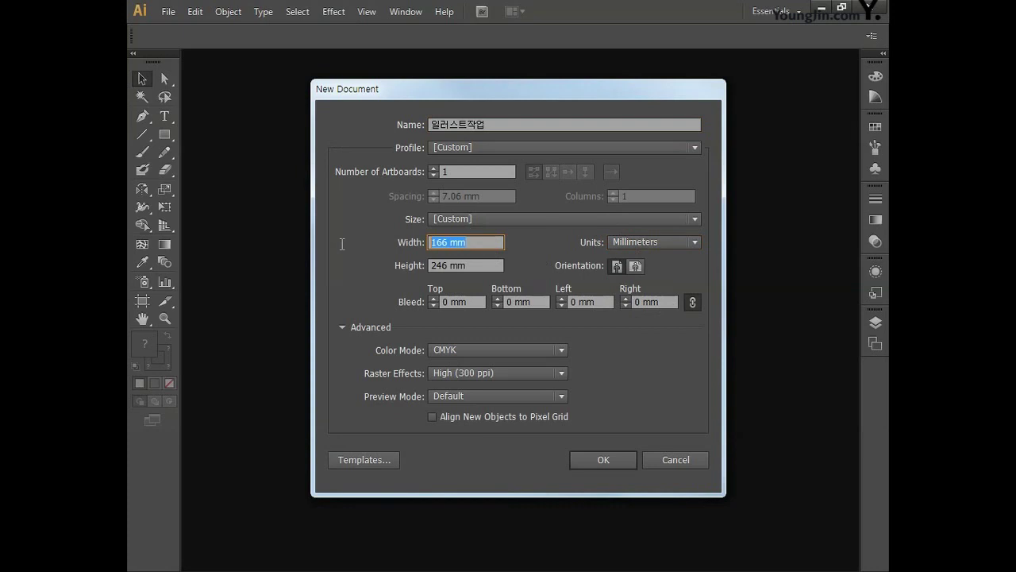
- Create the new document at 166 mm wide and 246 mm high in CMYK color mode
type("166")
left_click(478, 264)
type("246")
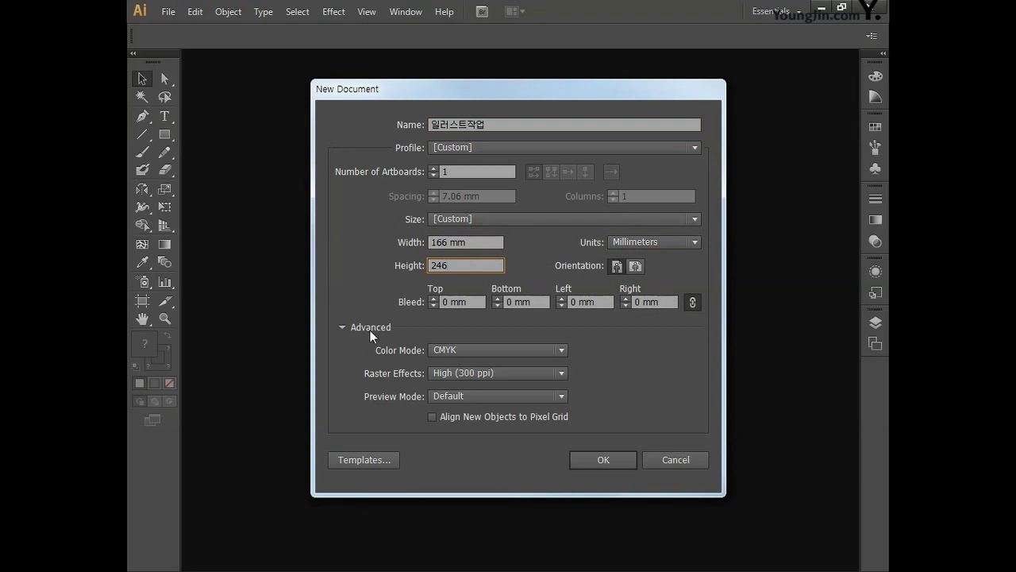
left_click(464, 349)
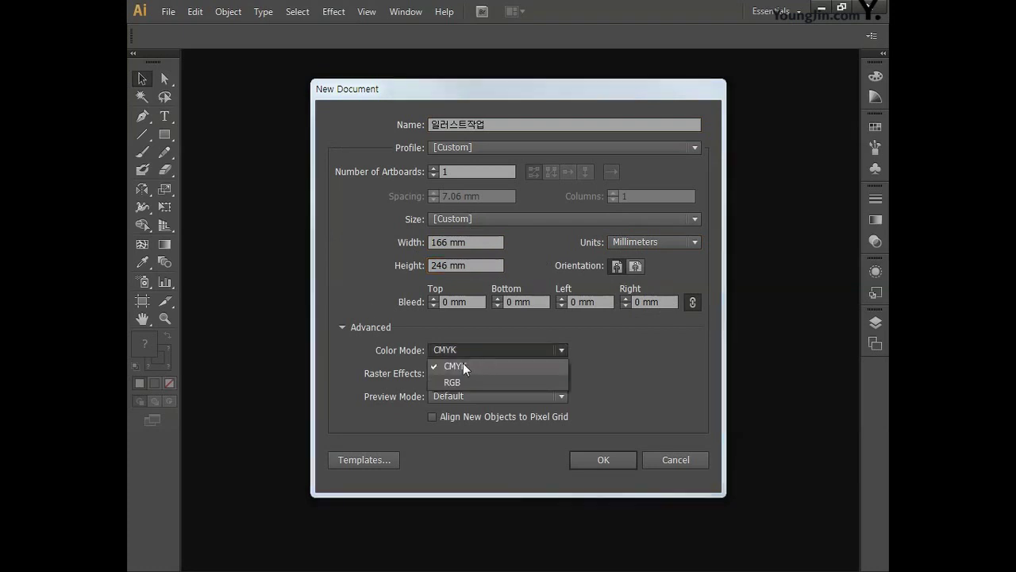
left_click(463, 363)
left_click(592, 462)
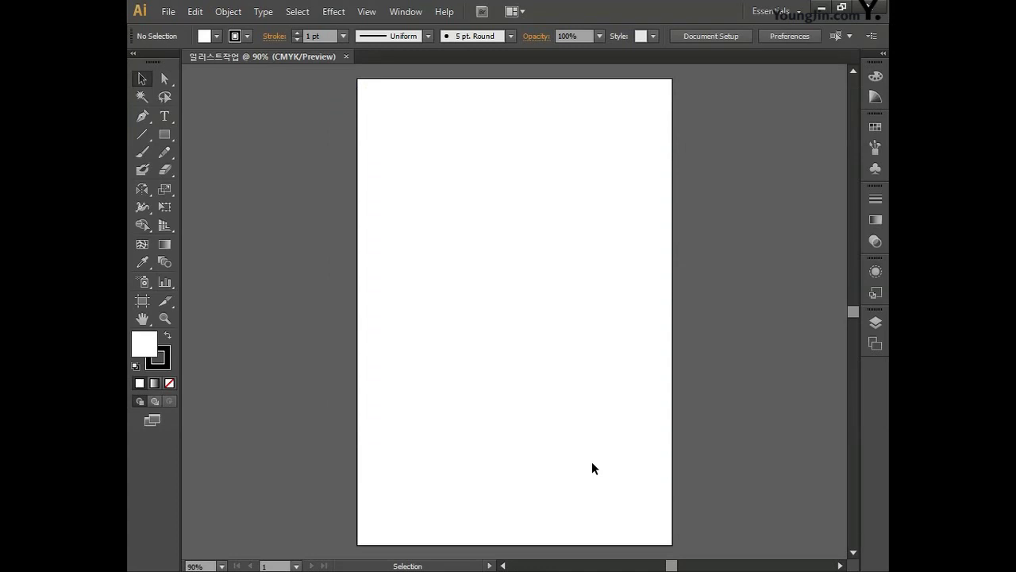
- Create a rectangular grid 160 mm wide and 240 mm high with 3 horizontal and 3 vertical dividers
left_click_drag(147, 134, 230, 186)
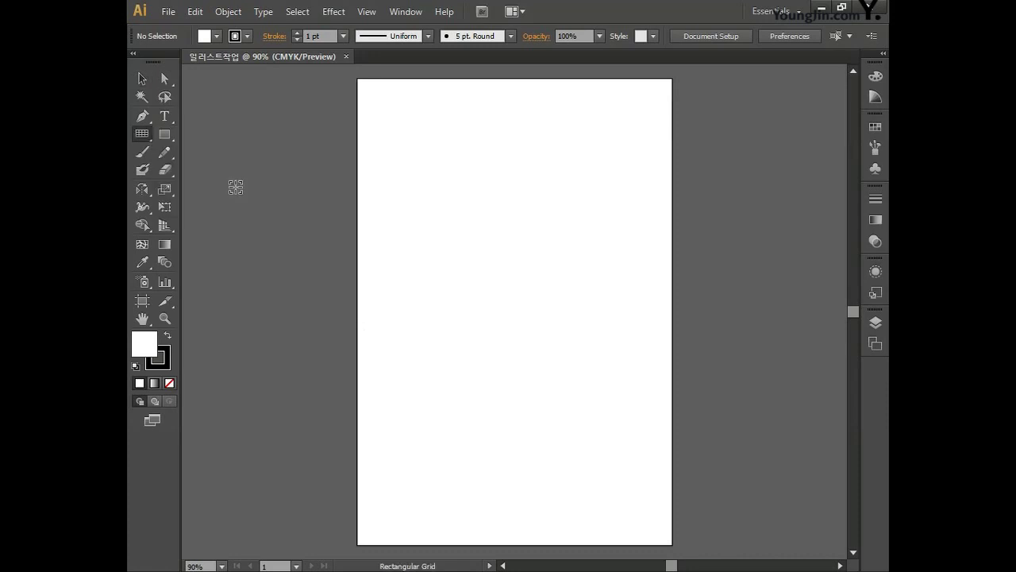
left_click(396, 127)
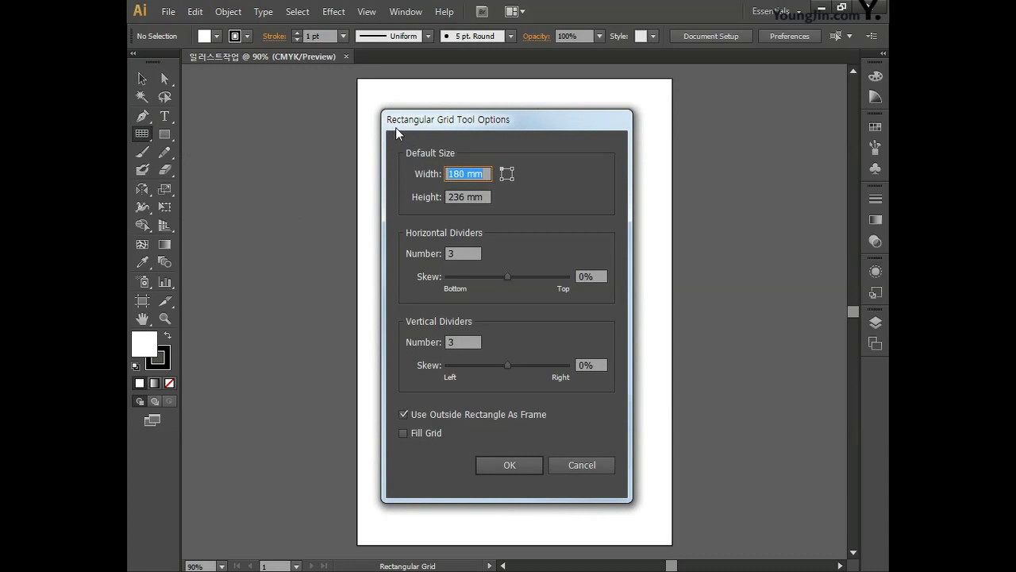
left_click(488, 176)
left_click_drag(487, 175, 363, 172)
type("160")
key("Tab")
type("240")
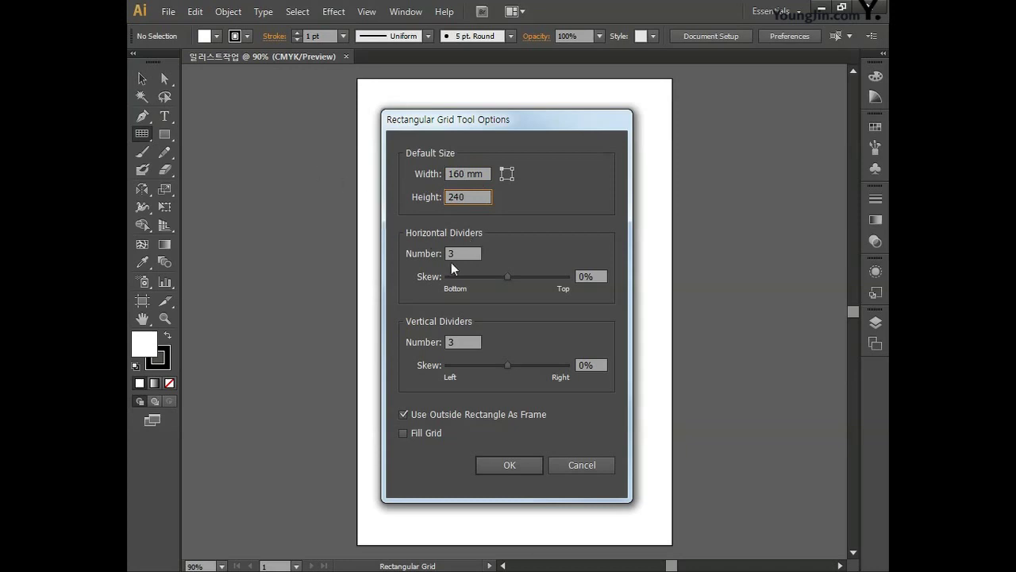
key("Tab")
key("Tab")
type("3")
left_click(496, 464)
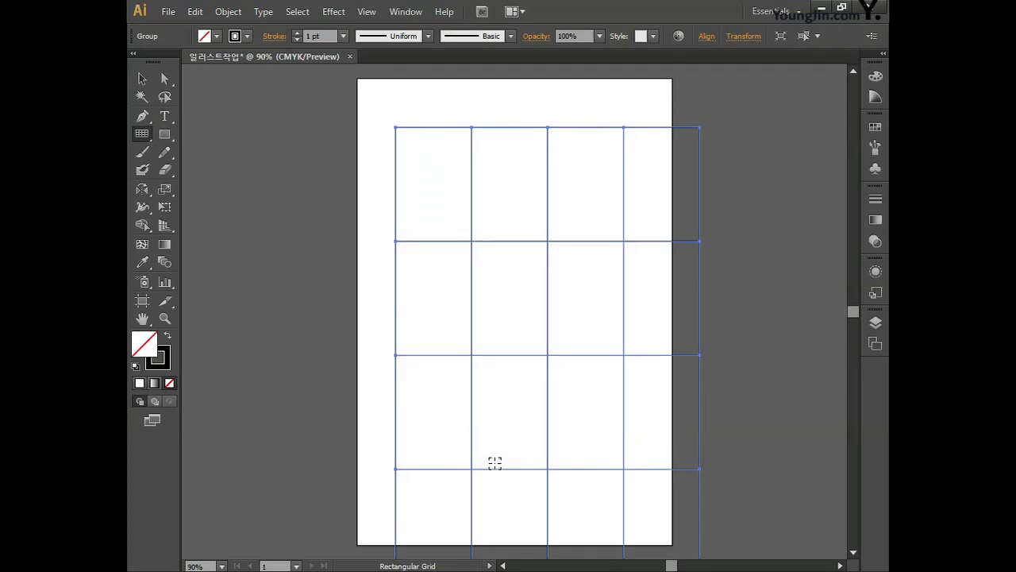
- Center the grid horizontally and vertically relative to the artboard and deselect it
left_click(407, 12)
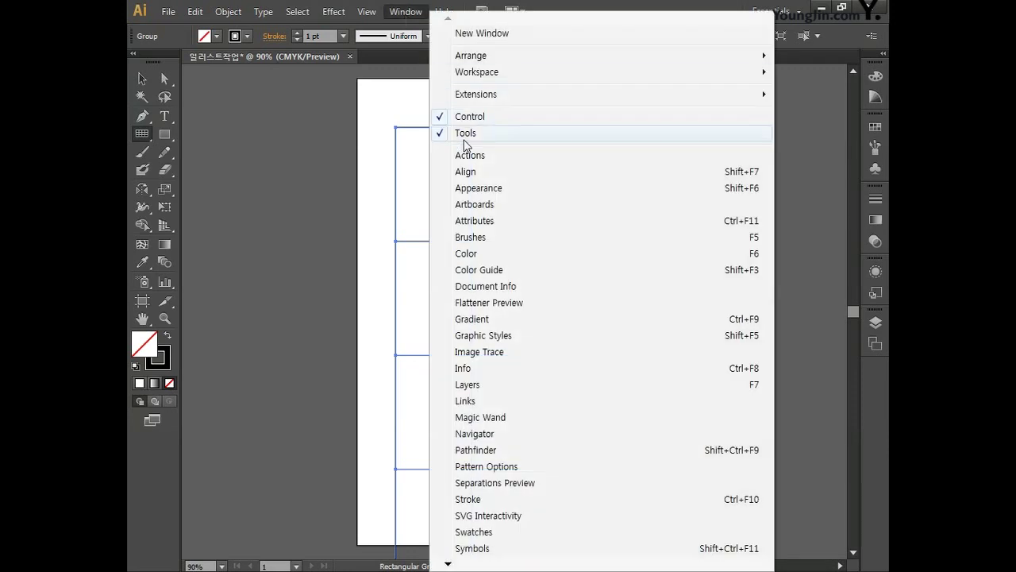
left_click(466, 172)
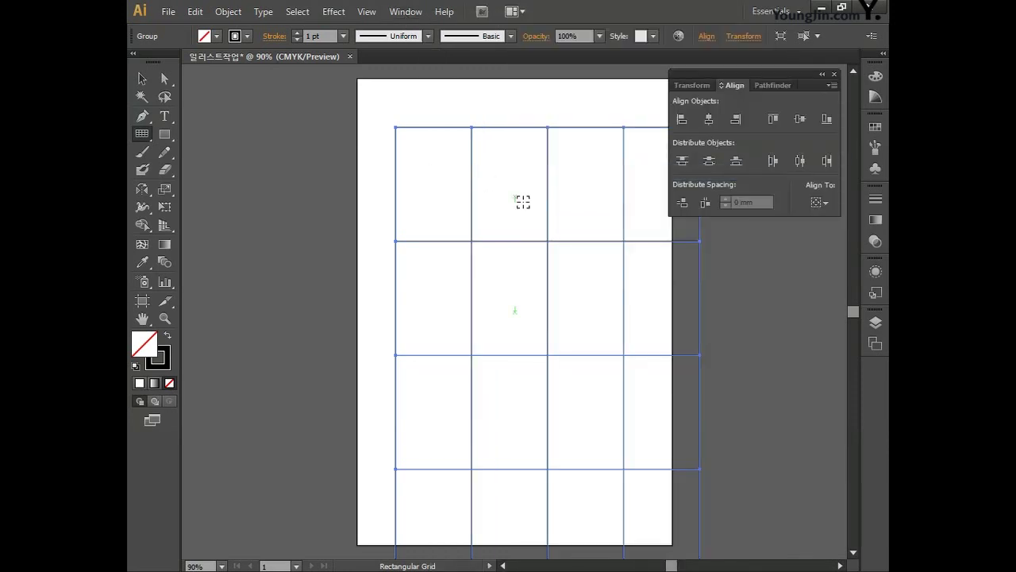
left_click(822, 202)
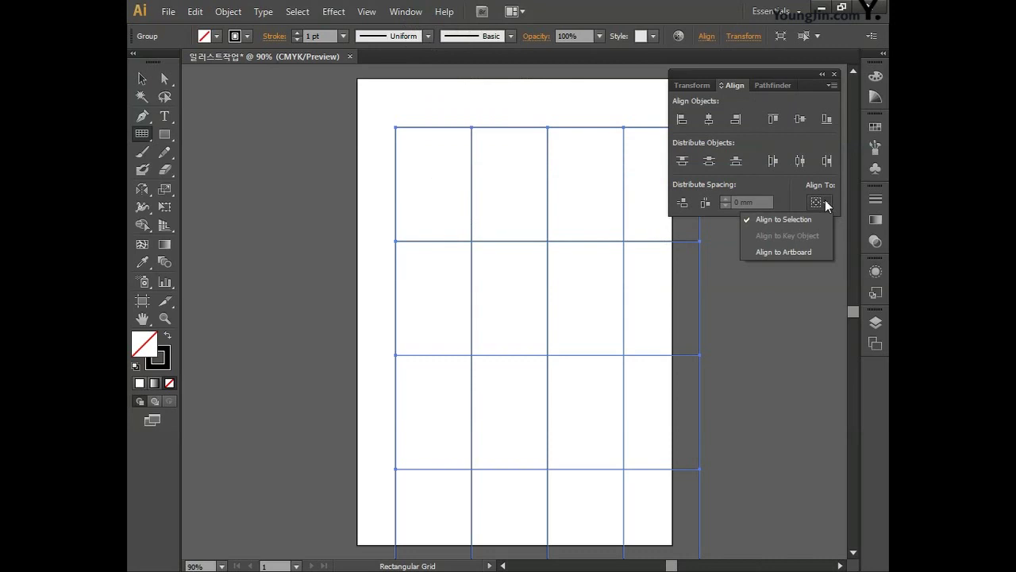
left_click(804, 252)
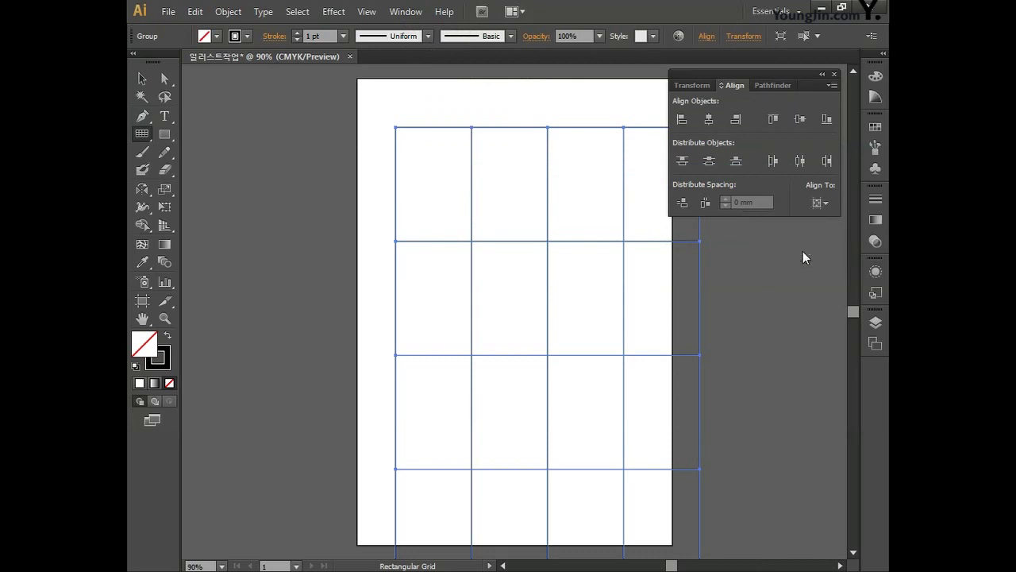
left_click(709, 123)
left_click(801, 120)
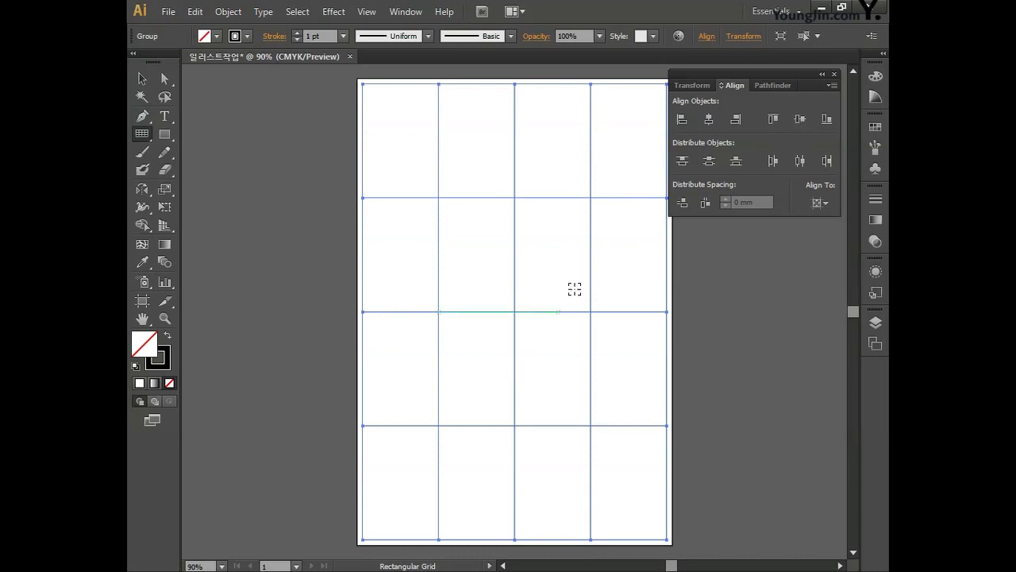
left_click_drag(751, 76, 759, 69)
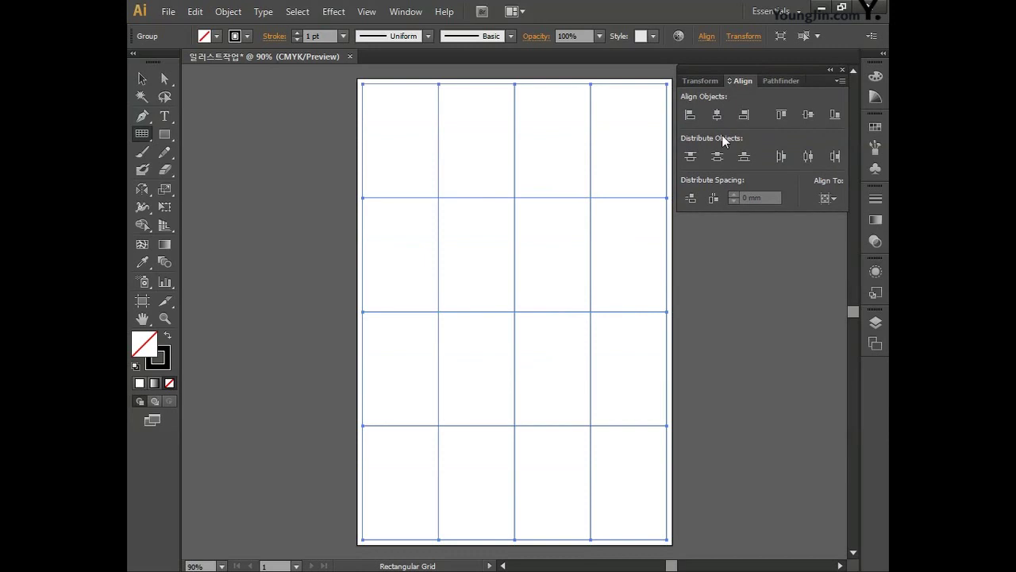
left_click(630, 135, "ctrl")
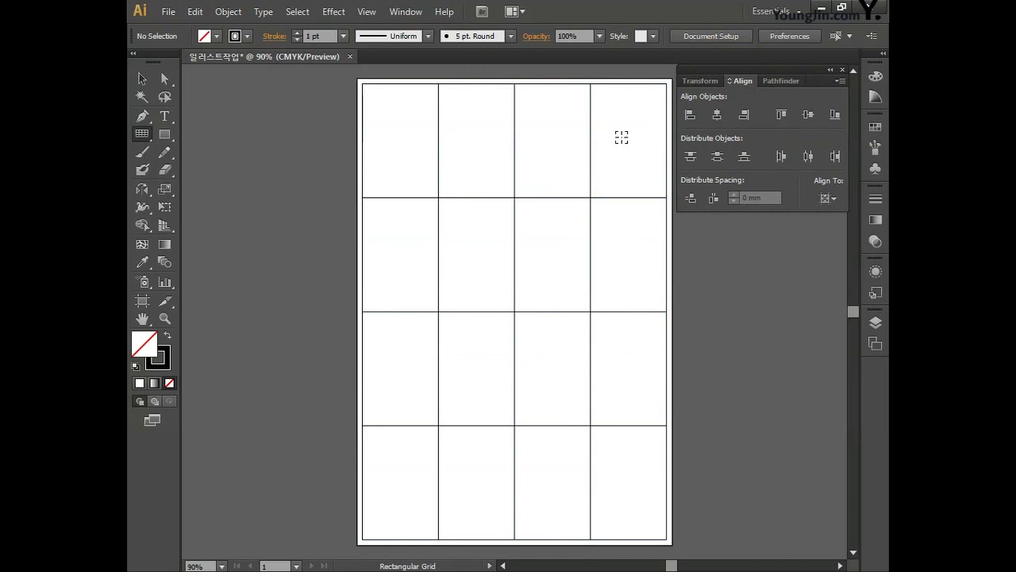
- Draw seven parallel line segments sloping down to the right through the grid intersections, crossing every cell diagonally
left_click(142, 134)
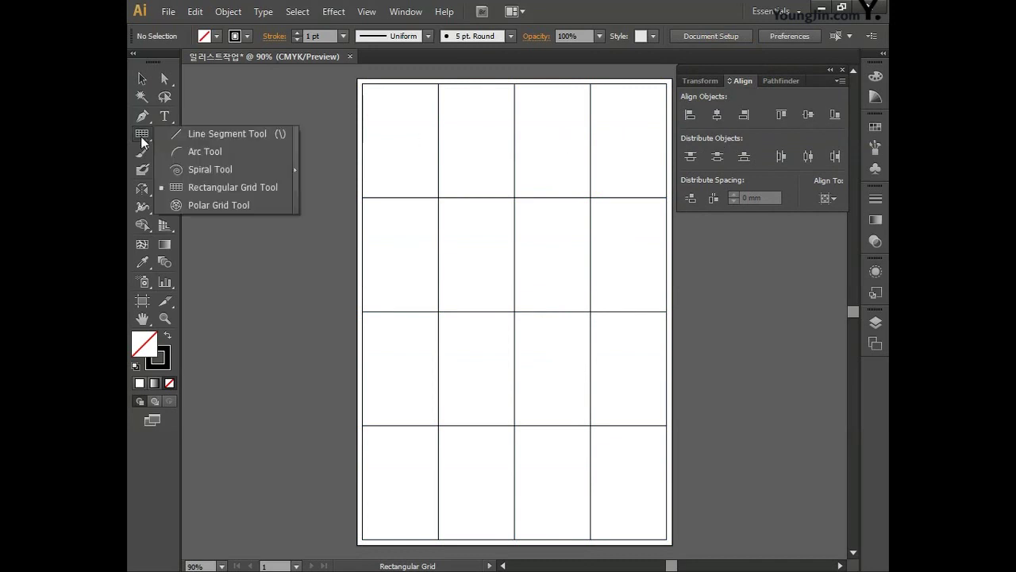
left_click(213, 136)
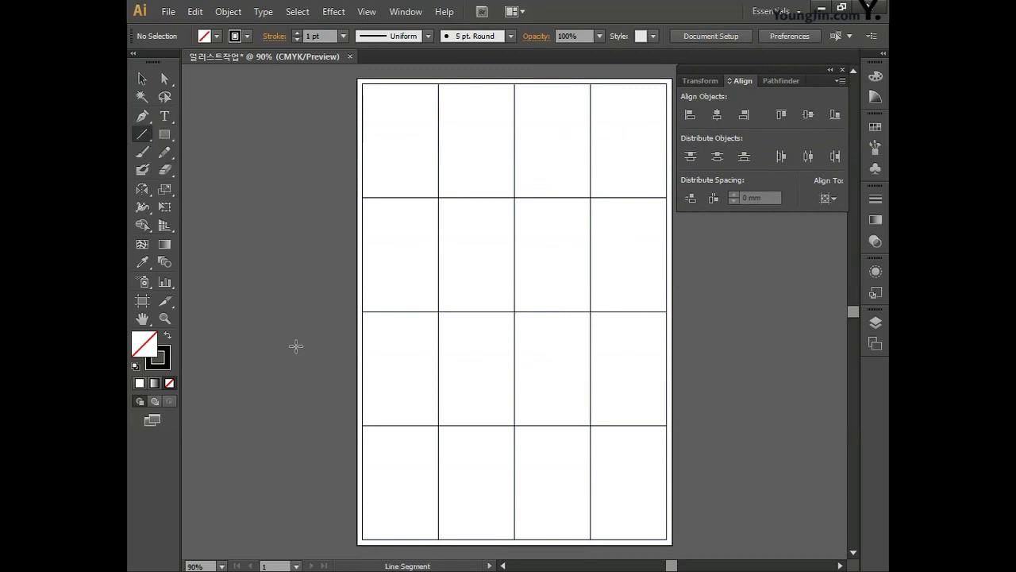
left_click_drag(363, 426, 439, 538)
left_click_drag(362, 312, 514, 538)
left_click_drag(362, 199, 592, 539)
left_click_drag(363, 83, 667, 539)
left_click_drag(439, 83, 667, 425)
left_click_drag(515, 84, 667, 312)
left_click_drag(591, 84, 667, 197)
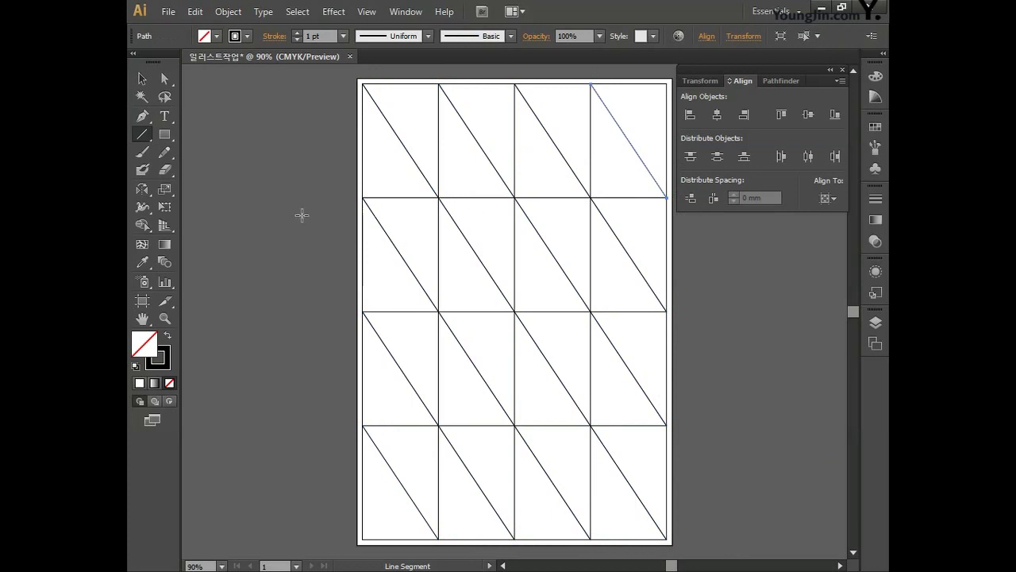
- Select all the diagonal lines and create a mirrored copy of them with Reflect across the vertical axis
key("ctrl")
key("ctrl+a")
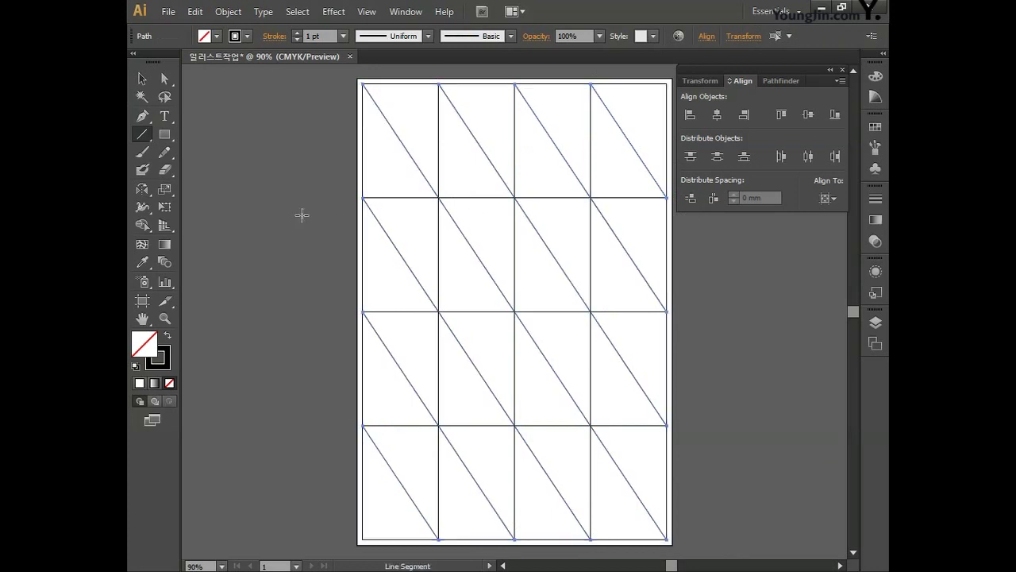
left_click(143, 190)
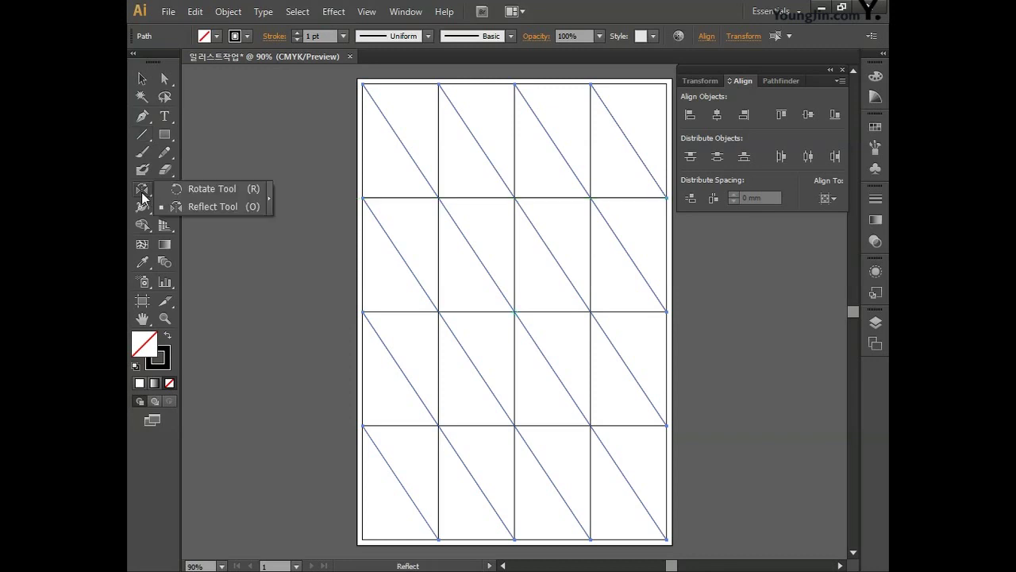
left_click_drag(163, 197, 211, 205)
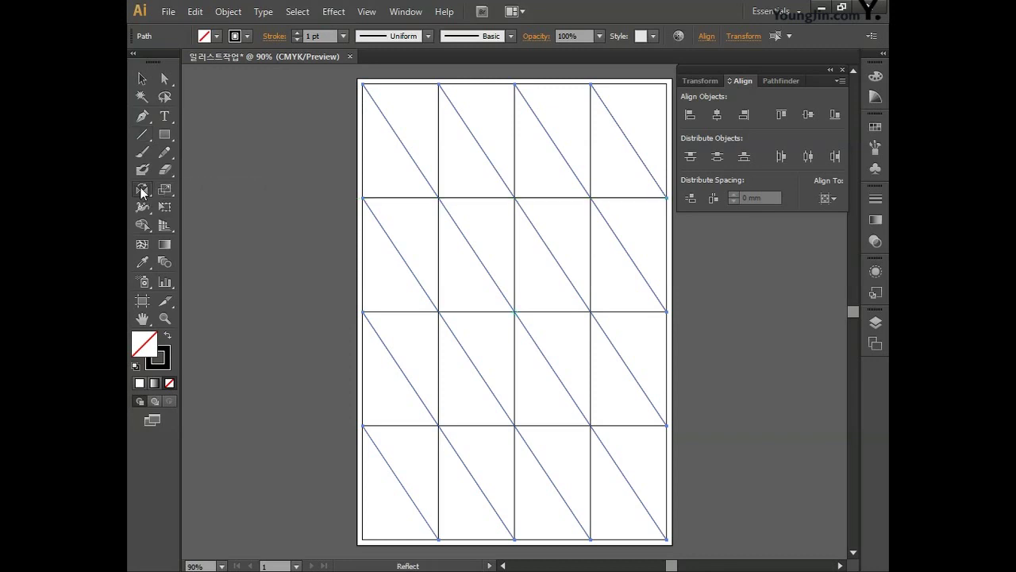
double_click(142, 188)
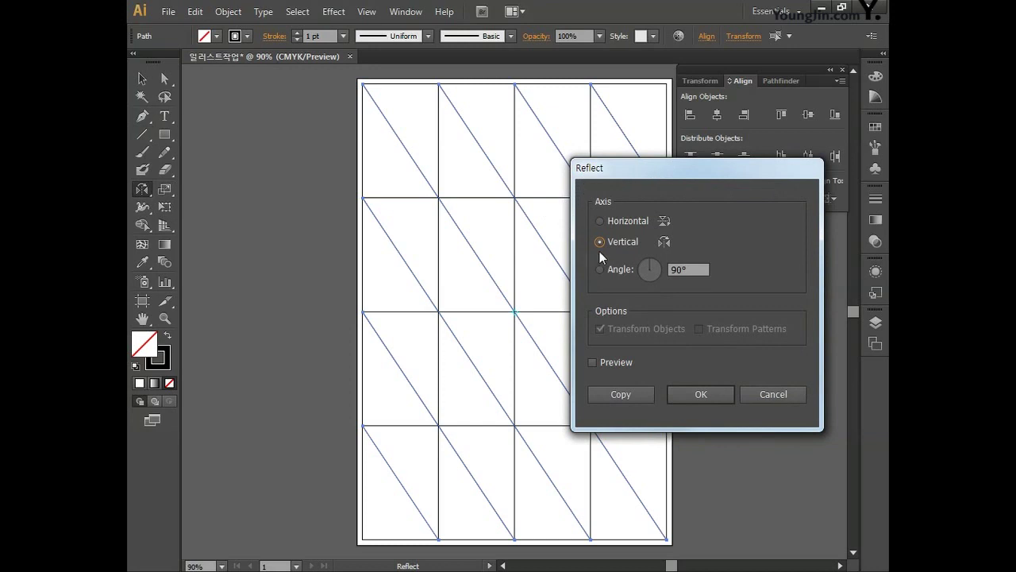
left_click(622, 394)
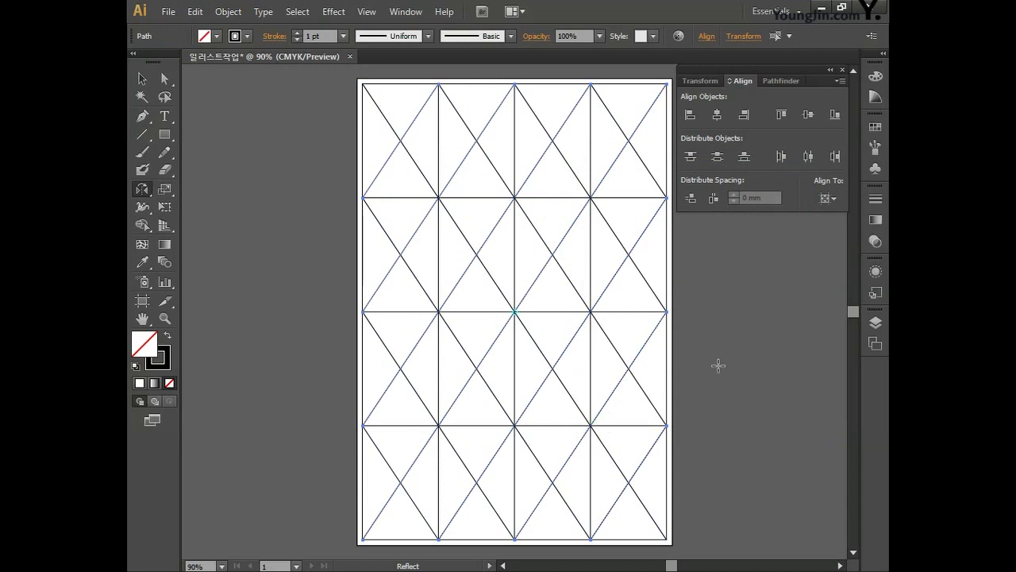
- Unlock the grid, select all lines, and set their stroke color to red FF0000
left_click(228, 11)
left_click(254, 116)
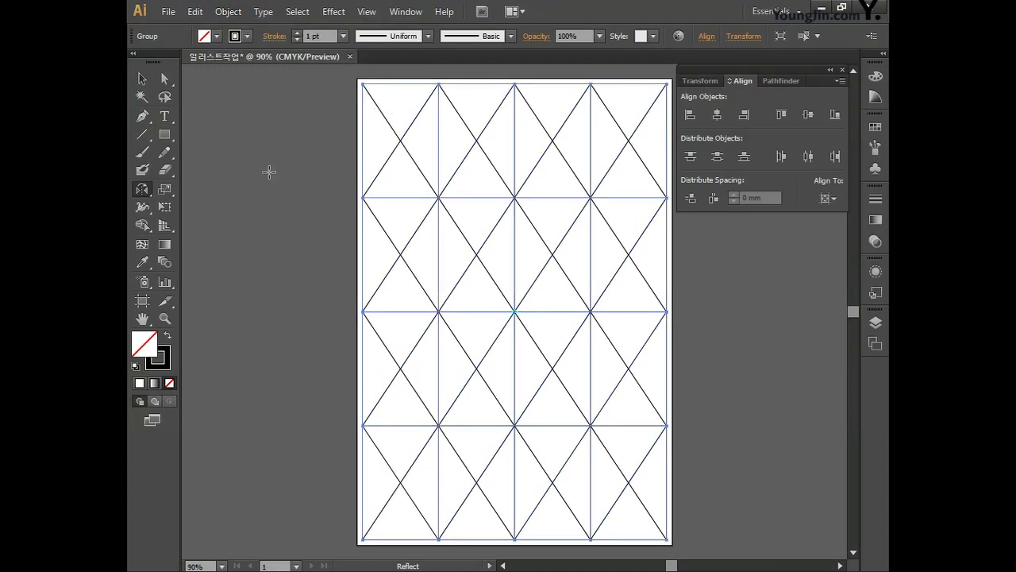
key("ctrl+a")
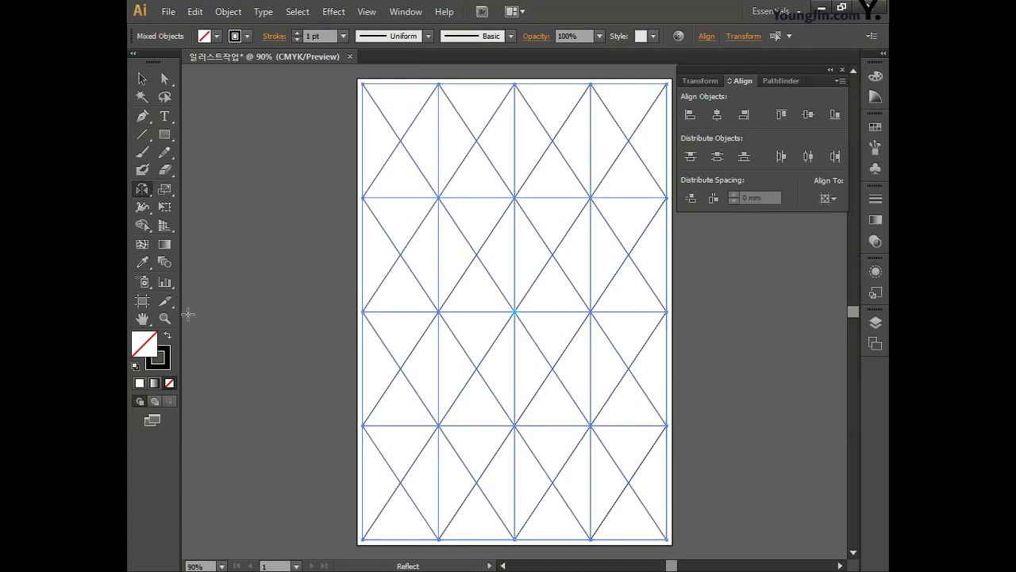
double_click(163, 359)
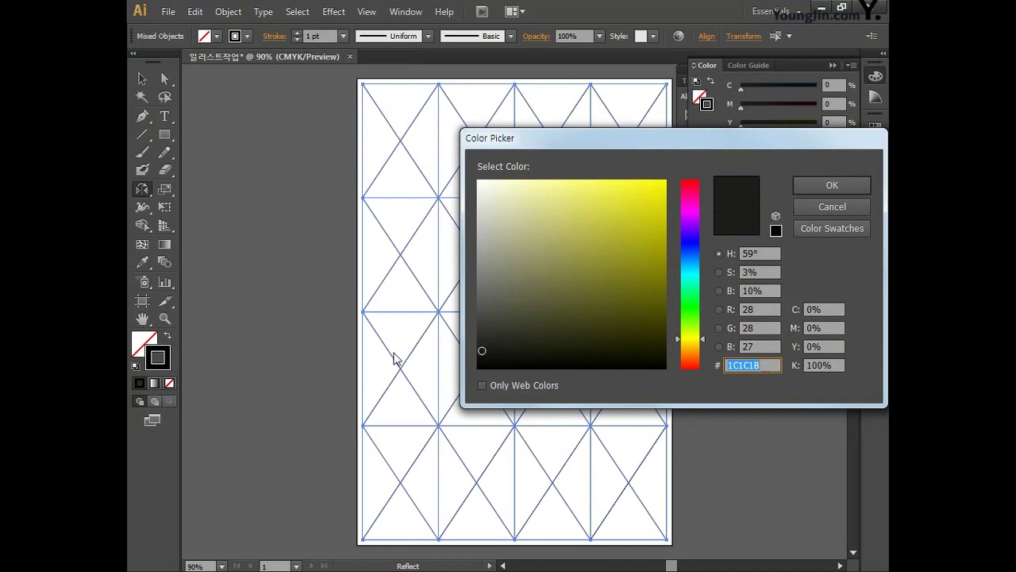
left_click_drag(663, 181, 695, 172)
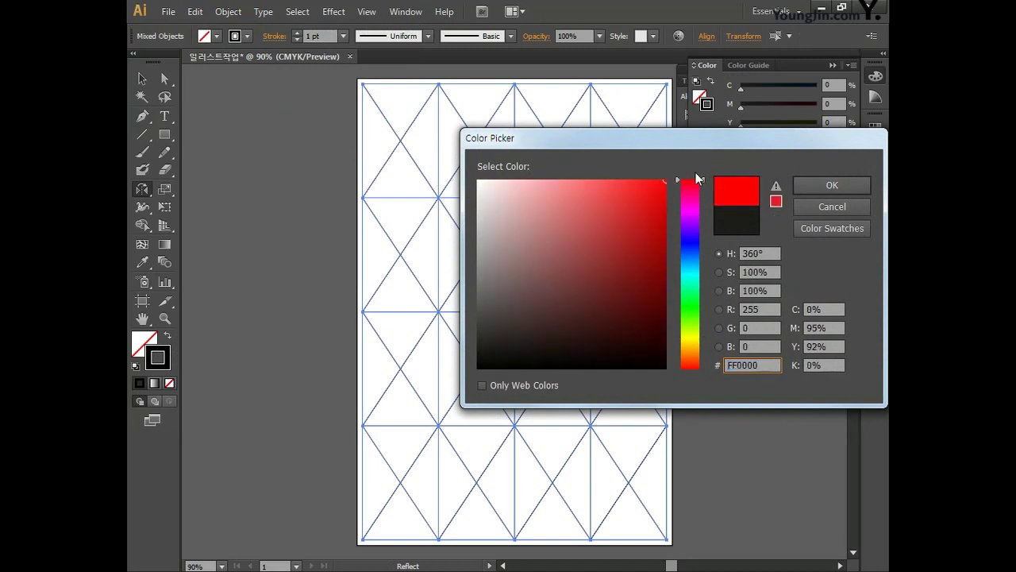
left_click(828, 185)
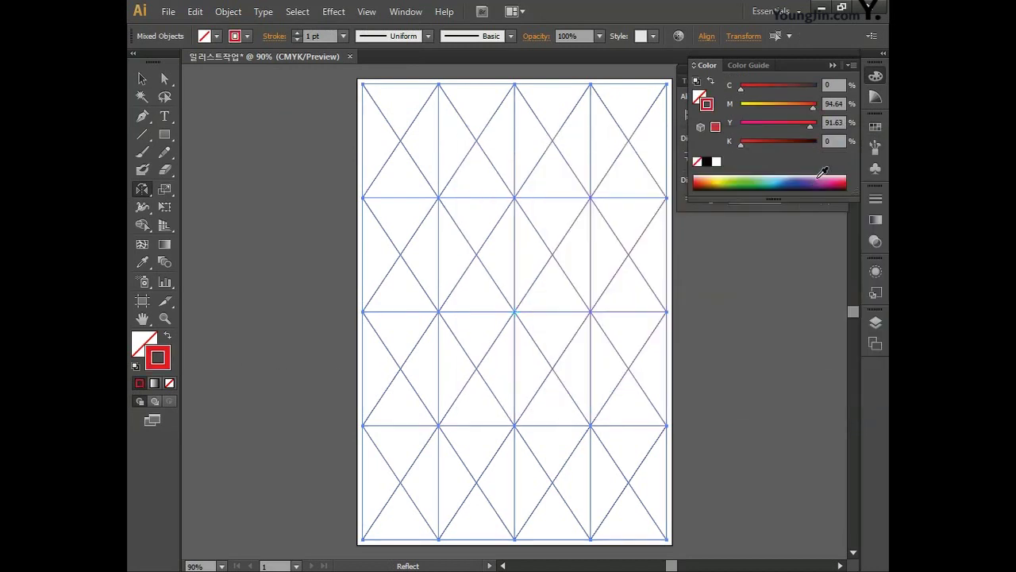
- Clear the open color and alignment settings from the workspace and save the document as 일러스트작업.ai
left_click(874, 76)
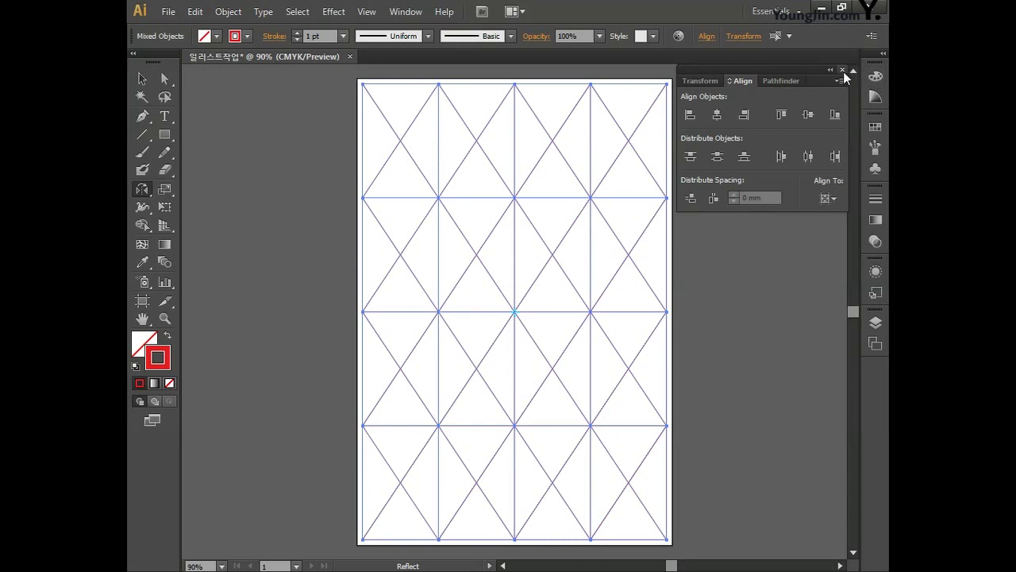
left_click(843, 70)
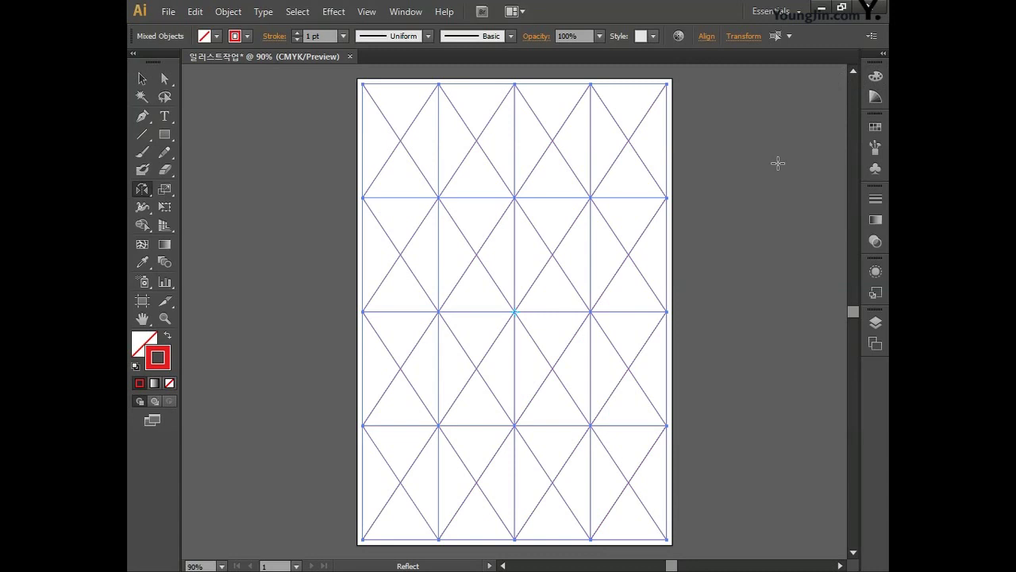
key("ctrl+s")
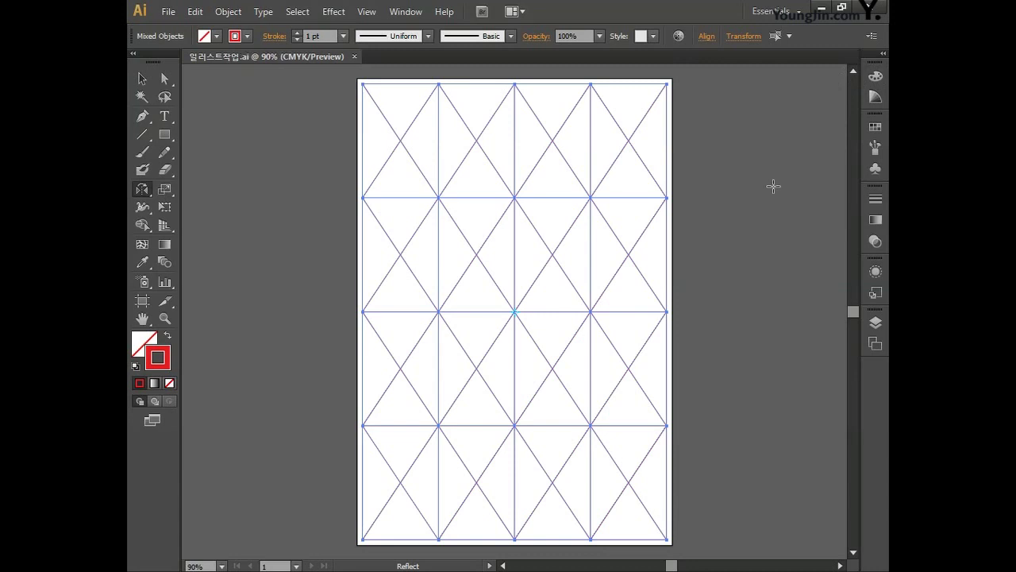
- Rename the layer holding the grid as 그리드
left_click(876, 323)
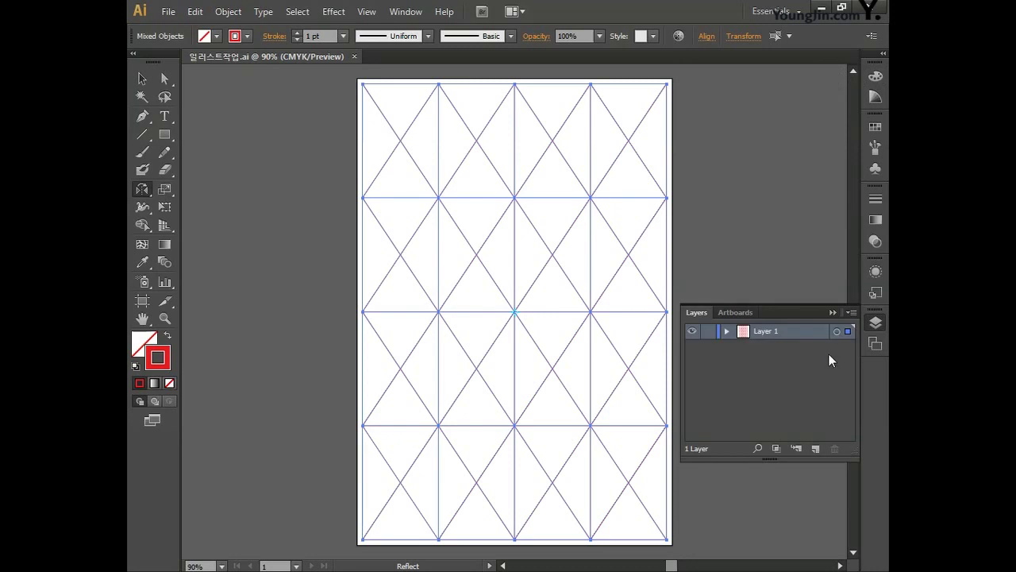
double_click(766, 332)
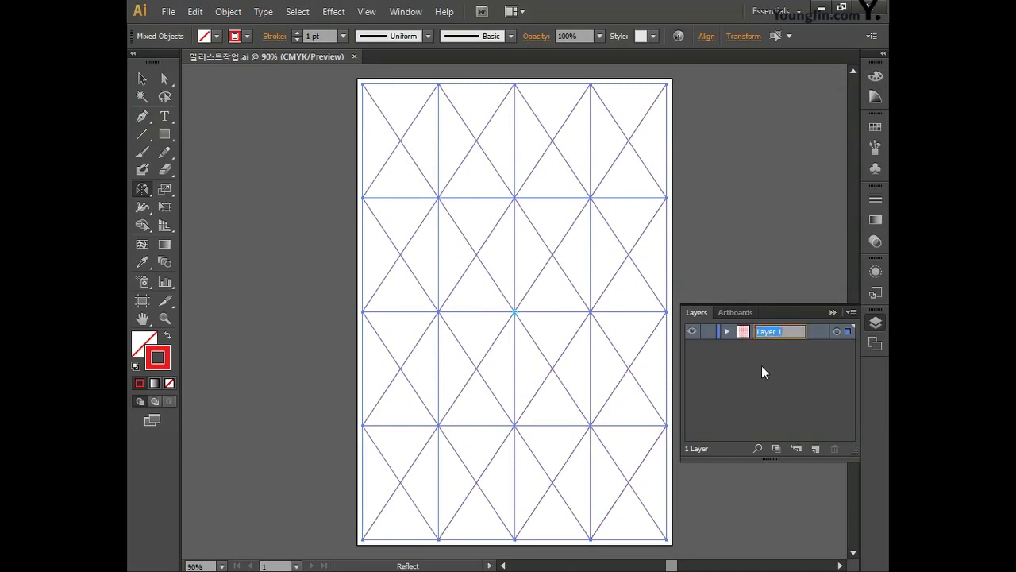
type("그리드")
key("Return")
- Add a new layer above the grid layer and name it 도형
left_click(814, 448)
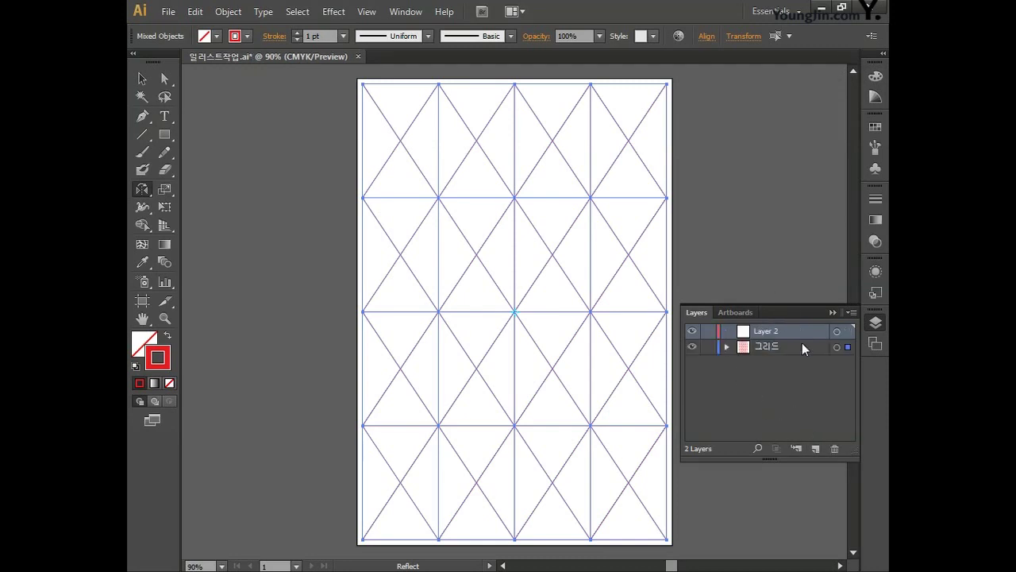
double_click(768, 333)
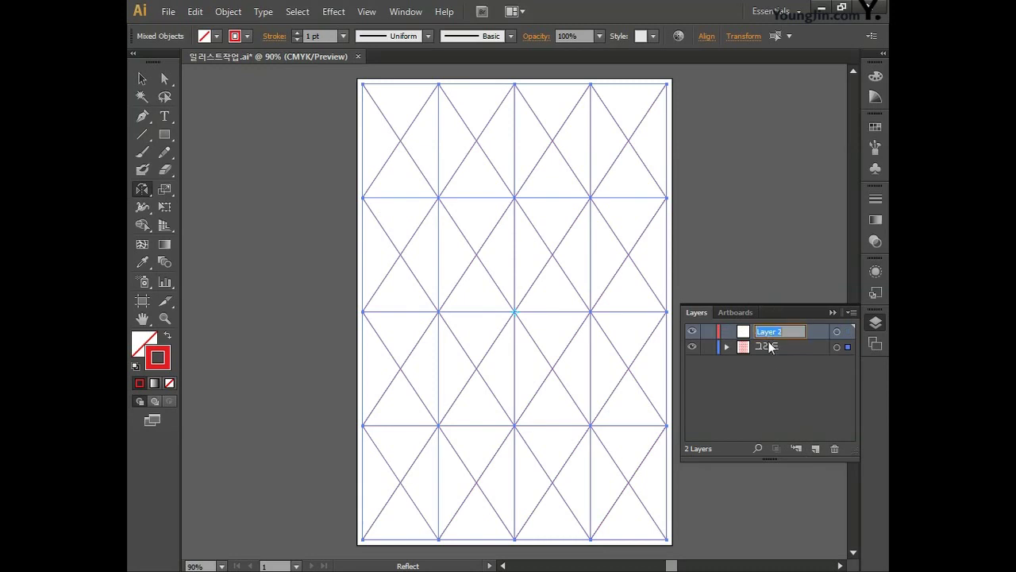
type("도형")
key("Return")
left_click(873, 325)
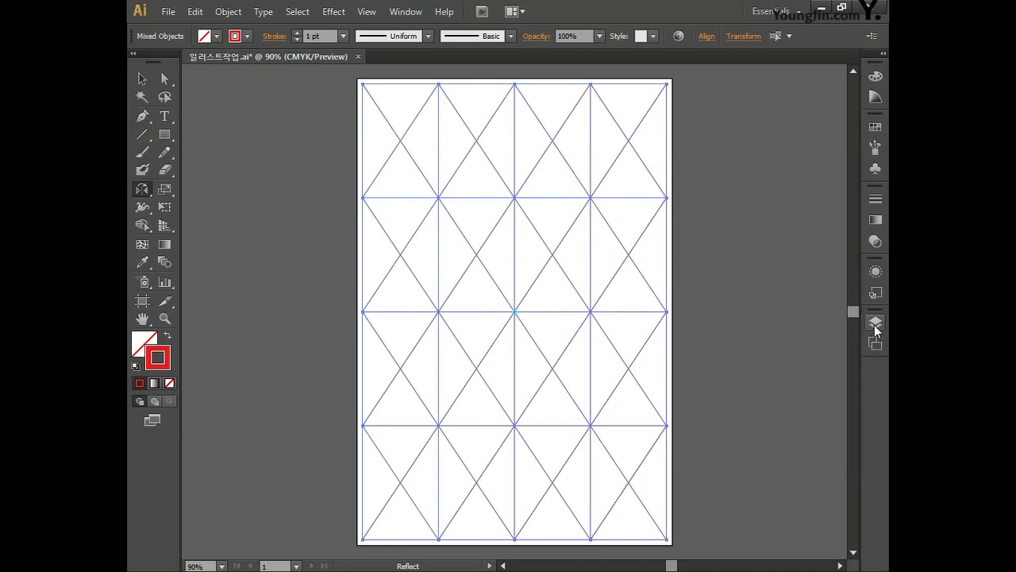
- Deselect the grid and turn on Overprint Preview over an empty area beside the artboard
left_click(142, 80)
left_click(268, 198)
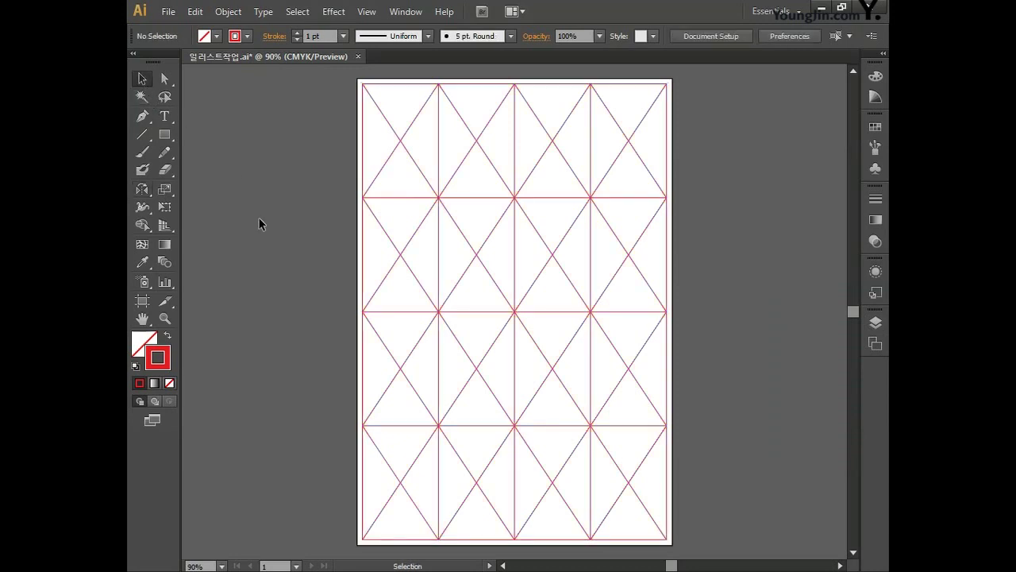
left_click(142, 318)
left_click_drag(254, 306, 449, 304)
left_click_drag(319, 306, 465, 306)
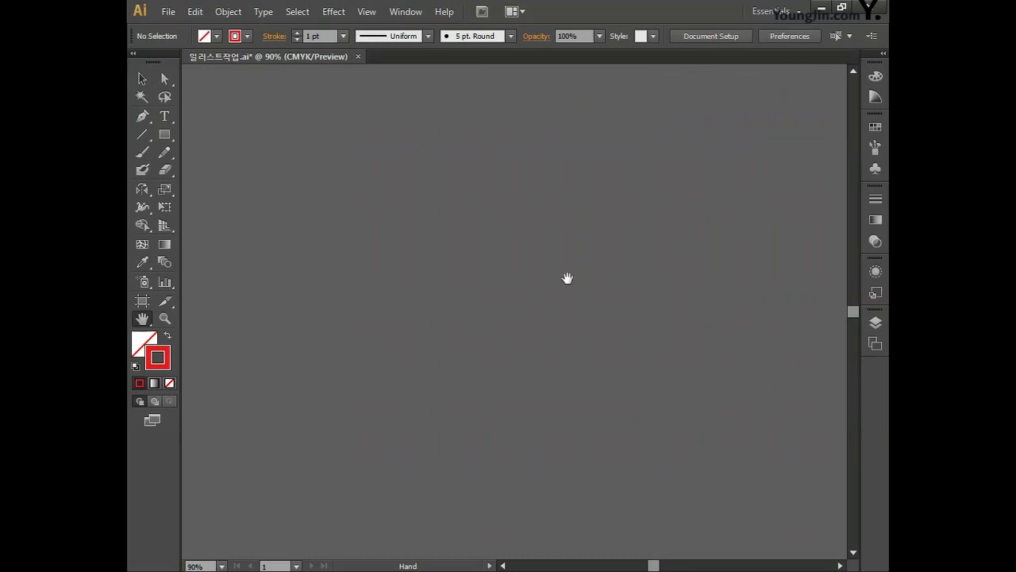
left_click(367, 12)
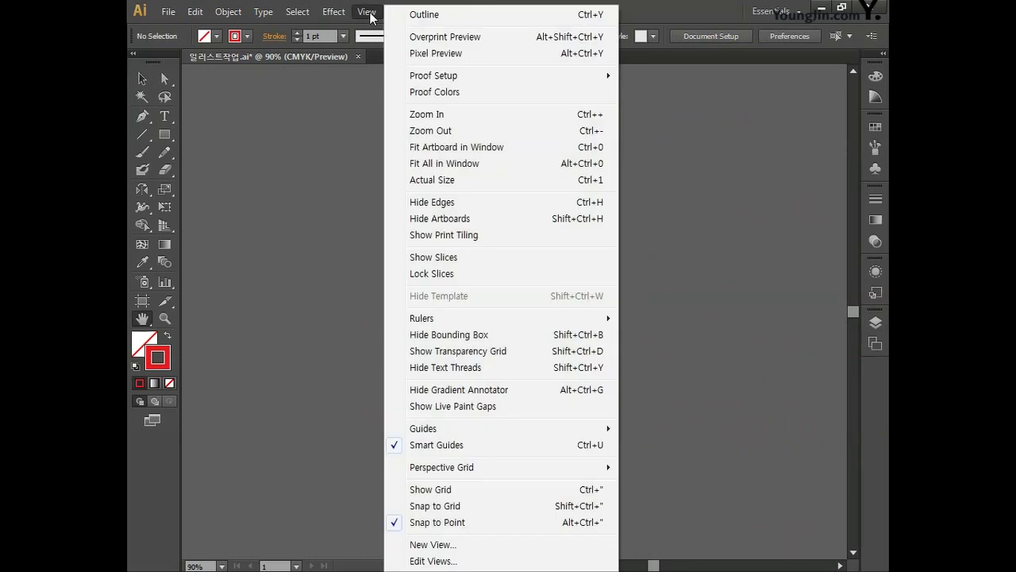
left_click(407, 38)
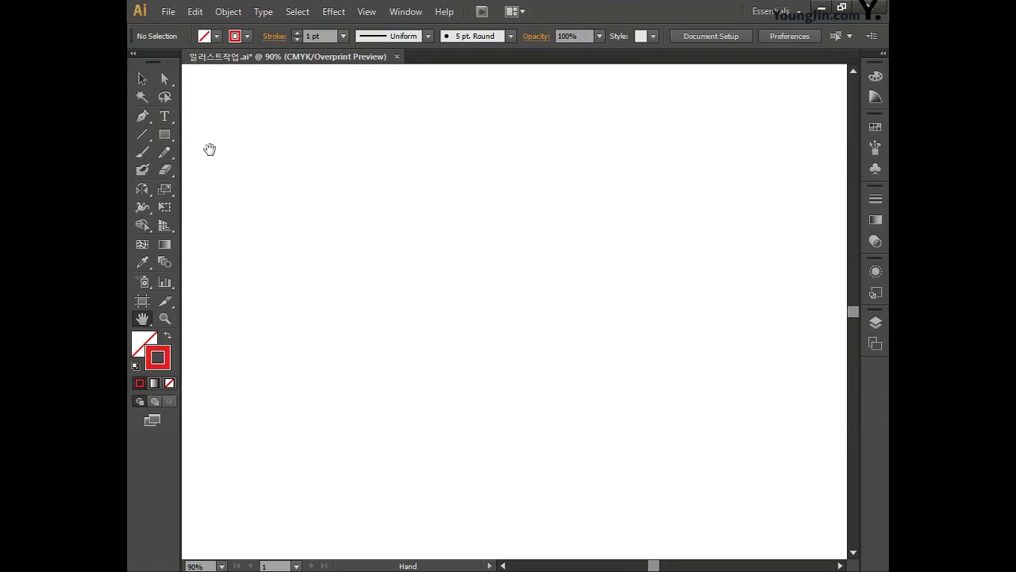
- Create a 100 × 100 mm circle with the Ellipse tool in the empty area
left_click_drag(164, 134, 242, 173)
left_click(490, 289)
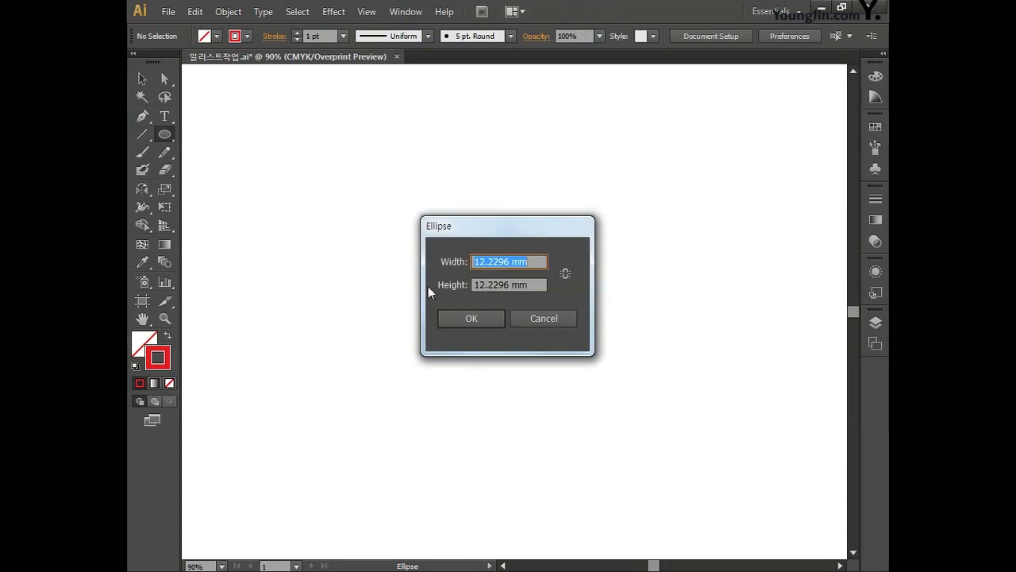
type("100")
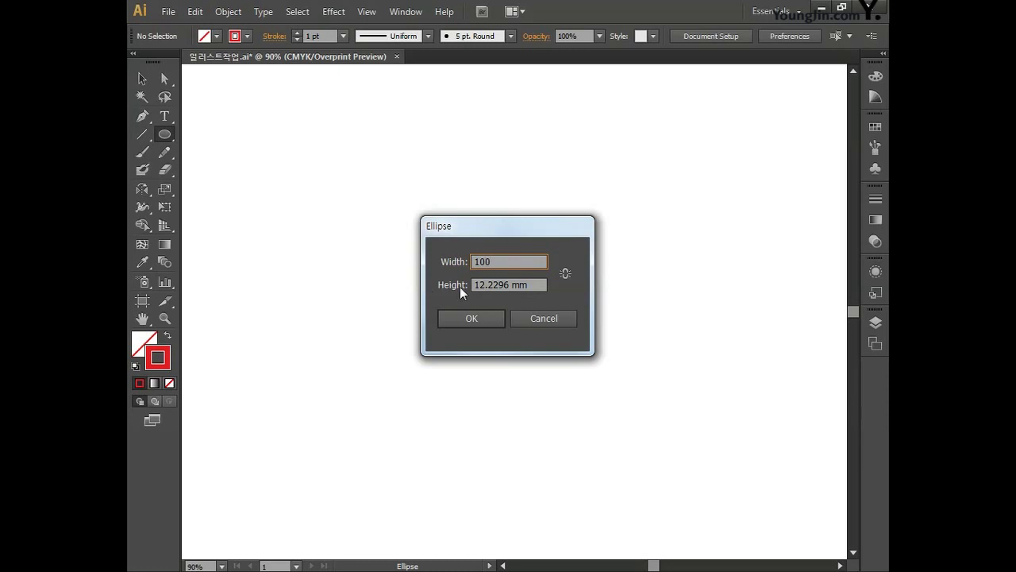
key("Tab")
type("100")
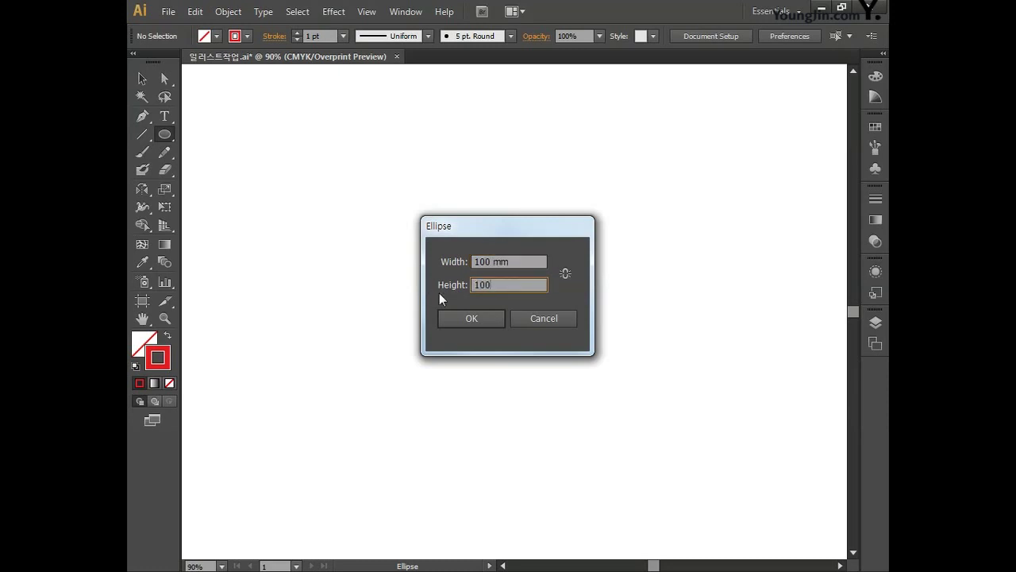
left_click(465, 320)
left_click_drag(472, 297, 397, 227)
key("ctrl+plus")
key("ctrl+plus")
left_click_drag(330, 216, 334, 236)
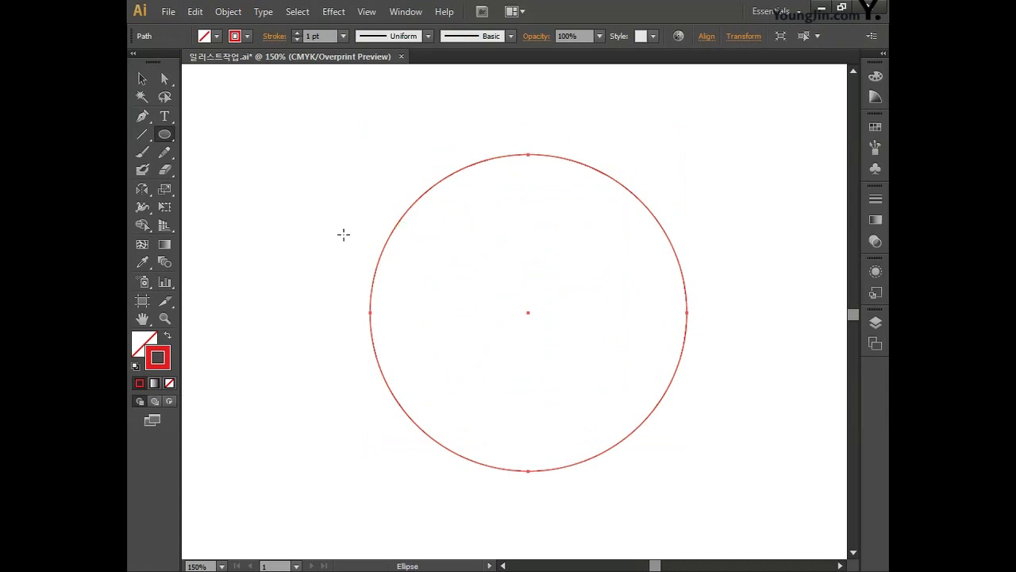
- Draw a vertical line through the circle's center, extending past both edges, and add a copy rotated by 120°
left_click(150, 137)
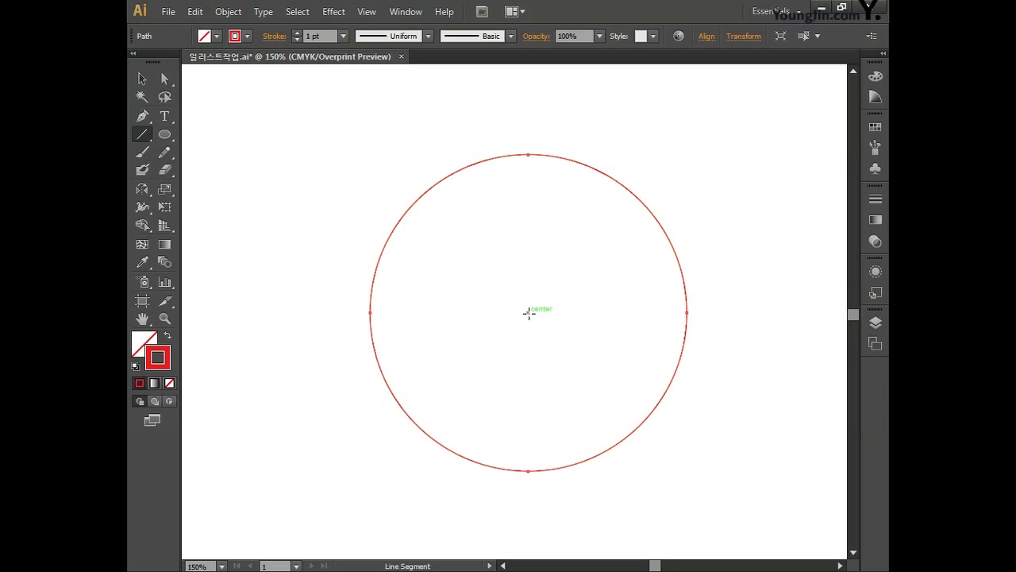
left_click_drag(529, 313, 537, 112)
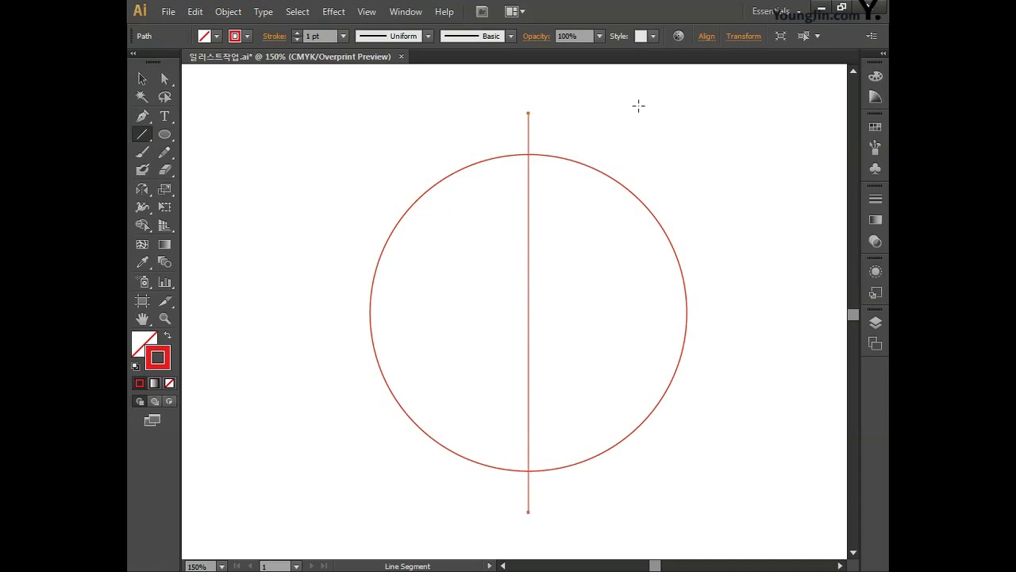
left_click(144, 194)
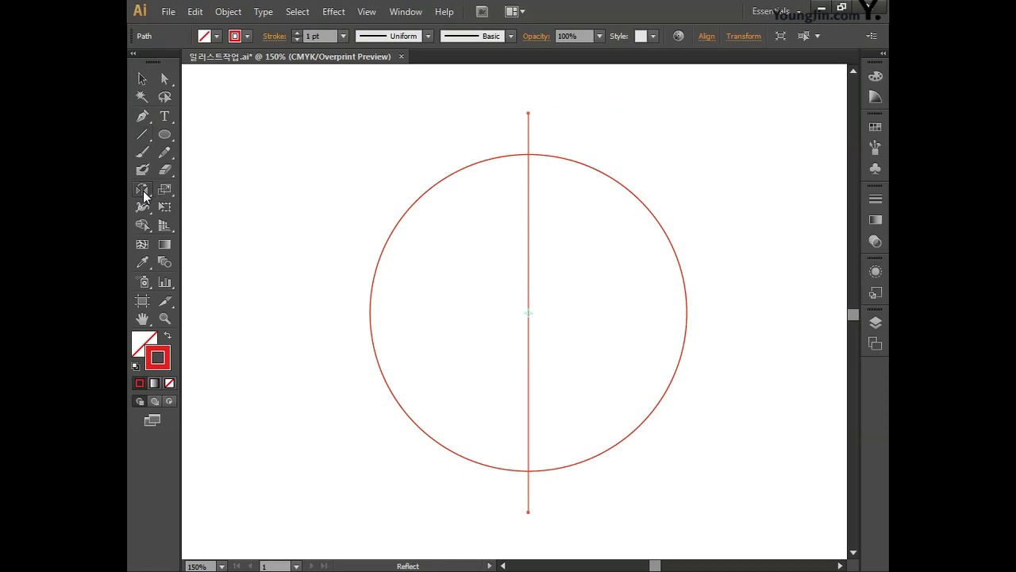
left_click(229, 189)
double_click(144, 191)
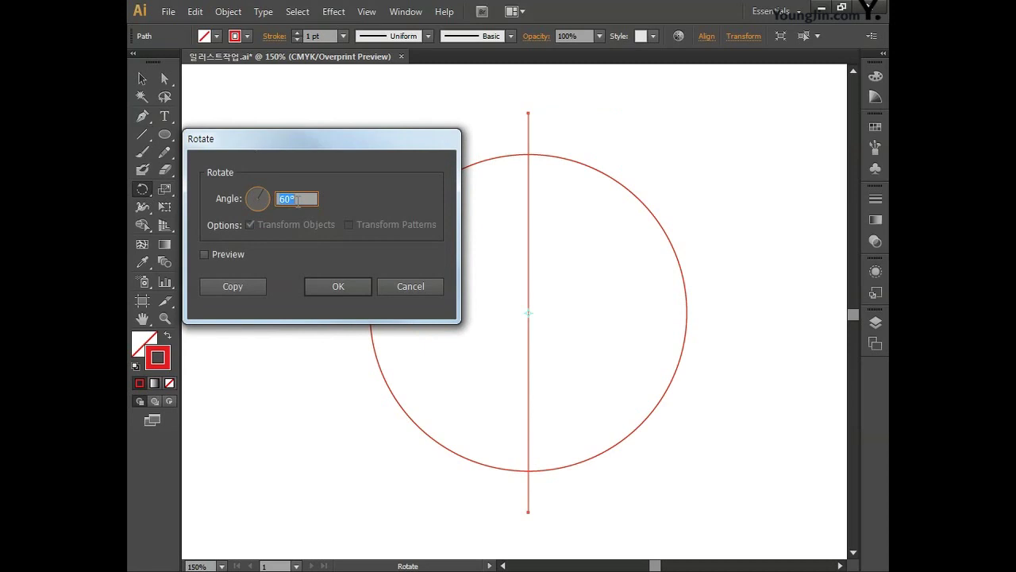
type("120")
left_click(233, 286)
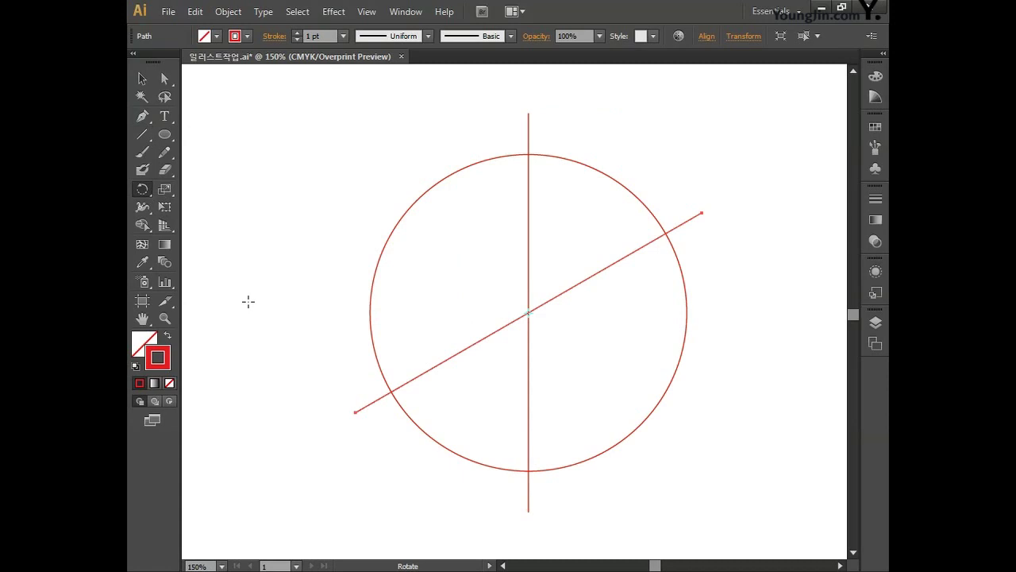
- Repeat the last rotate-and-copy transformation to add a third line through the circle's center
left_click(233, 13)
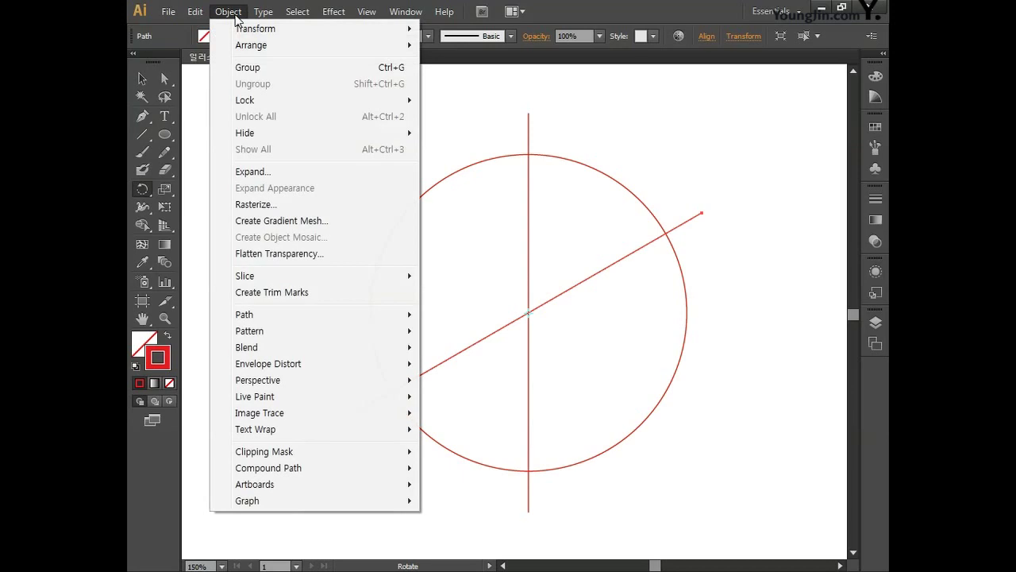
mouse_move(243, 30)
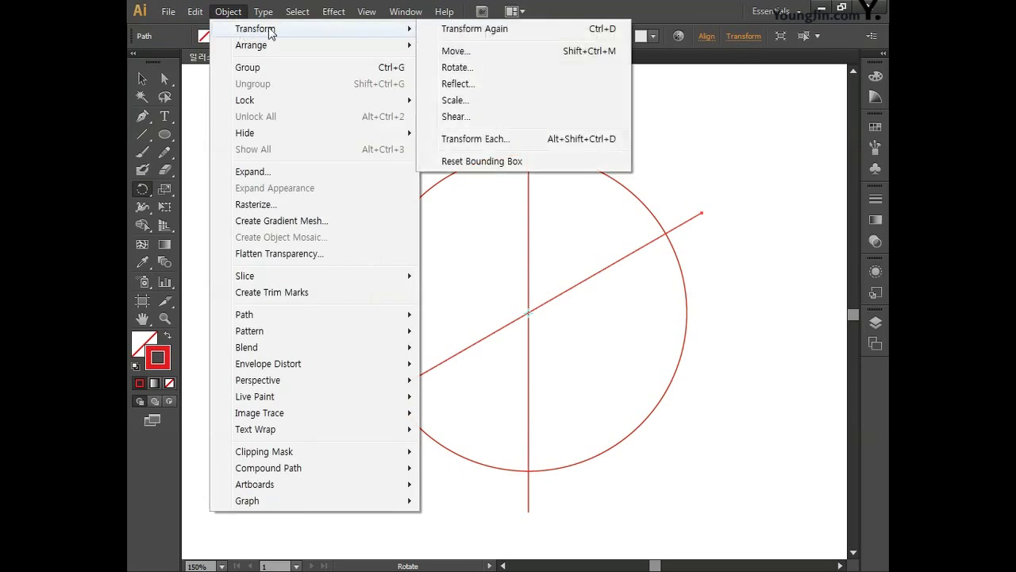
left_click(469, 30)
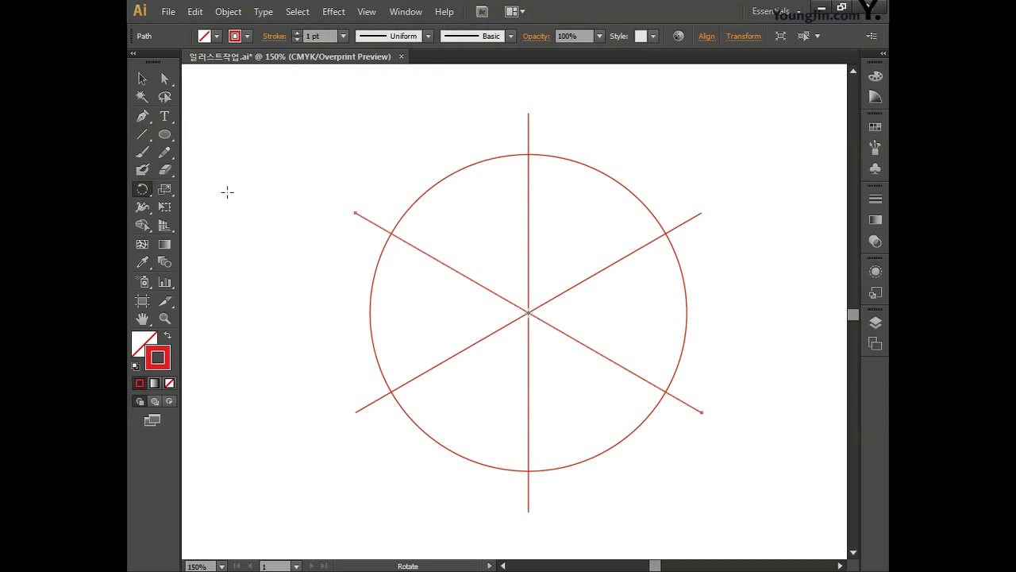
- Select the circle and all three lines, set alignment to the selection, and align them to their vertical center
left_click(142, 79)
left_click_drag(340, 135, 754, 492)
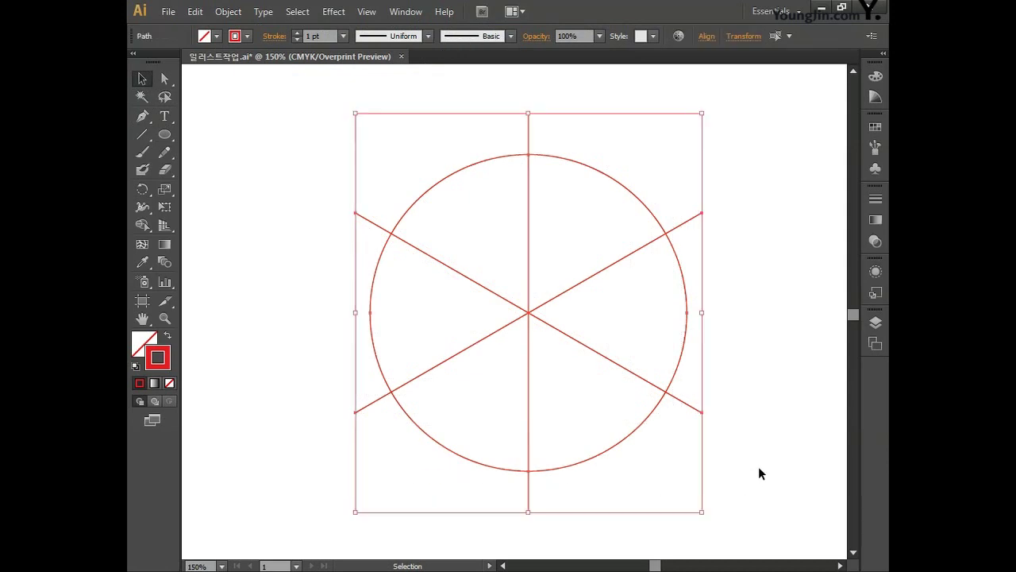
left_click(406, 15)
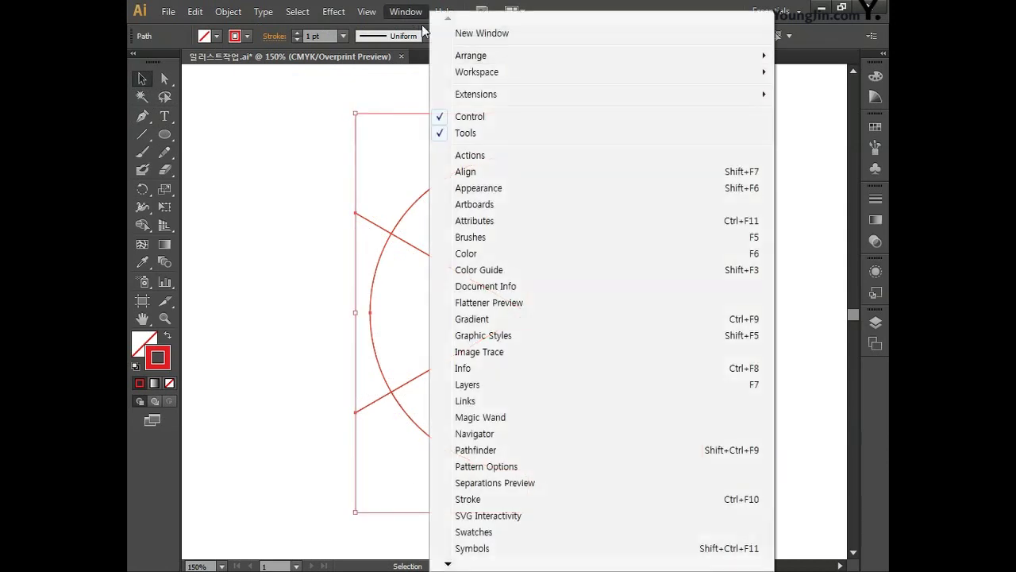
left_click(466, 171)
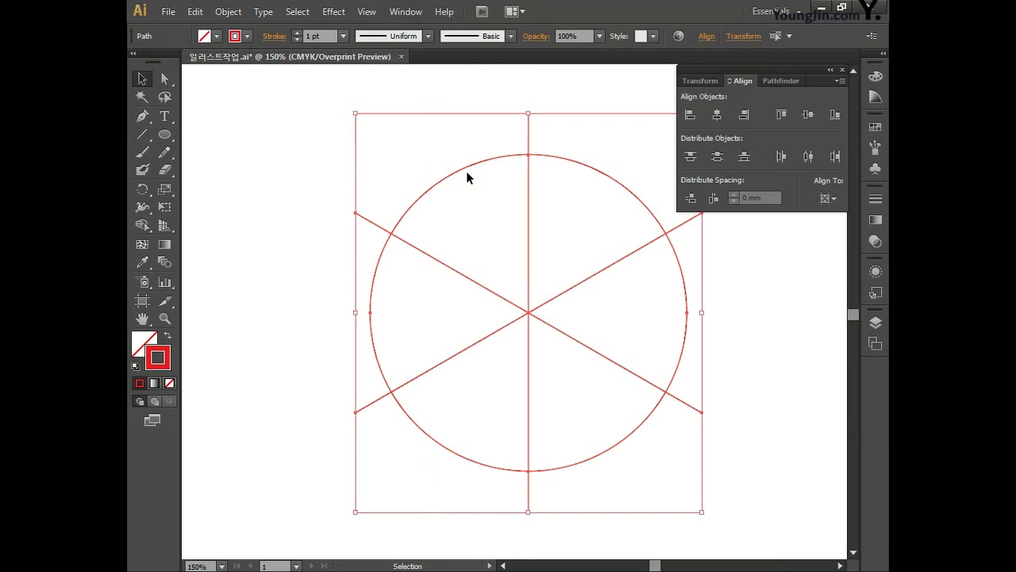
left_click(827, 199)
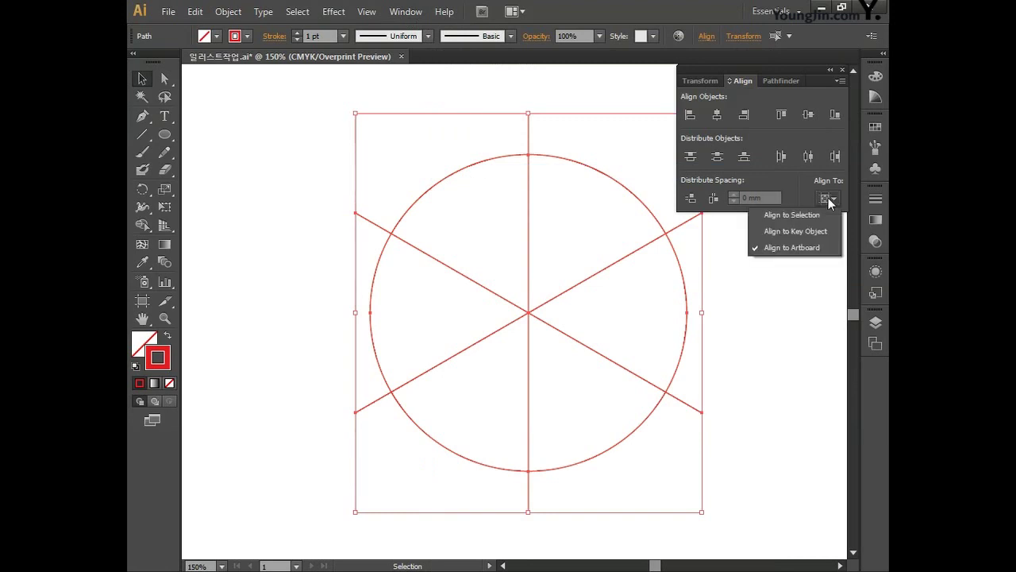
left_click(797, 215)
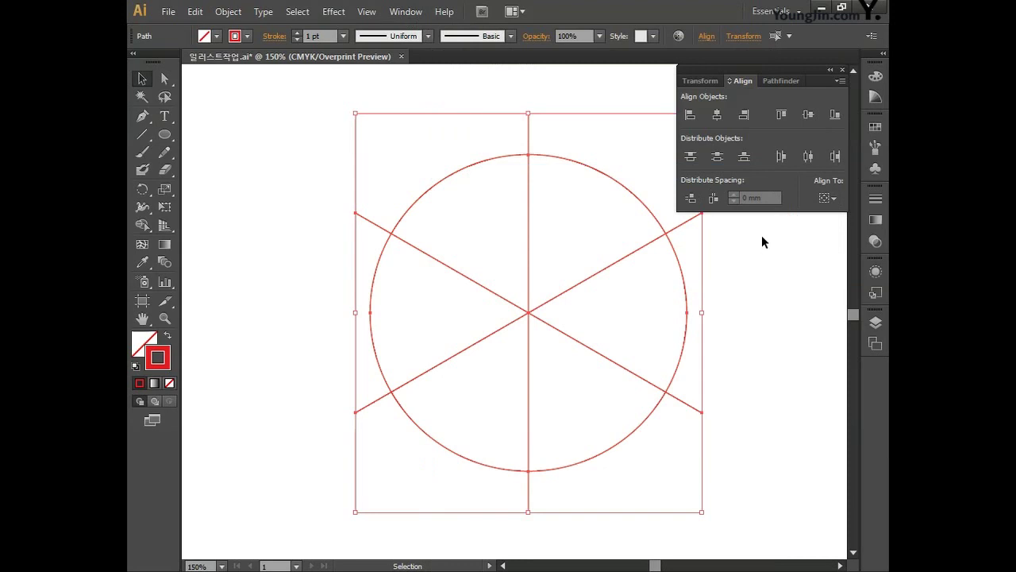
left_click(807, 116)
- Divide the circle along the lines with Pathfinder and ungroup the resulting pieces
left_click(778, 82)
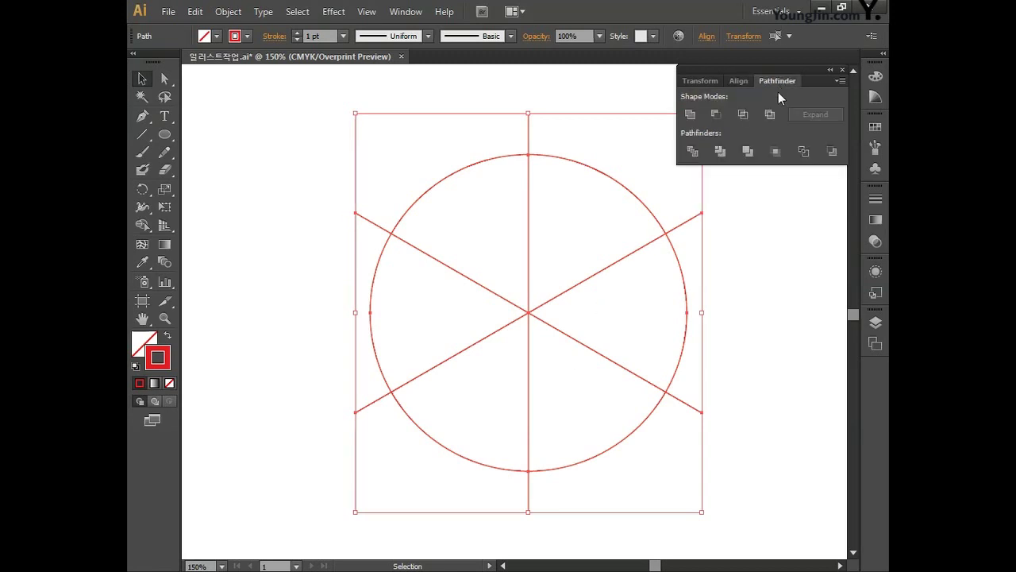
left_click(692, 151)
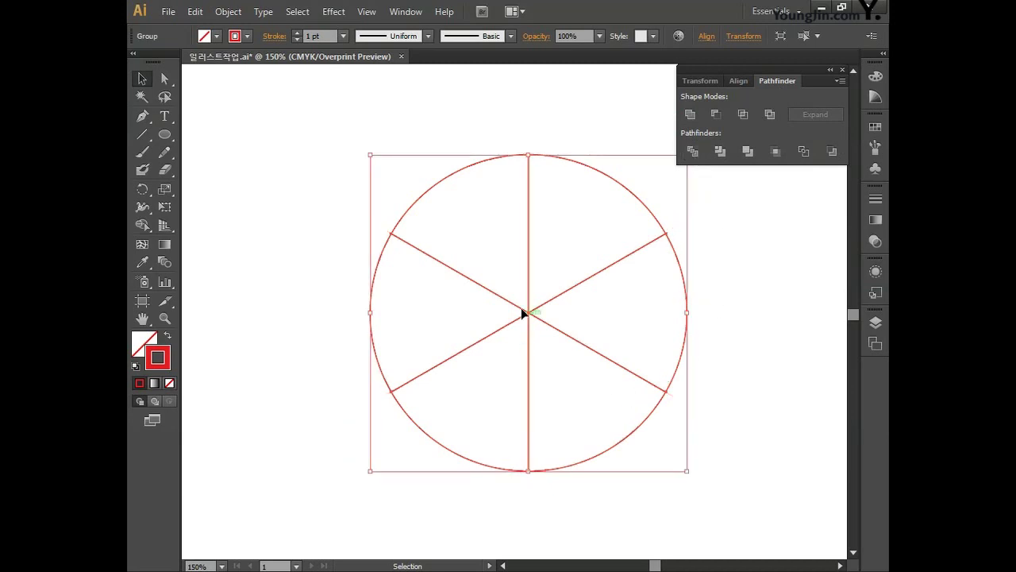
right_click(528, 266)
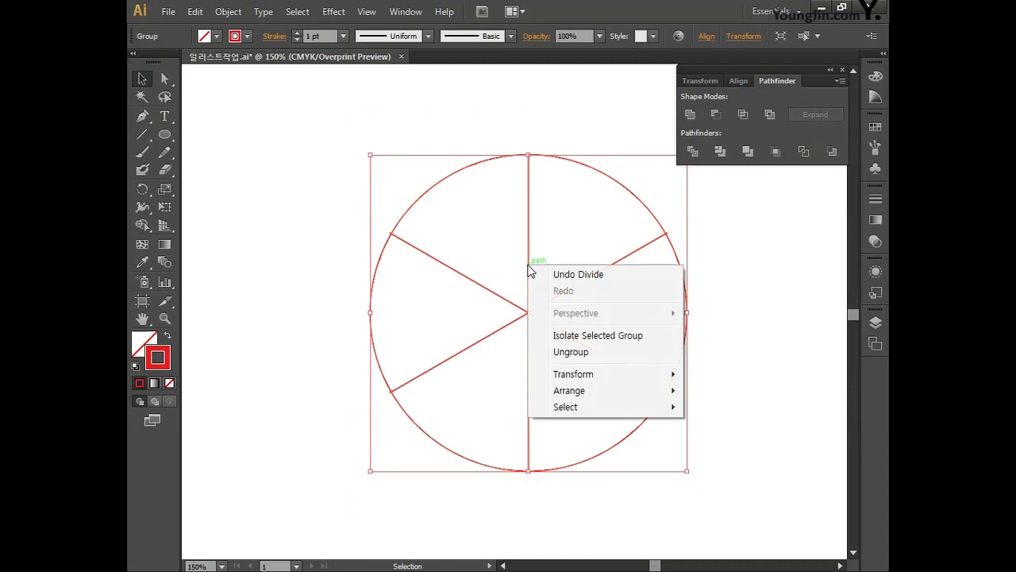
left_click(557, 354)
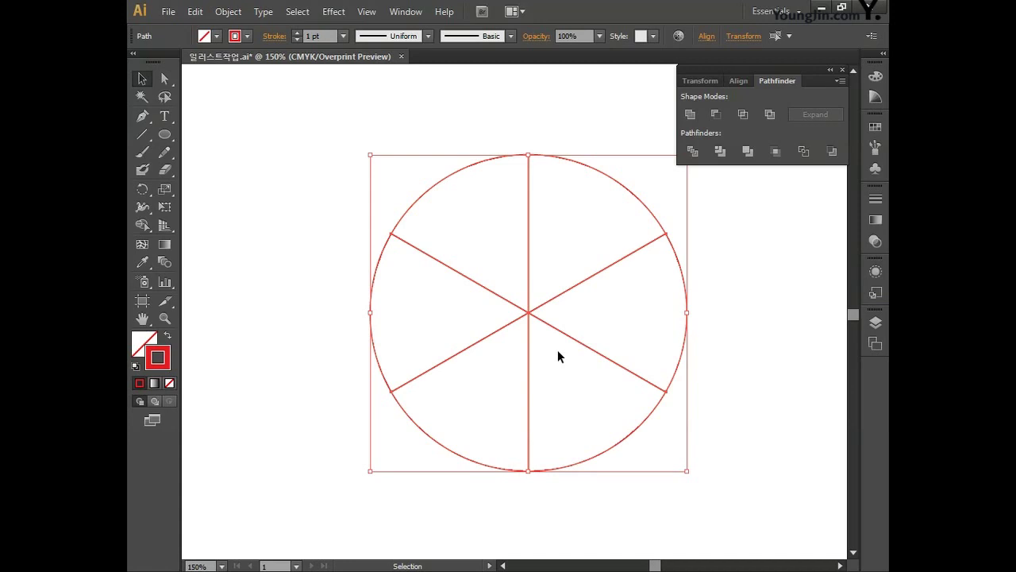
- Unite the adjacent pairs of wedges at the top, lower left and lower right to form three equal sectors, and deselect
left_click_drag(468, 112, 563, 201)
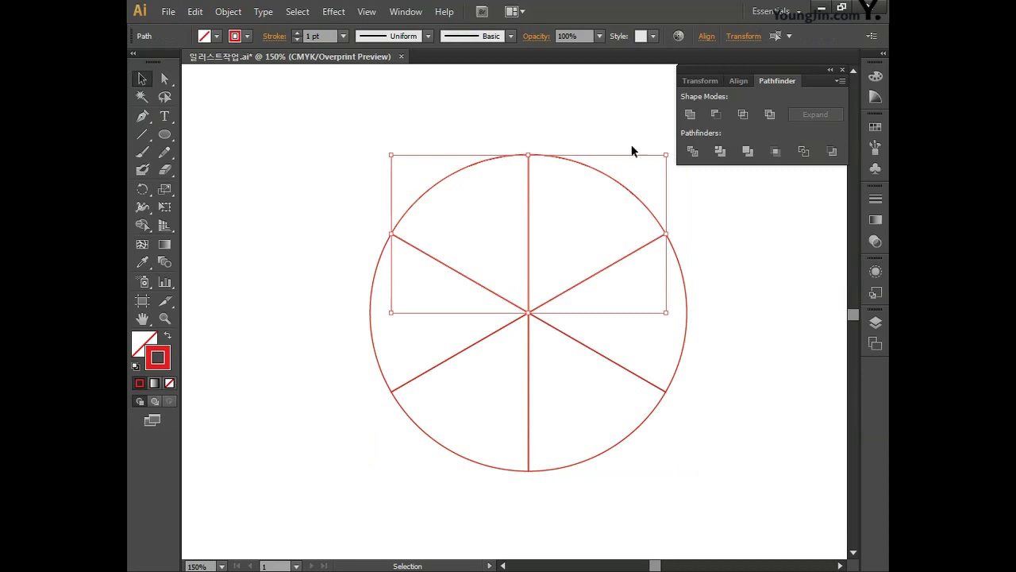
left_click(691, 115)
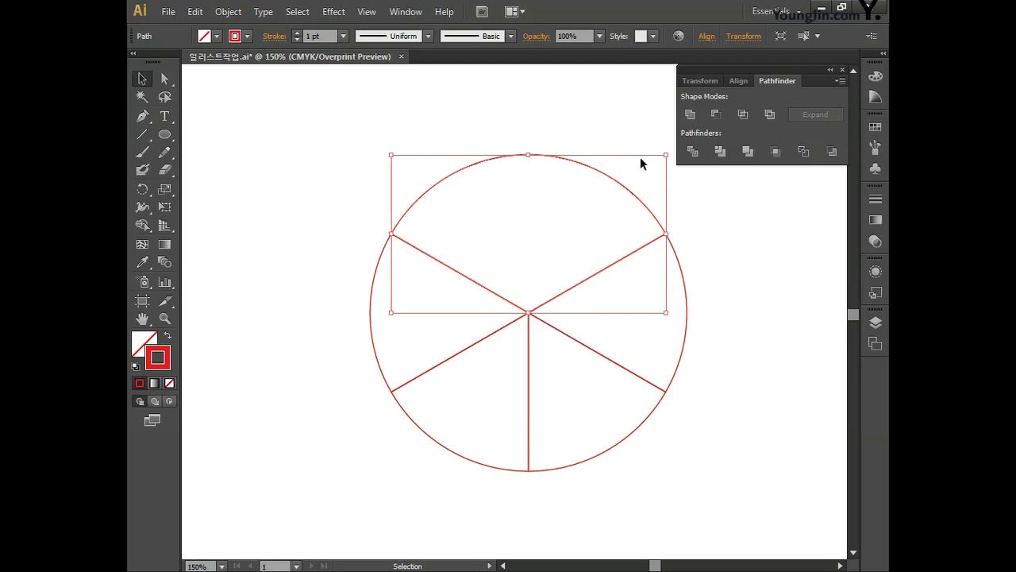
left_click(405, 120)
left_click_drag(310, 332, 441, 445)
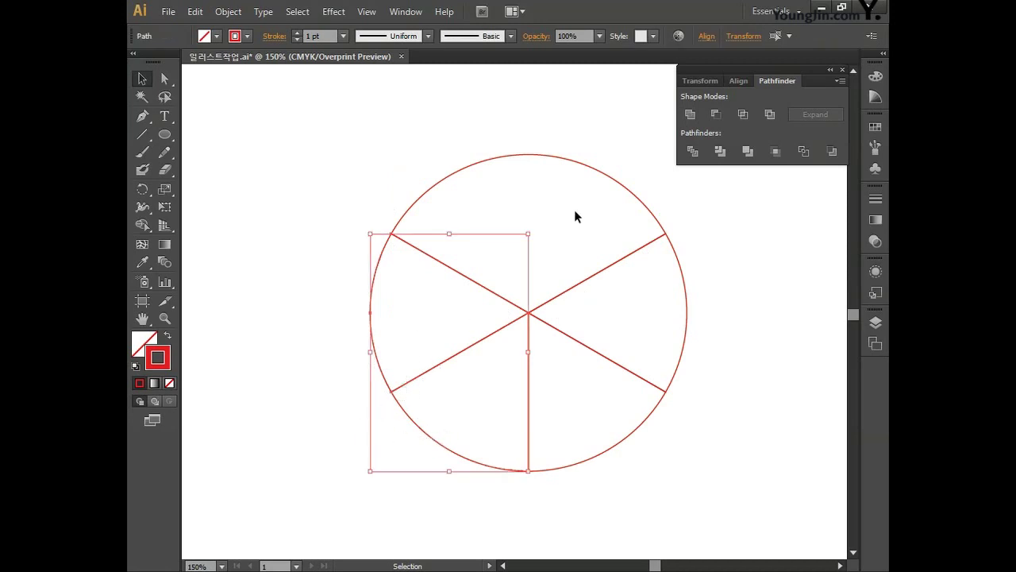
left_click(690, 115)
left_click(612, 333)
left_click(690, 115)
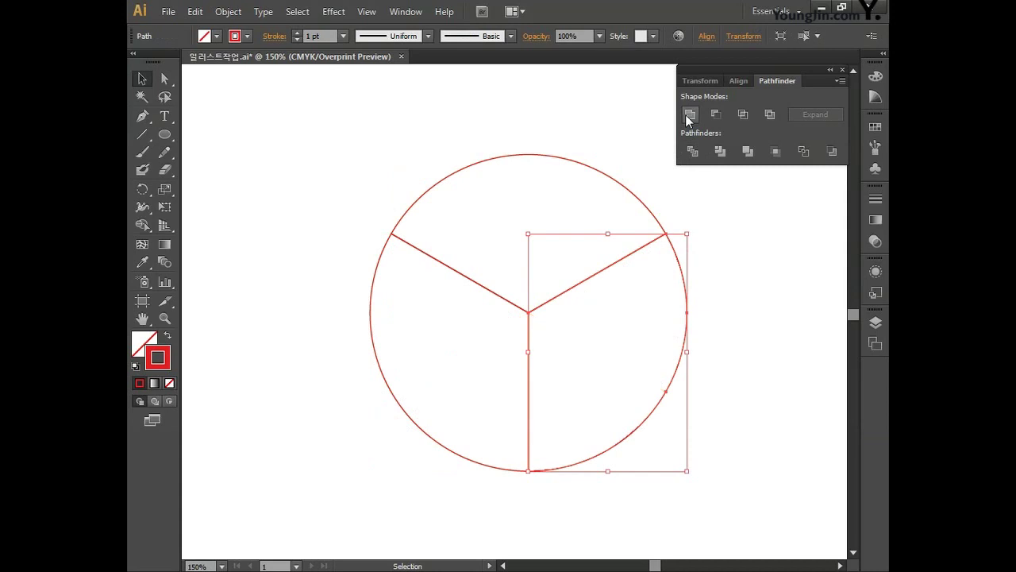
left_click(613, 121)
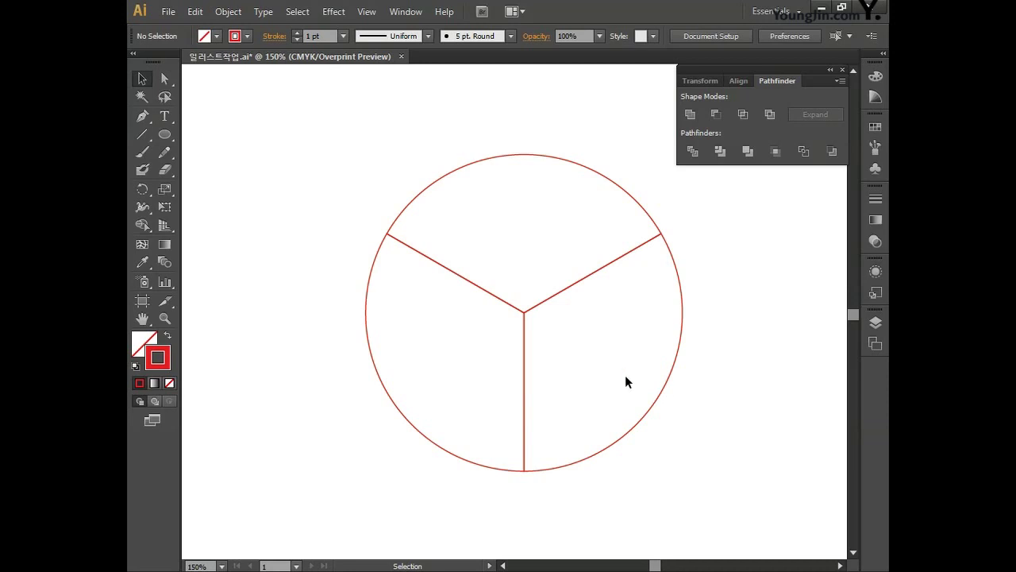
- Choose the Twirl tool and set its brush to 100 mm width, 100 mm height, 0° angle and 50% intensity
left_click(147, 203)
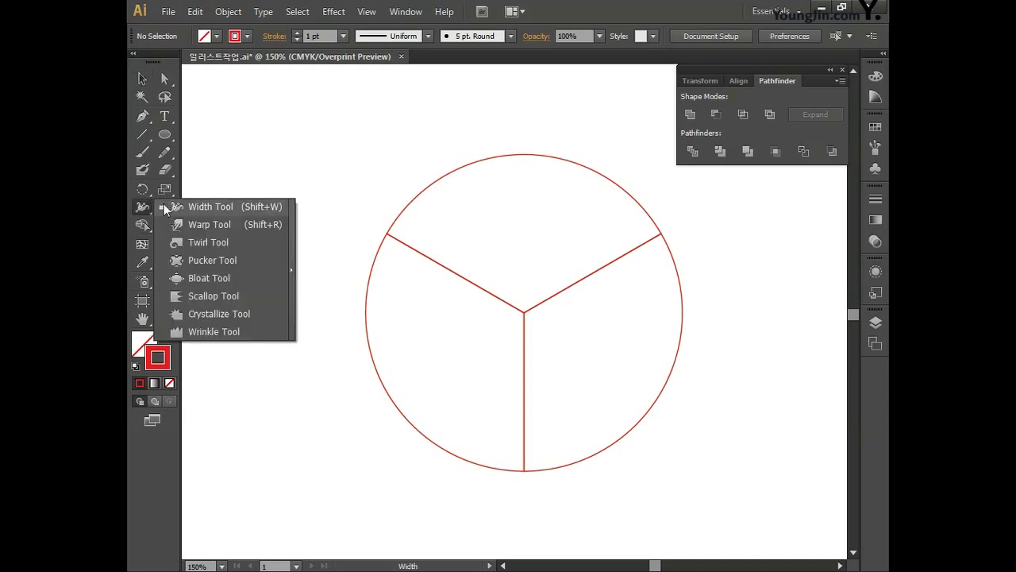
left_click(216, 242)
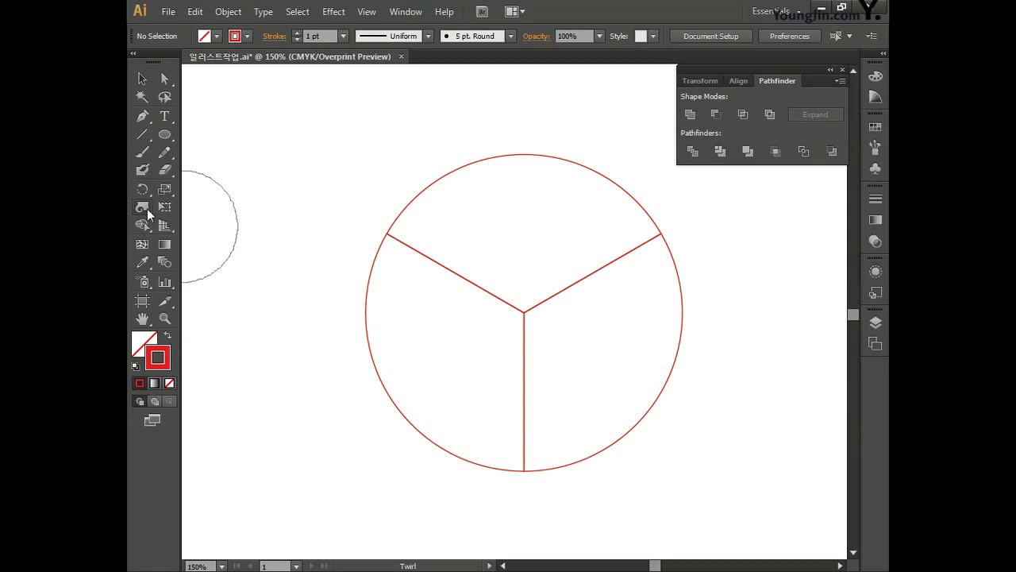
double_click(142, 208)
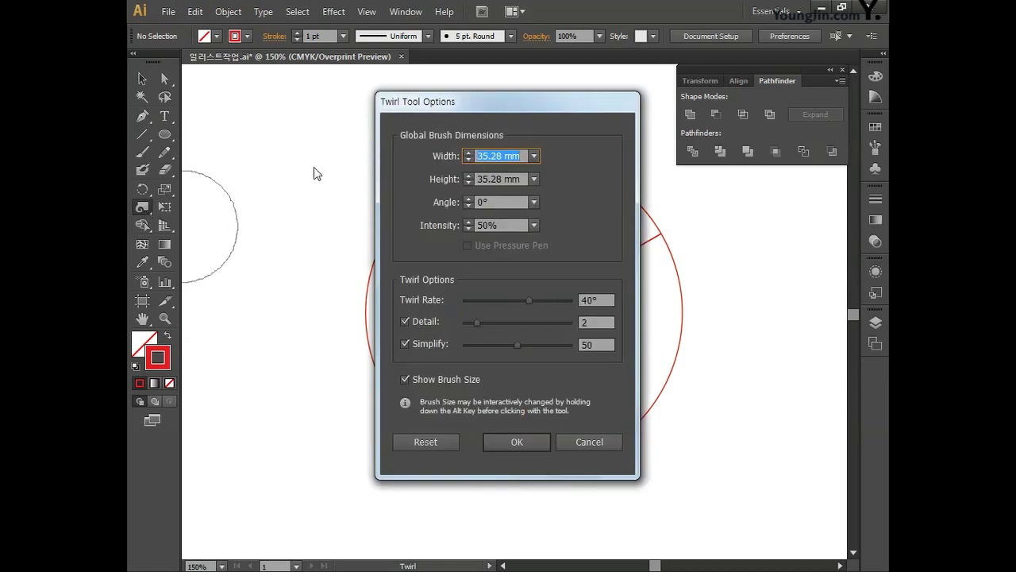
double_click(512, 156)
left_click(441, 159)
type("100")
key("Tab")
type("100")
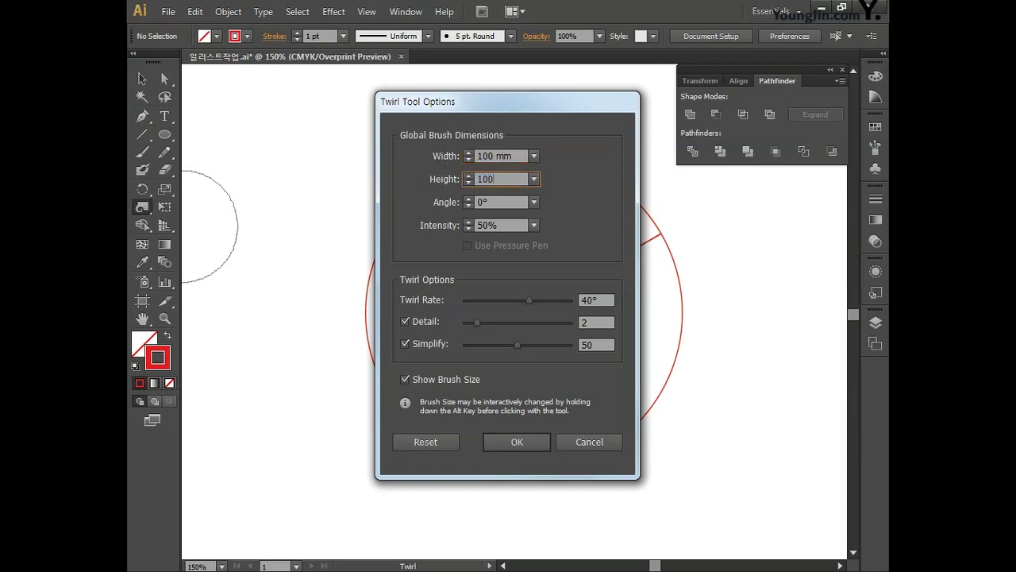
key("Tab")
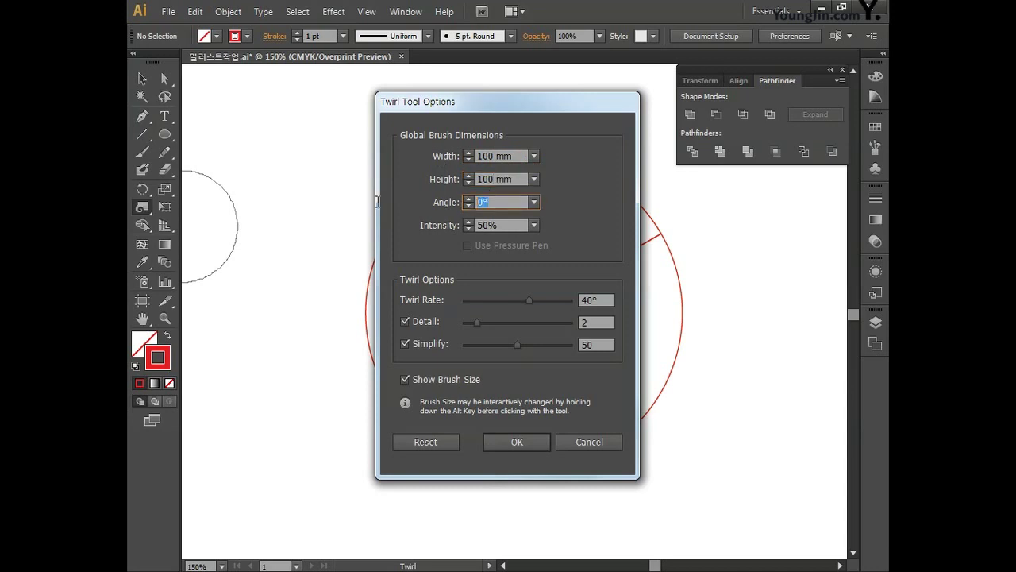
type("0")
key("Tab")
type("50")
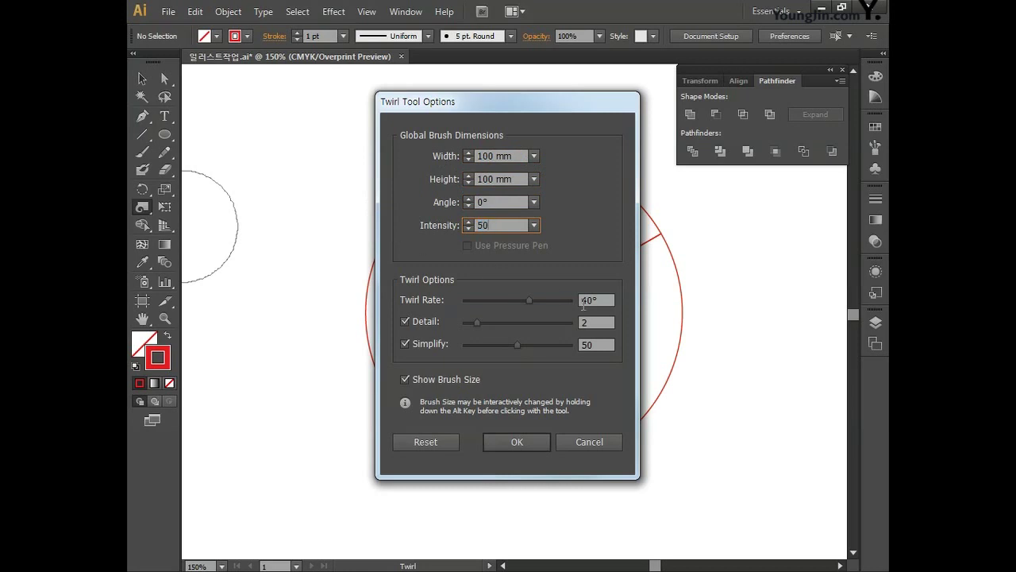
key("Tab")
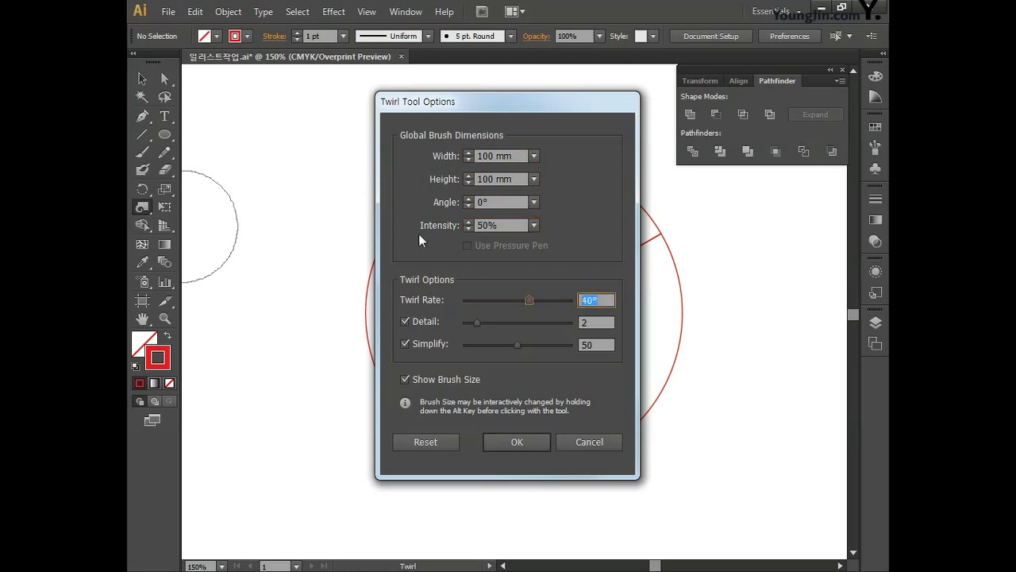
- Set the twirl rate to -120° and detail to 10 with Simplify off, and twirl the sectors from the circle's center
type("-120")
key("Tab")
type("10")
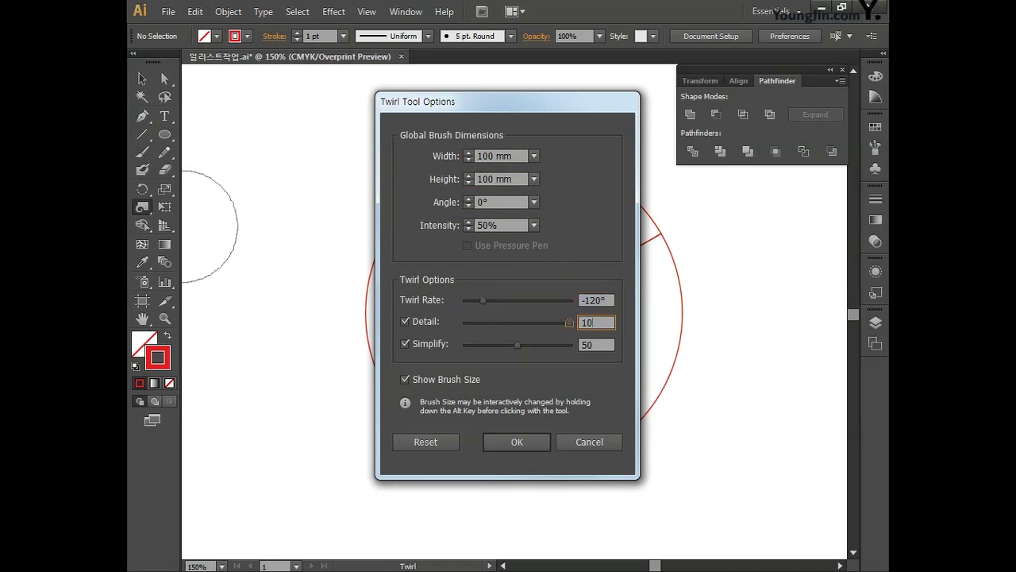
left_click(406, 344)
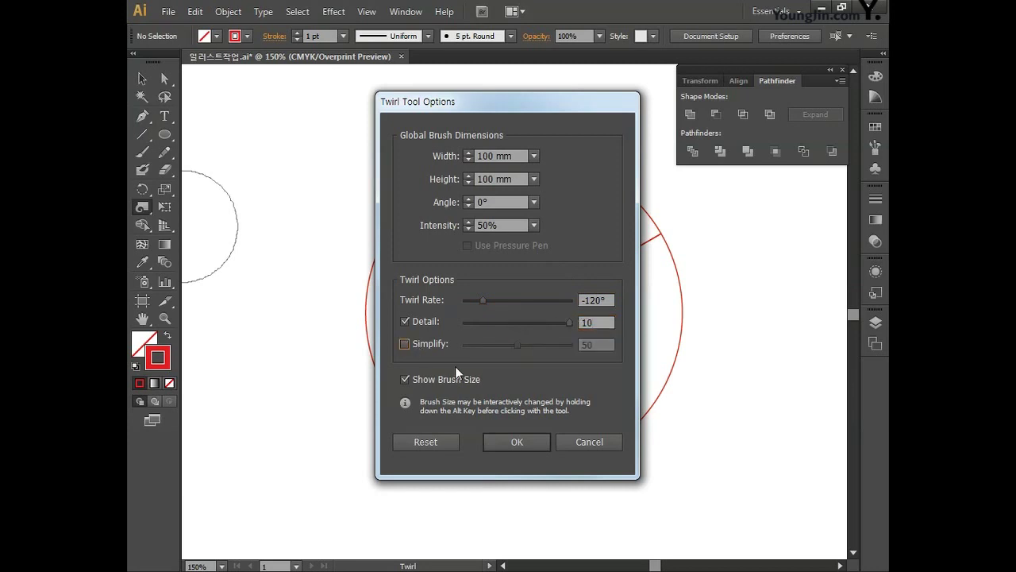
left_click(516, 440)
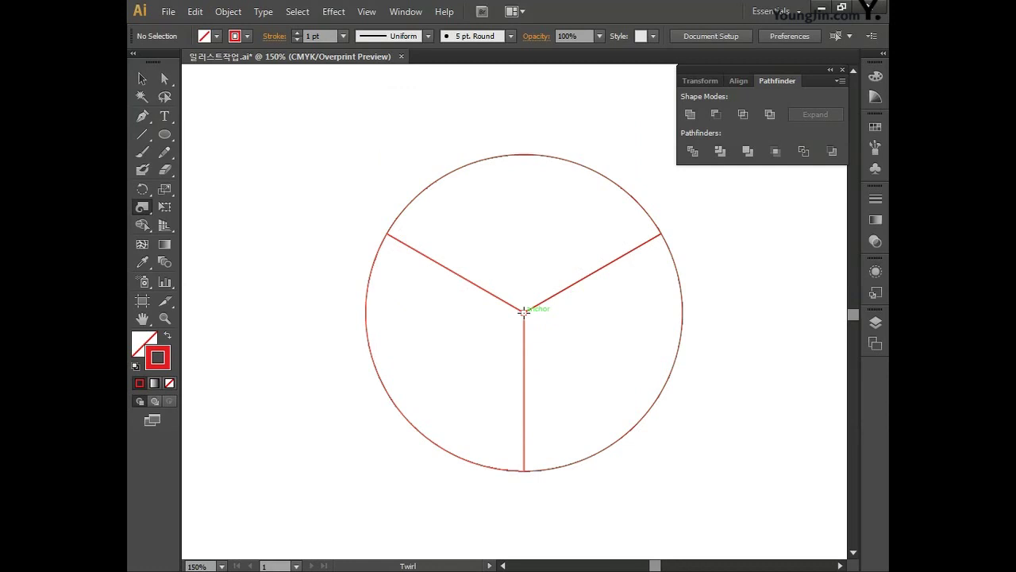
left_click(524, 312)
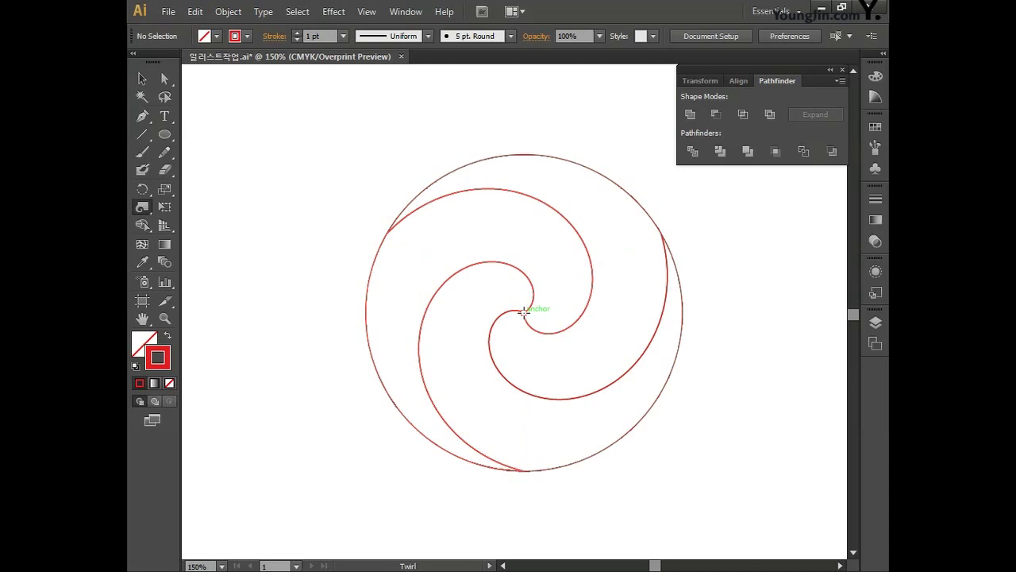
- Select the whole twirled shape, rotate it by -30°, and deselect it
left_click(142, 79)
left_click_drag(352, 165, 746, 505)
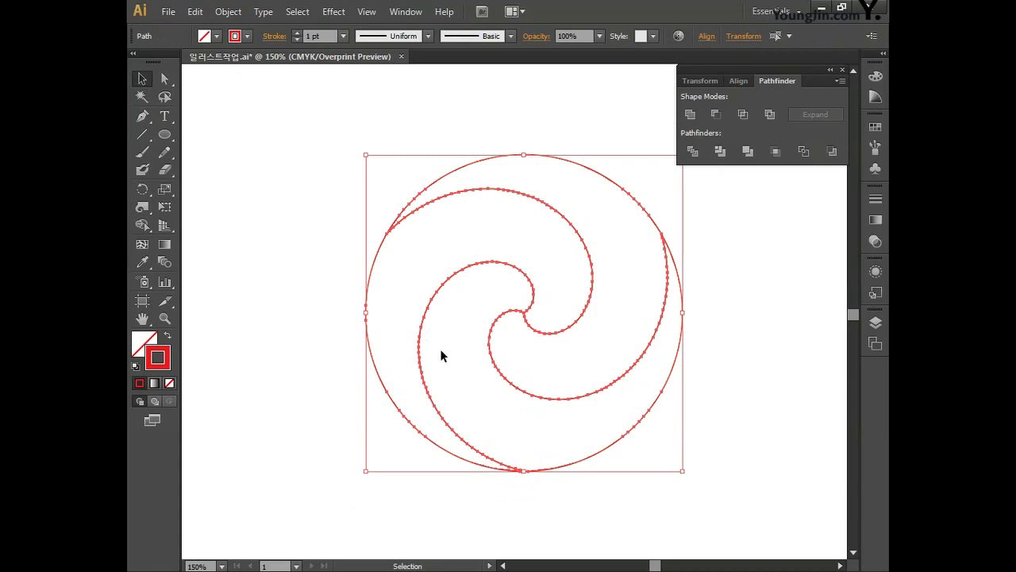
double_click(142, 189)
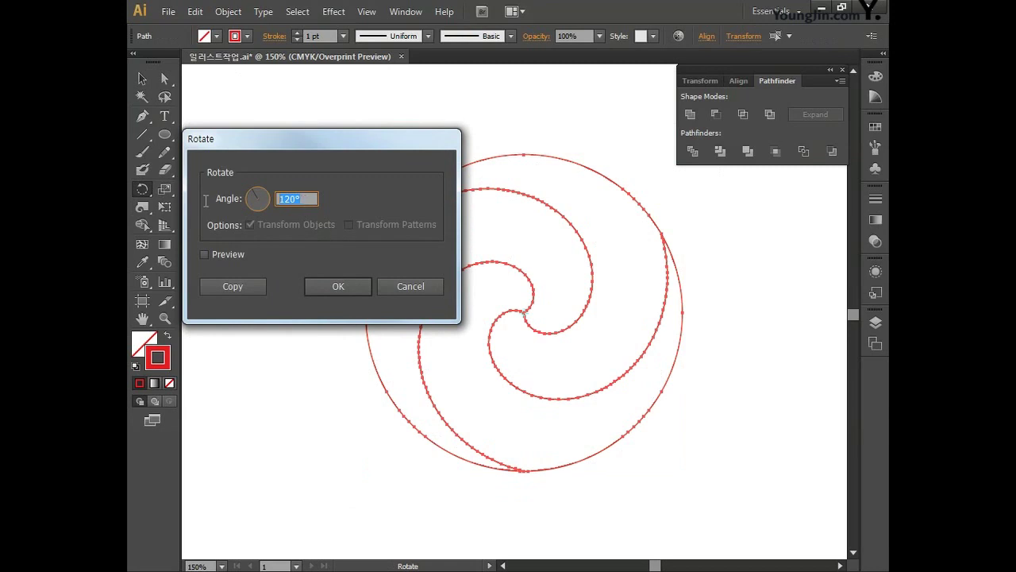
type("-30")
left_click(337, 287)
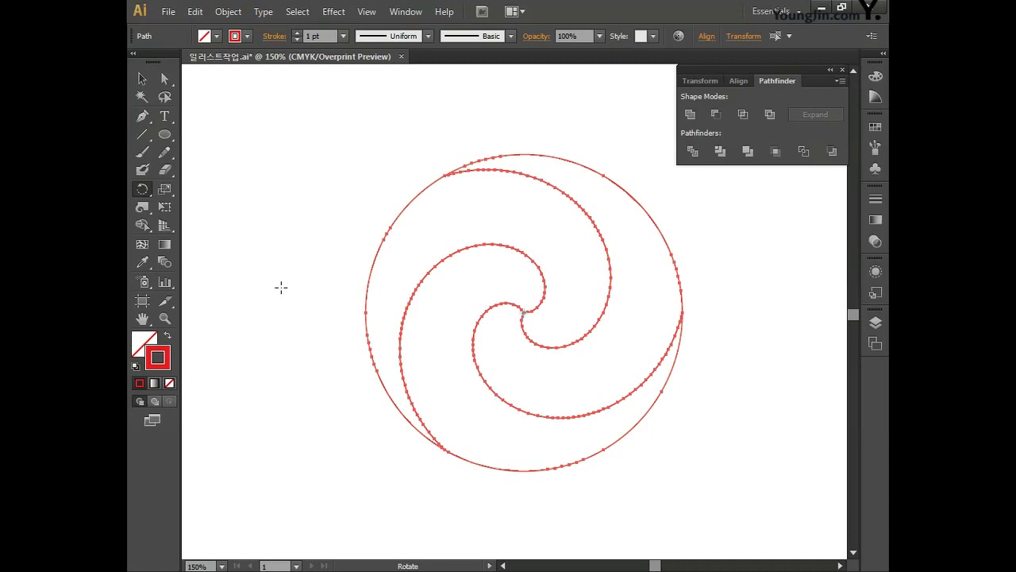
left_click(142, 78)
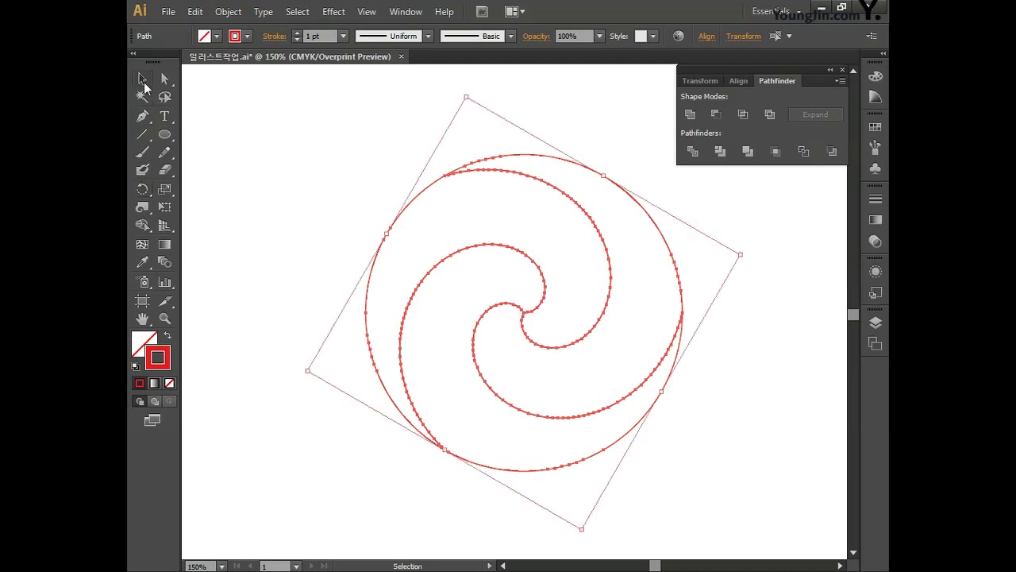
left_click(332, 248)
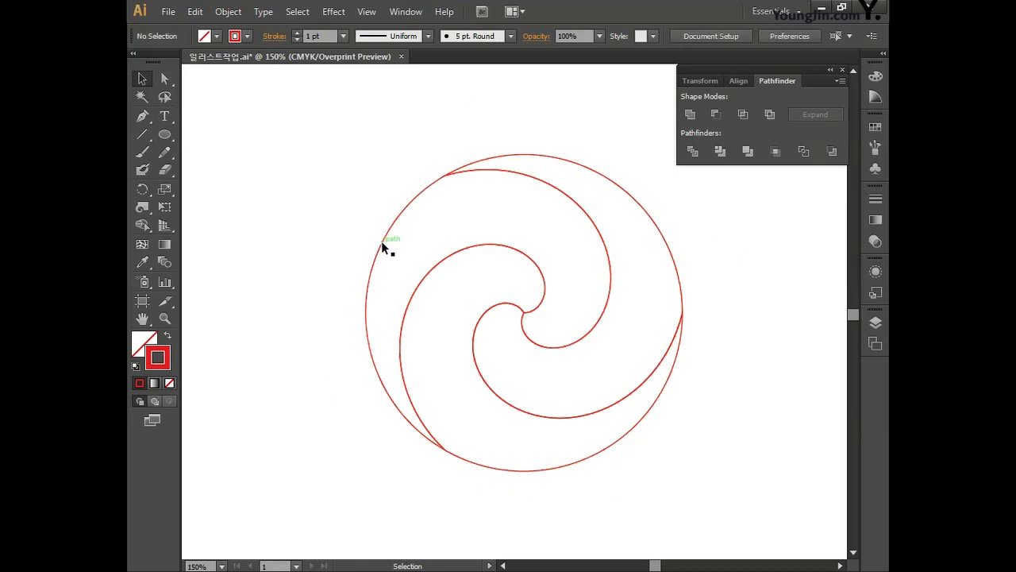
- Offset the left twirled sector's path by -0.8 mm with Miter joins
left_click(383, 242)
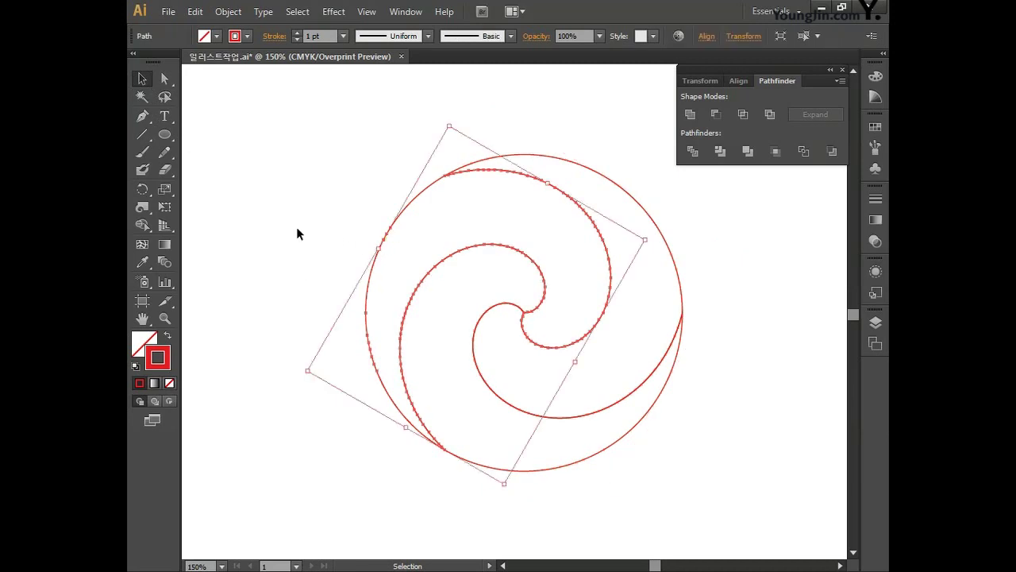
left_click(228, 11)
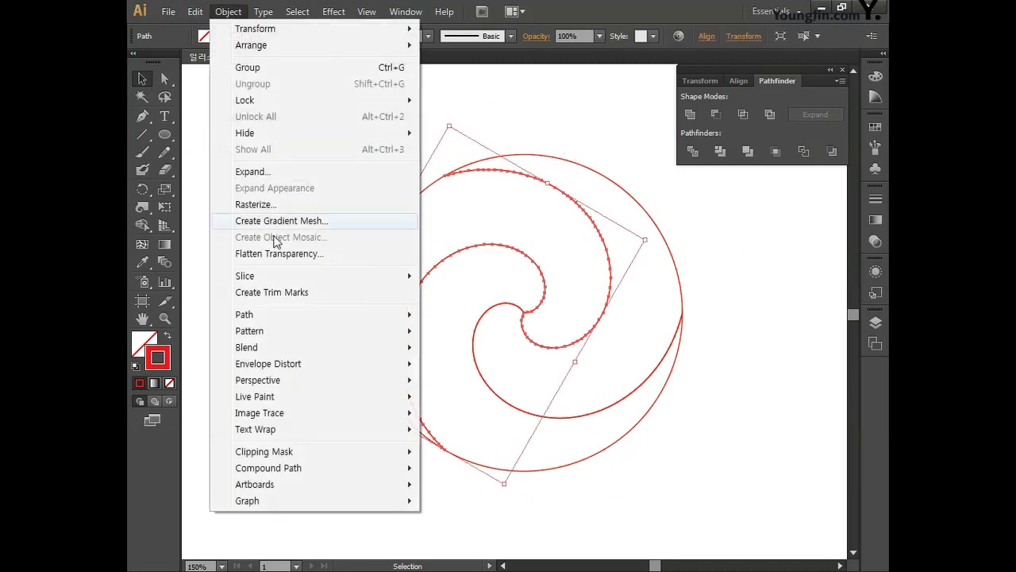
mouse_move(275, 317)
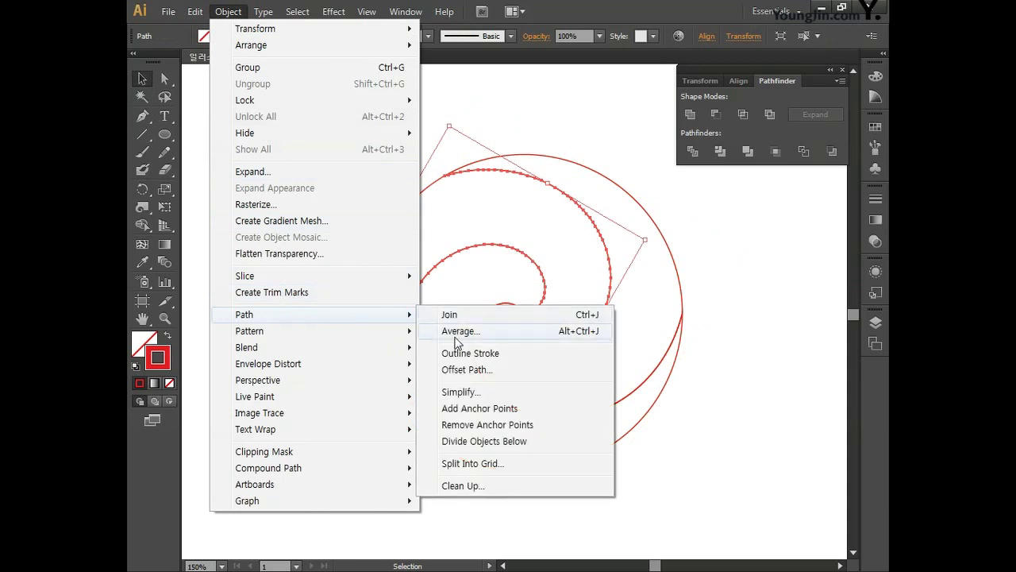
left_click(459, 369)
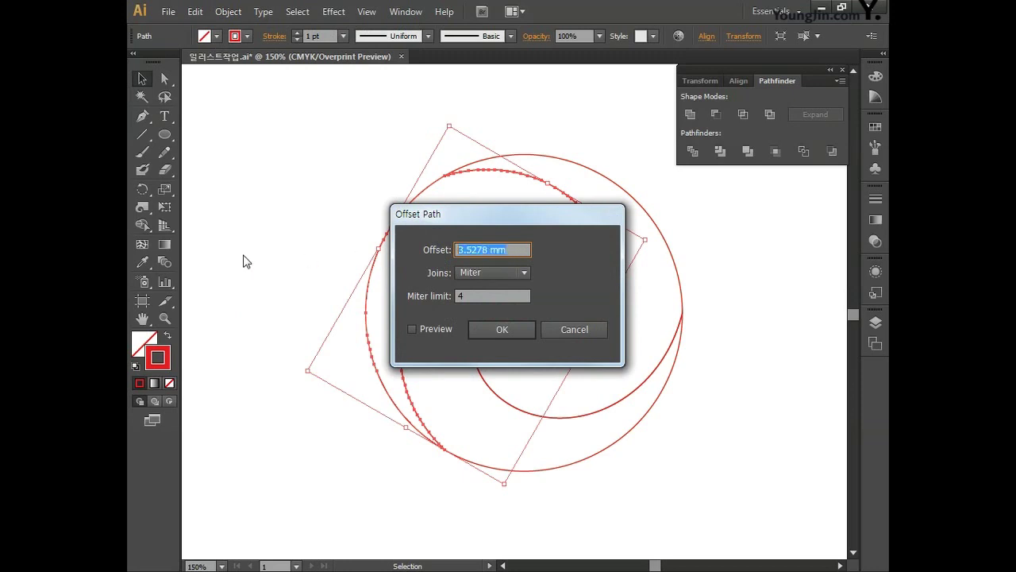
type("-0.8")
left_click(479, 271)
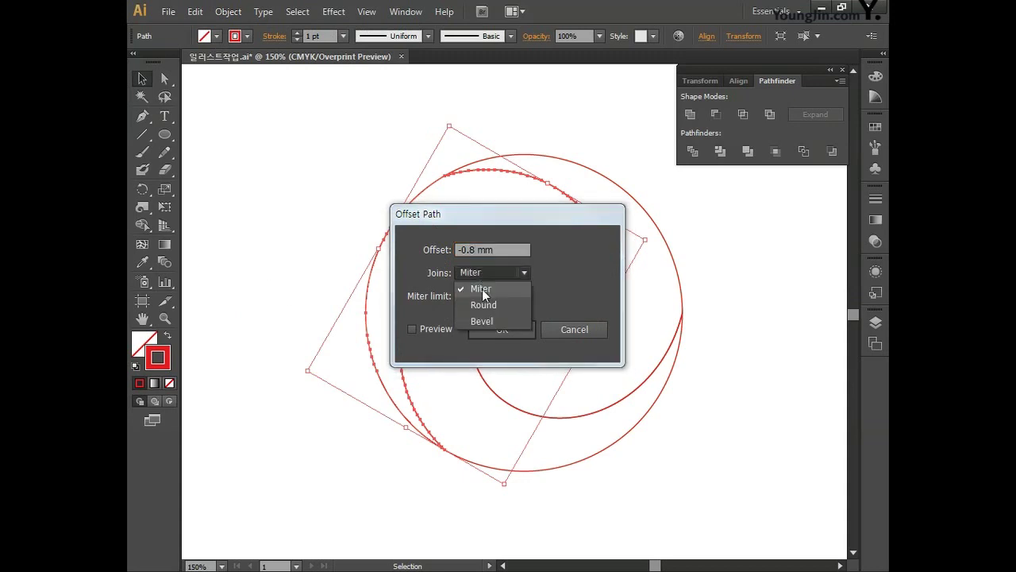
left_click(482, 289)
left_click(504, 329)
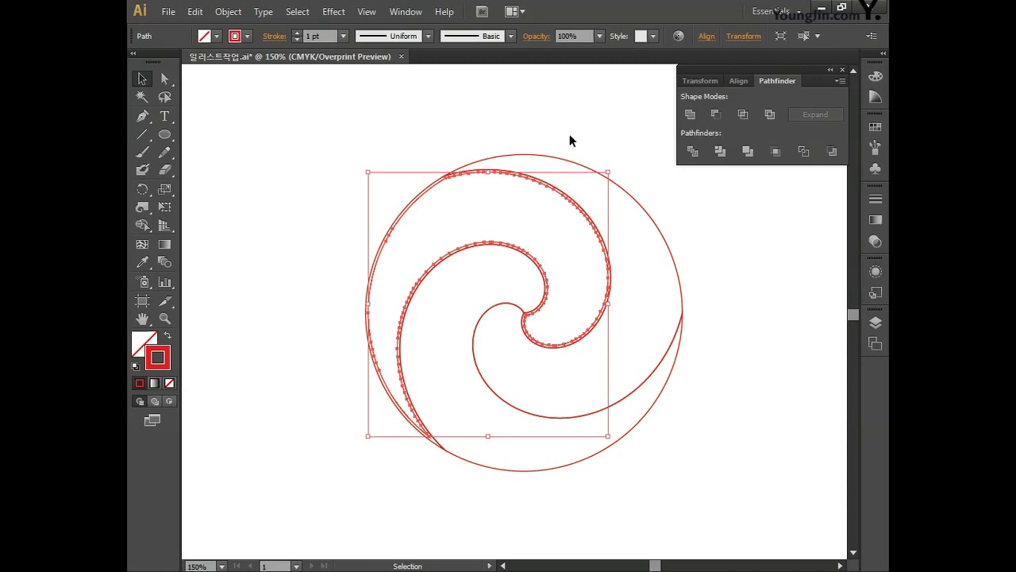
- Offset the upper-right twirled sector's path by -0.8 mm with Miter joins
left_click_drag(574, 141, 585, 169)
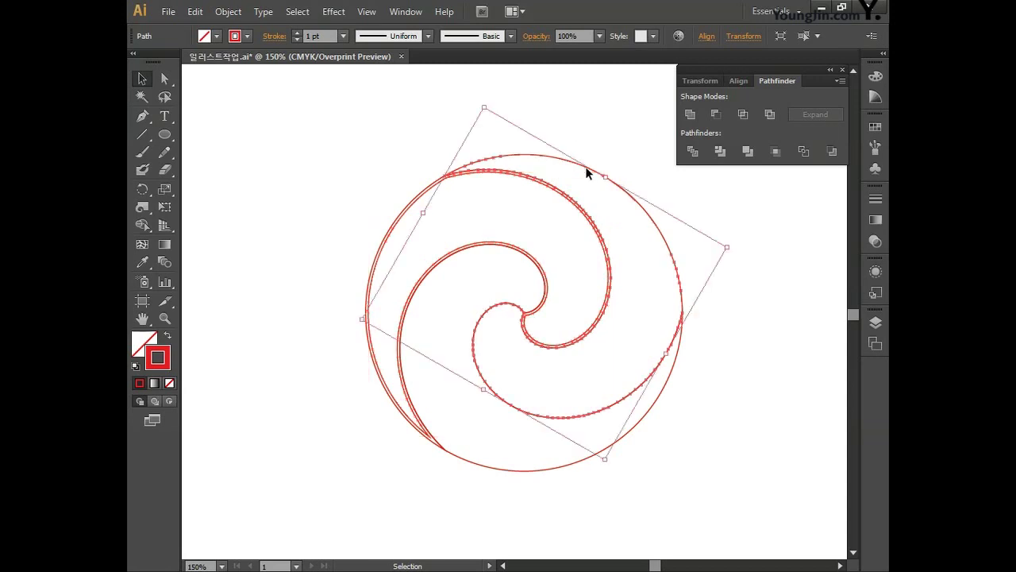
left_click(228, 12)
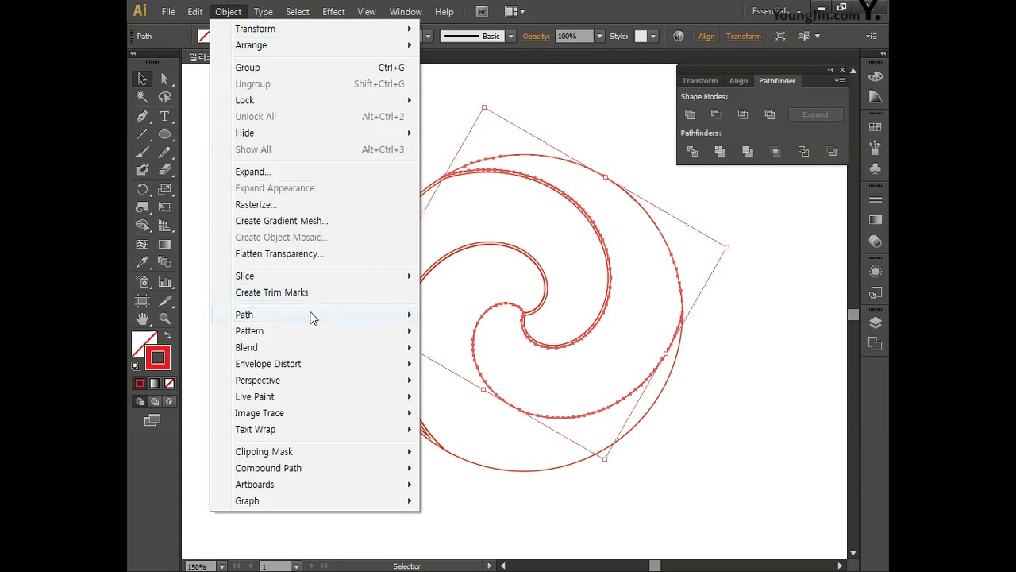
mouse_move(320, 315)
left_click(460, 369)
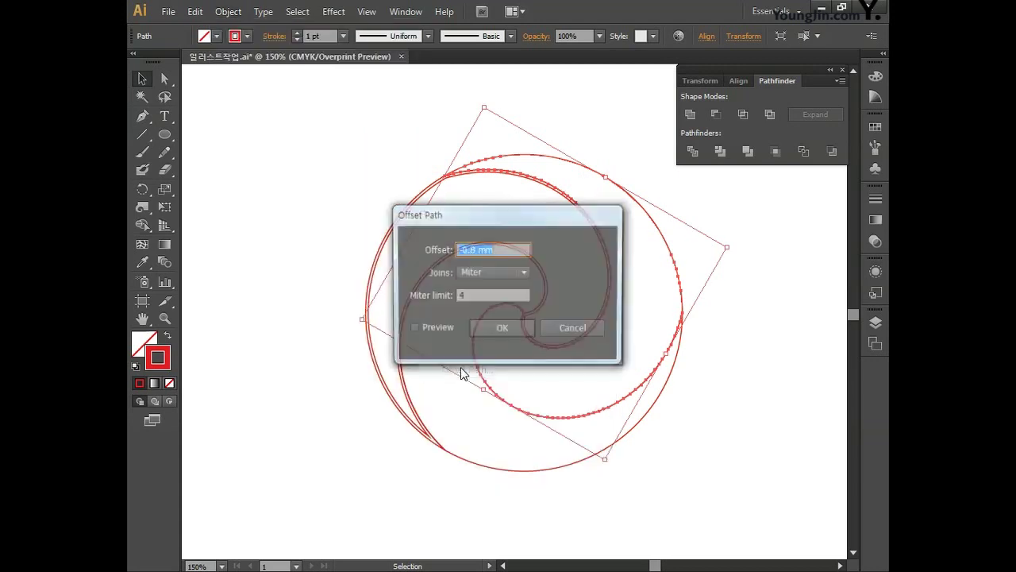
left_click(489, 328)
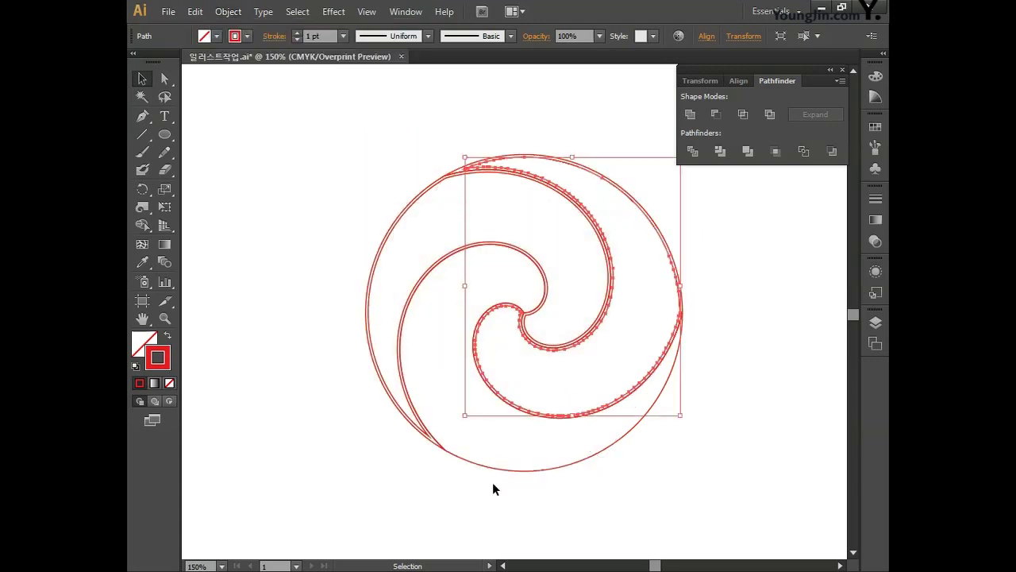
- Offset the bottom twirled sector's path with the same -0.8 mm Miter settings
left_click_drag(511, 453, 512, 451)
left_click(228, 11)
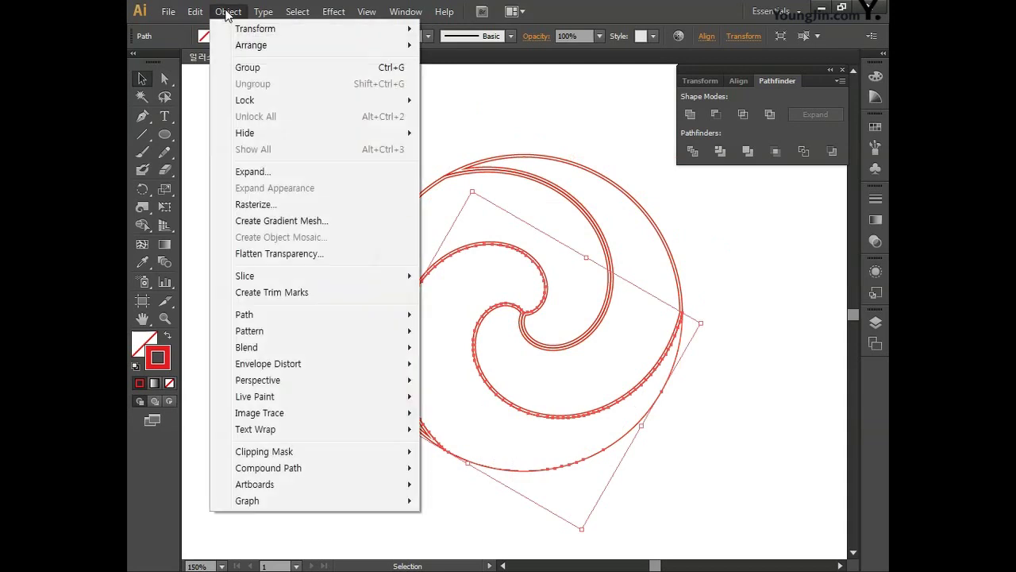
mouse_move(318, 318)
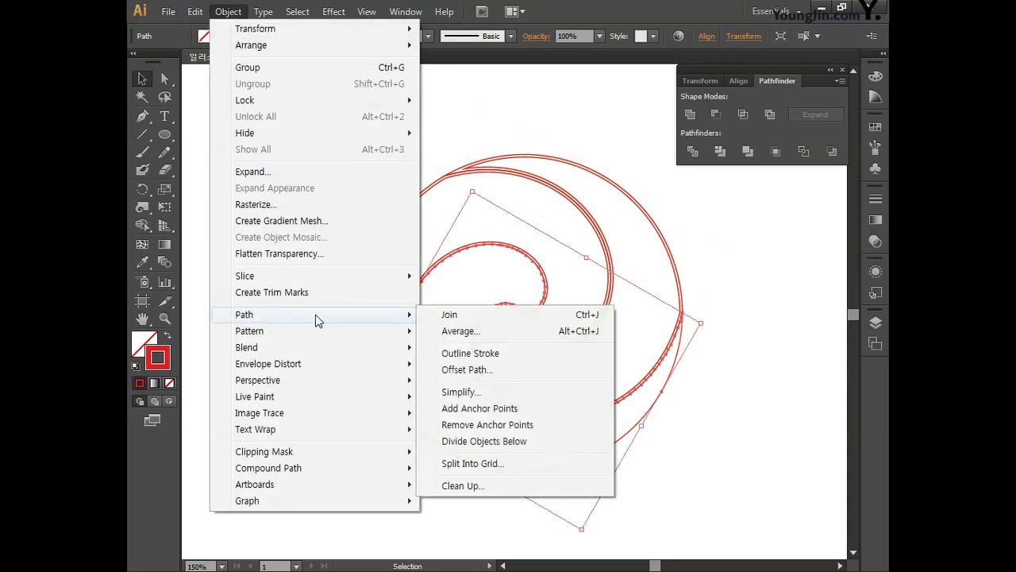
left_click(460, 370)
left_click(499, 329)
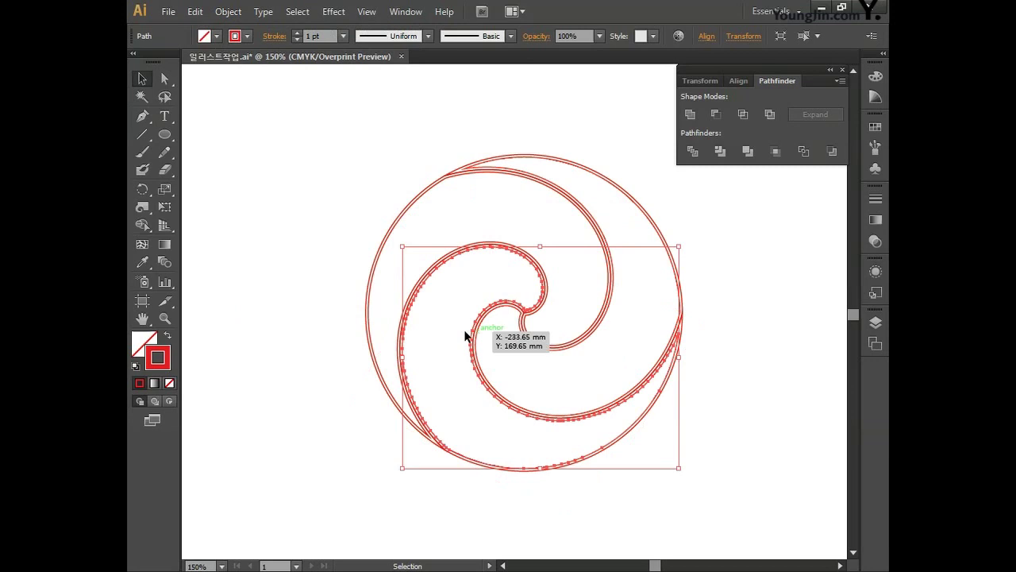
- Delete the three original outer sector outlines, keeping only the inset copies
left_click(369, 270)
left_click(315, 266)
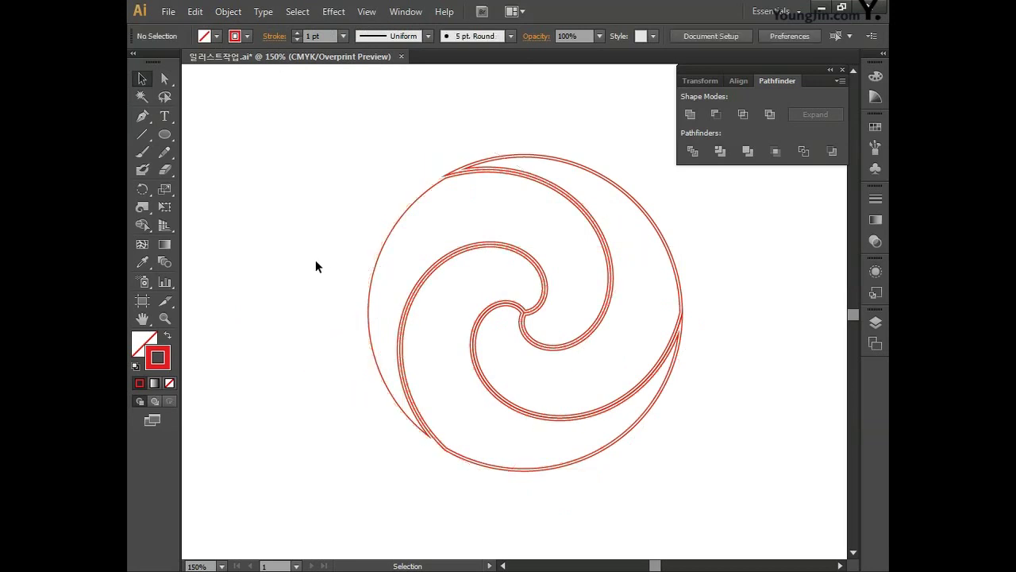
left_click(453, 171)
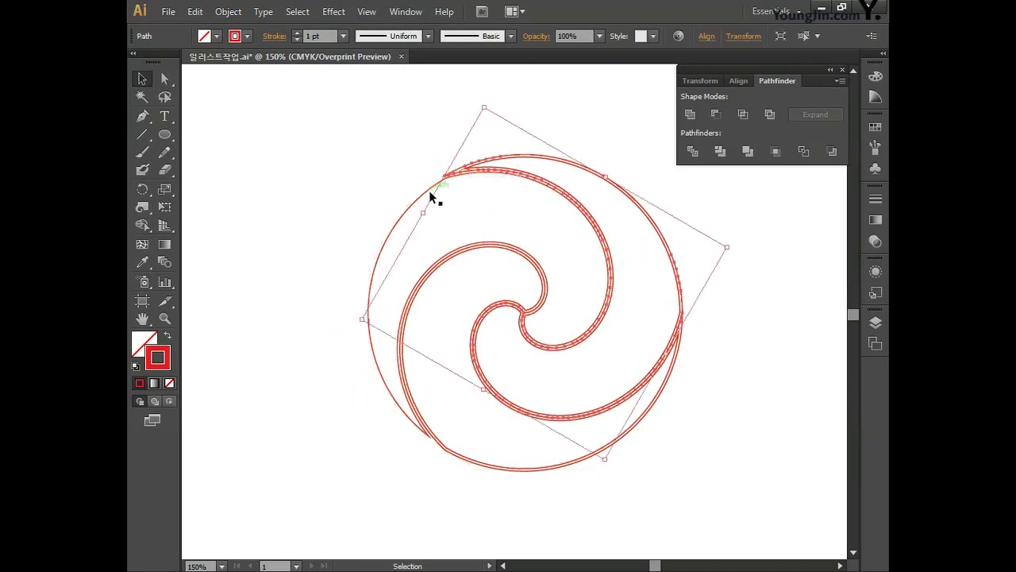
left_click(384, 202)
left_click(447, 454)
key("Delete")
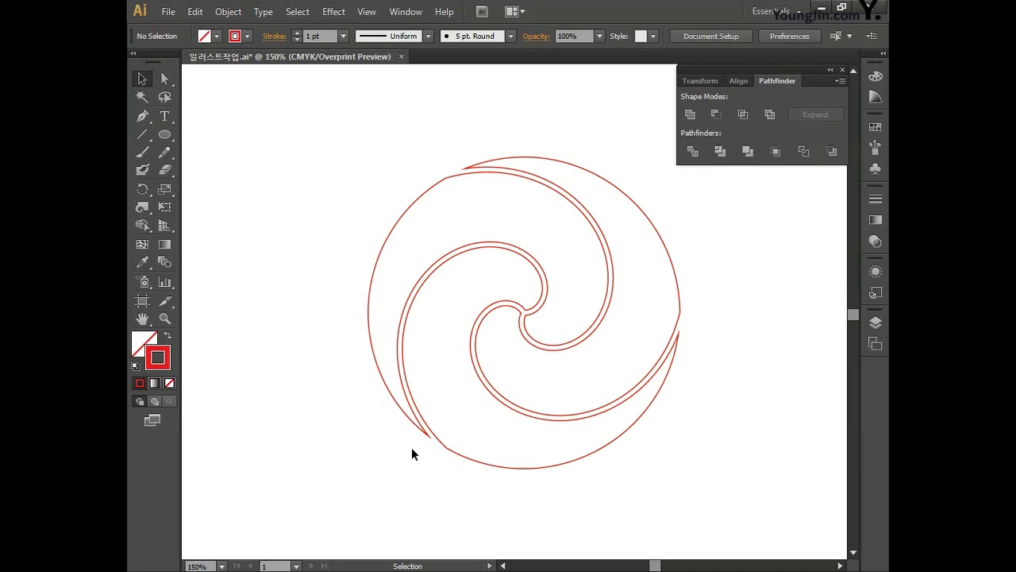
- Fill the left twirled sector with blue, C 100%, M 50%, Y 0%, K 0%
left_click_drag(335, 190, 382, 272)
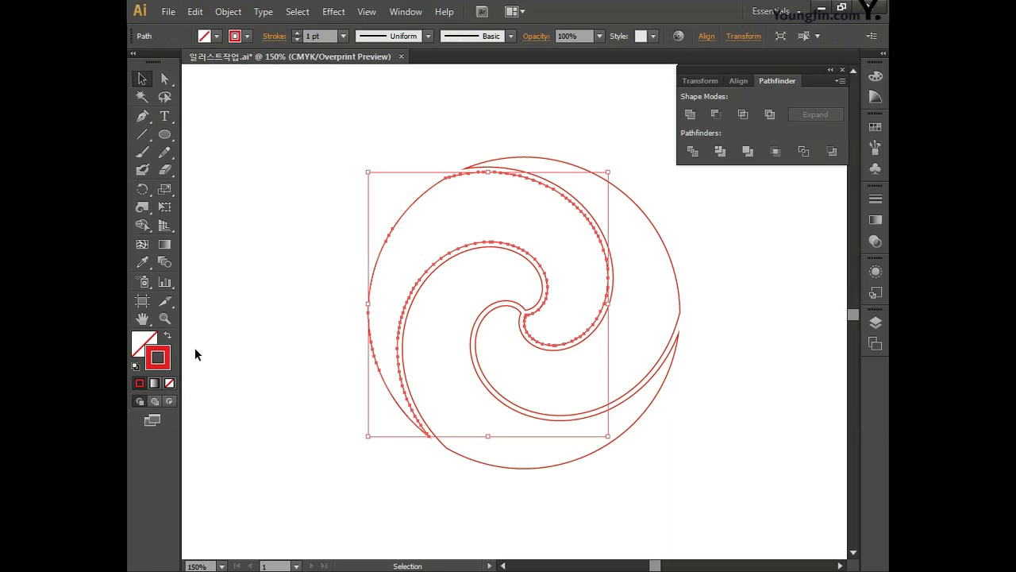
left_click(150, 341)
double_click(150, 341)
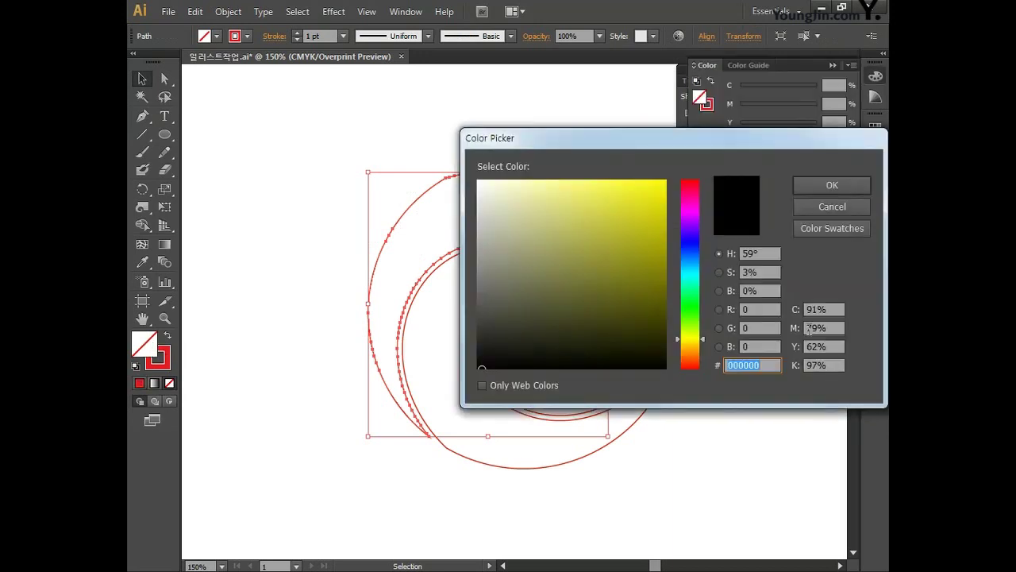
left_click(817, 310)
type("100")
key("Tab")
type("50")
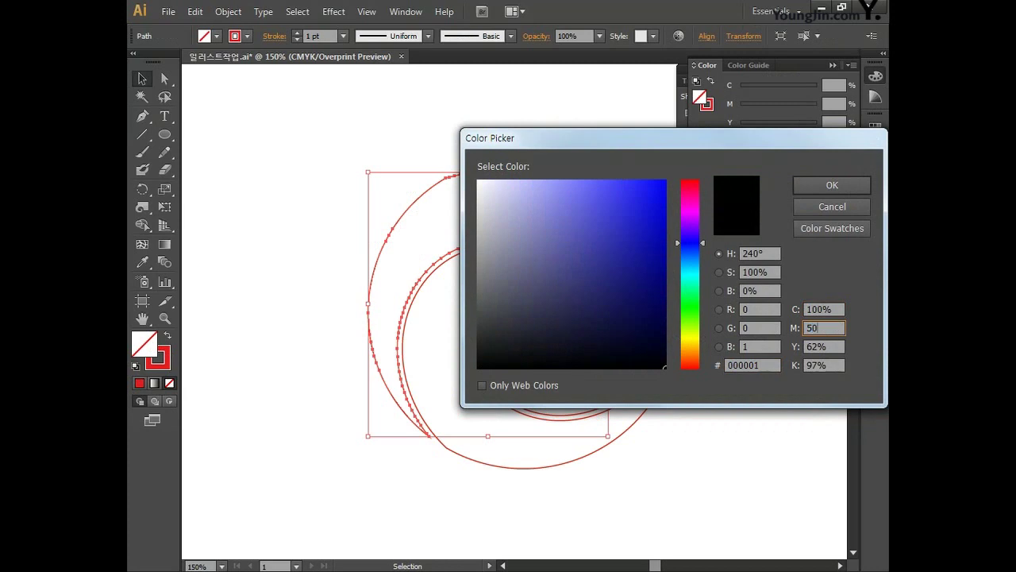
key("Tab")
type("0")
key("Tab")
type("0")
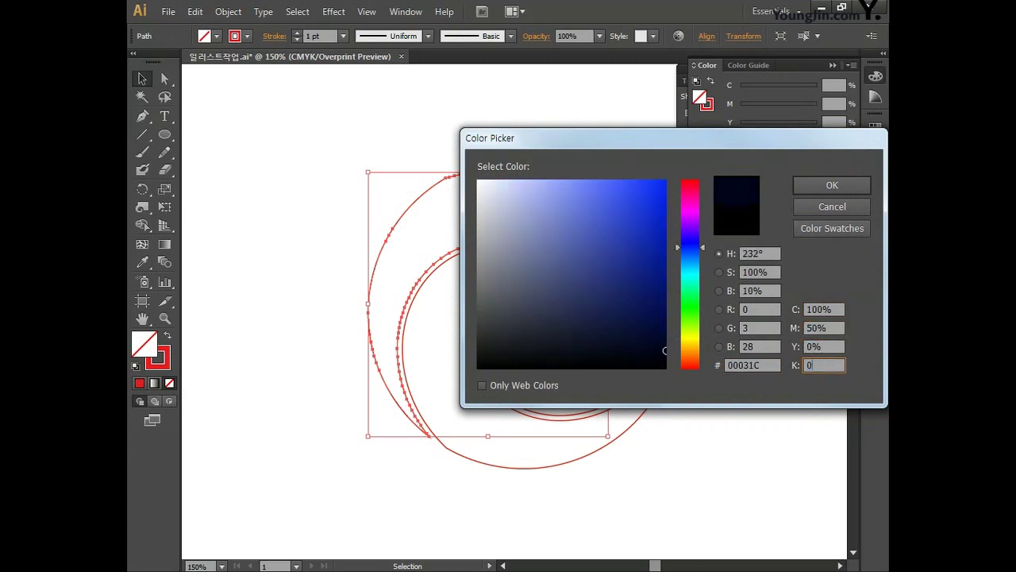
left_click(832, 185)
- Fill the upper-right twirled sector with red, C 0%, M 90%, Y 70%, K 0%
left_click(564, 140)
left_click(611, 193)
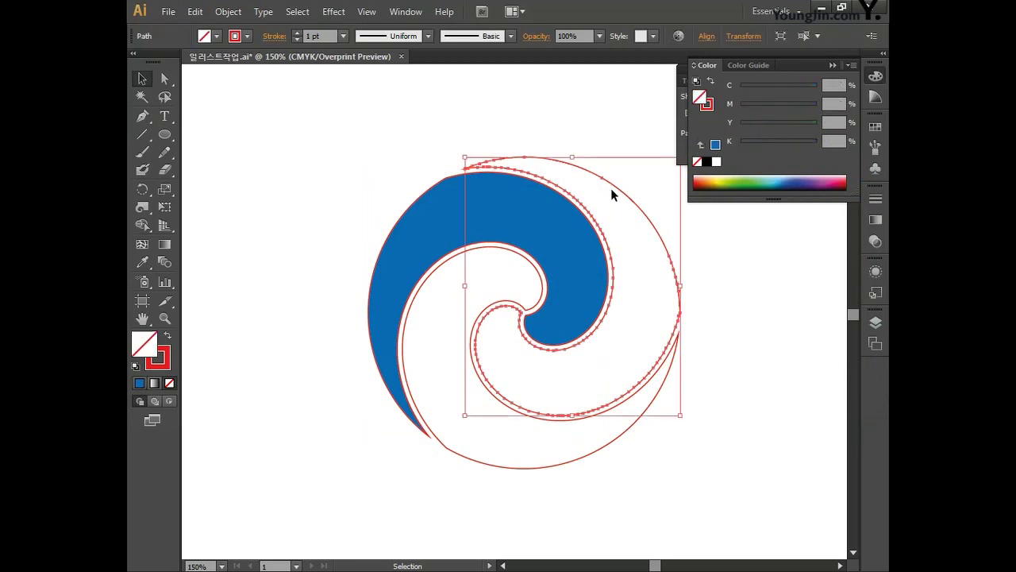
double_click(150, 349)
left_click(825, 310)
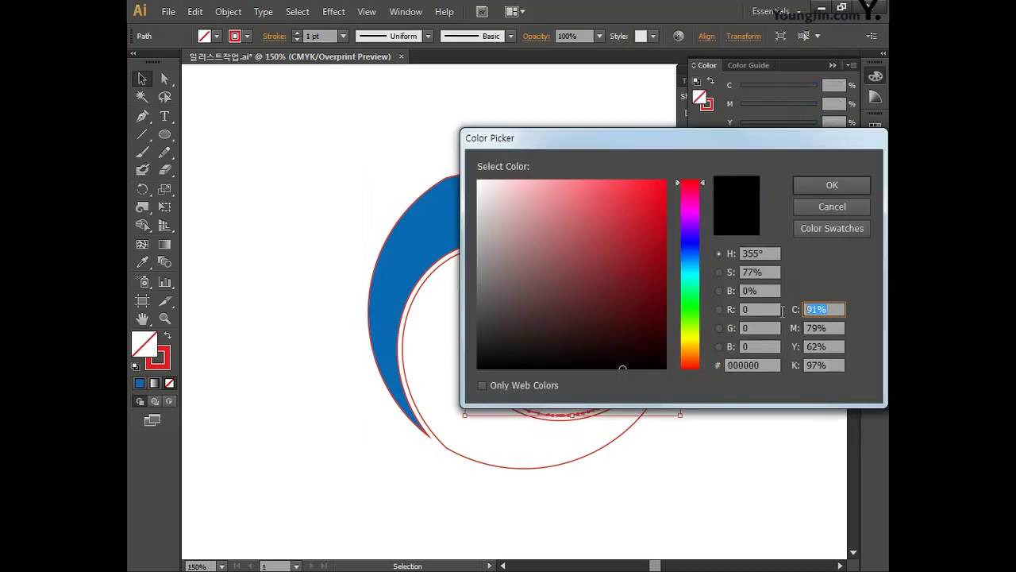
type("0")
key("Tab")
type("90")
key("Tab")
type("70")
key("Tab")
type("0")
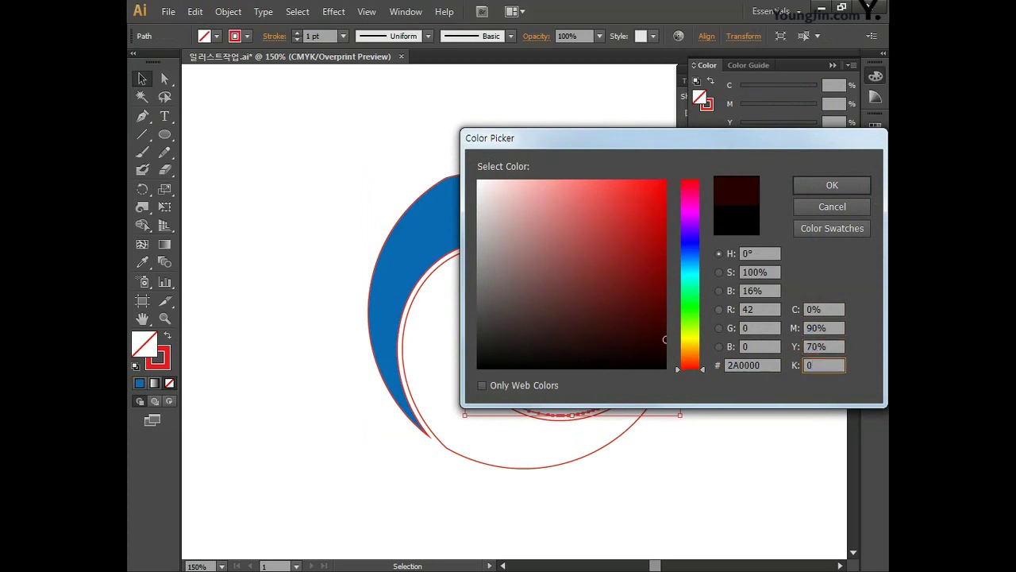
left_click(832, 185)
- Fill the bottom twirled sector with yellow, C 0%, M 10%, Y 70%, K 0%
left_click(491, 442)
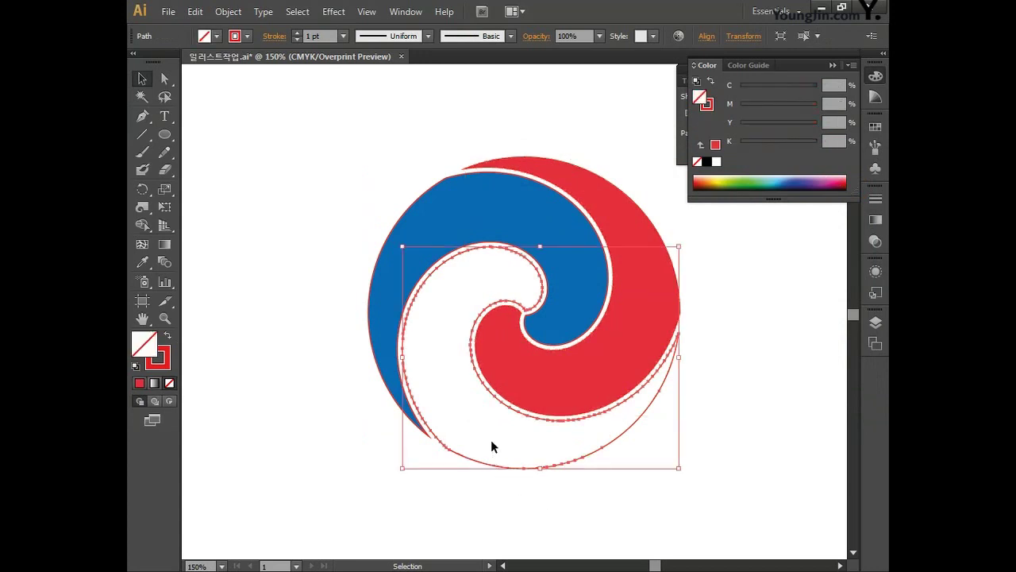
double_click(144, 344)
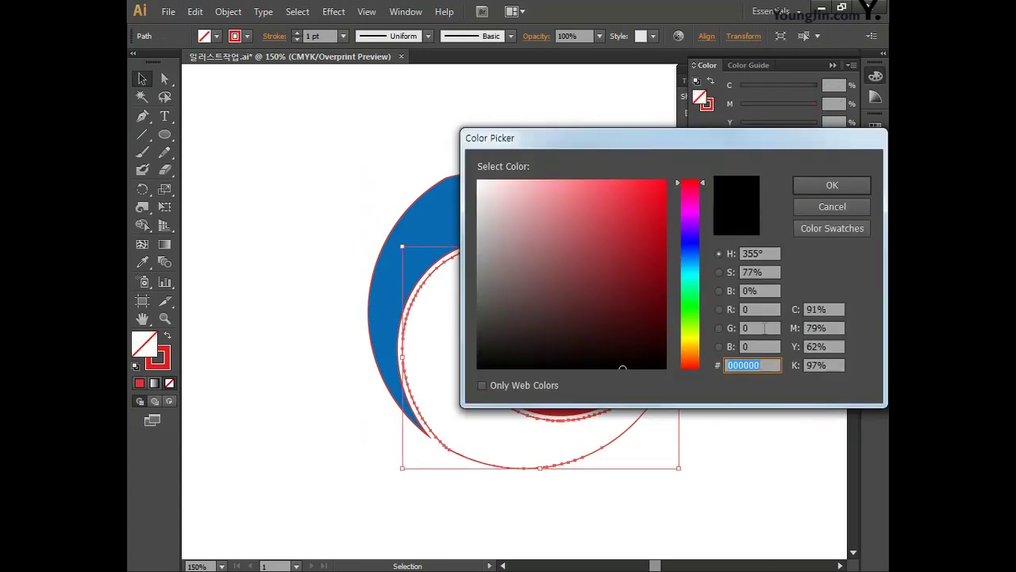
left_click(837, 311)
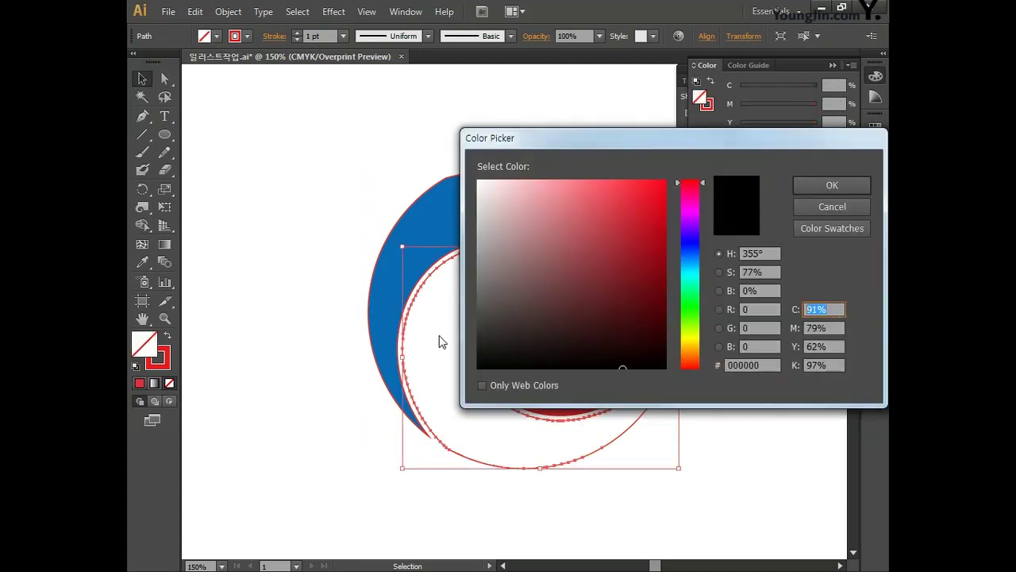
type("0")
key("Tab")
type("10")
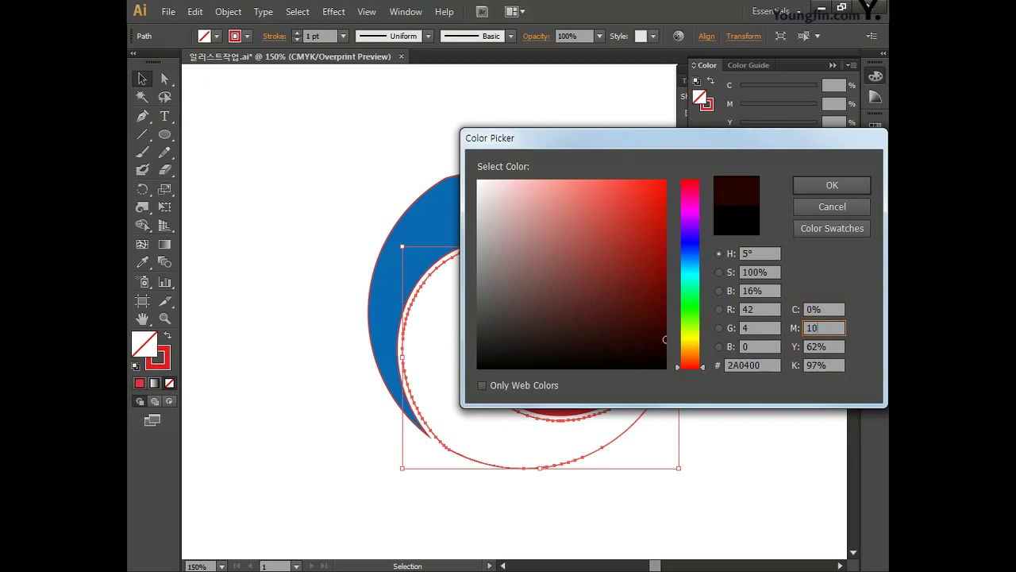
key("Tab")
type("70")
key("Tab")
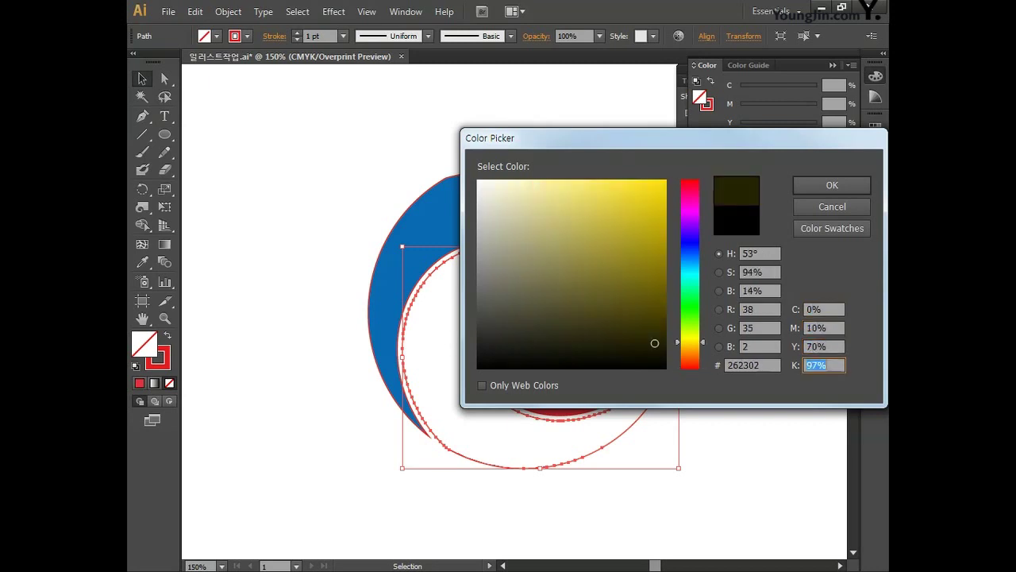
type("0")
left_click(831, 185)
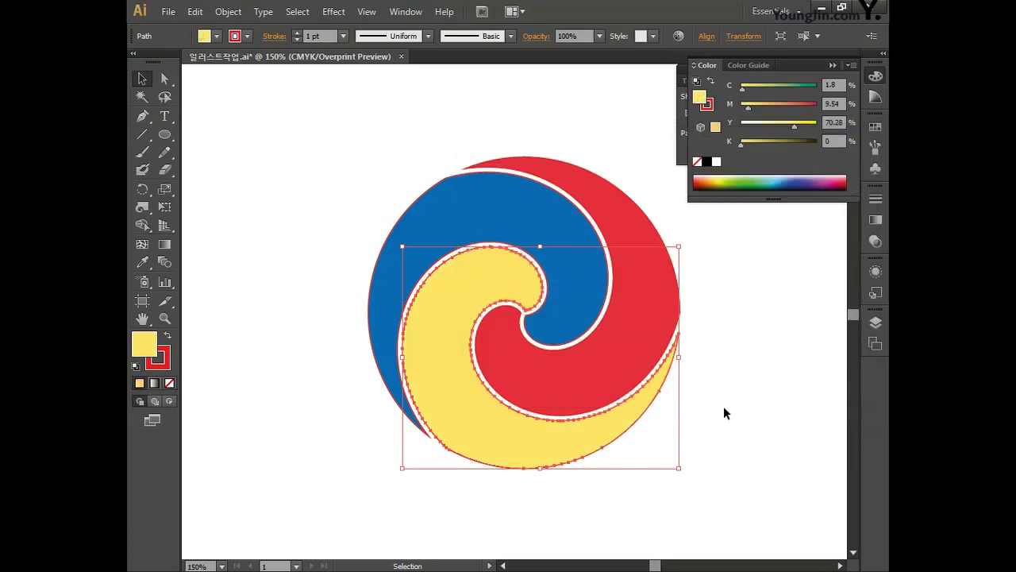
- Remove the stroke from all three twirled sectors and deselect them
left_click_drag(717, 440, 304, 159)
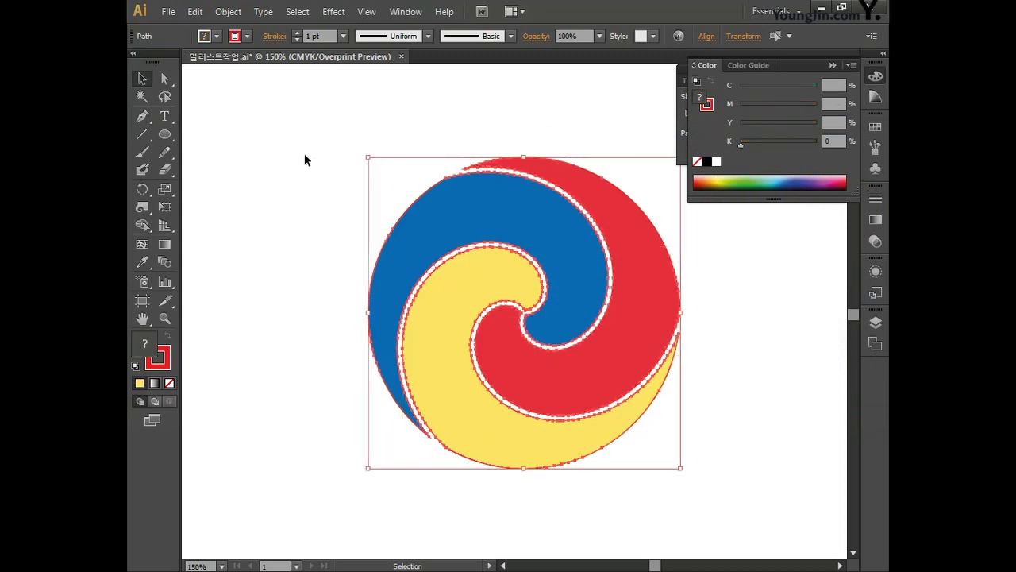
left_click(169, 383)
left_click(296, 285)
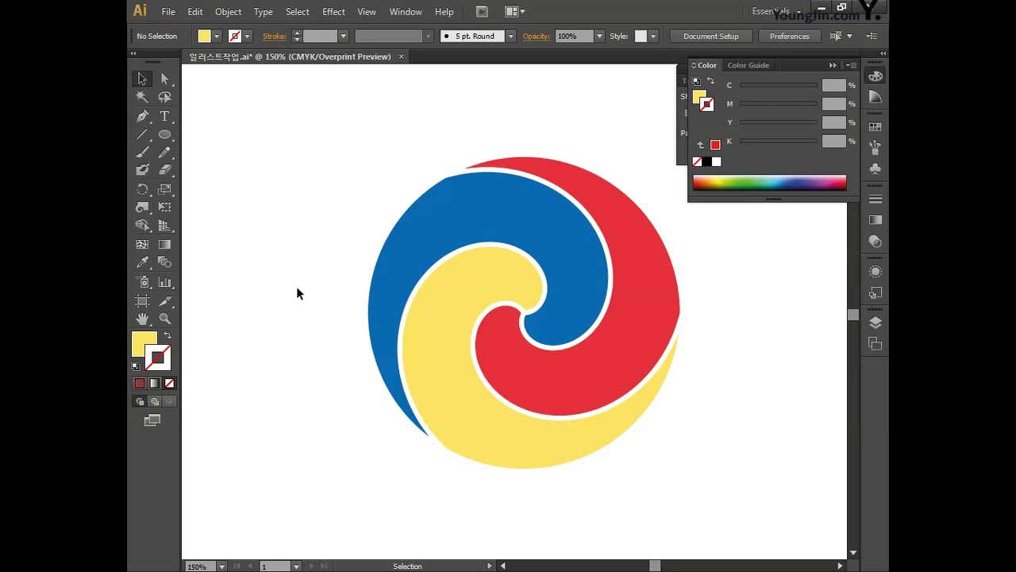
left_click(296, 290)
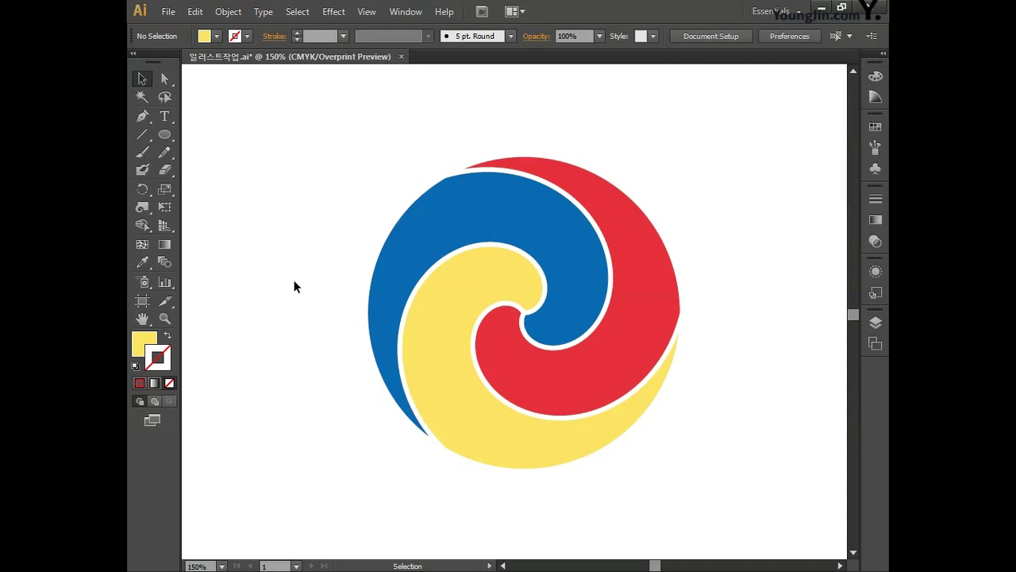
- On an empty canvas area, draw an arched Pen segment from lower right to upper left and remove the end point's outgoing handle
left_click_drag(285, 279, 590, 296)
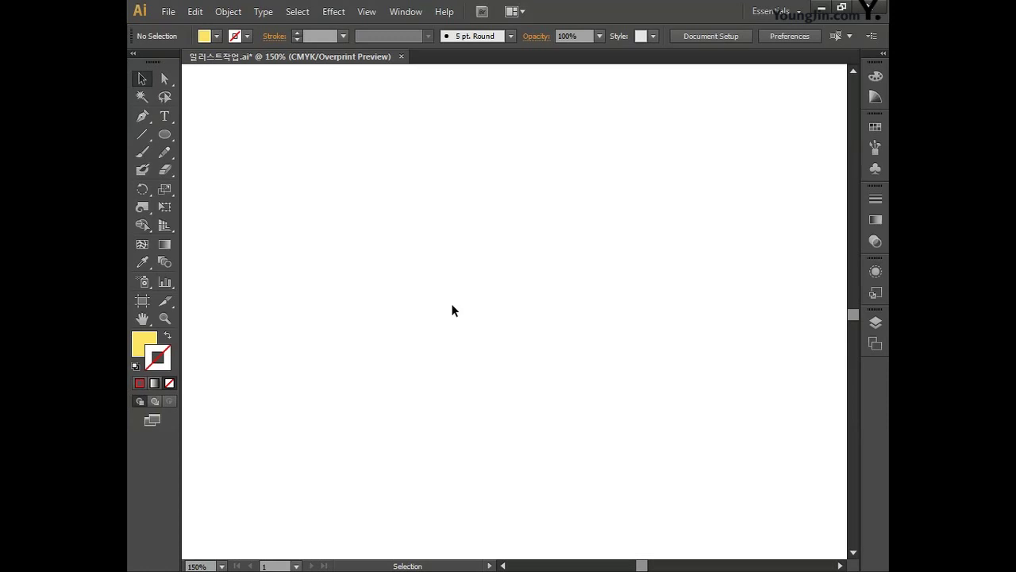
left_click(142, 115)
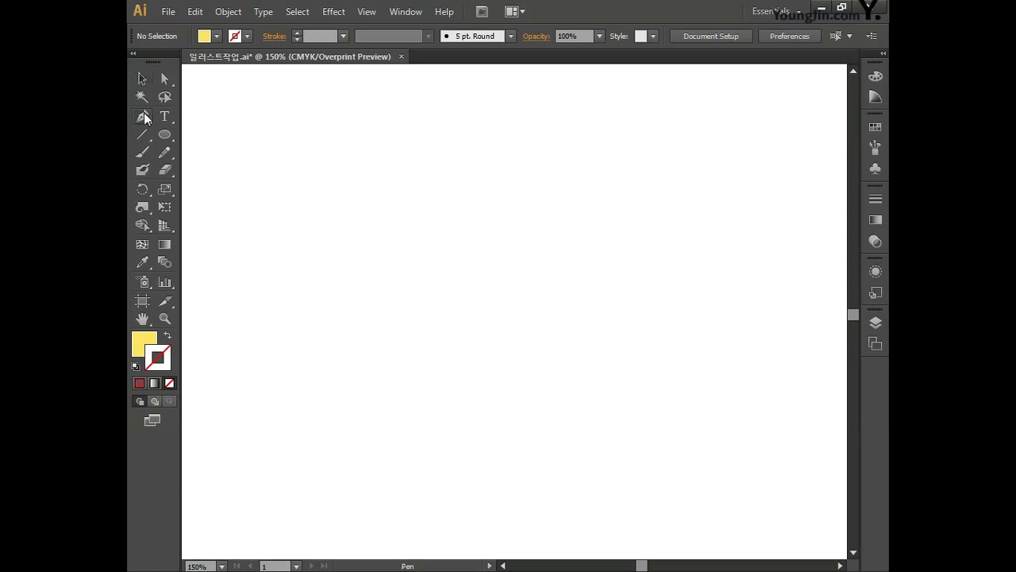
left_click(615, 381)
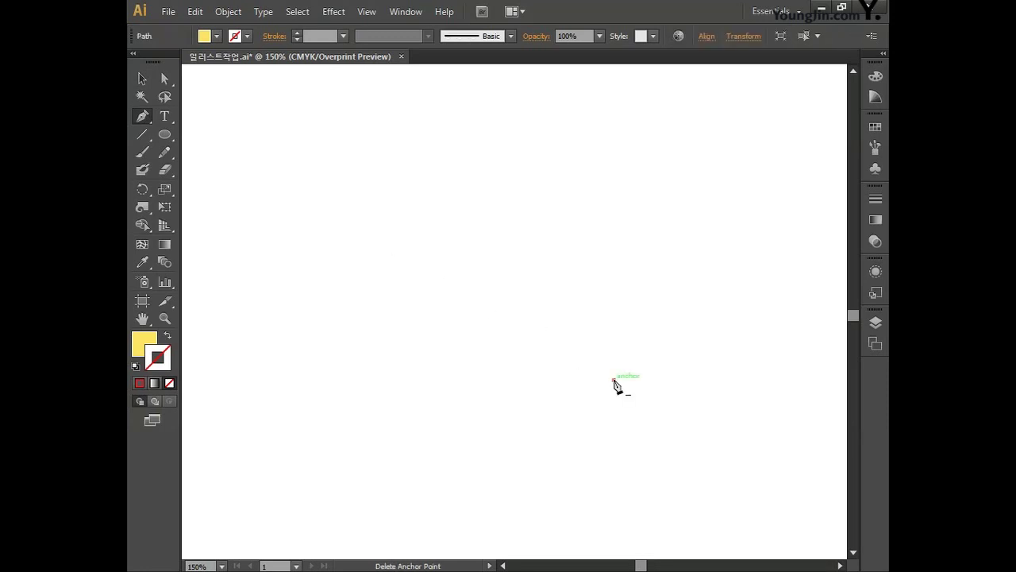
left_click_drag(391, 238, 275, 354)
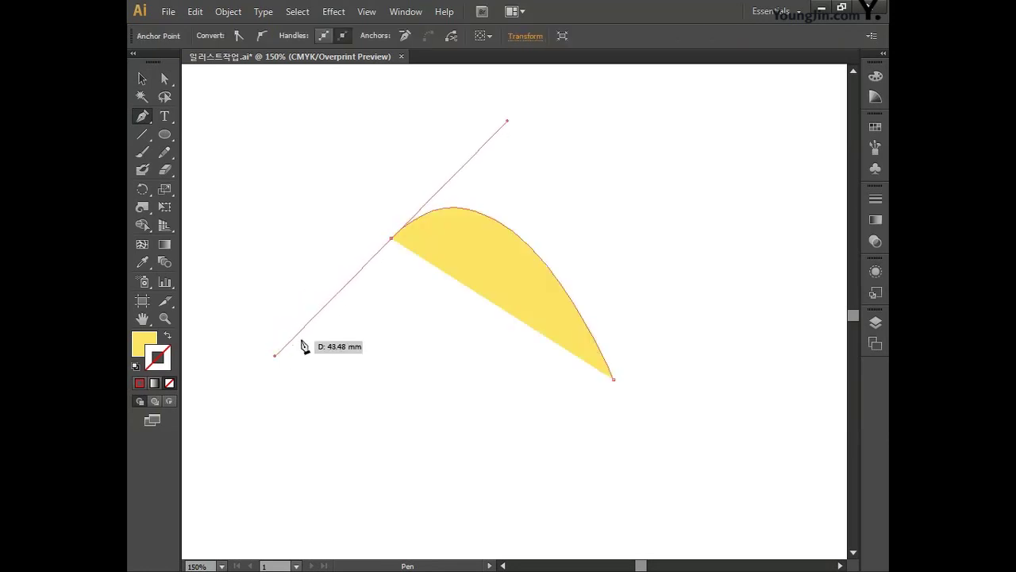
left_click(392, 239)
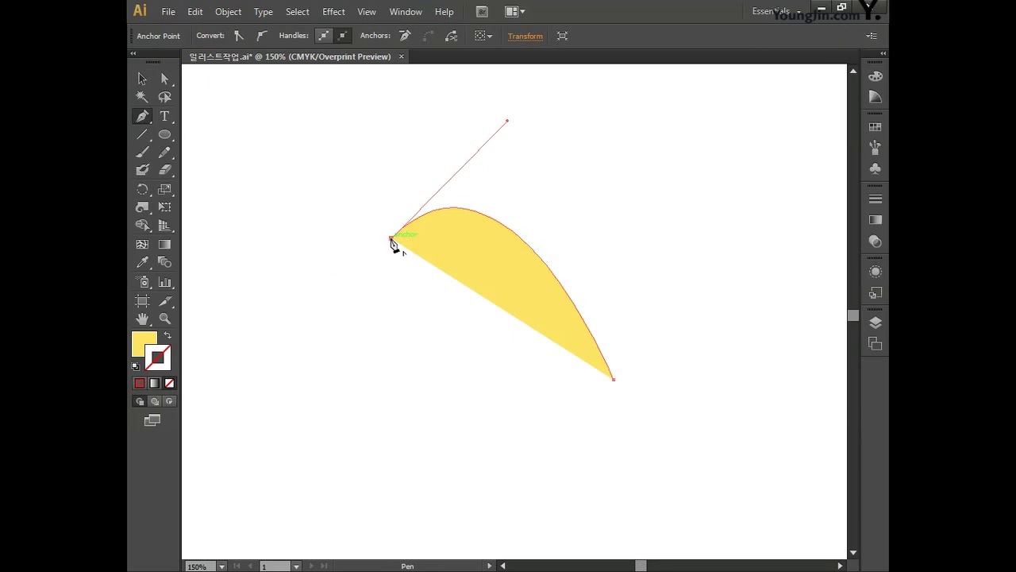
- Continue the Pen path with a forked upper-left end and an outer curve back to the start point, closing the stem shape
left_click_drag(458, 194, 370, 184)
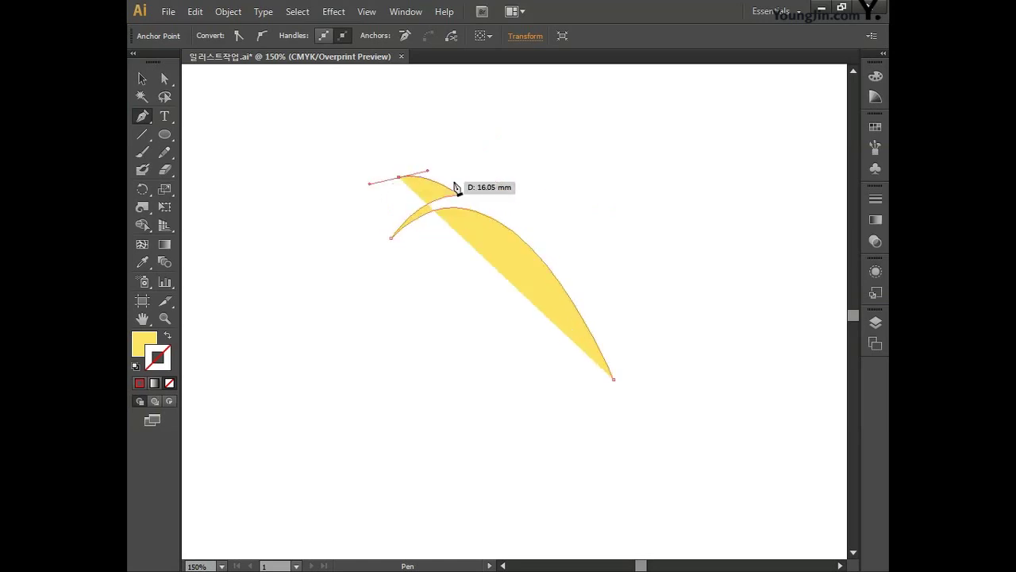
left_click(399, 177)
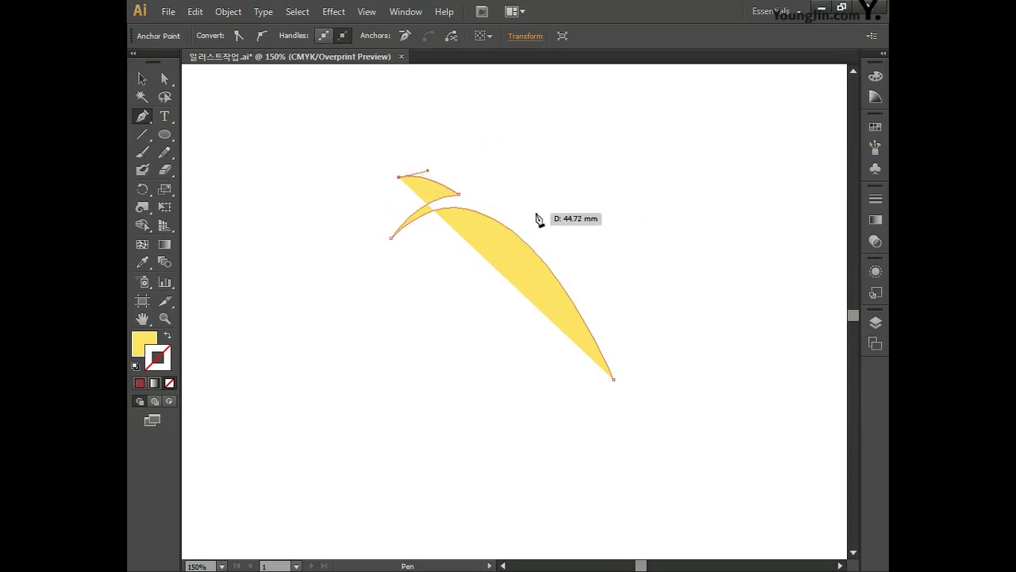
left_click_drag(536, 213, 586, 275)
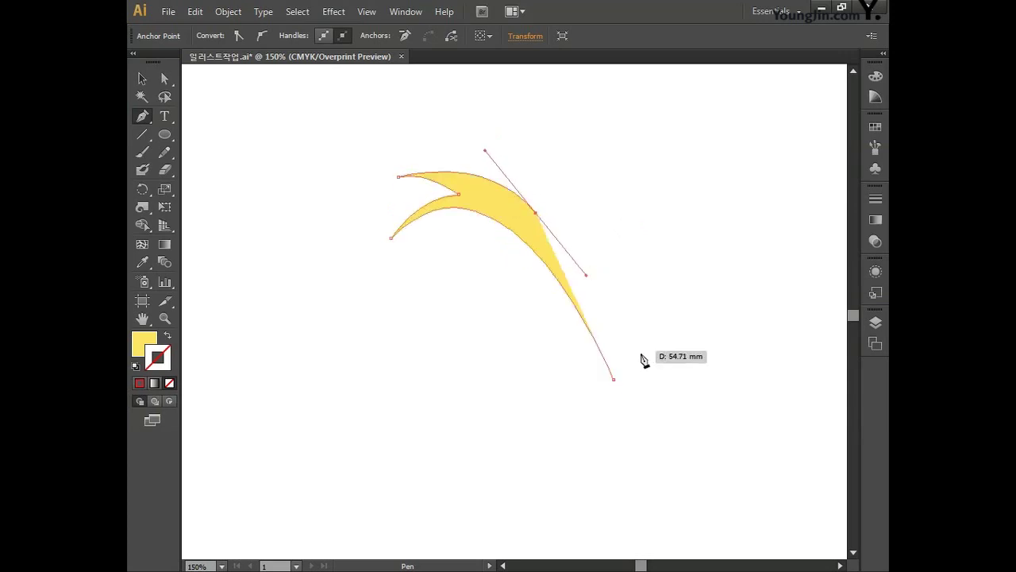
left_click(615, 383)
left_click_drag(618, 388, 618, 399)
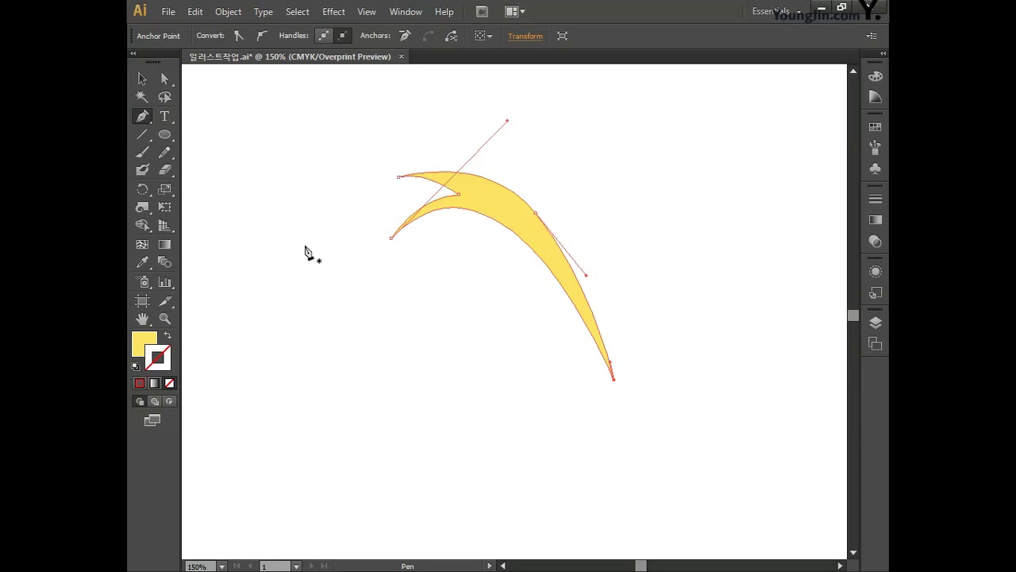
- Adjust the stem's tip and fork anchor points and delete the middle anchor on its outer curve
left_click(165, 79)
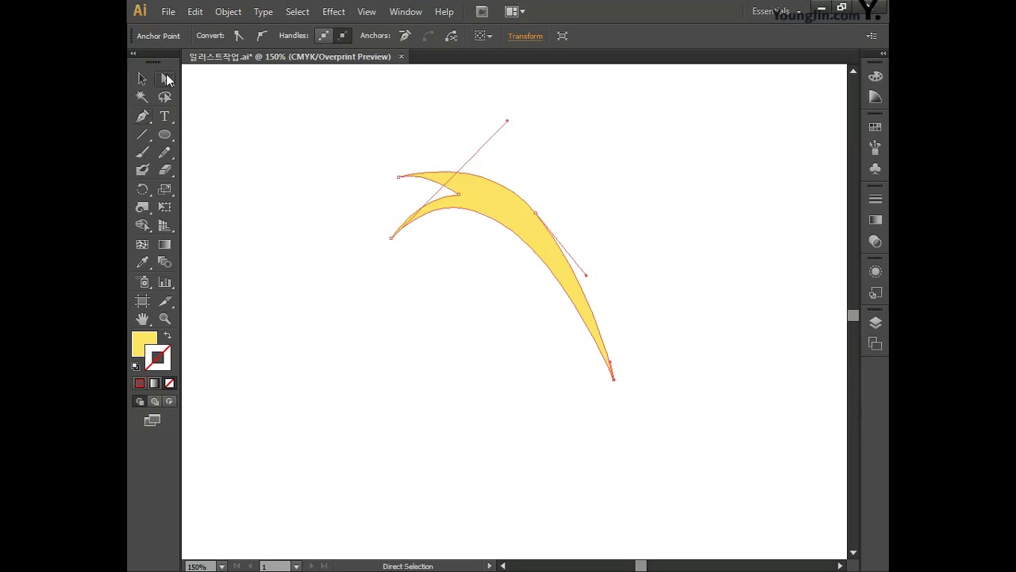
left_click(145, 117)
key("ctrl")
key("alt")
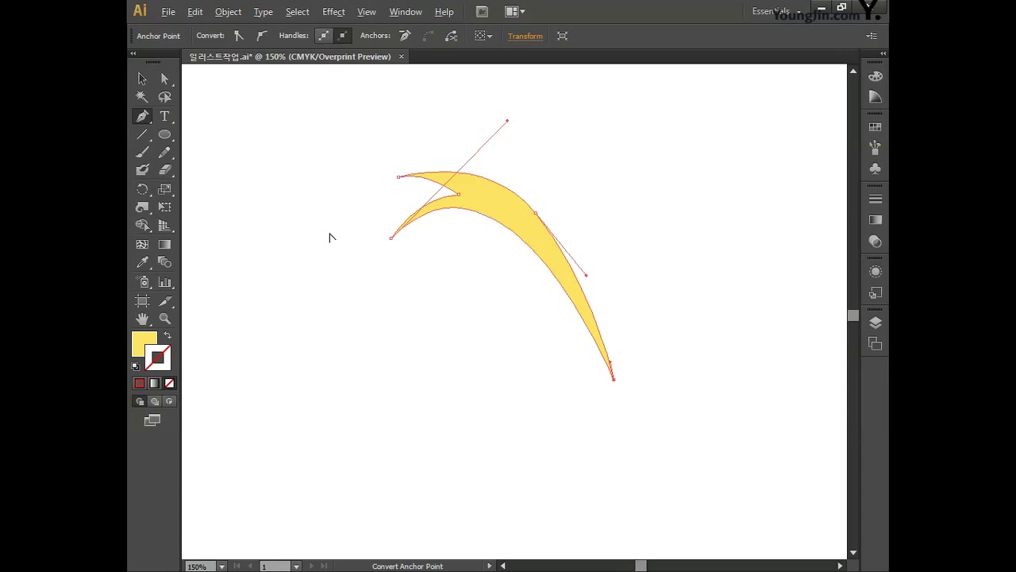
left_click_drag(392, 238, 373, 239)
left_click_drag(399, 181, 412, 190)
left_click_drag(615, 380, 594, 386)
left_click_drag(608, 177, 587, 271)
left_click_drag(469, 218, 500, 157)
mouse_move(427, 291)
left_mouse_down()
mouse_move(424, 277)
mouse_move(404, 272)
mouse_move(427, 272)
left_mouse_up()
left_click(377, 281)
left_click(408, 270)
left_click(515, 310)
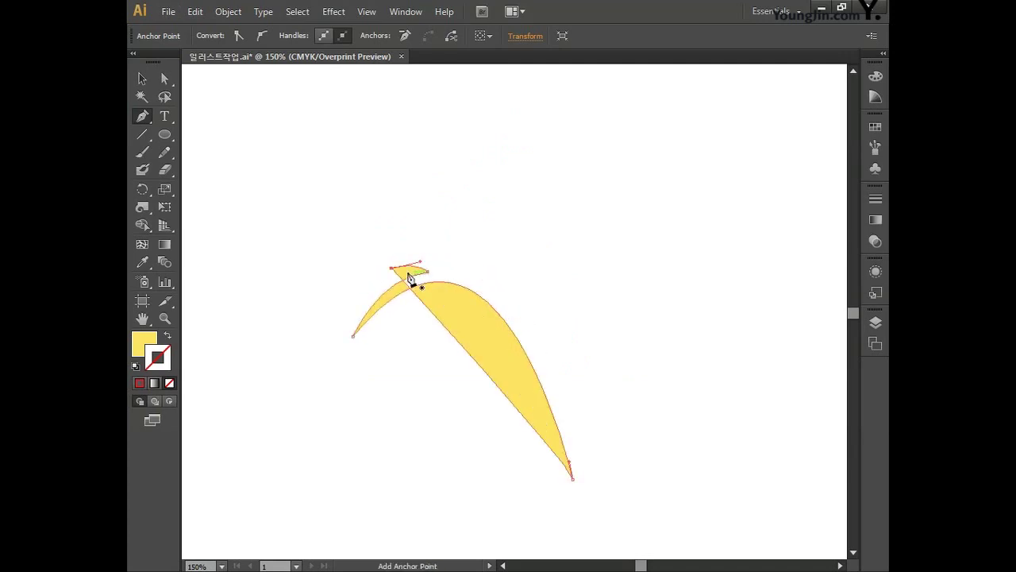
- Reshape the stem's curves with their direction handles into a slim arched band with a small upper prong, then deselect it
left_click_drag(570, 467, 538, 202)
left_click_drag(500, 155, 509, 147)
left_click(402, 272, "ctrl")
left_click(443, 318)
left_click_drag(509, 147, 498, 150)
left_click_drag(538, 201, 524, 193)
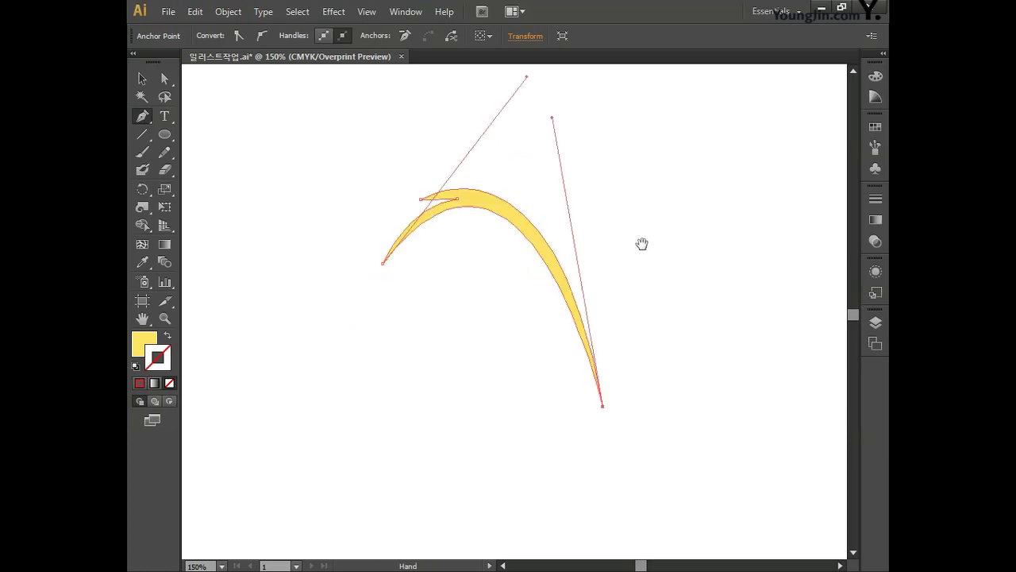
key("v")
left_click(327, 304)
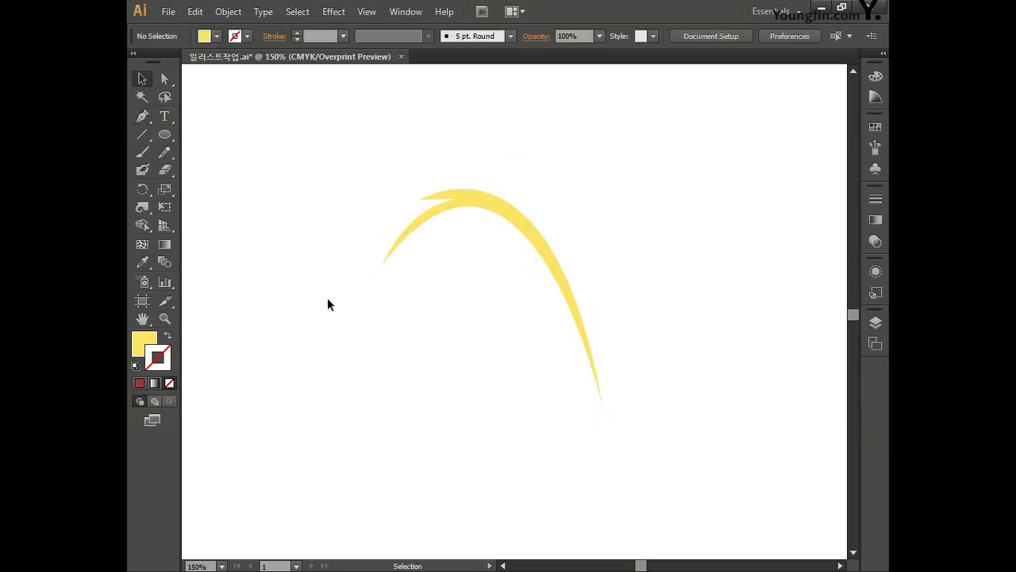
- Select the yellow stem and fill it with green, C 80%, M 30%, Y 100%, K 0%, with no stroke
left_click_drag(345, 157, 619, 435)
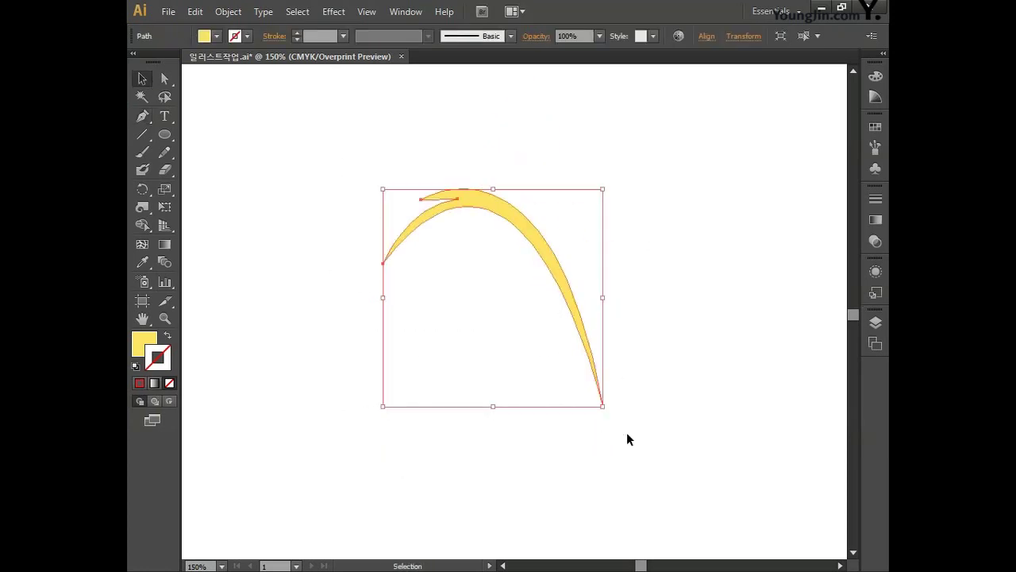
double_click(143, 343)
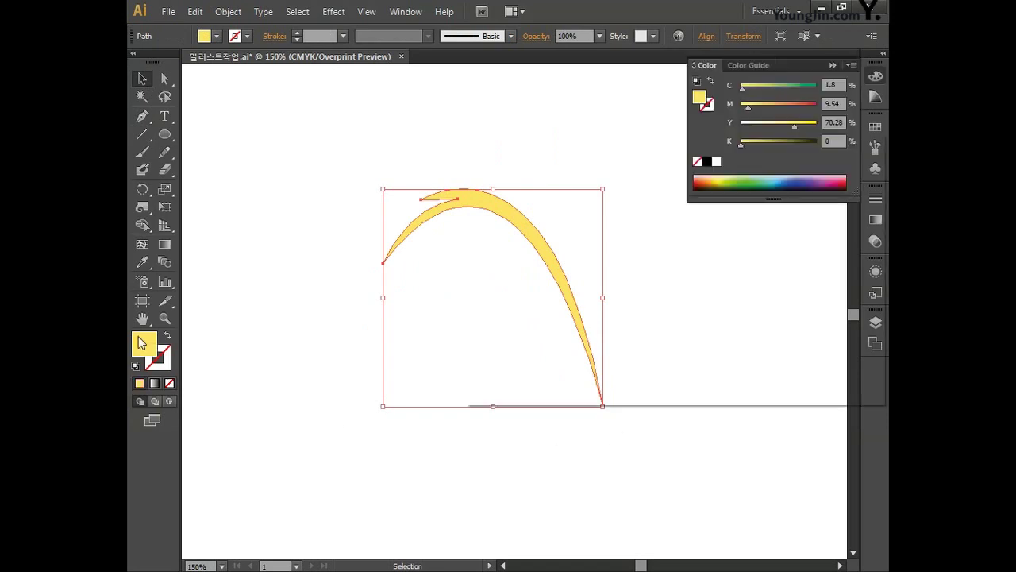
double_click(814, 310)
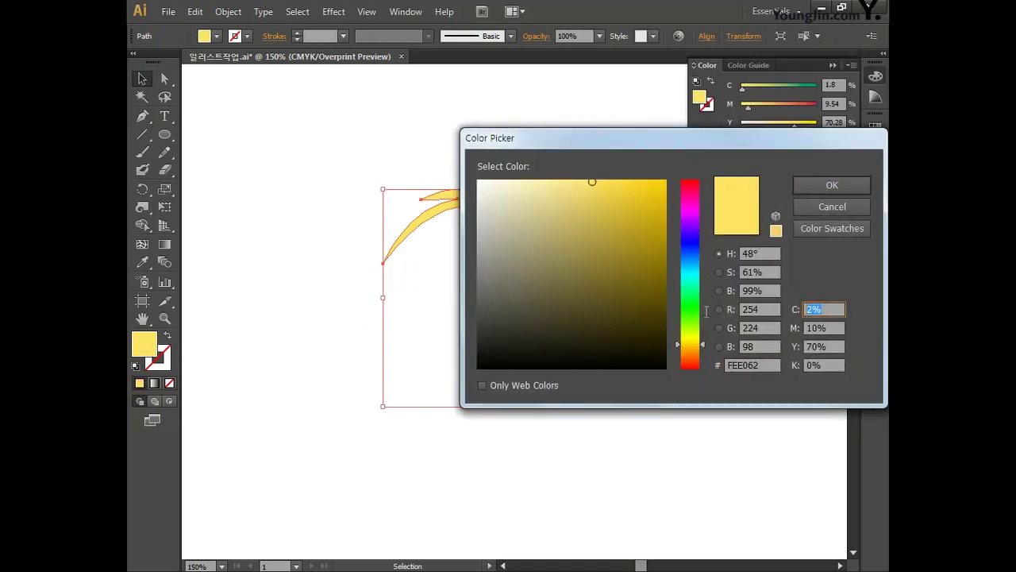
type("80")
key("Tab")
type("3")
key("Tab")
type("10")
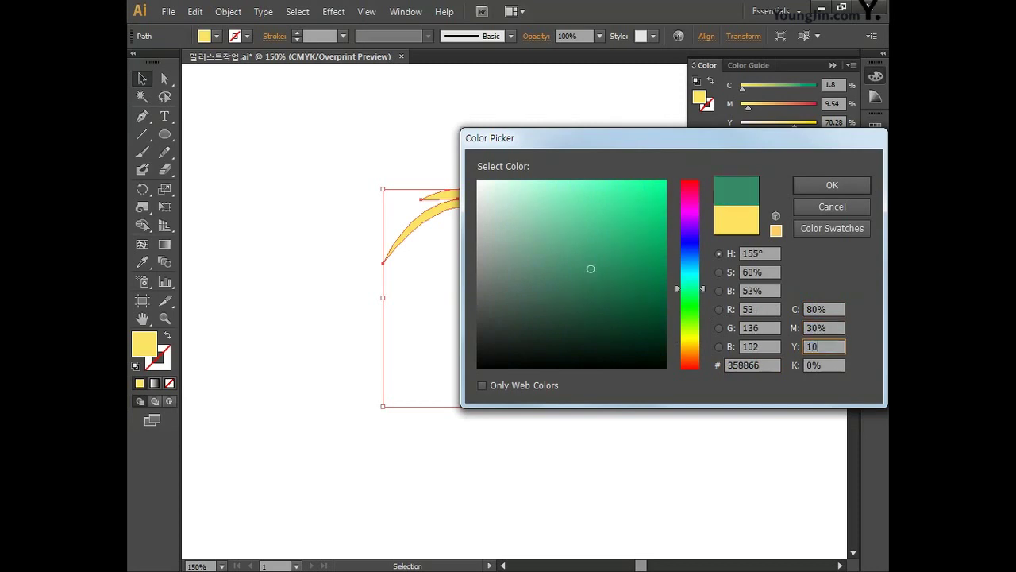
key("Tab")
type("0")
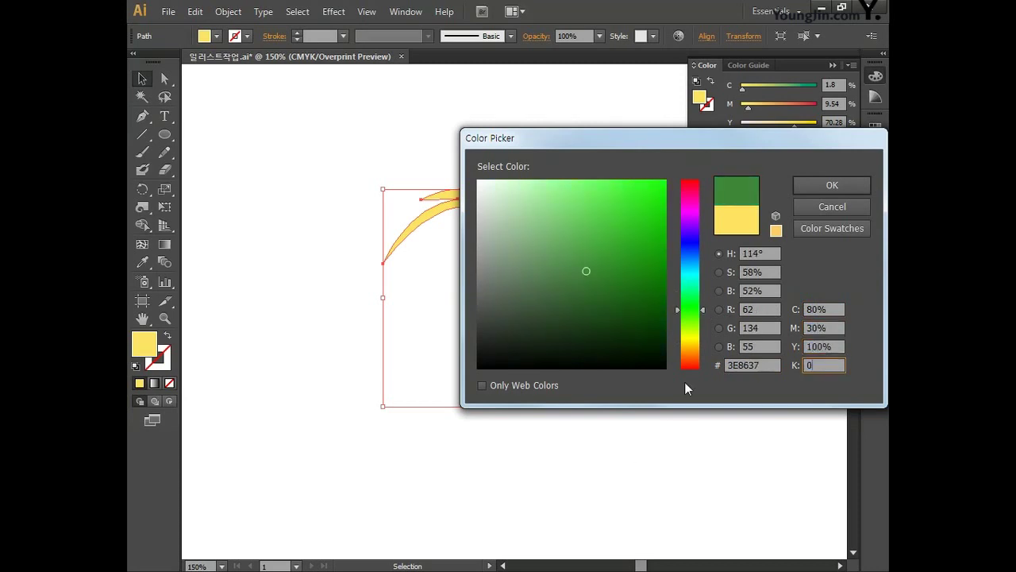
left_click(819, 188)
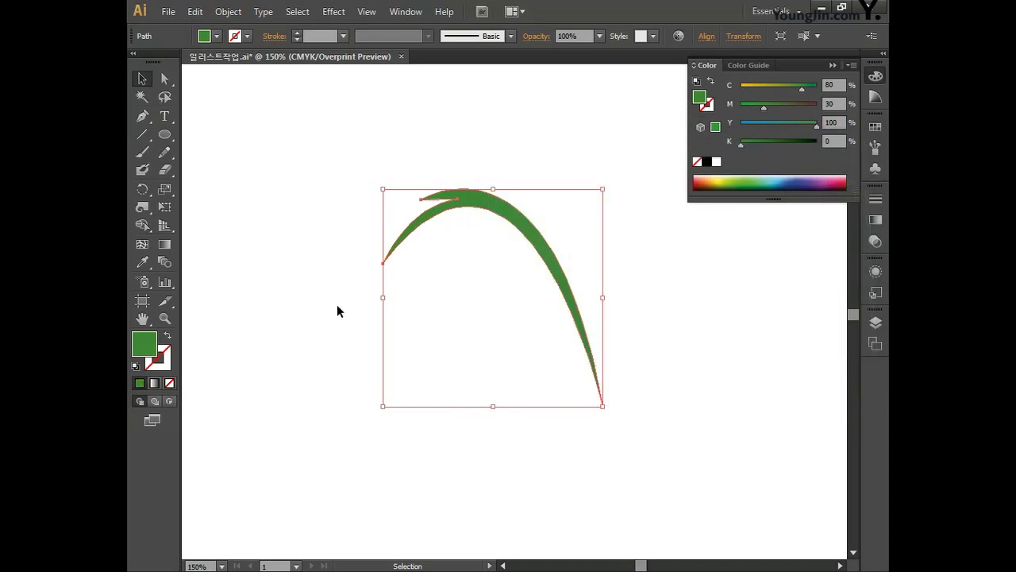
left_click(162, 364)
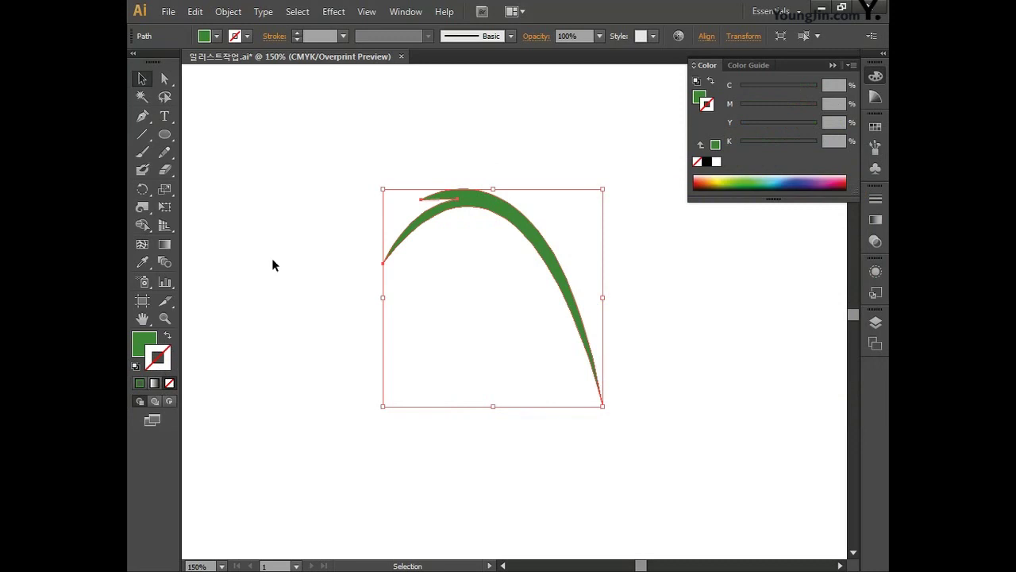
- Draw a small flat ellipse beside the stem's upper-left fork and rotate it slightly counterclockwise
left_click(167, 136)
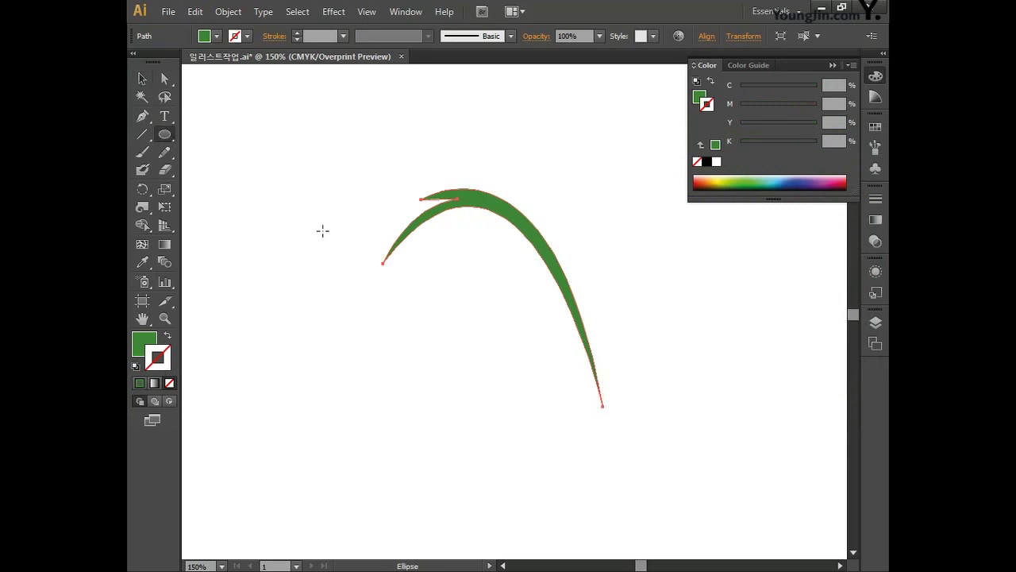
key("ctrl+plus")
key("ctrl+plus")
key("space")
left_click_drag(373, 246, 467, 358)
key("ctrl+plus")
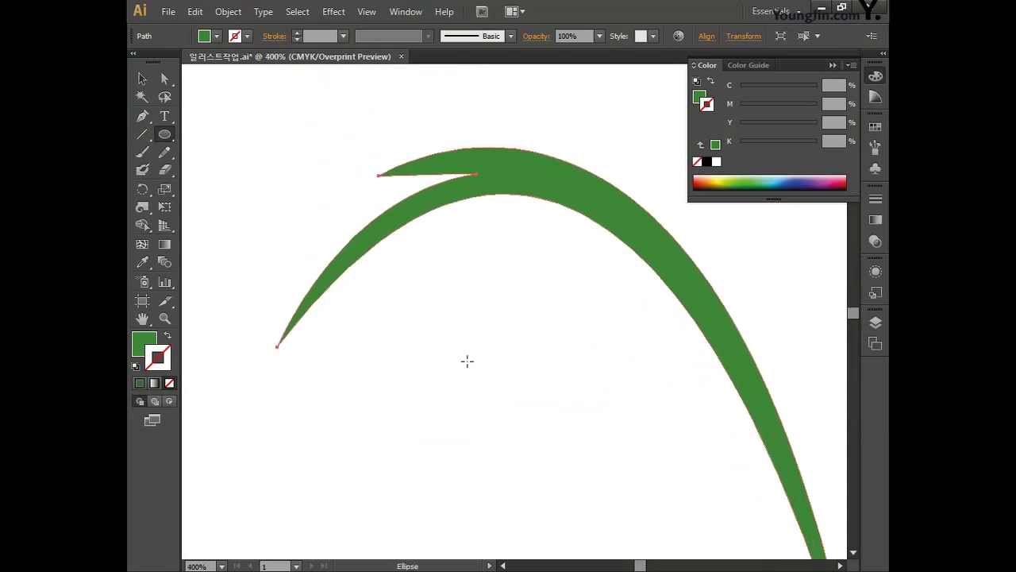
left_click_drag(304, 194, 369, 225)
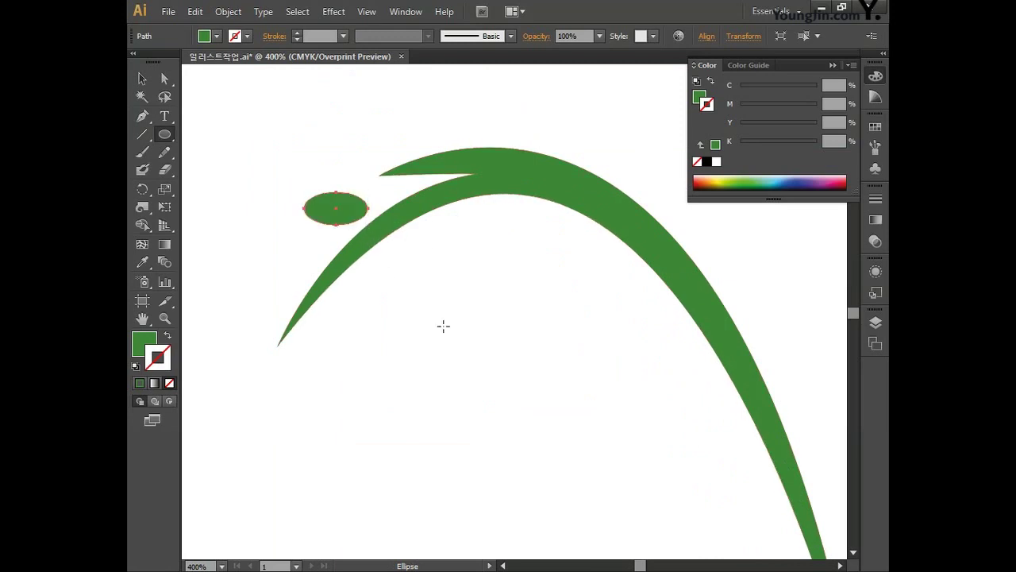
key("v")
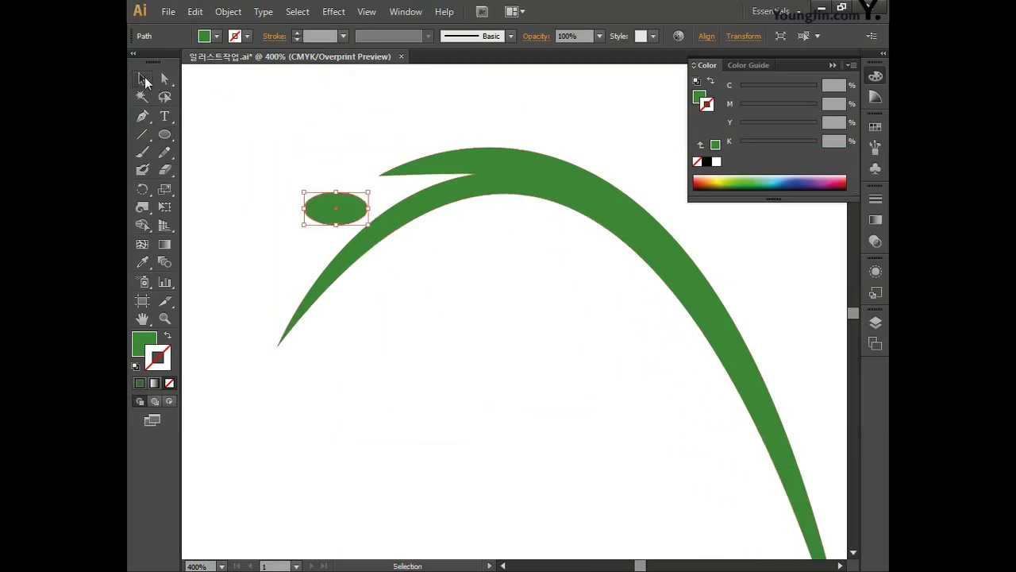
left_click_drag(298, 185, 296, 197)
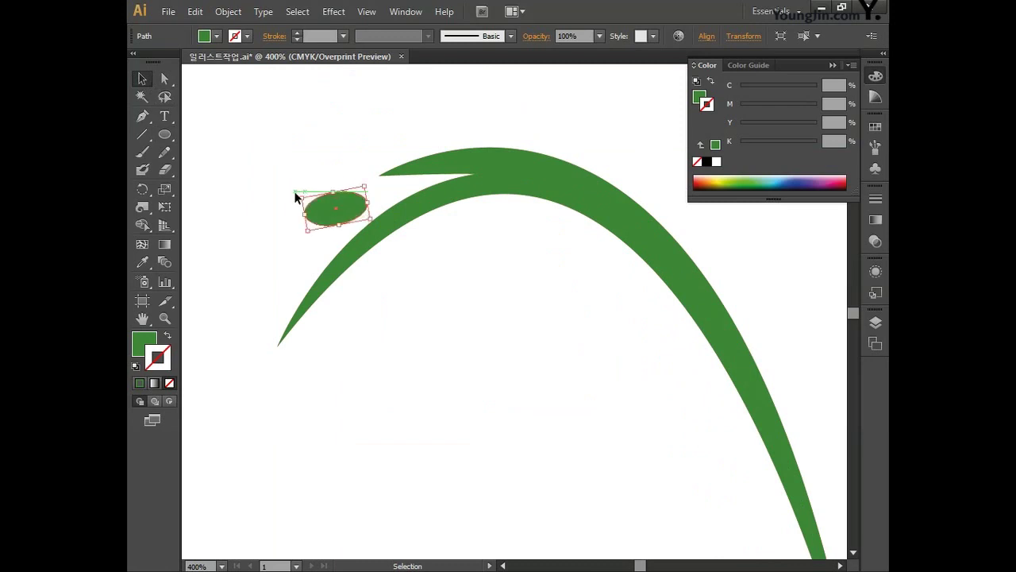
- Fill the small ellipse with orange, C 0%, M 40%, Y 80%, K 0%
double_click(144, 342)
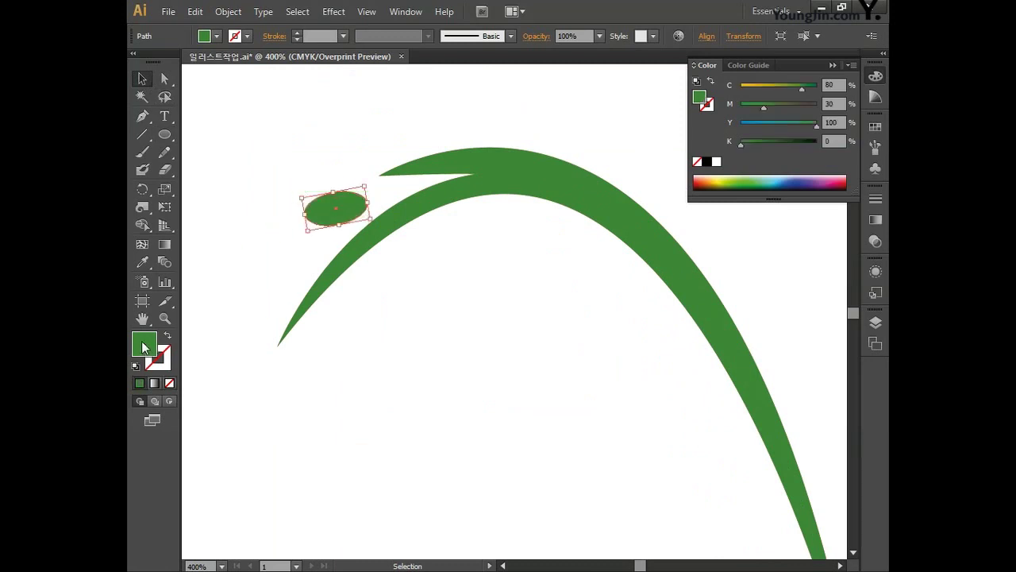
left_click(822, 311)
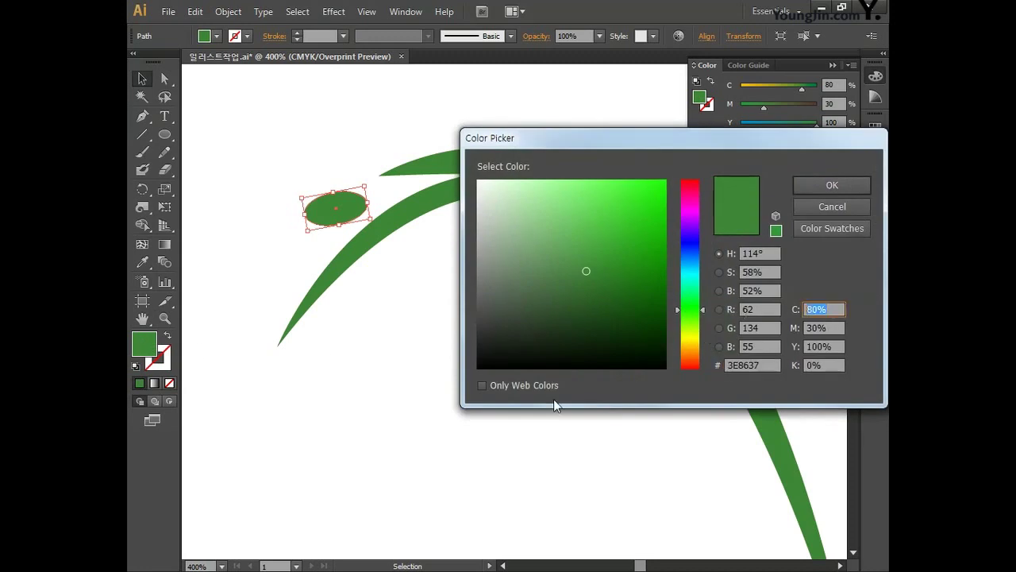
type("0")
key("Tab")
type("40")
key("Tab")
type("80")
key("Tab")
type("0")
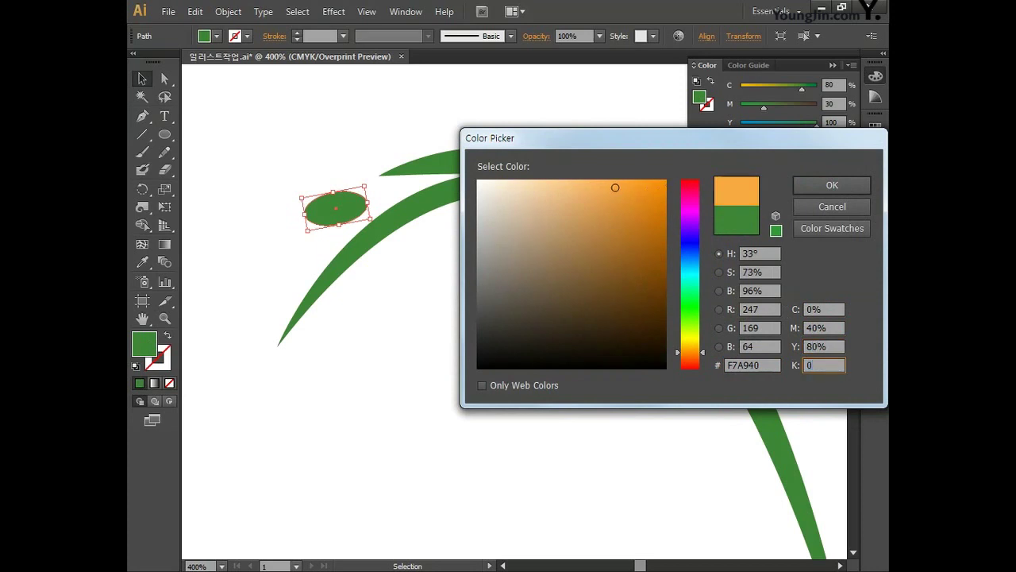
left_click(803, 190)
- Duplicate the orange grain down and left along the stem's lower prong and rotate the copy to a steeper angle
left_click_drag(458, 321, 484, 365)
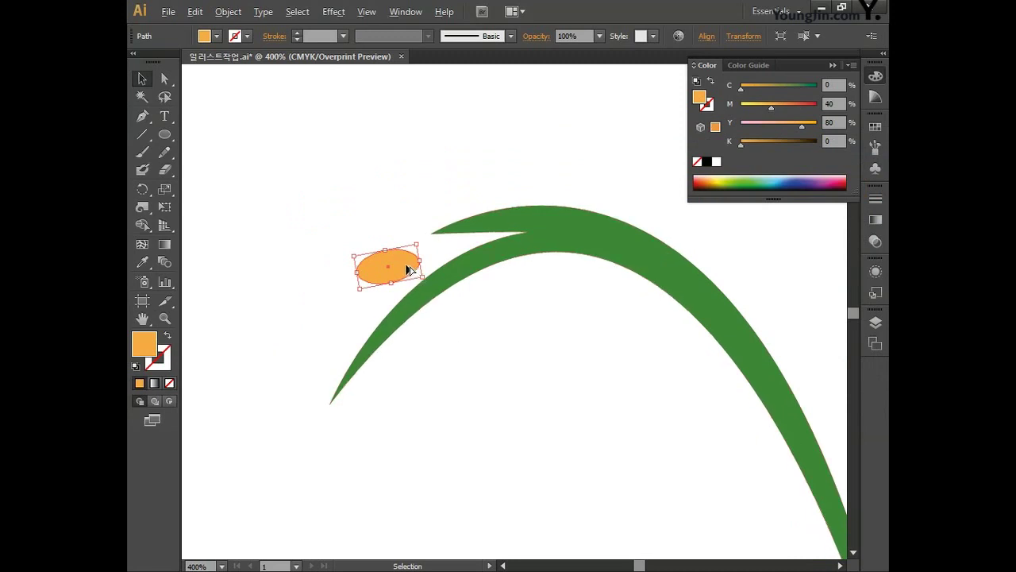
left_click_drag(406, 270, 361, 313)
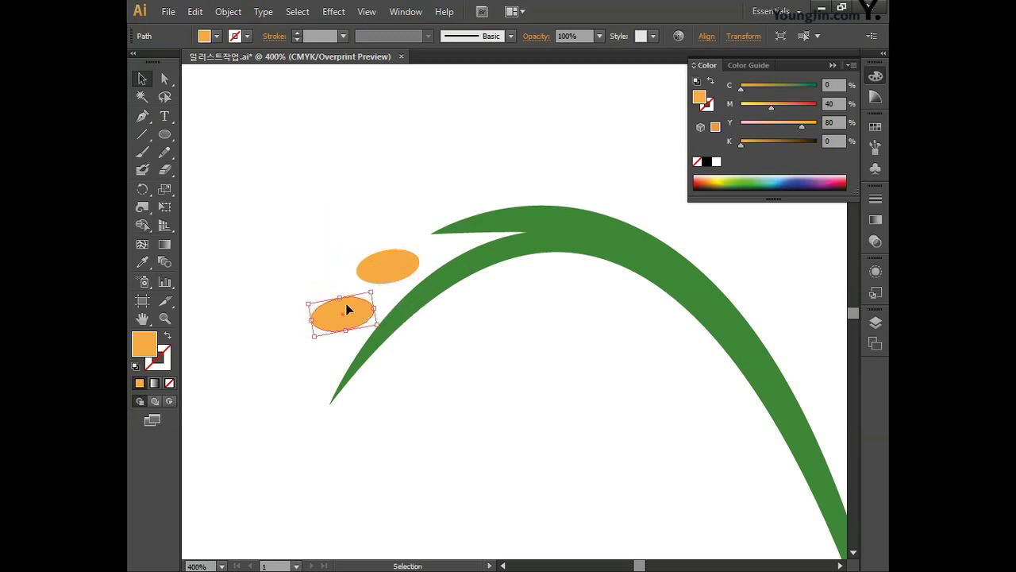
left_click(298, 295)
left_click(328, 317)
left_click_drag(304, 294, 300, 313)
key("space")
left_click_drag(413, 397, 506, 385)
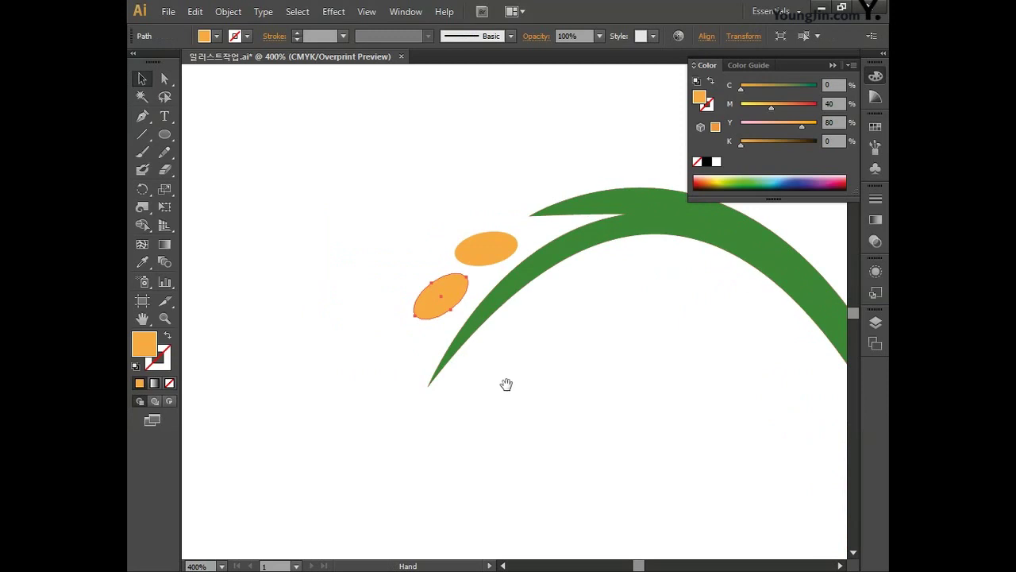
- Place more copies of the orange grain in a curved row beside the stem's tip, rotating each to follow the arch
left_click_drag(506, 382, 574, 299)
left_click_drag(481, 234, 454, 198)
left_click_drag(449, 288, 412, 366)
left_click_drag(412, 366, 391, 429)
left_click_drag(395, 421, 346, 439)
left_click(425, 250)
left_click_drag(446, 258, 451, 238)
left_click(455, 284)
left_click_drag(483, 279, 486, 264)
- Extend the ear downward with further rotated grain copies, forming two staggered curved rows that end in a single grain
left_click_drag(443, 273, 511, 159)
left_click(386, 321)
left_click_drag(338, 319, 337, 357)
left_click(428, 352)
left_click_drag(461, 355, 420, 340)
left_click_drag(363, 396, 358, 382)
left_click(395, 417)
left_click_drag(433, 422, 394, 395)
left_click_drag(341, 433, 347, 423)
mouse_move(316, 462)
left_mouse_down()
mouse_move(306, 450)
mouse_move(322, 455)
left_mouse_up()
left_click(380, 463)
left_click_drag(419, 476, 377, 459)
left_click(500, 430)
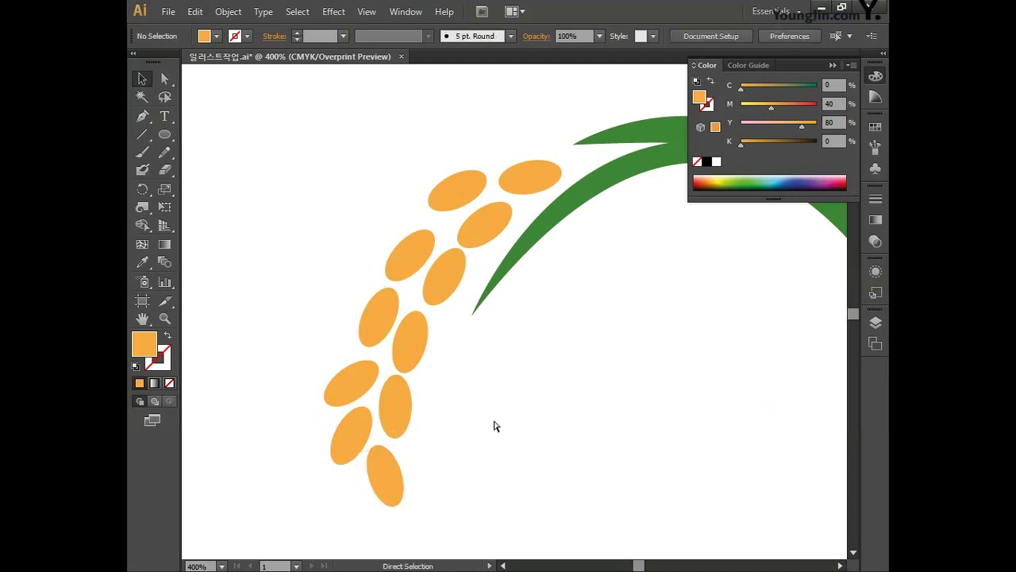
- Rotate the stem with its grains clockwise, leaving out the bottom grain, and move that grain up to the ear's end
key("ctrl+minus")
key("ctrl+minus")
mouse_move(559, 417)
left_mouse_down()
mouse_move(509, 411)
mouse_move(479, 384)
mouse_move(490, 402)
left_mouse_up()
left_click_drag(333, 165, 540, 326)
left_click(583, 411)
left_click(876, 75)
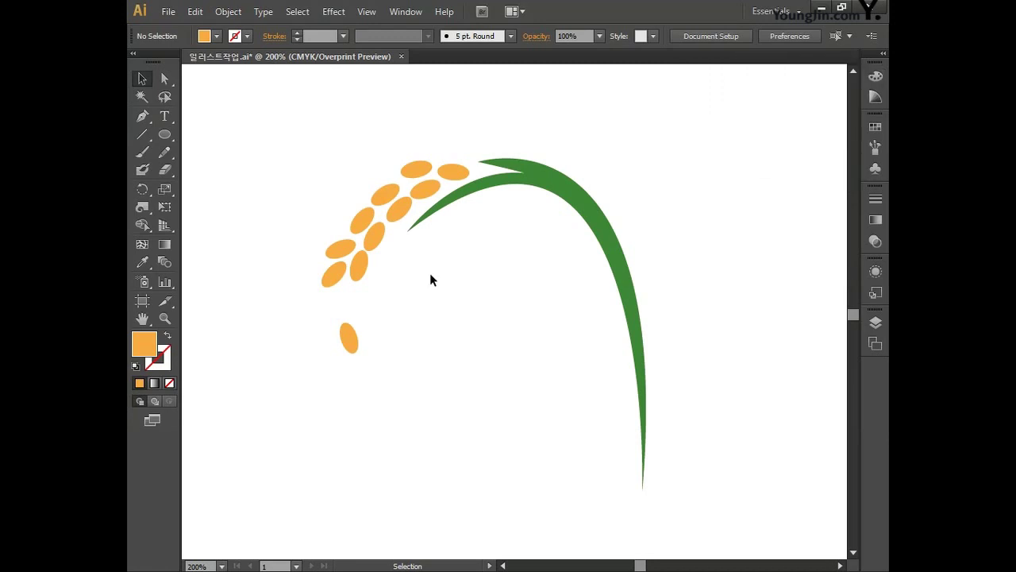
left_click_drag(347, 341, 347, 300)
left_click(414, 306)
left_click_drag(521, 287, 509, 268)
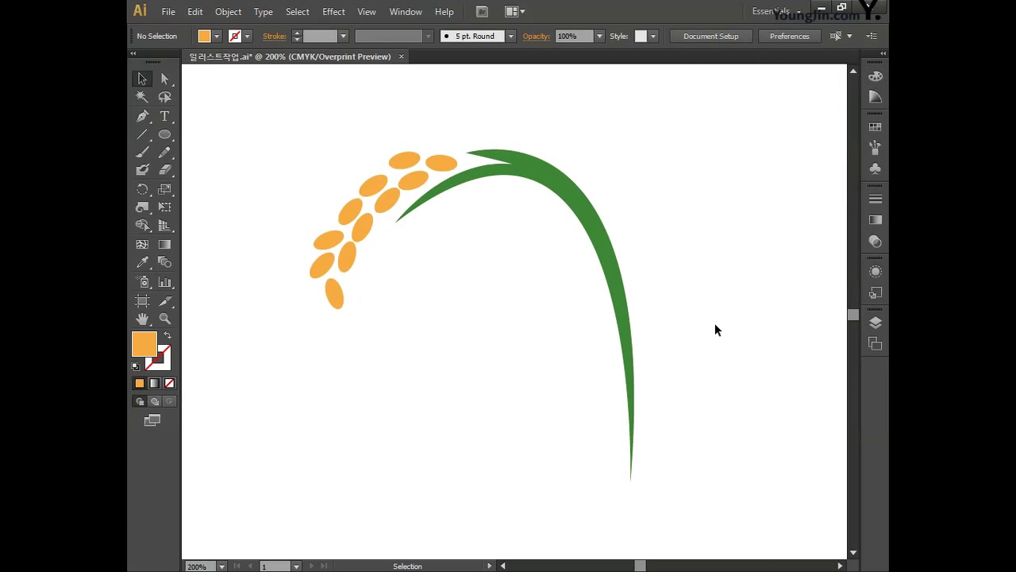
- Draw a large orange circle on an empty area of the canvas
key("space")
left_click_drag(386, 346, 616, 347)
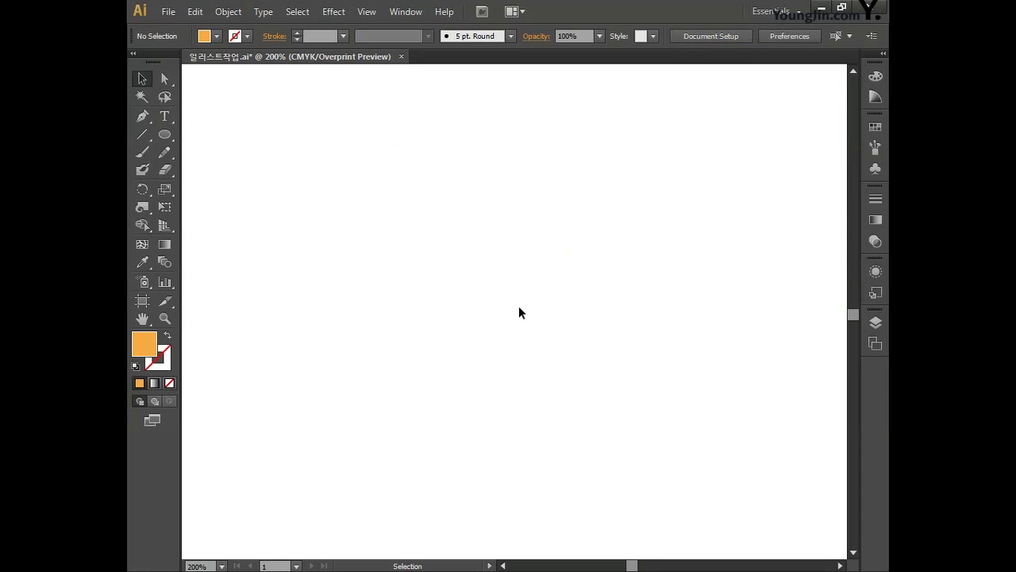
key("x")
left_click(164, 134)
left_click_drag(270, 219, 434, 381)
key("space")
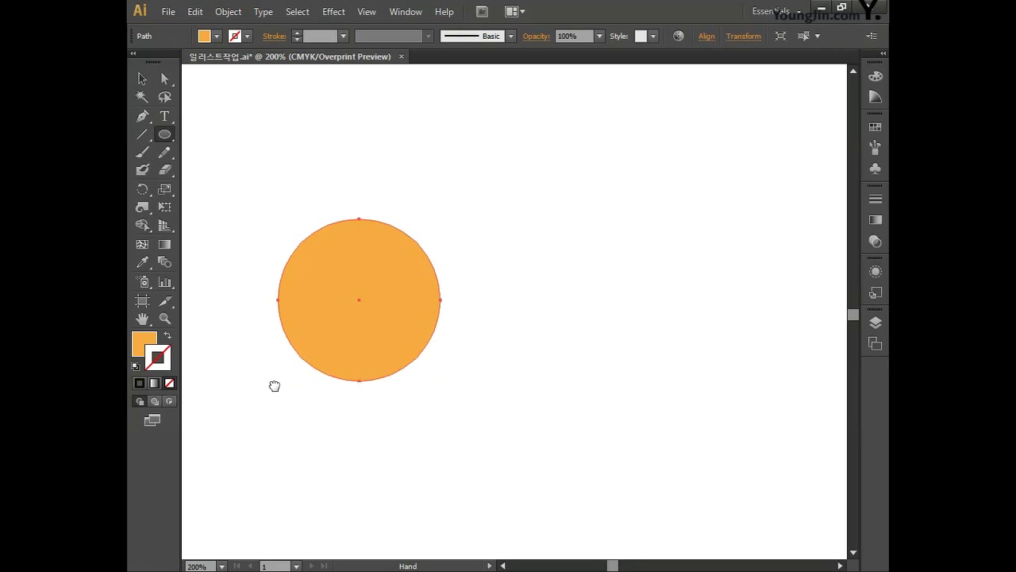
key("ctrl+equal")
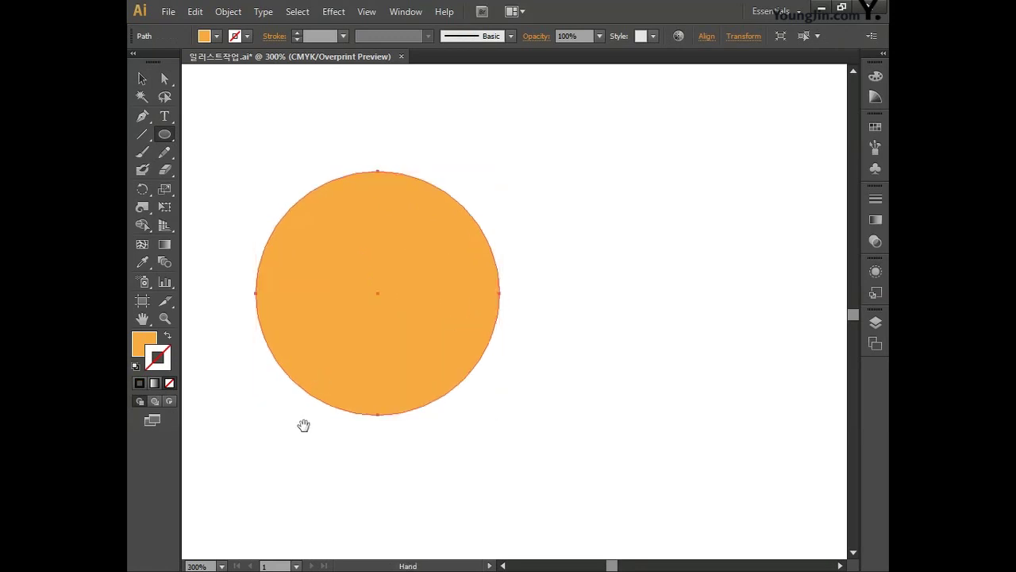
left_click_drag(304, 425, 299, 427)
- Remove the circle's fill and give it a 1 pt black stroke
left_click(147, 347)
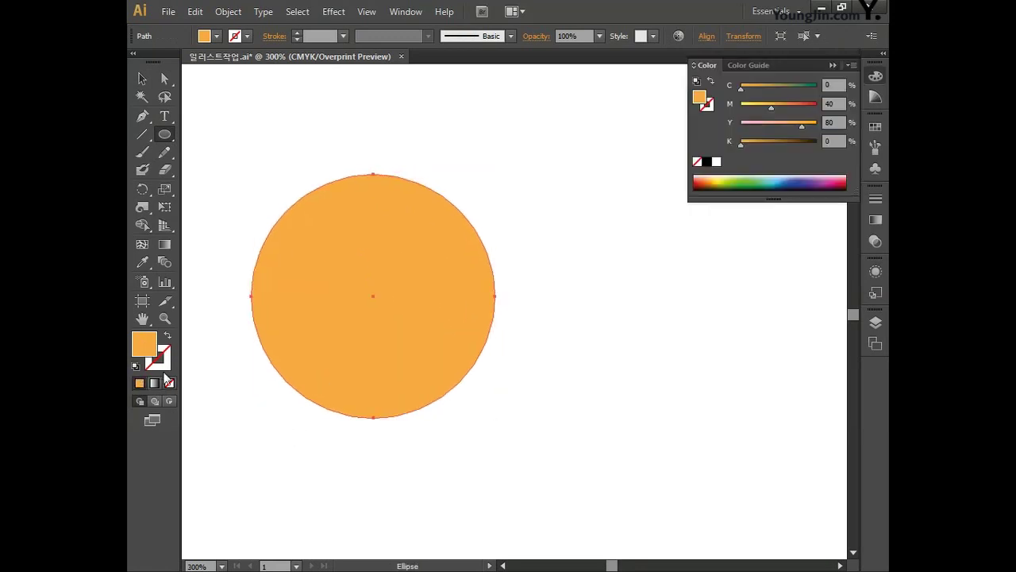
left_click(169, 383)
double_click(158, 359)
left_click(543, 351)
left_click(800, 185)
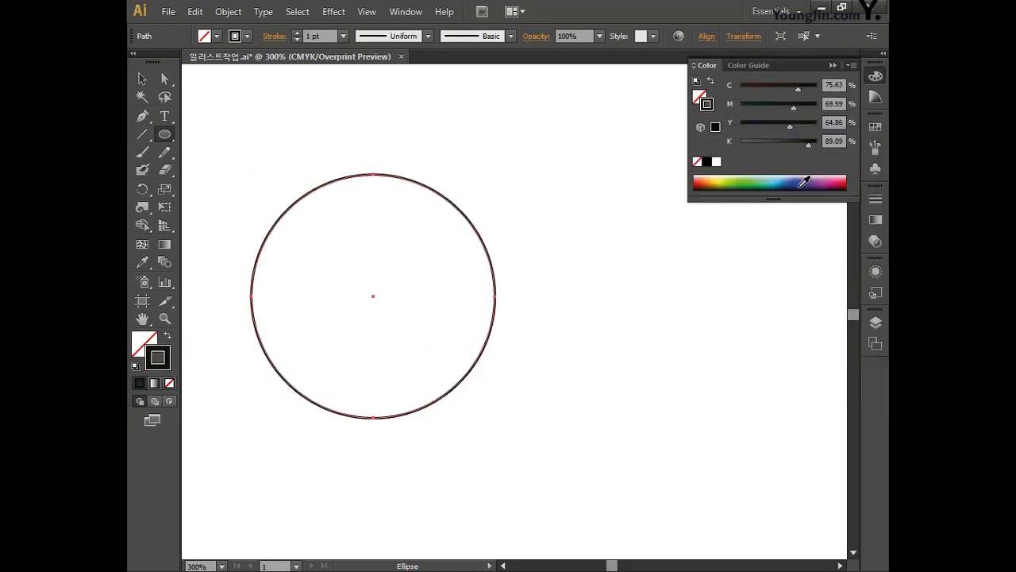
- Create a concentric copy of the circle scaled uniformly to 82%
double_click(165, 189)
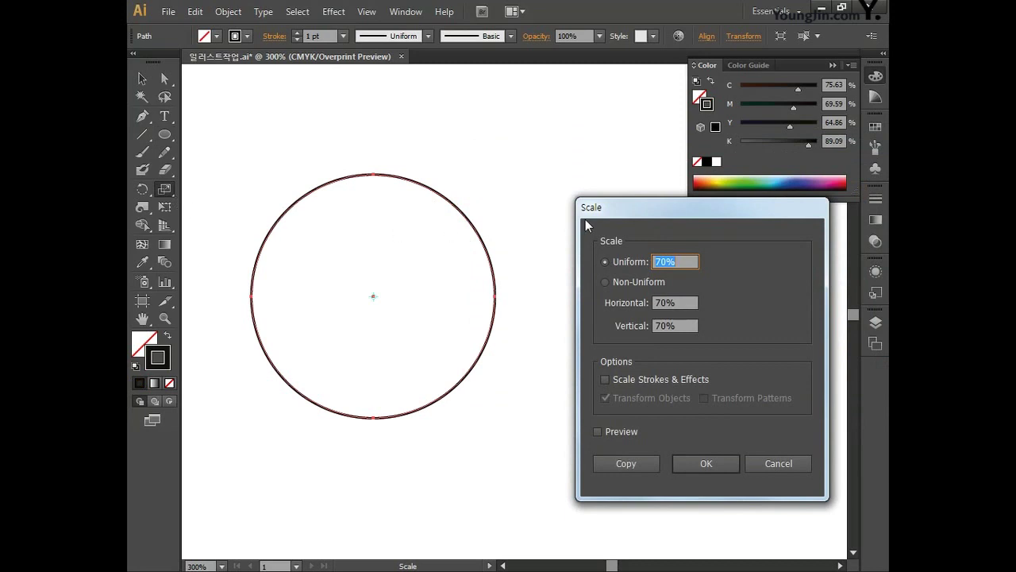
type("82")
left_click(624, 464)
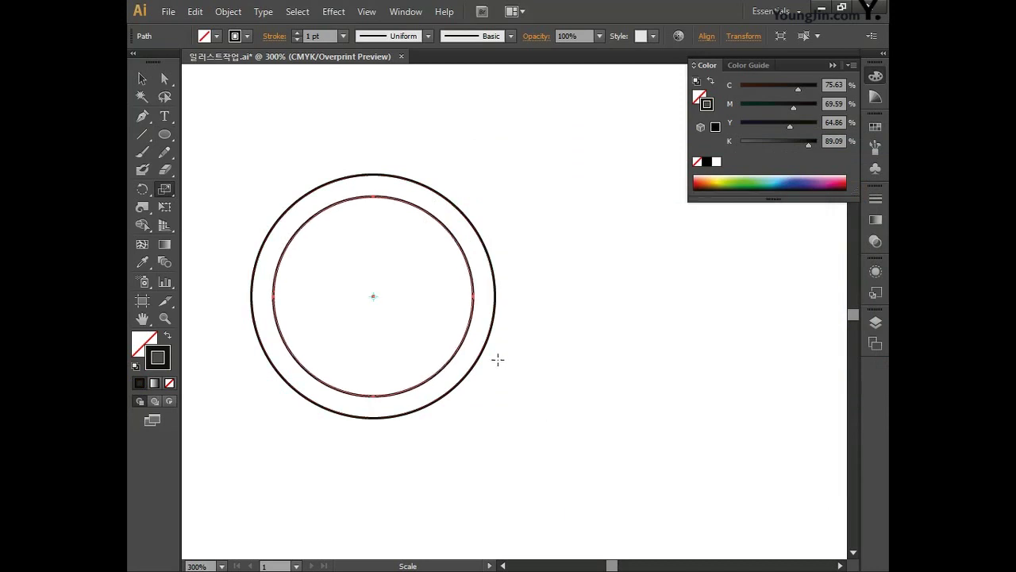
- Select both concentric circles, duplicate the pair to the left of the original, and deselect it
key("v")
left_click_drag(262, 137, 362, 242)
key("space")
left_click_drag(376, 132, 574, 151)
left_click_drag(610, 205, 342, 212)
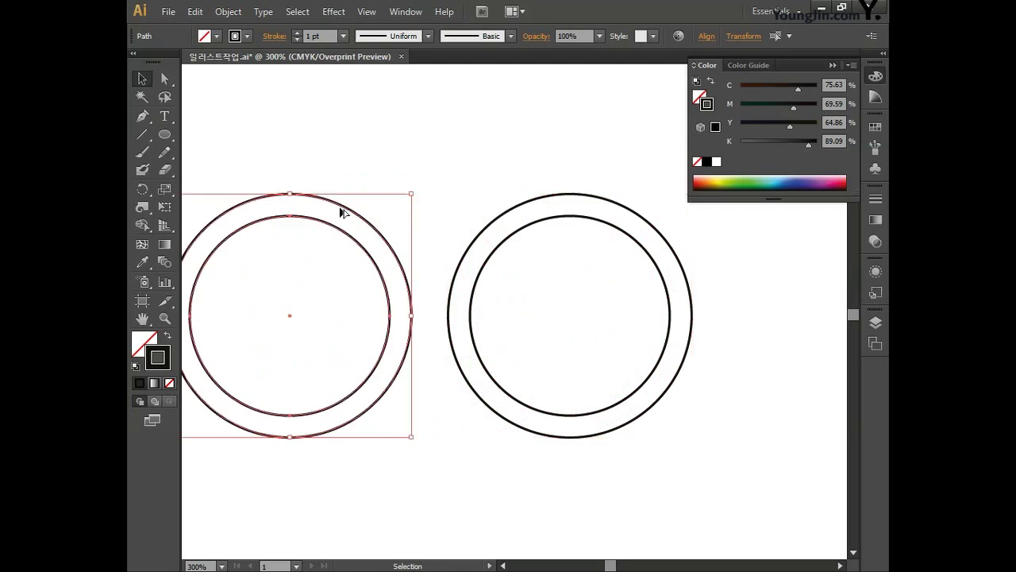
left_click(428, 150)
key("space")
left_click_drag(458, 152, 500, 160)
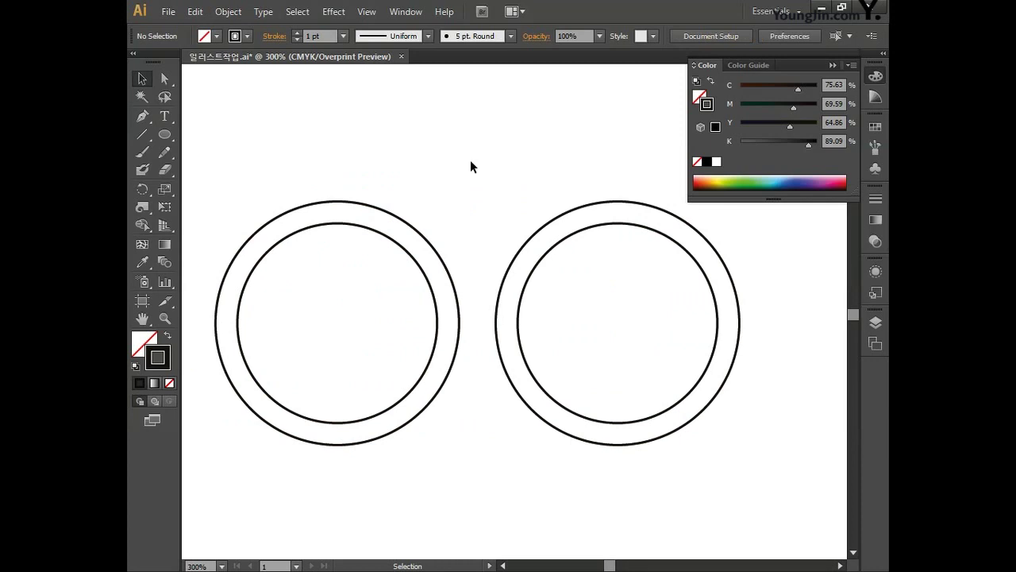
- Move the duplicated pair of circles farther left from the original pair and keep both of its circles selected
left_click_drag(431, 150, 620, 156)
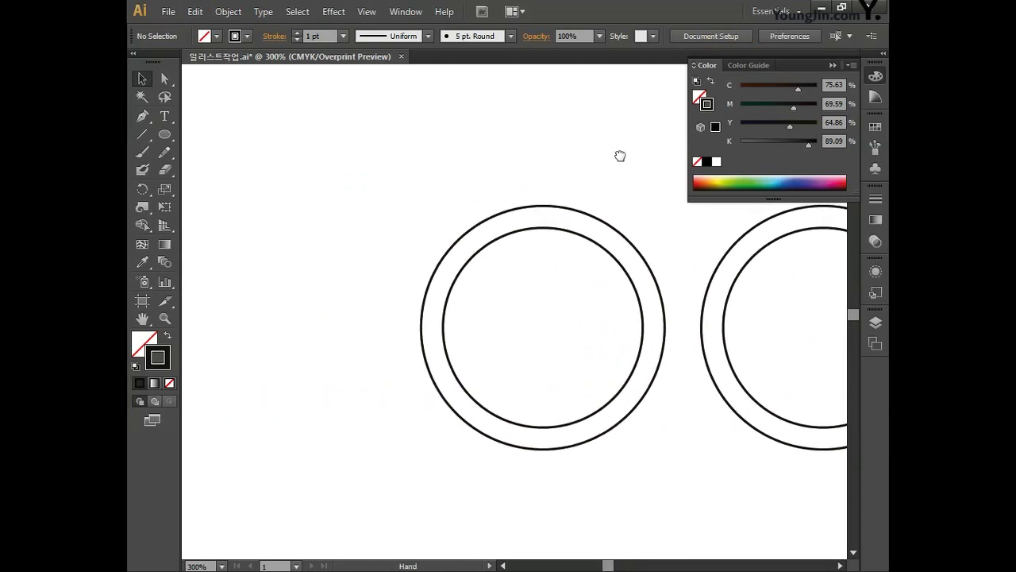
left_click_drag(471, 156, 562, 275)
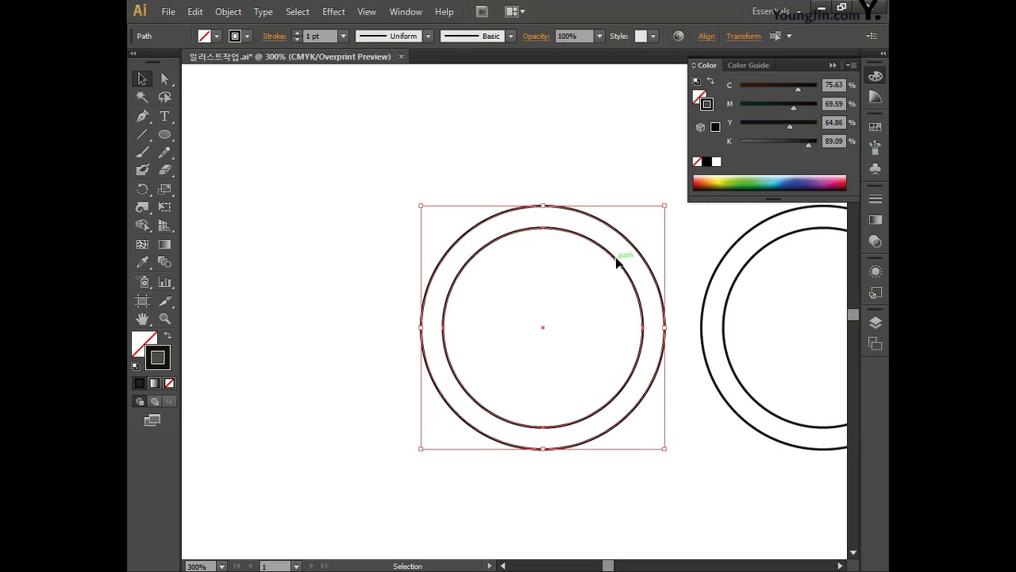
left_click_drag(613, 264, 363, 261)
left_click_drag(382, 165, 547, 195)
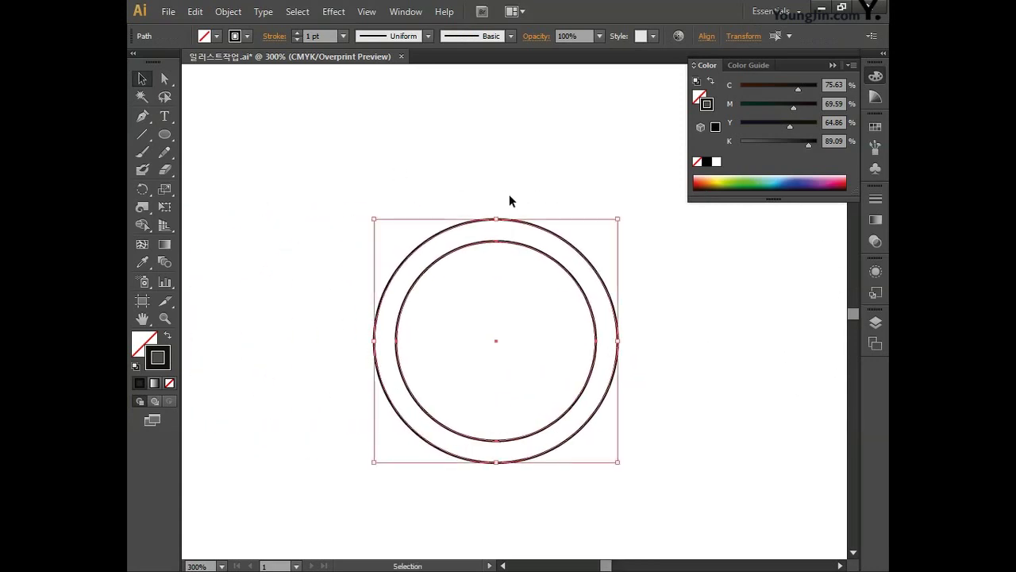
left_click_drag(547, 253, 592, 134)
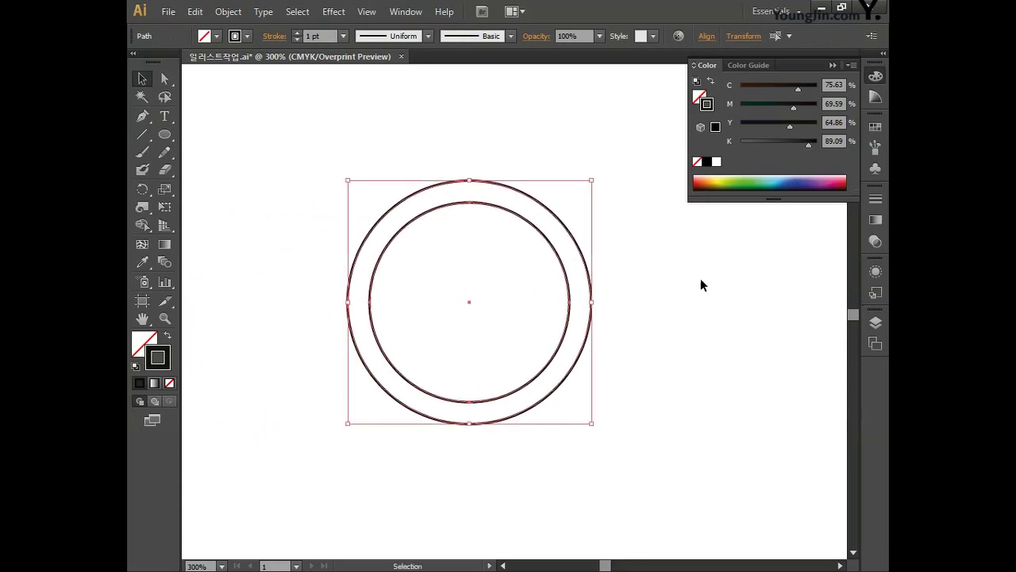
left_click(873, 76)
left_click_drag(408, 127, 501, 265)
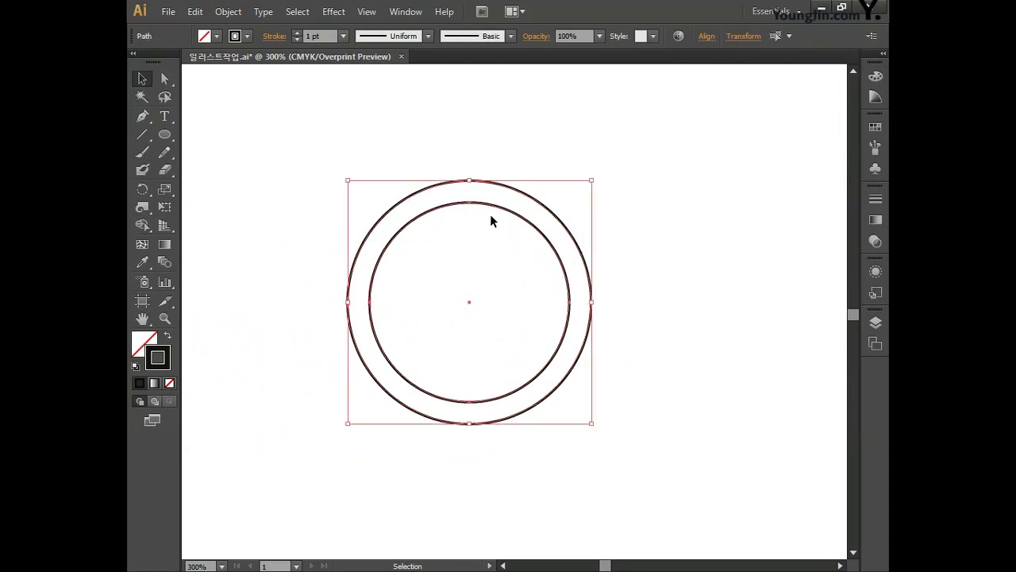
- Align the right edges of the two selected circles so the inner one touches the outer one, and deselect them
left_click(406, 12)
left_click(467, 172)
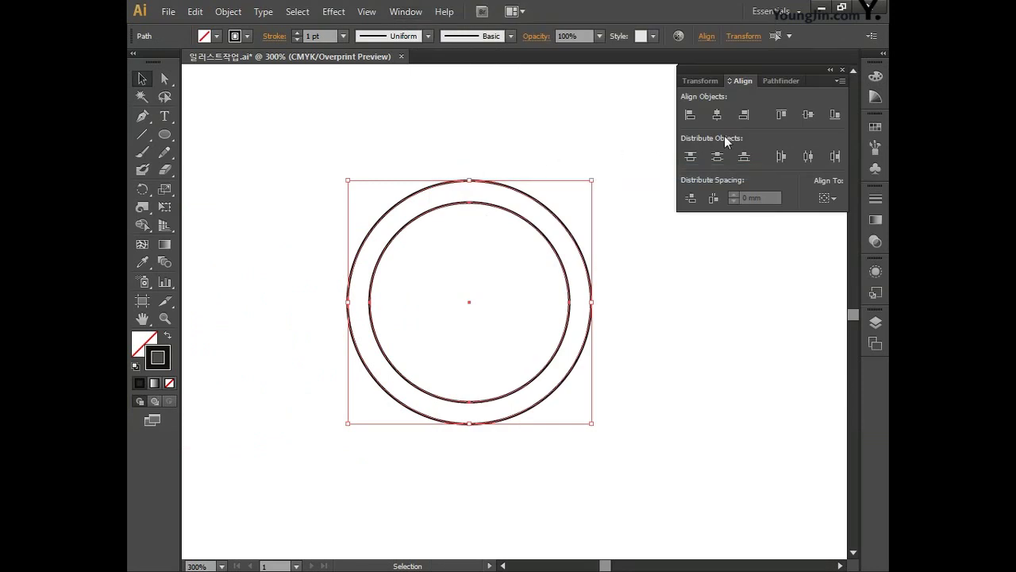
left_click(743, 115)
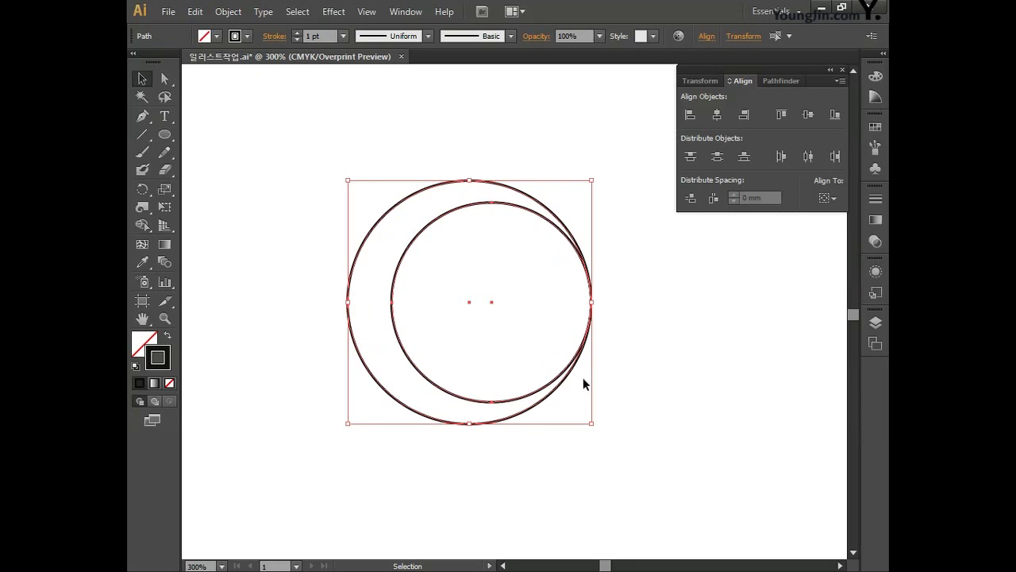
left_click(526, 341)
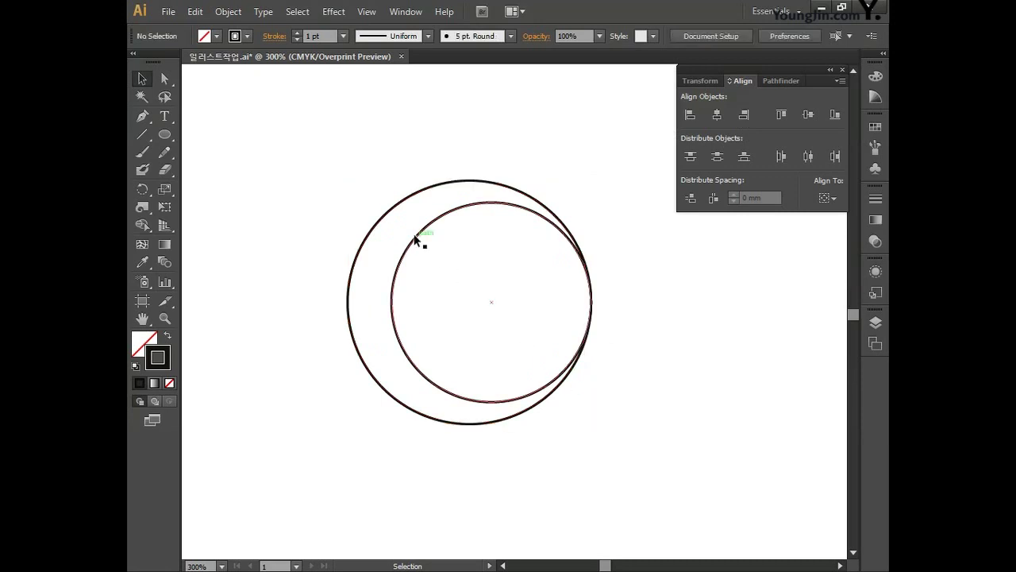
- Duplicate the inner circle horizontally to the left until it touches the outer circle's left edge, and deselect the copy
left_click(421, 240)
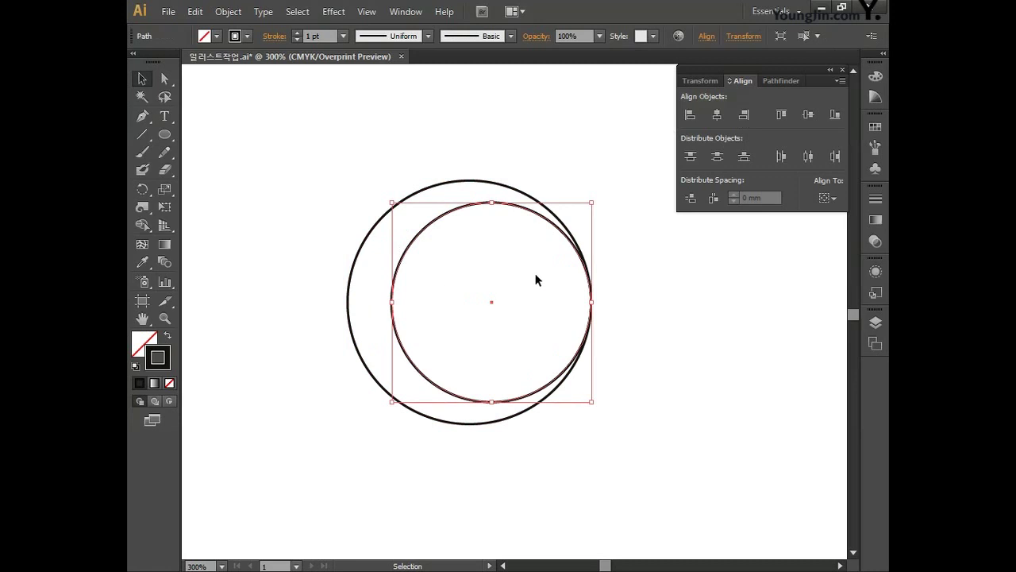
left_click_drag(515, 206, 474, 211)
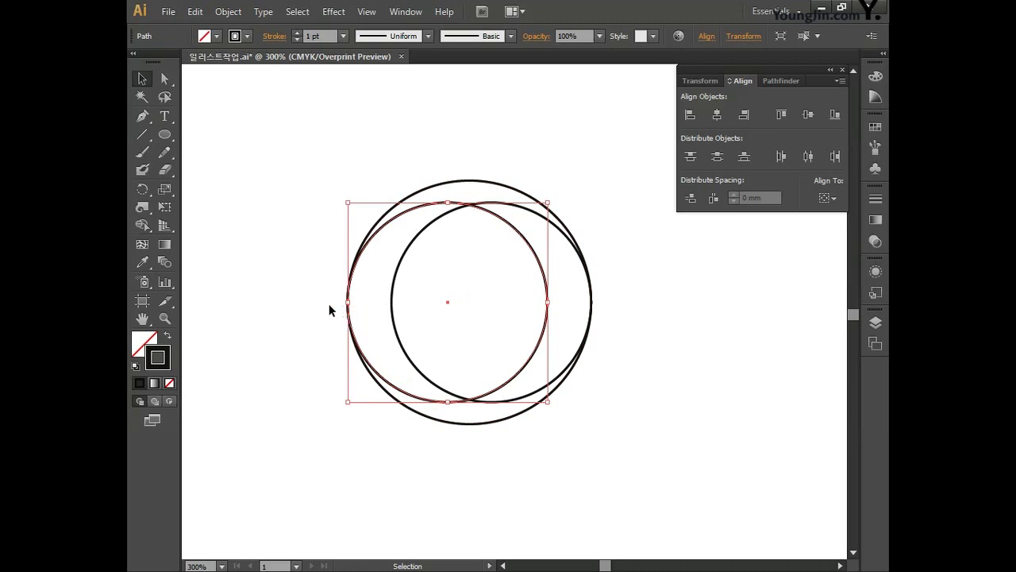
left_click(366, 11)
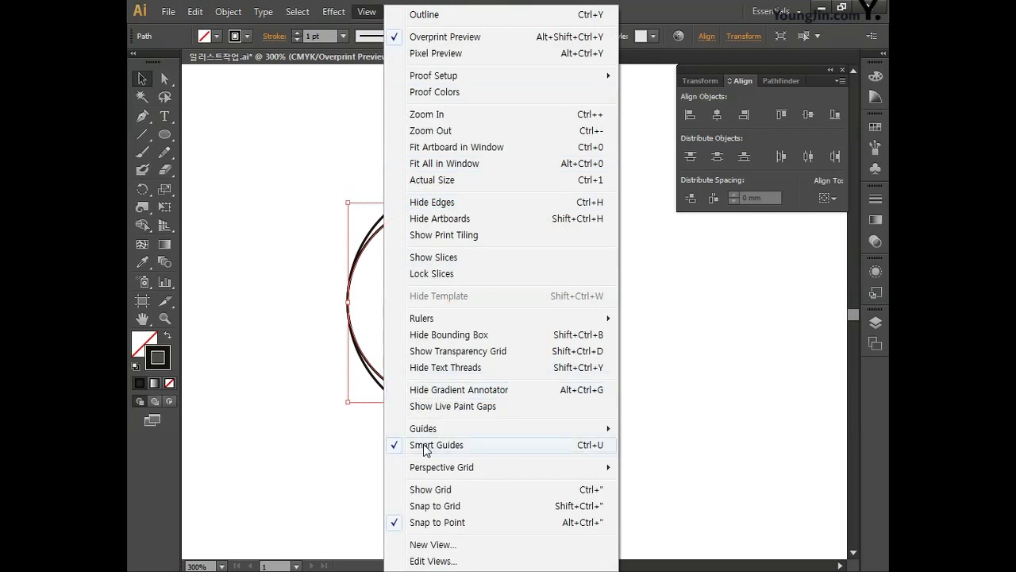
left_click(324, 326)
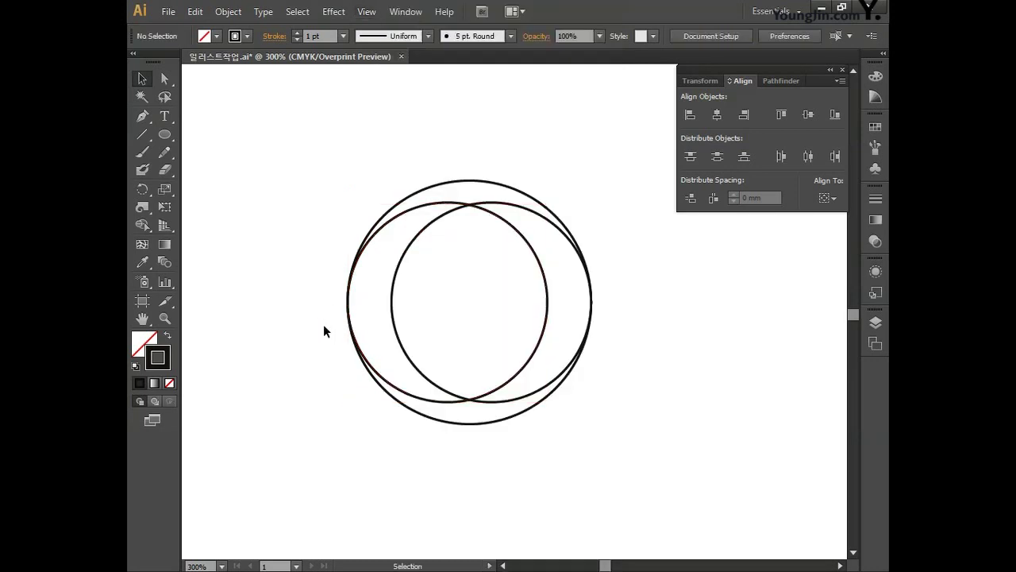
- Create a concentric copy of the outer circle scaled uniformly to 33%
left_click(410, 194)
key("s")
key("Return")
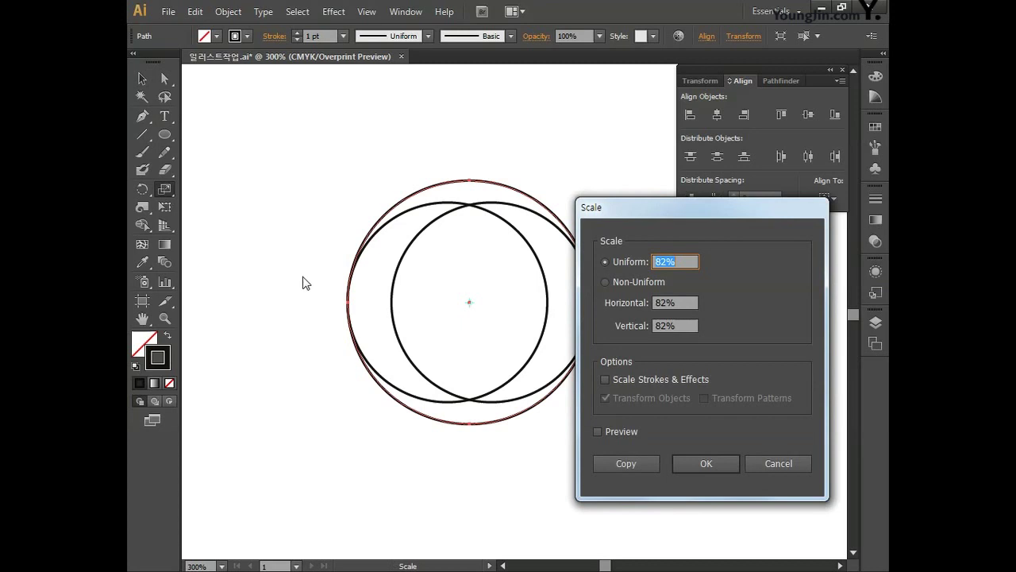
double_click(680, 262)
type("33")
left_click(627, 462)
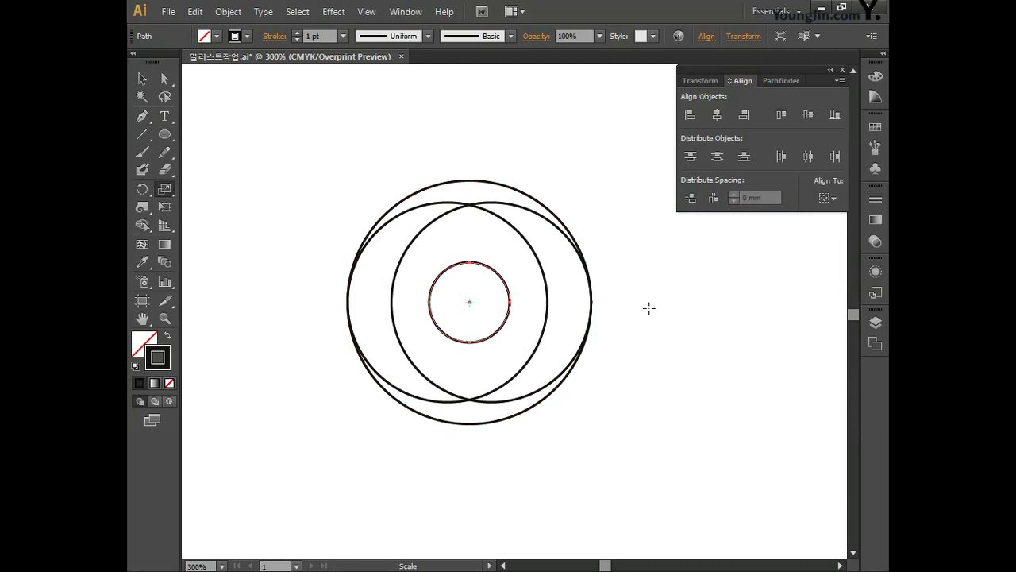
- Show the rulers and place a vertical guide through the center of the circles
left_click(366, 11)
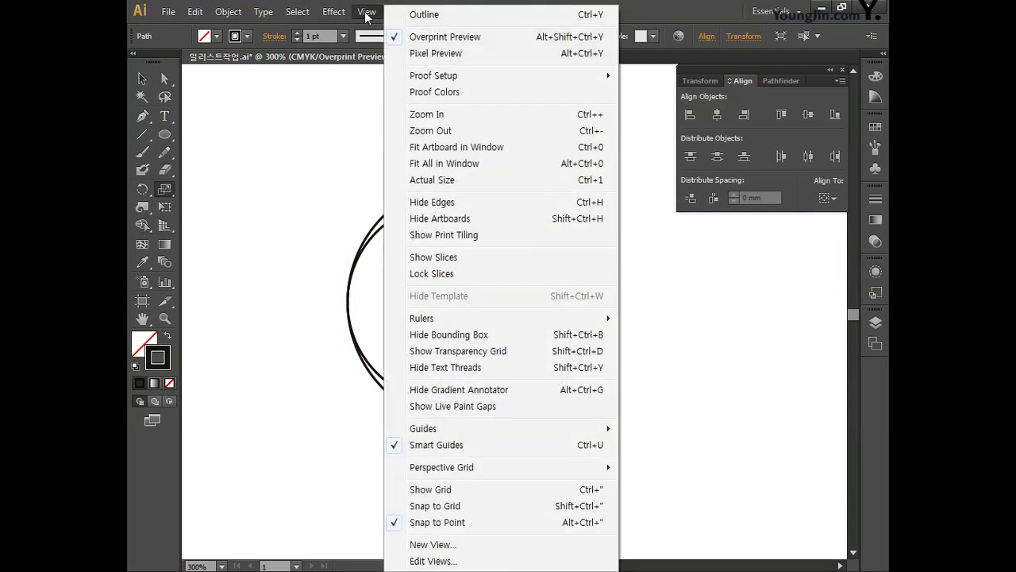
mouse_move(441, 319)
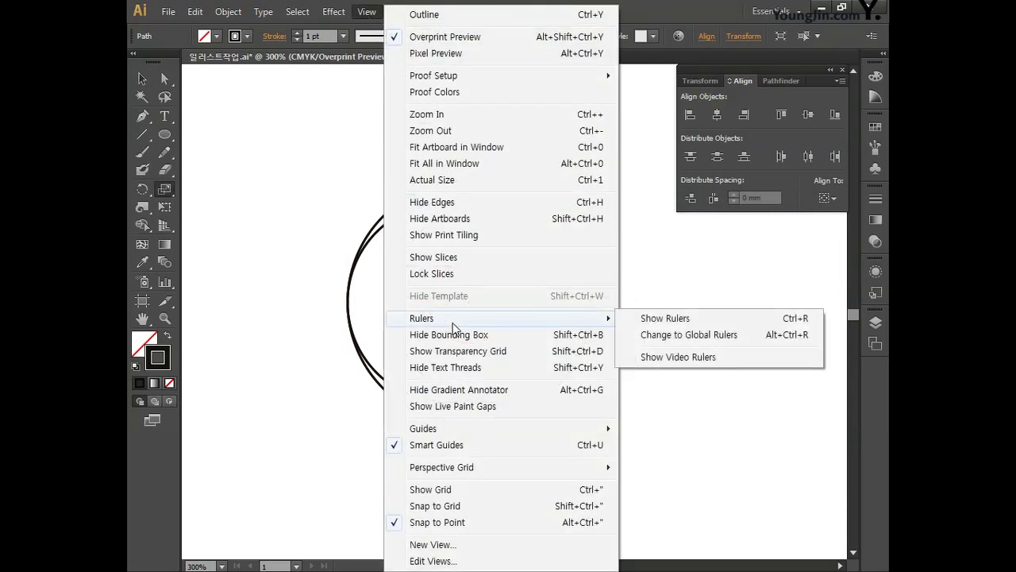
left_click(651, 321)
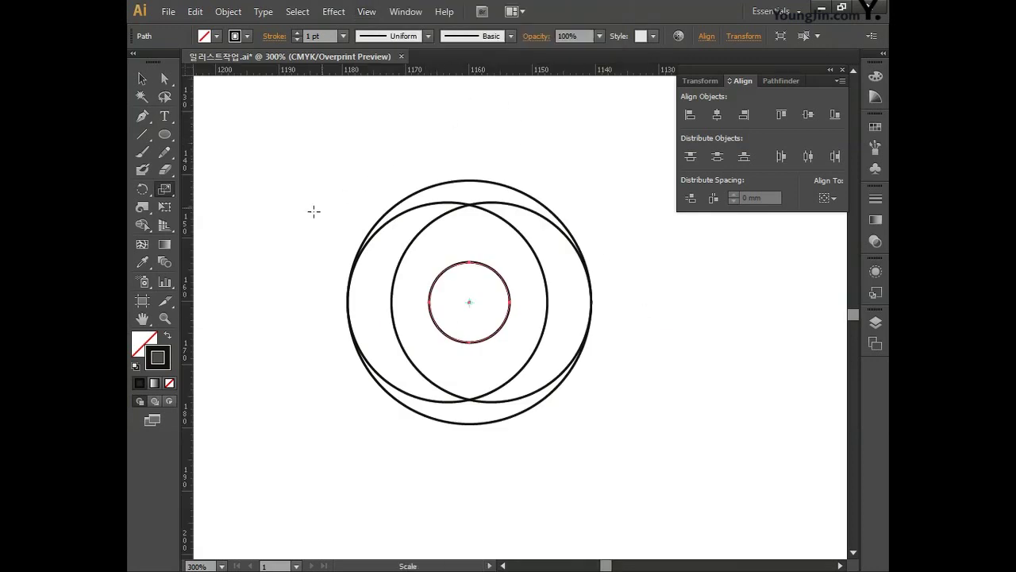
left_click_drag(191, 274, 471, 298)
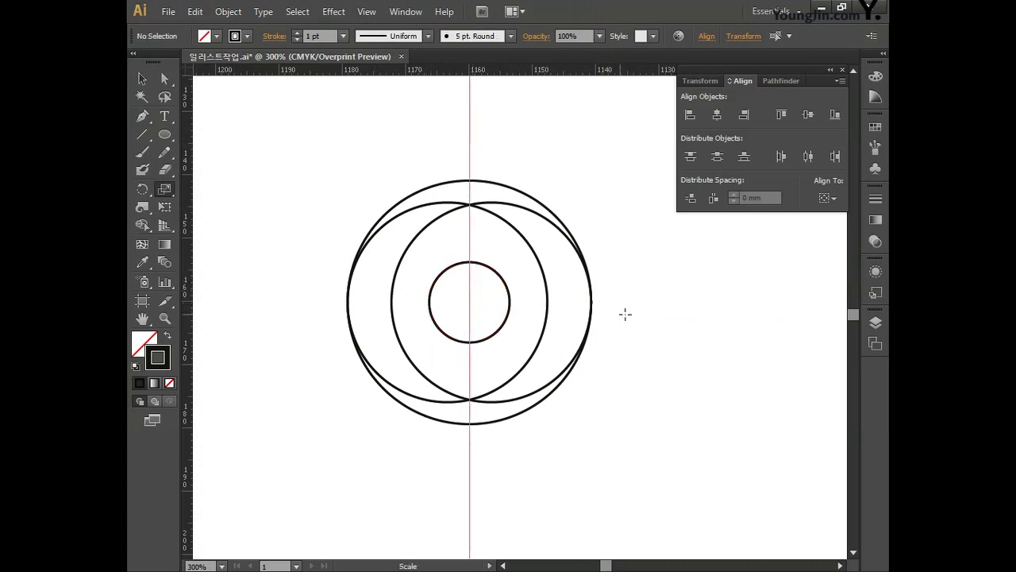
- Move the small circle left until its right edge meets the guide, and duplicate it to touch the guide from the right
left_click(142, 79)
left_click(442, 303)
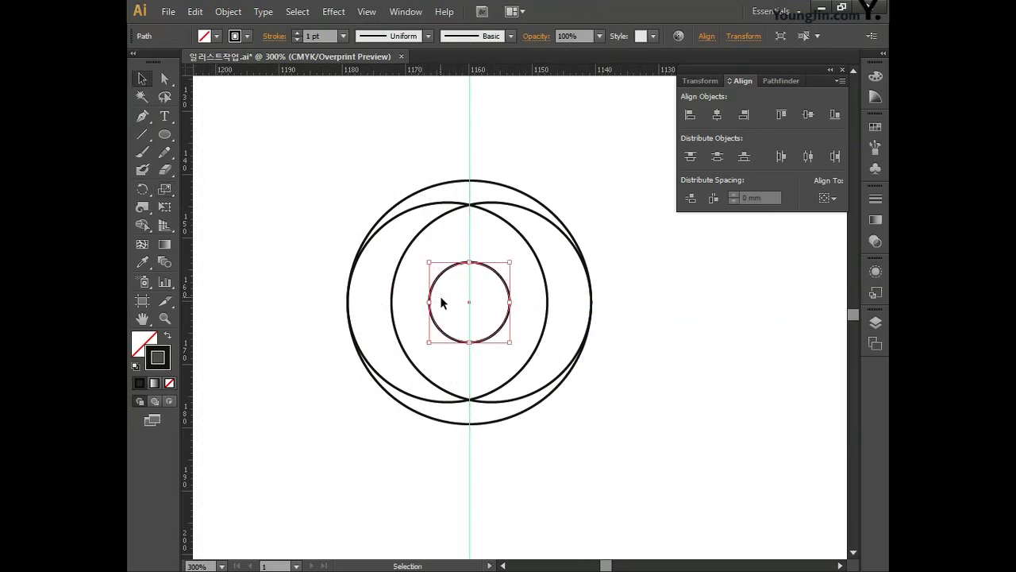
left_click_drag(456, 265, 417, 269)
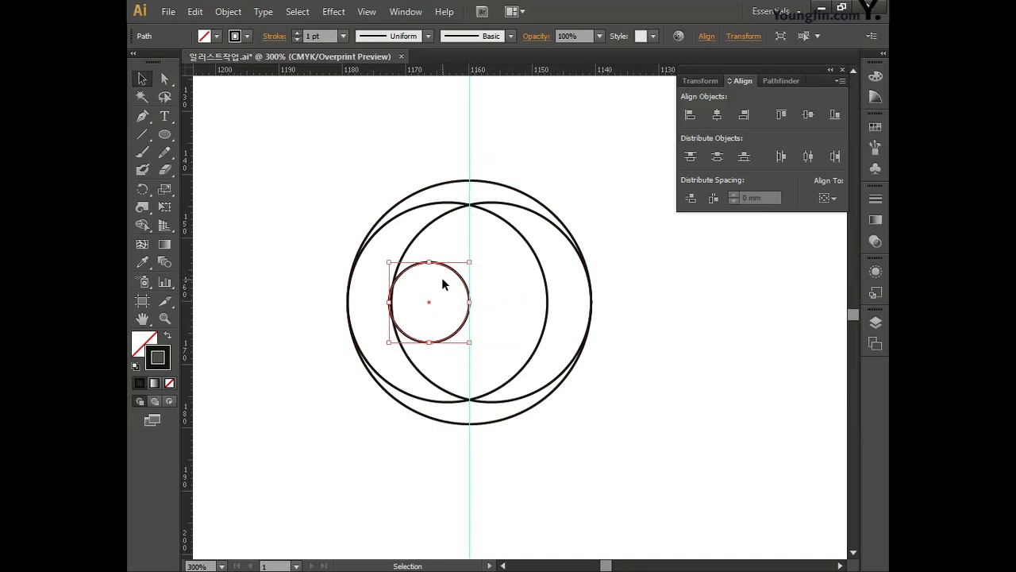
key("shift")
left_click_drag(446, 268, 529, 274)
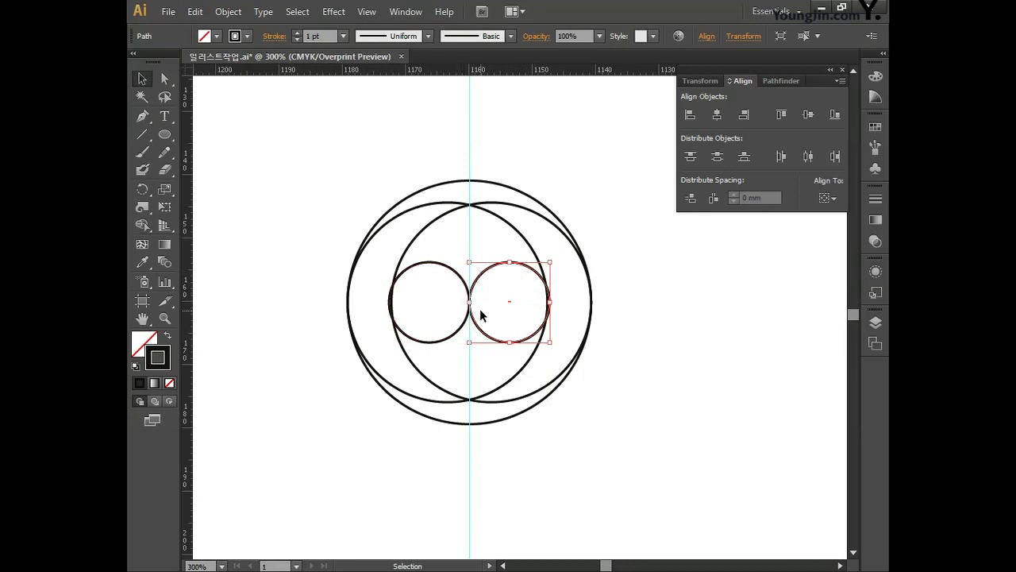
- Select both small circles and rotate them together by -36° about their shared center
left_click(447, 270, "shift")
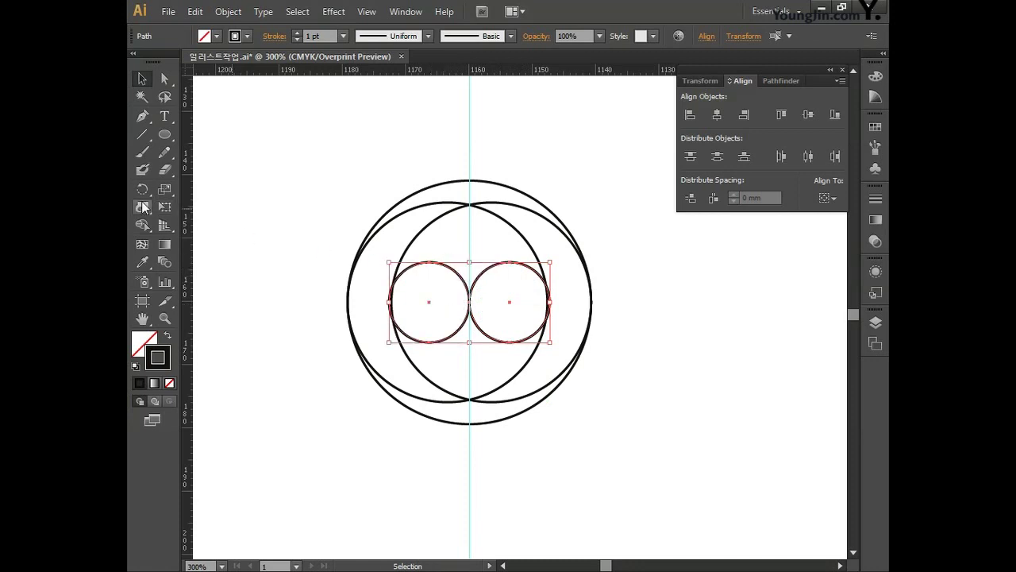
left_click(141, 191)
double_click(141, 192)
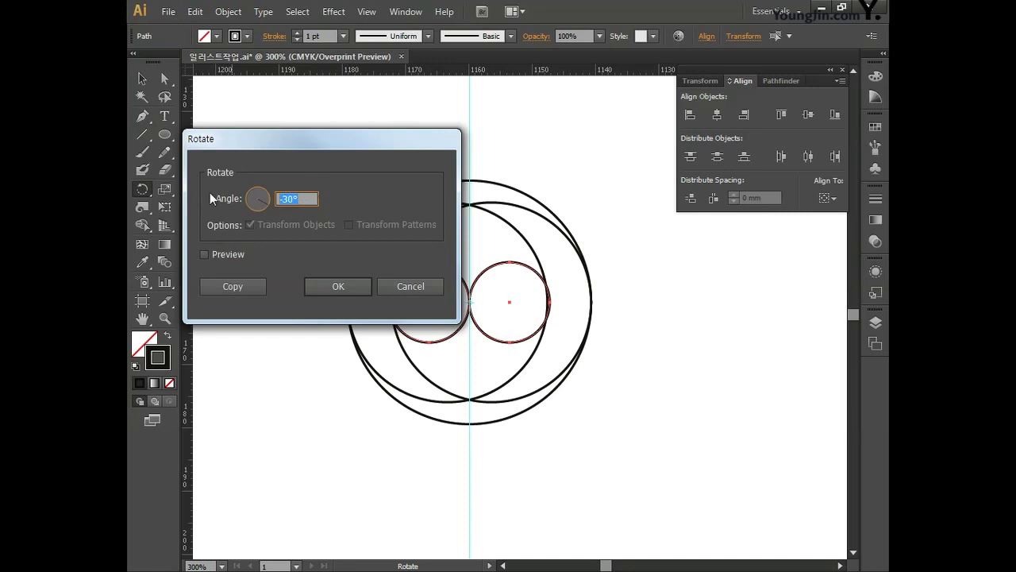
type("-36")
left_click(327, 287)
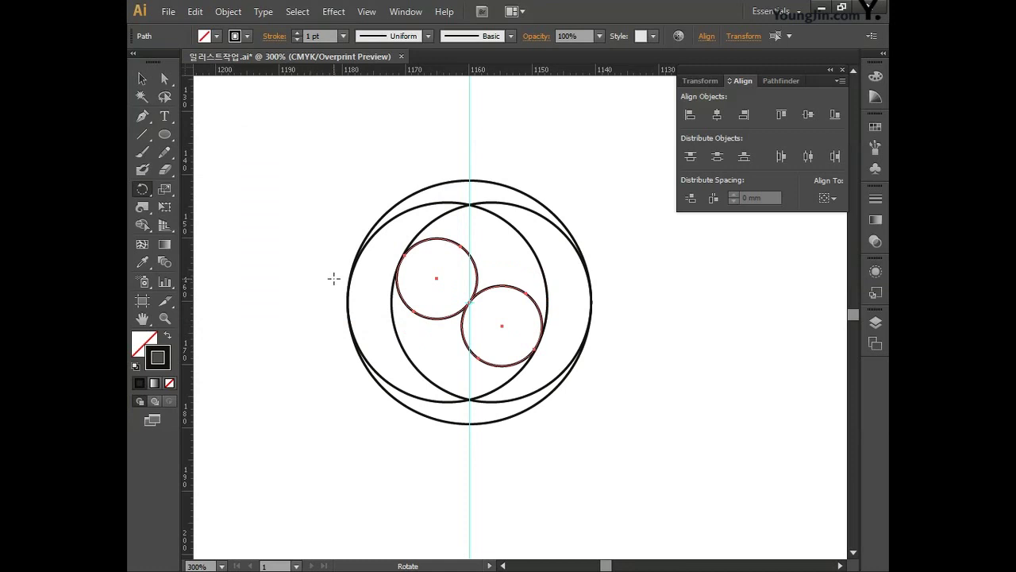
- Delete the vertical guide and hide the rulers
left_click(142, 78)
left_click_drag(400, 111, 521, 153)
key("Delete")
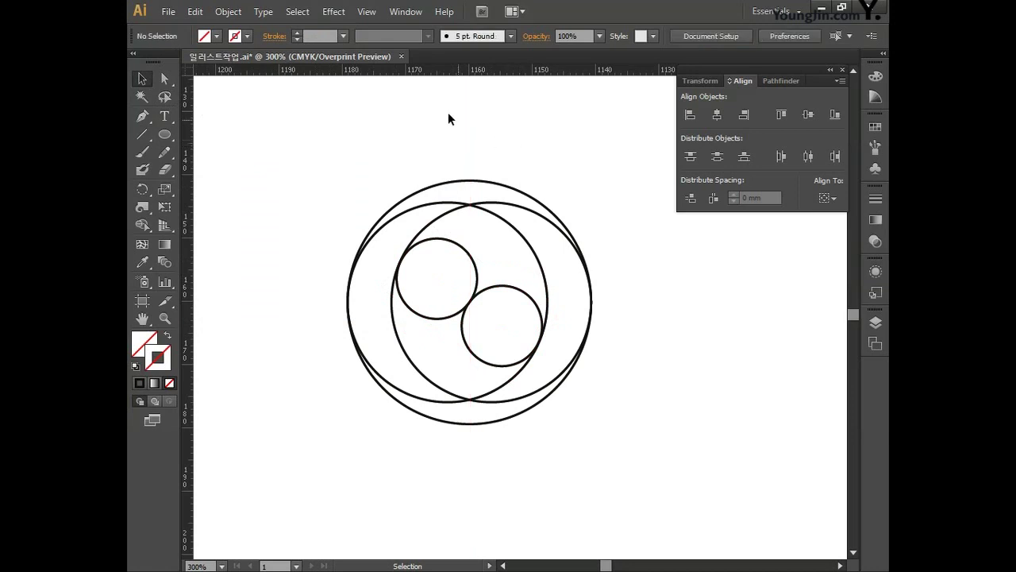
left_click(366, 12)
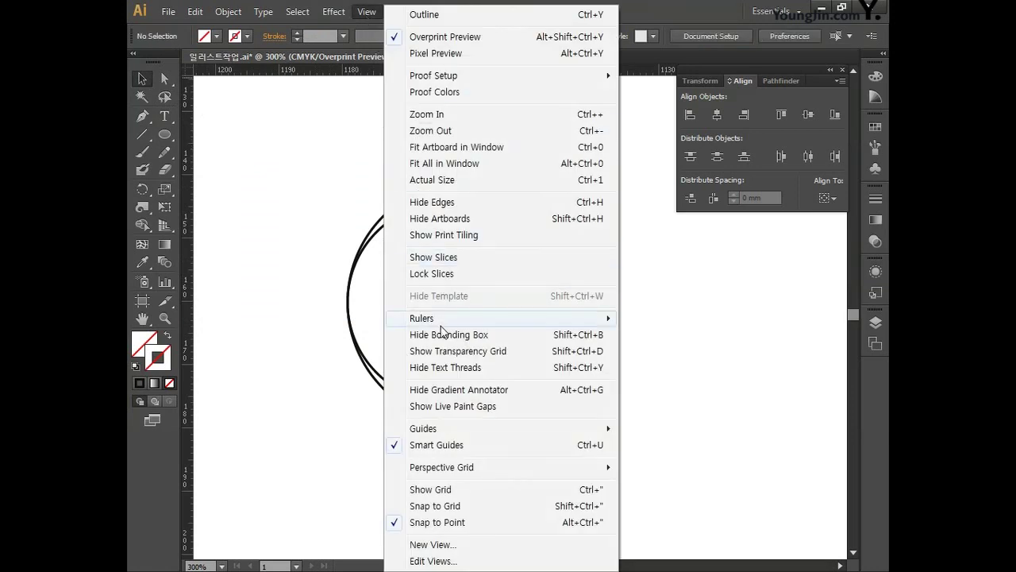
mouse_move(444, 319)
left_click(651, 320)
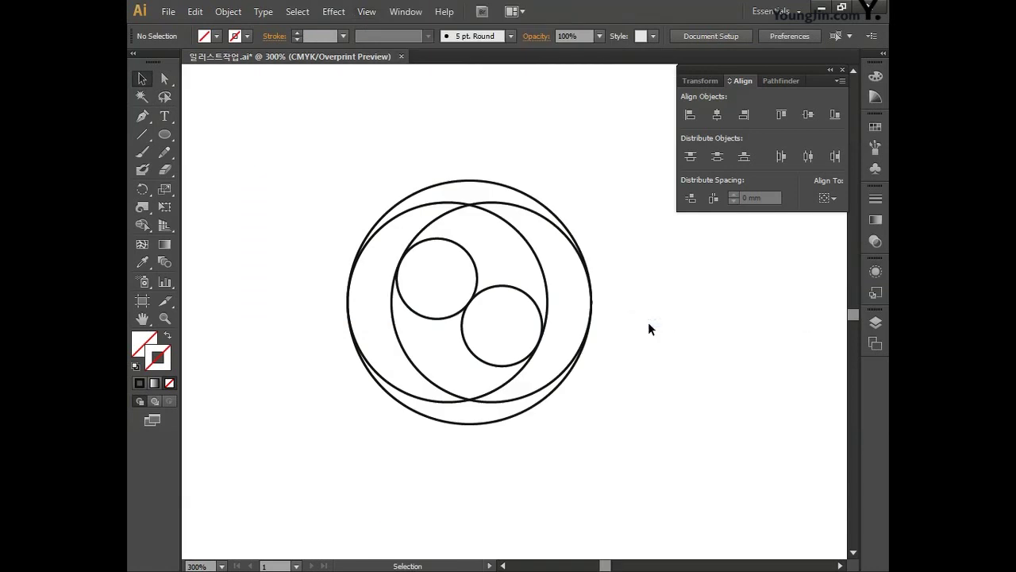
- Select the outer circle and the right-hand inner circle, and subtract the inner one with Pathfinder to form a crescent
key("space")
left_click_drag(633, 337, 644, 340)
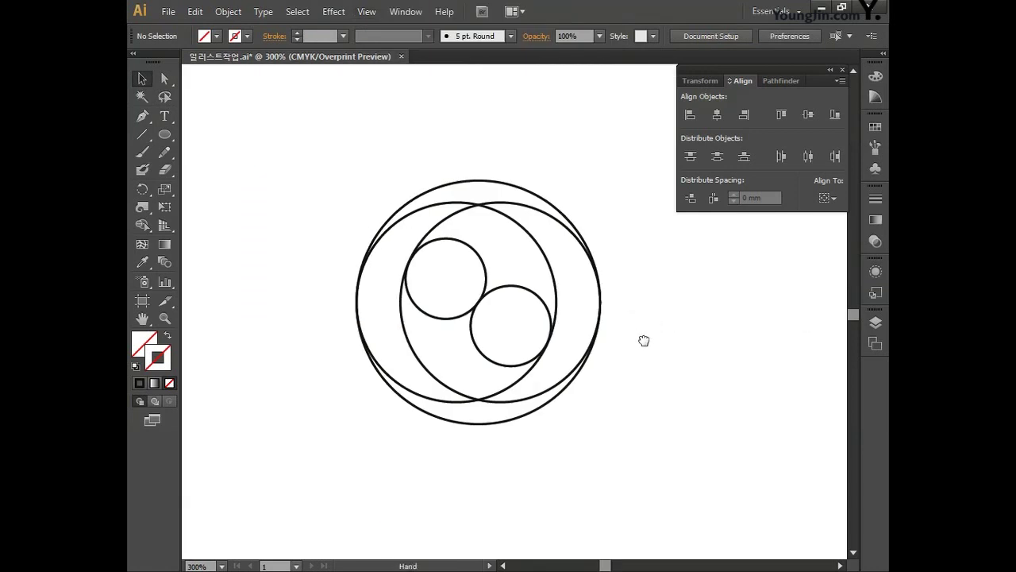
left_click(485, 181)
left_click(512, 204, "shift")
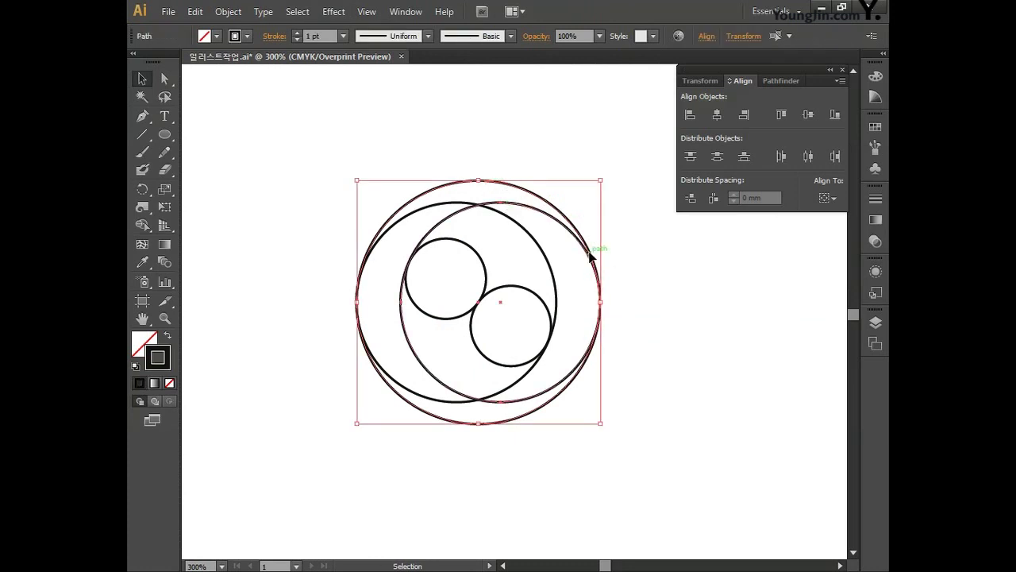
left_click(771, 81)
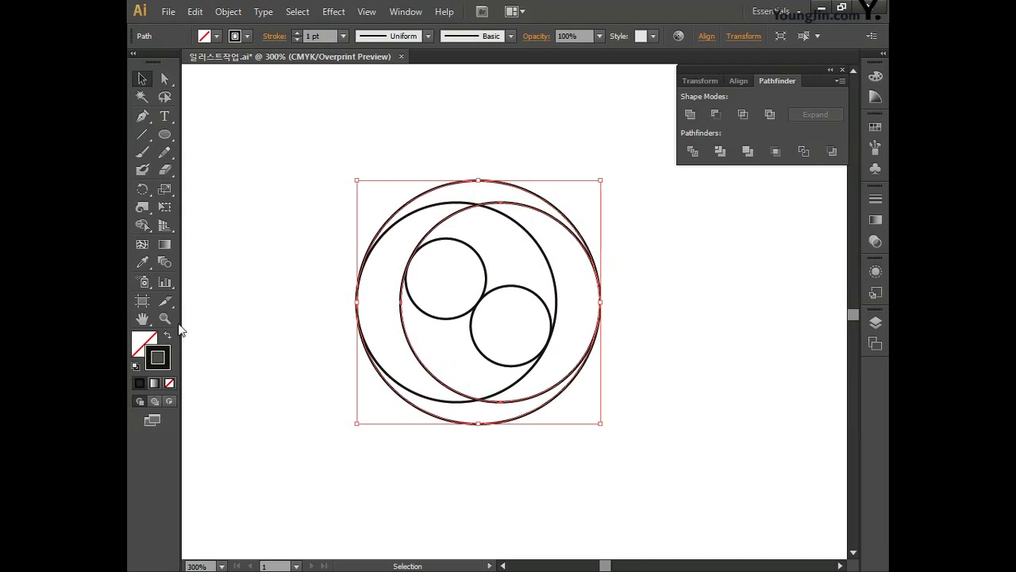
- Fill the crescent with dark brown #473C30
double_click(144, 342)
left_click_drag(558, 297, 539, 317)
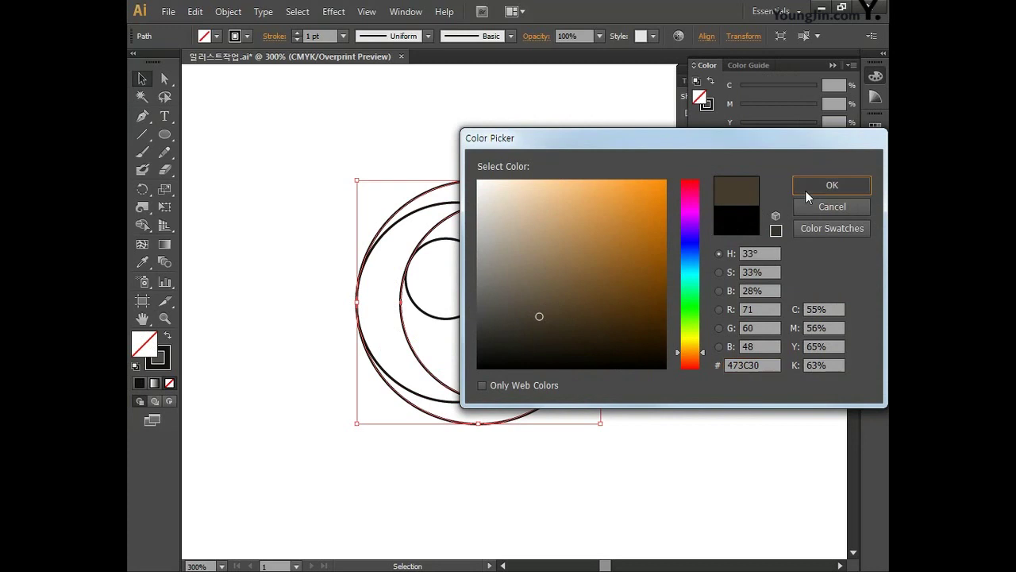
left_click(806, 187)
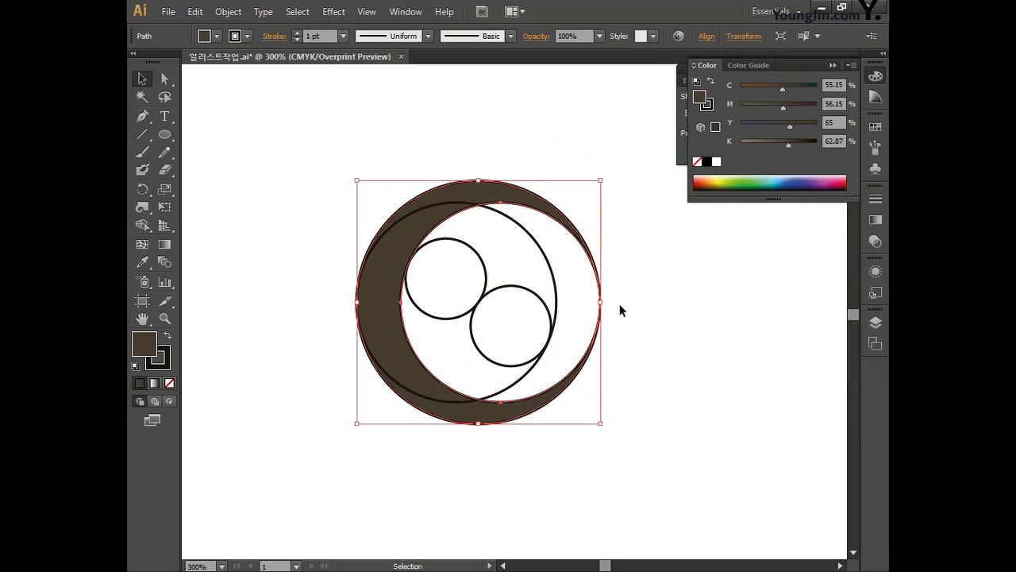
- Delete the crescent's bottom anchor points so only its upper half is left
left_click(166, 80)
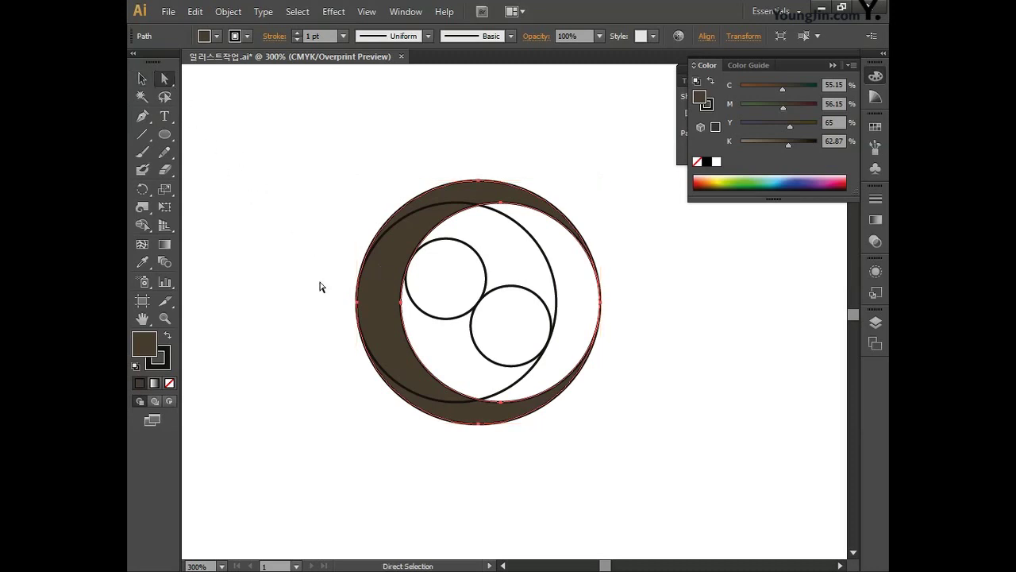
left_click(503, 408)
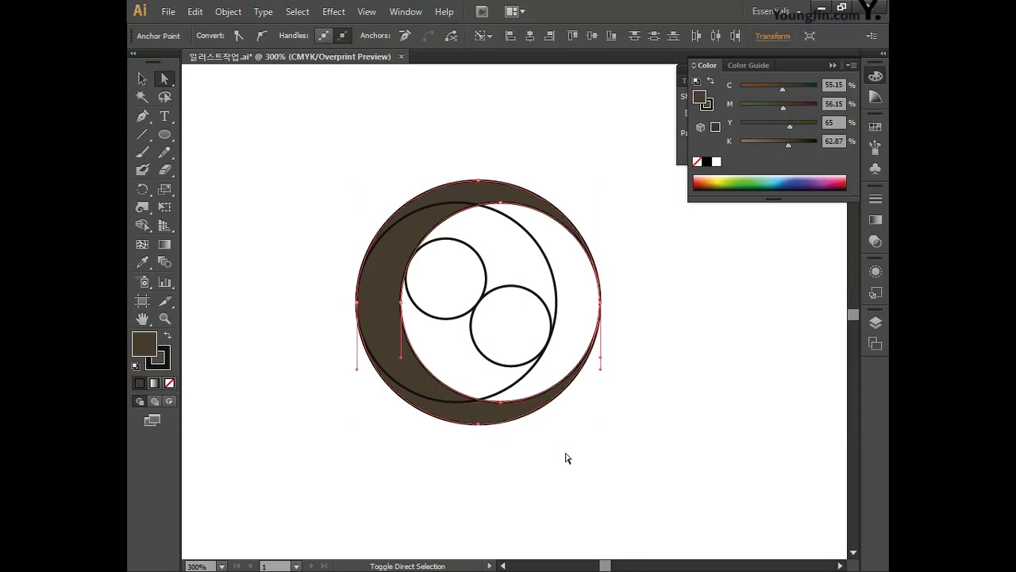
key("Delete")
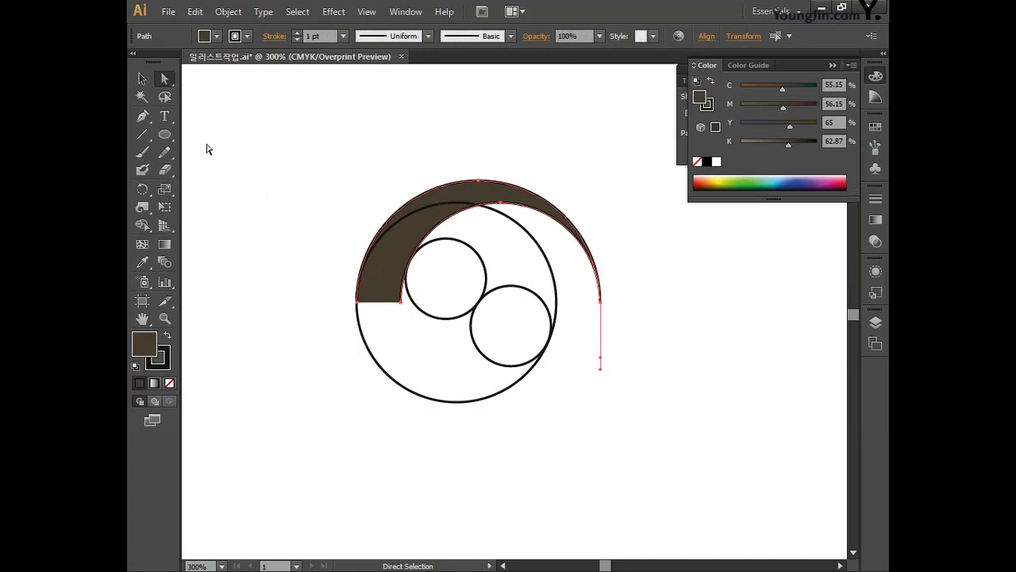
- Close the open wide end of the half crescent with a straight Pen segment, deselect the shape and reactivate the Pen tool
left_click(142, 116)
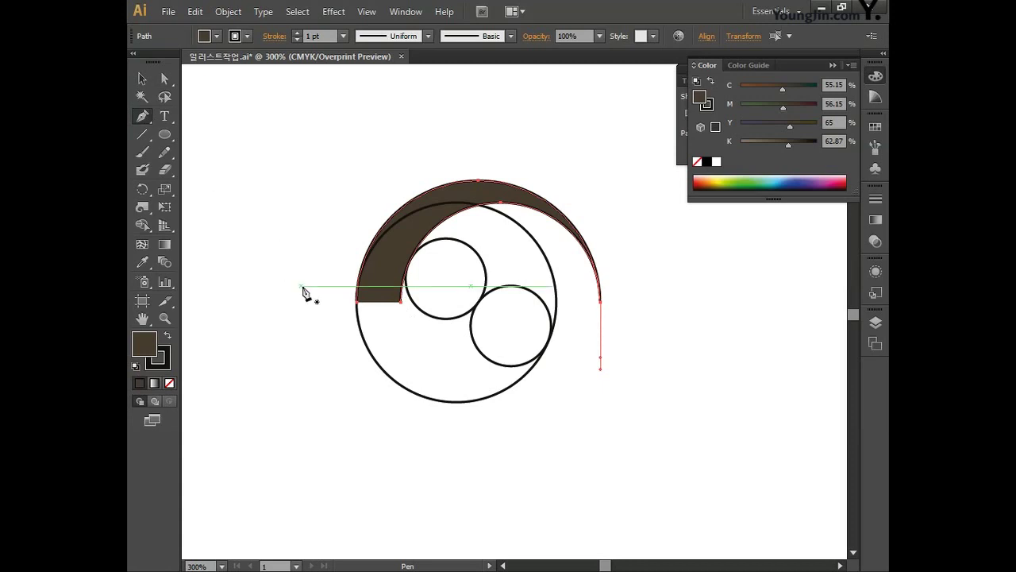
left_click(401, 302)
left_click(356, 302)
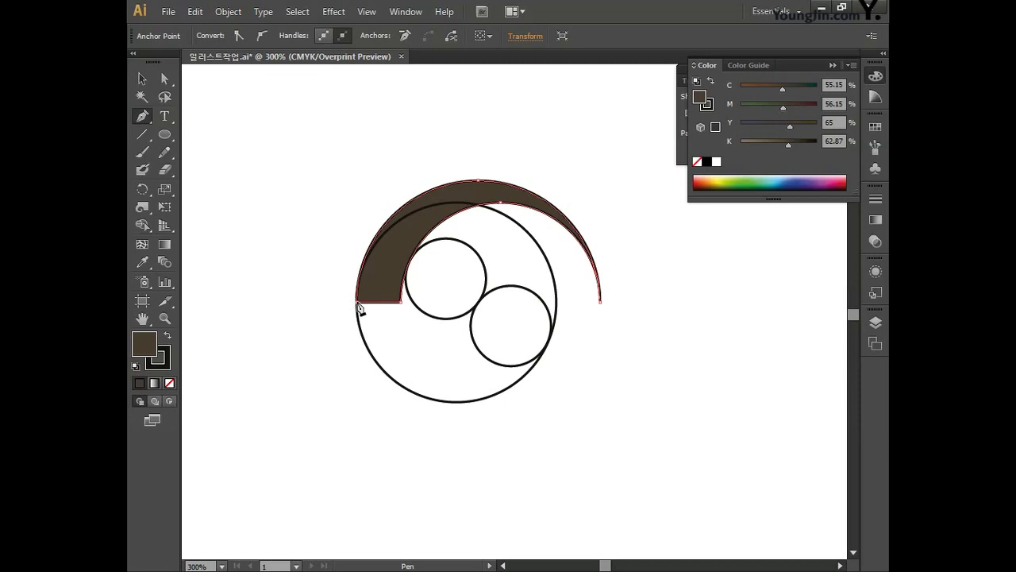
left_click(143, 79)
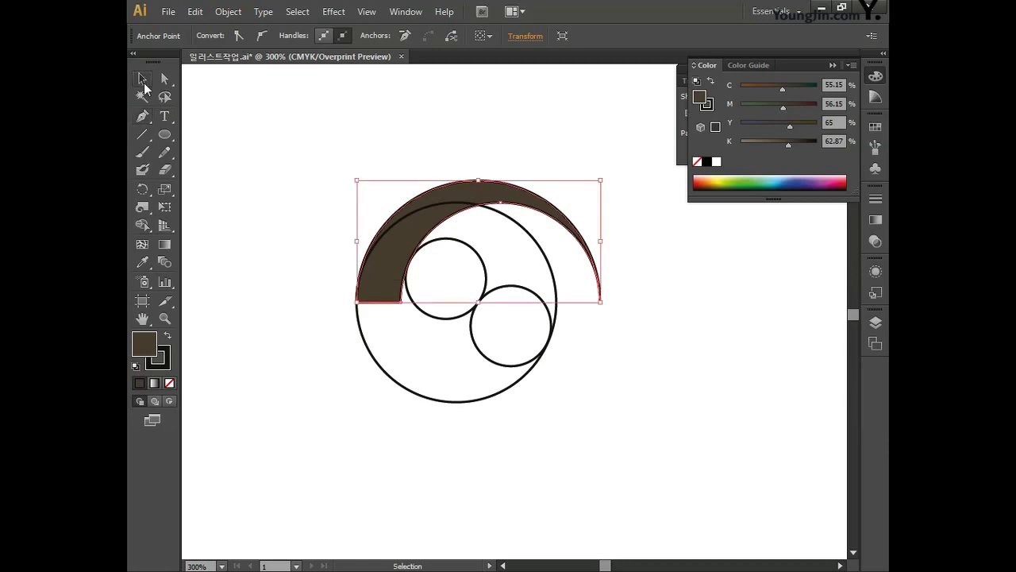
left_click(289, 230)
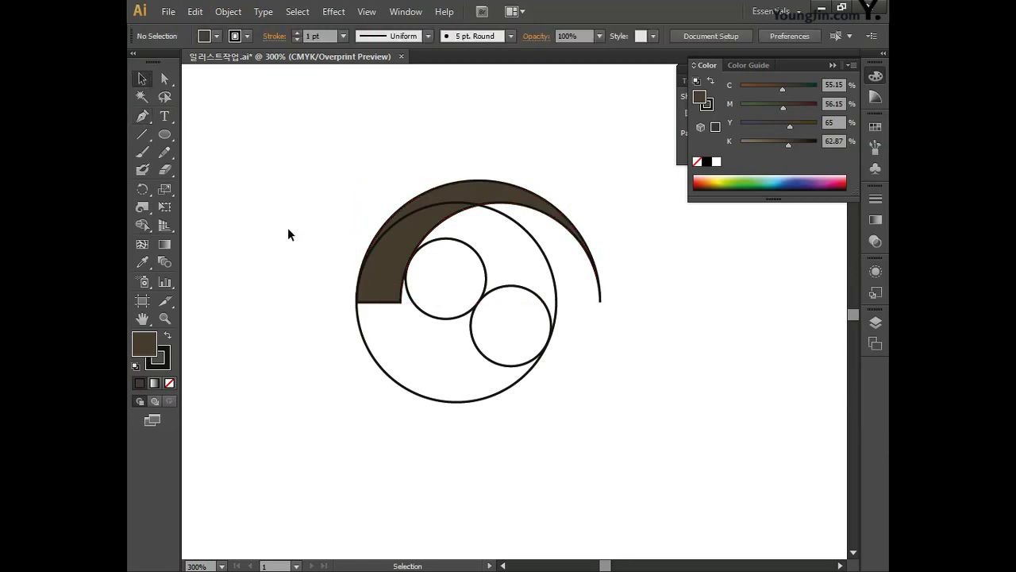
left_click(143, 117)
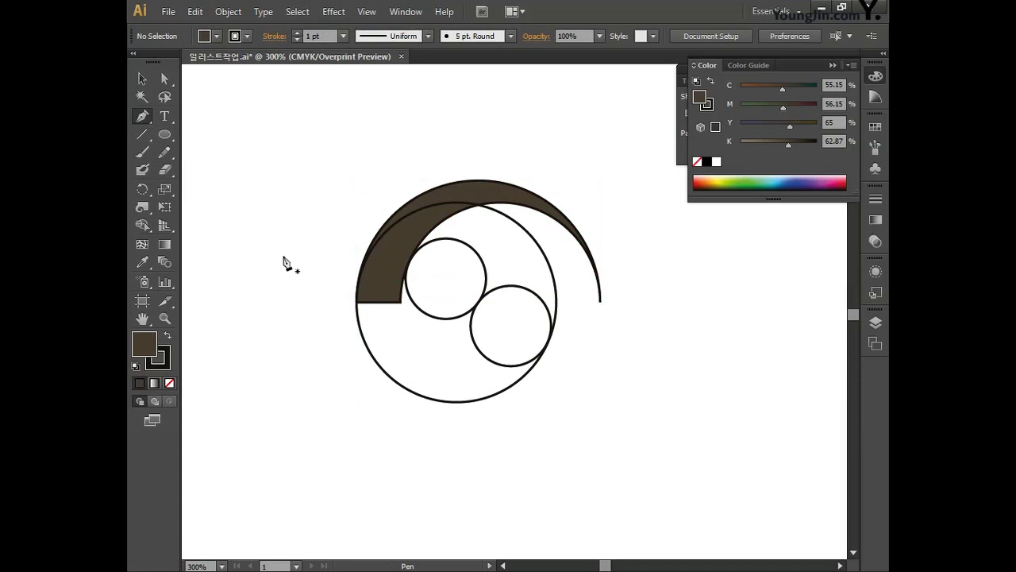
- Draw a closed Pen polygon over the swirl's upper area, with a diagonal edge running through the point where the two small circles meet
left_click(408, 262)
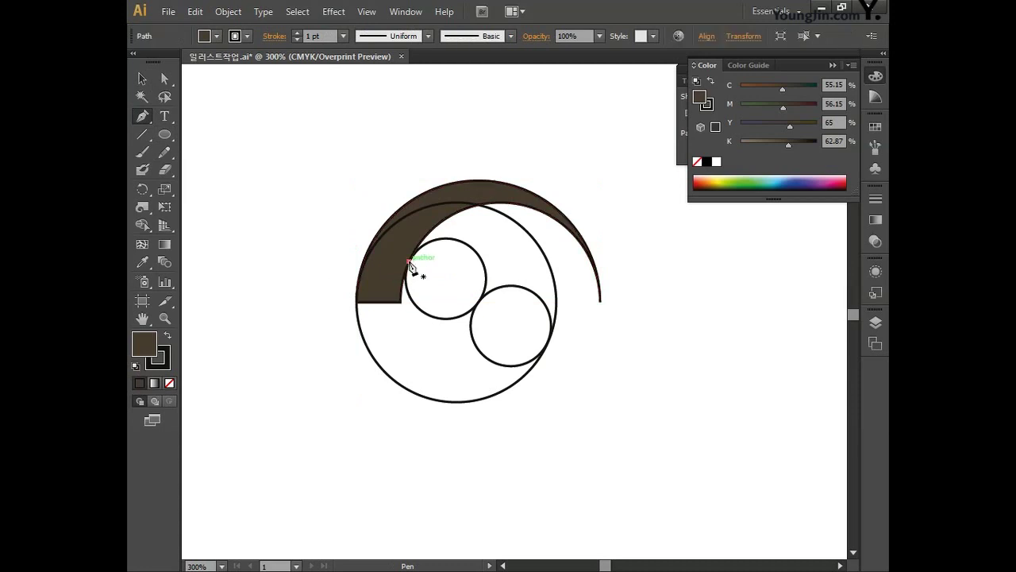
left_click(316, 262)
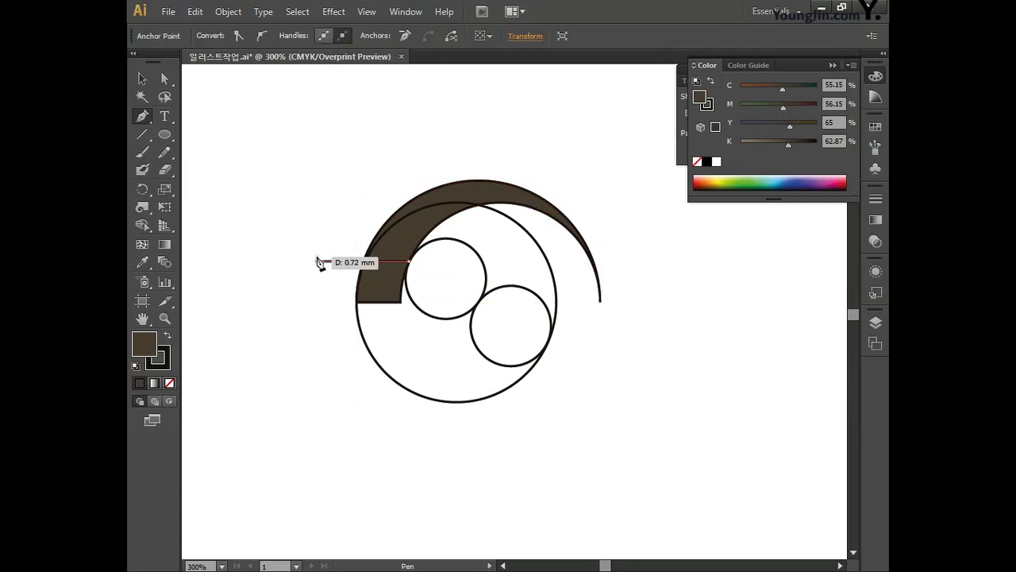
left_click(316, 138)
left_click(637, 137)
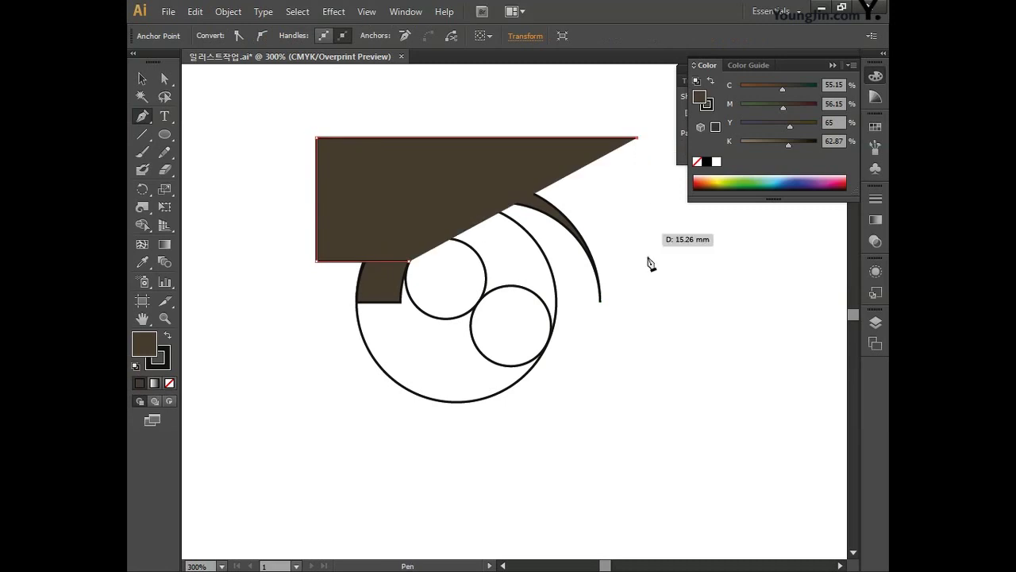
left_click(637, 339)
left_click(550, 339)
left_click(409, 261)
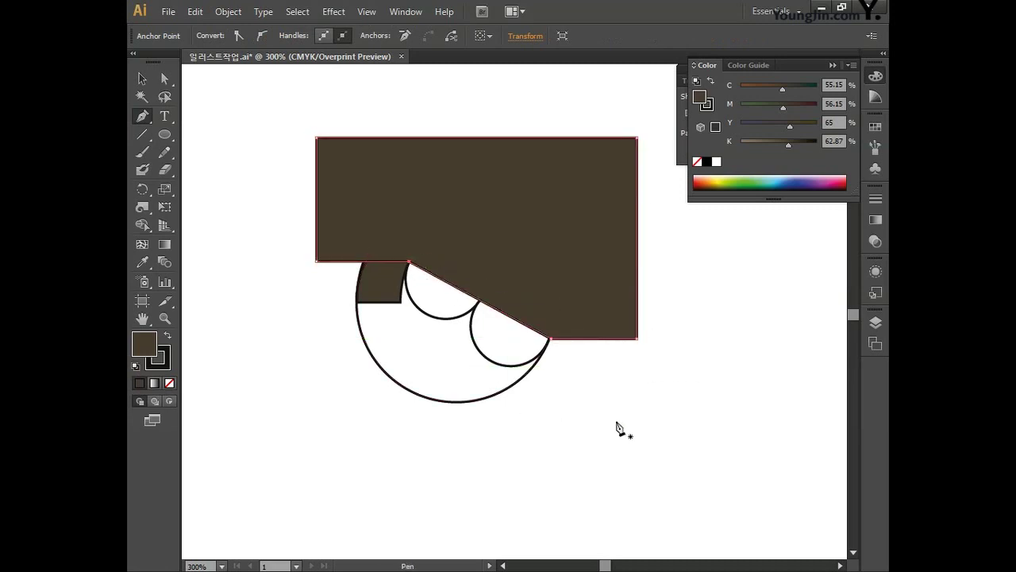
- Subtract the polygon from the large inner circle with Pathfinder, and unite the remaining shape with the brown half crescent
left_click(143, 79)
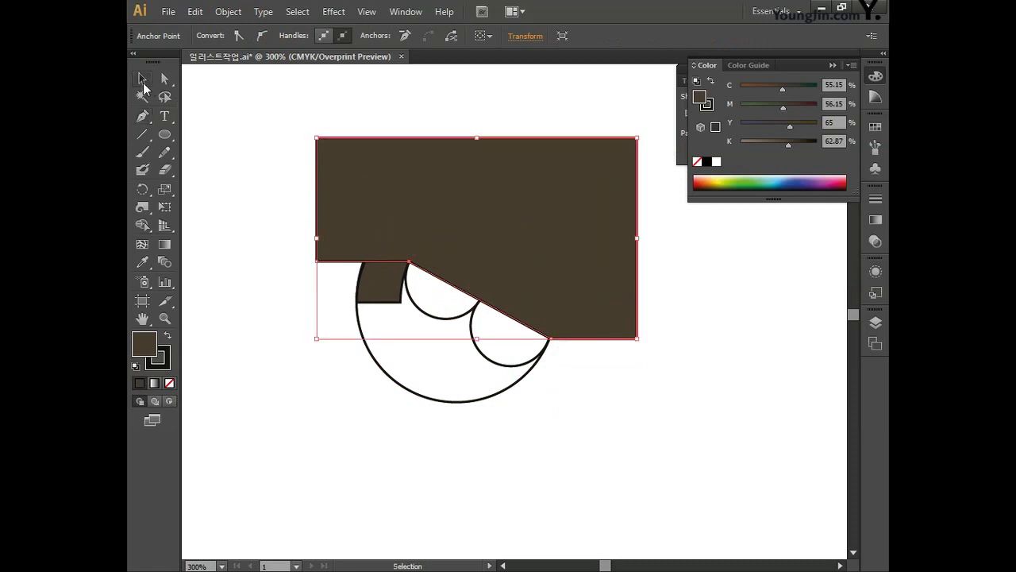
left_click(504, 389)
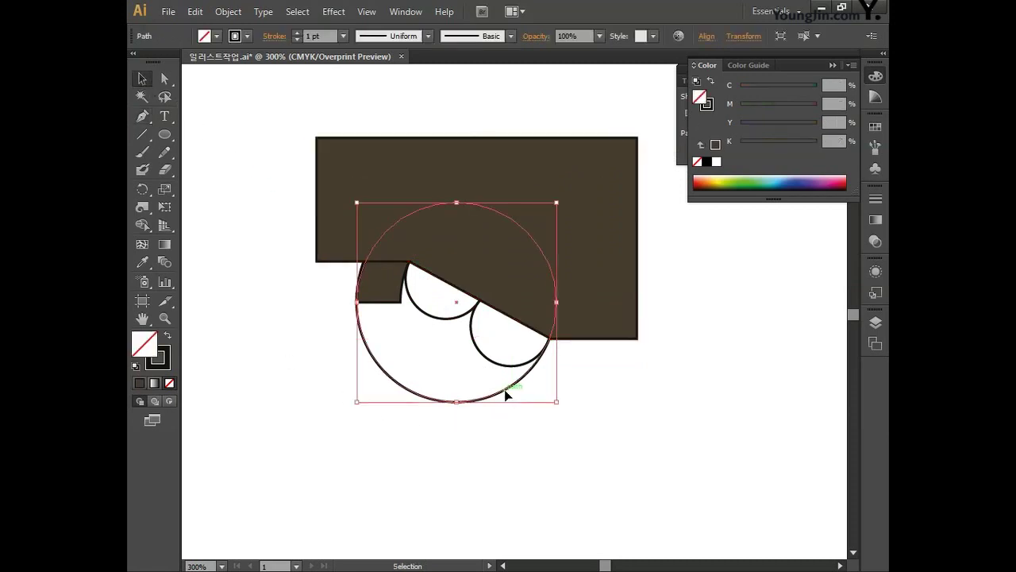
left_click(620, 316, "shift")
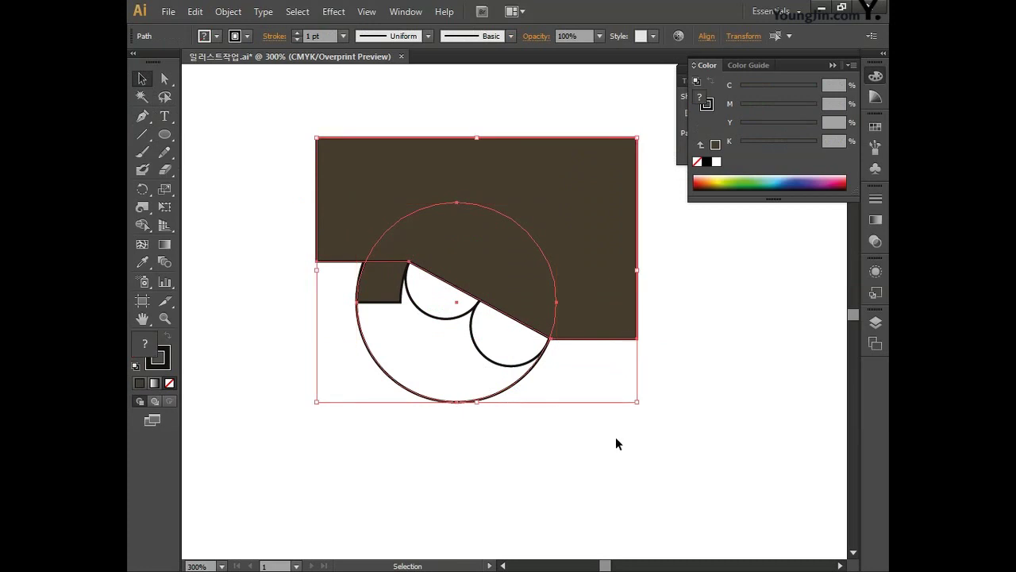
left_click(875, 77)
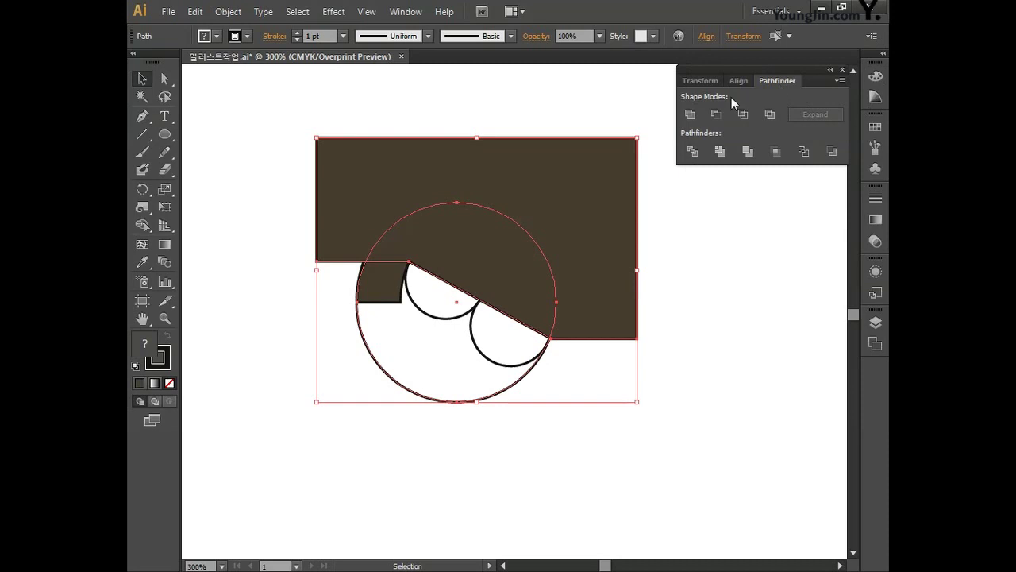
left_click(717, 116)
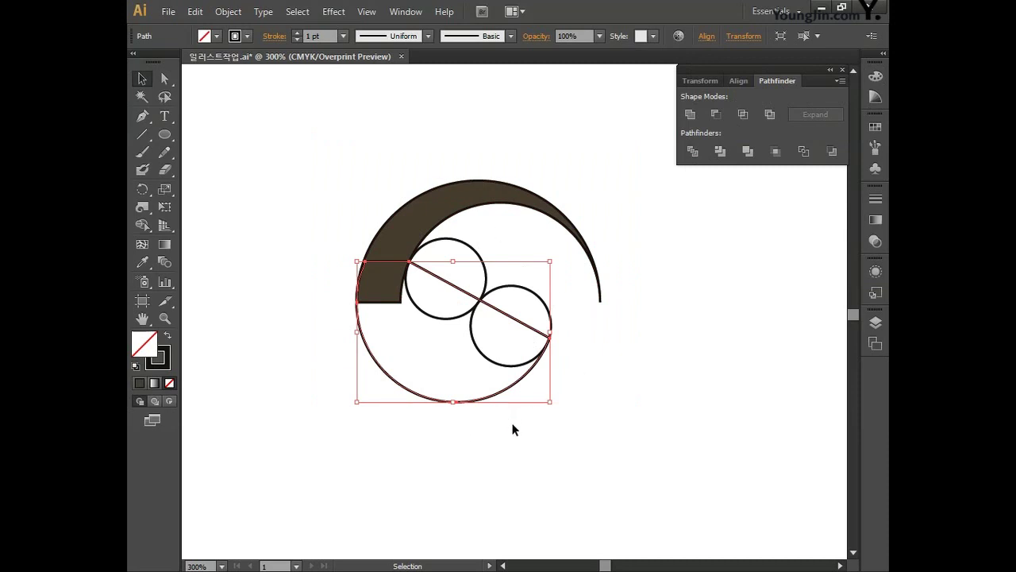
left_click(446, 219, "shift")
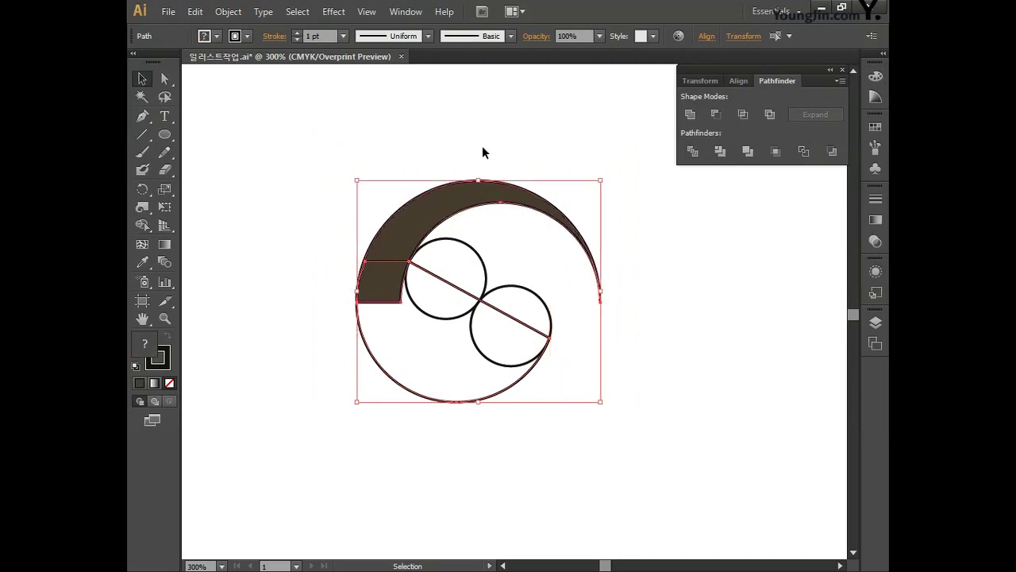
left_click(715, 115)
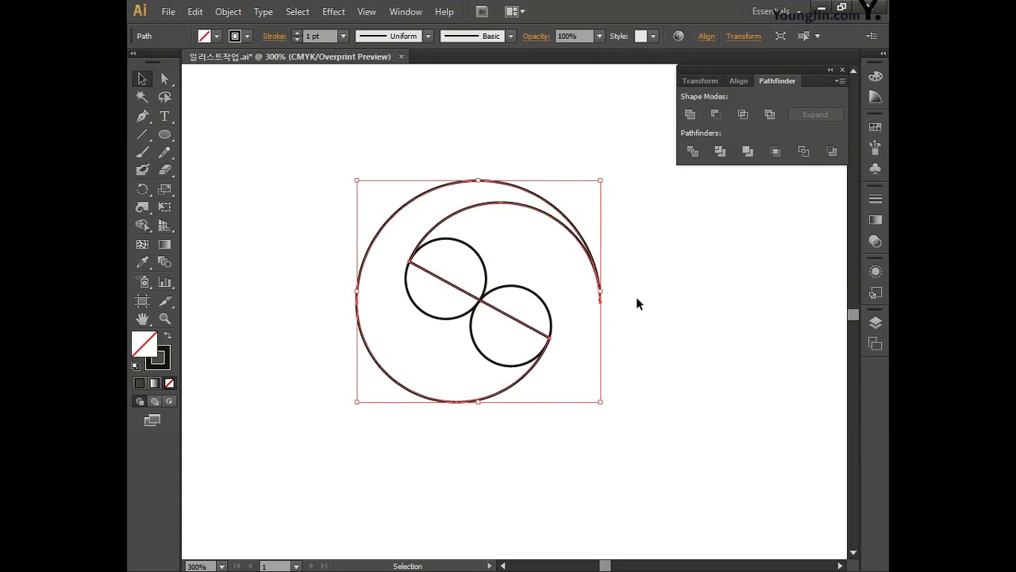
- Bring the upper-left small circle to the front and subtract it from the united swirl shape with Pathfinder
left_click(575, 332)
left_click(475, 250)
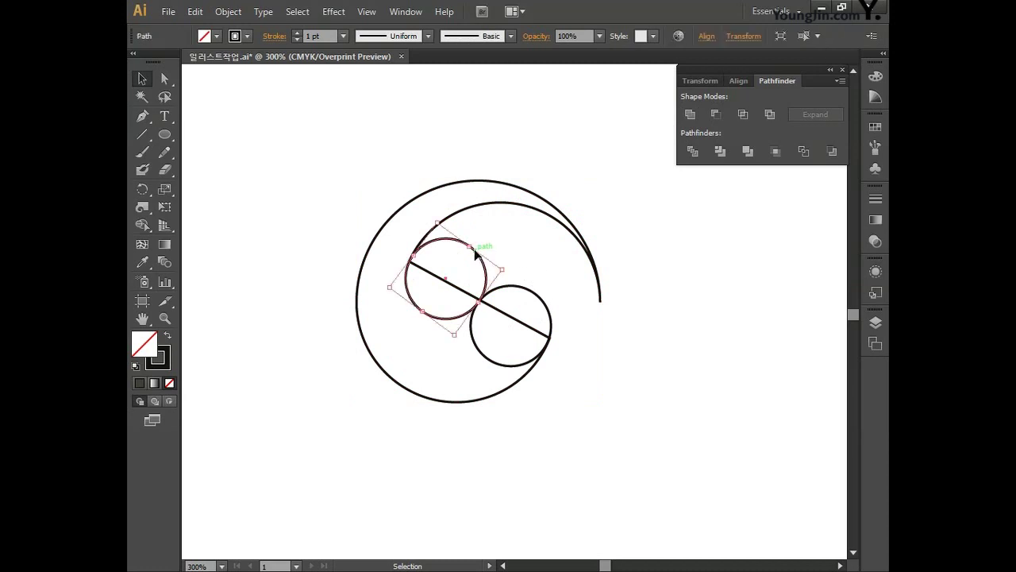
right_click(475, 251)
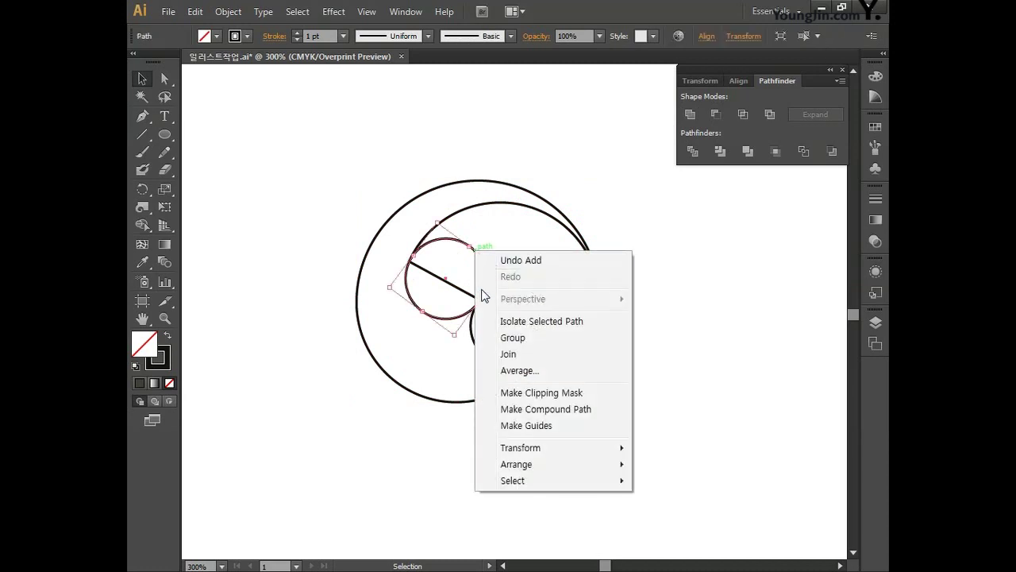
mouse_move(517, 469)
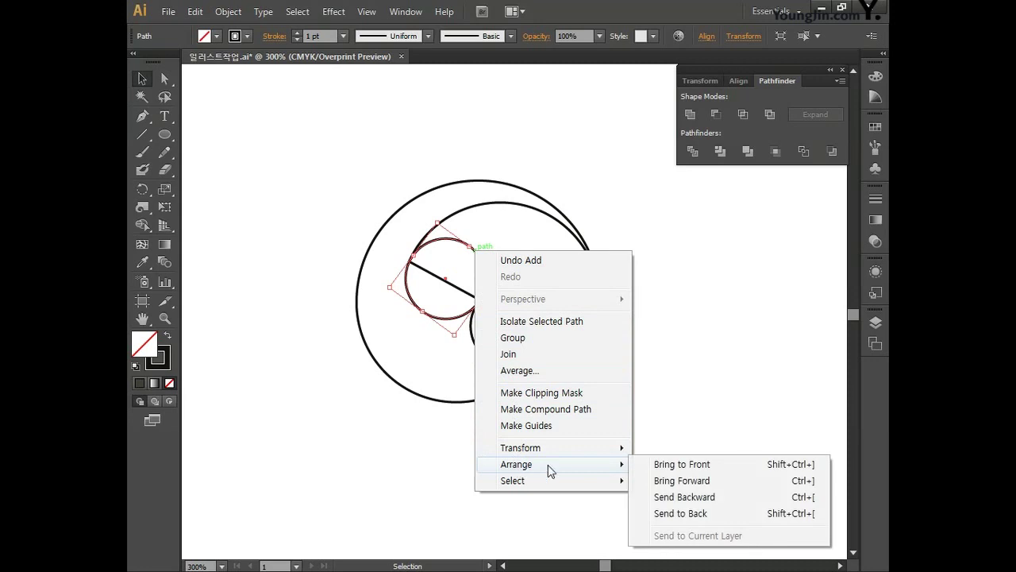
left_click(675, 469)
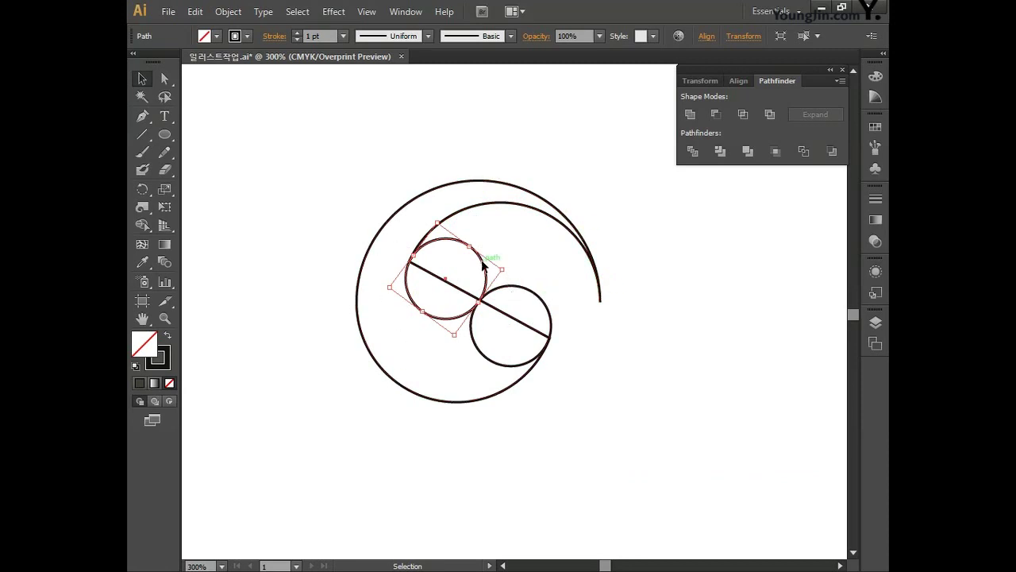
left_click(466, 213, "shift")
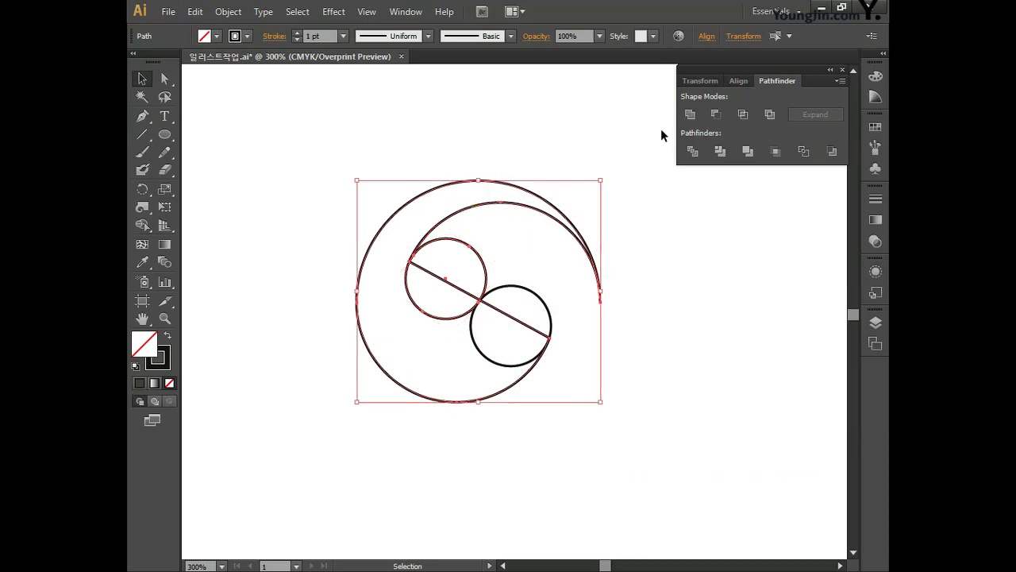
left_click(711, 114)
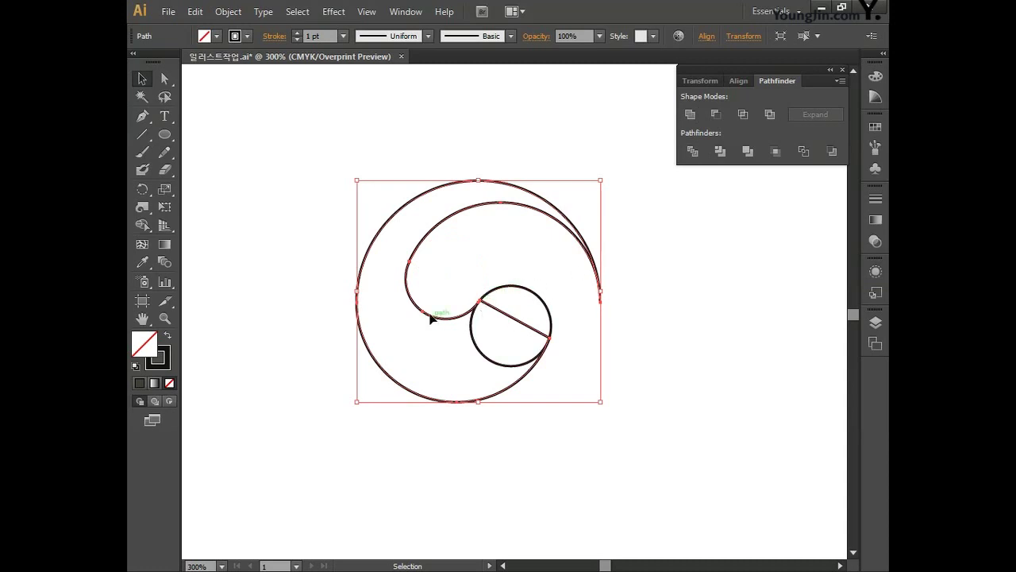
- Unite the swirl shape with the remaining small circle using Pathfinder, and deselect the result
left_click(476, 246)
left_click_drag(391, 129, 624, 430)
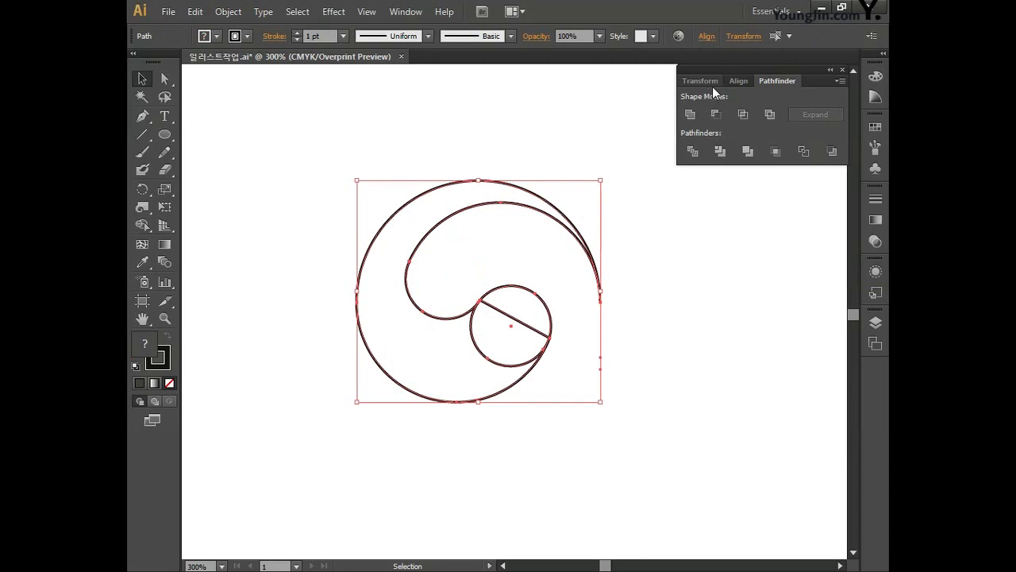
left_click(692, 115)
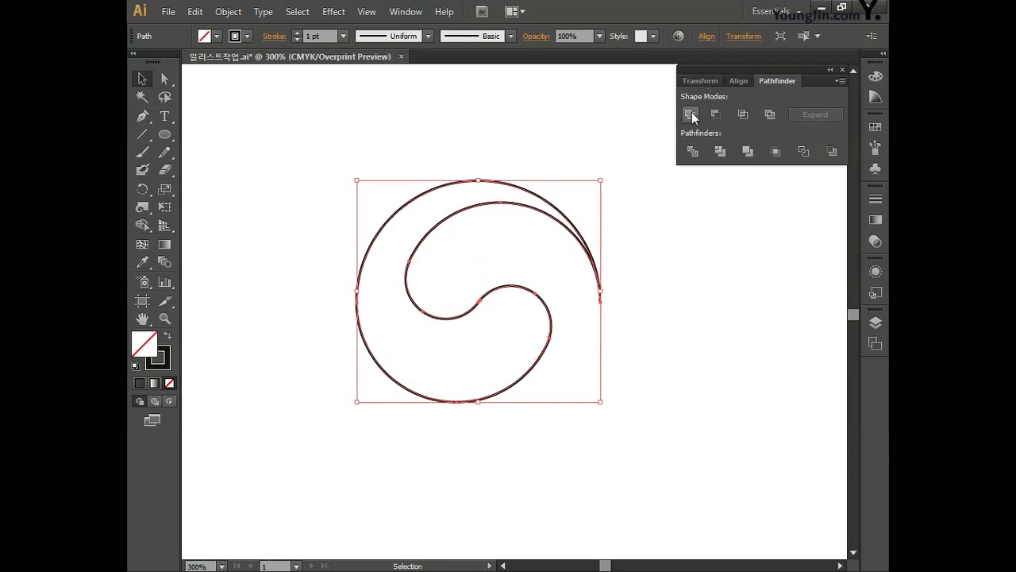
left_click(654, 316)
- Align the separate pair of concentric circles by their bottom edges, and subtract the inner circle with Pathfinder to form a crescent
left_click_drag(654, 315, 408, 325)
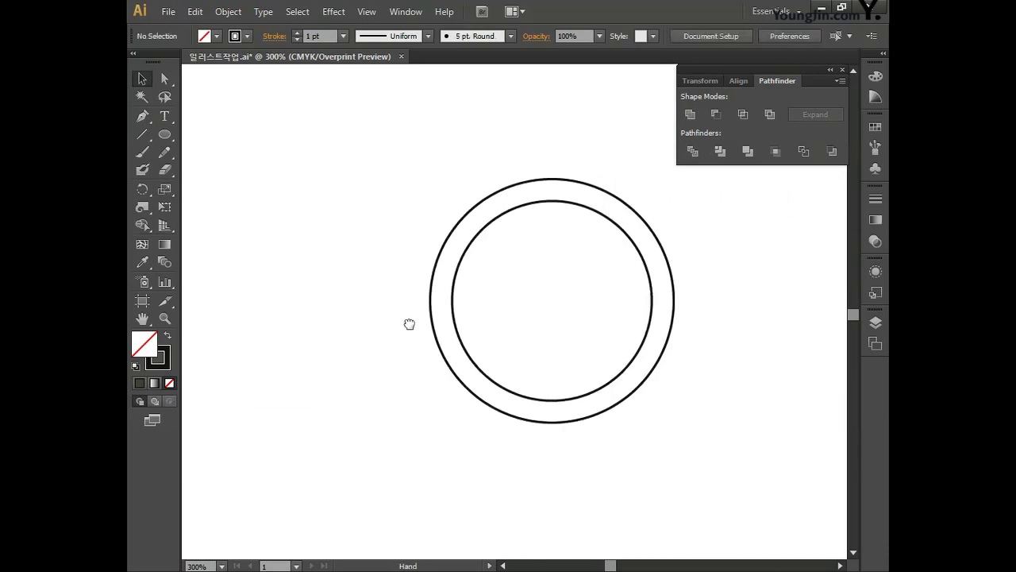
left_click_drag(484, 220, 569, 296)
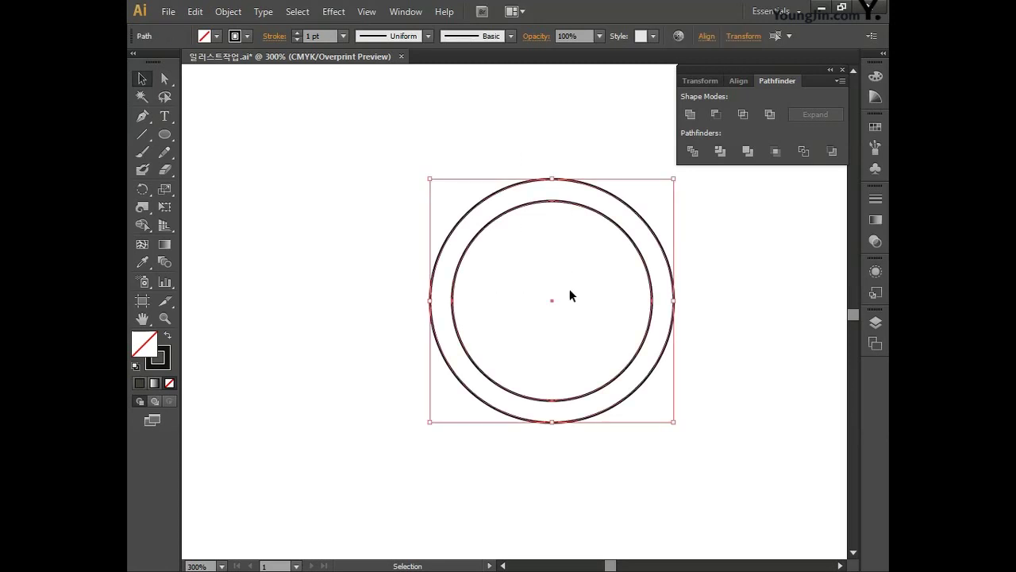
left_click(738, 81)
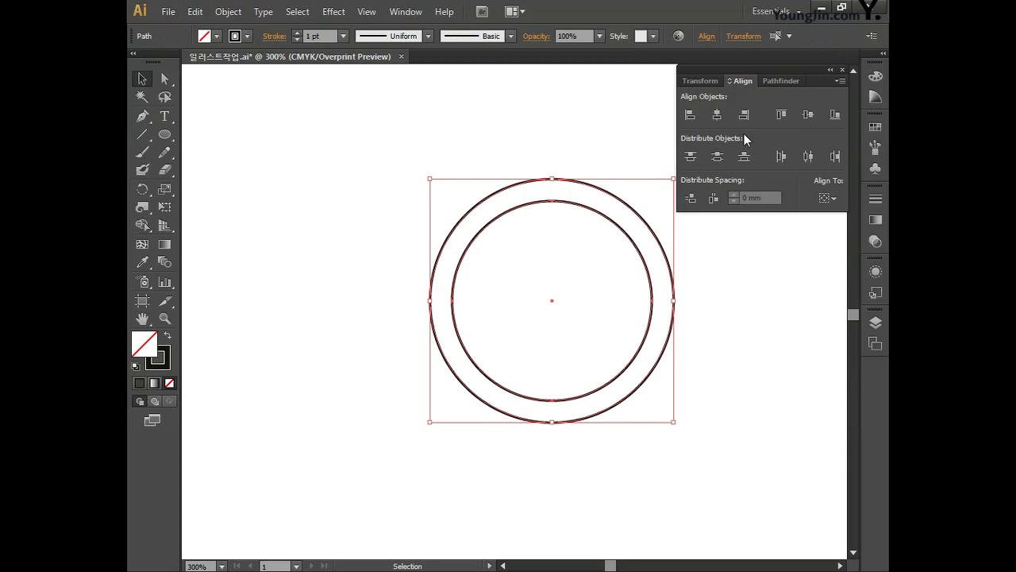
left_click(834, 115)
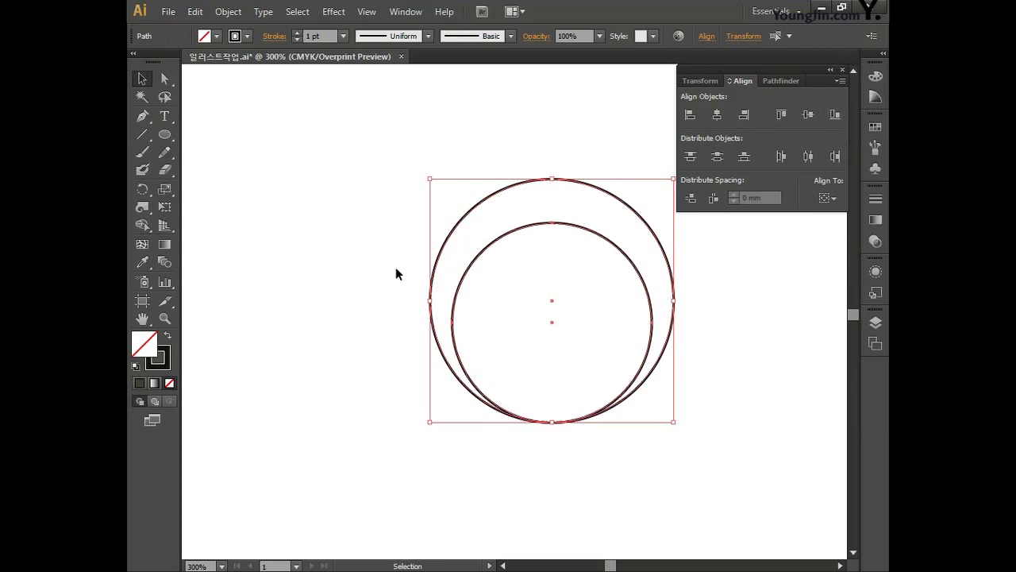
left_click(780, 81)
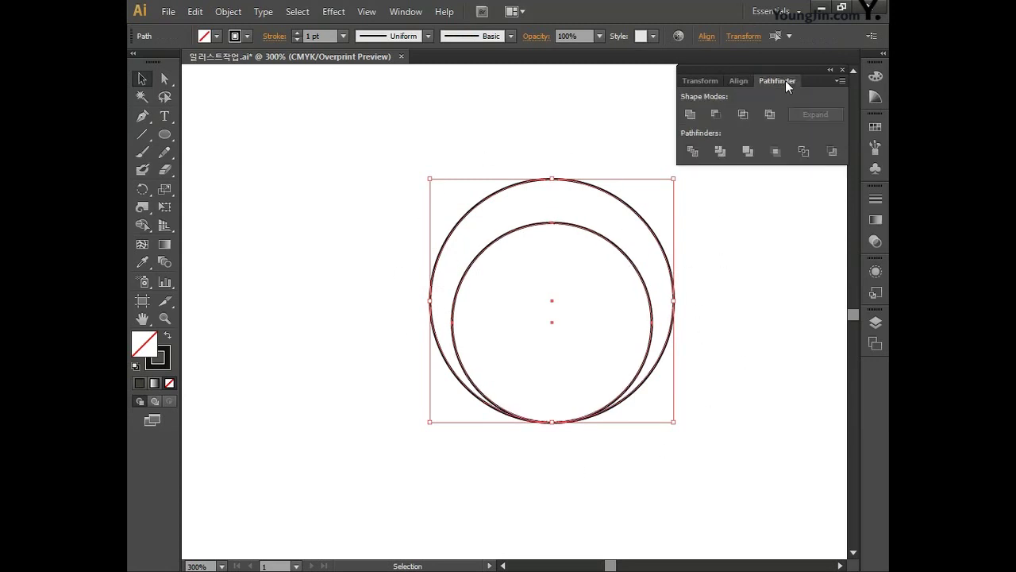
left_click(717, 115)
- Delete the lower-left curve segments of the new crescent and close its open wide end with a straight Pen segment
left_click(165, 81)
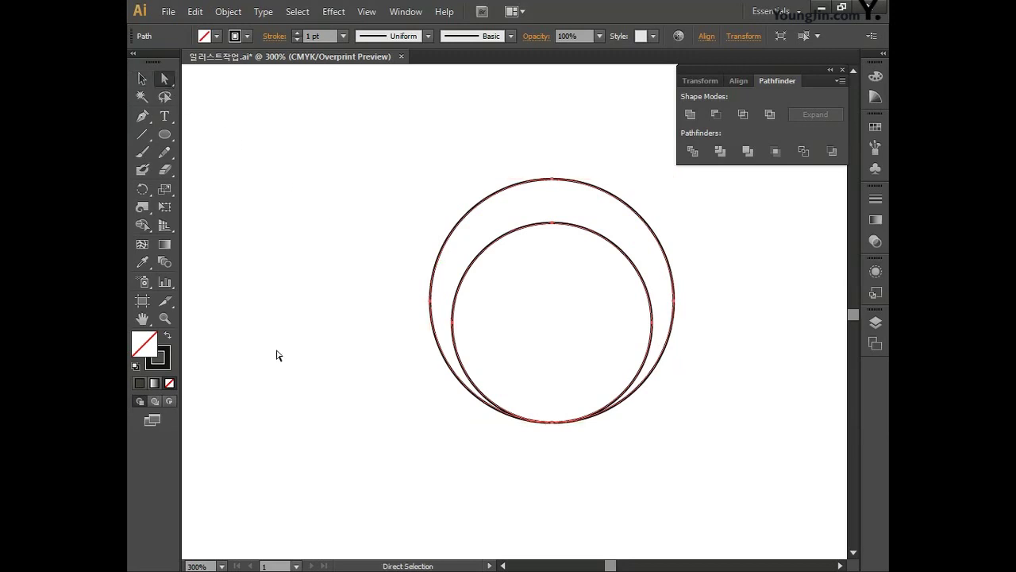
left_click_drag(398, 353, 520, 427)
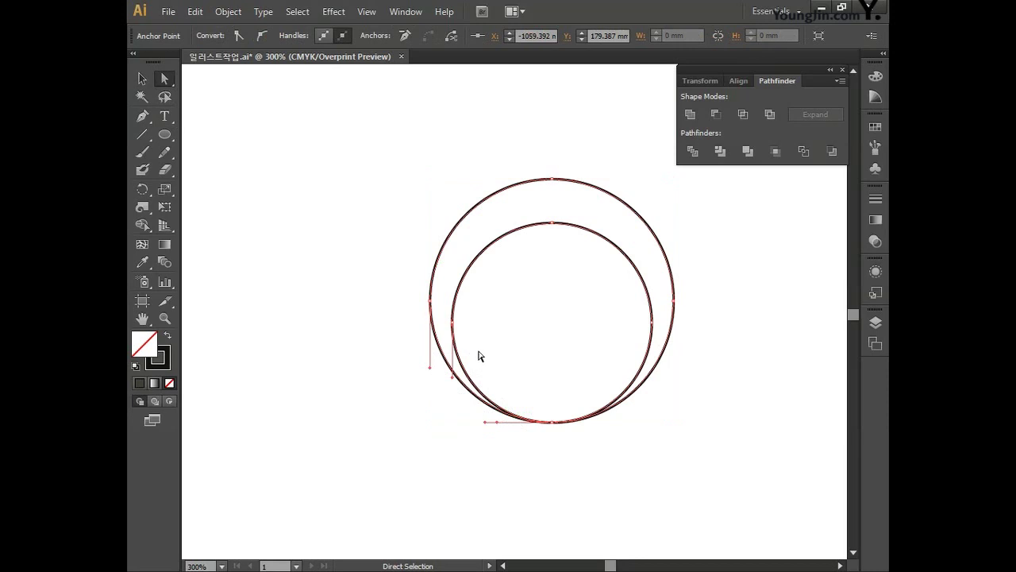
key("Delete")
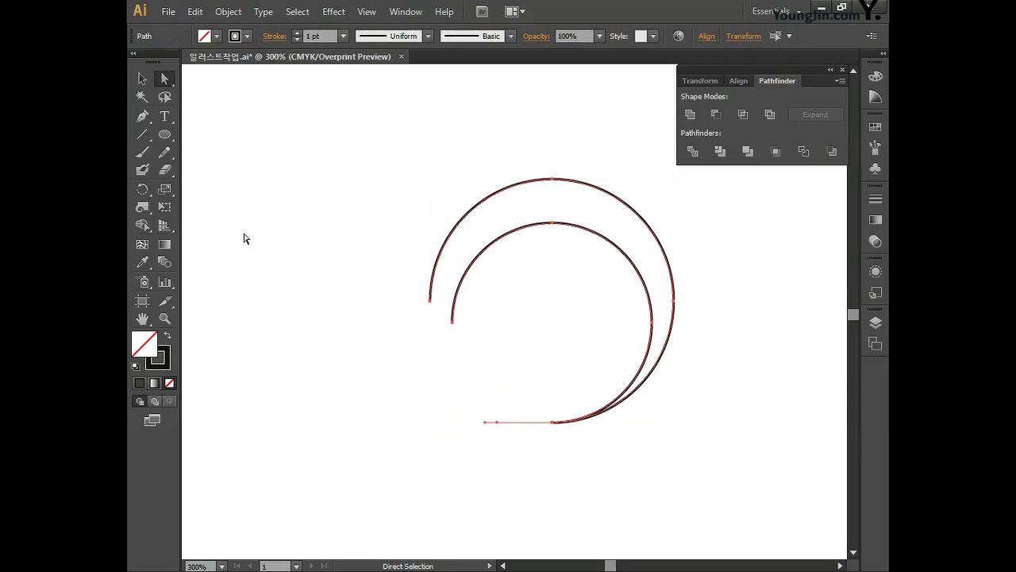
left_click(143, 116)
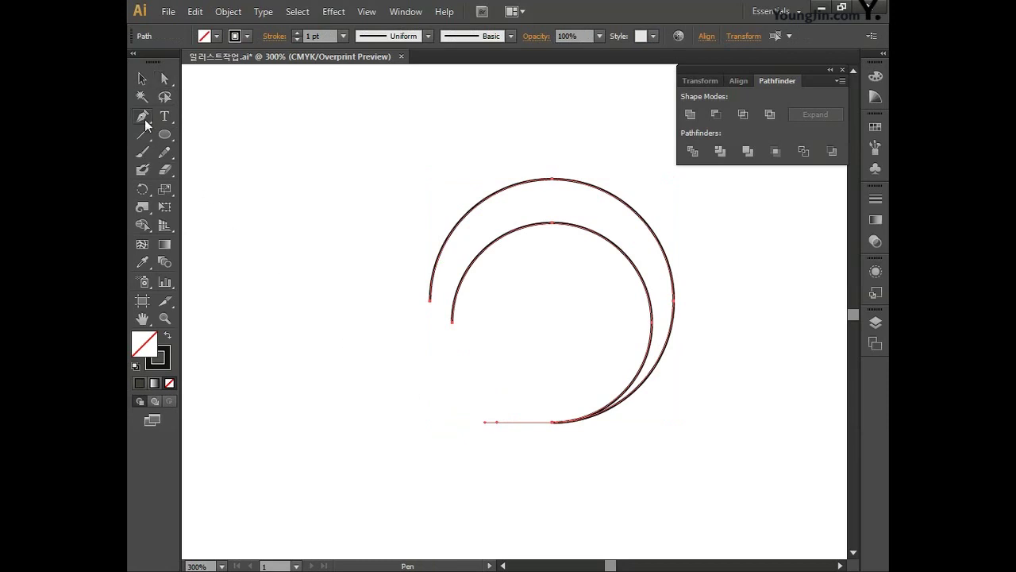
left_click(452, 321)
left_click(431, 302)
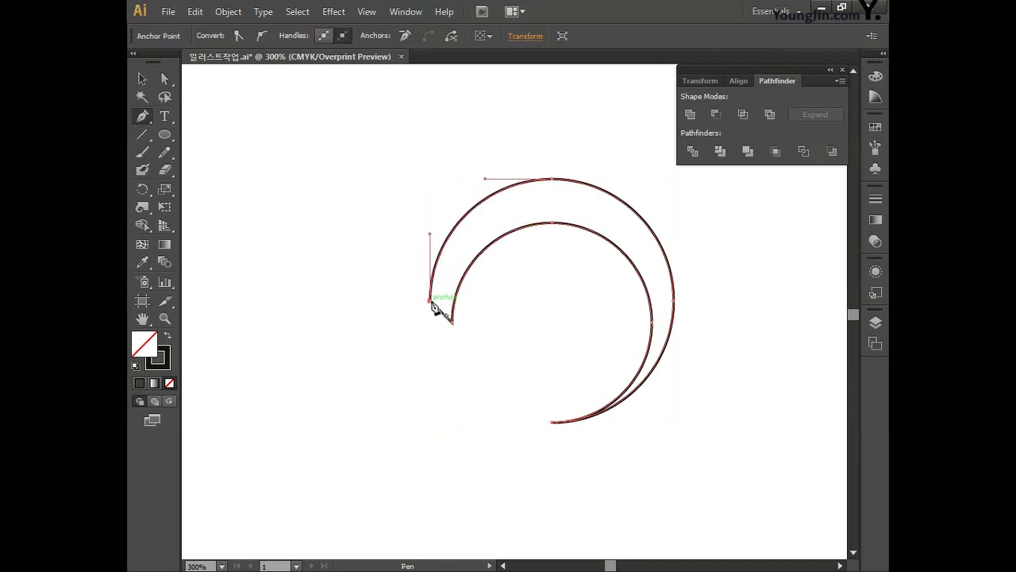
- Fill the open-ended crescent with red C 0, M 100, Y 80, K 0, and make its stroke the active color attribute
left_click(140, 84)
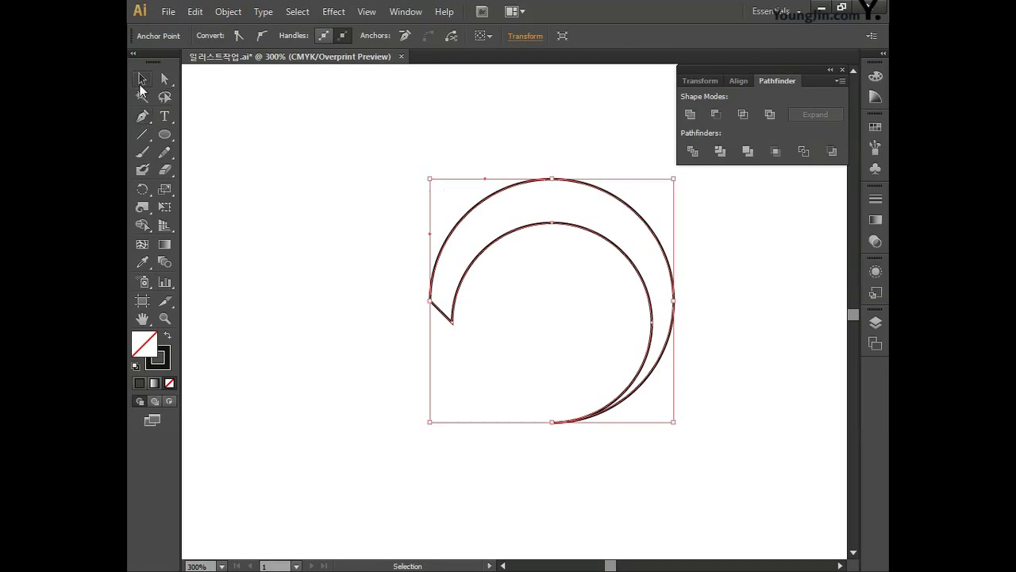
double_click(156, 354)
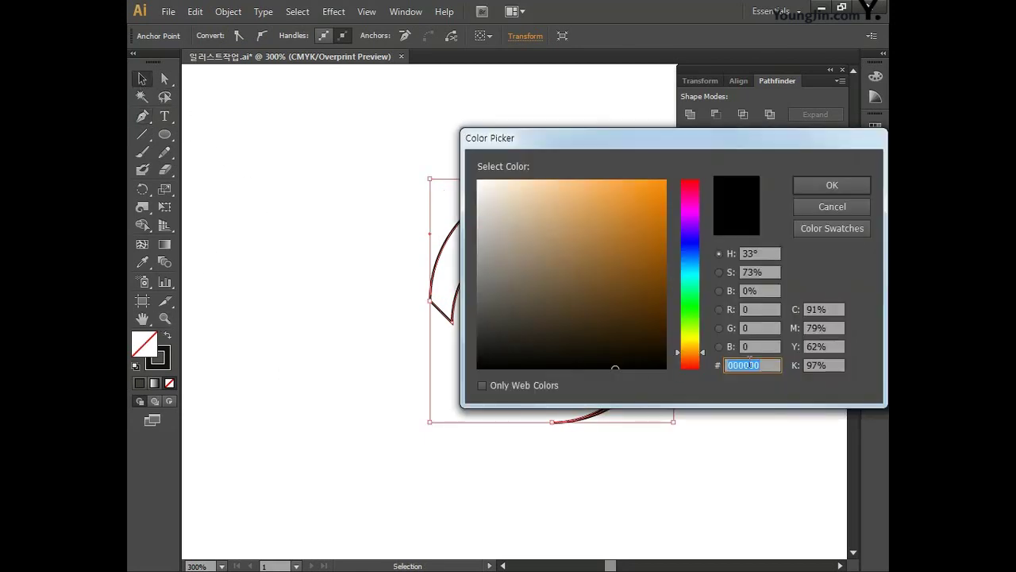
left_click(830, 309)
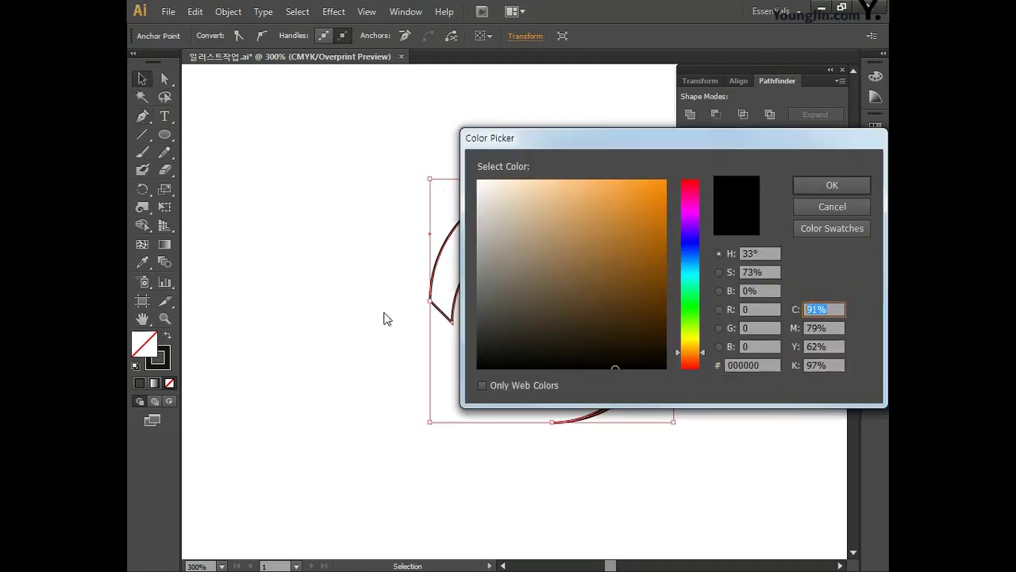
type("0")
key("Tab")
type("100")
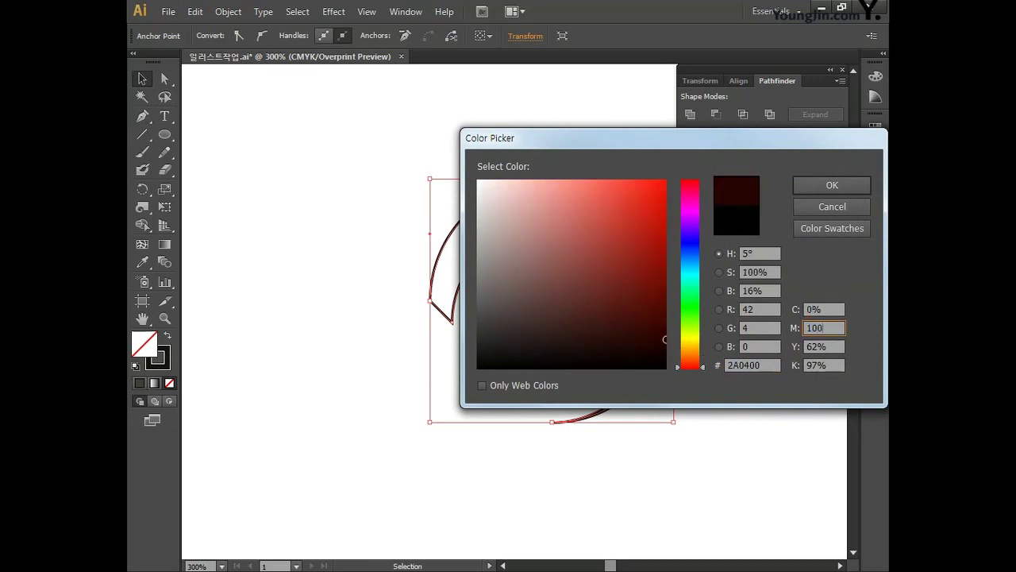
key("Tab")
type("80")
key("Tab")
type("0")
left_click(811, 187)
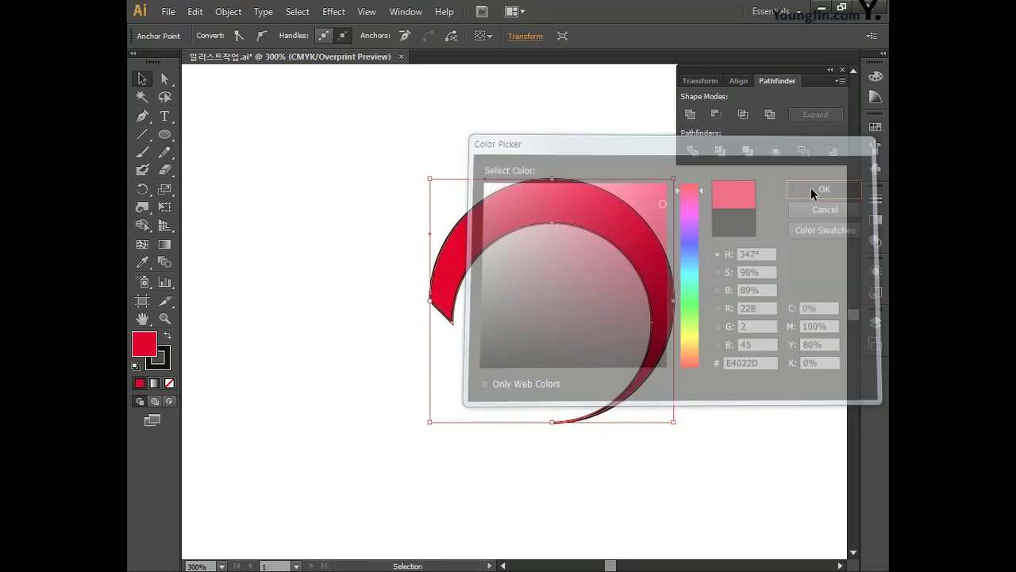
left_click(167, 364)
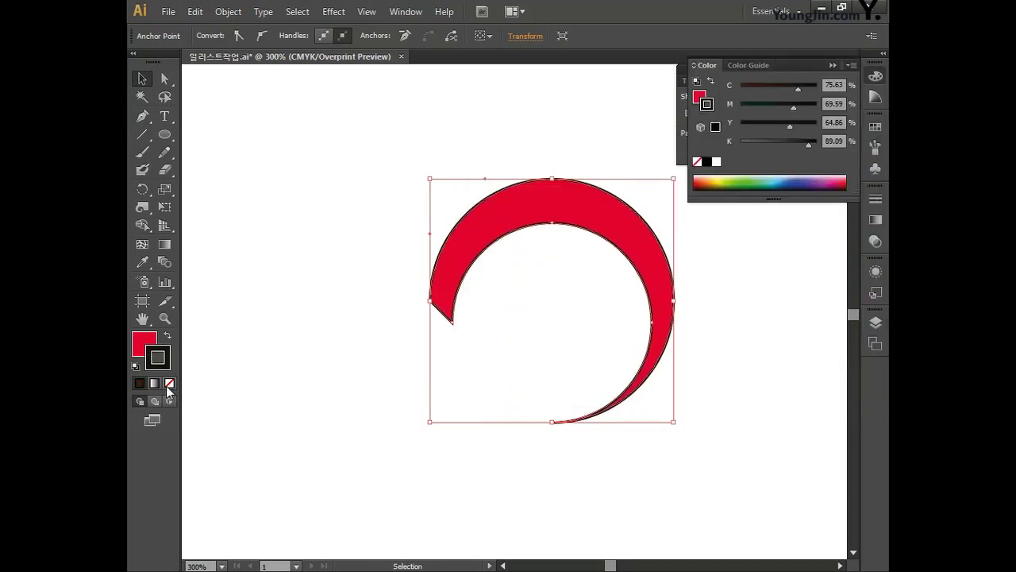
- Remove the stroke from the red crescent and deselect it
left_click(169, 382)
left_click(356, 384)
left_click_drag(337, 379, 357, 383)
- Move the red crescent onto the outlined swirl so their outer upper curves coincide, and deselect it
left_click_drag(397, 225, 526, 332)
left_click_drag(641, 223, 370, 226)
left_click(449, 195)
left_click_drag(463, 196, 476, 400)
left_click_drag(586, 268, 236, 263)
left_click_drag(317, 239, 399, 262)
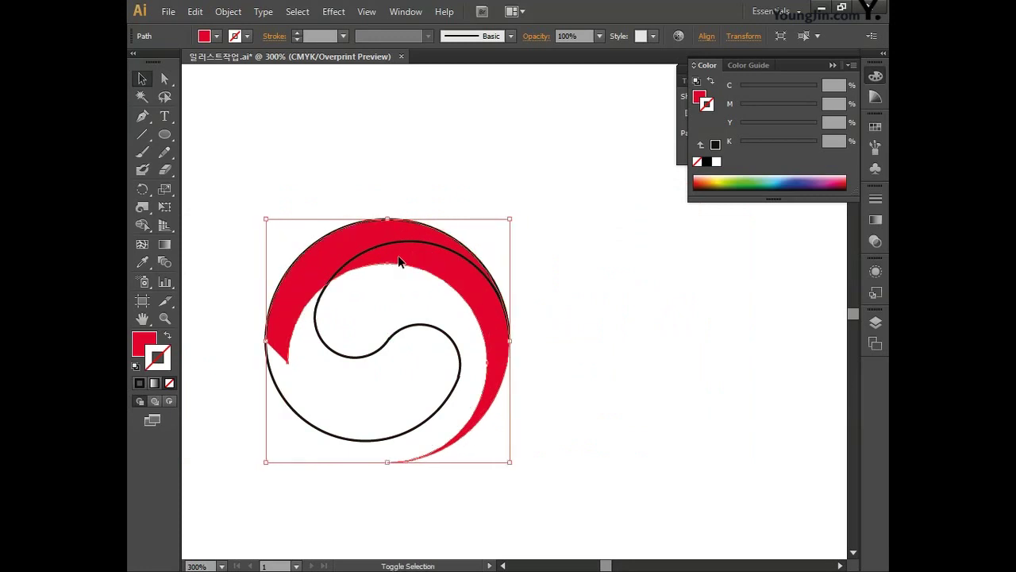
left_click(588, 290)
left_click_drag(610, 300, 701, 278)
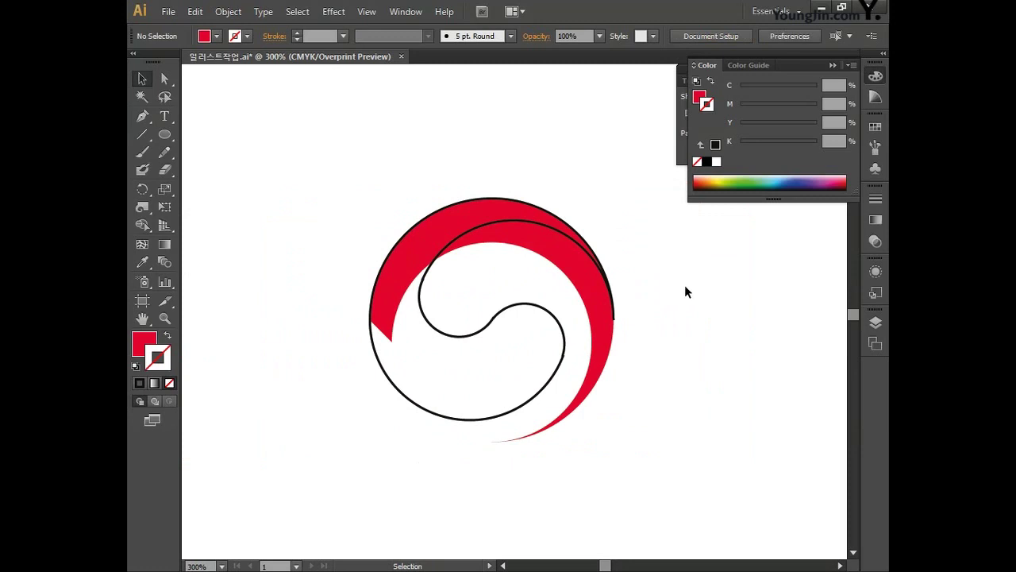
- Fill the outlined swirl shape with dark blue C 100, M 70, Y 20, K 40
left_click_drag(467, 291, 514, 381)
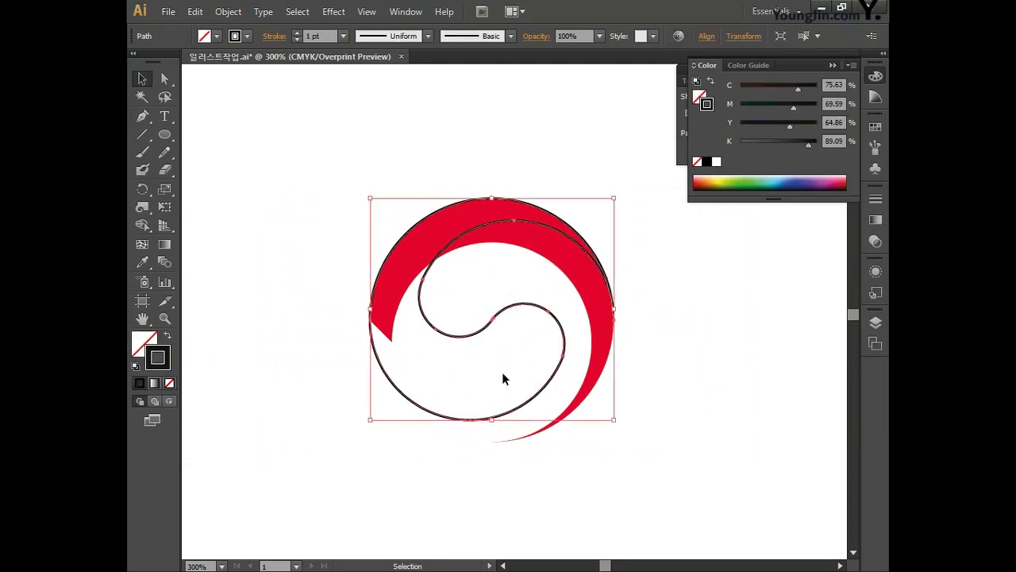
double_click(143, 347)
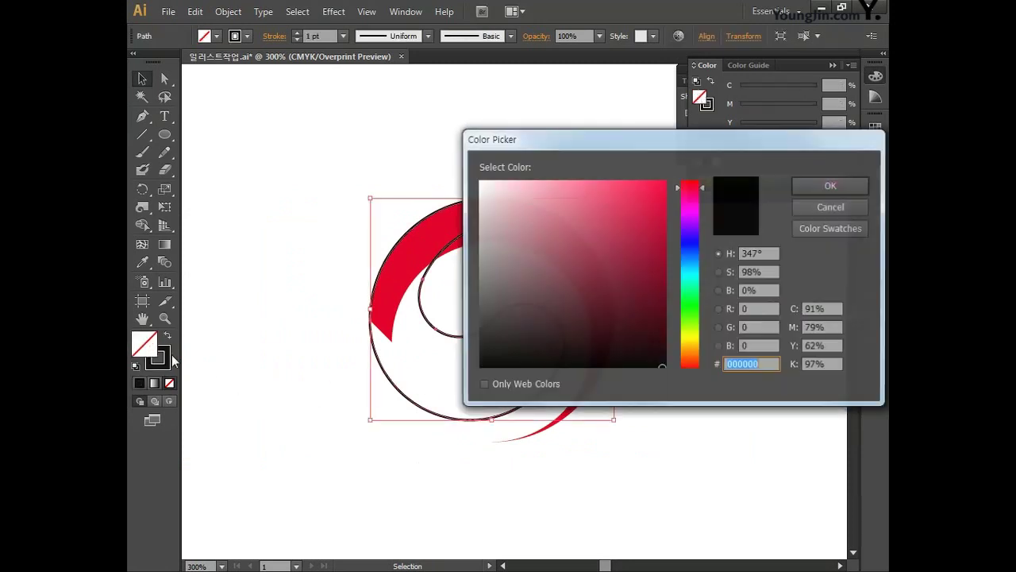
key("Tab")
type("100")
key("Tab")
type("70")
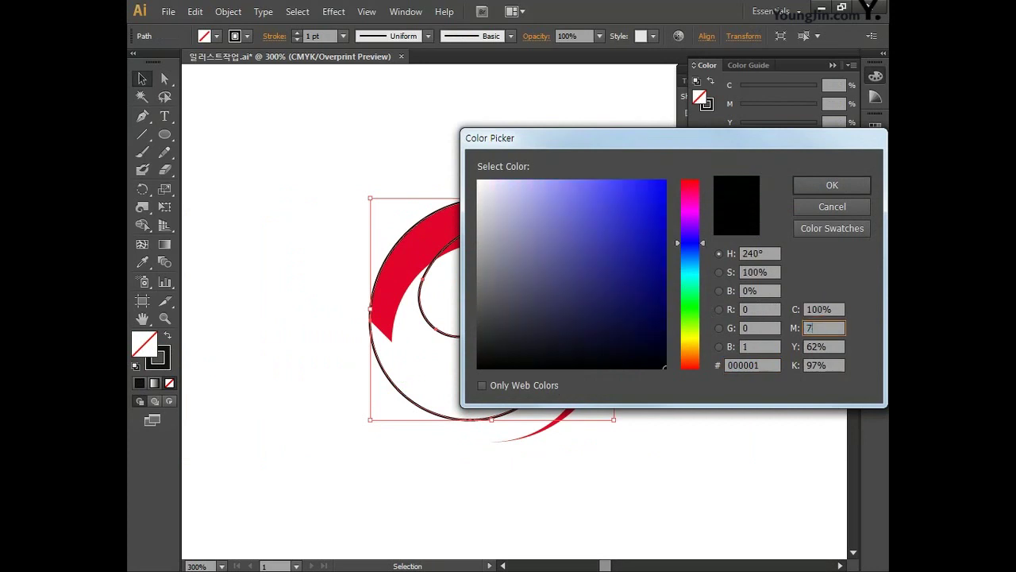
key("Tab")
type("20")
key("Tab")
type("40")
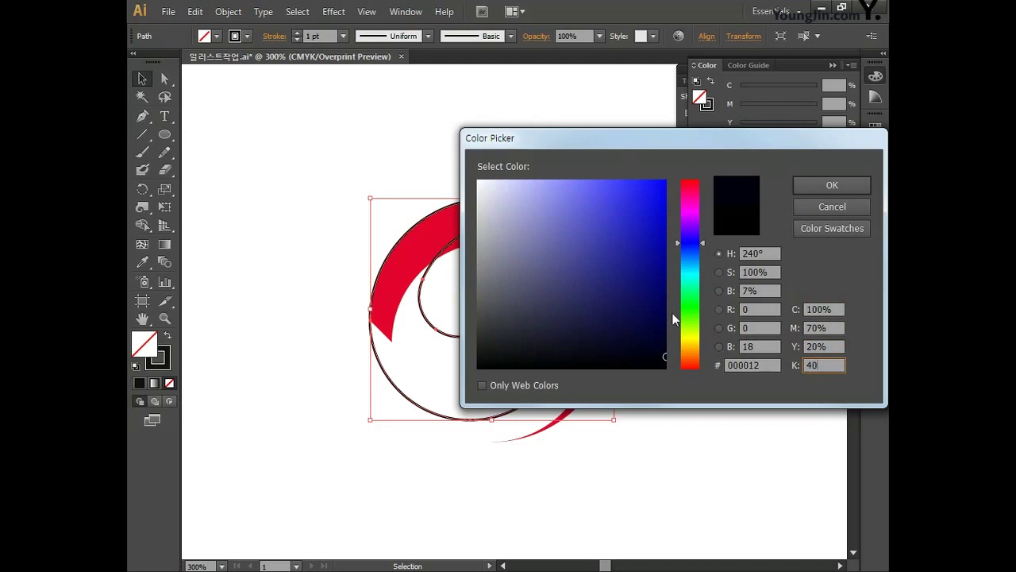
left_click(814, 185)
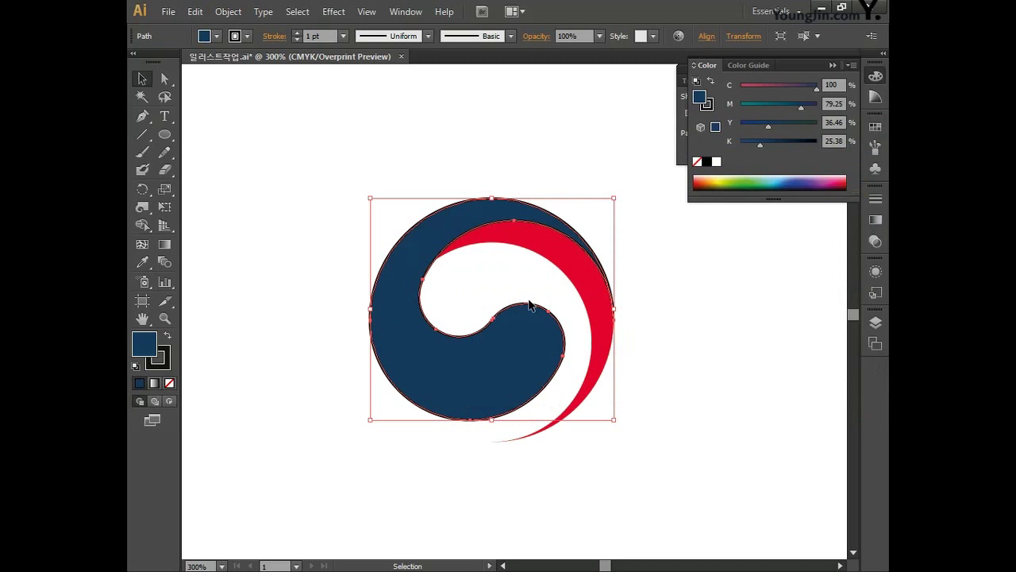
- Remove the stroke from the blue swirl, deselect it, and close the Color and Pathfinder panels
left_click(166, 368)
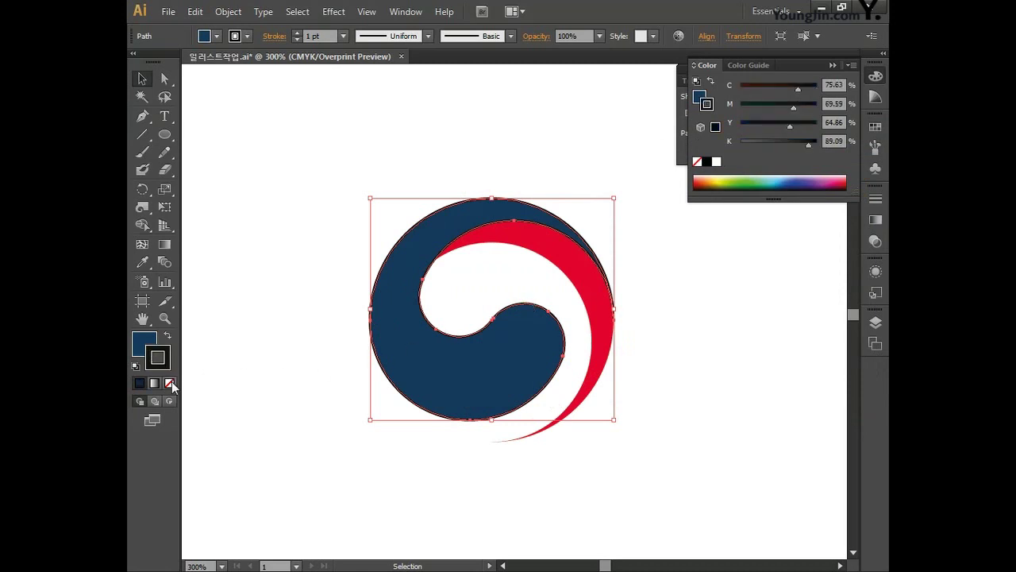
left_click(170, 383)
left_click(317, 373)
left_click_drag(317, 375, 300, 361)
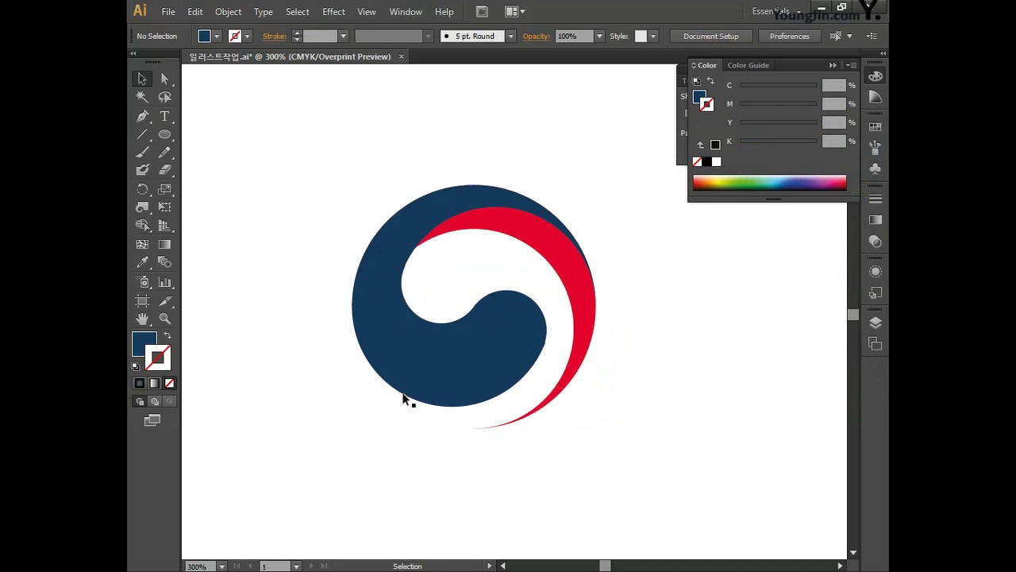
left_click(878, 76)
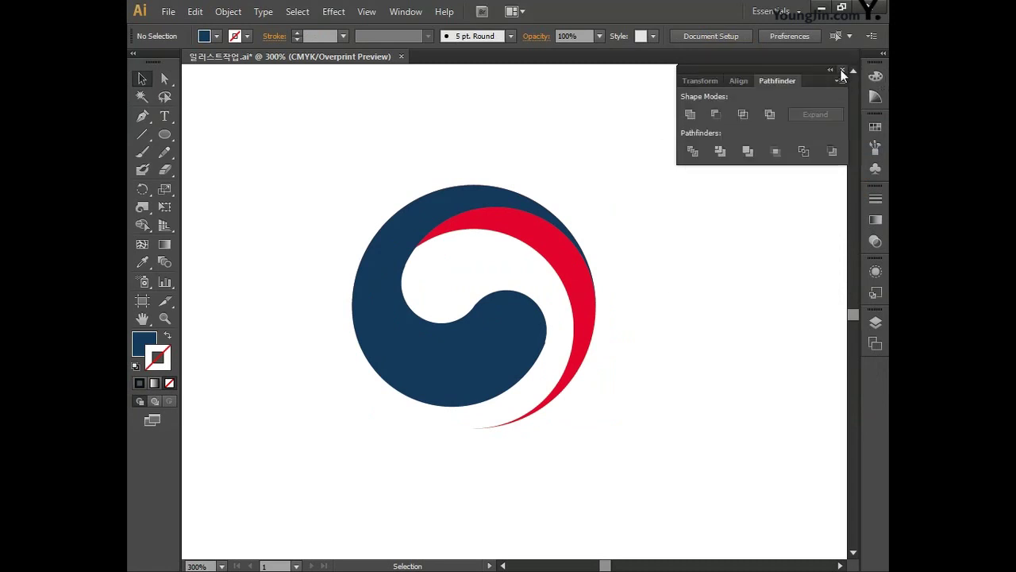
left_click(845, 73)
- Draw a tall, very narrow rectangle in the empty area to the left of the swirl emblem
key("space")
left_click_drag(317, 291, 638, 293)
left_click_drag(429, 292, 657, 290)
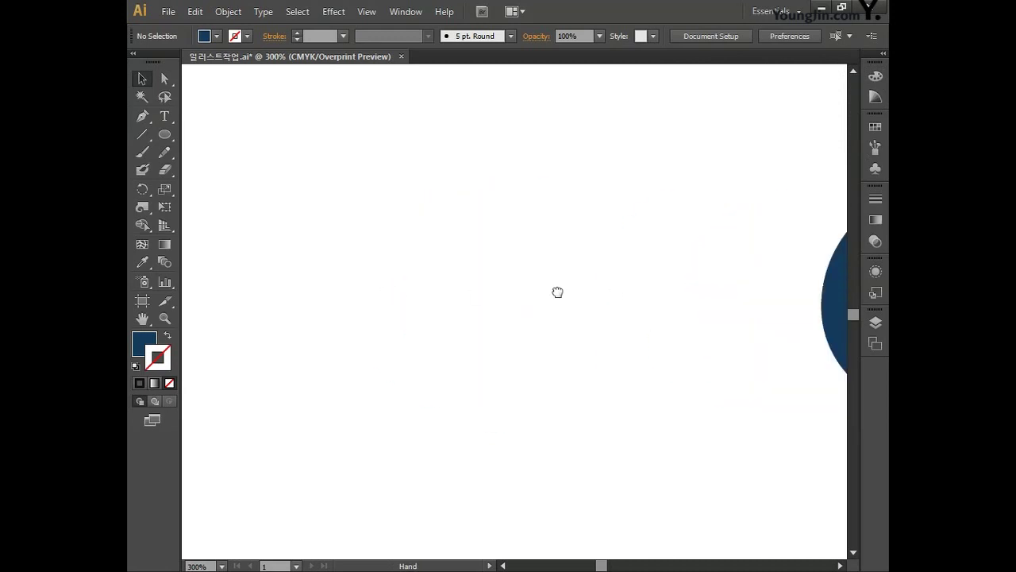
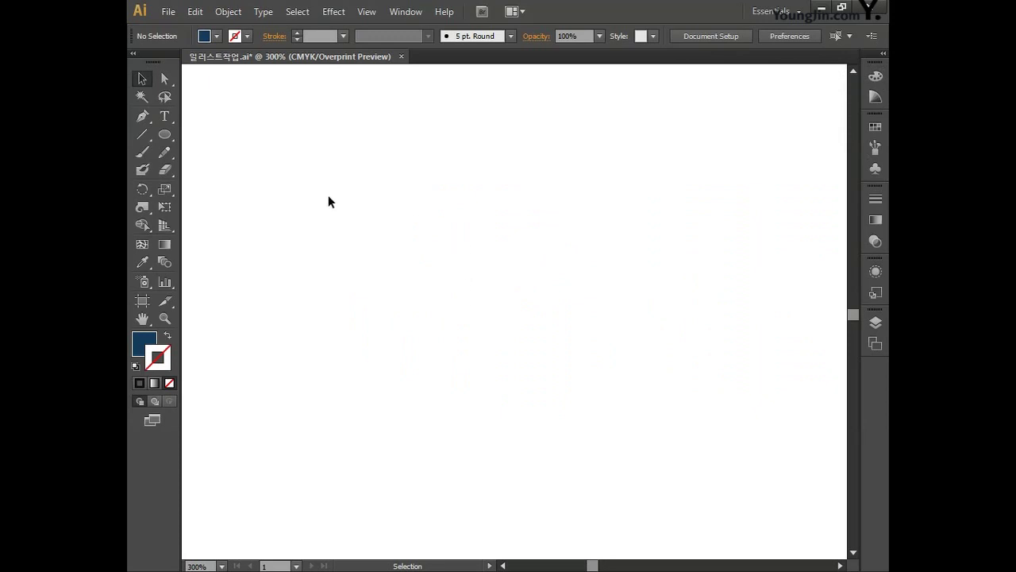
left_click(166, 137)
left_click(217, 135)
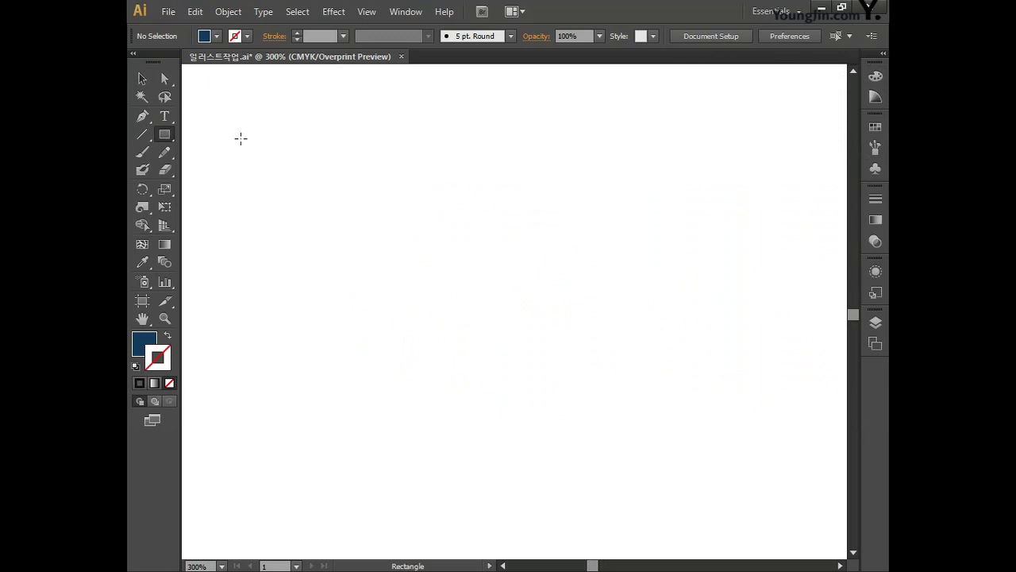
left_click_drag(445, 99, 448, 532)
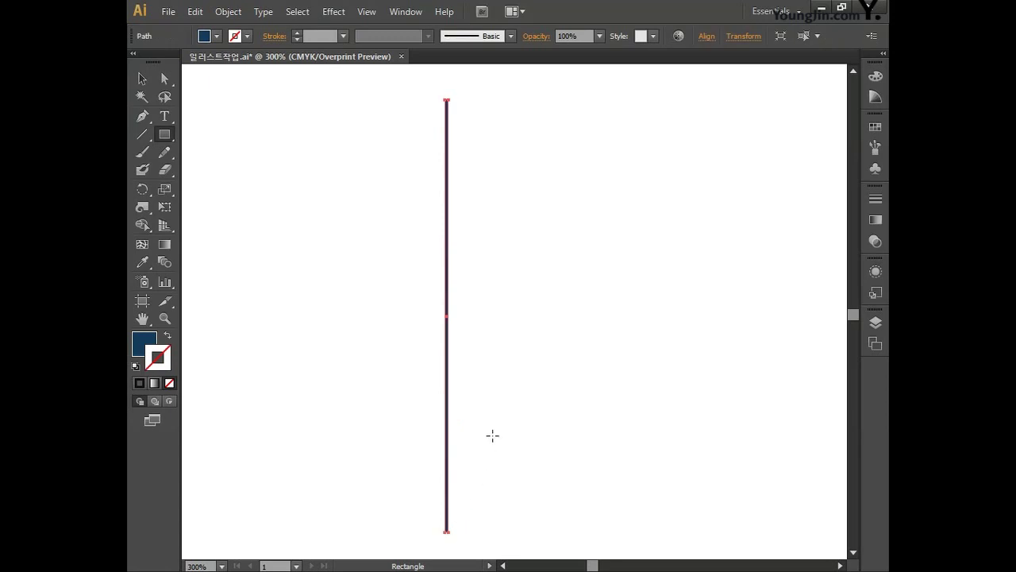
- Duplicate the narrow rectangle twice to the right to form three adjoining vertical strips, and widen the leftmost strip slightly outward
key("ctrl+equal")
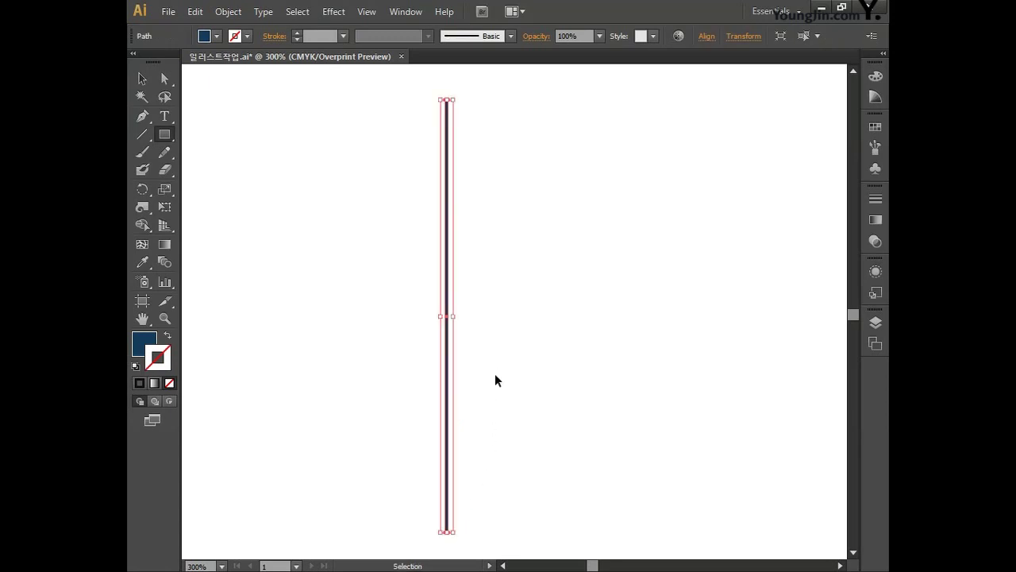
key("ctrl+equal")
key("ctrl+equal")
scroll(494, 380, "right", 1)
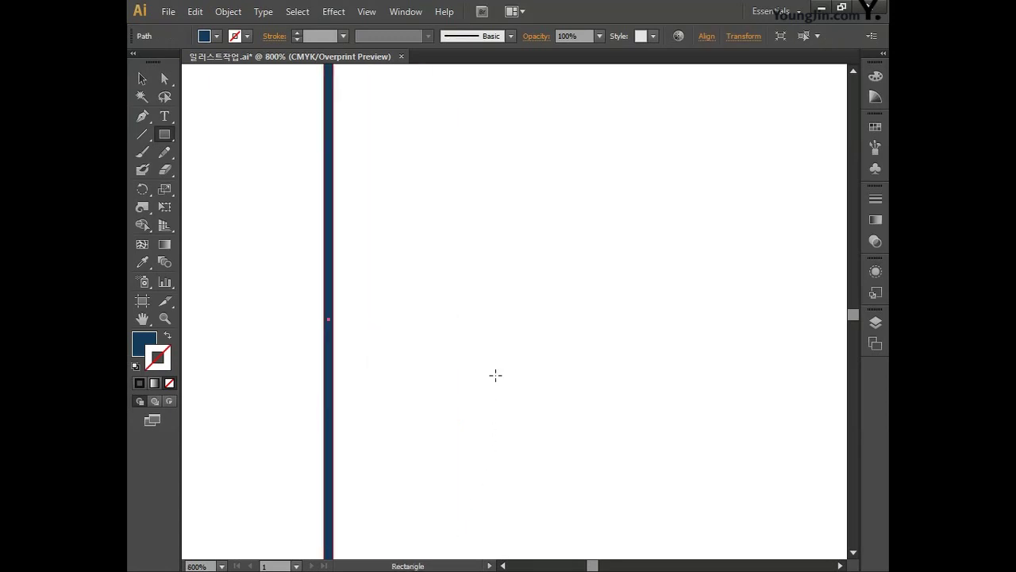
scroll(477, 350, "left", 3)
scroll(508, 354, "right", 2)
key("ctrl+equal")
key("ctrl+equal")
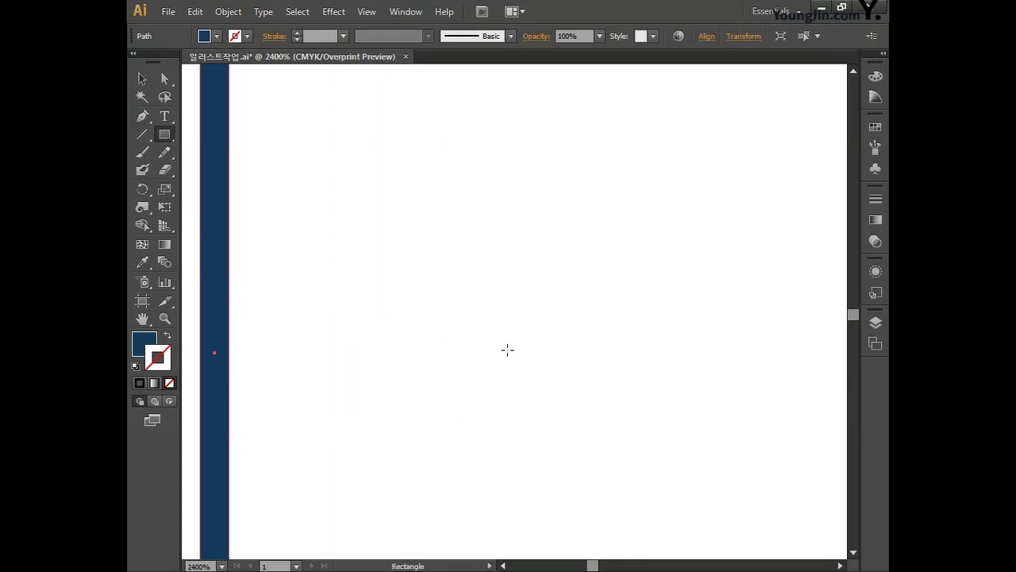
left_click_drag(378, 281, 542, 299)
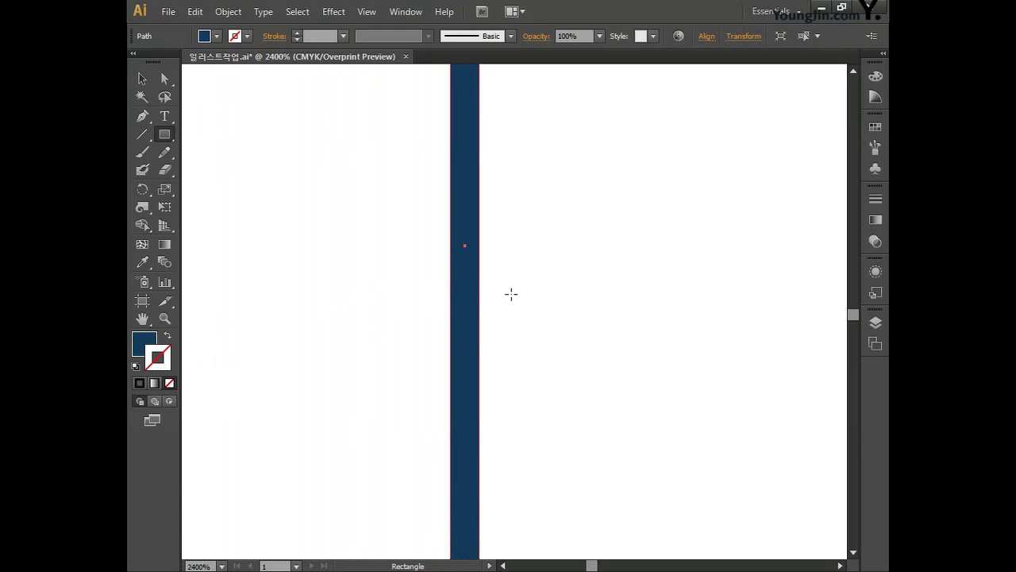
left_click(142, 78)
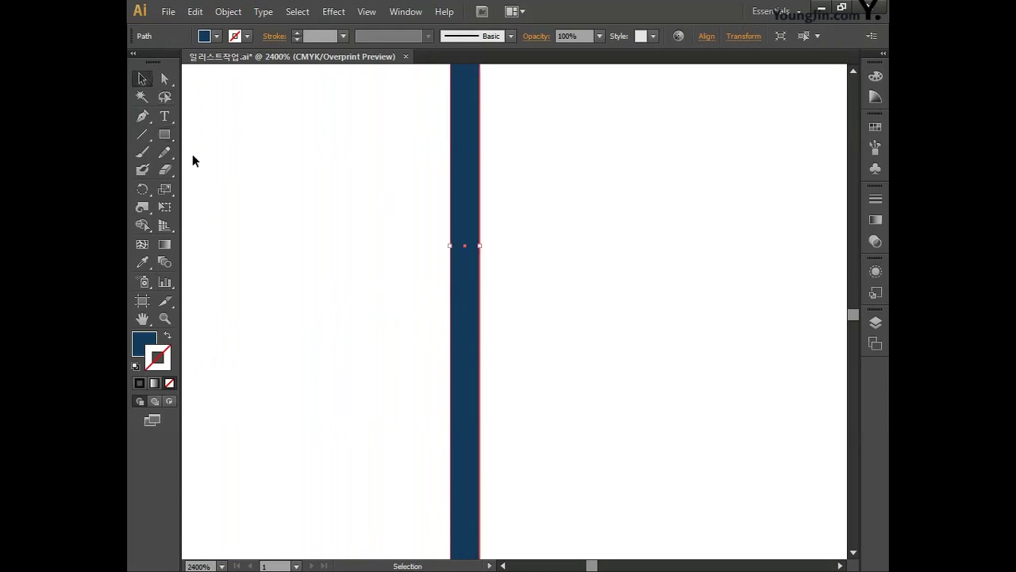
left_click_drag(463, 261, 521, 291)
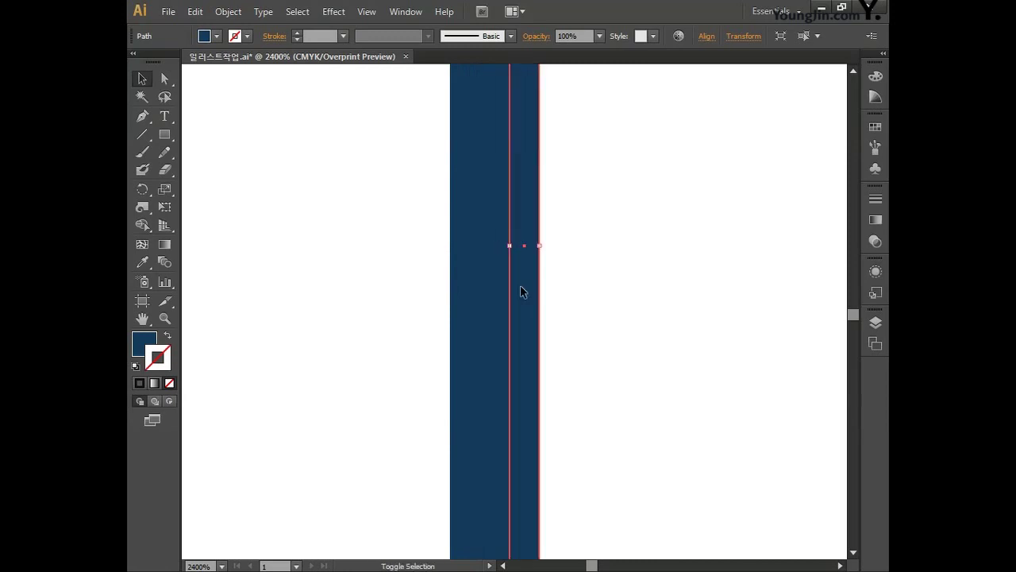
left_click(465, 322)
left_click_drag(451, 246, 443, 262)
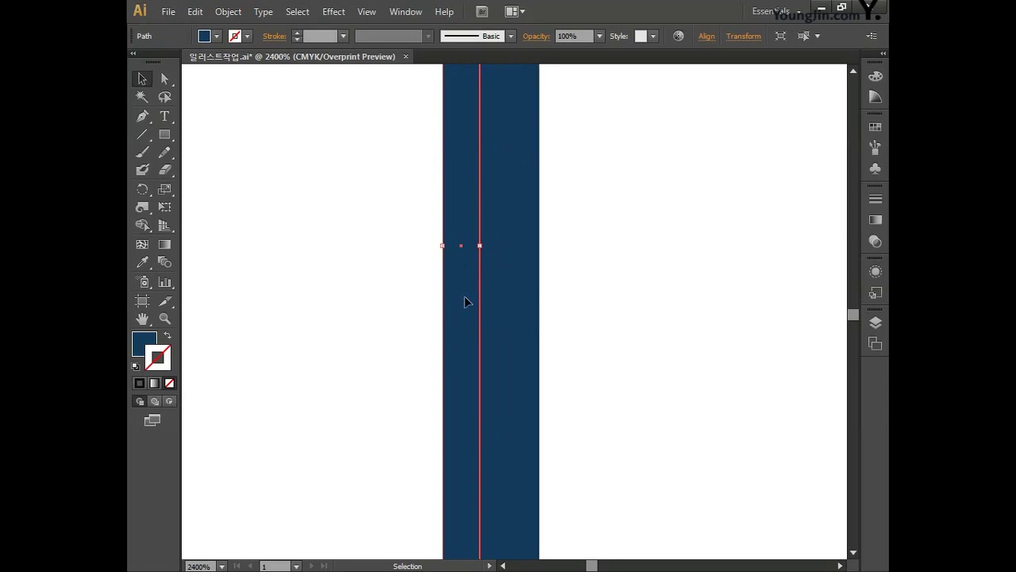
- Fill the leftmost strip with brown C 50, M 70, Y 70, K 30
double_click(143, 344)
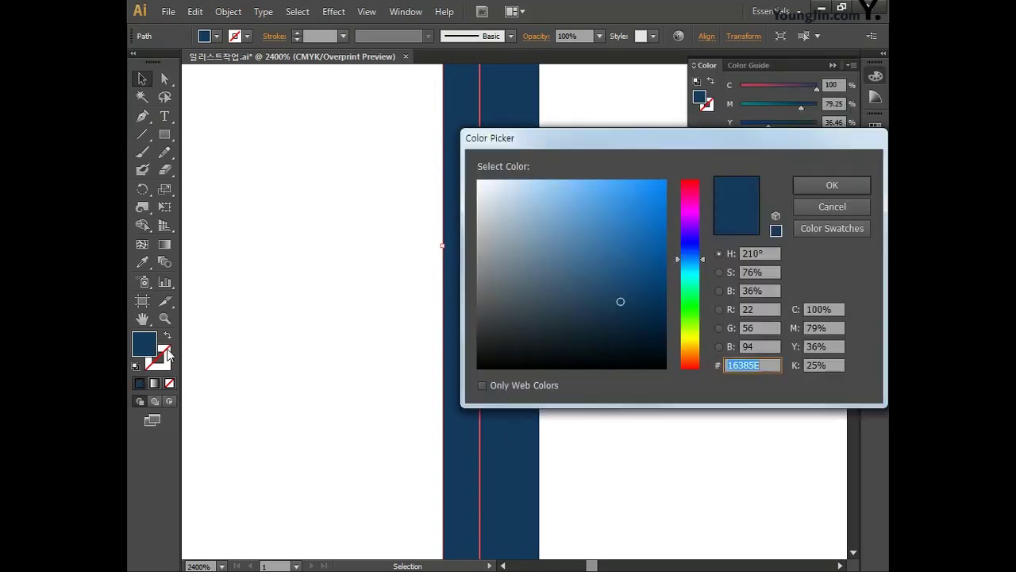
left_click(833, 312)
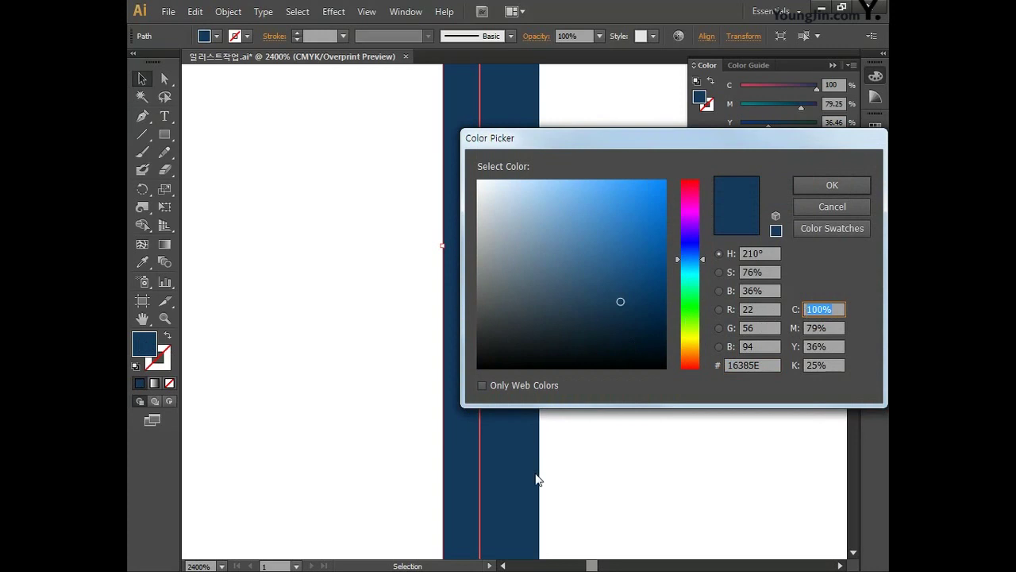
type("50")
key("Tab")
type("7")
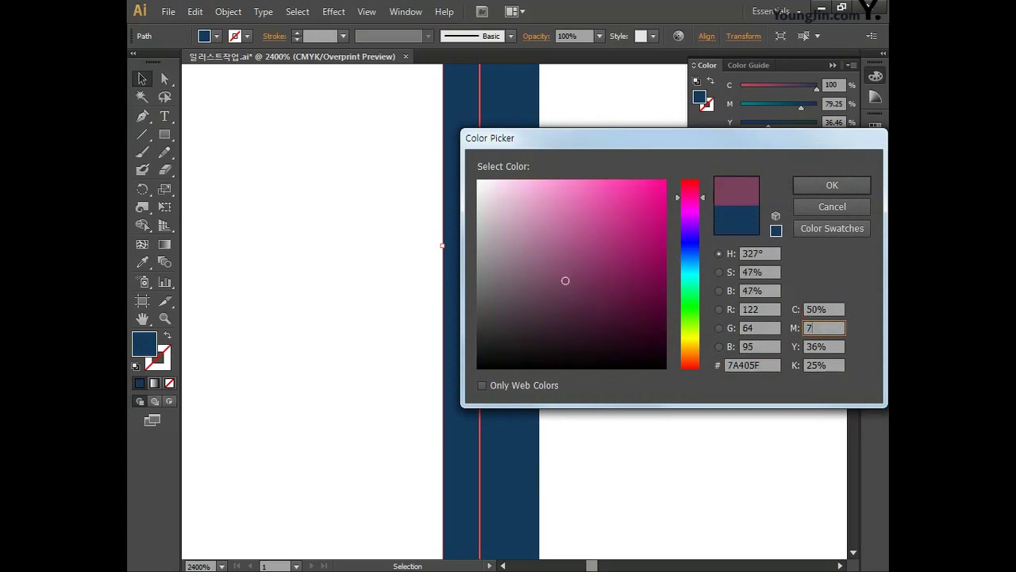
key("Tab")
type("70")
key("Tab")
type("3")
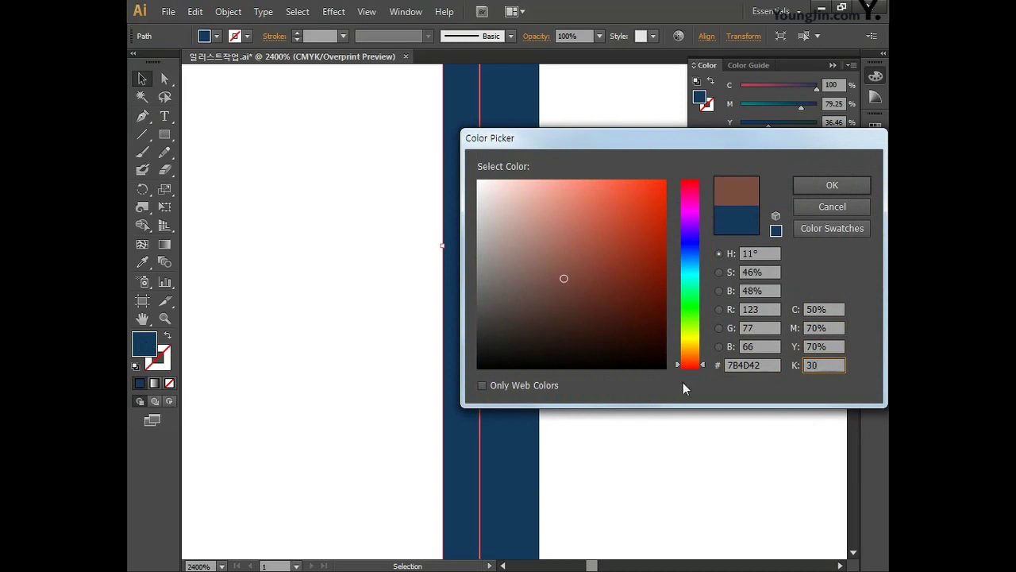
left_click(826, 187)
- Fill the middle strip with dark brown C 60, M 80, Y 80, K 40
left_click(493, 289)
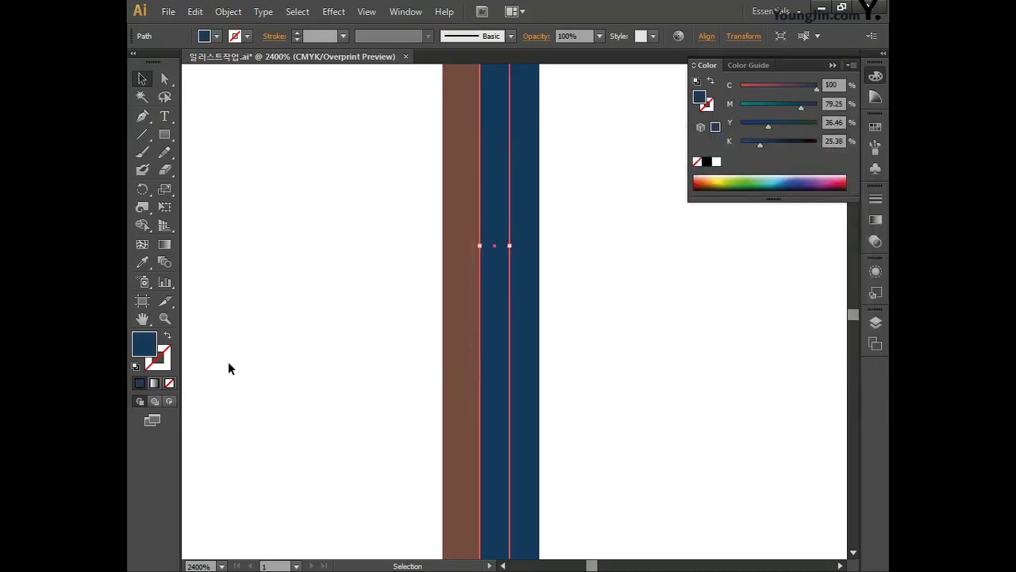
double_click(142, 346)
left_click(837, 309)
type("60")
key("Tab")
type("80")
key("Tab")
type("80")
key("Tab")
type("4")
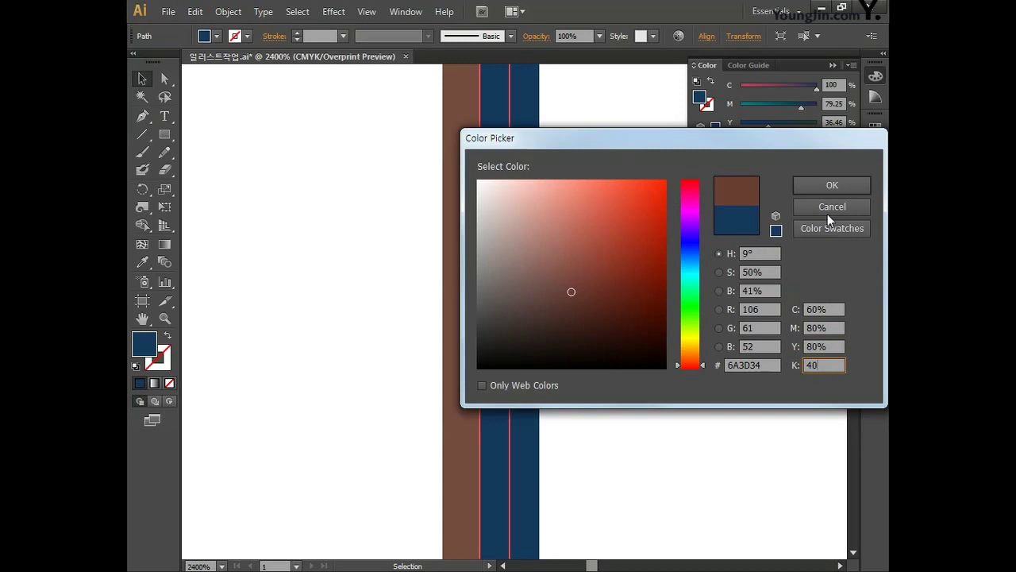
left_click(862, 186)
- Fill the rightmost strip with light brown C 50, M 60, Y 60, K 0
left_click(516, 319)
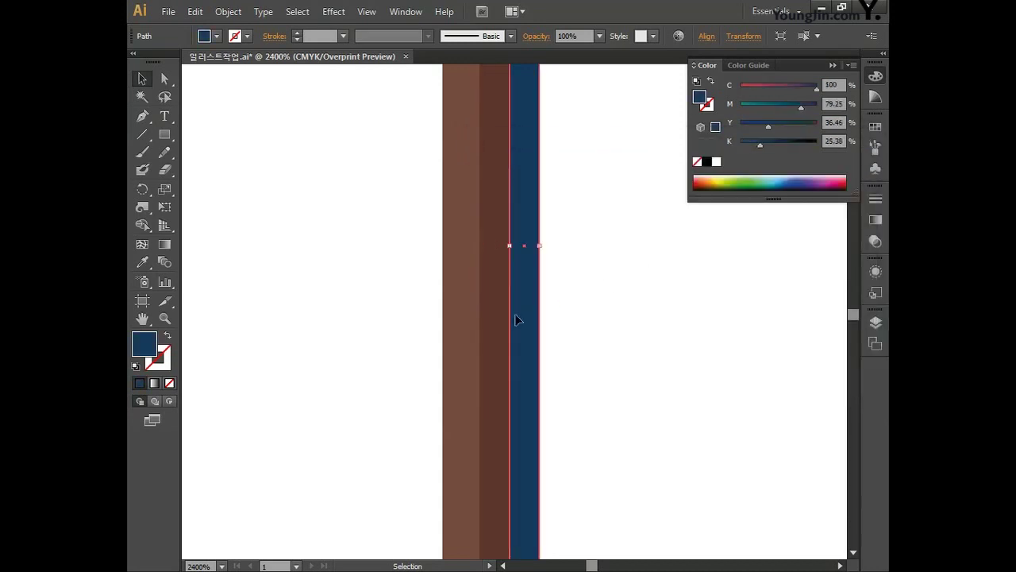
double_click(143, 347)
left_click(829, 312)
type("50")
key("Tab")
type("60")
key("Tab")
type("6")
key("Tab")
type("0")
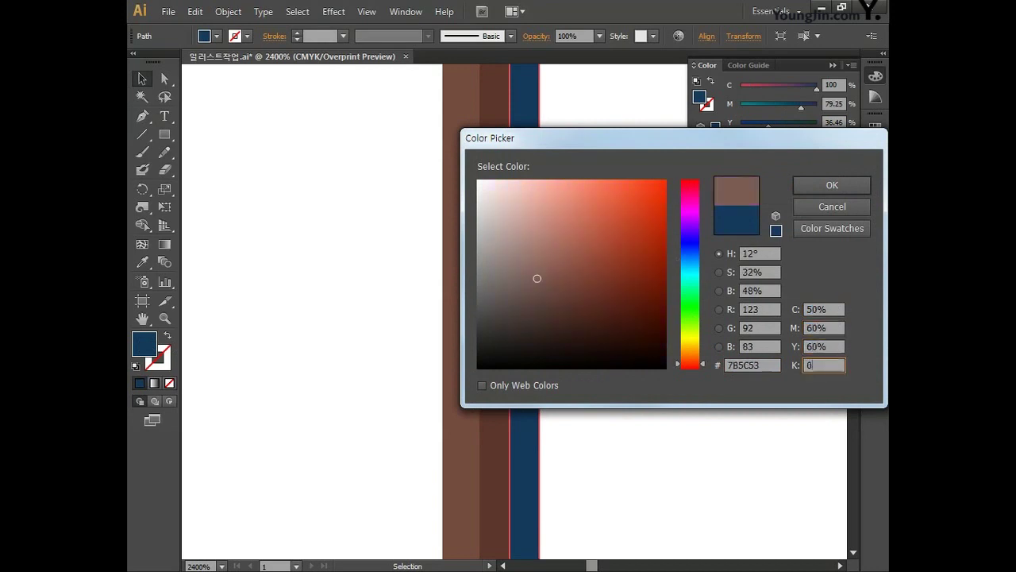
left_click(858, 185)
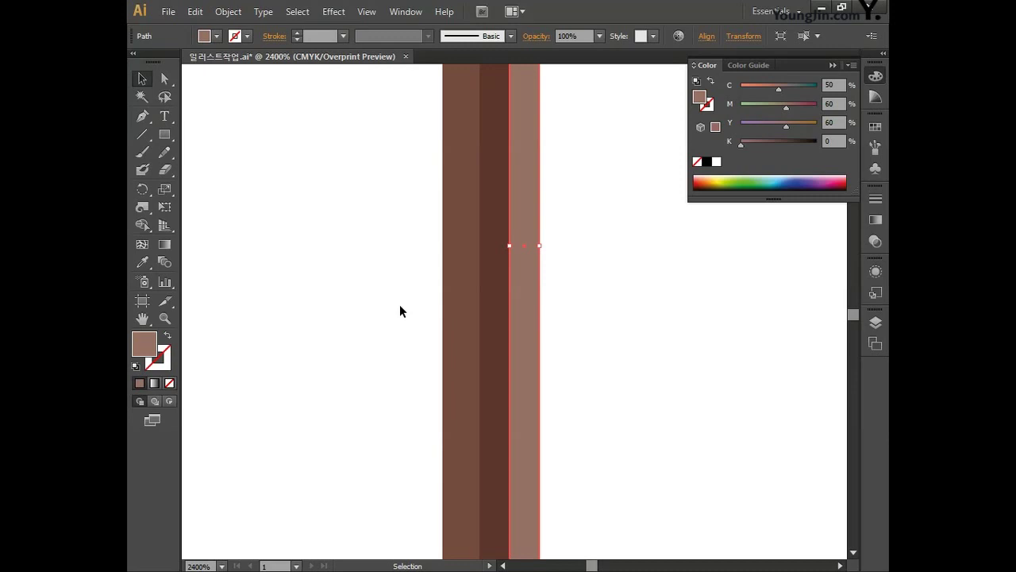
- Select all three brown strips and place a copy of the vertical bar a short distance to its left
left_click_drag(407, 288, 620, 381)
key("ctrl+minus")
key("ctrl+minus")
key("ctrl+minus")
key("ctrl+minus")
key("ctrl+minus")
key("ctrl+minus")
key("ctrl+minus")
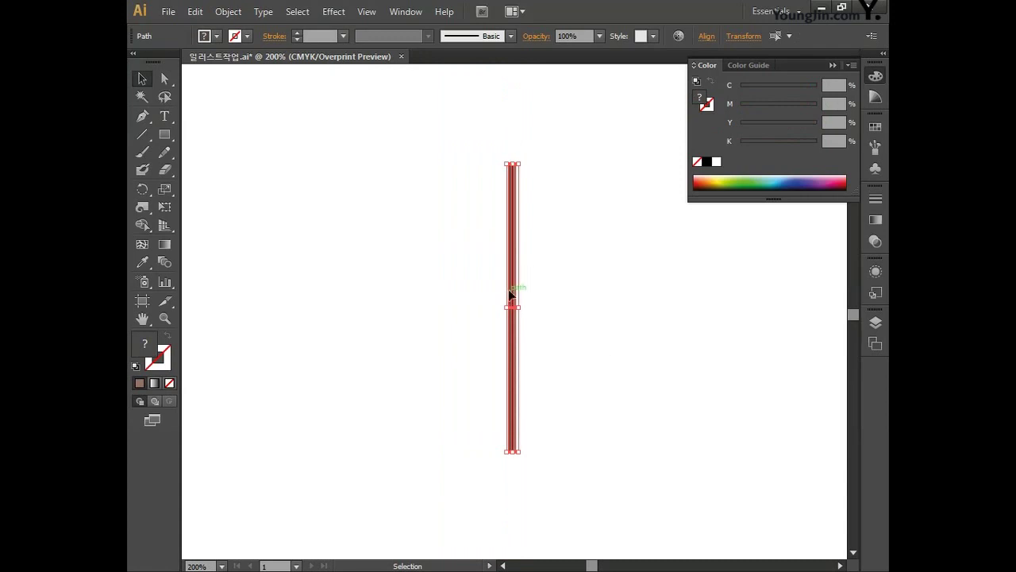
left_click_drag(514, 290, 463, 291)
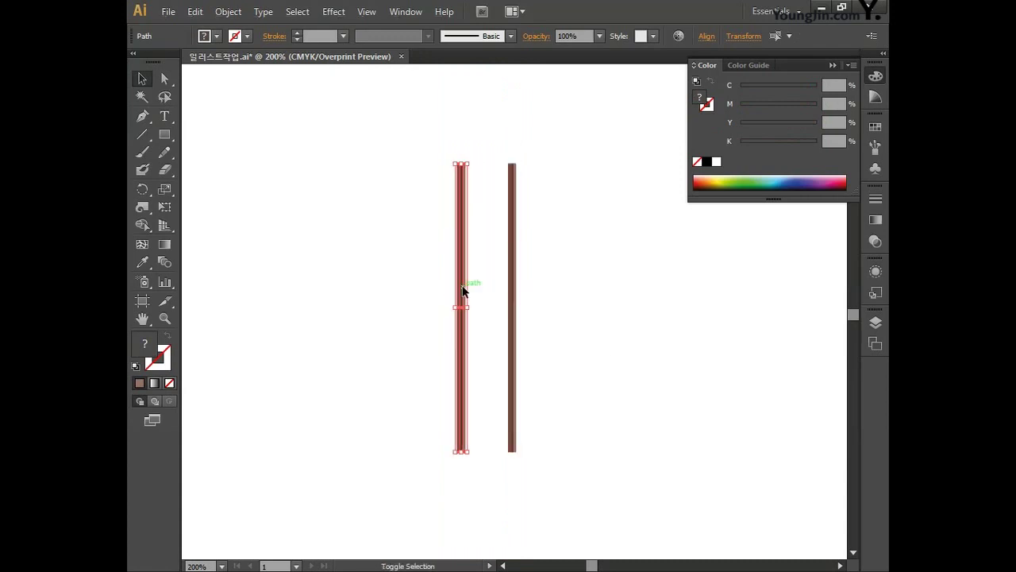
- Turn the copied bar horizontal, shorten it, and place it as a crossbar over the upper part of the vertical bar
left_click_drag(473, 459, 367, 336)
left_click_drag(607, 305, 538, 205)
left_click(547, 265)
- Examine the top end of the vertical bar and its crossing with the horizontal bar up close
key("ctrl+equal")
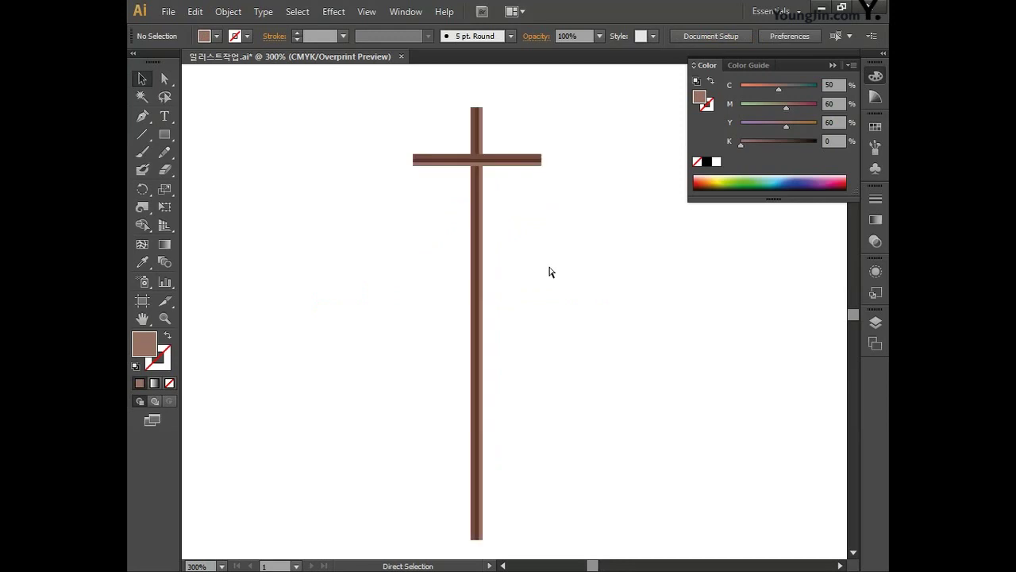
key("space")
left_click_drag(567, 263, 572, 258)
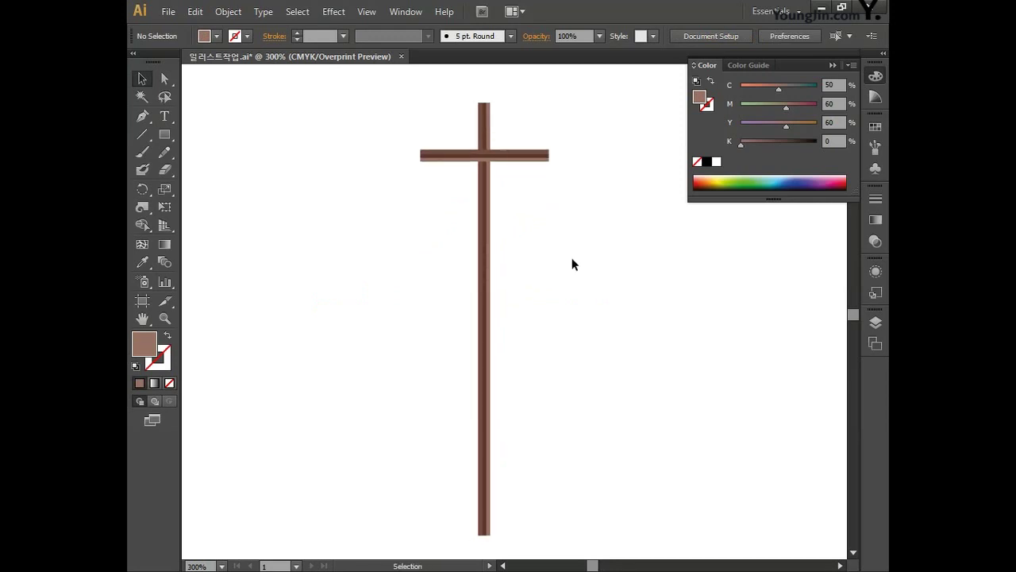
key("ctrl+equal")
key("ctrl+equal")
key("space")
left_click_drag(549, 88, 548, 401)
key("ctrl+equal")
key("ctrl+equal")
key("space")
left_click_drag(506, 266, 549, 368)
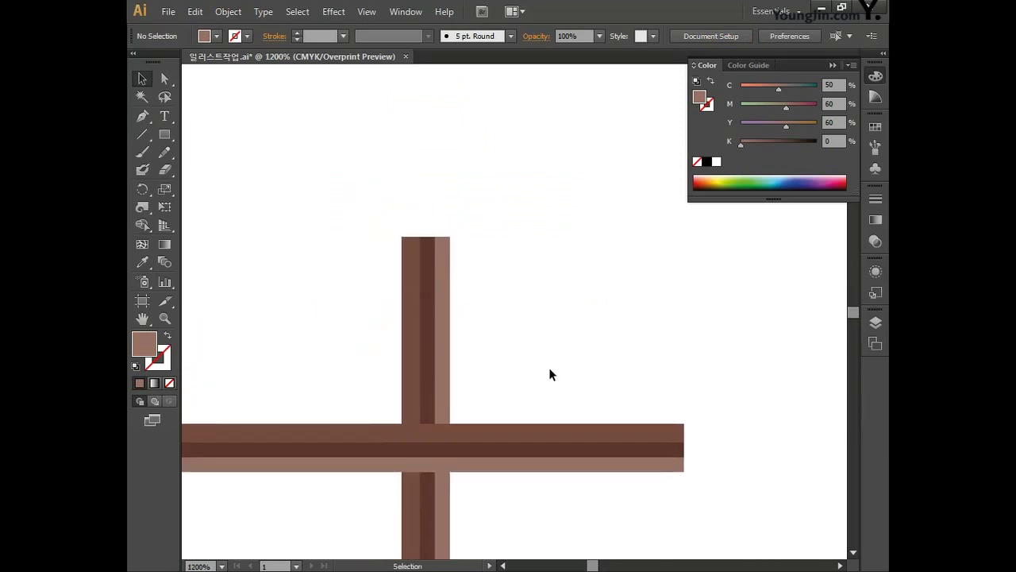
- Draw a fully rounded rectangle about 2.9 mm wide and 5.4 mm high over the top end of the vertical bar
left_click(164, 135)
left_click(234, 151)
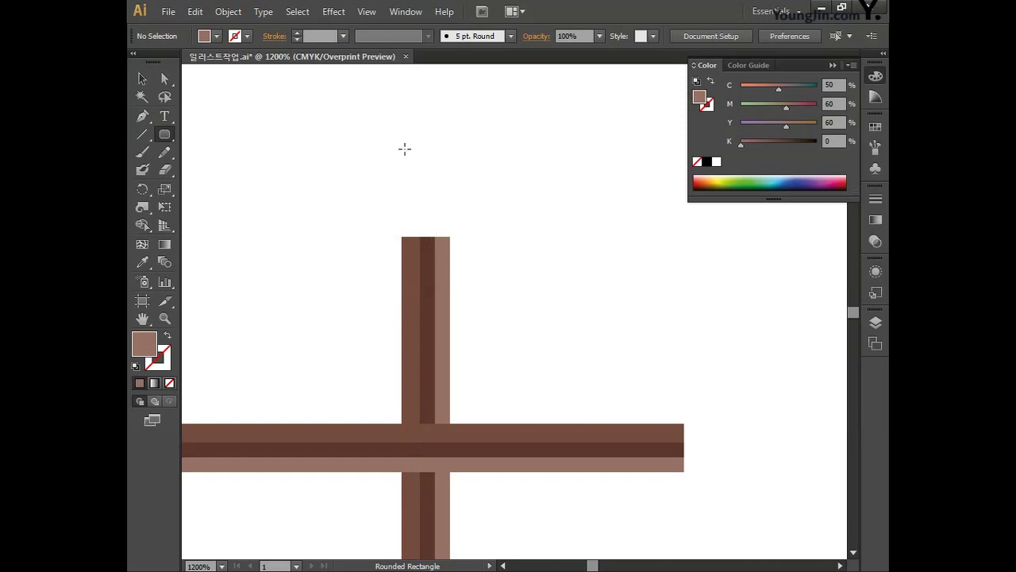
left_click_drag(389, 126, 464, 261)
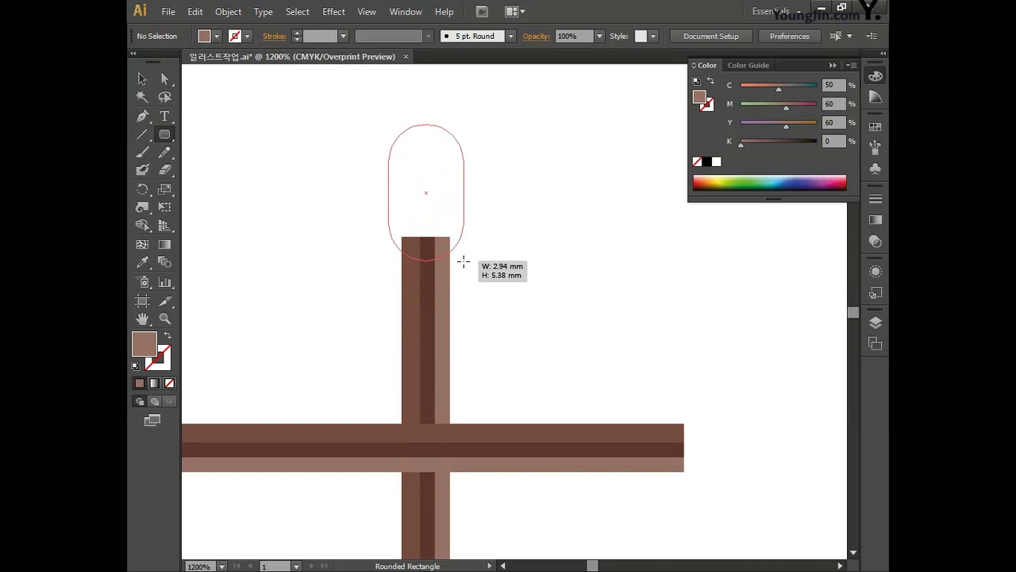
left_click_drag(464, 261, 463, 261)
key("Down")
key("Down")
key("Down")
key("Down")
key("Up")
key("Up")
key("Up")
key("Up")
key("Down")
key("Down")
key("Down")
key("Up")
key("Up")
key("Up")
key("Down")
key("Down")
key("Down")
key("Up")
key("Up")
key("Up")
left_click_drag(464, 261, 463, 262)
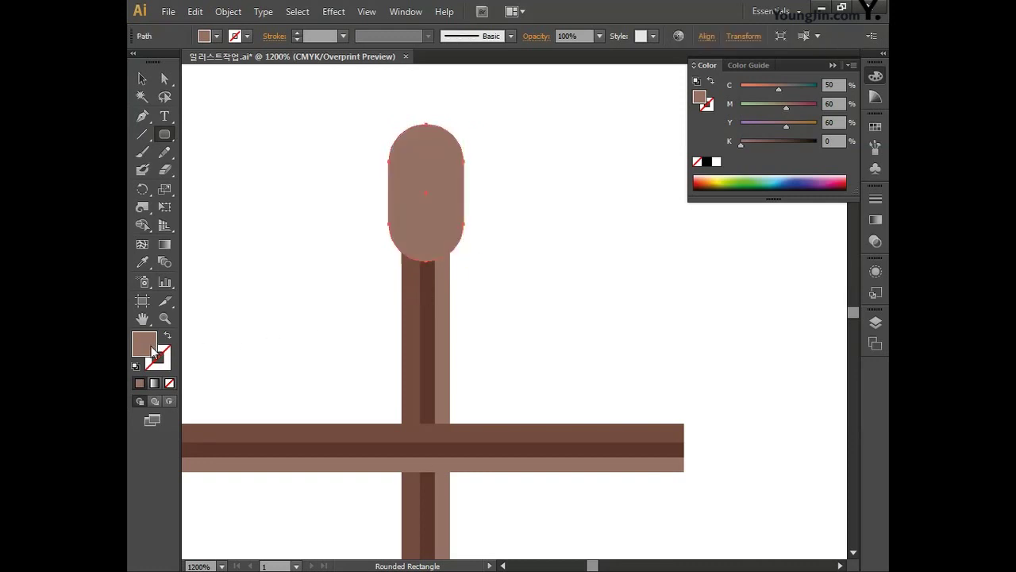
- Remove the rounded rectangle's fill and give it a near-black stroke, colour 19100E
left_click(169, 383)
double_click(162, 362)
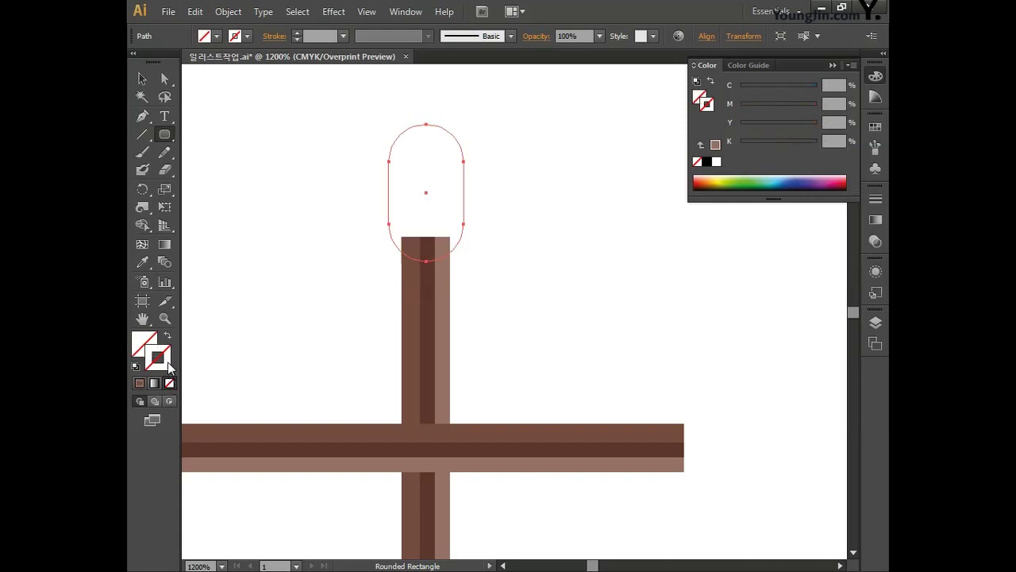
left_click_drag(556, 321, 563, 352)
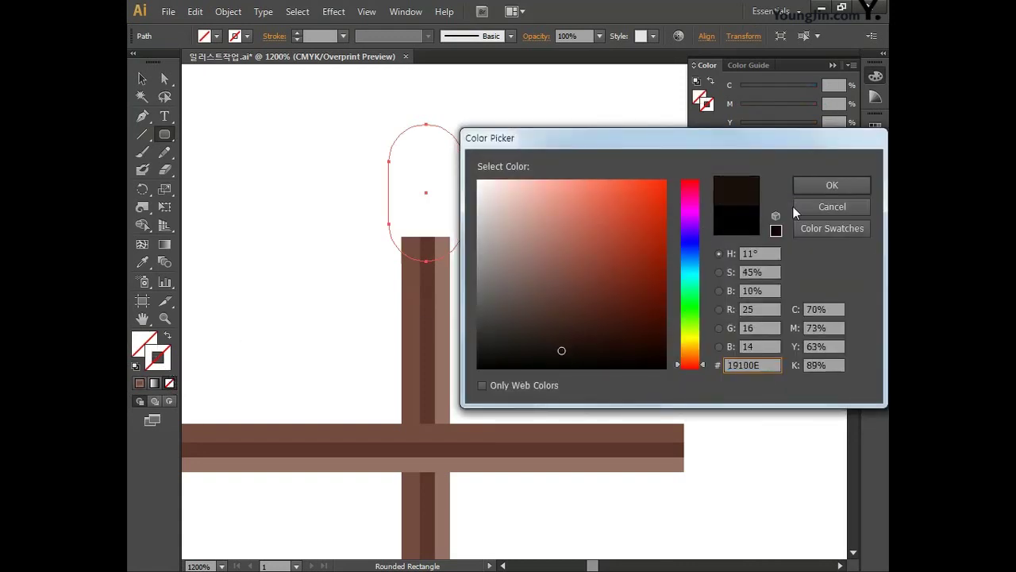
left_click(811, 191)
left_click_drag(567, 227, 519, 313)
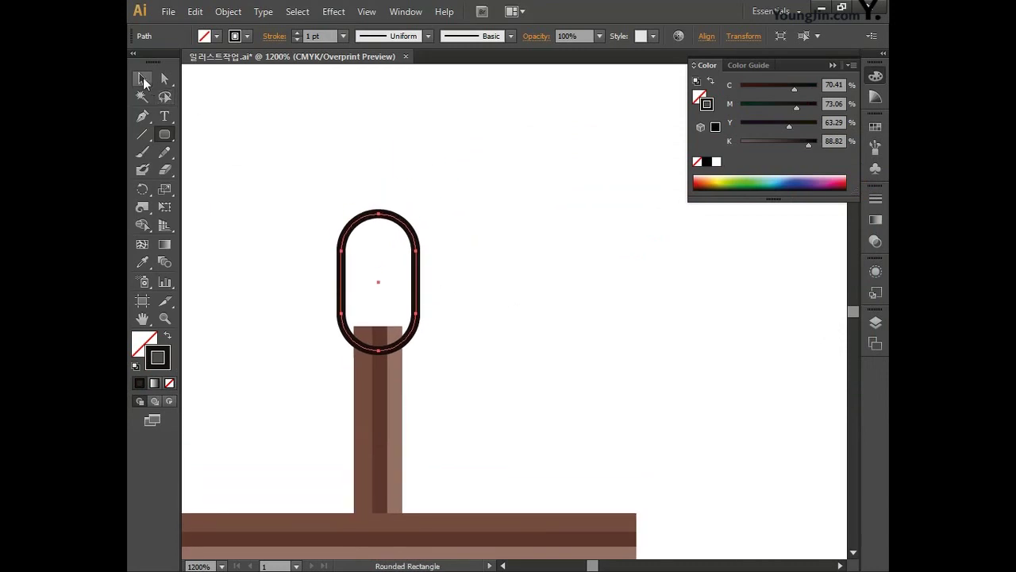
- Place two copies of the rounded outline, each offset diagonally up and to the right of the previous one
key("v")
left_click_drag(419, 272, 449, 230)
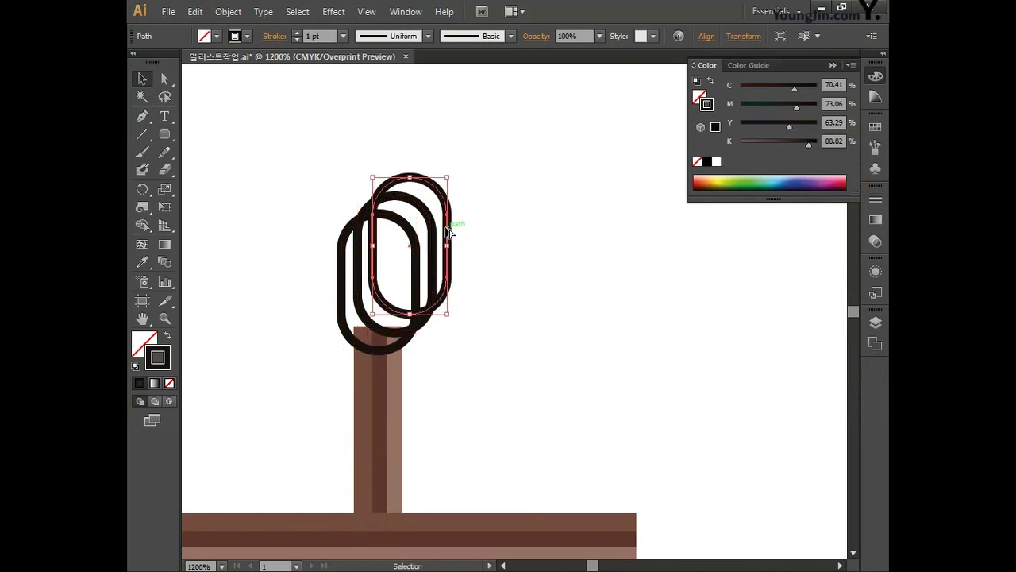
left_click(508, 265)
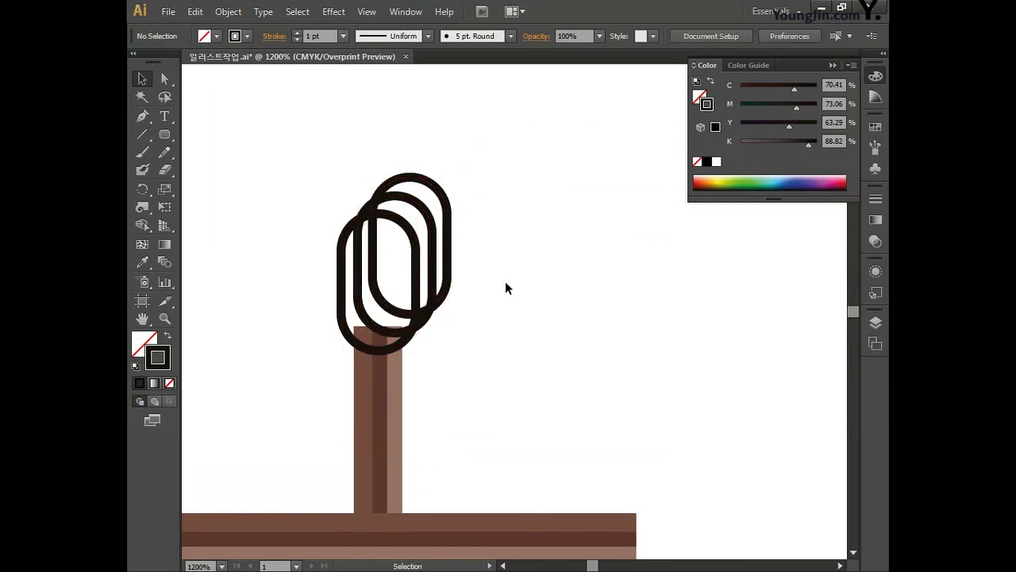
- Select all three overlapping rounded outlines and split them with the Pathfinder Divide operation
key("ctrl+plus")
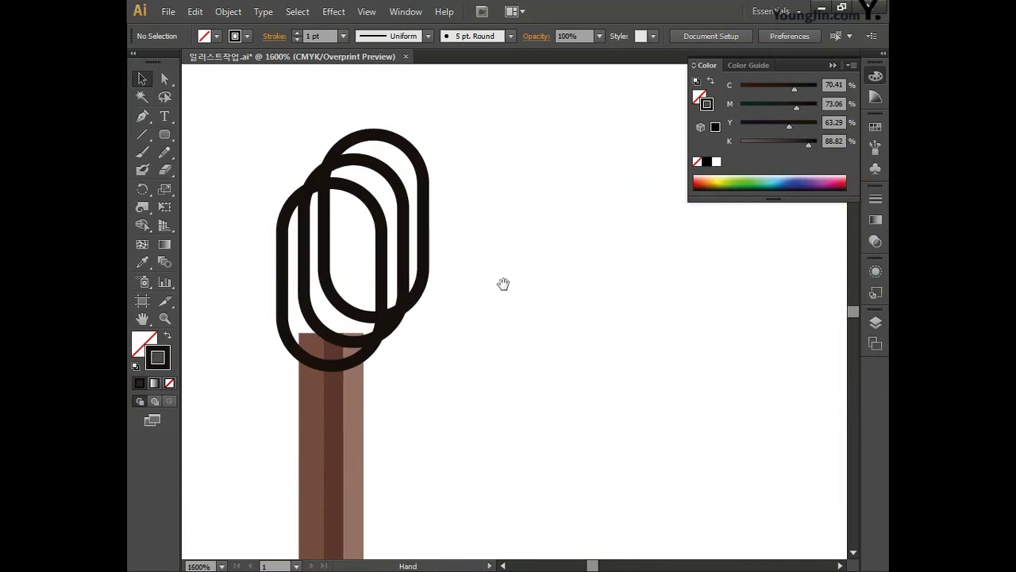
left_click_drag(503, 283, 548, 321)
left_click_drag(525, 282, 250, 145)
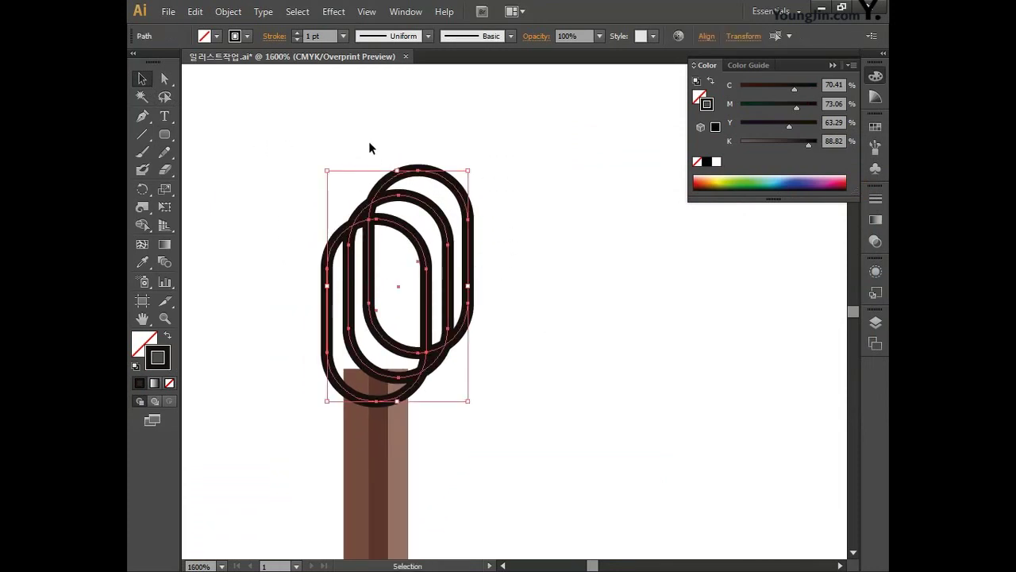
left_click(406, 11)
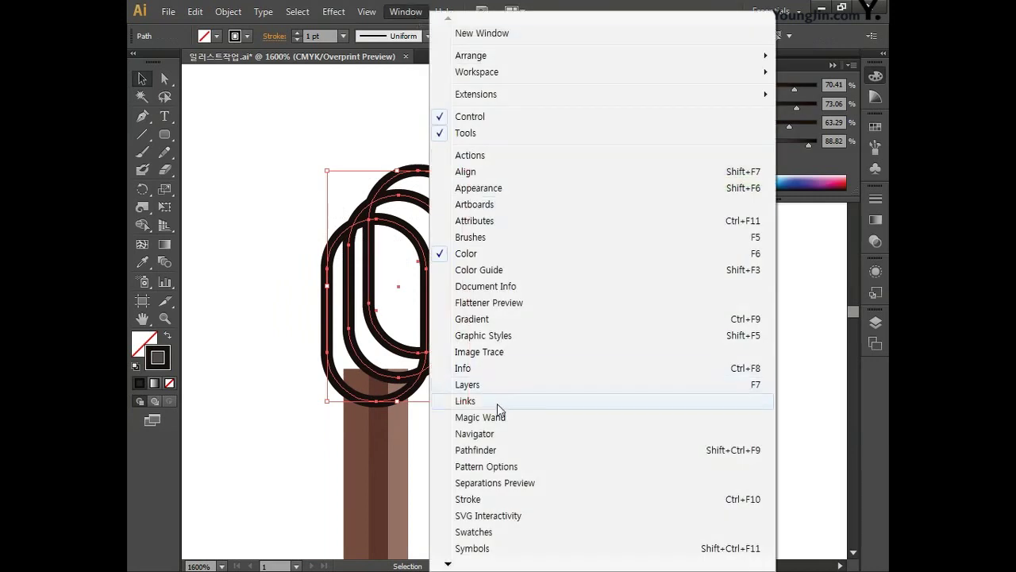
left_click(492, 451)
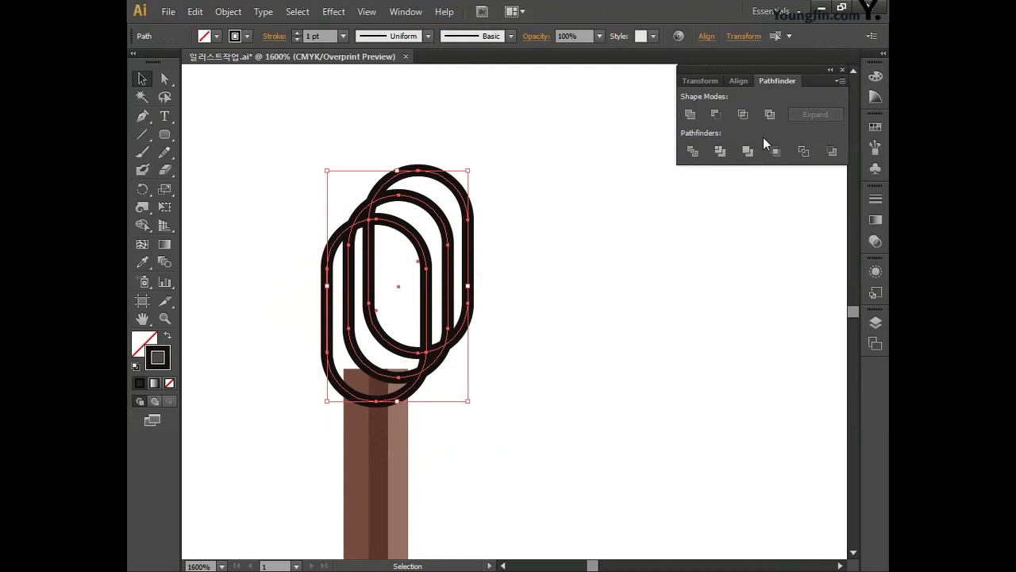
left_click(689, 151)
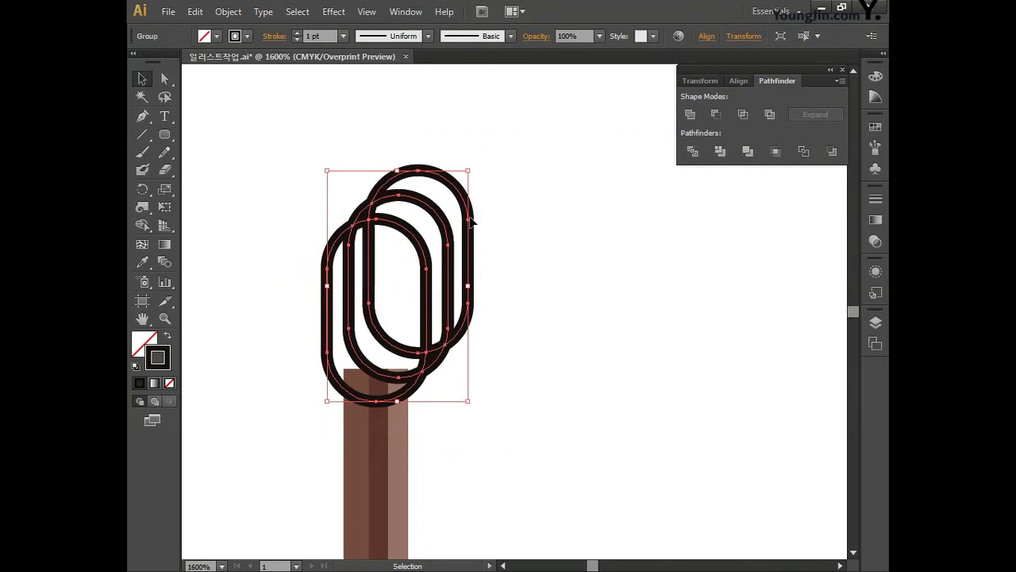
- Delete the divided pieces that lie outside the original rounded outline, above it and to its right
left_click(167, 79)
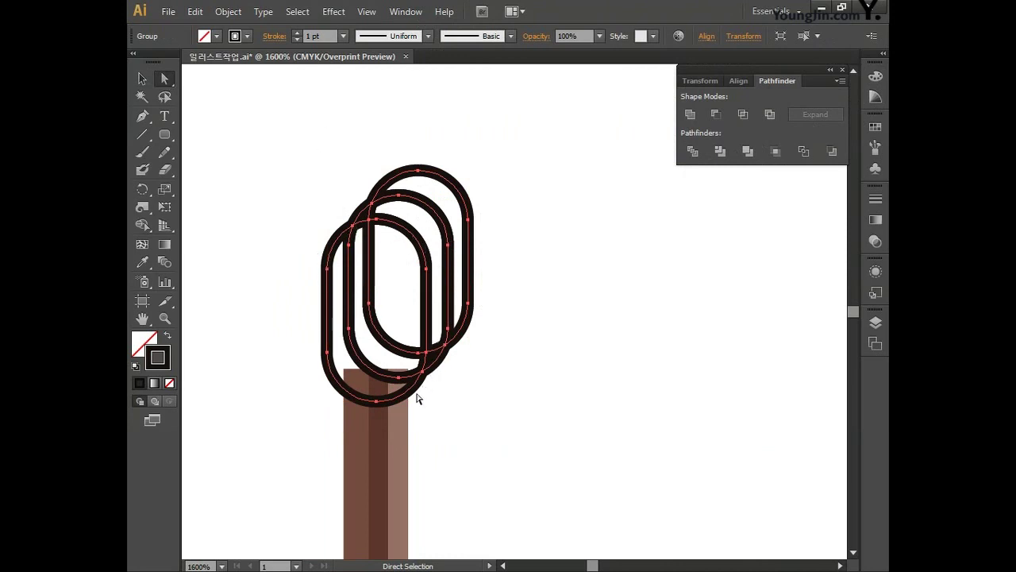
left_click_drag(316, 137, 468, 205)
key("Delete")
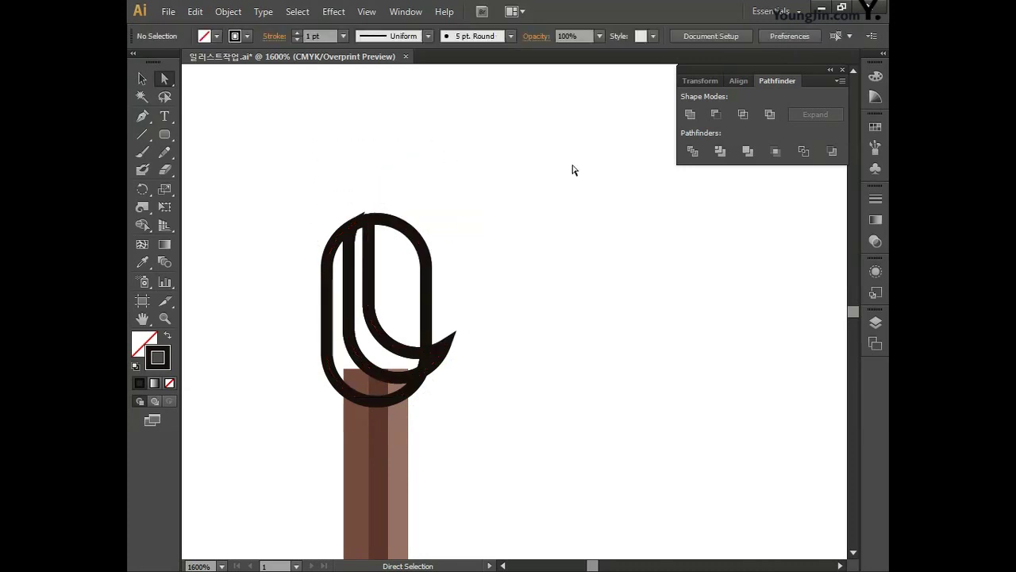
left_click_drag(520, 338, 457, 355)
key("Delete")
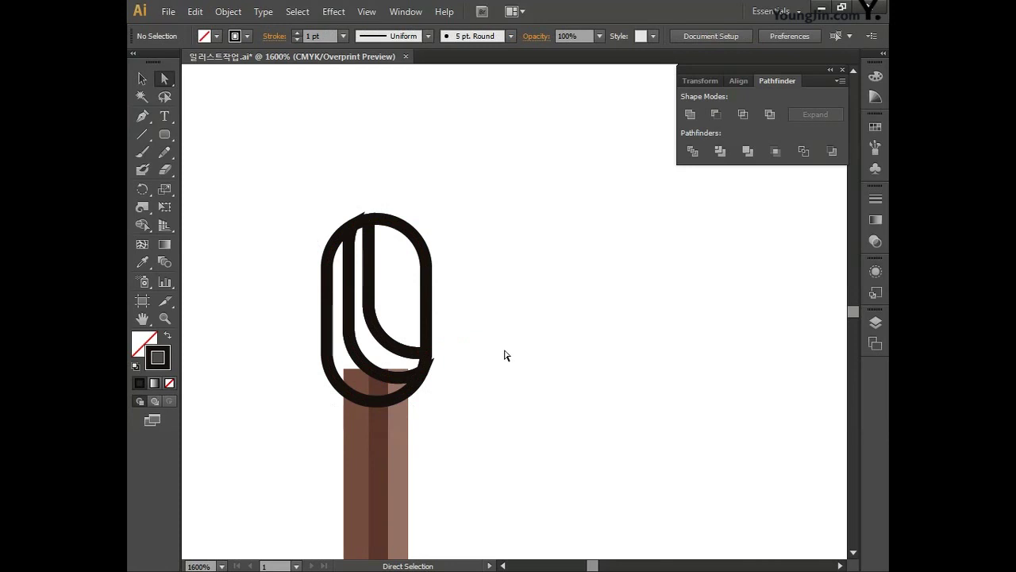
- Fill the outer left crescent of the rounded cap with brown C 50, M 70, Y 70, K 30
left_click(328, 347)
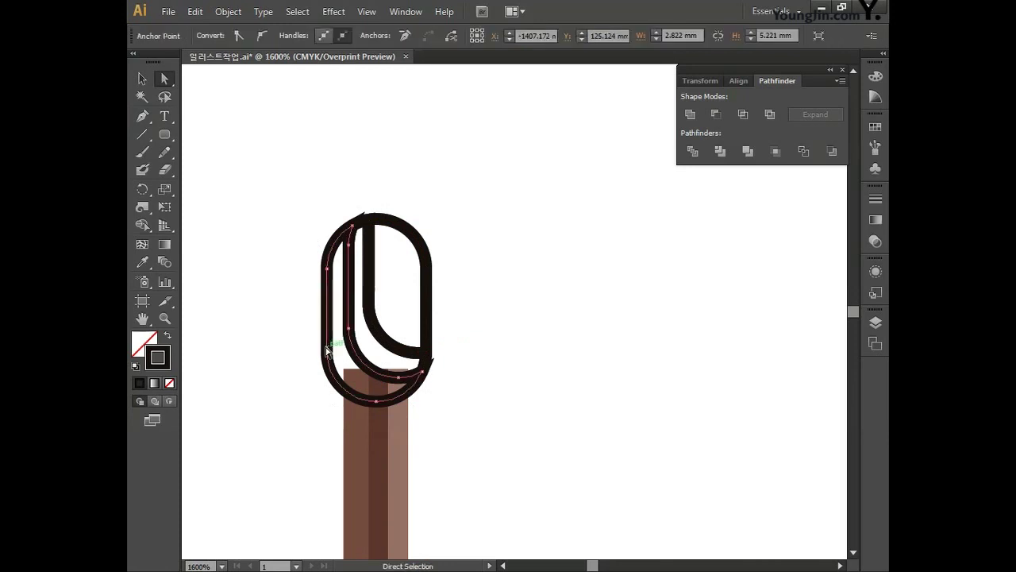
double_click(167, 355)
left_click(796, 310)
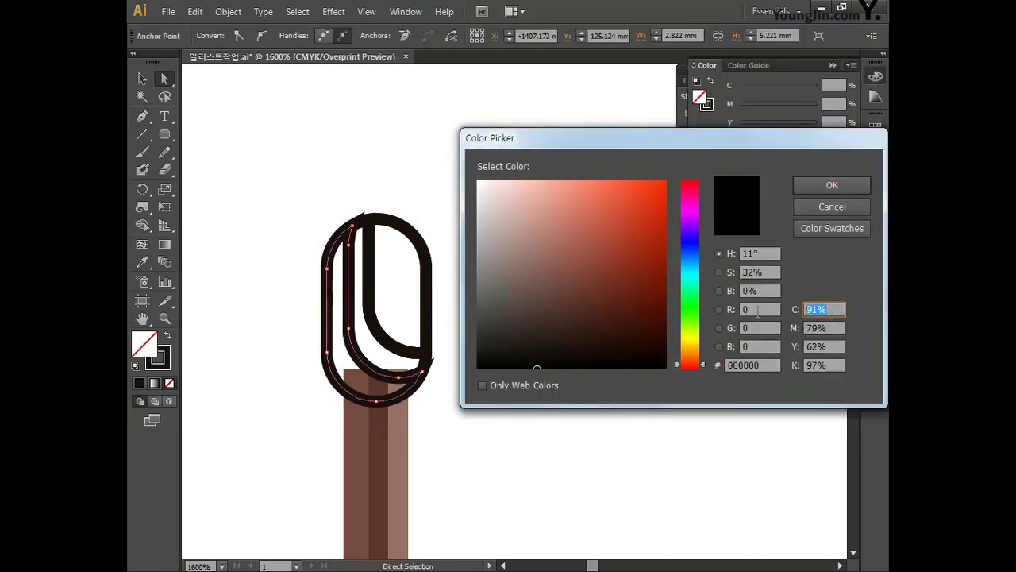
type("50")
key("Tab")
type("70")
key("Tab")
type("70")
key("Tab")
type("30")
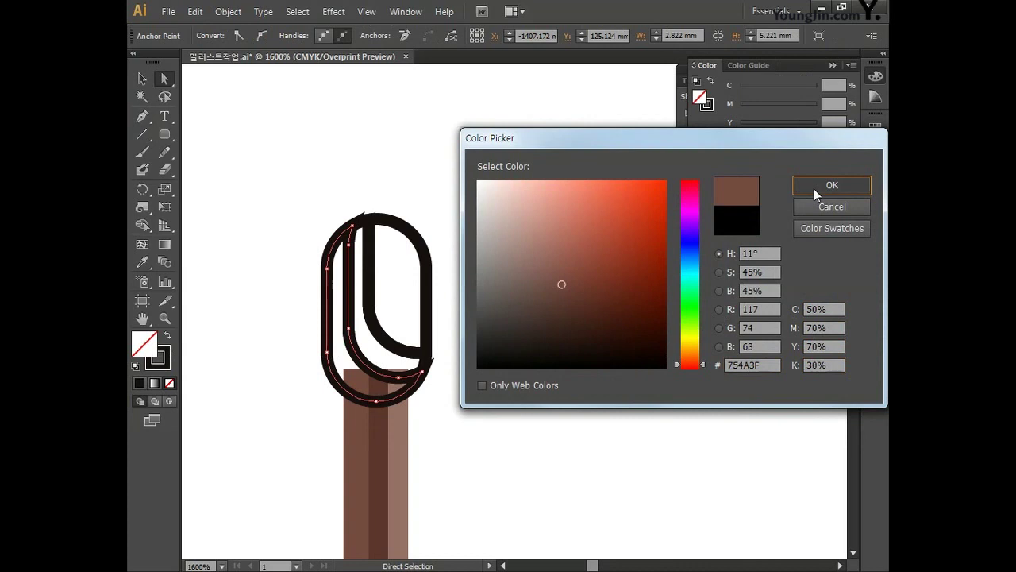
left_click(818, 186)
- Fill the middle crescent of the rounded cap with dark brown C 60, M 80, Y 80, K 40
left_click(428, 364)
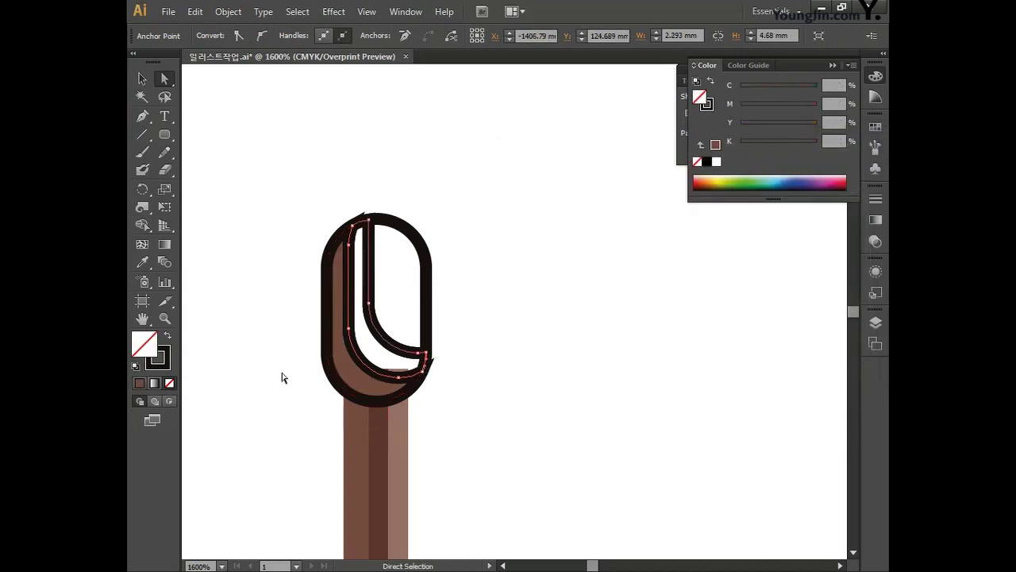
double_click(144, 343)
key("Tab")
type("60")
key("Tab")
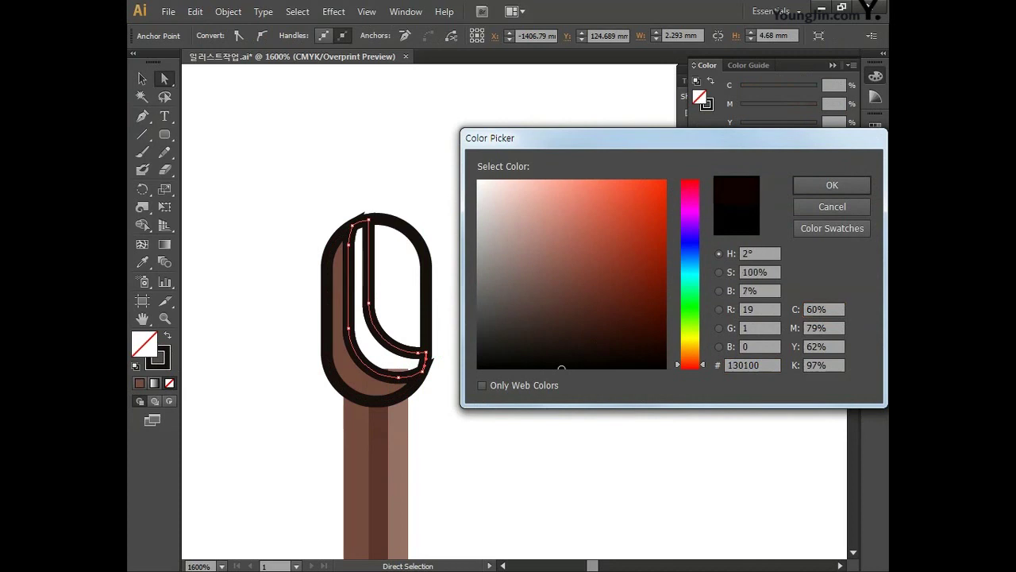
type("80")
key("Tab")
type("80")
key("Tab")
type("40")
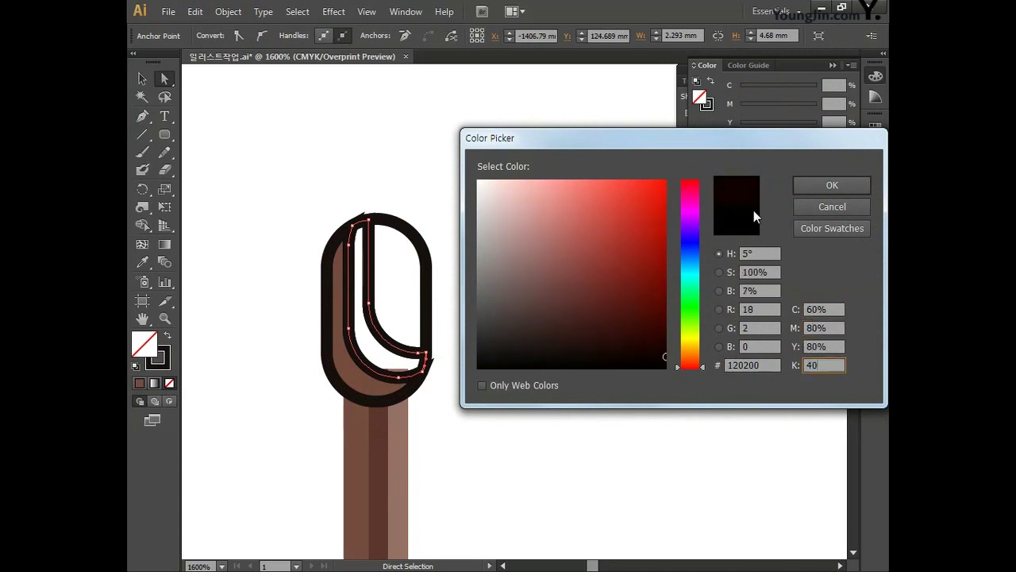
left_click(806, 186)
- Fill the remaining right piece of the rounded cap with light brown C 40, M 50, Y 50, K 10
left_click(431, 312)
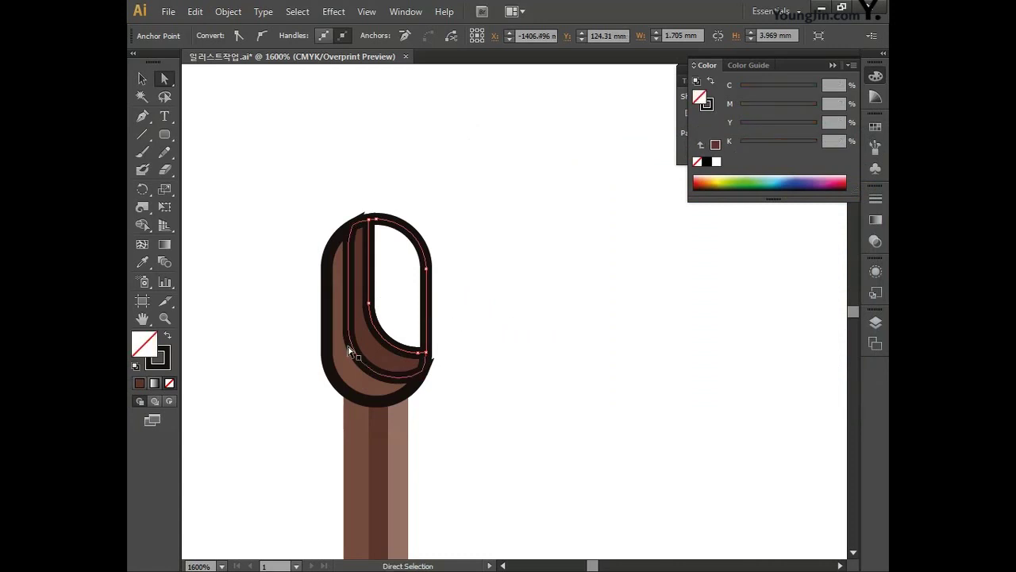
double_click(151, 349)
double_click(826, 309)
type("40")
key("Tab")
type("50")
key("Tab")
type("50")
key("Tab")
type("10")
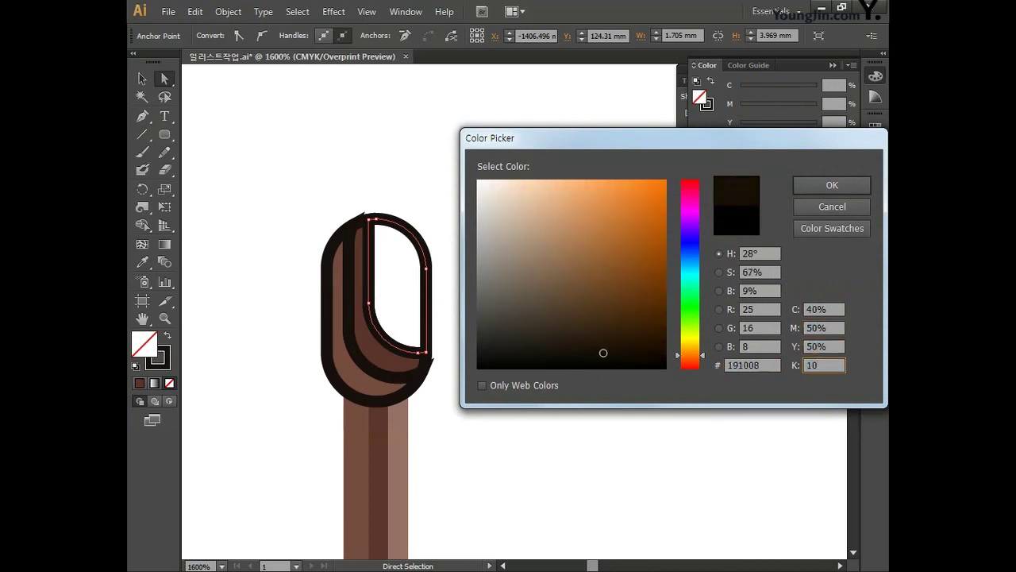
left_click(814, 184)
- Select the whole rounded cap group and remove its stroke
left_click(143, 77)
left_click_drag(268, 191, 421, 272)
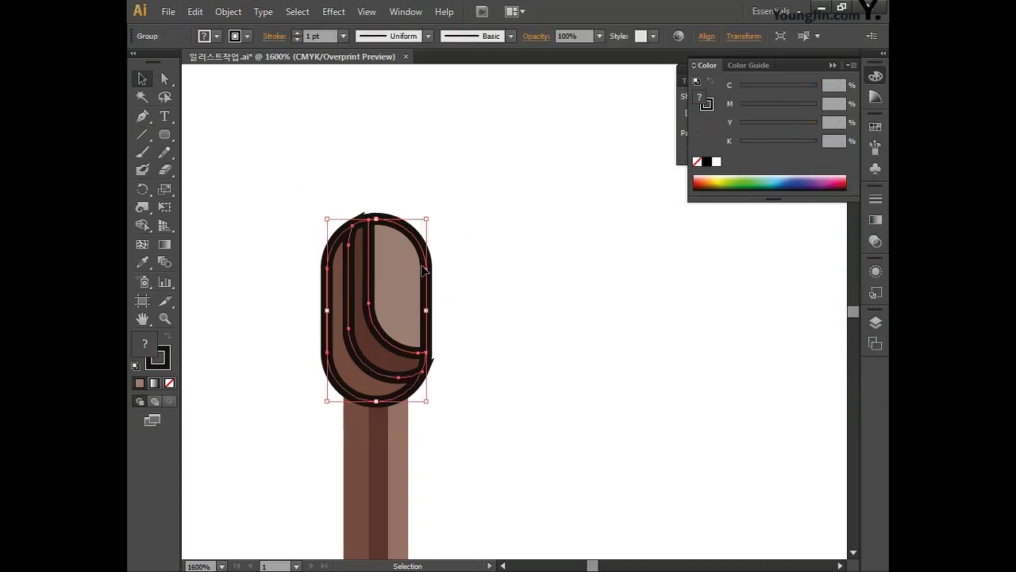
key("x")
left_click(169, 383)
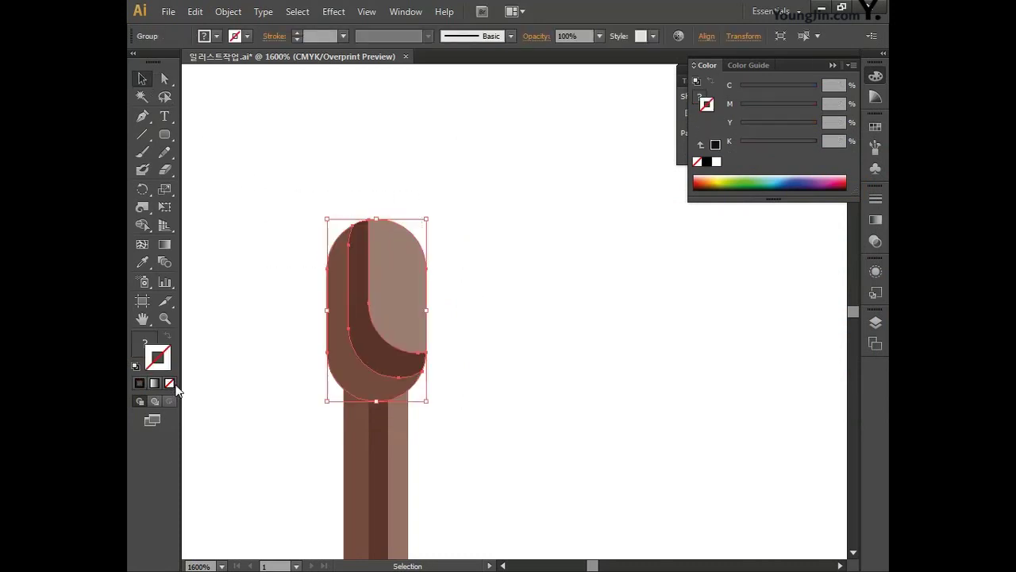
- Draw a small ellipse near the top of the cap's light brown area and rotate it slightly clockwise
left_click_drag(165, 135, 225, 170)
left_click_drag(379, 242, 420, 274)
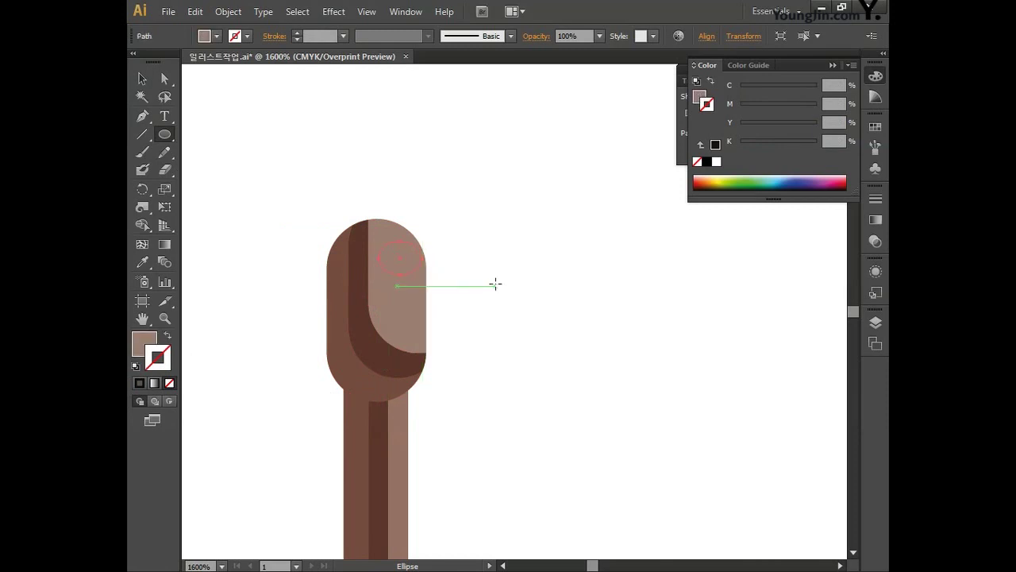
left_click(142, 79)
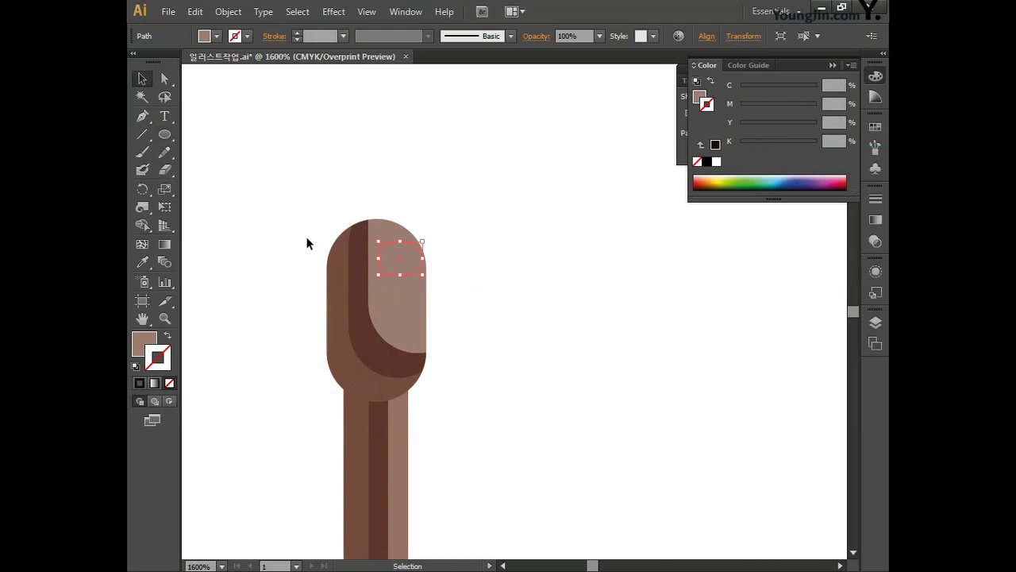
left_click_drag(427, 283, 408, 261)
- Fill the small highlight ellipse with pale brown C 30, M 40, Y 40, K 0
double_click(144, 343)
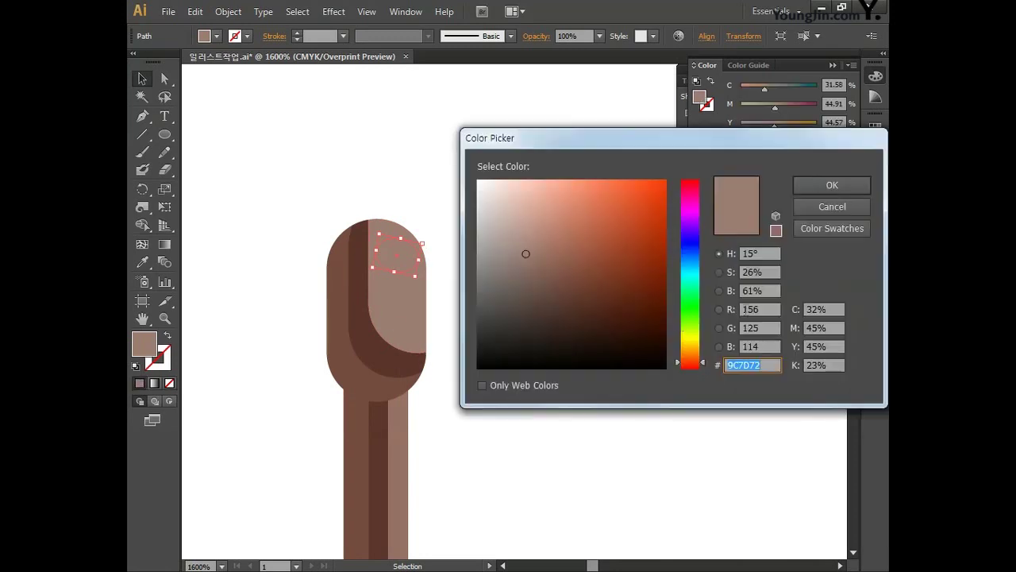
left_click(829, 308)
type("30")
key("Tab")
type("4")
key("Tab")
type("4")
key("Tab")
type("0")
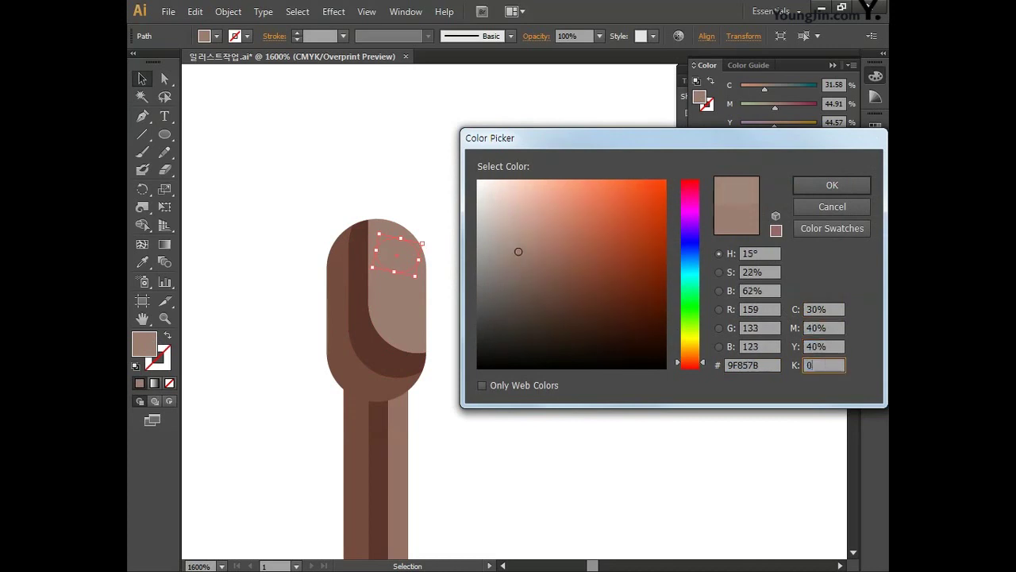
left_click(817, 190)
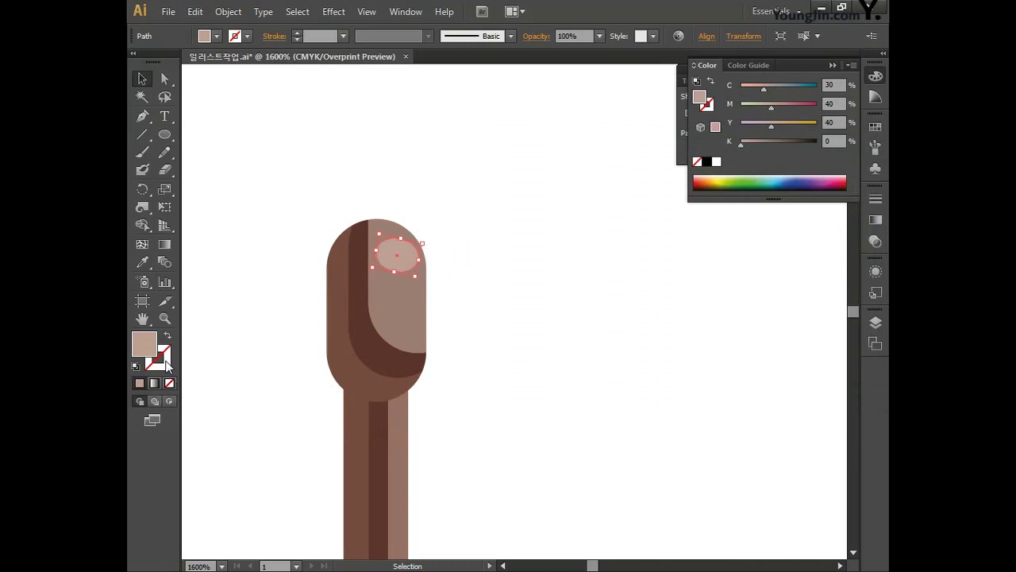
left_click(875, 76)
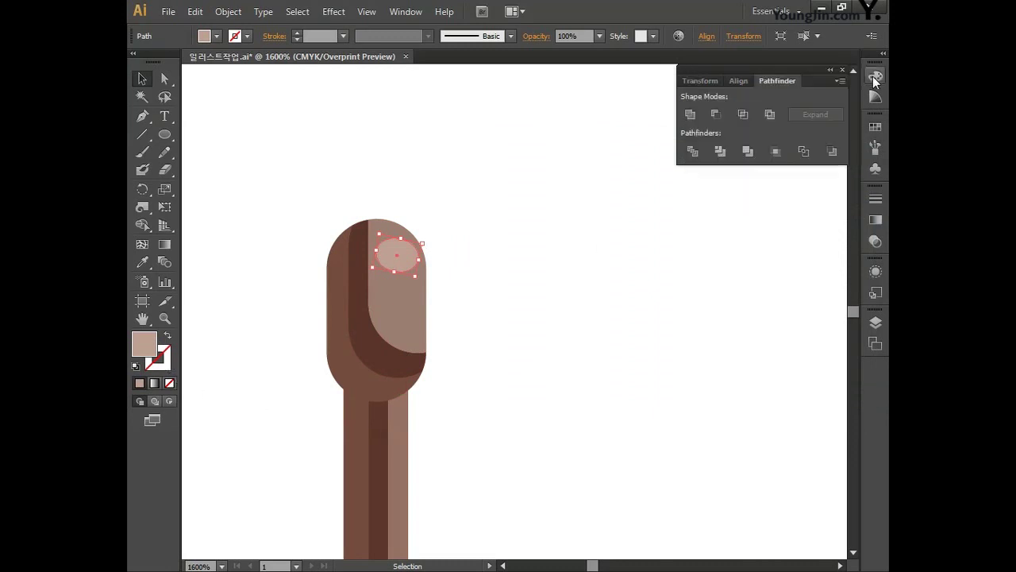
- Draw a straight line from the crossbar's upper left corner to the lower left edge of the rounded cap
left_click_drag(594, 365, 638, 316)
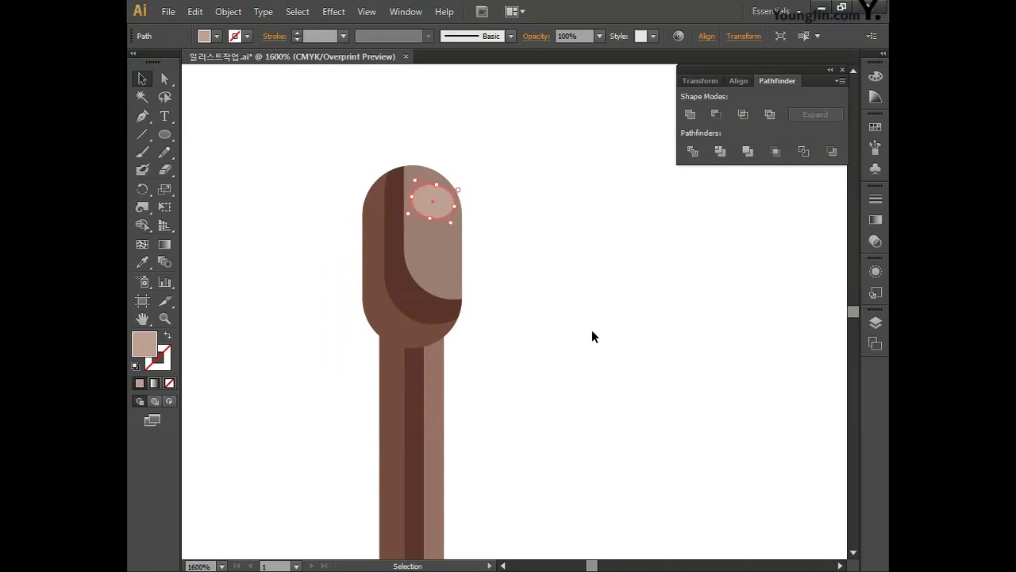
left_click(144, 133)
key("space")
left_click_drag(312, 373, 408, 322)
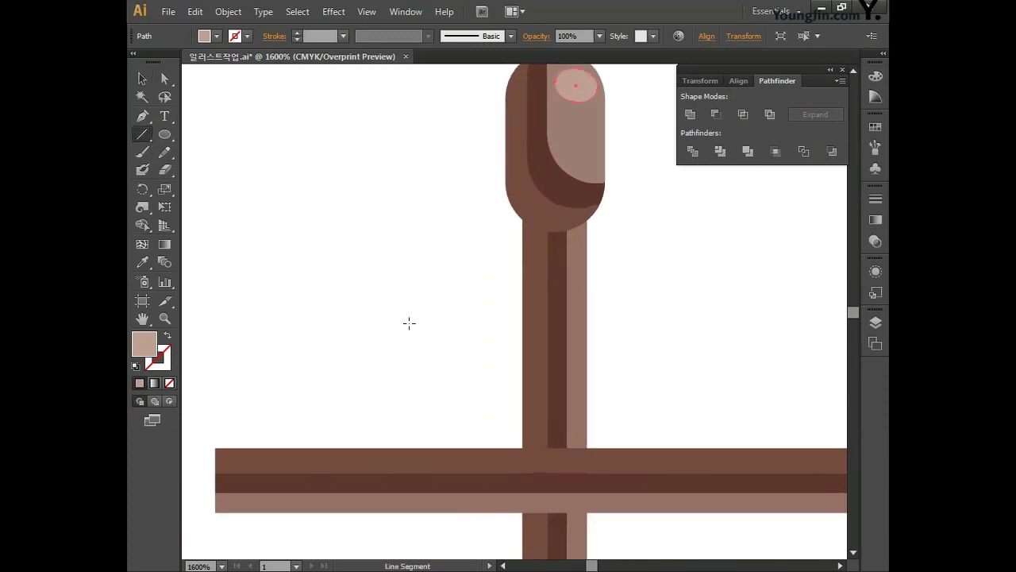
key("ctrl+minus")
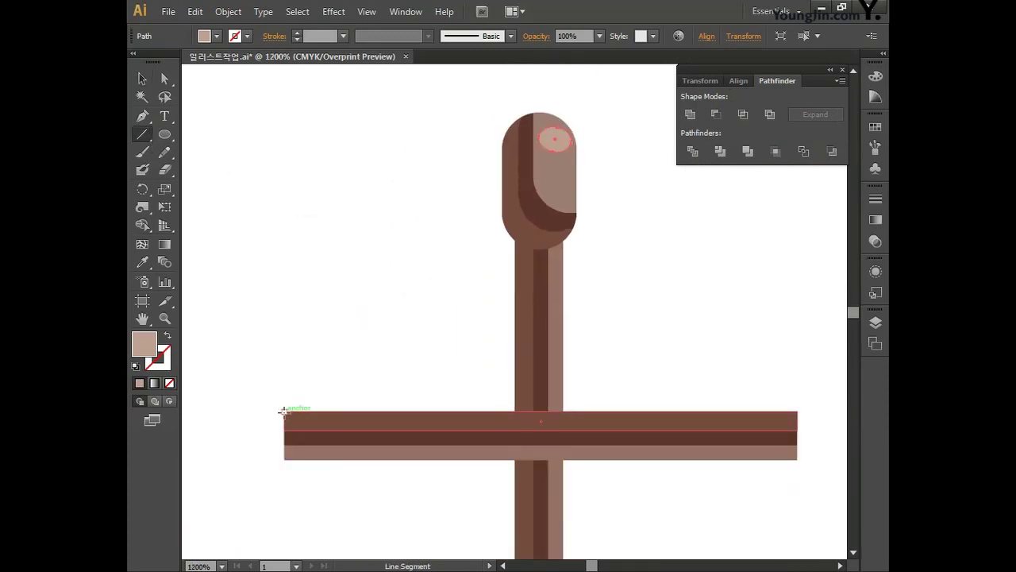
left_click_drag(283, 410, 505, 227)
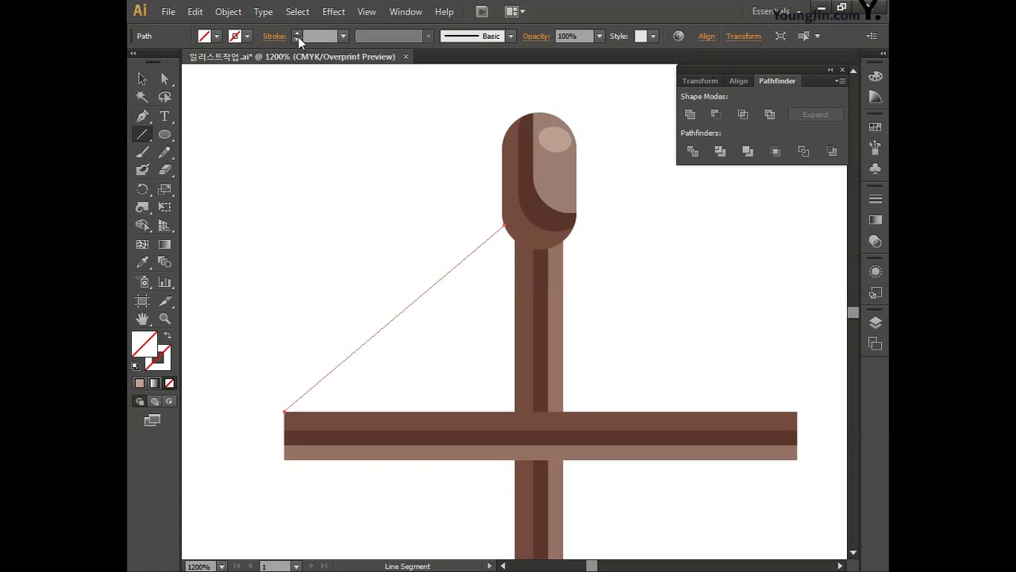
- Give the diagonal line a 0.6 pt stroke
left_click(298, 36)
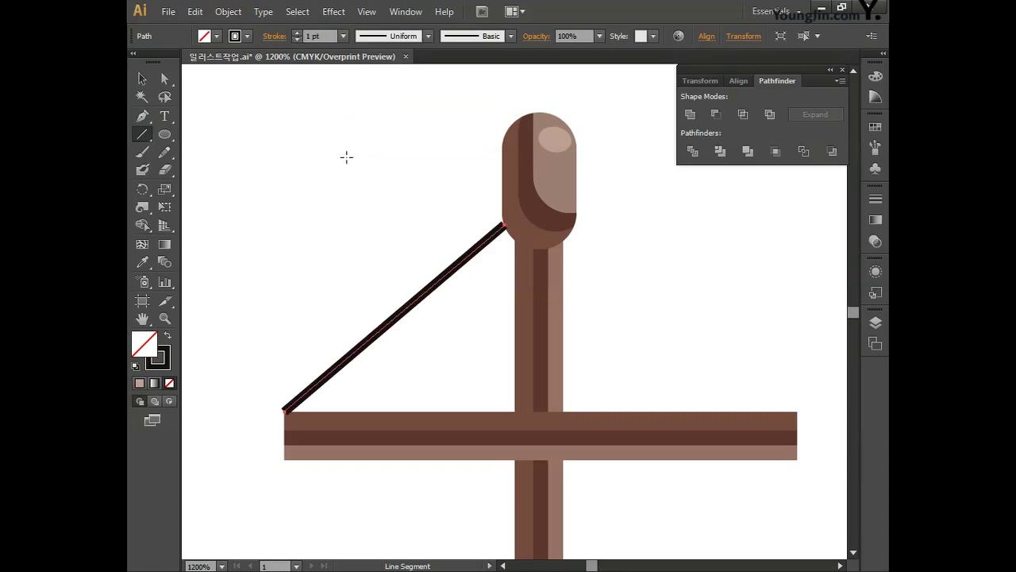
left_click(314, 36)
key("BackSpace")
type("0.6")
key("Return")
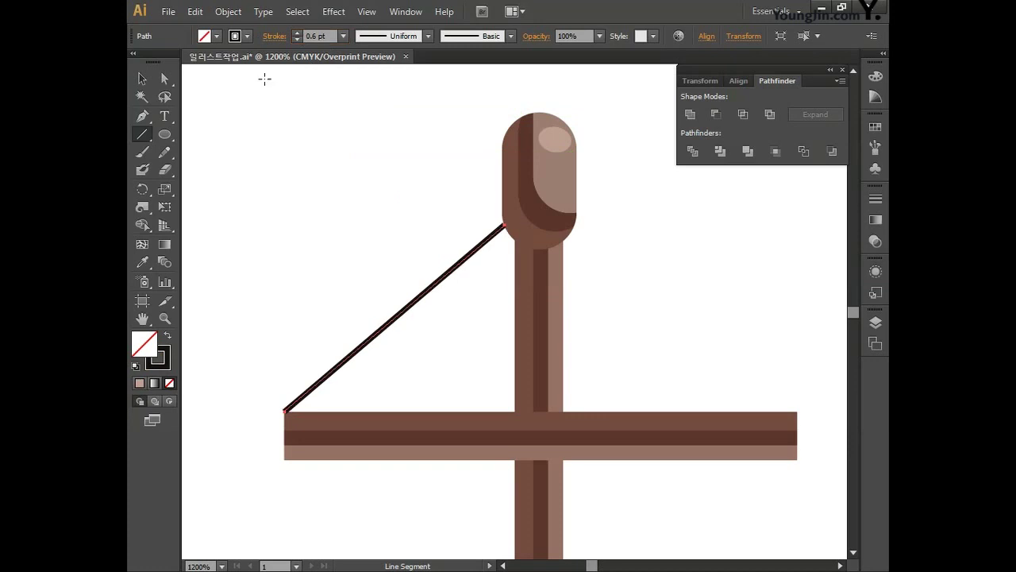
- Color the diagonal line's stroke dark brown C 60, M 80, Y 80, K 40 and deselect it
double_click(158, 358)
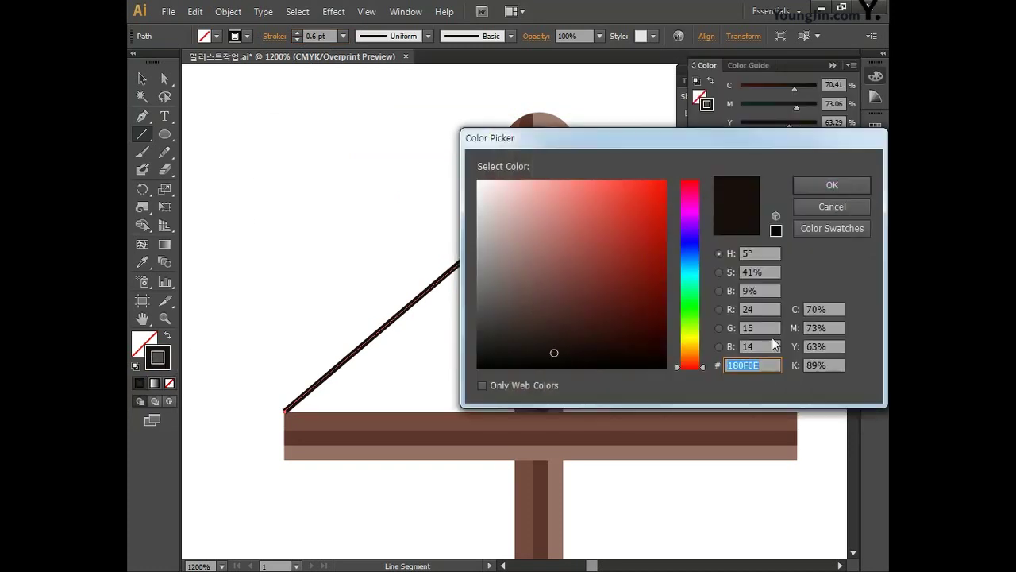
double_click(828, 309)
type("60")
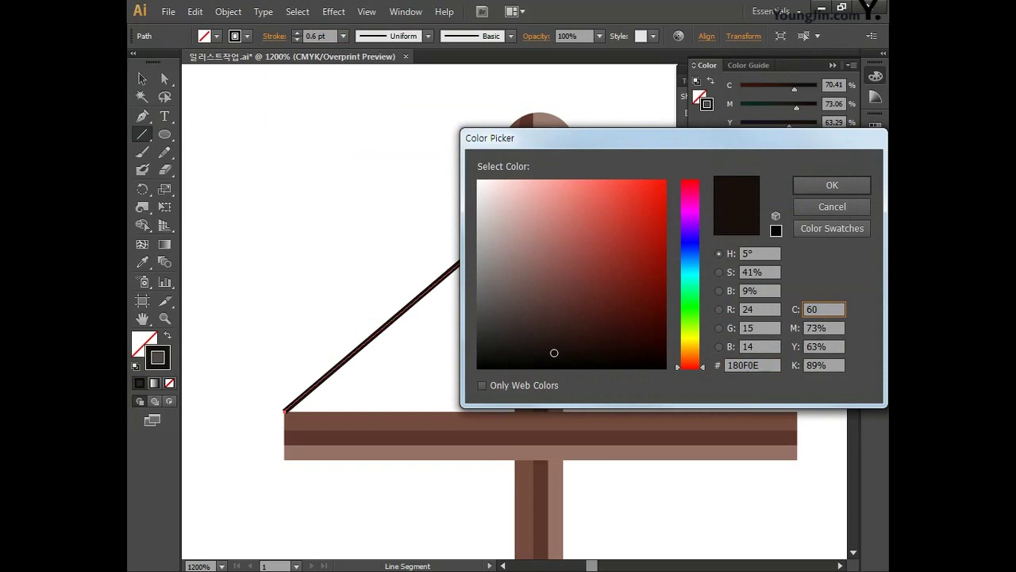
key("Tab")
type("80")
key("Tab")
type("80")
key("Tab")
type("40")
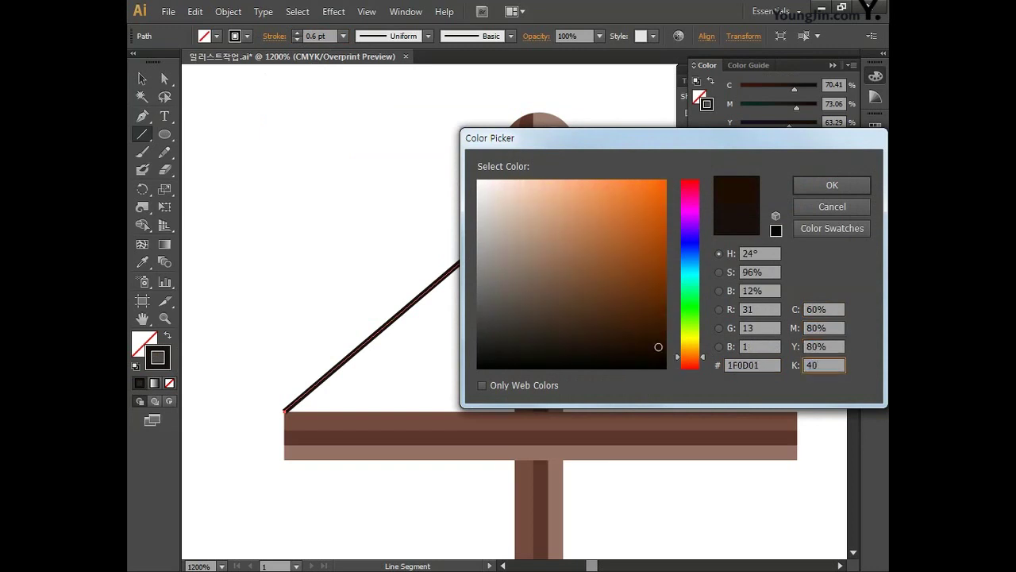
left_click(826, 186)
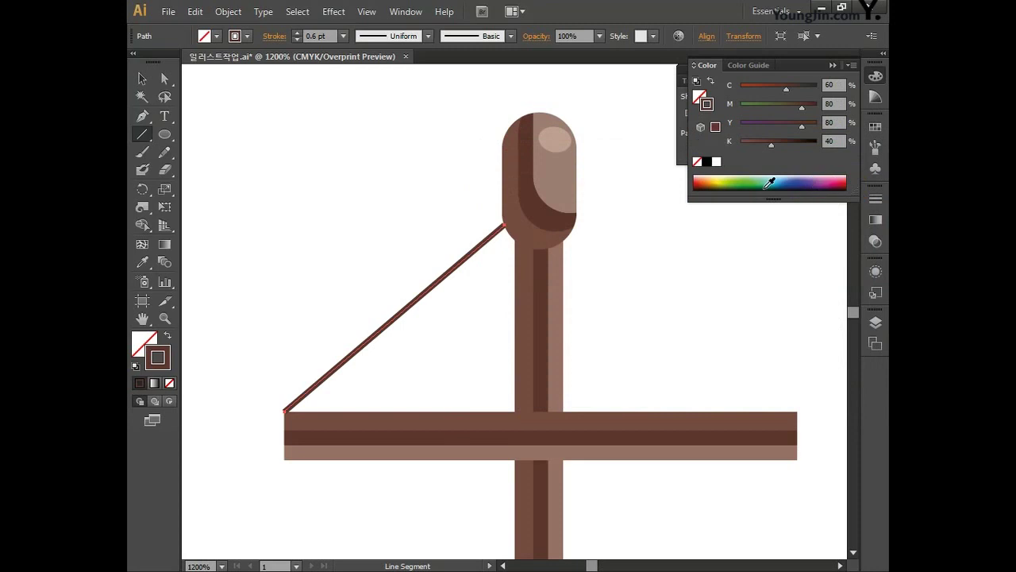
left_click(142, 78)
left_click(291, 202)
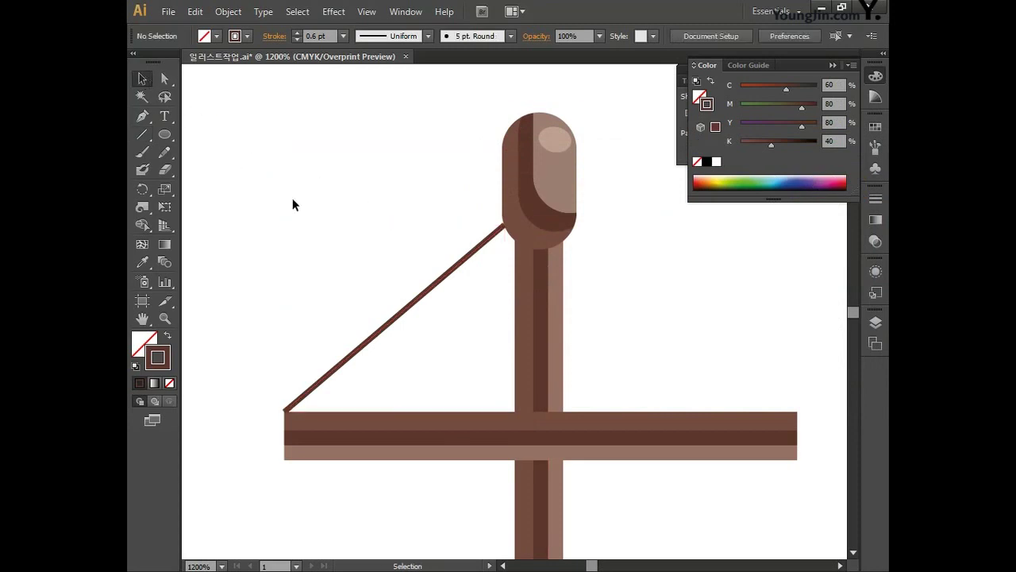
- Shift the diagonal rope line slightly toward the mast and convert its stroke to an outlined shape
left_click(379, 331)
left_click(365, 287)
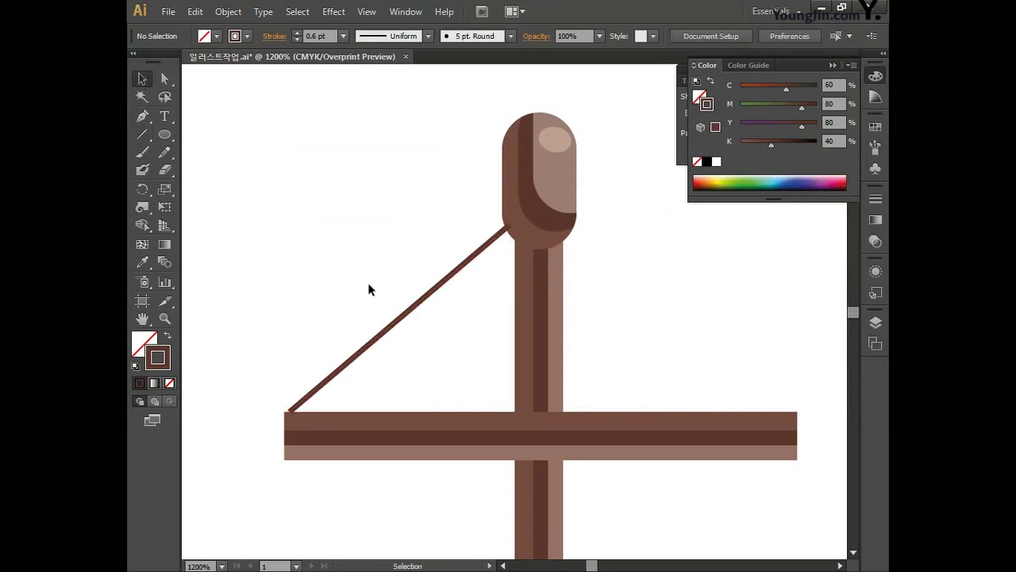
left_click_drag(381, 282, 420, 345)
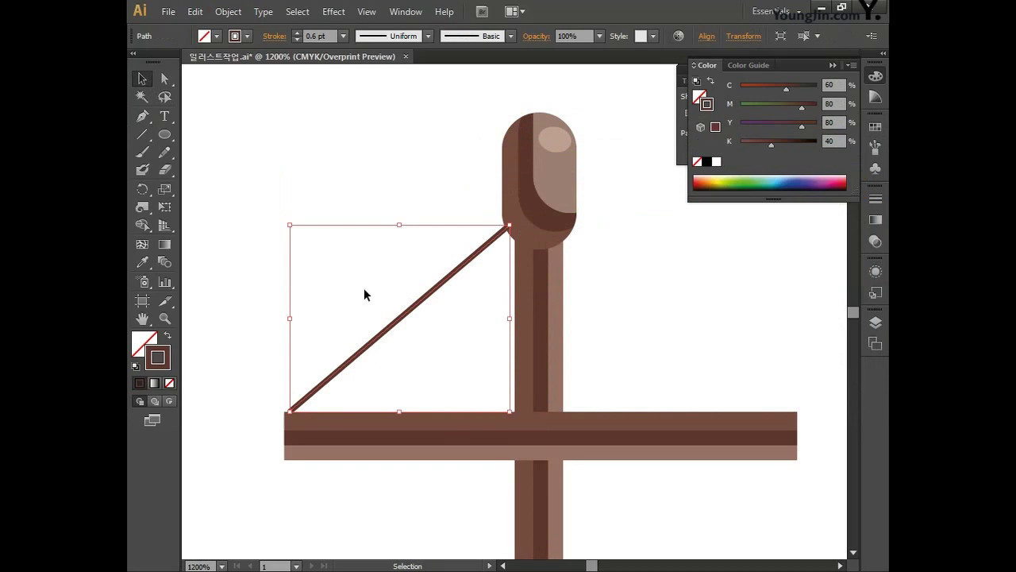
left_click(228, 11)
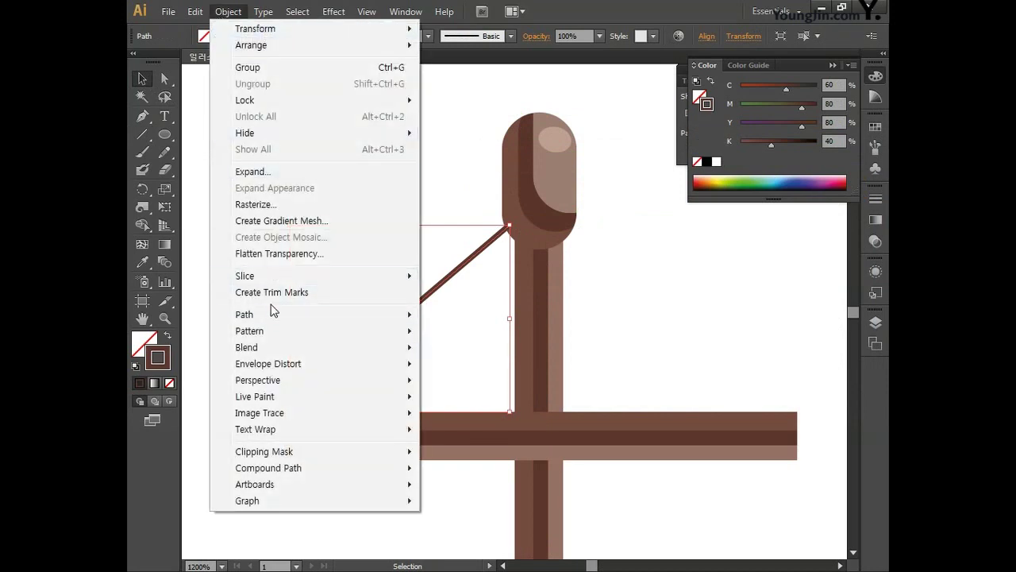
mouse_move(404, 315)
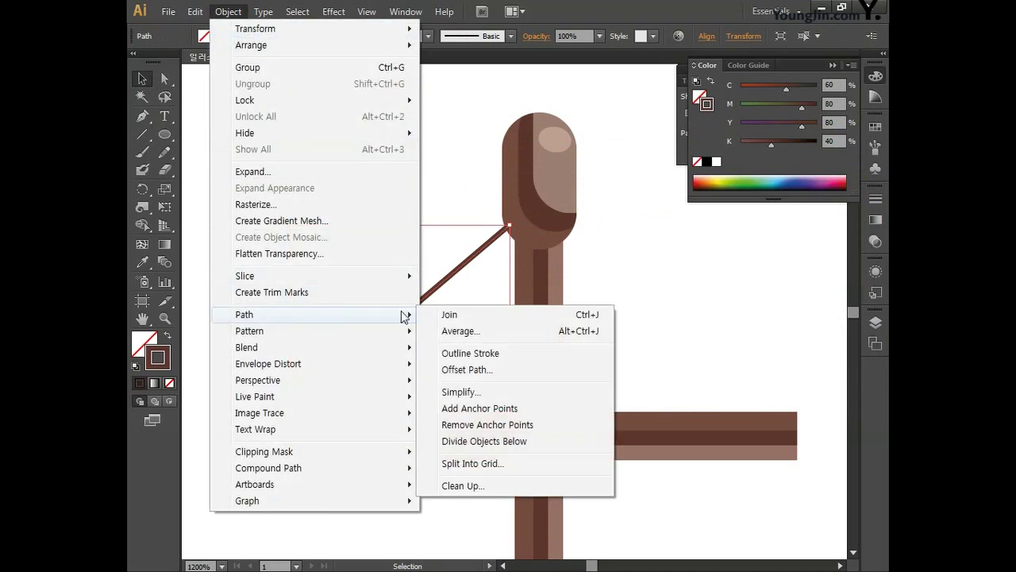
left_click(461, 354)
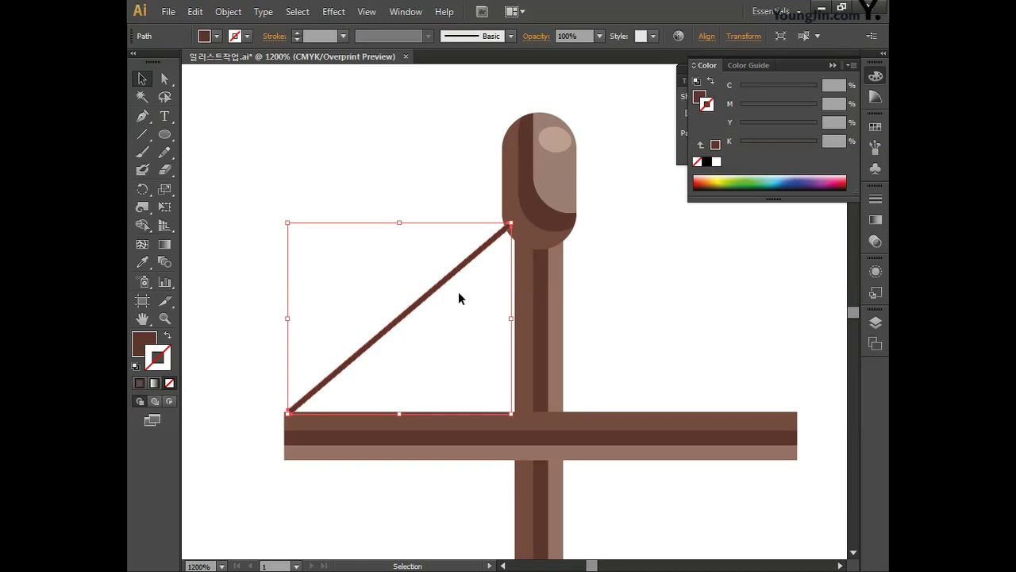
- Reflect a copy of the rope across the vertical axis and place it on the opposite side of the mast
left_click(149, 190)
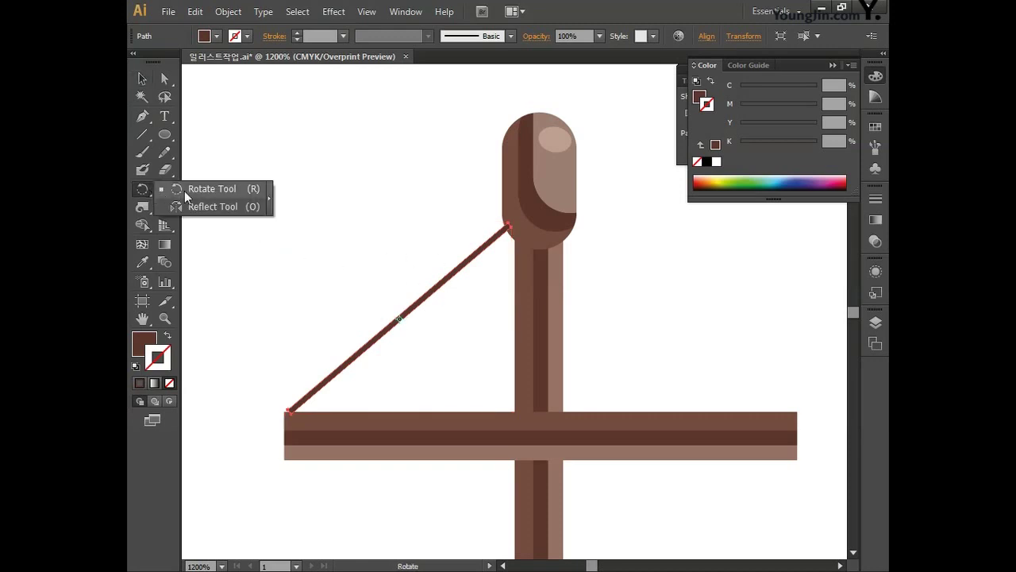
left_click(195, 207)
double_click(142, 190)
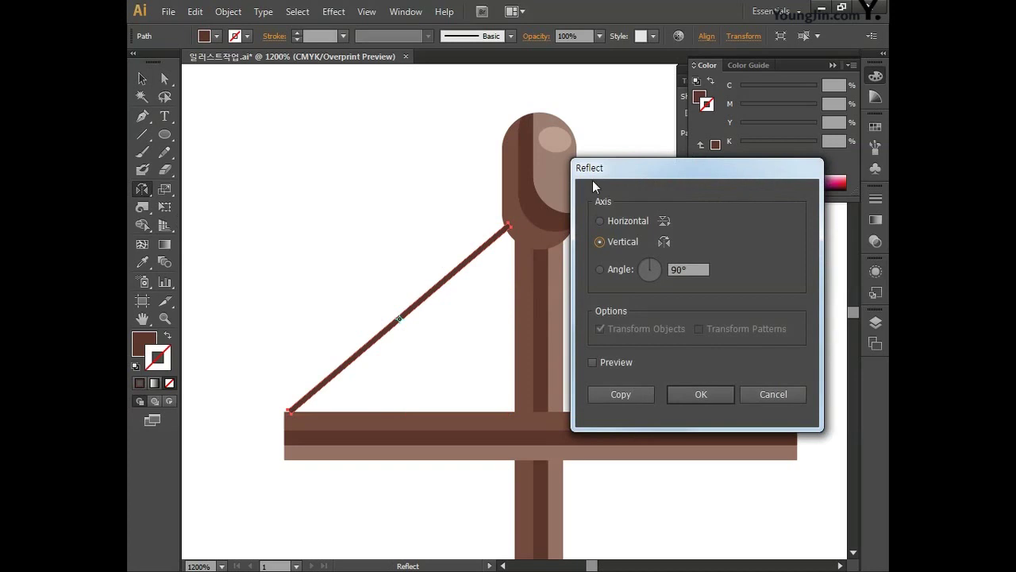
left_click(637, 397)
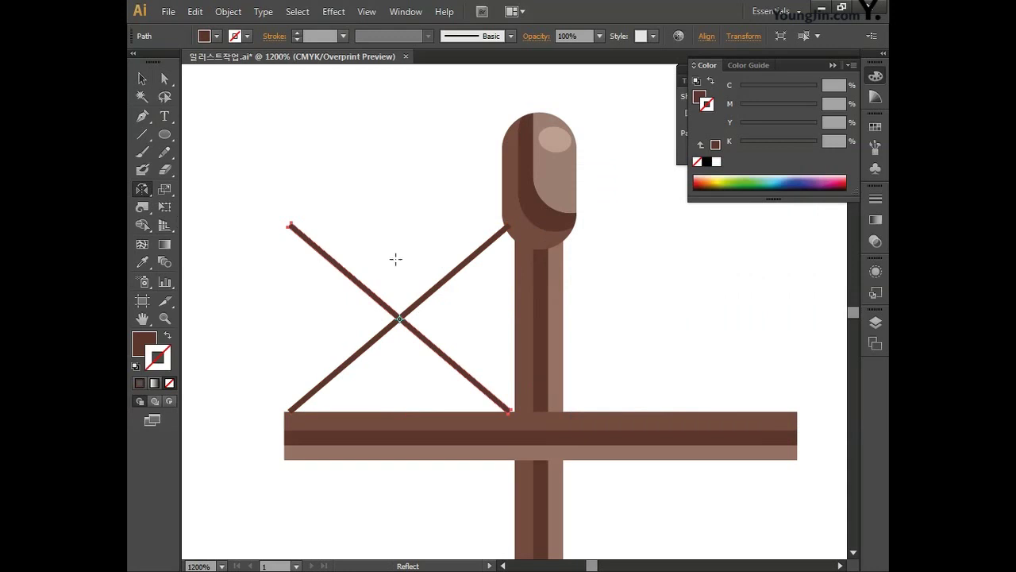
left_click(143, 80)
left_click_drag(325, 262, 610, 287)
left_click(665, 257)
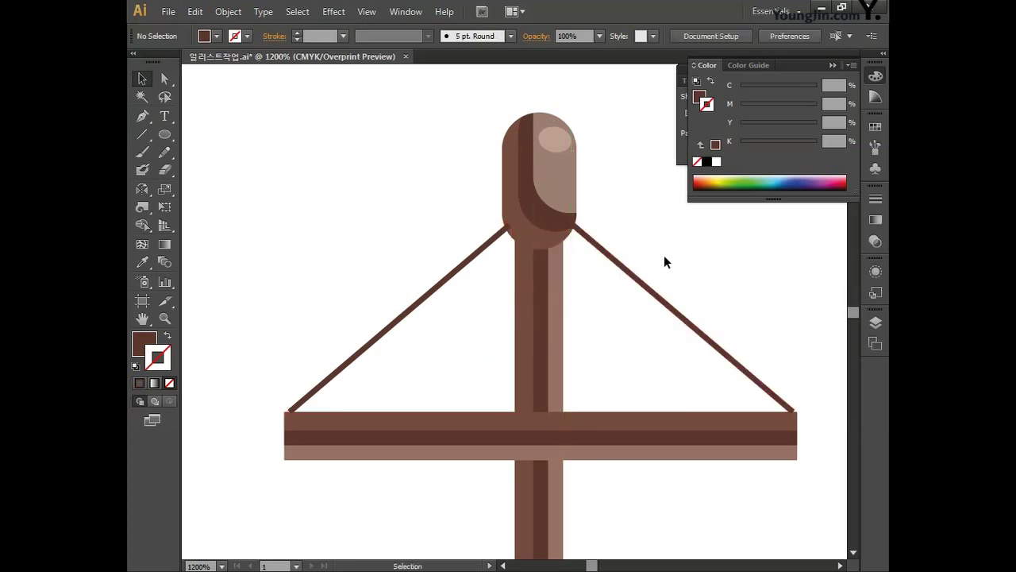
- Select both diagonal ropes and send them to the back, behind the mast and crossbar
left_click_drag(720, 282, 487, 341)
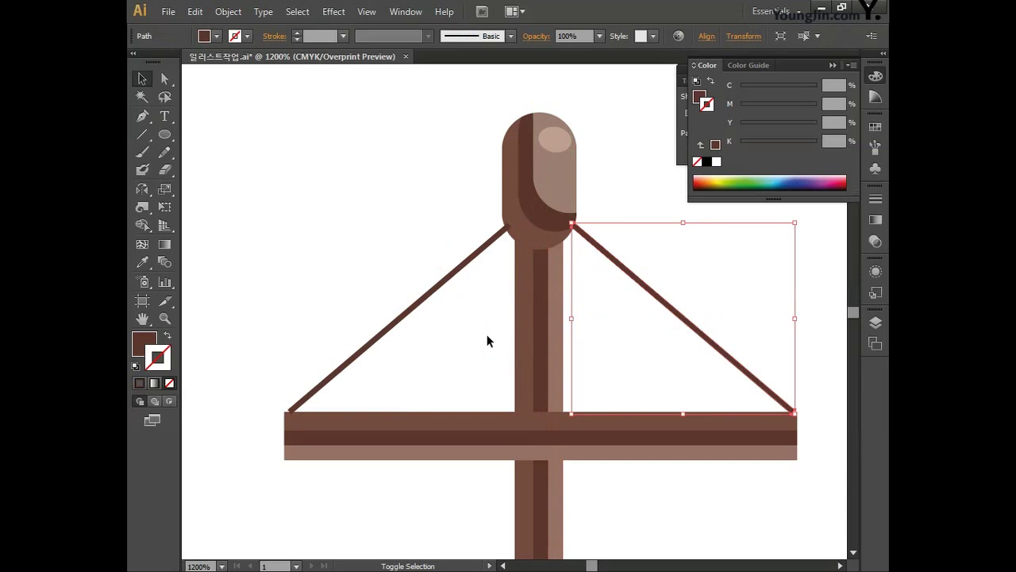
left_click_drag(328, 256, 456, 356)
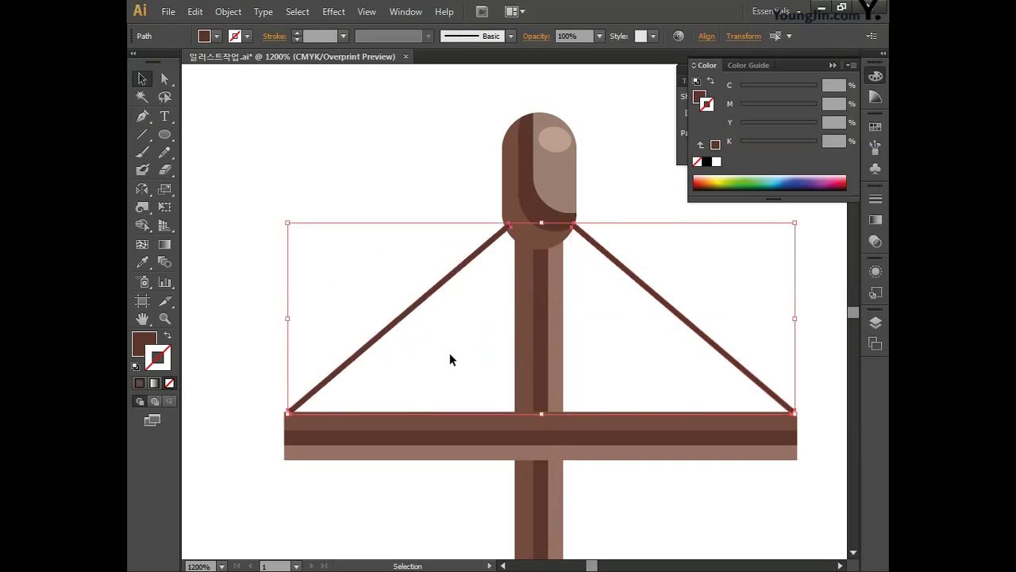
right_click(434, 293)
mouse_move(498, 487)
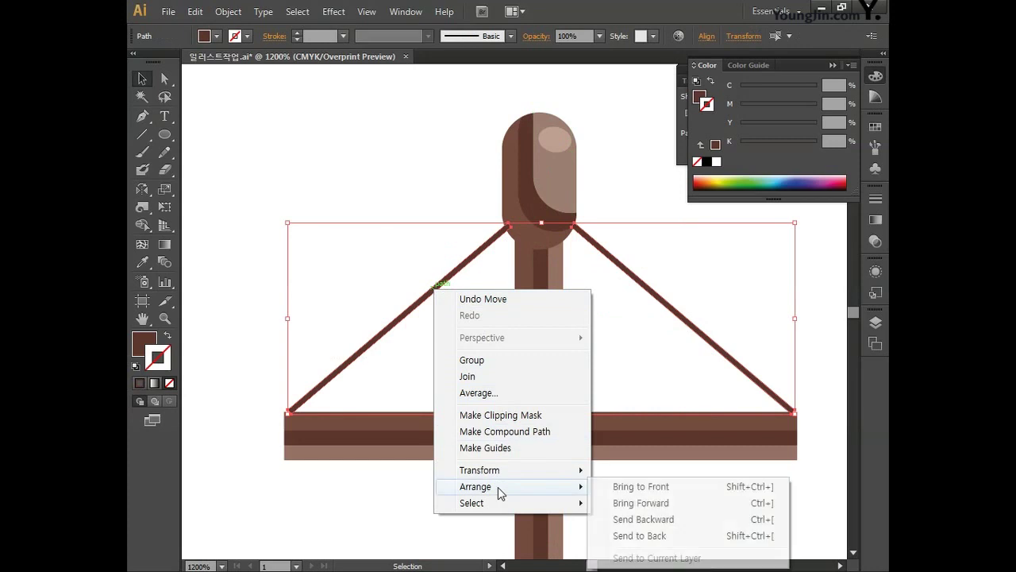
left_click(649, 536)
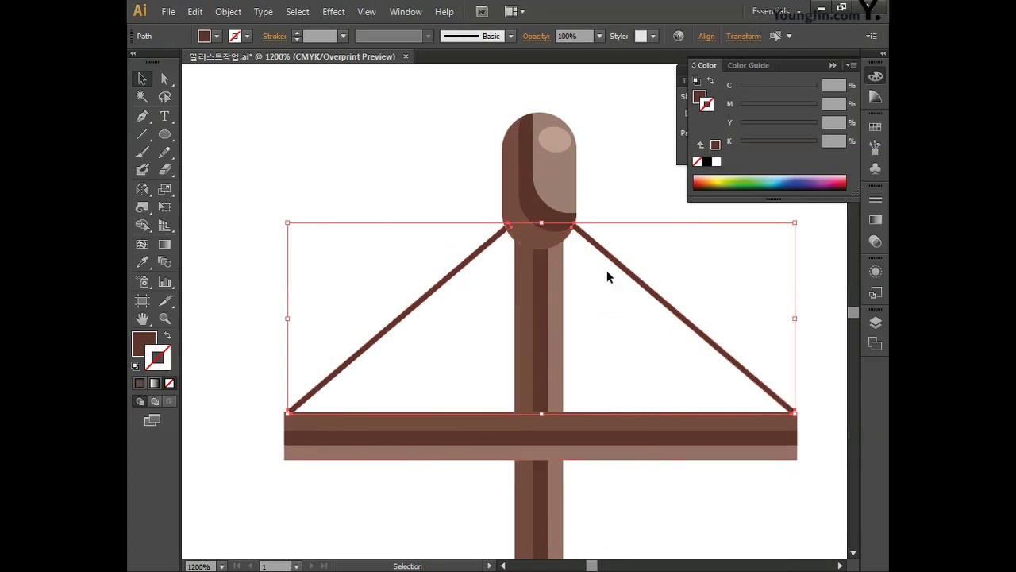
left_click(468, 350)
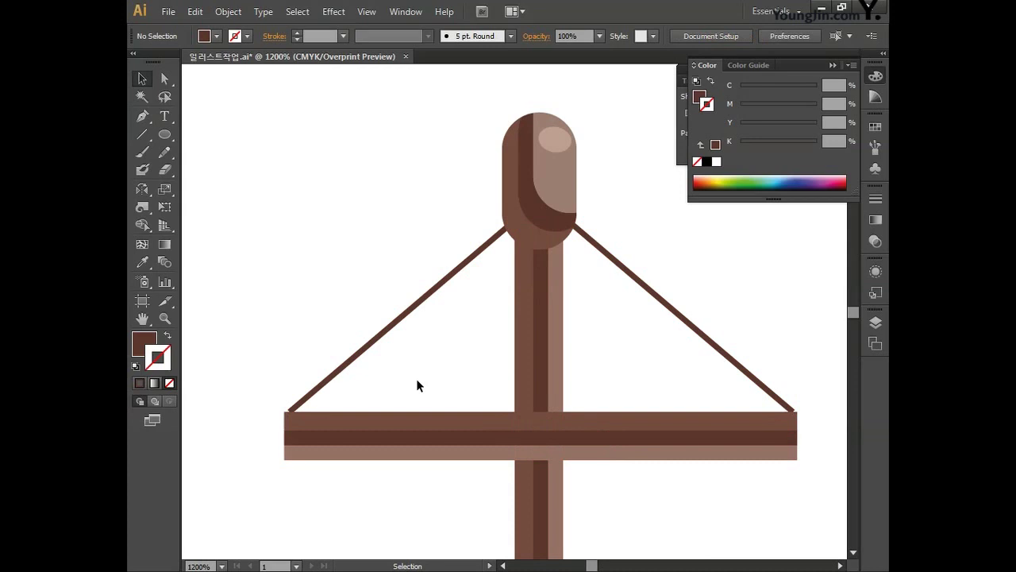
- Draw a very narrow upright ellipse about 16.7 mm tall in the empty area beside the mast top
left_click_drag(477, 348, 325, 421)
left_click_drag(552, 313, 531, 358)
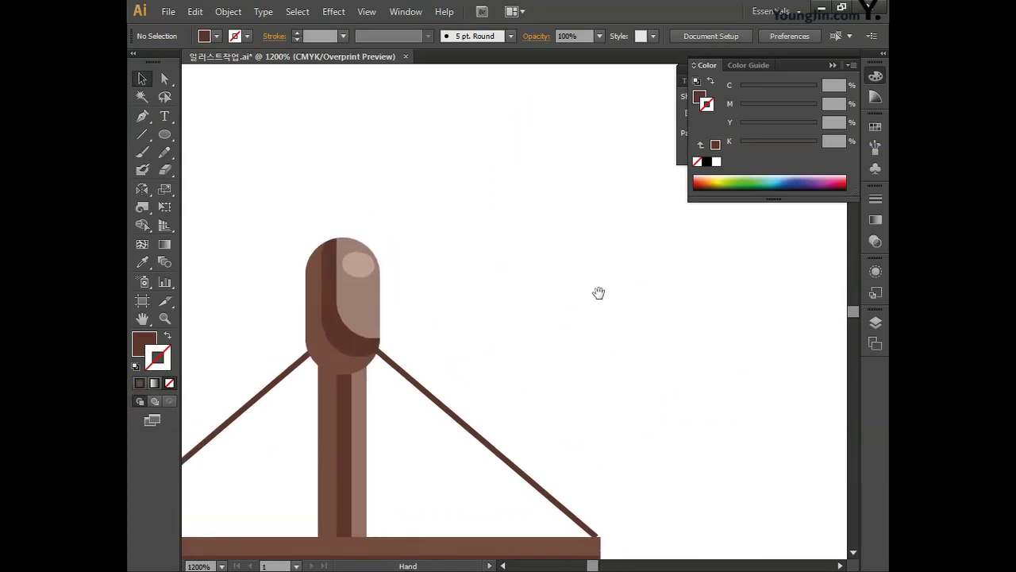
left_click(876, 76)
key("ctrl+minus")
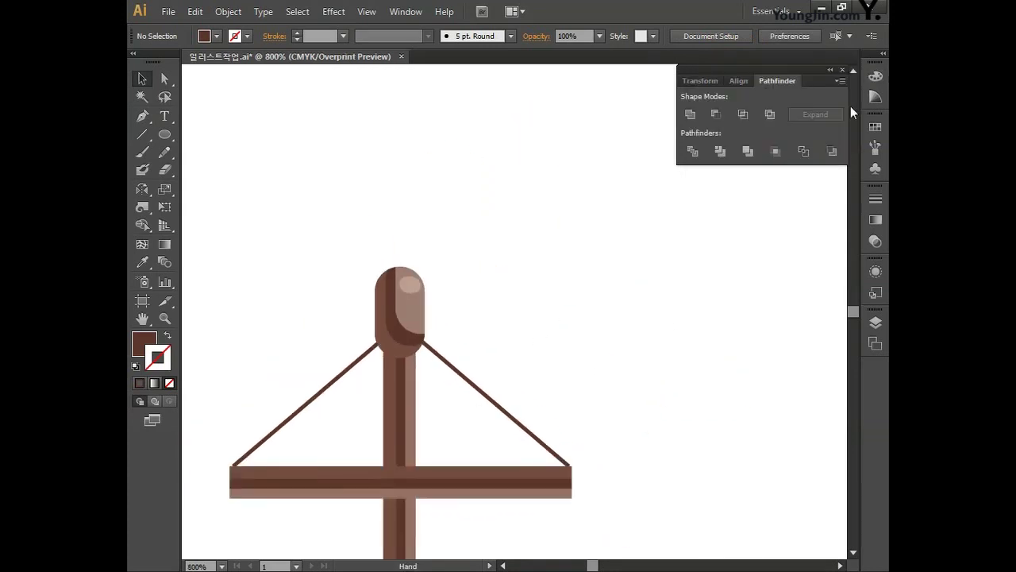
left_click_drag(646, 257, 606, 294)
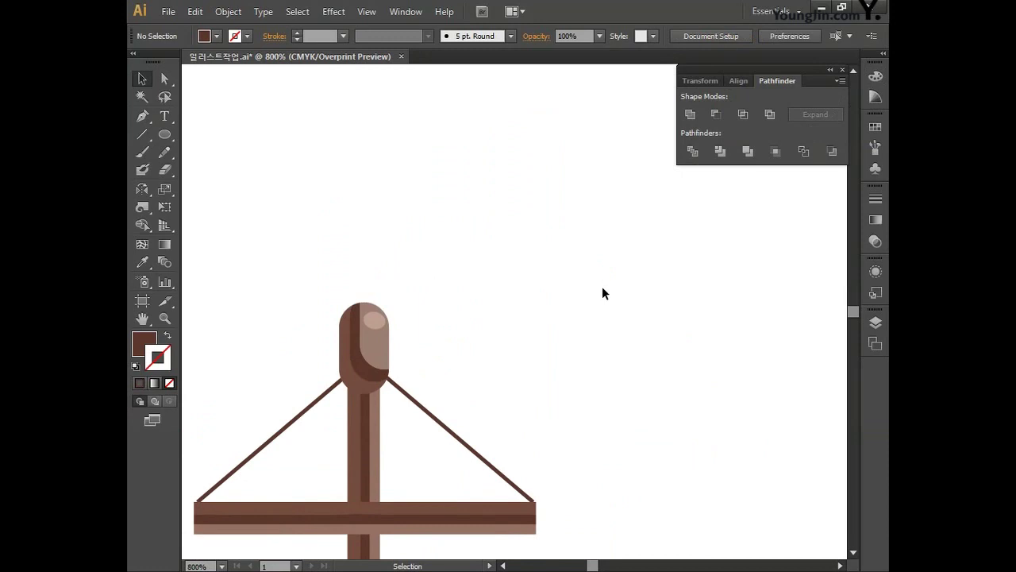
left_click(167, 137)
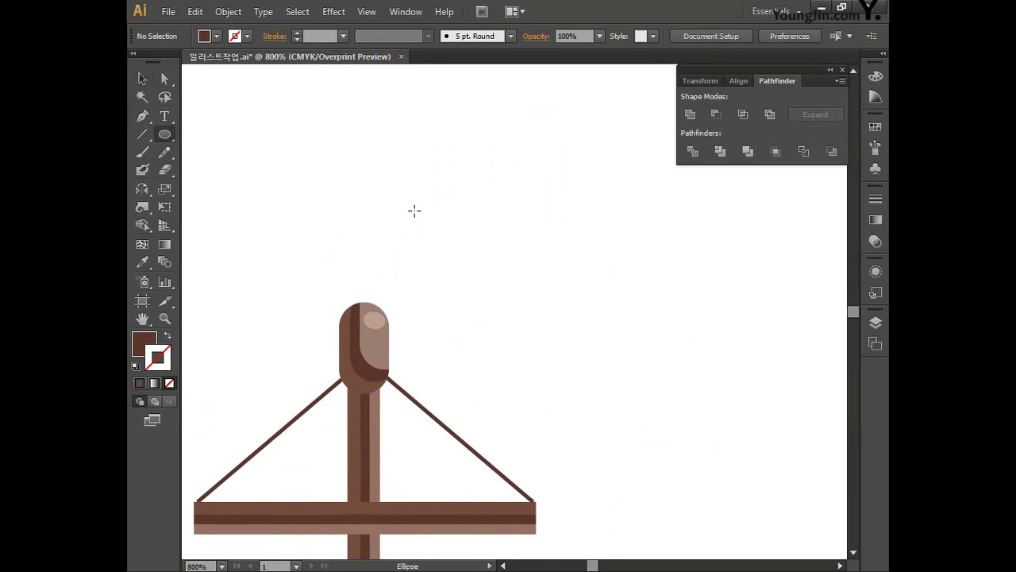
left_click_drag(521, 125, 539, 409)
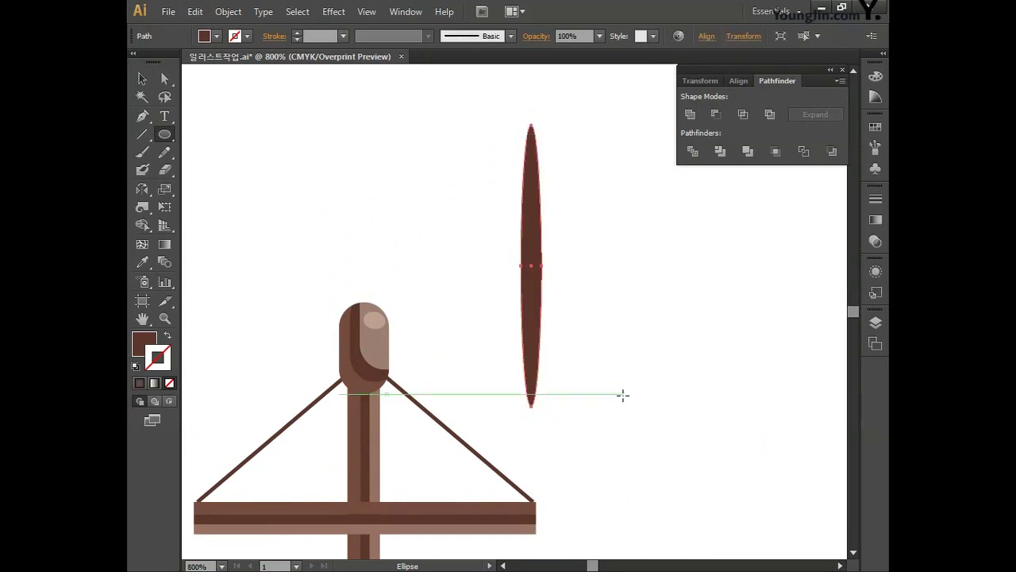
- Draw a vertical line through the narrow ellipse's center and divide the ellipse into two halves with Pathfinder Divide
left_click(142, 135)
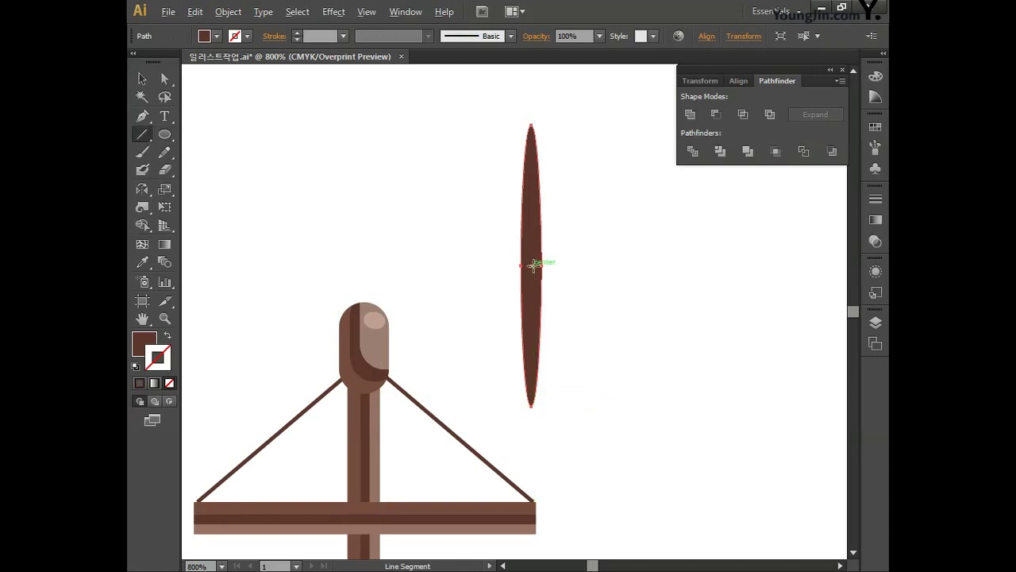
mouse_move(534, 265)
left_mouse_down()
mouse_move(544, 139)
mouse_move(531, 97)
left_mouse_up()
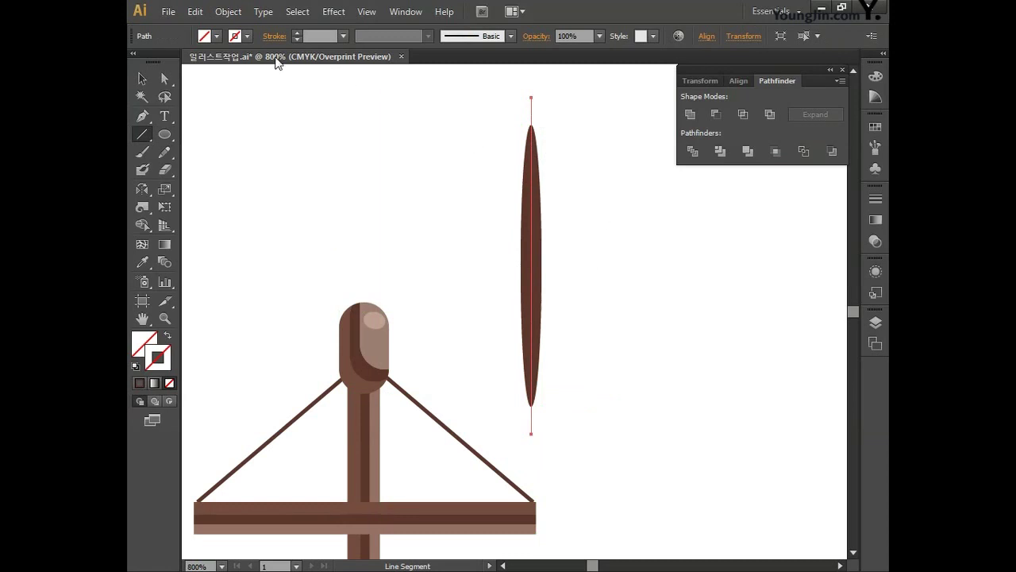
left_click(142, 78)
left_click_drag(481, 172, 595, 308)
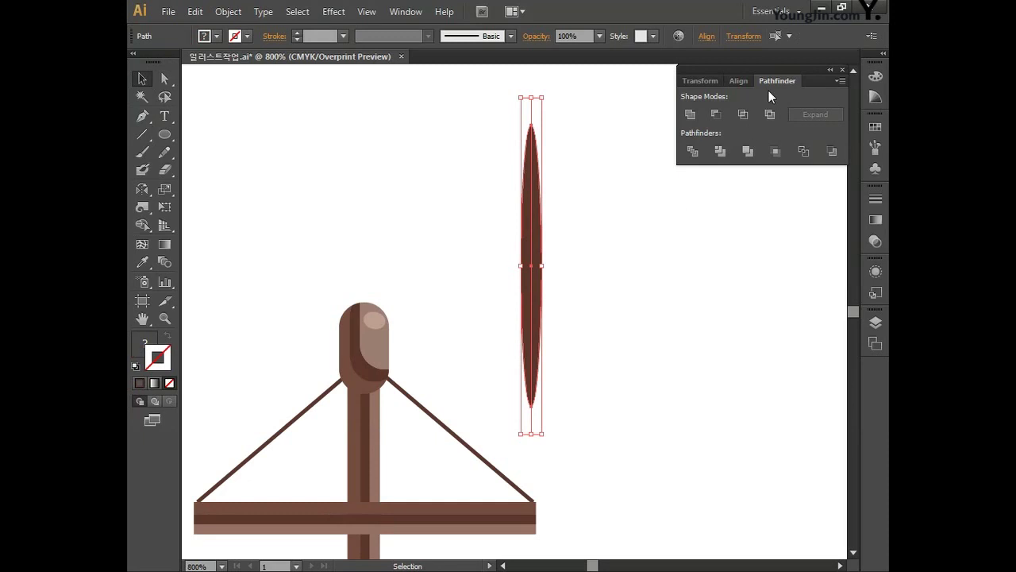
left_click(692, 151)
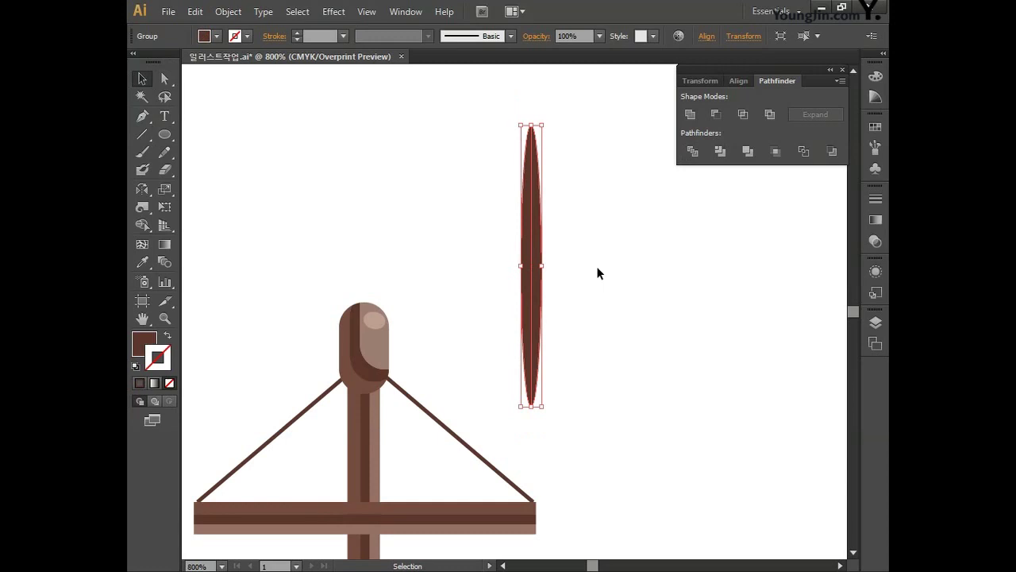
- Fill the left half of the divided ellipse with C 50, M 70, Y 70, K 30
left_click(169, 80)
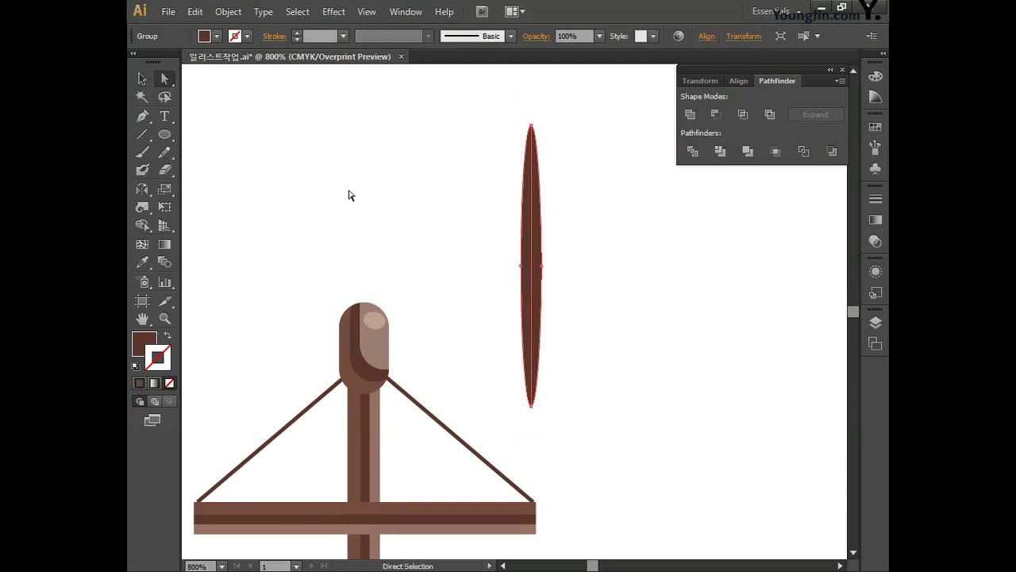
left_click(514, 244)
left_click(528, 239)
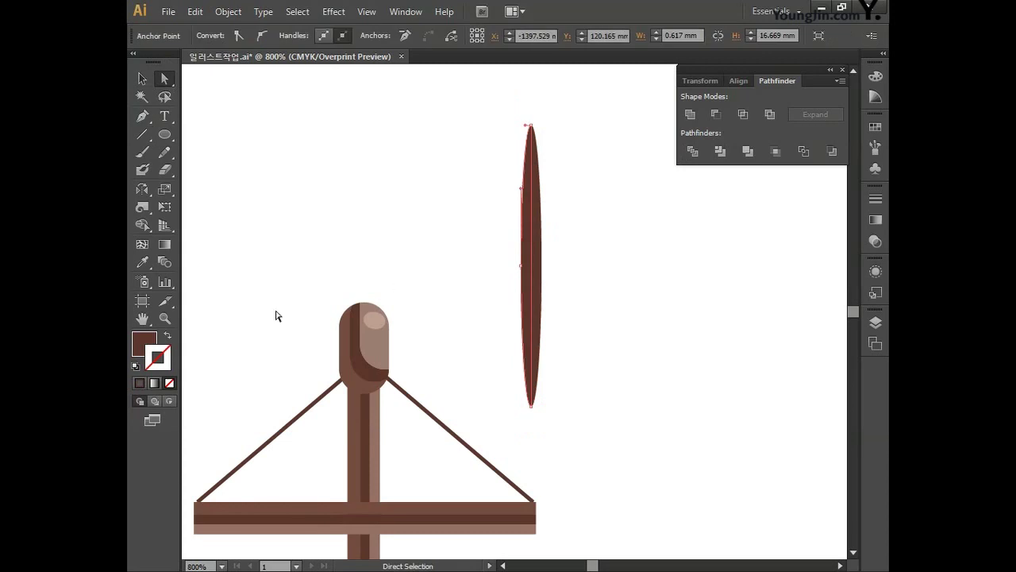
double_click(144, 344)
left_click(826, 310)
type("50")
key("Tab")
type("70")
key("Tab")
type("70")
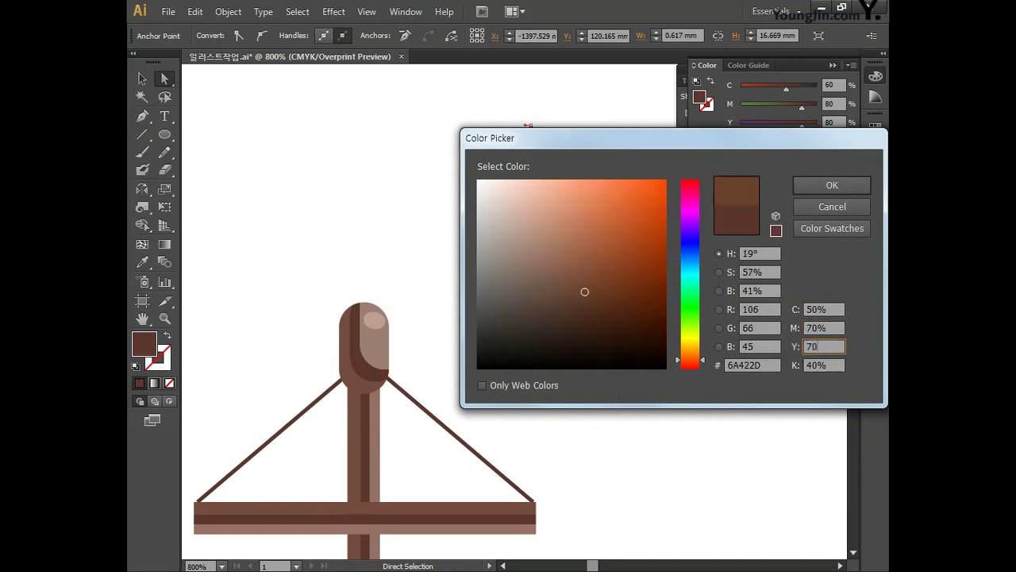
key("Tab")
type("30")
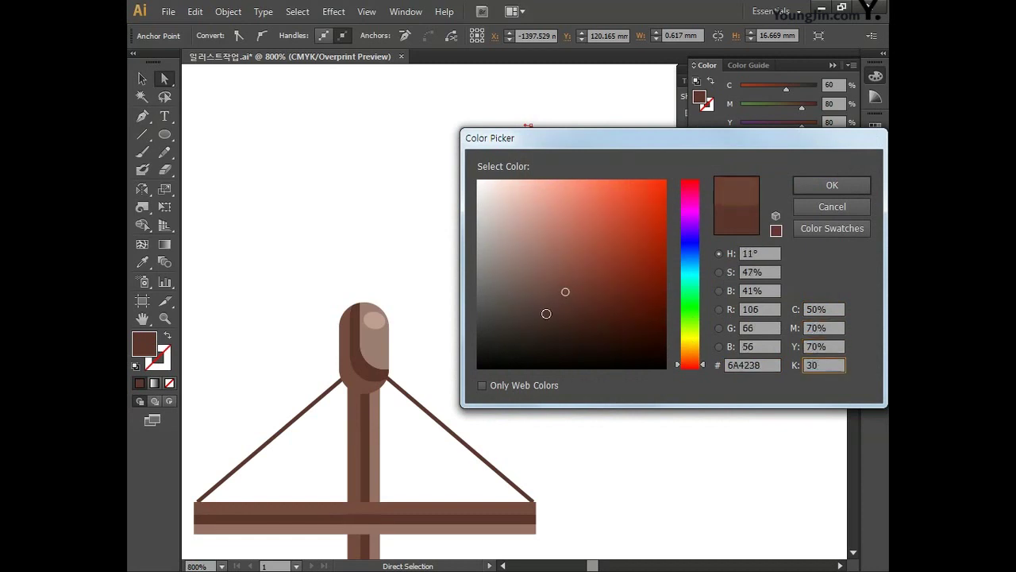
left_click(832, 185)
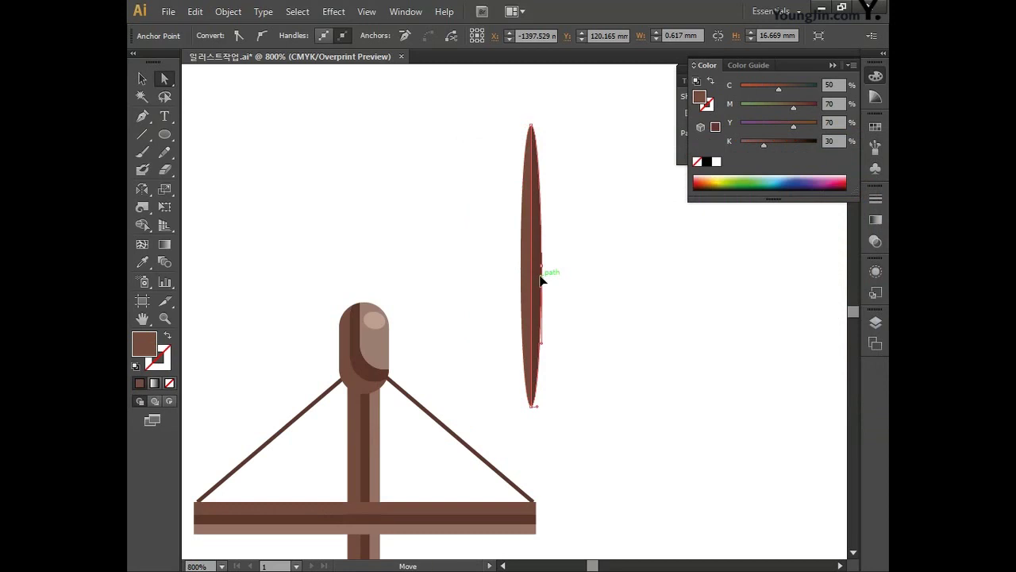
- Fill the right half of the divided ellipse with C 50, M 60, Y 70, K 20
left_click(543, 275)
double_click(150, 349)
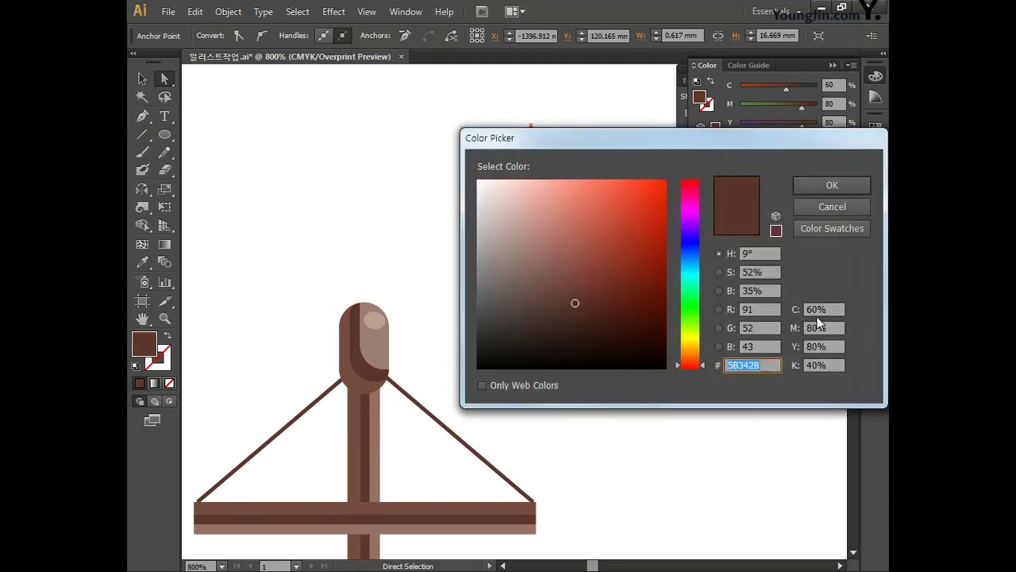
left_click(830, 310)
type("50")
key("Tab")
type("60")
key("Tab")
type("70")
key("Tab")
type("20")
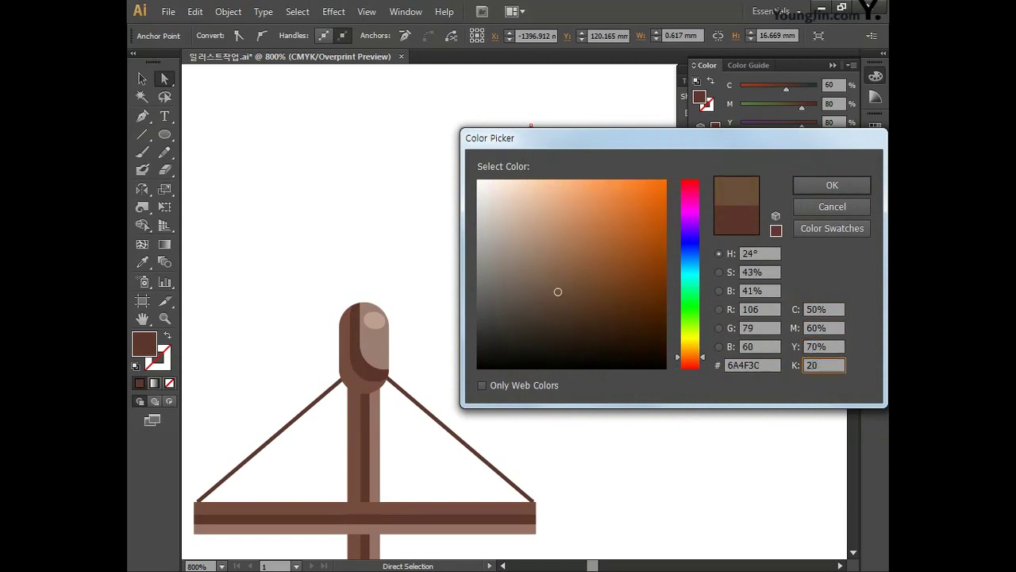
left_click(808, 190)
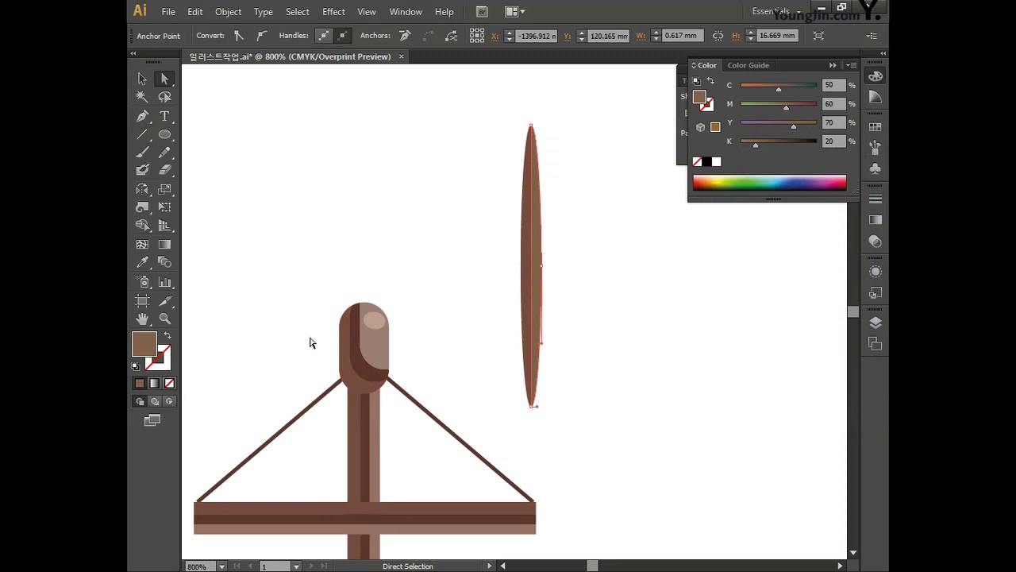
- Create a copy of the two-tone ellipse rotated 8° about its bottom tip
left_click(142, 78)
left_click(299, 201)
left_click_drag(488, 193, 595, 305)
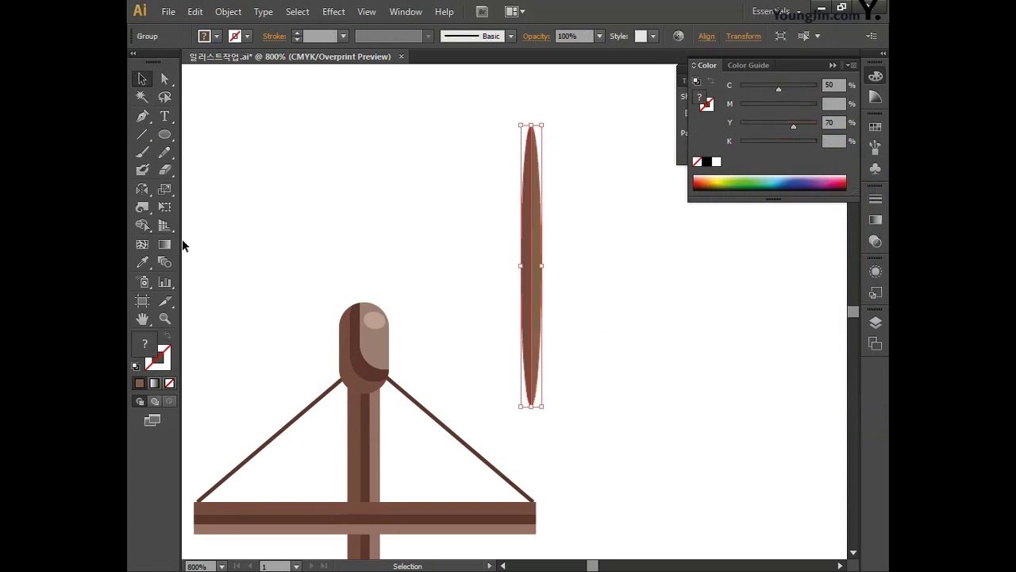
left_click_drag(142, 189, 206, 190)
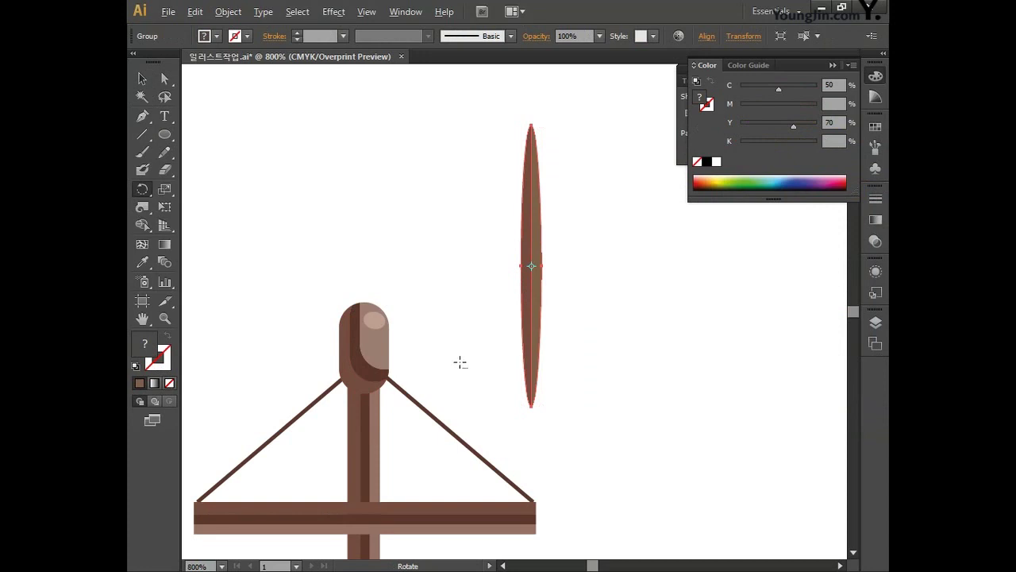
left_click(531, 405, "alt")
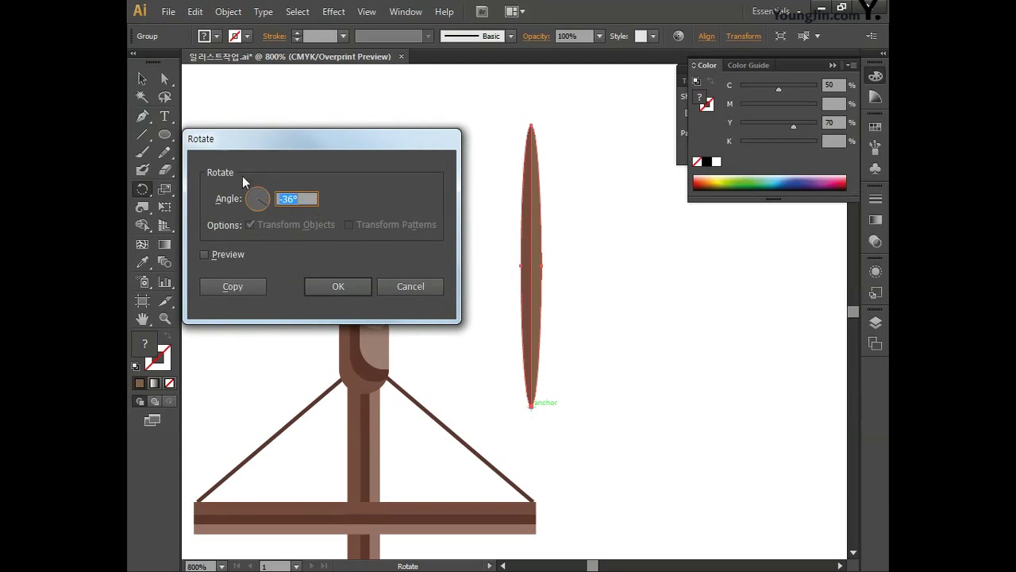
type("8")
left_click(242, 286)
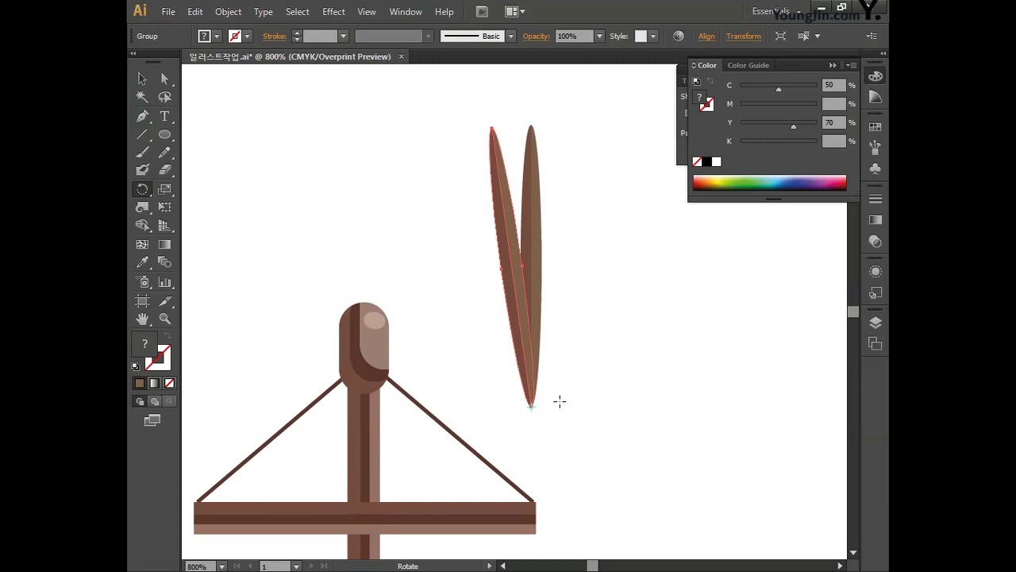
- Nudge the tilted blade copy down so its tip sits slightly lower than the upright blade's tip
key("Down")
key("Down")
key("Down")
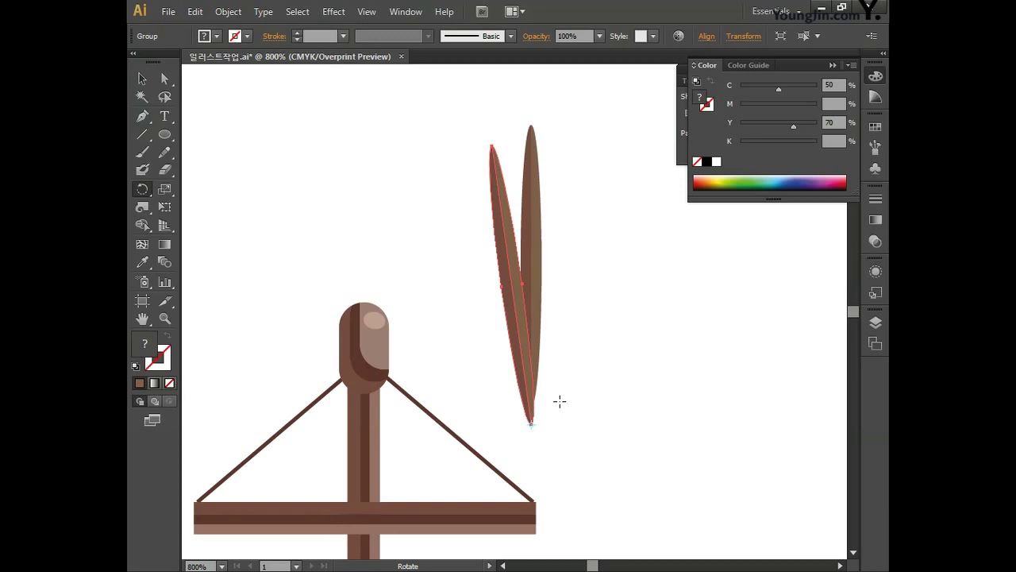
- Create another copy of the tilted blade rotated 8° about its center
double_click(143, 191)
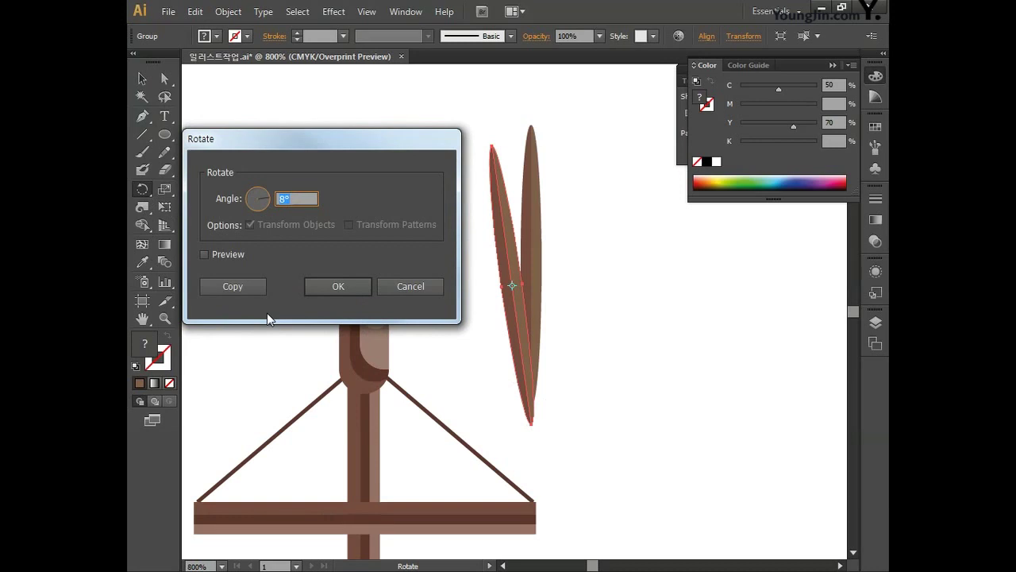
type("8")
left_click(232, 285)
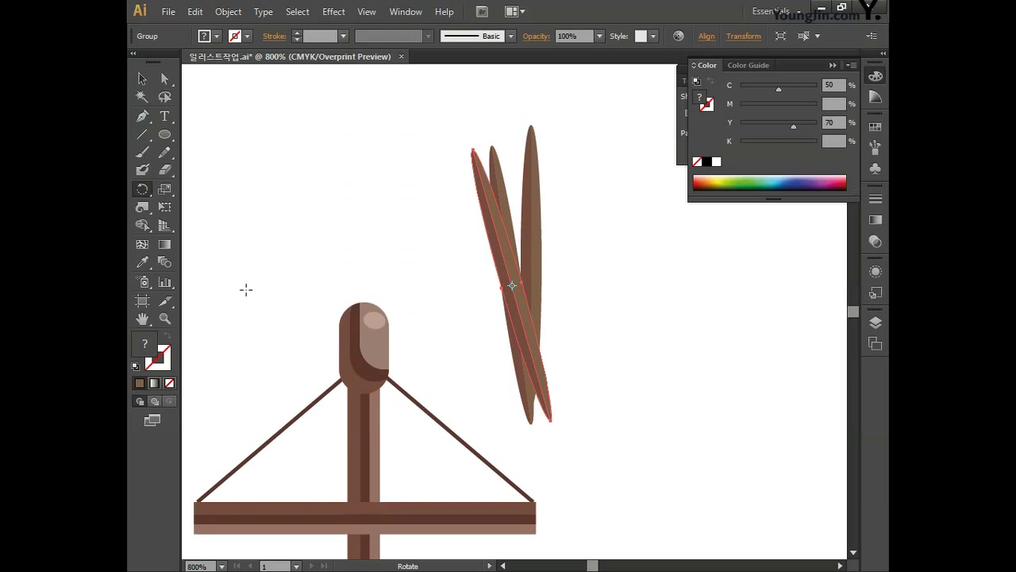
- Shift the newest blade copy down and slightly left so it forms the outermost blade of the fan
left_click(142, 79)
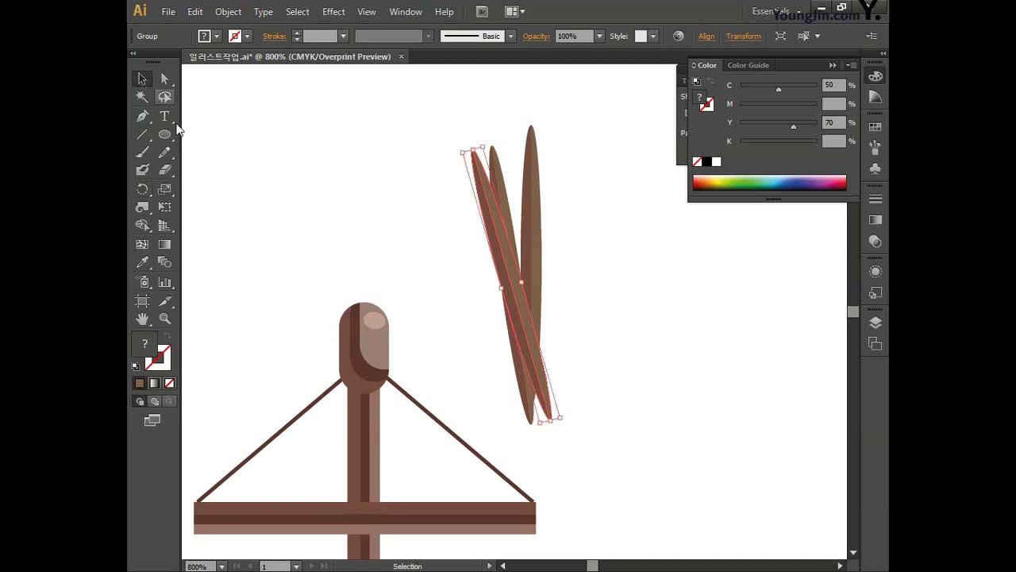
key("Down")
key("Down")
key("Down")
key("Down")
key("Down")
key("Down")
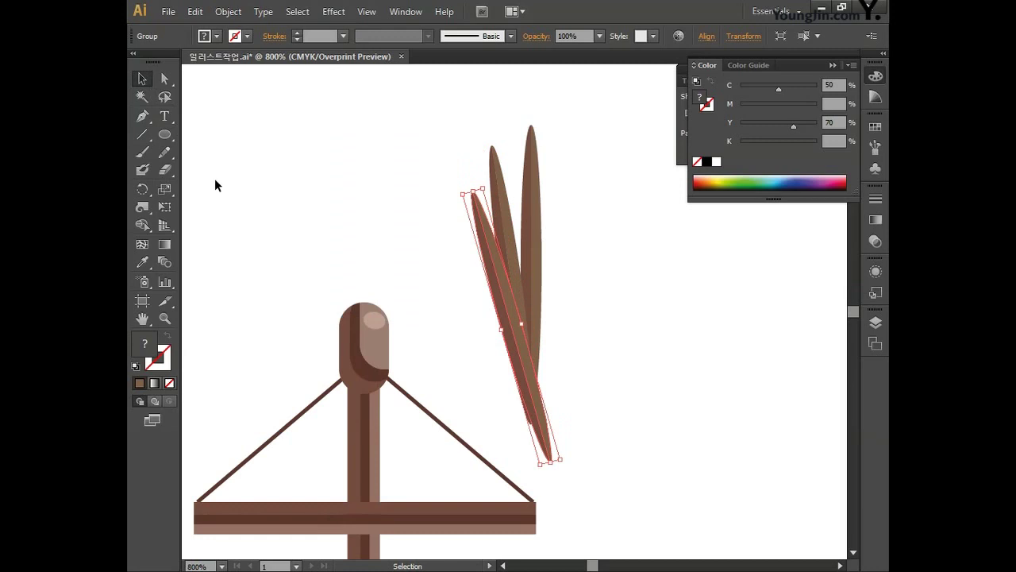
key("Left")
key("Left")
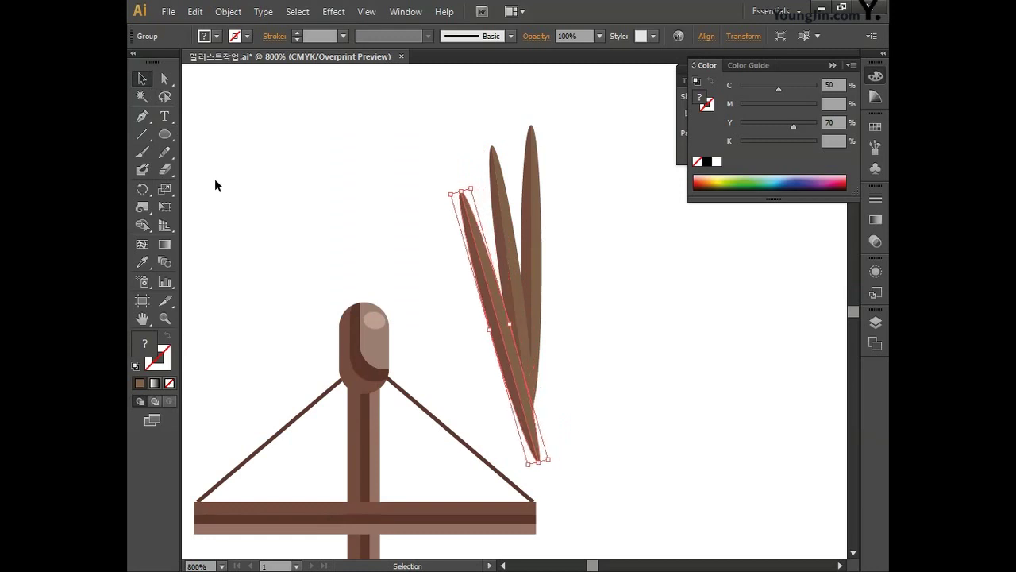
- Send the outermost left blade to the back of the stacking order
right_click(486, 302)
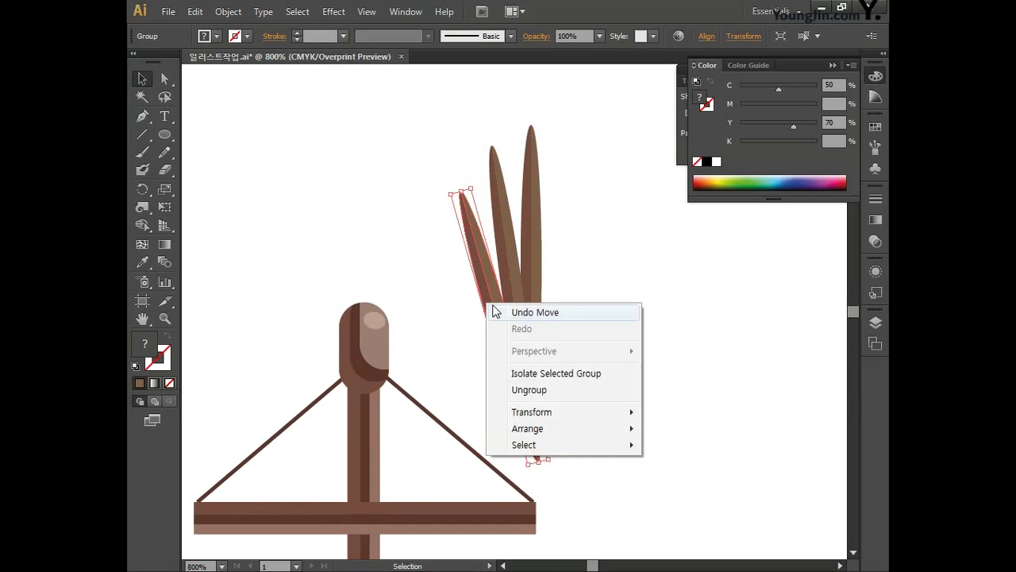
mouse_move(505, 431)
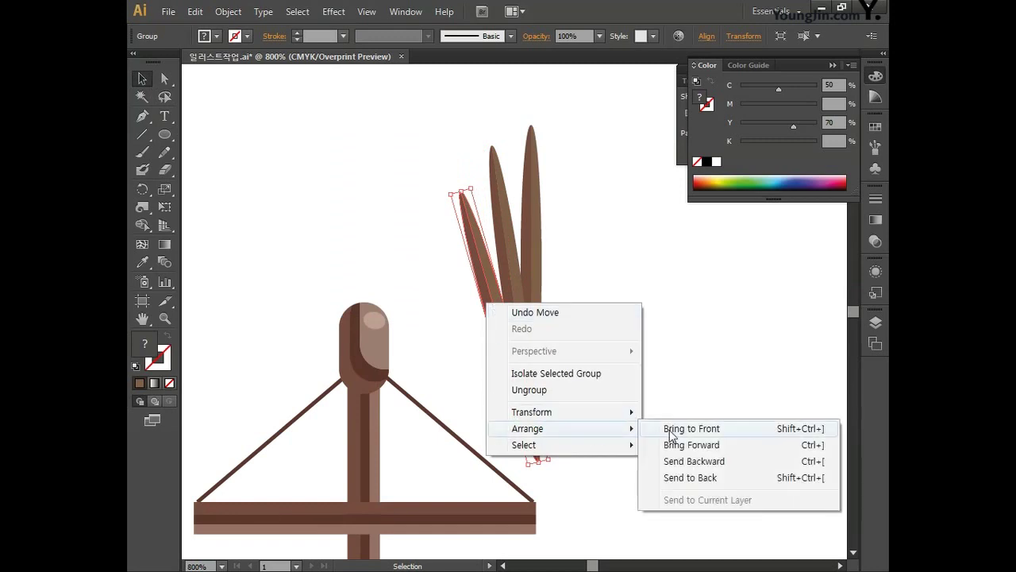
left_click(693, 477)
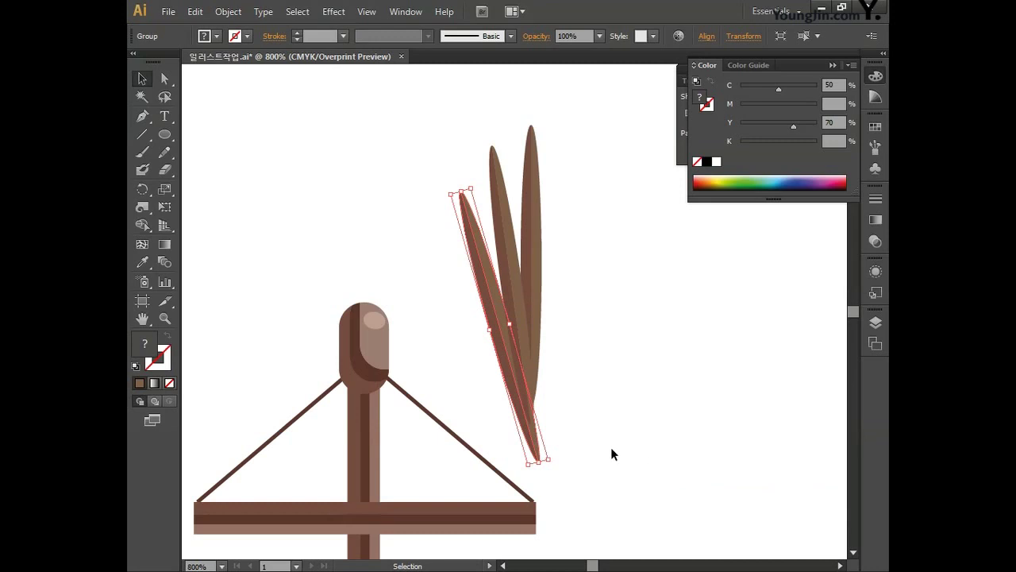
- Create a copy of the two tilted blades reflected across the vertical axis
left_click_drag(429, 140, 501, 249)
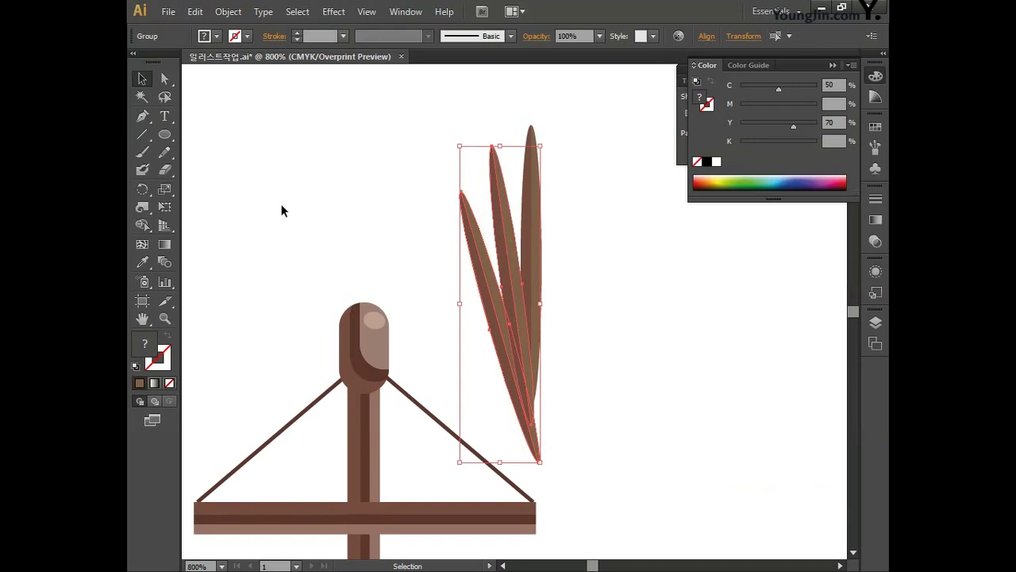
left_click(141, 191)
left_click(191, 207)
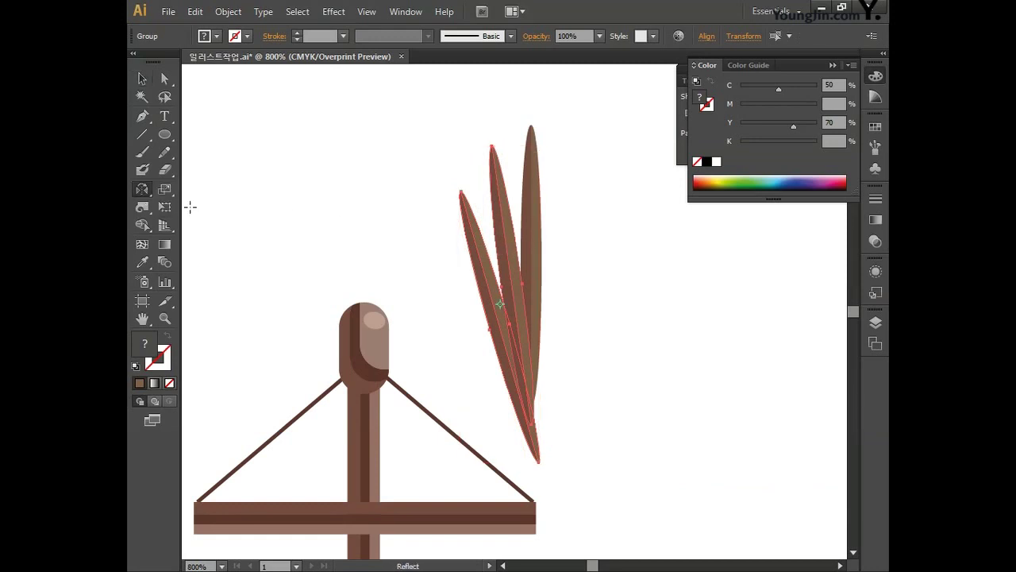
double_click(141, 191)
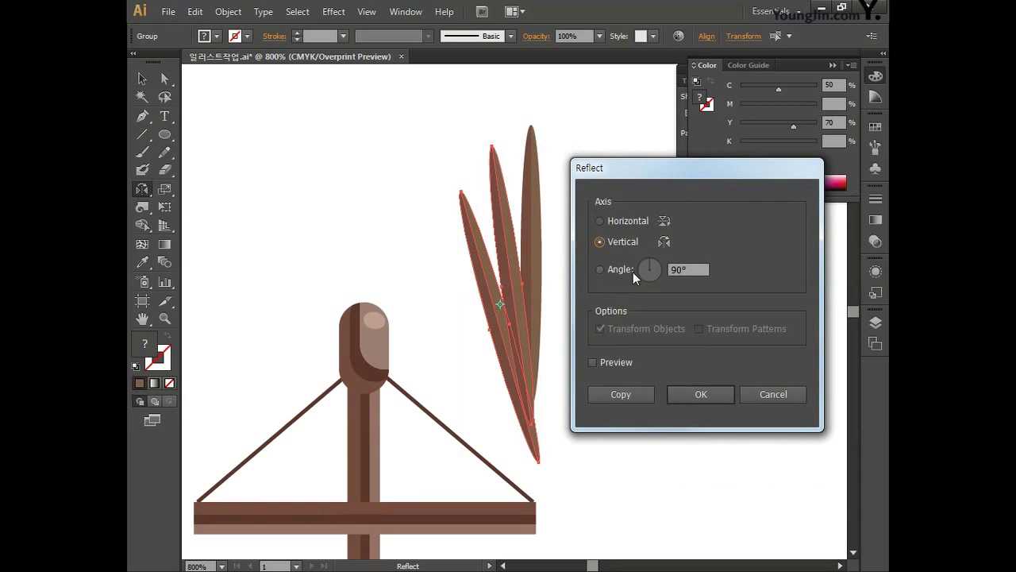
left_click(637, 396)
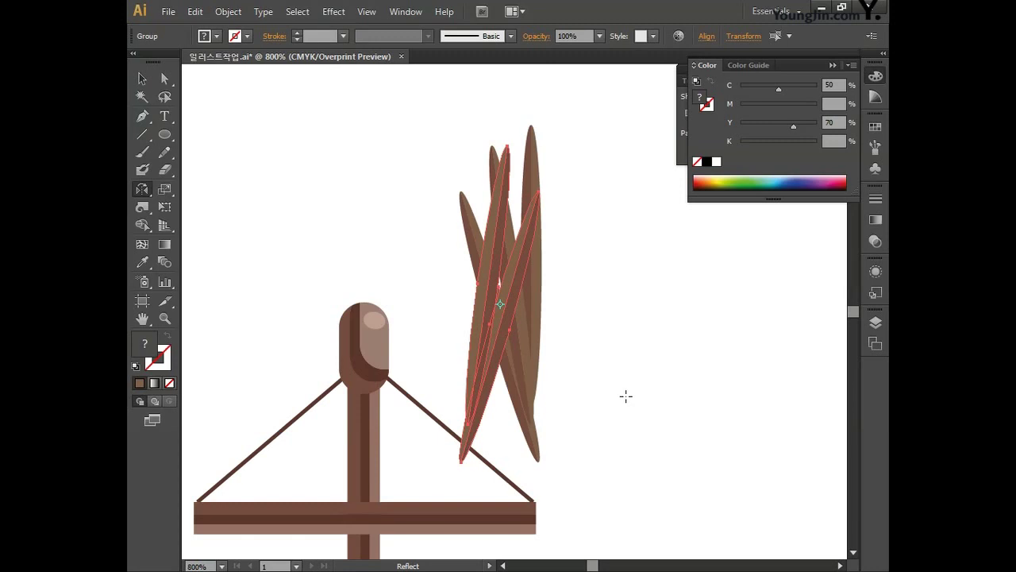
- Move the mirrored blades to the right of the upright blade to complete a symmetrical five-blade fan
left_click(141, 78)
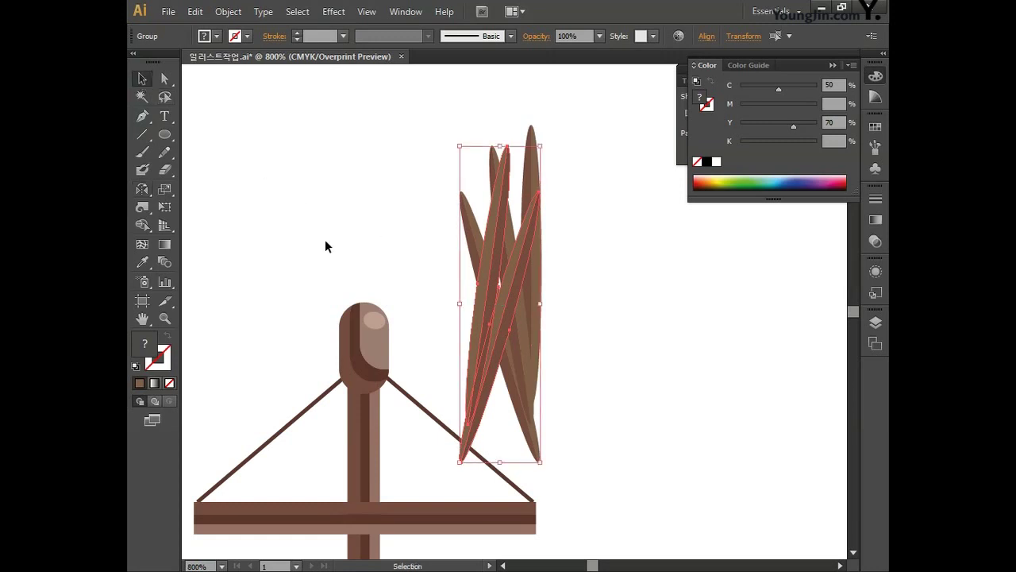
left_click_drag(478, 346, 548, 354)
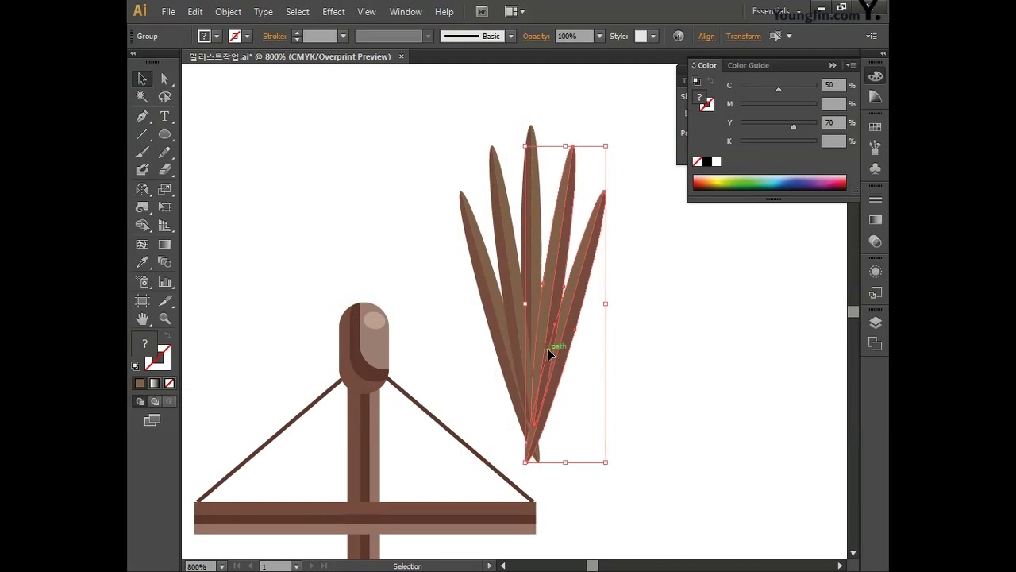
left_click(648, 341)
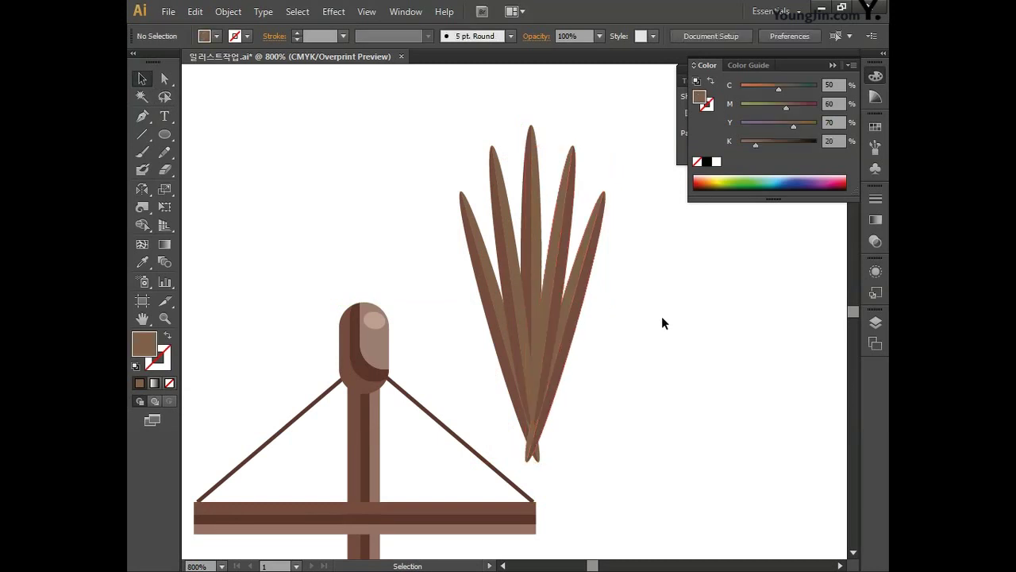
- Move the whole five-blade fan onto the mast's rounded top and send it to the back behind the cap
left_click_drag(627, 302, 423, 121)
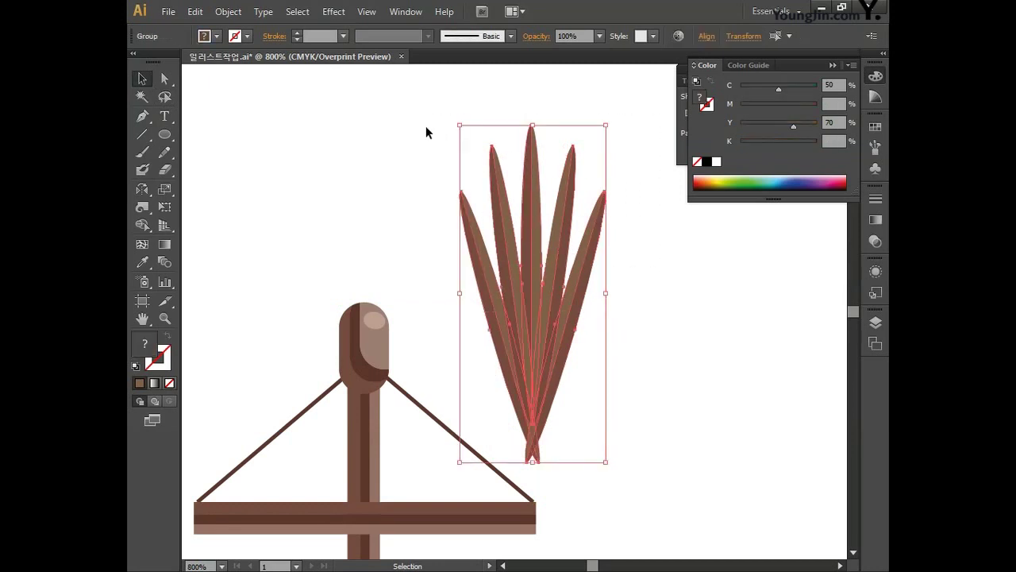
left_click_drag(569, 300, 403, 204)
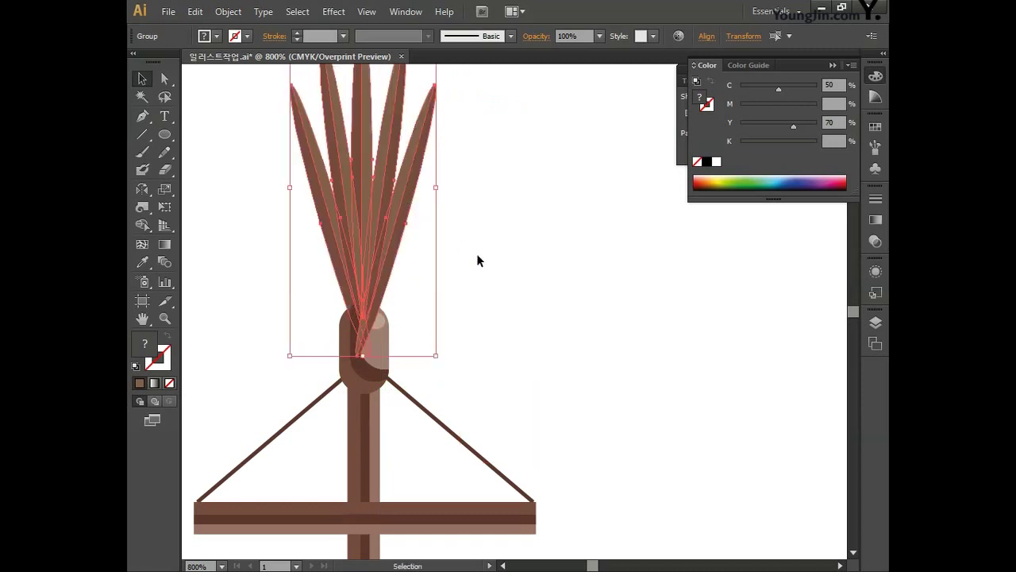
right_click(380, 235)
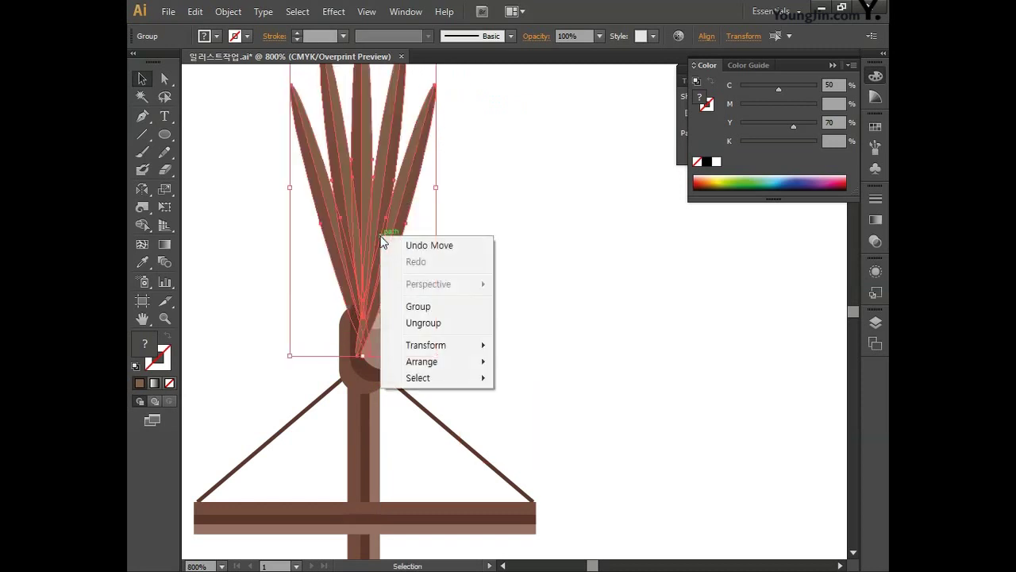
mouse_move(417, 361)
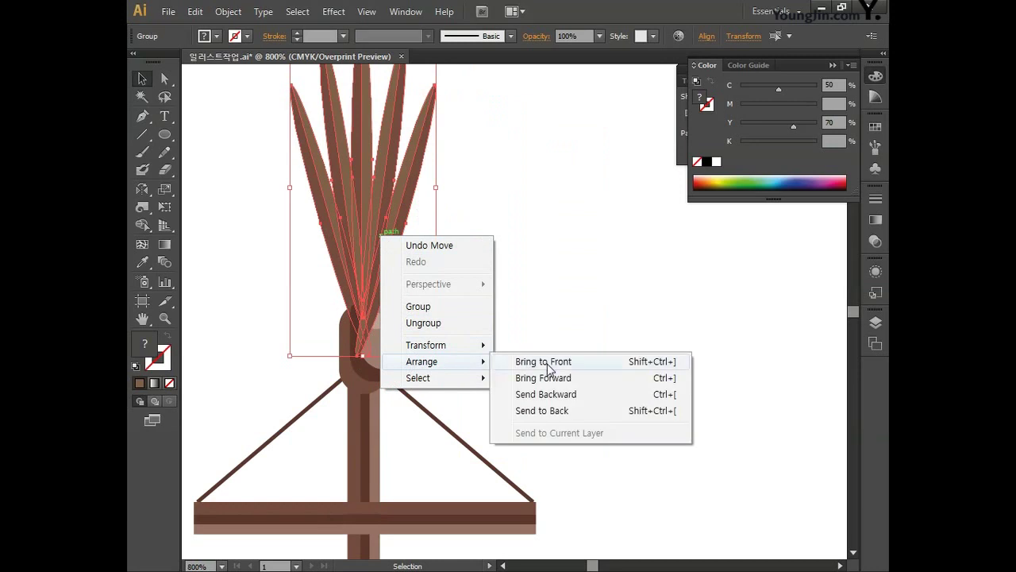
left_click(551, 410)
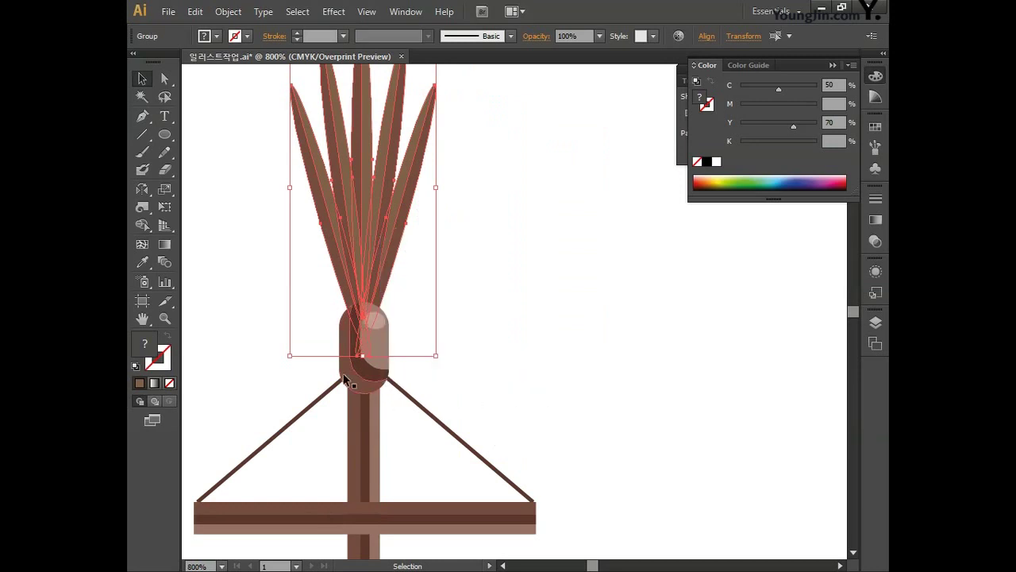
left_click(417, 316)
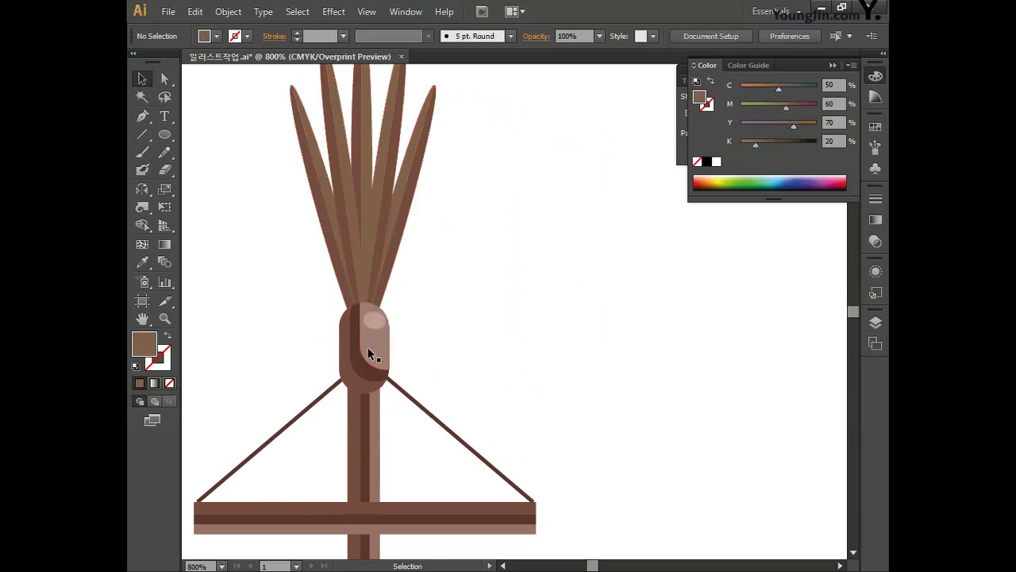
- Draw a tall rectangle as a banner hanging from the crossbar, slightly narrower than the bar and ending above the mast's foot
left_click_drag(439, 317, 547, 359)
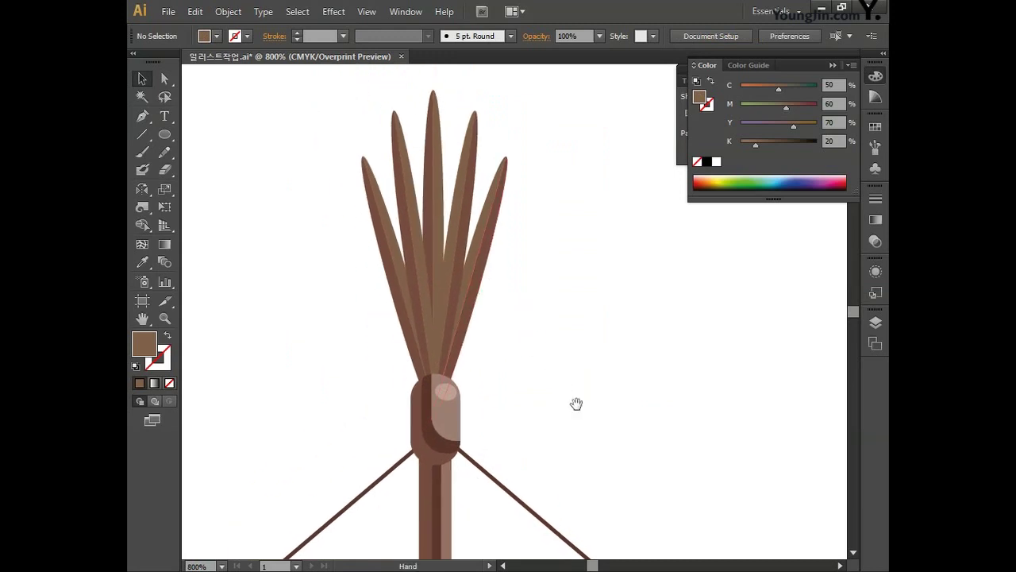
left_click_drag(577, 404, 578, 325)
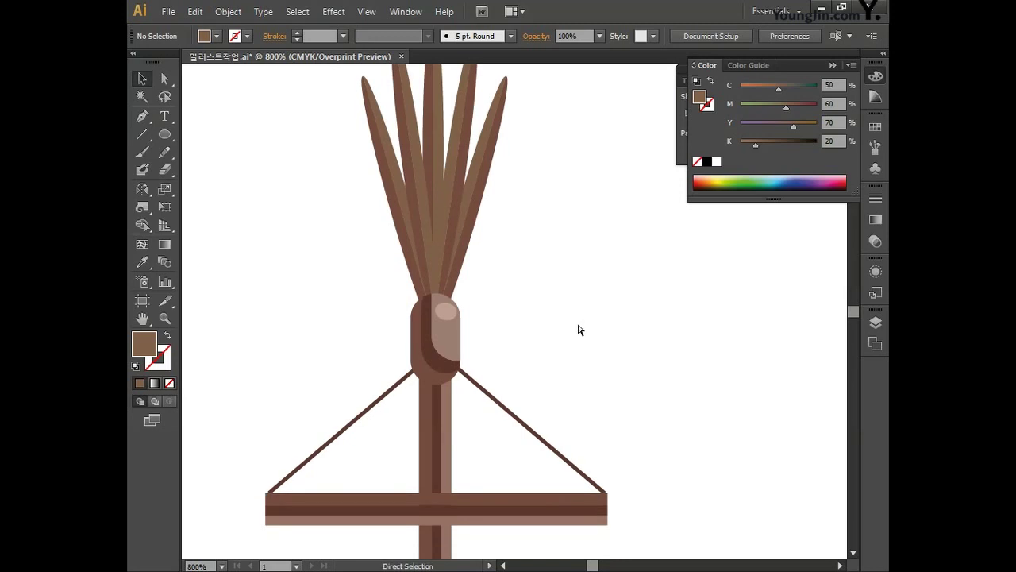
key("ctrl+minus")
key("ctrl+minus")
key("ctrl+minus")
left_click_drag(582, 371, 530, 208)
left_click_drag(555, 286, 549, 252)
mouse_move(553, 297)
left_mouse_down()
mouse_move(551, 275)
mouse_move(554, 283)
left_mouse_up()
left_click_drag(164, 134, 224, 134)
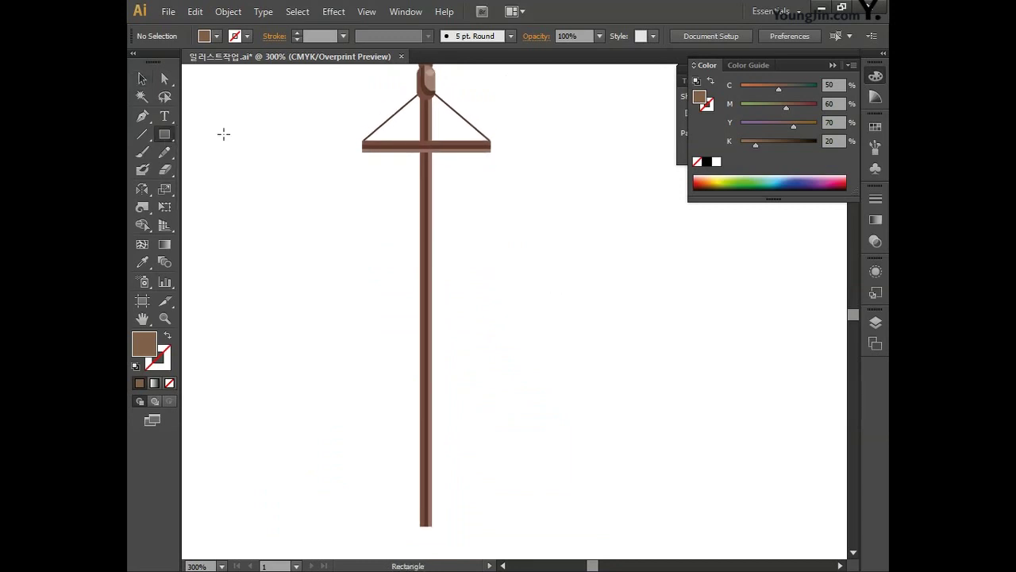
left_click_drag(369, 152, 482, 467)
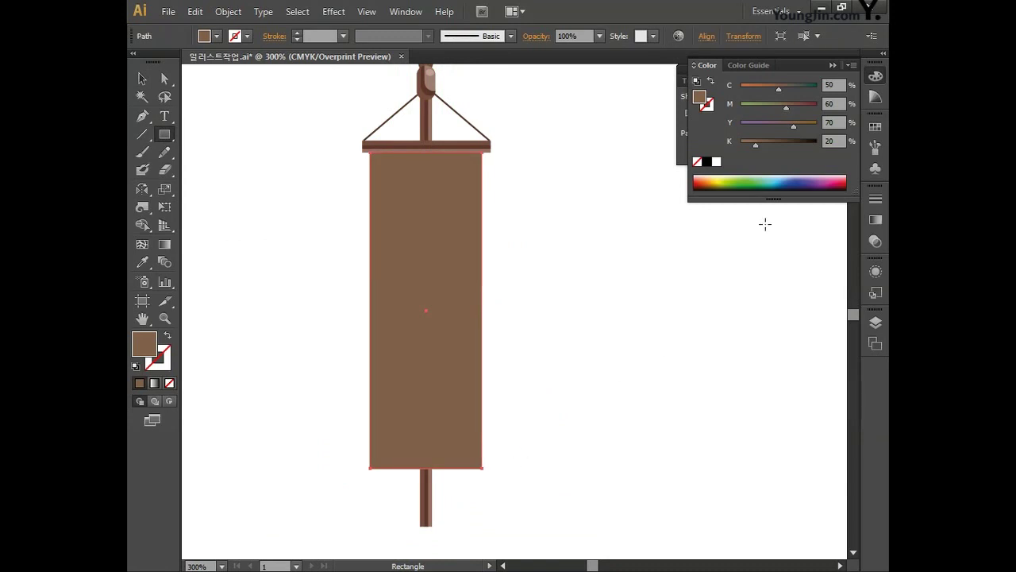
- Fill the banner rectangle with a Linear gradient at a 0° angle
left_click(875, 78)
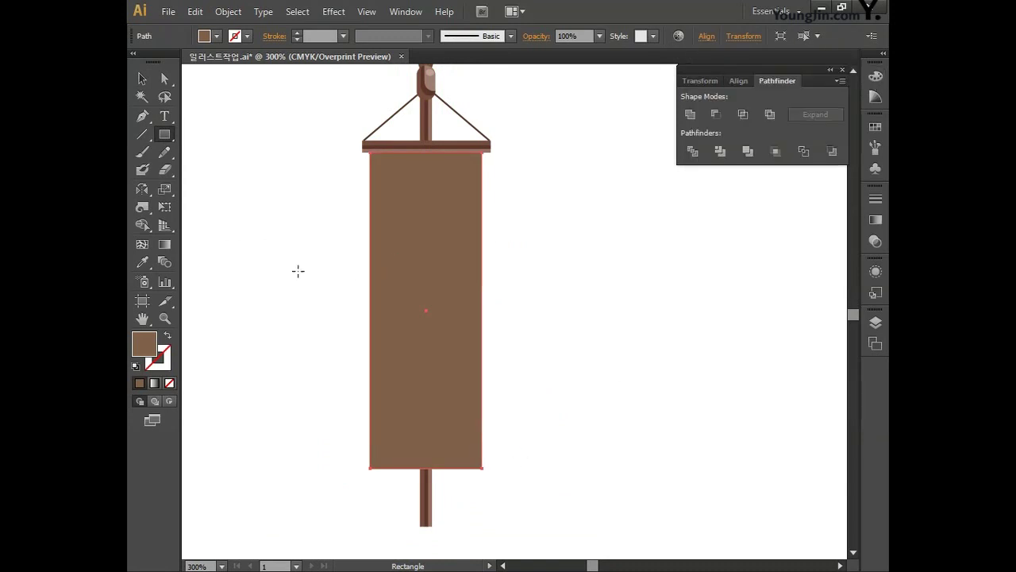
double_click(165, 245)
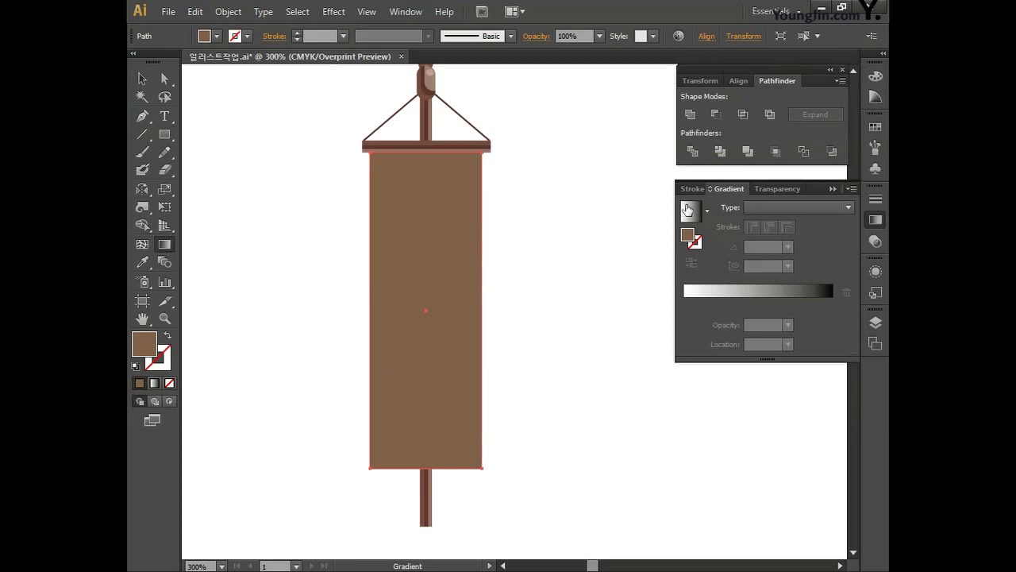
left_click(762, 208)
left_click(774, 223)
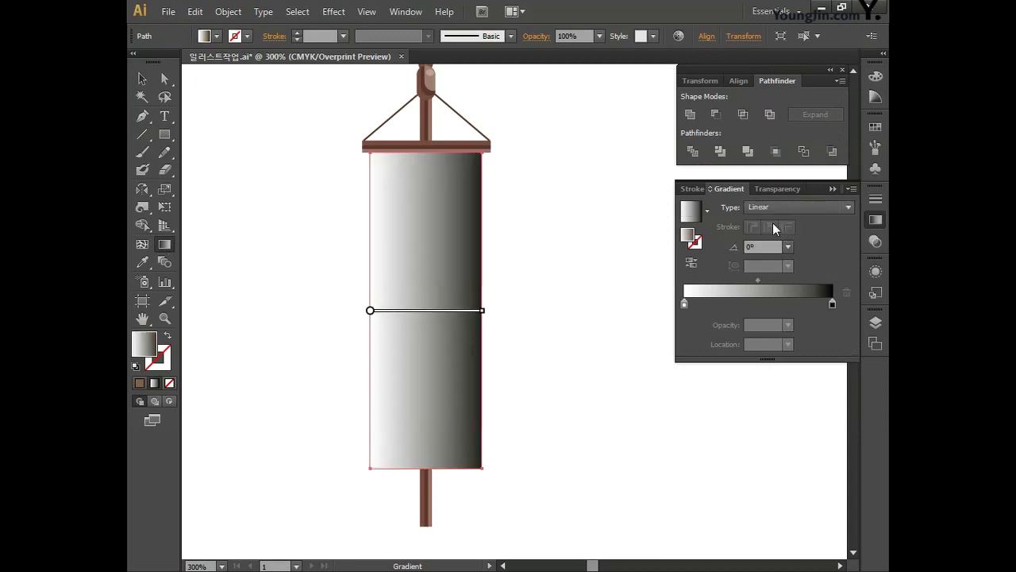
left_click(758, 246)
type("0")
- Switch the gradient's white start stop to CMYK and set it to C 0, M 5, Y 15, K 0
double_click(685, 304)
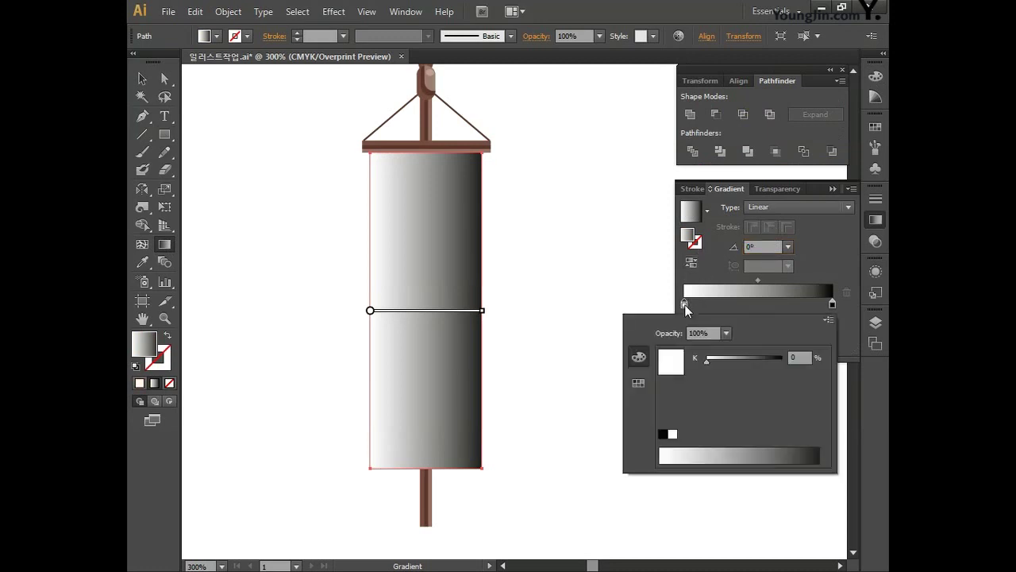
left_click(829, 320)
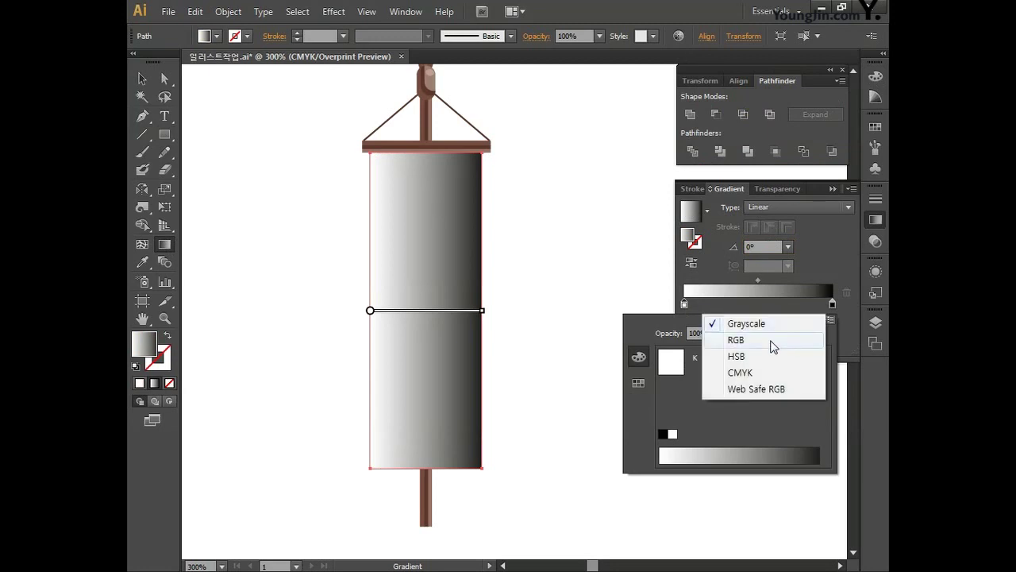
left_click(745, 372)
left_click(805, 357)
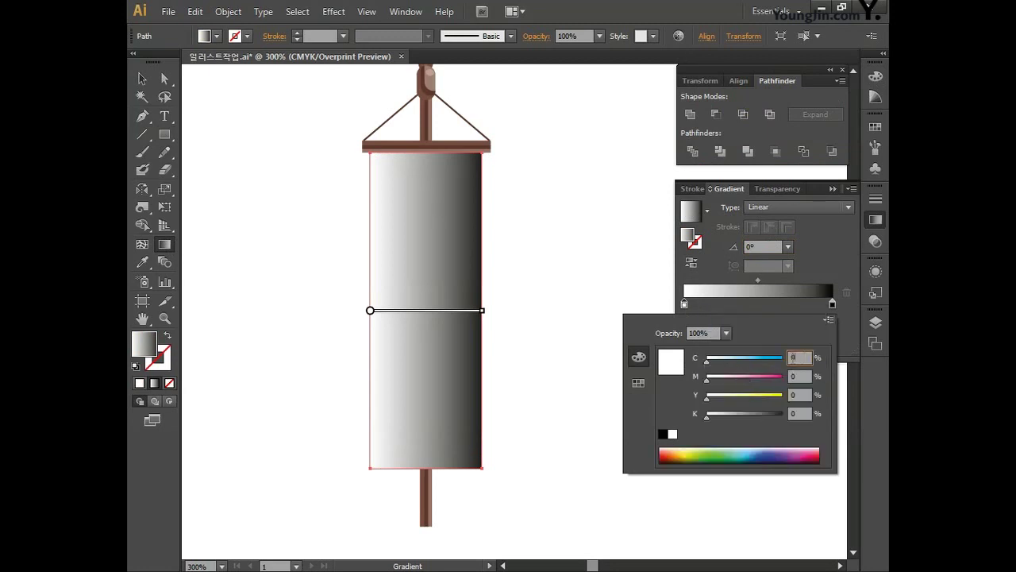
key("Tab")
type("5")
key("Tab")
type("15")
key("Tab")
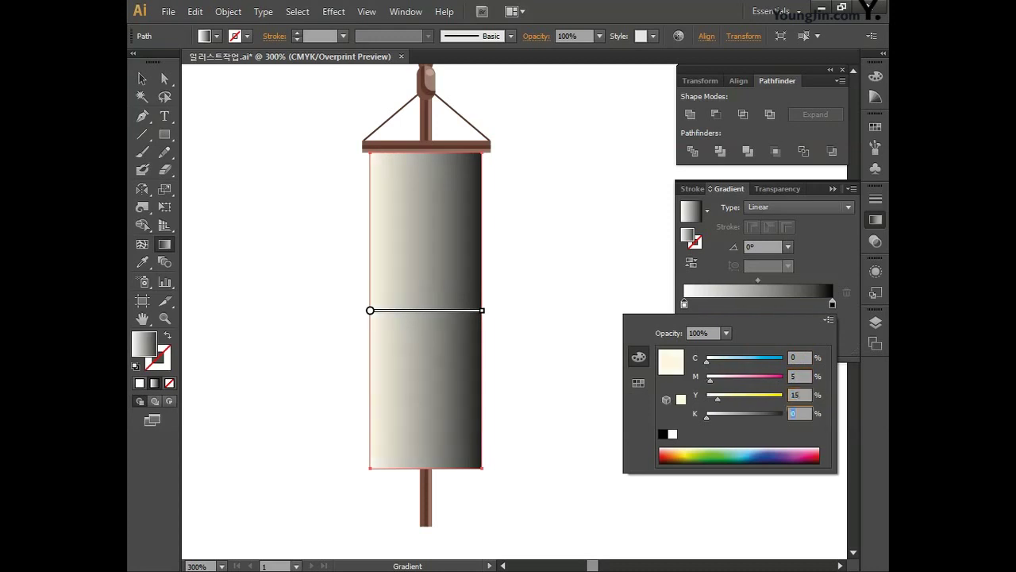
key("Return")
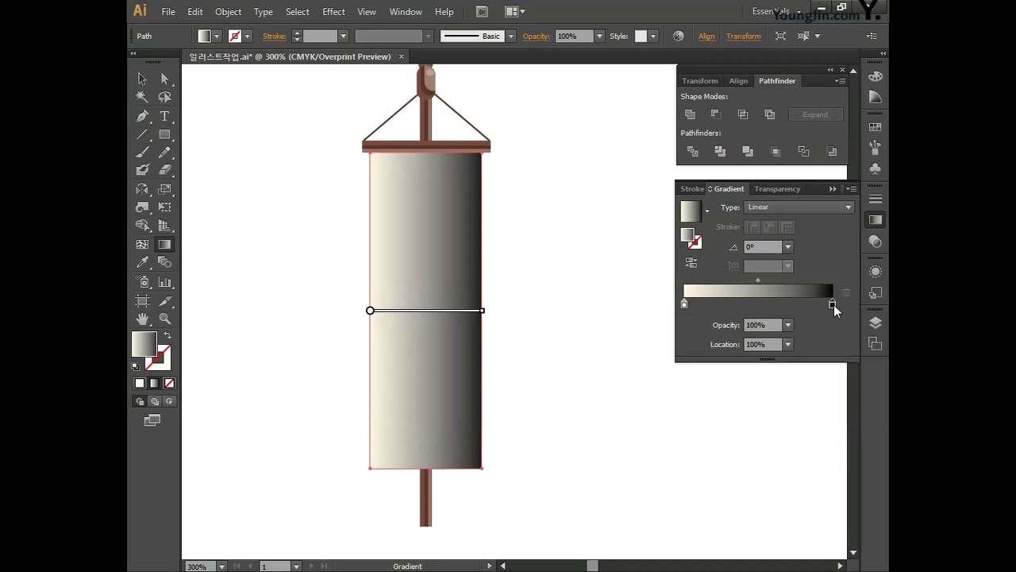
- Switch the banner gradient's black end stop to CMYK and set it to C 0, M 5, Y 5, K 0
double_click(833, 304)
left_click(829, 319)
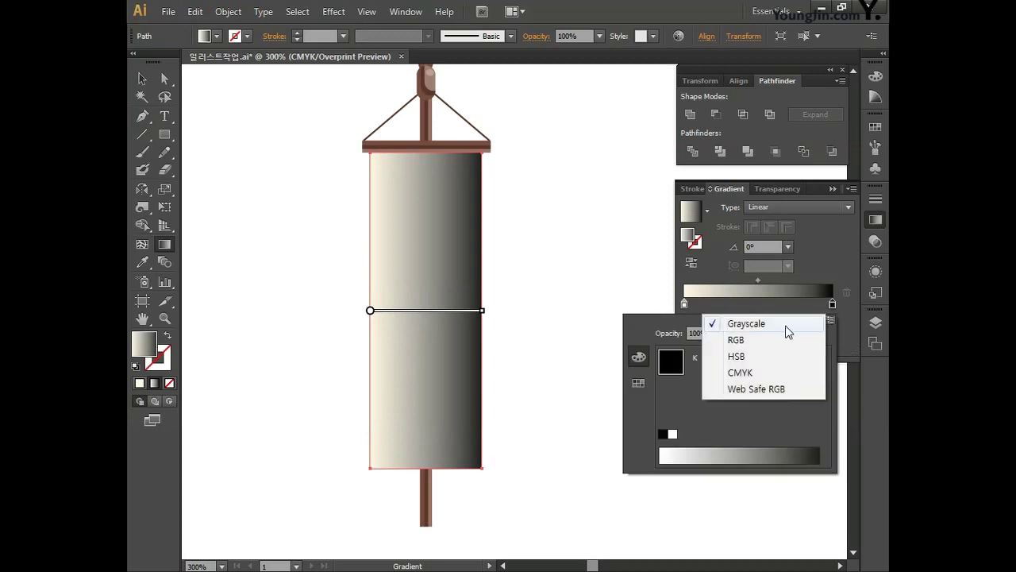
left_click(736, 373)
left_click(800, 358)
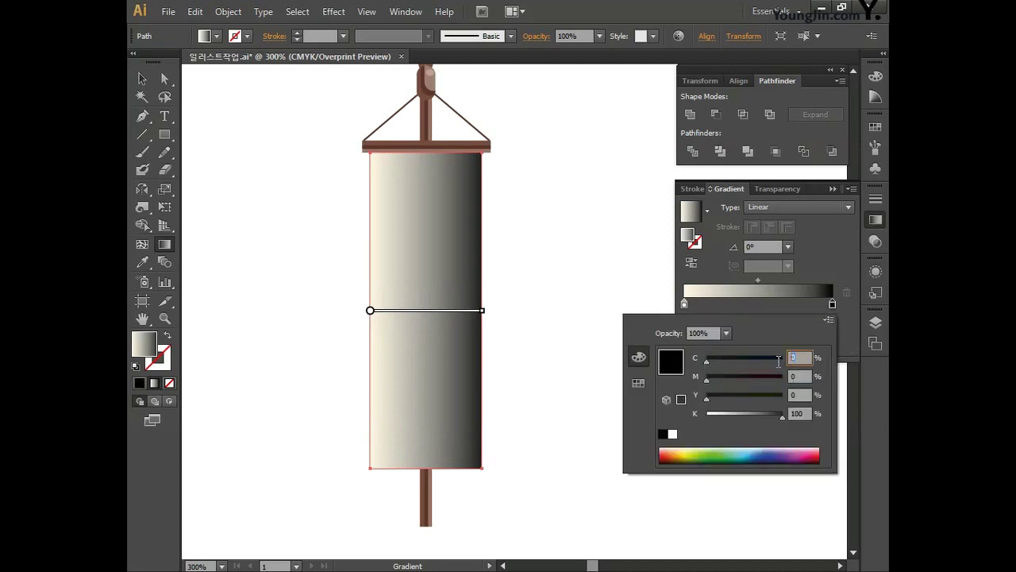
key("Tab")
type("5")
key("Tab")
type("5")
key("Tab")
type("0")
key("Return")
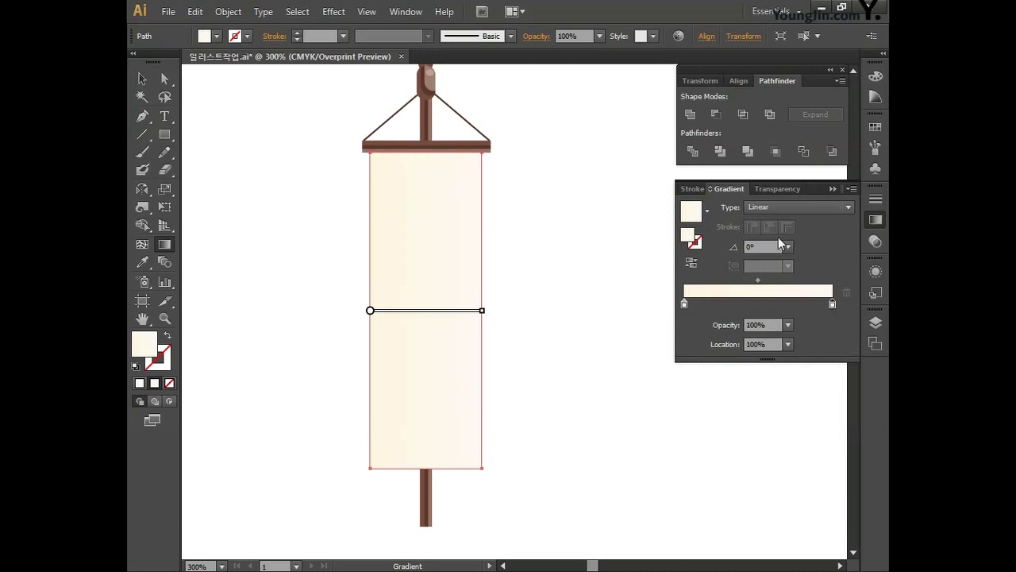
- Open the Artistic_ChalkCharcoalPencil brush library, enlarging the brush list to show all brushes
left_click(876, 151)
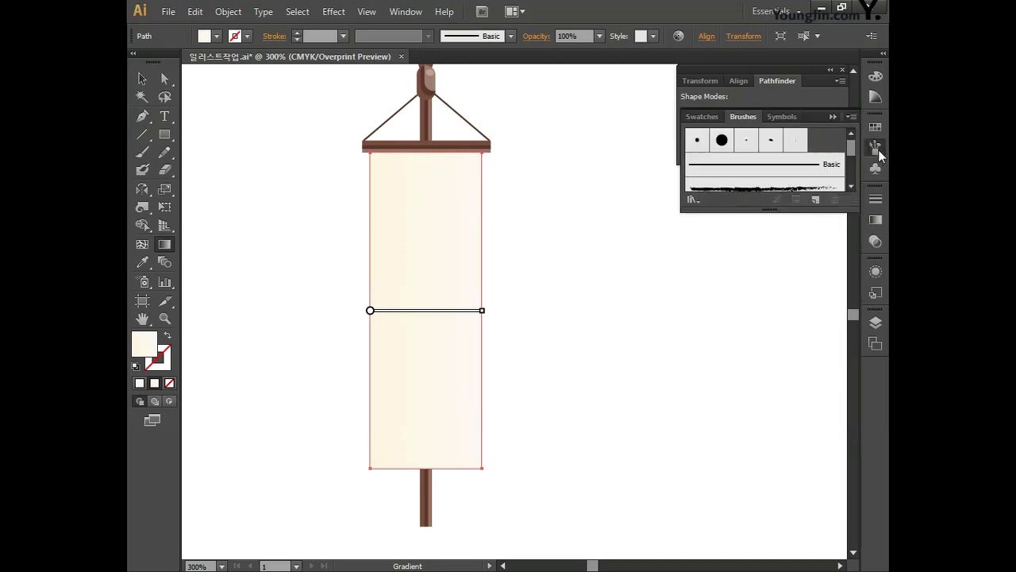
left_click_drag(751, 210, 749, 329)
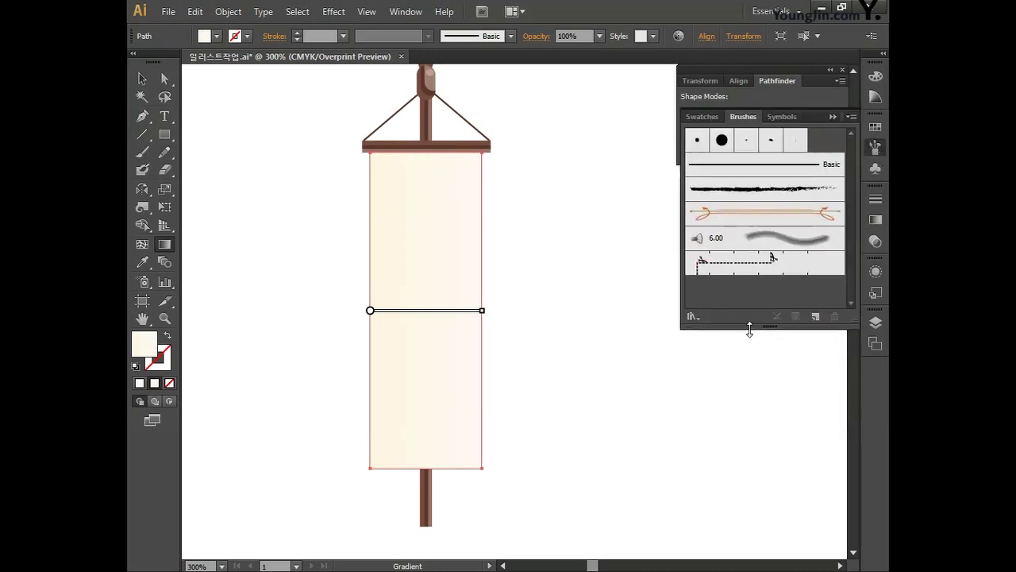
left_click(852, 116)
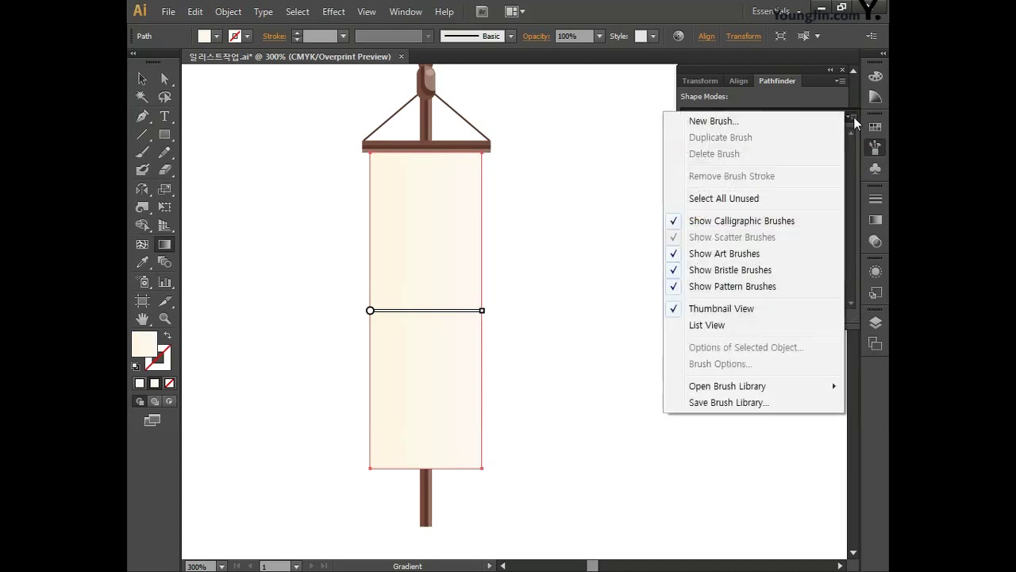
mouse_move(780, 389)
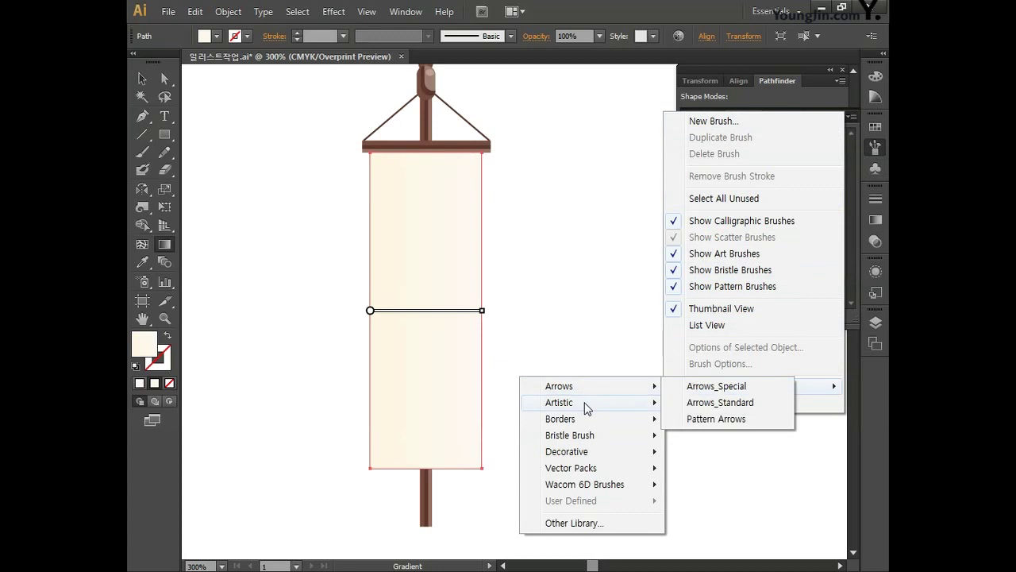
mouse_move(586, 408)
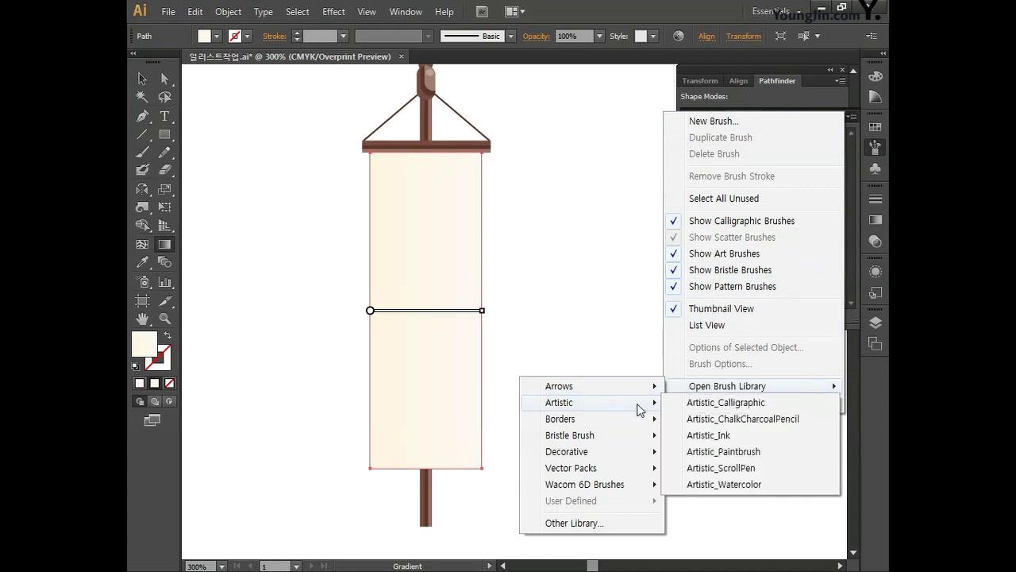
left_click(713, 420)
- Deselect the banner and paint one rough charcoal brush stroke across its full width just below the crossbar
left_click(700, 435)
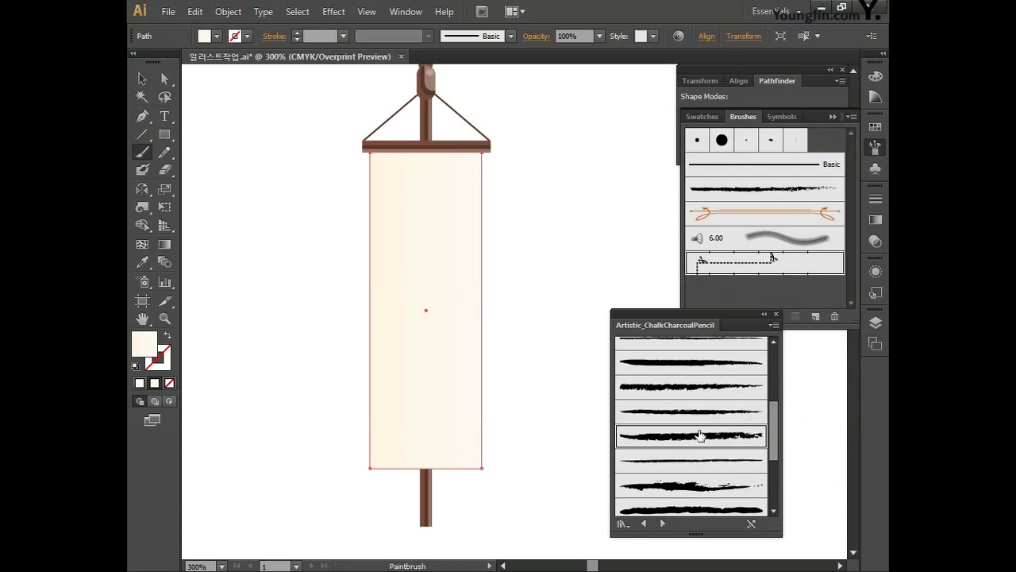
left_click(142, 78)
left_click(270, 241)
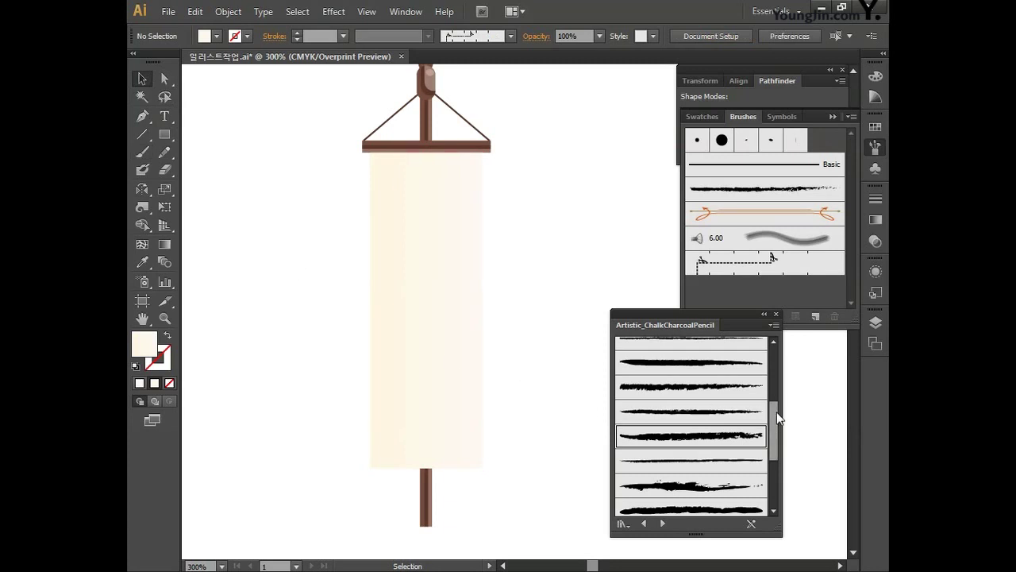
mouse_move(775, 415)
left_mouse_down()
mouse_move(776, 388)
mouse_move(776, 428)
left_mouse_up()
scroll(777, 429, "down", 1)
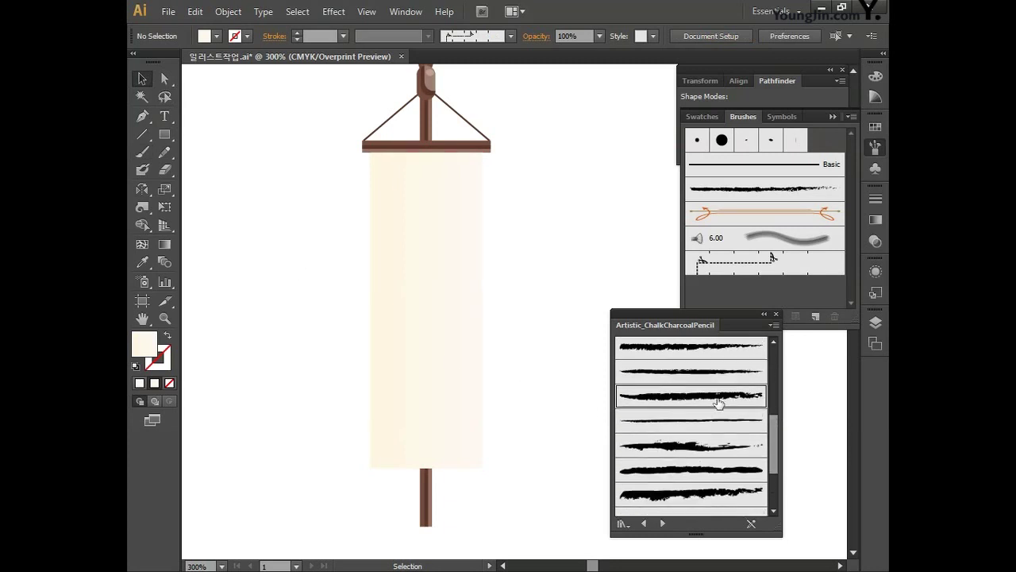
left_click(700, 397)
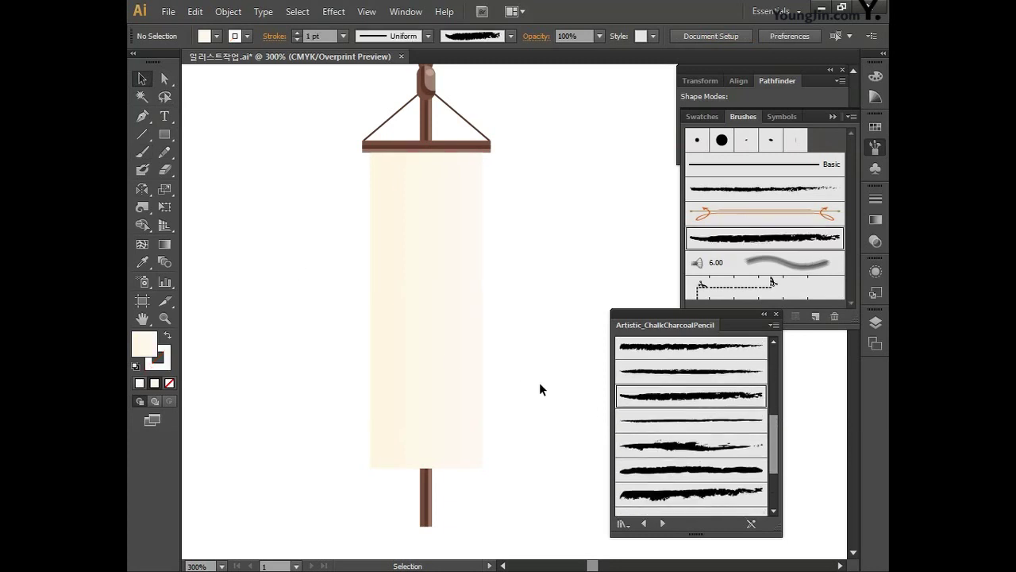
left_click(142, 152)
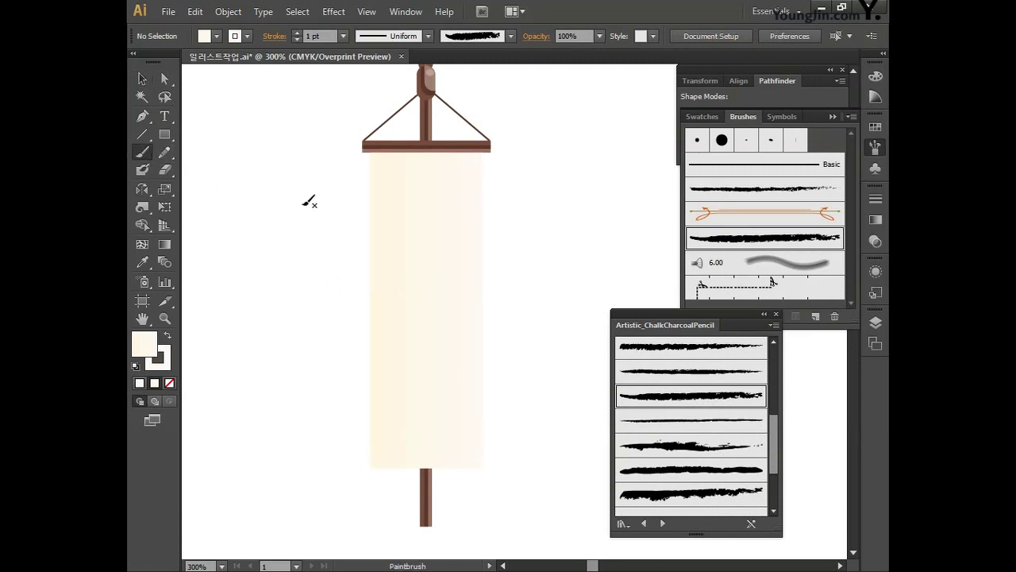
left_click_drag(361, 159, 504, 164)
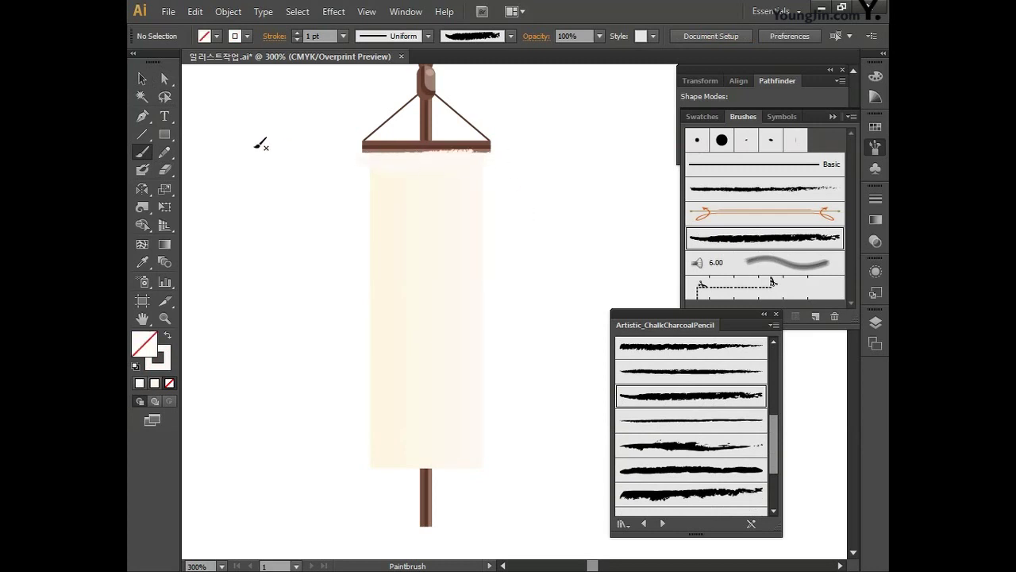
- Colour the charcoal stroke purple-blue with C 60, M 50, Y 10, K 0
left_click(144, 79)
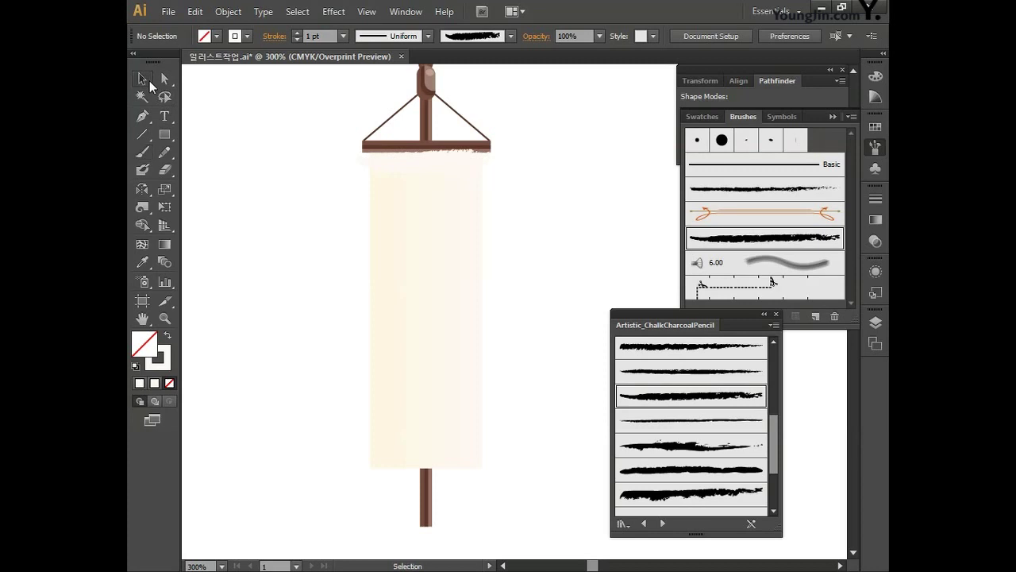
left_click(379, 159)
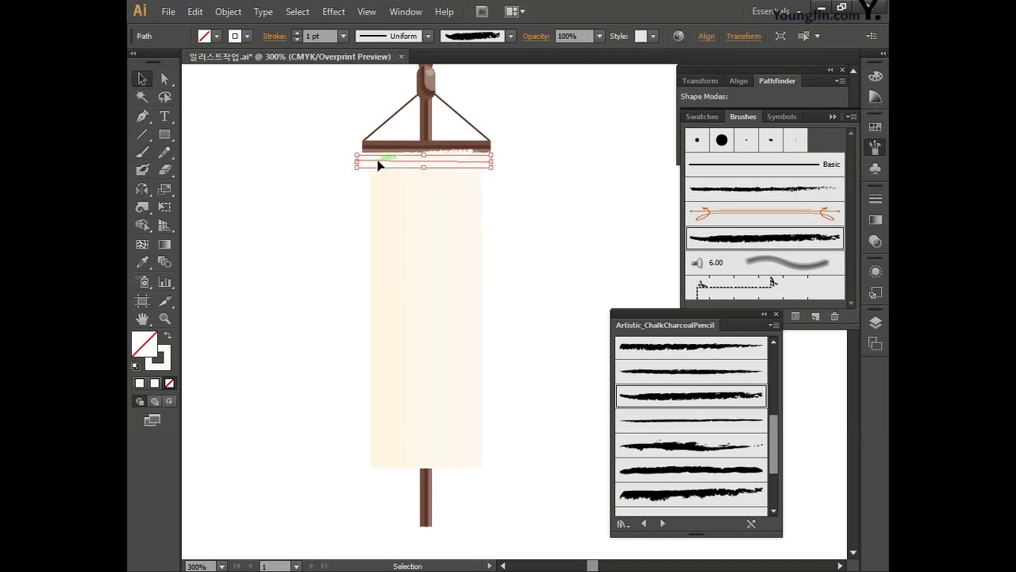
double_click(163, 361)
left_click(826, 308)
type("60")
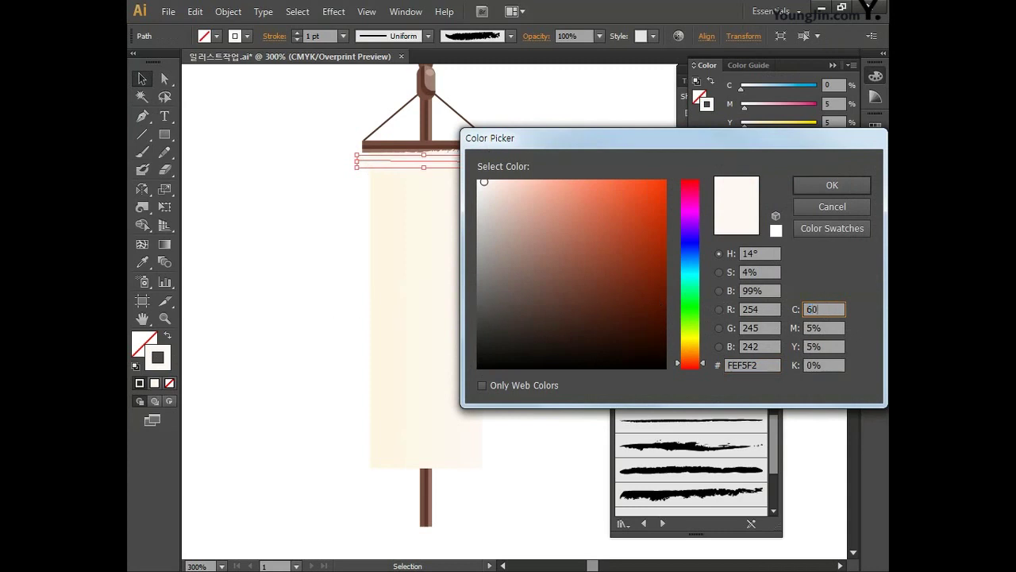
key("Tab")
type("50")
key("Tab")
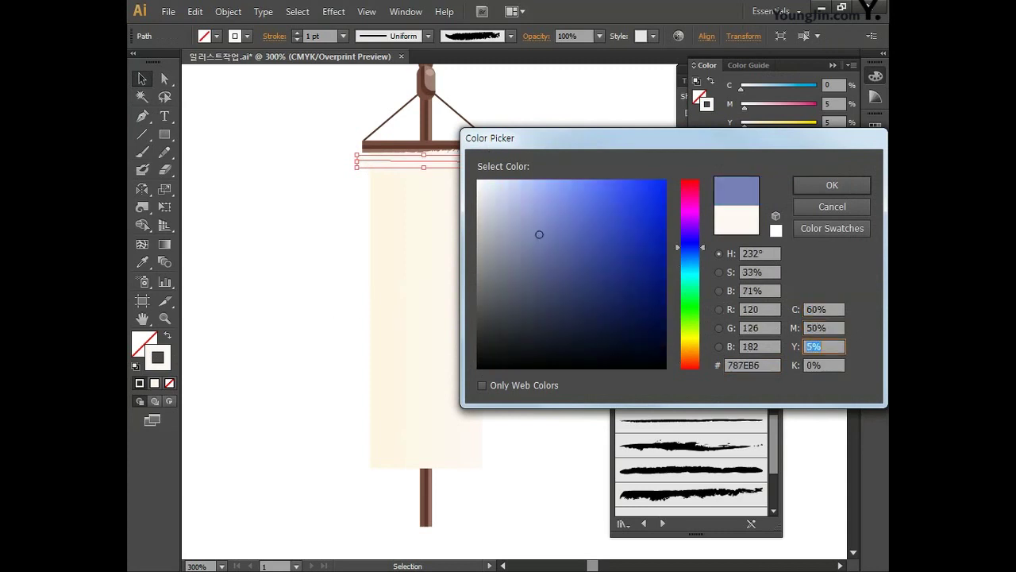
key("Tab")
key("Return")
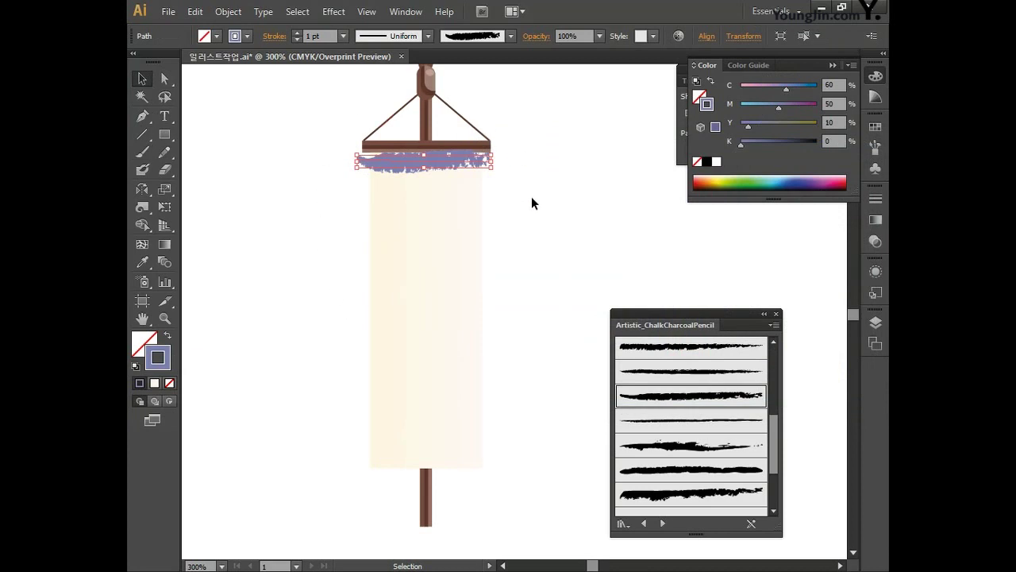
- Set the charcoal stroke's weight to 0.6 pt and shift it slightly closer to the crossbar
left_click(315, 35)
type("0.6")
key("Return")
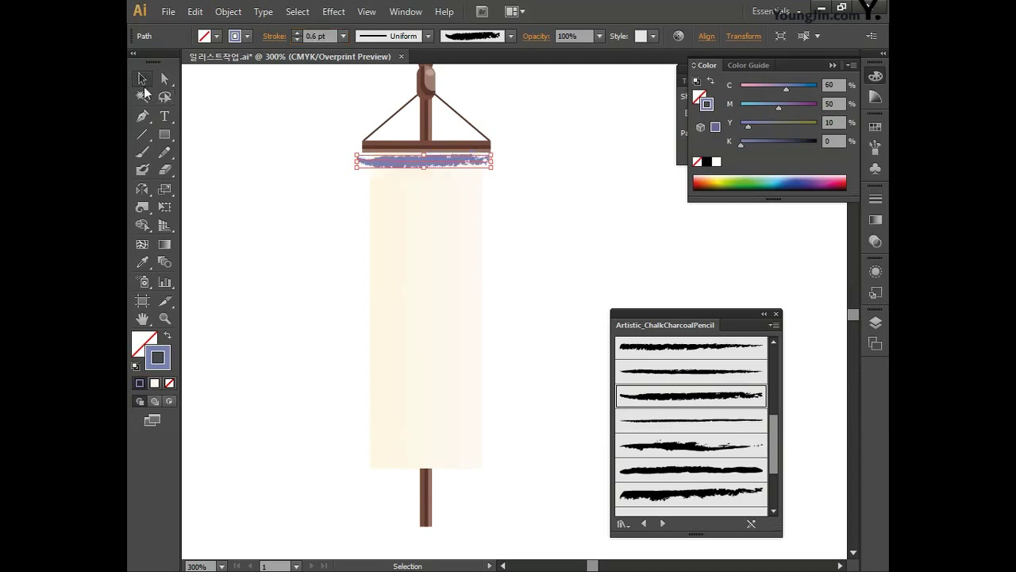
left_click_drag(444, 164, 443, 160)
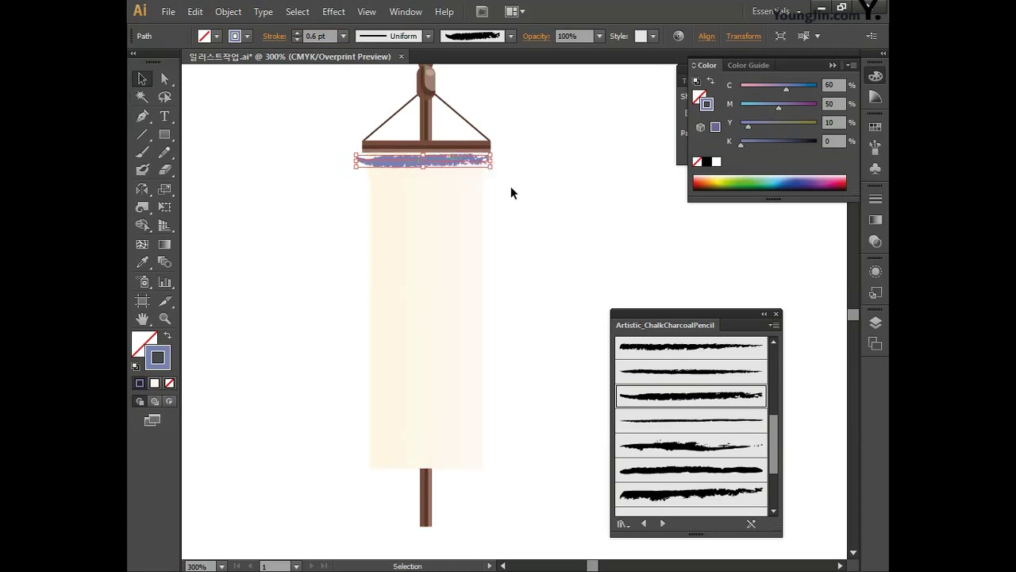
- Paint five more horizontal charcoal strokes across the banner, evenly spaced below the first one
key("b")
mouse_move(487, 169)
left_mouse_down()
mouse_move(360, 189)
mouse_move(495, 191)
left_mouse_up()
mouse_move(358, 203)
left_mouse_down()
mouse_move(495, 209)
mouse_move(358, 224)
mouse_move(500, 237)
left_mouse_up()
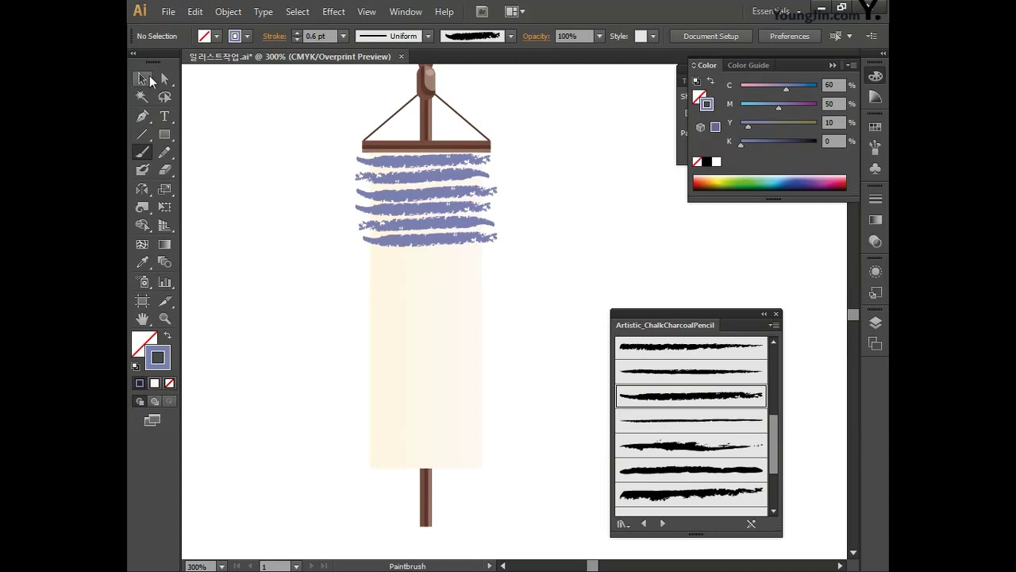
key("v")
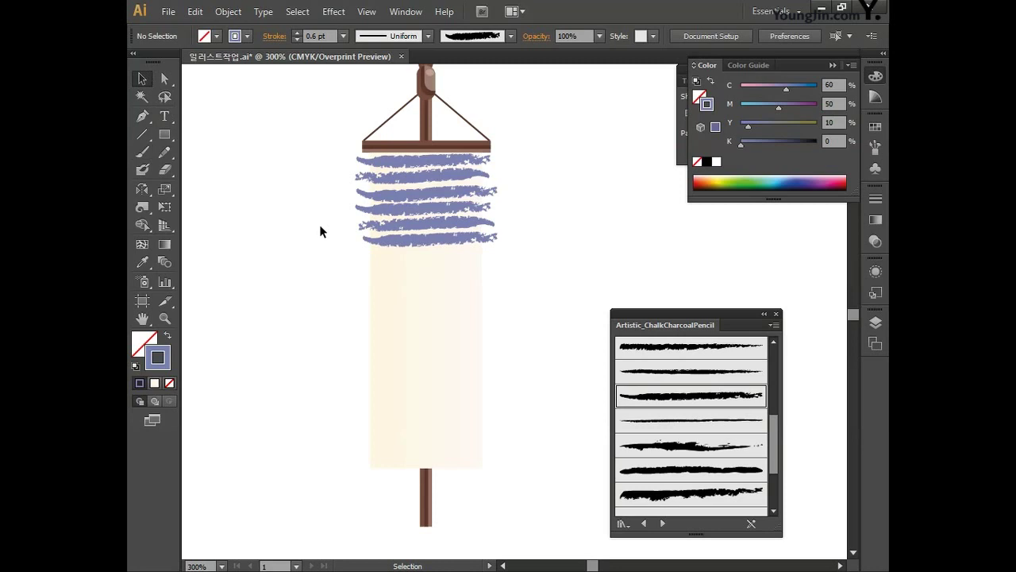
- Recolour the second charcoal stroke from the top orange-red with C 10, M 80, Y 90, K 0
left_click(379, 184)
double_click(157, 358)
key("Tab")
type("10")
key("Tab")
type("80")
key("Tab")
type("90")
key("Tab")
type("0")
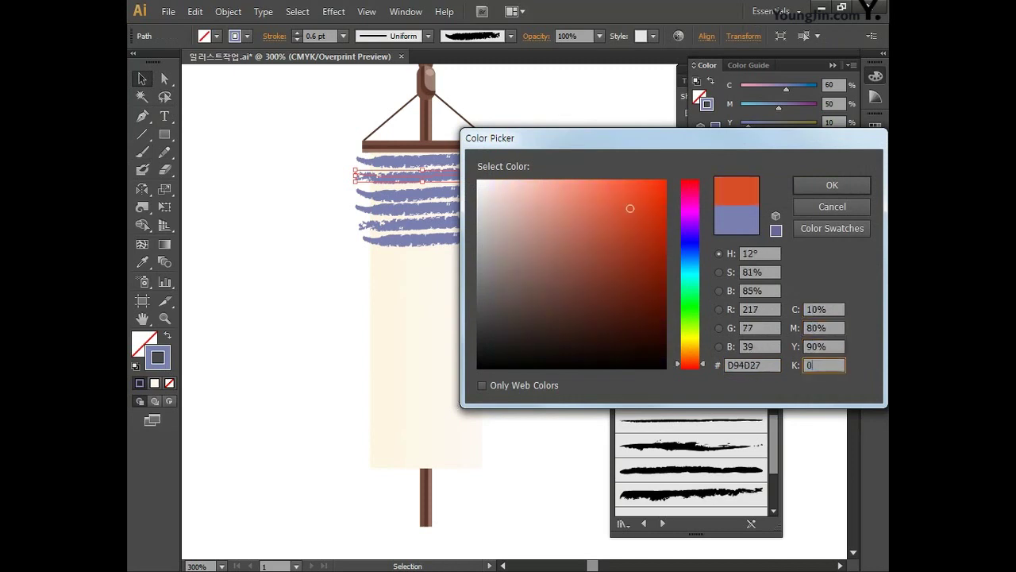
key("Return")
- Recolour the third charcoal stroke teal with C 60, M 10, Y 30
left_click(458, 190)
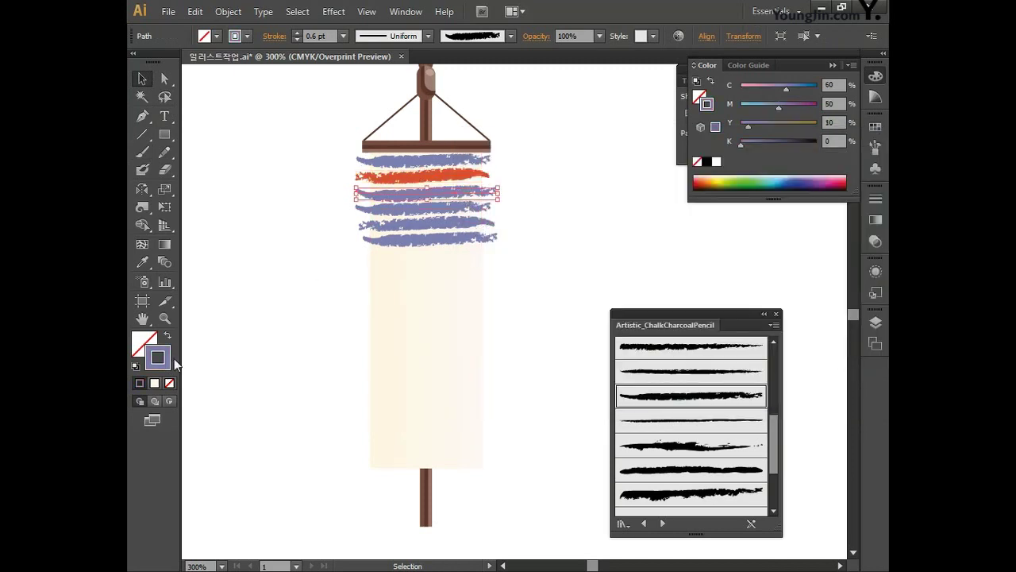
double_click(157, 359)
key("Tab")
type("60")
key("Tab")
type("10")
key("Tab")
type("30")
key("Return")
- Recolour the fourth charcoal stroke yellow with C 10, M 10, Y 90
left_click(380, 205)
double_click(158, 358)
key("Tab")
type("10")
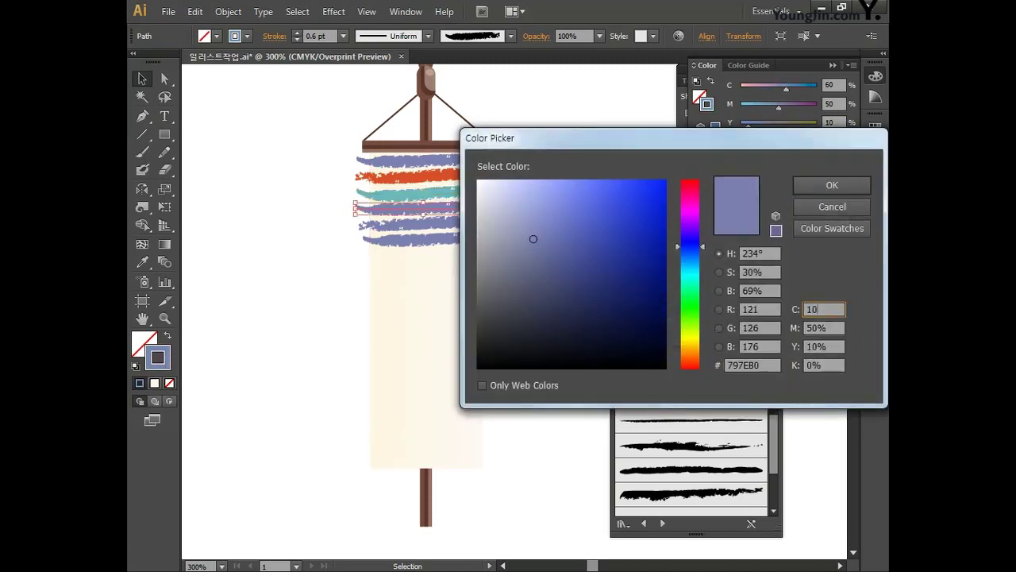
key("Tab")
type("10")
key("Tab")
type("90")
key("Return")
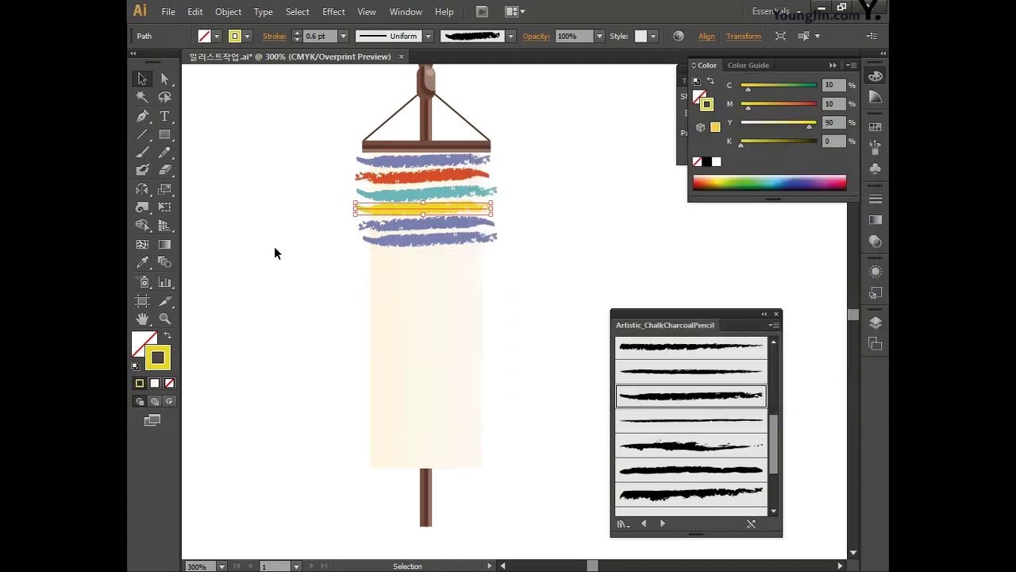
- Give the fifth charcoal stroke the purple-blue colour C 60, M 50, Y 10
left_click(379, 229)
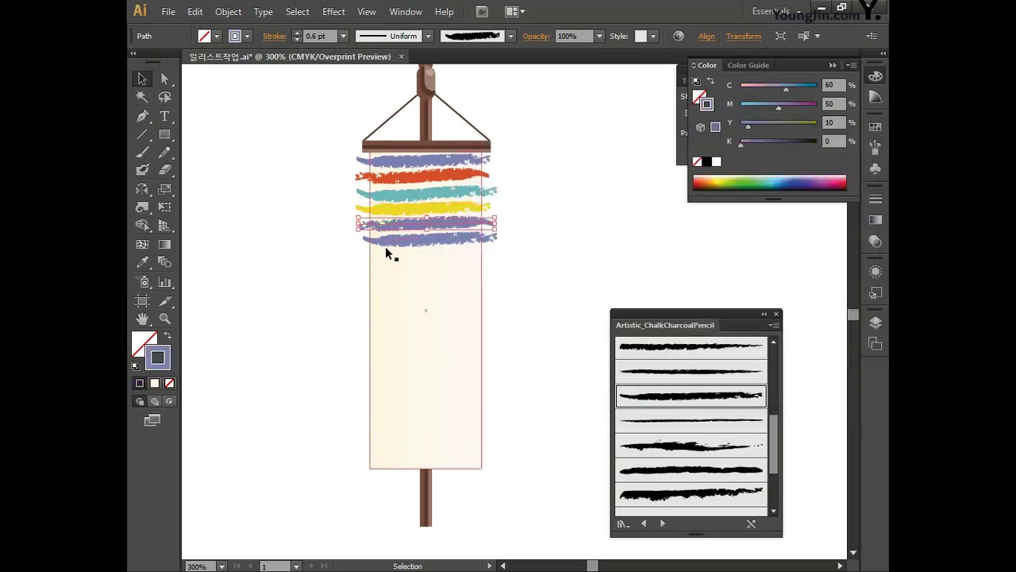
double_click(157, 357)
key("Tab")
type("60")
key("Tab")
key("Tab")
type("10")
key("Tab")
key("Return")
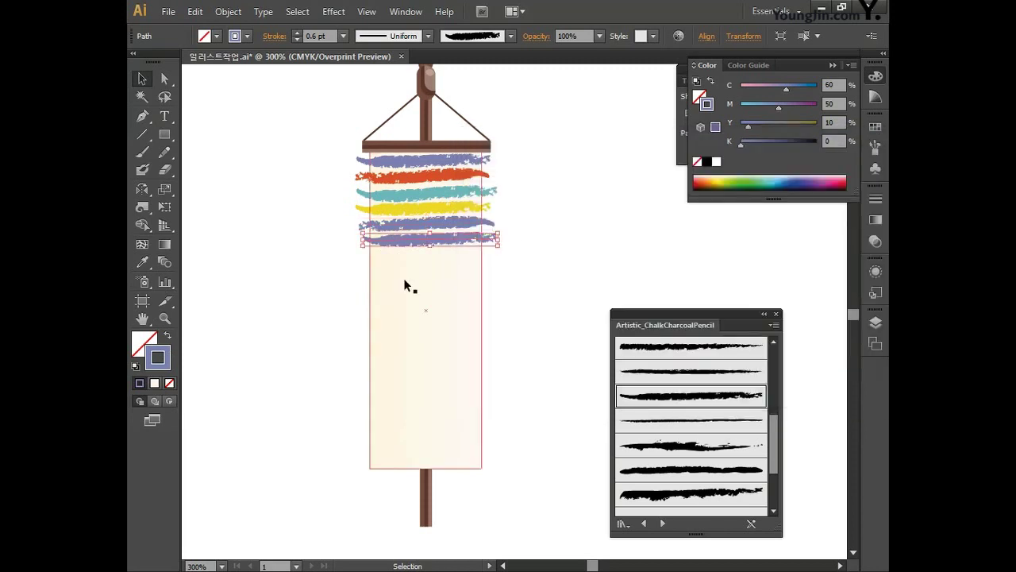
- Recolour the sixth, lowest charcoal stroke yellow-green with C 30, M 10, Y 80
double_click(158, 357)
key("Tab")
type("30")
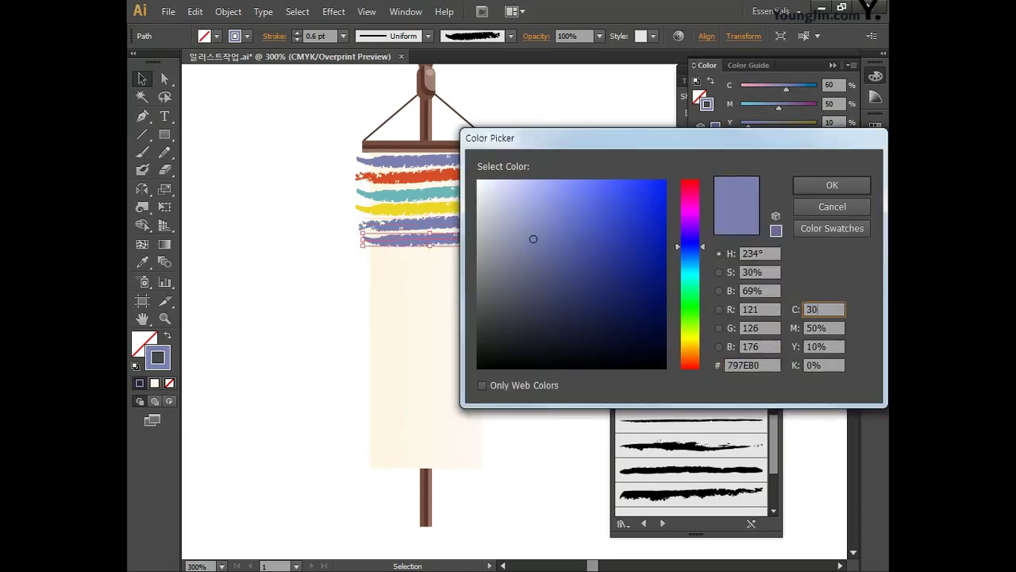
key("Tab")
type("10")
key("Tab")
type("80")
key("Return")
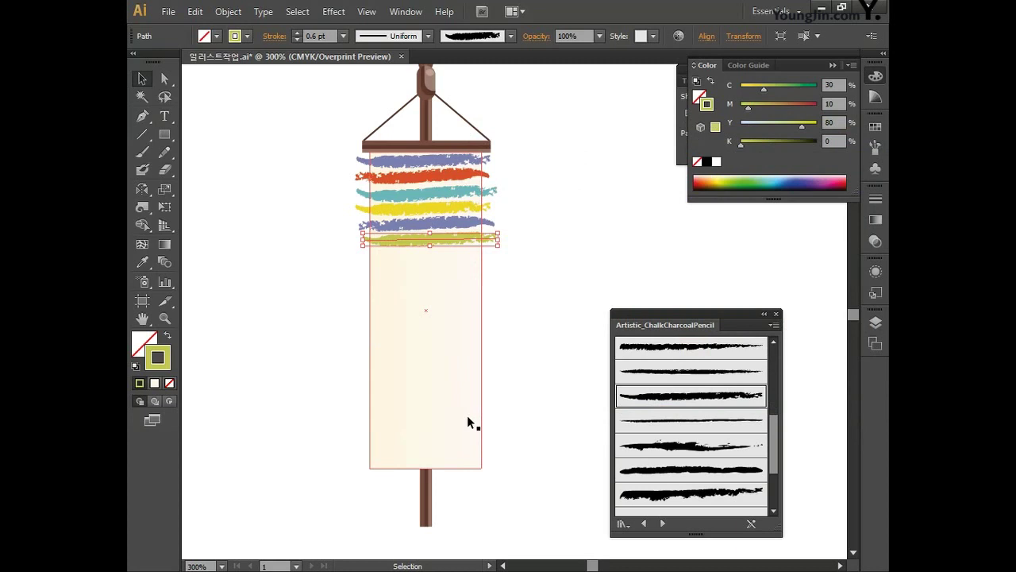
- Move the red and teal strokes up so they sit close together beneath the first purple stroke
key("ctrl+equal")
key("ctrl+equal")
mouse_move(465, 415)
left_mouse_down()
mouse_move(537, 372)
mouse_move(540, 475)
left_mouse_up()
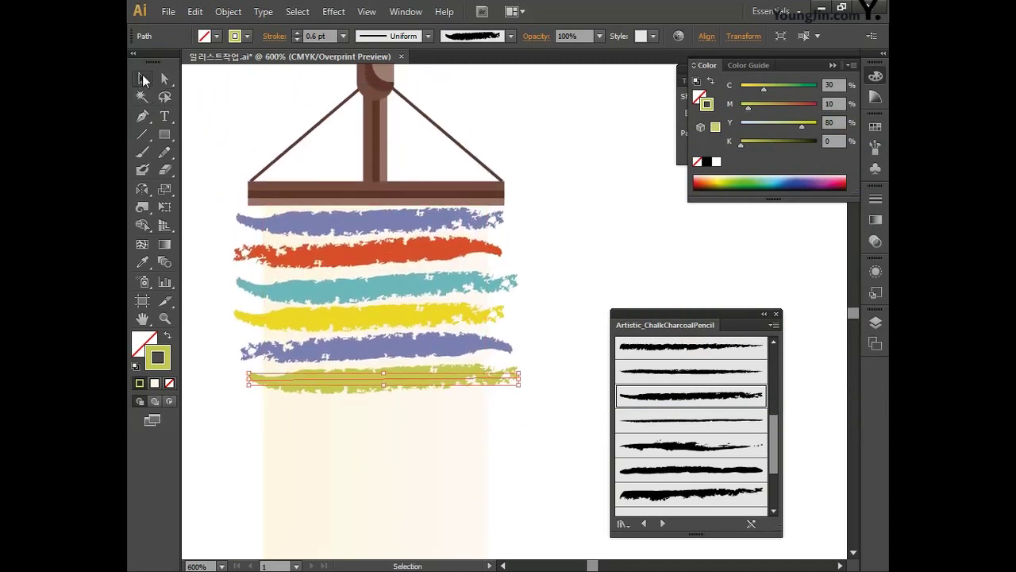
left_click(531, 231)
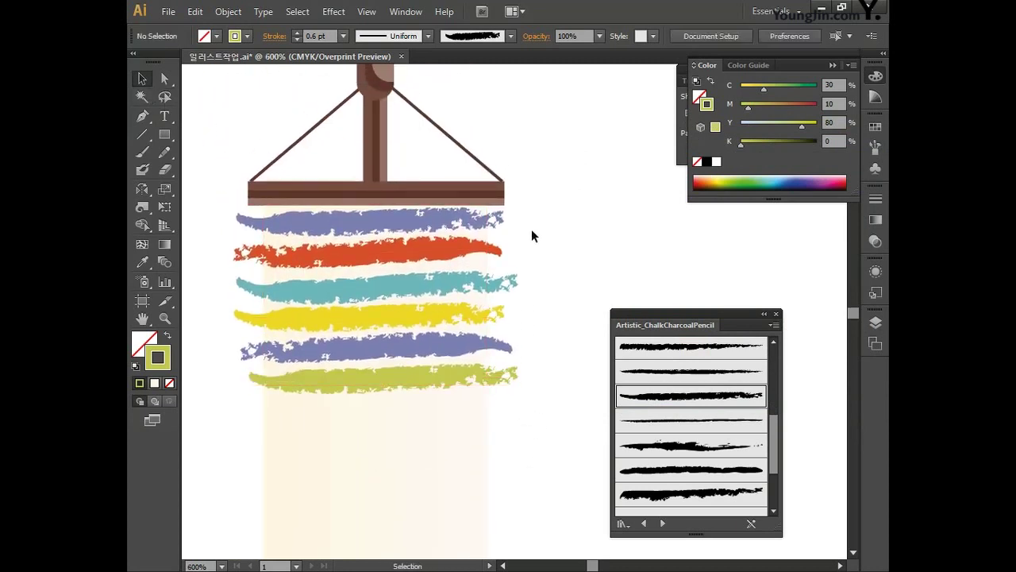
left_click(462, 221)
left_click_drag(455, 253, 454, 235)
mouse_move(447, 278)
left_mouse_down()
mouse_move(466, 268)
mouse_move(457, 251)
left_mouse_up()
- Move the yellow stroke up towards the teal stroke to narrow the gap between them
left_click(429, 321)
key("Up")
key("Up")
key("Up")
key("Up")
key("Up")
key("Up")
key("Up")
key("Up")
key("Up")
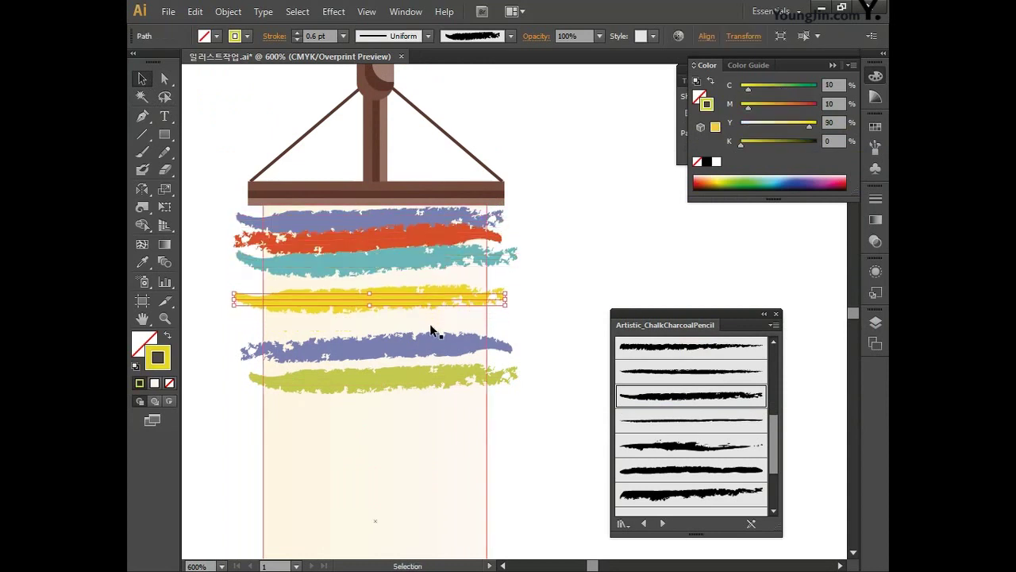
- Move the lower purple stroke up until it sits right beneath the yellow stroke
left_click(429, 340)
key("Up")
key("Up")
key("Up")
key("Up")
key("Up")
key("Up")
key("Up")
key("Up")
key("Up")
key("Up")
key("Up")
- Move the yellow-green stroke up until it sits right beneath the lower purple stroke
left_click(408, 233)
left_click(409, 252)
left_click(415, 370)
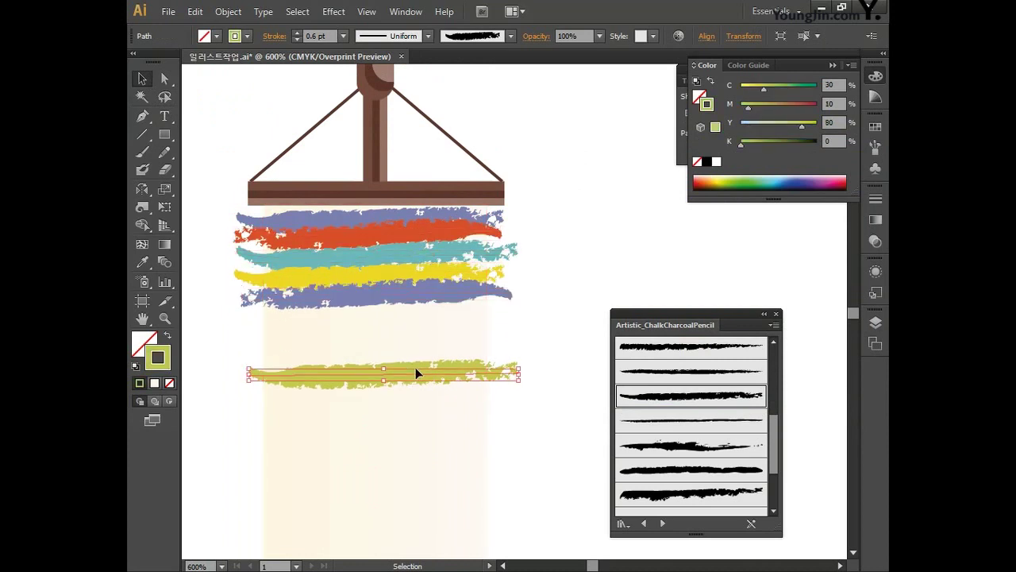
key("Up")
key("Up")
key("Up")
key("Up")
key("Up")
key("Up")
key("Up")
key("Up")
key("Up")
key("Up")
key("Up")
key("Up")
key("Up")
key("Up")
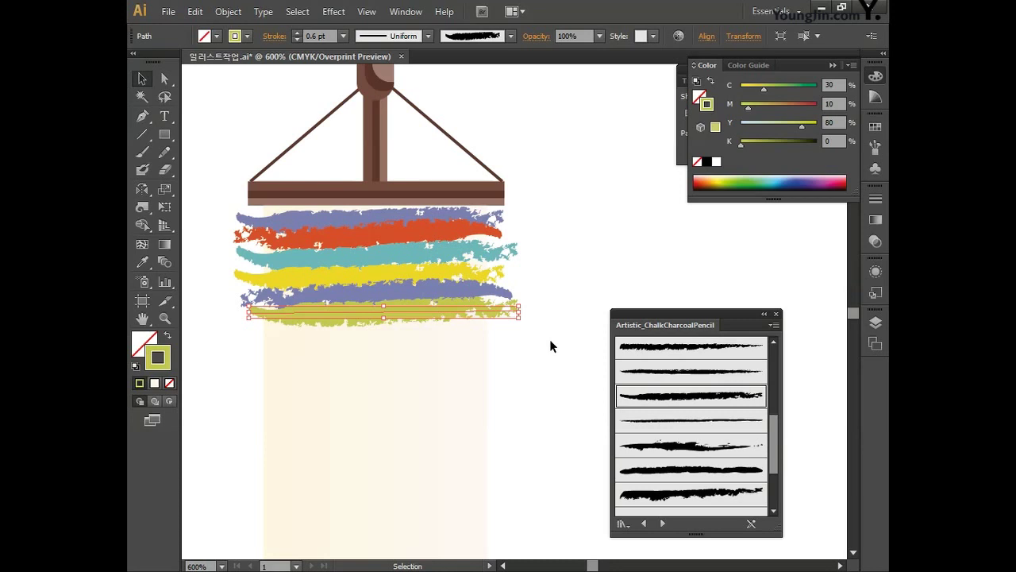
- Convert all six charcoal strokes to filled shapes with Outline Stroke, and put away the brush library and colour settings
left_click(496, 292, "shift")
left_click(498, 271, "shift")
left_click(506, 250, "shift")
left_click(493, 231, "shift")
left_click(497, 219, "shift")
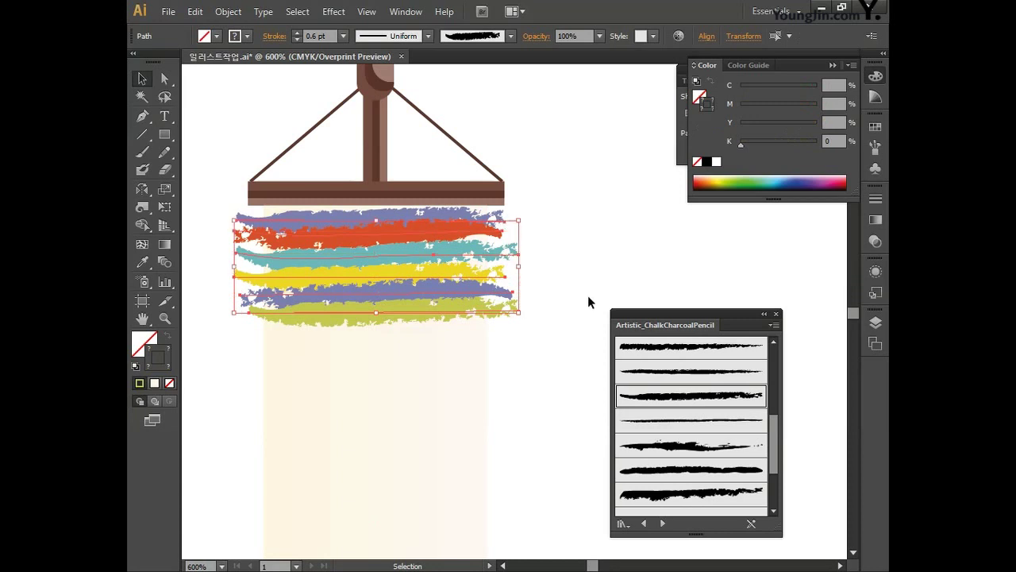
left_click(230, 13)
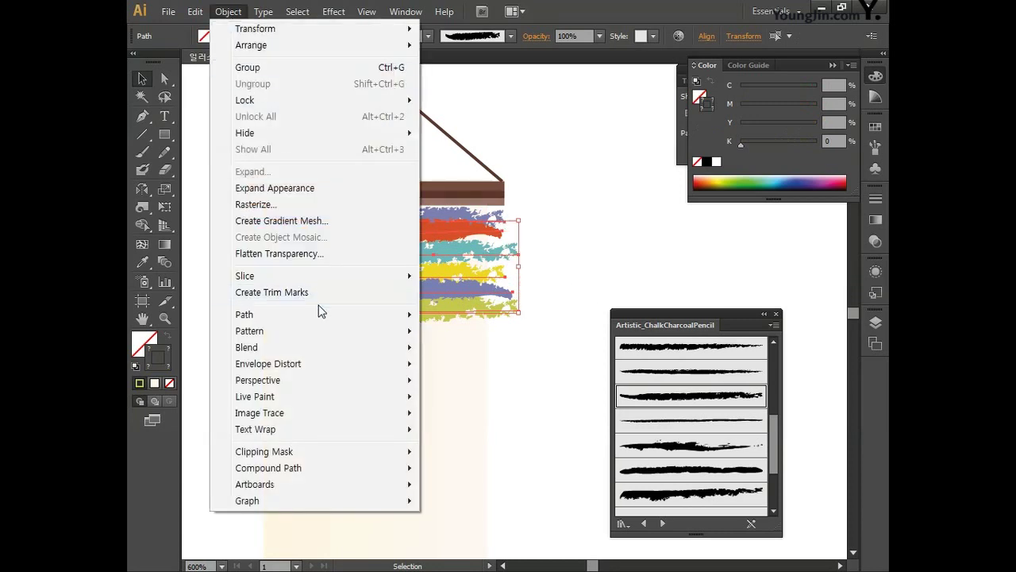
mouse_move(340, 316)
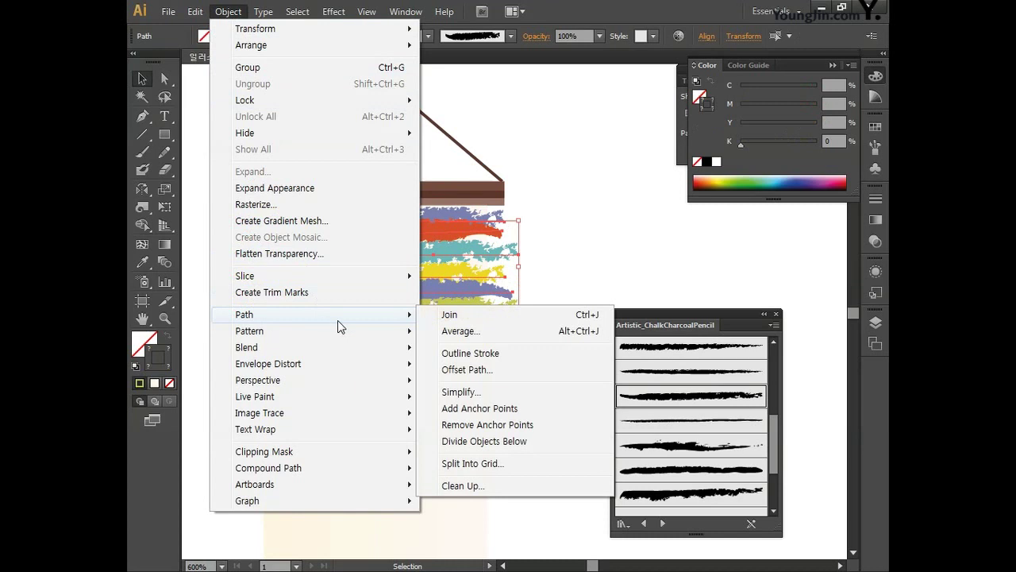
left_click(470, 353)
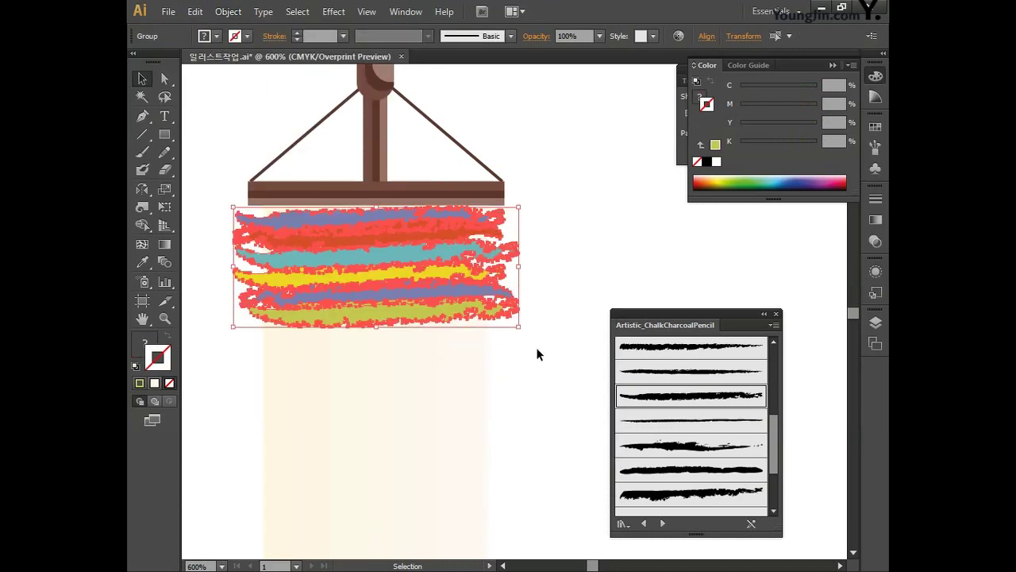
left_click(776, 313)
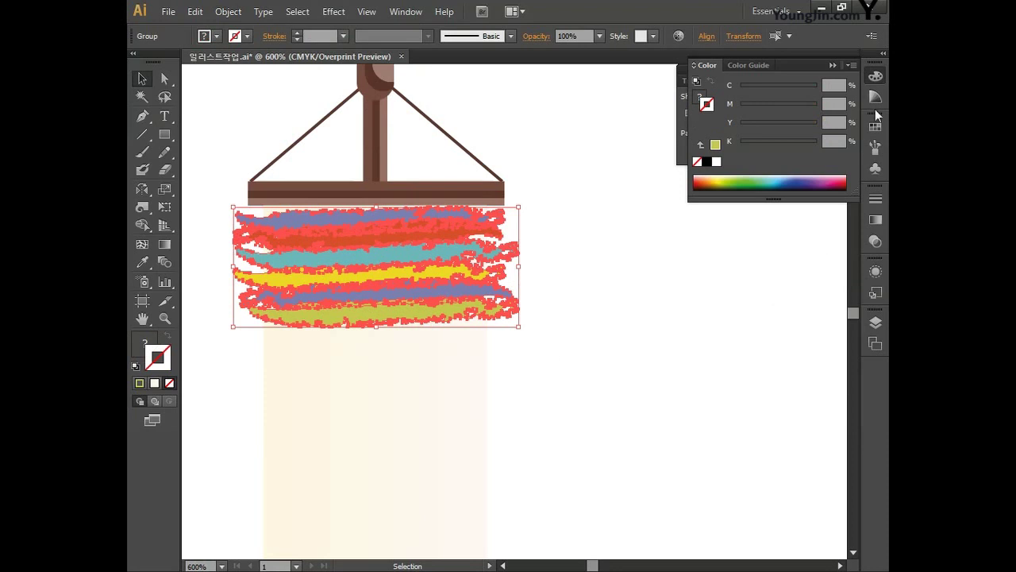
left_click(876, 76)
- Draw an unfilled rectangle as wide as the banner over the six stripes, starting just beneath the crossbar
scroll(691, 340, "left", 3)
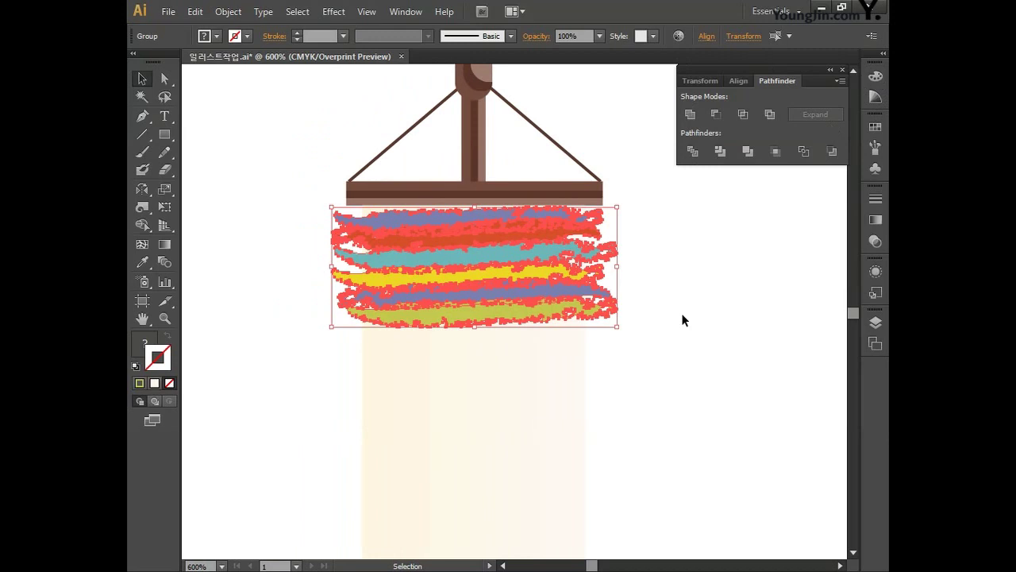
left_click(164, 134)
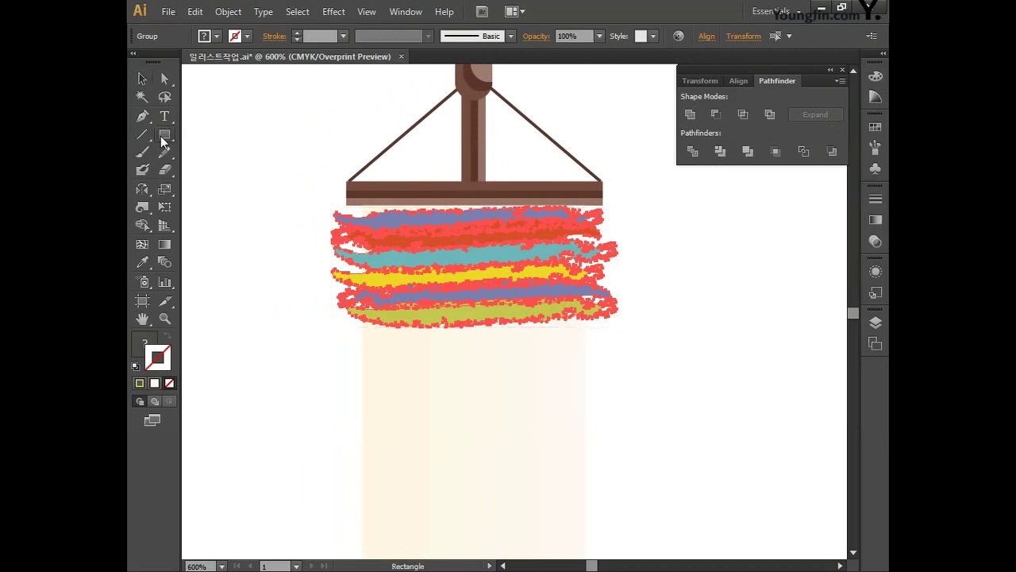
left_click_drag(361, 207, 585, 333)
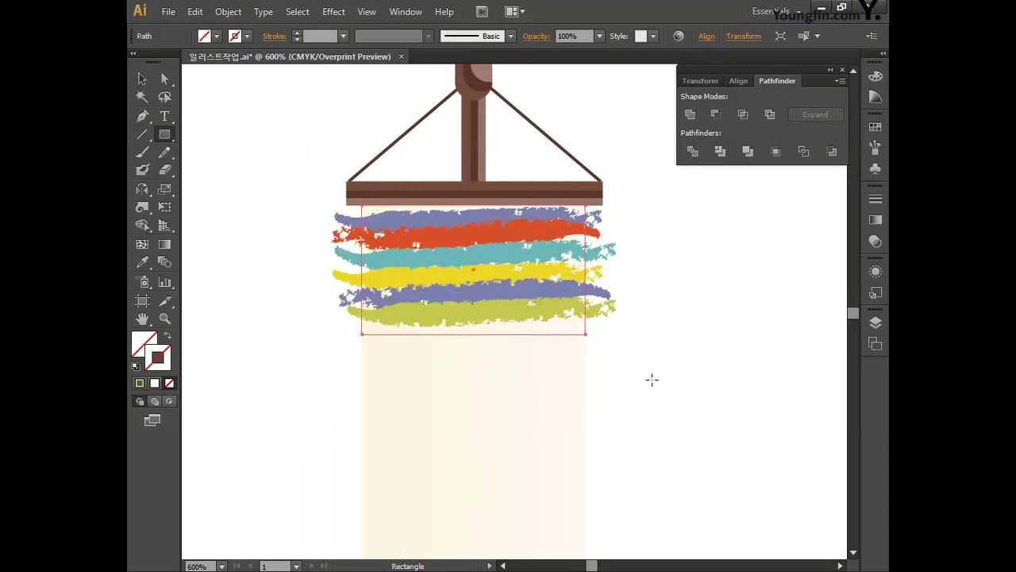
- Clip the six stripes to the banner's width by making a clipping mask with the rectangle
left_click(142, 78)
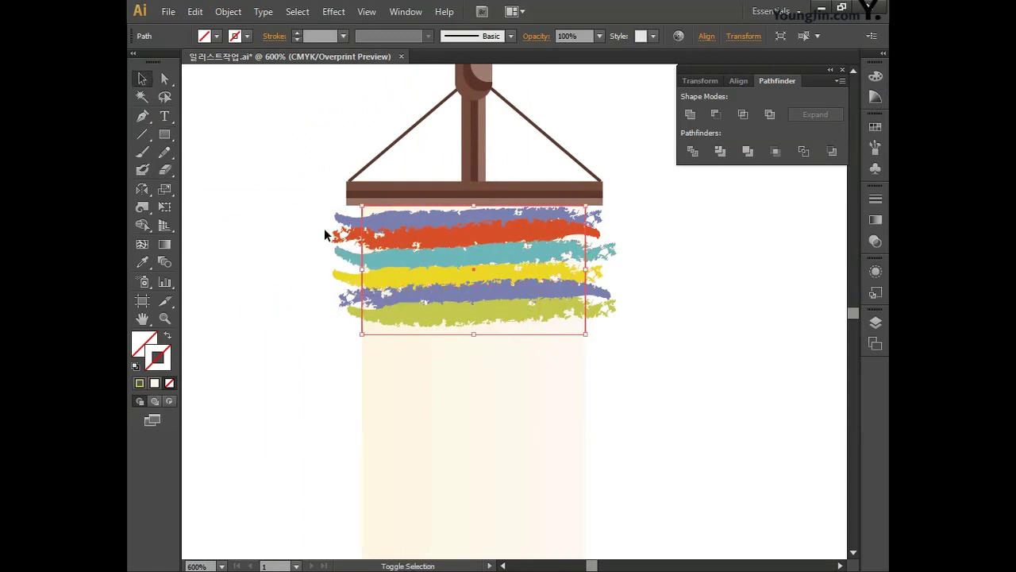
left_click_drag(353, 340, 352, 341)
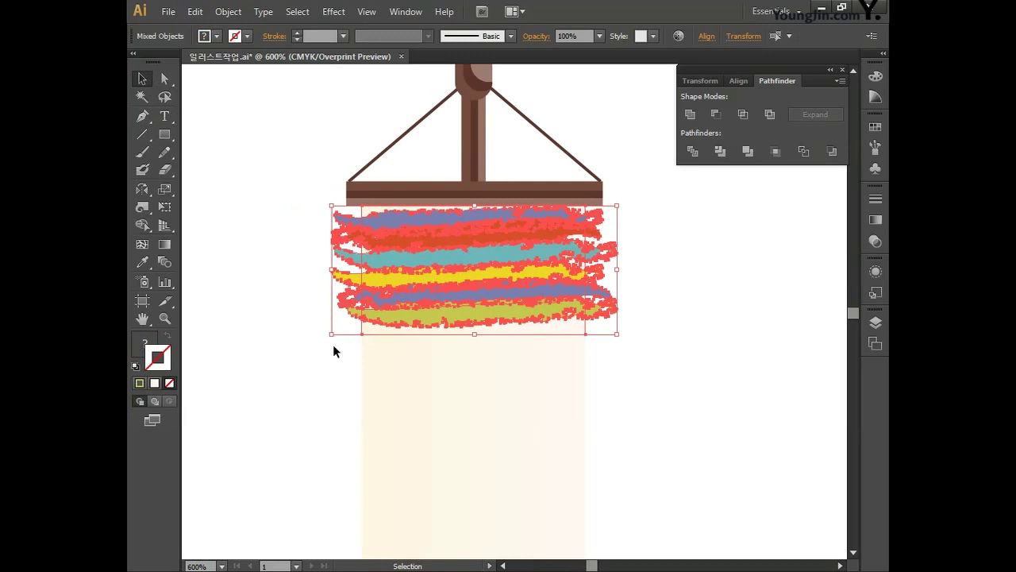
right_click(463, 270)
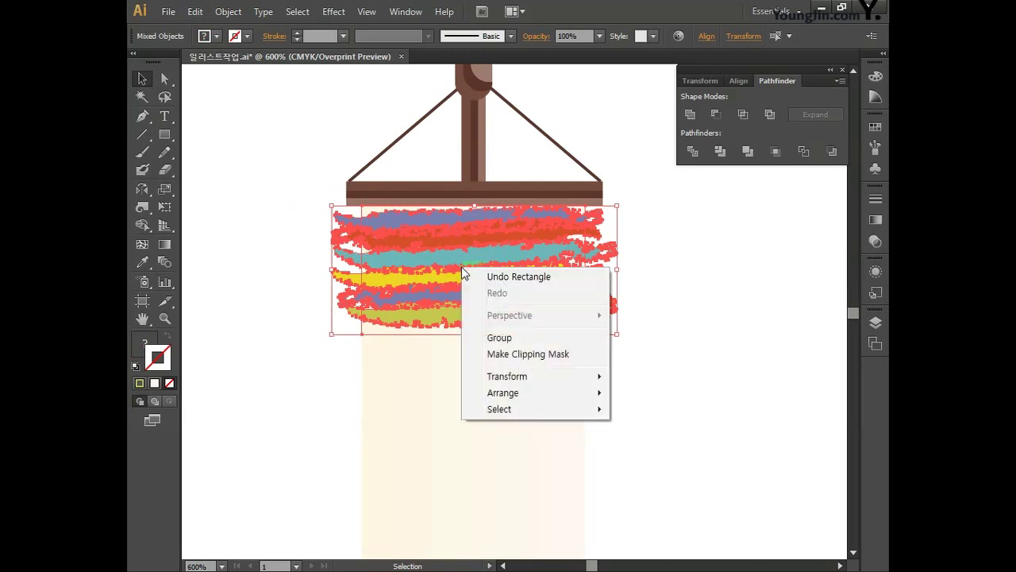
left_click(497, 355)
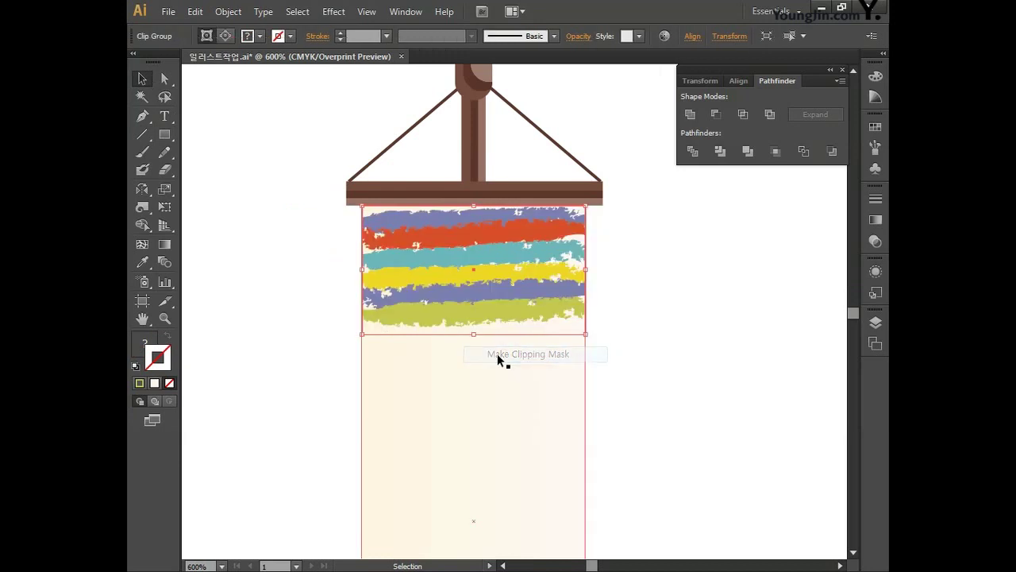
left_click(633, 362)
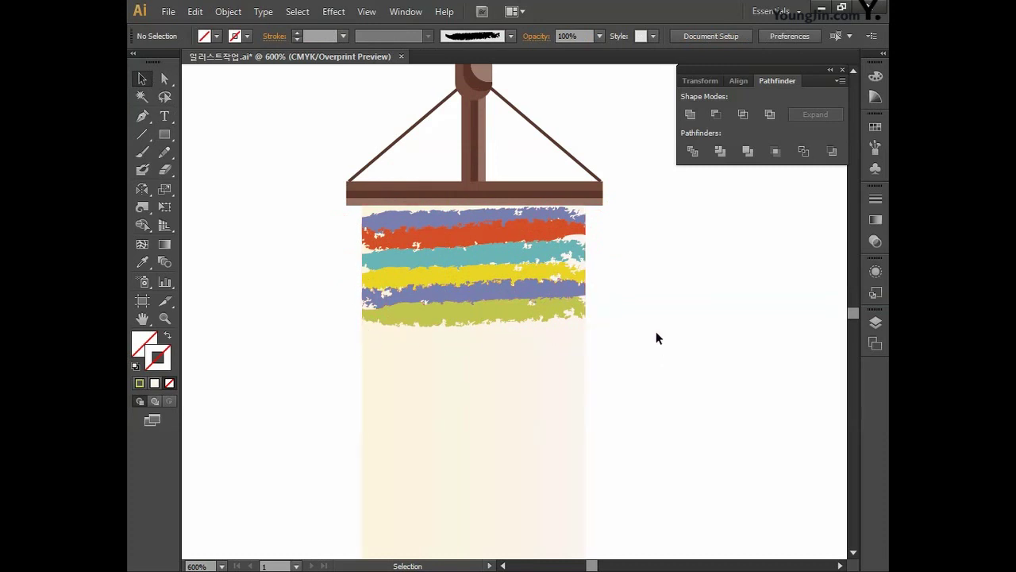
- Draw a small circle in the empty area beside the banner's lower end
key("space")
left_click_drag(646, 447, 646, 345)
left_click_drag(647, 402, 651, 263)
left_click_drag(650, 375, 648, 285)
left_click_drag(649, 335, 649, 309)
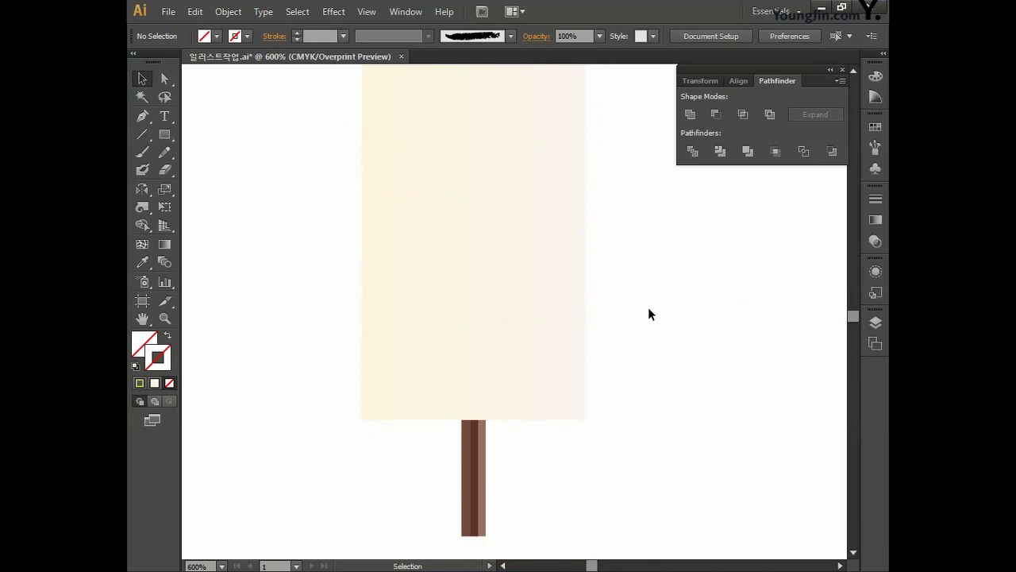
left_click(165, 134)
left_click_drag(174, 130, 225, 169)
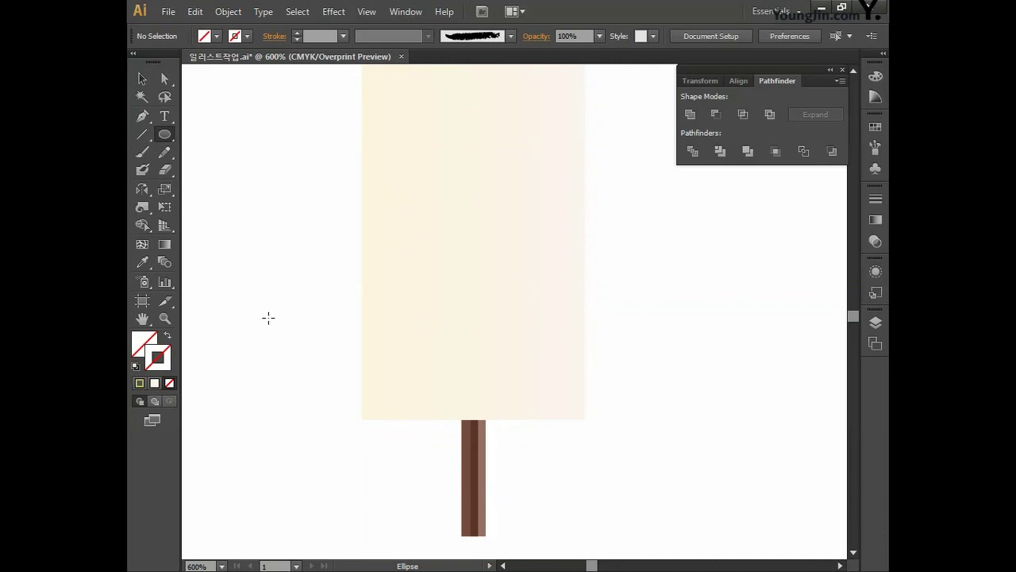
left_click_drag(237, 372, 304, 434)
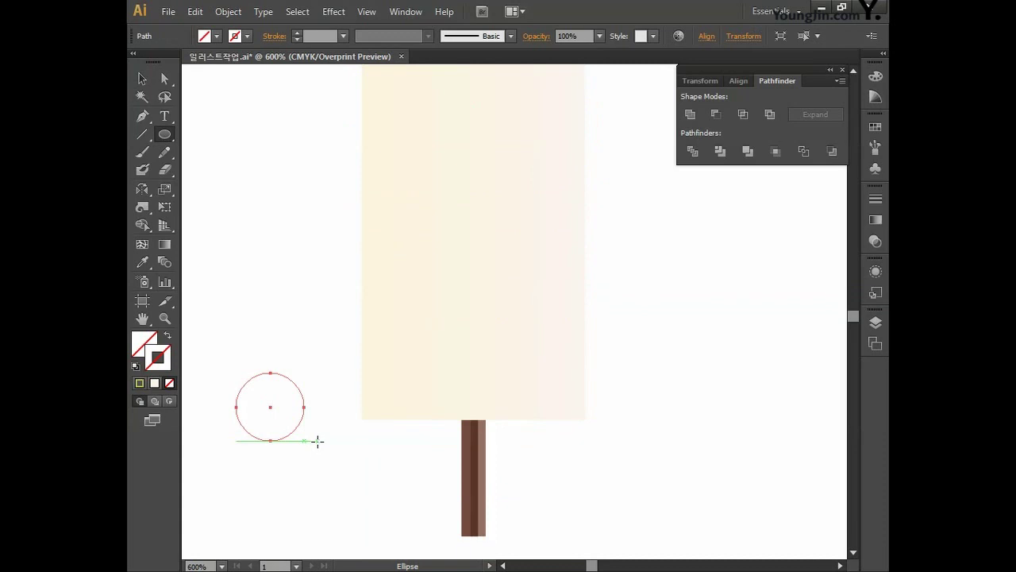
- Give the circle a yellow-green stroke with C 30, M 10, Y 80, K 0
left_click(141, 347)
left_click(167, 361)
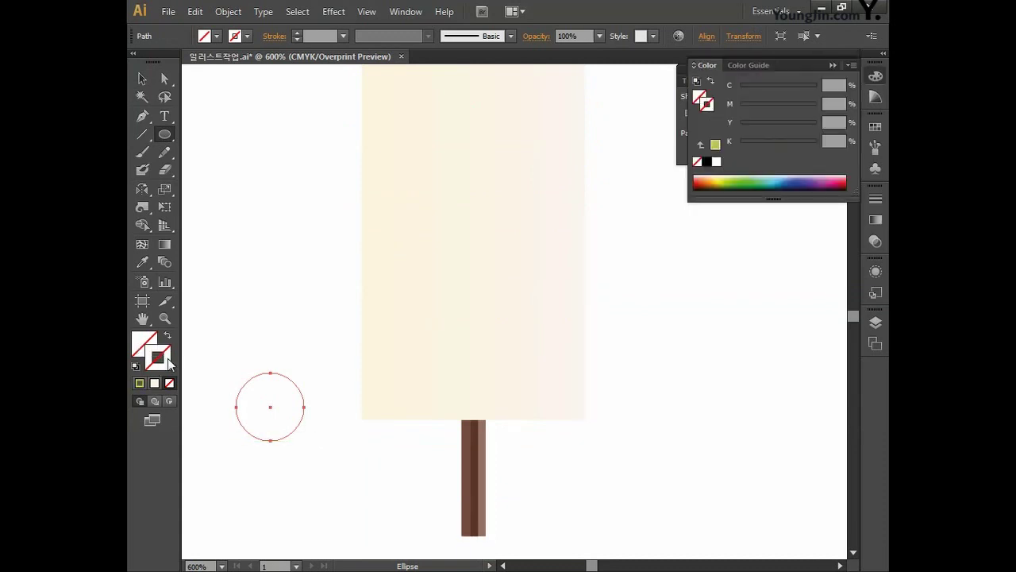
double_click(167, 361)
left_click(838, 309)
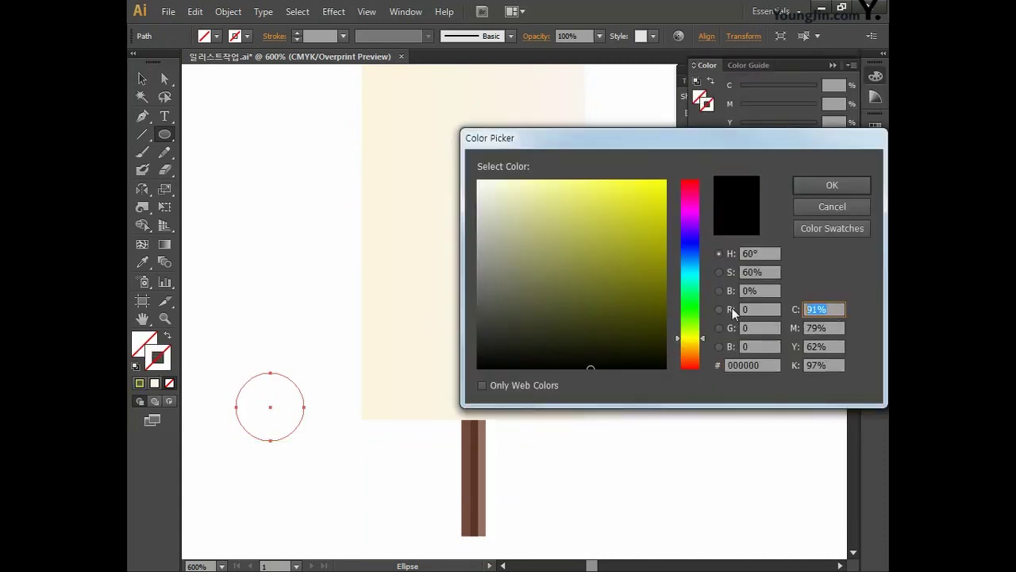
type("30")
key("Tab")
type("10")
key("Tab")
type("80")
key("Tab")
type("0")
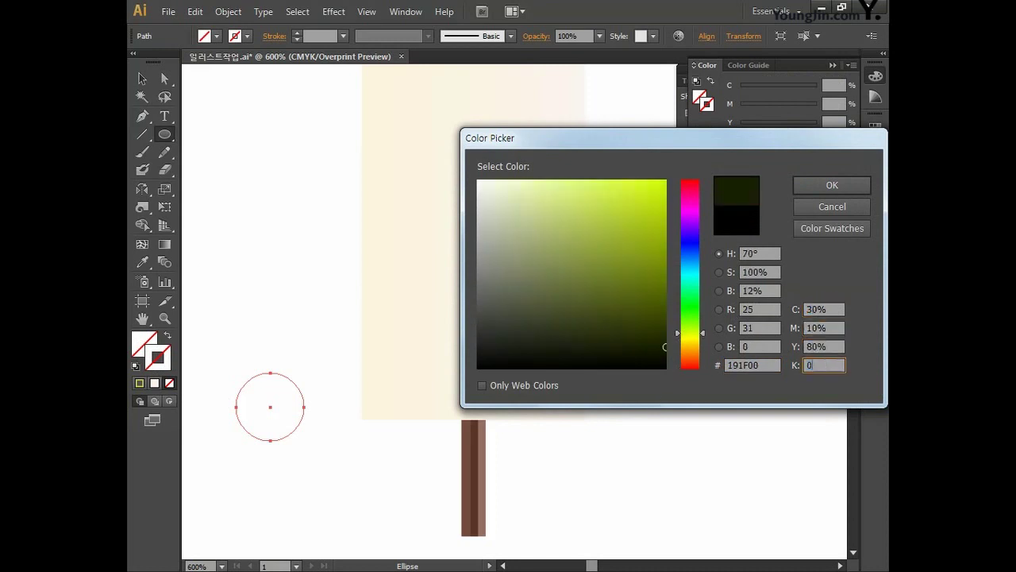
left_click(822, 185)
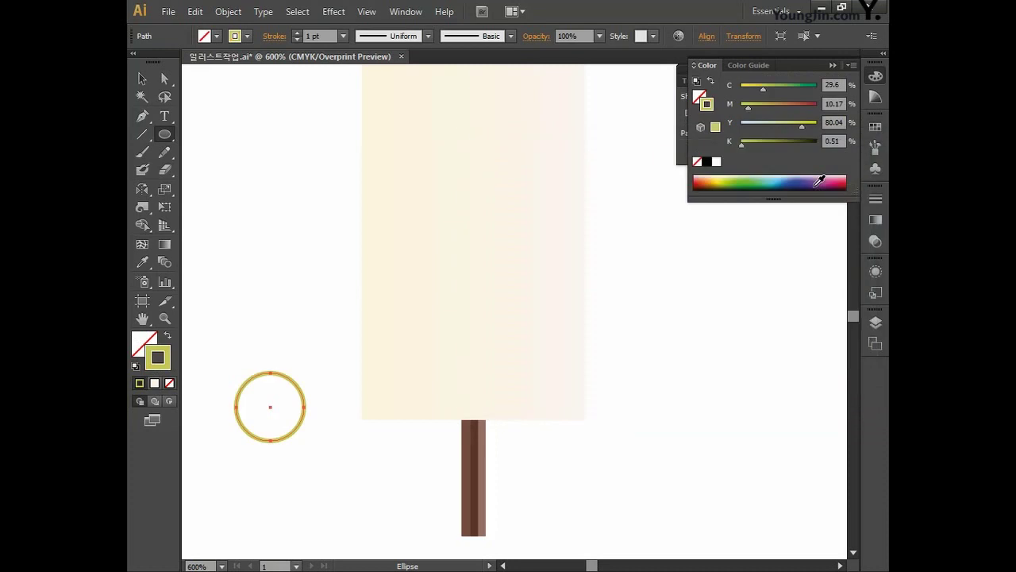
- Set the circle's stroke weight to 1.2 pt
left_click(317, 35)
type("1.2")
key("Return")
- Duplicate the circle sideways and repeat the copy to form a row of four touching circles
left_click(142, 78)
mouse_move(332, 426)
left_mouse_down()
mouse_move(545, 429)
mouse_move(256, 427)
mouse_move(336, 426)
mouse_move(324, 432)
left_mouse_up()
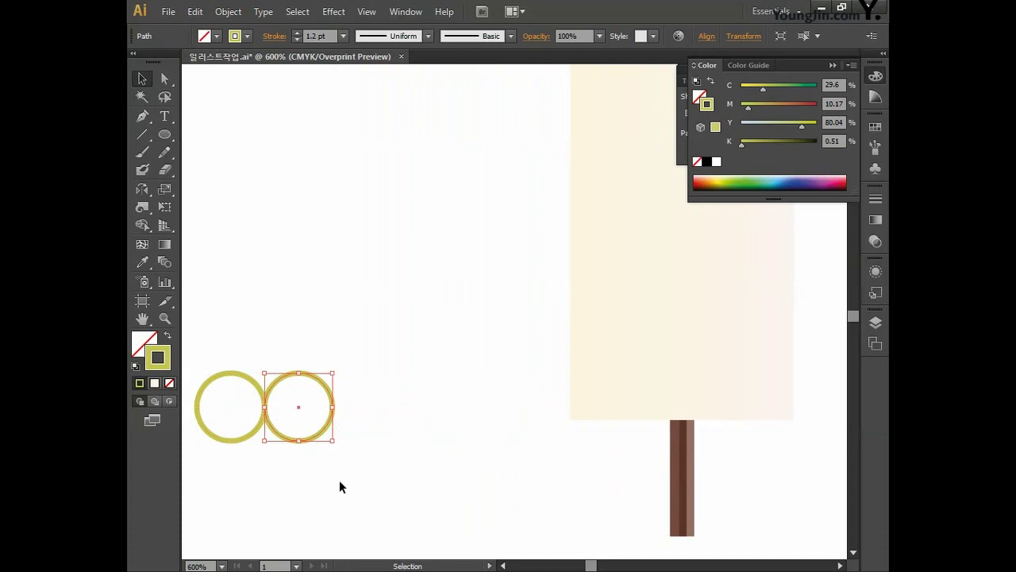
key("ctrl+d")
key("ctrl+d")
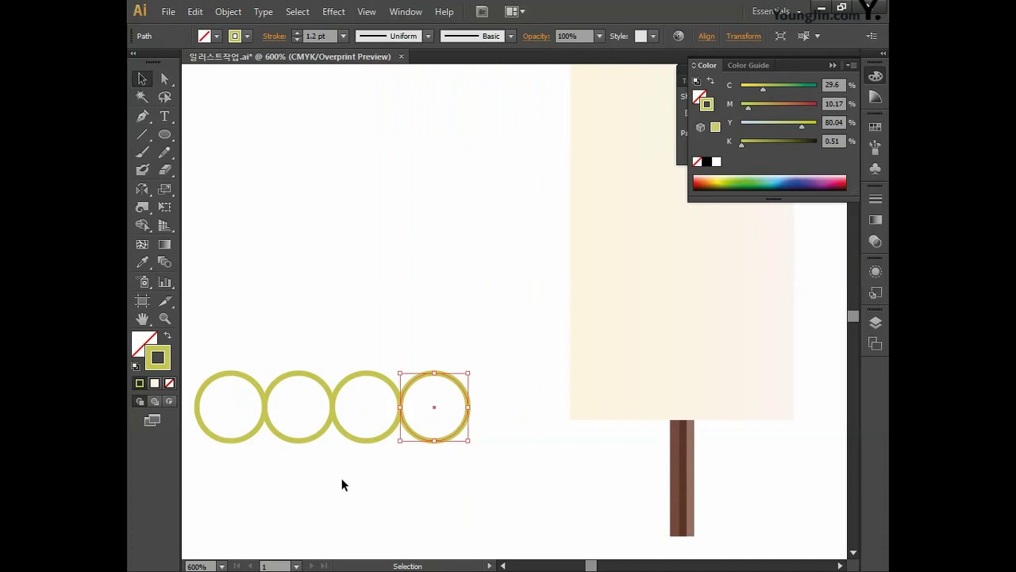
left_click_drag(379, 329, 420, 326)
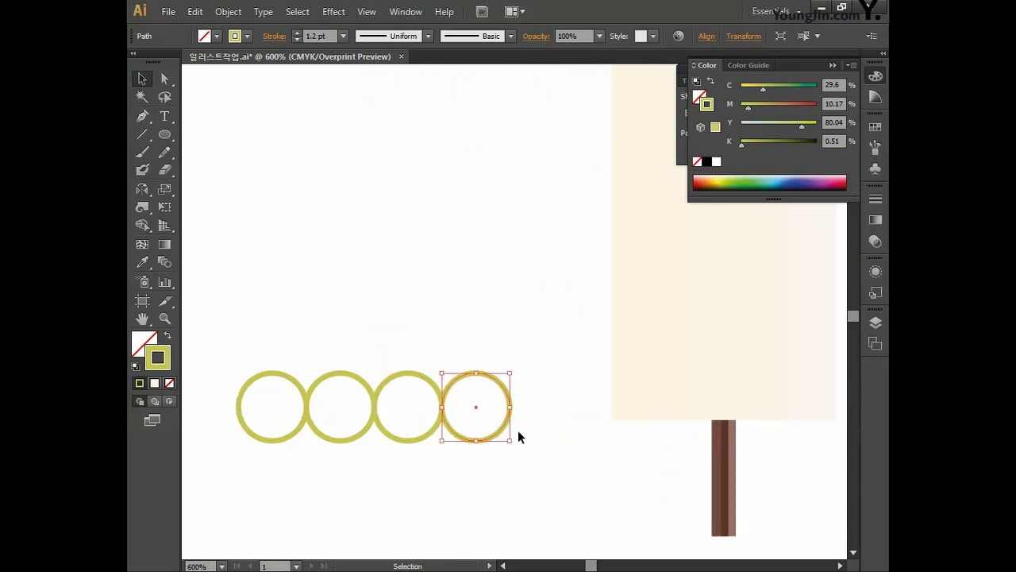
- Outline the strokes of all four circles and unite the rings into one shape
left_click_drag(528, 442, 226, 357)
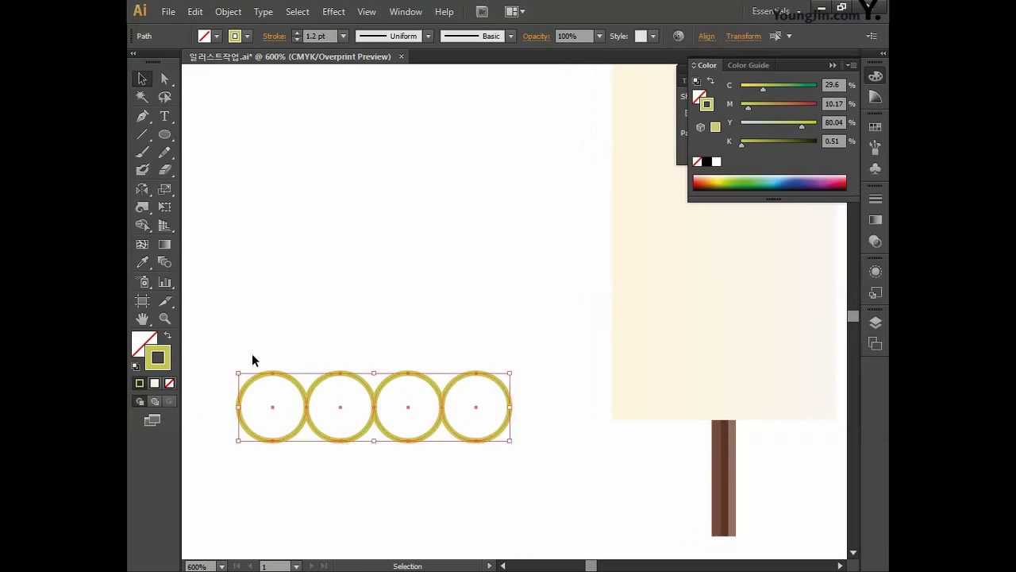
left_click(228, 11)
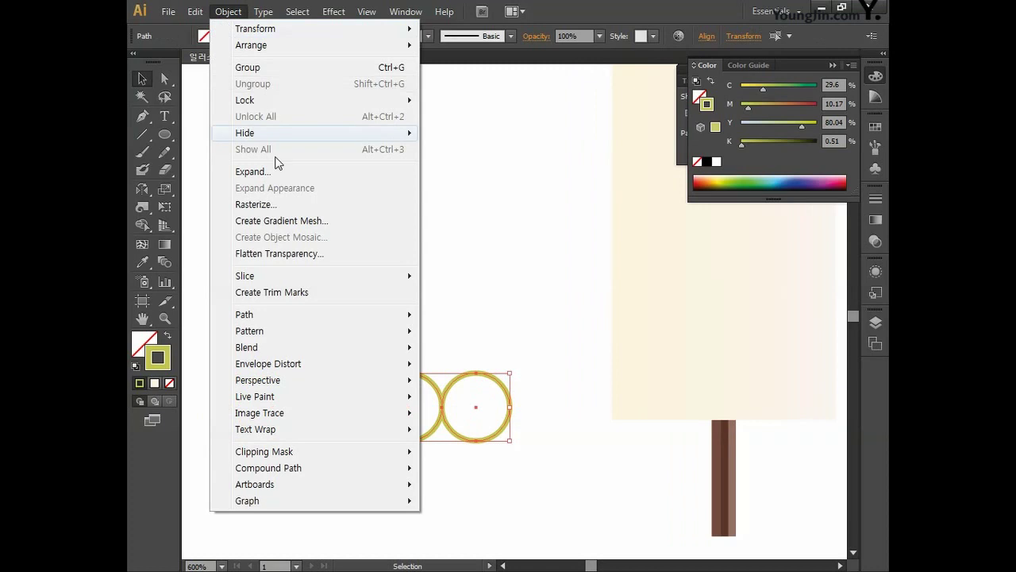
mouse_move(283, 320)
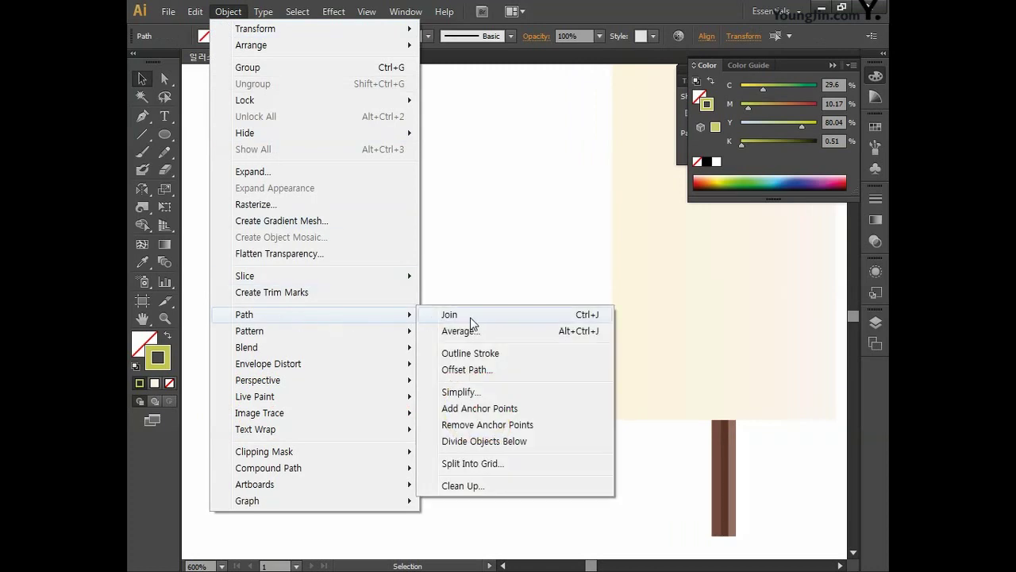
left_click(476, 358)
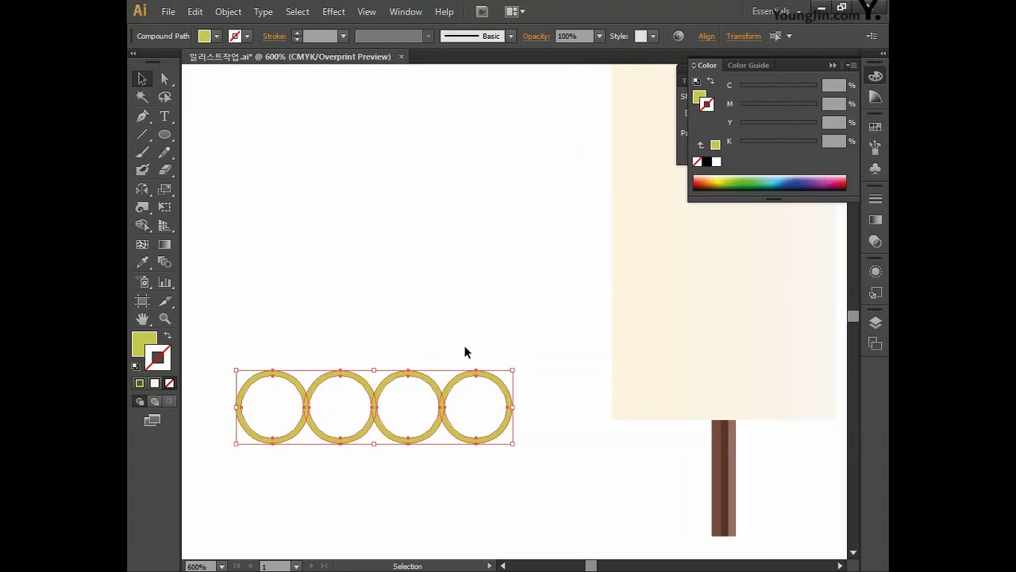
left_click(874, 76)
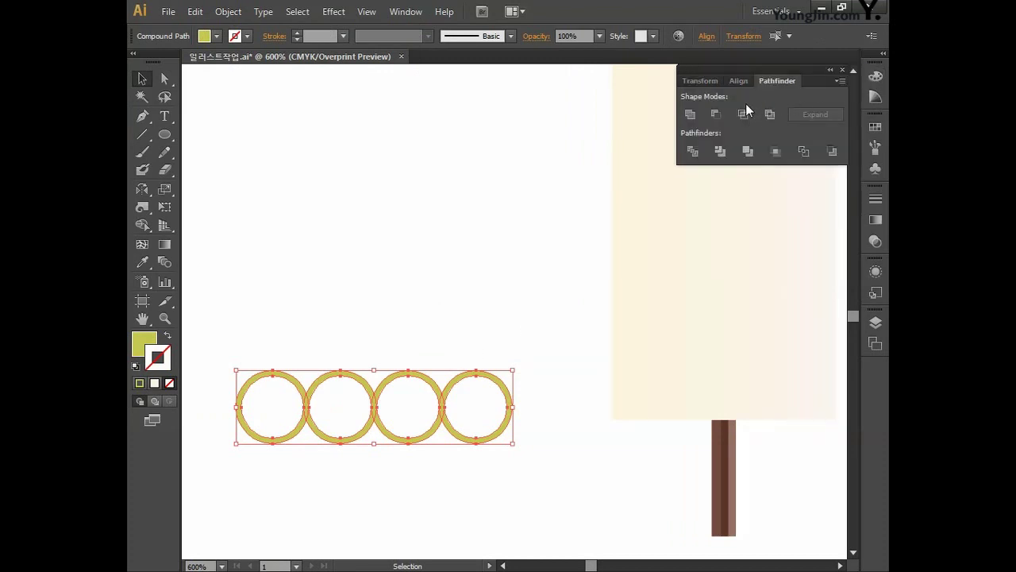
left_click(691, 114)
- Move the ring row onto the banner's bottom edge and enlarge it slightly so it overhangs both sides evenly
left_click_drag(497, 379, 801, 379)
key("space")
left_click_drag(540, 288, 397, 285)
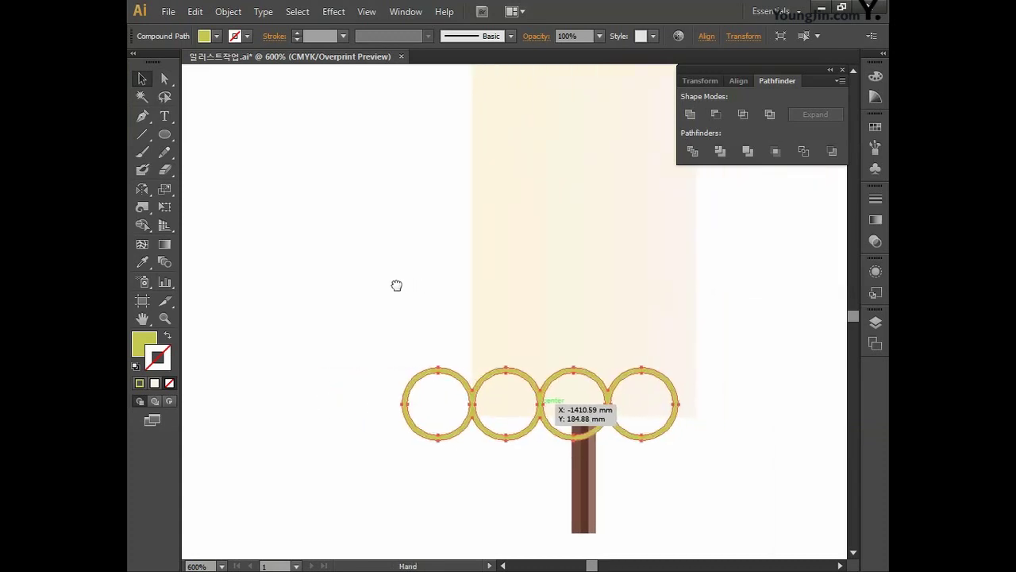
left_click_drag(653, 440, 687, 432)
left_click_drag(715, 367, 731, 363)
left_click(741, 328)
left_click_drag(718, 419, 710, 448)
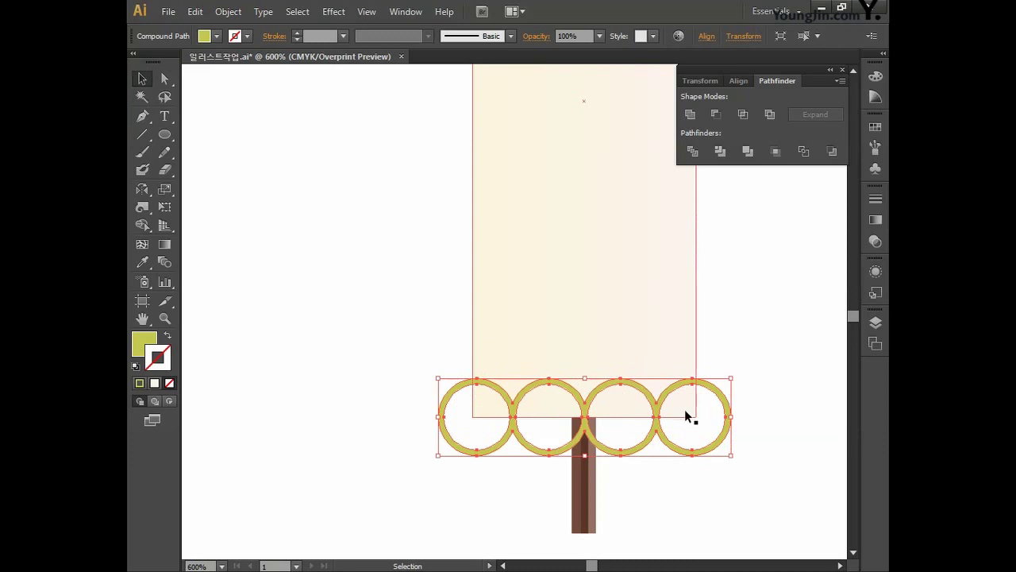
- Draw a rectangle as wide as the banner over the rings' upper halves, ending at the banner's bottom edge
left_click(164, 135)
left_click(208, 133)
left_click_drag(475, 333, 696, 416)
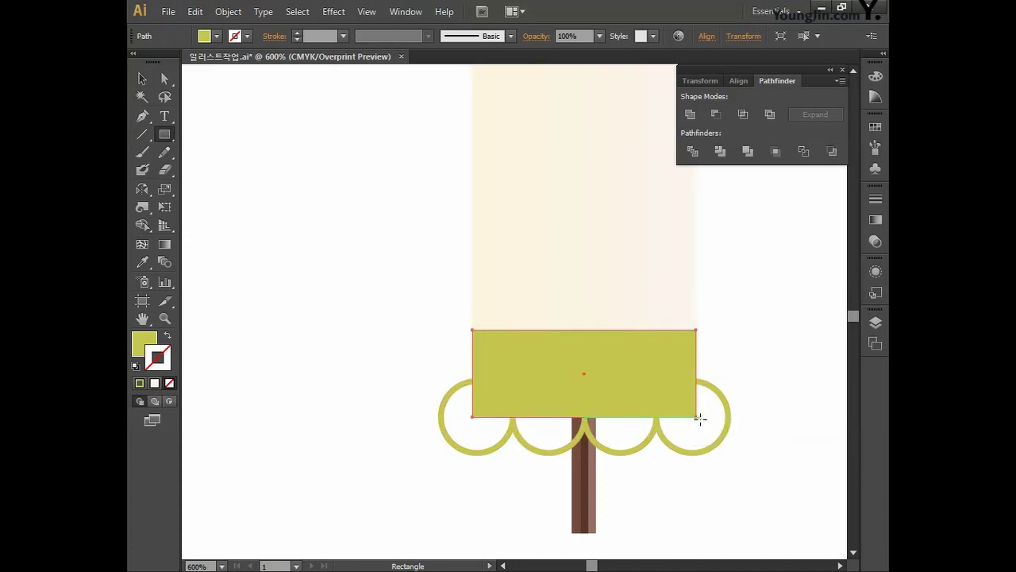
- Clip the ring row with the rectangle so only the arcs within the banner's bottom end show
left_click(143, 79)
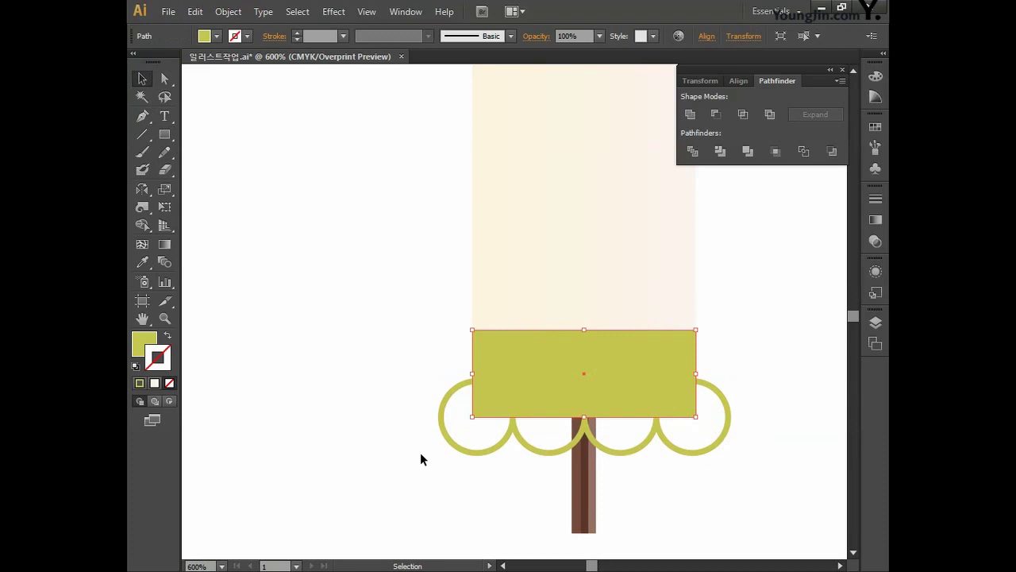
left_click(470, 450, "shift")
right_click(470, 451)
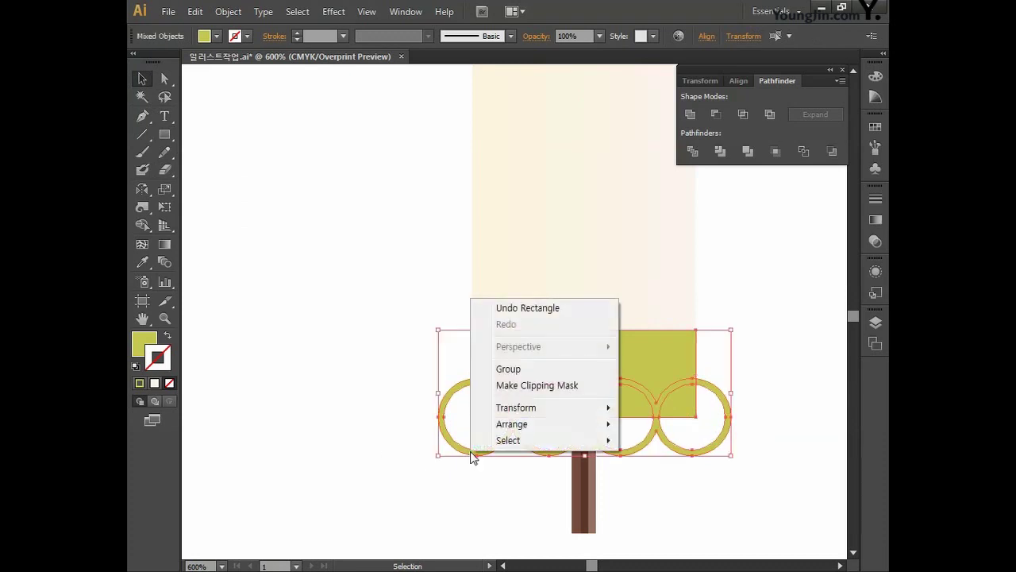
left_click(494, 389)
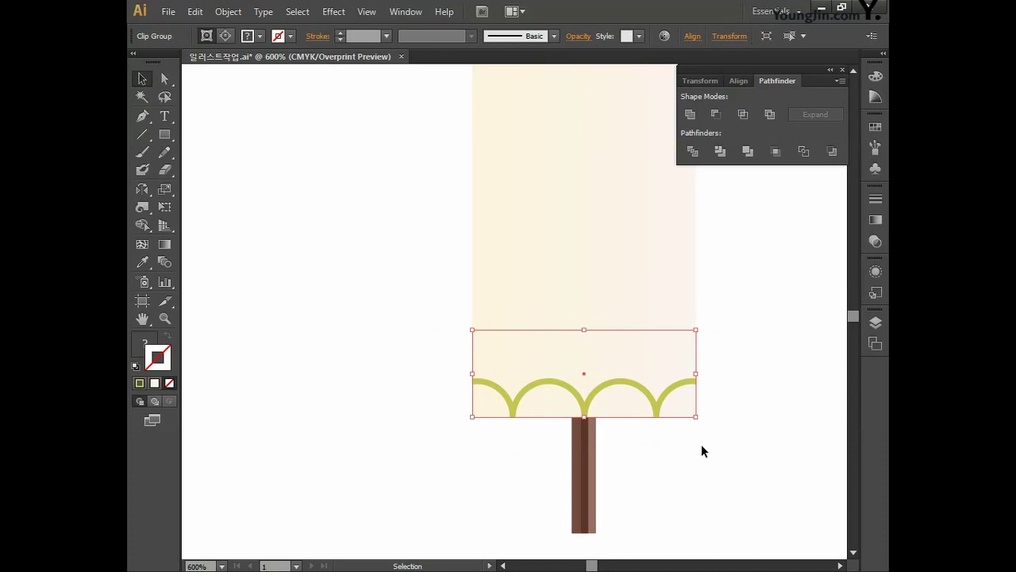
- Create a polygon with a 17.6389 mm radius and 3 sides in the empty area beside the banner
left_click_drag(164, 134, 244, 186)
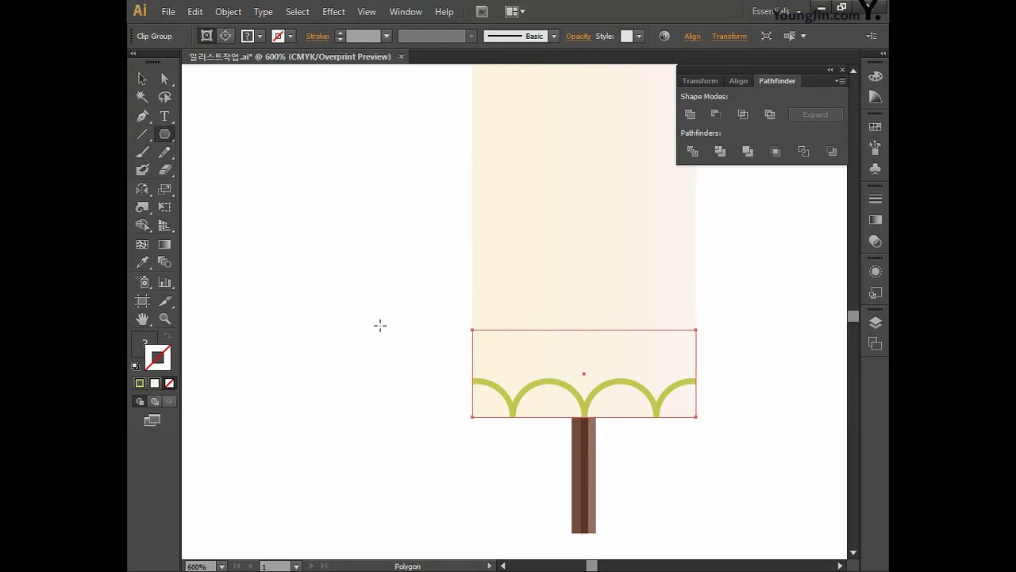
left_click(321, 276)
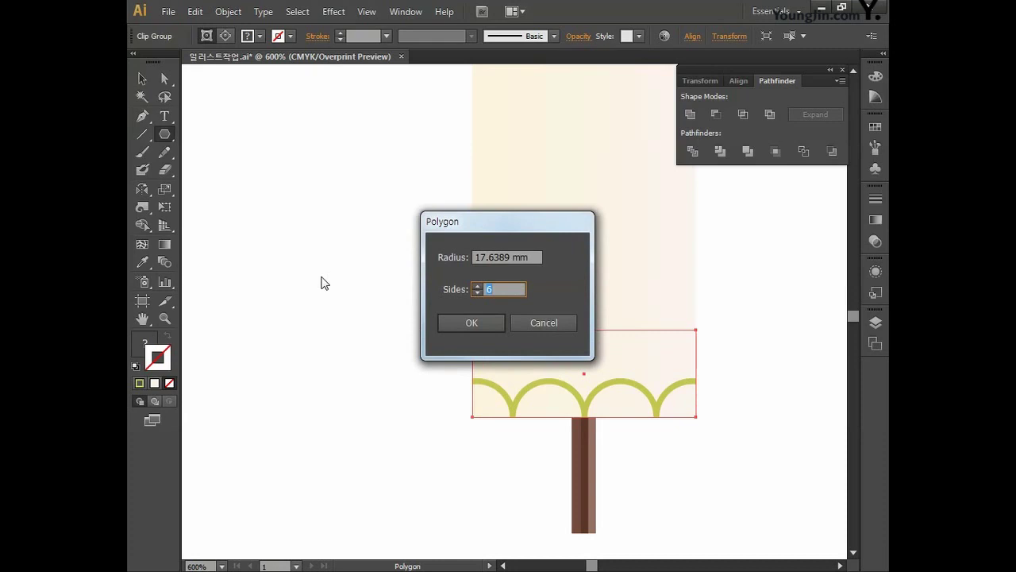
key("Down")
key("Down")
type("3")
left_click(468, 329)
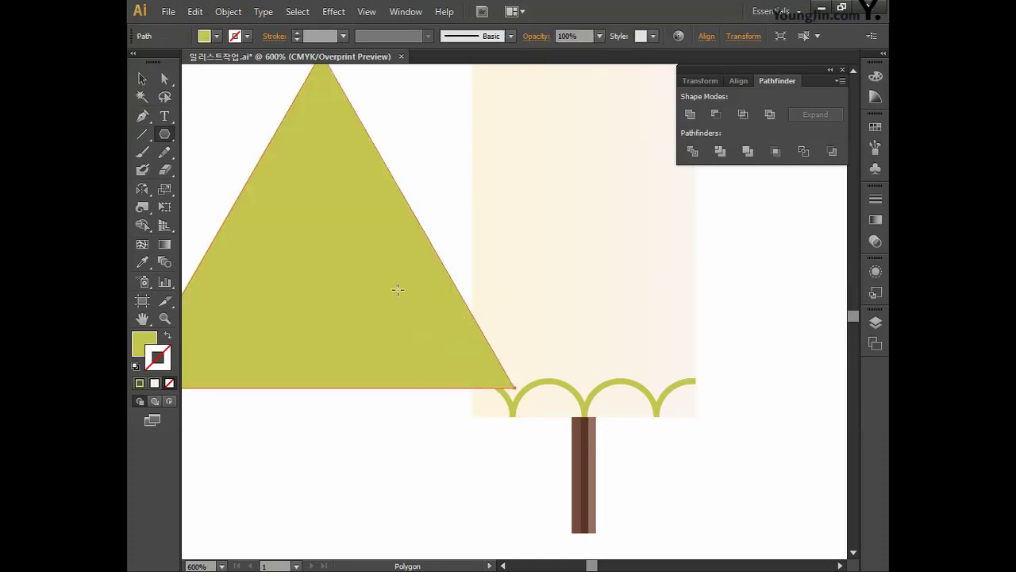
- Shrink the triangle to a small tooth, rotate it to point left and reduce its width slightly
left_click(142, 78)
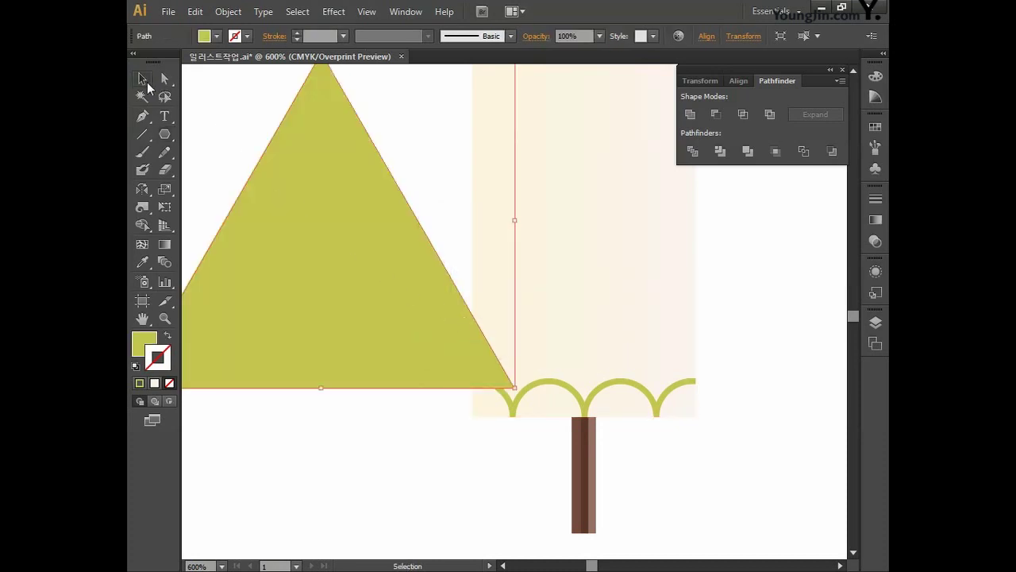
left_click_drag(514, 389, 341, 237)
left_click_drag(273, 188, 402, 303)
left_click_drag(477, 357, 386, 333)
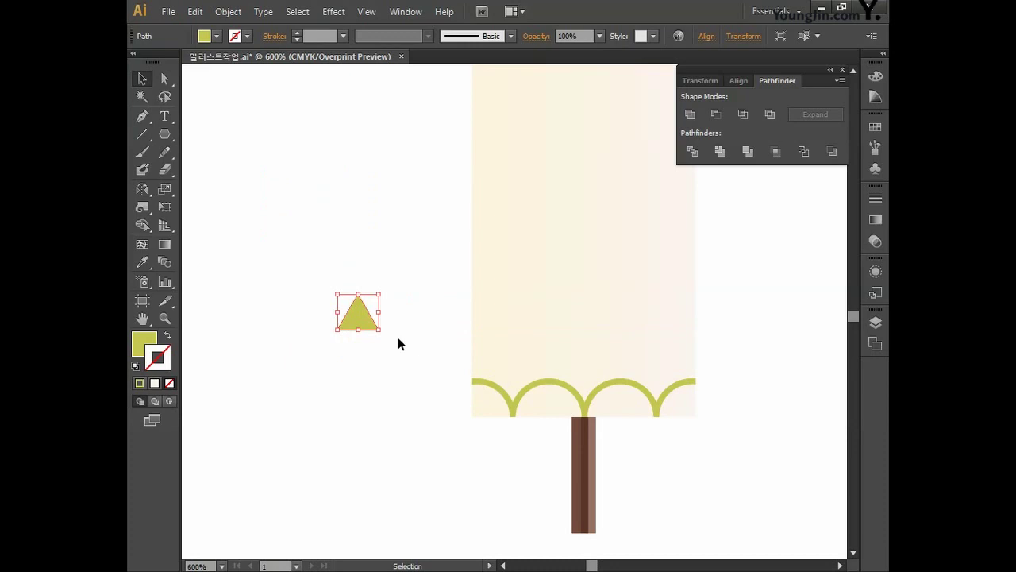
left_click_drag(386, 338, 400, 290)
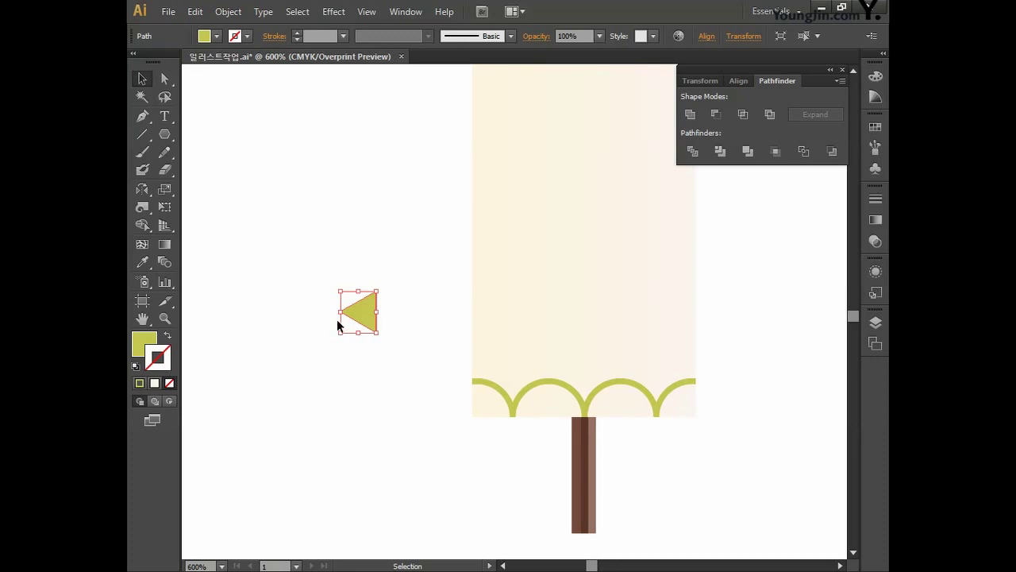
left_click_drag(339, 312, 351, 334)
- Fill the small triangle with dark brown, C 60%, M 80%, Y 80%, K 40%
double_click(144, 343)
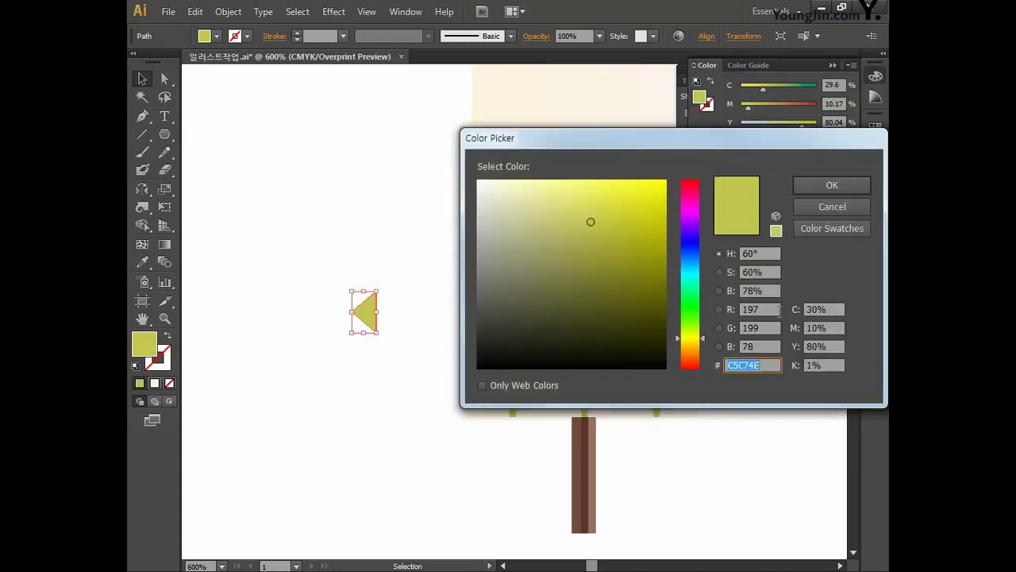
key("Tab")
type("6")
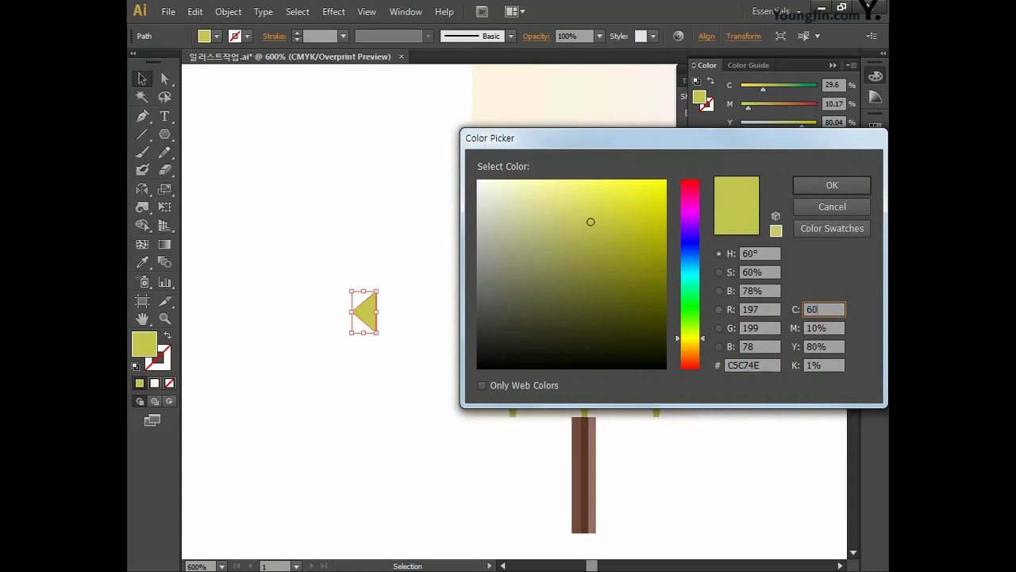
type("0")
key("Tab")
type("80")
key("Tab")
type("80")
key("Tab")
type("40")
key("Return")
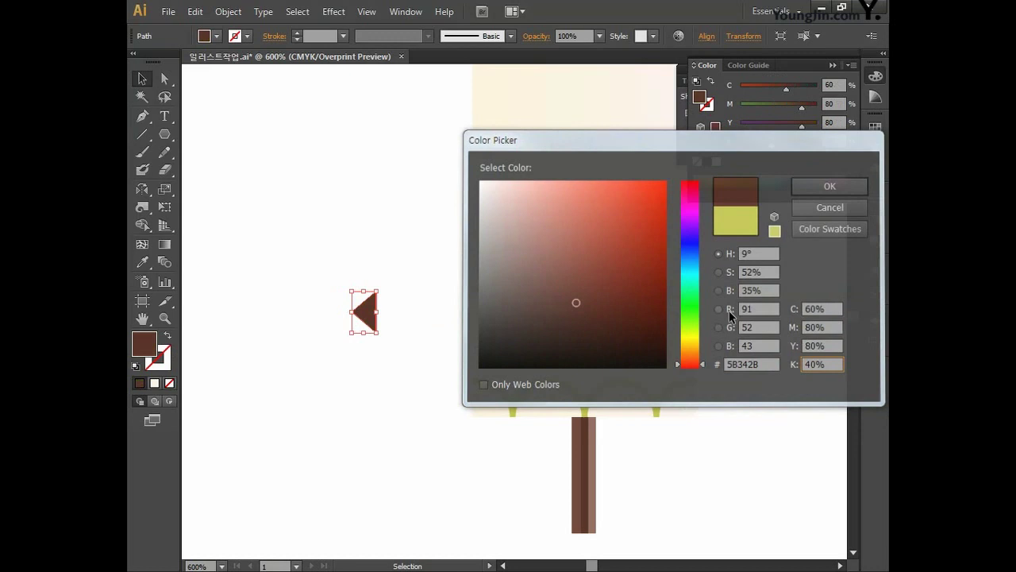
left_click(168, 365)
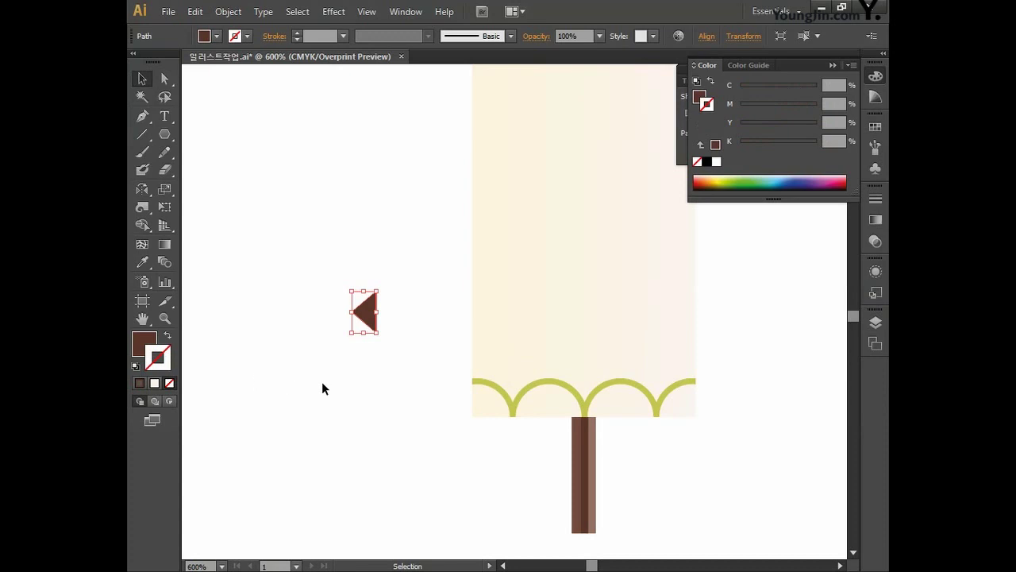
- Place the brown triangle against the banner's left edge near the bottom and add a touching copy directly above it
key("a")
scroll(350, 435, "up", 3)
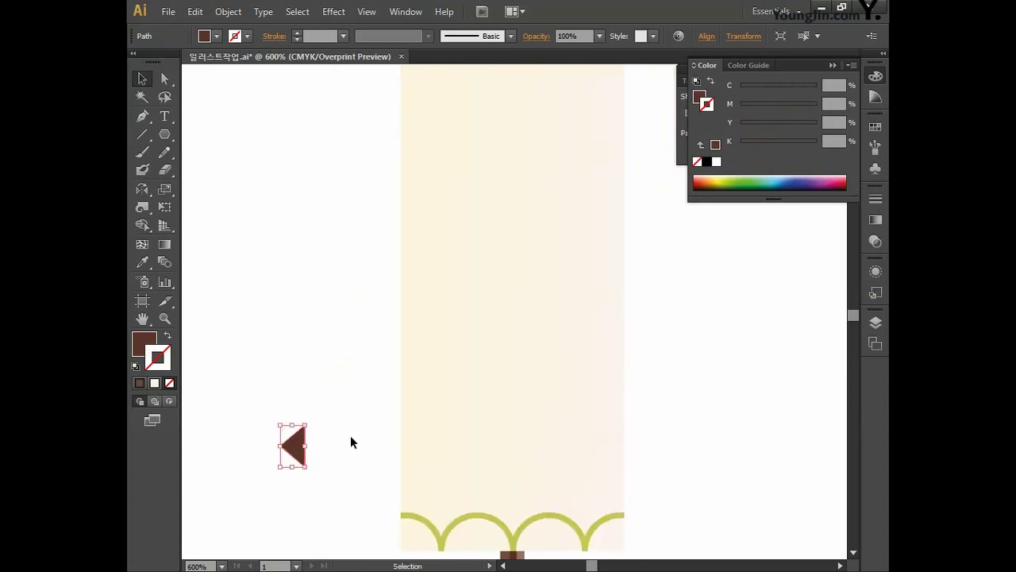
key("ctrl+minus")
left_click_drag(403, 289, 371, 351)
key("v")
left_click_drag(339, 471, 404, 486)
left_click(386, 540)
left_click(403, 513)
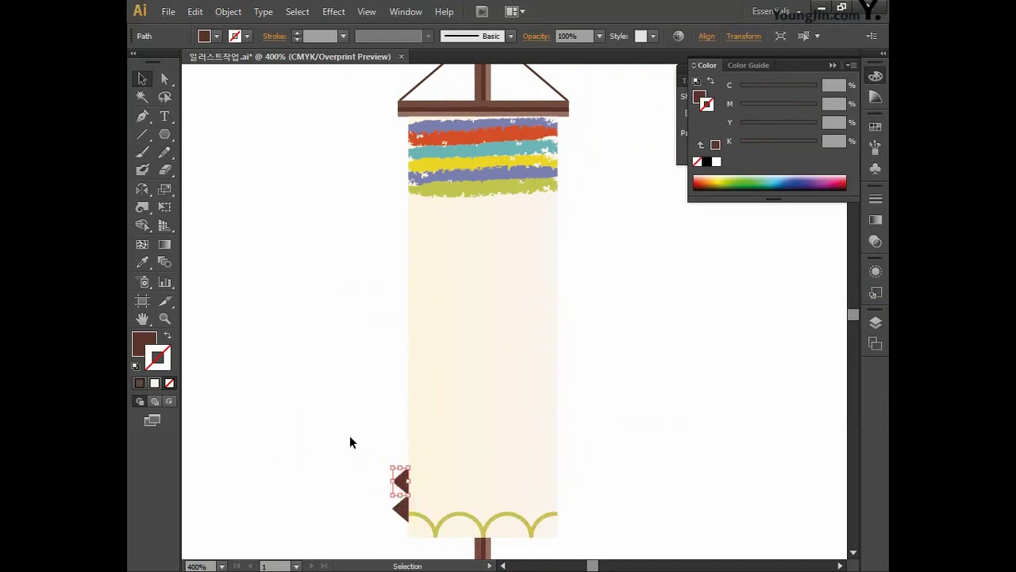
- Repeat the triangle copy ten times up the banner's left edge to the lowest coloured stripe
key("ctrl+d")
key("ctrl+d")
key("ctrl+d")
key("ctrl+d")
key("ctrl+d")
key("ctrl+d")
key("ctrl+d")
key("ctrl+d")
key("ctrl+d")
key("ctrl+d")
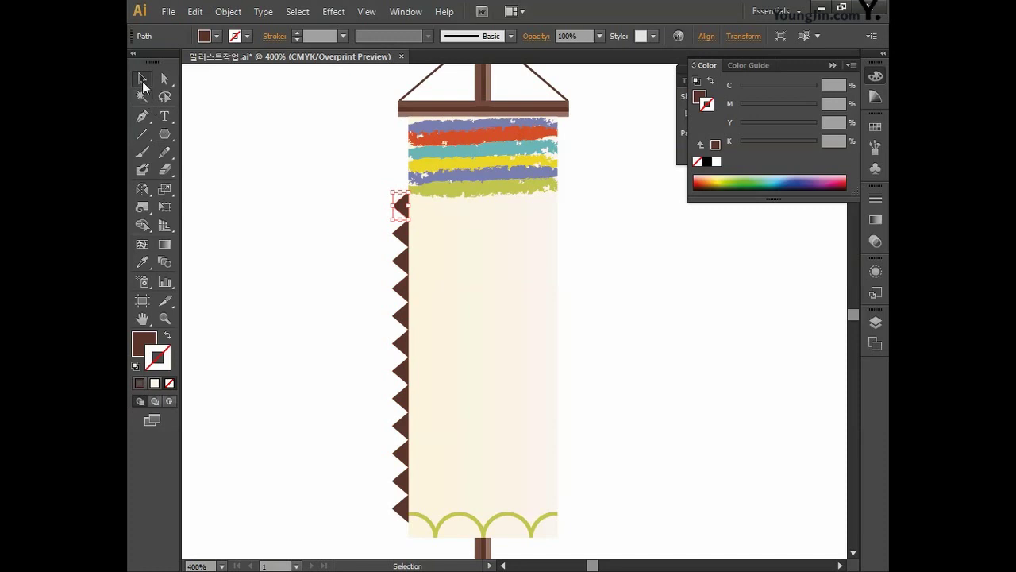
- Copy the whole column of triangles reflected about the vertical axis and move the copy onto the banner's right edge
left_click_drag(340, 170, 397, 539)
double_click(143, 189)
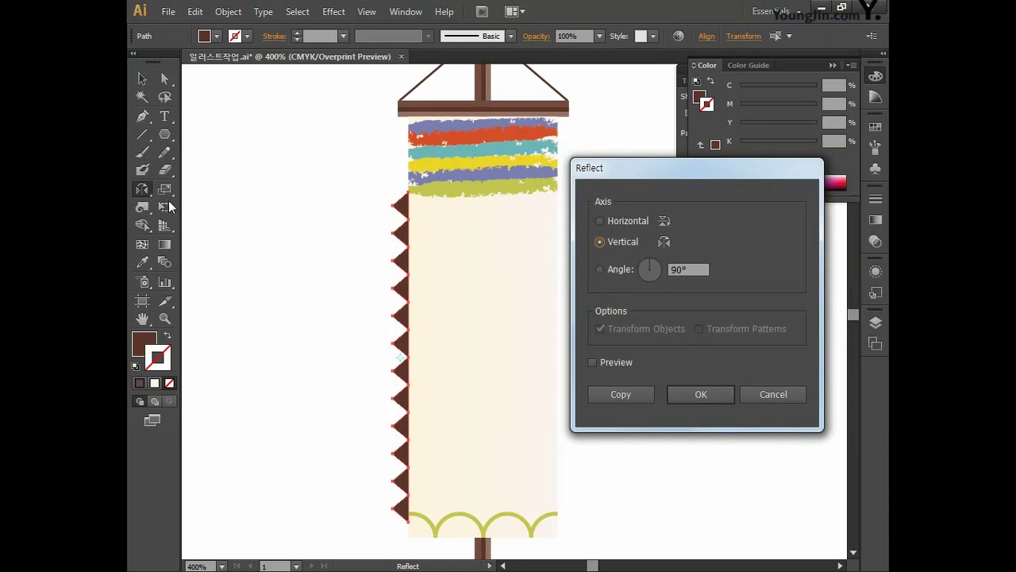
left_click(632, 394)
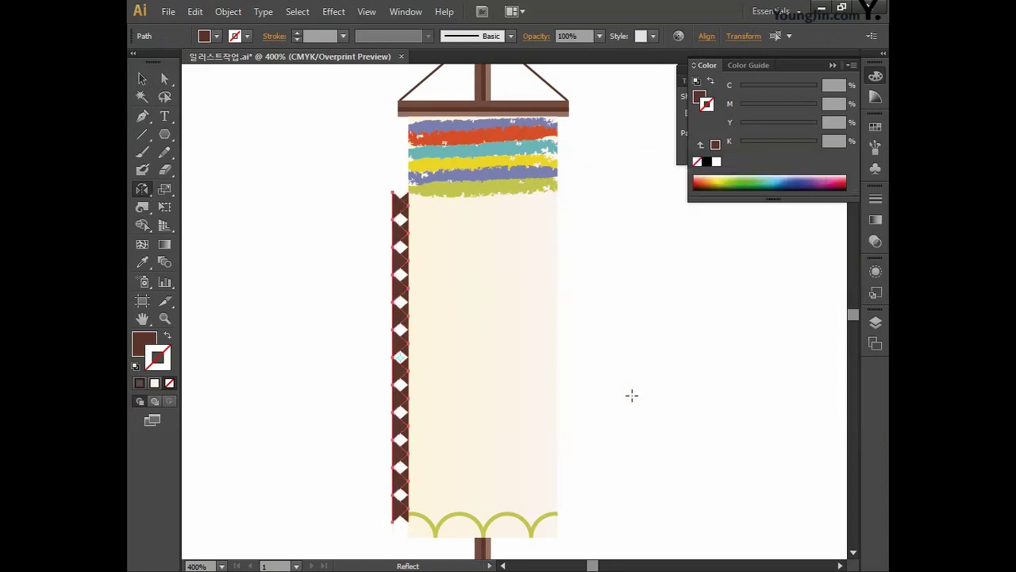
left_click(142, 78)
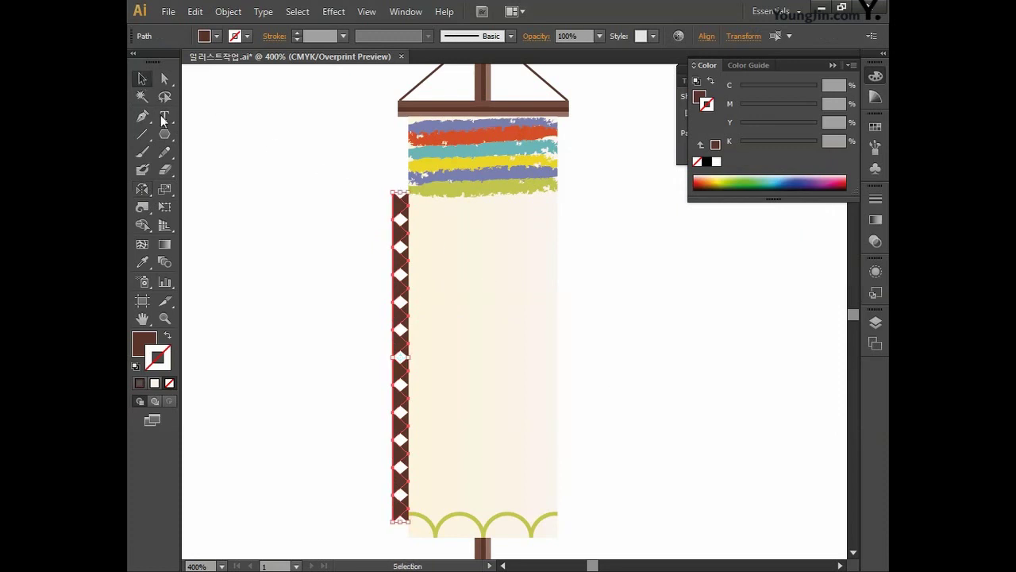
left_click_drag(401, 244, 563, 244)
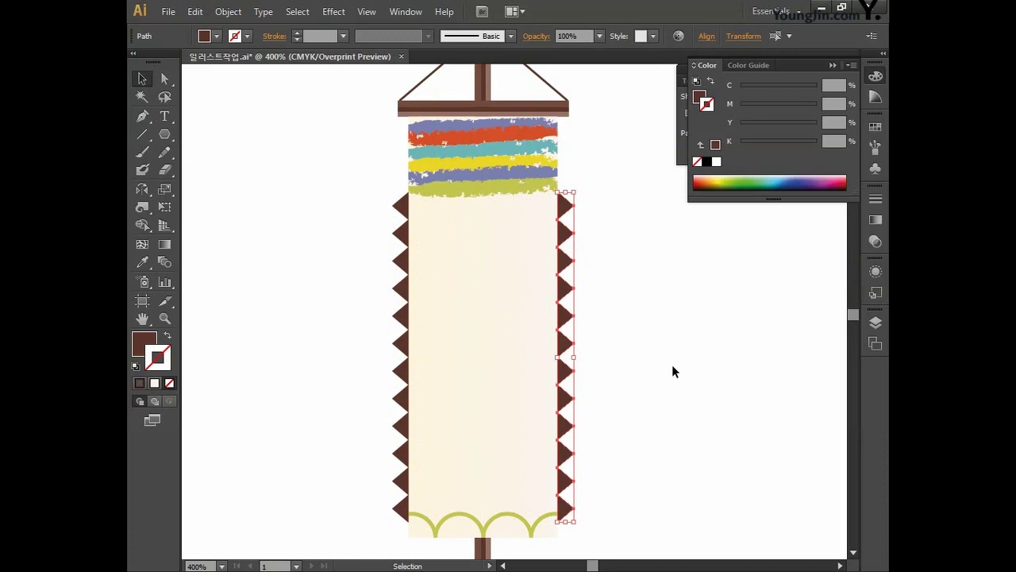
left_click(672, 371)
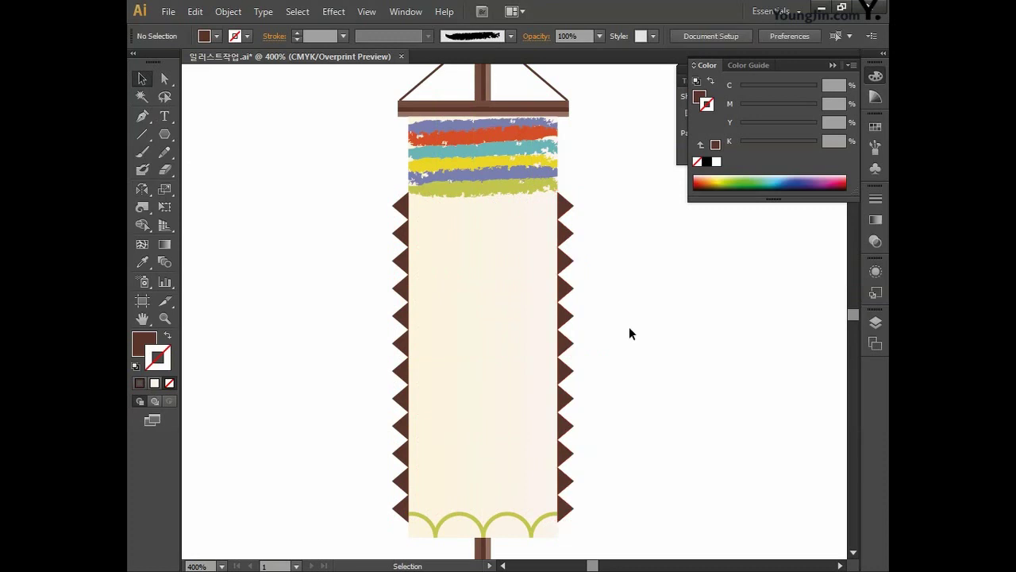
- Write the vertical text 농자천하지대본 in the empty area left of the banner
left_click(166, 116)
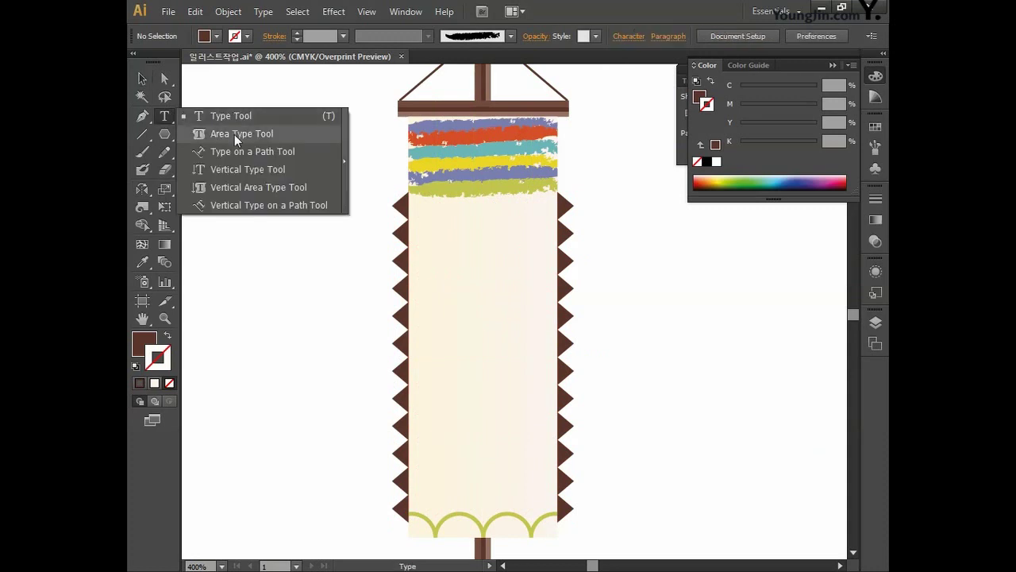
left_click(236, 170)
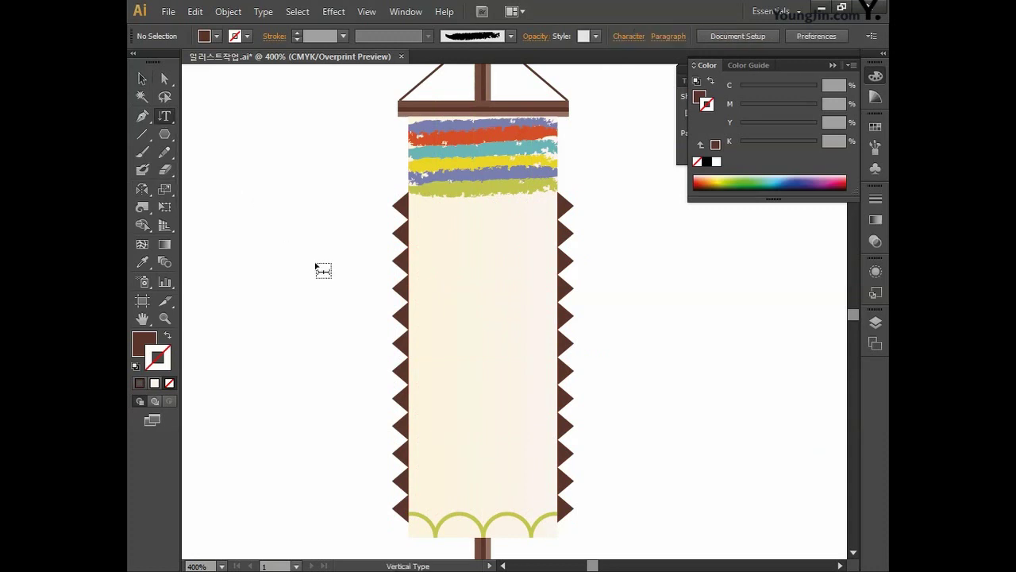
left_click(268, 164)
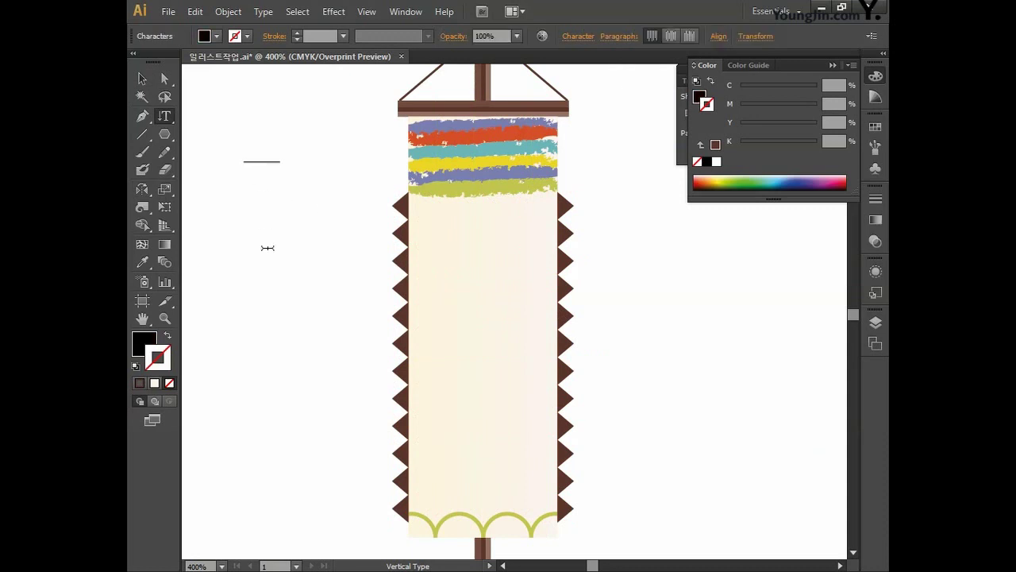
type("농자천")
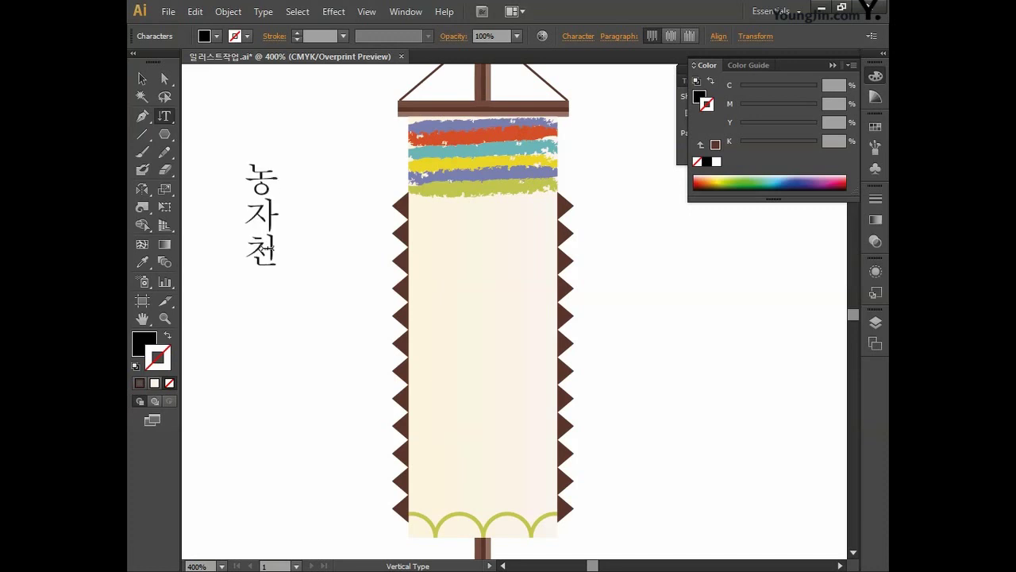
type("하지대본")
left_click(143, 80)
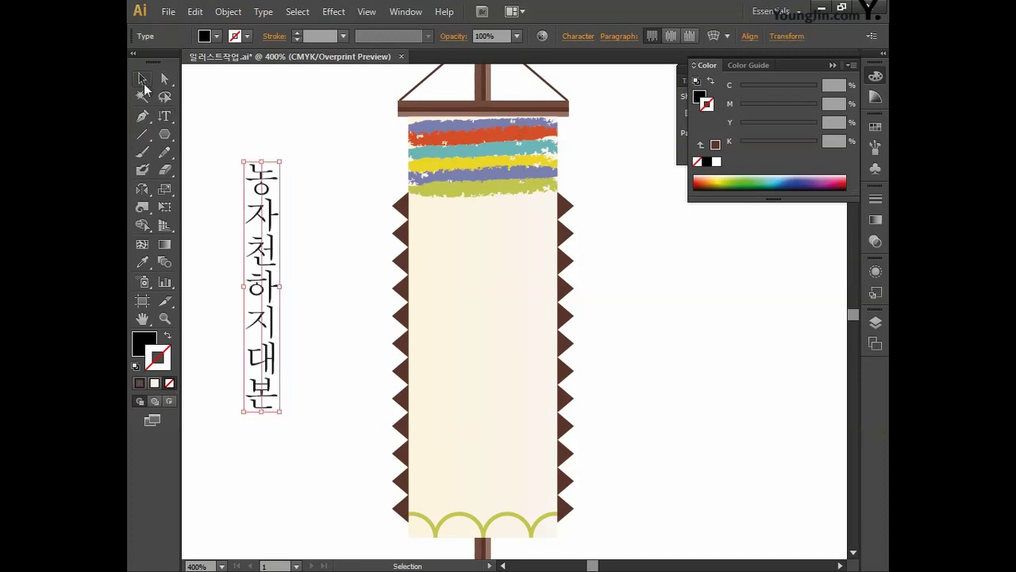
- Colour the vertical text dark brown with C 60%, M 80%, Y 80%, K 40%
double_click(145, 347)
left_click(826, 310)
type("60")
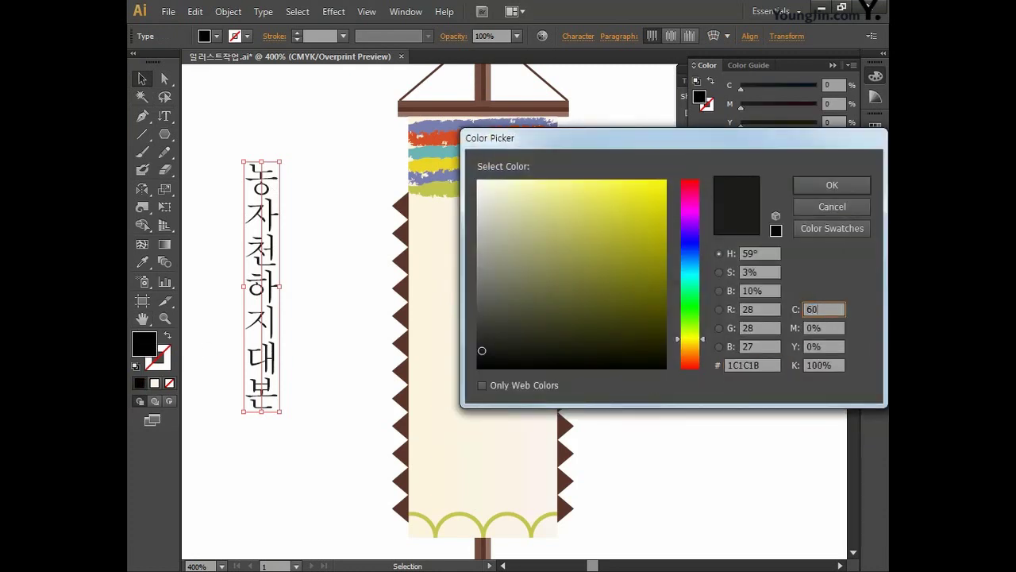
key("Tab")
type("80")
key("Tab")
type("80")
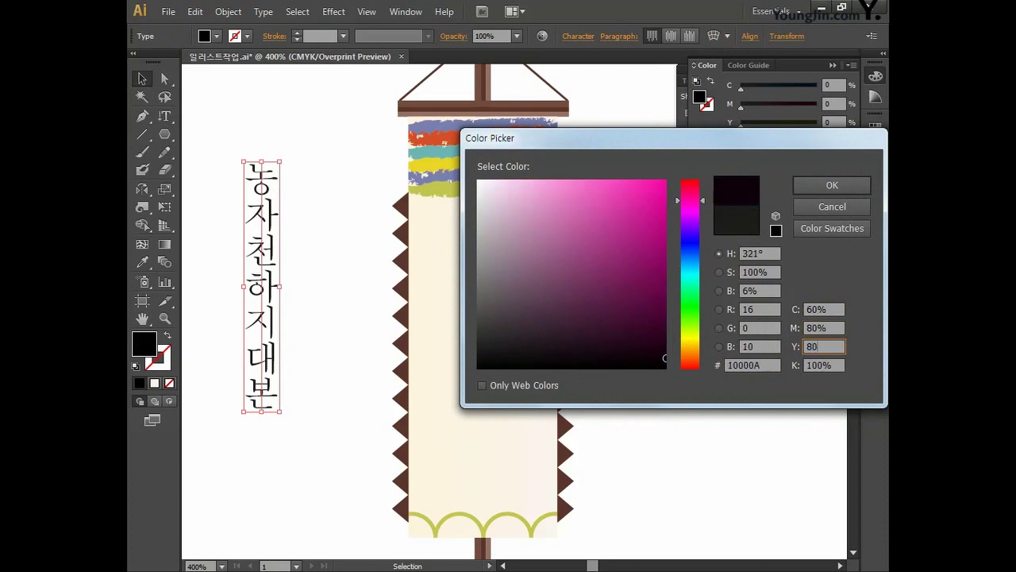
key("Tab")
type("40")
key("Return")
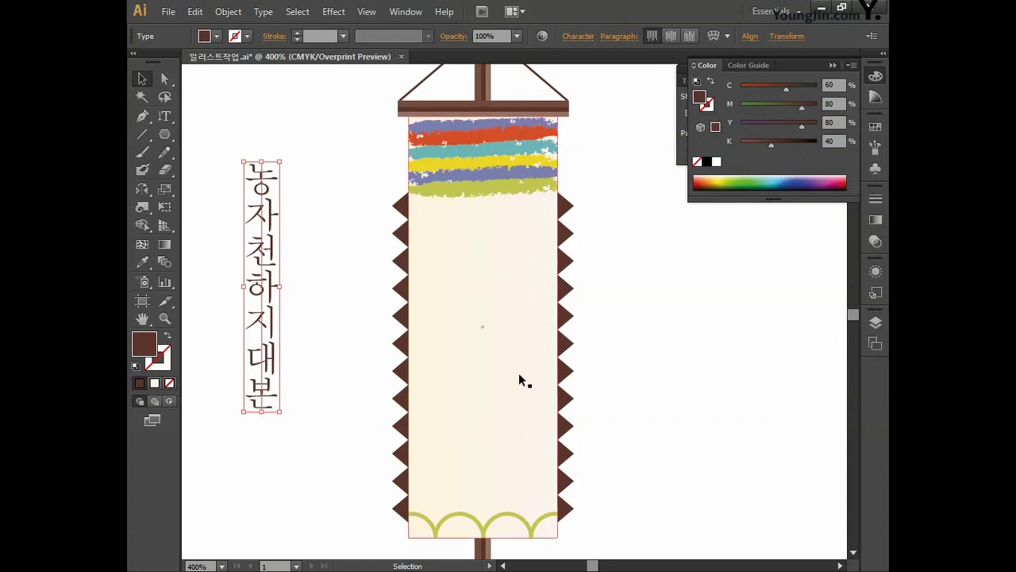
- Move the vertical text onto the right half of the banner and set its font to 궁서
left_click_drag(268, 276, 519, 332)
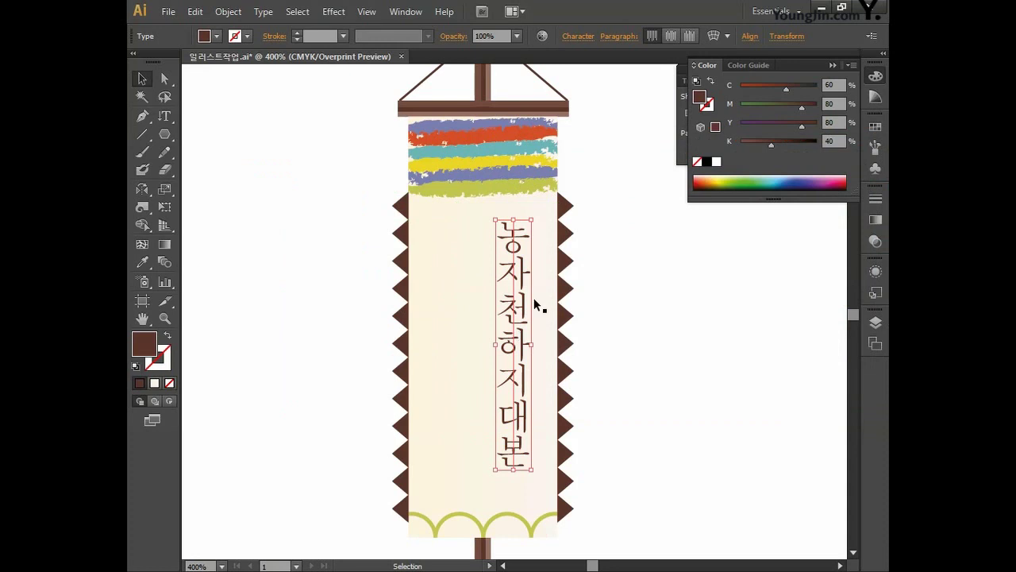
left_click(580, 37)
left_click(589, 60)
left_click(603, 142)
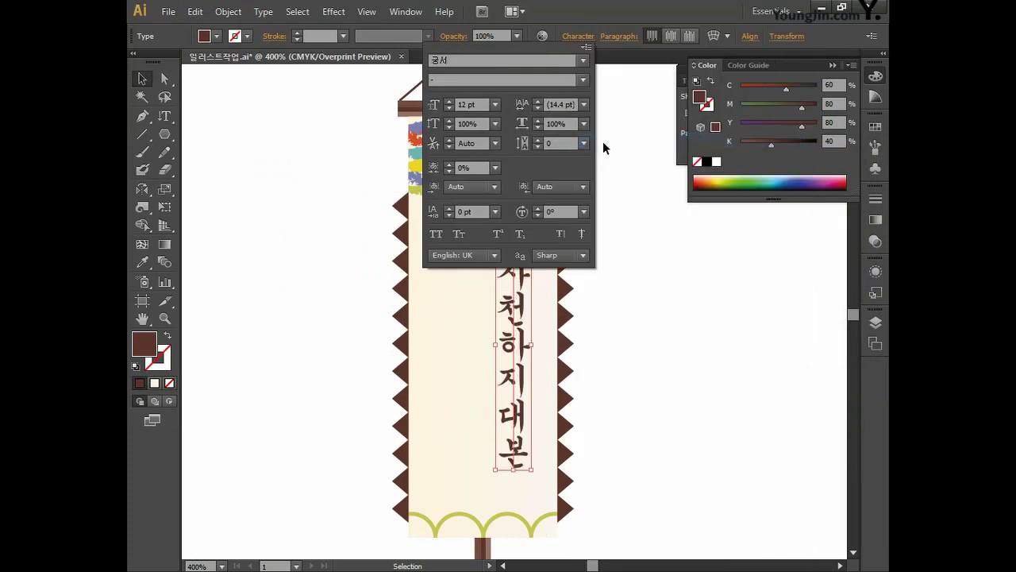
left_click(608, 149)
- Enlarge the vertical text to span the banner from just below the stripes to the scalloped border
left_click_drag(532, 213, 543, 207)
left_click_drag(533, 468, 540, 506)
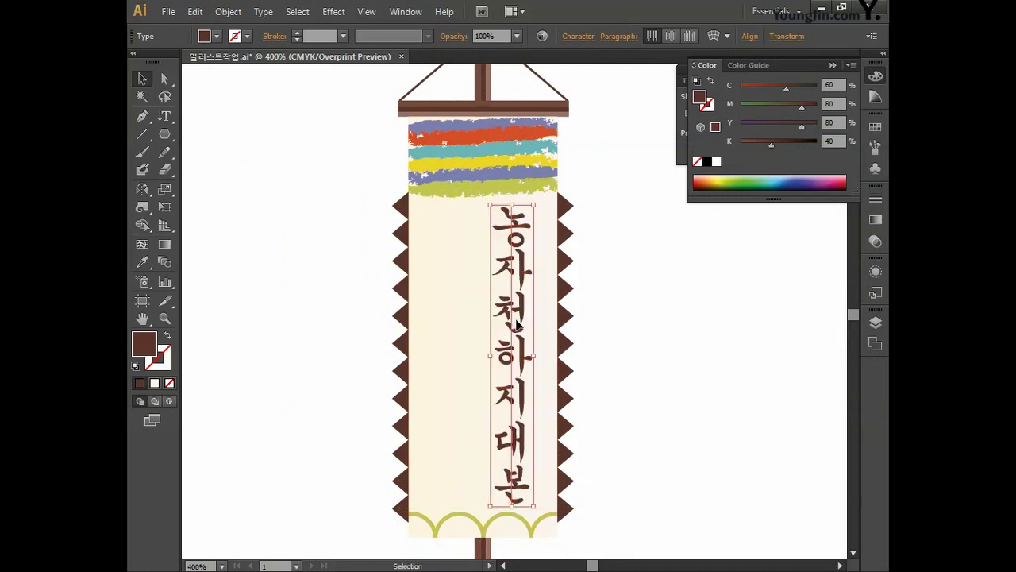
- Write the Hanja character 農 as vertical text and place it on the left half of the banner, beside 농
left_click(164, 116)
left_click(238, 170, "ctrl")
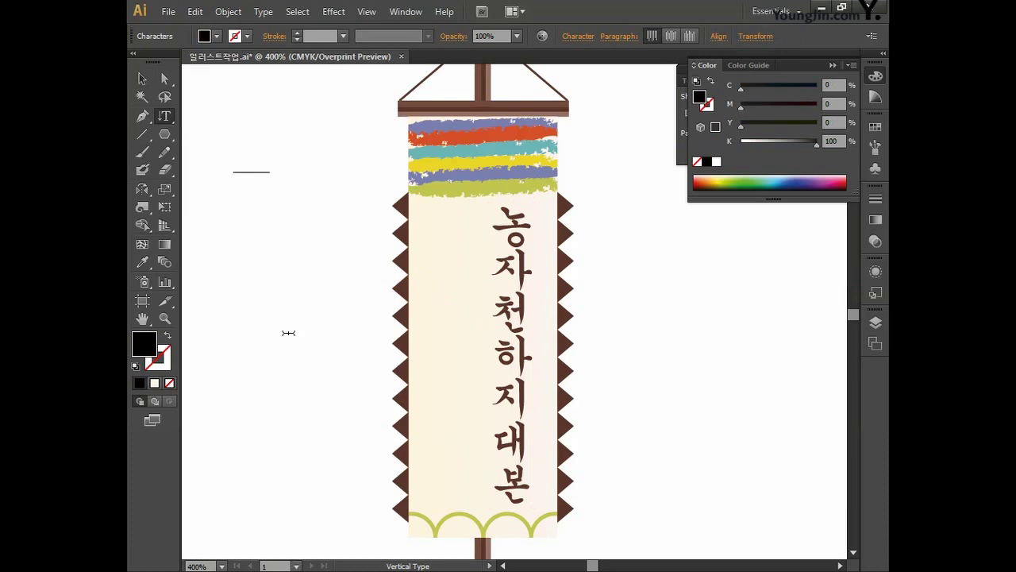
type("농")
key("Hangul_Hanja")
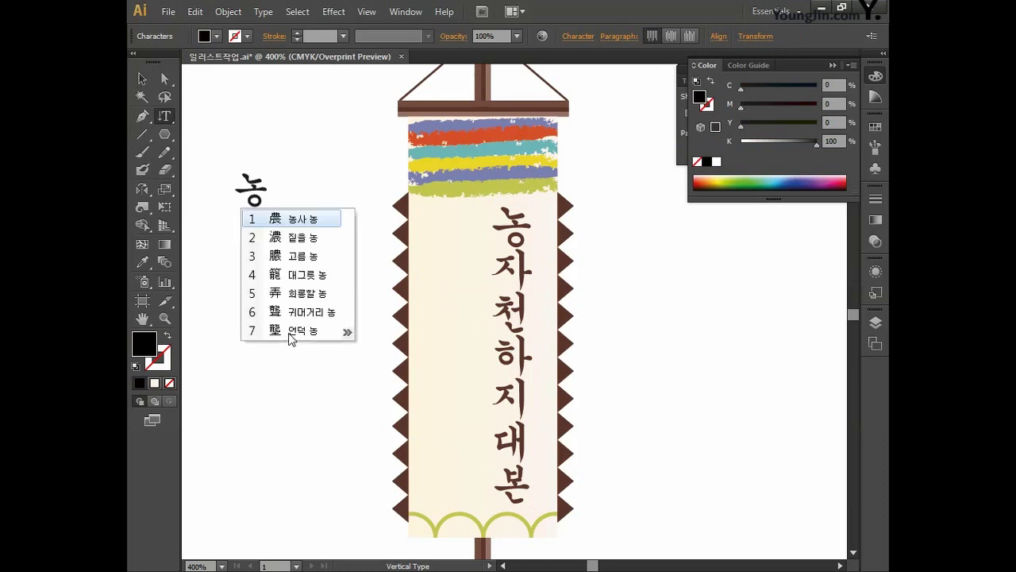
left_click(292, 218)
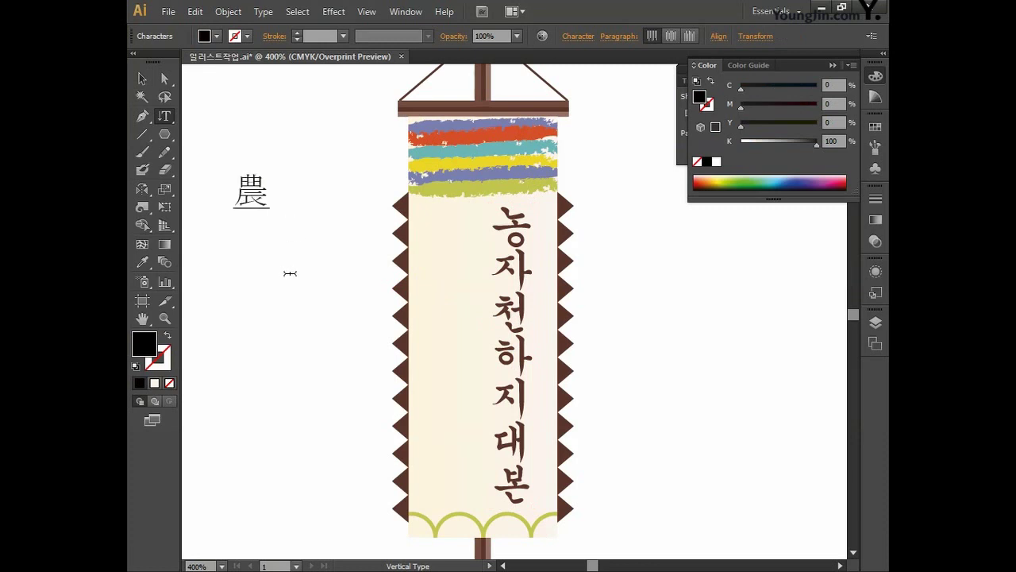
left_click(142, 77)
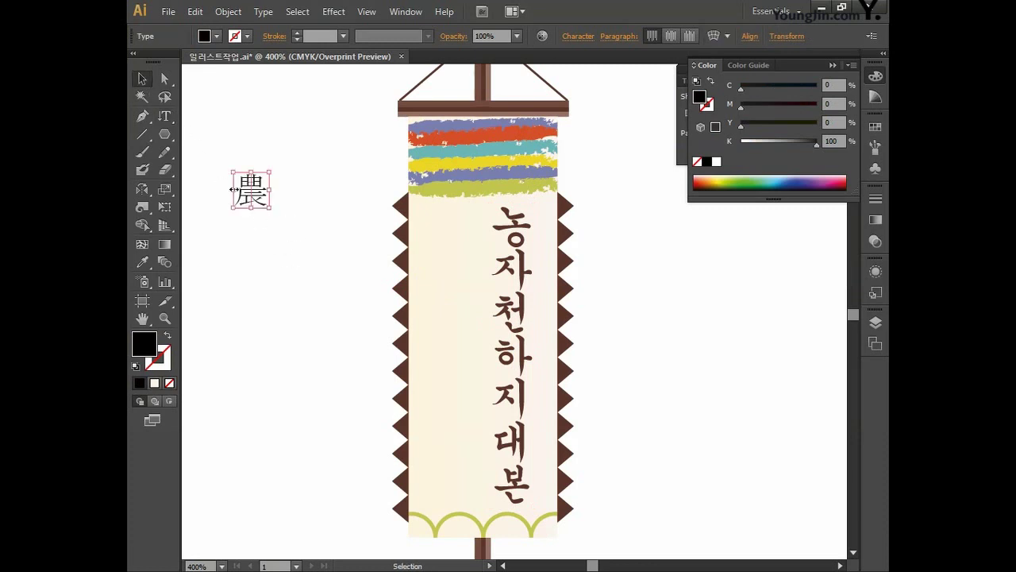
left_click_drag(253, 197, 453, 233)
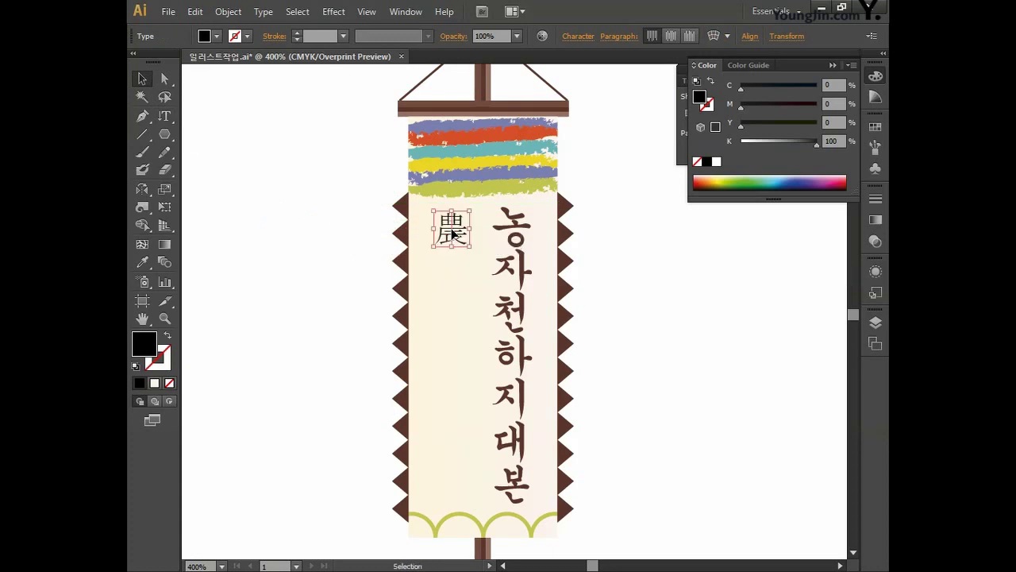
- Continue the vertical Hanja text below 農 with the characters 者, 天 and 下
key("t")
left_click(454, 240)
type("자")
key("Hangul_Hanja")
left_click(497, 329)
type("천")
key("Hangul_Hanja")
left_click(492, 347)
type("하")
key("Hangul_Hanja")
left_click(497, 383)
- Complete the vertical Hanja text with the characters 之, 大 and 本
type("지")
key("Hangul_Hanja")
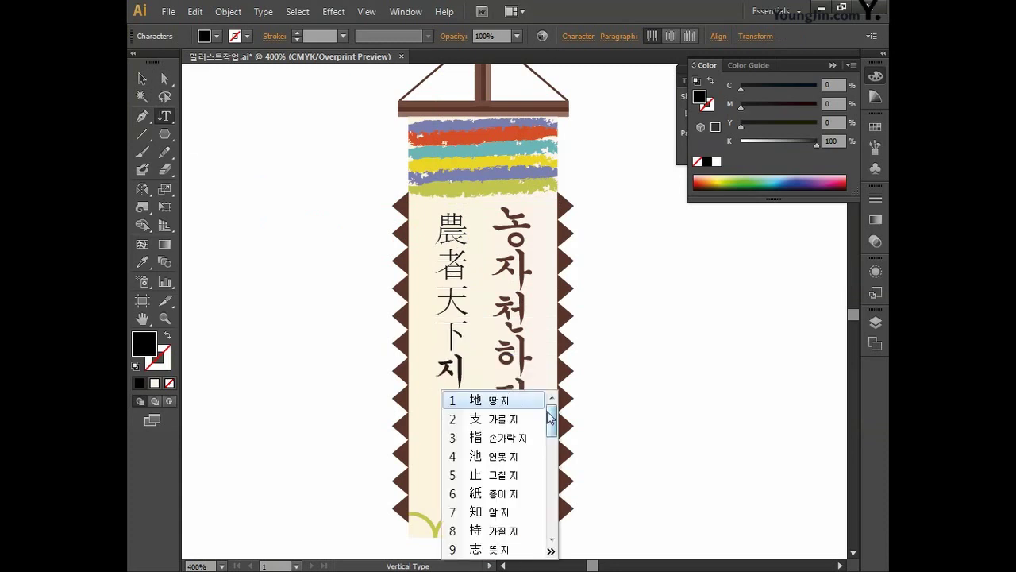
scroll(505, 492, "down", 5)
left_click(505, 514)
type("대")
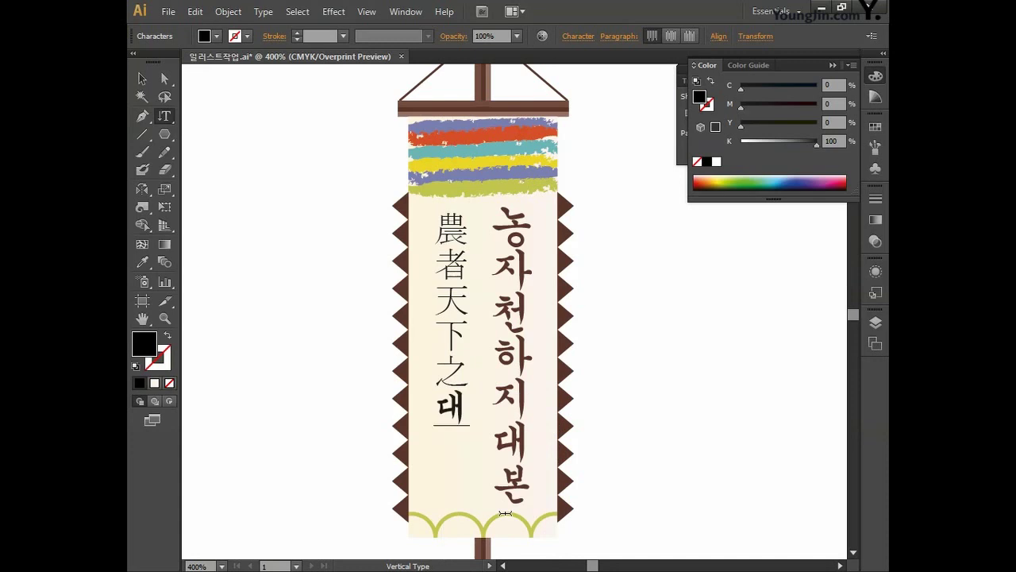
key("Hangul_Hanja")
left_click(460, 229)
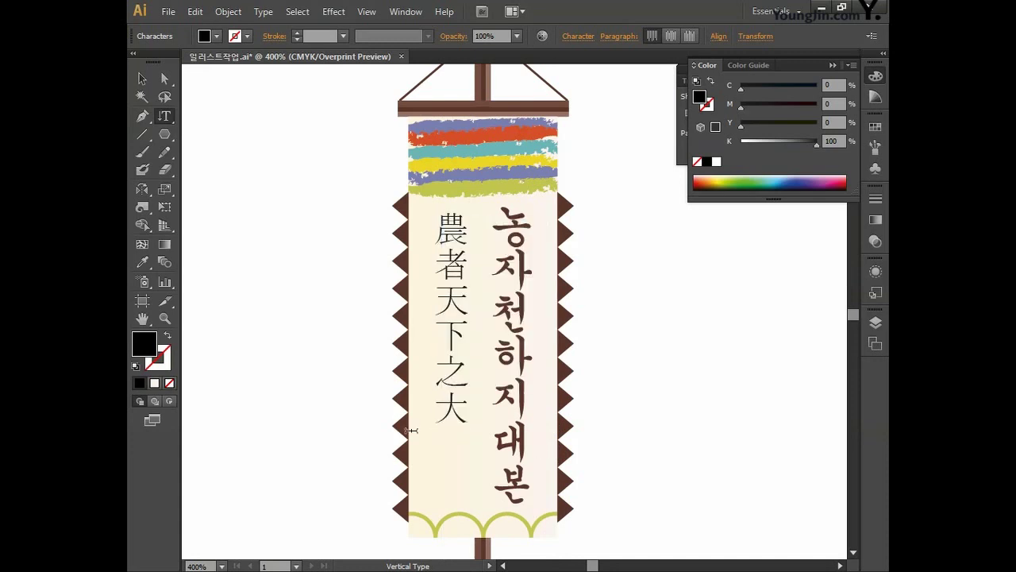
type("본")
key("Hangul_Hanja")
key("Return")
left_click(139, 80)
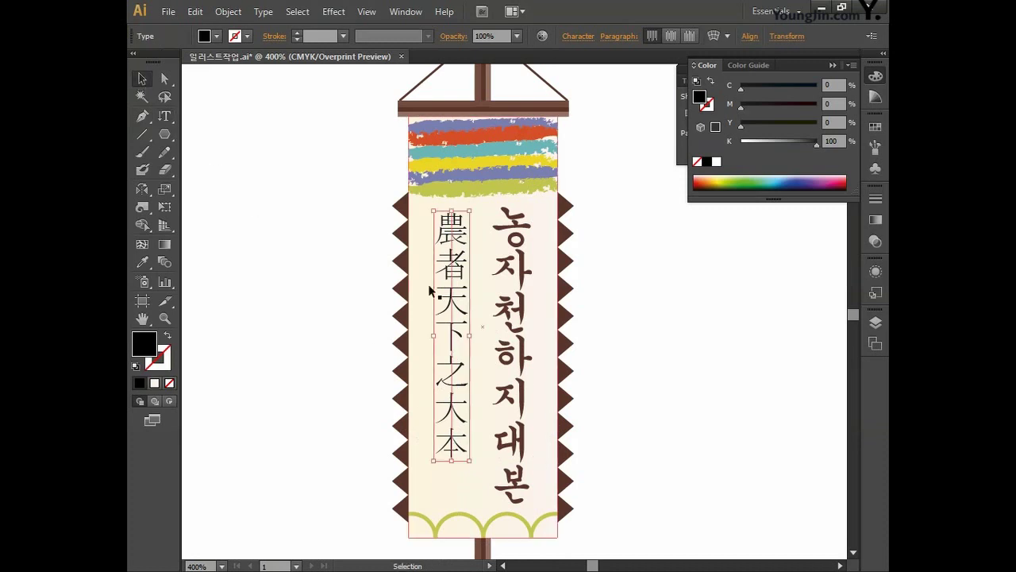
- Shift the Hanja text slightly down and towards the Korean lettering, and give it a 0.3 pt stroke
left_click_drag(453, 289, 459, 310)
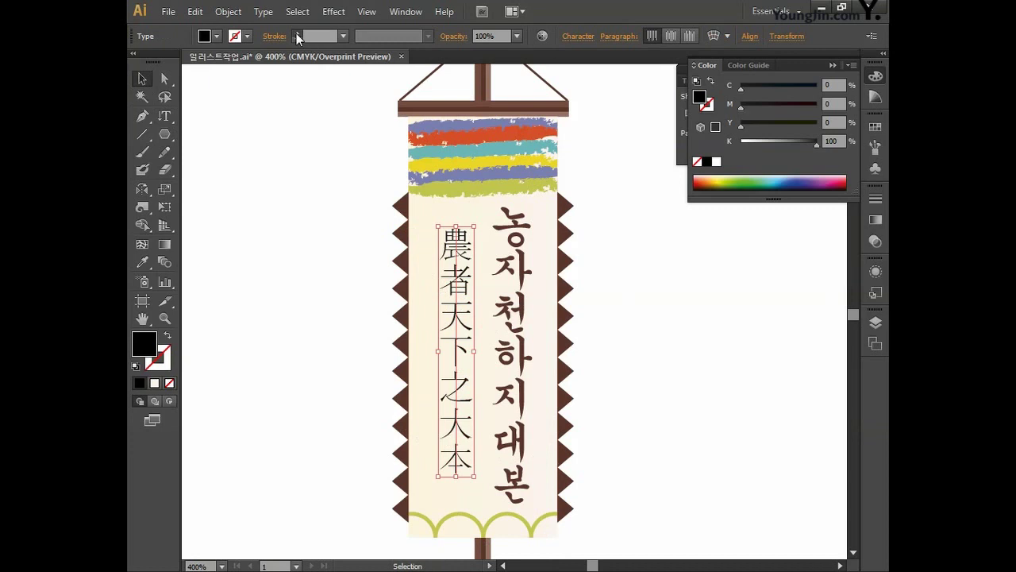
left_click(296, 34)
type("0.3")
key("Return")
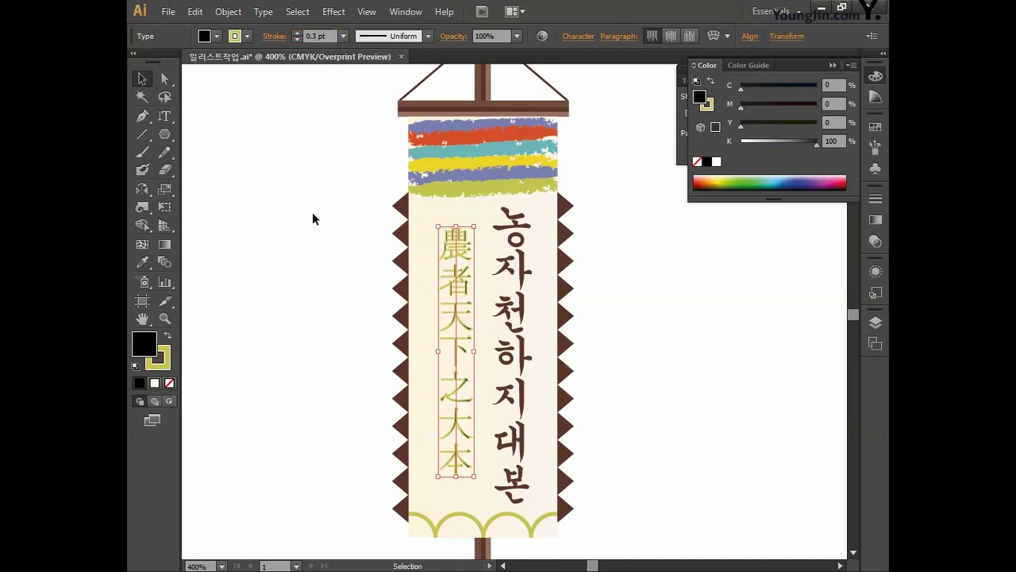
- Set the Hanja text's fill colour to C 40%, M 40%, Y 50%, K 0%
double_click(146, 346)
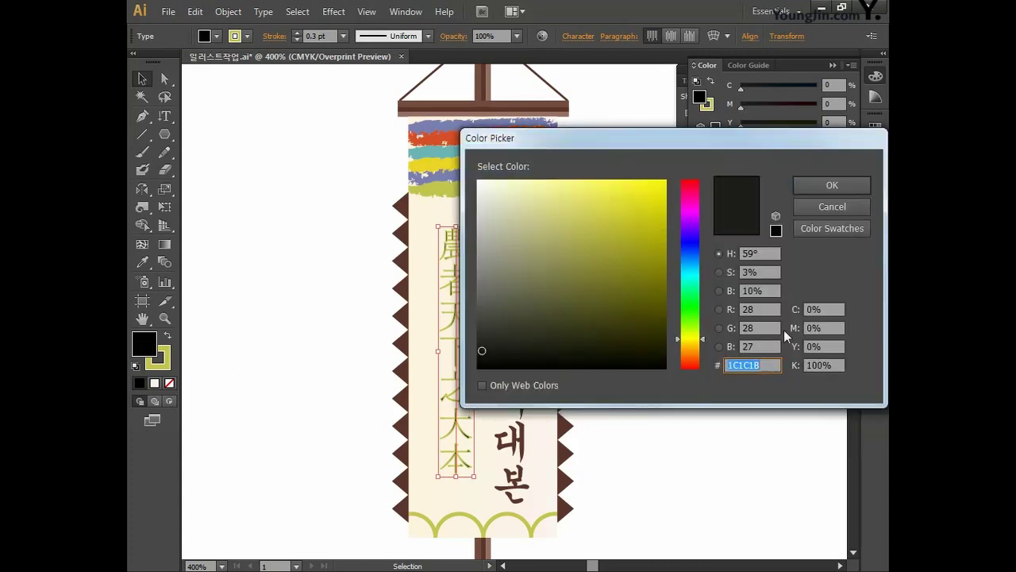
left_click(822, 309)
type("40")
key("Tab")
type("40")
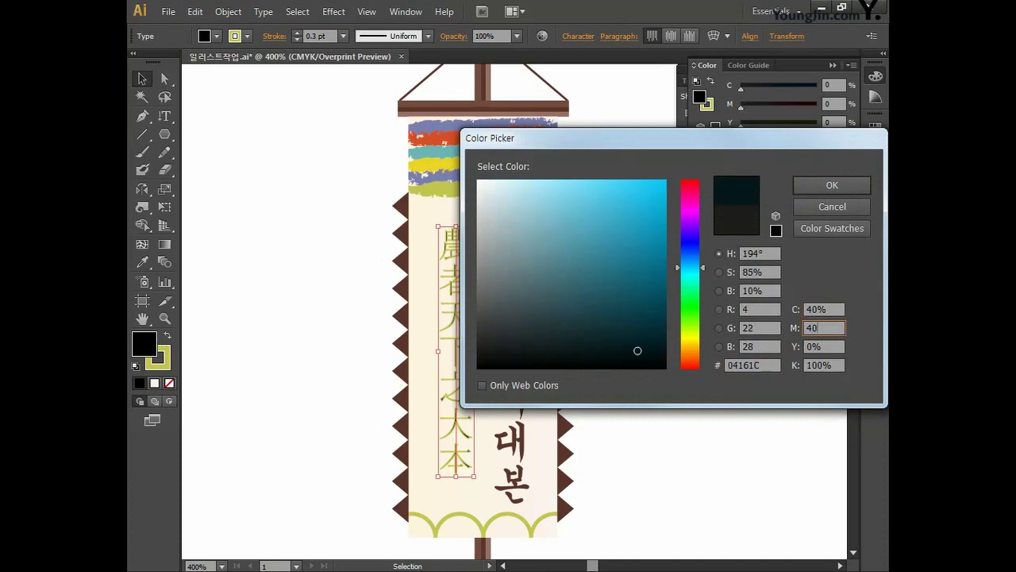
key("Tab")
type("50")
key("Tab")
type("0")
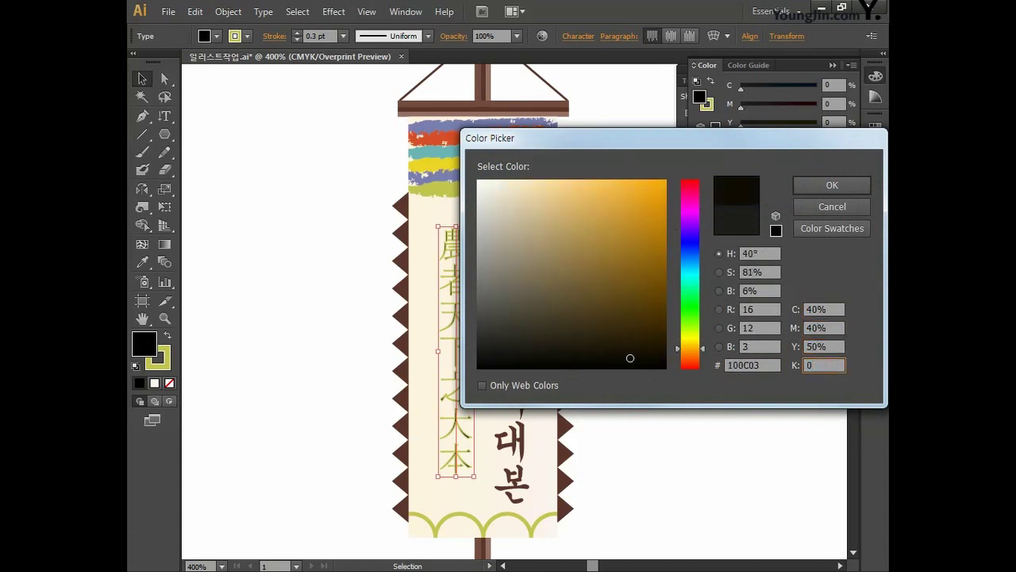
left_click(831, 184)
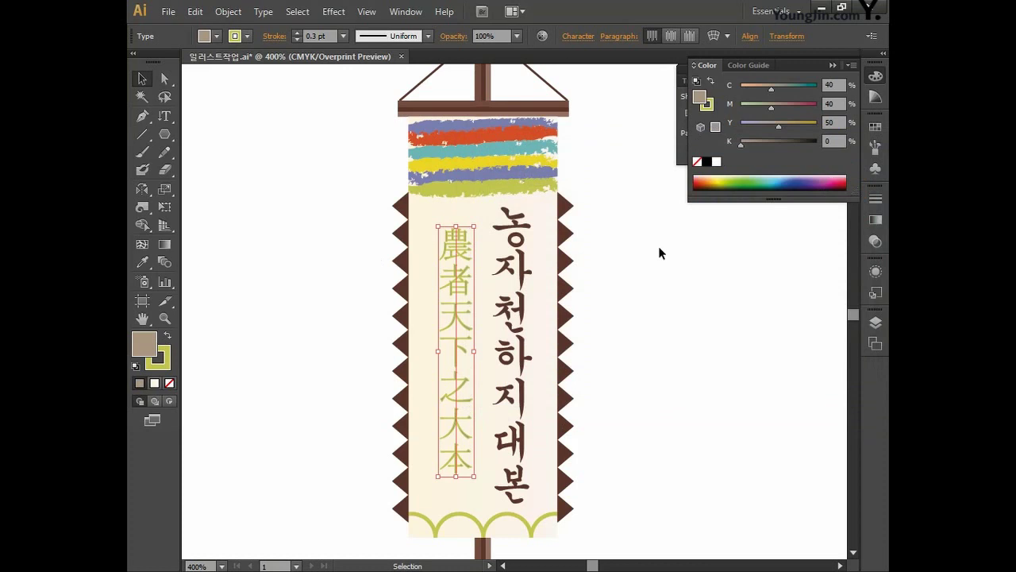
- Set the Hanja text's stroke colour to C 40%, M 40%, Y 50%, K 0%
double_click(159, 367)
left_click(814, 312)
type("40")
key("Tab")
type("40")
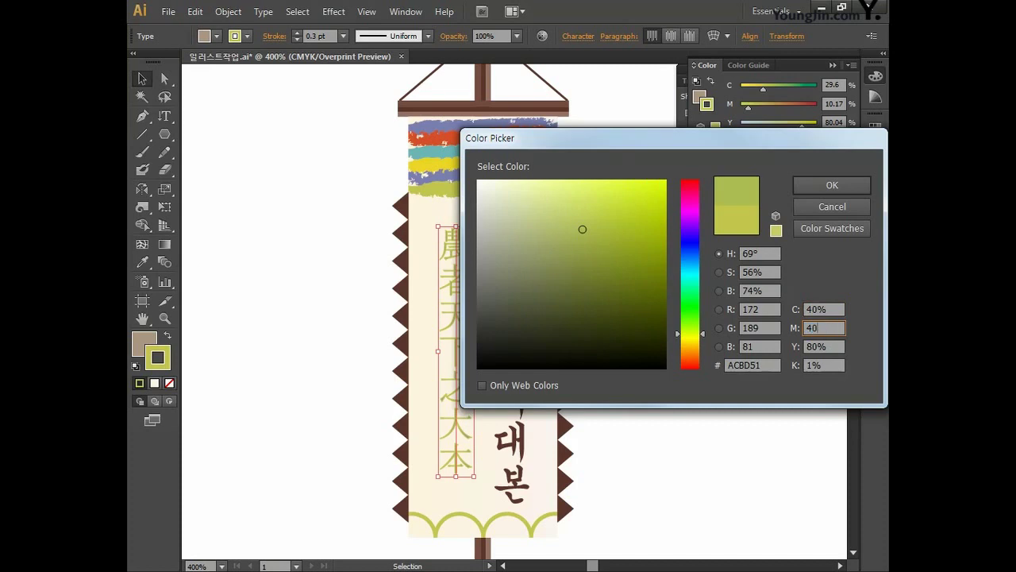
key("Tab")
type("50")
key("Tab")
type("0")
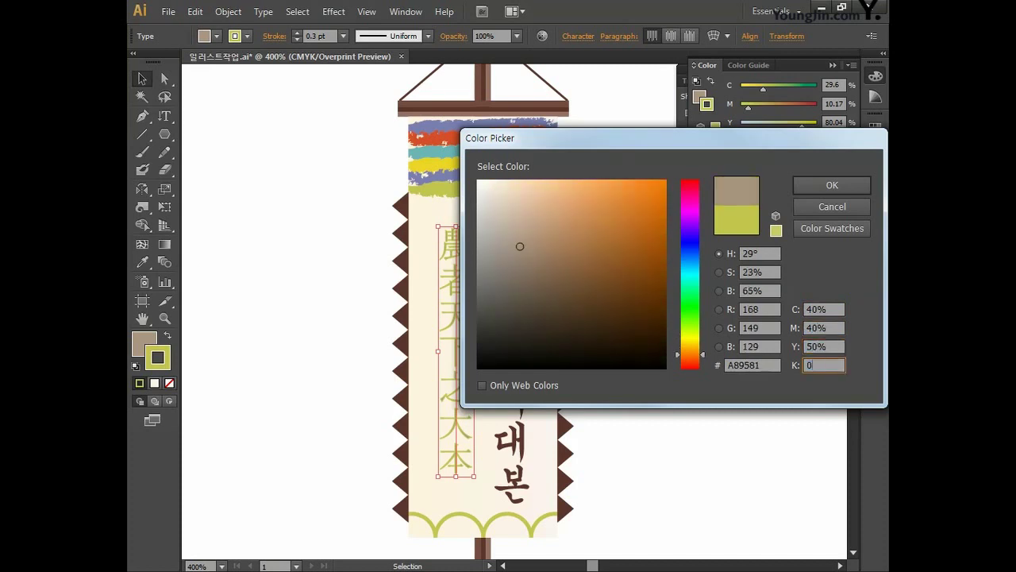
left_click(815, 184)
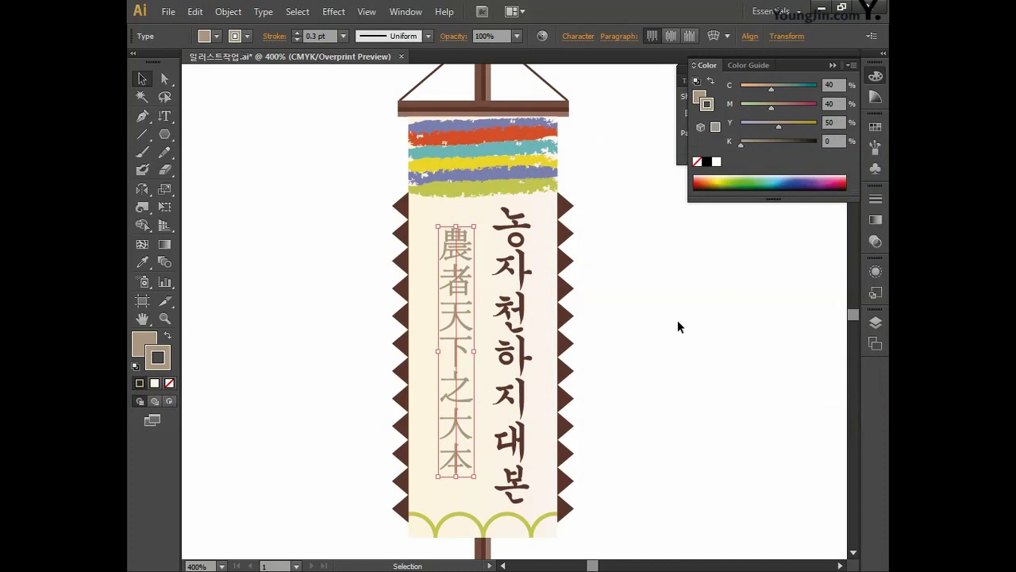
- Convert both the Korean and Hanja vertical texts to outlines
left_click(515, 325, "shift")
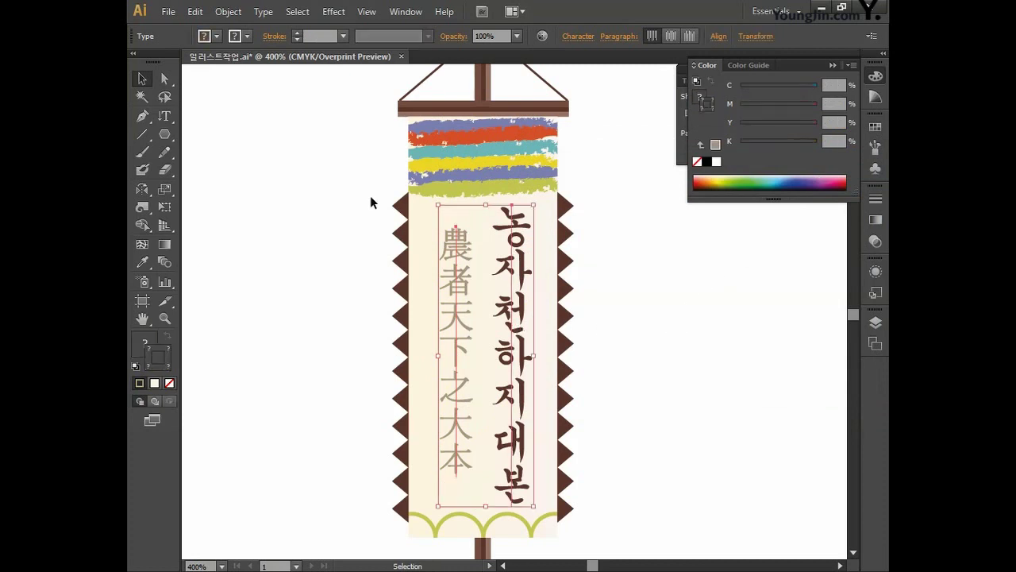
left_click(263, 12)
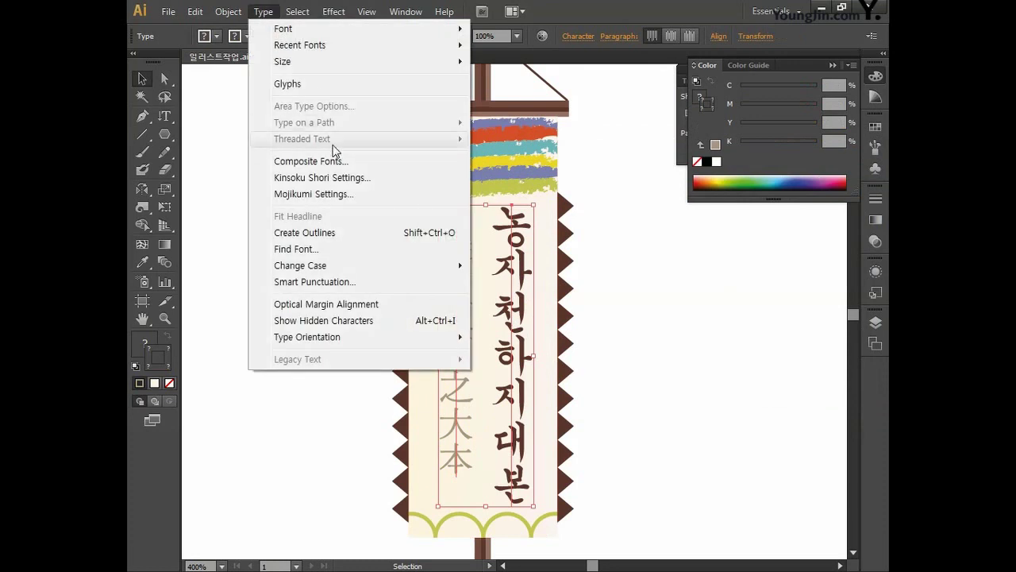
left_click(337, 234)
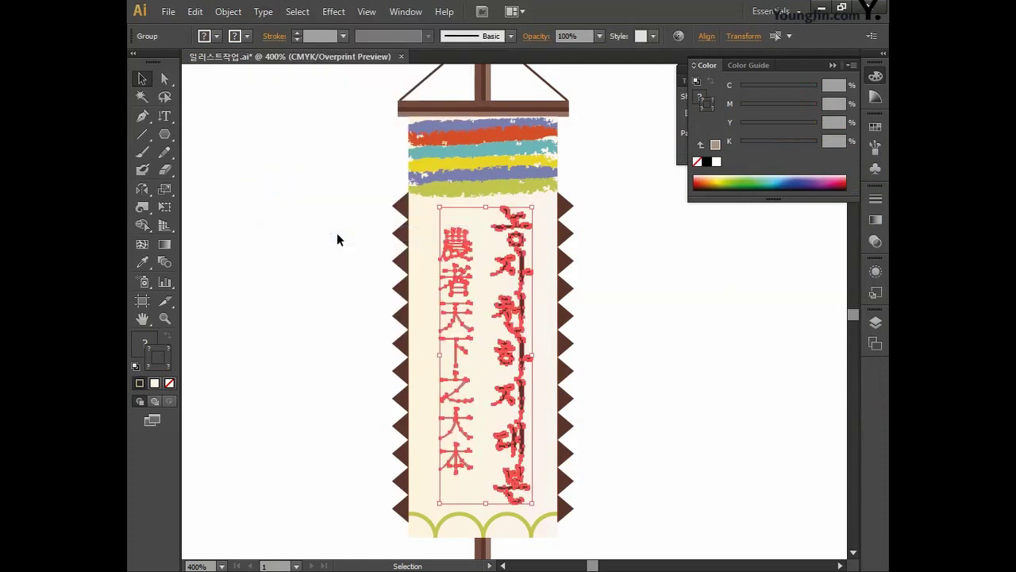
left_click(339, 238)
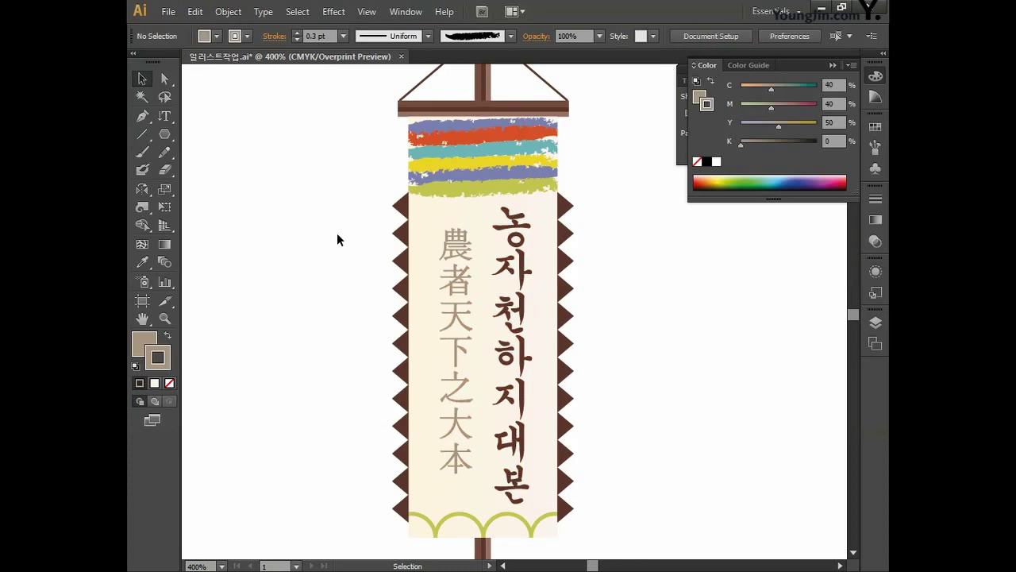
- Group the entire mast and banner illustration into one object
key("ctrl+minus")
key("ctrl+minus")
left_click_drag(388, 230, 374, 272)
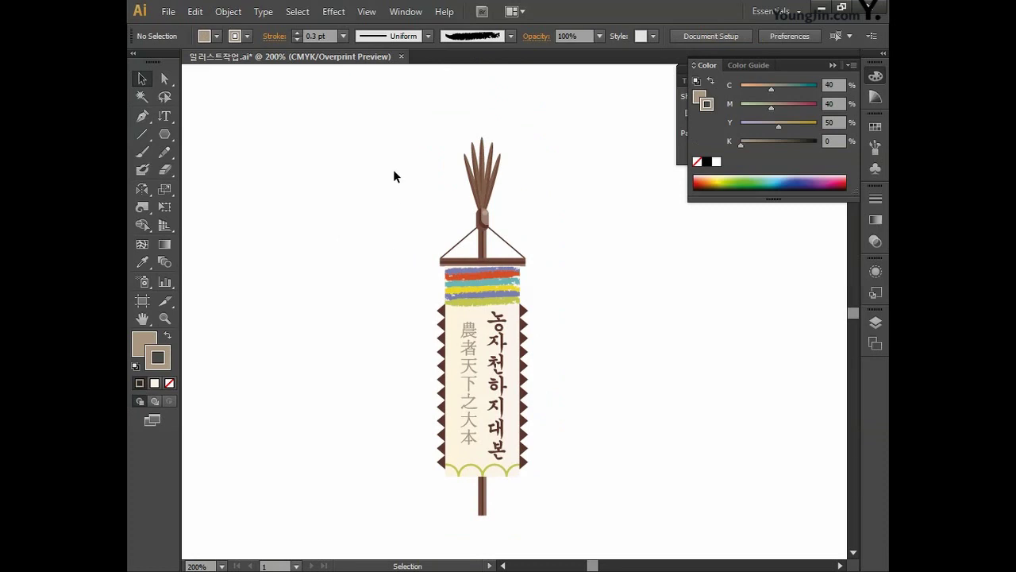
left_click_drag(378, 124, 578, 539)
key("ctrl+g")
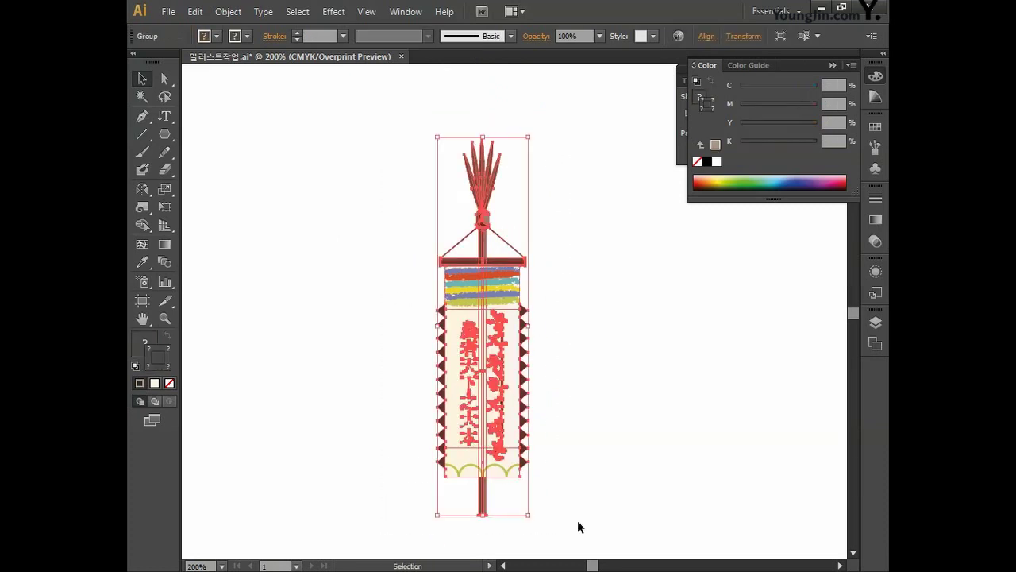
left_click(586, 393)
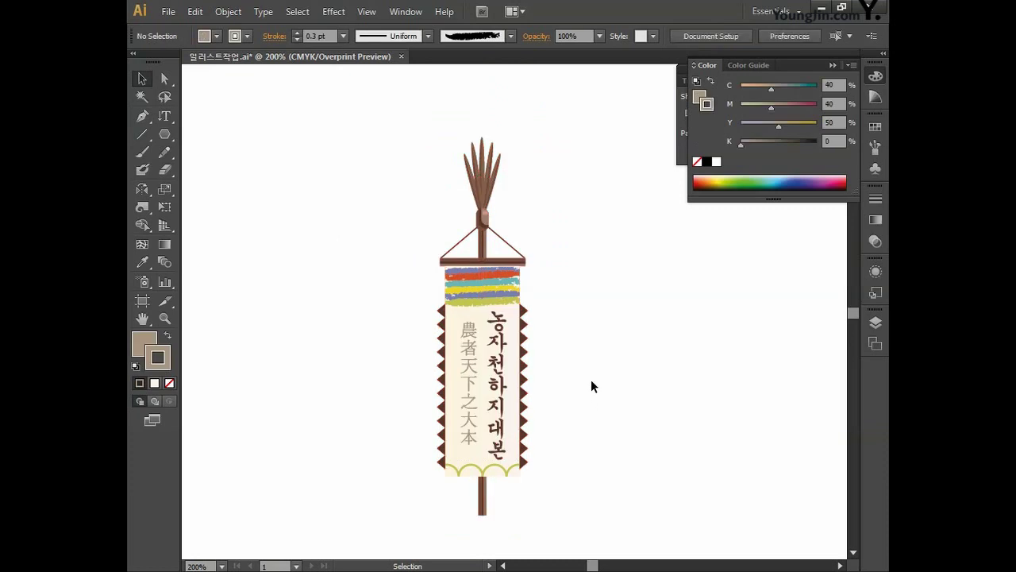
- Collapse the Color panel to clear the canvas
left_click_drag(590, 386, 595, 358)
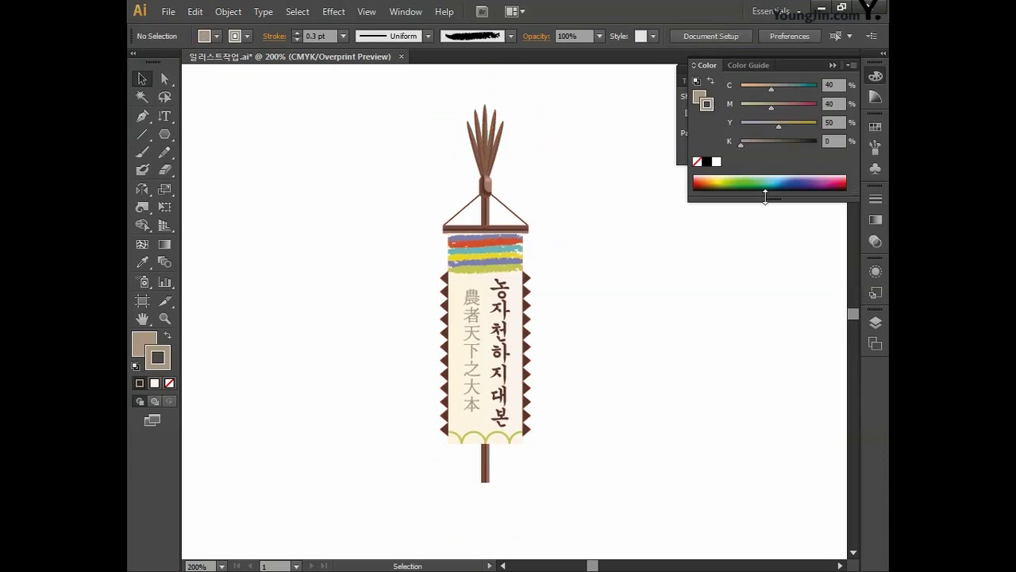
left_click(876, 75)
left_click(843, 69)
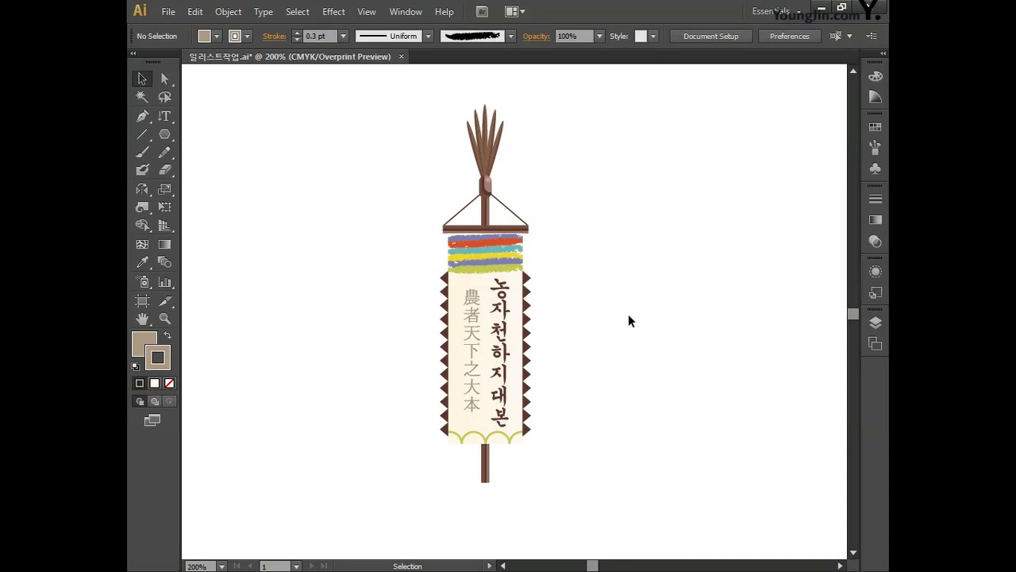
- Duplicate the grouped mast and banner into the empty area left of the original
left_click_drag(486, 311, 241, 305)
left_click_drag(389, 312, 642, 312)
left_click_drag(537, 318, 290, 318)
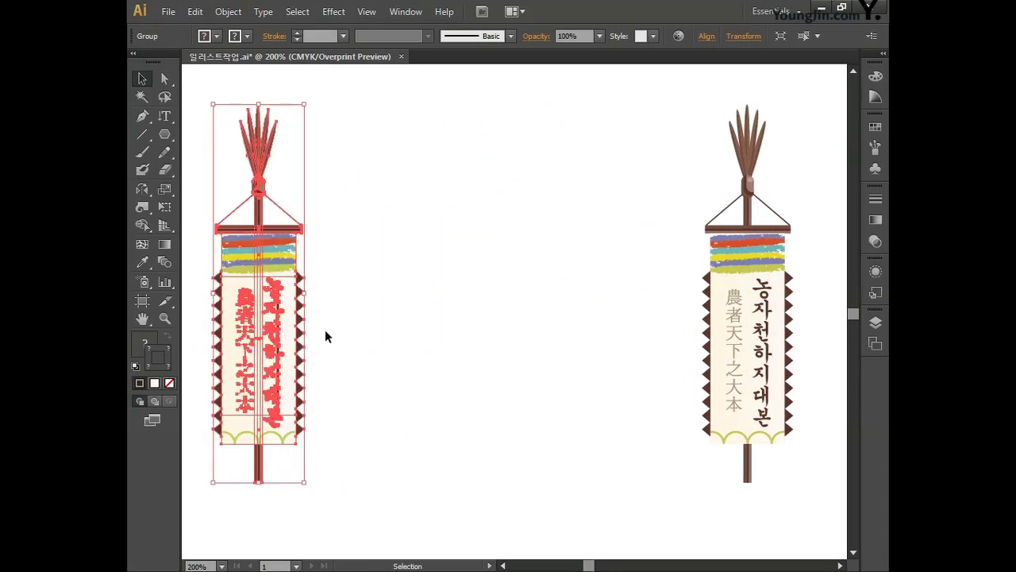
left_click_drag(395, 338, 789, 339)
left_click_drag(636, 344, 349, 348)
left_click_drag(465, 349, 658, 349)
left_click_drag(532, 341, 529, 337)
- Ungroup the duplicated illustration and delete its banner cloth, stripes, lettering and triangle edging
right_click(529, 283)
left_click(570, 366)
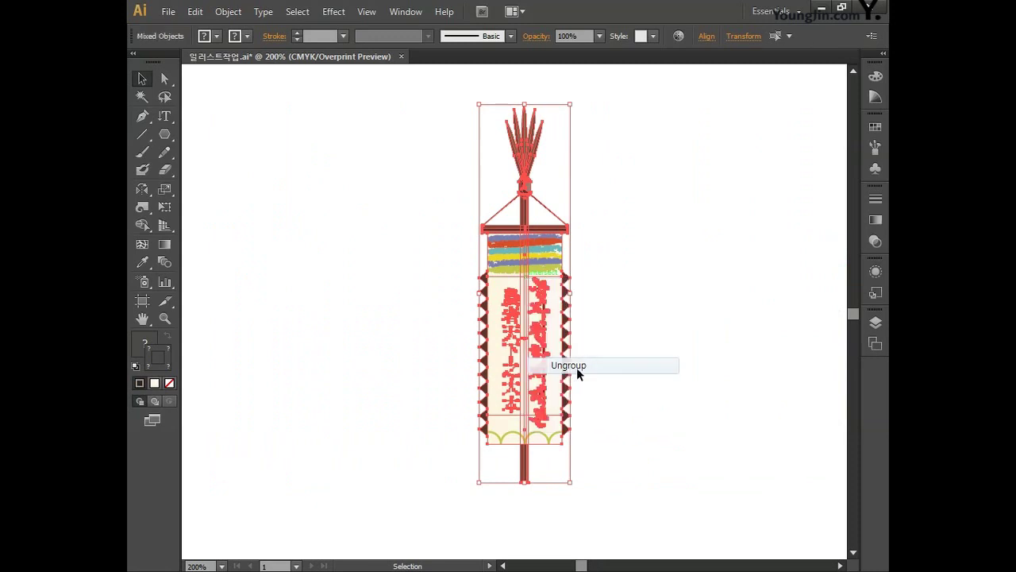
left_click(586, 302)
left_click(555, 302)
left_click_drag(594, 467, 545, 249)
key("Delete")
left_click_drag(443, 261, 513, 480)
key("Delete")
- Delete the copy's feathered tip, knot and hanging strings, keeping only the wooden mast and crossbar
left_click_drag(465, 127, 550, 208)
key("Delete")
left_click(526, 185)
left_click(514, 171)
key("Delete")
key("Delete")
left_click_drag(479, 199, 508, 221)
key("Delete")
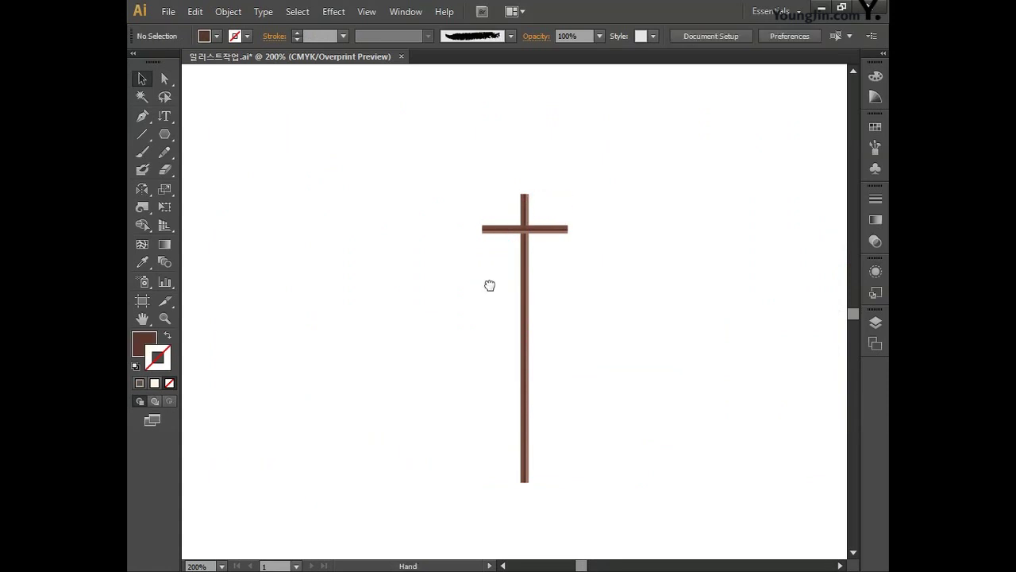
- Shorten the copied mast from its lower end to about two thirds and lengthen the crossbar evenly on both sides to about 2.5 times its length
scroll(477, 284, "right", 2)
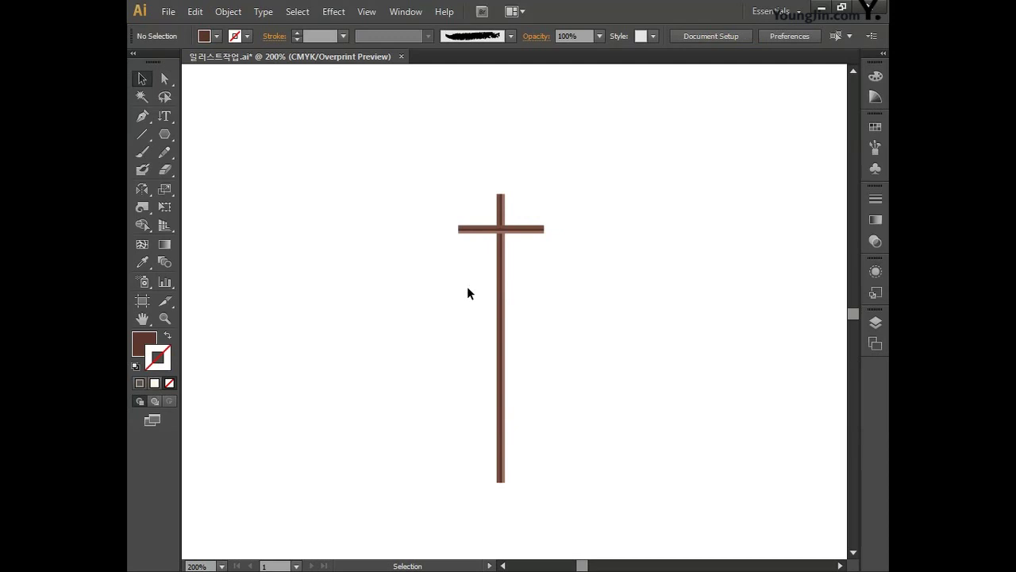
left_click_drag(458, 304, 541, 393)
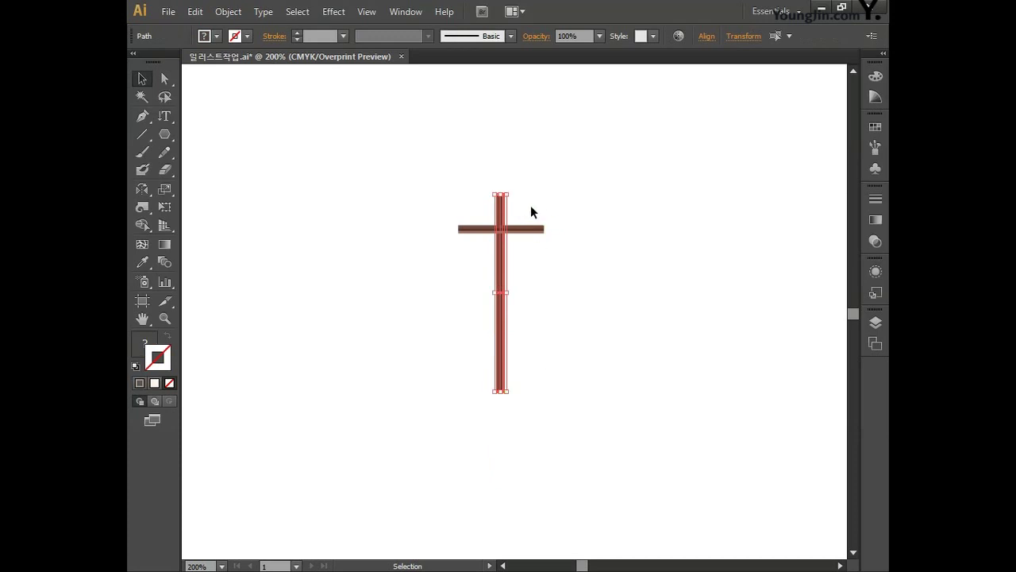
left_click(538, 229)
left_click_drag(544, 230, 608, 252)
left_click(566, 337)
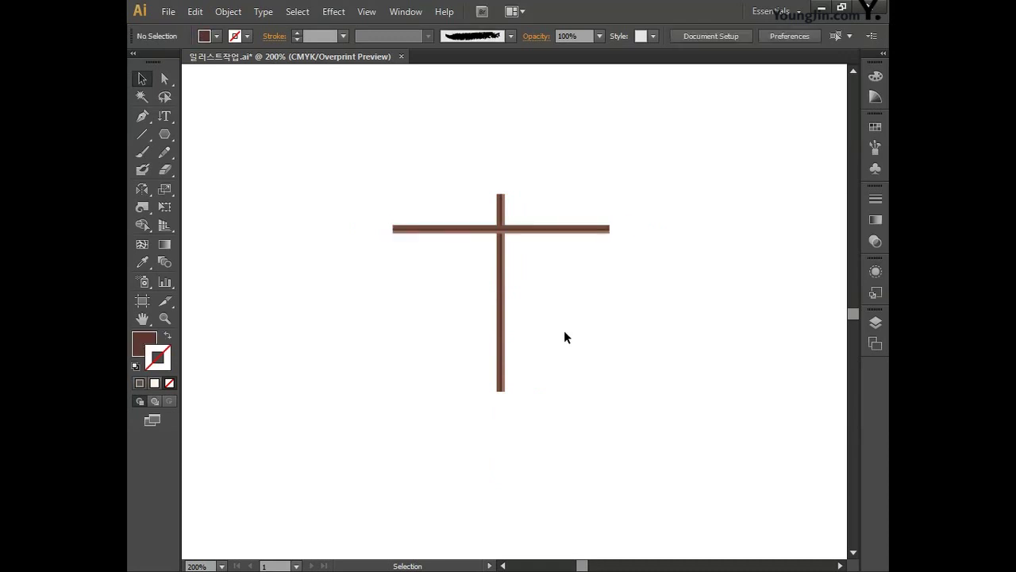
left_click_drag(577, 309, 566, 309)
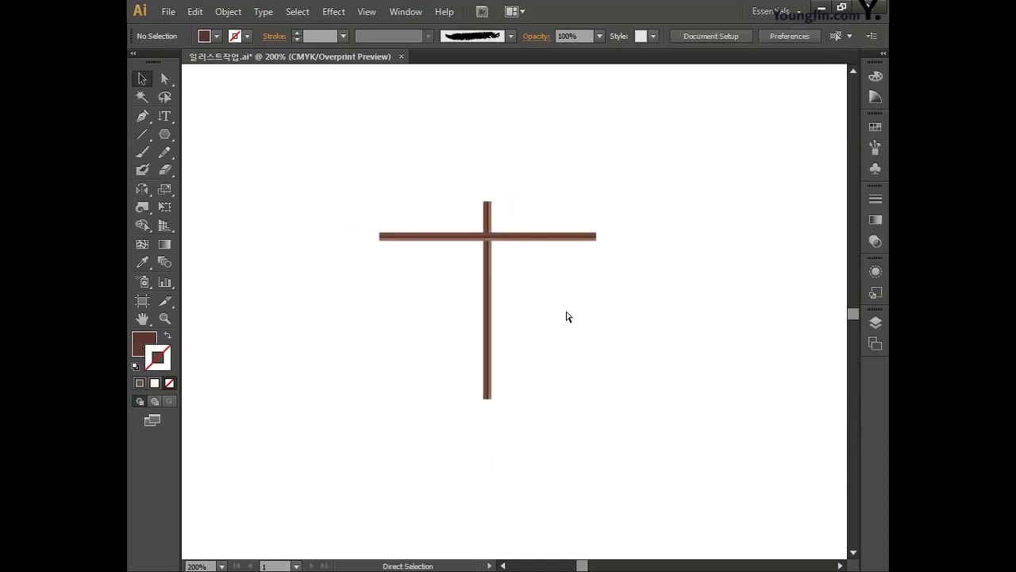
key("ctrl+plus")
left_click_drag(577, 304, 598, 312)
key("ctrl+plus")
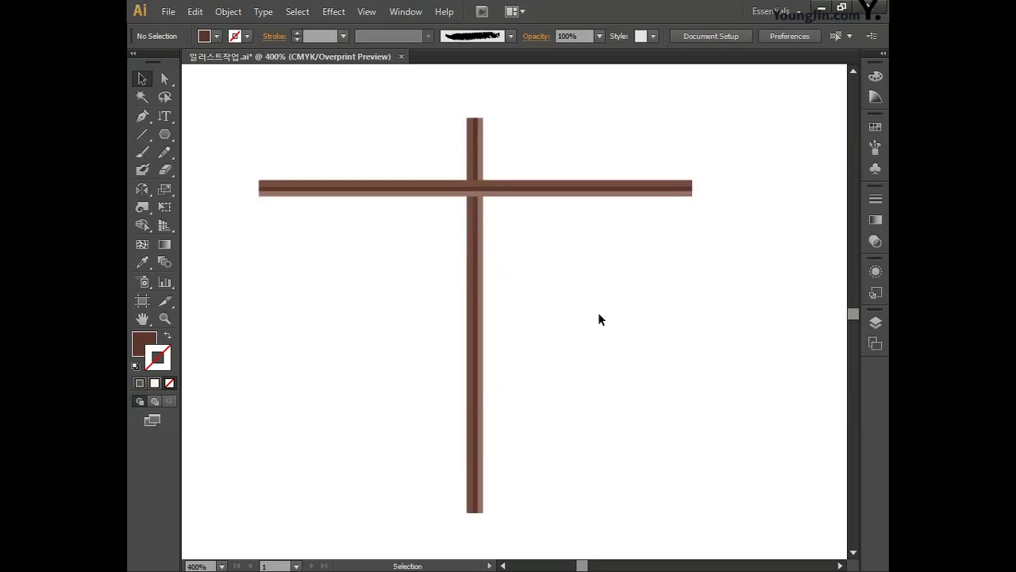
- Draw a circle for a head resting on the mast's upper end, about eight times the mast's width in diameter
left_click_drag(564, 267, 579, 398)
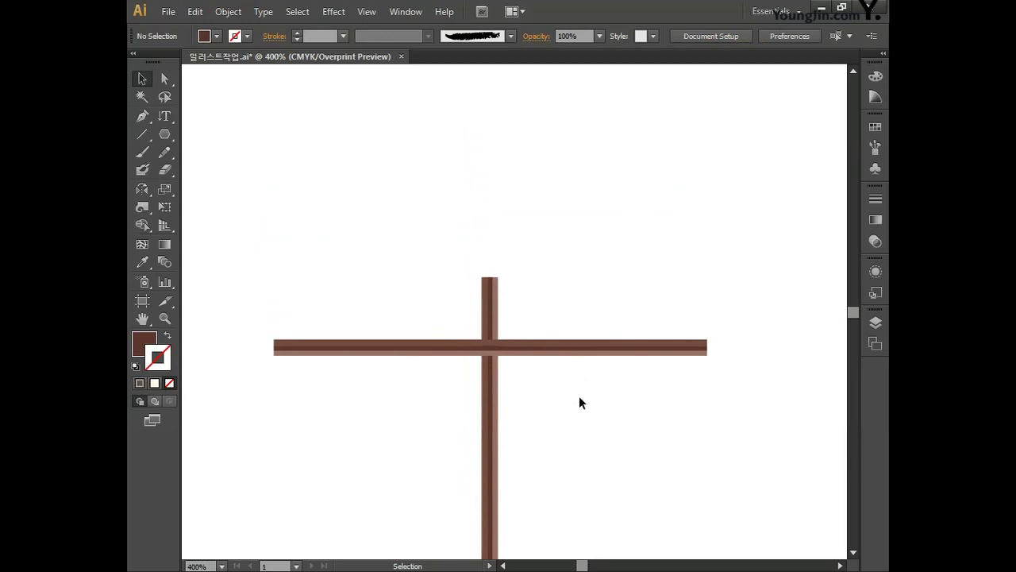
left_click(164, 135)
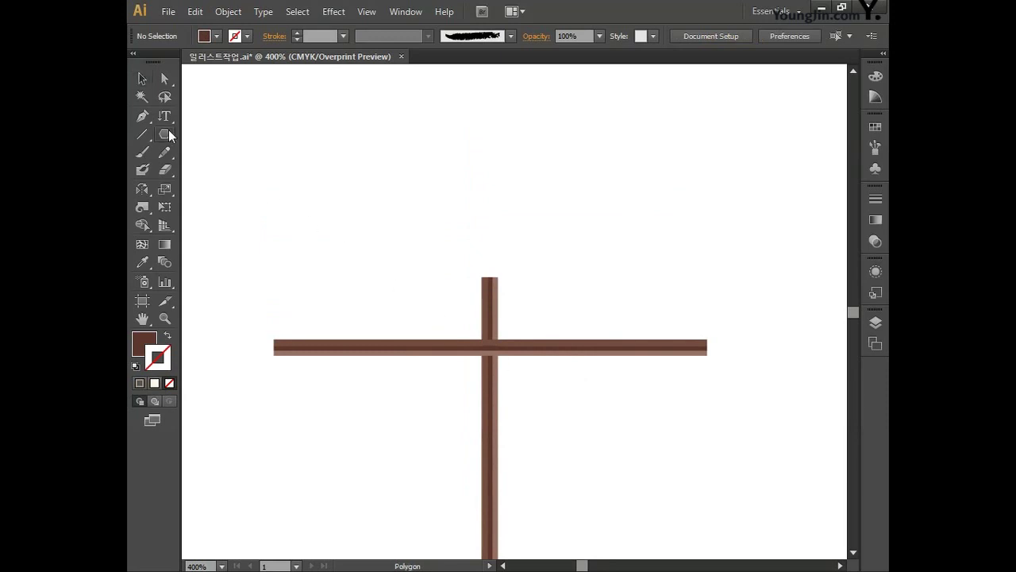
left_click(245, 165)
left_click_drag(453, 173, 550, 286)
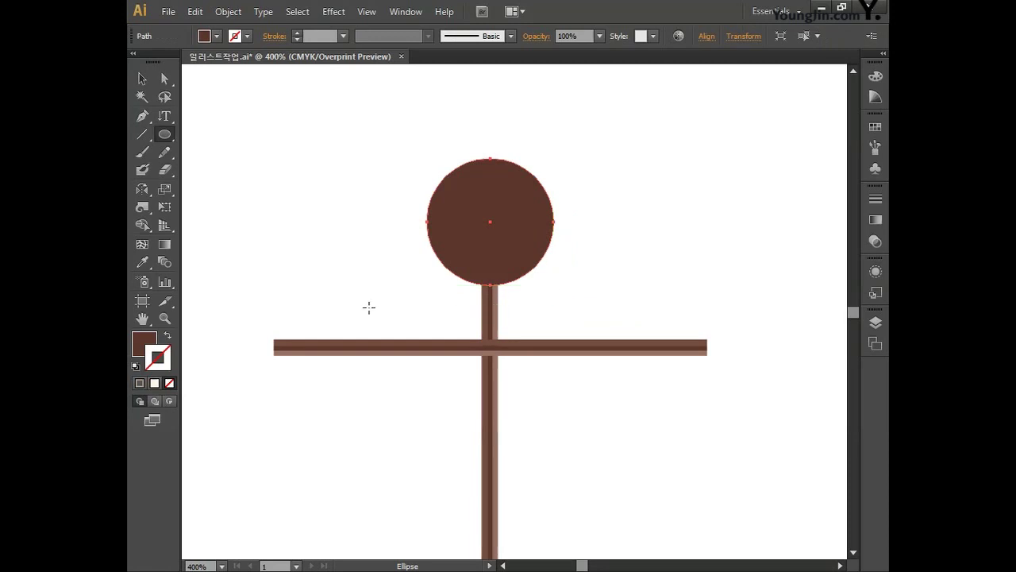
- Fill the head circle with the skin tone C 0, M 20, Y 20, K 0
double_click(143, 340)
key("Tab")
type("0")
key("Tab")
type("20")
key("Tab")
type("20")
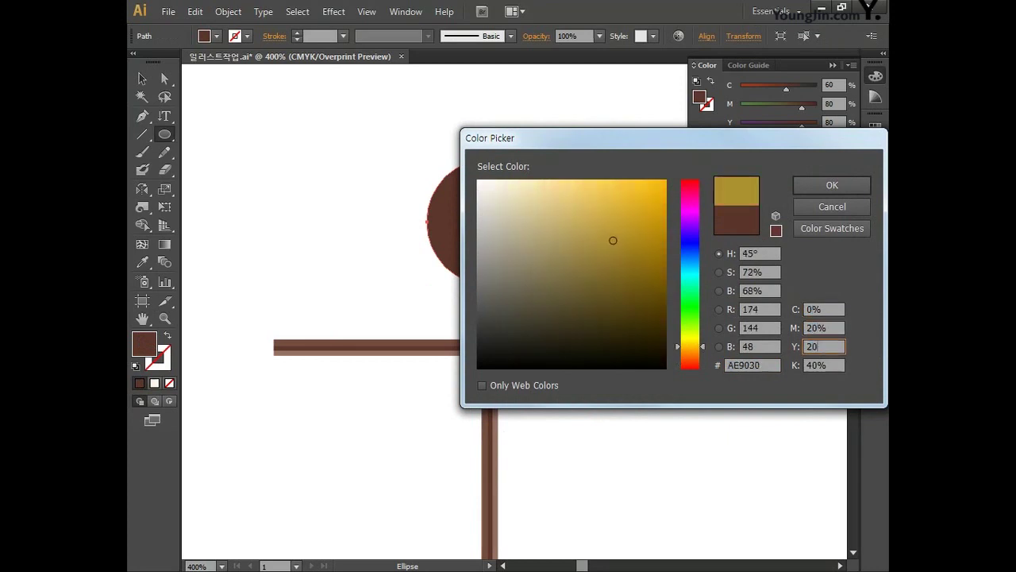
key("Tab")
type("0")
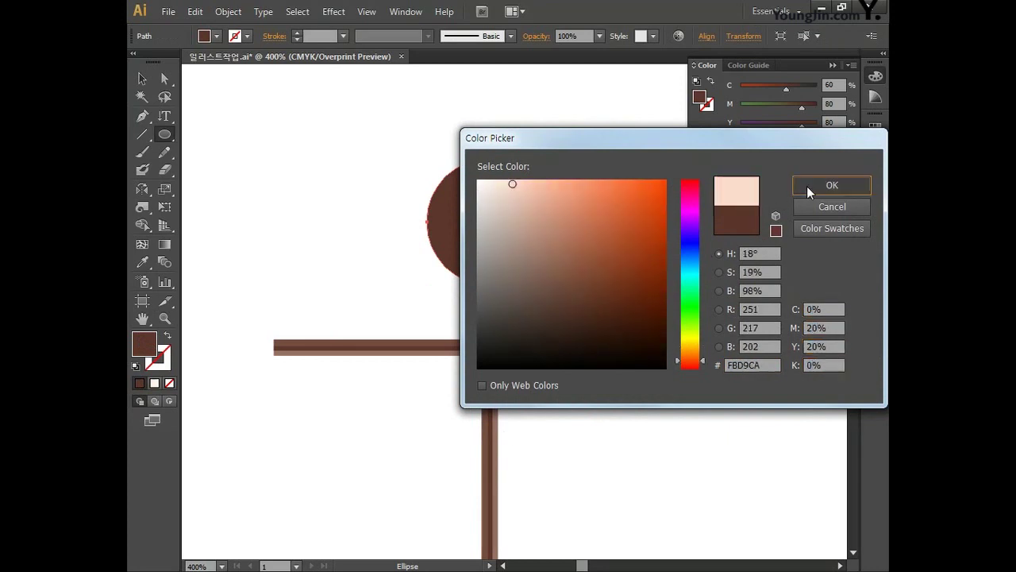
left_click(810, 186)
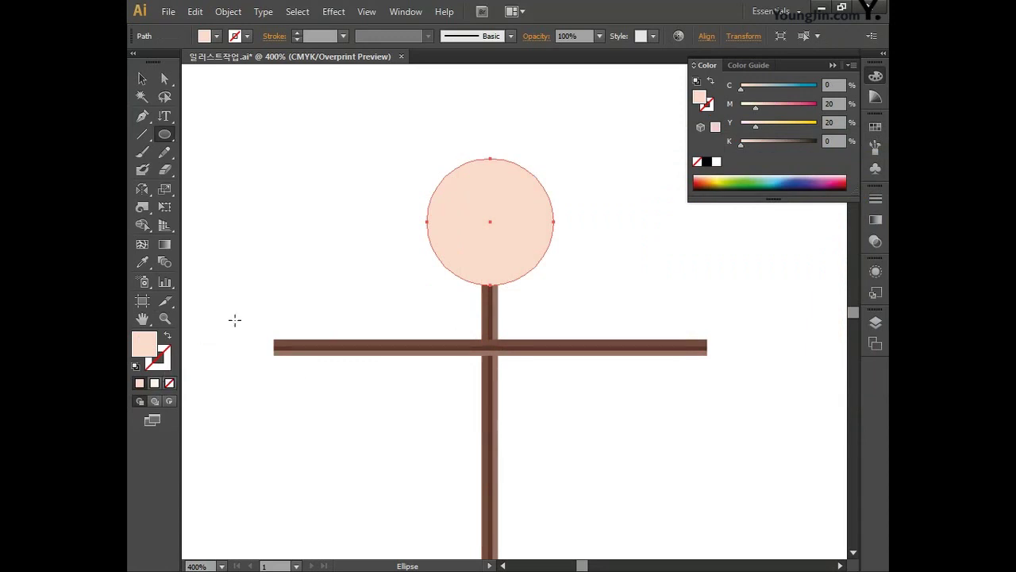
- Draw a small circle for an eye in the head's upper left, about one tenth of the head's diameter
key("ctrl+equal")
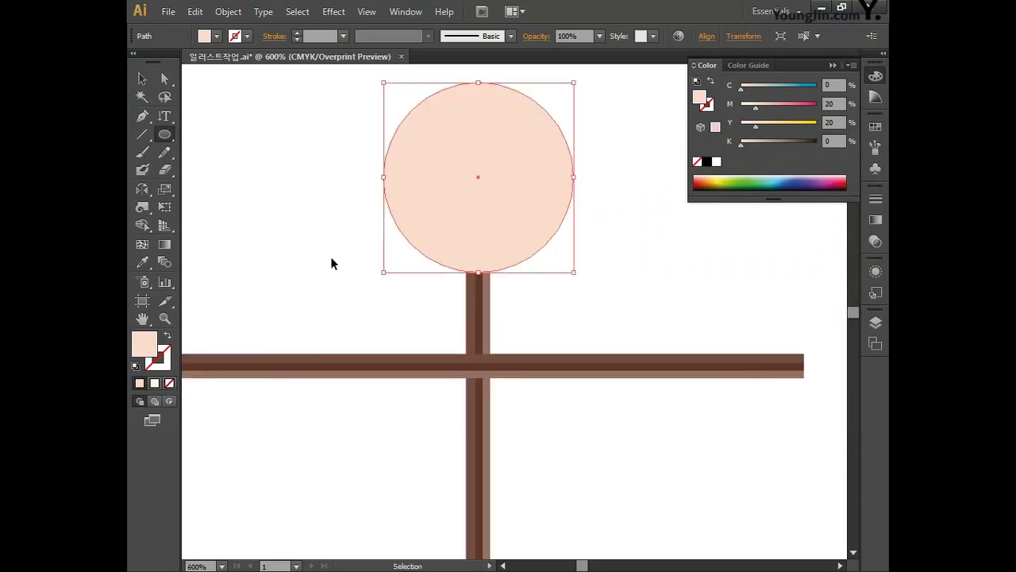
left_click_drag(331, 259, 340, 384)
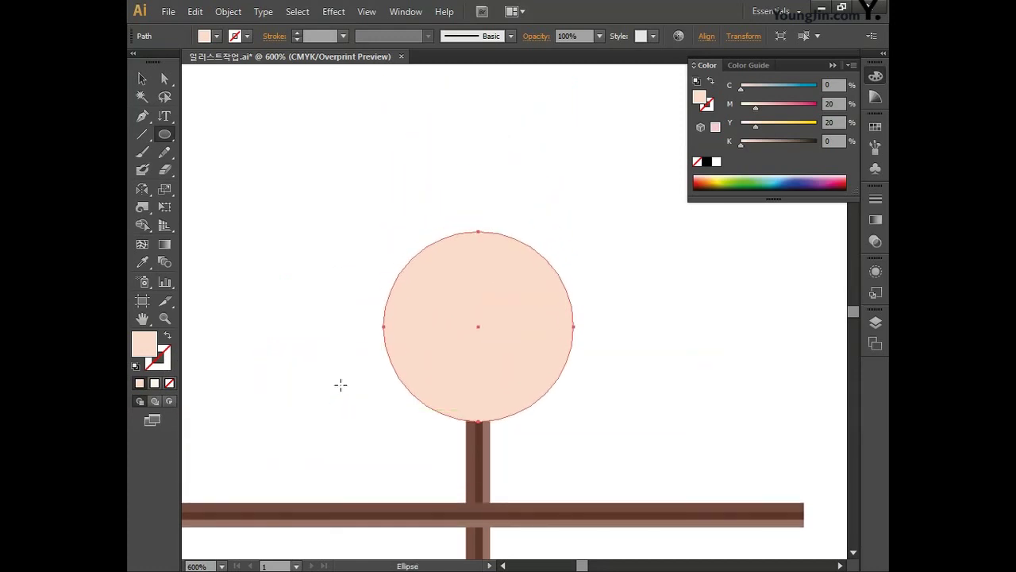
left_click_drag(428, 287, 447, 306)
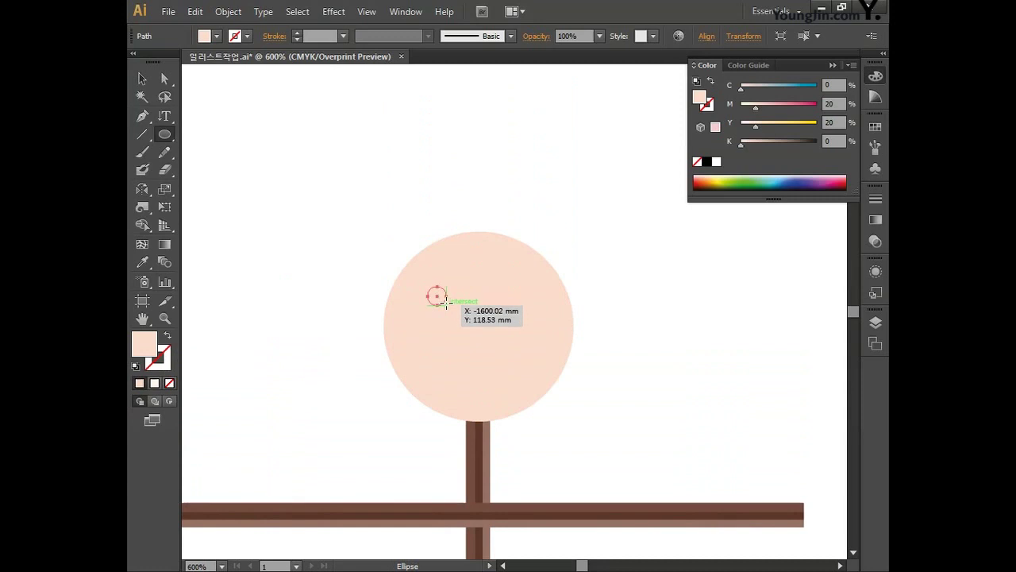
- Fill the small eye circle with dark purple, C 60, M 80, Y 10, K 50
double_click(158, 339)
left_click(830, 309)
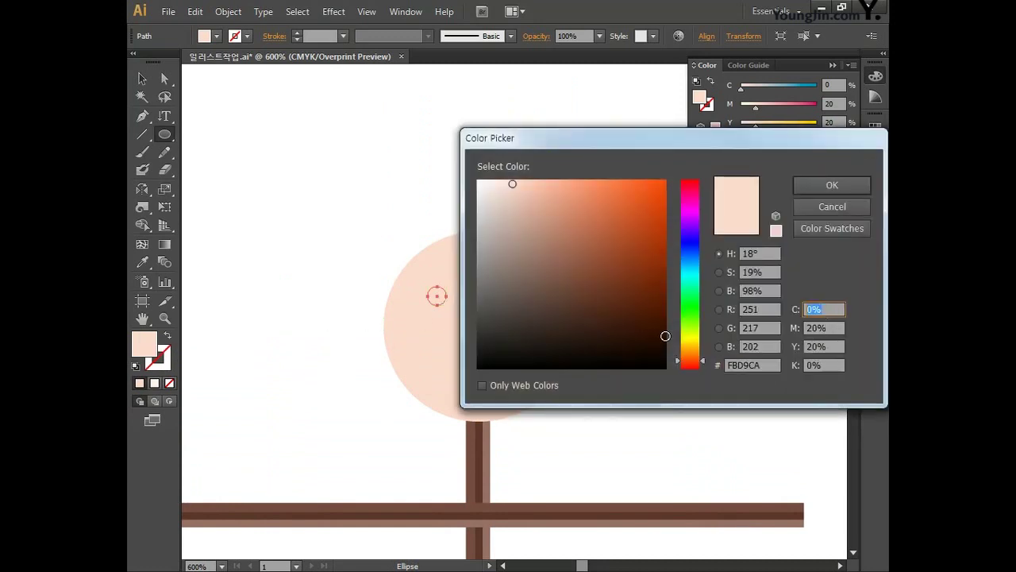
type("60")
key("Tab")
type("80")
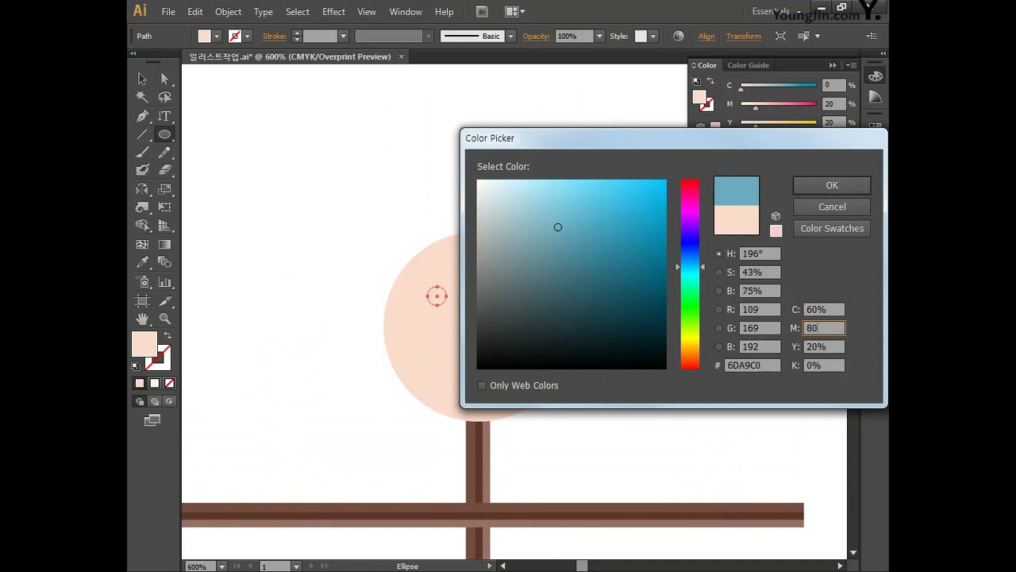
key("Tab")
type("10")
key("Tab")
type("50")
left_click(849, 188)
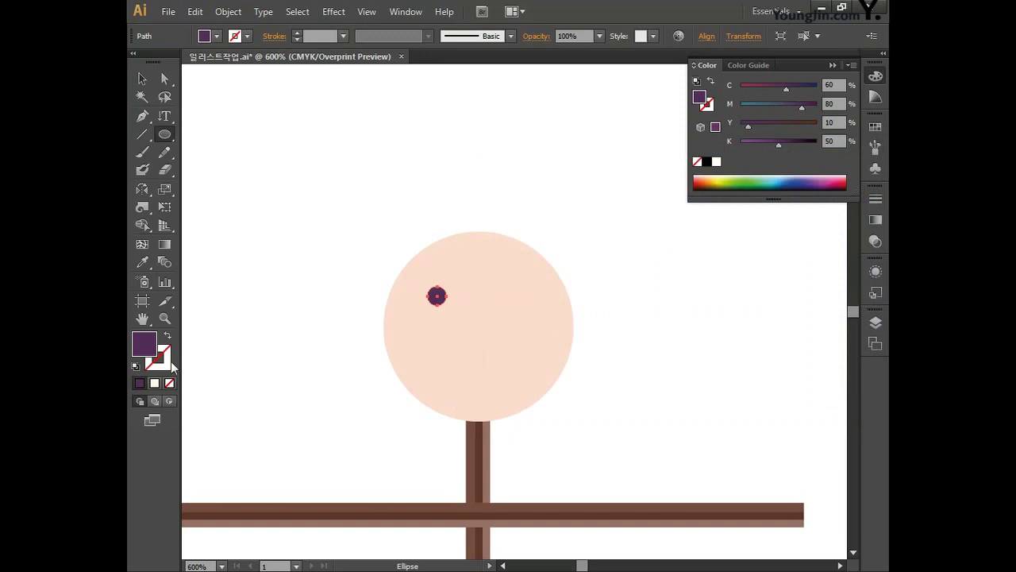
- Duplicate the eye to the right and place both eyes on a slant, the left one slightly lower than the right
left_click(142, 78)
left_click_drag(443, 302, 520, 300)
left_click_drag(437, 297, 436, 314)
left_click_drag(523, 303, 512, 318)
left_click_drag(439, 323, 429, 343)
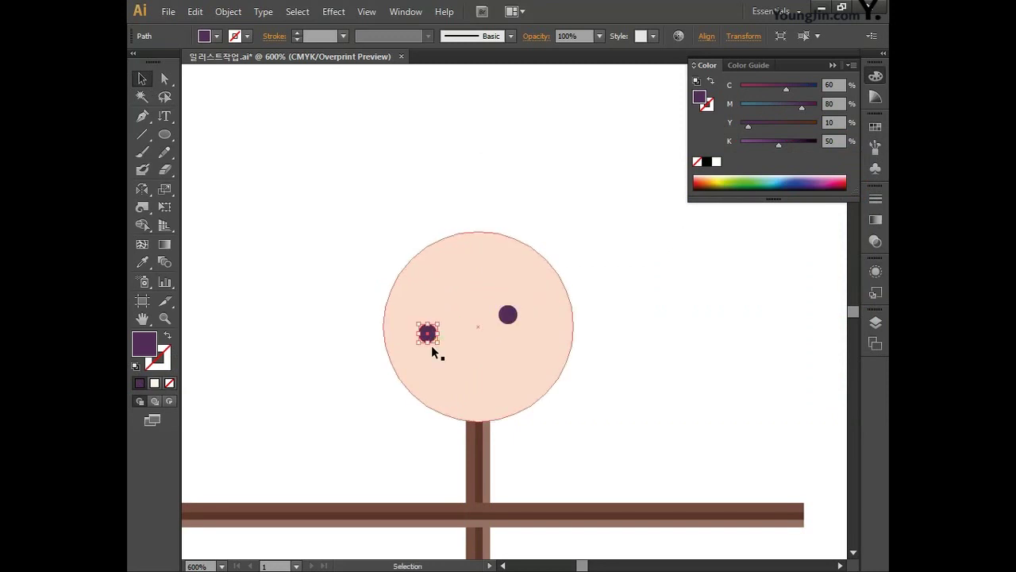
- Draw a curved smile below the eyes as an open two-point path, with its right end slightly higher
left_click(143, 118)
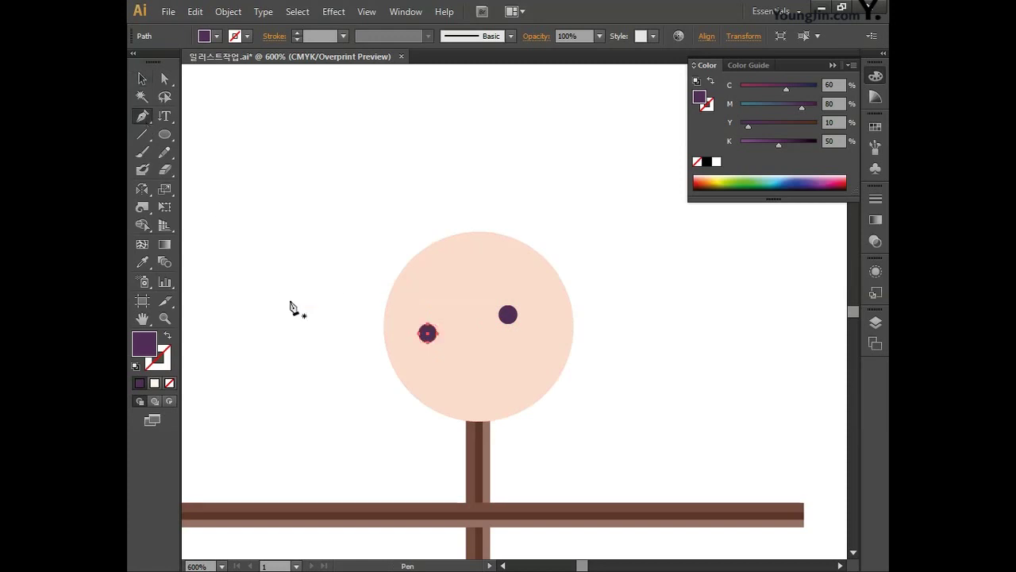
left_click(447, 375)
left_click_drag(508, 369, 532, 334)
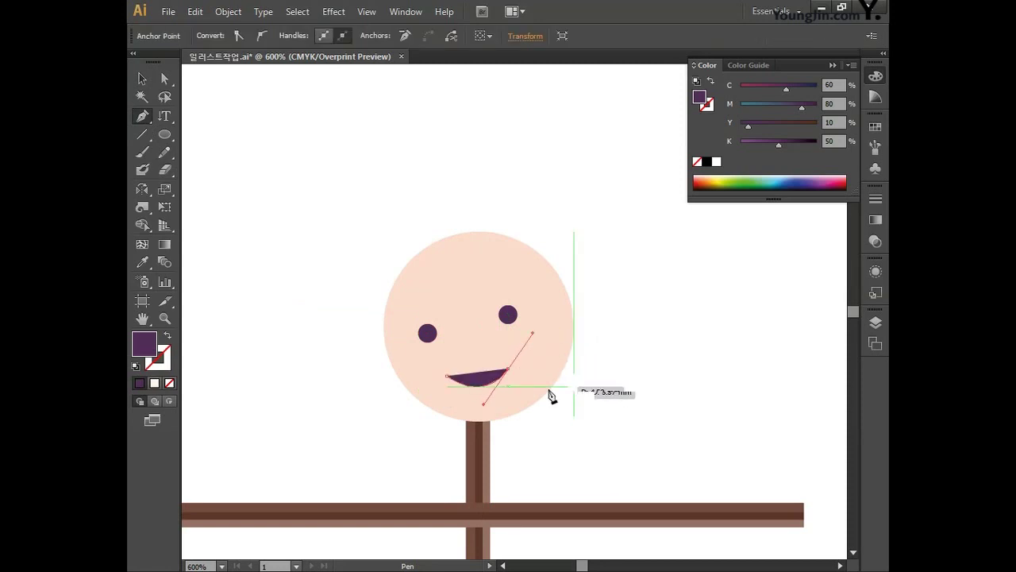
- Remove the smile's fill and give it a dark purple stroke of C 60, M 80, Y 10, K 50
left_click(164, 383)
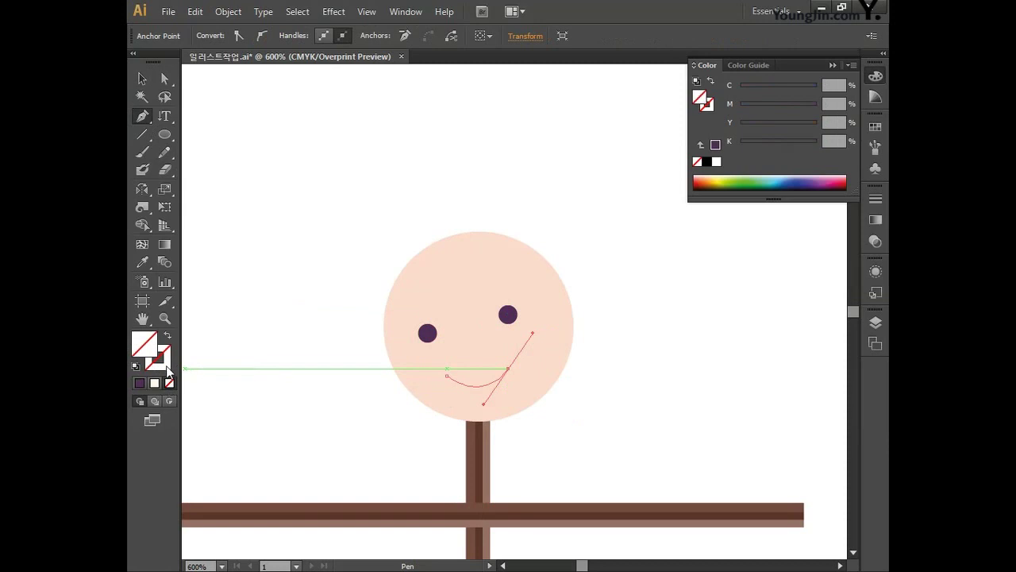
double_click(166, 366)
left_click(835, 310)
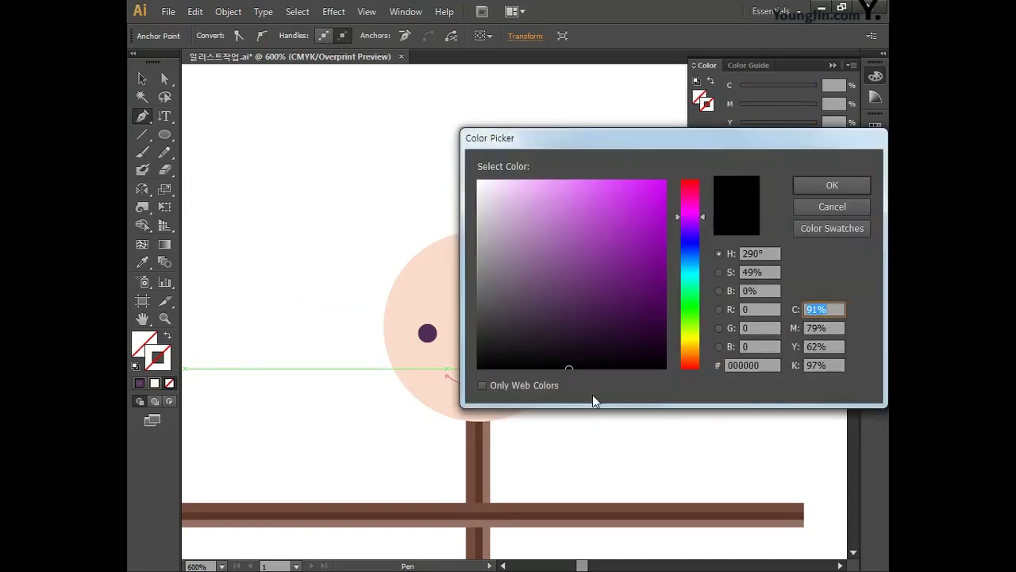
key("Tab")
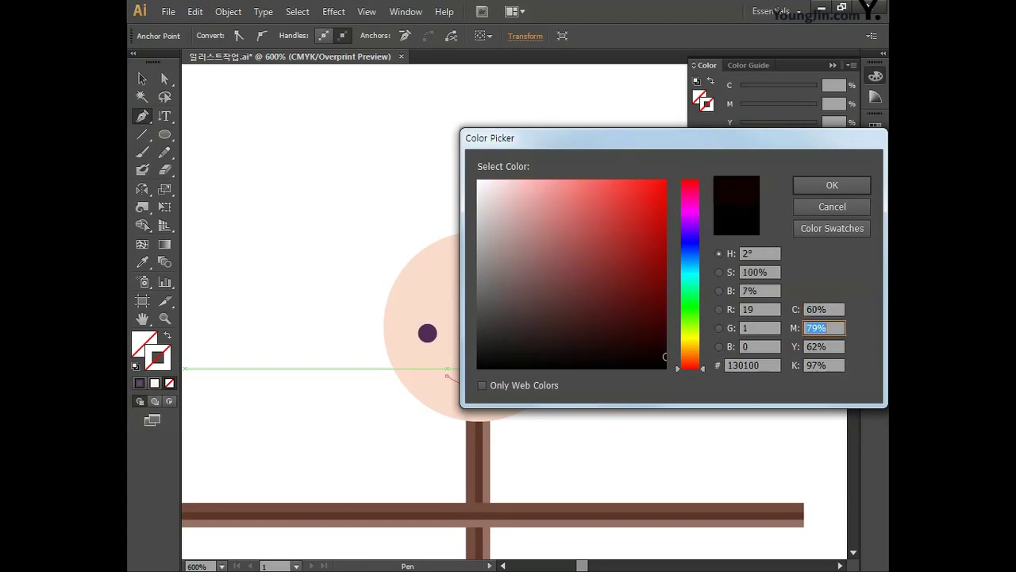
type("80")
key("Tab")
type("10")
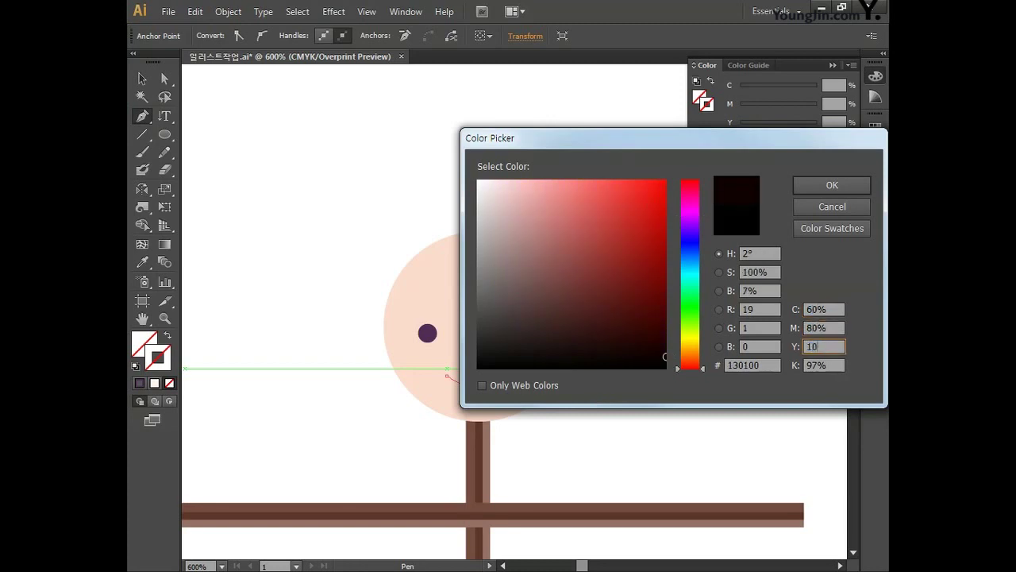
key("Tab")
type("50")
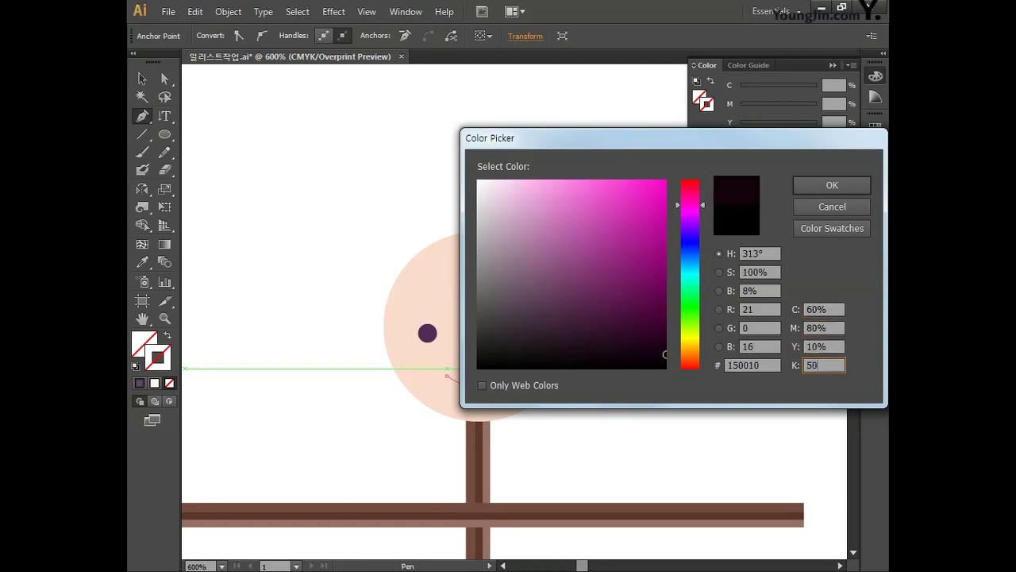
left_click(828, 189)
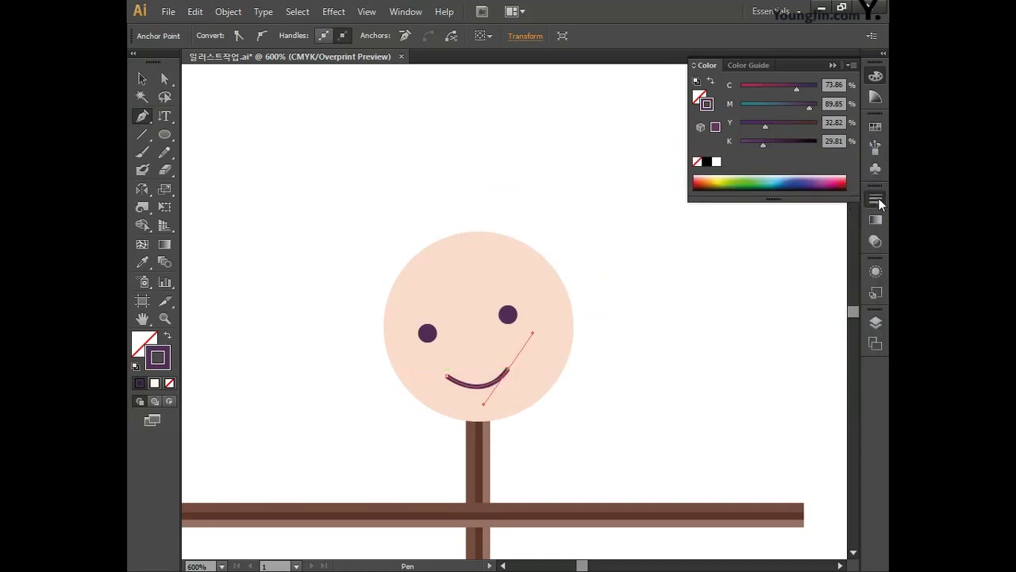
- Set the smile's stroke weight to 3 pt with round caps
left_click(876, 201)
left_click(743, 204)
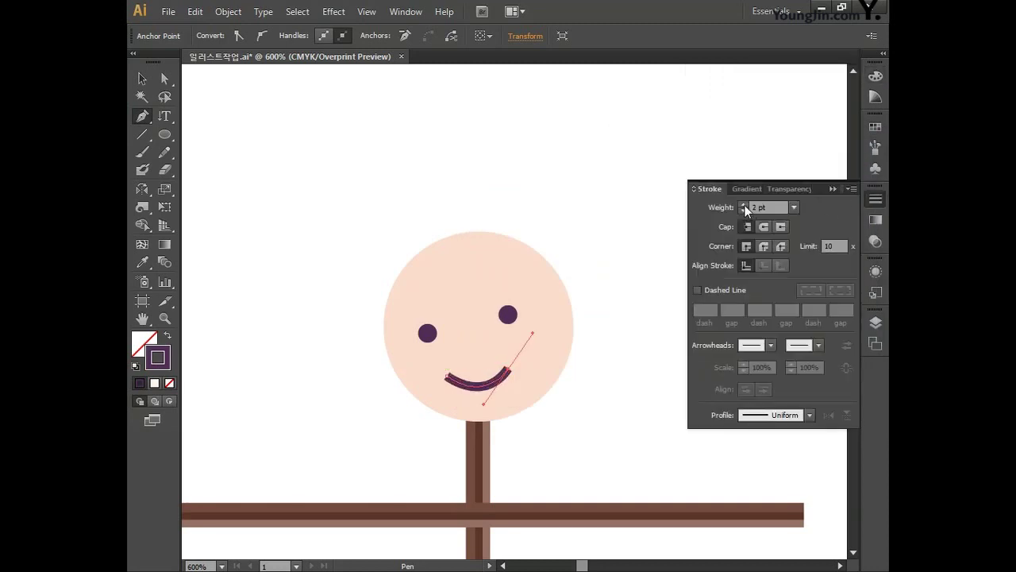
left_click(744, 204)
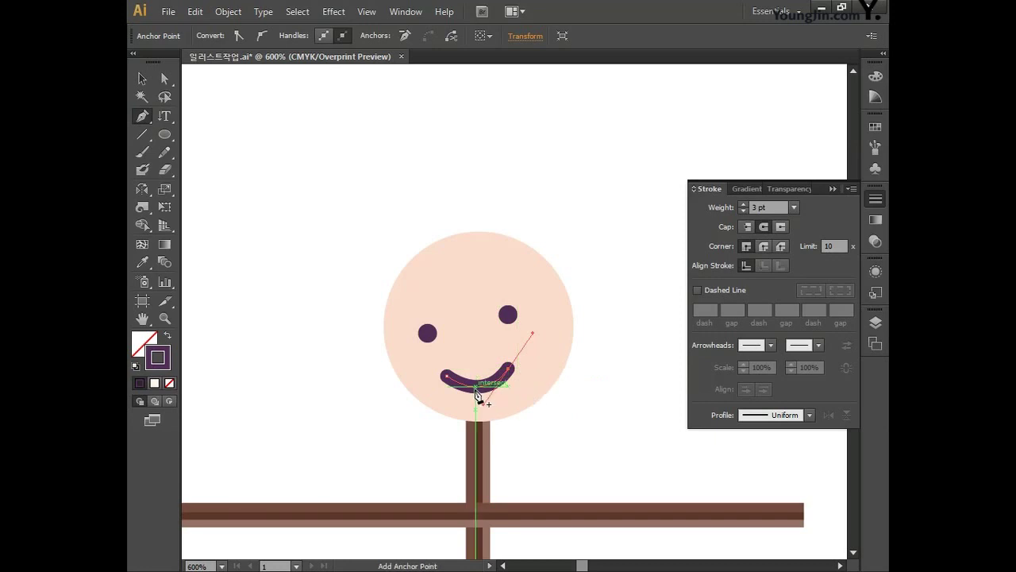
- Convert the smile's stroke into a filled shape with Outline Stroke
left_click(227, 12)
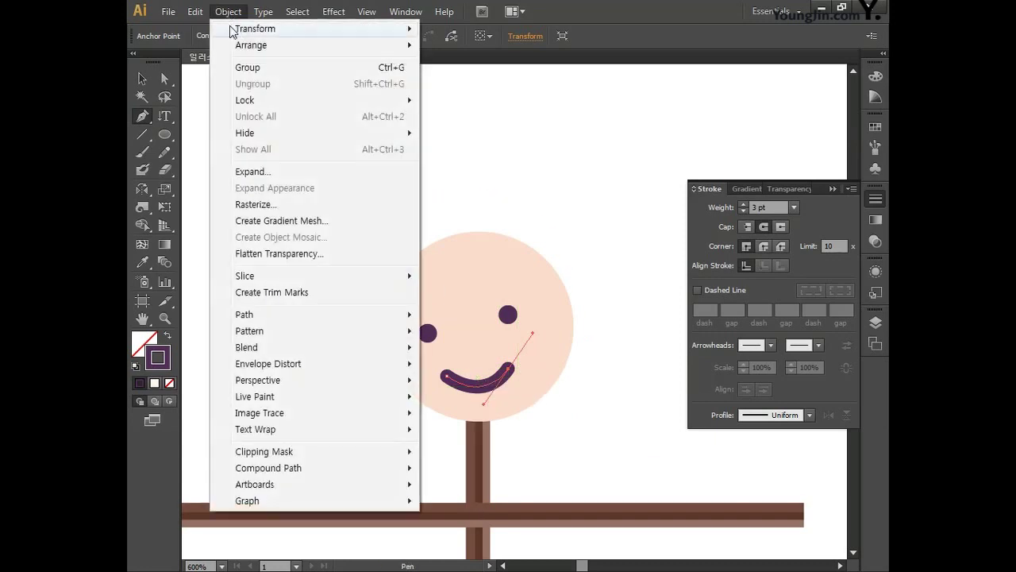
mouse_move(290, 318)
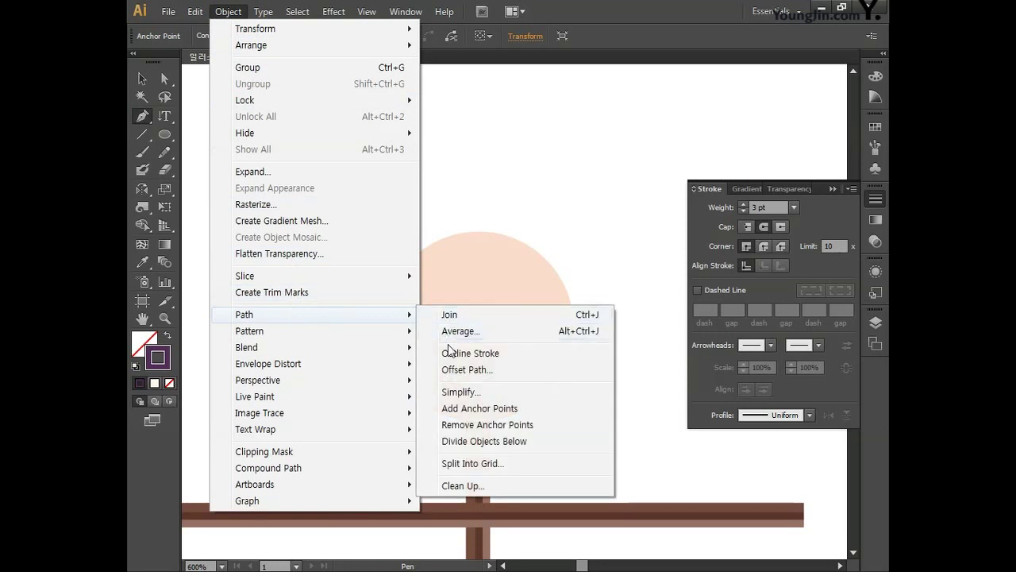
left_click(461, 352)
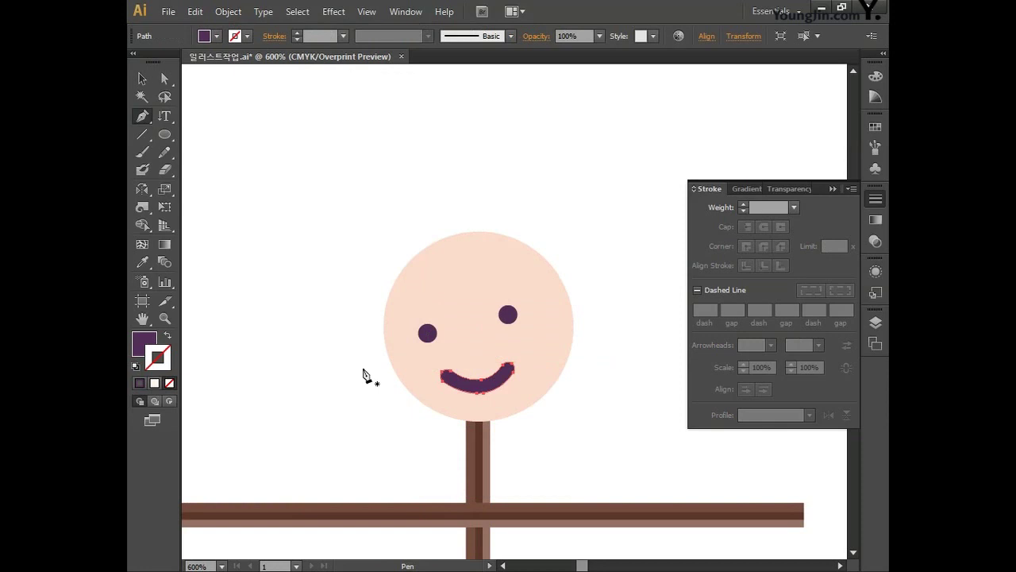
left_click(868, 197)
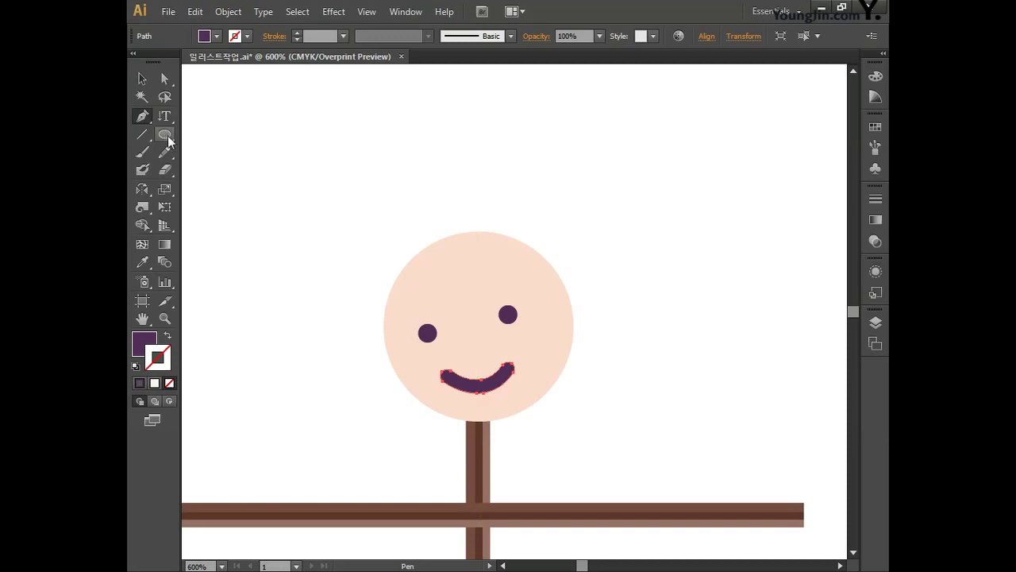
- Draw a slanted straight-edged hat outline over the head, with a pointed crown and a wide brim extending past both sides
left_click(362, 211)
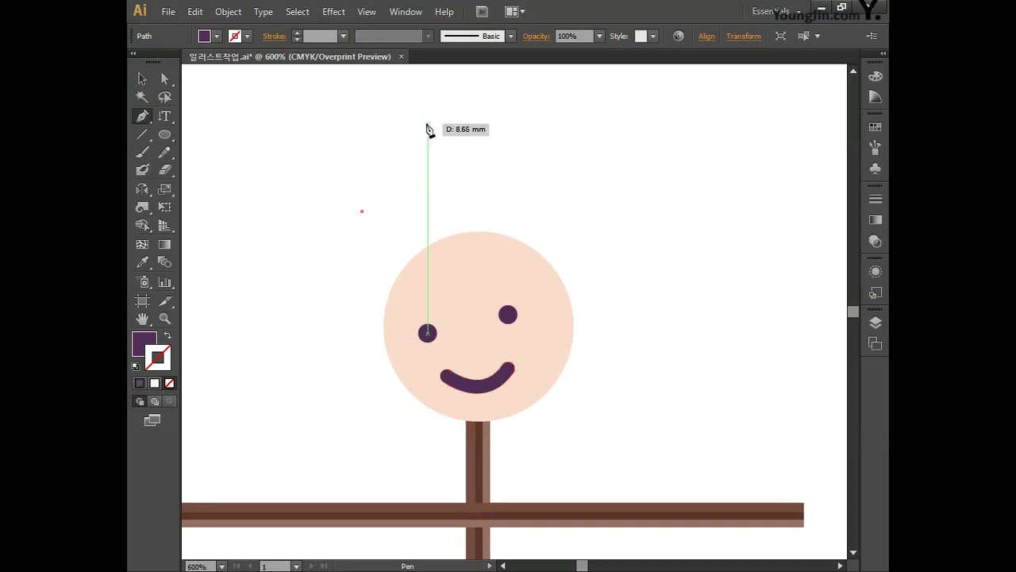
left_click(428, 124)
left_click(533, 191)
left_click(799, 205)
left_click(220, 350)
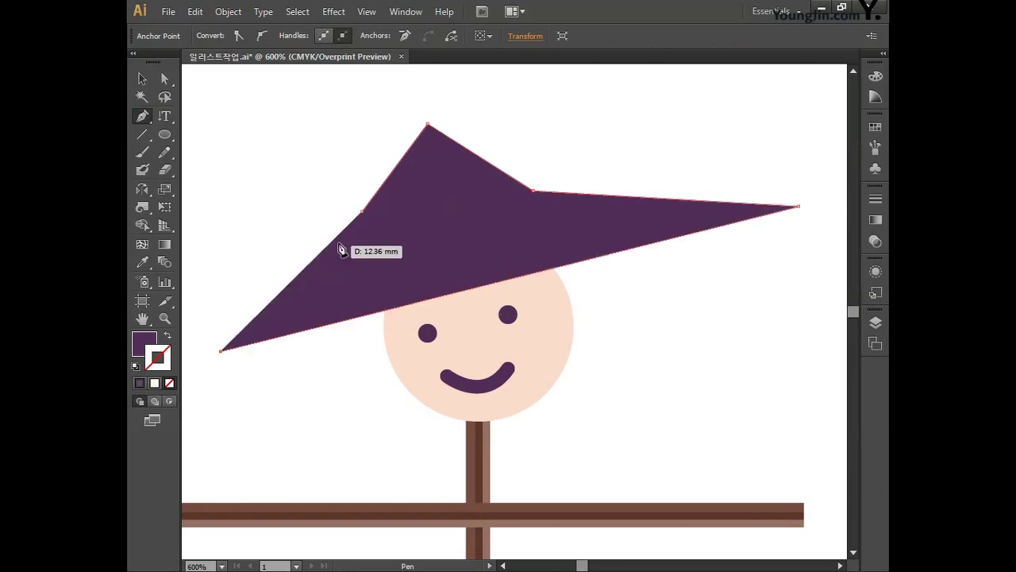
- Curve the hat outline into a domed crown and a brim with rounded ends
left_click_drag(362, 211, 350, 172)
left_click_drag(363, 209, 273, 258)
left_click_drag(220, 350, 230, 378)
left_click_drag(427, 125, 465, 115)
left_click_drag(533, 190, 570, 182)
left_click_drag(799, 206, 778, 250)
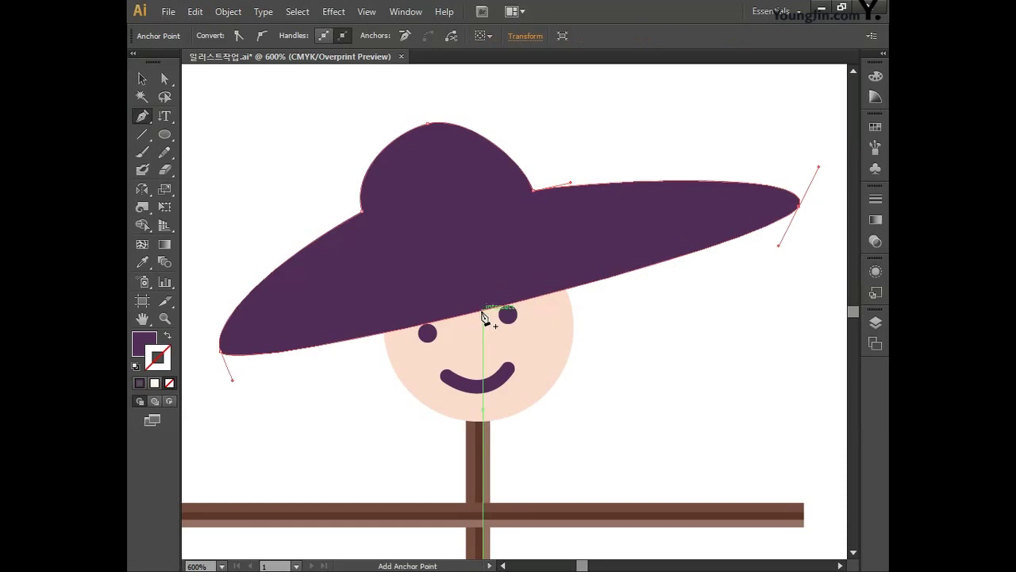
- Lower the crown's base and top points and adjust the curve handles into a rounder, flatter dome
left_click_drag(649, 313, 667, 358)
left_click_drag(382, 258, 372, 296)
left_click_drag(444, 168, 453, 195)
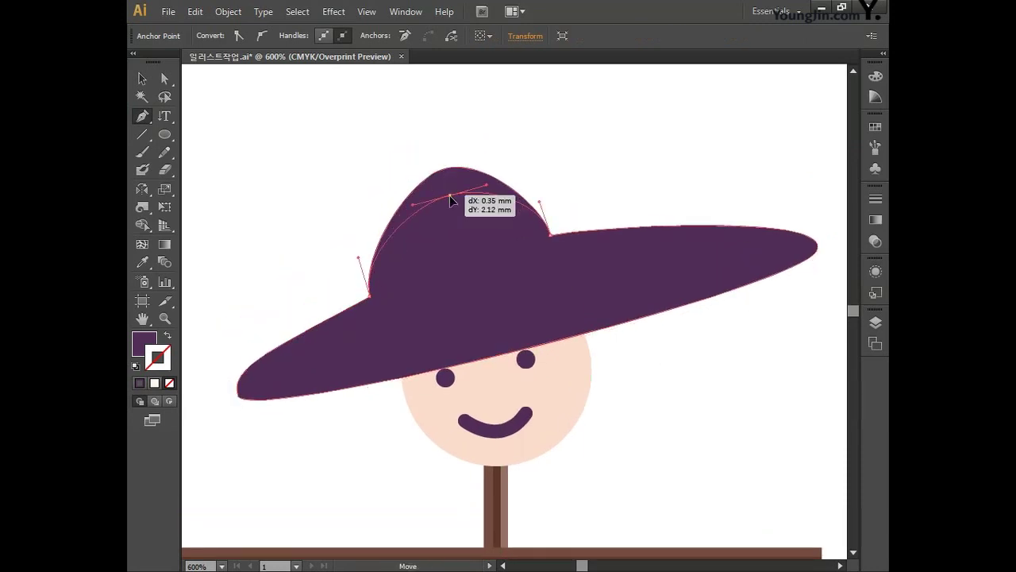
left_click(554, 243)
left_click_drag(554, 242, 570, 259)
left_click(460, 204)
left_click_drag(413, 220, 400, 221)
left_click_drag(494, 196, 497, 183)
- Reshape the brim by lowering its left tip, shifting its underside point left and pulling its right tip well inward
left_click(253, 410)
left_click_drag(260, 426, 235, 412)
left_click_drag(516, 370, 481, 361)
left_click(388, 313)
left_click_drag(225, 384, 229, 392)
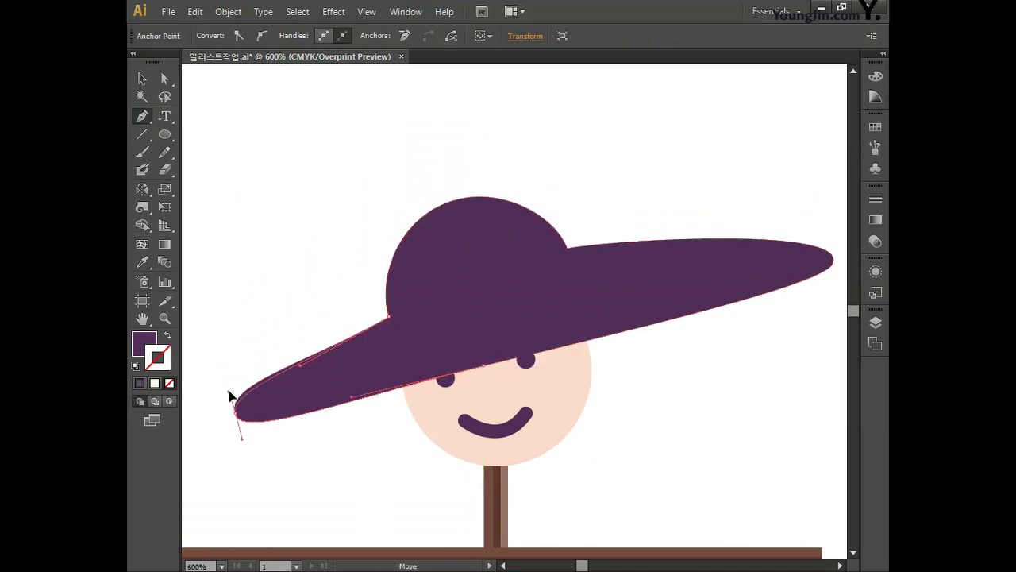
left_click_drag(302, 365, 284, 359)
left_click_drag(832, 262, 737, 288)
- Lower both points where the crown meets the brim and smooth the dome's top curve
left_click_drag(567, 249, 578, 265)
left_click(446, 206)
left_click_drag(497, 183, 515, 189)
left_click_drag(392, 318, 388, 328)
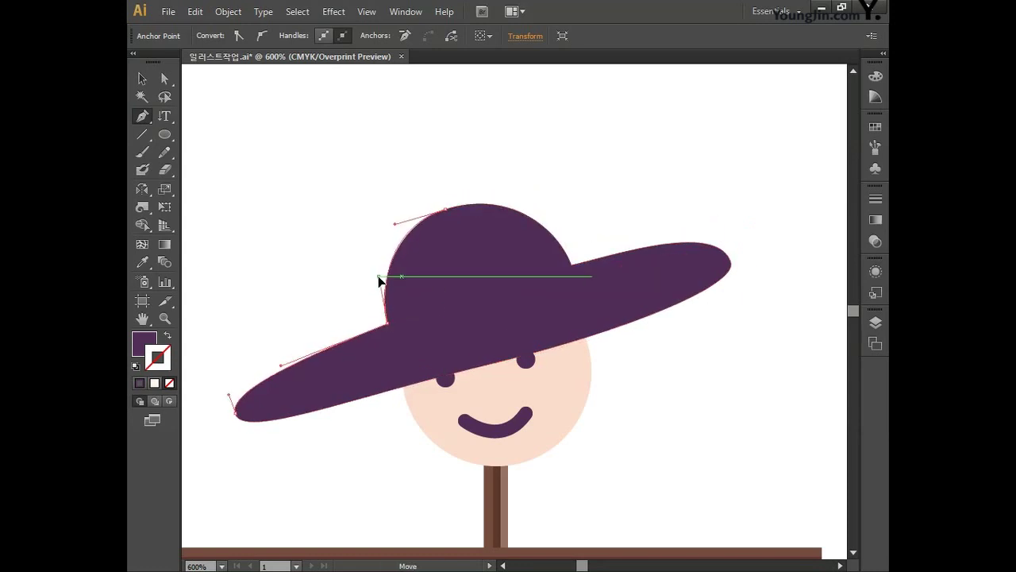
- Slim the brim's right end, lower the right crown joint and move the brim's left tip slightly inward, refining the curves
left_click(731, 259)
left_click_drag(719, 227, 722, 238)
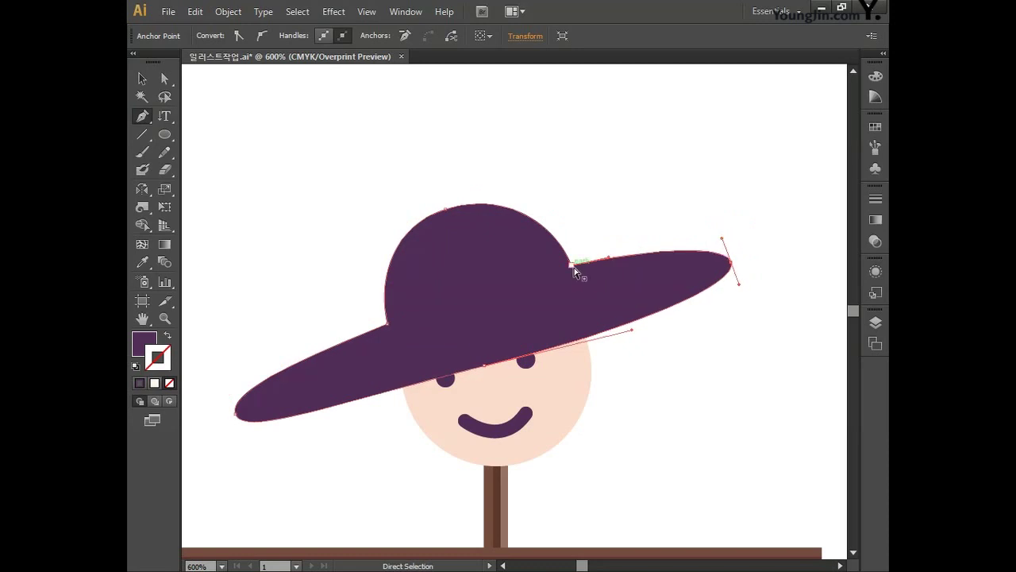
left_click_drag(577, 268, 577, 277)
left_click_drag(513, 189, 525, 186)
left_click_drag(236, 415, 246, 409)
left_click_drag(352, 405, 357, 407)
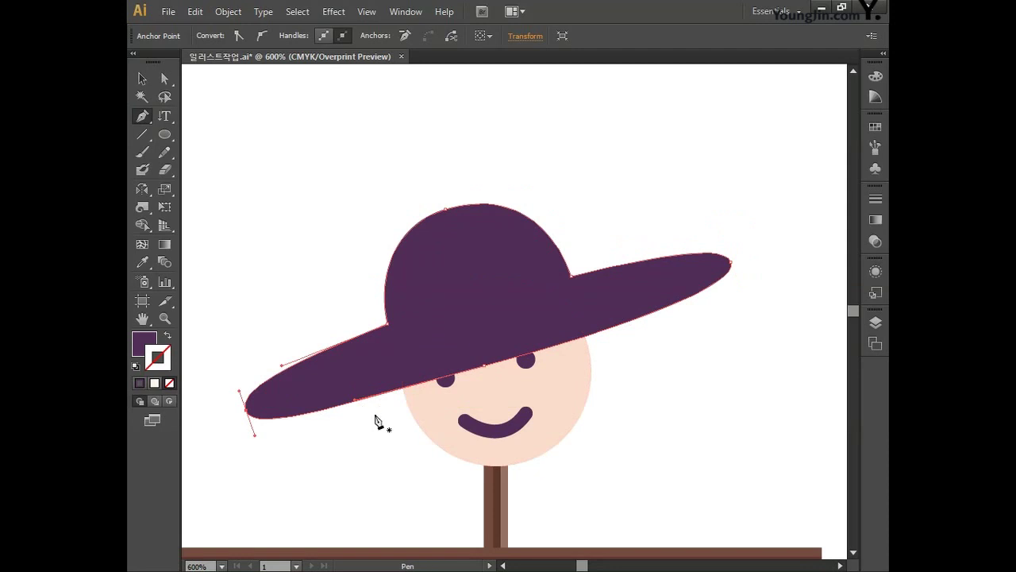
- Recolor the scarecrow's hat yellow-green with the CMYK fill C 30, M 10, Y 80, K 0
left_click(142, 78)
left_click(301, 204)
left_click(493, 271)
scroll(660, 166, "down", 3)
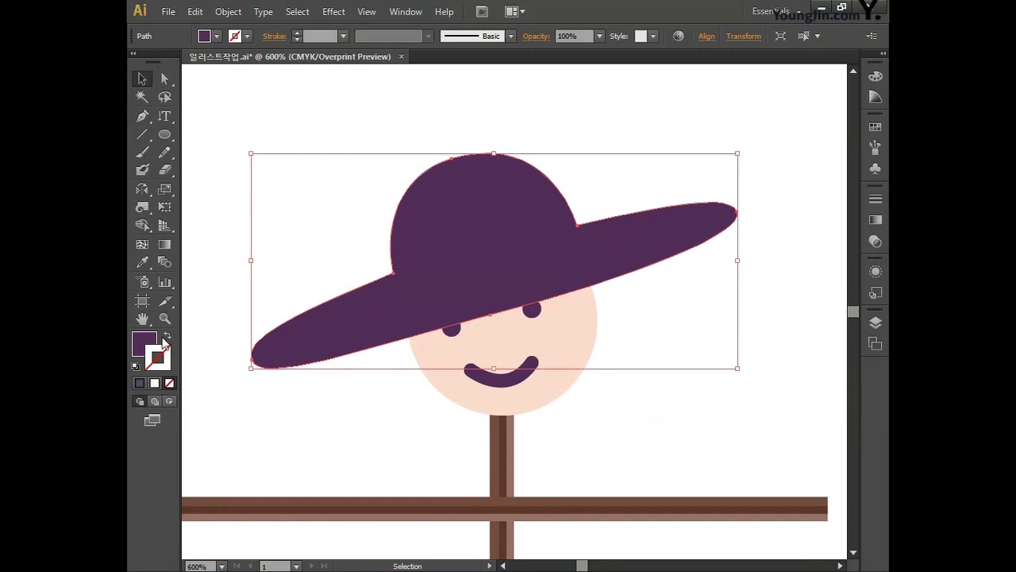
left_click(149, 343)
double_click(149, 343)
left_click(820, 310)
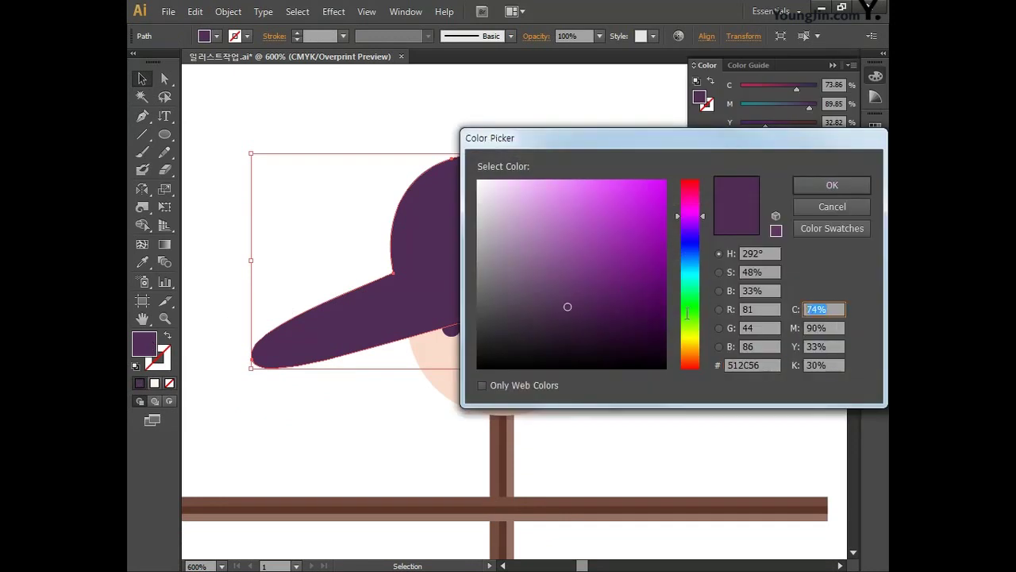
key("Tab")
type("1")
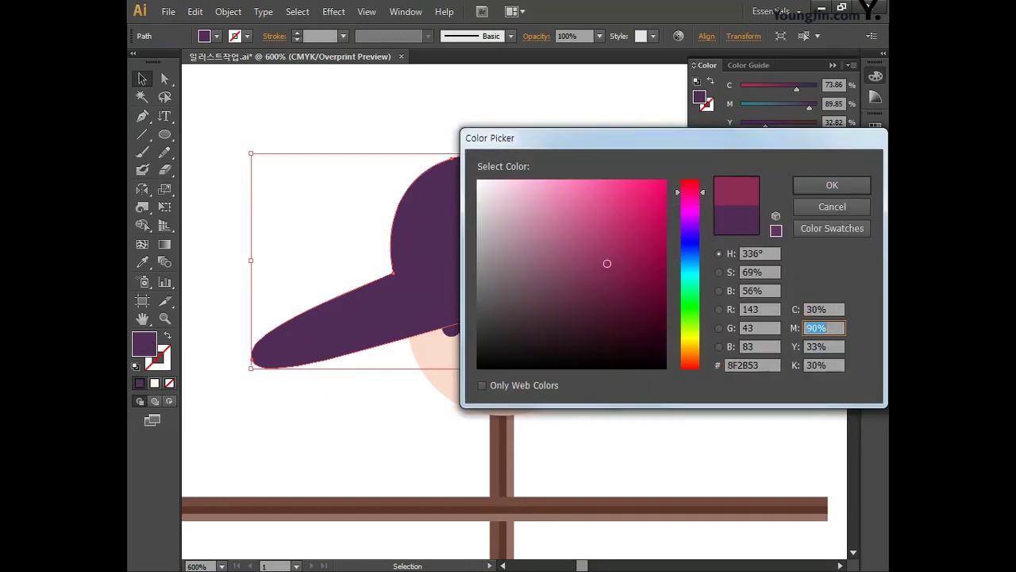
type("0")
key("Tab")
type("8")
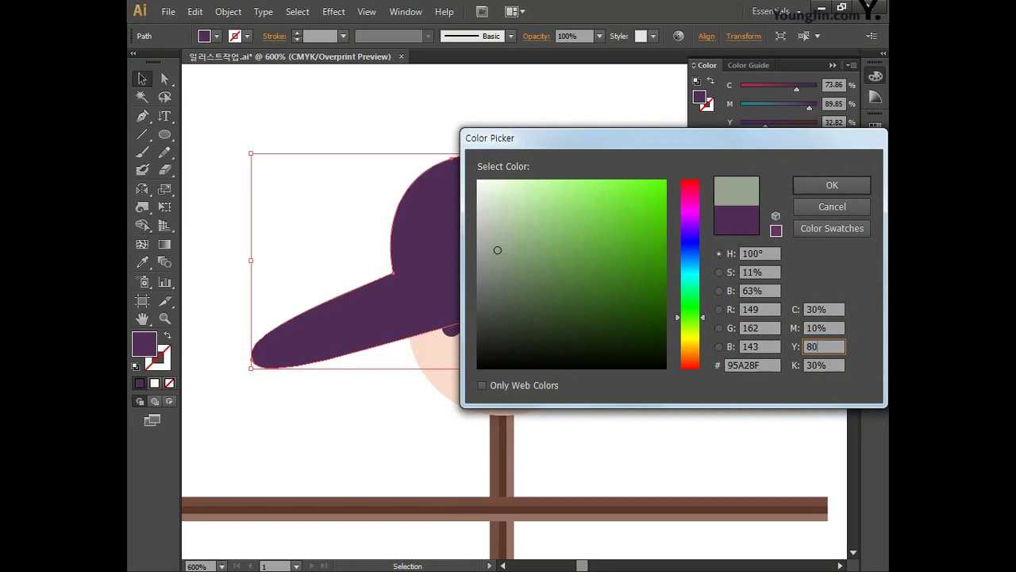
key("Tab")
type("0")
key("Return")
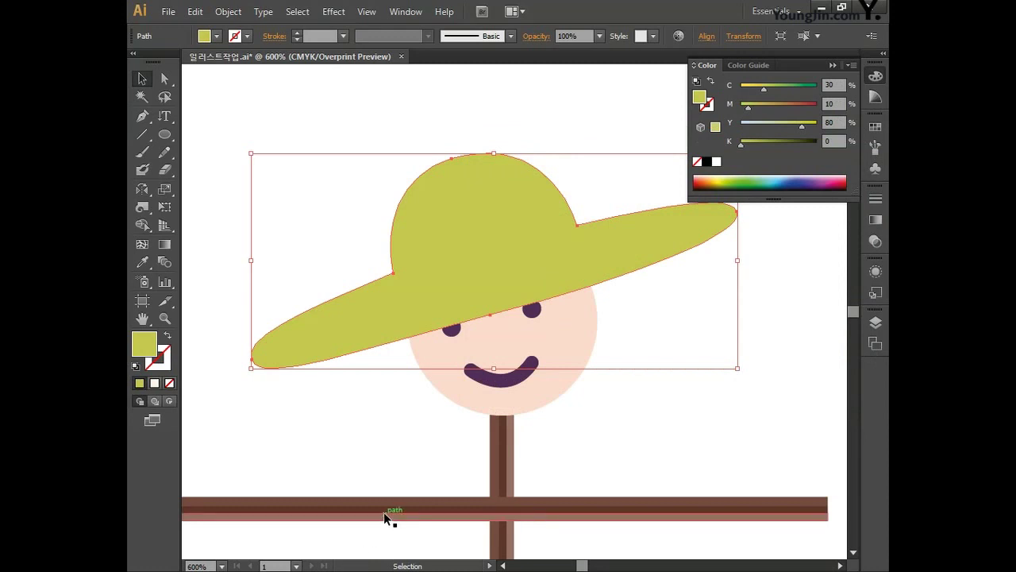
- Draw a narrow wedge-shaped crease with the Pen tool, its wide end extending past the crown's upper right edge
left_click(144, 116)
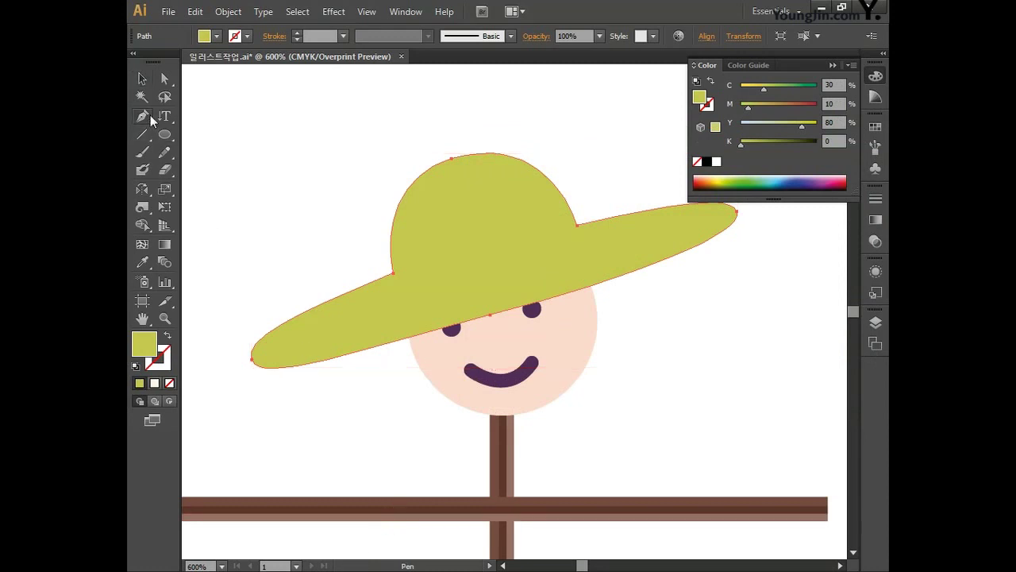
left_click_drag(557, 132, 481, 174)
left_click(433, 235)
left_click(469, 197)
left_click(480, 211)
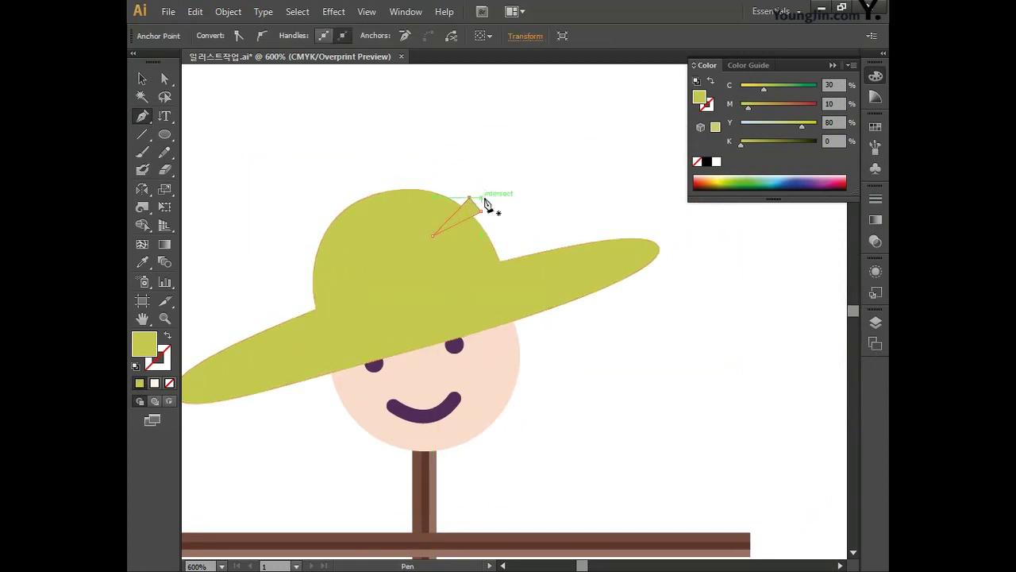
left_click(488, 232, "ctrl")
- Draw two more narrow wedge creases below the first, both extending past the crown's right edge
left_click(447, 241)
left_click(485, 220)
left_click(496, 240)
left_click(504, 256, "ctrl")
left_click(454, 273)
left_click(500, 251)
left_click(496, 238)
key("v")
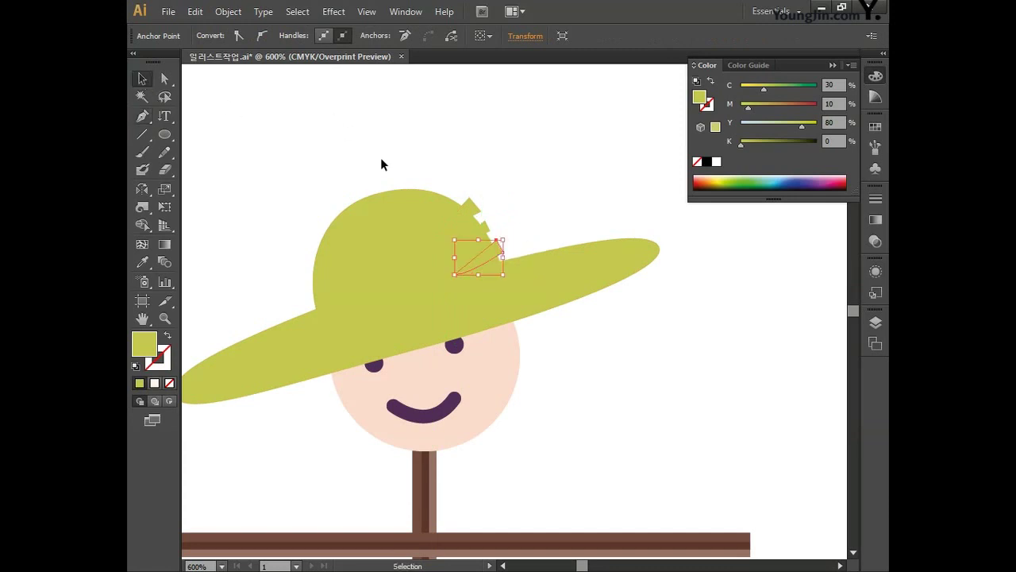
- Select the three crease wedges together with the hat and split the overlapping shapes with Pathfinder Divide
left_click(492, 222, "shift")
left_click(486, 231, "shift")
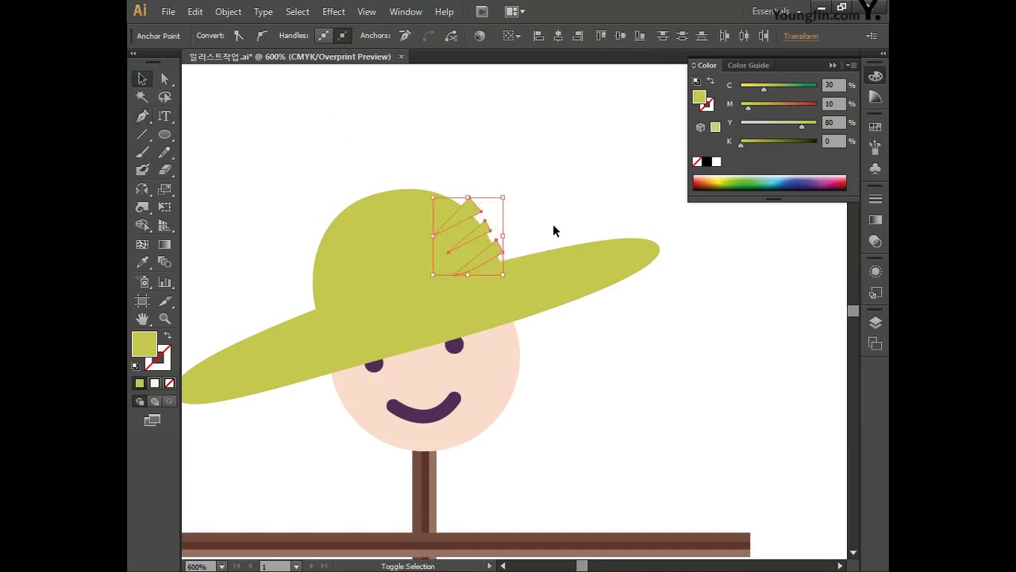
left_click(574, 277, "shift")
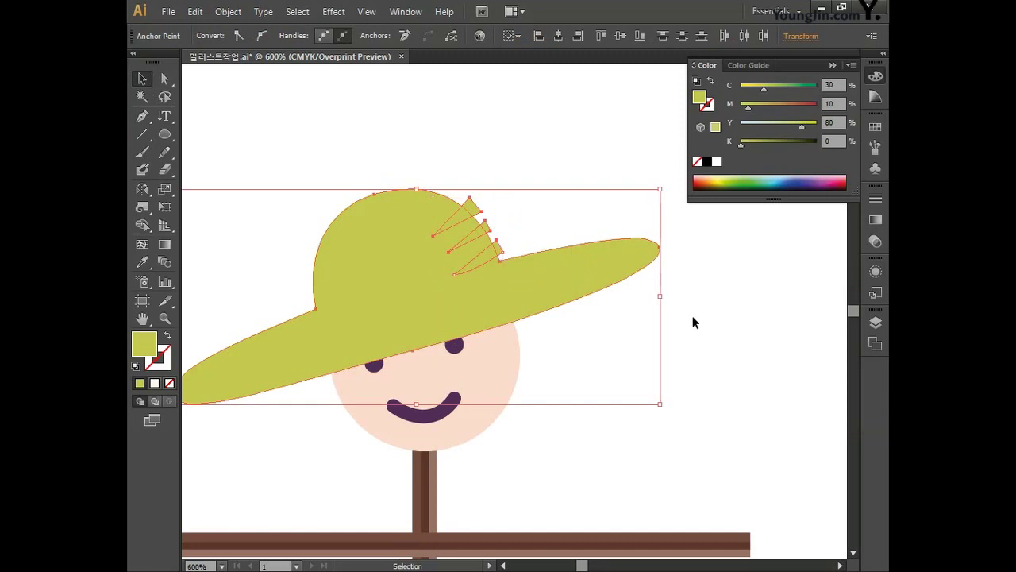
left_click(877, 80)
left_click(406, 11)
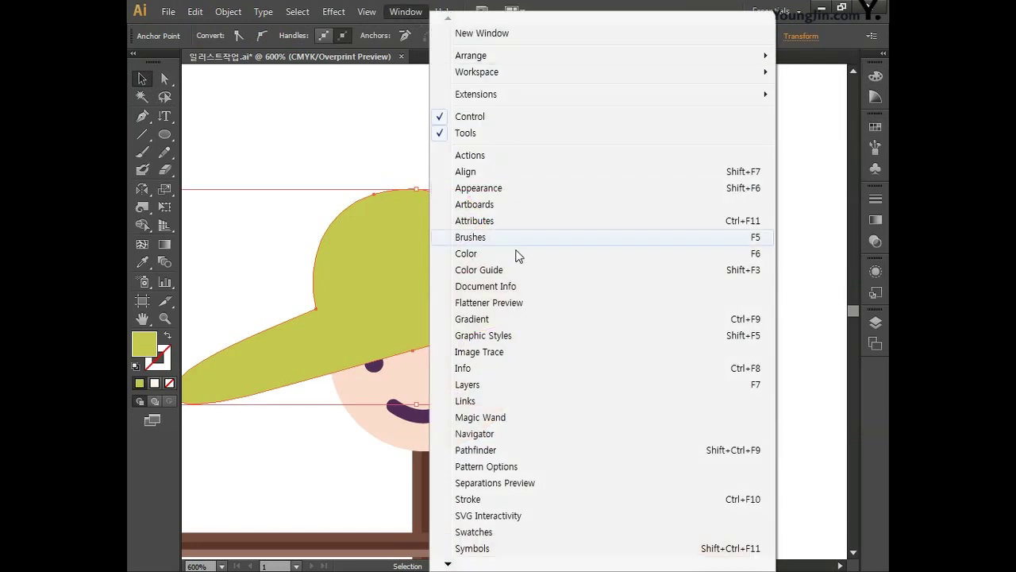
left_click(521, 449)
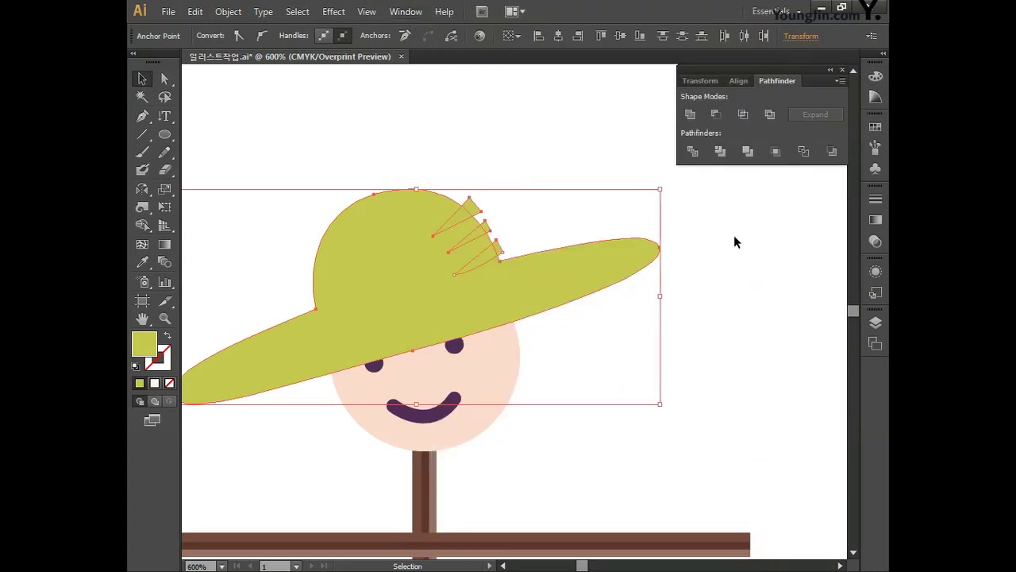
left_click(692, 151)
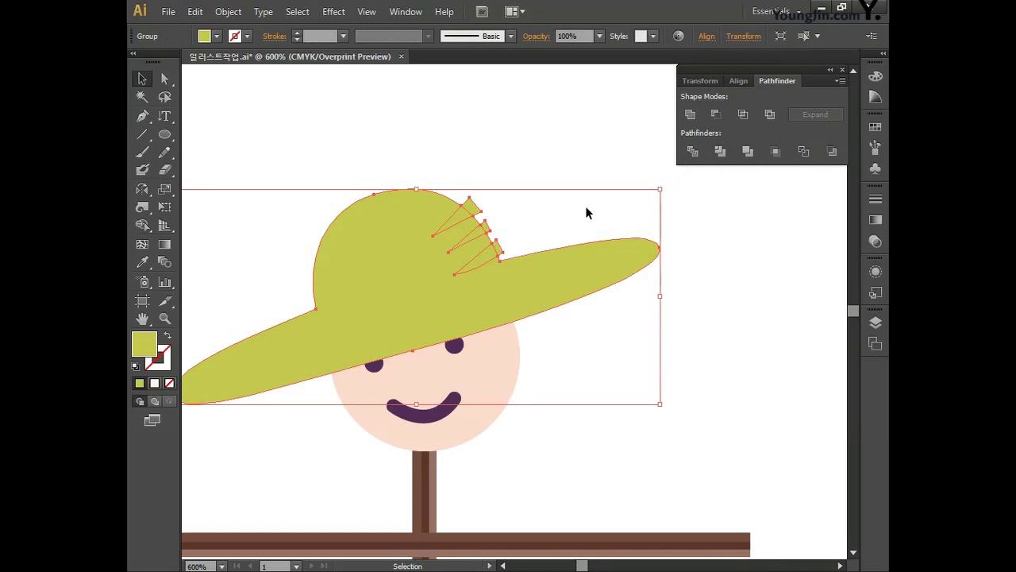
- Delete the three divided crease pieces that stick out beyond the crown's right edge
left_click(164, 78)
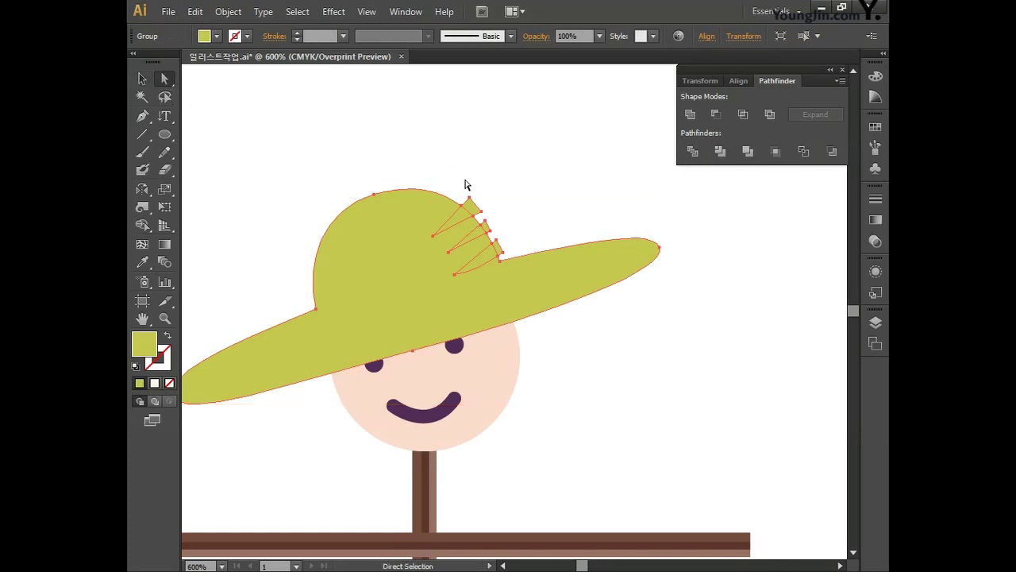
left_click_drag(481, 205, 481, 206)
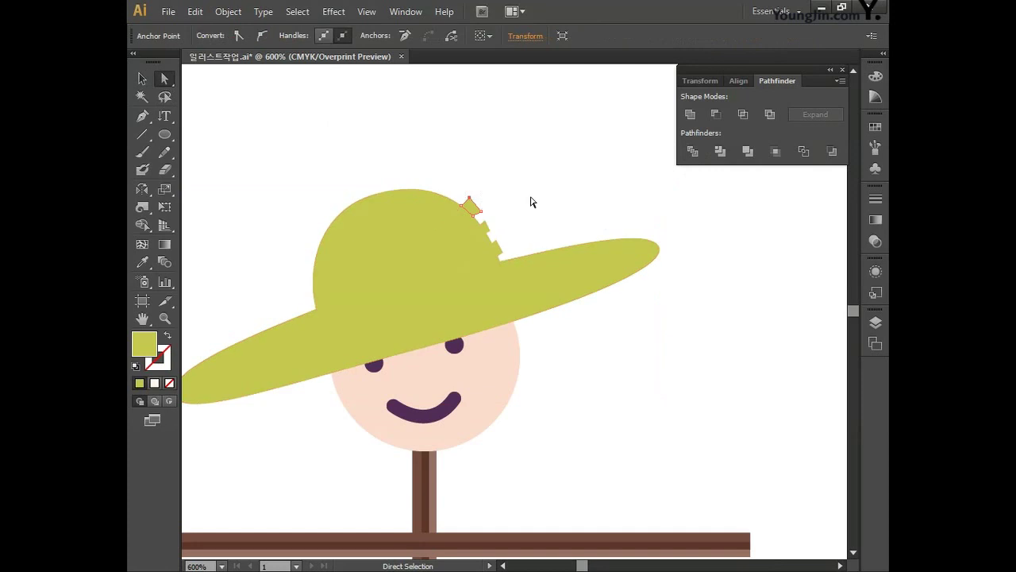
key("Delete")
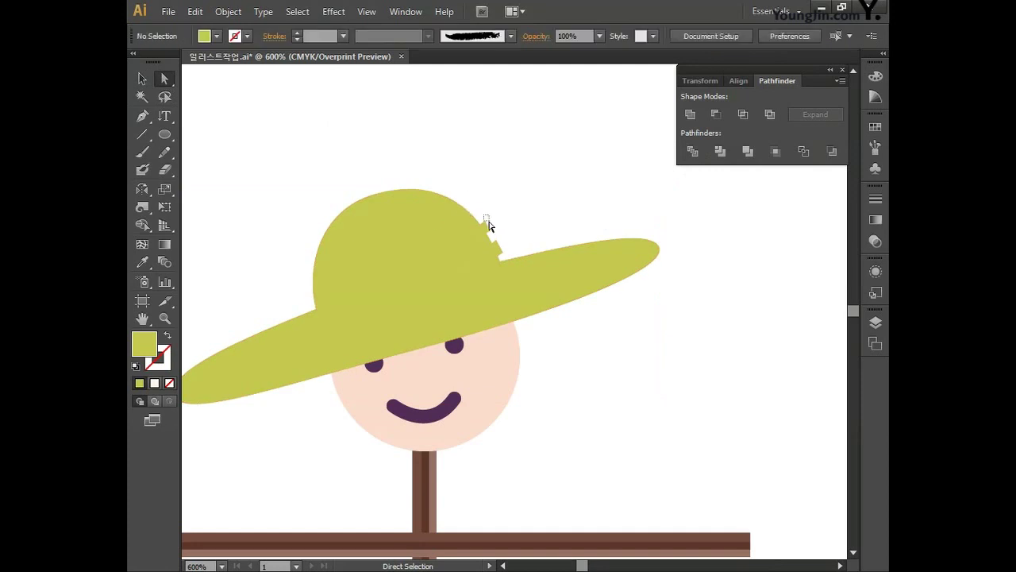
left_click_drag(508, 231, 501, 243)
key("Delete")
- Fill the uppermost crown crease with a darker green of C 40, M 20, Y 85, K 0
left_click(465, 221)
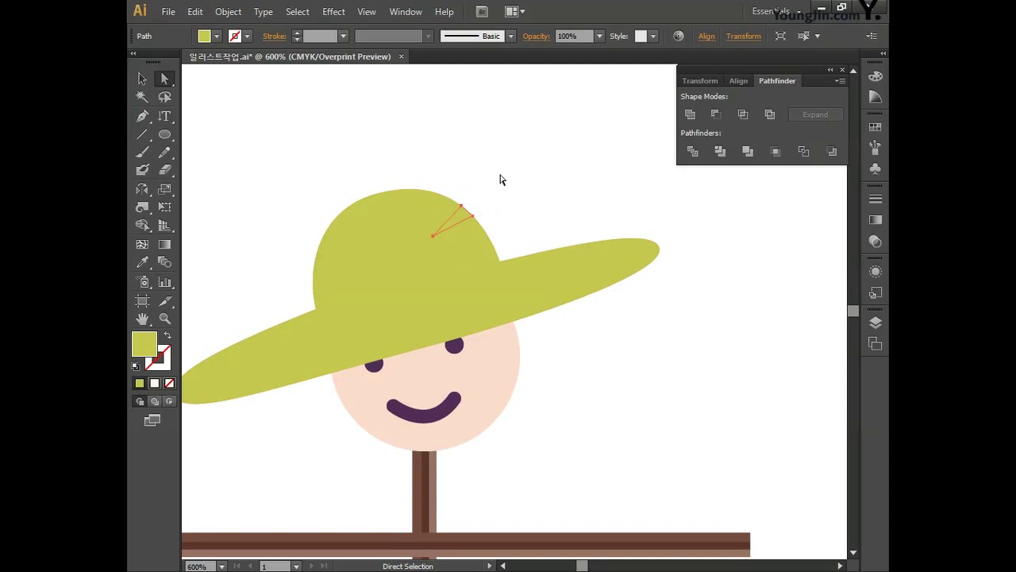
double_click(150, 346)
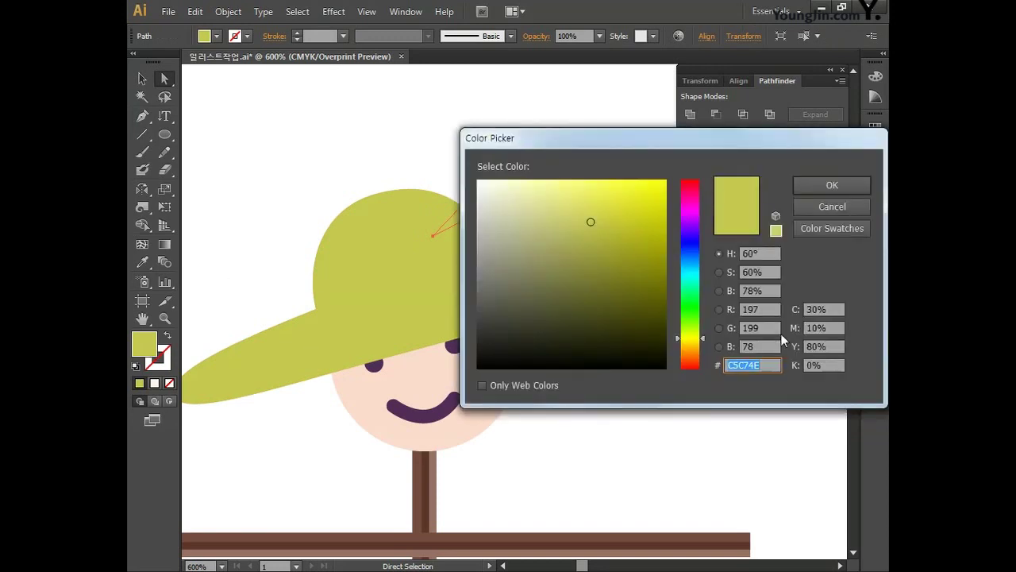
left_click(832, 310)
type("40")
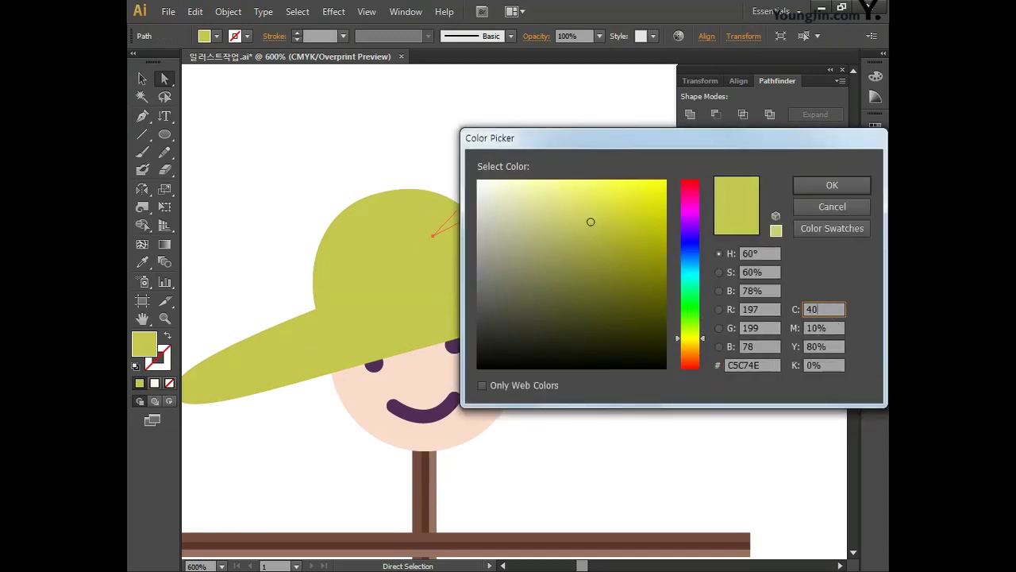
key("Tab")
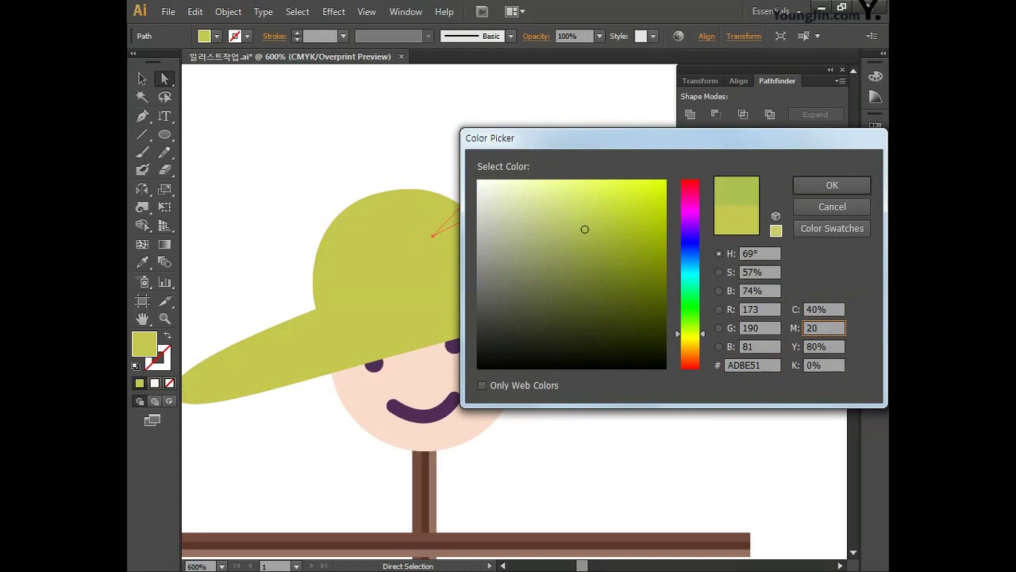
key("Tab")
key("Tab")
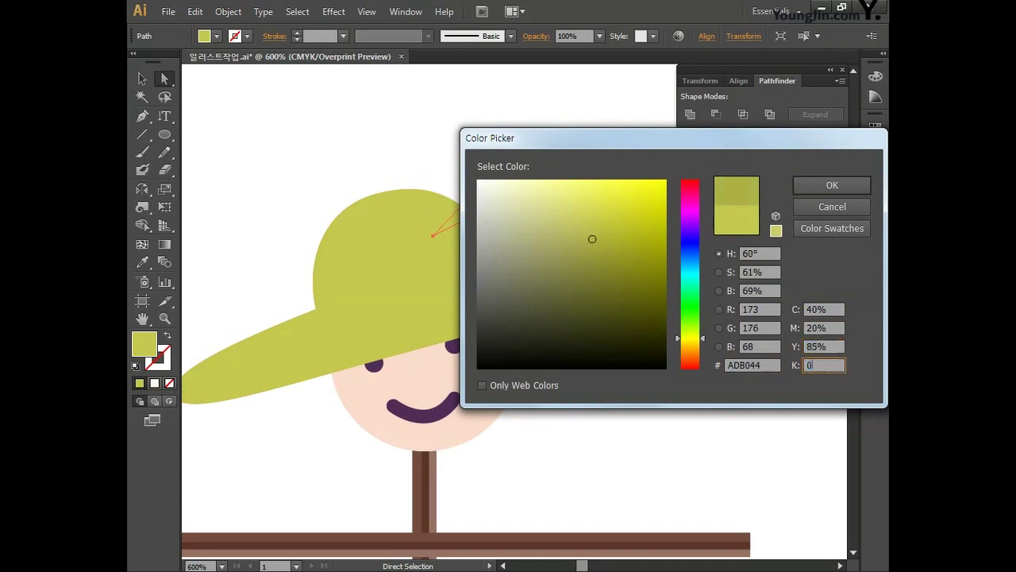
left_click(796, 192)
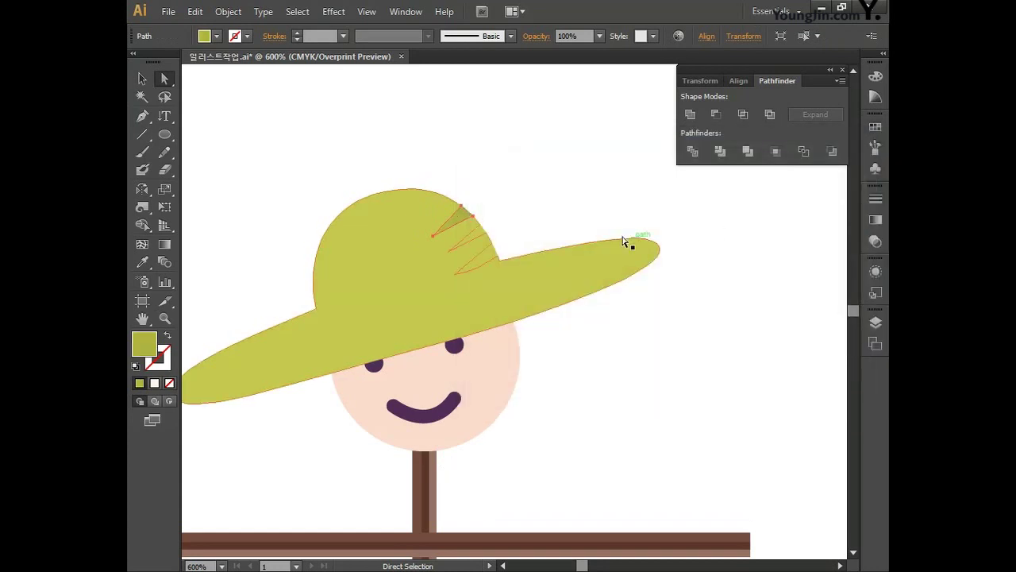
- Fill the two lower crown creases with the darker green C 40, M 20, Y 85, K 0
left_click_drag(520, 208, 487, 234)
double_click(148, 353)
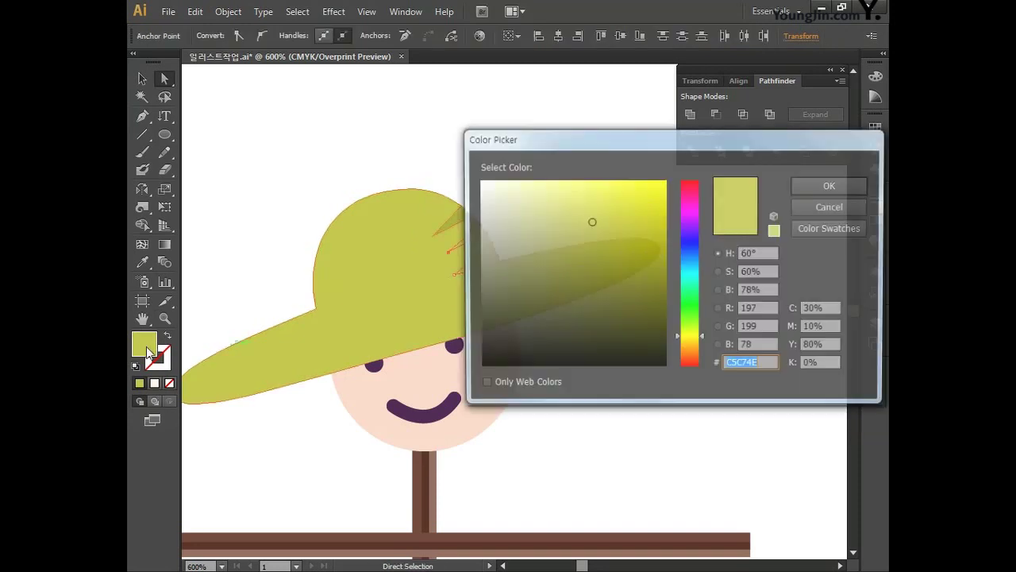
left_click(846, 211)
double_click(144, 346)
left_click(829, 309)
type("40")
key("Tab")
type("20")
key("Tab")
type("85")
key("Tab")
type("0")
key("Return")
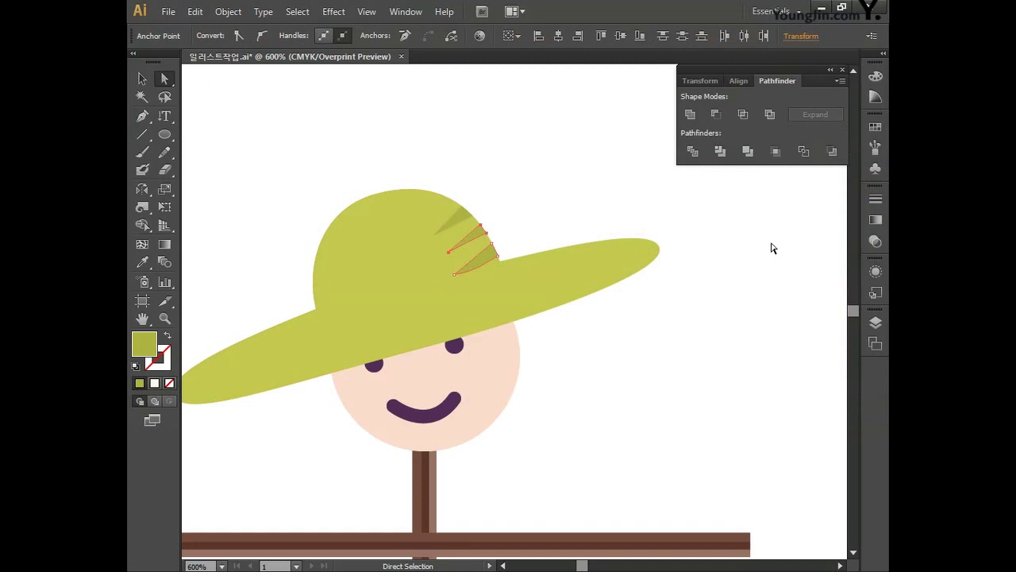
- Draw a small pointed crease with the Pen tool on the left brim, just below the crown joint
left_click_drag(684, 354, 787, 334)
key("p")
left_click(398, 320)
mouse_move(463, 317)
left_mouse_down()
mouse_move(481, 321)
mouse_move(472, 315)
left_mouse_up()
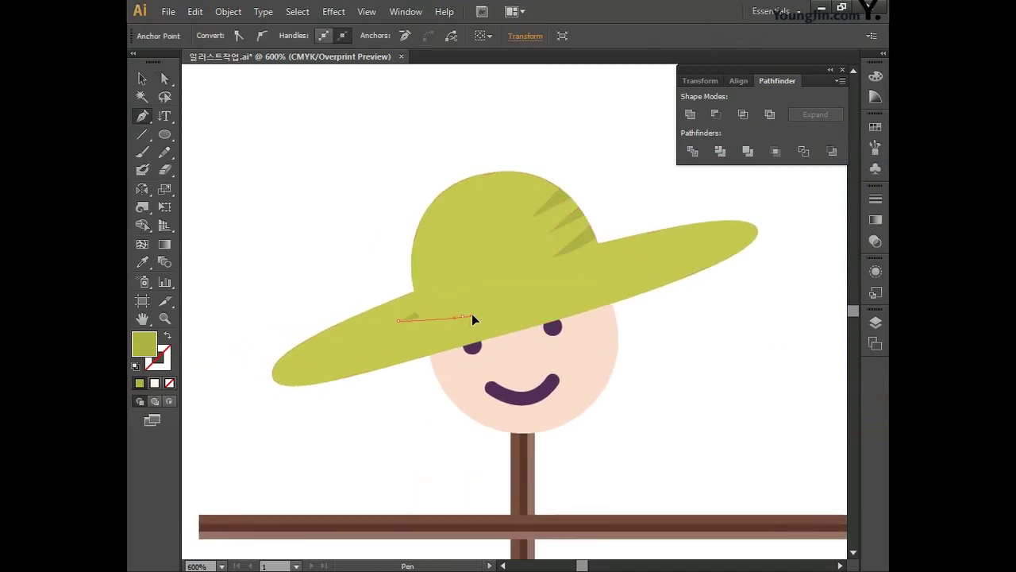
left_click(416, 312)
- Draw a longer pointed crease along the left brim's lower edge and nudge both brim creases slightly into place
left_click_drag(341, 355, 325, 368)
left_click_drag(451, 337, 474, 338)
left_click_drag(317, 368, 344, 349)
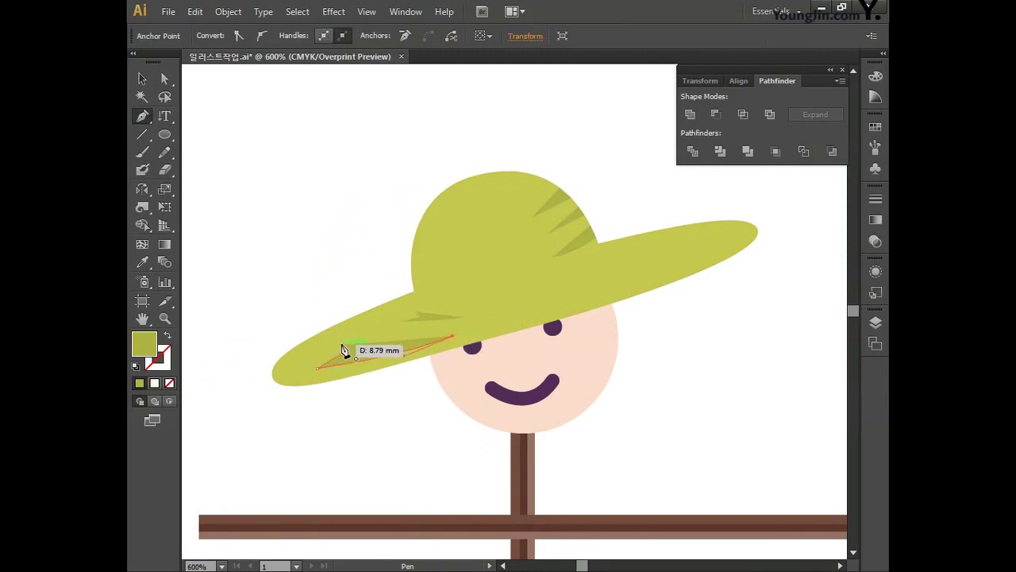
key("v")
left_click(285, 276)
left_click_drag(426, 309, 425, 310)
left_click_drag(375, 365, 382, 360)
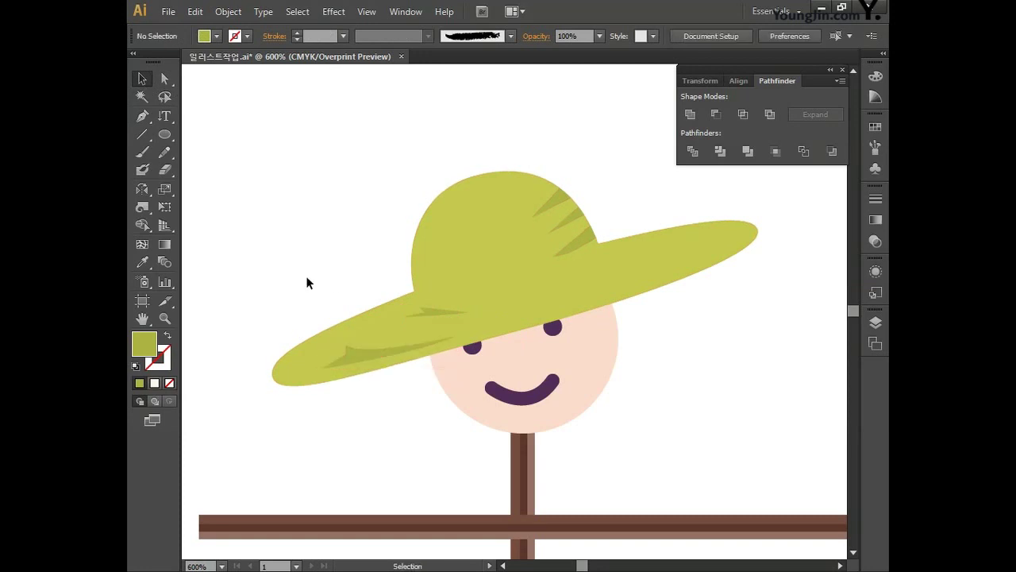
- Start a tunic outline with the Pen tool, tracing the left sleeve over the crossbar and the left side flaring to the hem corner
key("ctrl+minus")
key("ctrl+minus")
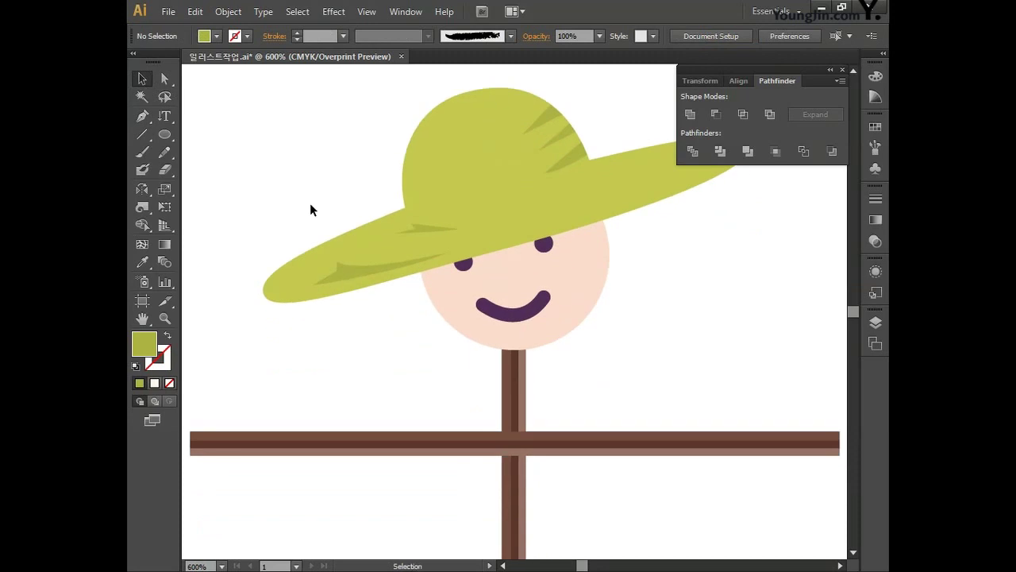
key("ctrl+minus")
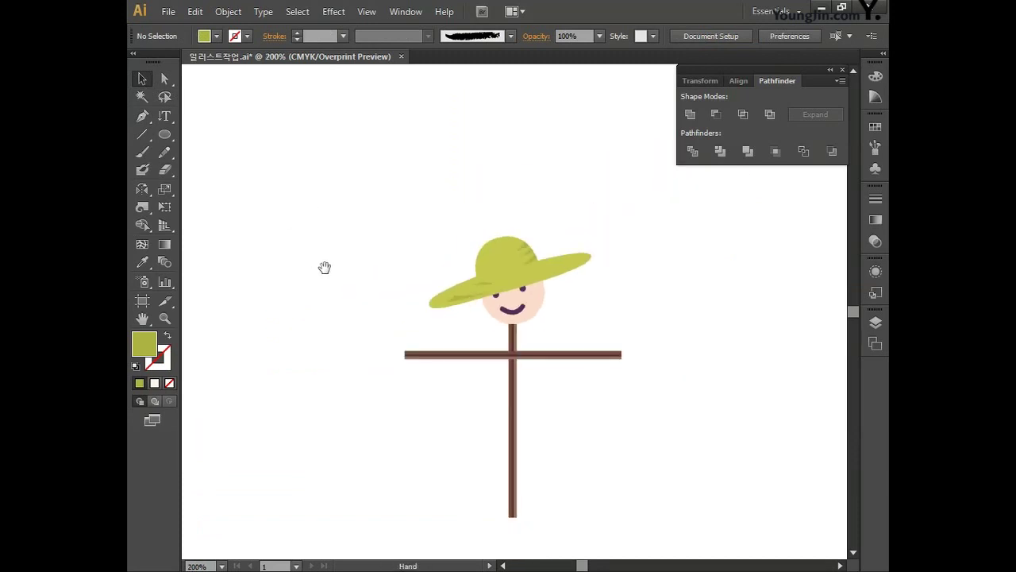
left_click_drag(324, 267, 326, 211)
key("ctrl+plus")
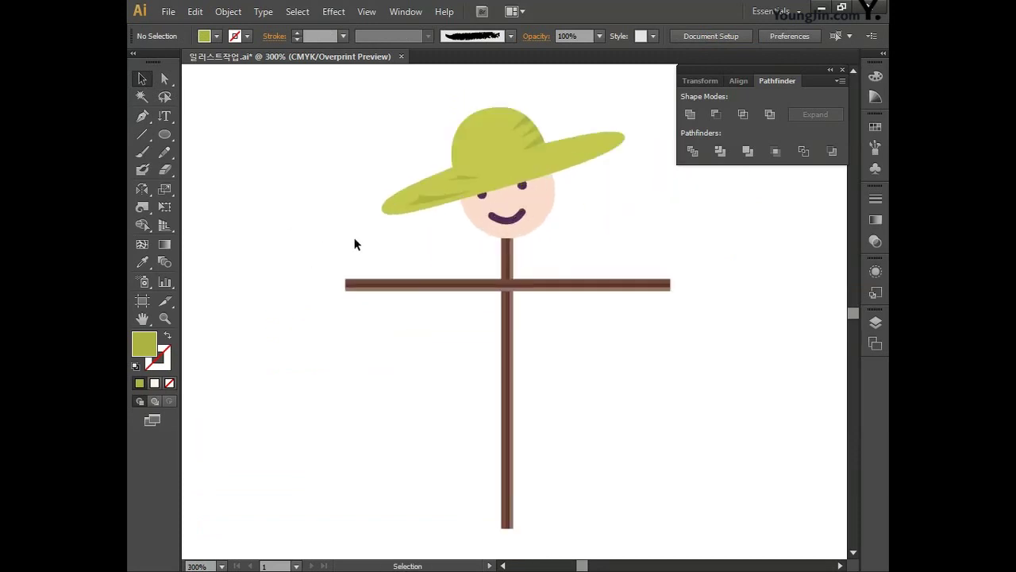
left_click(142, 116)
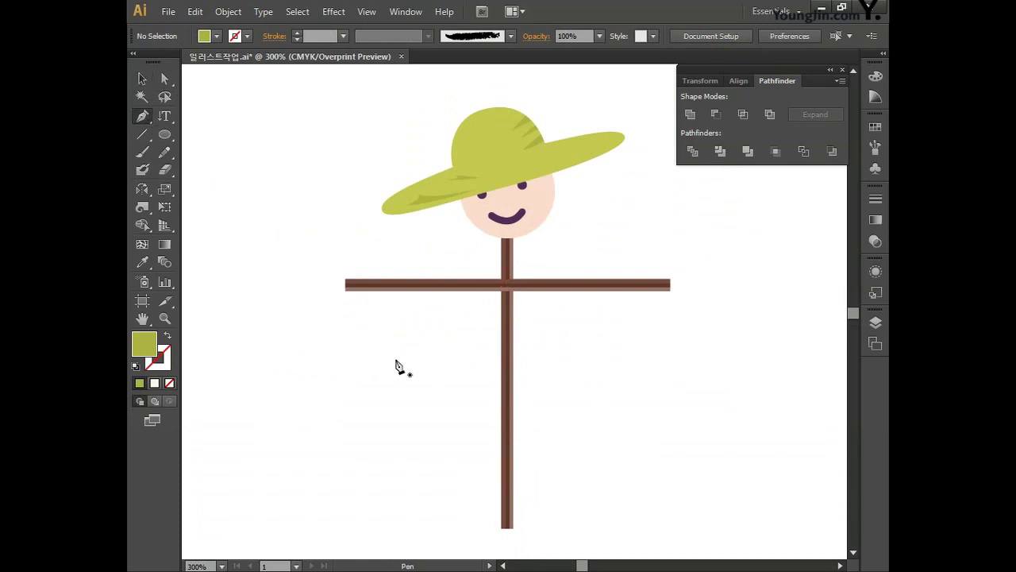
left_click(373, 272)
left_click(362, 337)
left_click(412, 342)
left_click(468, 337)
left_click(433, 446)
left_click(385, 485)
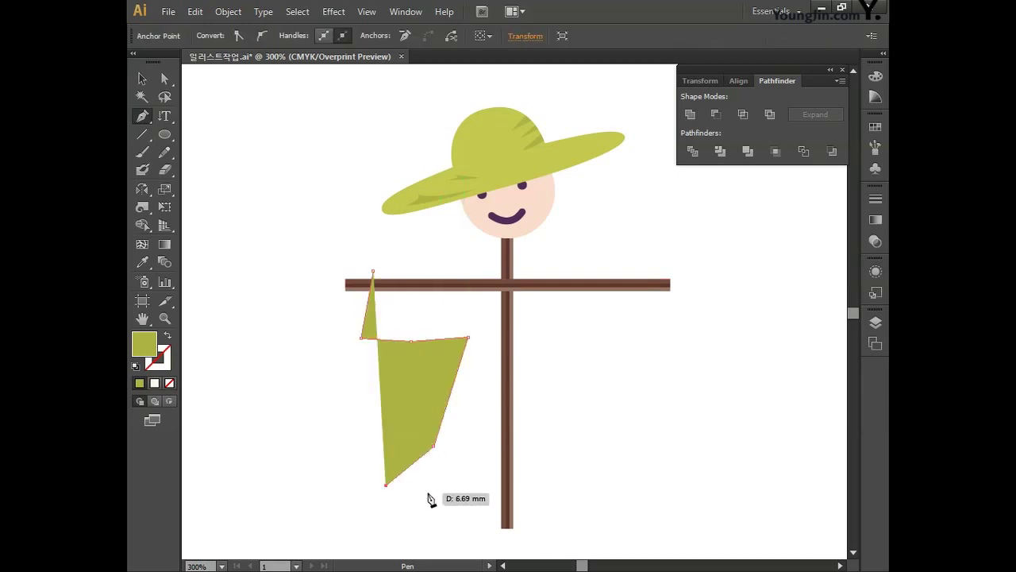
- Continue the tunic outline along the bottom hem with two small torn notches, ending at the right hem corner
left_click(426, 492)
left_click(438, 482)
left_click(440, 492)
left_click(474, 492)
left_click(479, 484)
left_click(480, 492)
left_click(596, 493)
- Trace the tunic's right side, right sleeve, shoulders and V-neck, and close the outline at the left sleeve's top corner
left_click(595, 338)
left_click(643, 331)
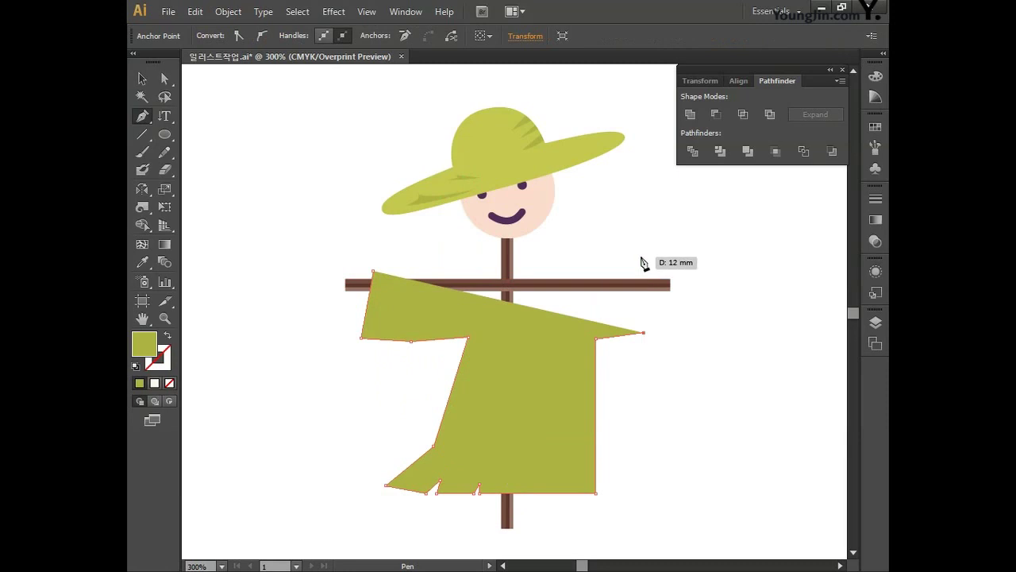
left_click(640, 262)
left_click(539, 268)
left_click(508, 308)
left_click(474, 267)
left_click(373, 271)
- Level the tunic's shoulders by lowering the sleeve tops and collar corners, and shift the V-neck point slightly down and left
key("ctrl+plus")
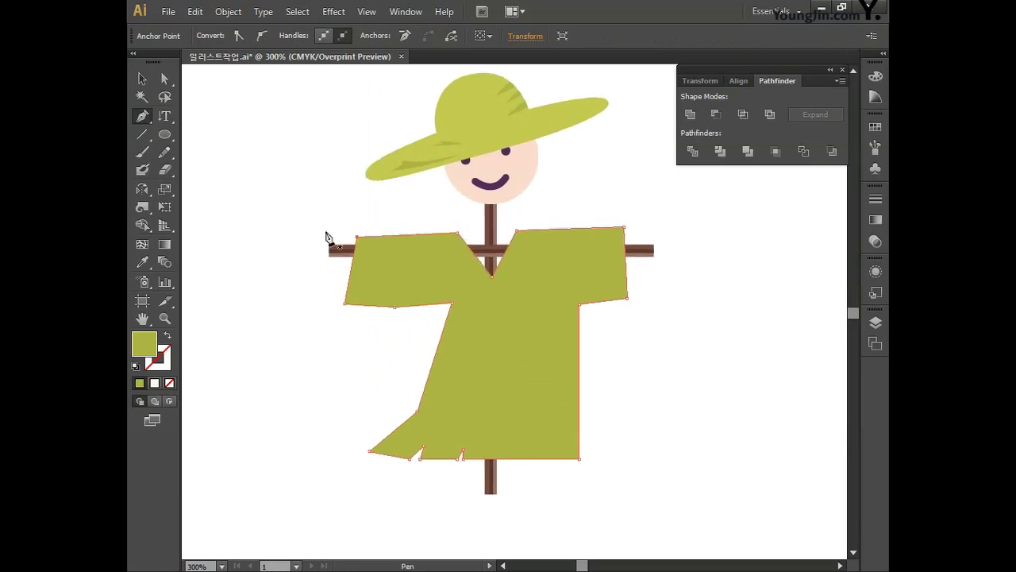
key("a")
left_click_drag(305, 194, 294, 203)
left_click_drag(442, 192, 446, 203)
left_click_drag(519, 189, 520, 199)
left_click_drag(664, 184, 664, 201)
left_click_drag(486, 248, 478, 252)
- Curve the underside of the tunic's left sleeve and move the left armpit point further left
left_click(361, 296)
left_click(143, 117)
left_click(383, 287)
left_click_drag(433, 284, 404, 290)
- Reshape the tunic's lower part into a leftward sway by repositioning the hem corners, the torn hem points and the left side point
left_click_drag(388, 434, 345, 451)
left_click_drag(375, 495, 457, 474)
left_click_drag(603, 492, 527, 475)
left_click_drag(348, 452, 326, 443)
left_click_drag(375, 407, 356, 398)
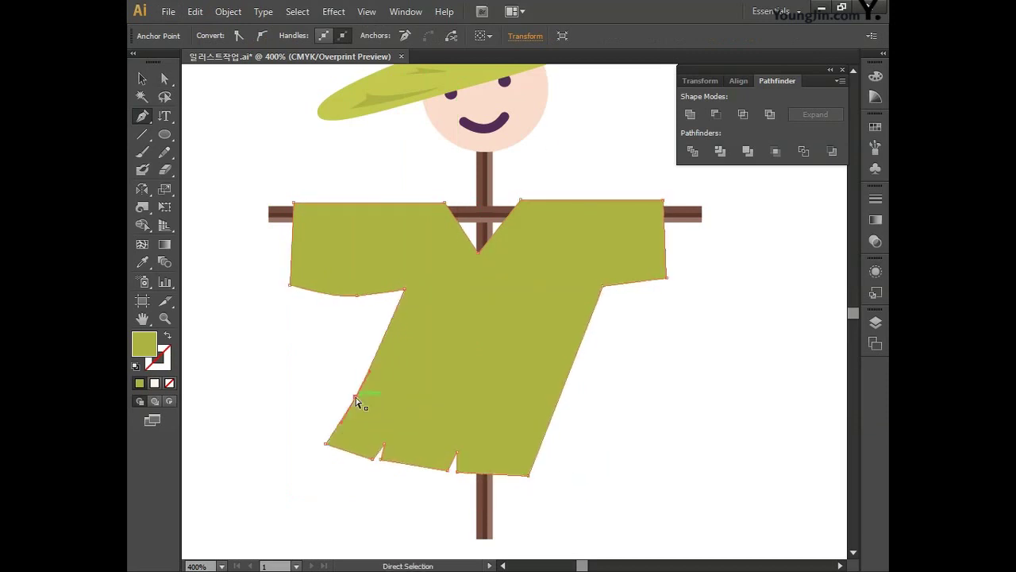
- Move the tunic's right armpit and right sleeve corner inward, and shift the left armpit and left sleeve's lower corner slightly further left
left_click_drag(602, 286, 560, 287)
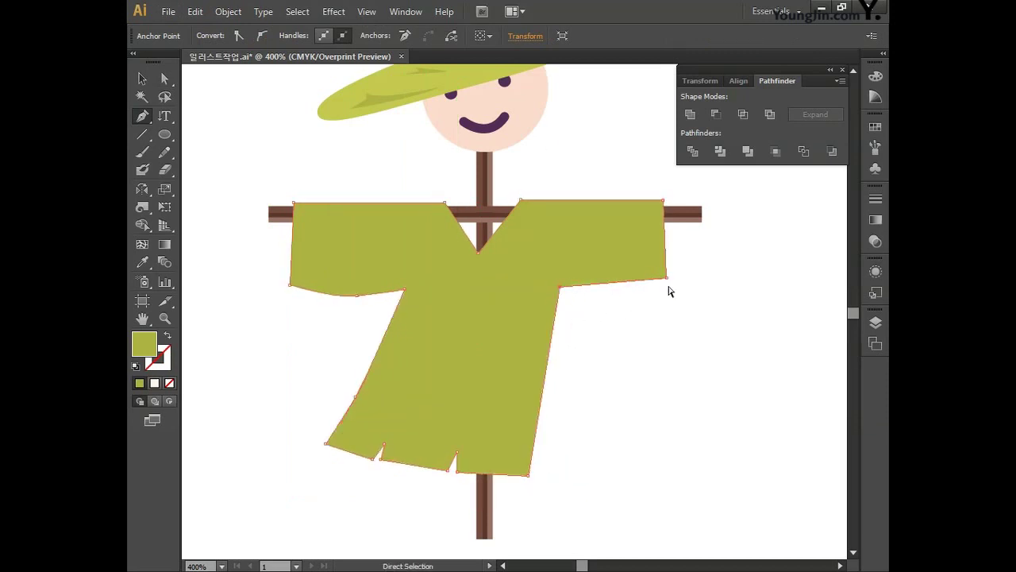
left_click_drag(666, 277, 641, 283)
left_click_drag(560, 281, 562, 279)
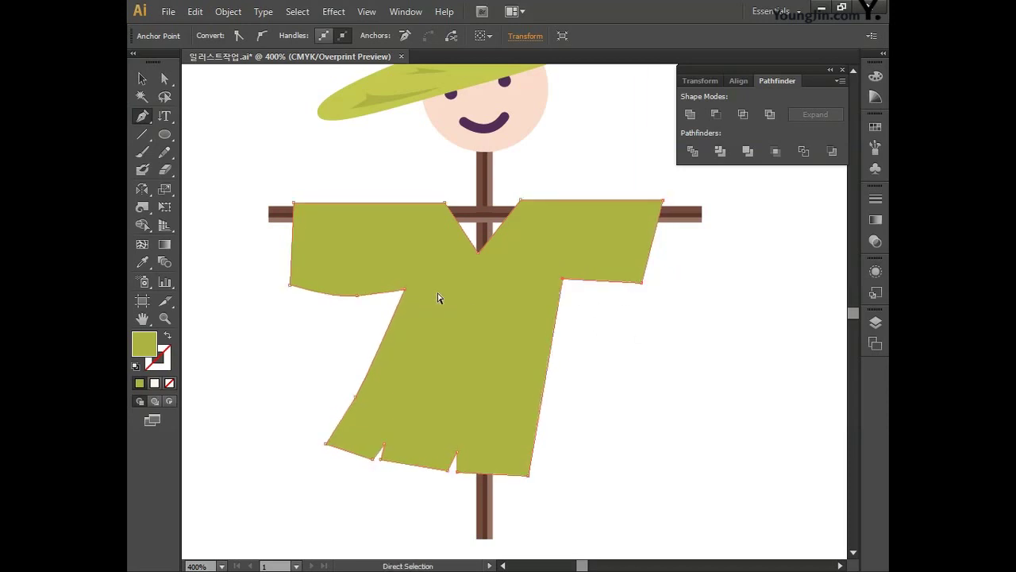
left_click_drag(404, 290, 395, 292)
left_click_drag(289, 284, 283, 285)
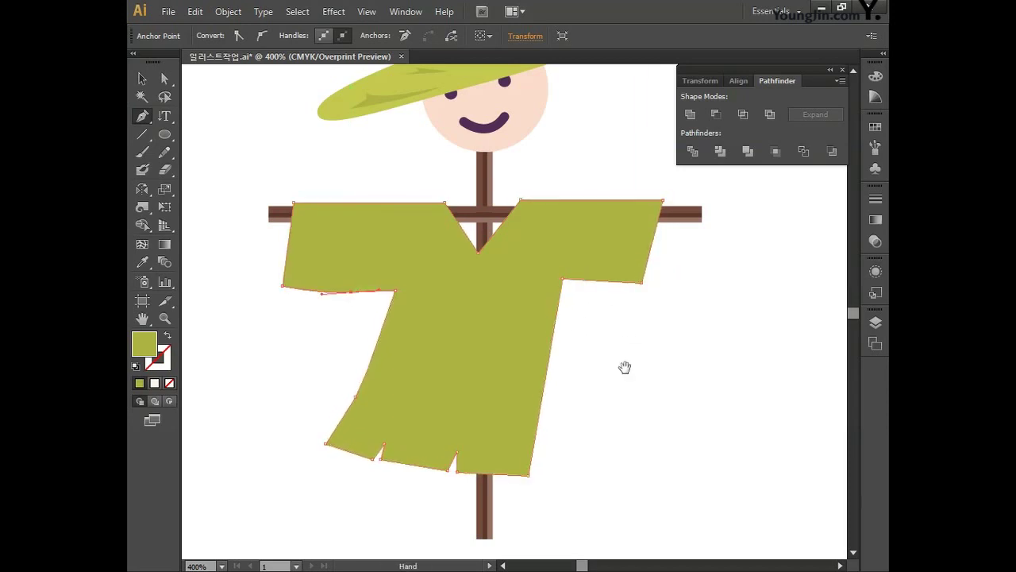
- Apply a linear gradient at 0° to the tunic and set its starting colour to C 0, M 5, Y 15, K 0
left_click_drag(374, 325, 388, 341)
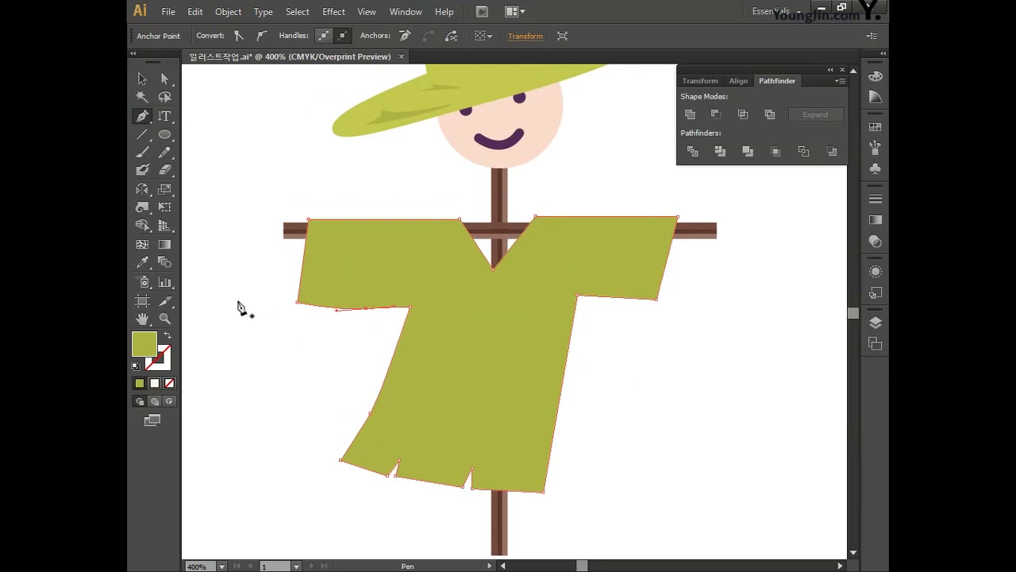
left_click(165, 245)
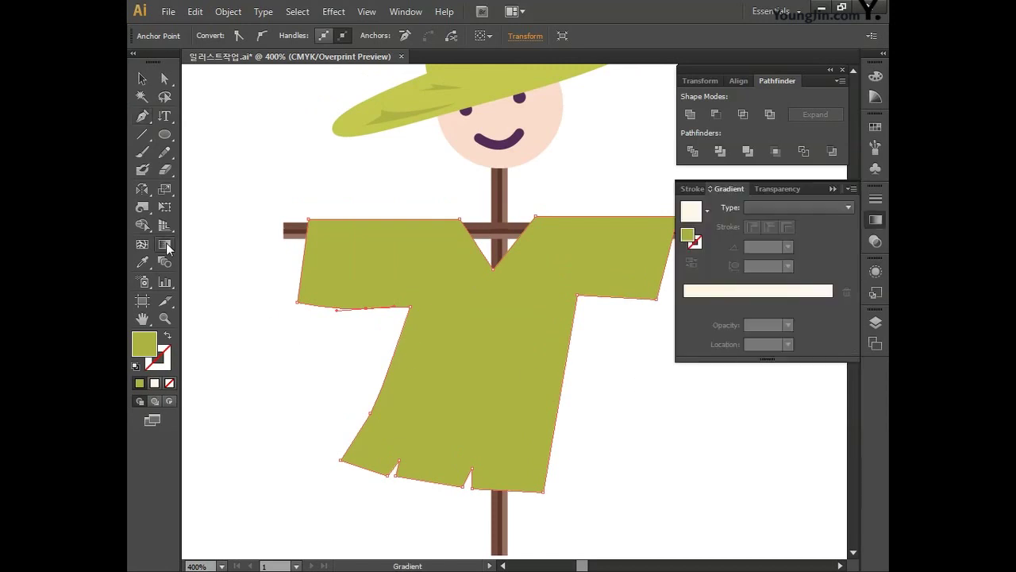
left_click(754, 208)
left_click(778, 220)
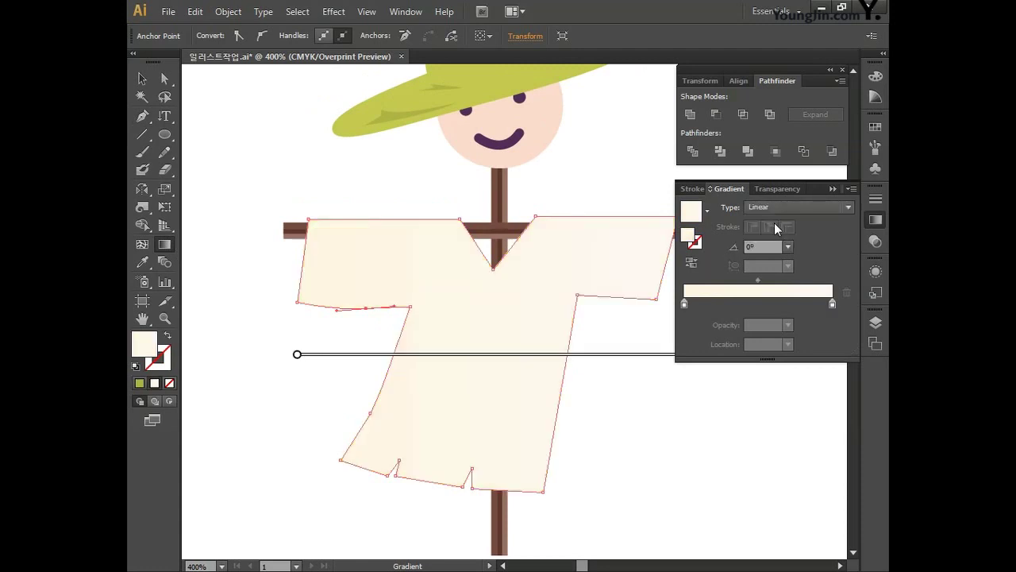
left_click(767, 246)
double_click(684, 304)
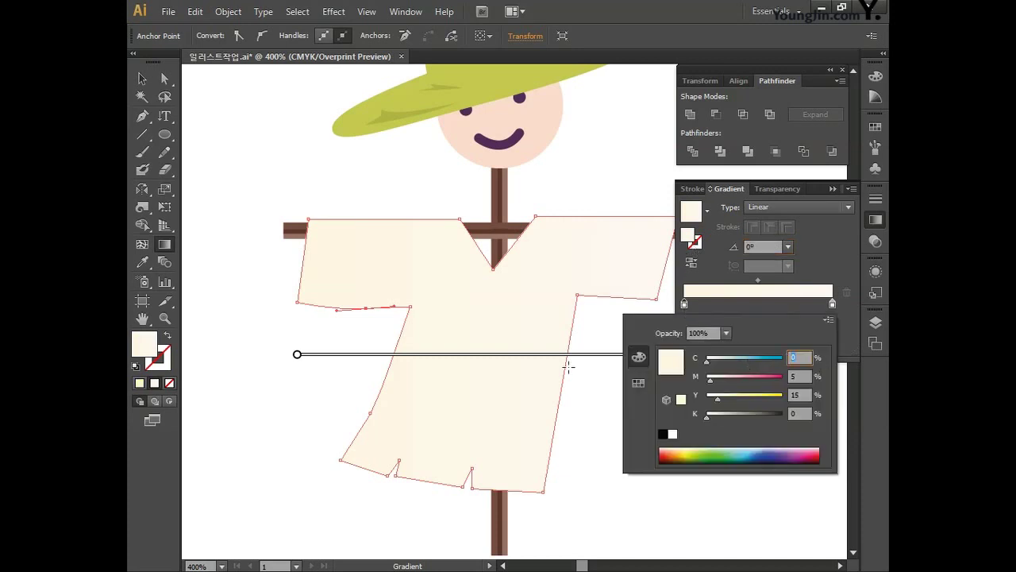
key("Tab")
key("Tab")
key("Return")
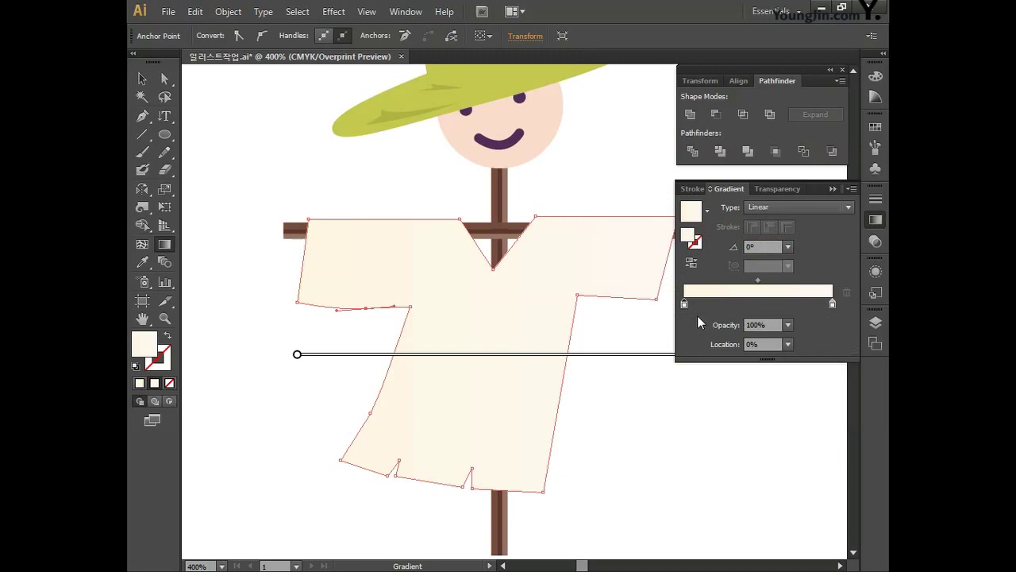
- Set the tunic gradient's end colour to C 0, M 5, Y 5, K 0, and deselect the tunic
double_click(833, 306)
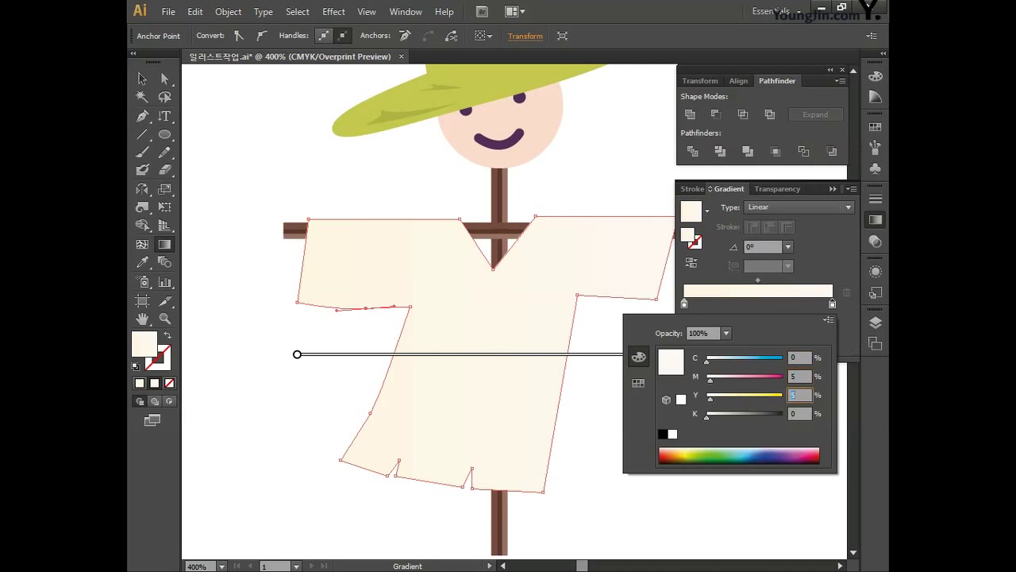
key("Tab")
key("Return")
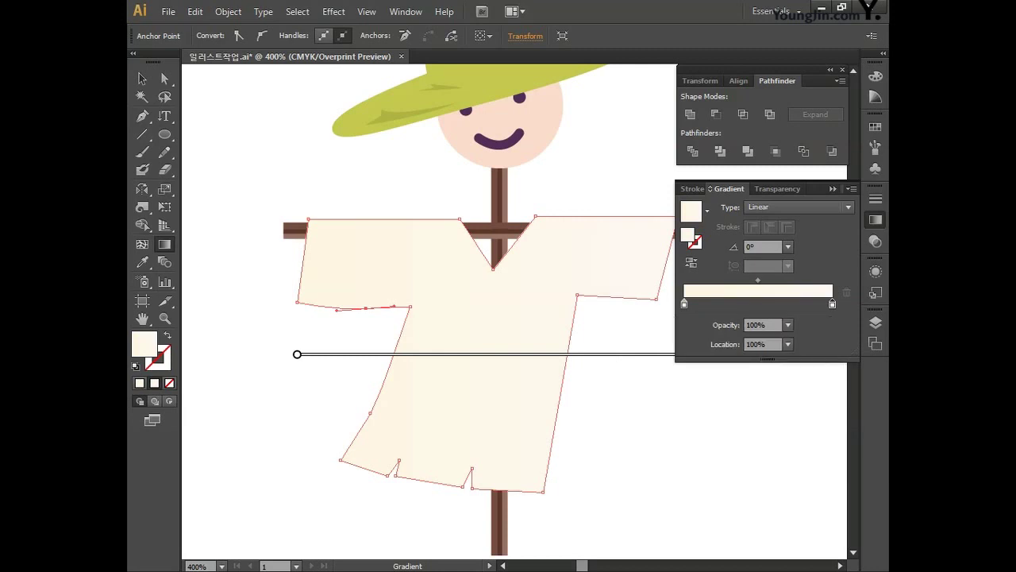
left_click(876, 220)
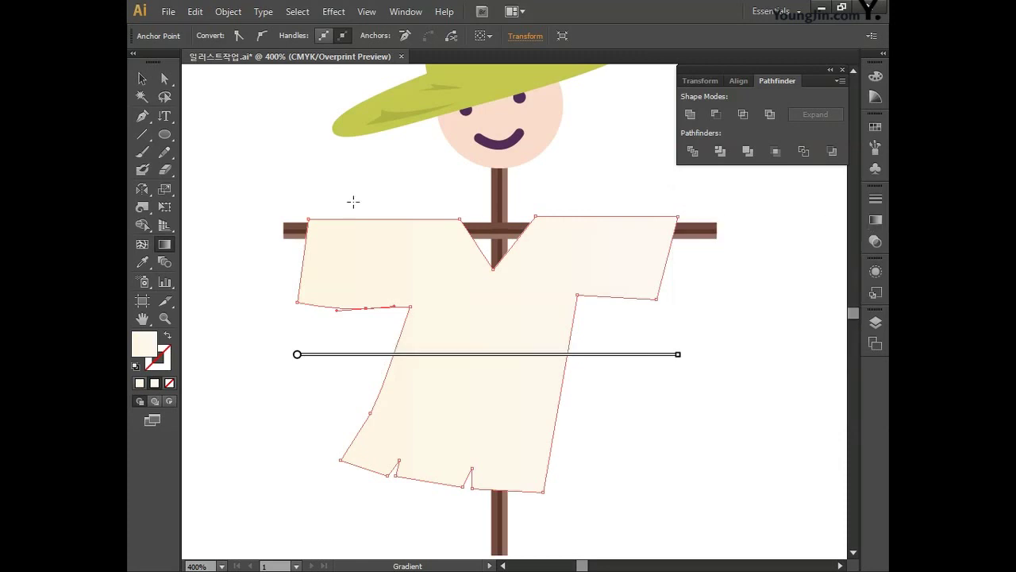
left_click(142, 78)
left_click(665, 336)
left_click_drag(665, 336, 622, 357)
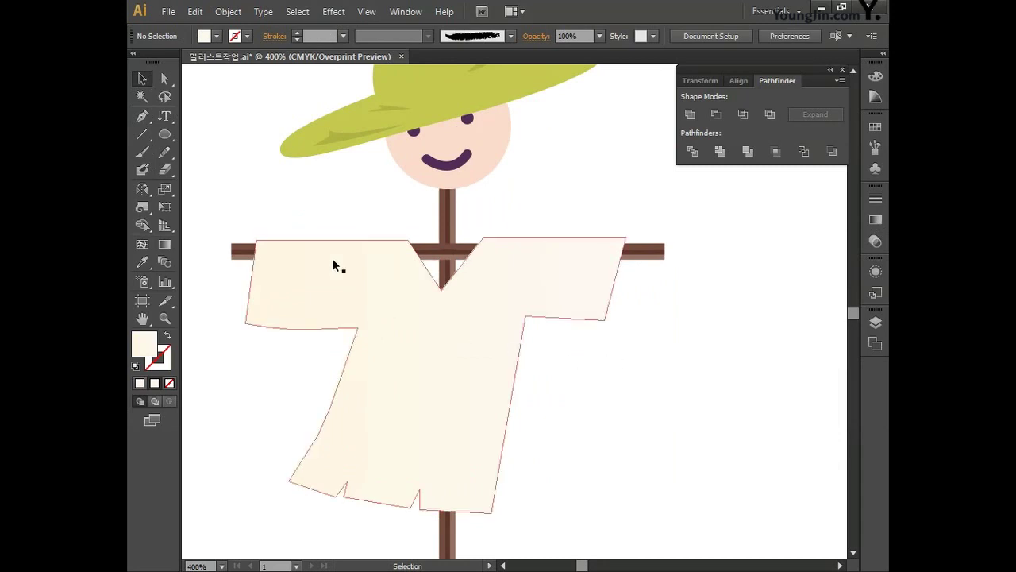
- Trace the V-shaped collar band at the tunic's neck with the Pen tool and begin the short ribbon end to the right of the knot
left_click(144, 118)
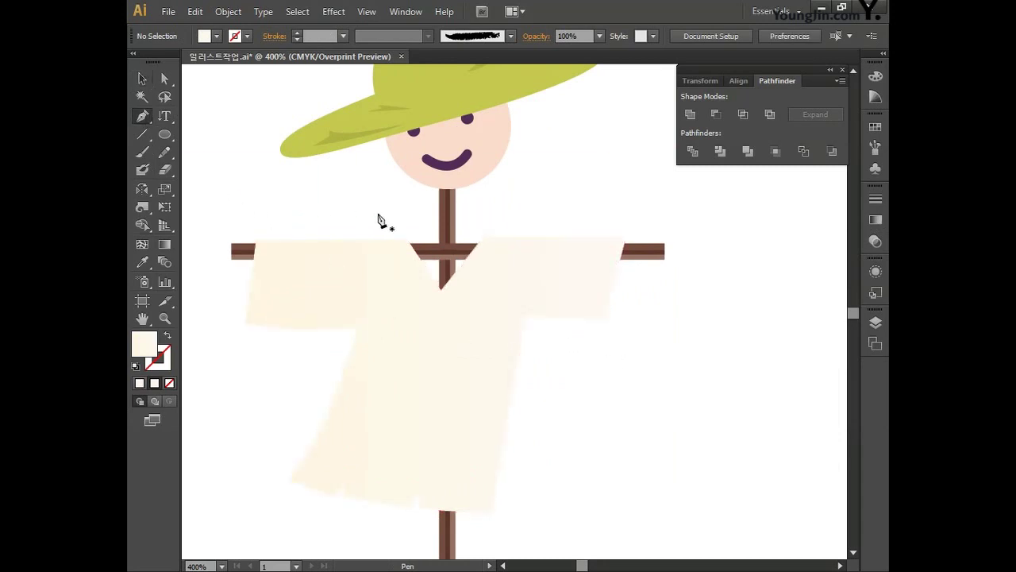
left_click_drag(407, 245, 456, 296)
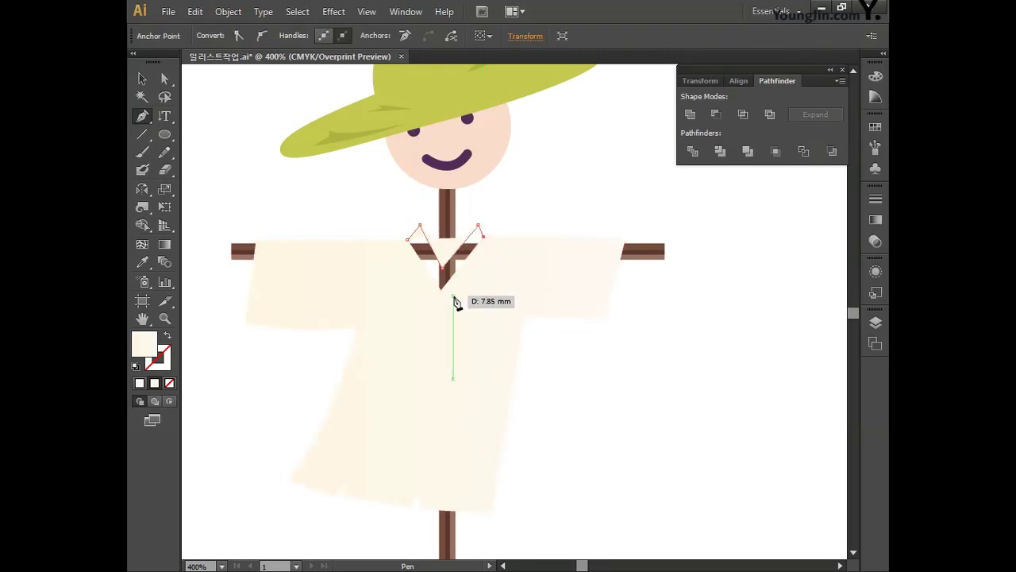
left_click(453, 300)
left_click(478, 299)
left_click(483, 319)
left_click(455, 319)
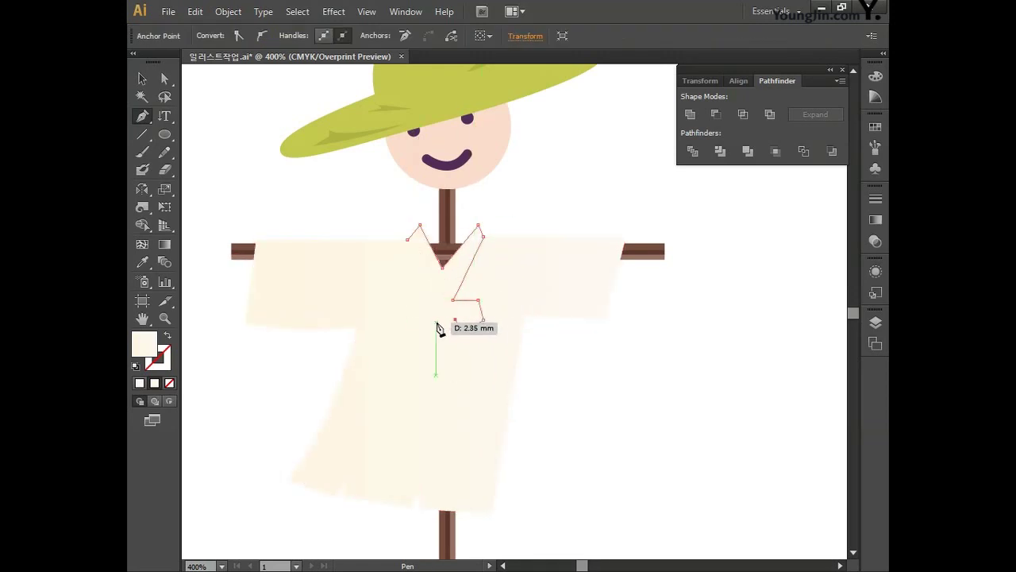
- Trace the knot's underside and two ribbon tails hanging down to the left, and close the outline at the collar's left corner
left_click(429, 313, "ctrl")
left_click(432, 320)
left_click_drag(395, 410, 397, 413)
left_click(379, 389)
left_click_drag(412, 328, 370, 354)
left_click(368, 351)
left_click(410, 236)
- Give the collar and ribbon shape a solid fill of C 40, M 40, Y 50, K 0
left_click(143, 79)
double_click(146, 349)
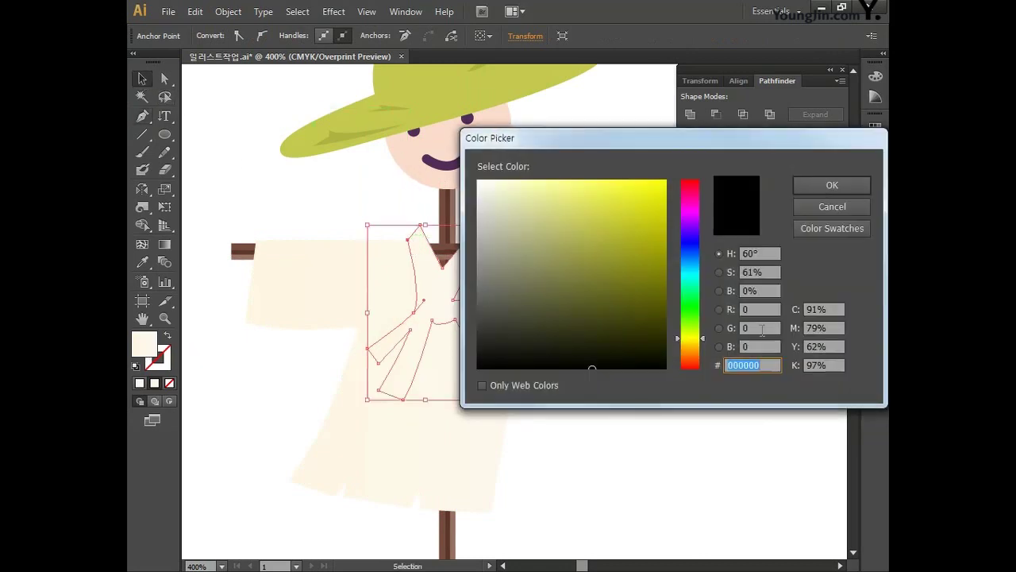
left_click(829, 310)
type("40")
key("Tab")
type("40")
key("Tab")
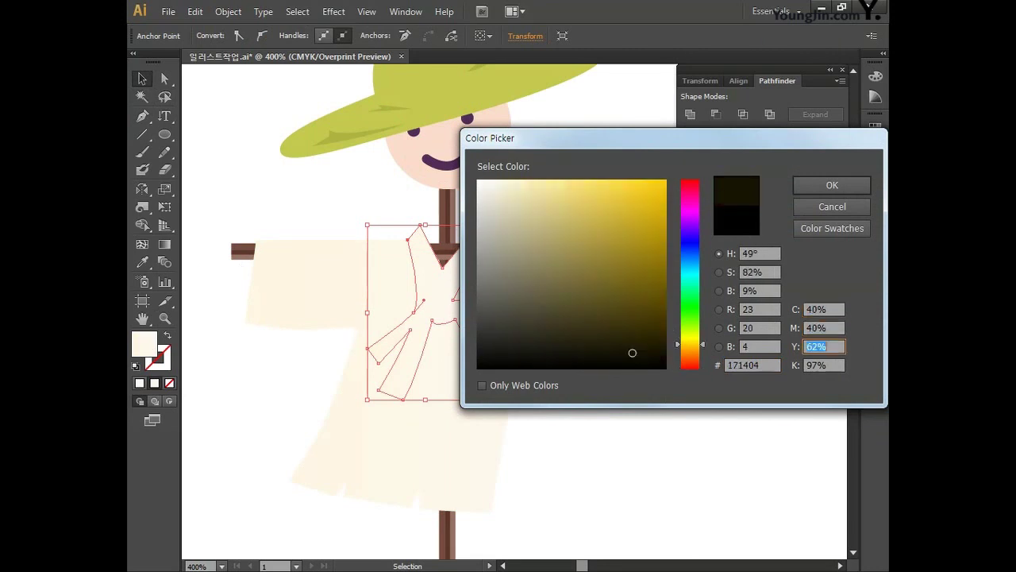
key("Tab")
type("0")
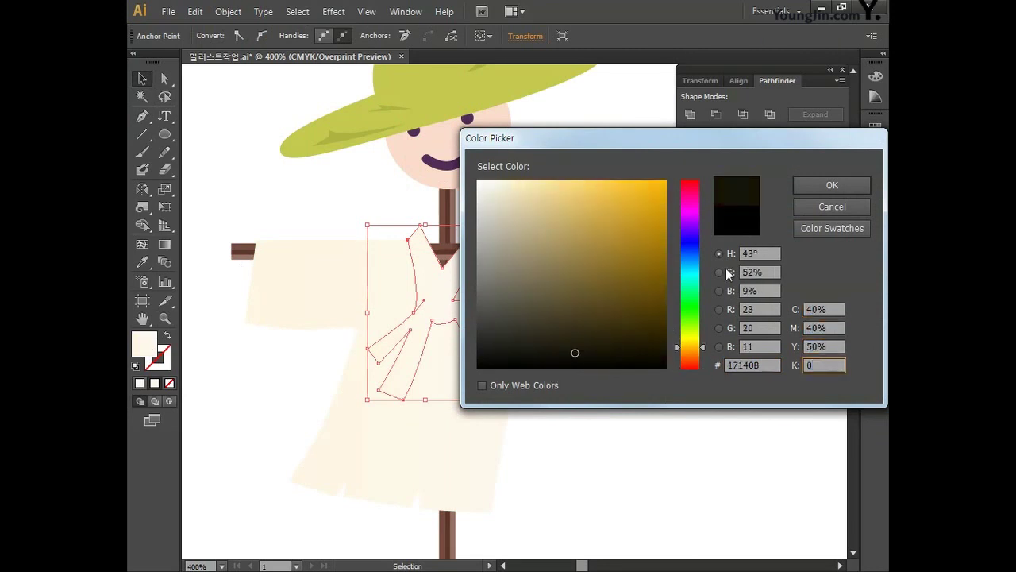
left_click(819, 187)
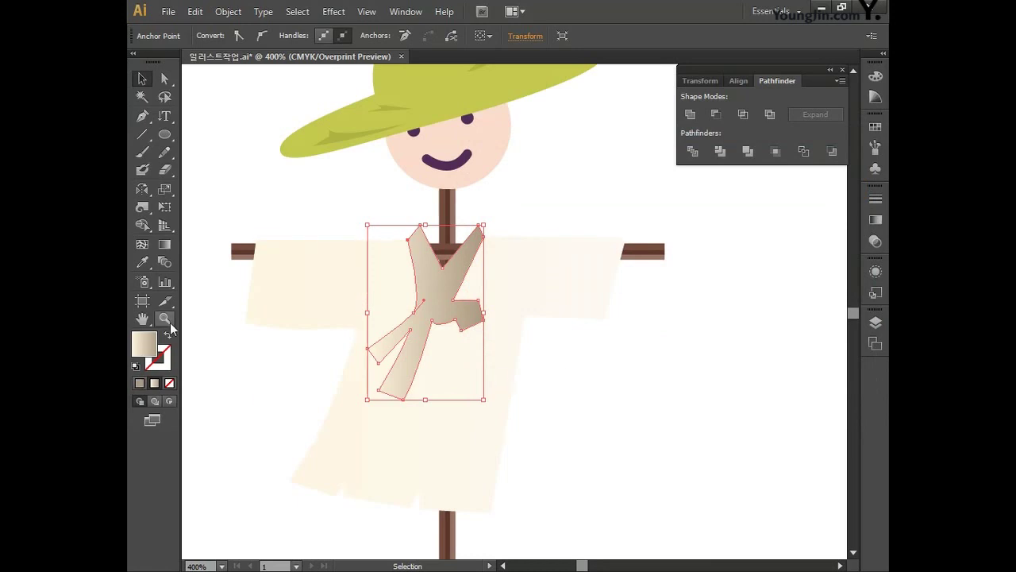
left_click(141, 385)
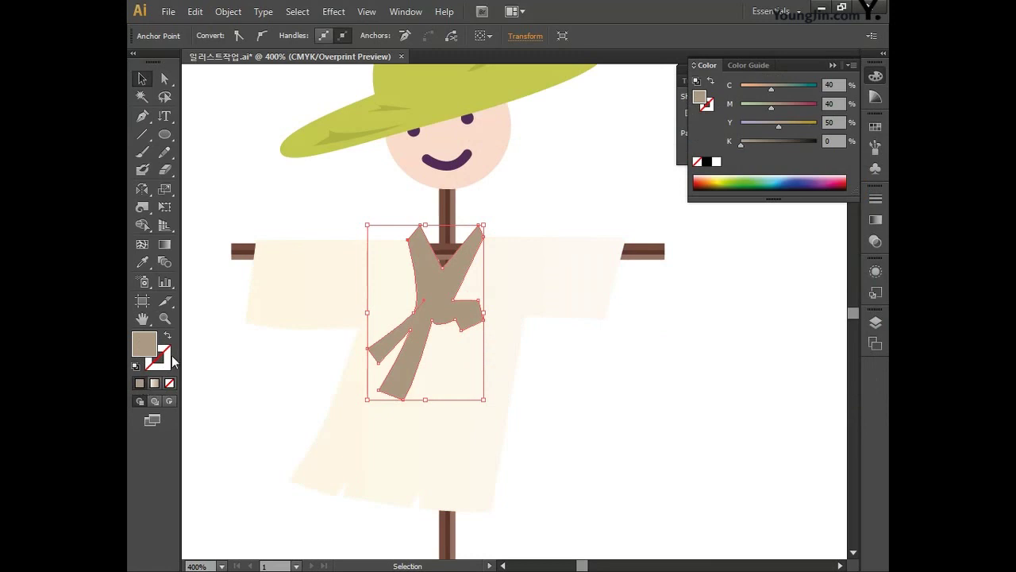
- Straighten and slim the two collar bands, and reshape the short right ribbon end so it angles downward
left_click_drag(292, 354, 322, 375)
key("ctrl+plus")
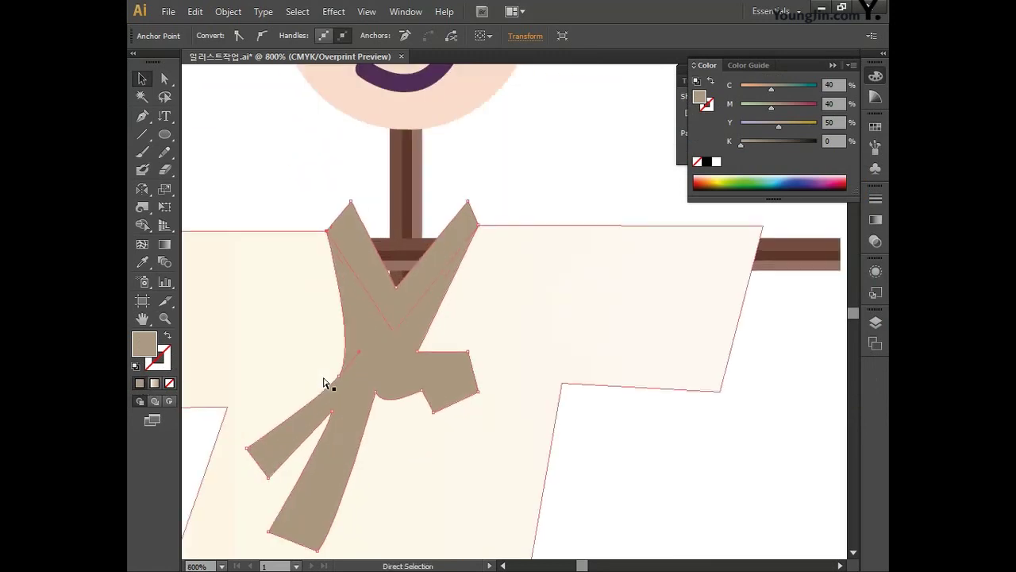
scroll(479, 336, "down", 3)
scroll(479, 335, "left", 2)
key("p")
left_click_drag(399, 310, 442, 257)
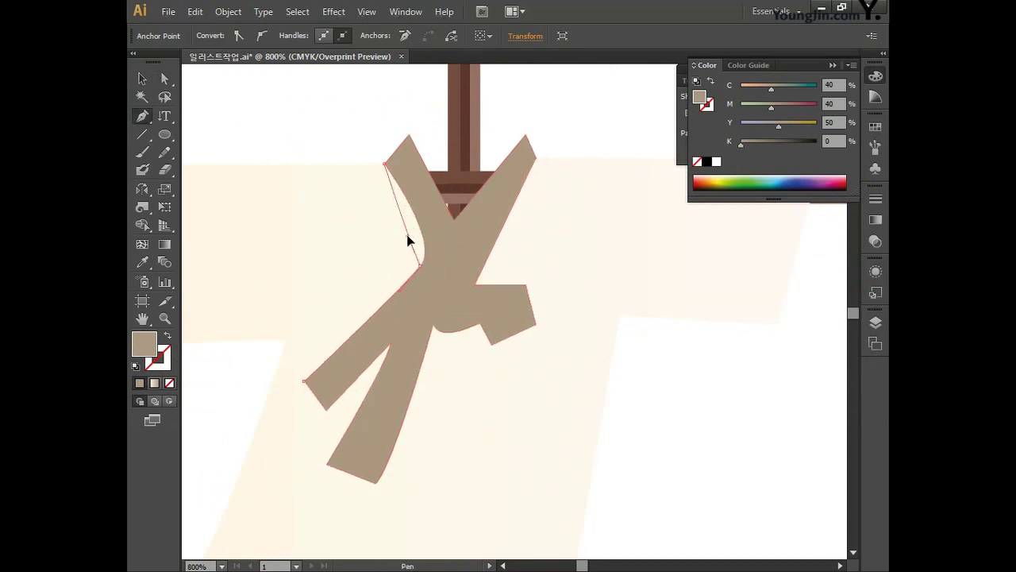
left_click_drag(411, 136, 384, 165)
left_click_drag(445, 245, 466, 255)
left_click_drag(532, 318, 556, 250)
left_click_drag(469, 295, 463, 256)
left_click_drag(523, 310, 530, 286)
- Refine the two hanging ribbon tails by moving their ends and fork point and curving the left tail's outer edge, and deselect the shape
left_click_drag(407, 447, 406, 435)
left_click_drag(422, 309, 415, 305)
mouse_move(455, 234)
left_mouse_down()
mouse_move(448, 224)
mouse_move(456, 222)
left_mouse_up()
left_click_drag(416, 307, 405, 306)
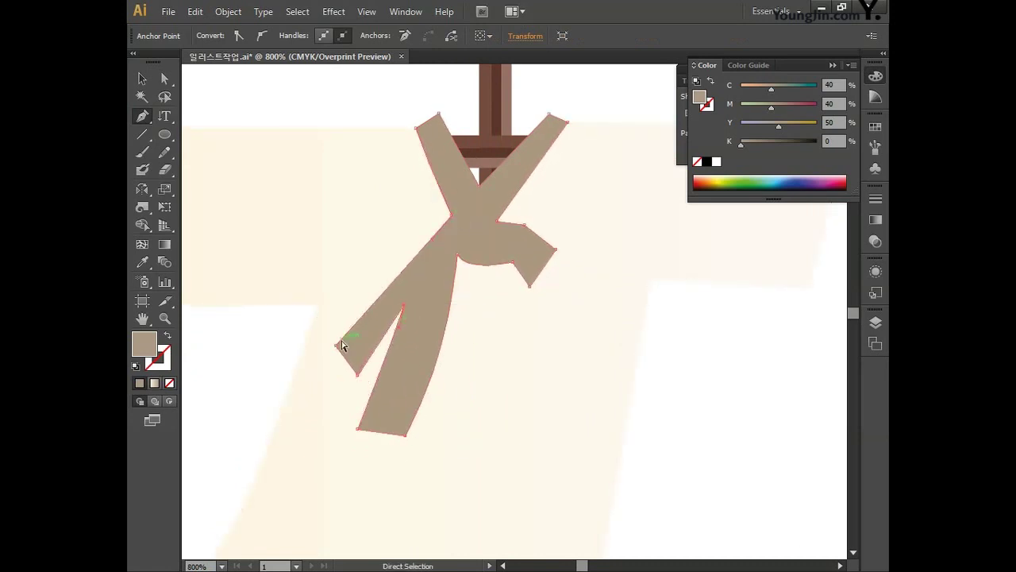
mouse_move(336, 338)
left_mouse_down()
mouse_move(340, 350)
mouse_move(325, 322)
left_mouse_up()
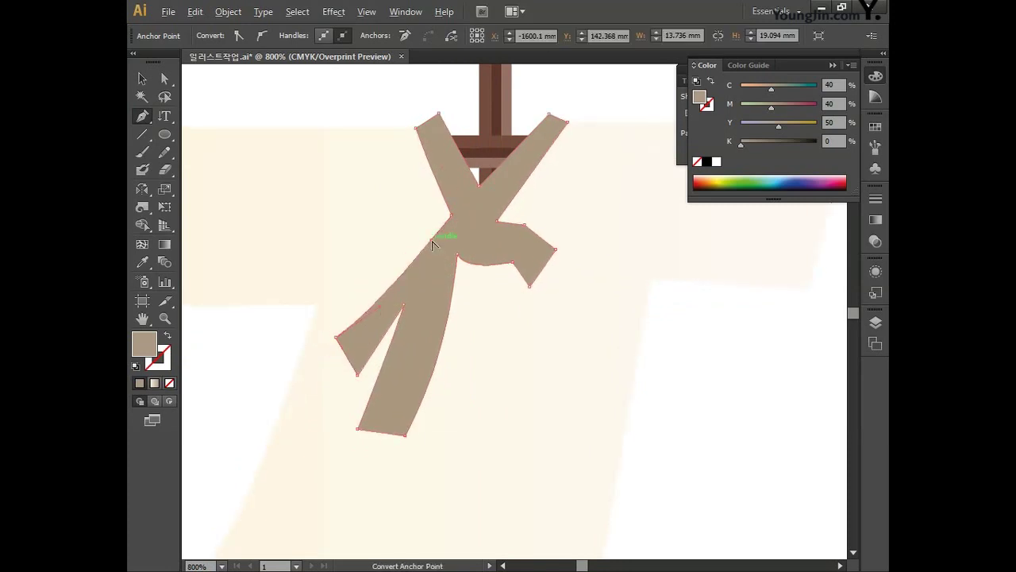
key("ctrl+z")
left_click_drag(404, 305, 416, 309)
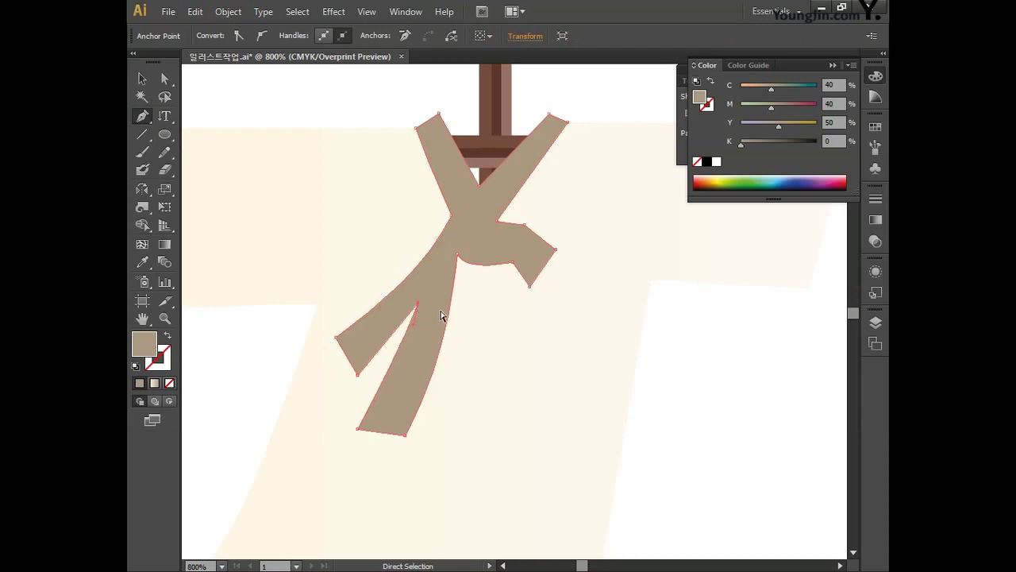
scroll(484, 334, "up", 1)
key("ctrl+minus")
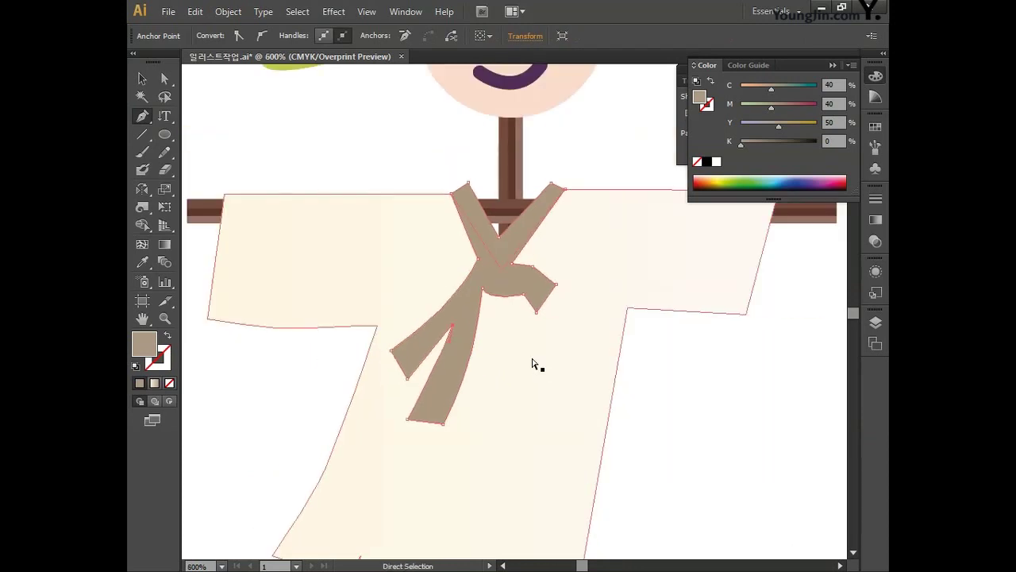
key("ctrl+minus")
scroll(587, 373, "down", 1)
key("v")
left_click(287, 366)
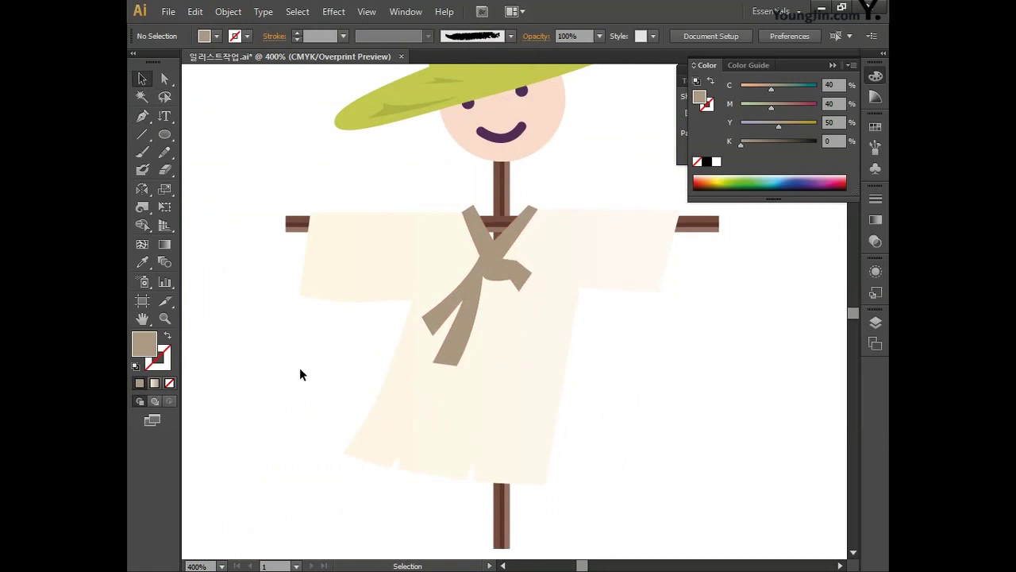
- Draw a closed back-hem shape between the tunic's lower corners, with a peak over the skirt, a rounded bottom edge and a torn notch
scroll(345, 365, "down", 2)
left_click(367, 390)
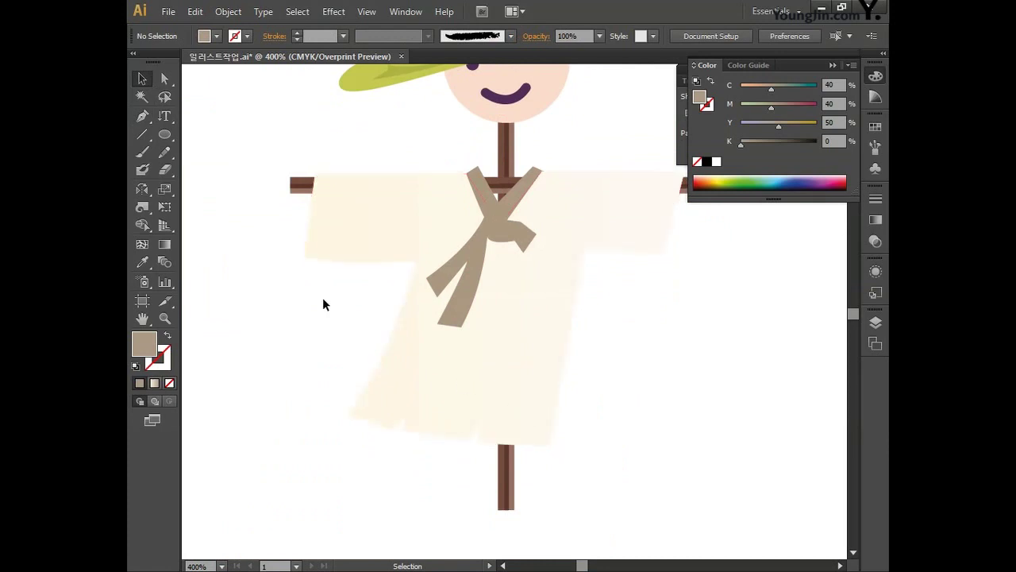
key("p")
key("space")
left_click_drag(296, 317, 299, 288)
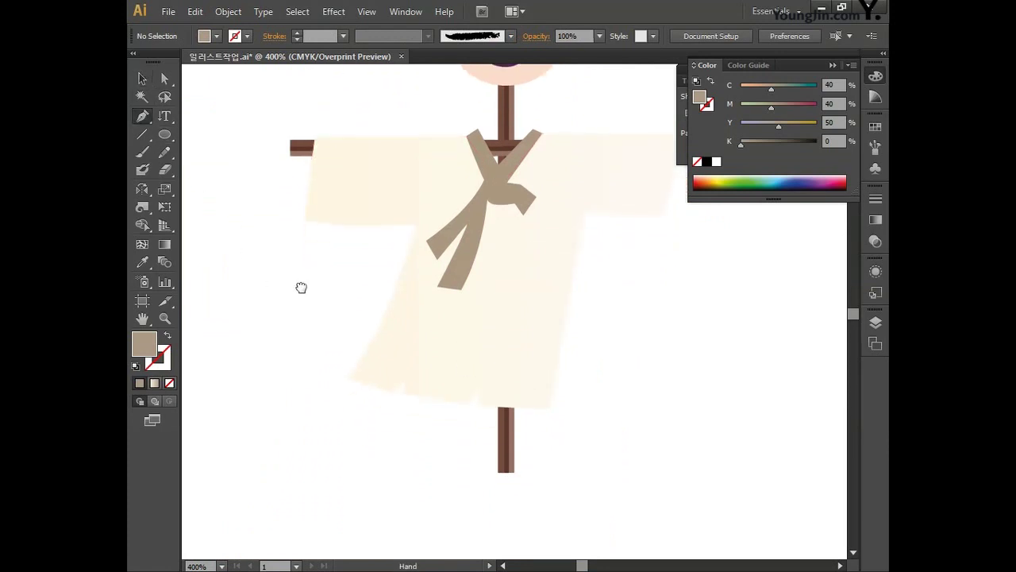
left_click(348, 378)
left_click(484, 327)
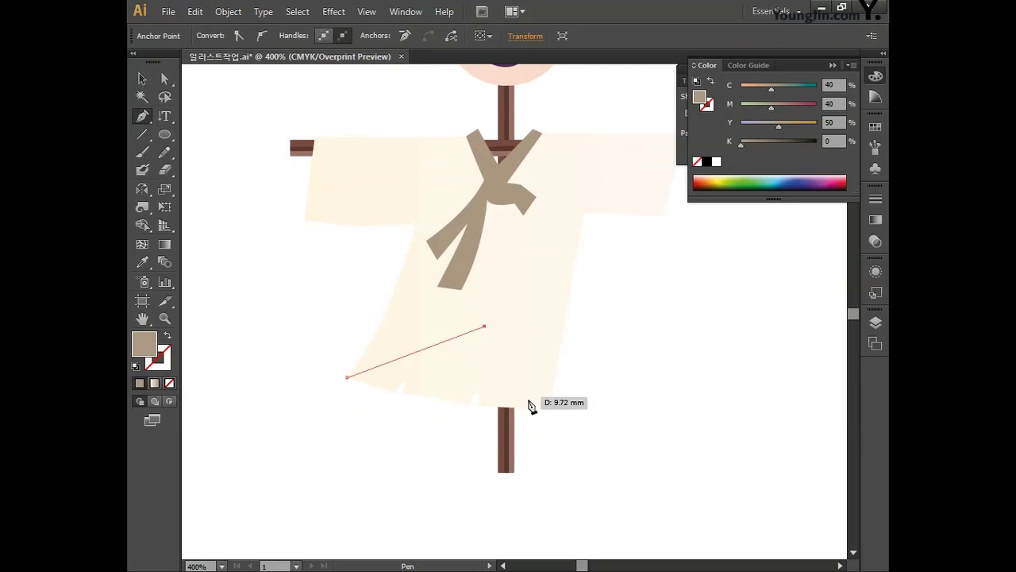
left_click(549, 409)
left_click_drag(458, 433, 390, 422)
left_click(388, 414)
left_click(381, 413)
left_click(348, 378)
- Set the back-hem shape's fill to C 40, M 40, Y 50, K 0
key("v")
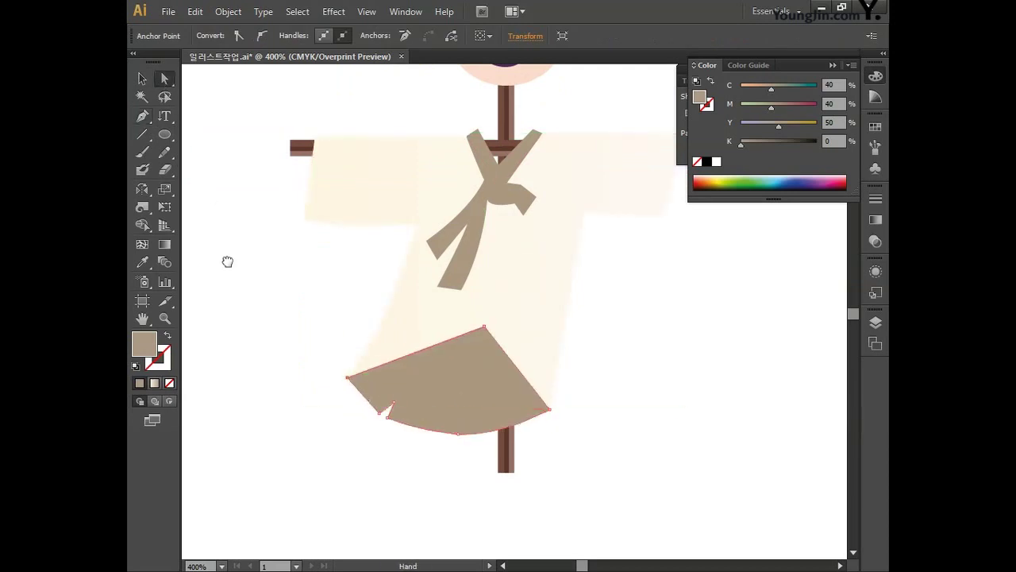
key("ctrl+equal")
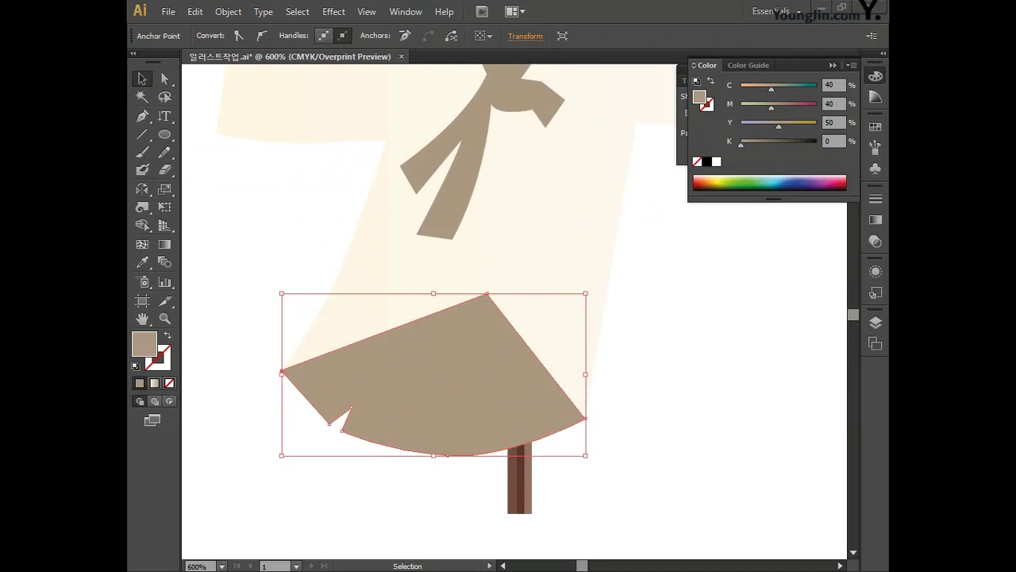
double_click(148, 350)
left_click(831, 311)
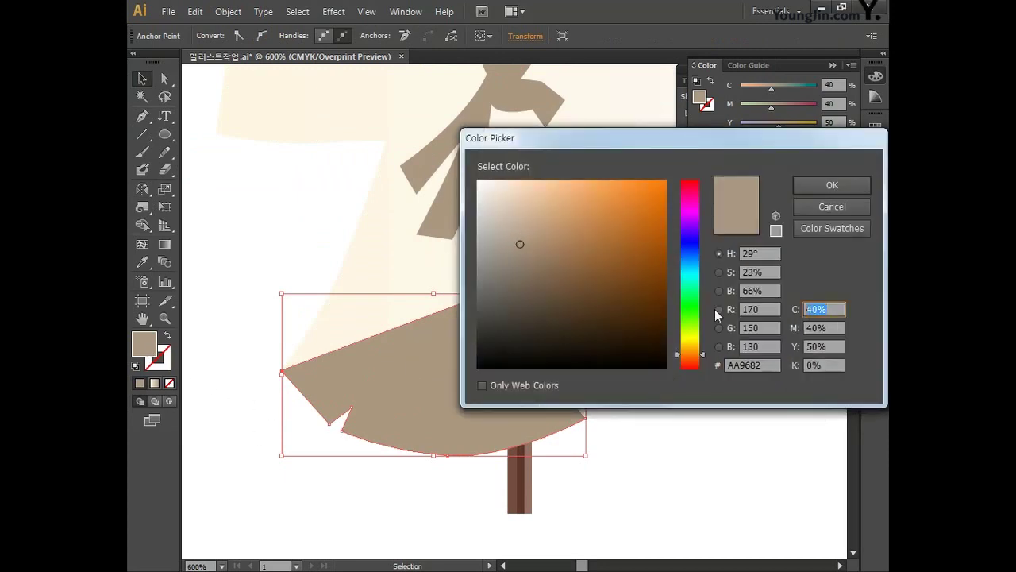
key("Tab")
type("40")
key("Tab")
type("50")
key("Tab")
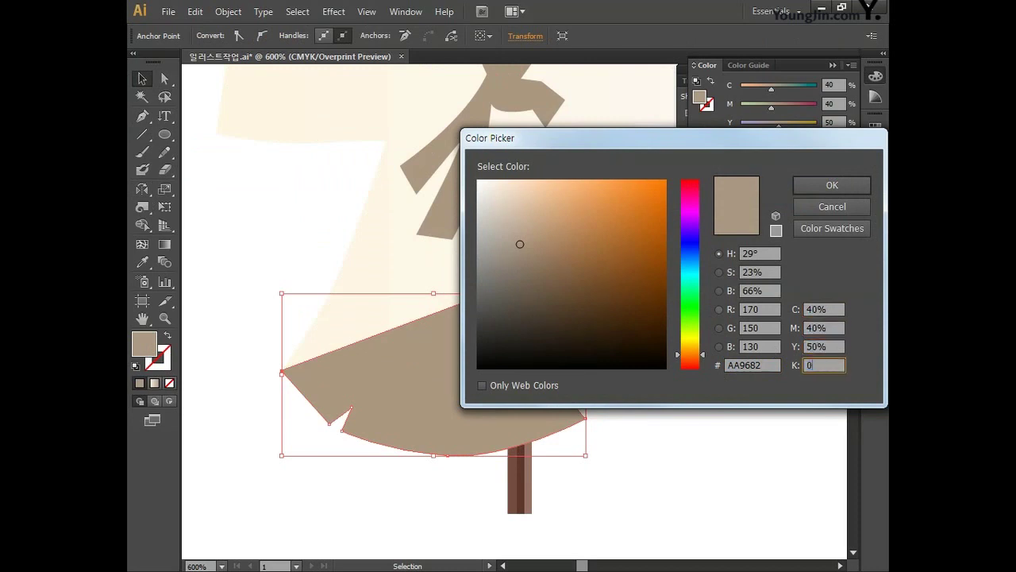
type("0")
key("Return")
- Send the back-hem shape to the back, behind the tunic and the wooden post
right_click(434, 361)
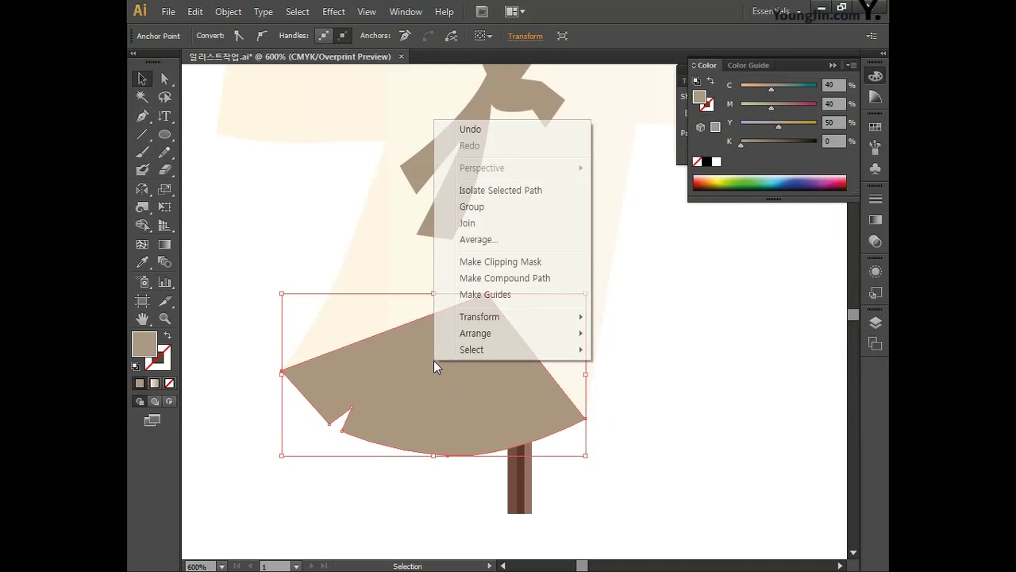
mouse_move(526, 340)
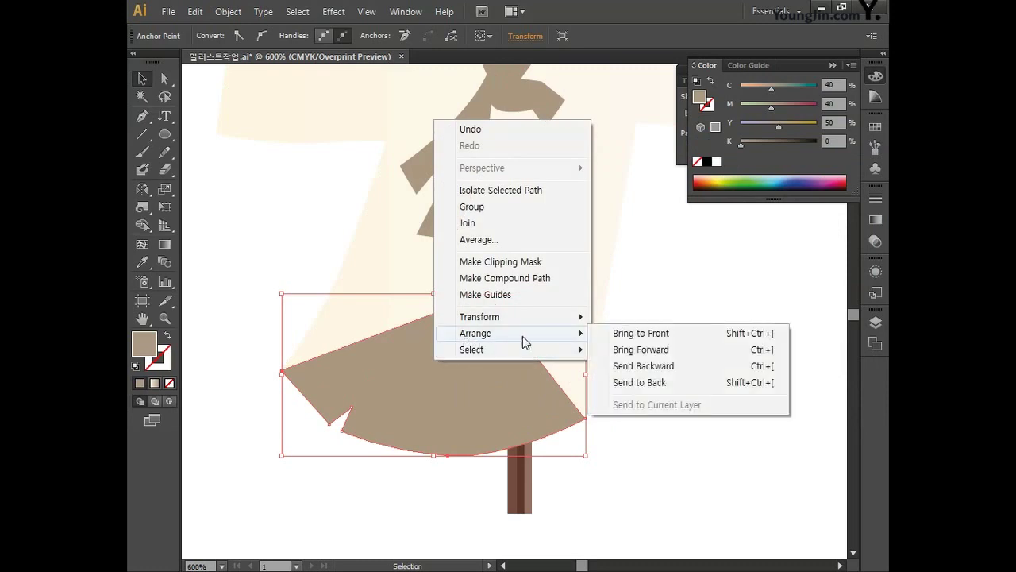
left_click(630, 387)
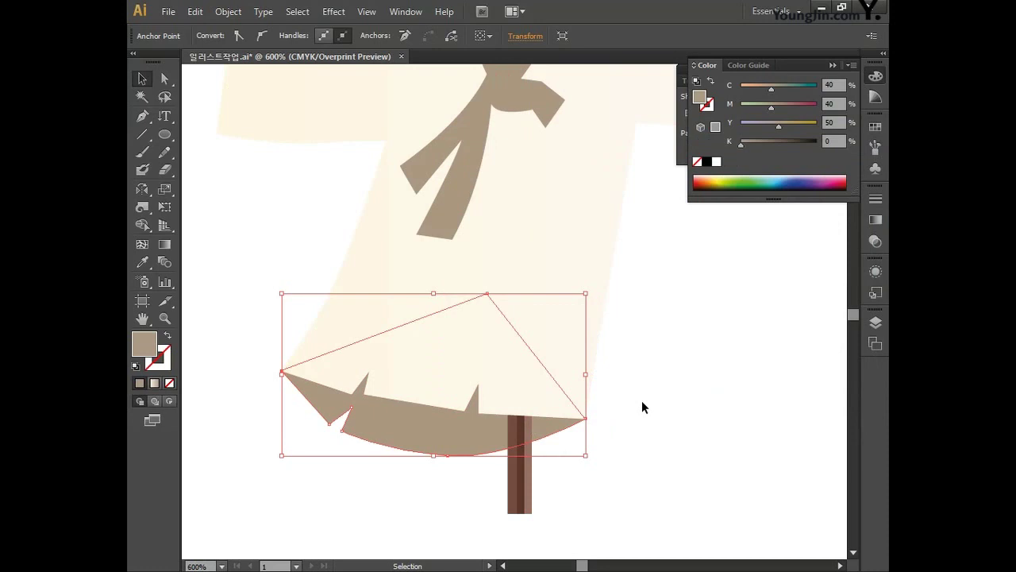
- Reshape the lower edge of the brown lining under the shirt hem into a shallower curve by adjusting its anchor points, and deselect it
left_click(165, 80)
left_click(143, 116)
left_click(451, 460)
left_click_drag(341, 430, 402, 447)
left_click(283, 237, "ctrl")
- Draw a closed brown lining shape with the Pen tool at the right sleeve opening, bulging outward past the cuff
left_click(282, 237, "alt")
left_click_drag(281, 289, 267, 363)
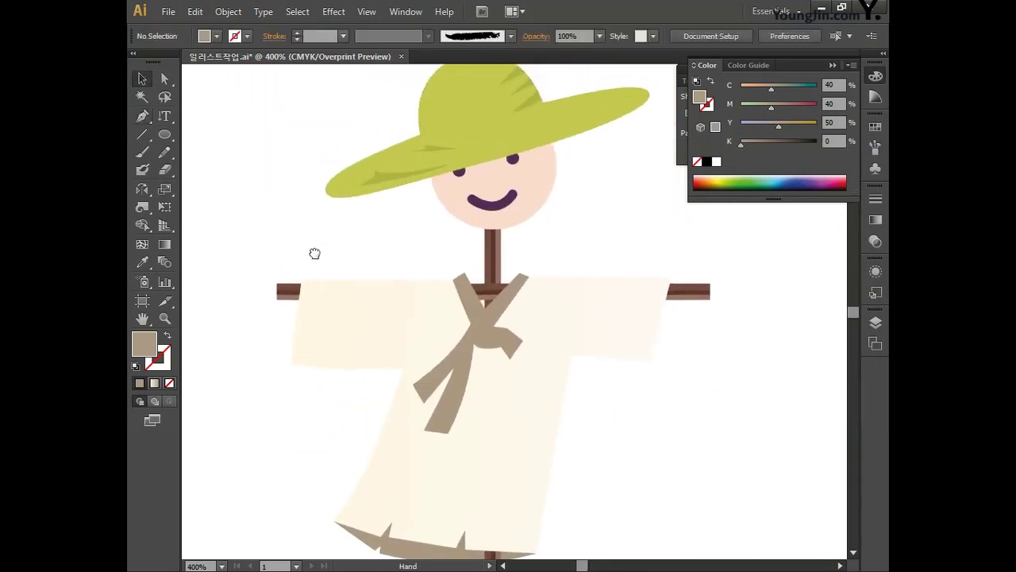
left_click_drag(315, 252, 311, 302)
left_click_drag(360, 100, 490, 199)
left_click_drag(568, 262, 535, 263)
left_click(719, 294)
left_click_drag(719, 295, 592, 233)
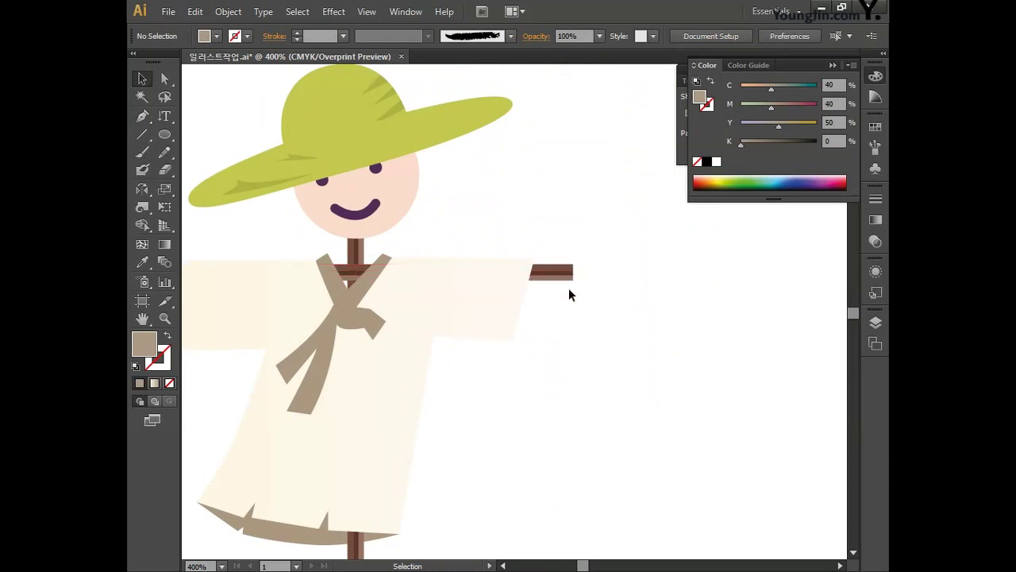
left_click(142, 116)
left_click(512, 340)
left_click(462, 299)
left_click(534, 258)
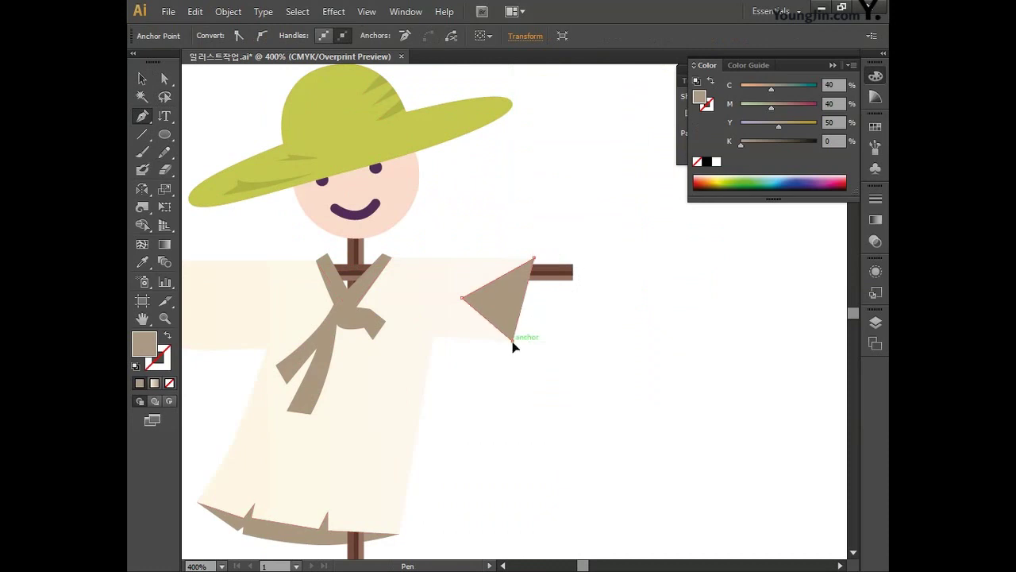
left_click(513, 343)
- Send the brown sleeve lining shape to the back, behind the shirt and the wooden arm, and deselect it
key("v")
right_click(516, 305)
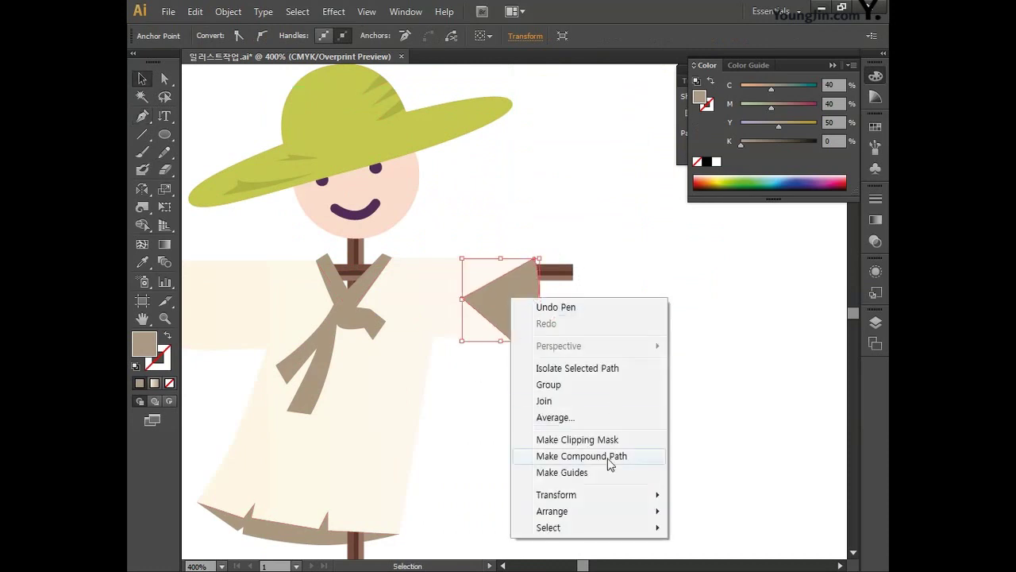
mouse_move(601, 512)
left_click(700, 493)
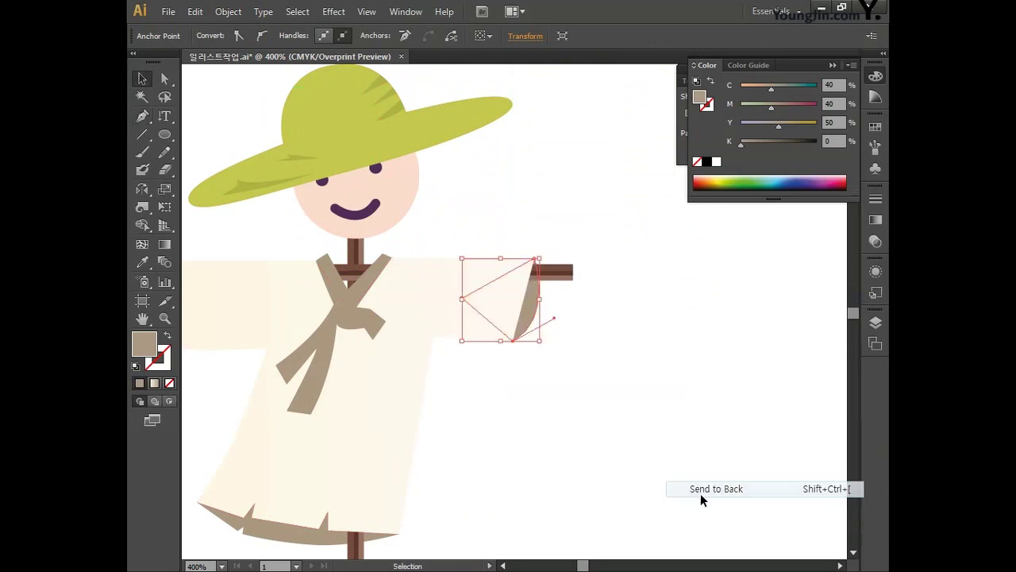
left_click(579, 385)
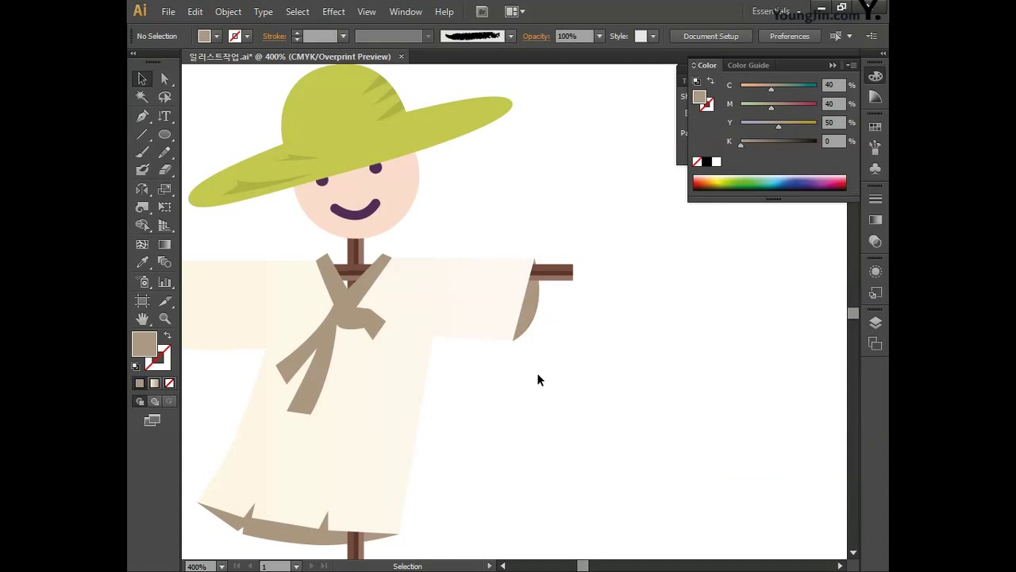
- Draw a closed patch shape with three small stitch tabs at the shirt's lower-right corner with the Pen tool, extending past the shirt edge
key("space")
left_click_drag(556, 437, 611, 342)
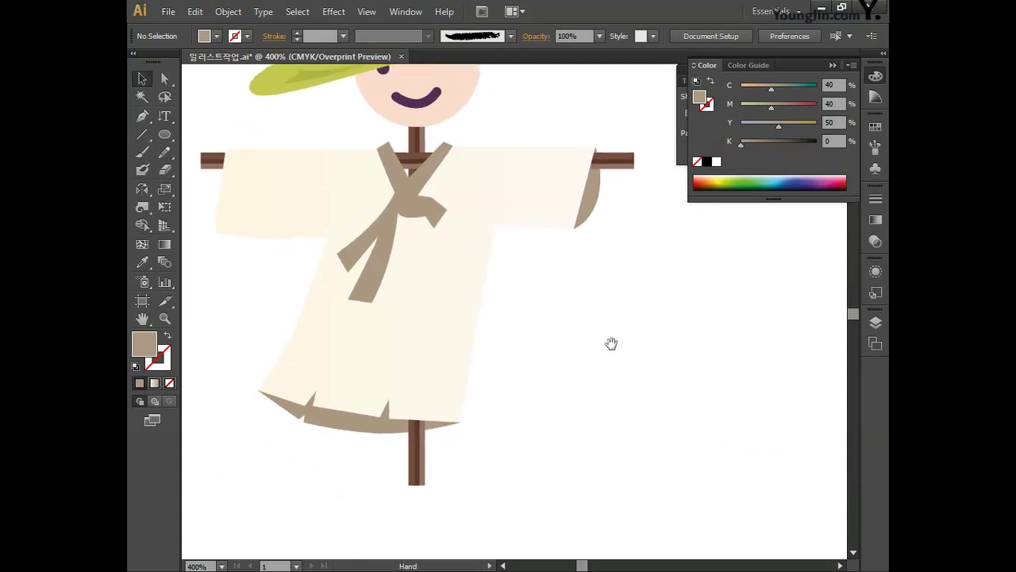
left_click(142, 116)
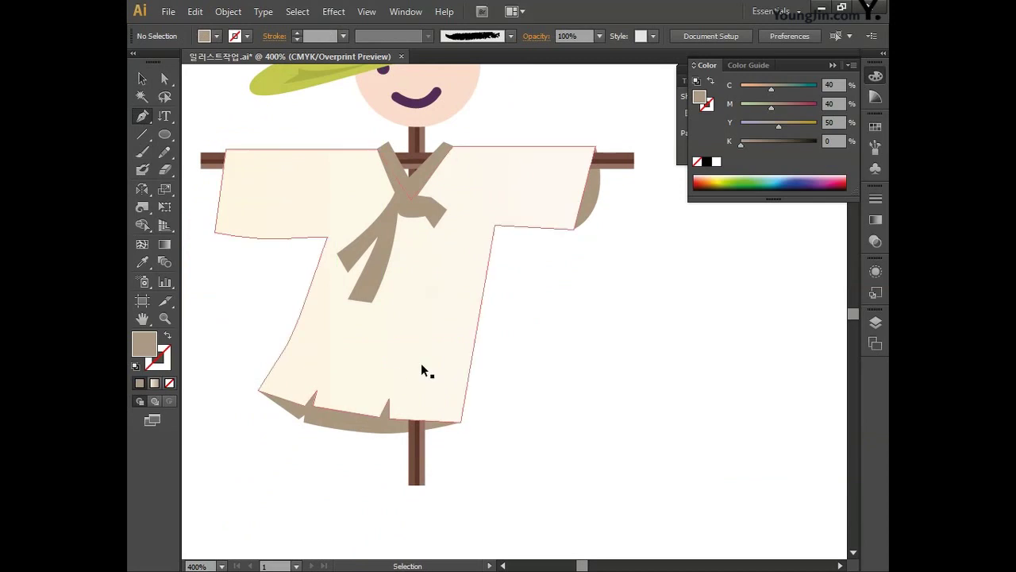
key("ctrl+plus")
key("space")
left_click_drag(469, 394, 604, 308)
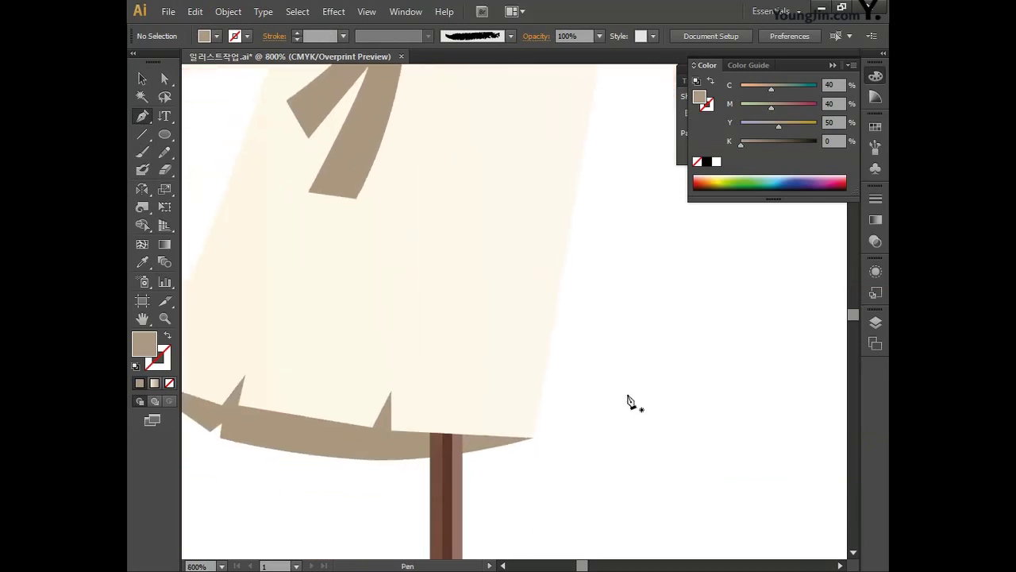
left_click(533, 438)
left_click(623, 311)
left_click(518, 255)
left_click(504, 262)
left_click(490, 256)
left_click(499, 270)
left_click(466, 330)
left_click(452, 324)
left_click(445, 336)
left_click(456, 341)
left_click(489, 391)
left_click(479, 402)
left_click(485, 408)
left_click(493, 398)
left_click(533, 438)
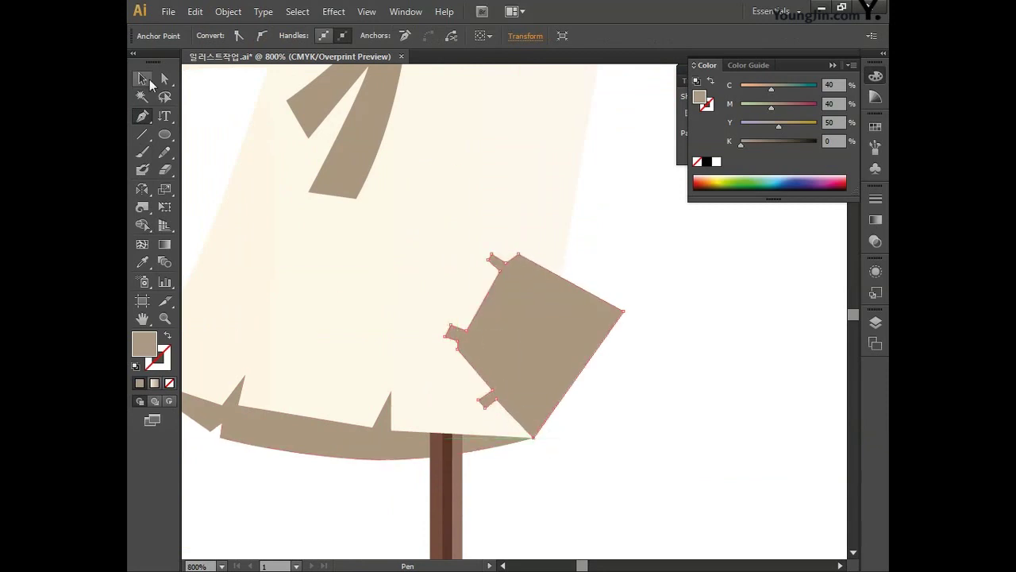
- Select the hem patch together with the shirt and split them where they overlap with Pathfinder Divide
left_click(145, 80)
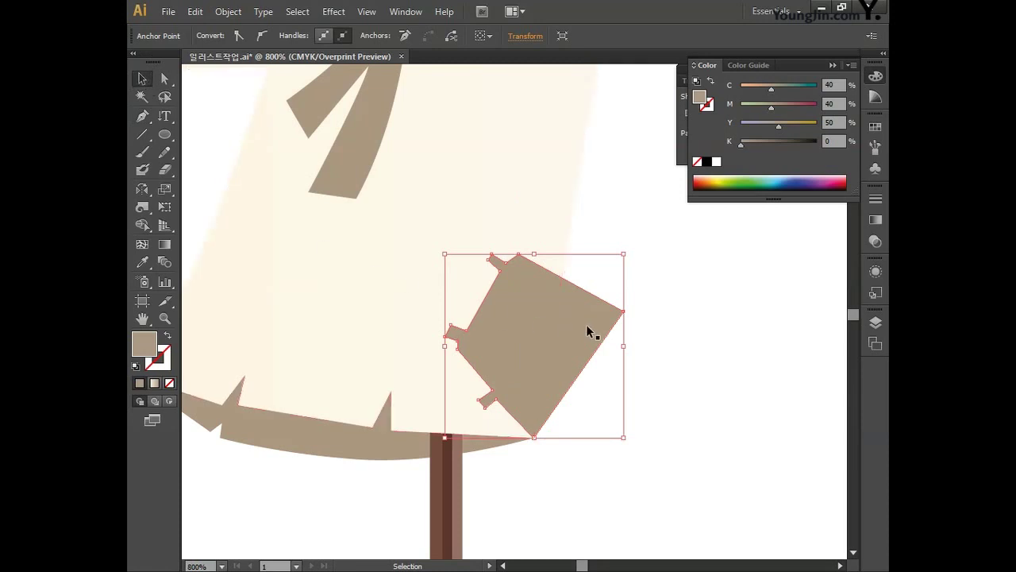
left_click(643, 332)
left_click(595, 322)
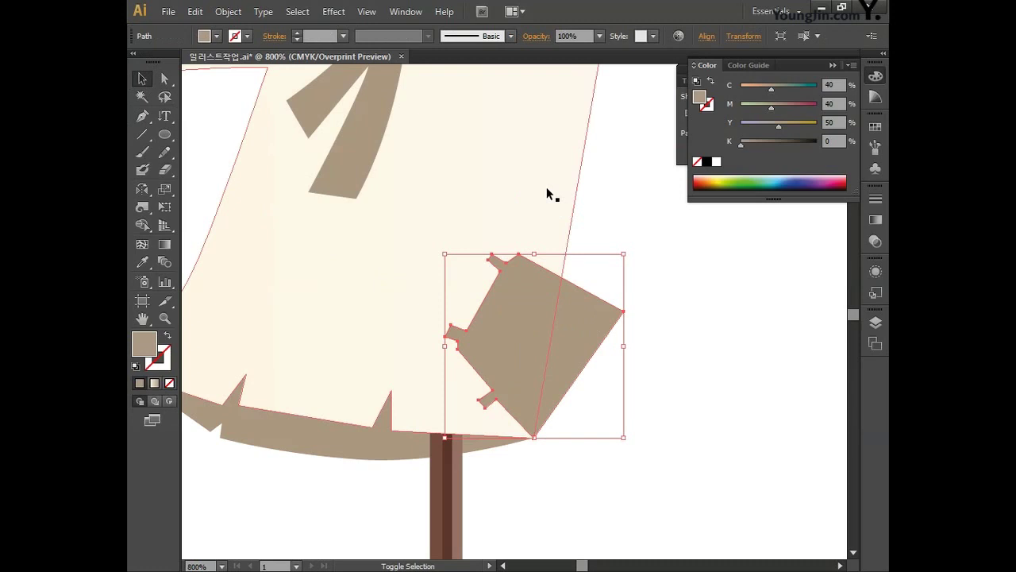
left_click(567, 207, "shift")
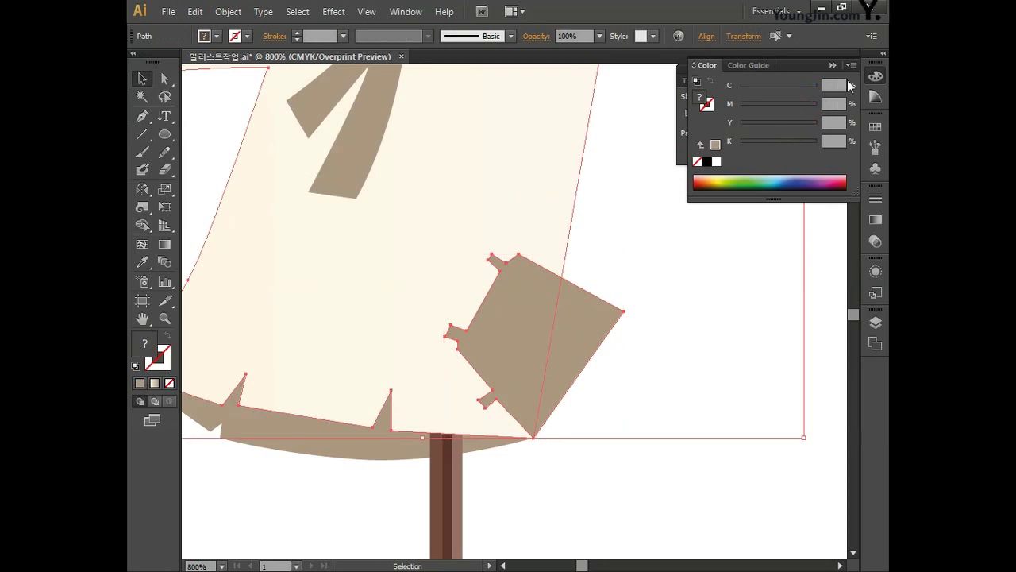
left_click(873, 76)
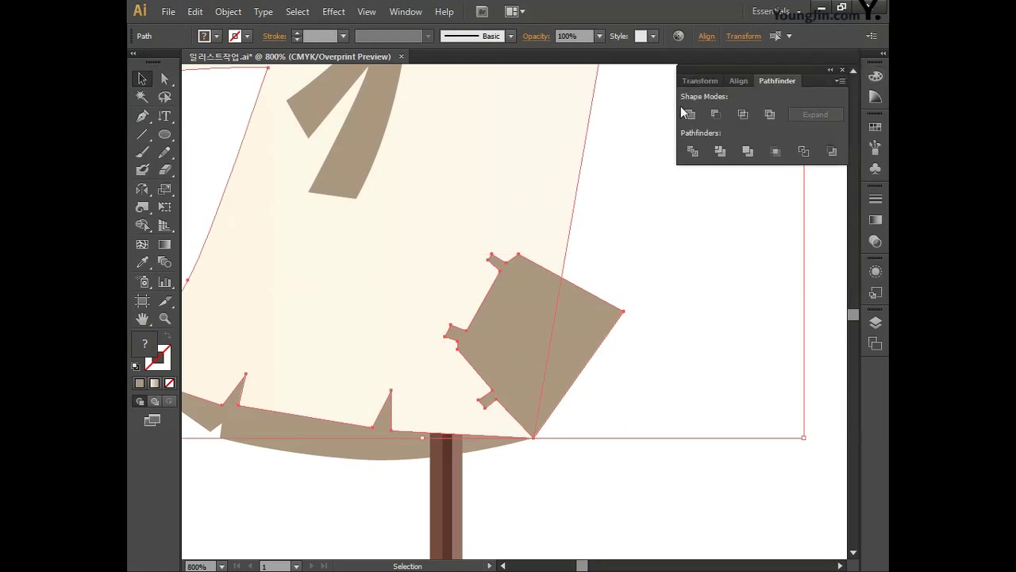
left_click(693, 151)
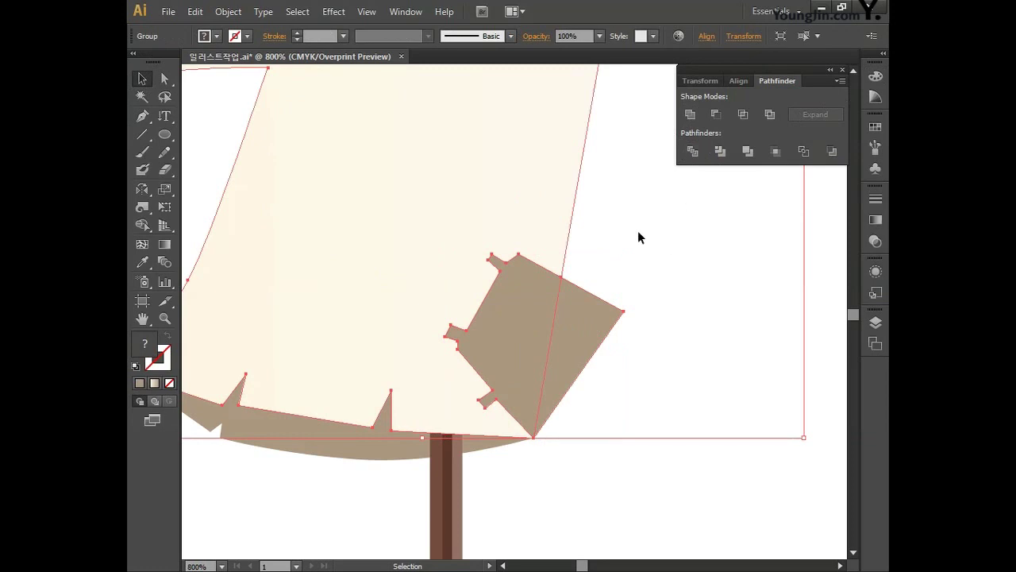
- Delete the piece of the hem patch that extends outside the shirt's right edge
left_click(170, 79)
left_click_drag(606, 270, 671, 363)
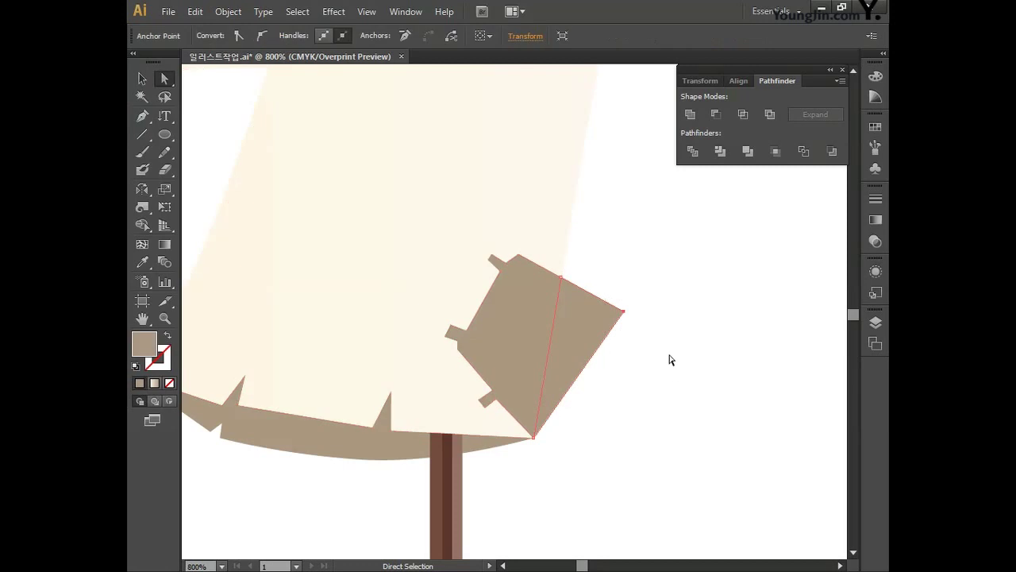
key("Delete")
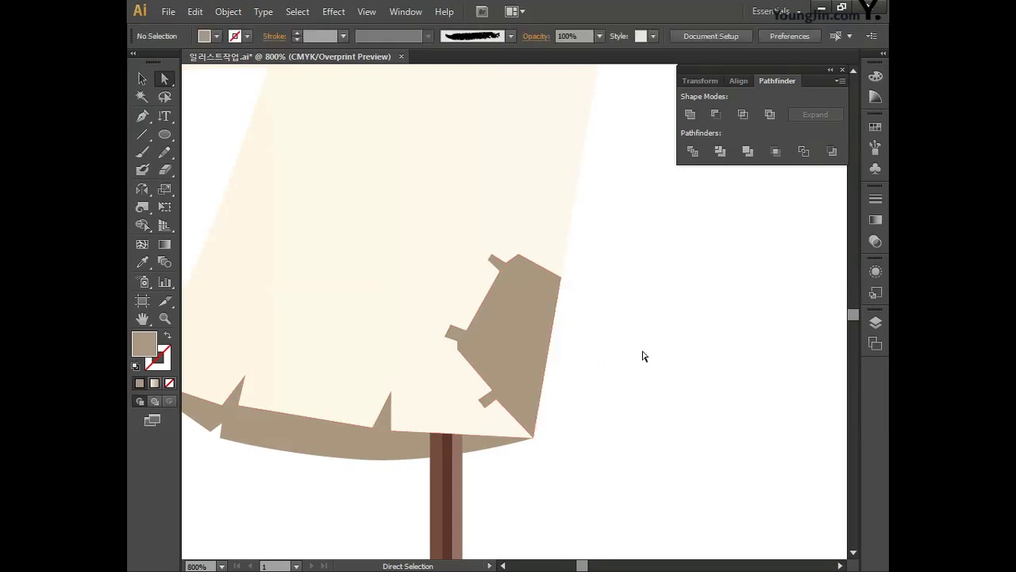
- Fill the remaining hem patch with yellow, C 10, M 10, Y 90, K 0
left_click(526, 311)
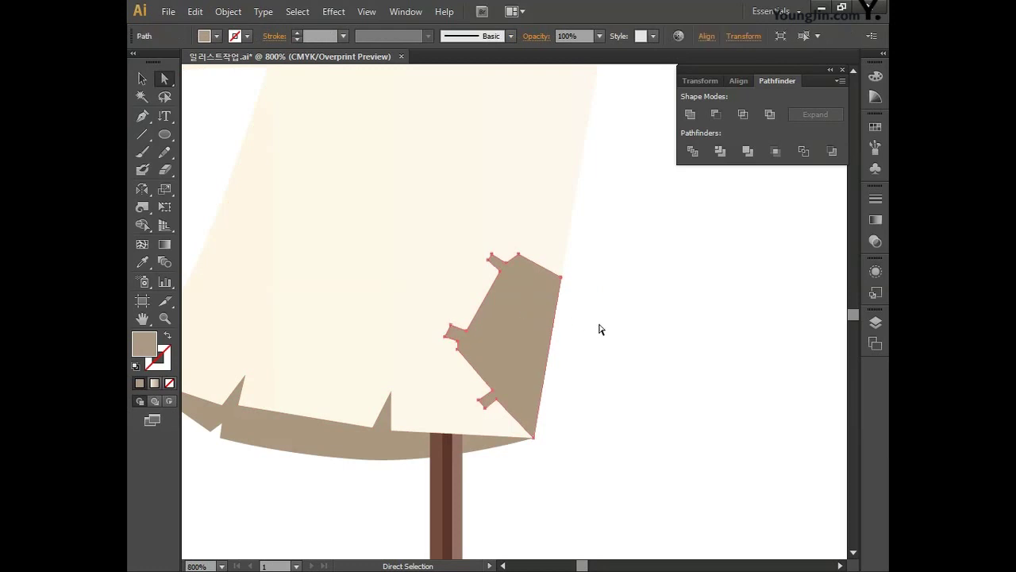
double_click(146, 344)
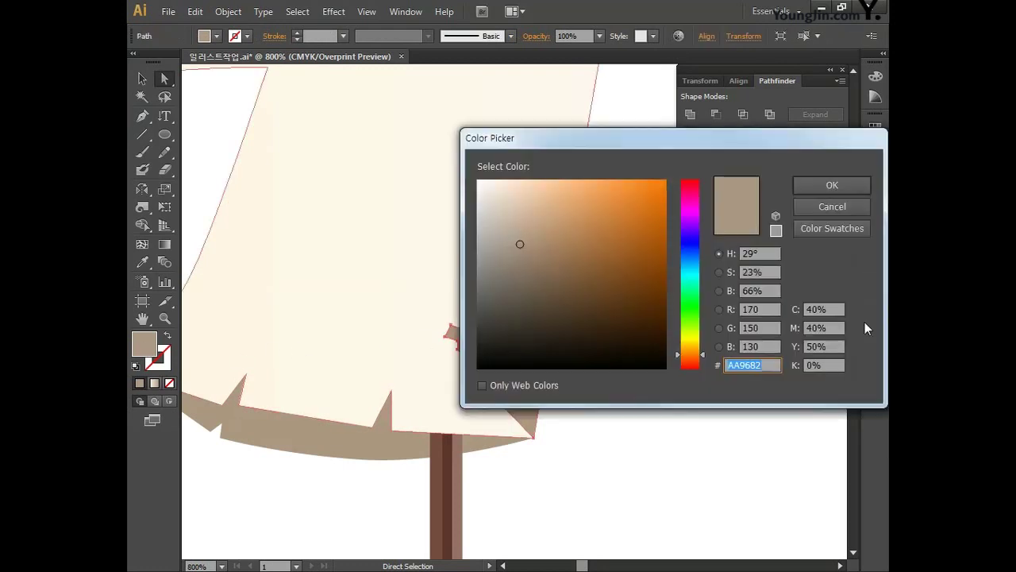
left_click(837, 309)
type("10")
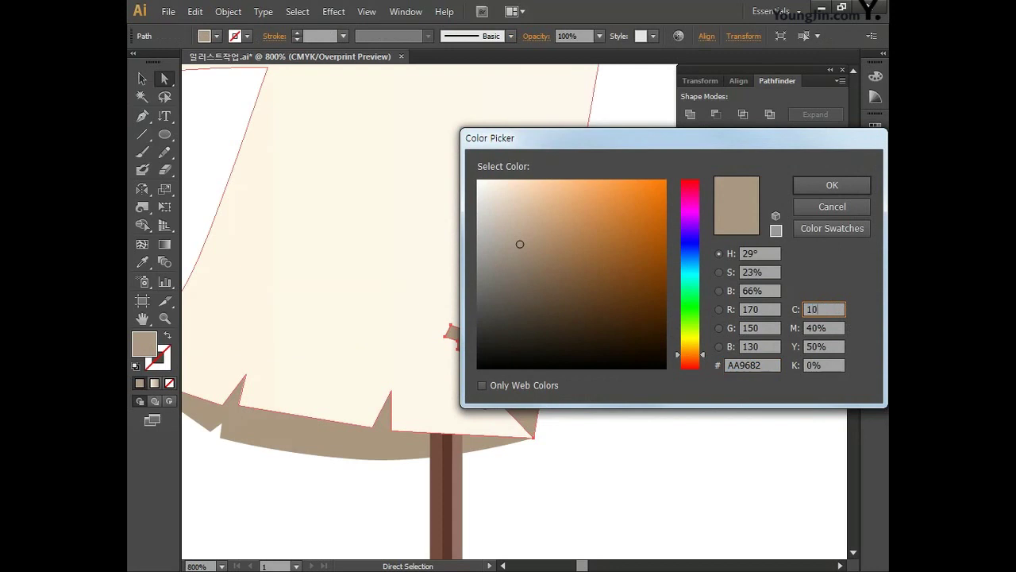
key("Tab")
type("10")
key("Tab")
type("90")
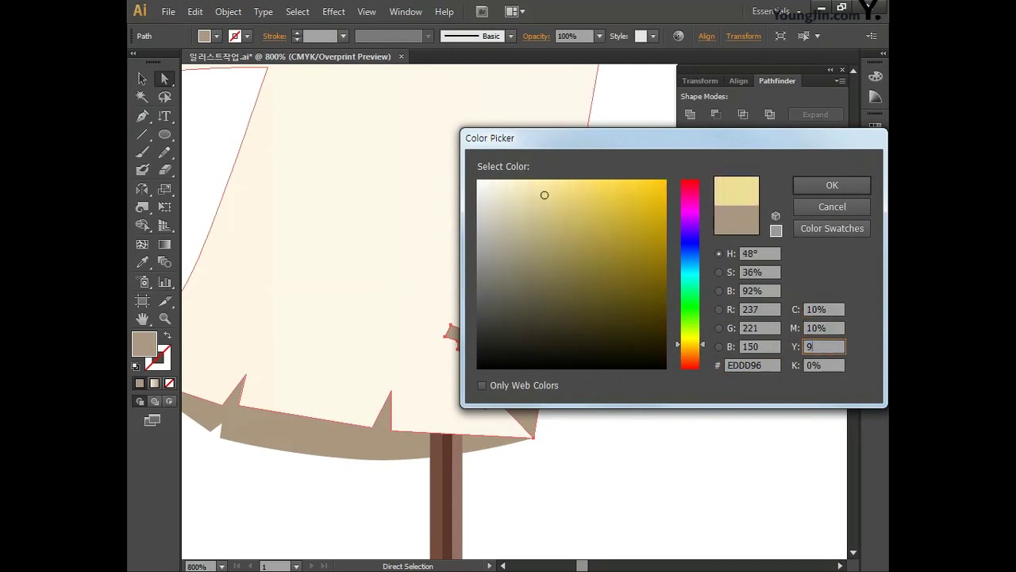
key("Tab")
key("Return")
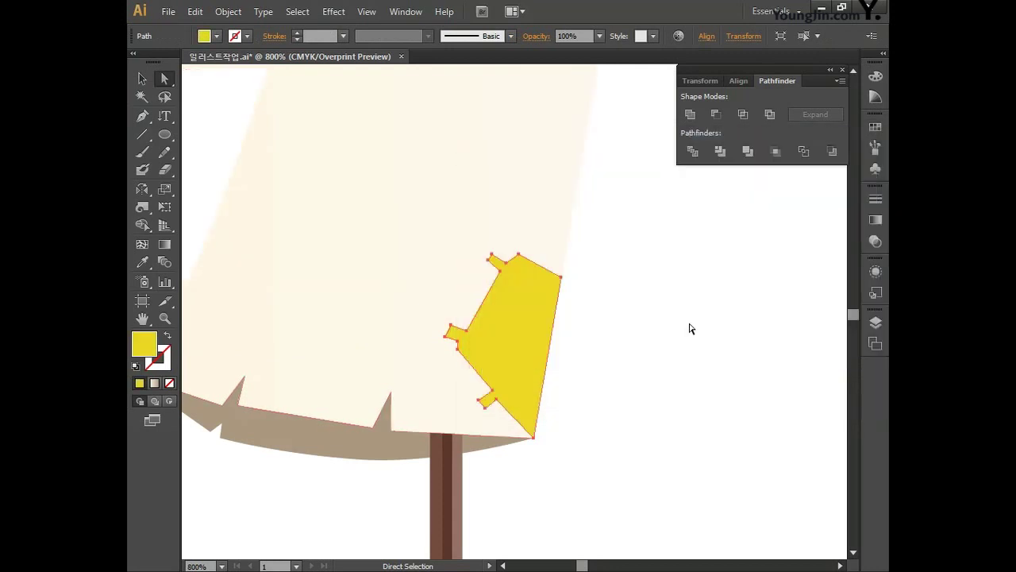
- Draw a second closed patch with small stitch tabs on the left shoulder with the Pen tool, extending above the shoulder line
left_click_drag(621, 281, 749, 446)
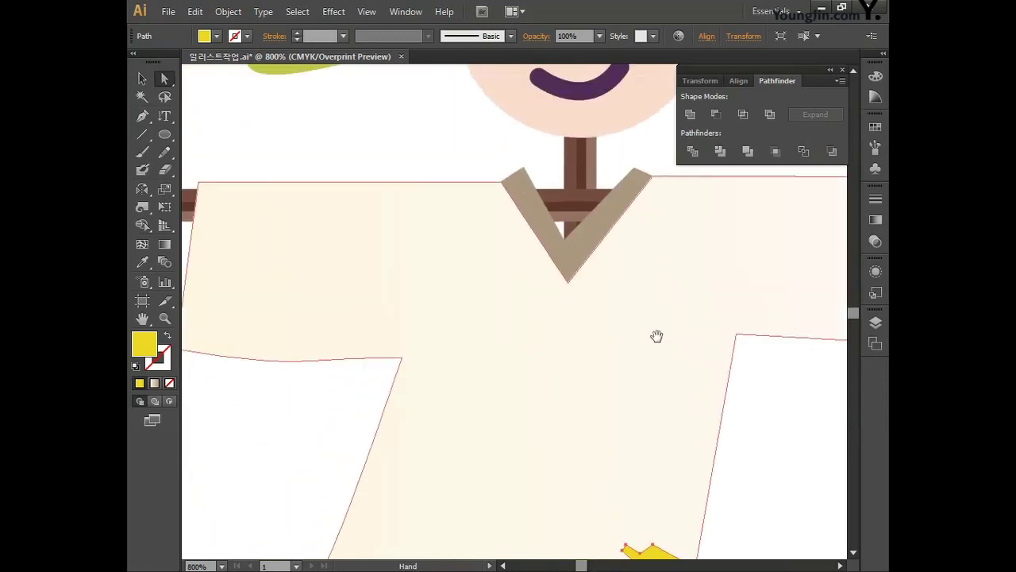
left_click_drag(437, 140, 474, 223)
left_click(426, 218)
left_click(144, 115)
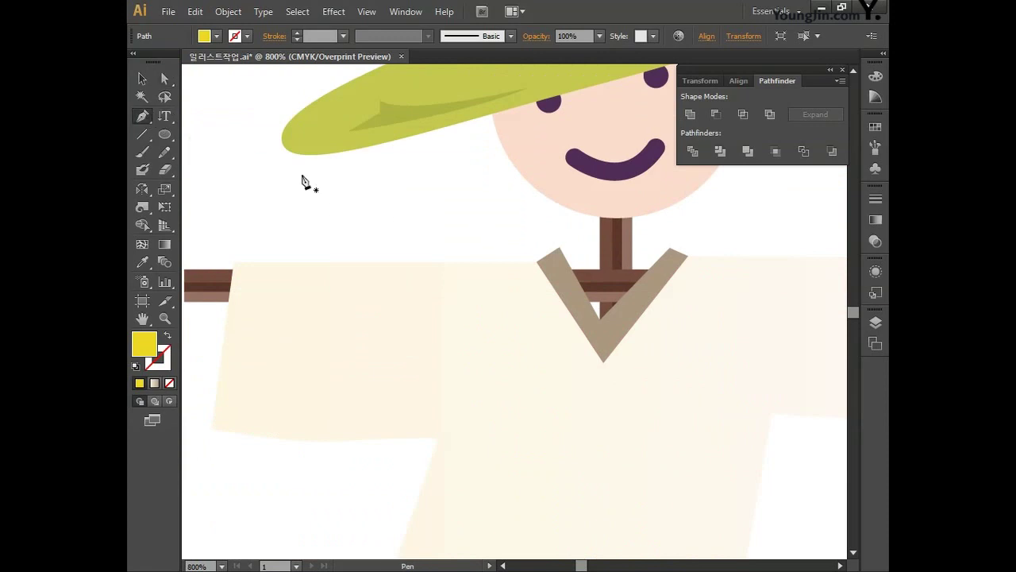
left_click(373, 276)
left_click(373, 286)
left_click(396, 286)
left_click_drag(397, 275, 391, 308)
left_click(388, 299)
left_click(394, 299)
left_click(389, 314)
left_click(404, 312)
left_click(460, 309)
left_click(468, 315)
left_click(536, 248)
left_click(409, 248)
- Divide the shoulder patch against the shirt and delete the piece above the shoulder line
left_click(142, 78)
left_click(335, 311)
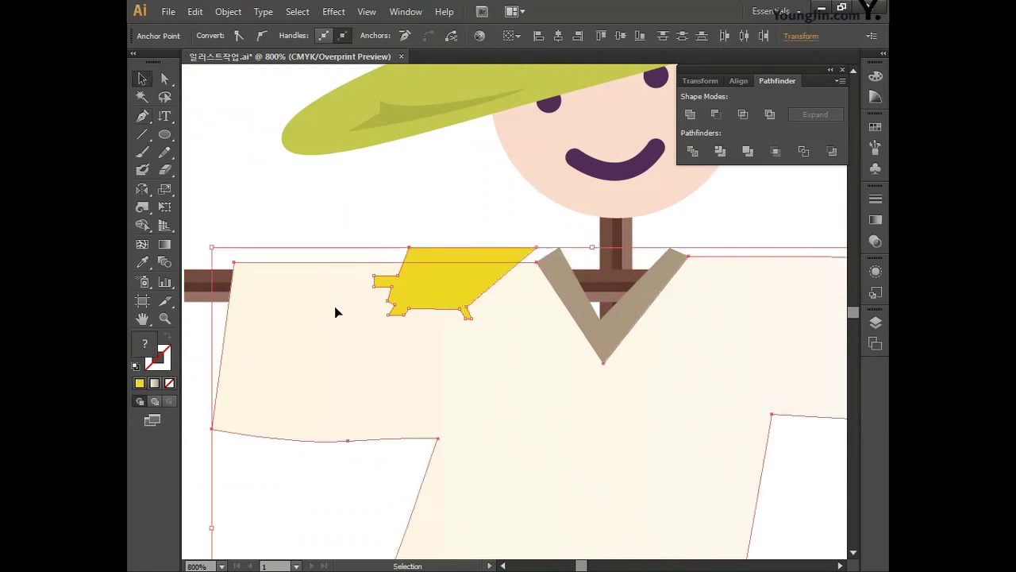
left_click(164, 78)
left_click_drag(363, 223, 412, 257)
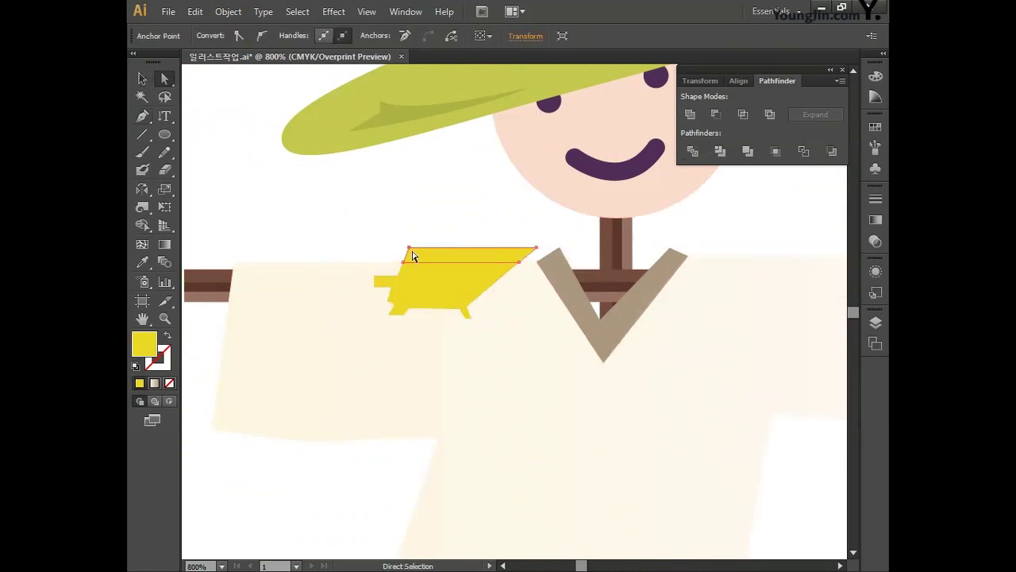
- Fill the shoulder patch with yellow-green, C 30, M 10, Y 80, K 0
left_click(431, 283)
double_click(143, 343)
key("Tab")
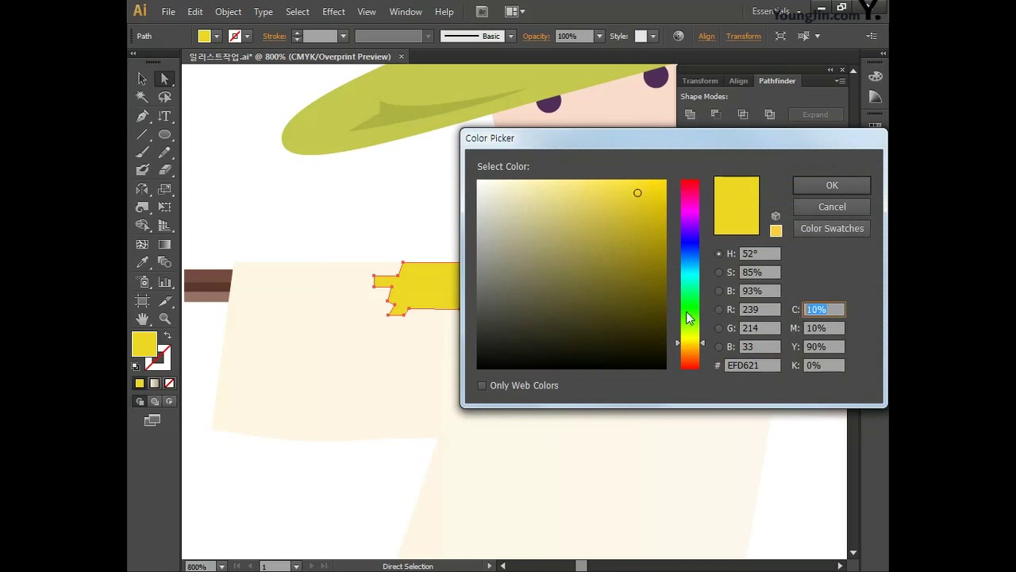
type("30")
key("Tab")
type("10")
key("Tab")
type("8")
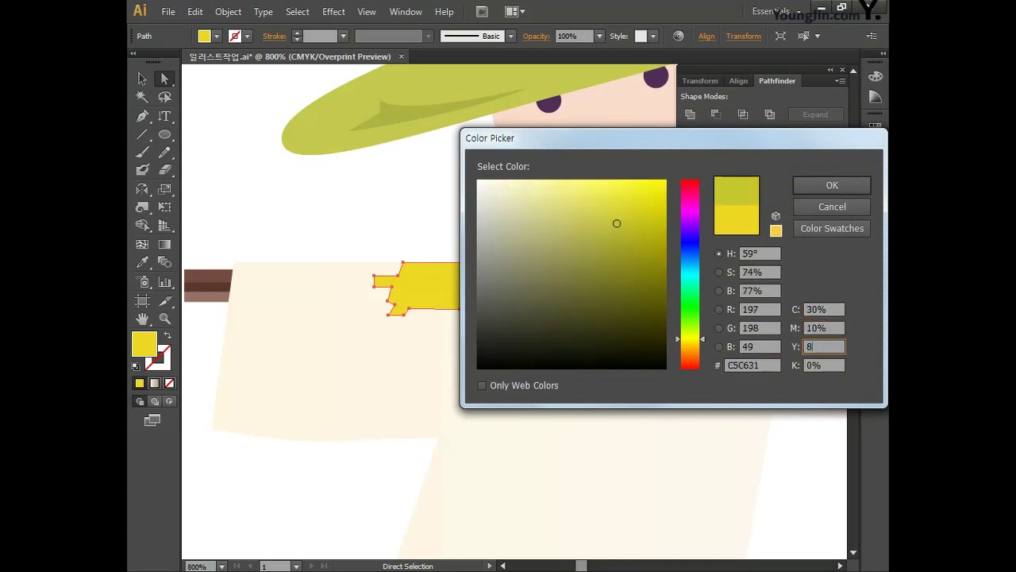
key("Tab")
type("0")
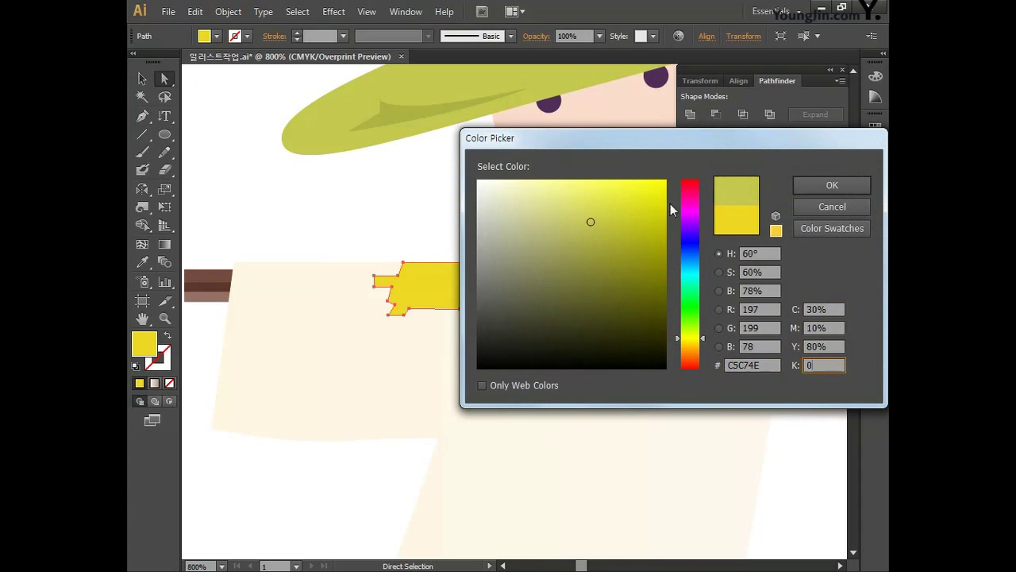
left_click(842, 185)
key("v")
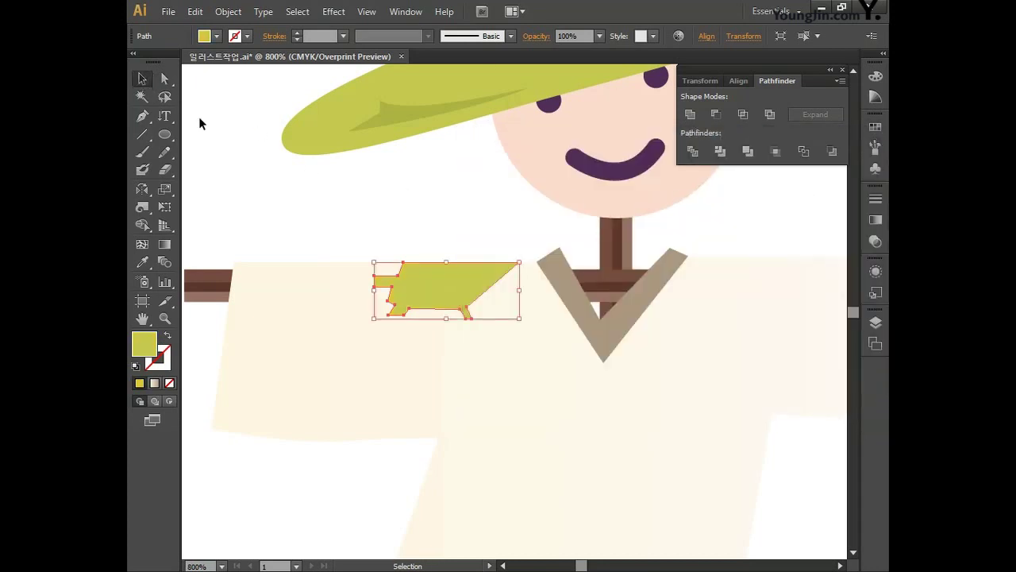
- Bring the brown collar and ribbon tie to the front so it sits above the shirt
left_click(290, 193)
scroll(381, 222, "down", 3)
scroll(381, 222, "right", 3)
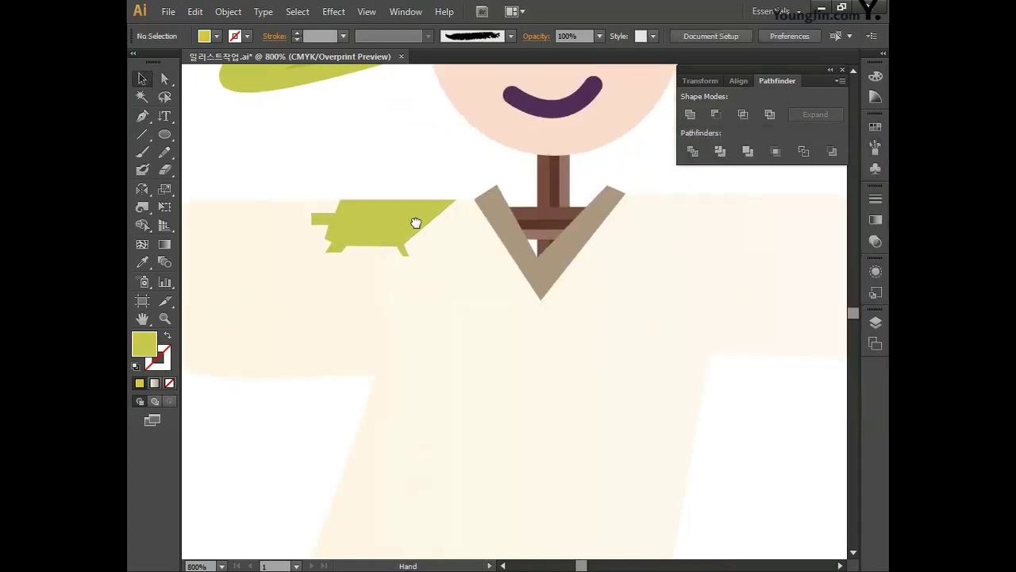
left_click(472, 200)
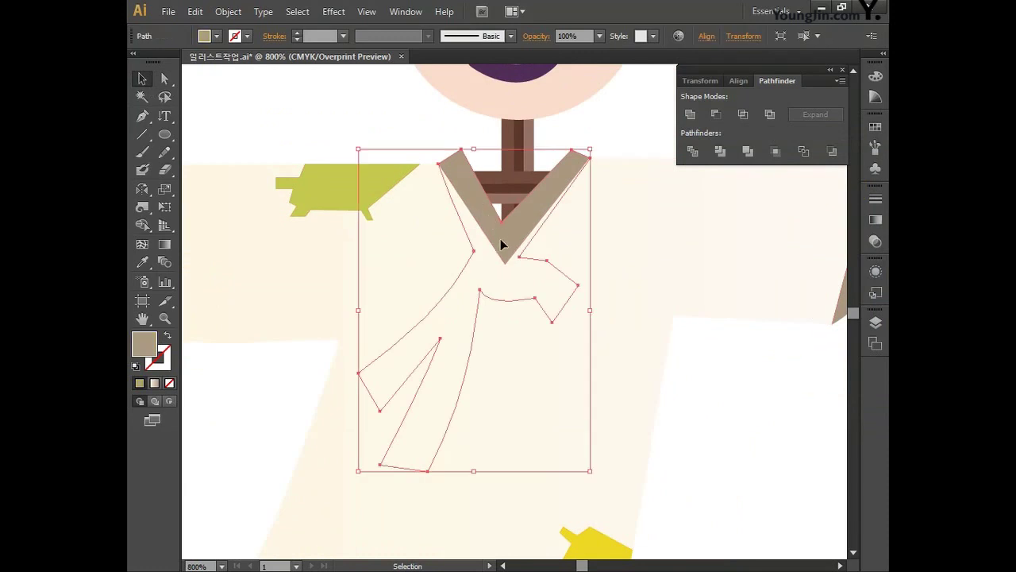
right_click(500, 245)
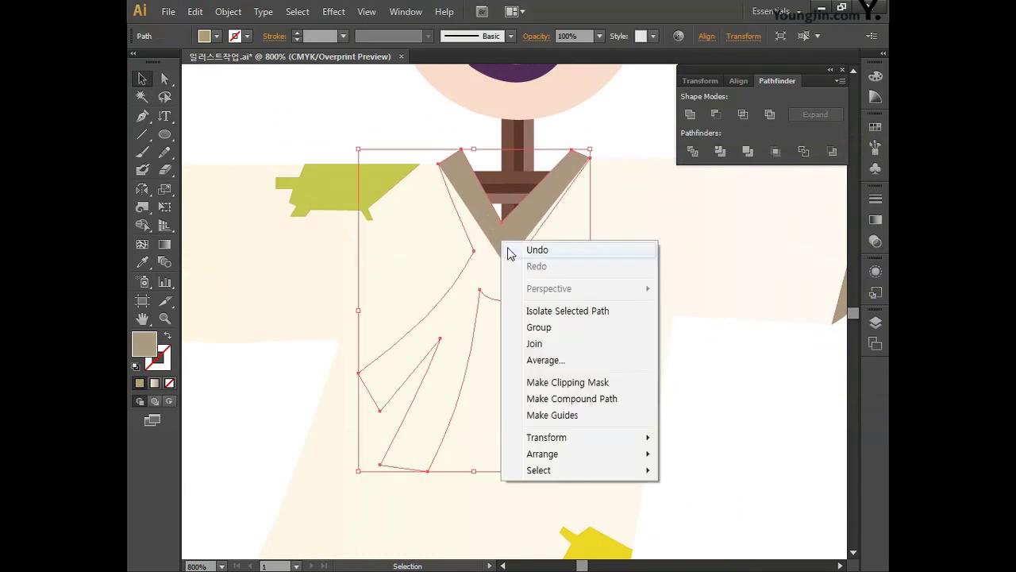
mouse_move(545, 454)
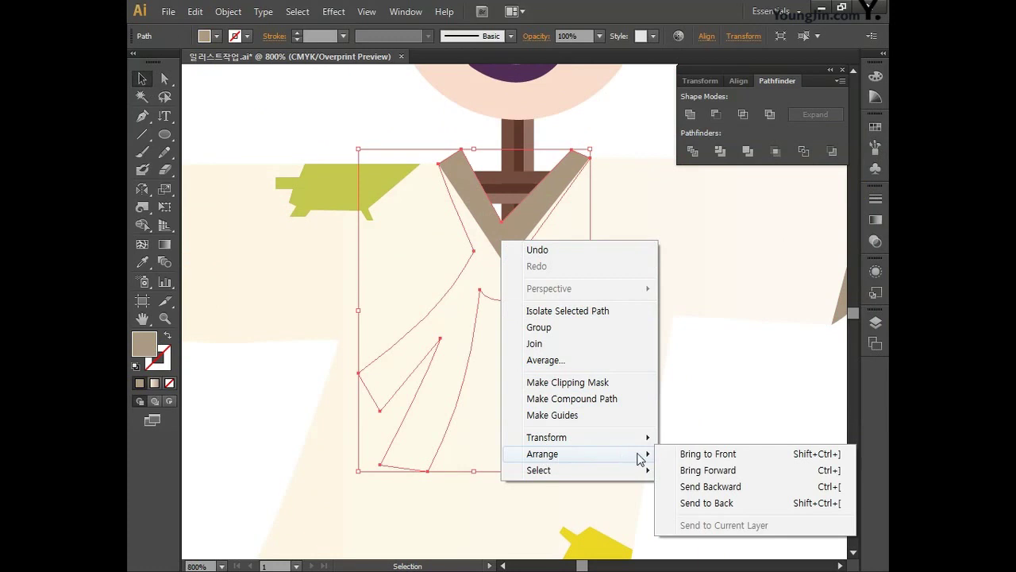
left_click(703, 453)
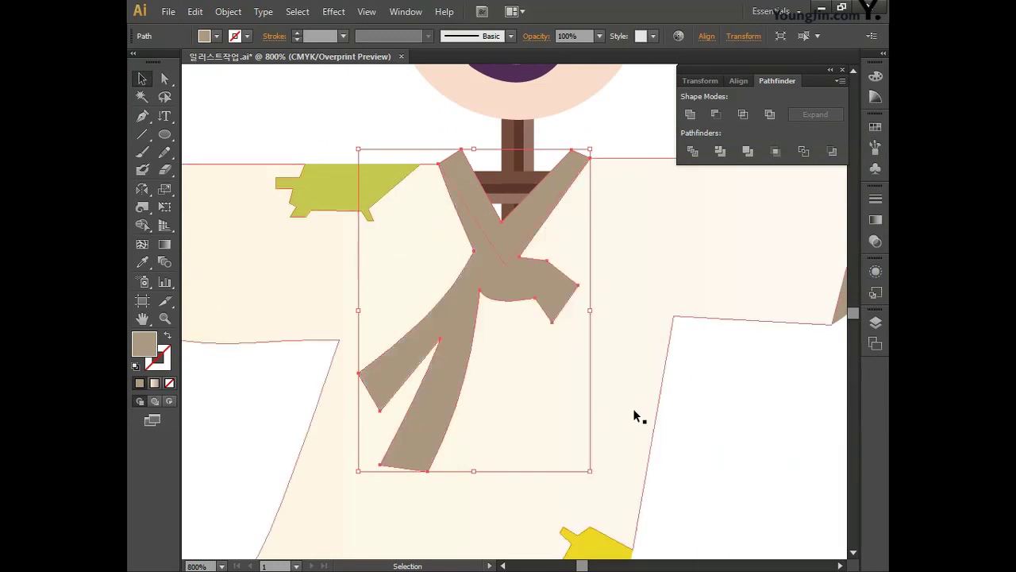
- Group all parts of the scarecrow, including hat, face, poles, shirt, patches and ribbon tie, into one object
left_click(753, 414)
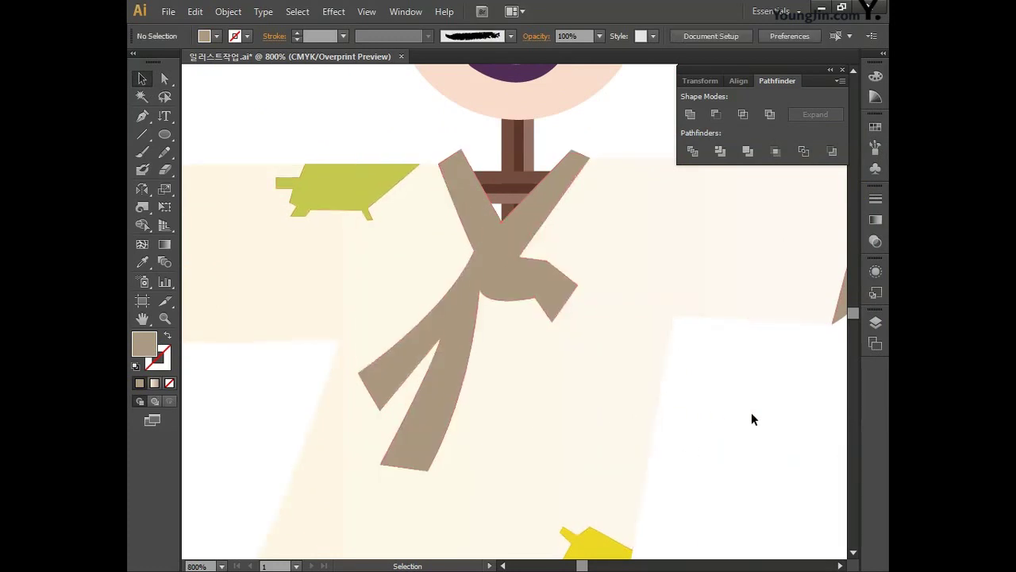
key("ctrl+minus")
key("ctrl+minus")
key("ctrl+minus")
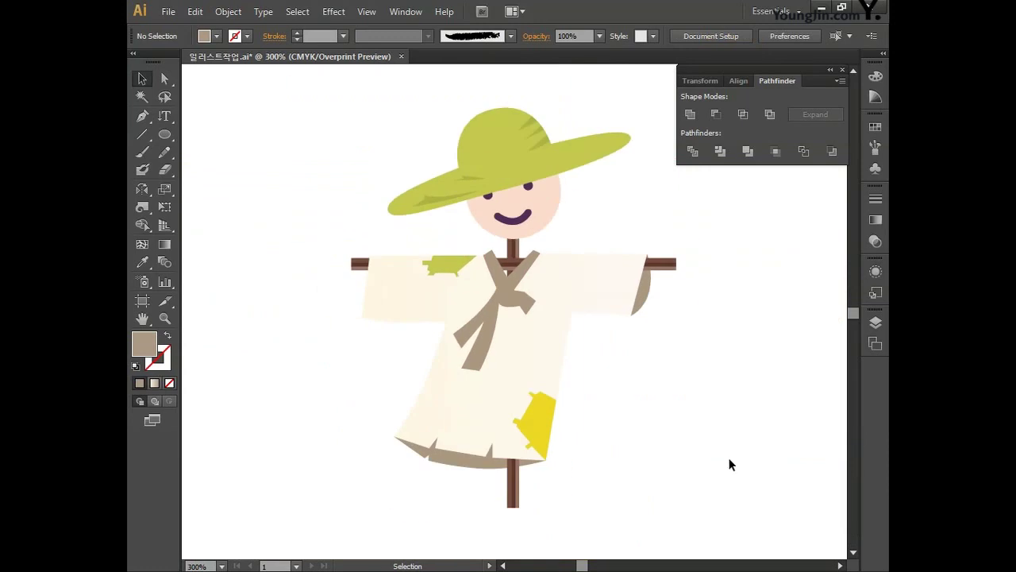
left_click_drag(731, 518, 285, 88)
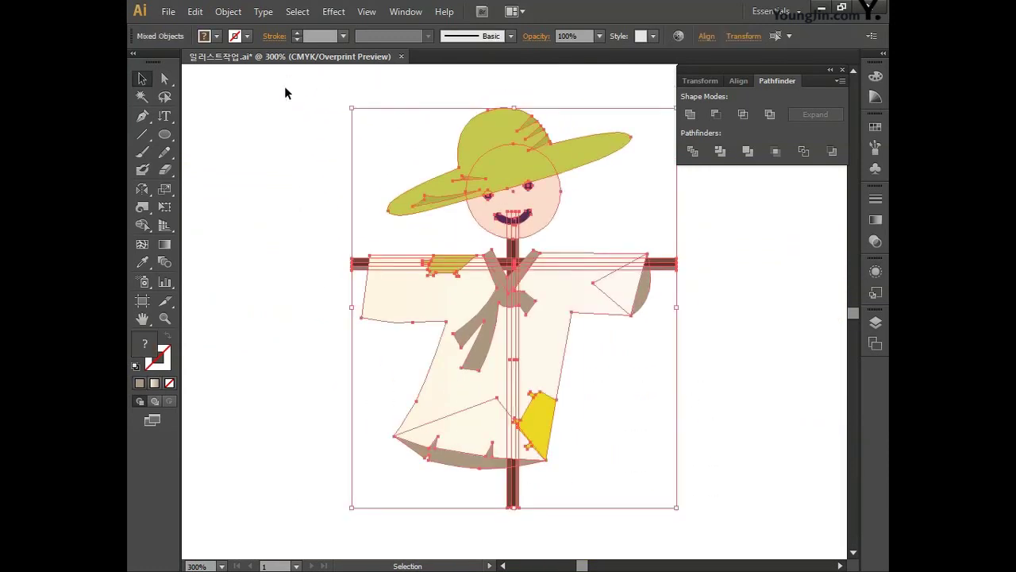
key("ctrl+g")
left_click(299, 166)
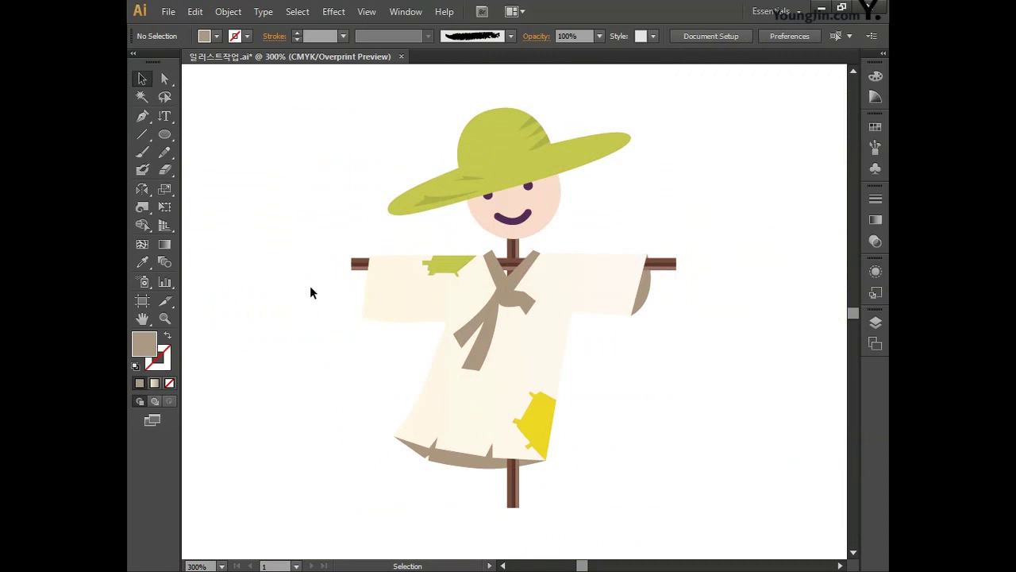
- Draw a narrow upright ellipse about 9 mm wide and 21 mm tall in an empty area and turn off Overprint Preview
left_click_drag(295, 286, 355, 289)
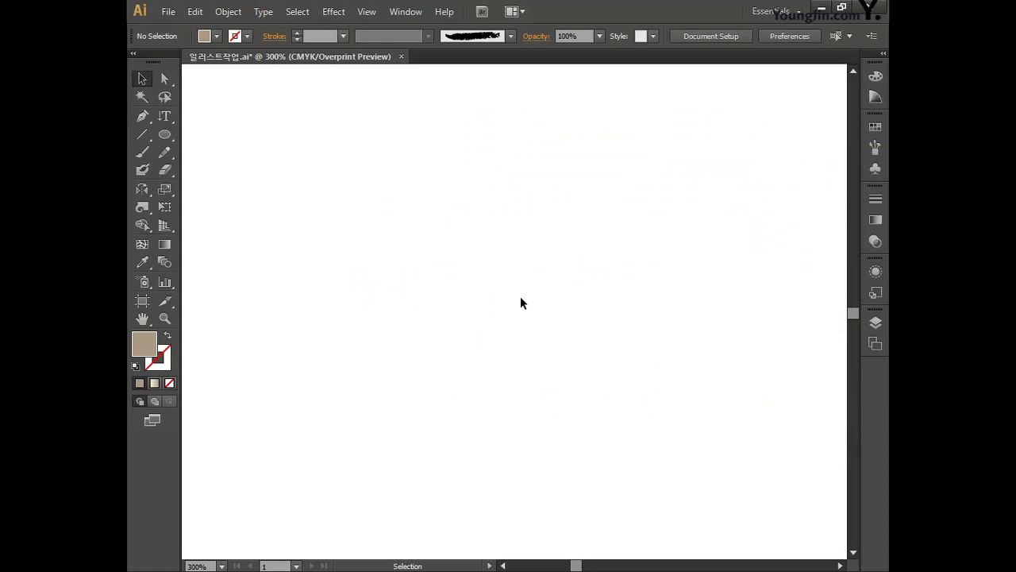
left_click_drag(167, 137, 212, 169)
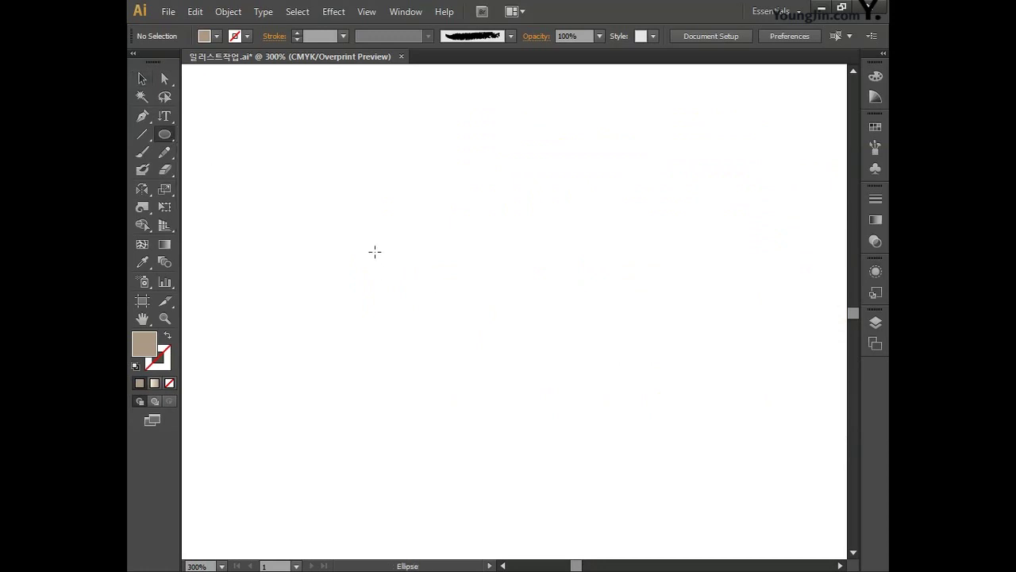
left_click_drag(378, 208, 435, 343)
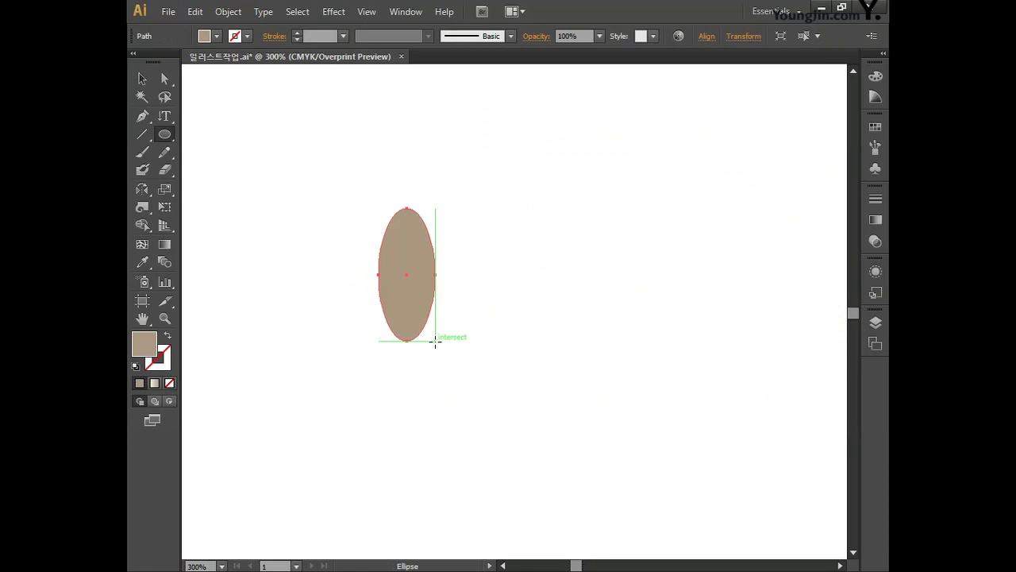
left_click(369, 12)
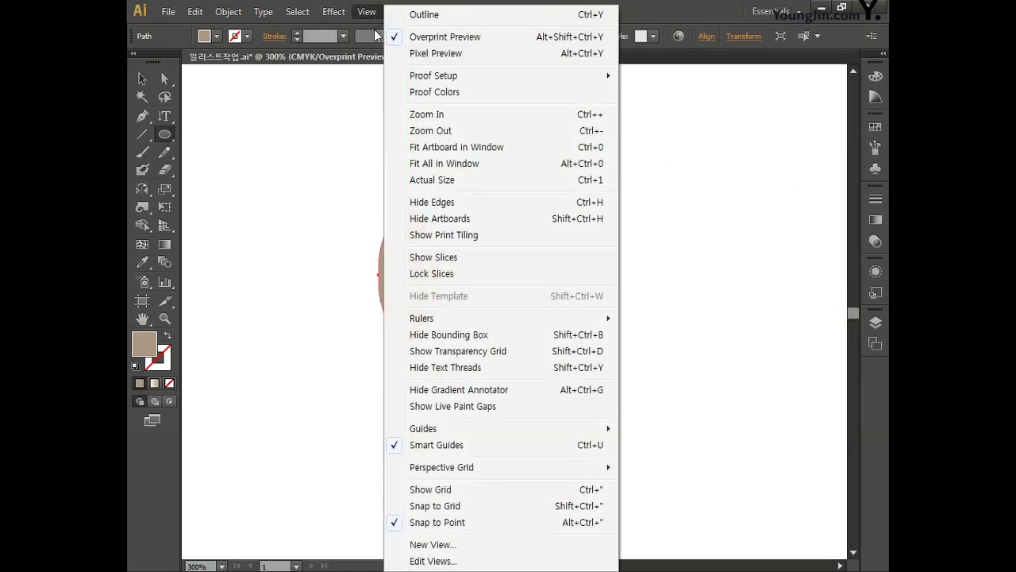
left_click(419, 37)
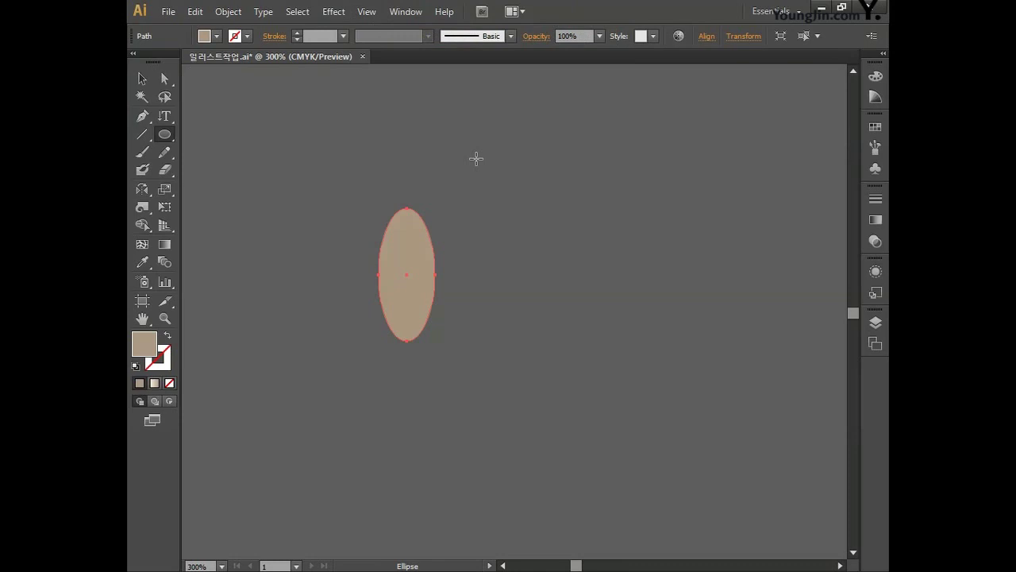
- Show the rulers and place a vertical guide through the center of the ellipse
left_click(366, 15)
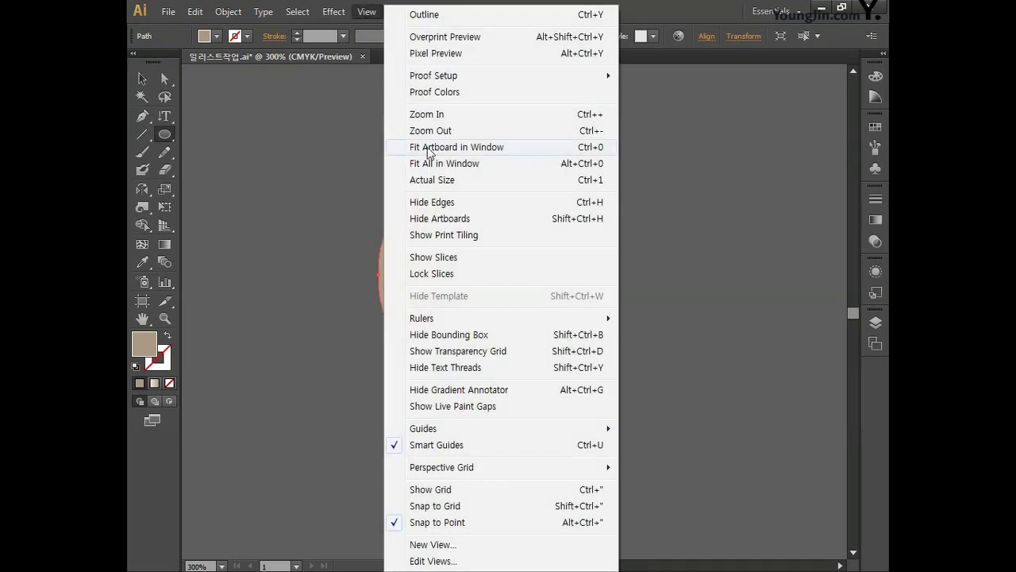
mouse_move(441, 324)
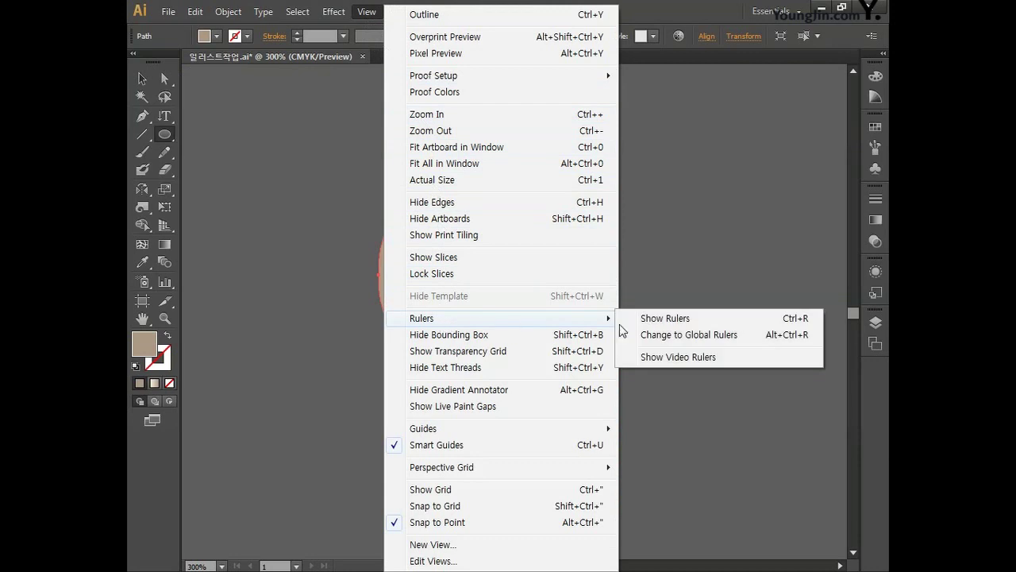
left_click(671, 325)
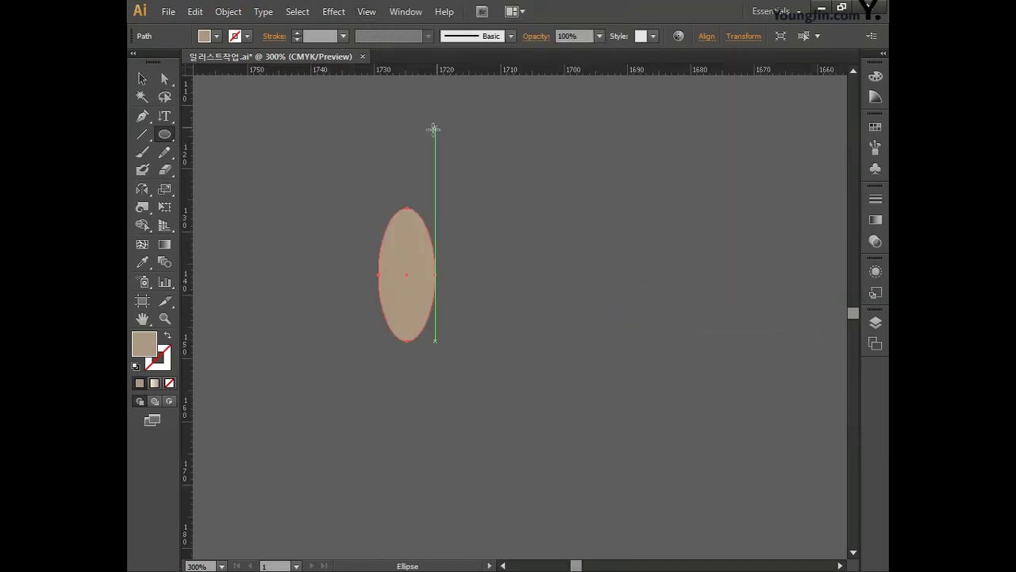
left_click_drag(187, 250, 406, 277)
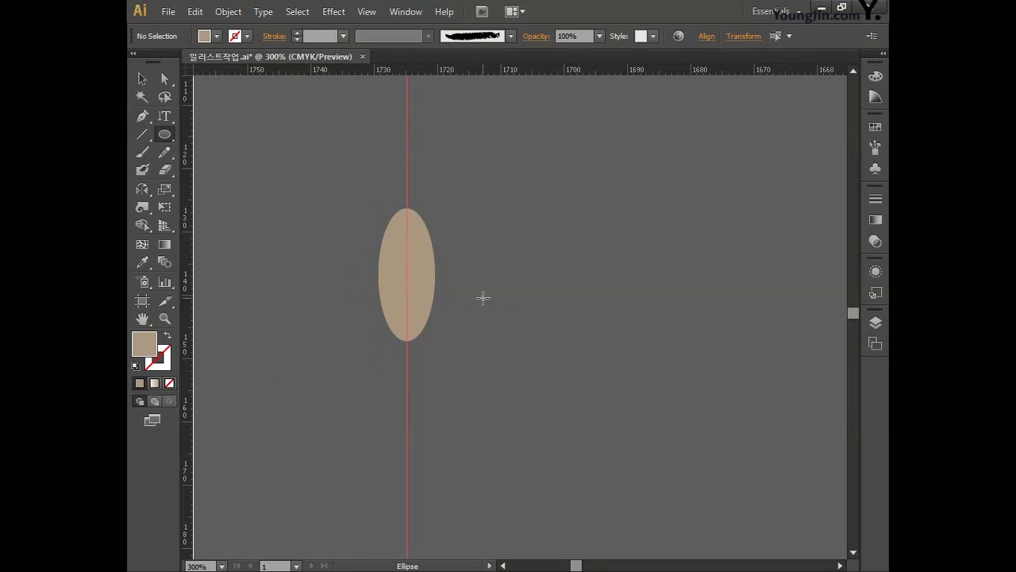
- Rotate a copy of the ellipse by 60° around a point on the guide a little below the ellipse
left_click(150, 81)
left_click(387, 275)
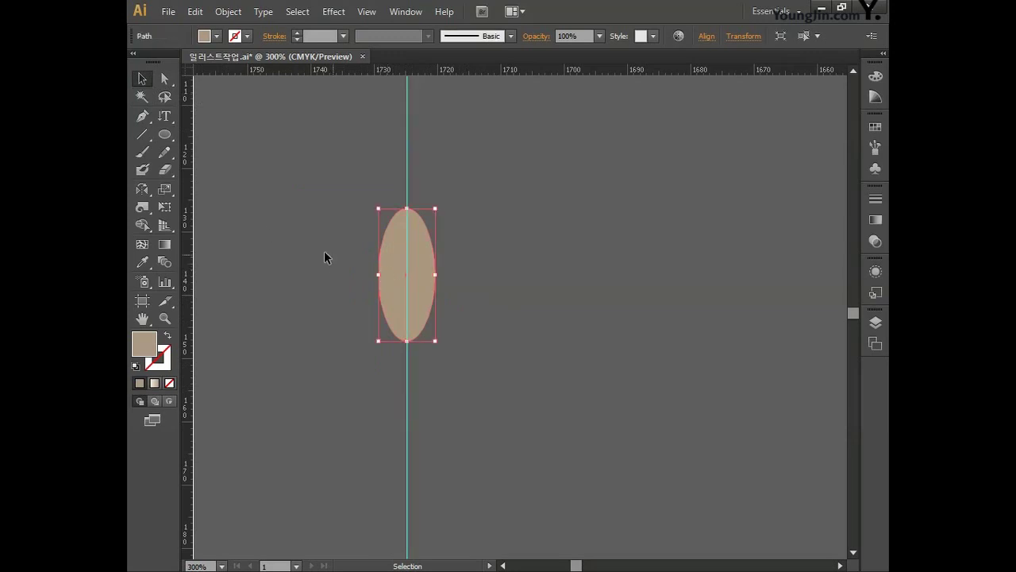
left_click(141, 188)
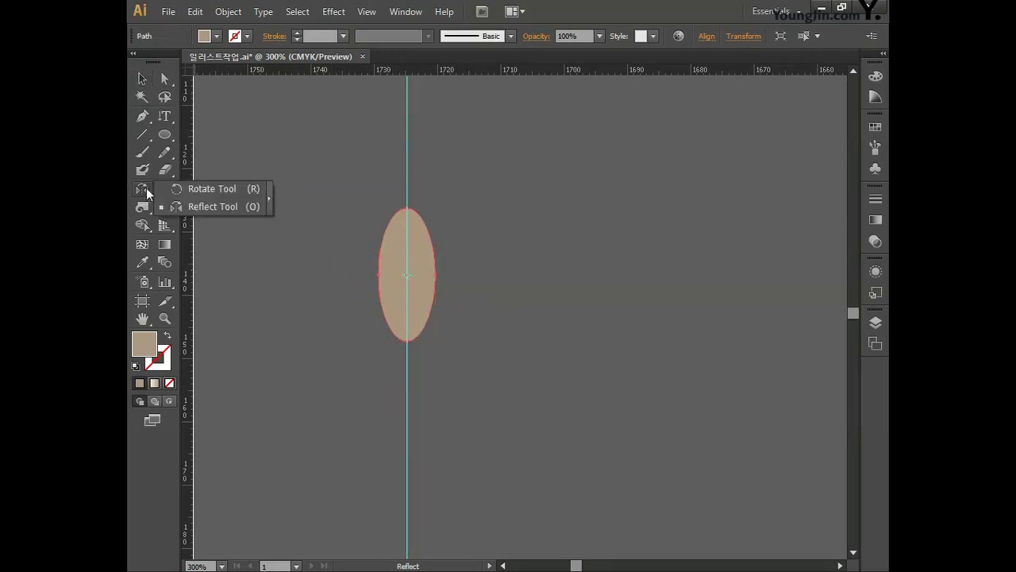
left_click(215, 191)
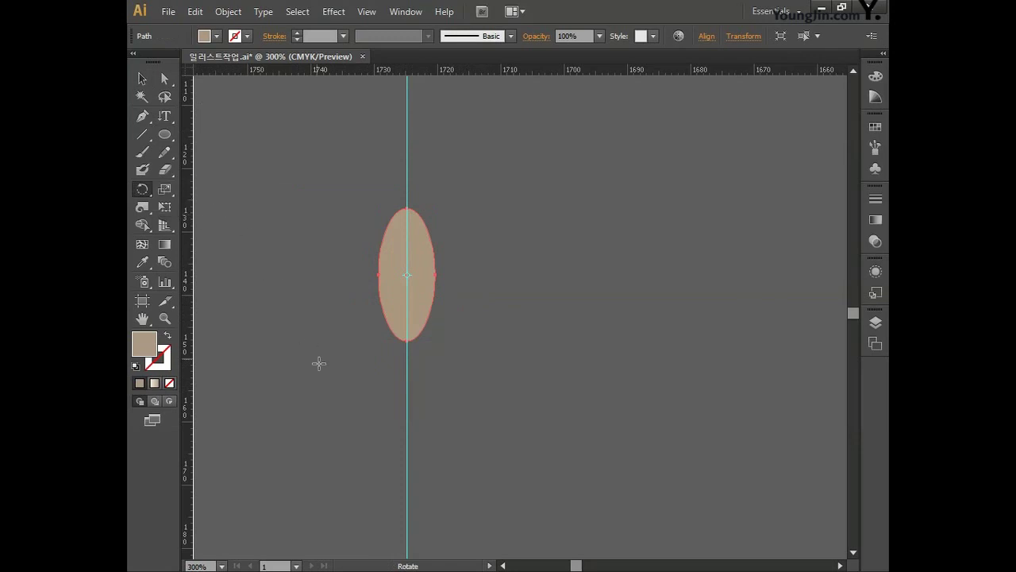
left_click(407, 354)
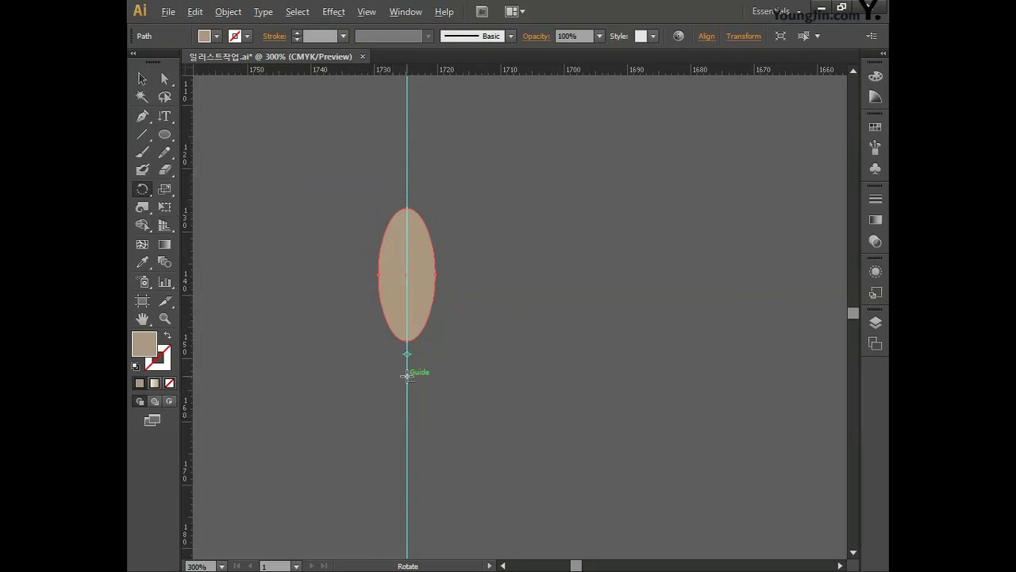
left_click(407, 377, "alt")
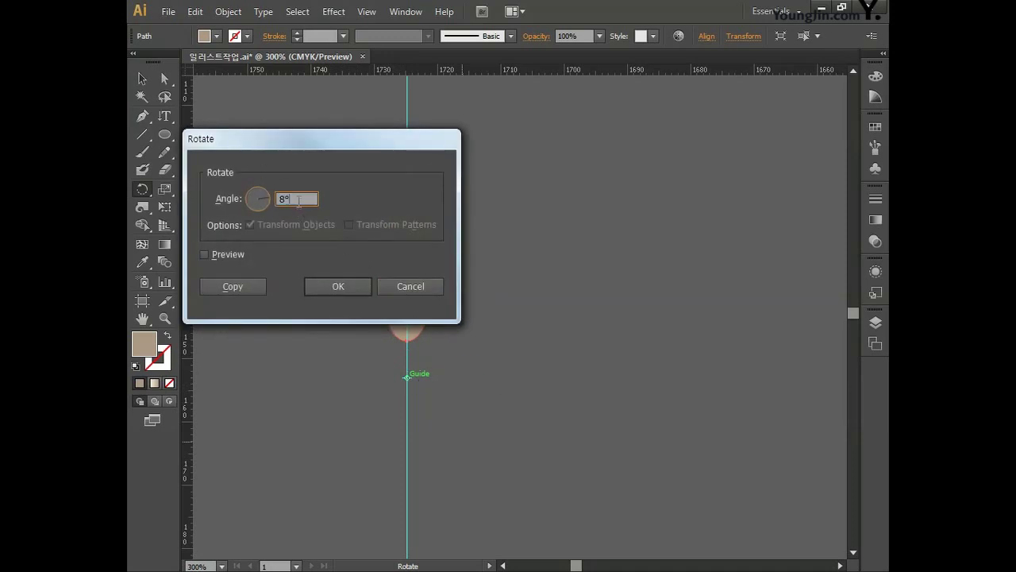
type("60")
left_click(232, 286)
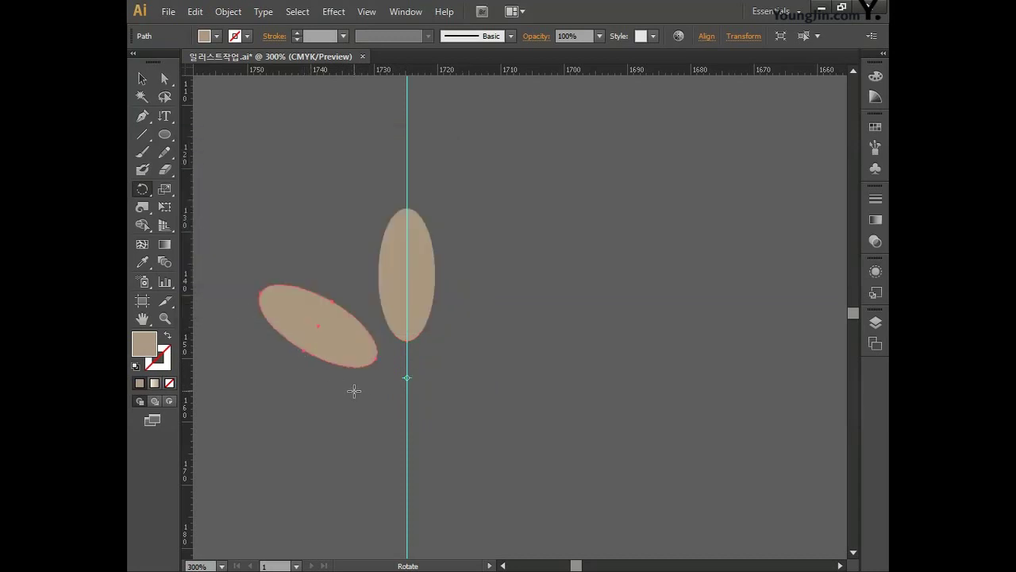
- Repeat the rotated copy four more times to complete a six-petal flower
key("v")
key("ctrl+d")
key("ctrl+d")
key("ctrl+d")
key("ctrl+d")
key("r")
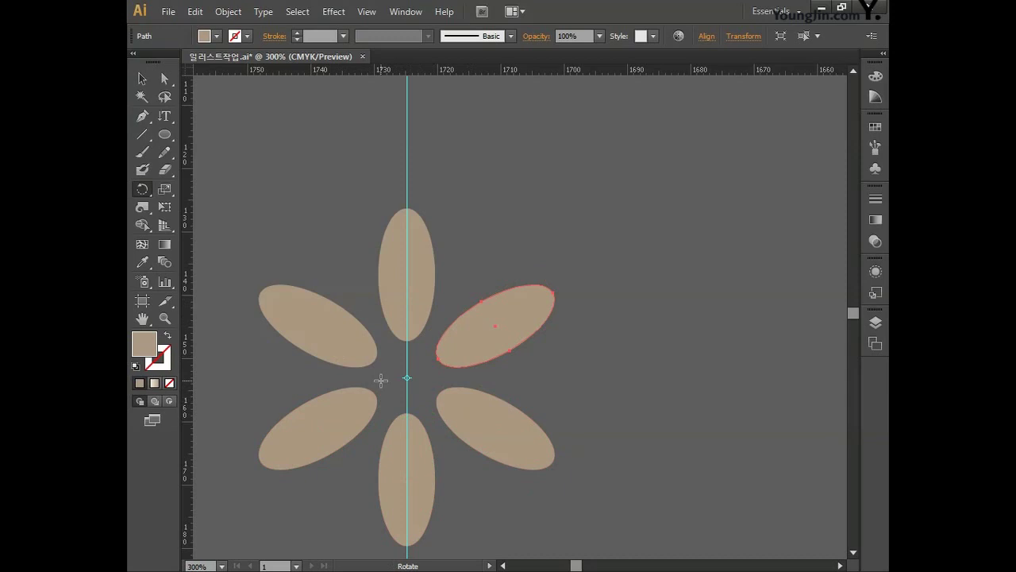
- Delete the vertical guide running through the flower
key("v")
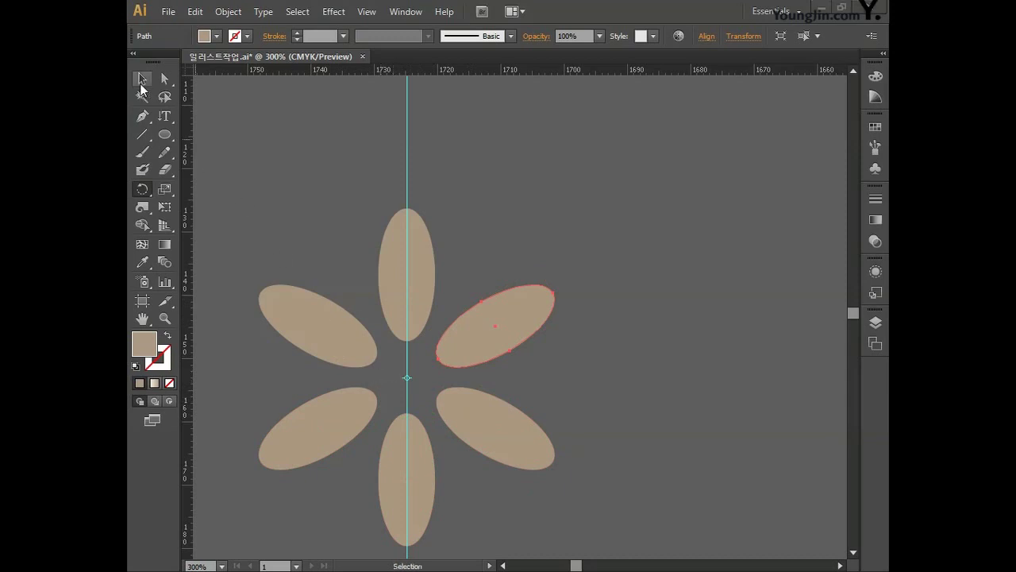
left_click(288, 125)
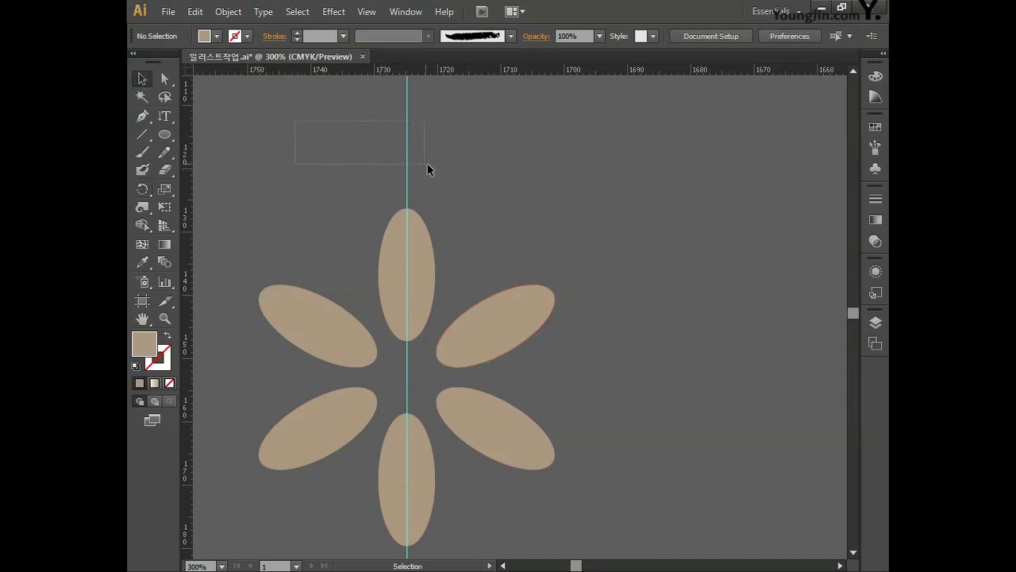
left_click_drag(427, 165, 442, 168)
key("Delete")
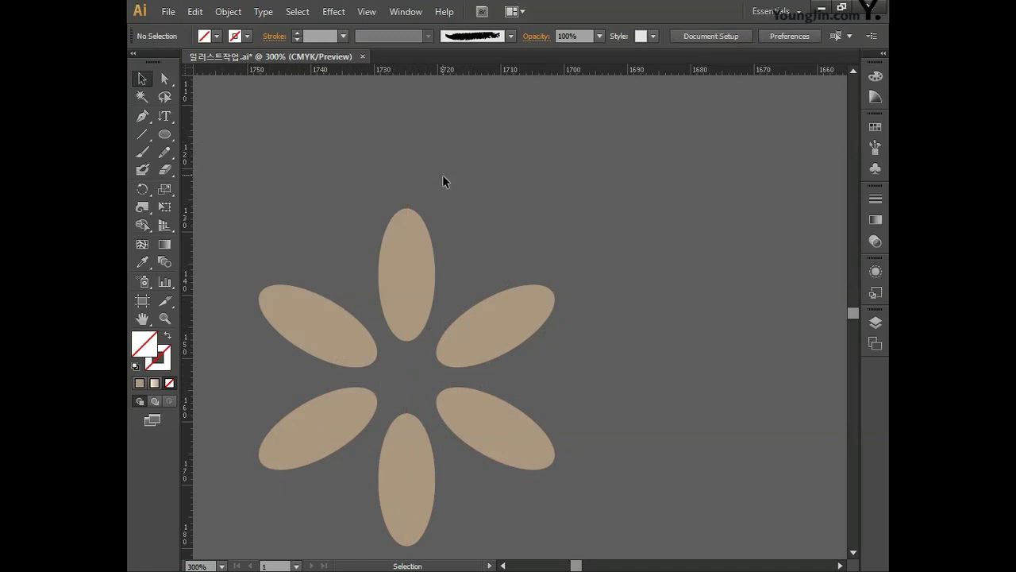
- Duplicate the whole six-petal flower and place the copy diagonally above and to the right of the original
left_click_drag(465, 201, 684, 211)
key("ctrl+minus")
left_click_drag(562, 244, 719, 457)
left_click_drag(617, 406, 517, 194)
left_click_drag(517, 173, 520, 177)
key("space")
left_click_drag(520, 381, 551, 431)
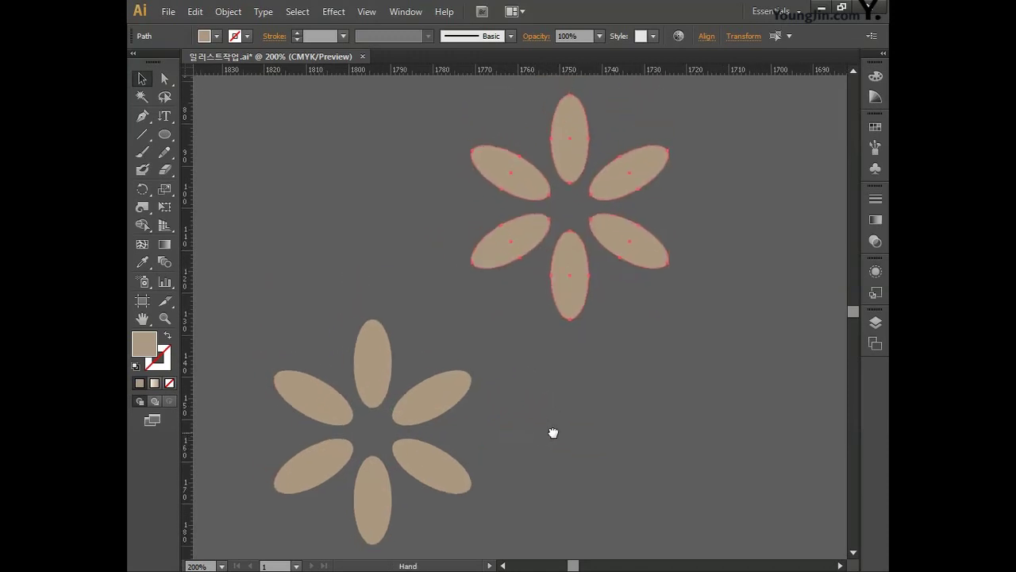
- Fill all petals of both flowers with white, setting the CMYK values to 0
left_click_drag(237, 93, 701, 540)
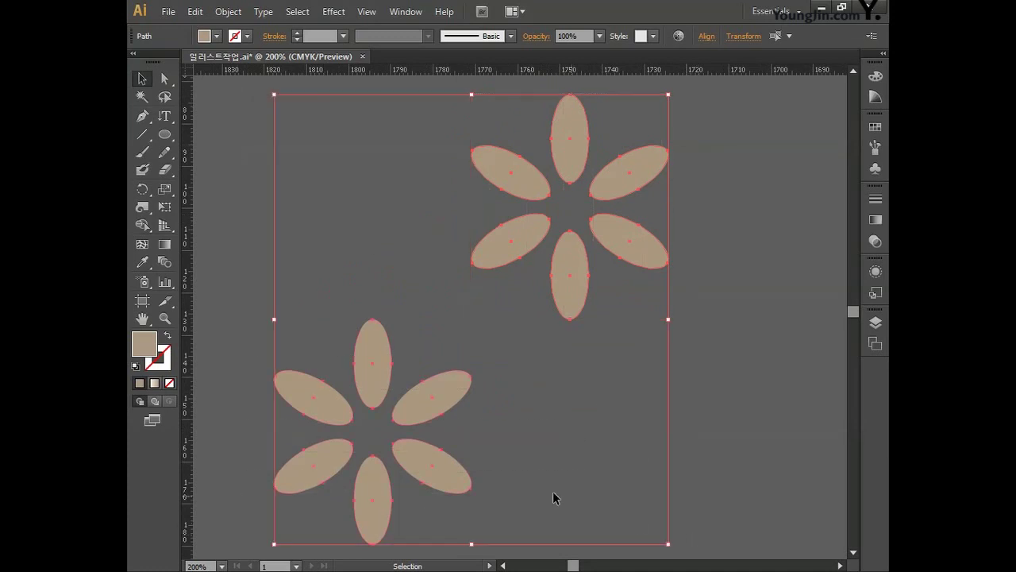
double_click(155, 343)
key("Tab")
type("0")
key("Tab")
type("0")
key("Tab")
type("0")
key("Tab")
key("Return")
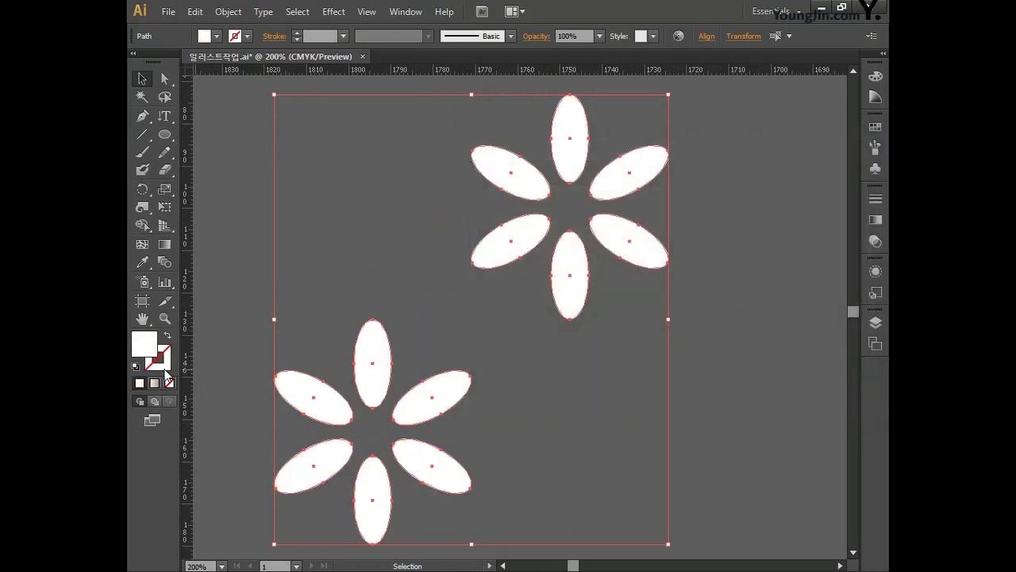
left_click(343, 242)
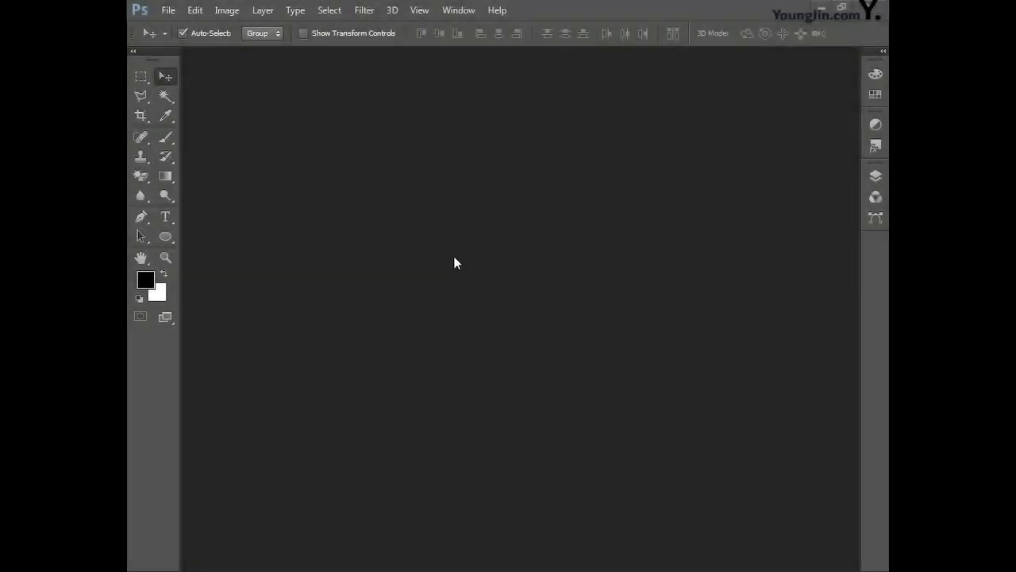
- Create a new Photoshop document named 포토샵작업, 166 mm wide and 246 mm high, at 100 pixels/inch in CMYK Color
left_click(169, 12)
left_click(182, 25)
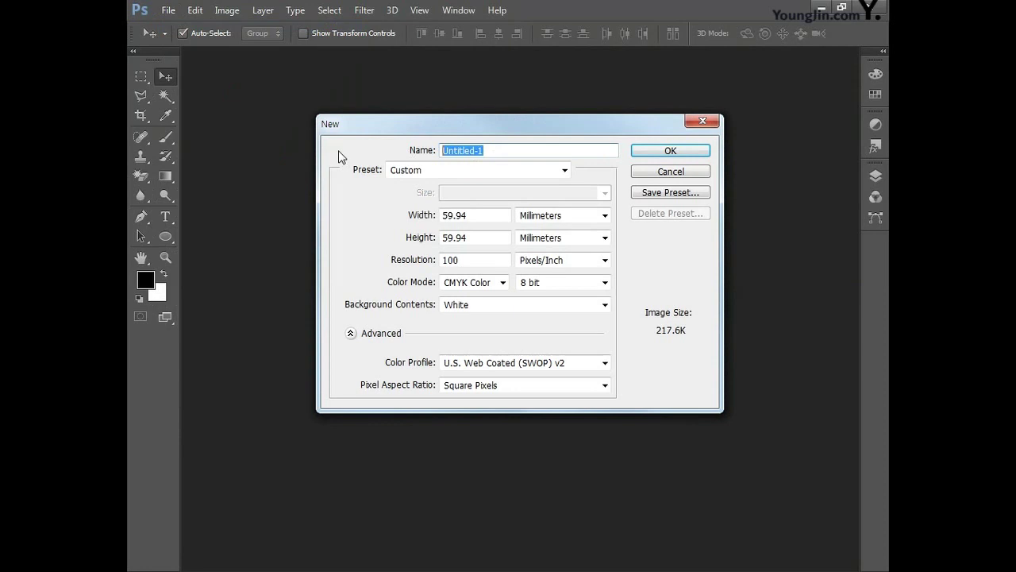
type("포토샵작업")
left_click_drag(481, 216, 322, 222)
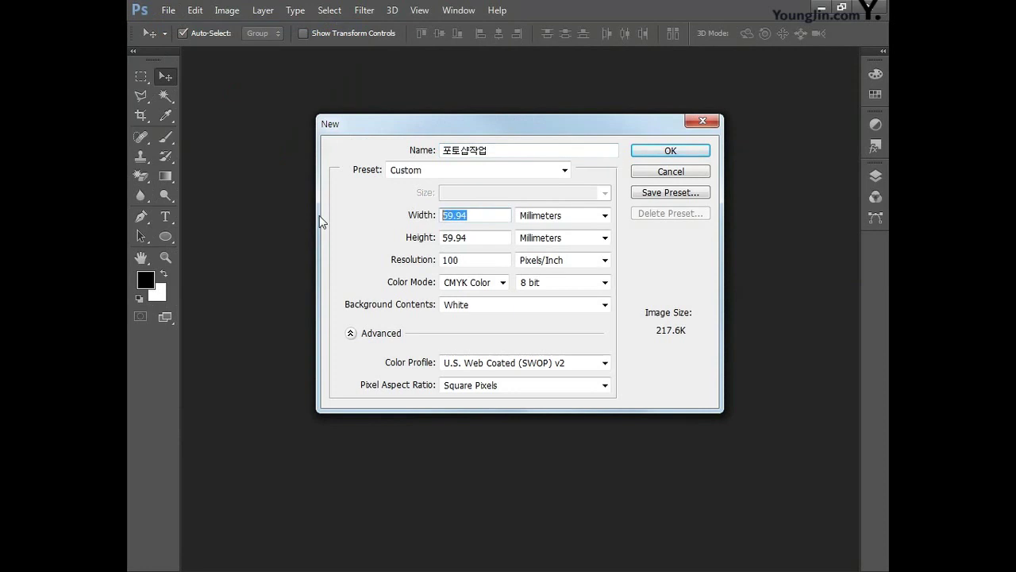
type("166")
left_click_drag(439, 223, 542, 230)
left_click(544, 215)
left_click(556, 263)
left_click_drag(476, 240, 383, 242)
type("246")
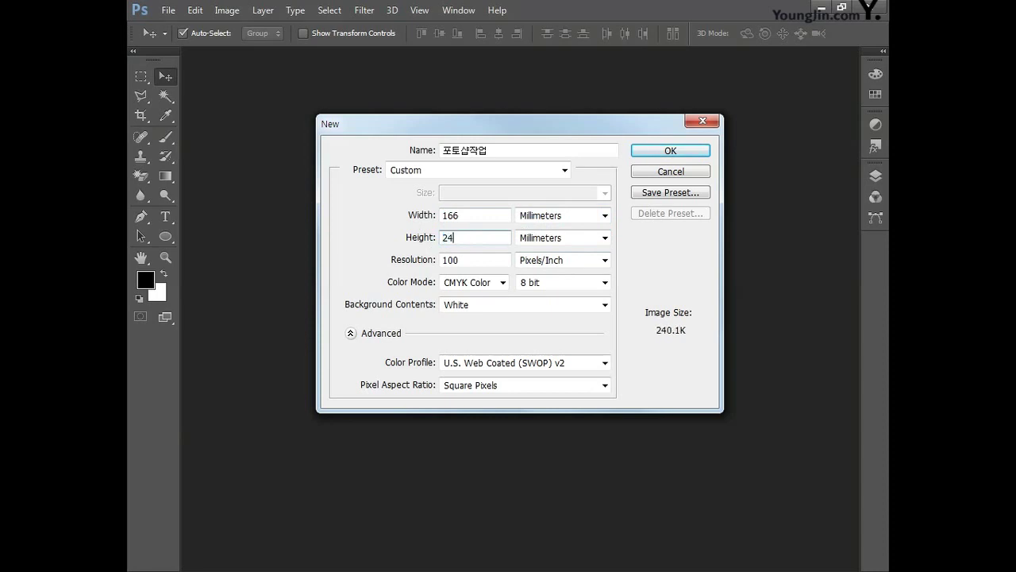
left_click(553, 244)
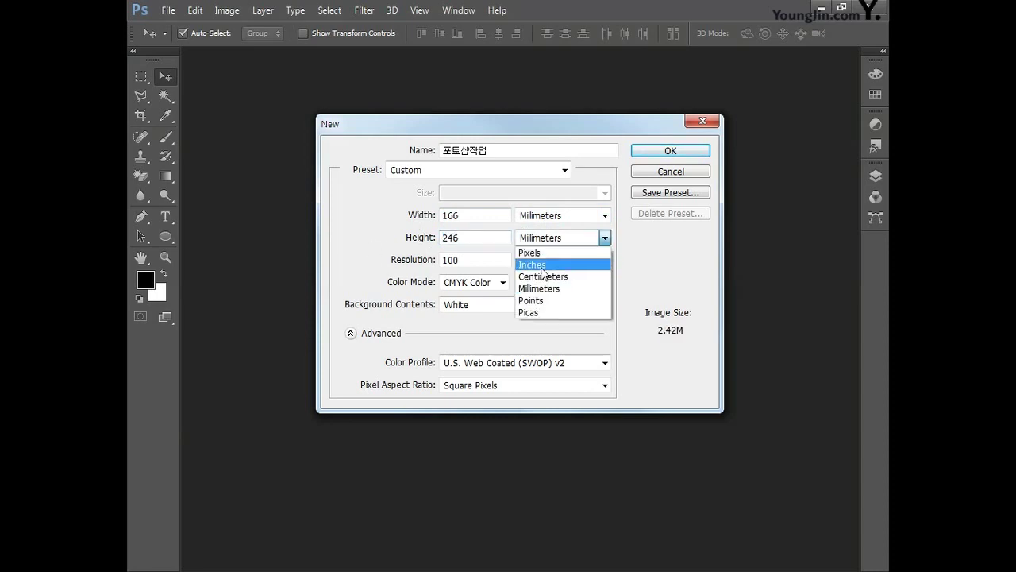
left_click(545, 289)
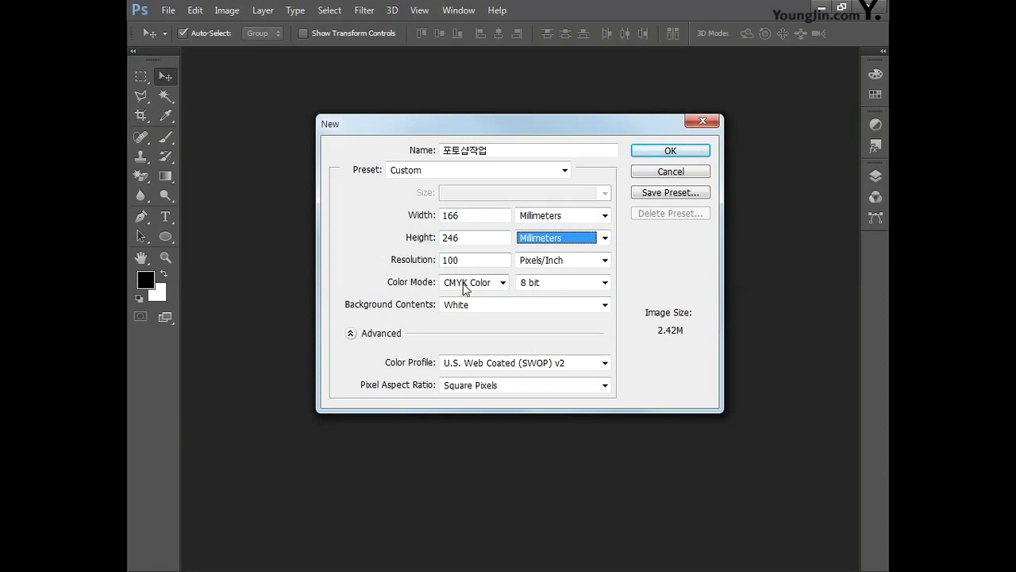
left_click(660, 152)
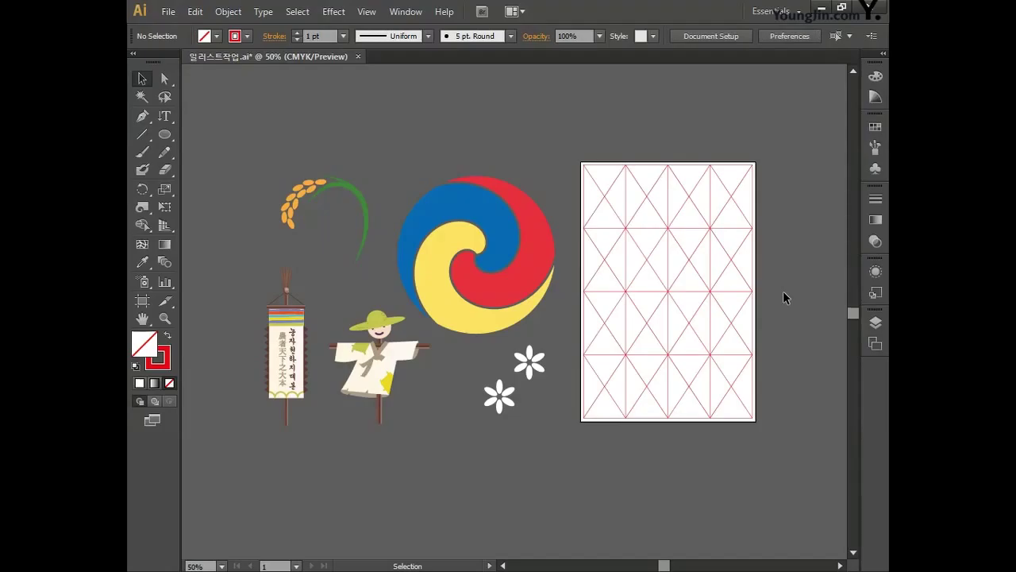
- Unlock the 그리드 layer in the Illustrator document and select the whole layout grid on the artboard
left_click(874, 324)
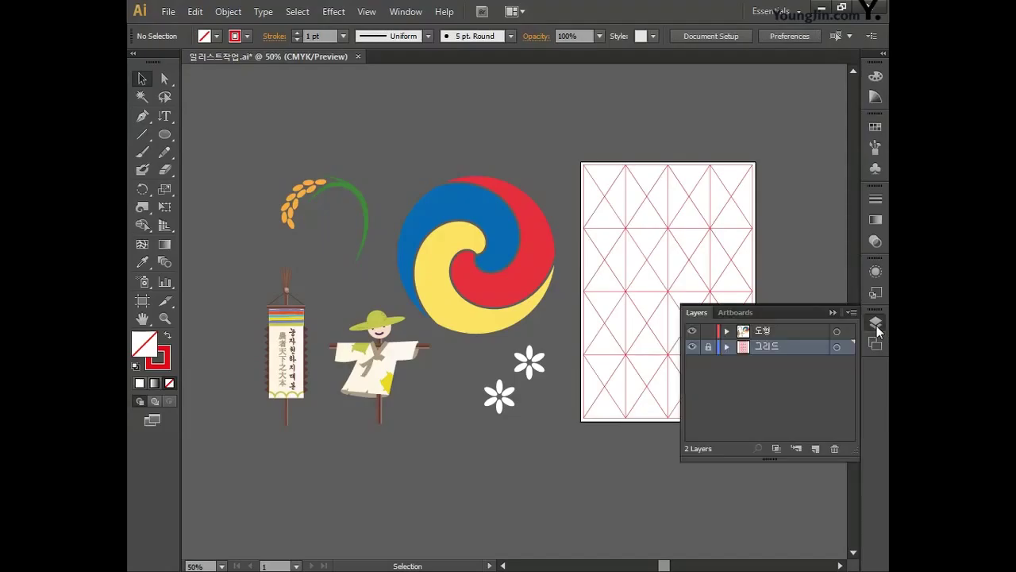
left_click(707, 349)
left_click(875, 323)
left_click_drag(578, 144, 820, 462)
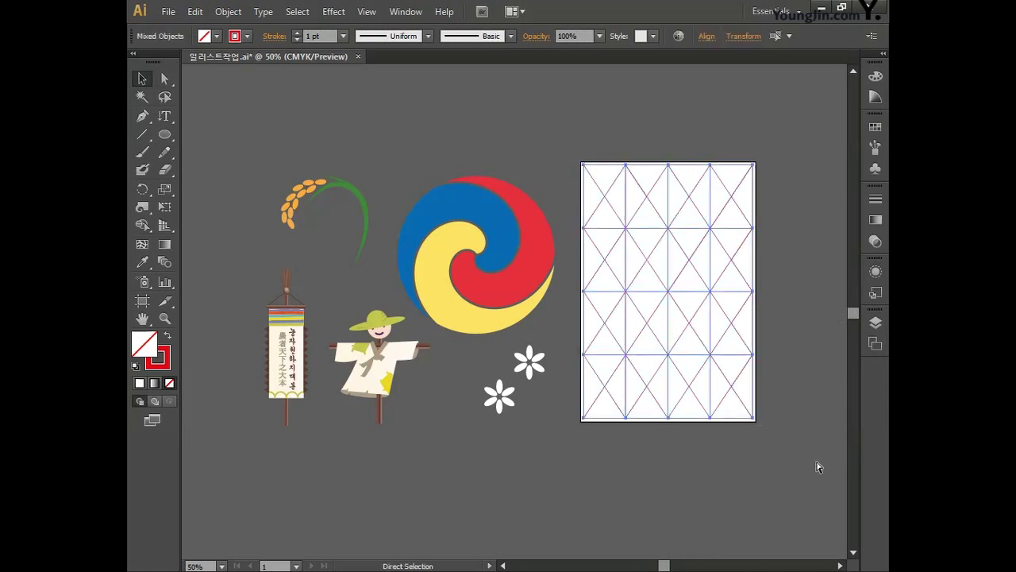
- Switch to Photoshop and paste the copied grid into the 포토샵작업 document as Pixels, keeping its original size
key("alt+Tab")
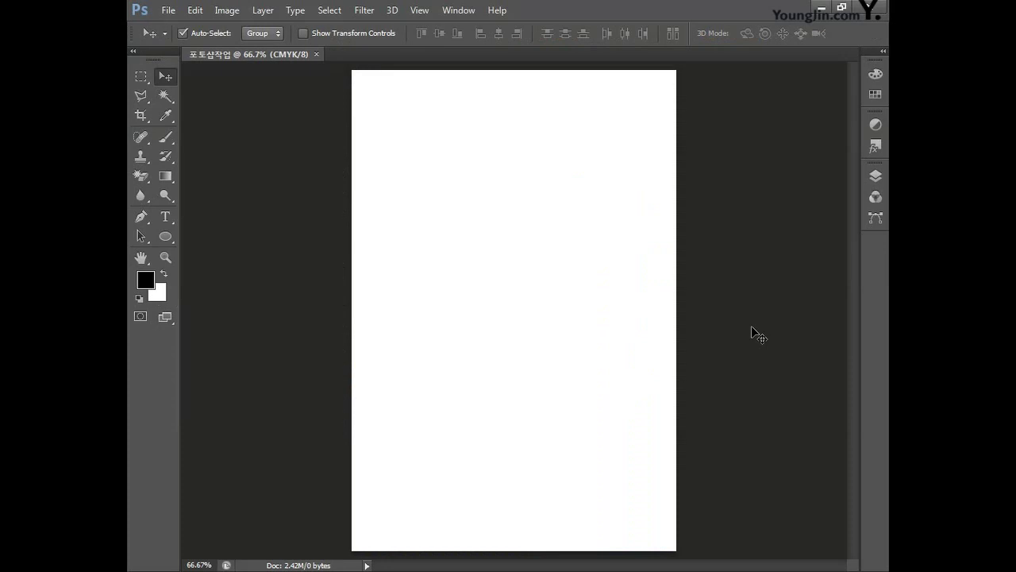
key("ctrl+v")
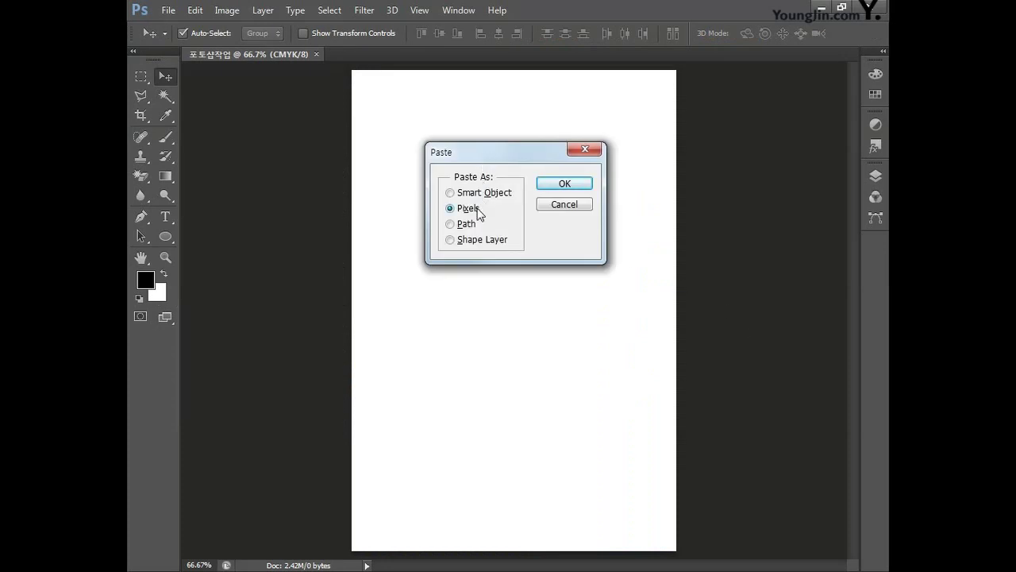
left_click(562, 185)
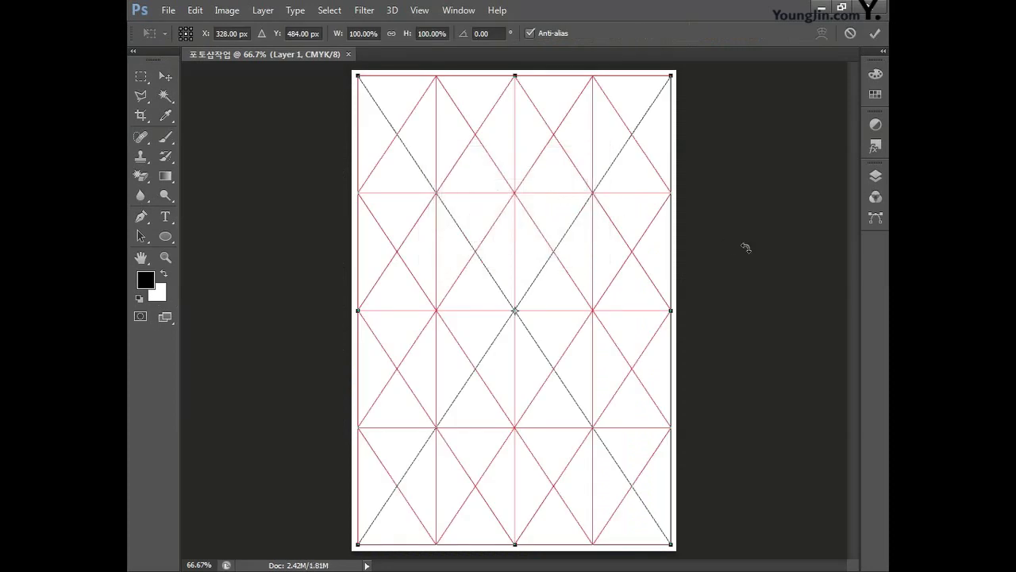
key("Return")
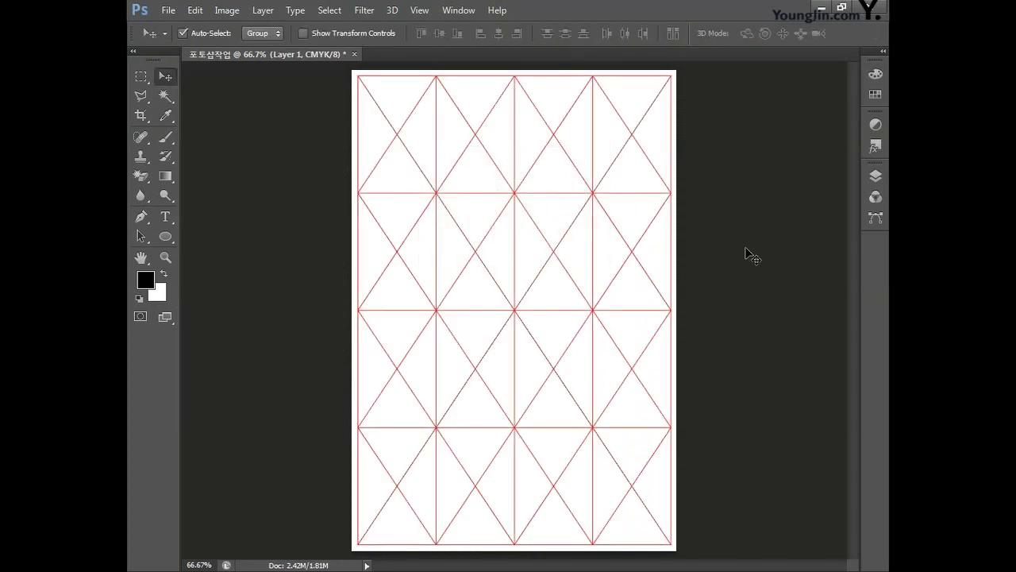
- Align the pasted grid layer with the Background layer by both vertical and horizontal centers
left_click(876, 176)
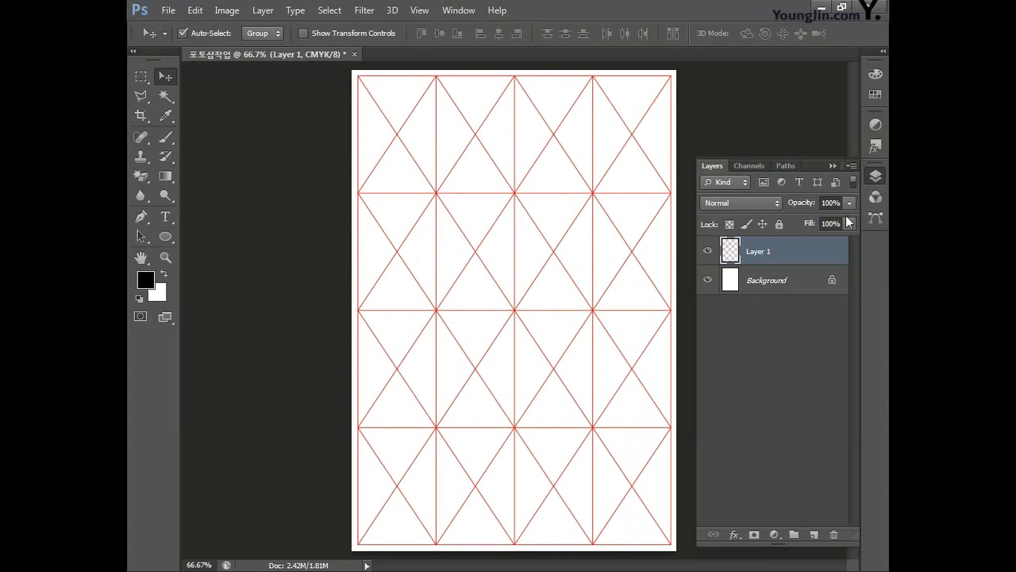
left_click(796, 285, "shift")
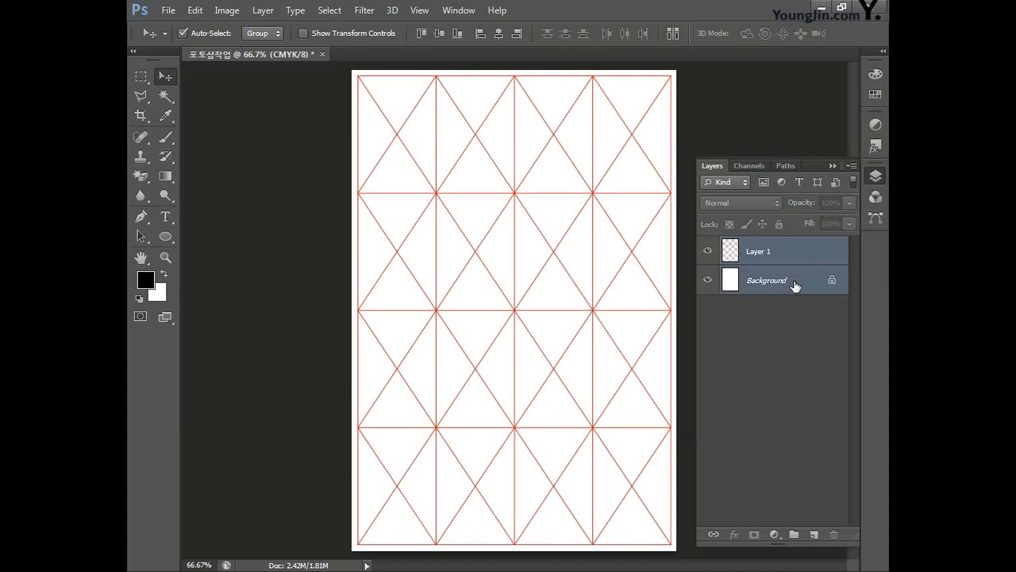
left_click(437, 34)
left_click(500, 34)
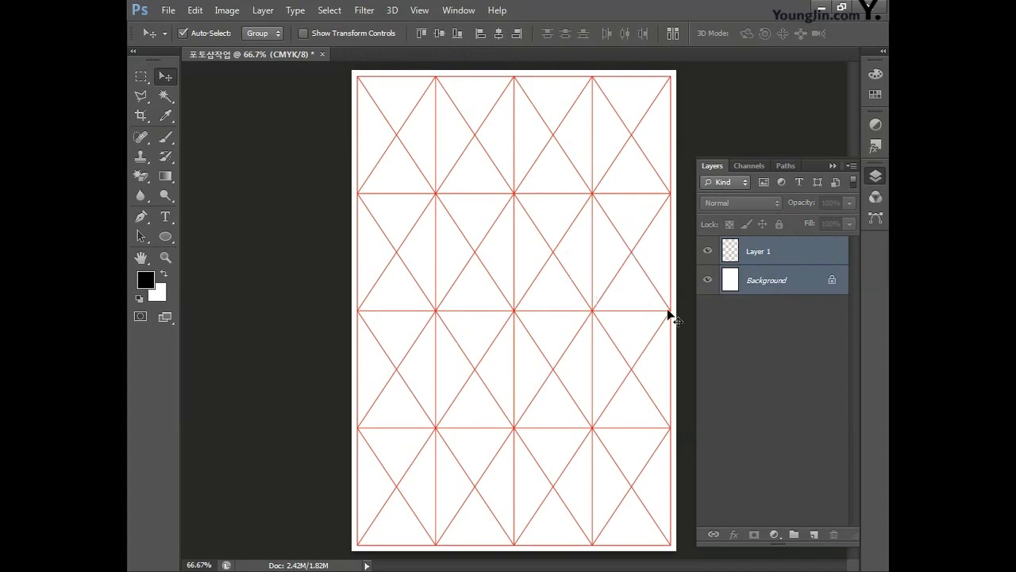
- Rename the grid layer to 그리드 and lock it completely
left_click(758, 256)
double_click(759, 251)
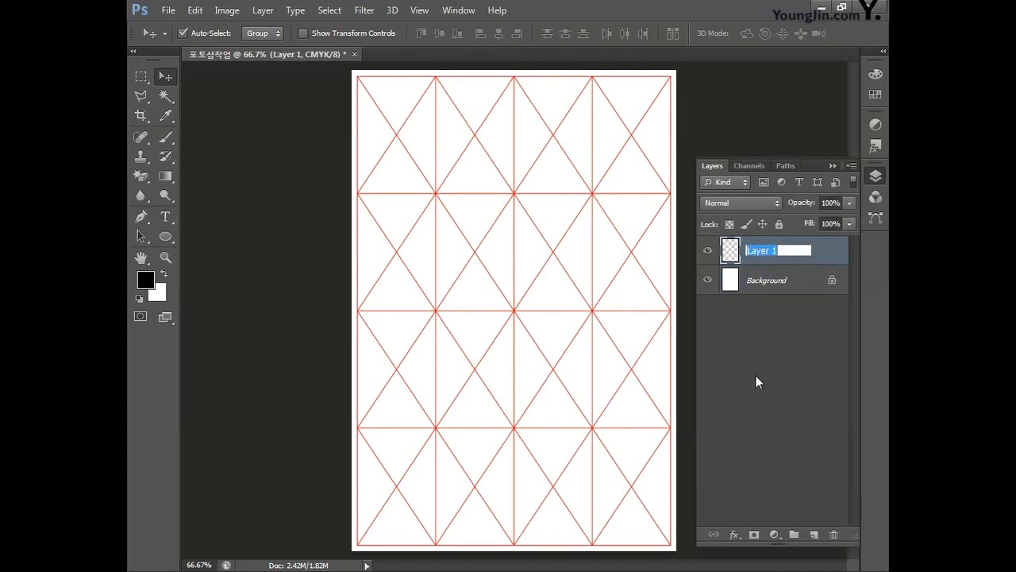
type("그리드")
key("Return")
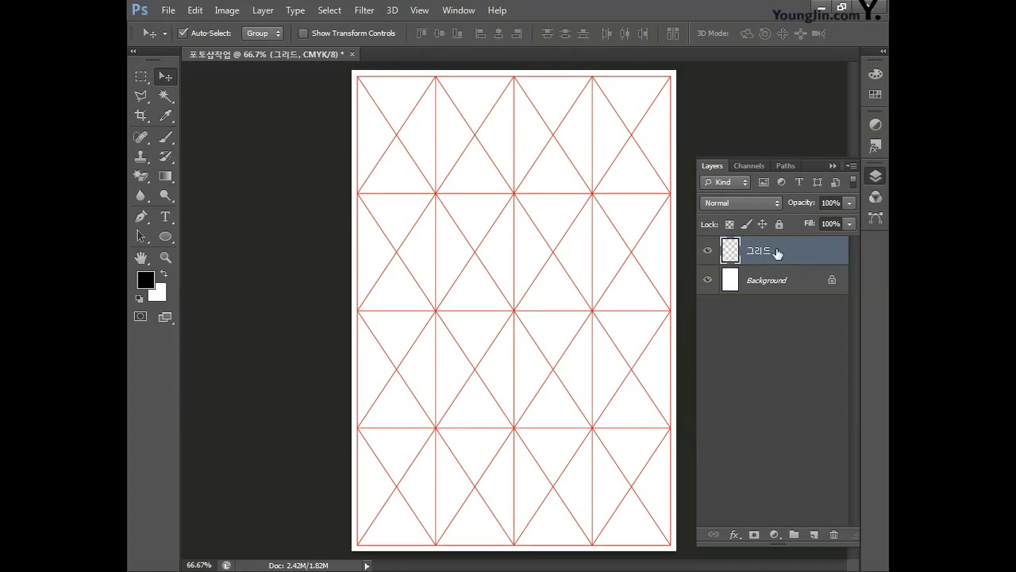
left_click(779, 224)
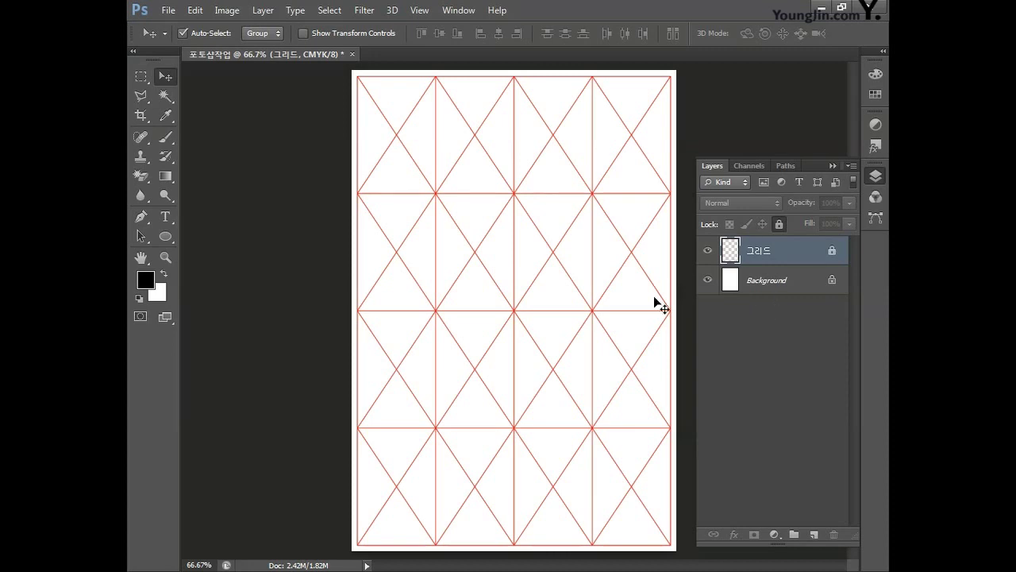
- Create a new layer named 배경 and place it directly below the 그리드 layer
left_click(263, 10)
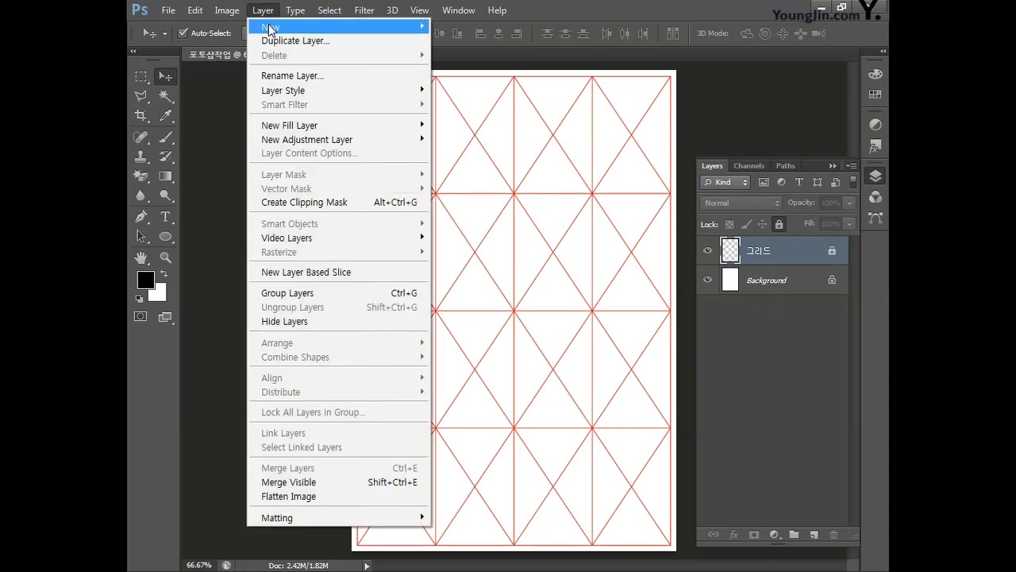
mouse_move(270, 28)
left_click(442, 30)
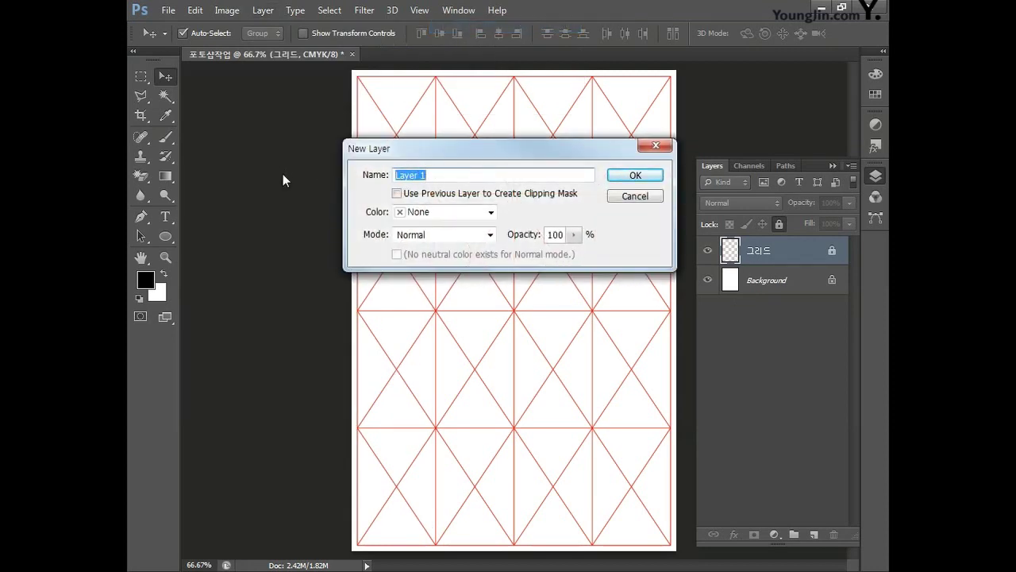
type("배경")
left_click(640, 176)
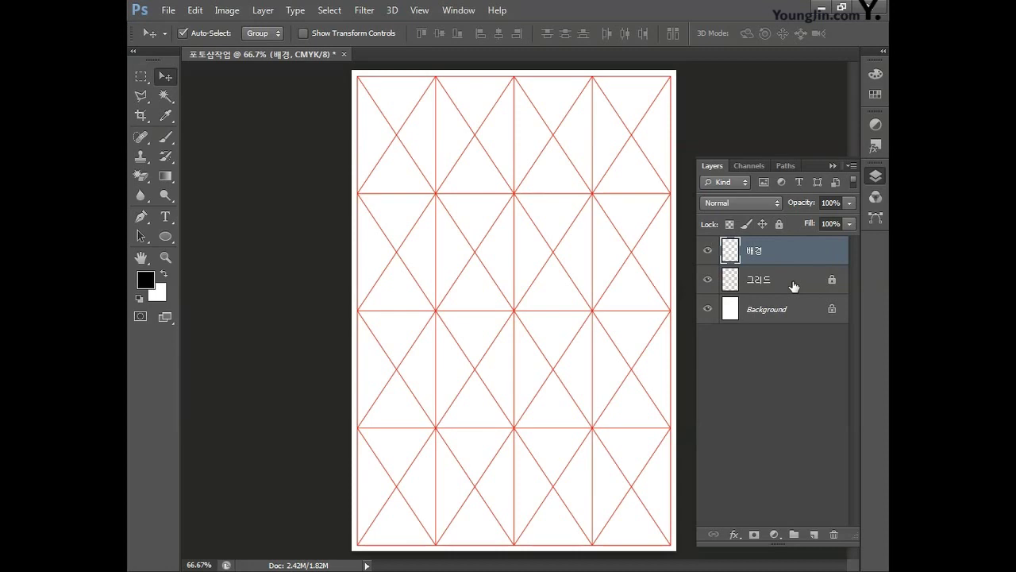
left_click_drag(790, 255, 792, 289)
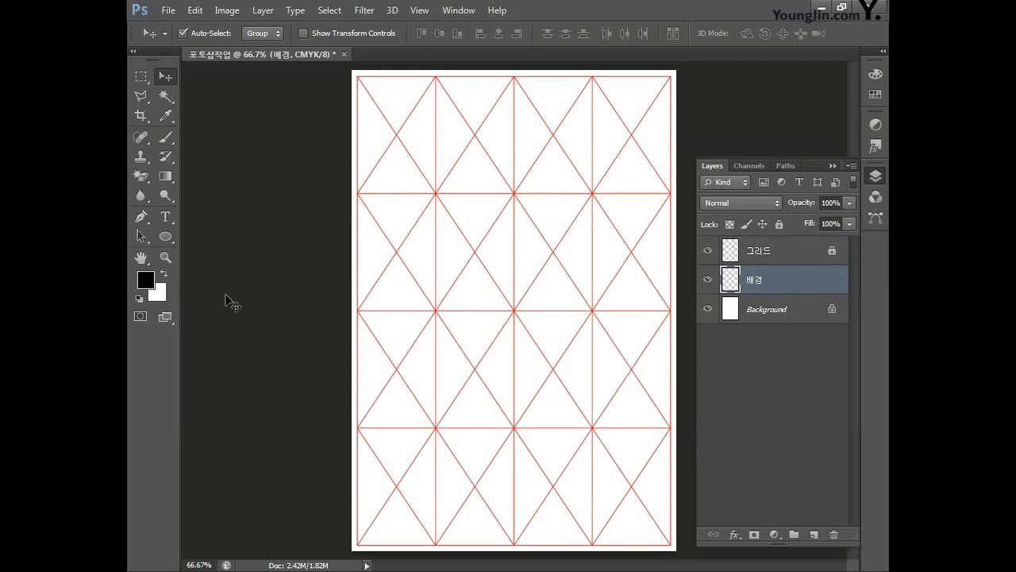
- Set the foreground color to C 35, M 30, Y 45, K 0
left_click(145, 279)
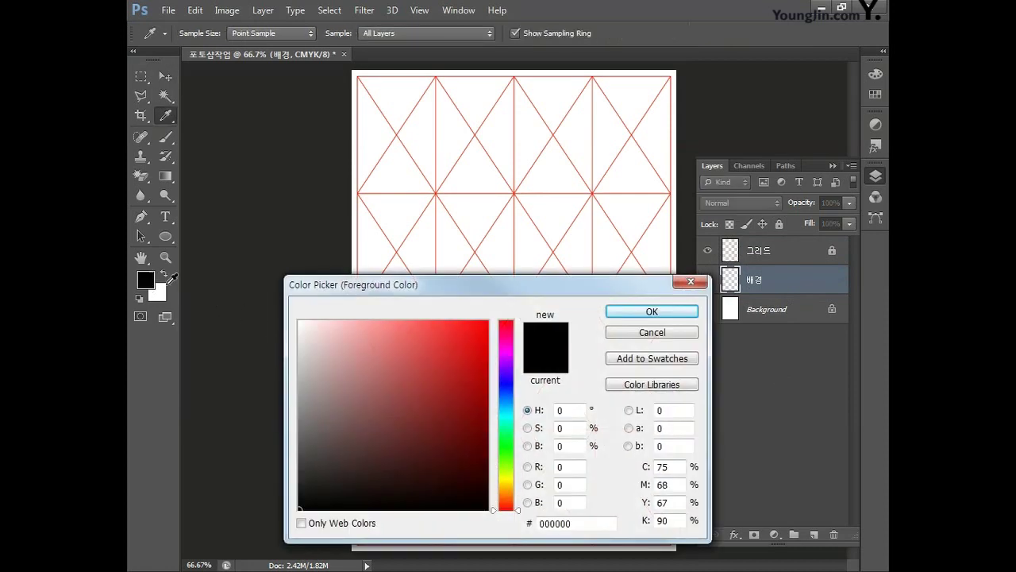
double_click(671, 469)
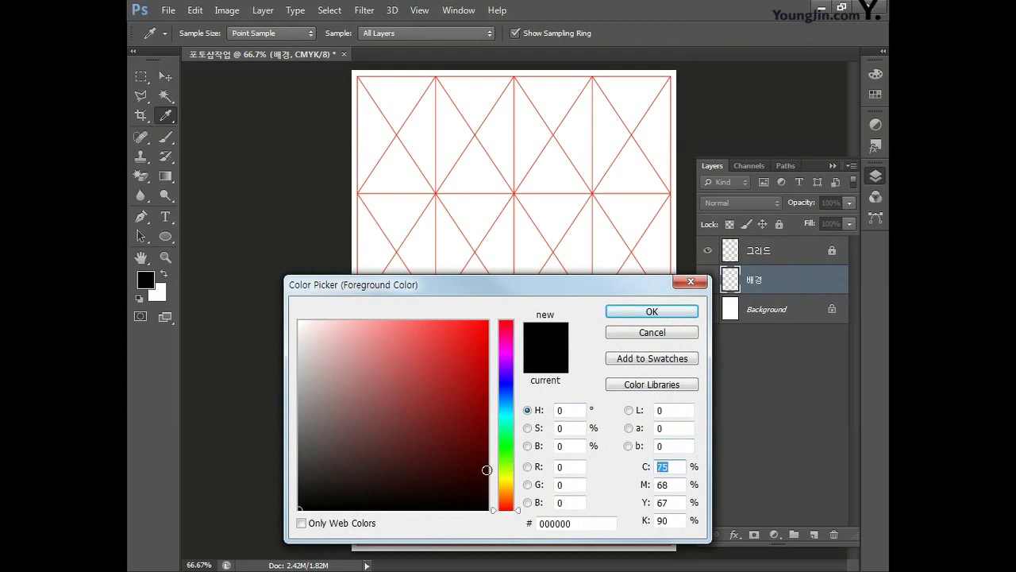
type("35")
key("Tab")
type("30")
key("Tab")
type("45")
key("Tab")
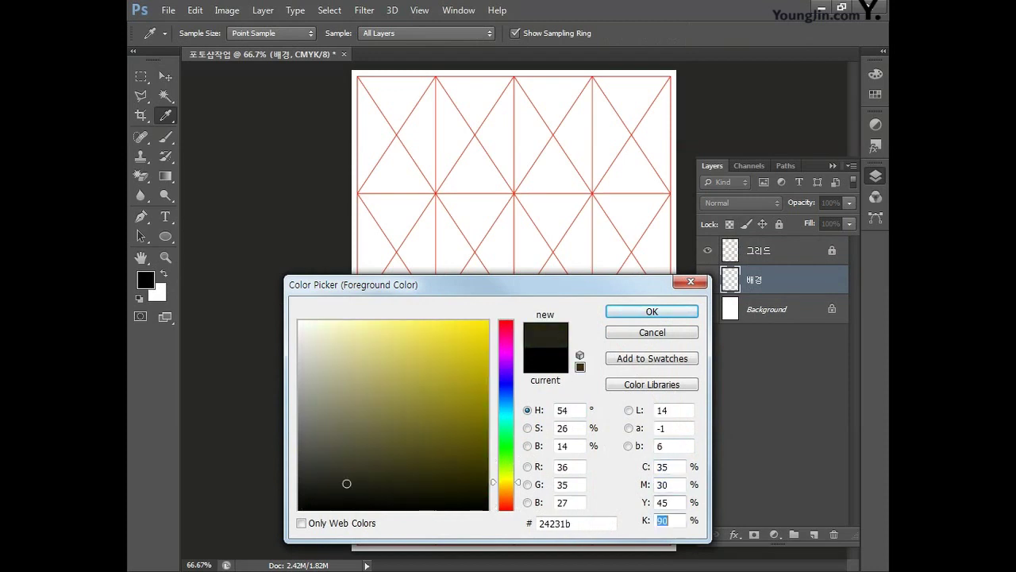
type("0")
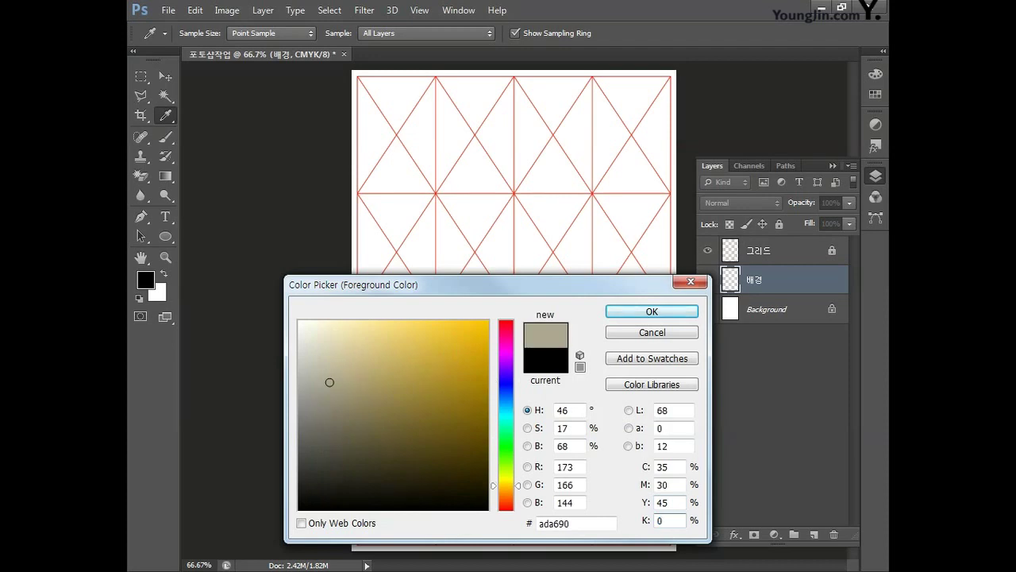
left_click(651, 311)
key("v")
- Set the background color to C 20, M 15, Y 40, K 0
left_click(157, 292)
double_click(660, 466)
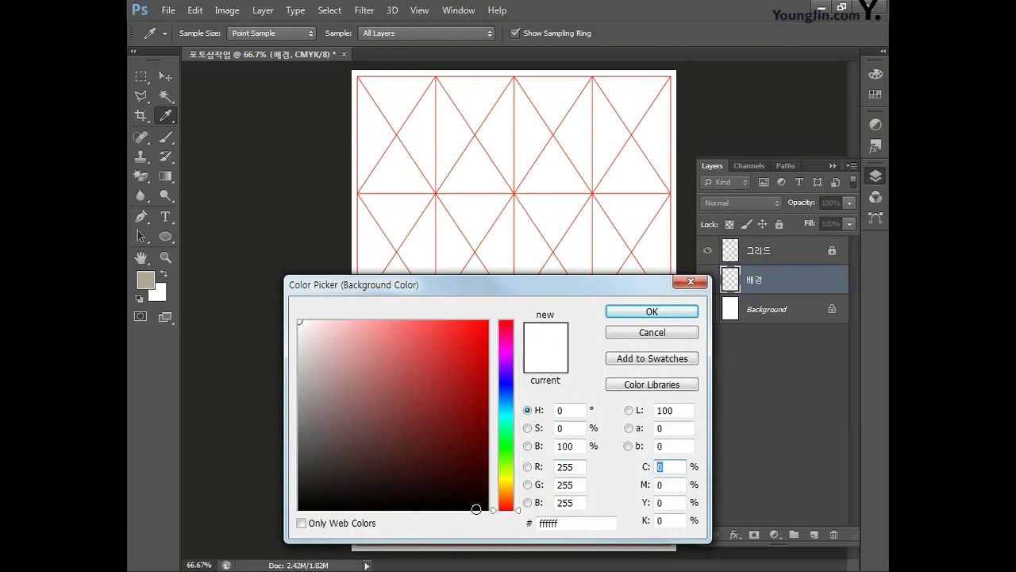
type("20")
key("Tab")
type("15")
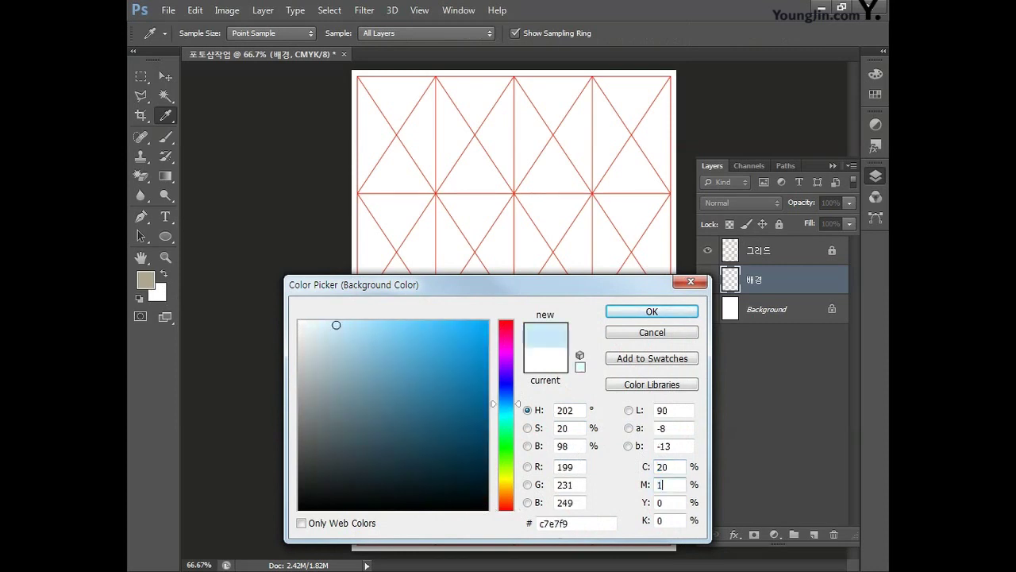
key("Tab")
type("40")
key("Tab")
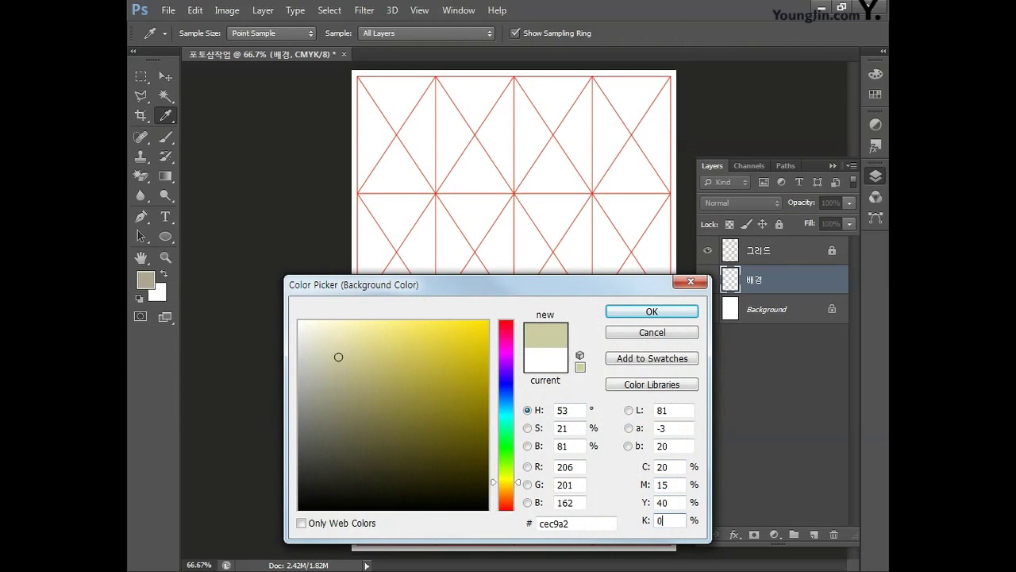
left_click(652, 312)
key("v")
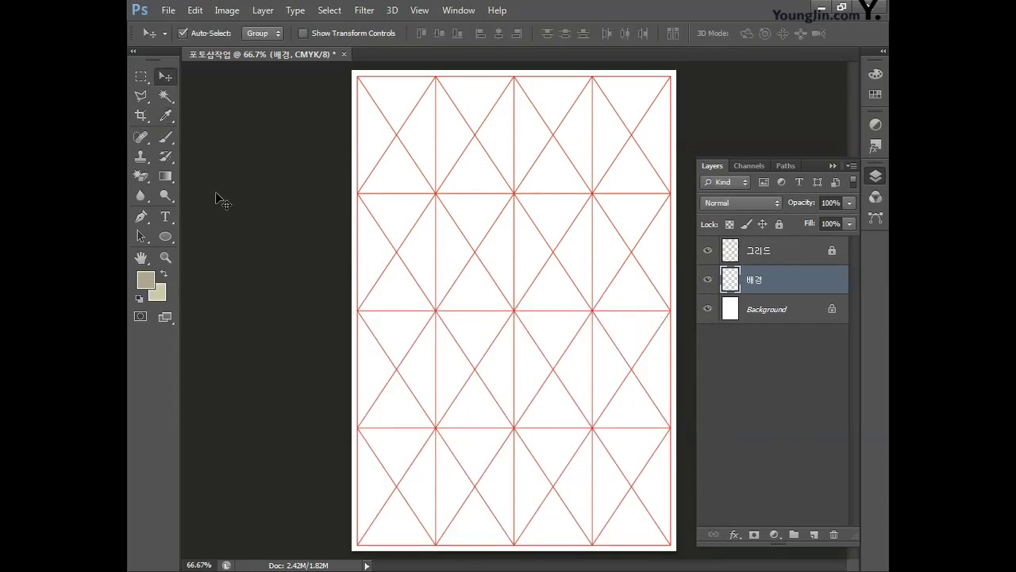
- Fill the 배경 layer with a linear foreground-to-background gradient running from the top edge of the page down to its center
left_click(167, 177)
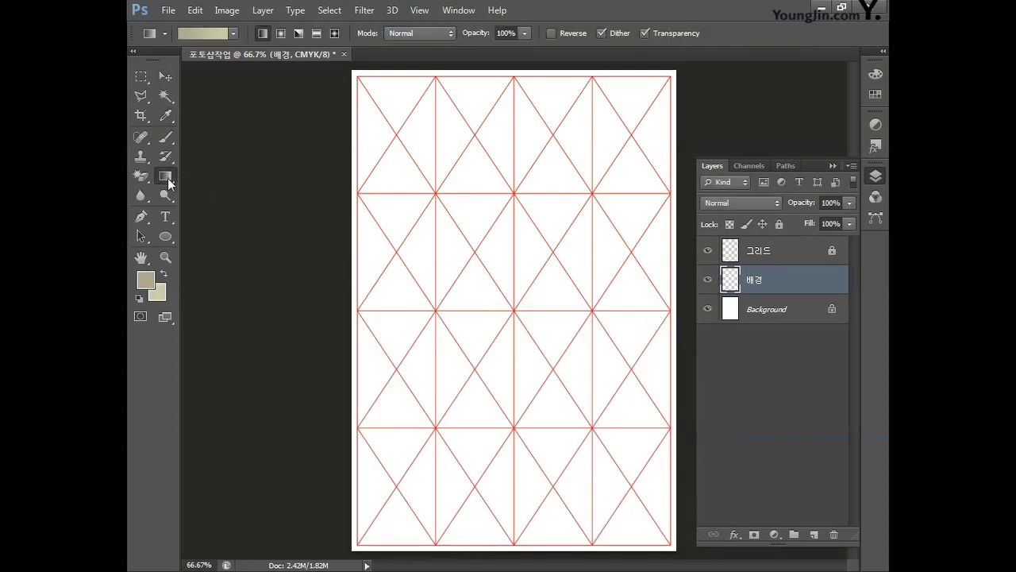
left_click(232, 35)
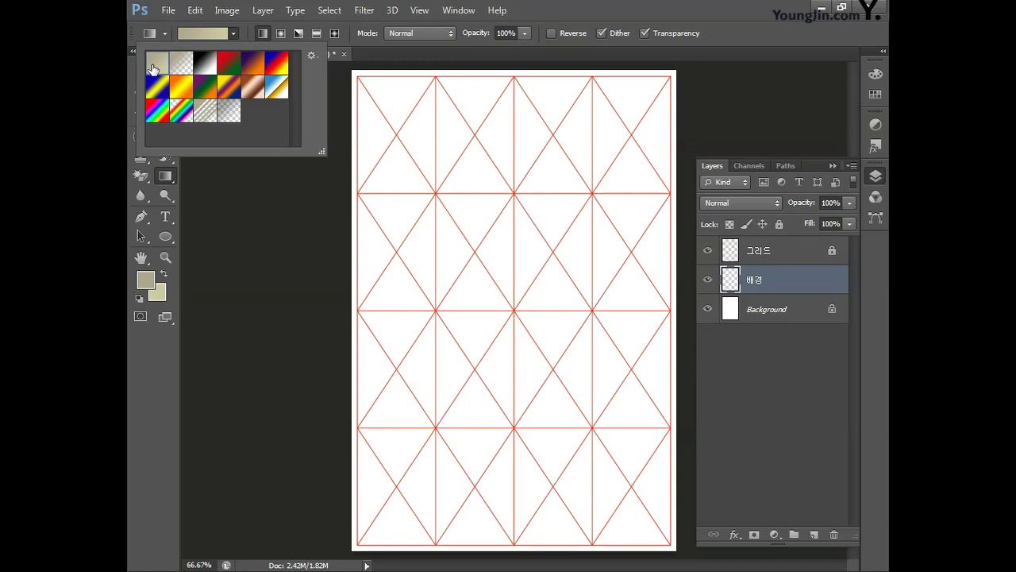
left_click(515, 81)
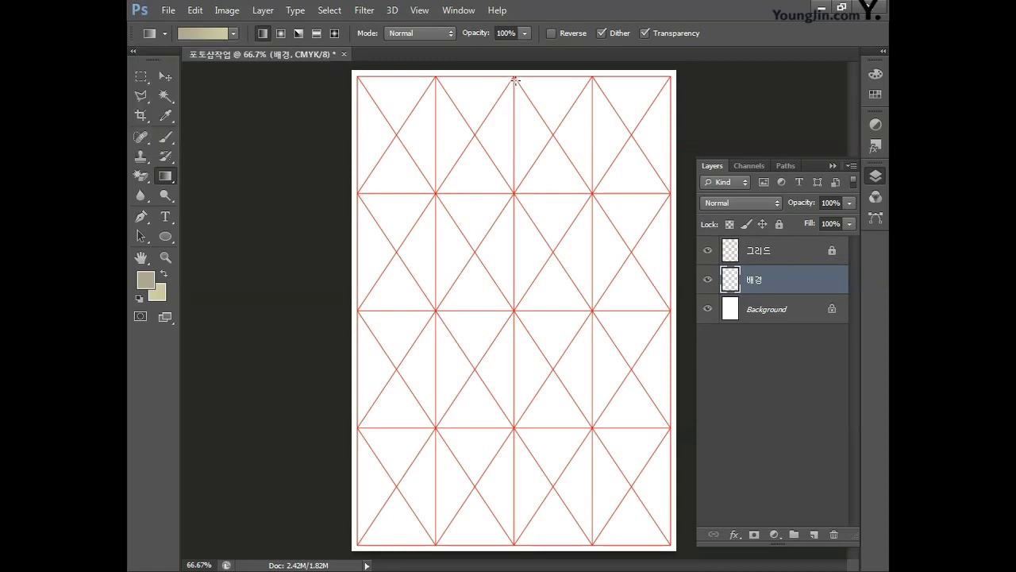
left_click_drag(516, 81, 525, 313)
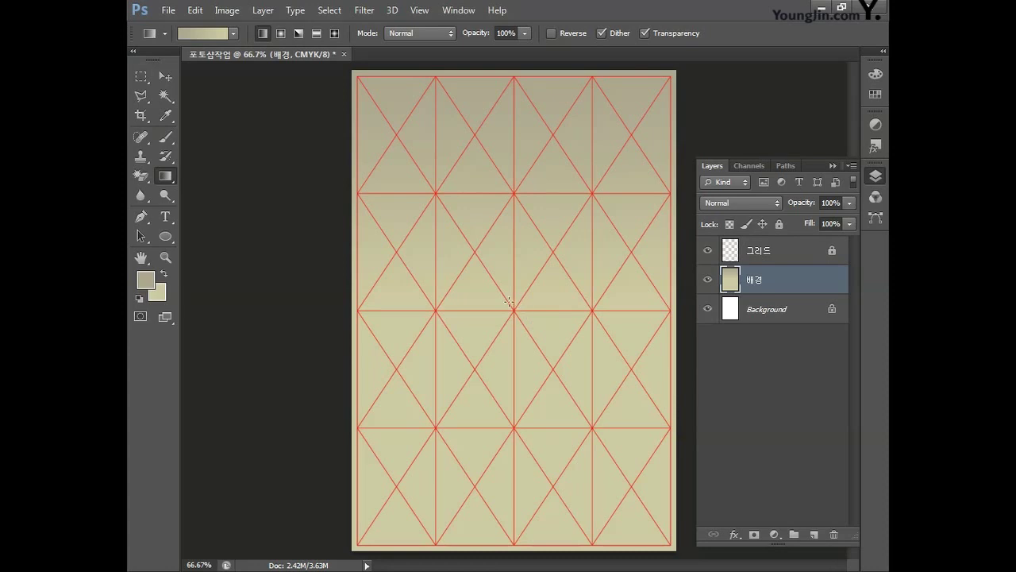
- Open the mountain photo 산 배경 from the 제공 파일 folder
left_click(169, 10)
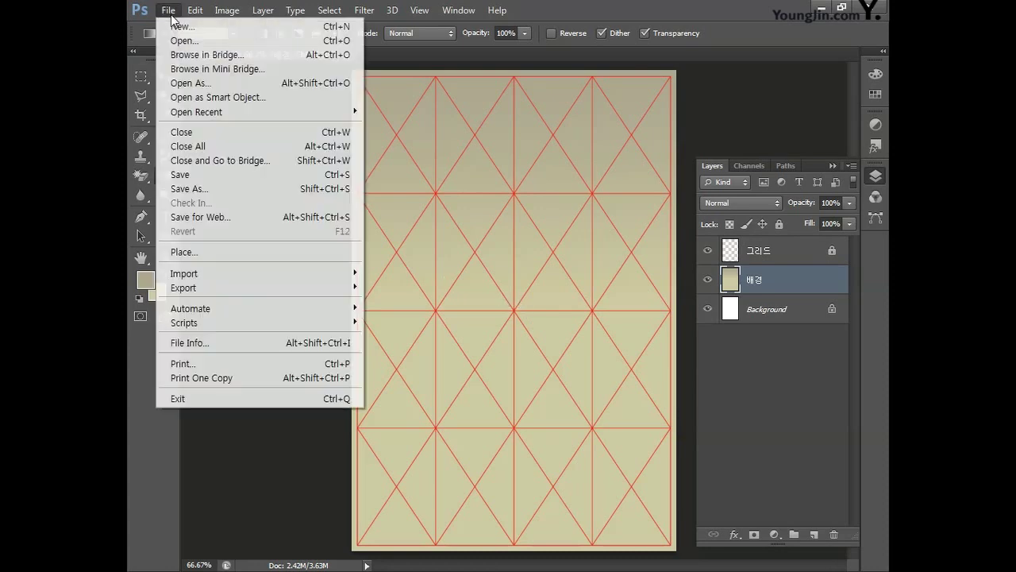
left_click(182, 41)
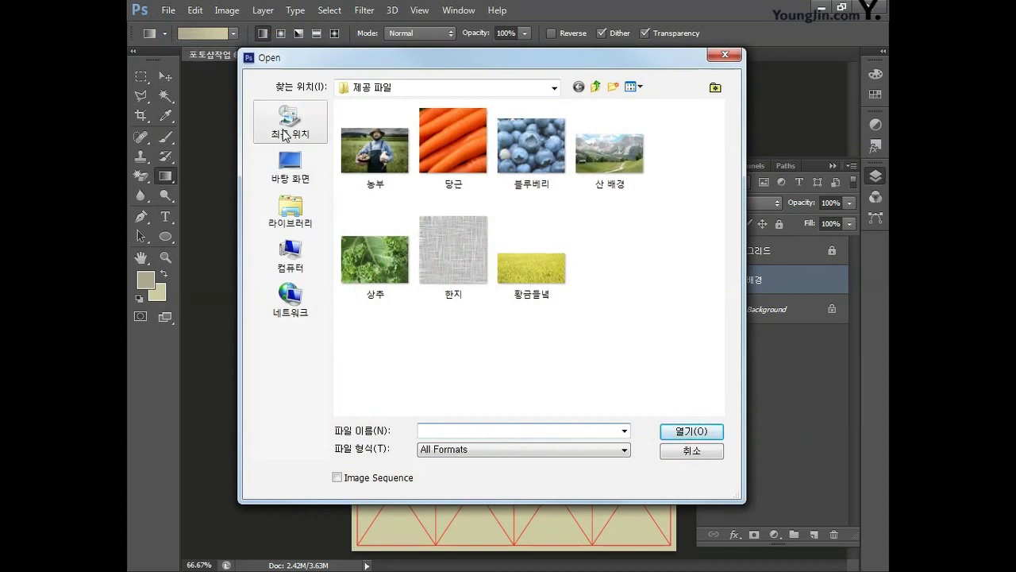
left_click(613, 159)
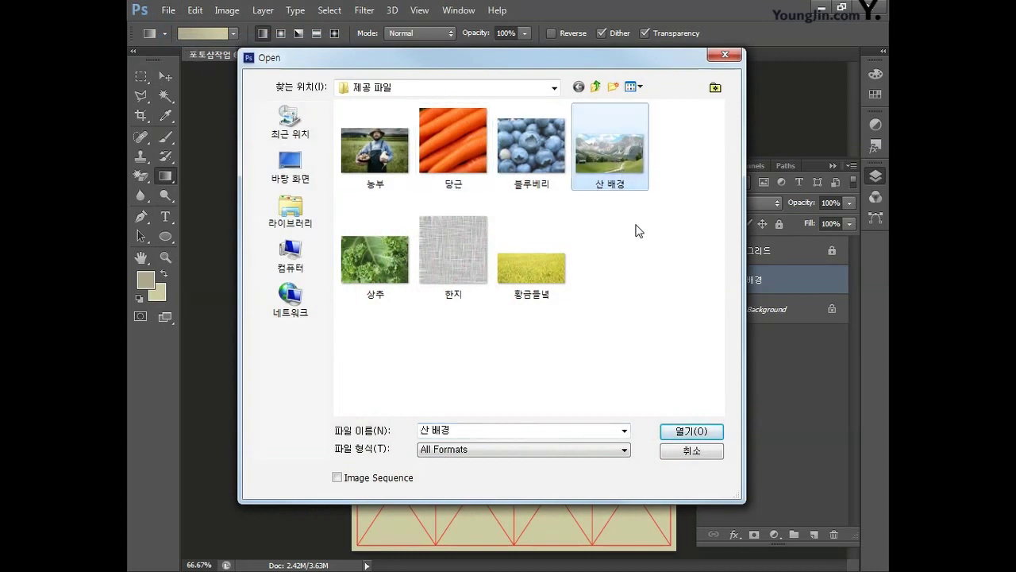
left_click(680, 432)
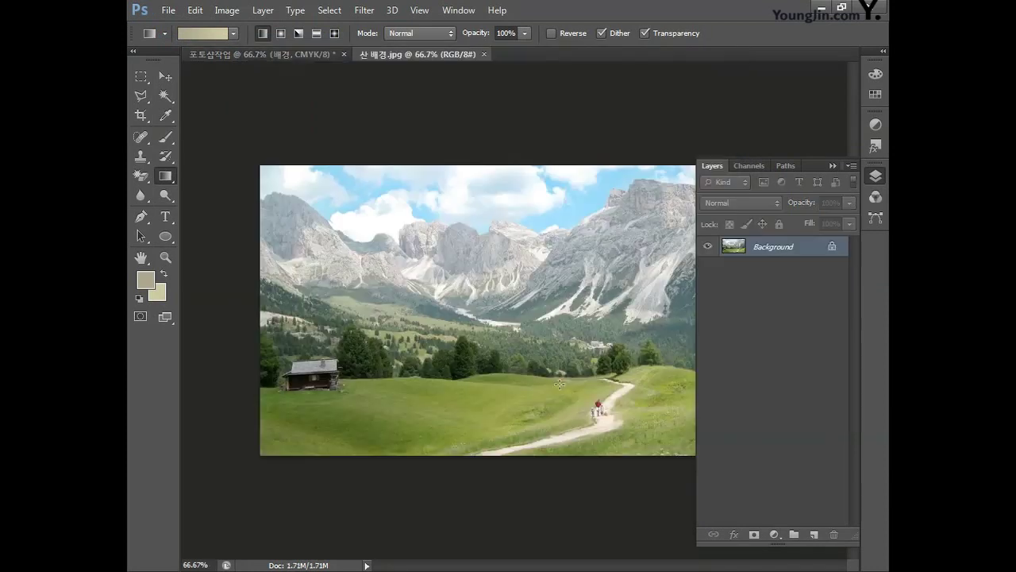
- Copy the entire mountain photo into the 포토샵작업 document as a new layer
left_click(875, 175)
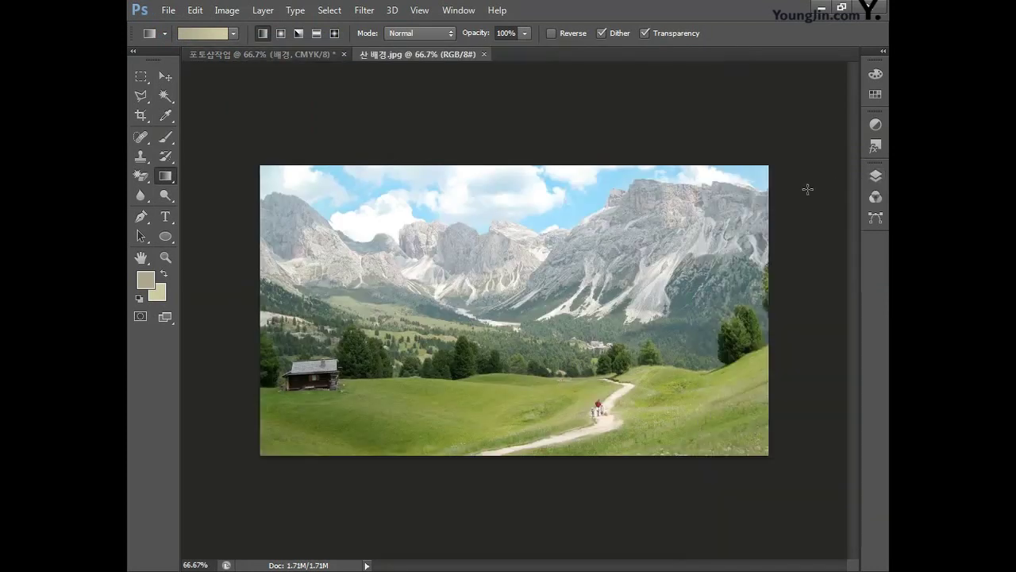
key("ctrl+a")
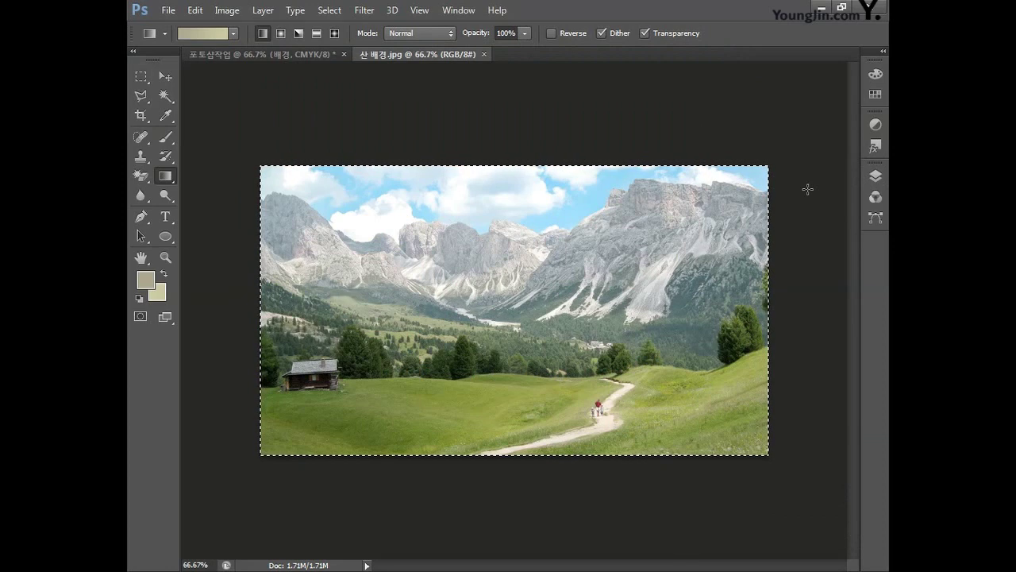
left_click(294, 55)
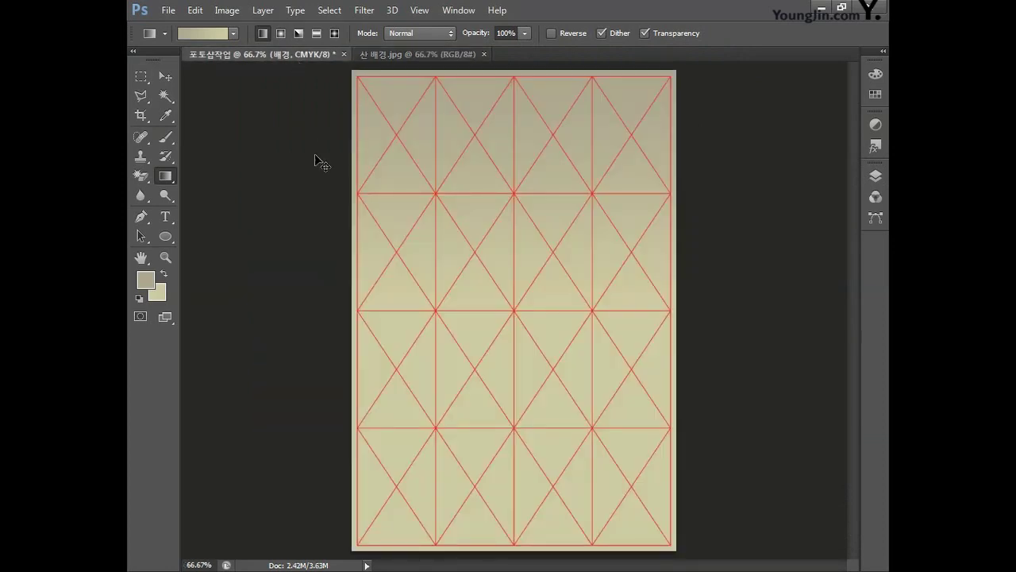
key("ctrl+v")
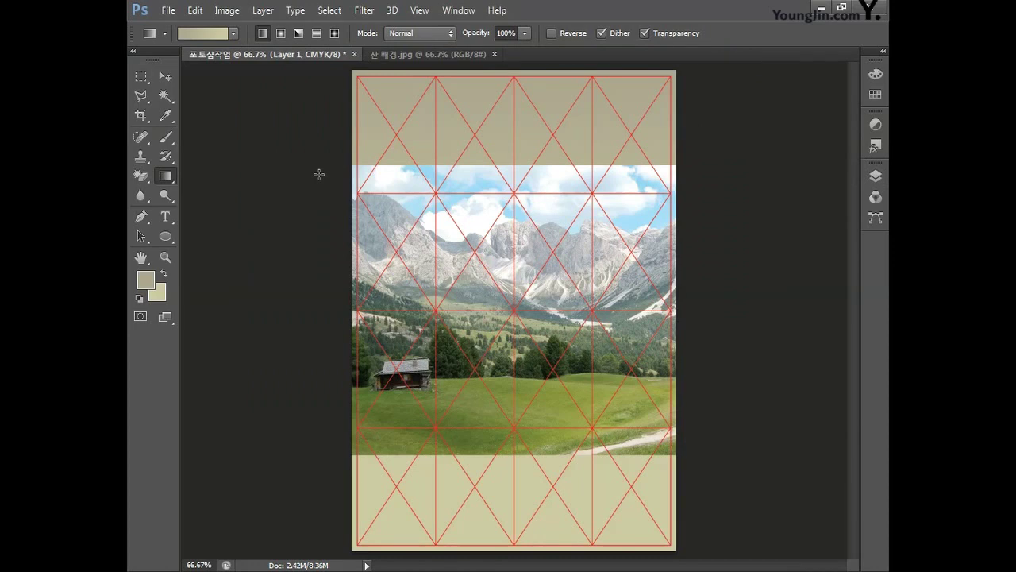
- Scale the pasted mountain photo proportionally to about 64% and align it so it spans the full page width
key("ctrl+t")
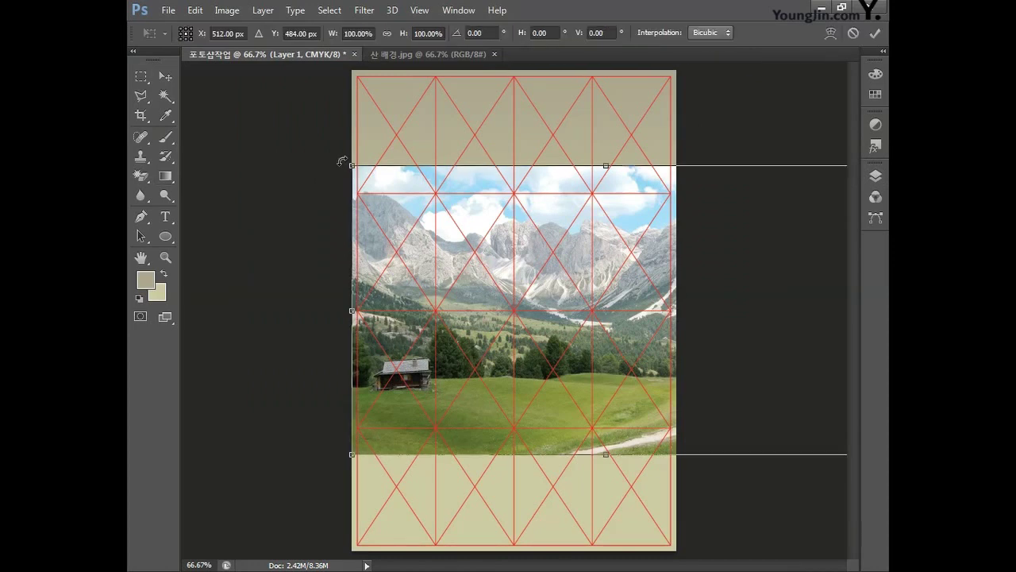
left_click_drag(349, 164, 569, 290)
left_click_drag(637, 350, 416, 345)
left_click_drag(643, 290, 677, 269)
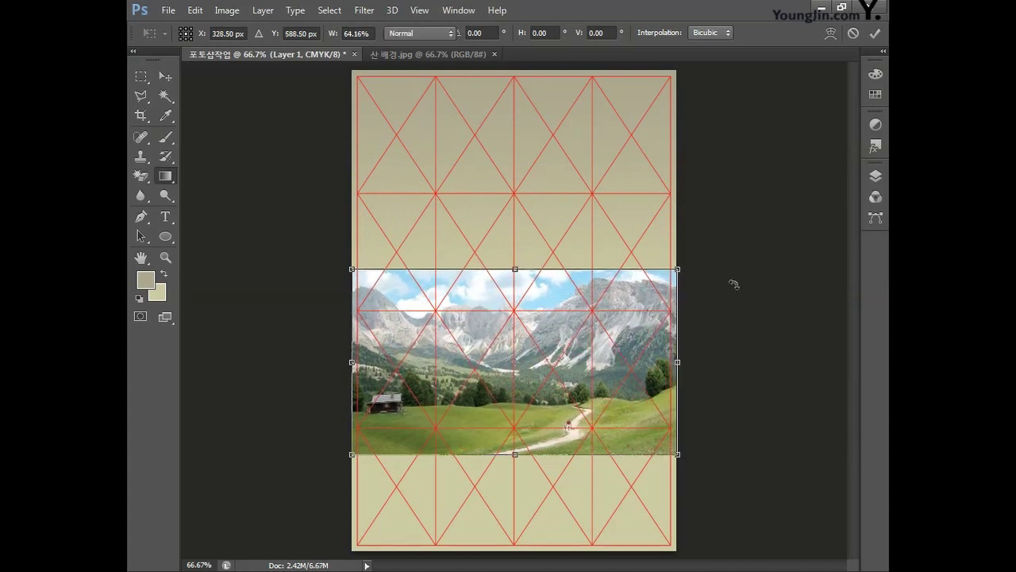
key("Return")
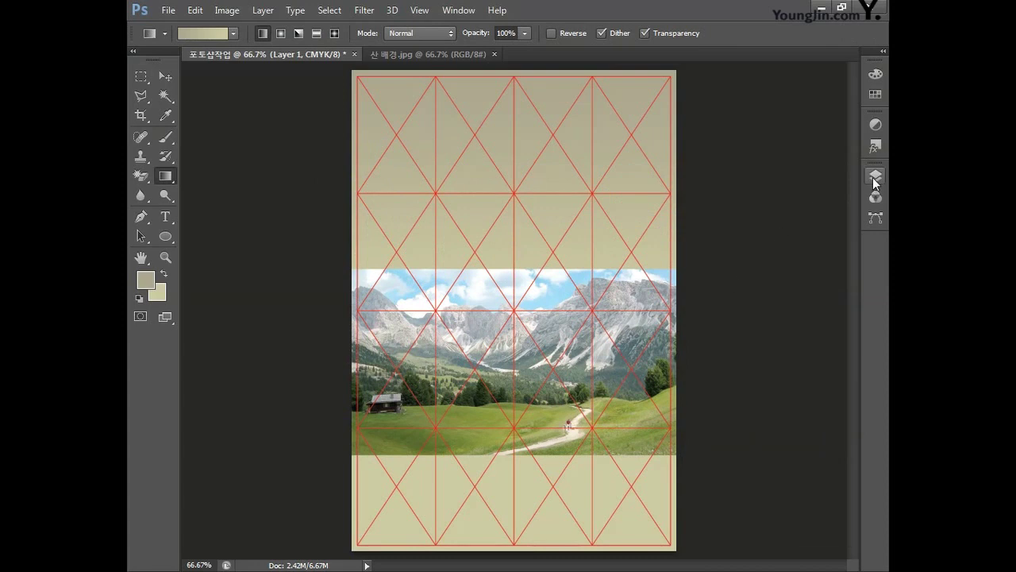
- Rename the mountain photo's layer as 산배경
left_click(874, 176)
double_click(760, 280)
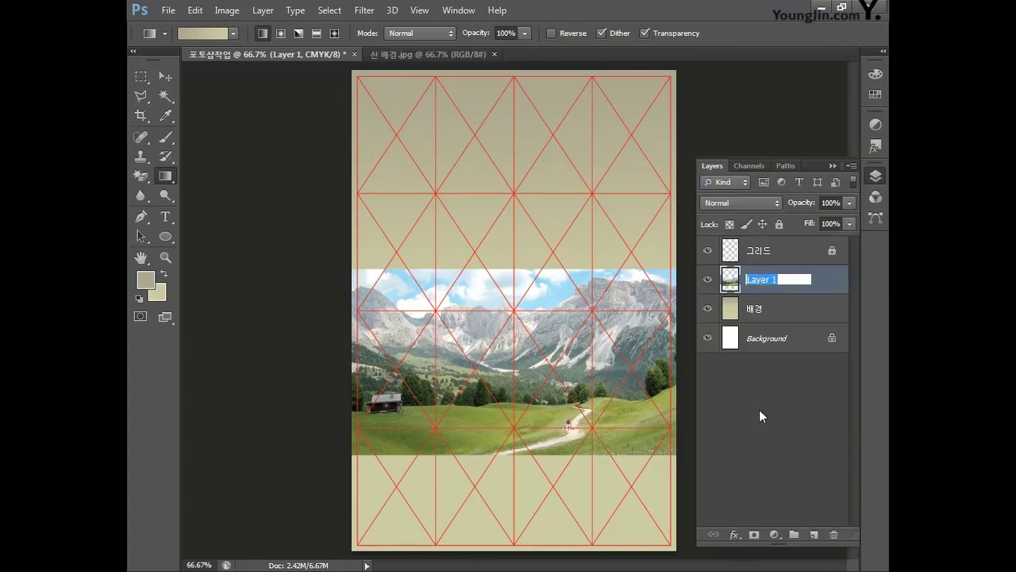
type("산배경")
key("Return")
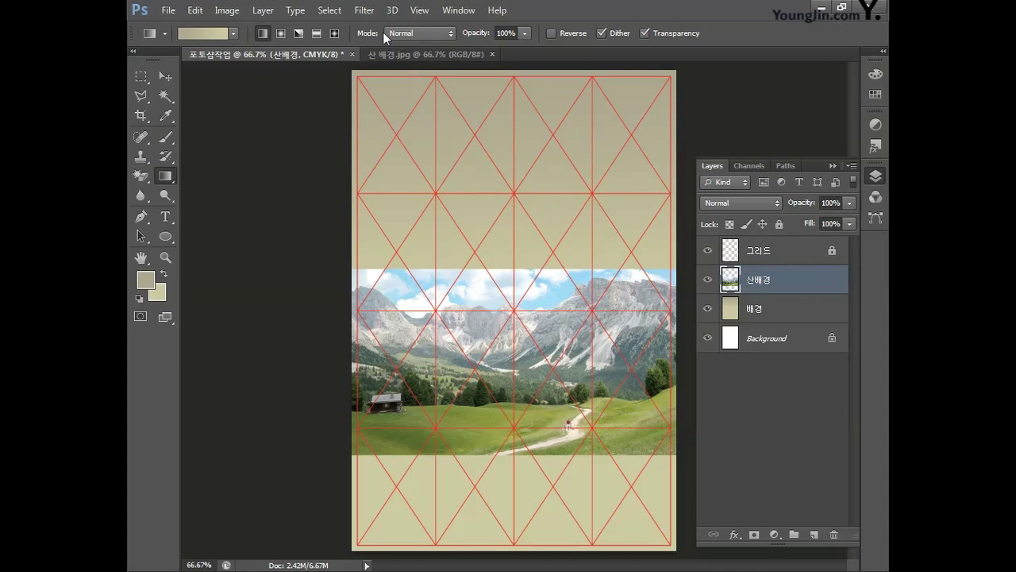
- Apply a Gaussian Blur with a radius of 18 pixels to the 산배경 layer
left_click(364, 9)
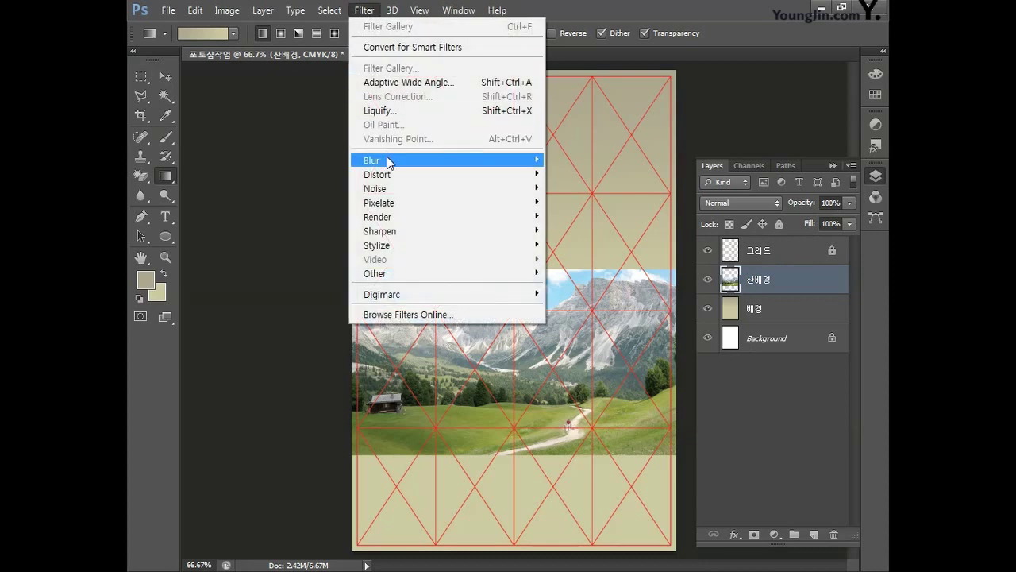
mouse_move(389, 162)
left_click(597, 263)
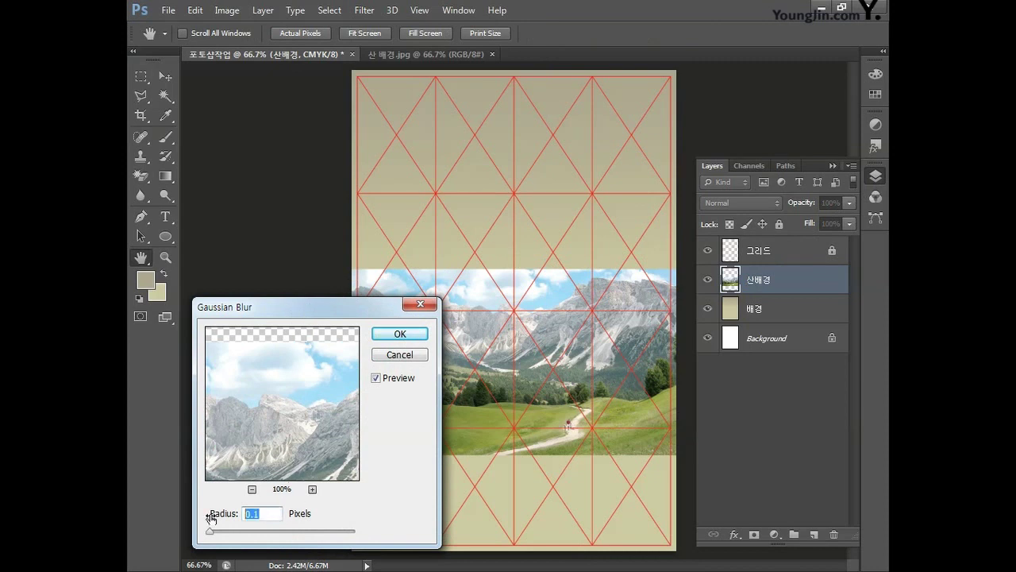
type("18")
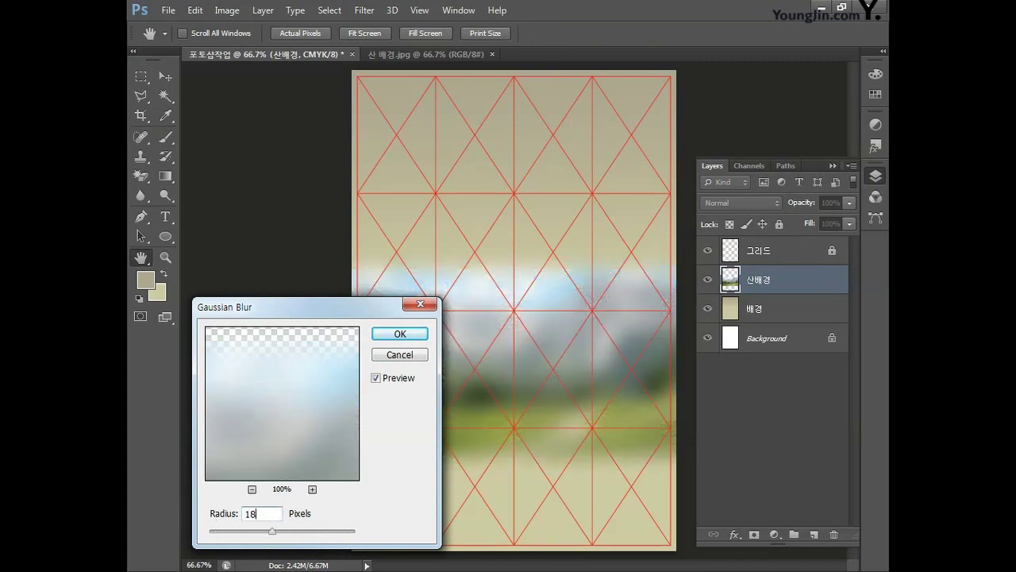
left_click(397, 335)
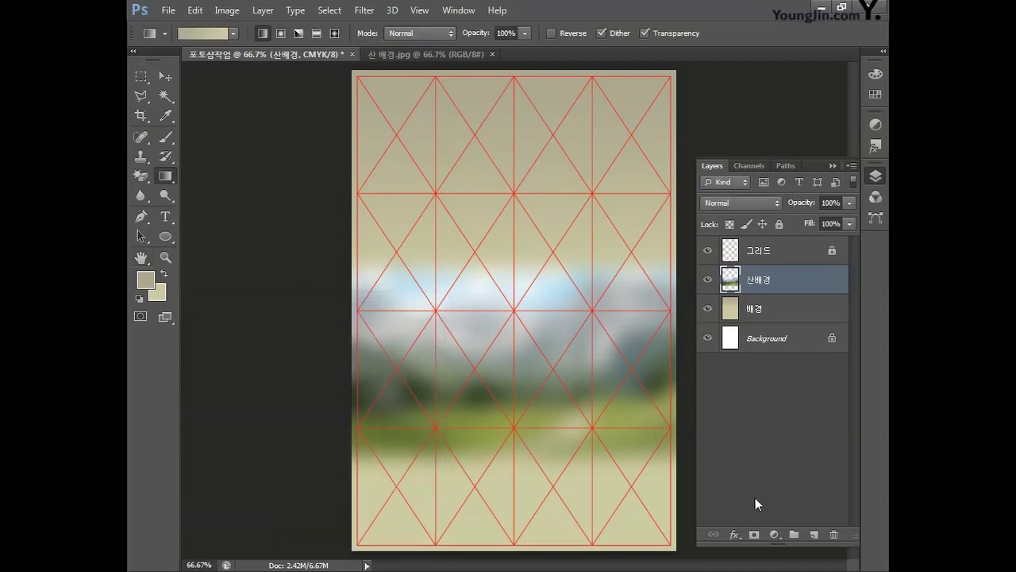
- Add a layer mask to the 산배경 layer and set the foreground color to C 0, M 0, Y 0, K 100
left_click(755, 536)
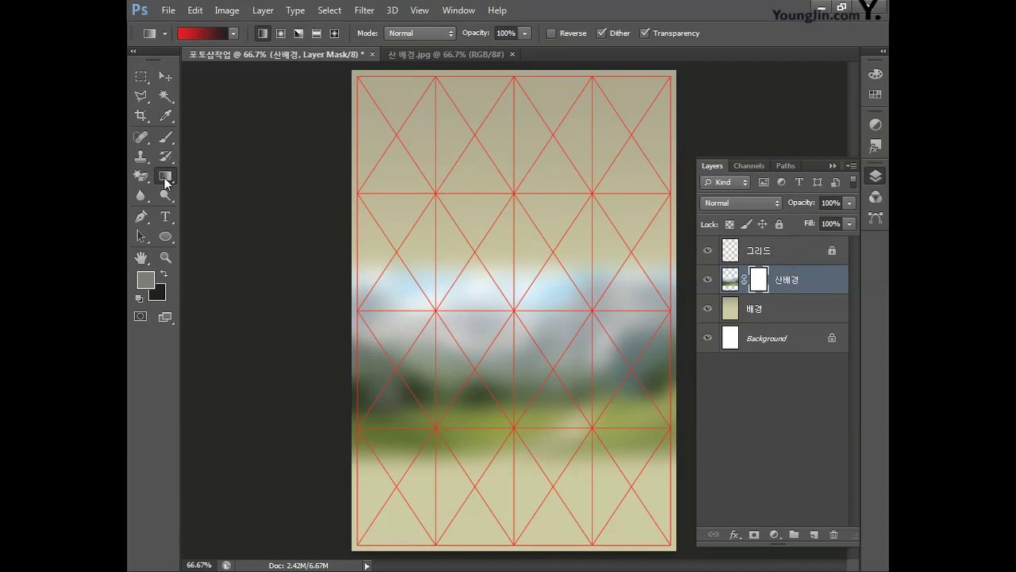
left_click(146, 280)
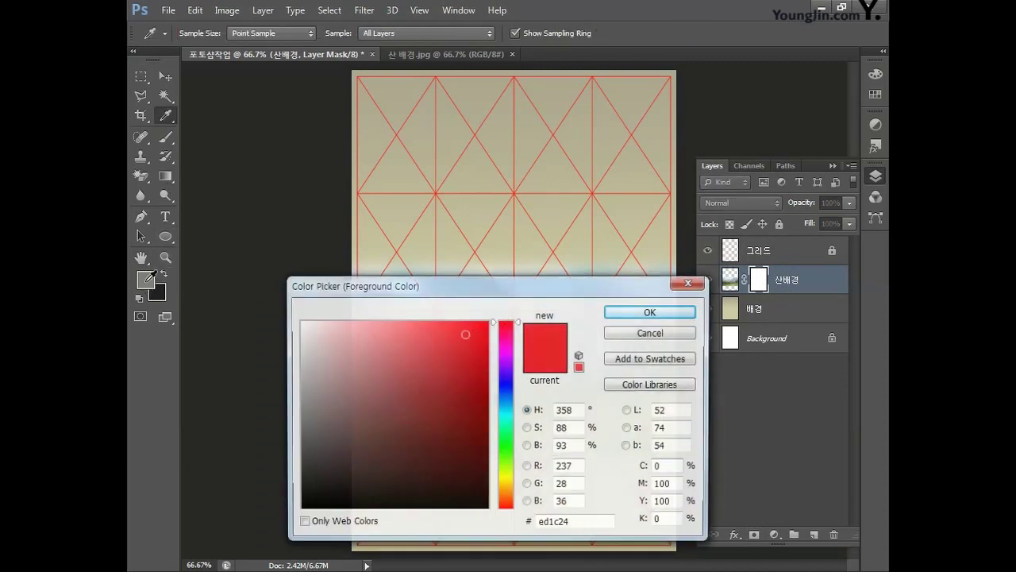
double_click(669, 467)
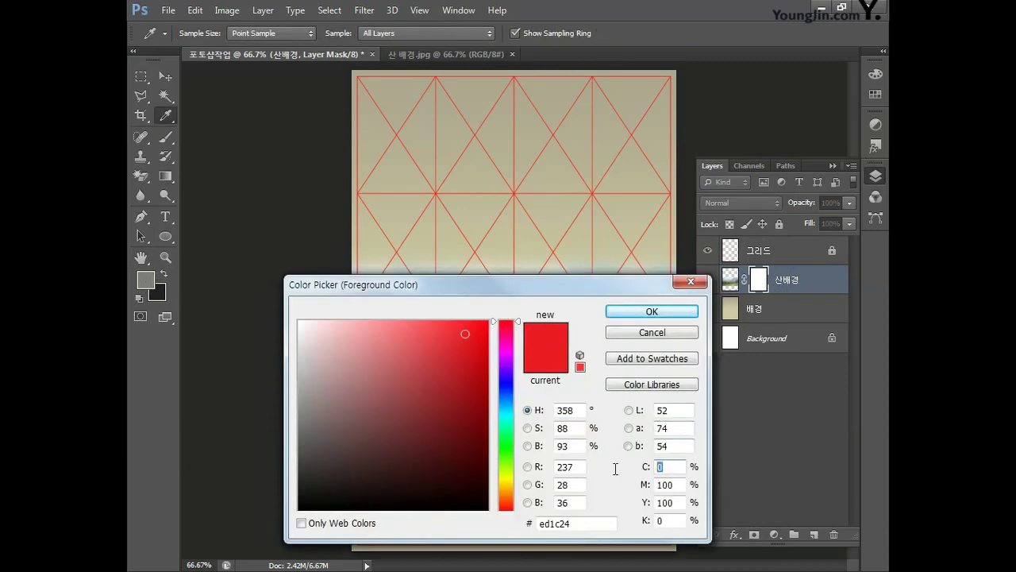
type("0")
key("Tab")
type("0")
key("Tab")
type("0")
key("Tab")
type("100")
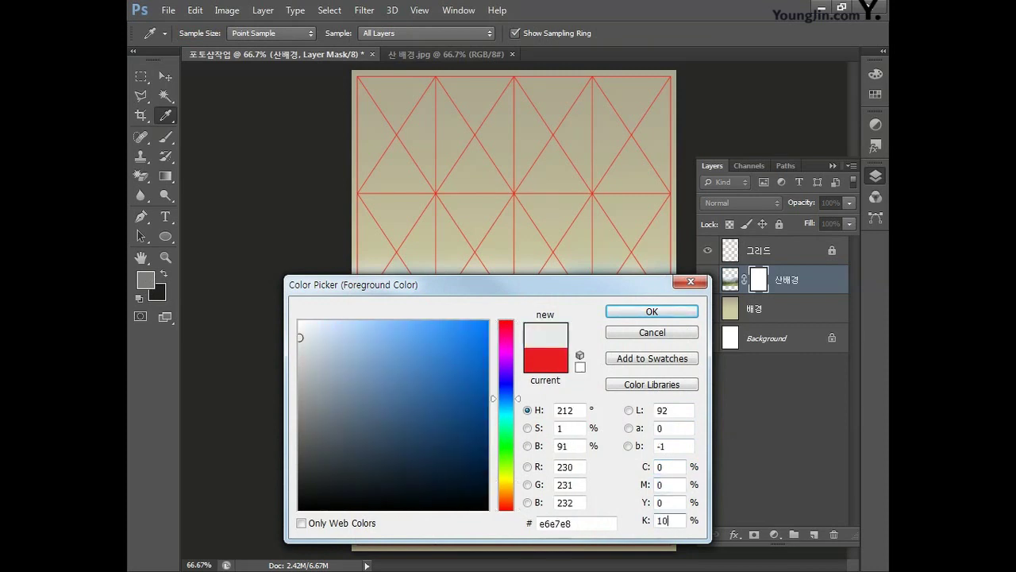
left_click(645, 312)
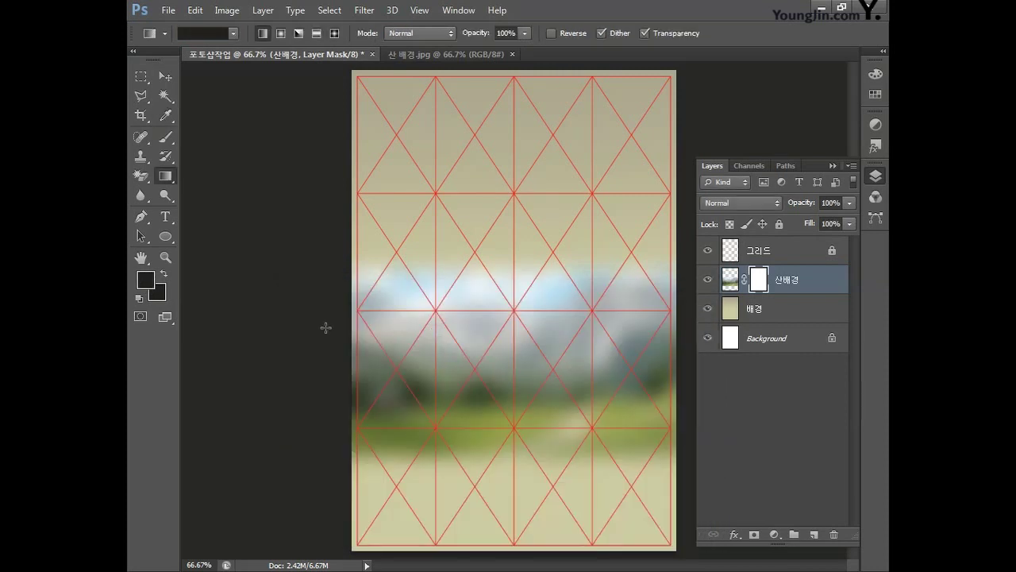
- Set the background color to white with C 0, M 0, Y 0, K 0
left_click(158, 295)
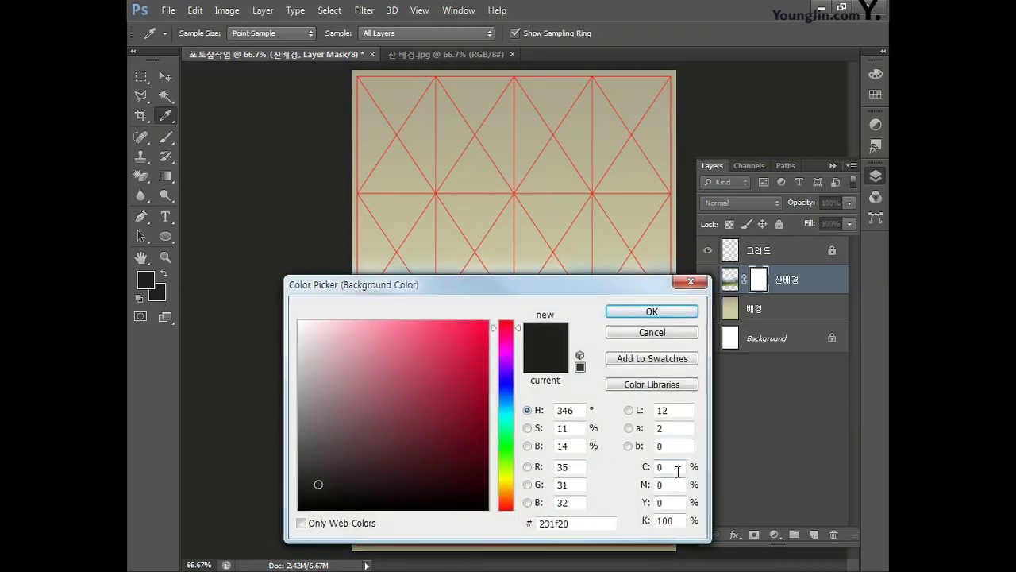
left_click(660, 484)
type("0")
key("Tab")
type("0")
key("Tab")
type("0")
key("Return")
key("g")
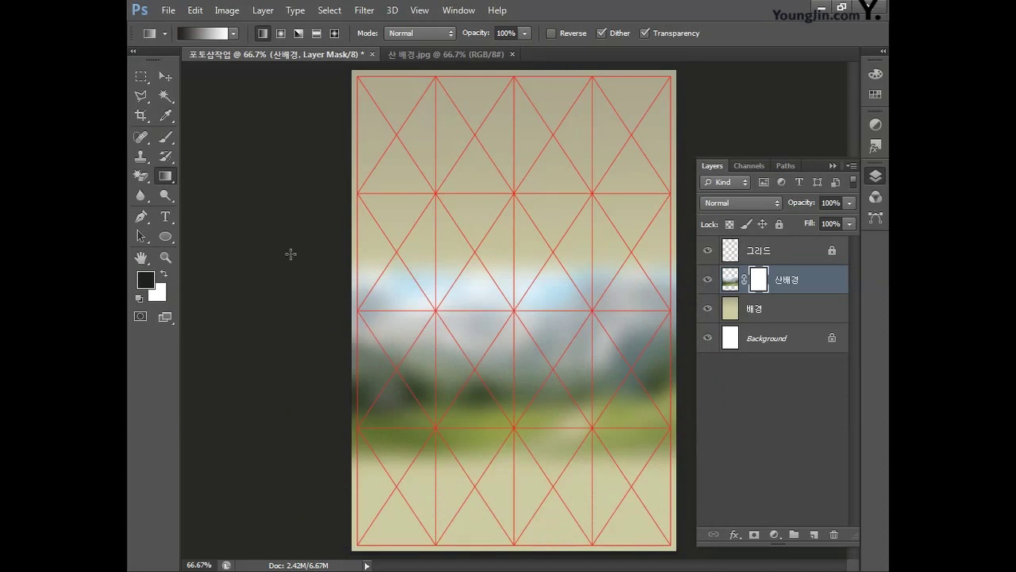
- Fill the 산배경 mask with a vertical black-to-white linear gradient from just above the photo down to its middle
left_click(233, 33)
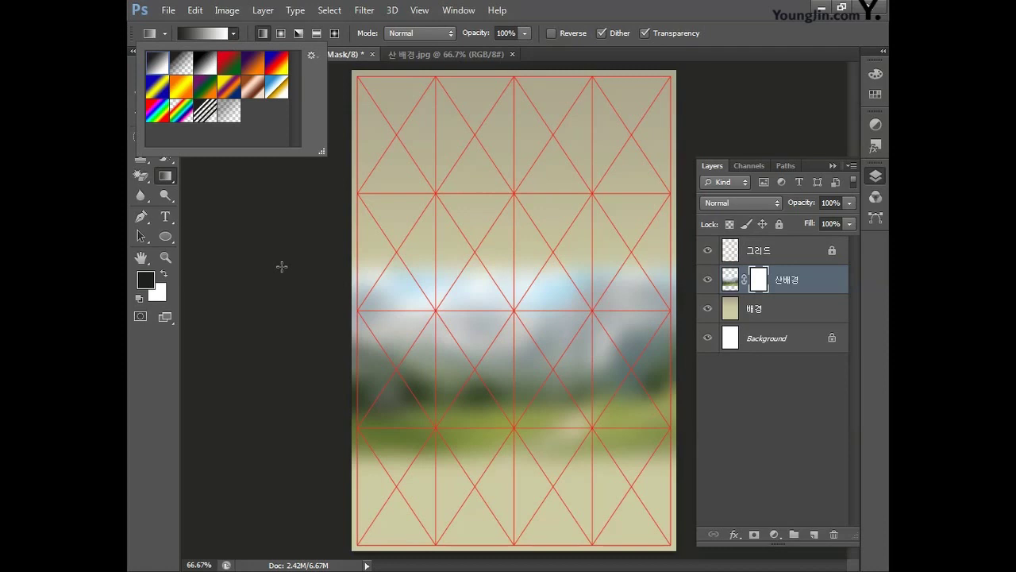
left_click(508, 237)
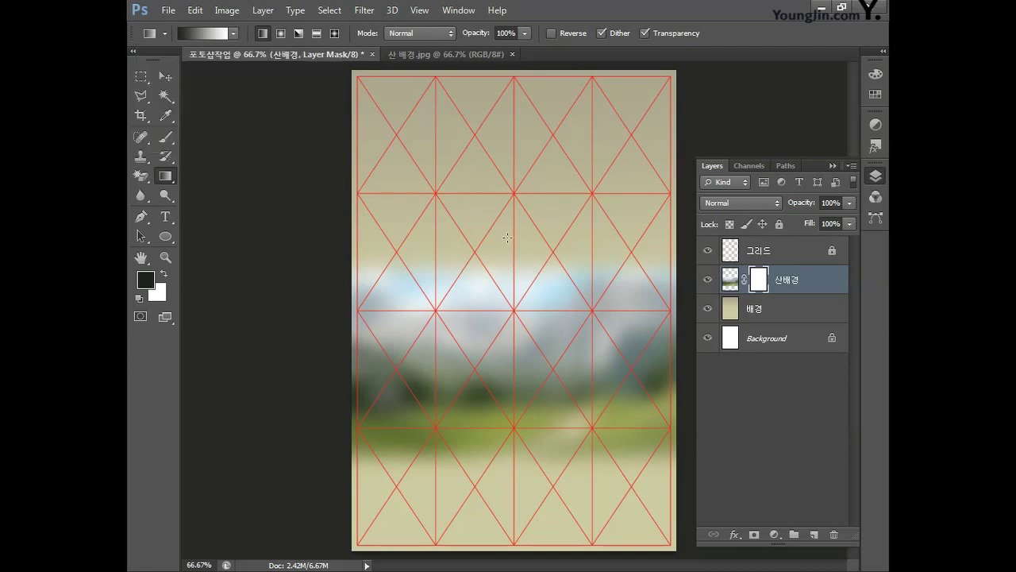
left_click_drag(508, 238, 507, 355)
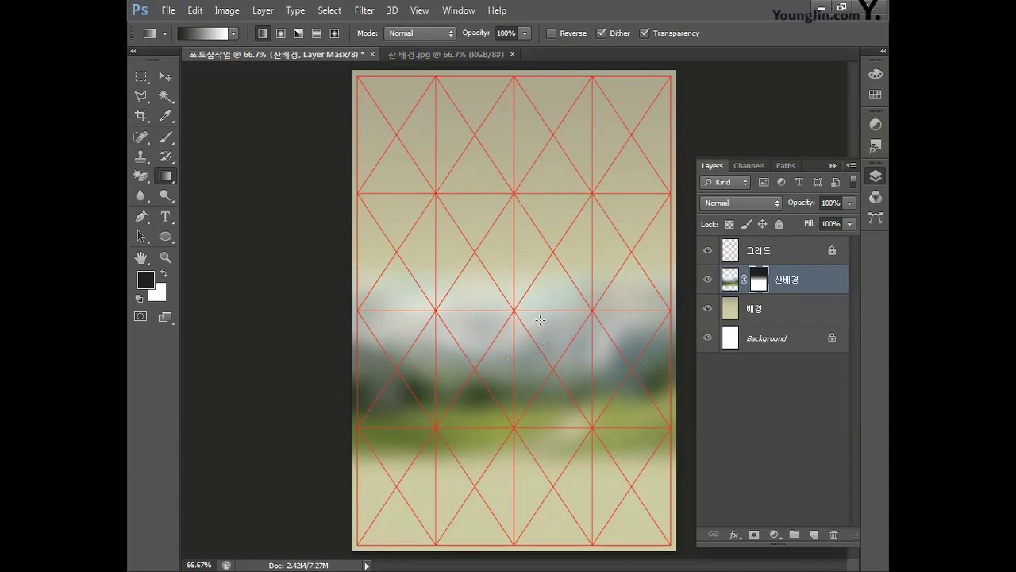
- Open the golden rice field photo 황금들녘 from the 제공 파일 folder
left_click(168, 11)
left_click(176, 38)
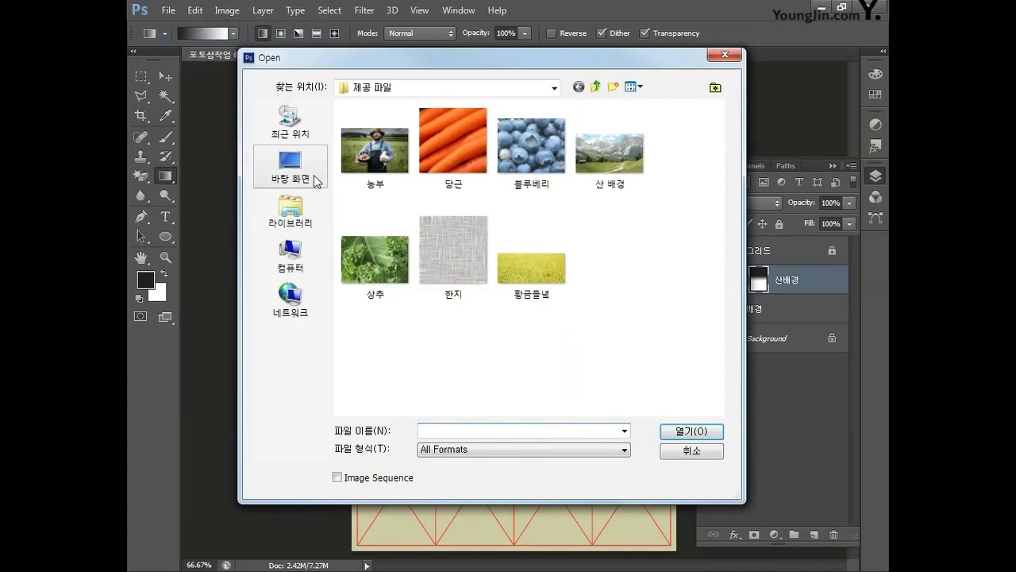
left_click(515, 254)
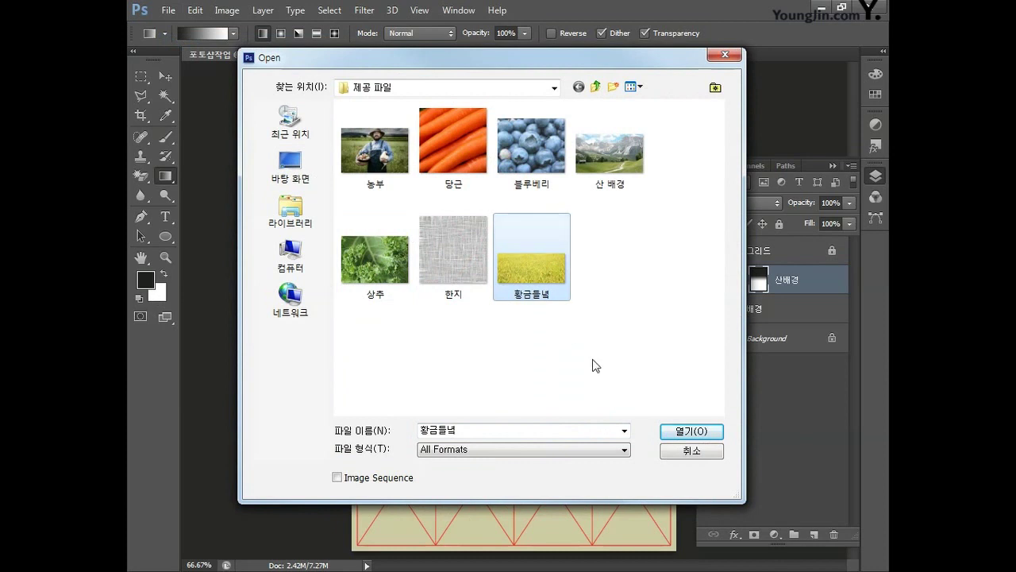
key("Return")
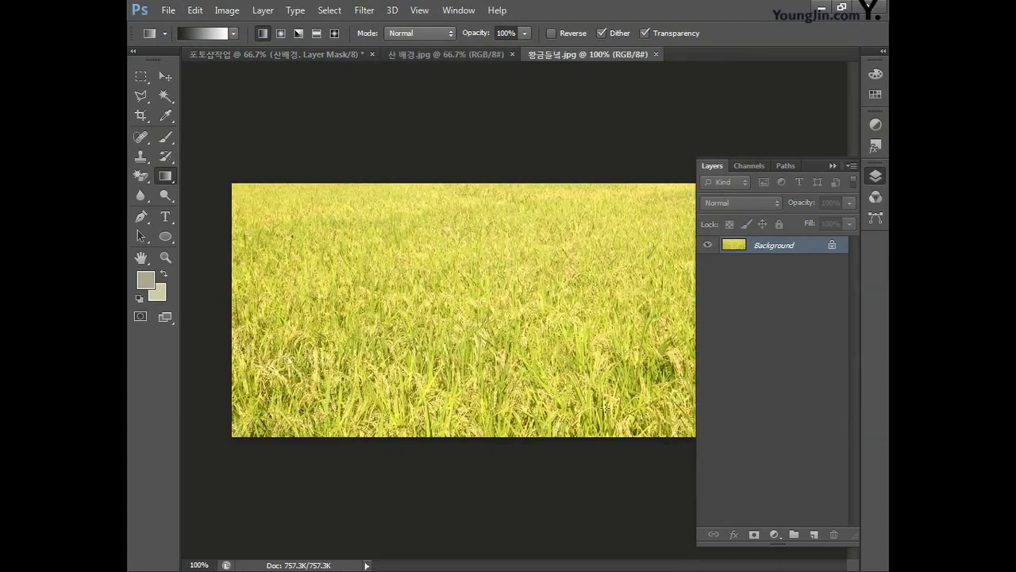
- Copy the entire rice field photo into the 포토샵작업 document above the 산배경 layer
key("ctrl+a")
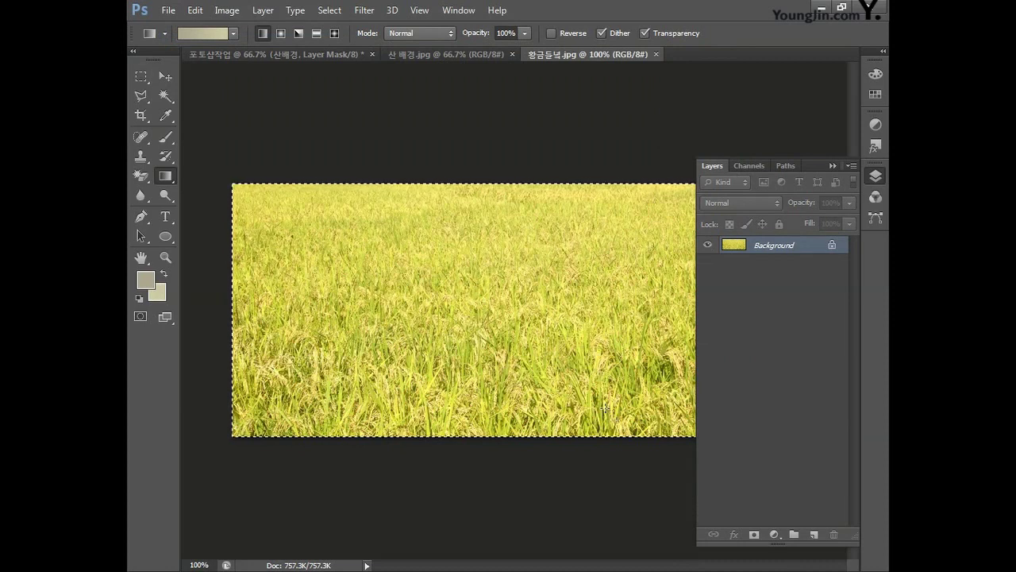
left_click(266, 55)
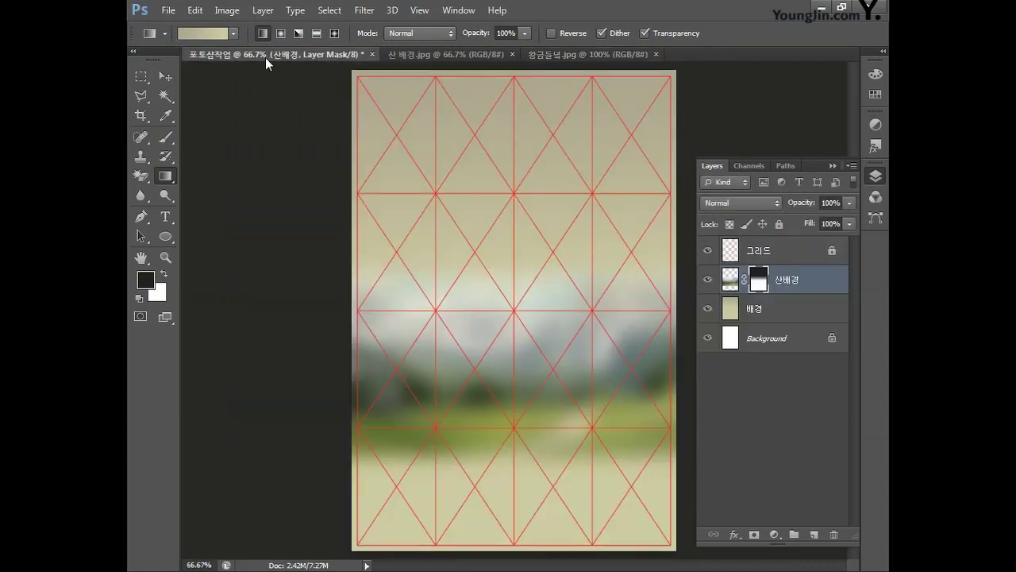
key("ctrl+v")
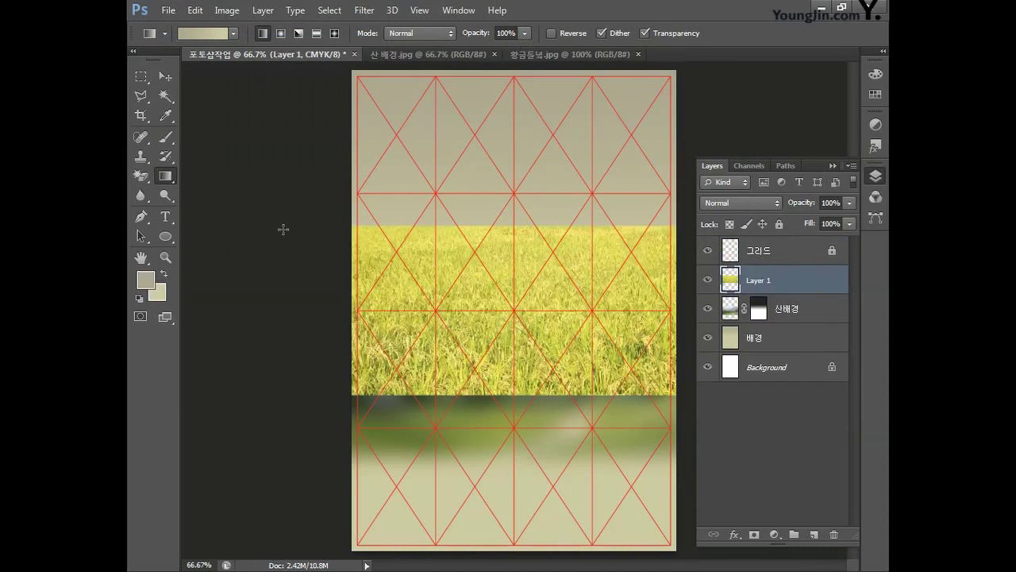
- Shift the rice field photo slightly to the left so it sits roughly centered across the page, keeping its full size
key("ctrl+t")
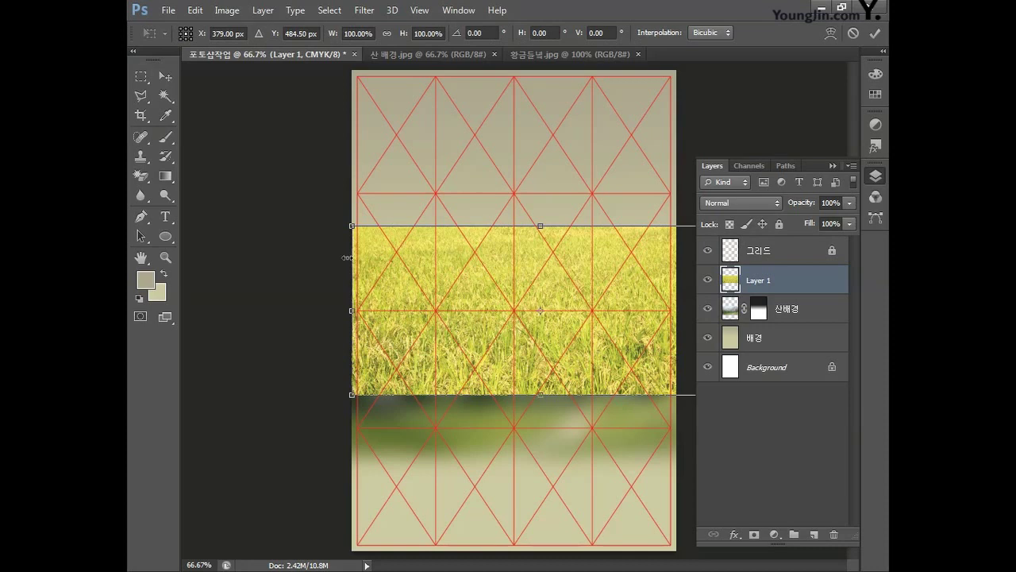
left_click_drag(592, 295, 563, 294)
key("Return")
key("g")
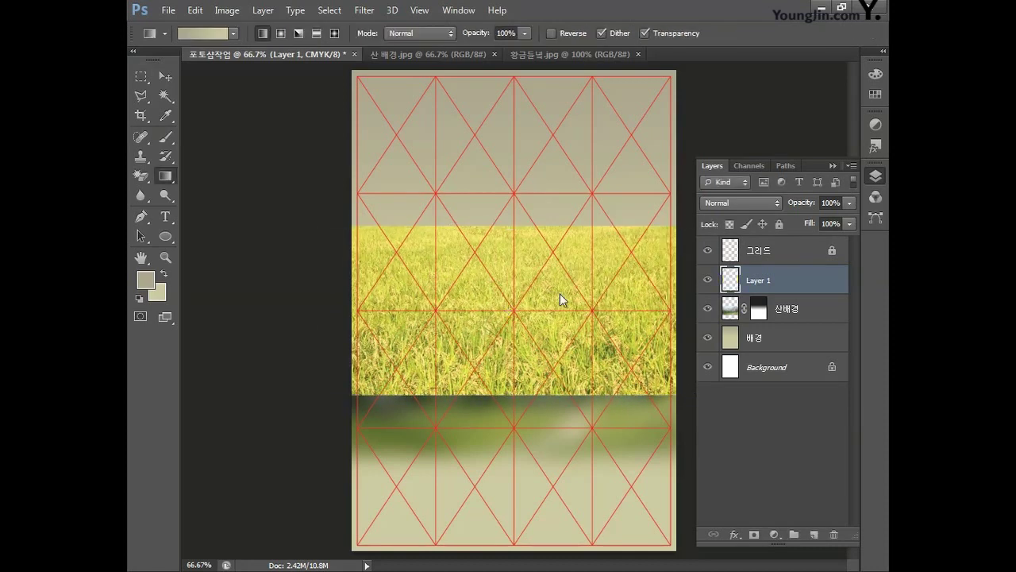
- Rename the rice field photo's layer as 황금들녁
double_click(759, 280)
type("황금들")
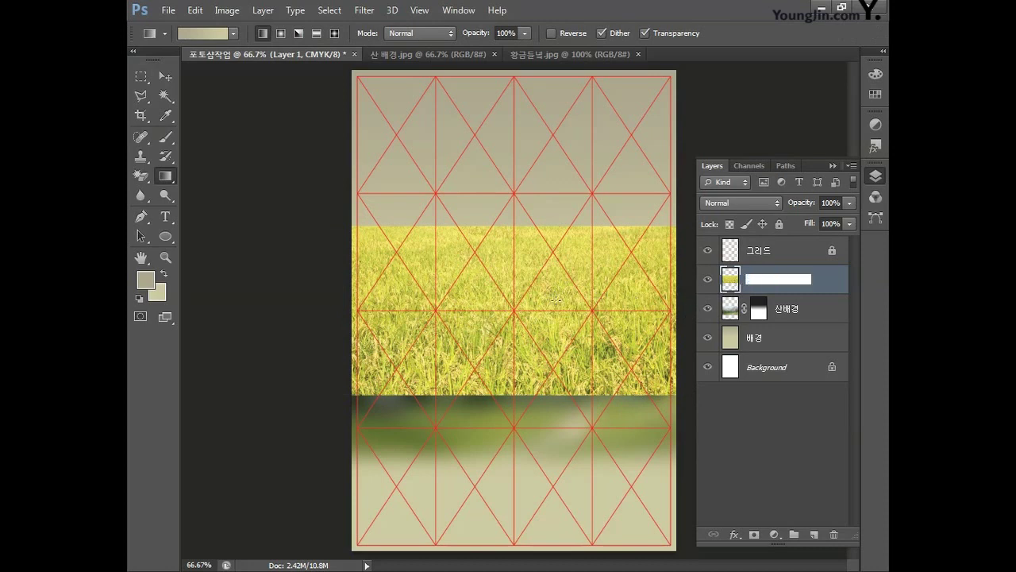
type("녁")
key("Return")
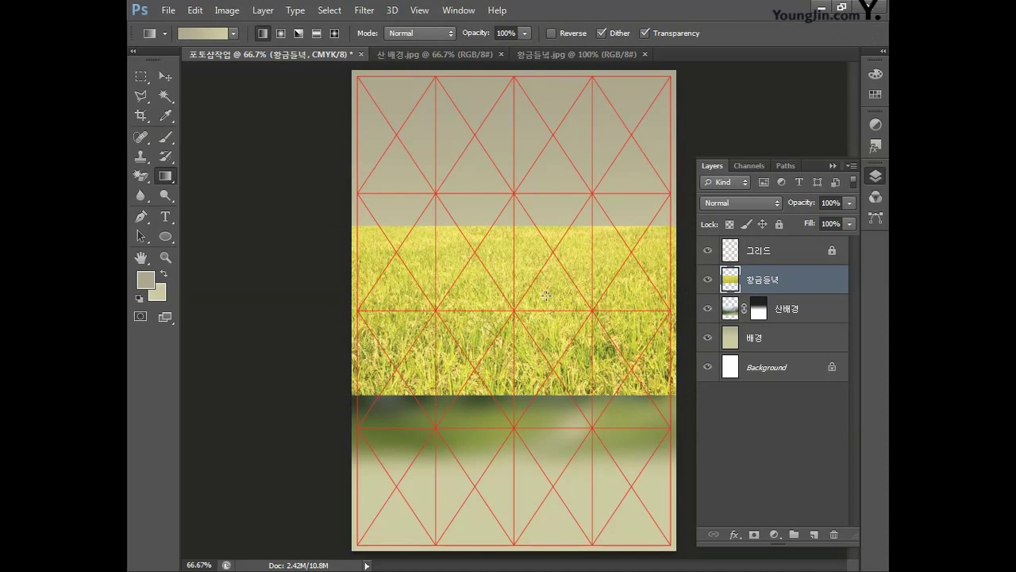
- Try to bulge the rice field layer with the Spherize filter at an amount of 100%
left_click(361, 11)
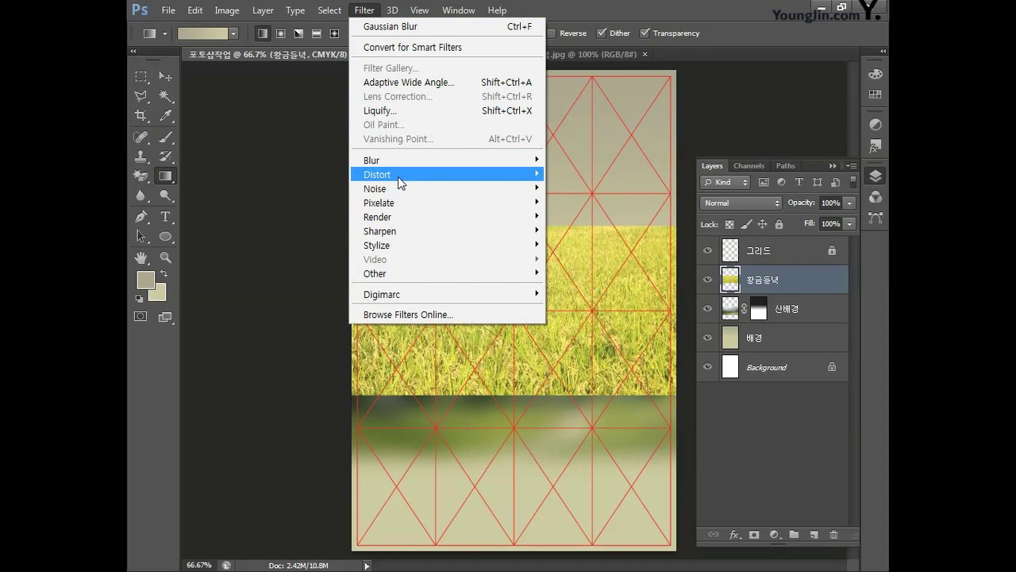
mouse_move(398, 176)
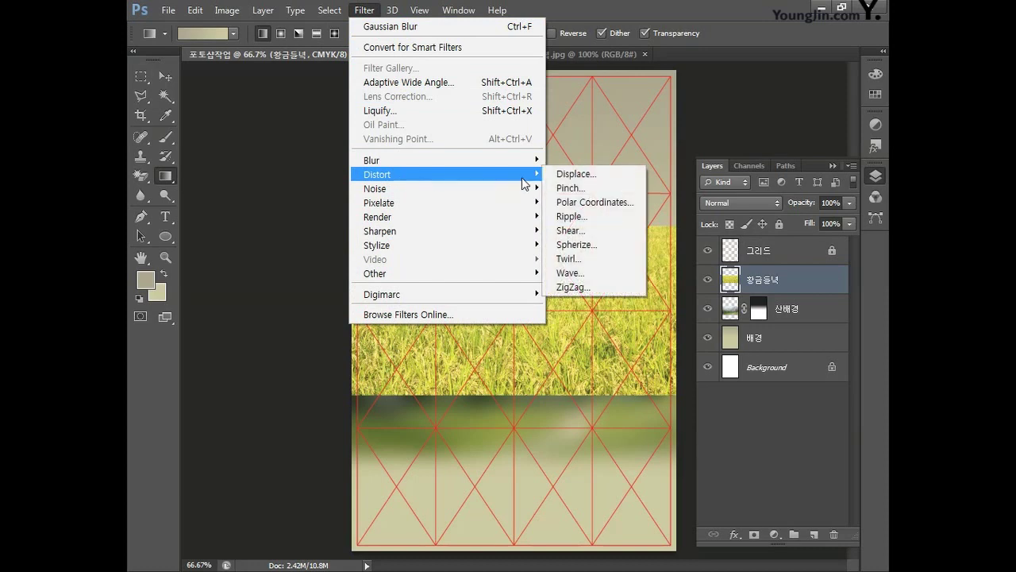
left_click(589, 244)
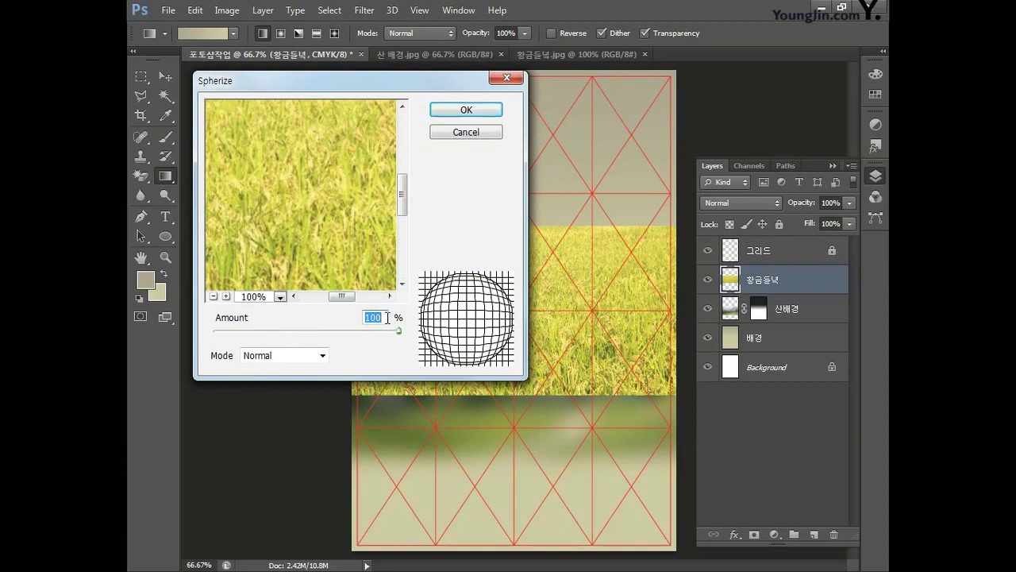
type("100")
left_click(466, 110)
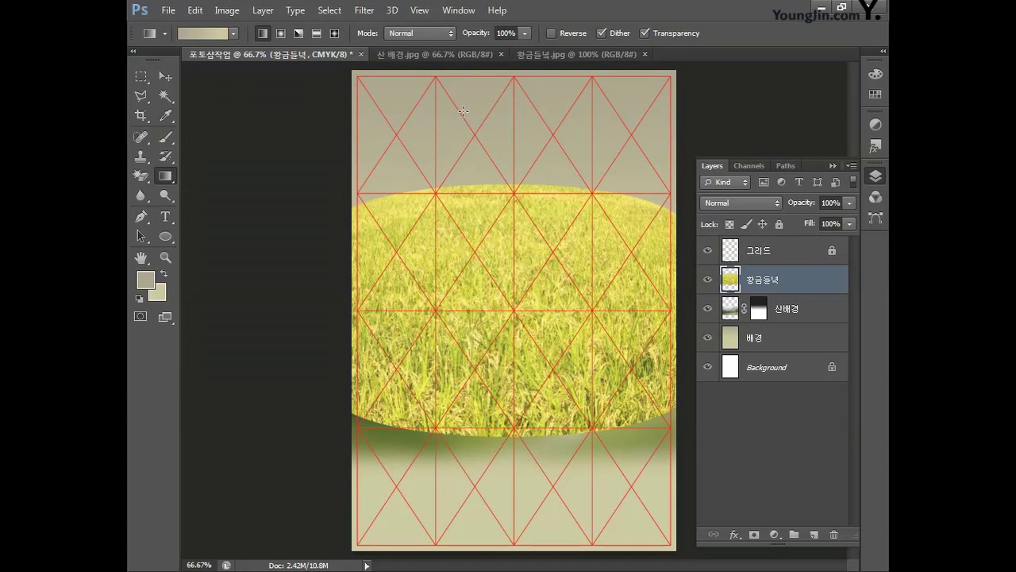
key("ctrl+z")
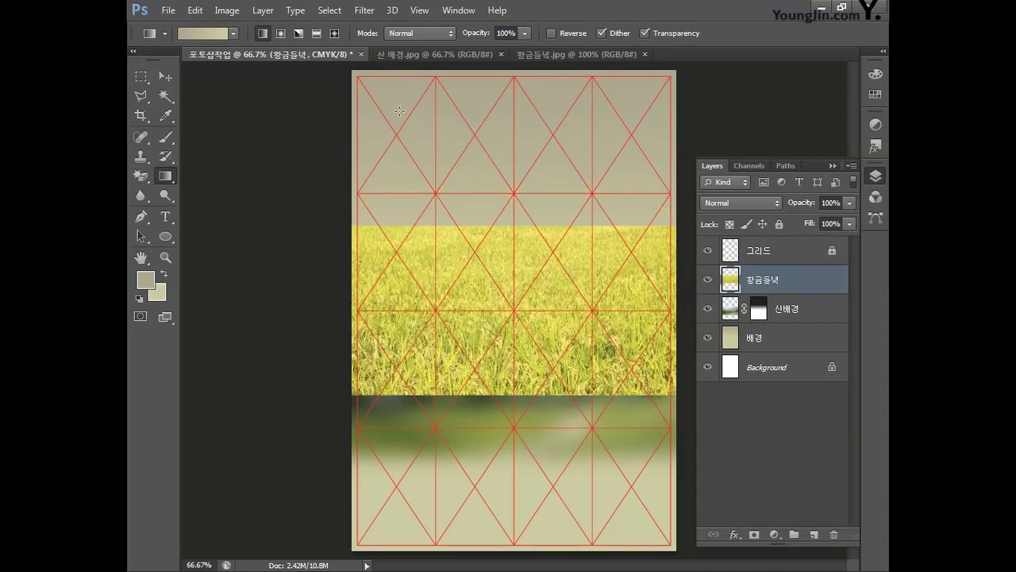
- Raise the rice field so its upper edge meets the second horizontal grid line and try the same Spherize filter there
left_click(164, 77)
left_click_drag(476, 295, 475, 265)
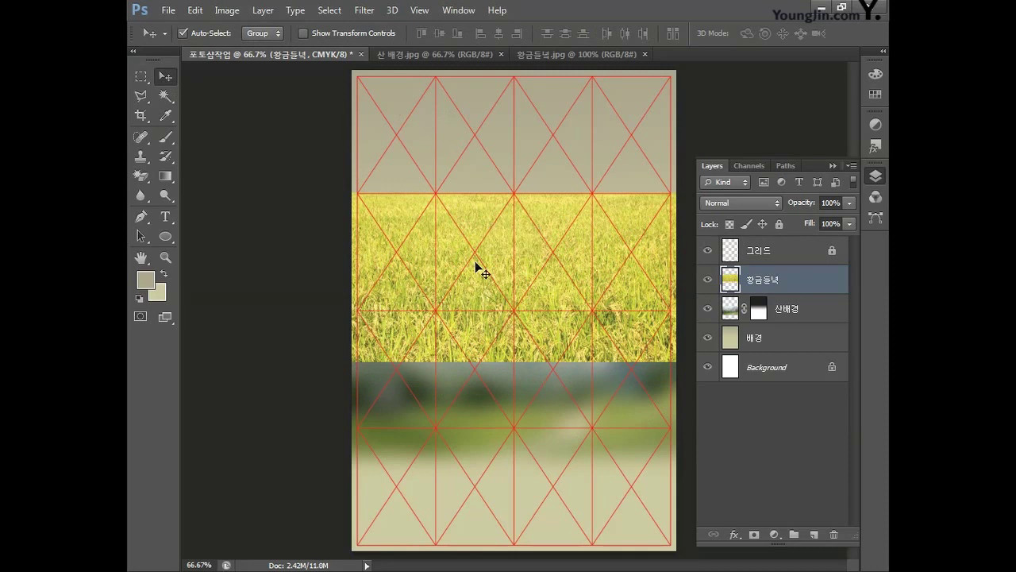
left_click(365, 11)
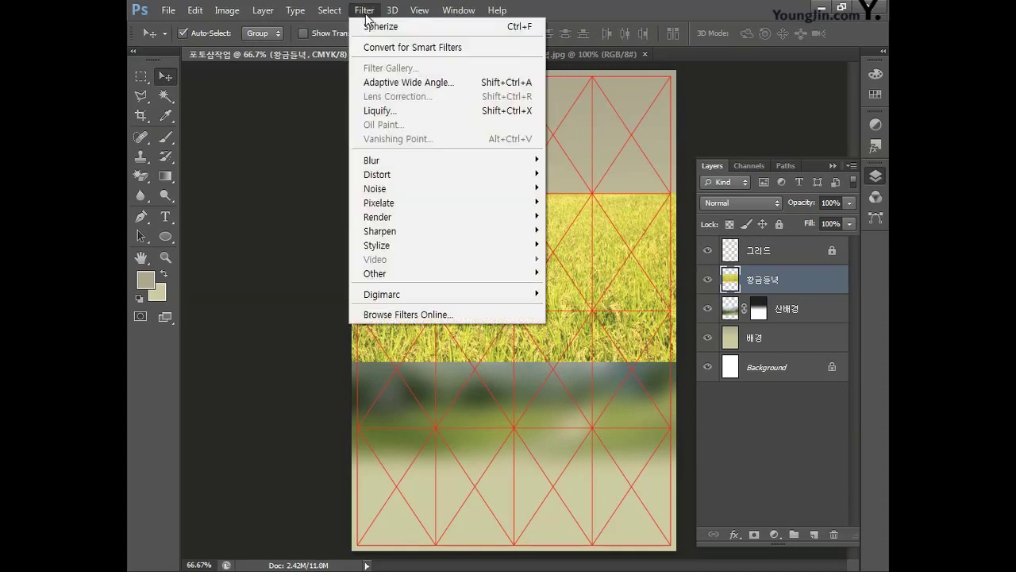
left_click(371, 28)
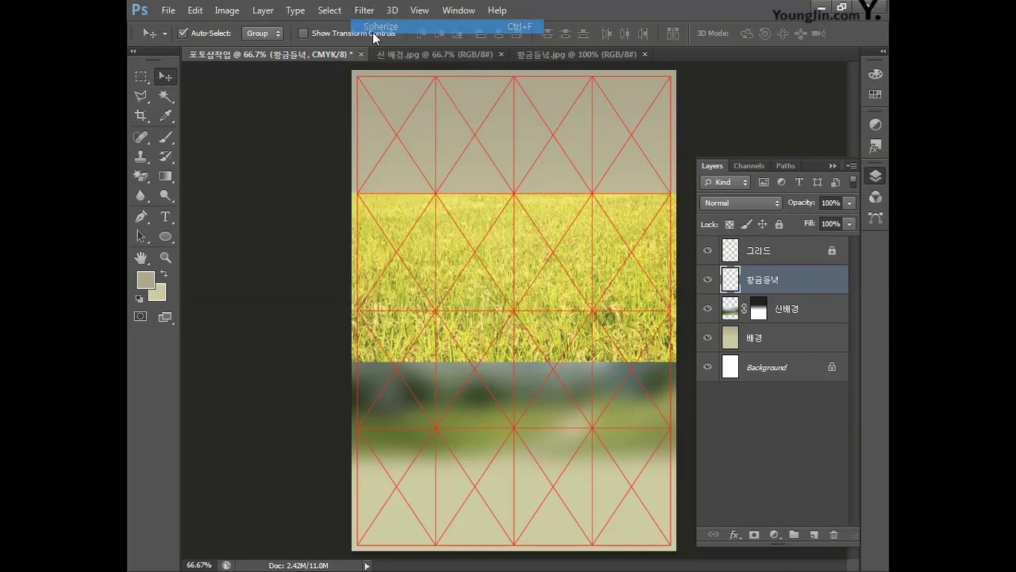
key("ctrl+z")
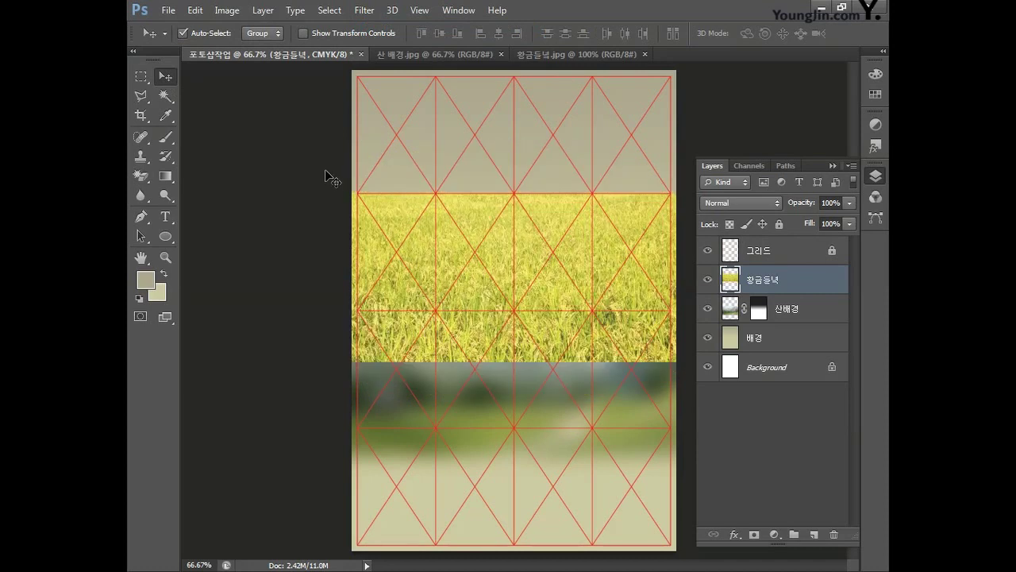
- Spherize the rice field higher up the page with the last filter settings, and lower the domed field to cover the page's bottom
left_click_drag(392, 216, 392, 158)
left_click(364, 11)
left_click(371, 25)
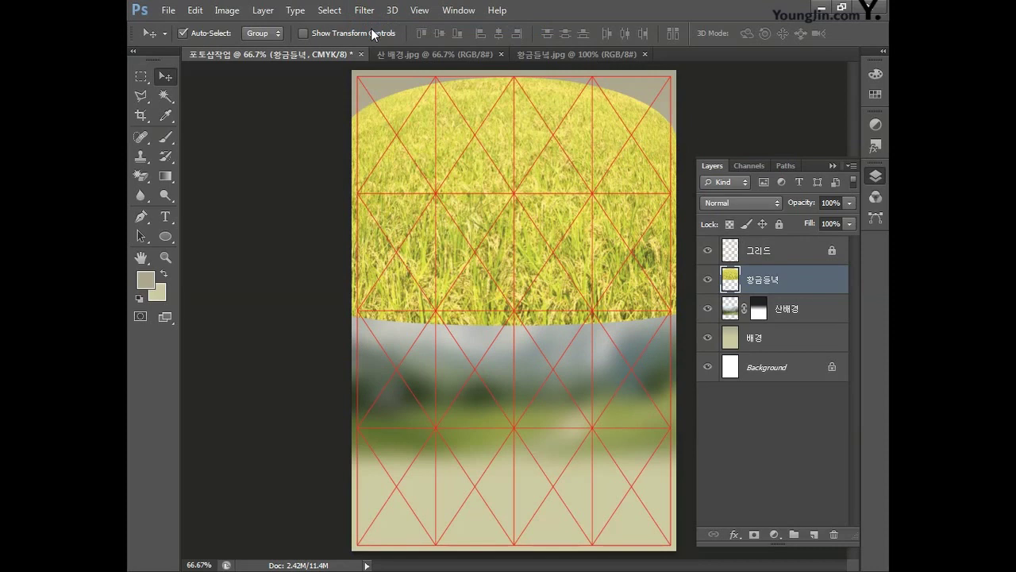
left_click_drag(407, 101, 411, 436)
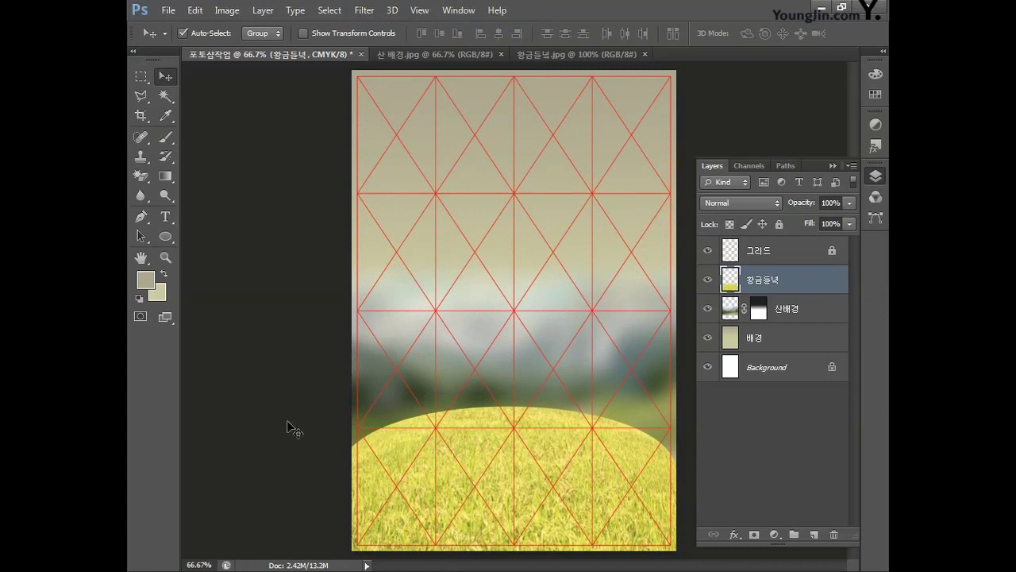
- Apply a Gaussian Blur with a 4-pixel radius to the domed rice field and check the composition briefly without the grid
left_click(365, 12)
mouse_move(380, 162)
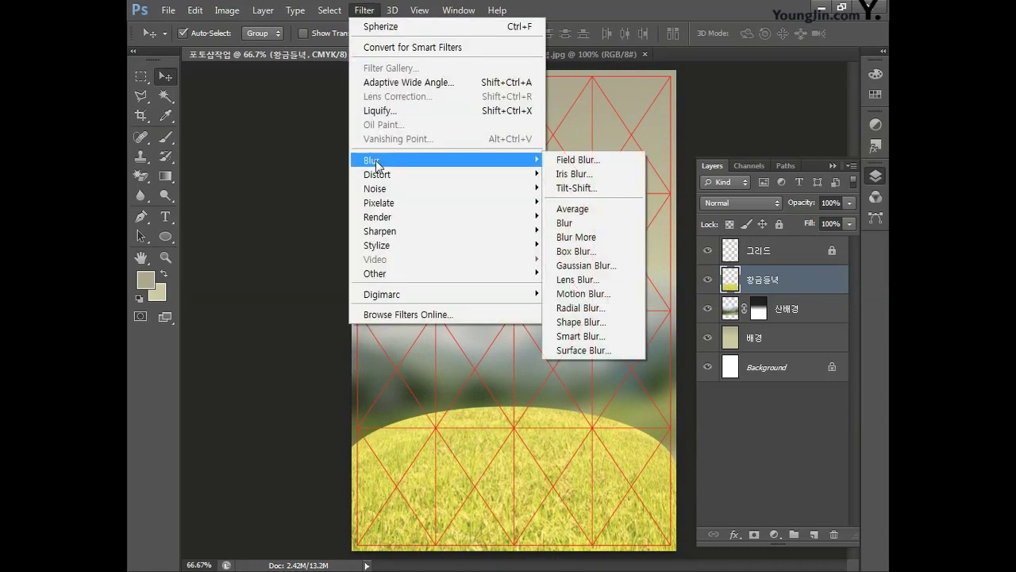
left_click(579, 265)
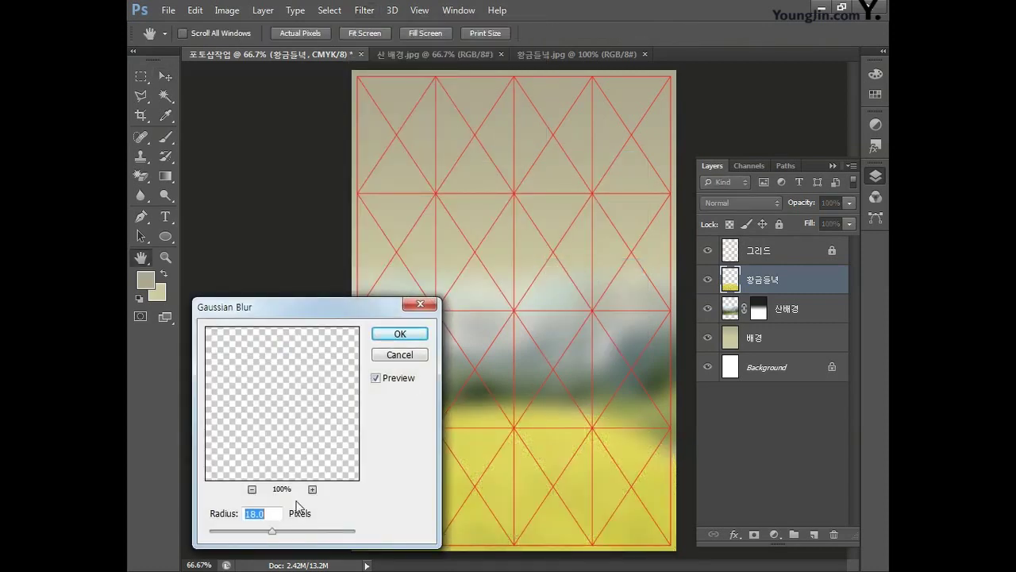
type("4")
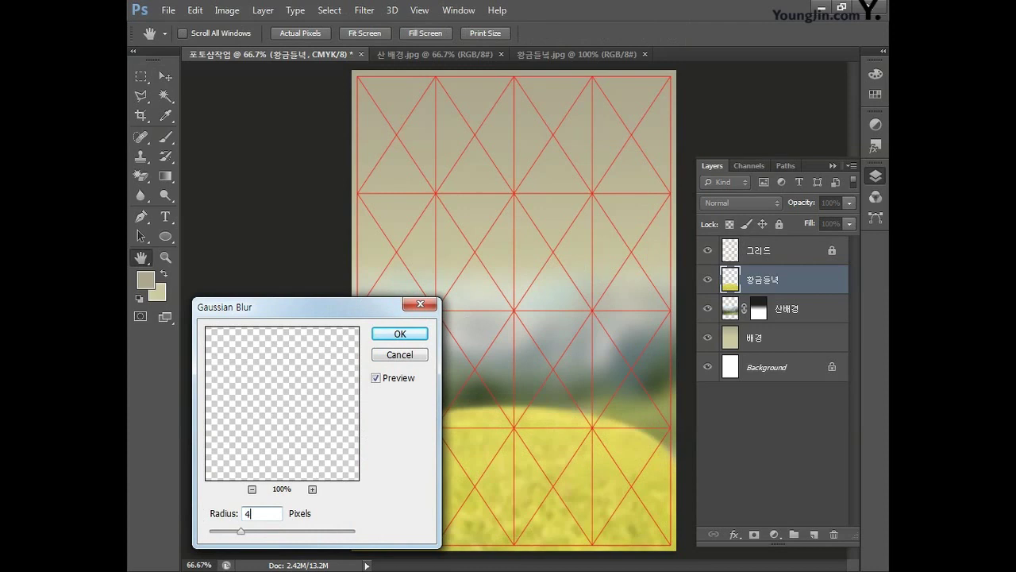
left_click(396, 333)
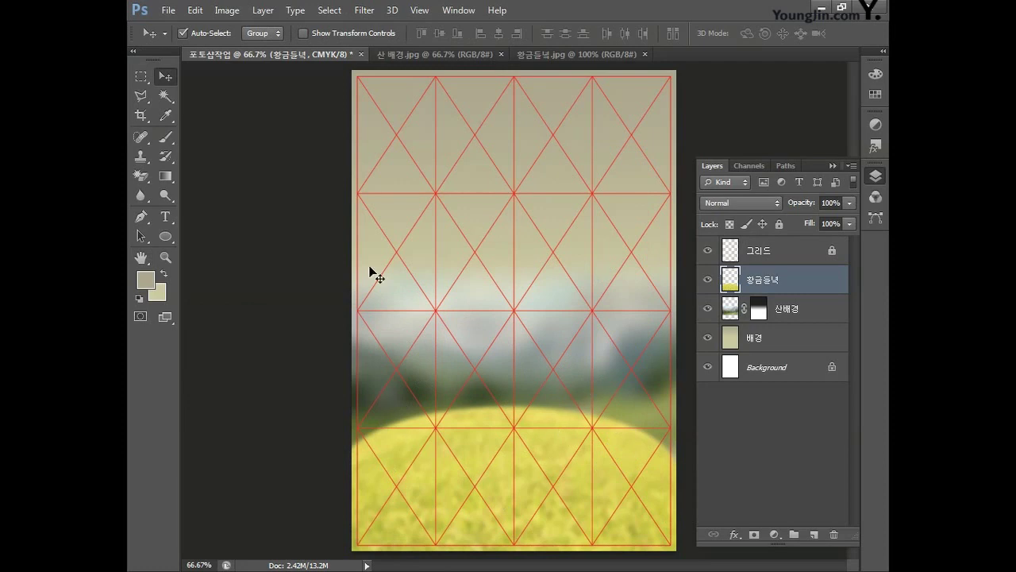
left_click(707, 250)
left_click(708, 251)
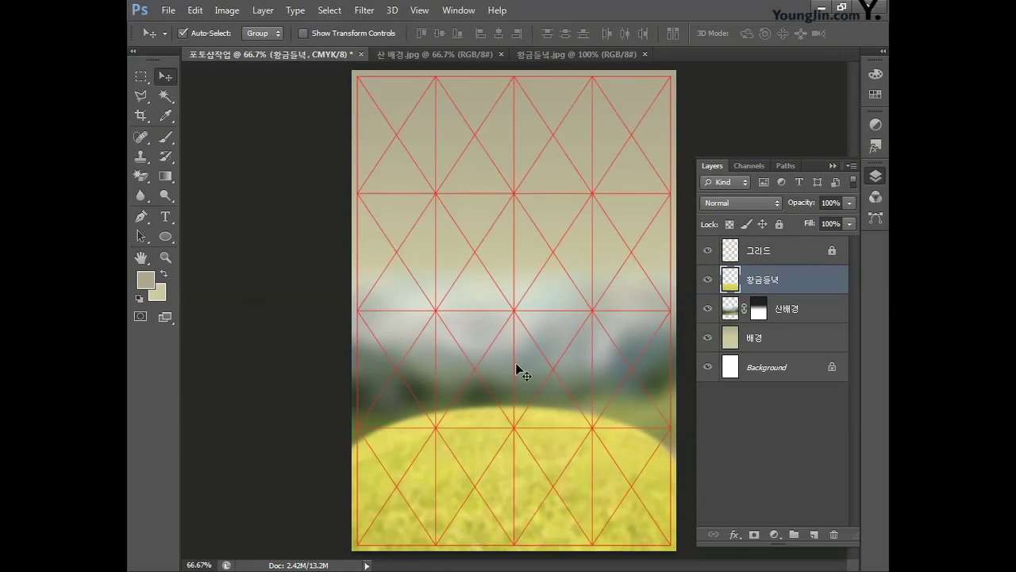
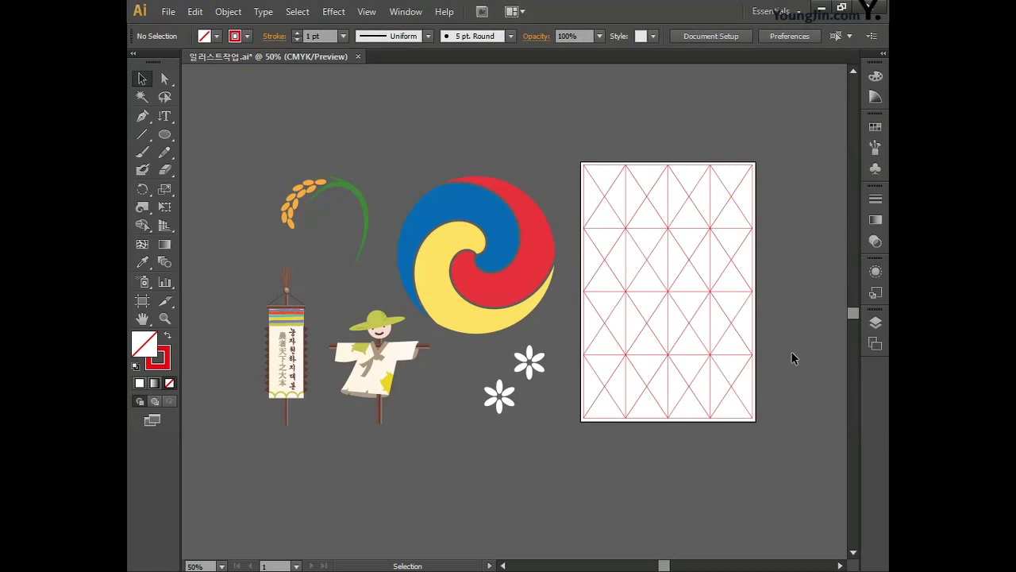
- Copy the three-colour taegeuk from 일러스트작업.ai in Illustrator and paste it into the Photoshop document as pixels above the rice field
left_click(496, 281)
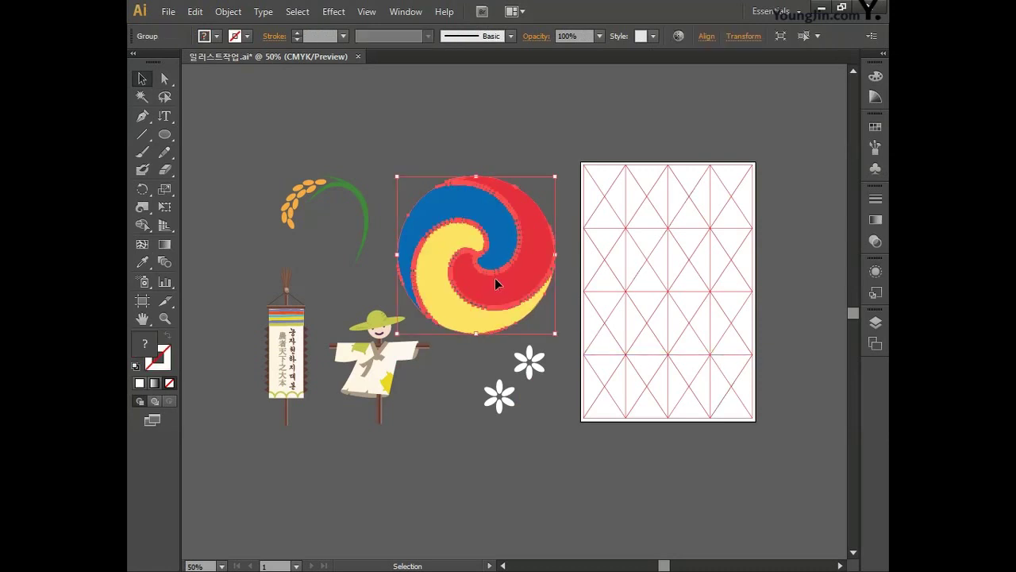
key("a")
key("v")
key("alt+Tab")
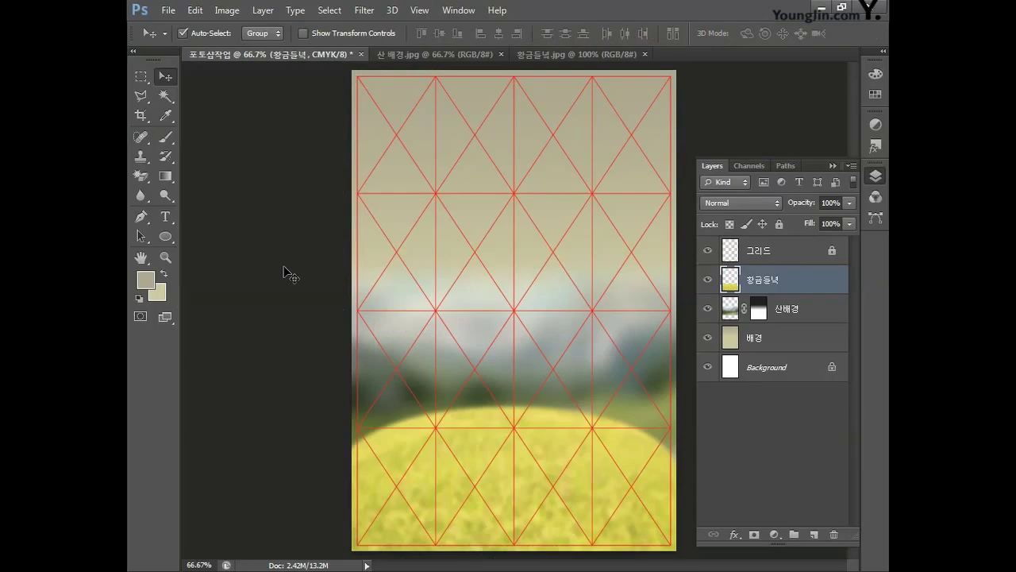
key("ctrl+v")
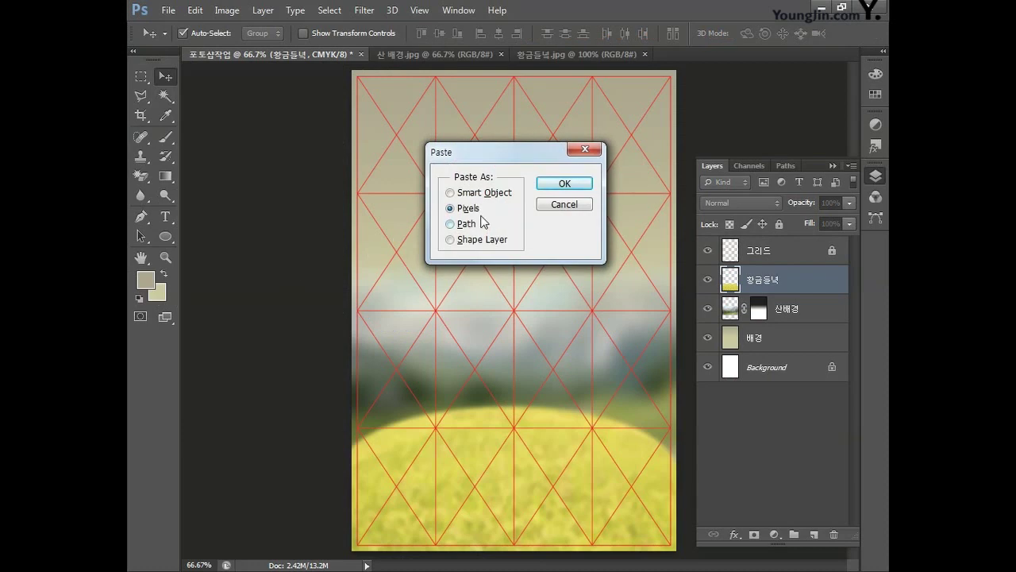
left_click(553, 184)
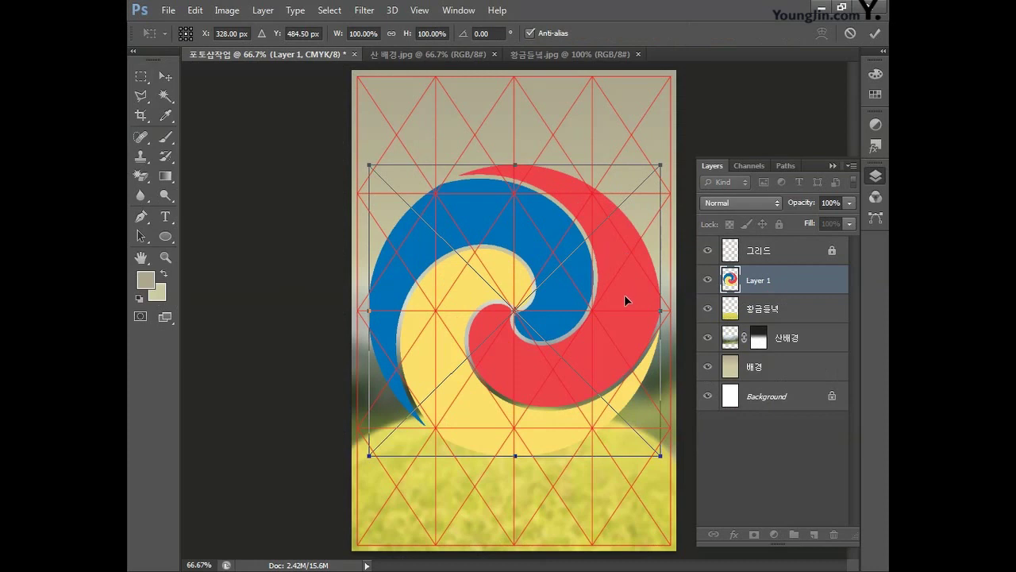
- Move the pasted taegeuk to the upper part of the page and enlarge it to about 111% to span the full page width
left_click_drag(626, 298, 630, 191)
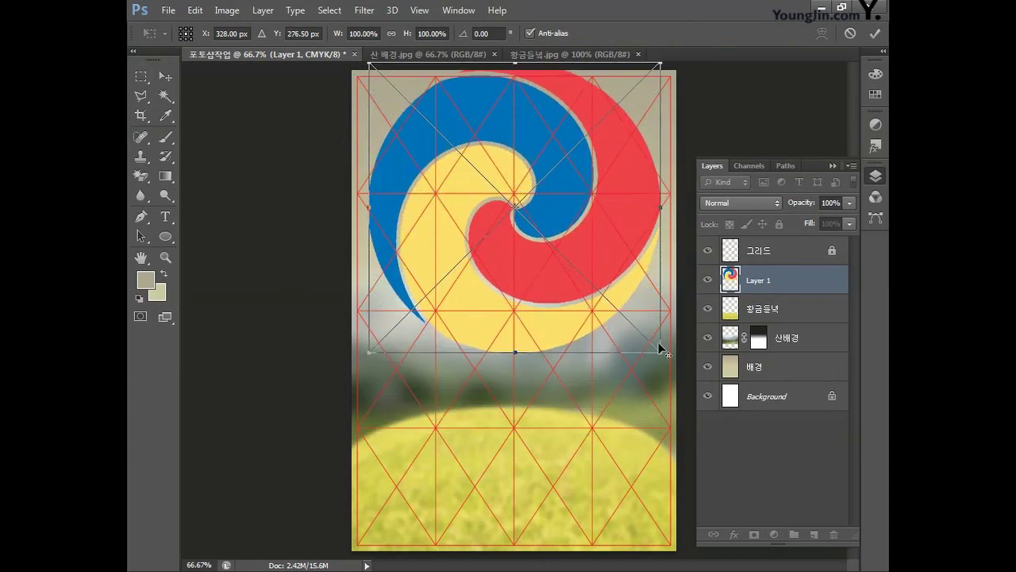
left_click_drag(661, 354, 676, 382)
key("Down")
key("Down")
key("Down")
key("Down")
key("Down")
key("Down")
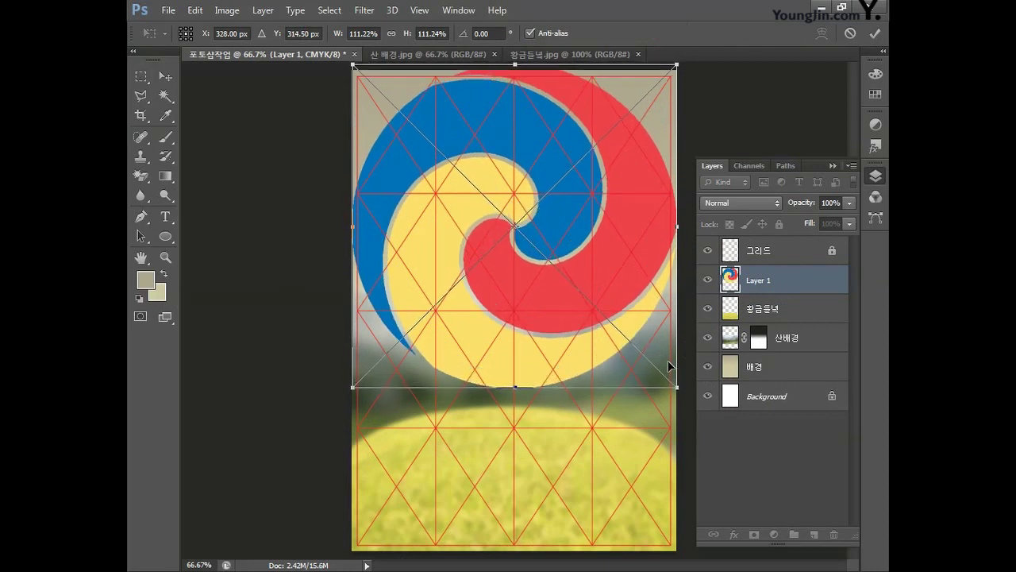
key("Return")
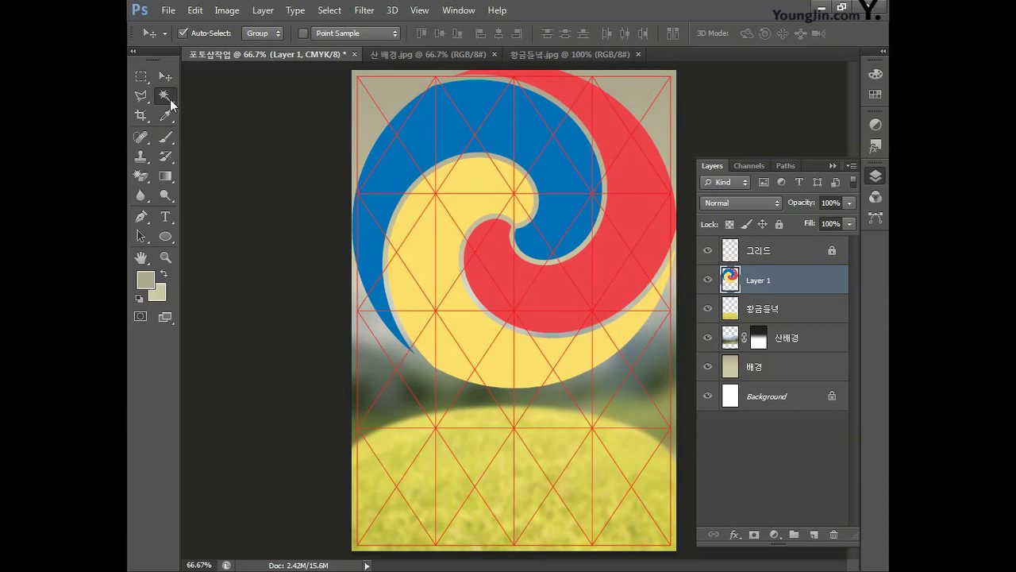
- Select the red part of the taegeuk with the Magic Wand and cut it to its own layer
left_click(168, 97)
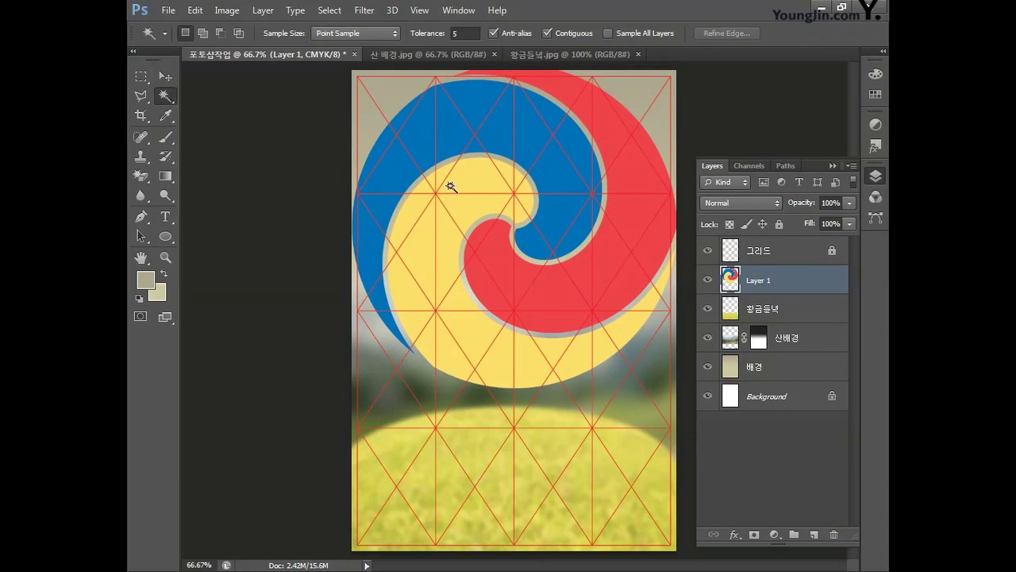
left_click(629, 220)
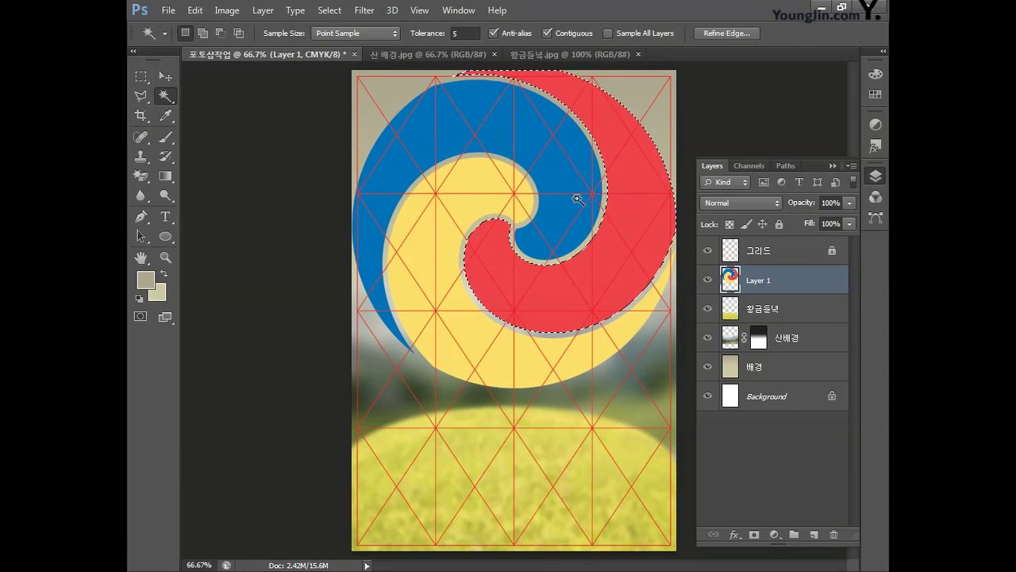
left_click(263, 10)
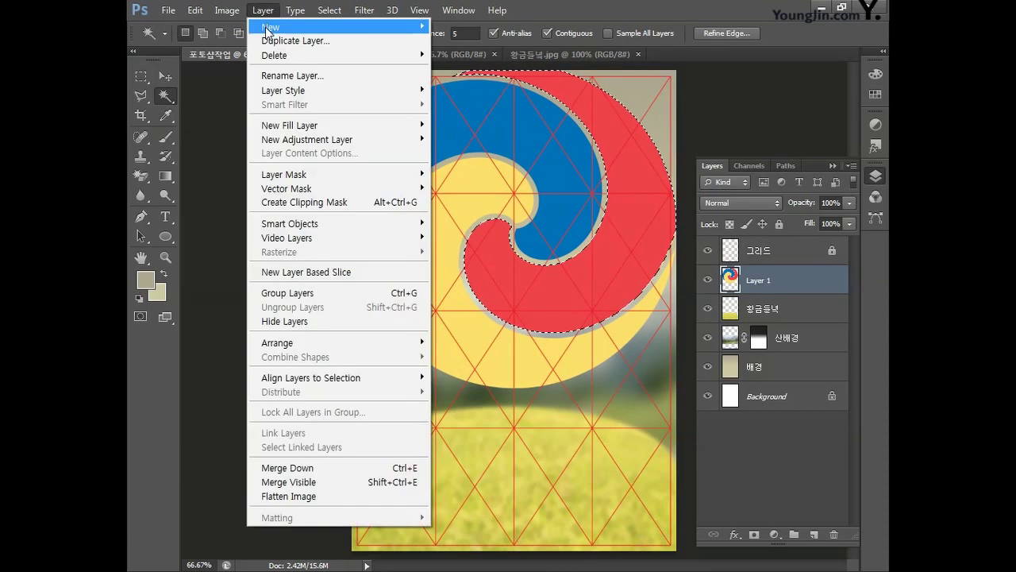
mouse_move(269, 26)
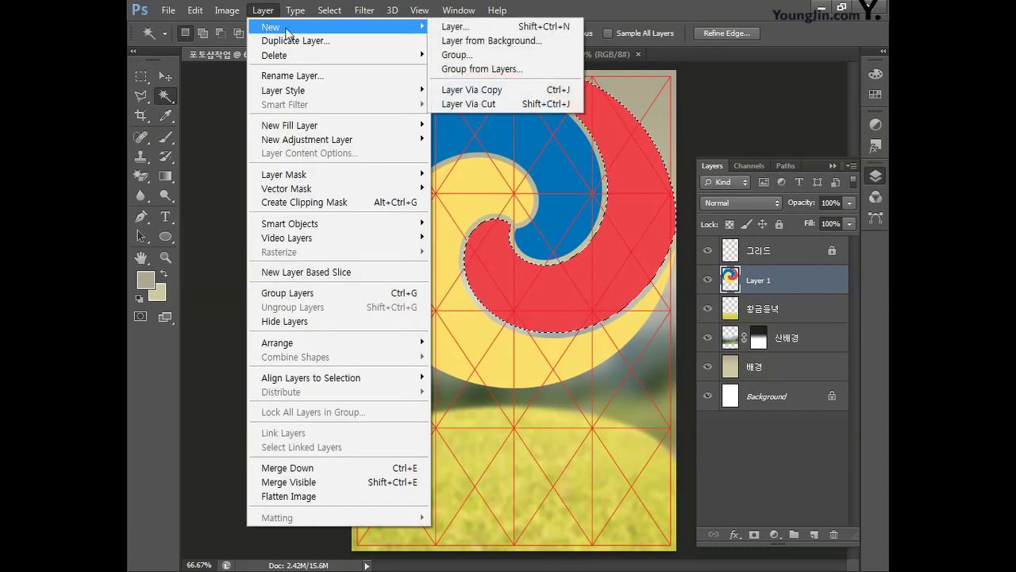
left_click(457, 104)
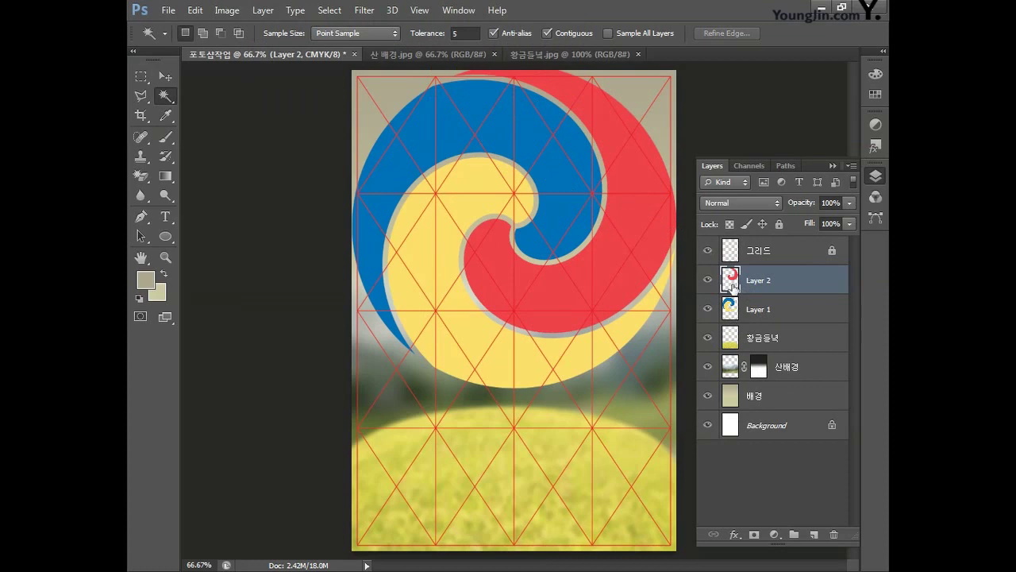
- Select the blue part of the taegeuk on Layer 1 and cut it to its own layer, leaving the yellow part
left_click(772, 316)
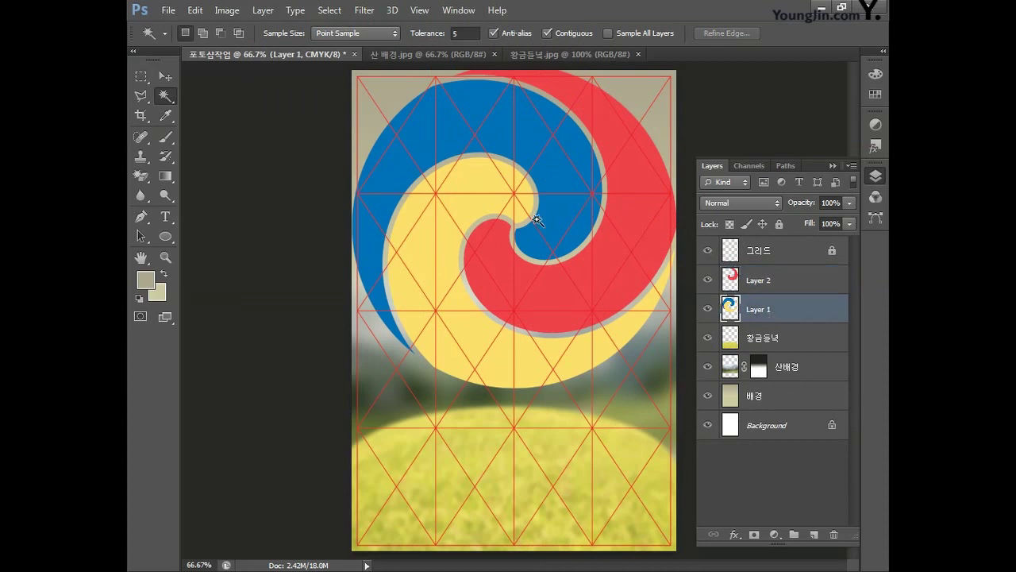
left_click(501, 141)
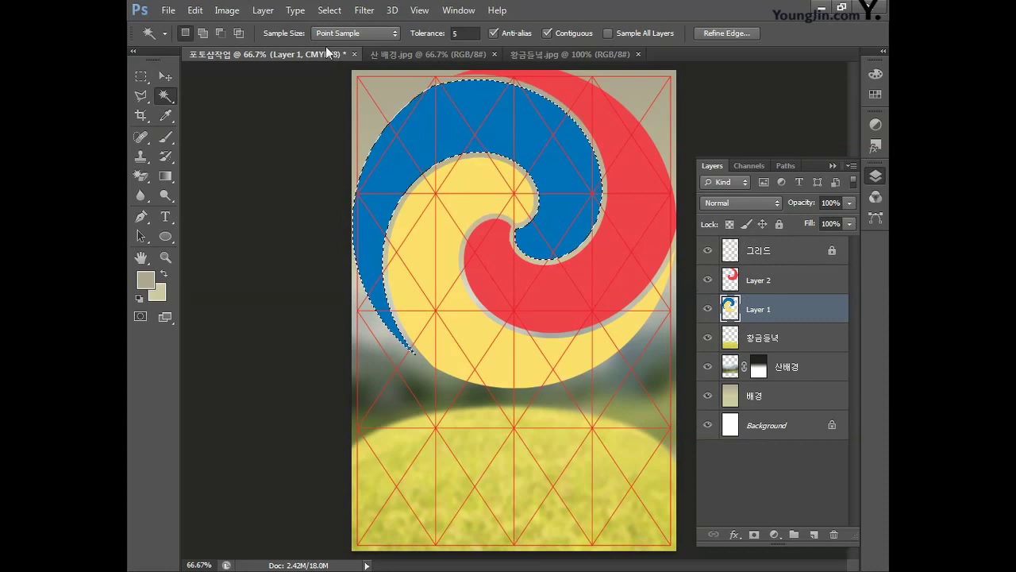
left_click(265, 11)
mouse_move(274, 26)
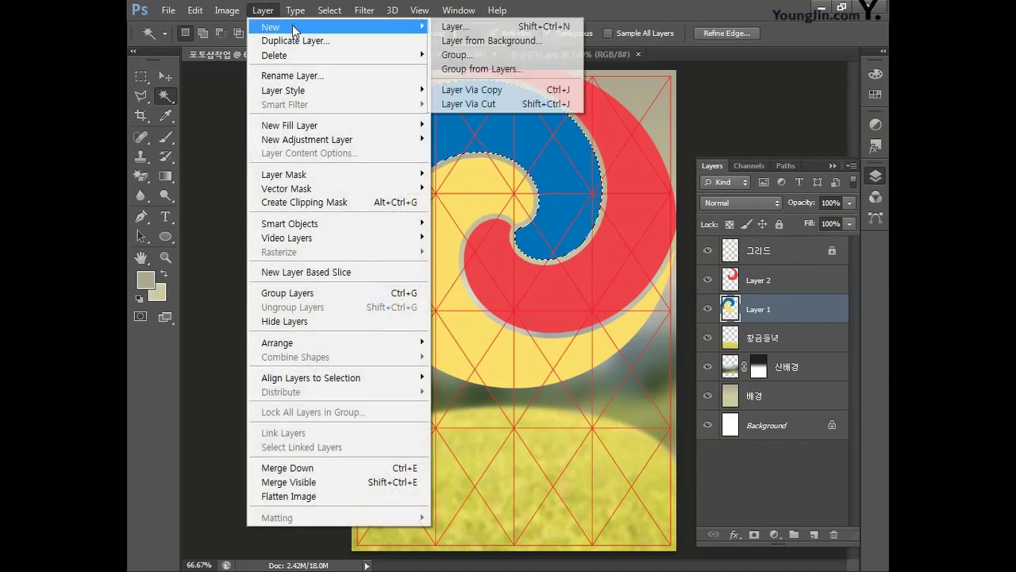
left_click(479, 95)
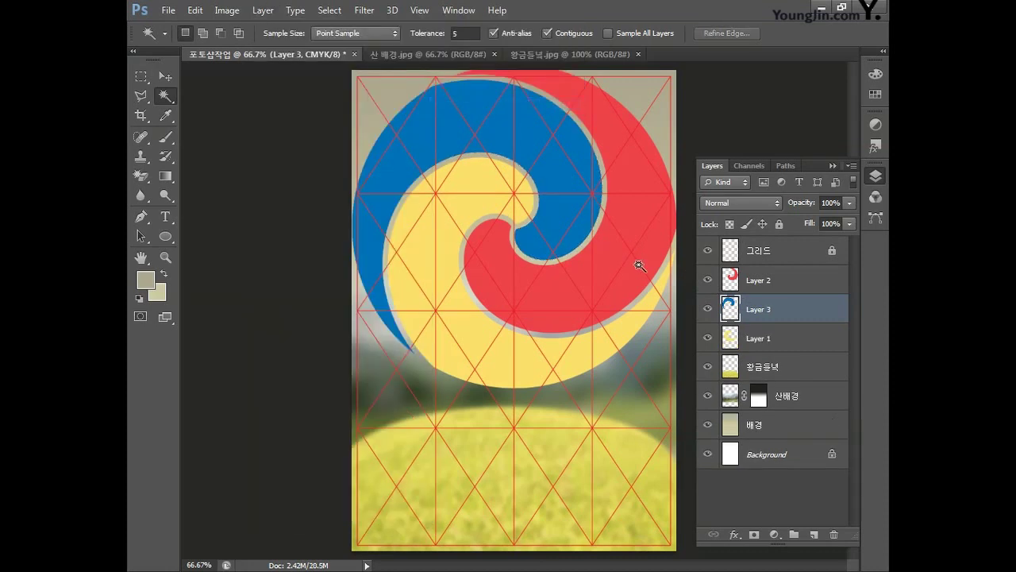
- Go through the three taegeuk layers and rename the red part's layer as 태극 01
left_click(752, 286)
left_click(755, 311)
left_click(760, 338)
left_click(767, 311)
left_click(780, 291)
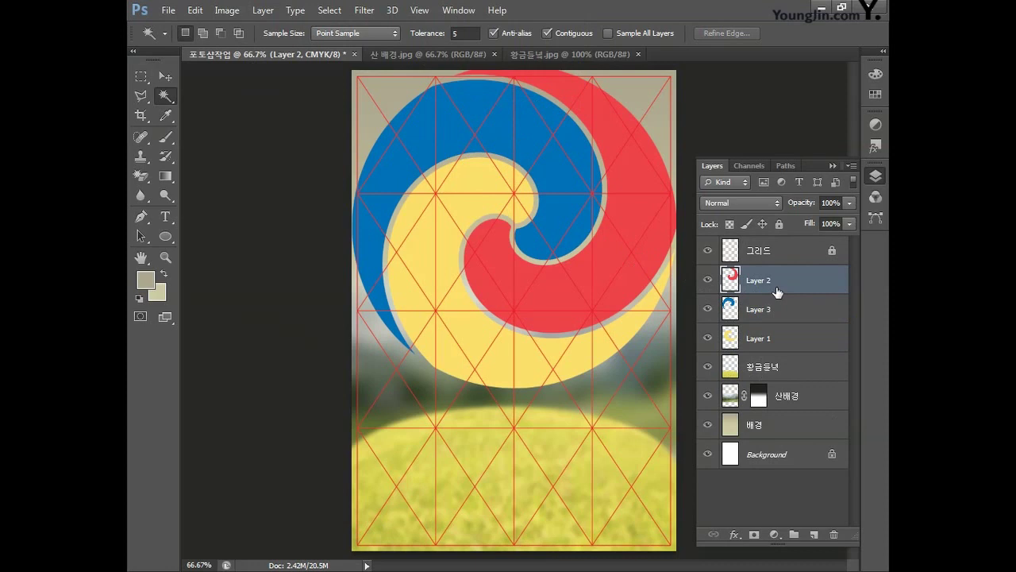
double_click(755, 283)
type("태극 01")
- Rename the blue taegeuk part's layer as 태극 02 and the yellow part's layer as 태극 03
double_click(778, 310)
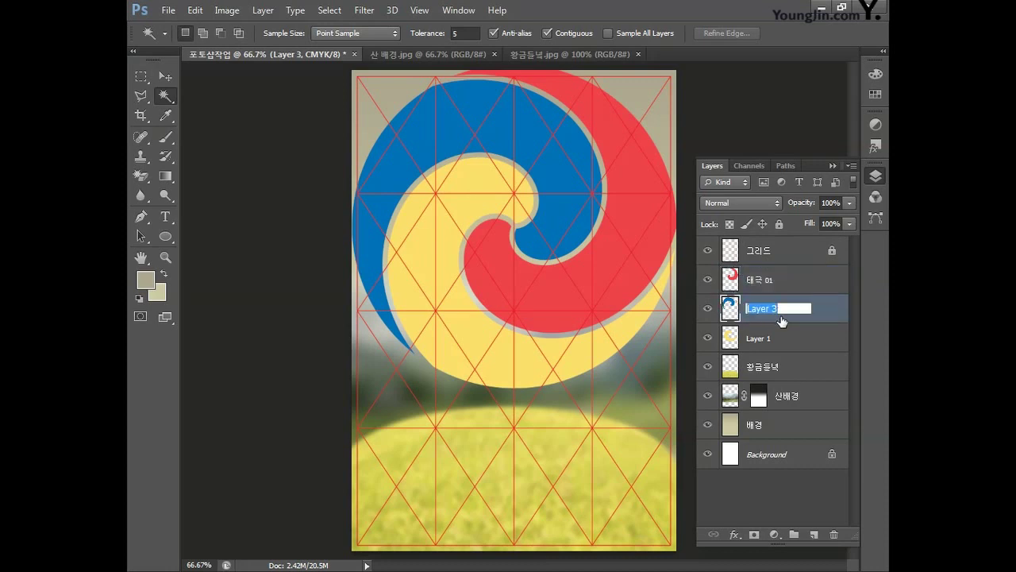
type("태극 02")
key("Return")
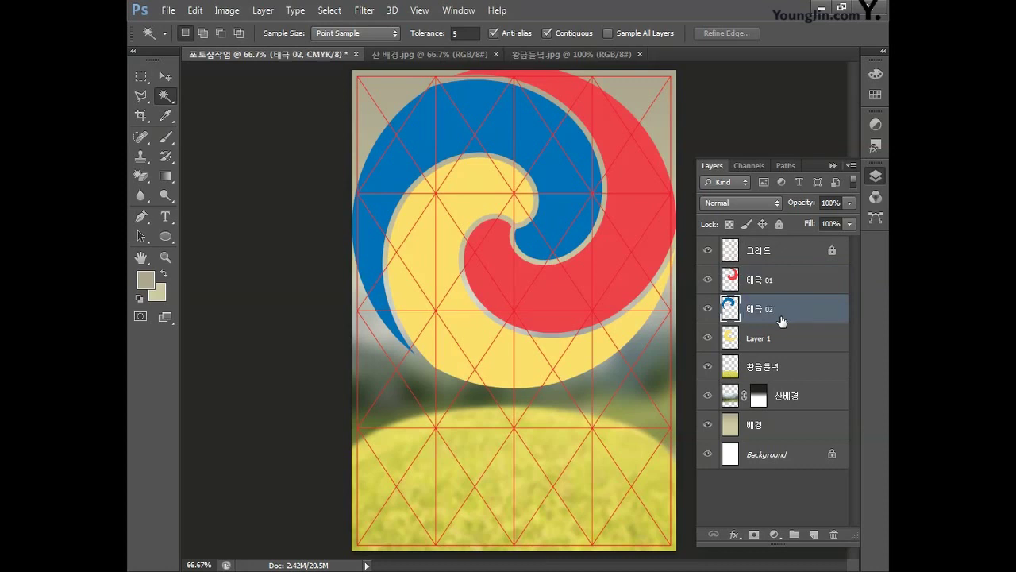
double_click(770, 339)
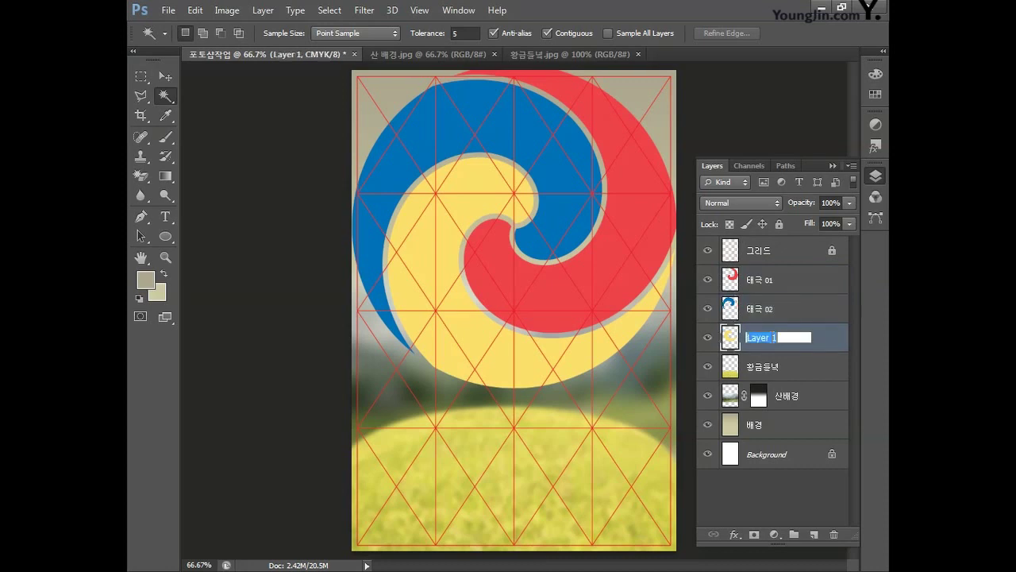
type("태극 03")
key("Return")
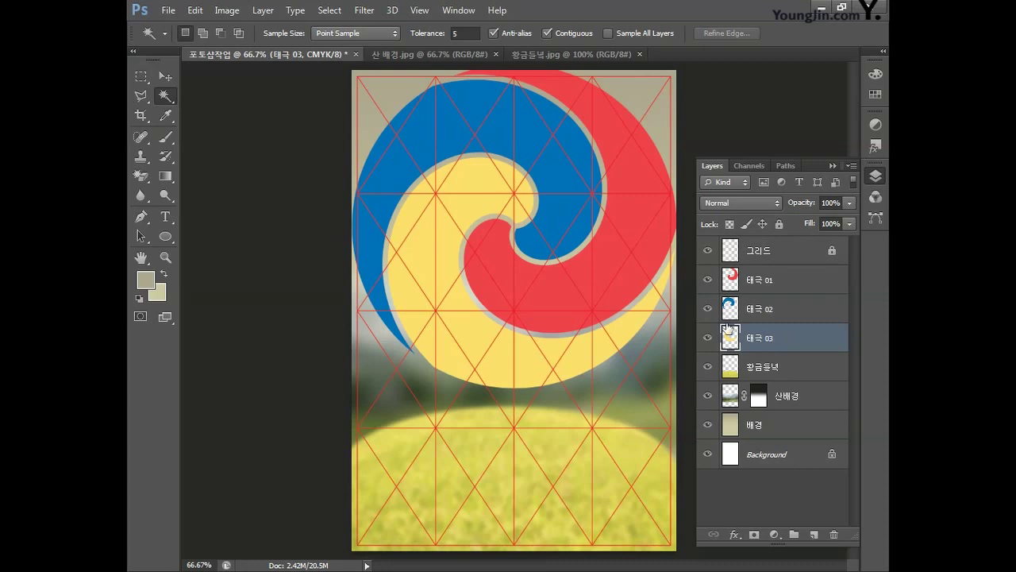
- Create a new CMYK document 200 × 200 pixels at 100 pixels/inch with a white background
left_click(168, 11)
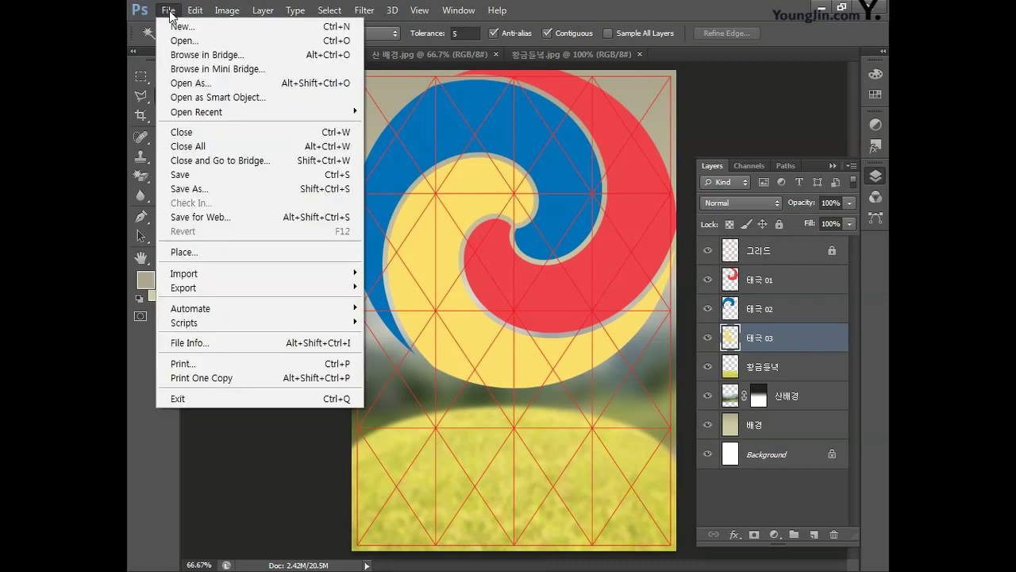
left_click(183, 26)
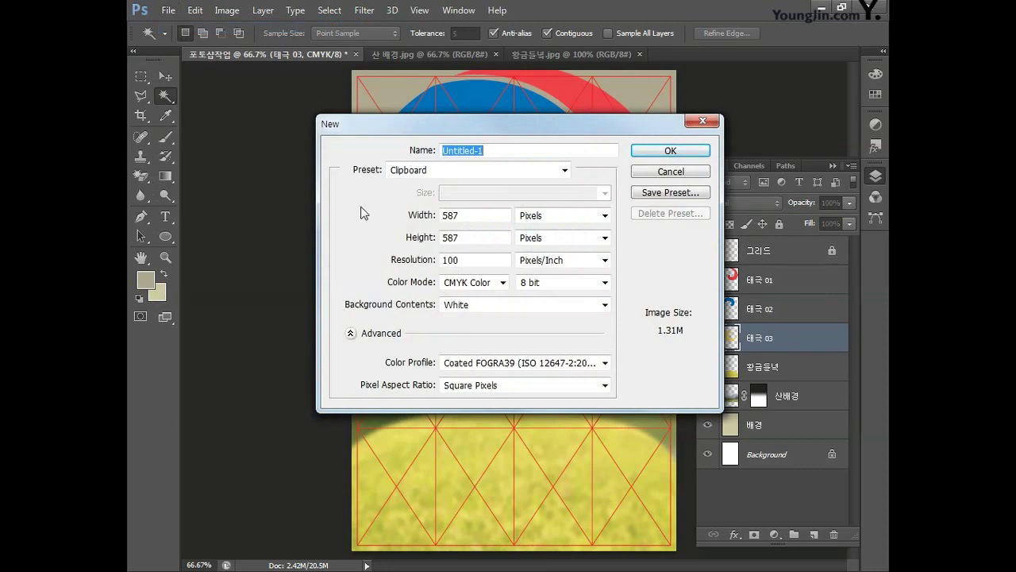
left_click_drag(485, 214, 334, 212)
type("200")
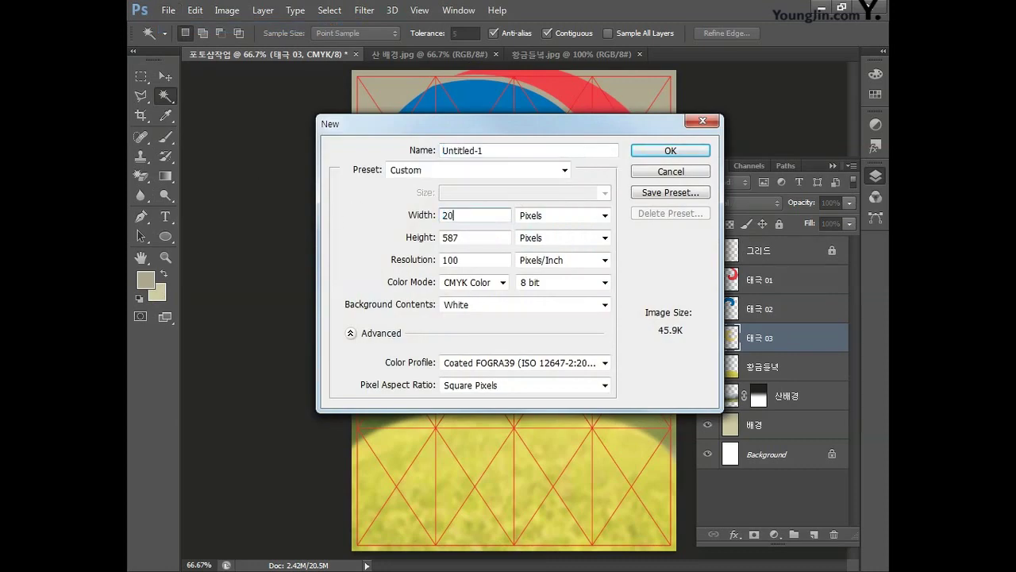
left_click(476, 238)
left_click_drag(476, 237, 294, 238)
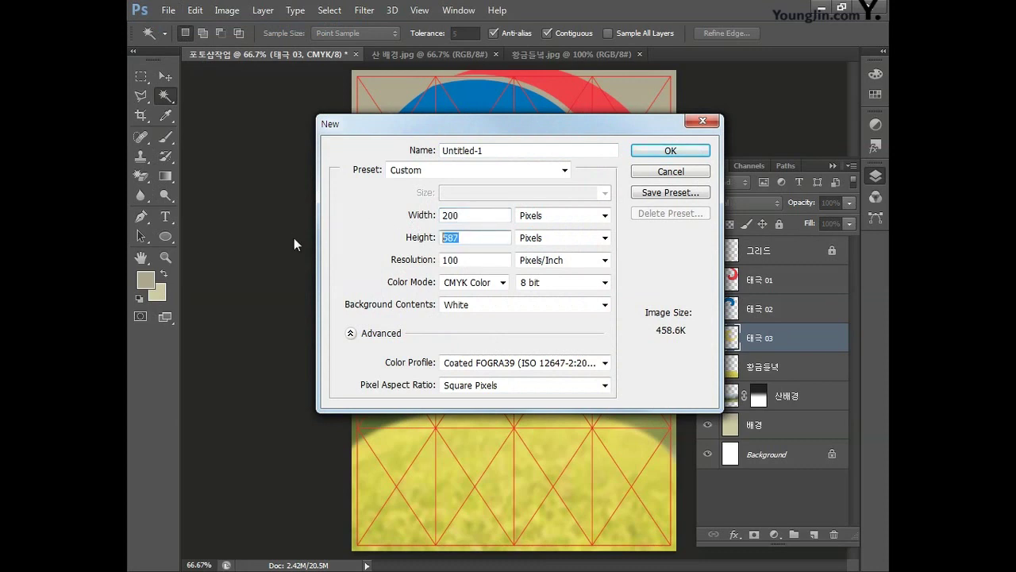
type("200")
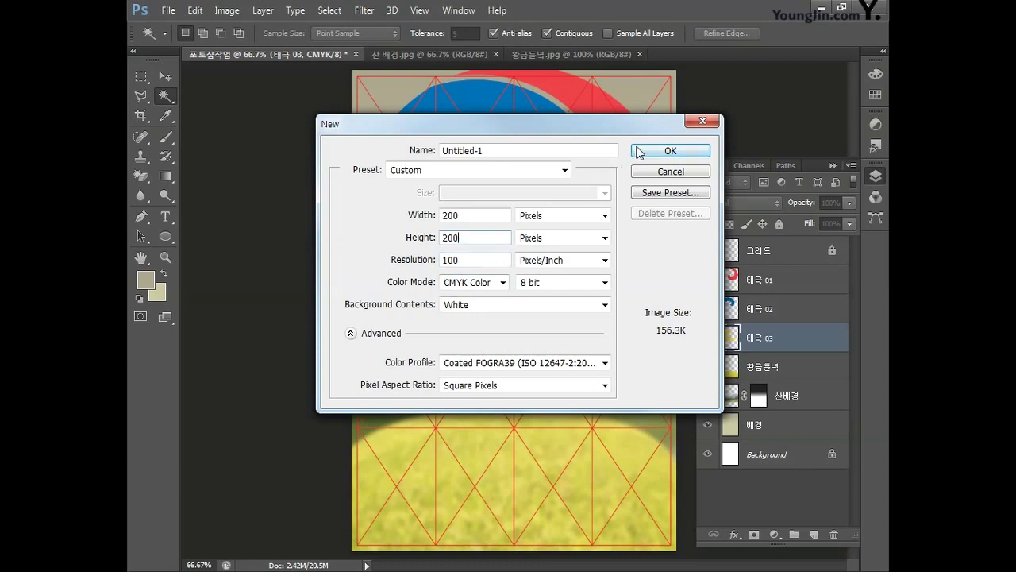
left_click(670, 151)
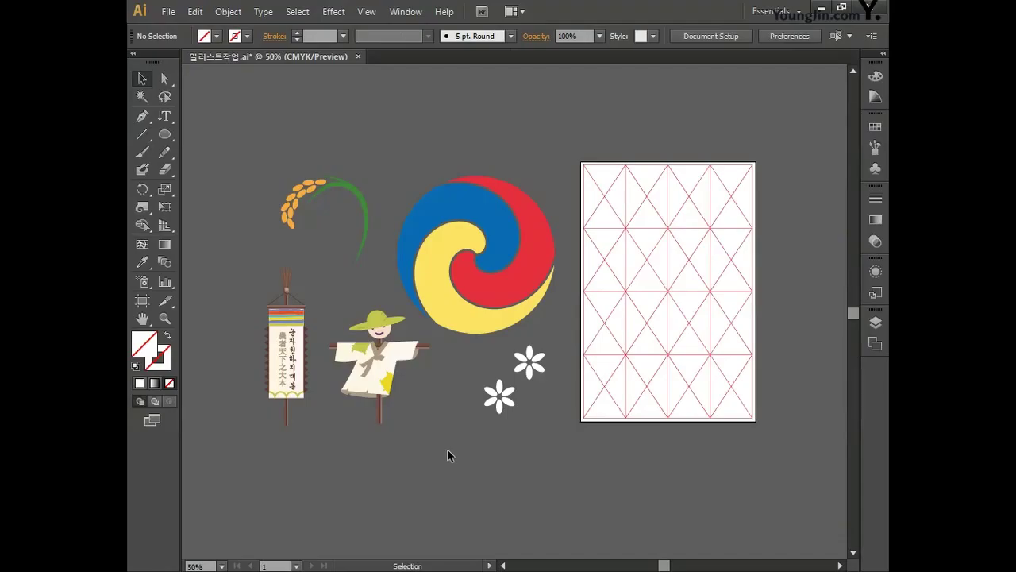
- Copy the two white flowers from the Illustrator artwork and paste them as pixels into the new Photoshop document
left_click_drag(476, 358, 547, 436)
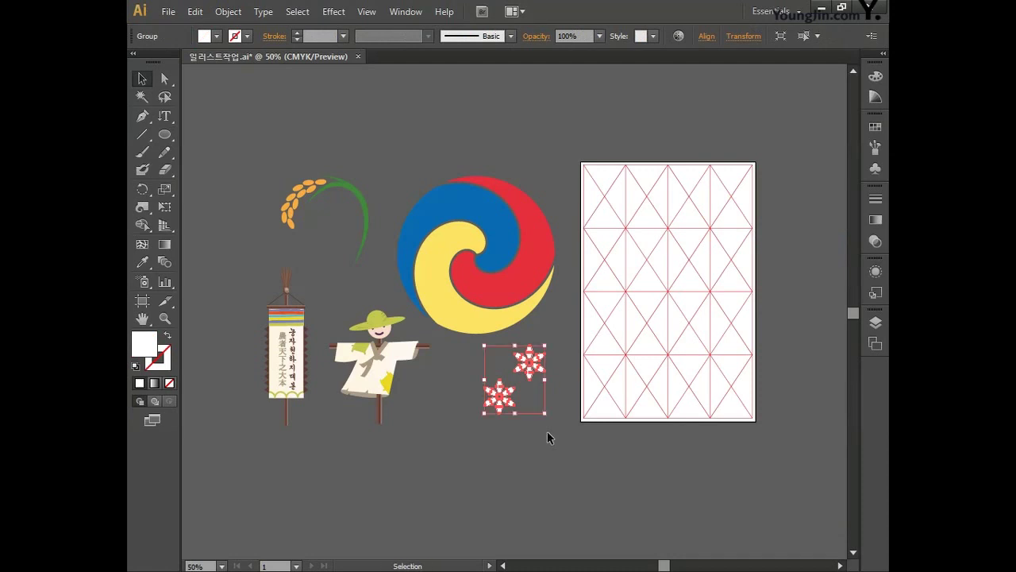
key("alt+Tab")
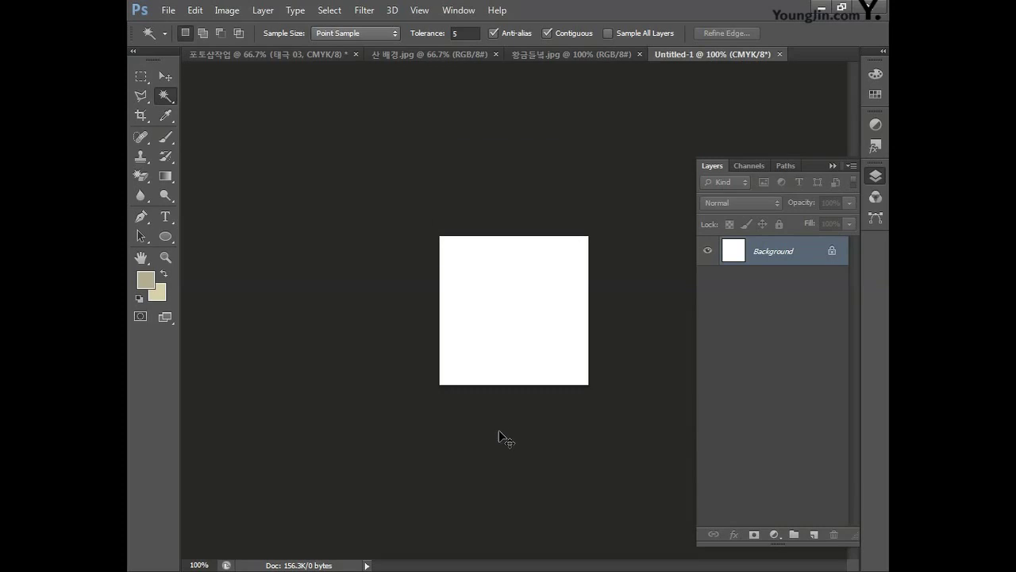
key("ctrl+v")
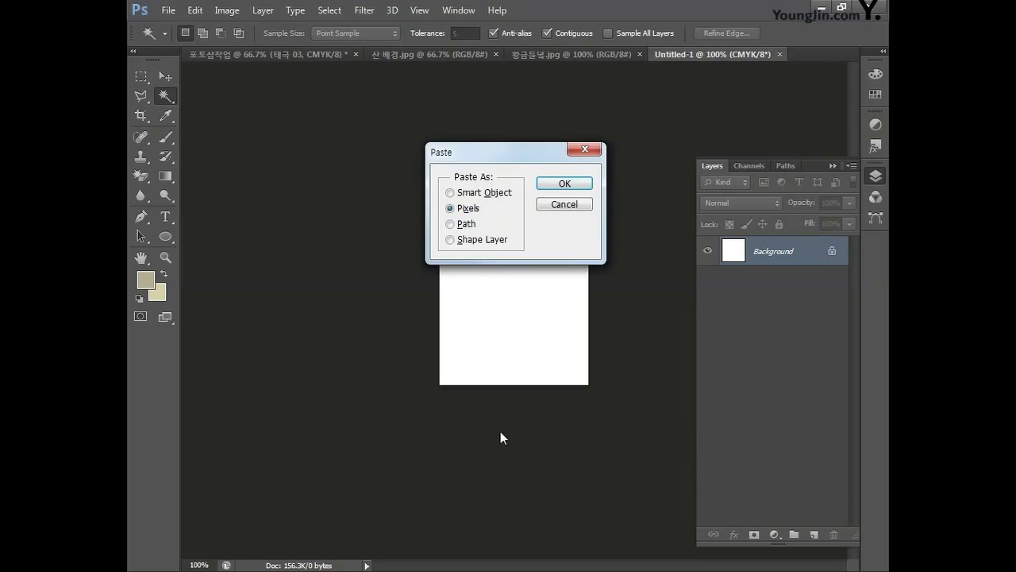
left_click(565, 183)
key("Return")
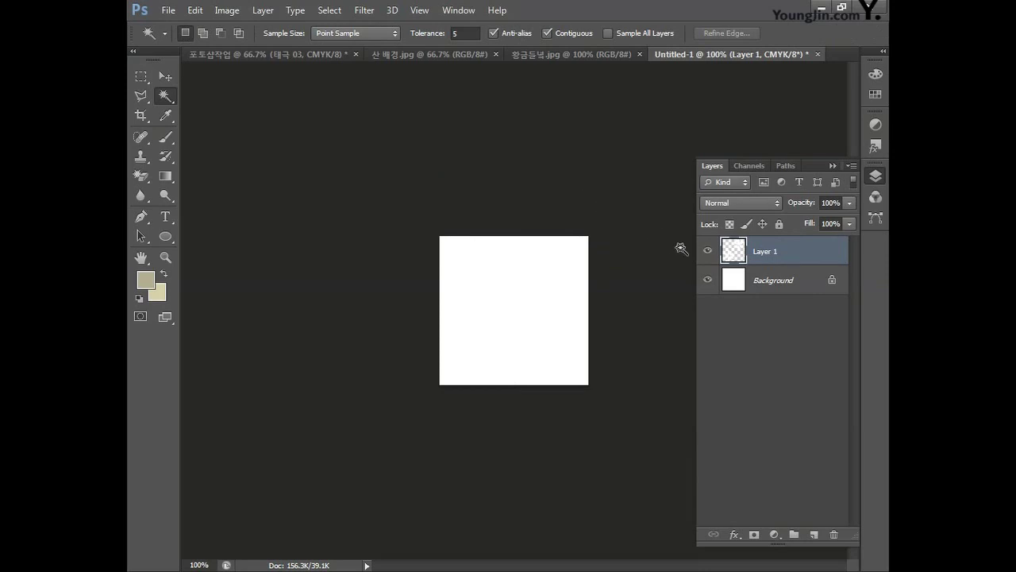
- Hide the Background layer and define the flowers on transparency as a pattern named 패턴
left_click(708, 279)
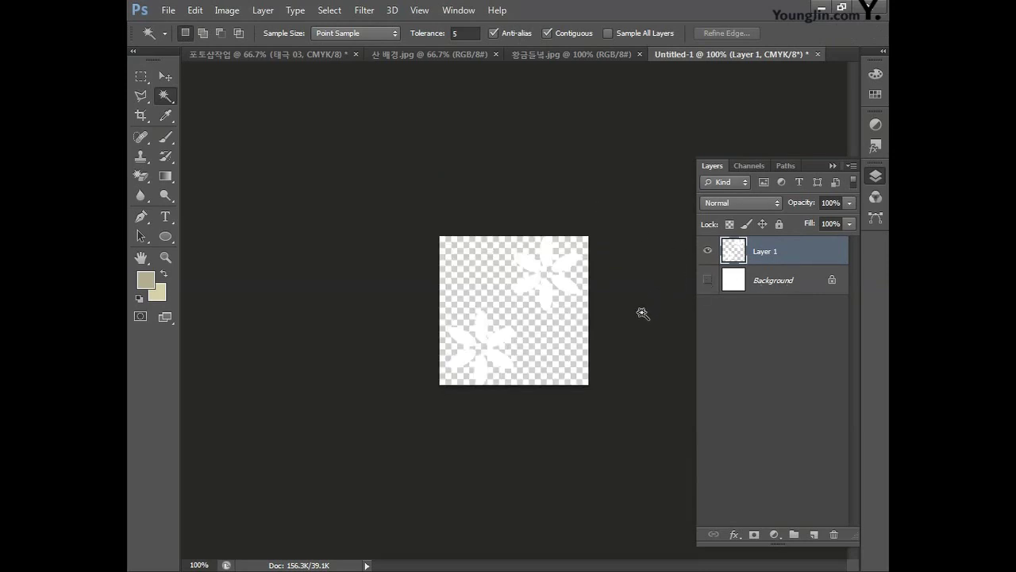
left_click(196, 12)
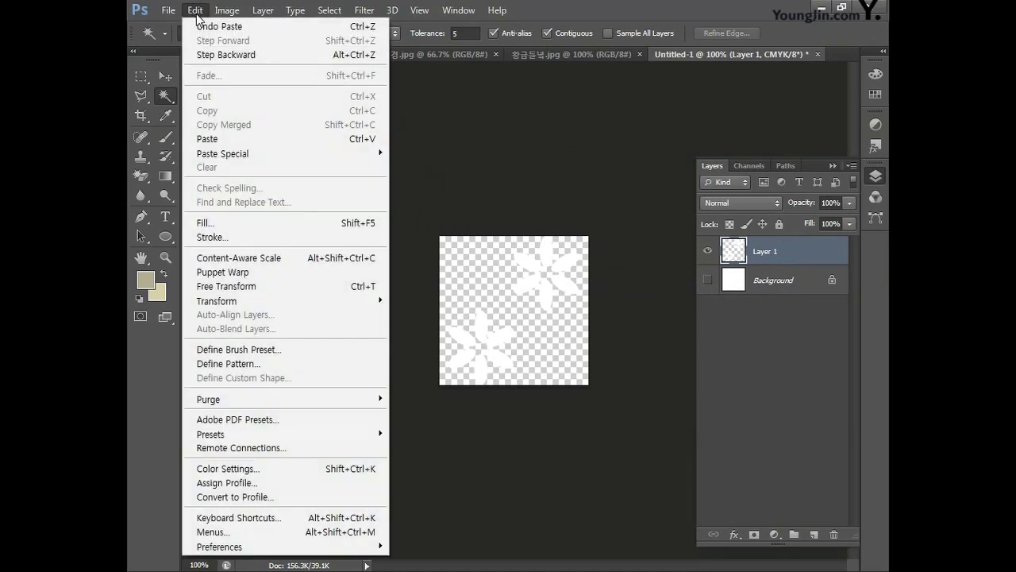
left_click(238, 362)
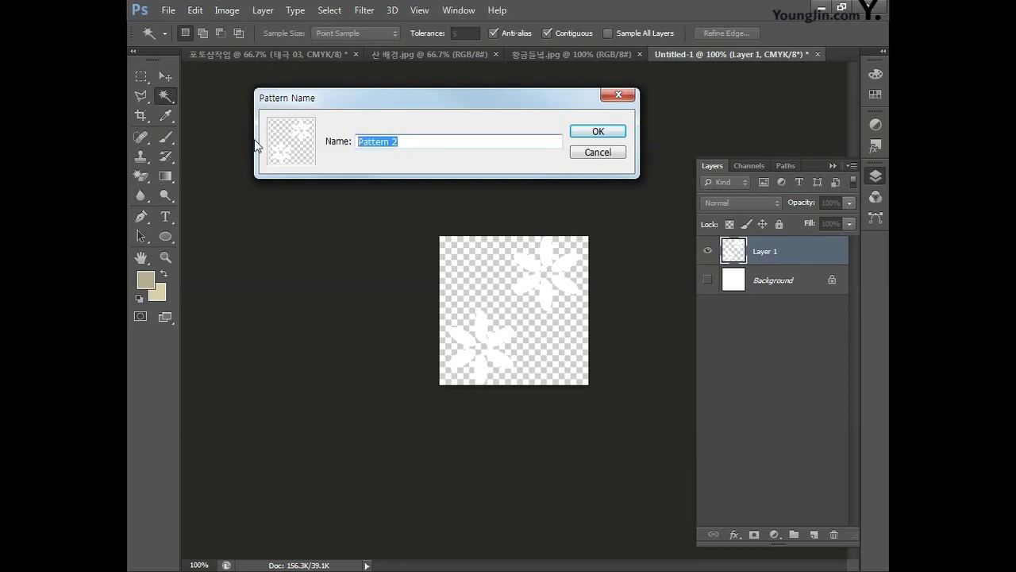
type("패턴")
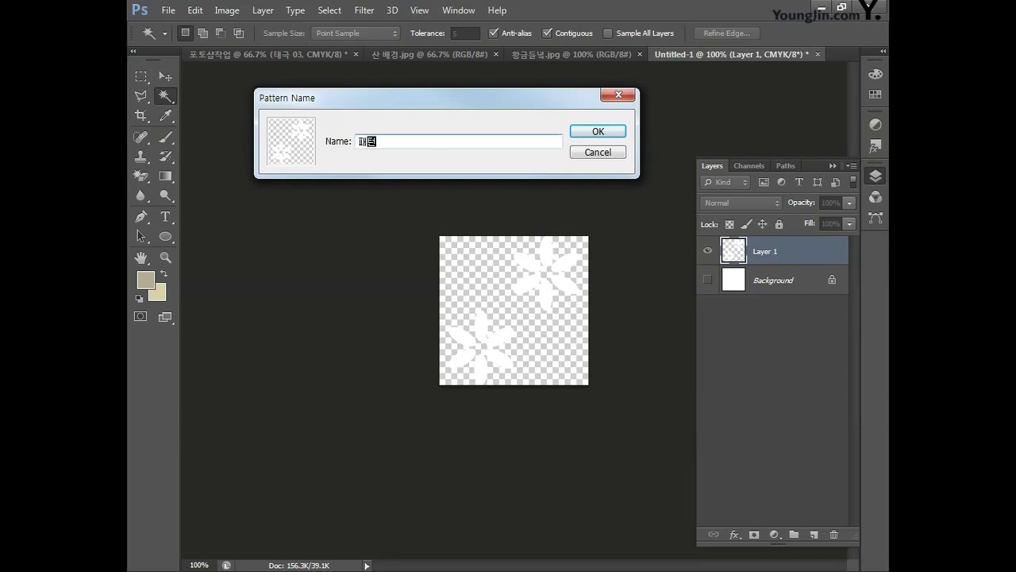
left_click(587, 133)
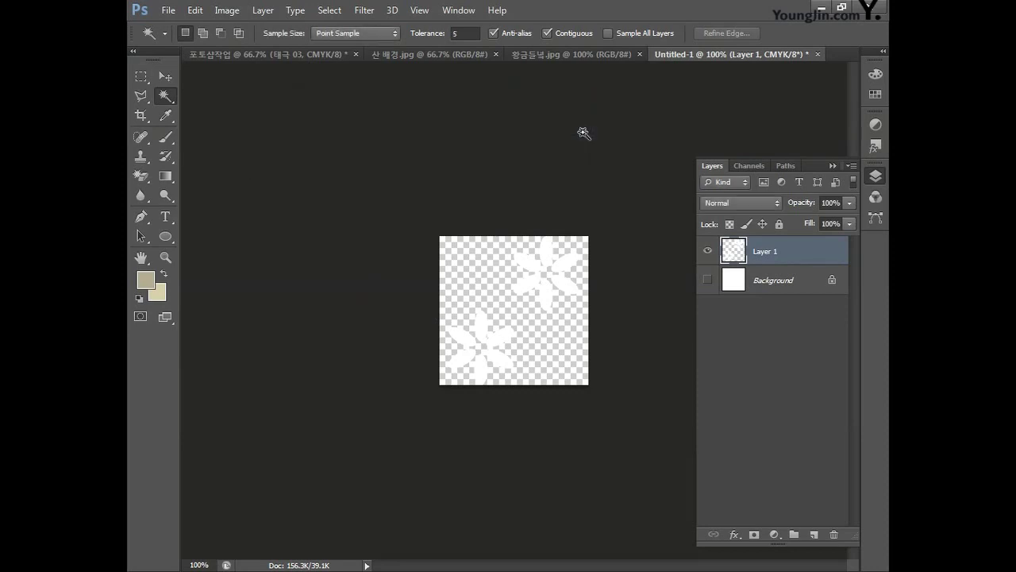
- Return to the 포토샵작업 document and apply a Pattern Overlay with the new flower pattern to the 태극 01 layer
left_click(261, 55)
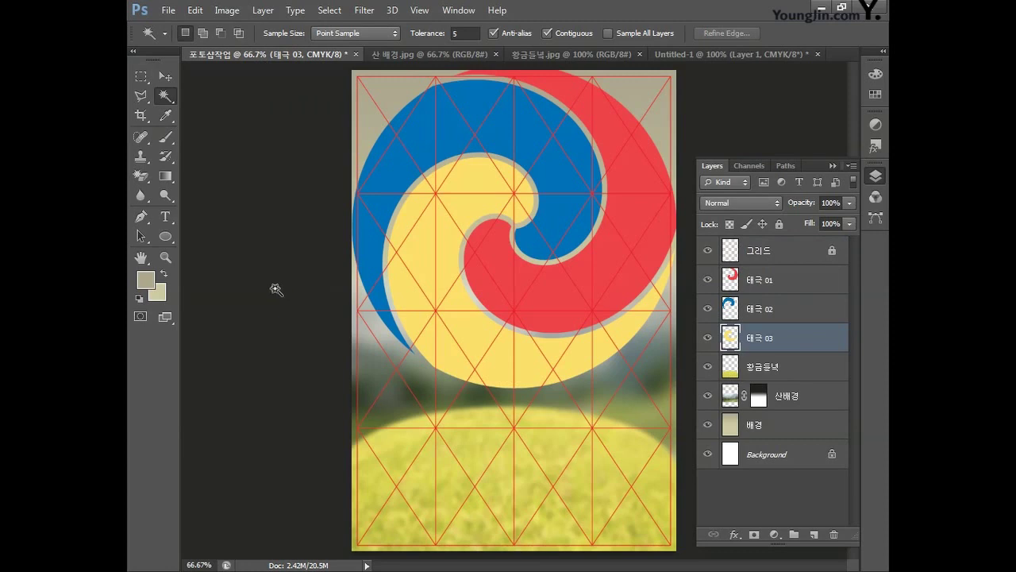
left_click(785, 286)
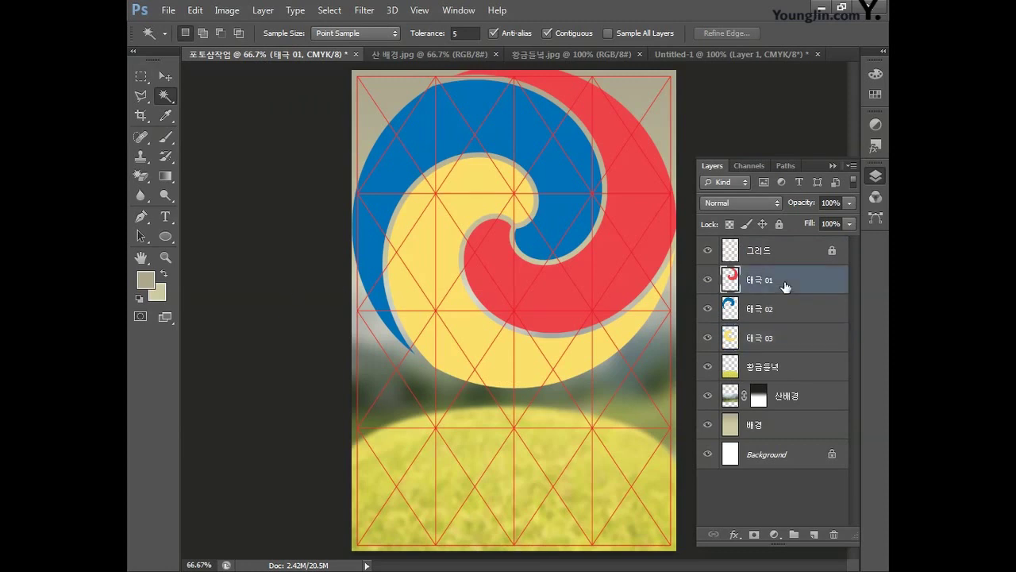
left_click(263, 11)
mouse_move(282, 89)
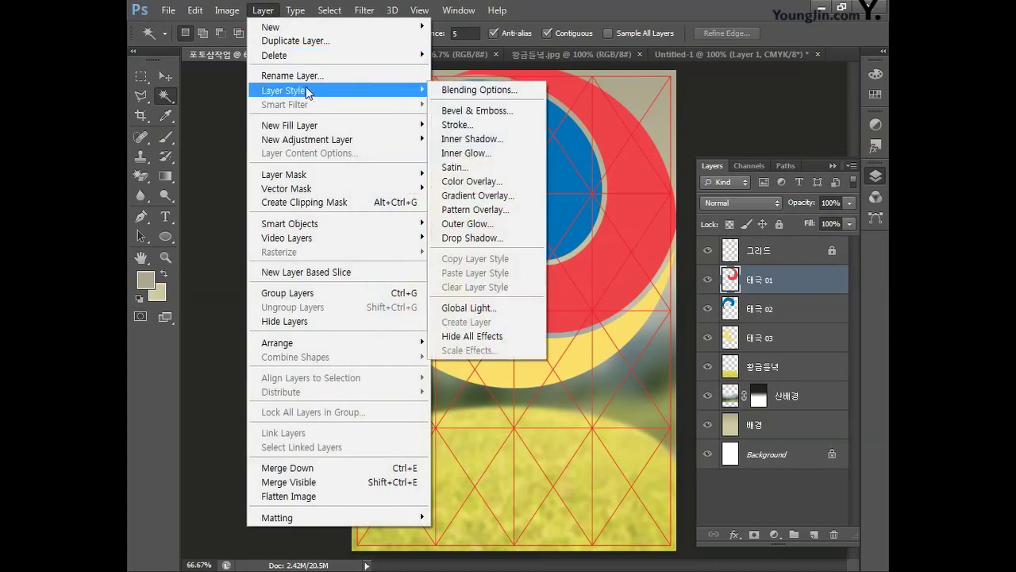
left_click(486, 210)
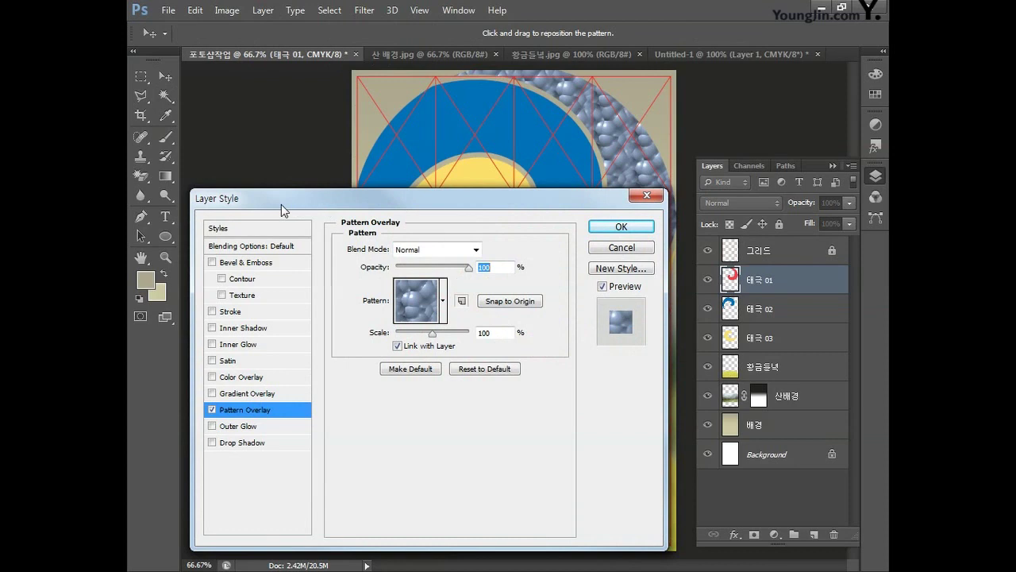
left_click(443, 316)
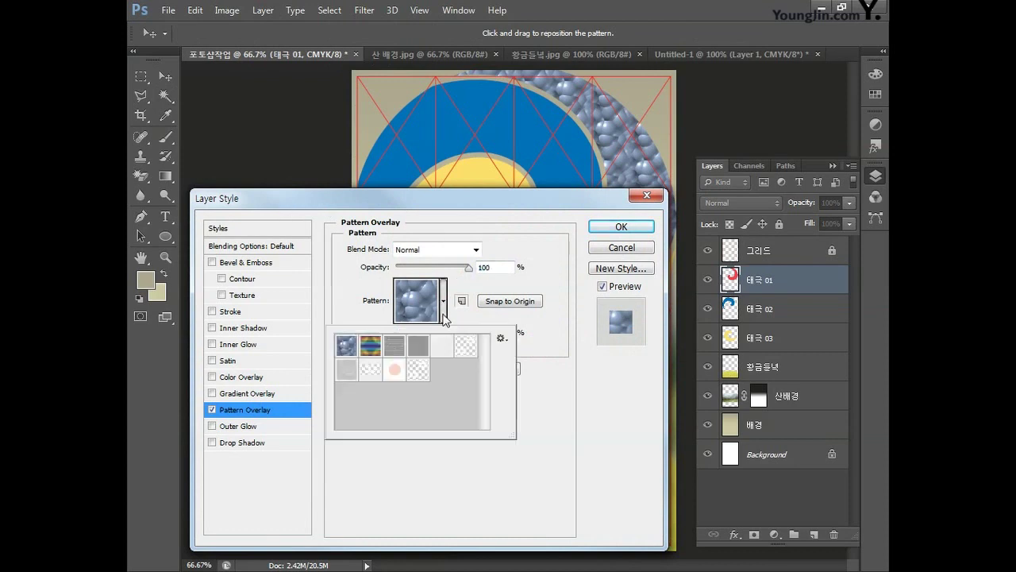
left_click(419, 373)
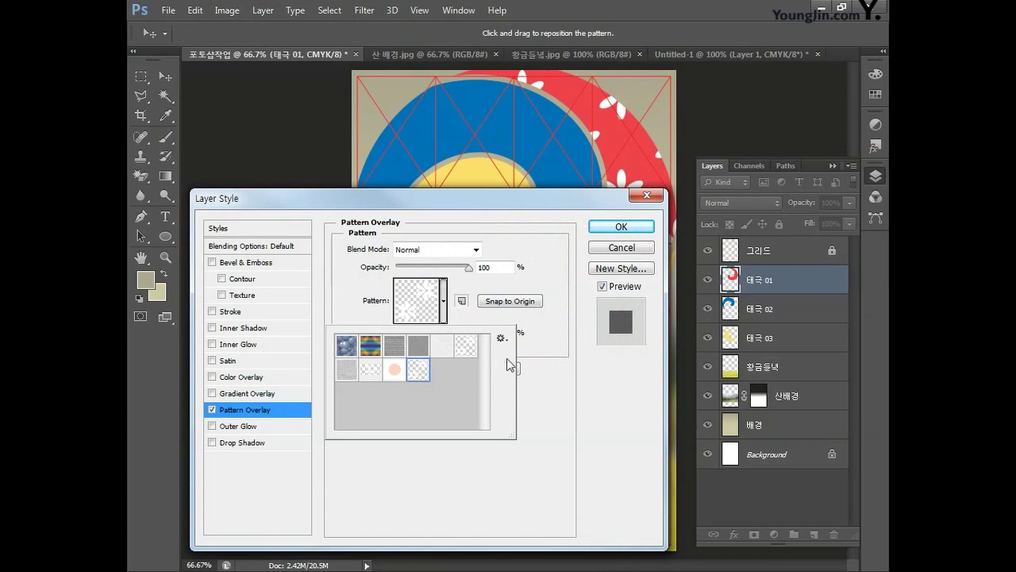
left_click(549, 337)
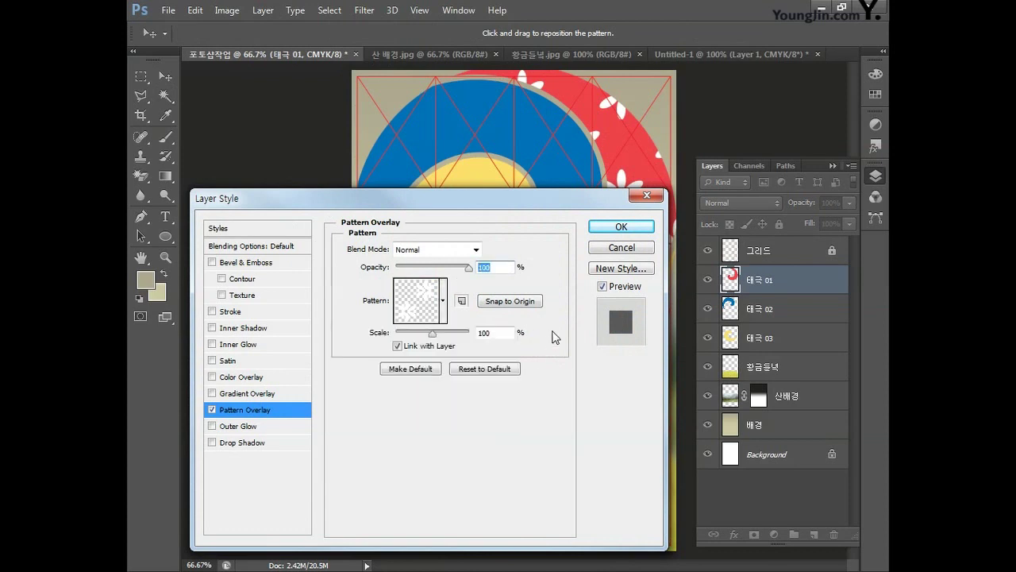
- Set the pattern overlay to Lighter Color, 12% opacity and 50% scale, and hide the 그리드 layer
left_click(450, 250)
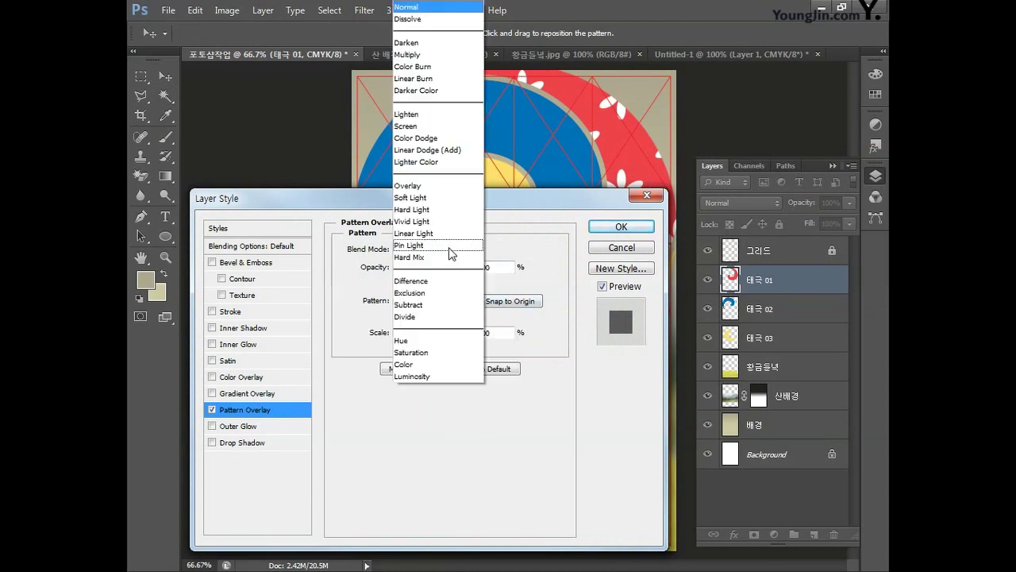
left_click(449, 162)
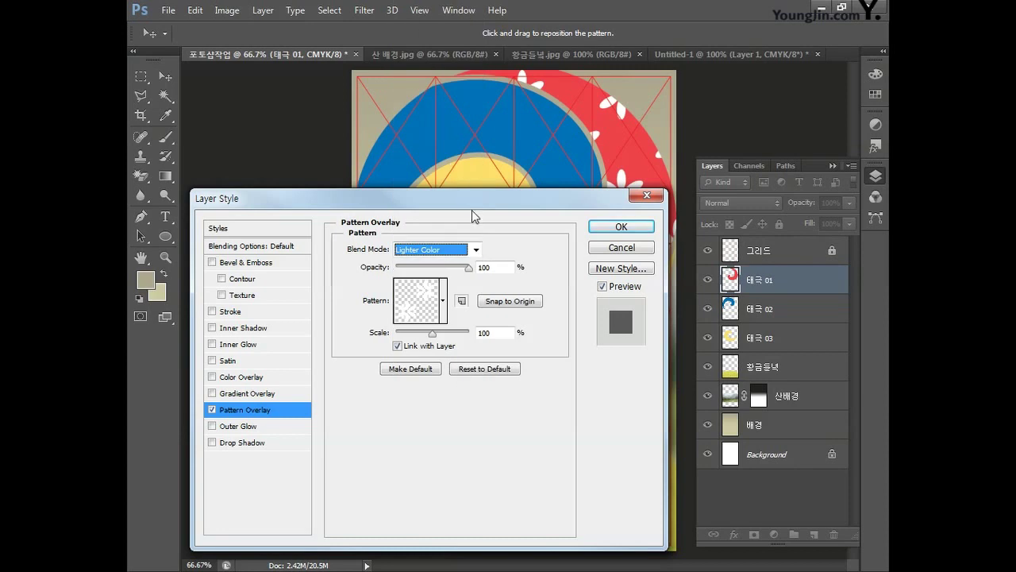
double_click(485, 267)
type("12")
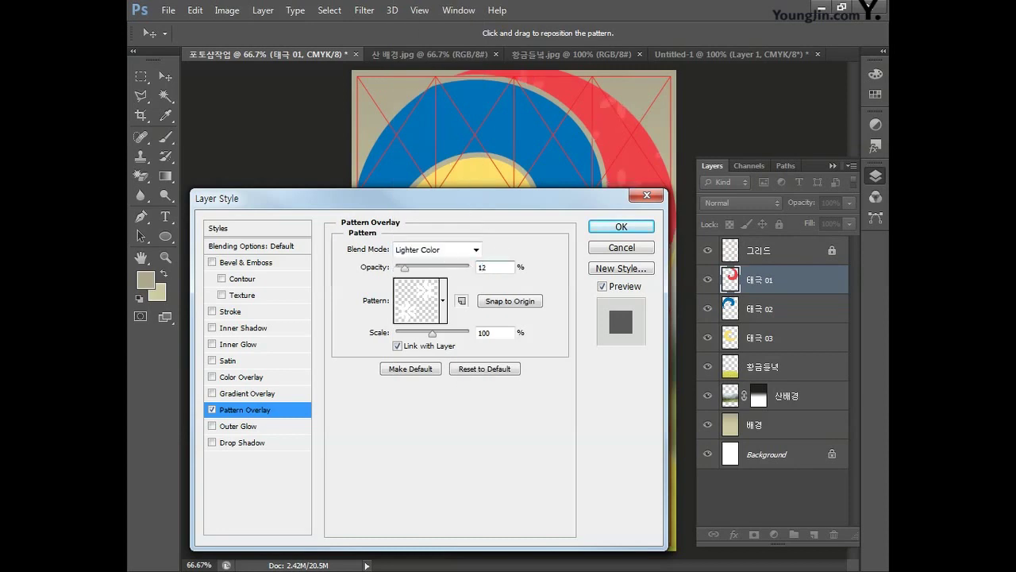
double_click(490, 332)
type("50")
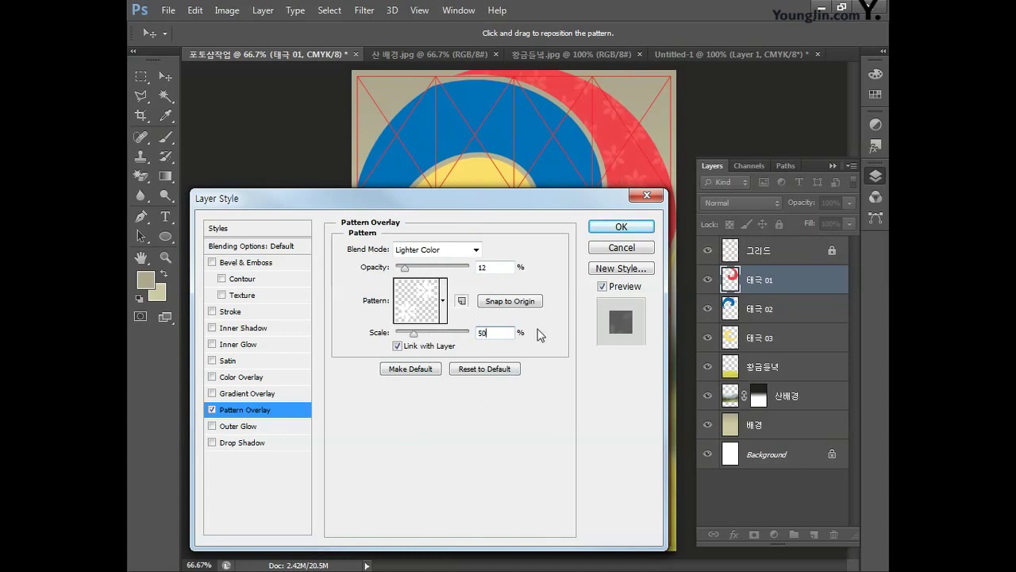
left_click(610, 229)
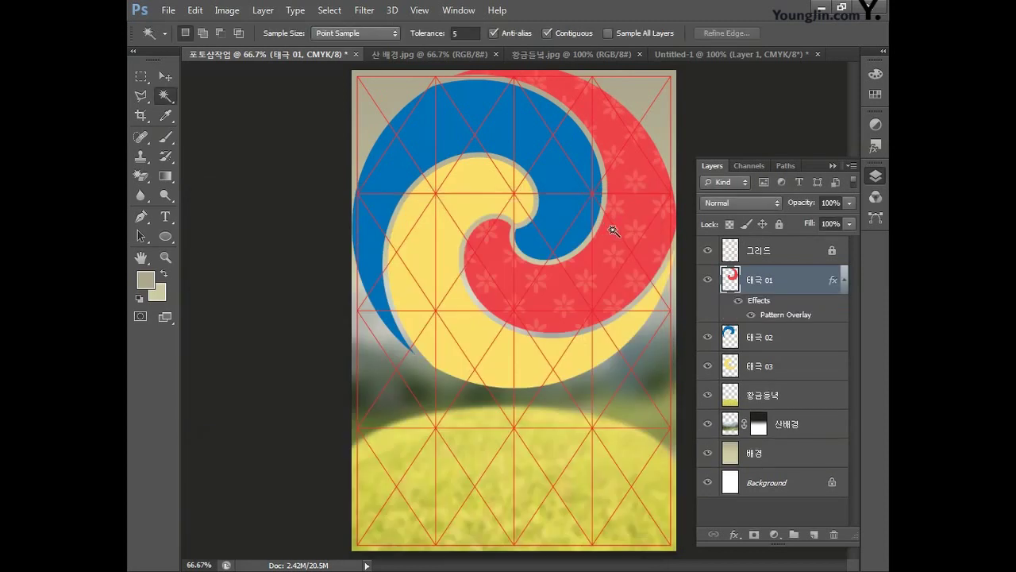
left_click(708, 250)
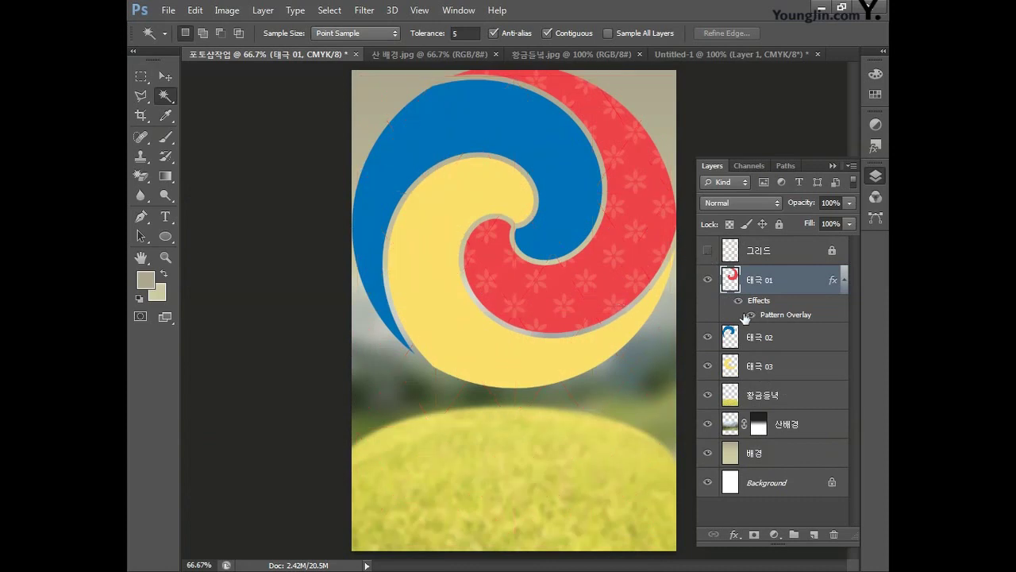
- Add an Outer Glow to the 태극 01 layer with 35% opacity and a white glow color (C0 M0 Y0 K0)
double_click(804, 286)
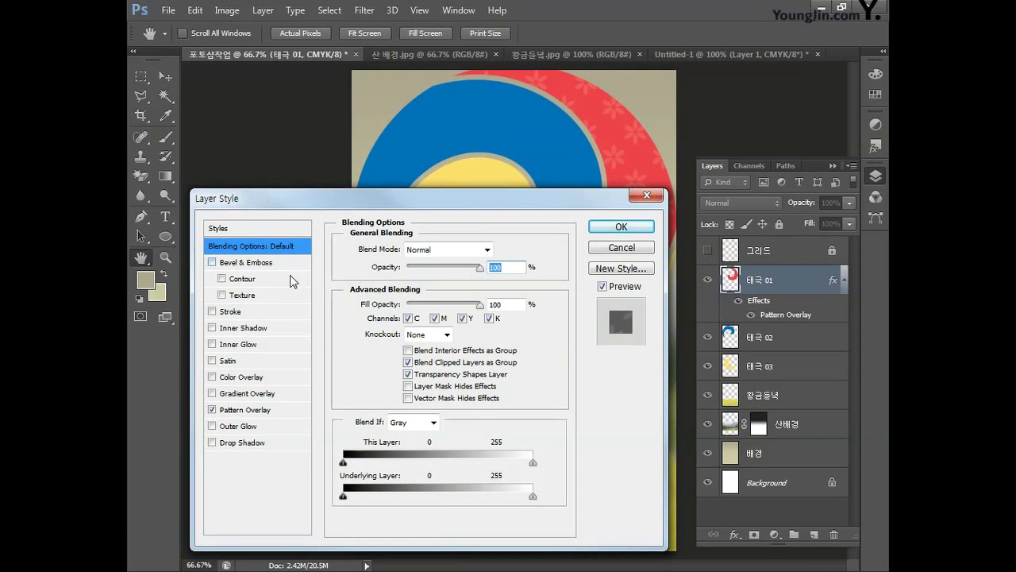
left_click(238, 427)
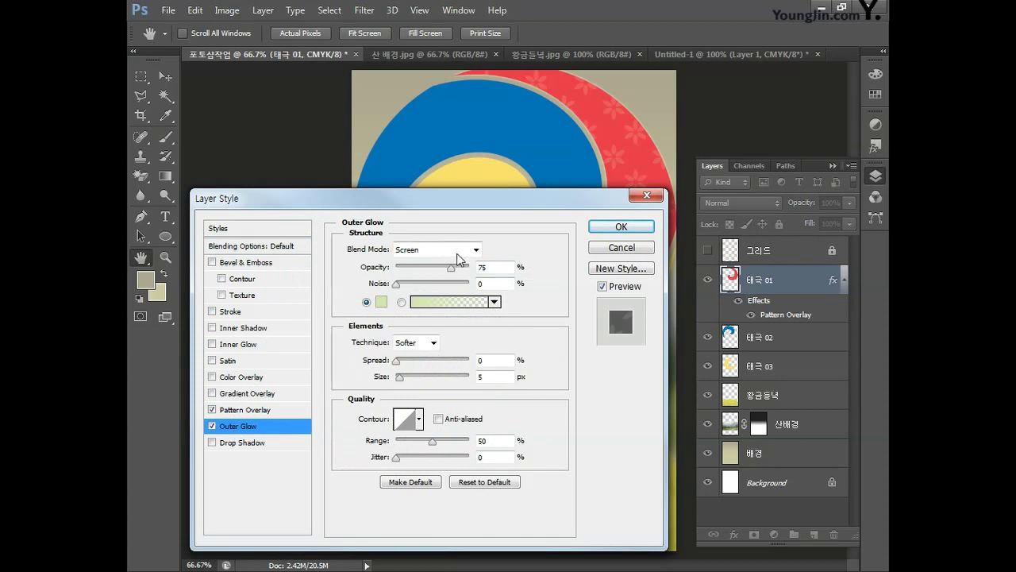
left_click_drag(451, 269, 421, 269)
left_click(381, 302)
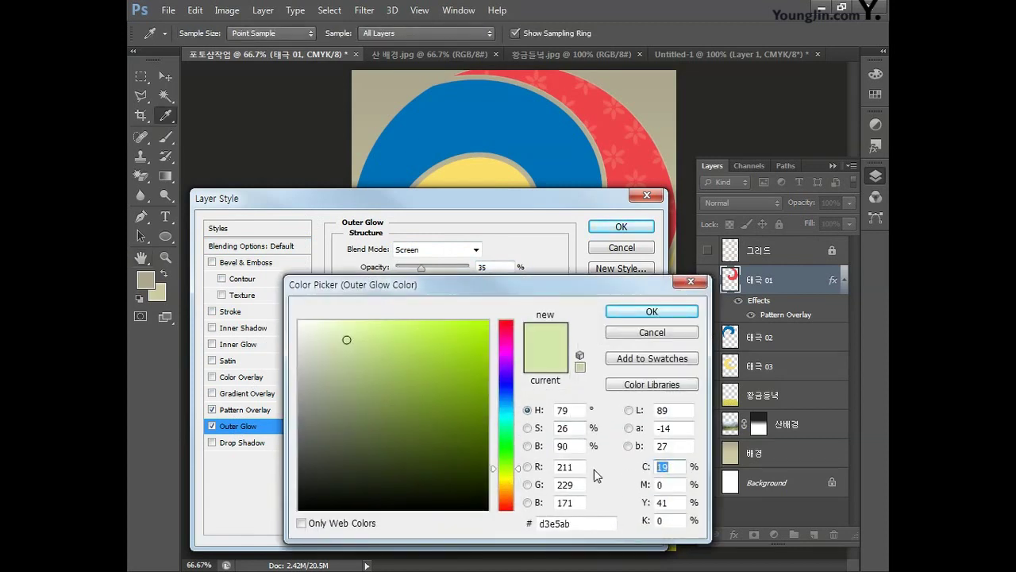
type("0")
key("Tab")
type("0")
key("Tab")
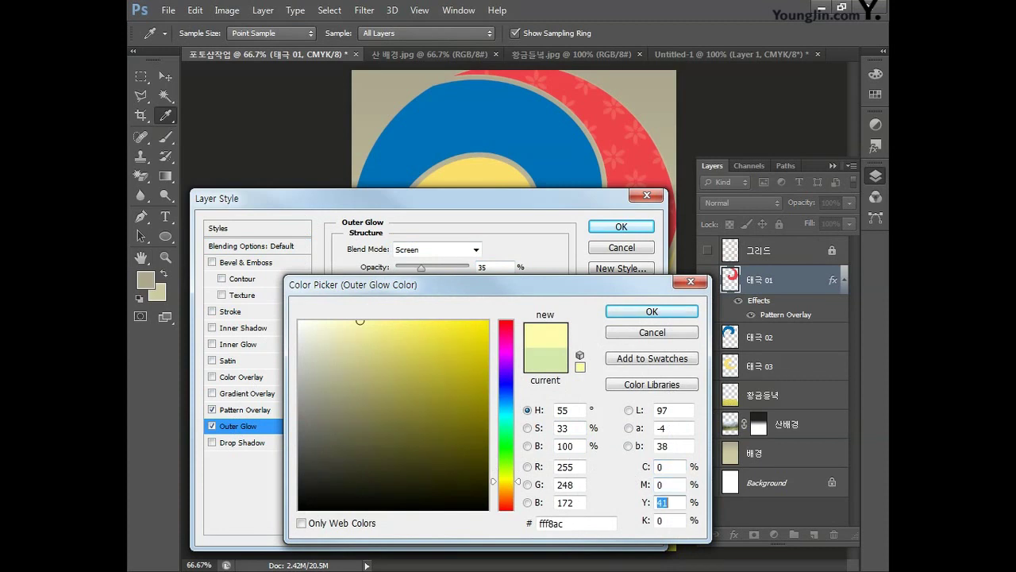
type("0")
key("Tab")
type("0")
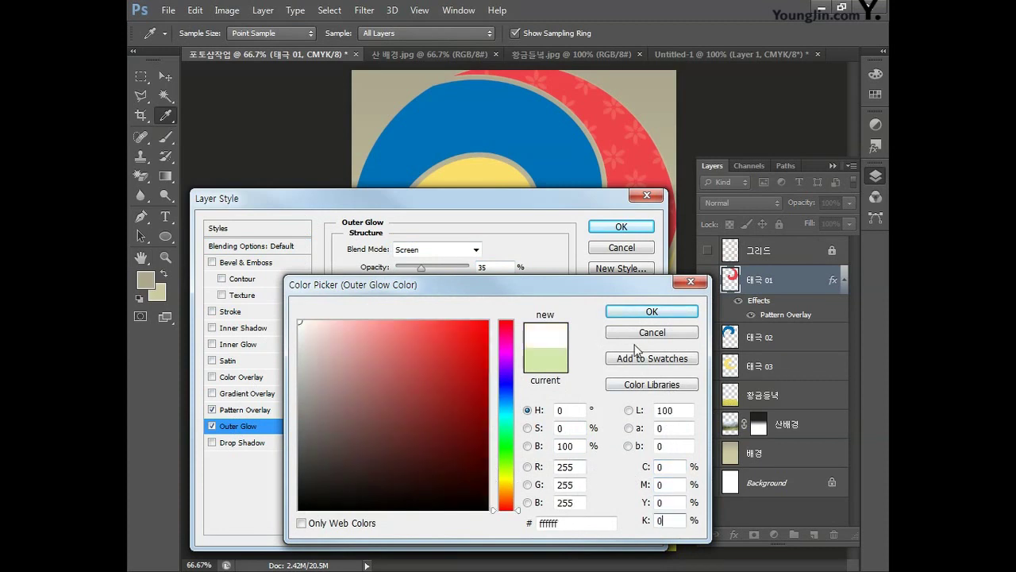
left_click(640, 316)
- Set the outer glow's spread to 10% and size to 55 px, and apply the layer style
double_click(492, 360)
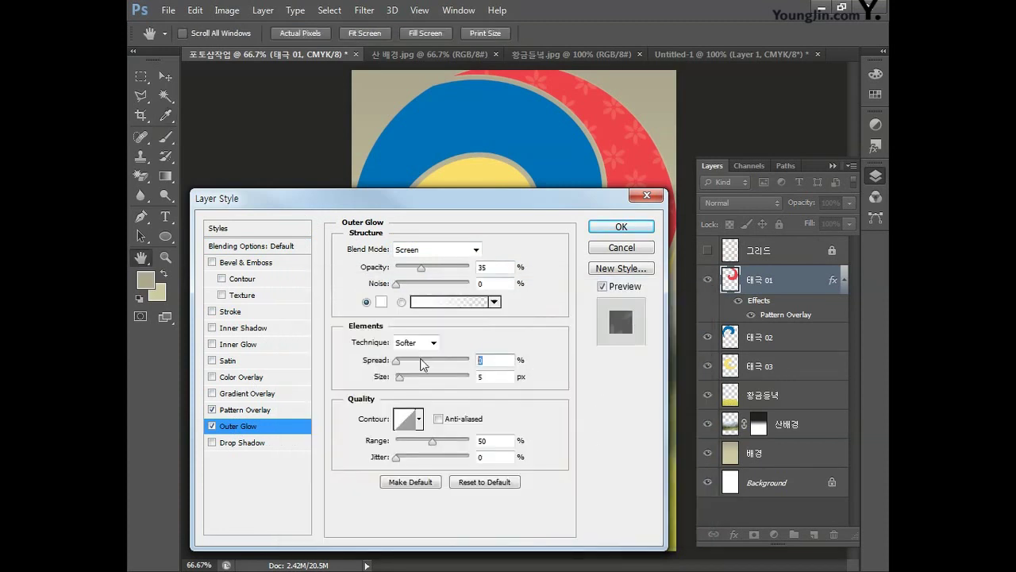
type("10")
key("Tab")
type("55")
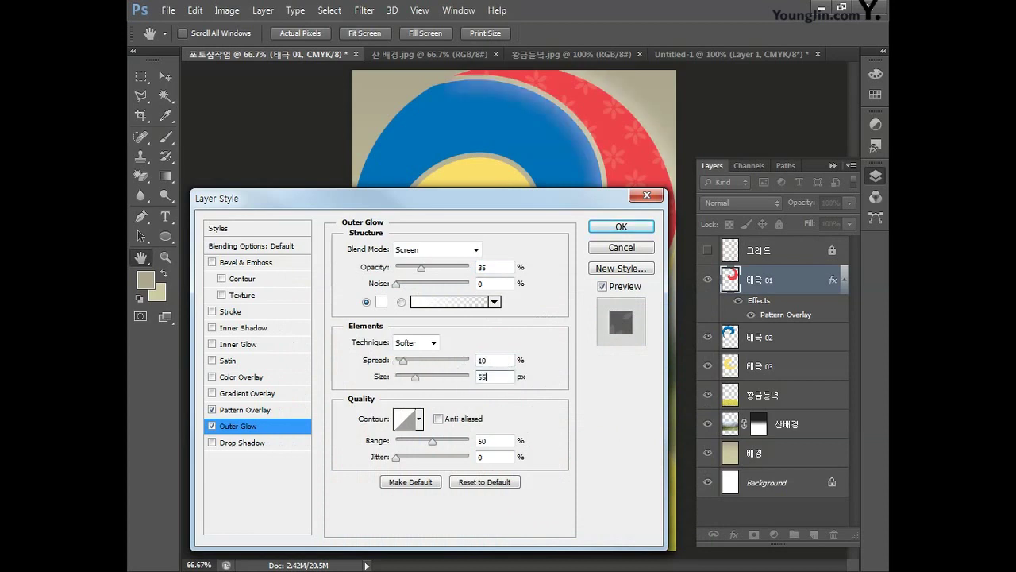
left_click(601, 228)
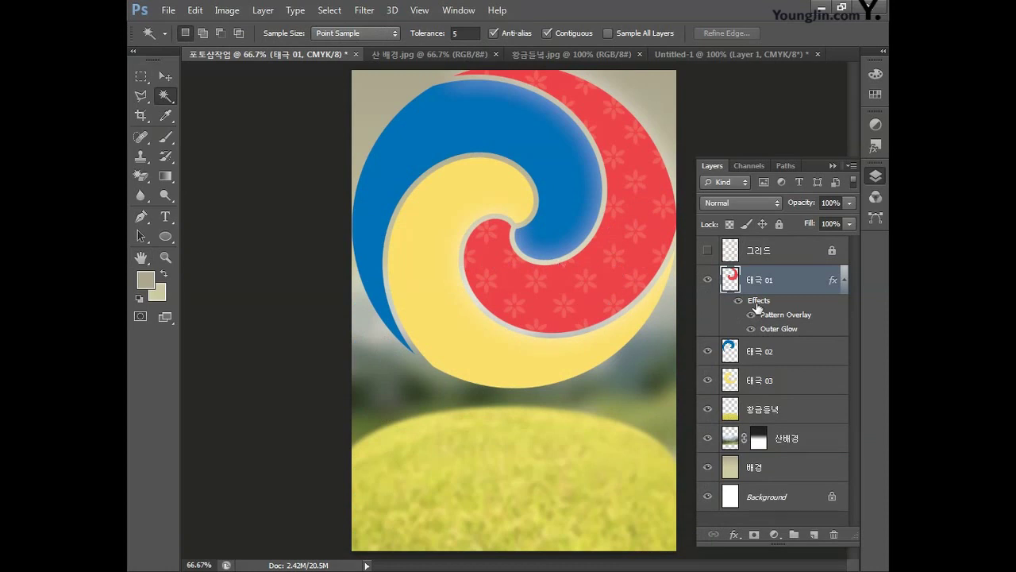
- Copy the layer style of 태극 01 and paste it onto the 태극 02 and 태극 03 layers
right_click(799, 284)
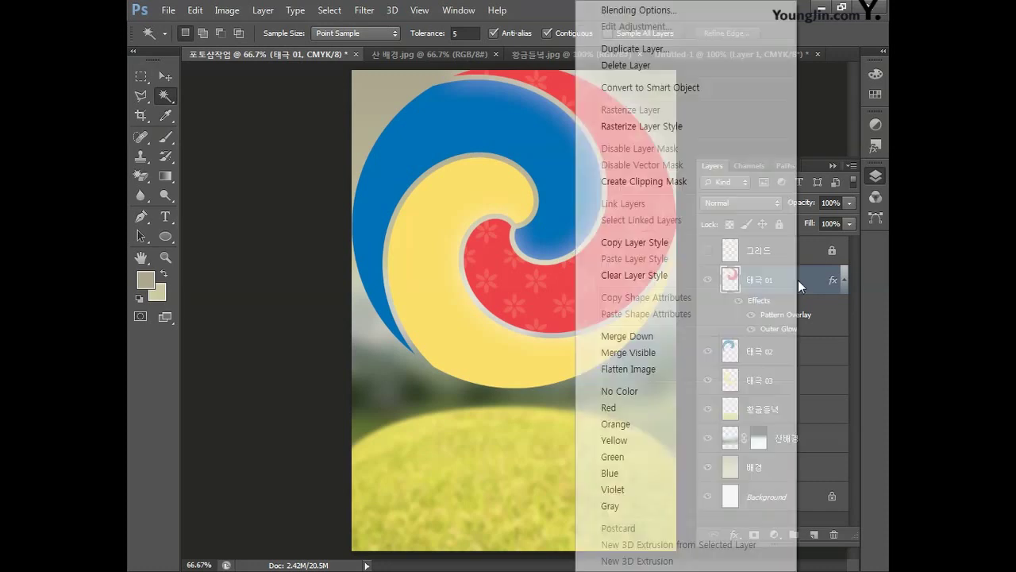
left_click(656, 246)
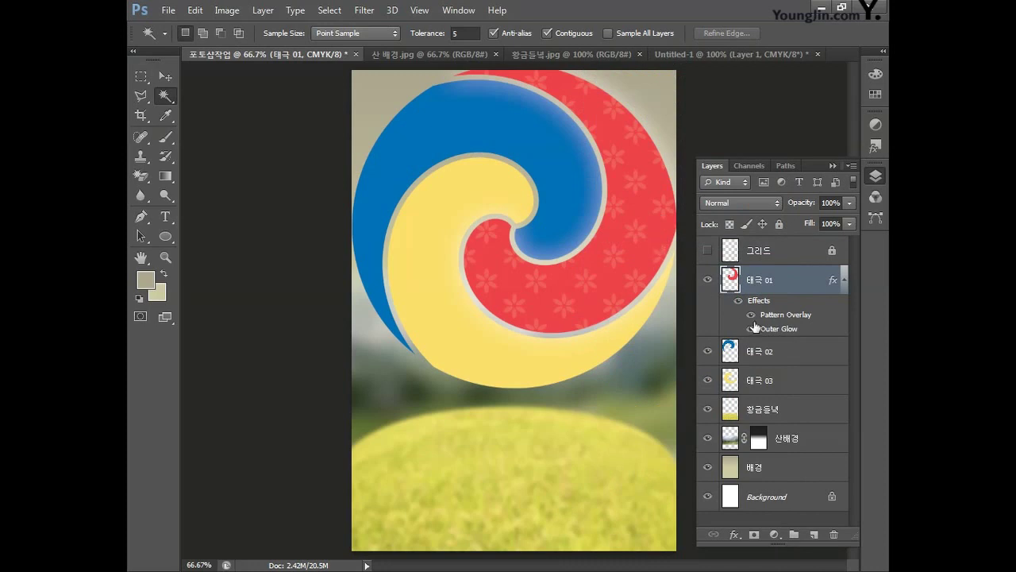
left_click(804, 360)
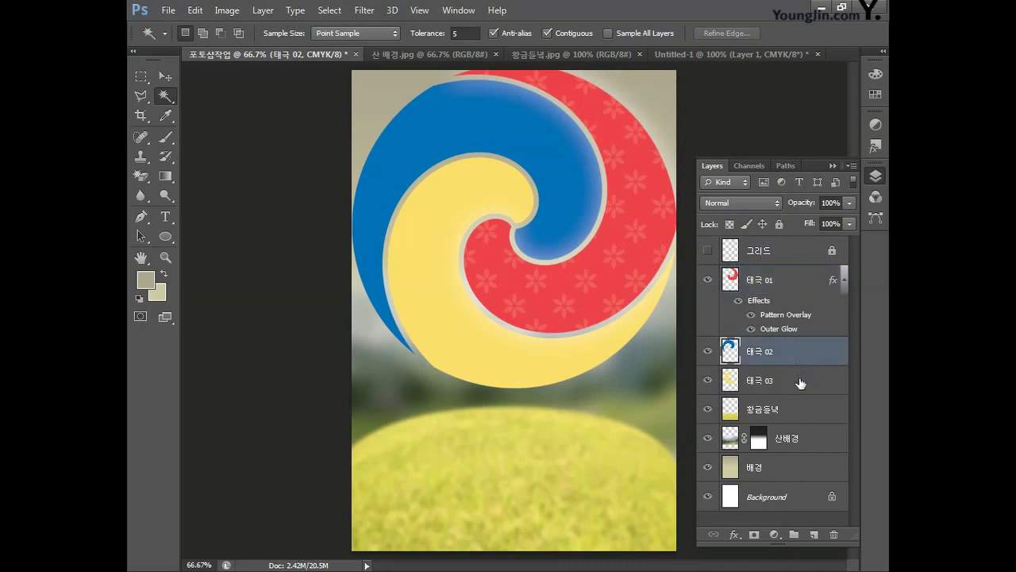
left_click(799, 381, "shift")
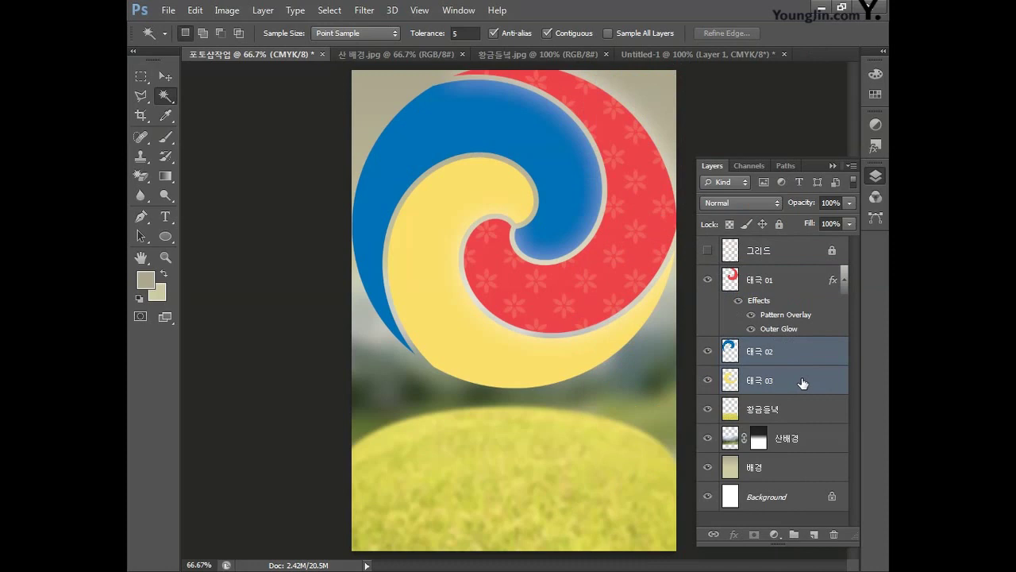
right_click(803, 383)
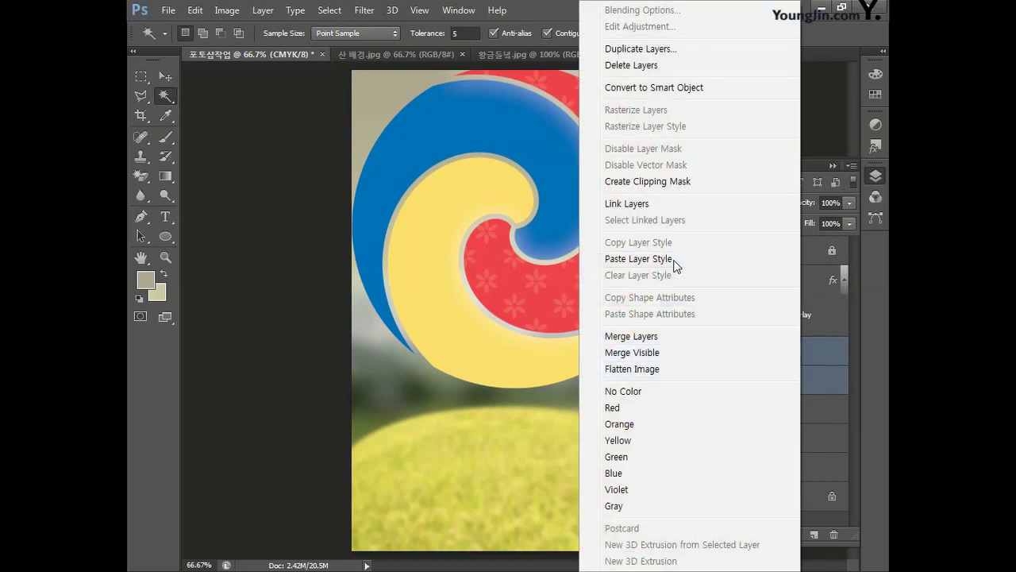
left_click(638, 259)
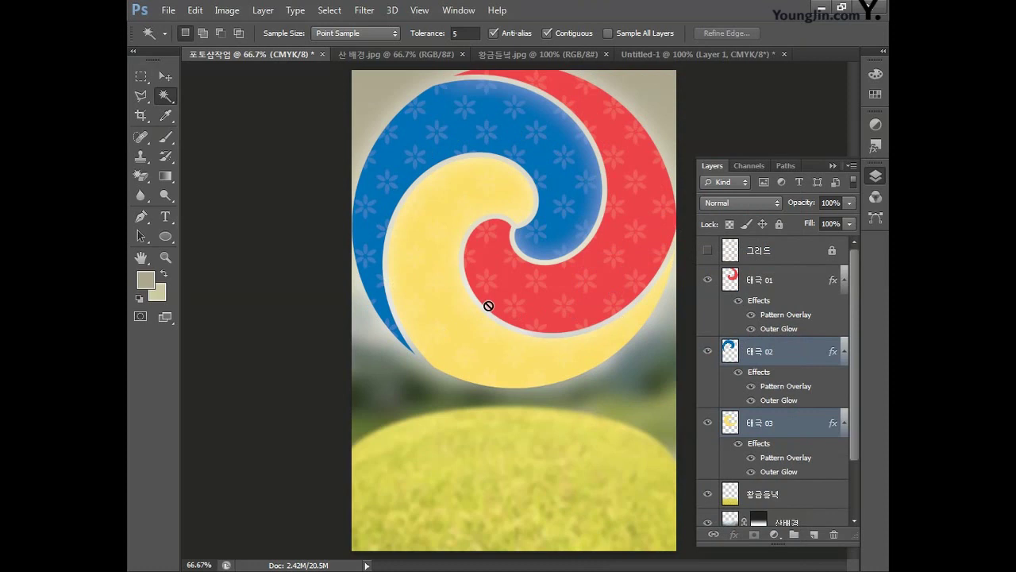
- Open the carrot image 당근 from the 제공 파일 folder
left_click(169, 11)
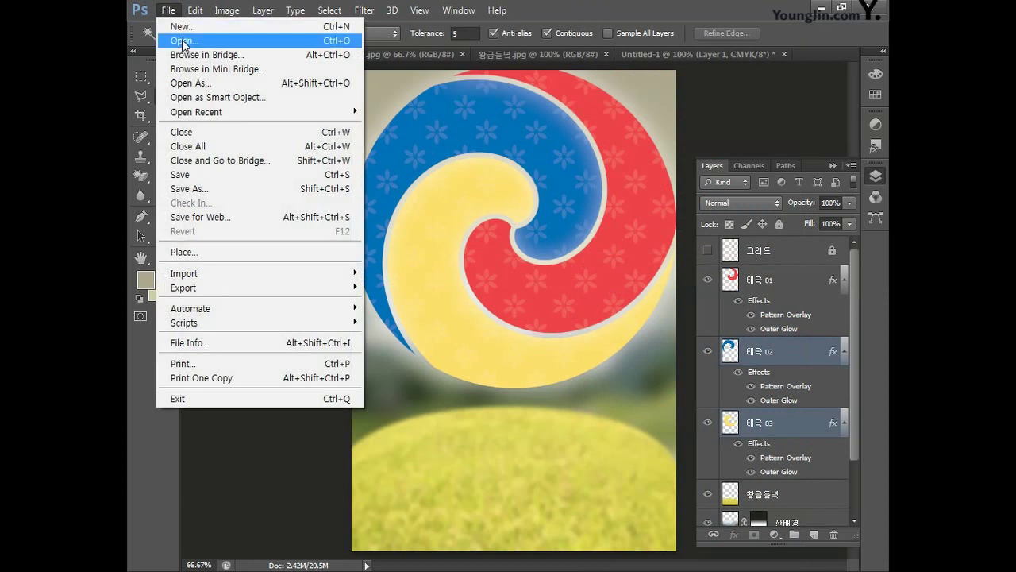
left_click(184, 42)
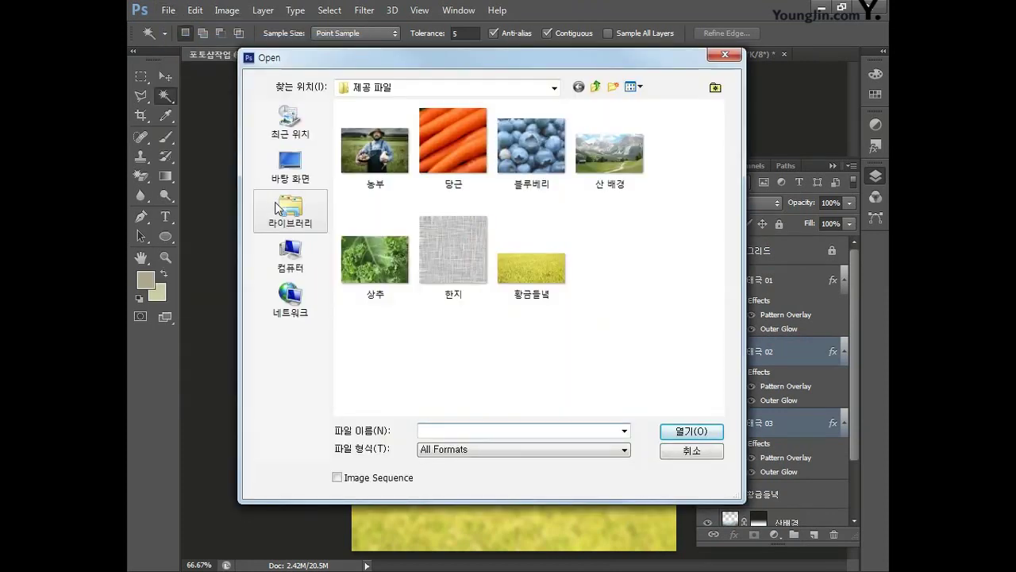
left_click(436, 147)
left_click(676, 434)
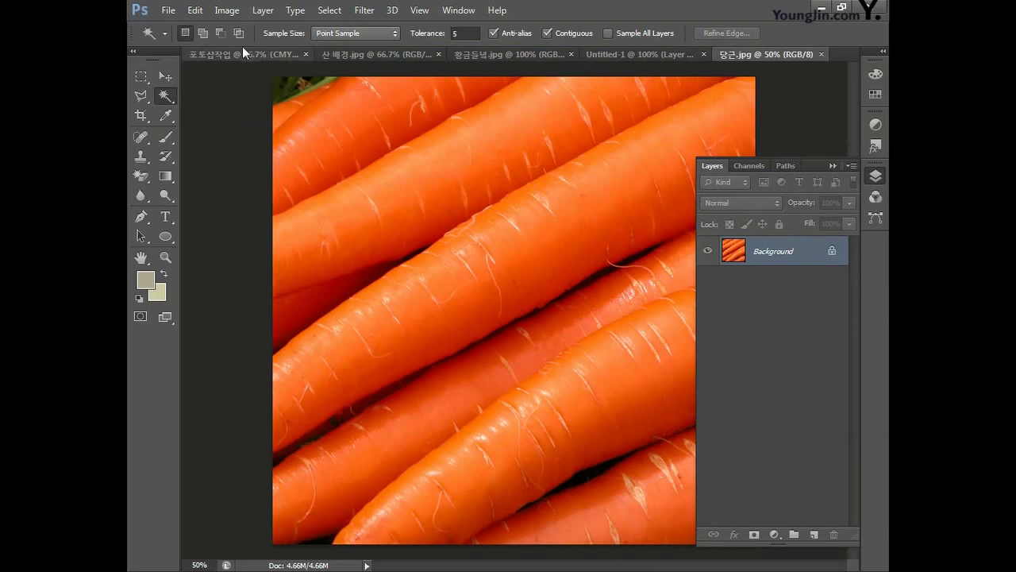
- Apply a Hue/Saturation adjustment to the carrot image with saturation -20 and lightness -40
left_click(227, 10)
mouse_move(242, 53)
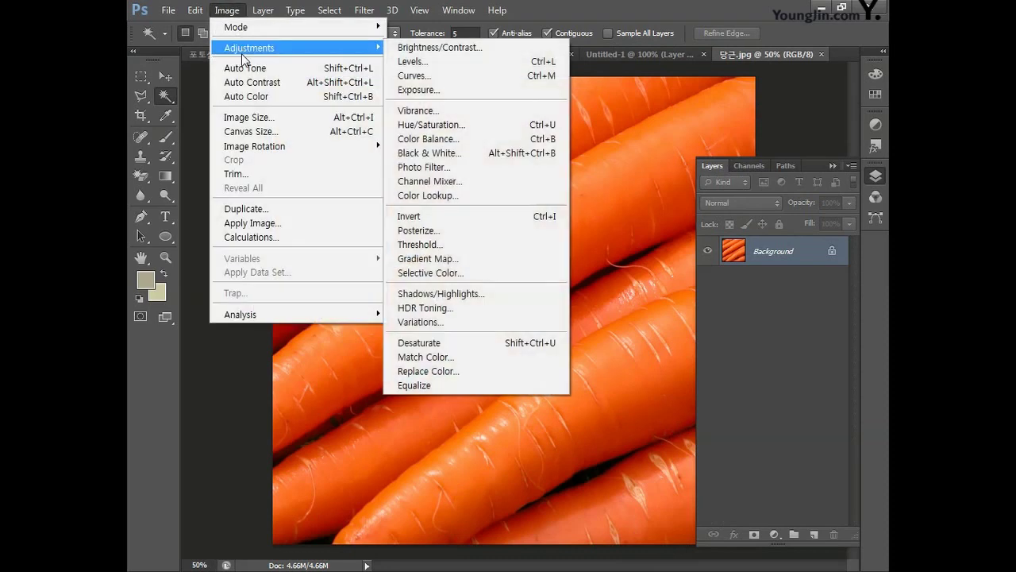
left_click(432, 124)
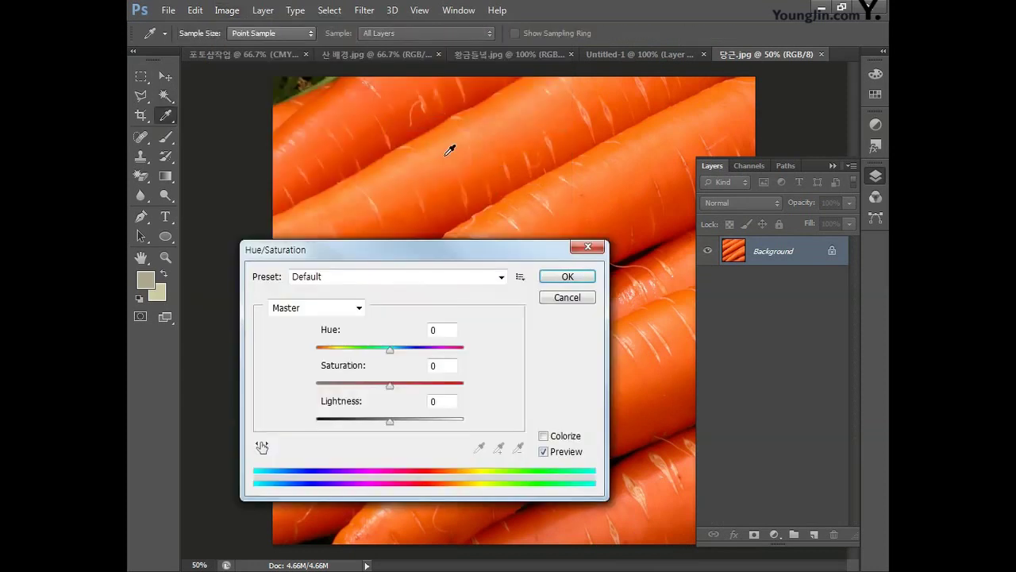
left_click(443, 365)
type("-20")
left_click(443, 401)
type("-40")
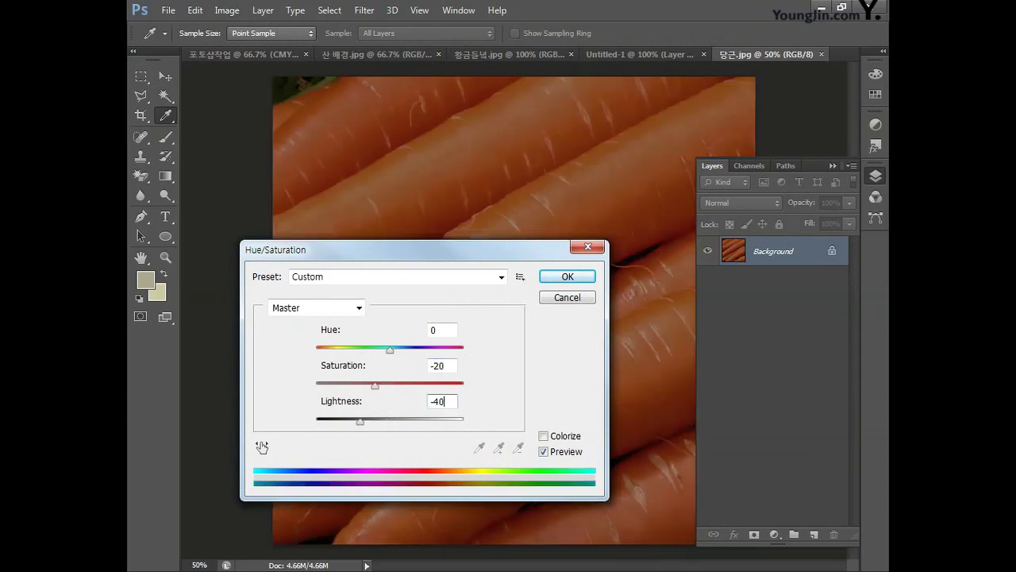
left_click(559, 276)
key("w")
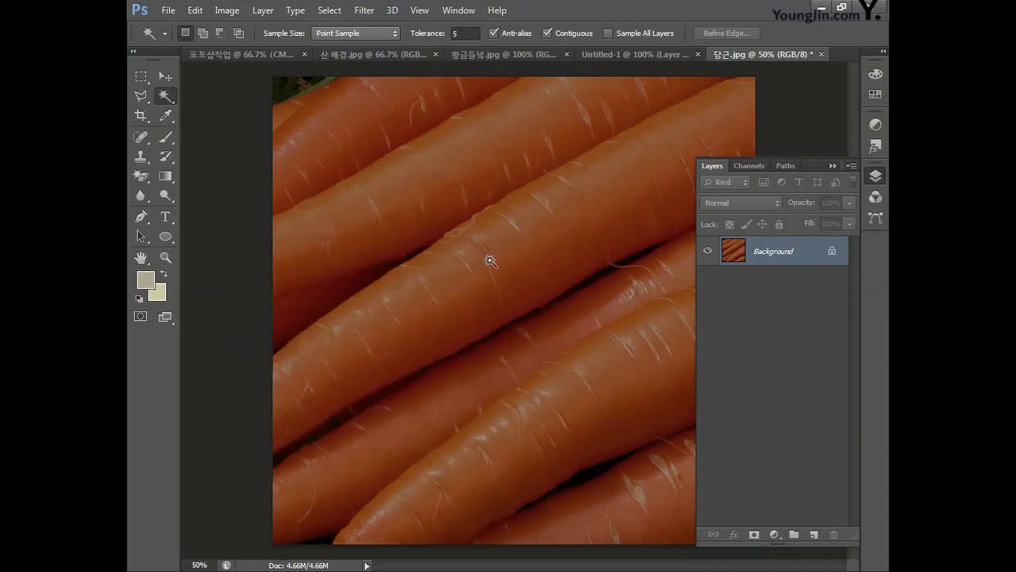
- Blur the carrot image with a Gaussian Blur of 20 pixels radius
left_click(364, 10)
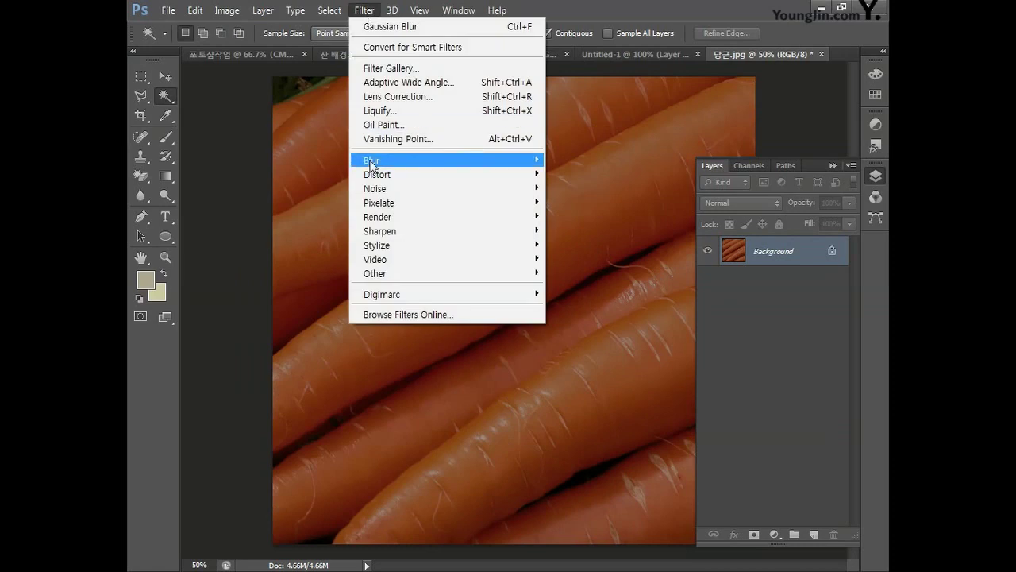
mouse_move(413, 162)
left_click(569, 265)
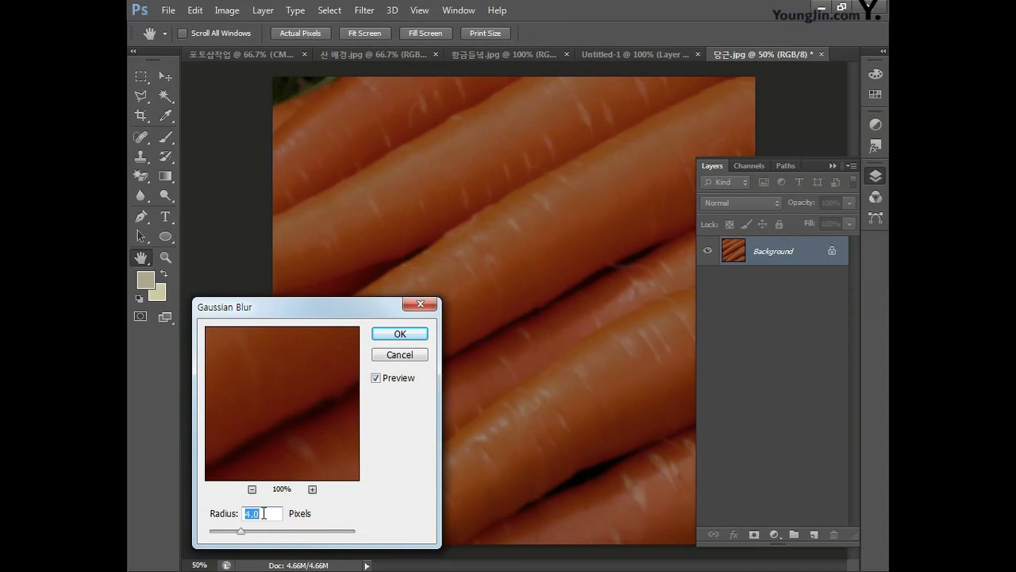
type("20")
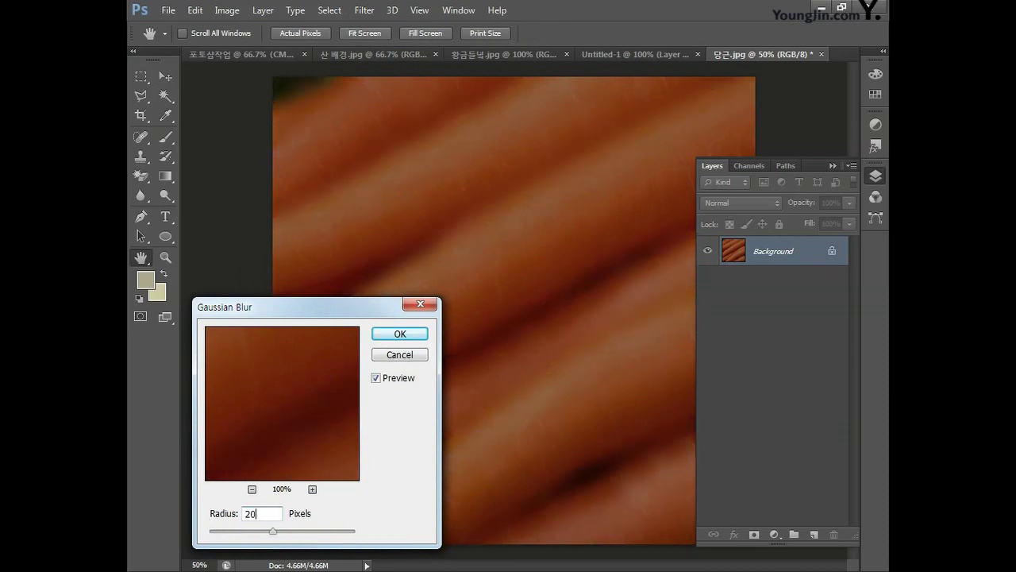
left_click(399, 334)
key("w")
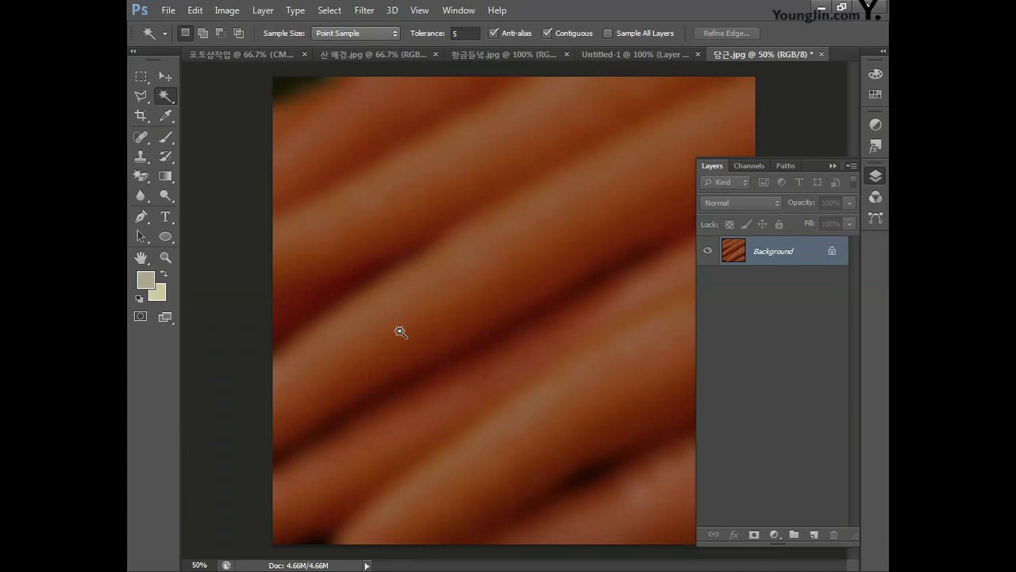
- Copy the entire blurred carrot image and paste it into the 포토샵작업 document
key("ctrl+a")
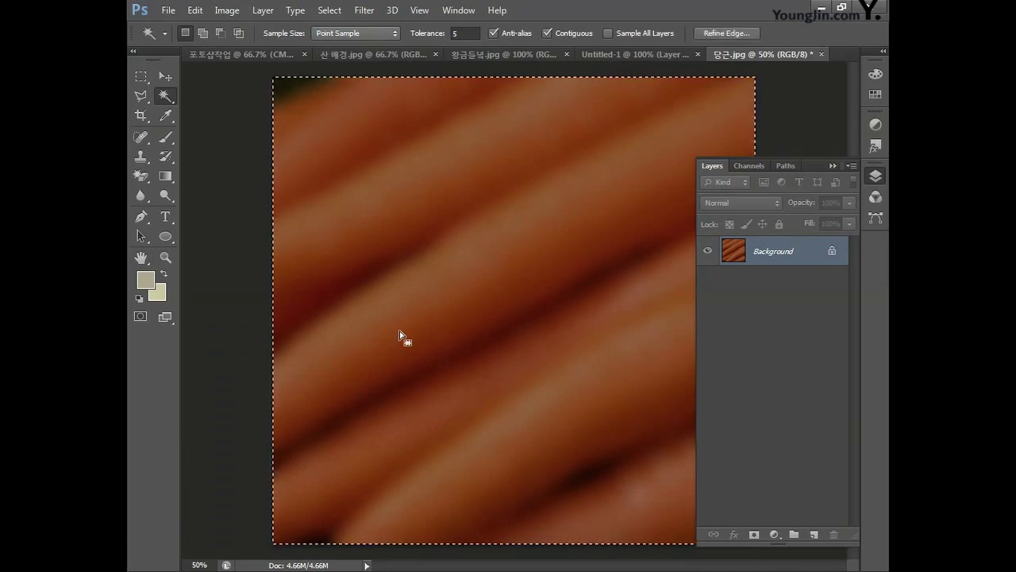
left_click(231, 55)
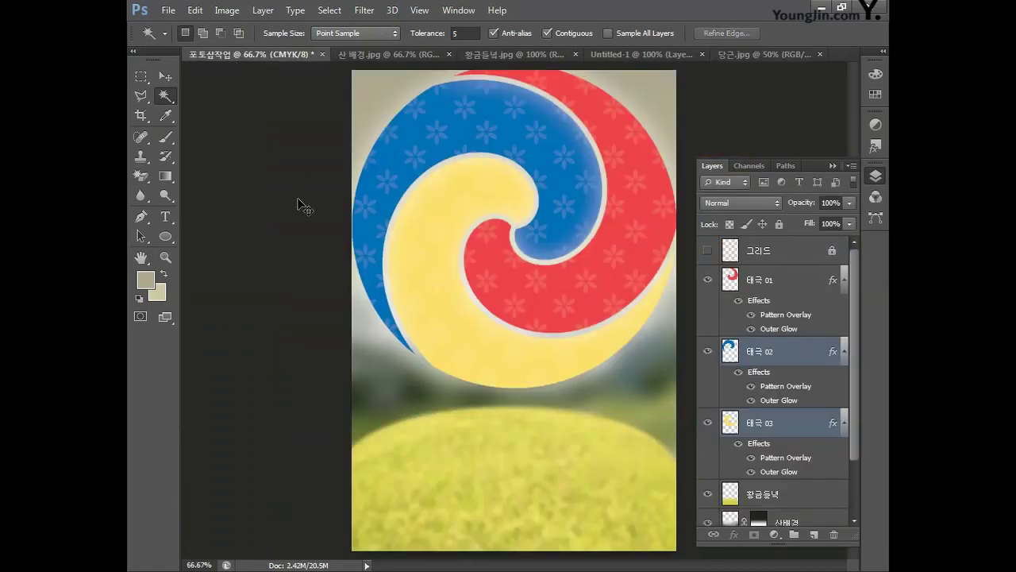
key("ctrl+v")
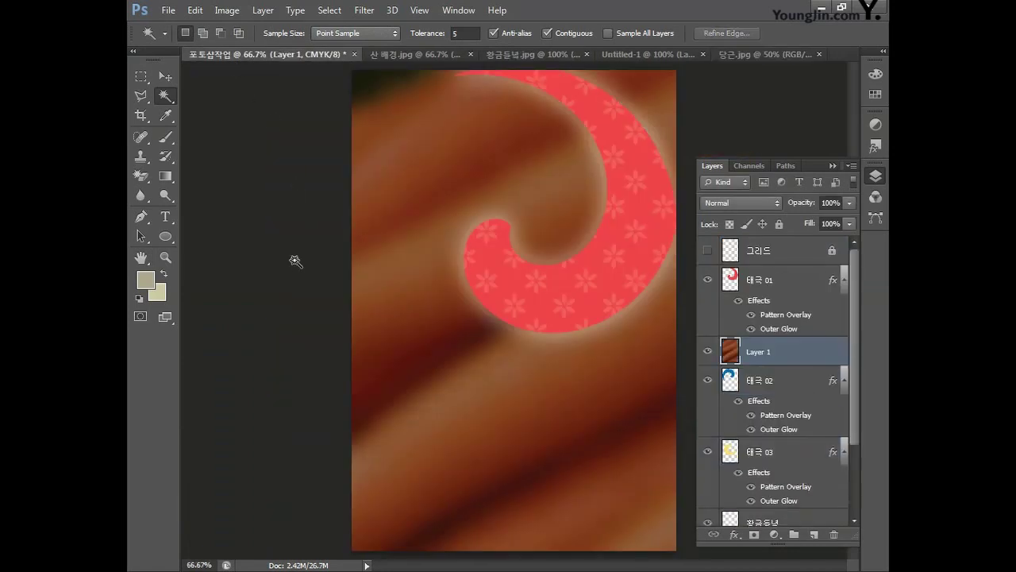
- Scale the pasted carrot layer to about 44.6% and position it over the red taegeuk shape
key("ctrl+t")
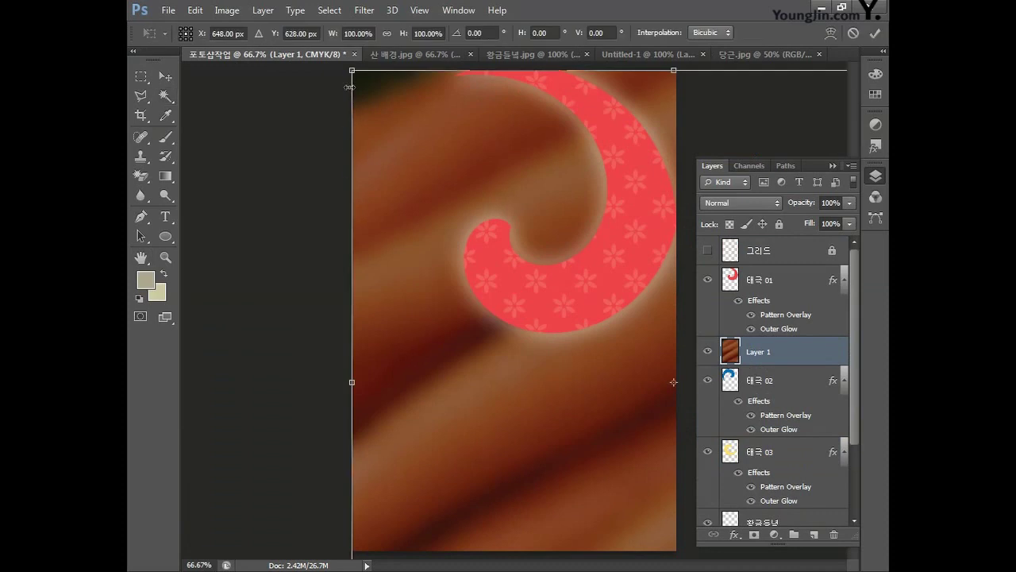
left_click_drag(349, 70, 419, 121)
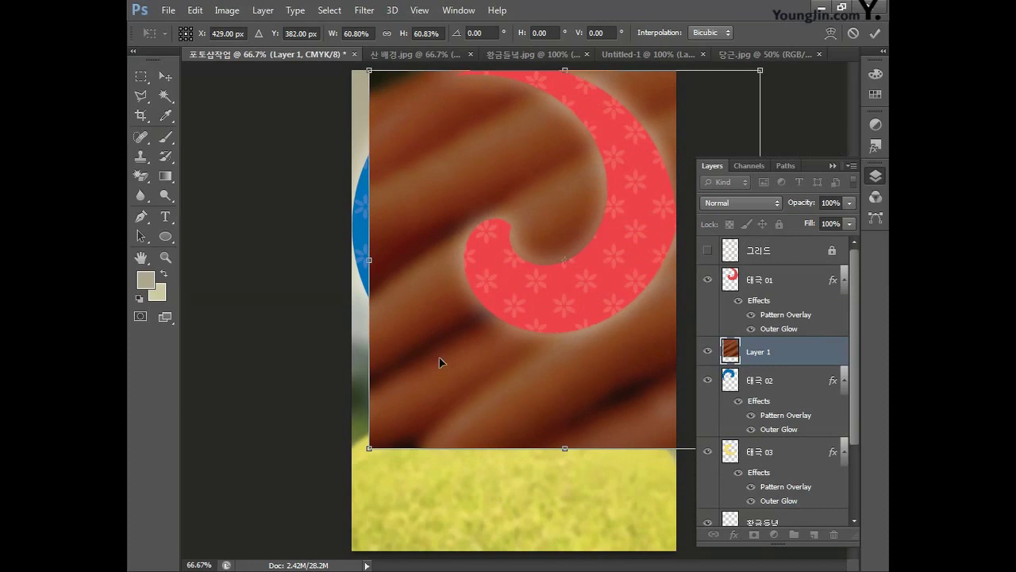
left_click_drag(370, 449, 479, 337)
left_click_drag(558, 211, 494, 206)
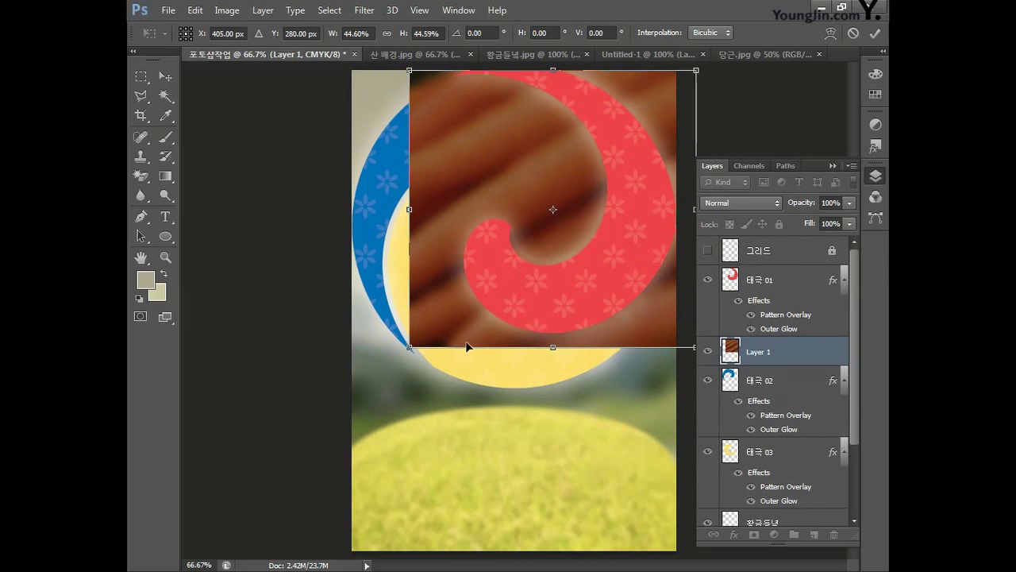
key("Return")
key("w")
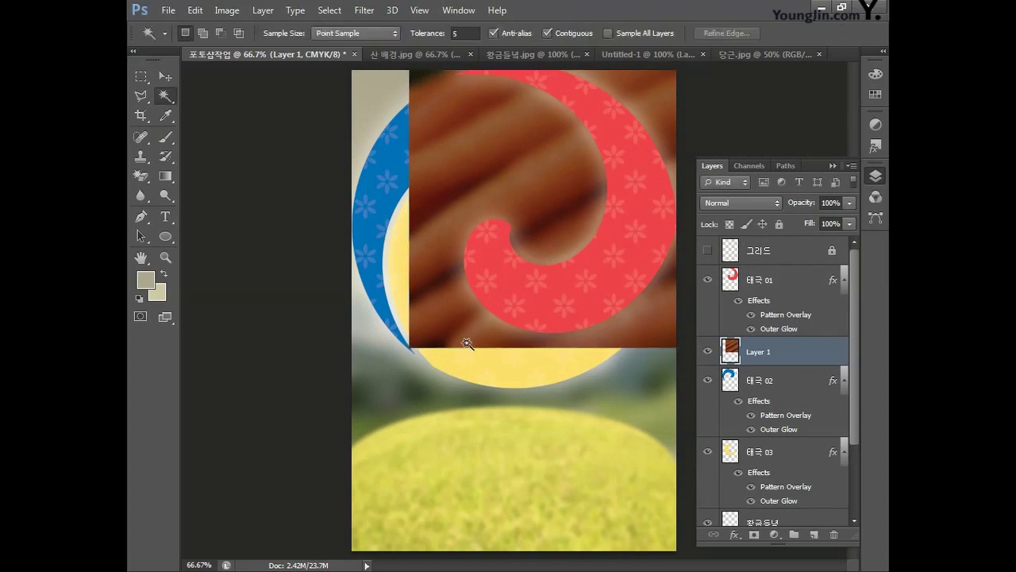
- Rename the carrot layer 문양합성 01 and move it directly above the 태극 01 layer
double_click(760, 352)
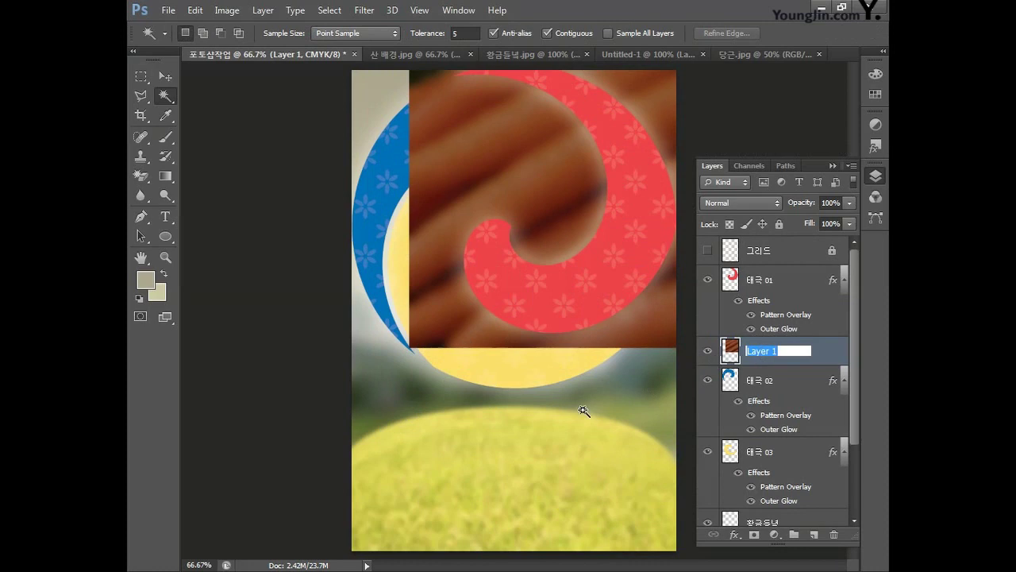
type("문양합성 01")
key("Return")
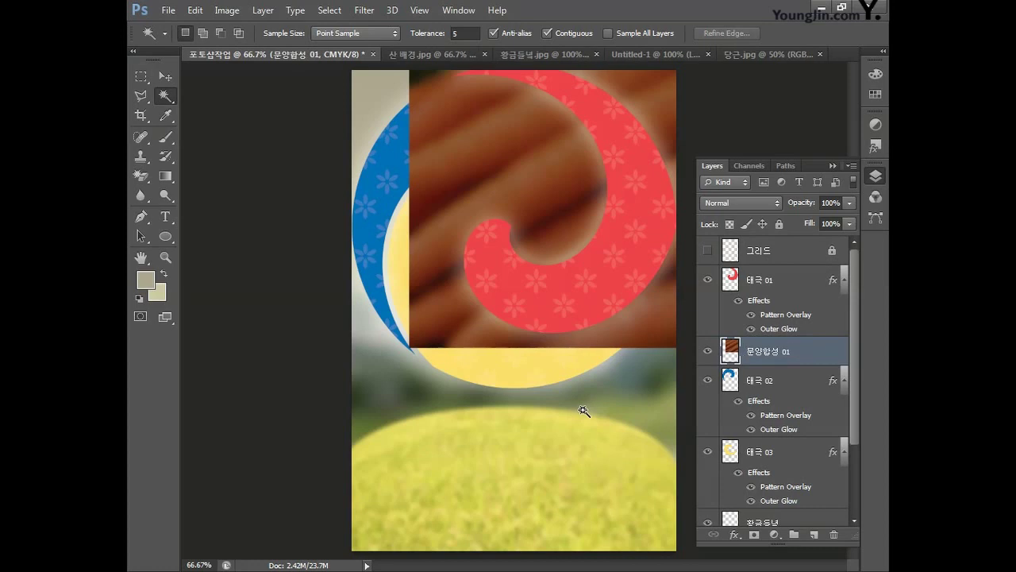
left_click_drag(804, 355, 793, 277)
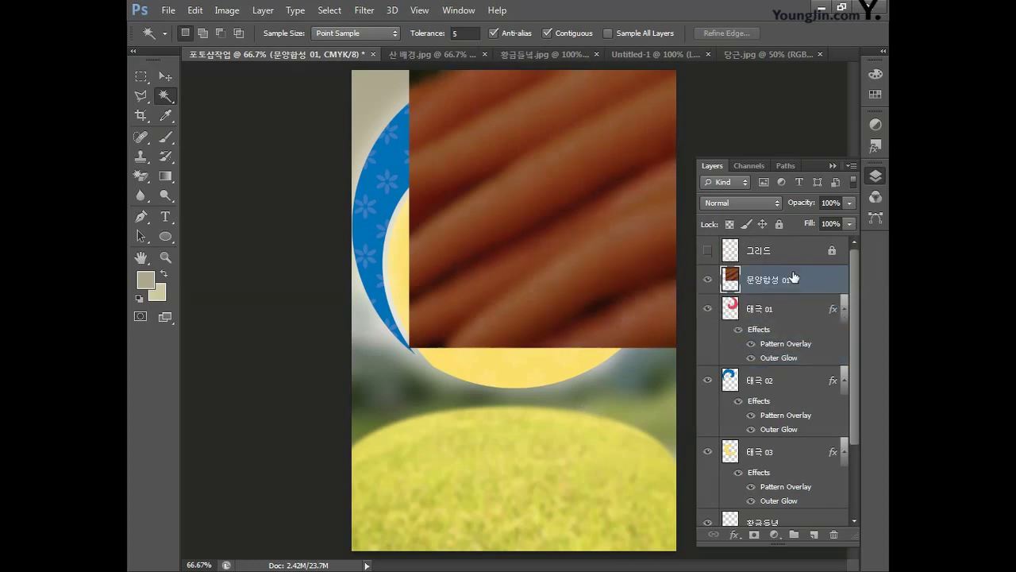
- Clip the 문양합성 01 layer to the 태극 01 layer and set its opacity to 60%
right_click(810, 281)
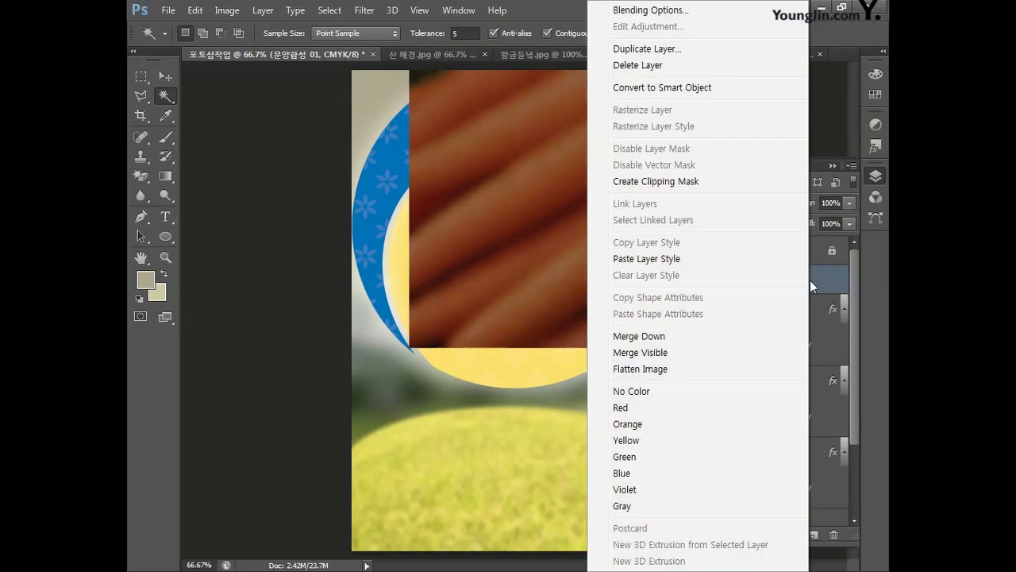
left_click(706, 189)
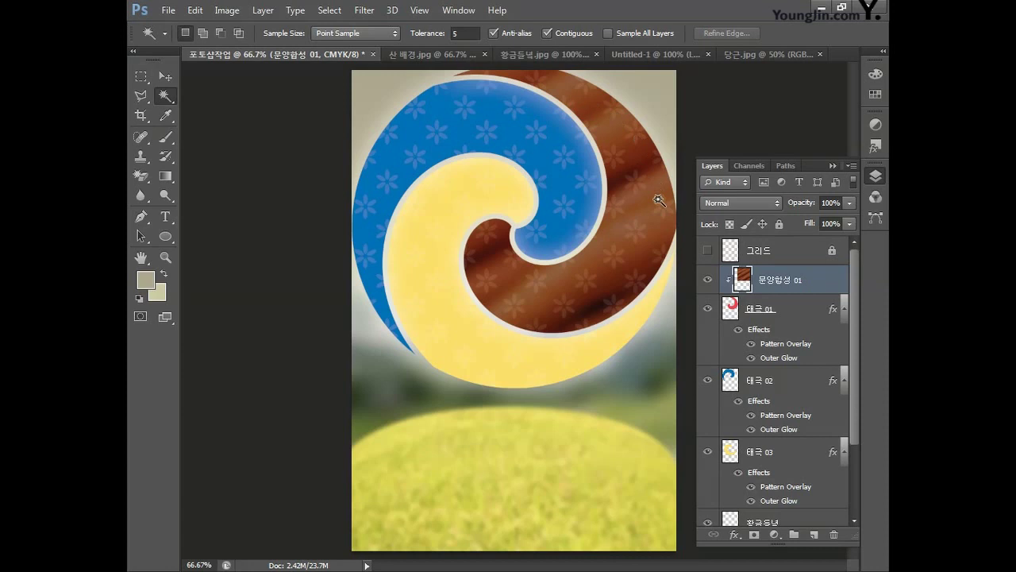
left_click(824, 202)
type("60")
key("Return")
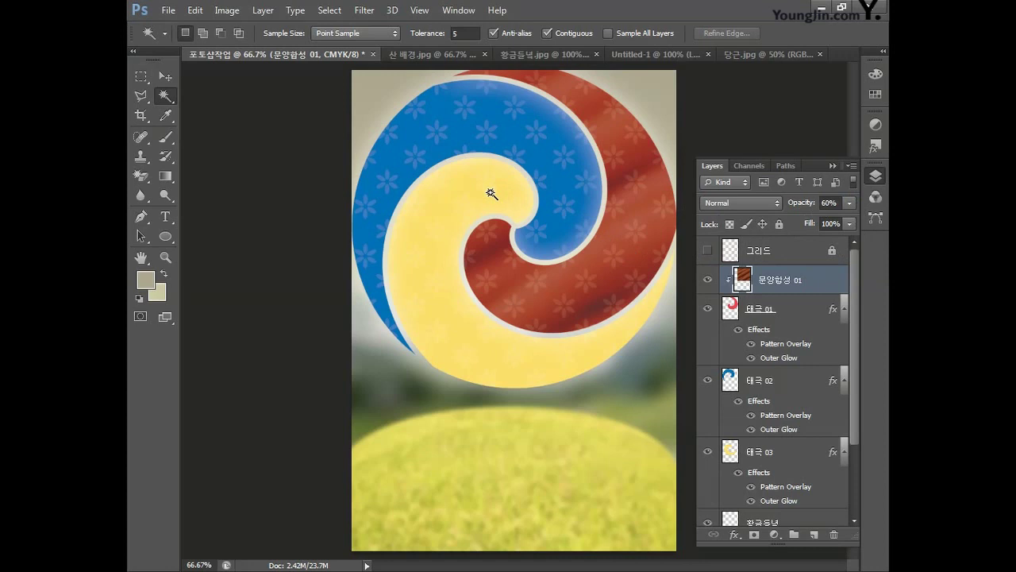
- Open the 블루베리 image from the 제공 파일 folder
left_click(168, 11)
left_click(187, 41)
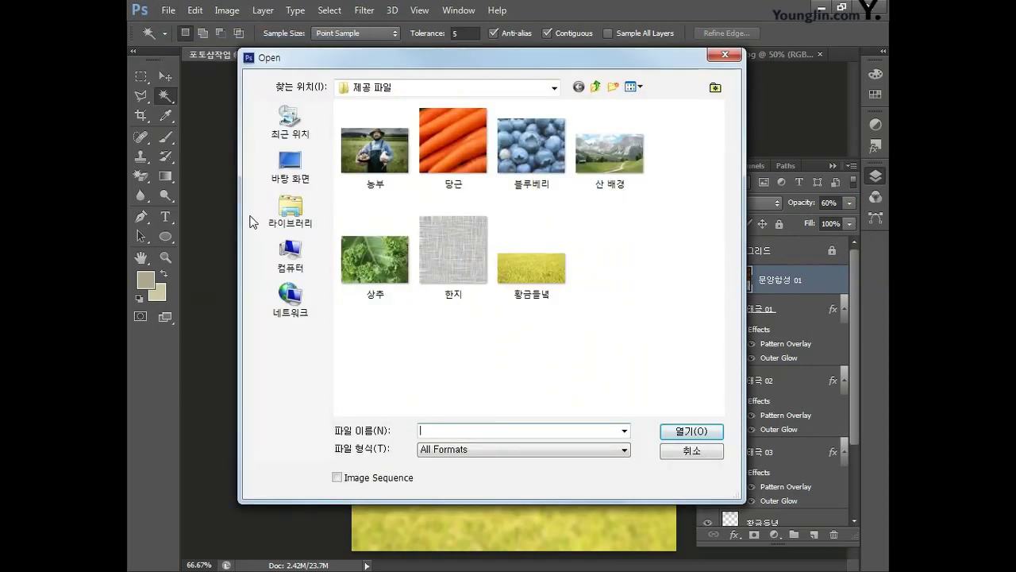
left_click(531, 145)
left_click(687, 431)
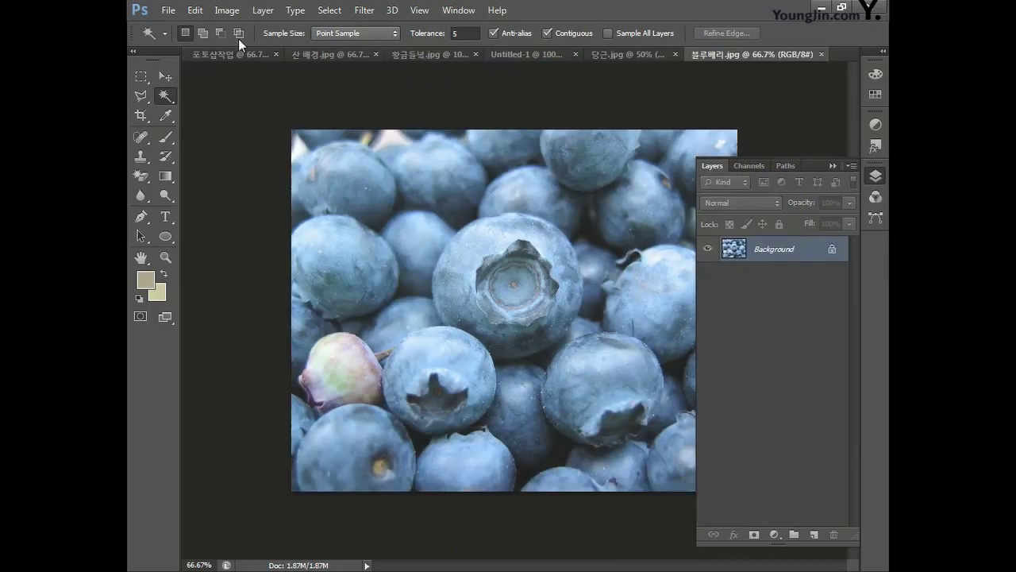
- Adjust the blueberry image's Hue/Saturation with saturation -15 and lightness -20
left_click(227, 11)
mouse_move(238, 48)
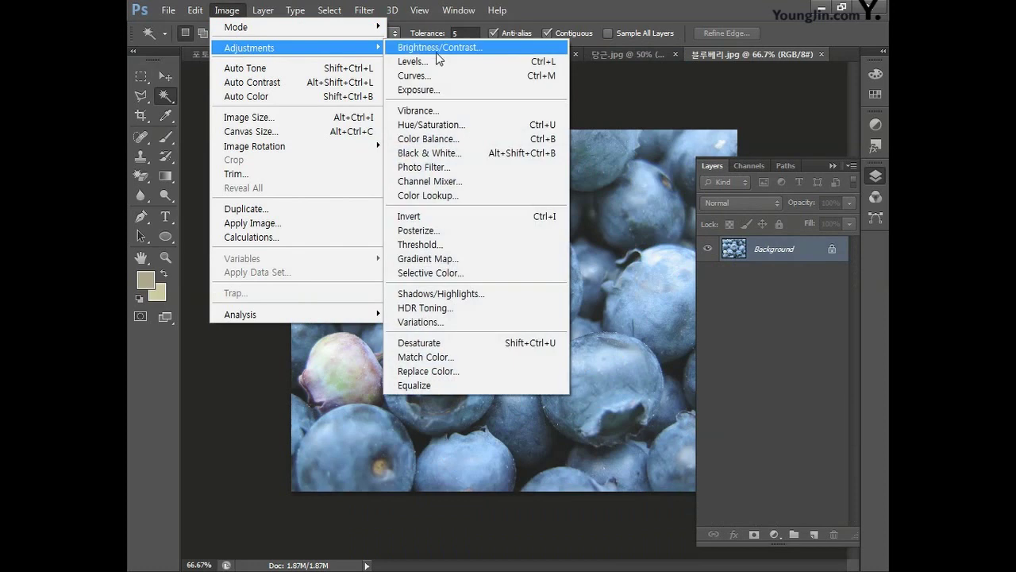
left_click(450, 123)
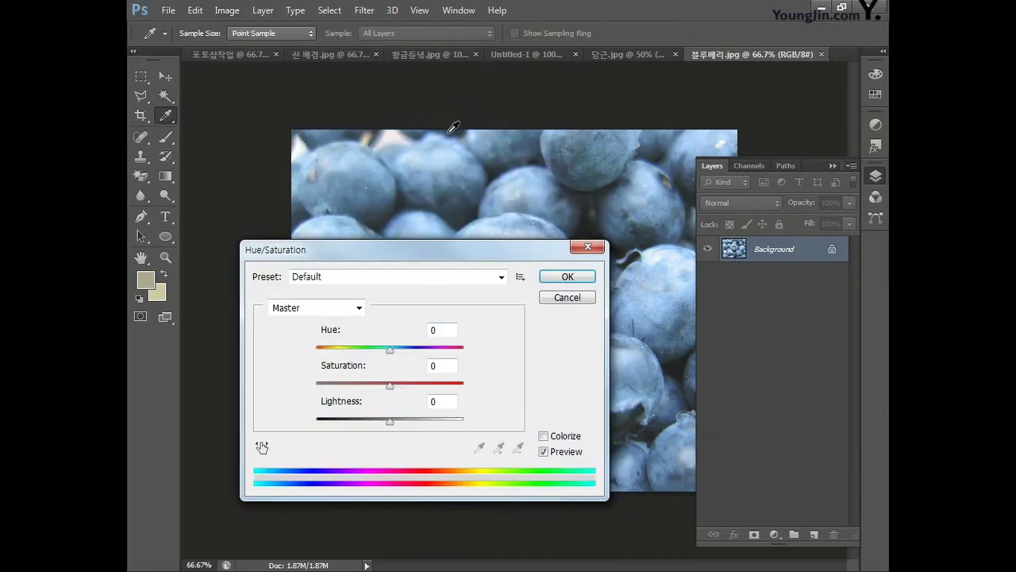
left_click(446, 365)
type("-15")
left_click(445, 401)
type("-20")
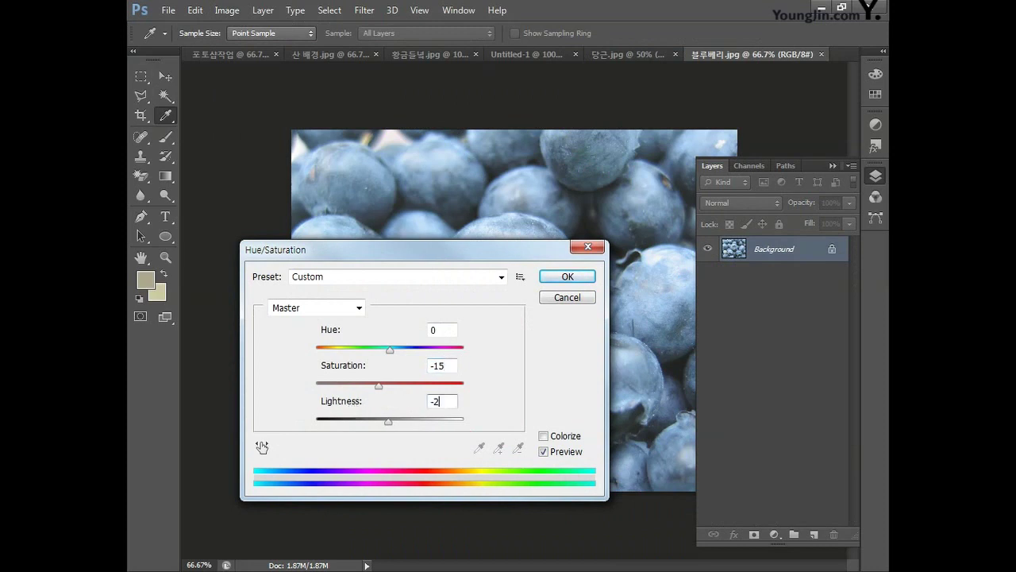
left_click(567, 277)
key("w")
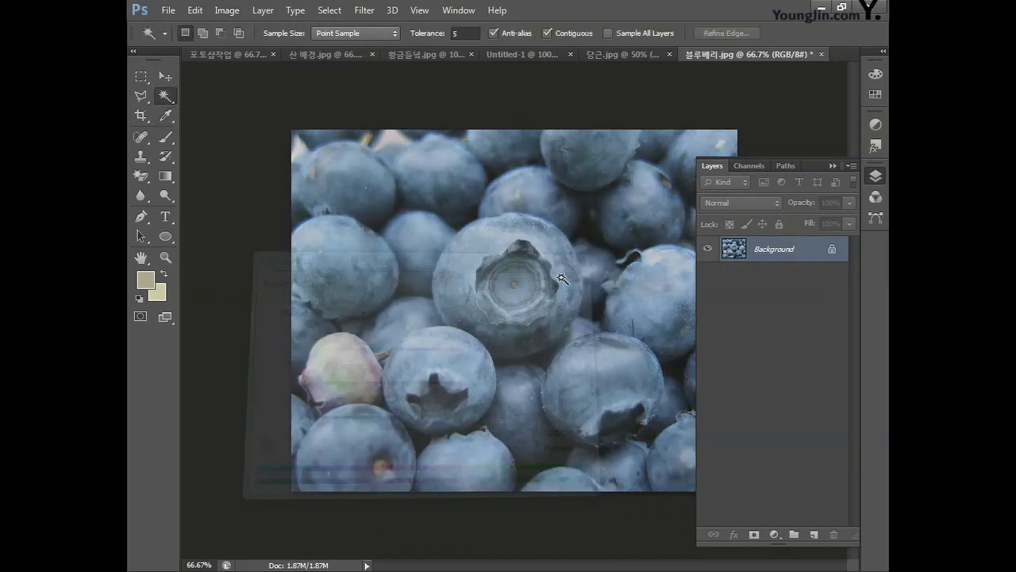
- Blur the blueberry image with a Gaussian Blur of 20 pixels radius
left_click(365, 11)
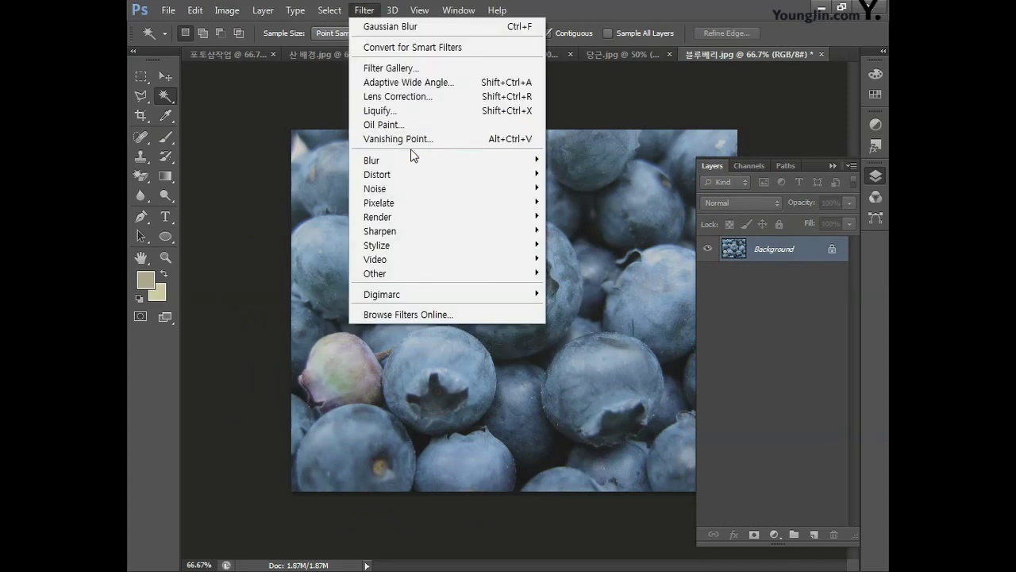
mouse_move(440, 162)
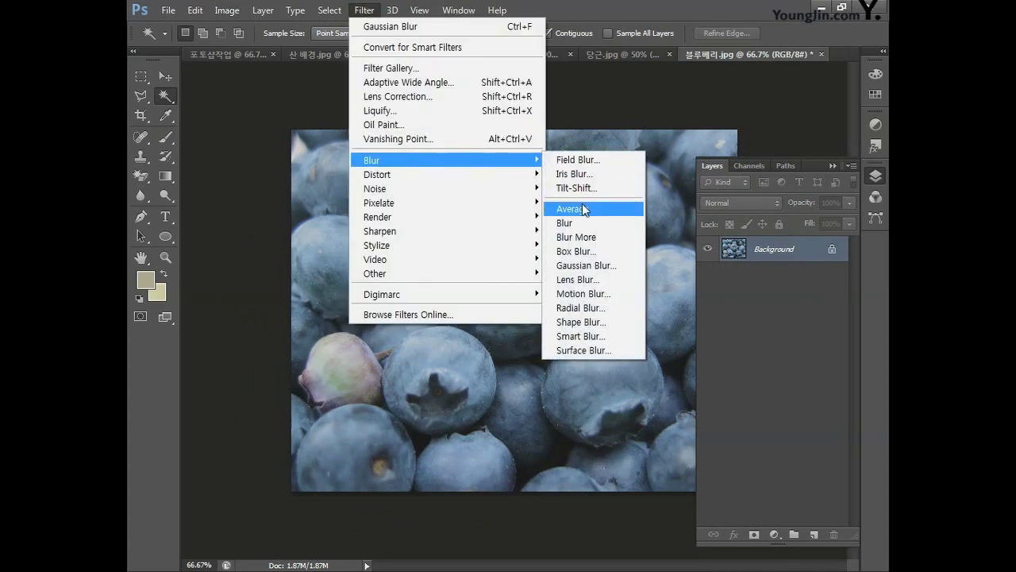
left_click(582, 265)
type("20")
left_click(399, 333)
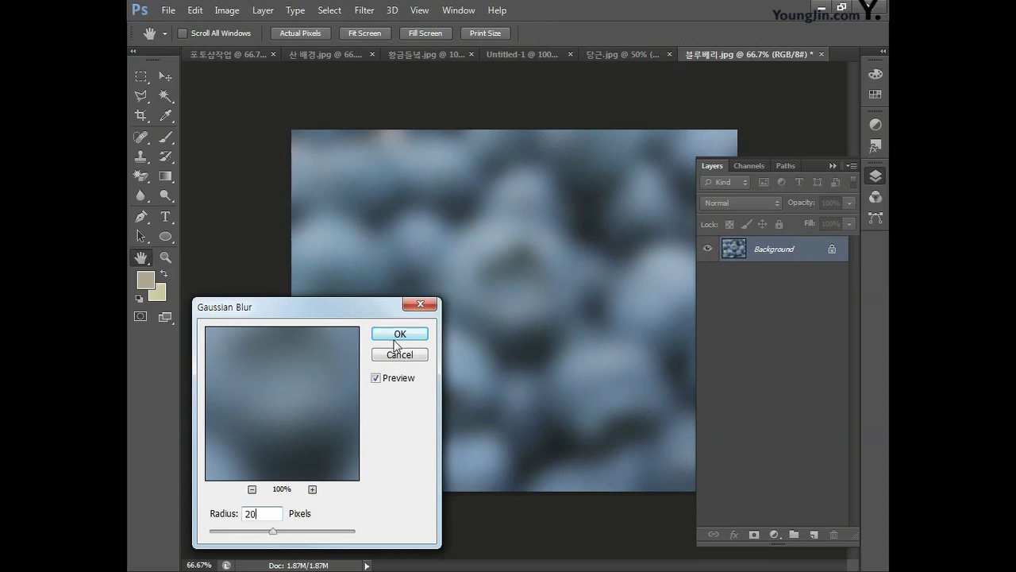
key("w")
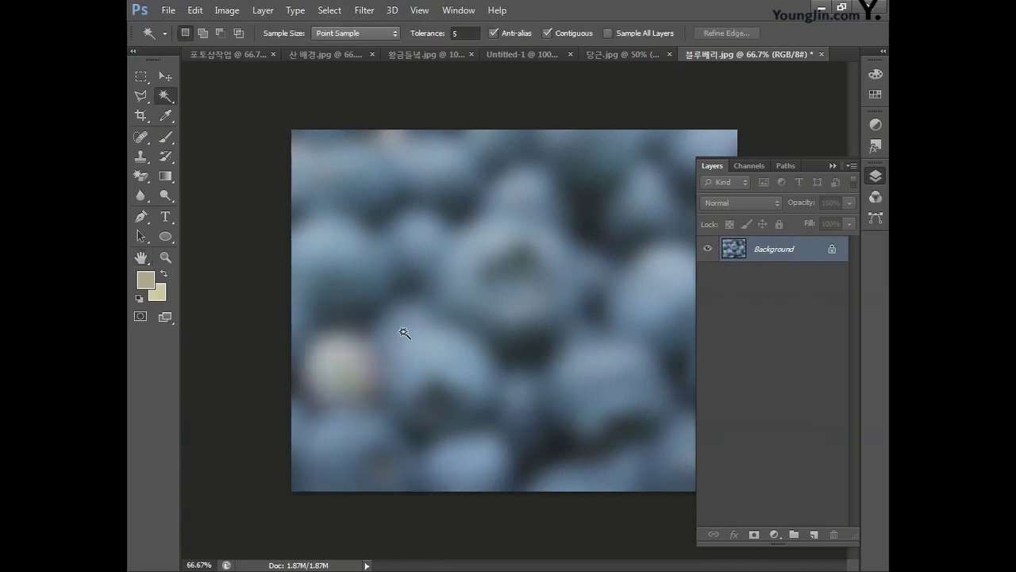
- Copy the entire blurred blueberry image and paste it into the 포토샵작업 document
key("ctrl+a")
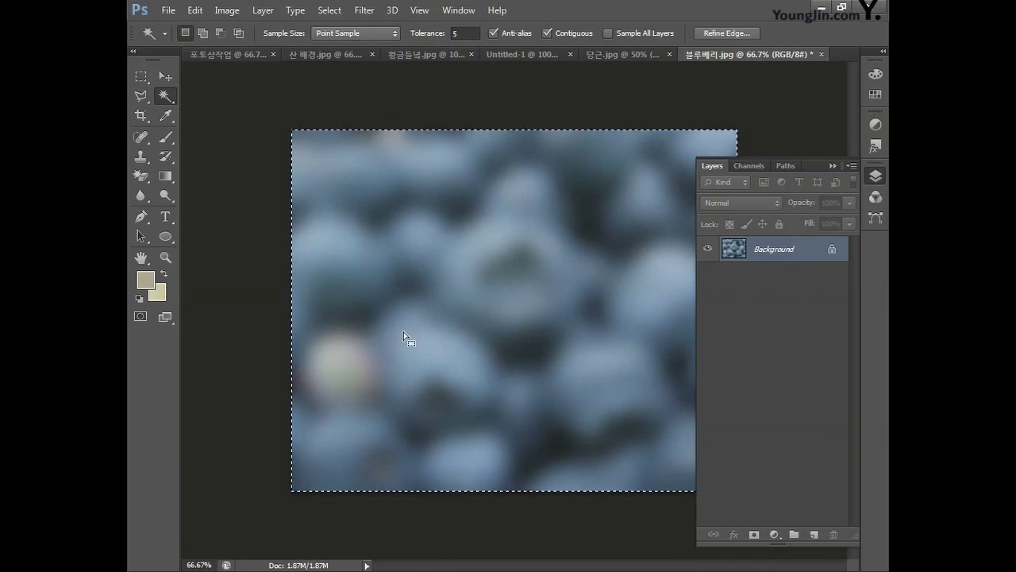
left_click(241, 58)
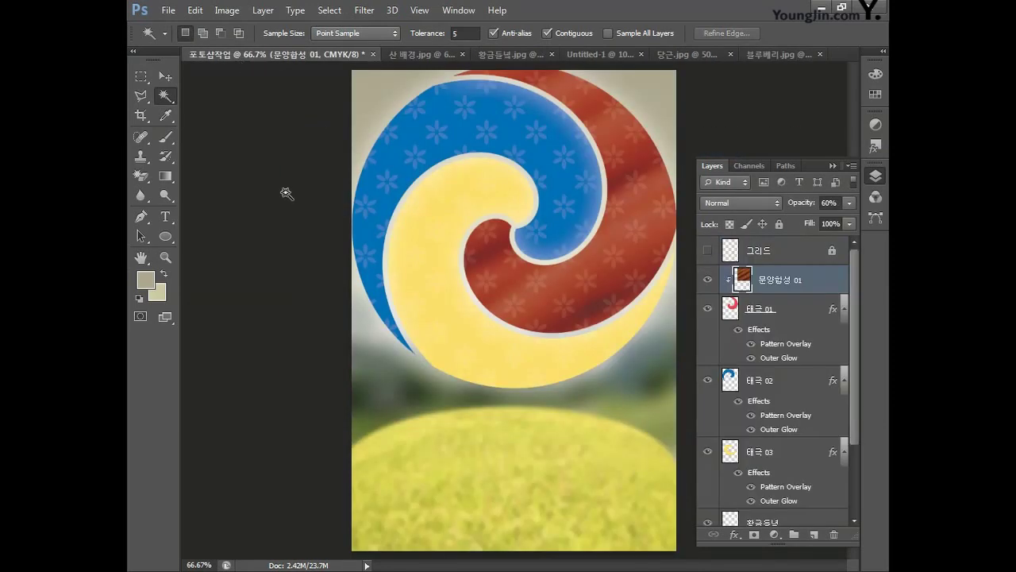
key("ctrl+v")
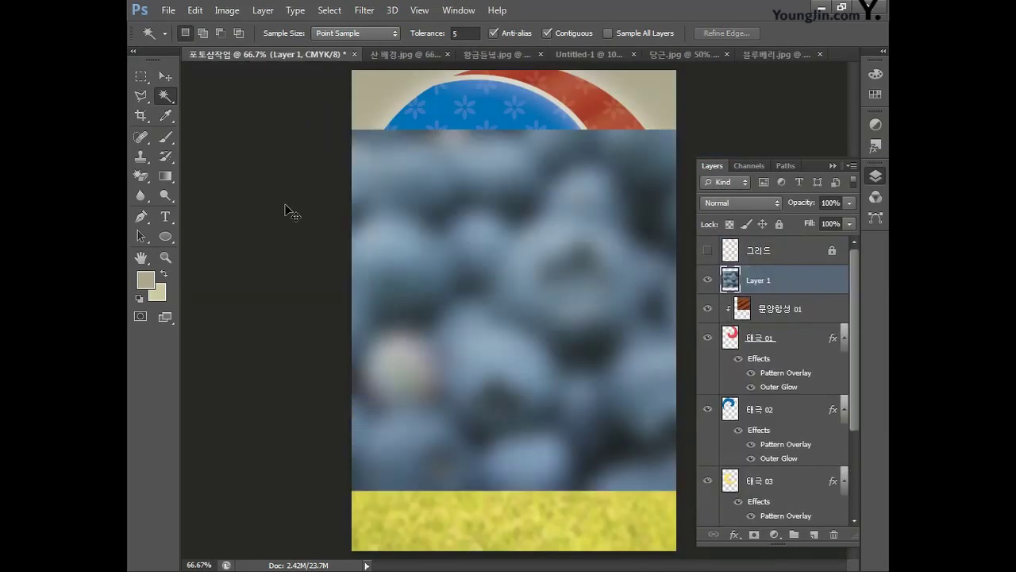
- Scale down the pasted blueberry layer proportionally and position it so it covers the blue taegeuk shape
key("ctrl+t")
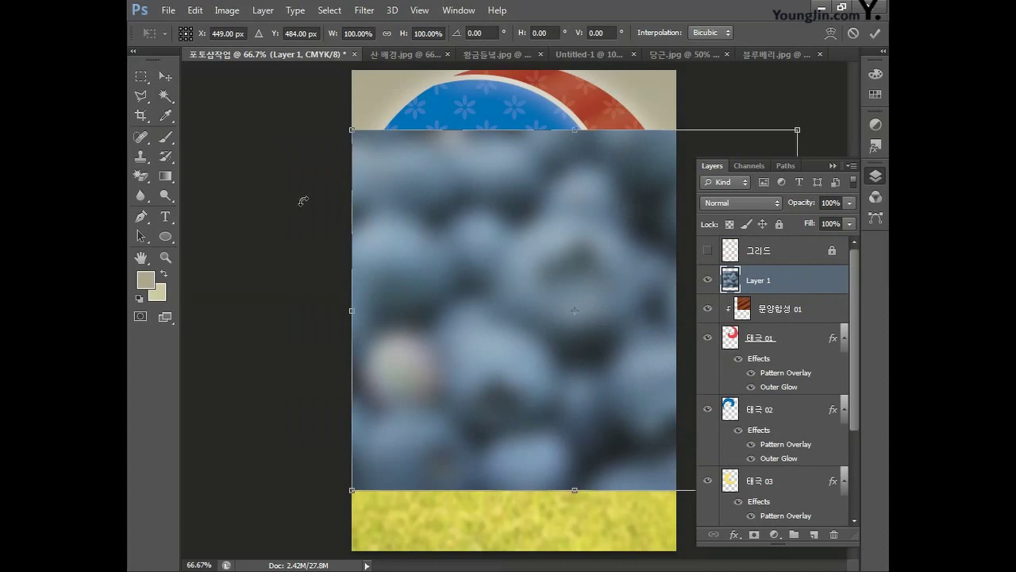
left_click_drag(799, 130, 680, 215)
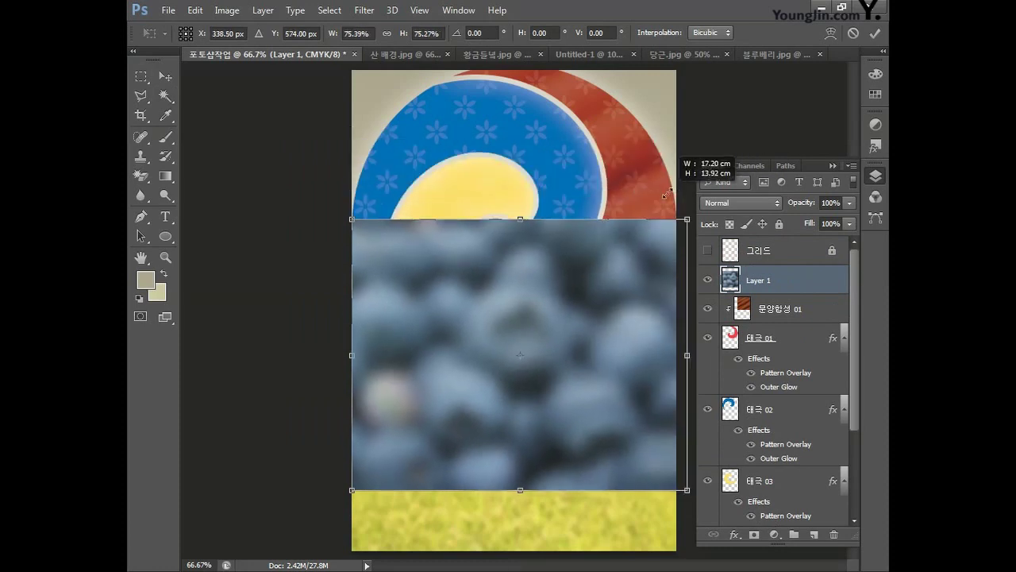
left_click_drag(612, 291, 608, 154)
left_click_drag(686, 347, 710, 371)
key("Return")
key("w")
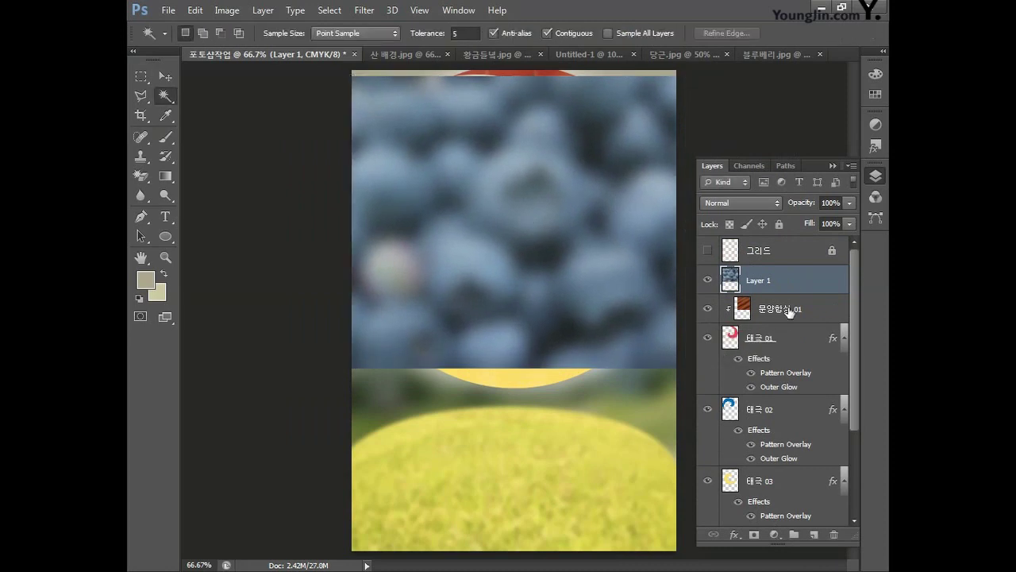
- Move the blueberry layer directly above the 태극 02 layer and rename it 문양합성 02
left_click_drag(792, 288, 798, 396)
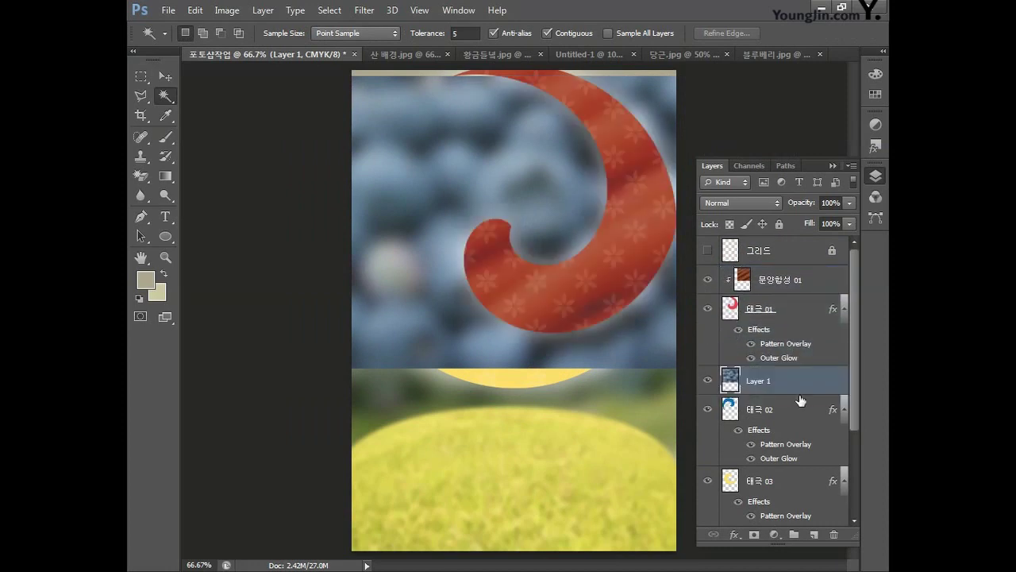
double_click(755, 383)
type("문양합")
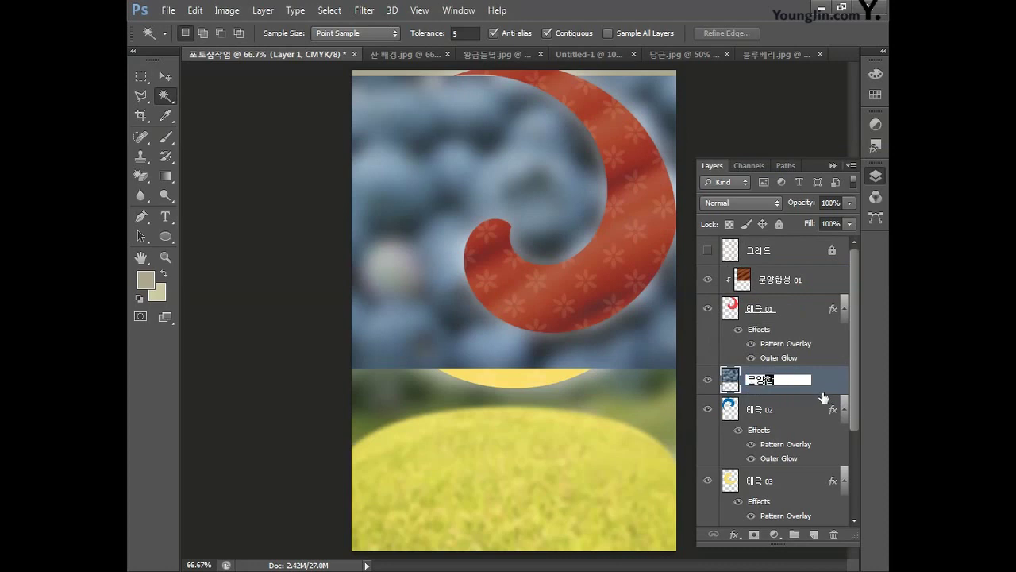
type("성 02")
key("Return")
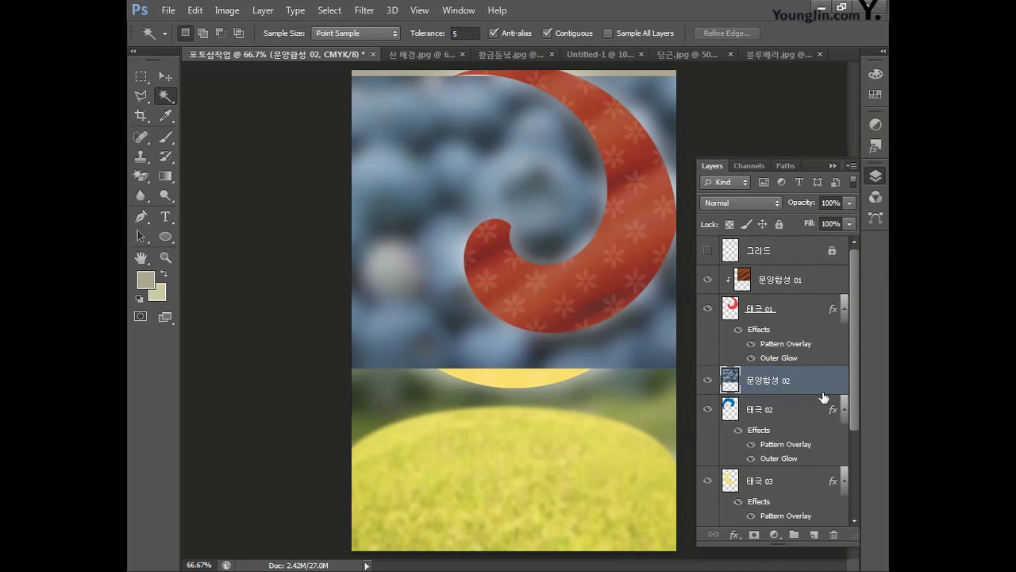
- Clip the 문양합성 02 layer to the 태극 02 layer and set its opacity to 60%
right_click(819, 386)
left_click(711, 180)
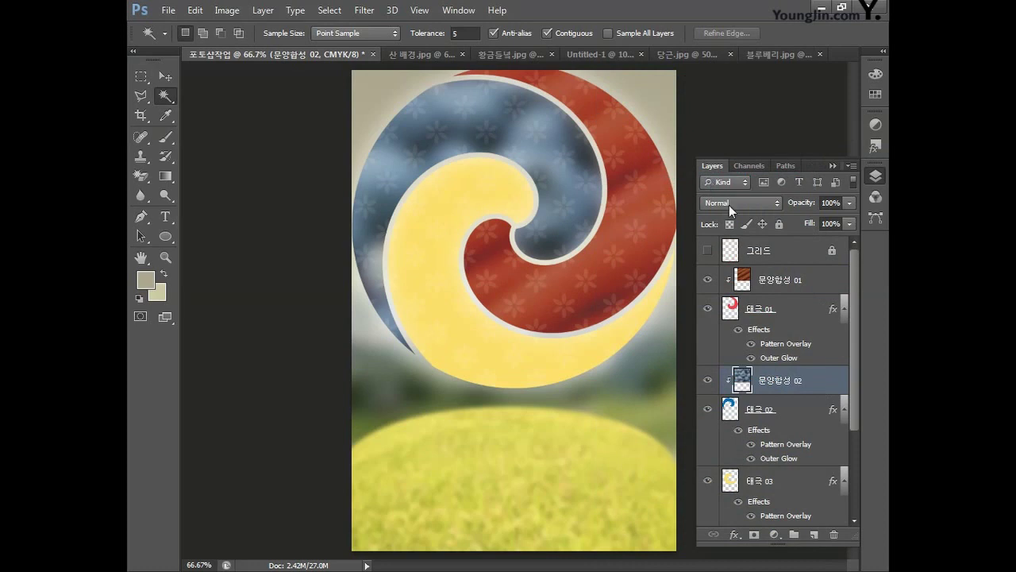
double_click(823, 204)
type("60")
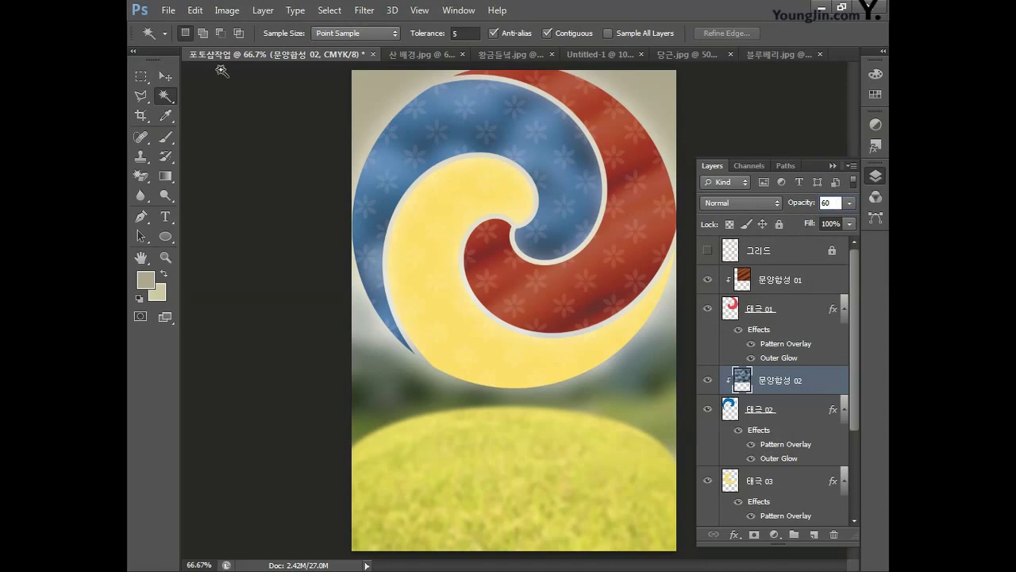
- Open the 상추 image from the 제공 파일 folder
left_click(169, 11)
left_click(182, 41)
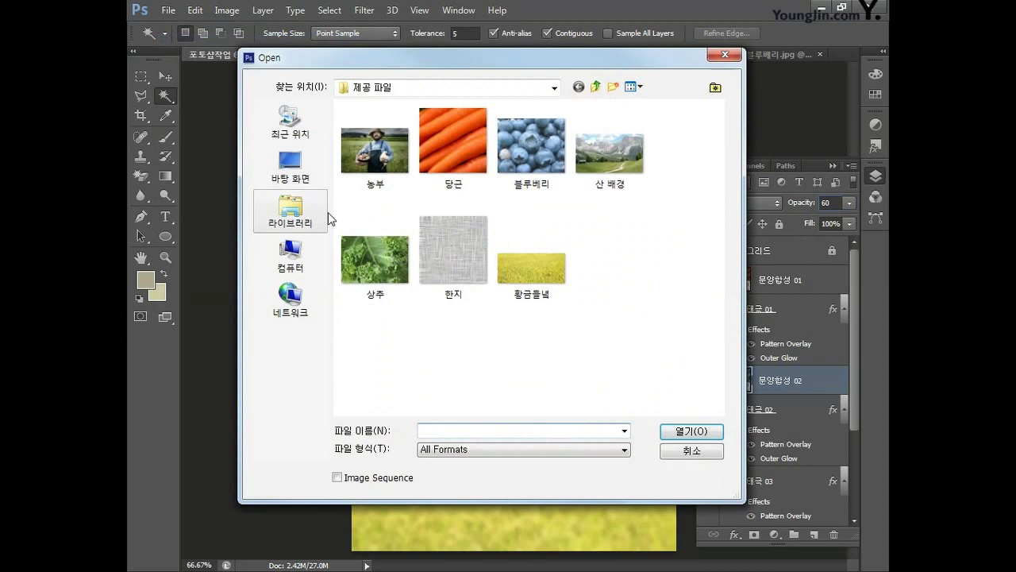
left_click(381, 245)
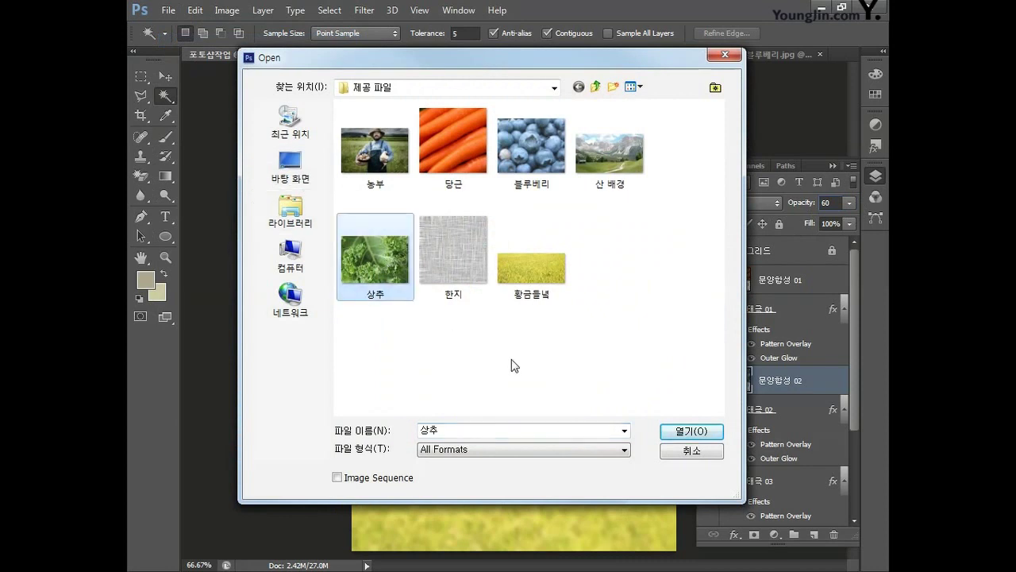
left_click(688, 431)
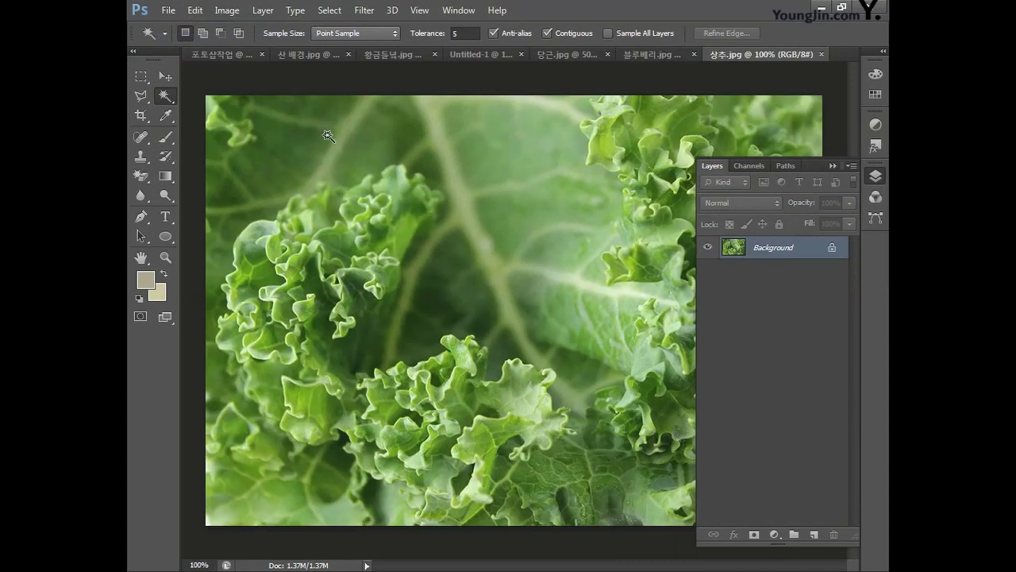
- Darken the lettuce image with a Hue/Saturation lightness of -20 and reapply the last Gaussian Blur to it
left_click(226, 10)
mouse_move(295, 52)
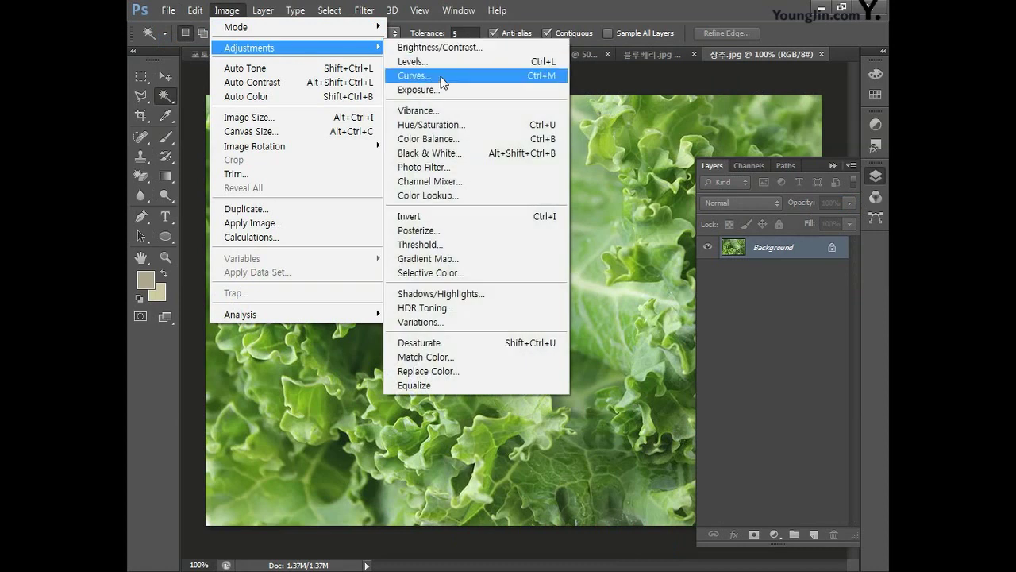
left_click(443, 124)
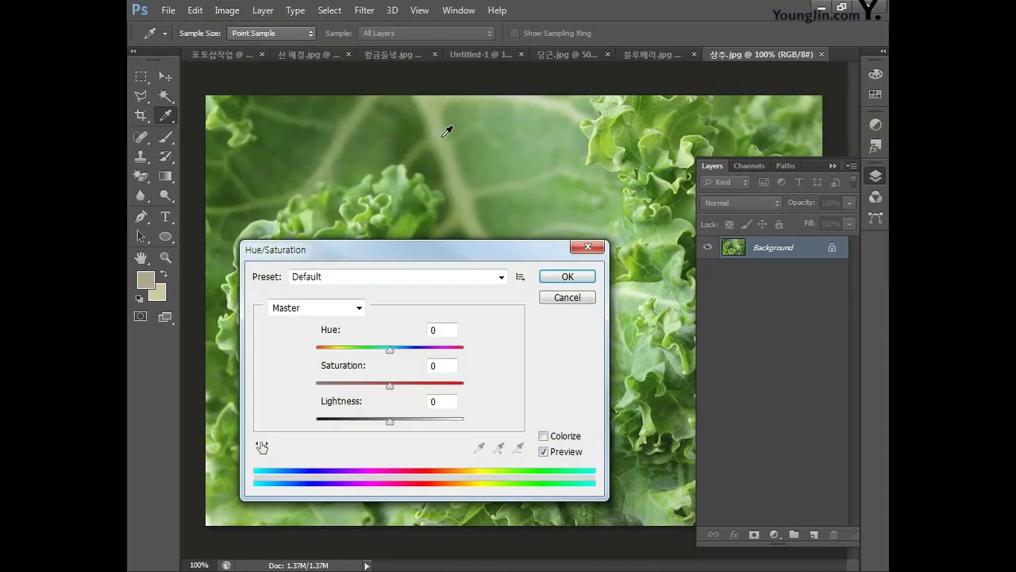
left_click_drag(446, 400, 355, 401)
type("-20")
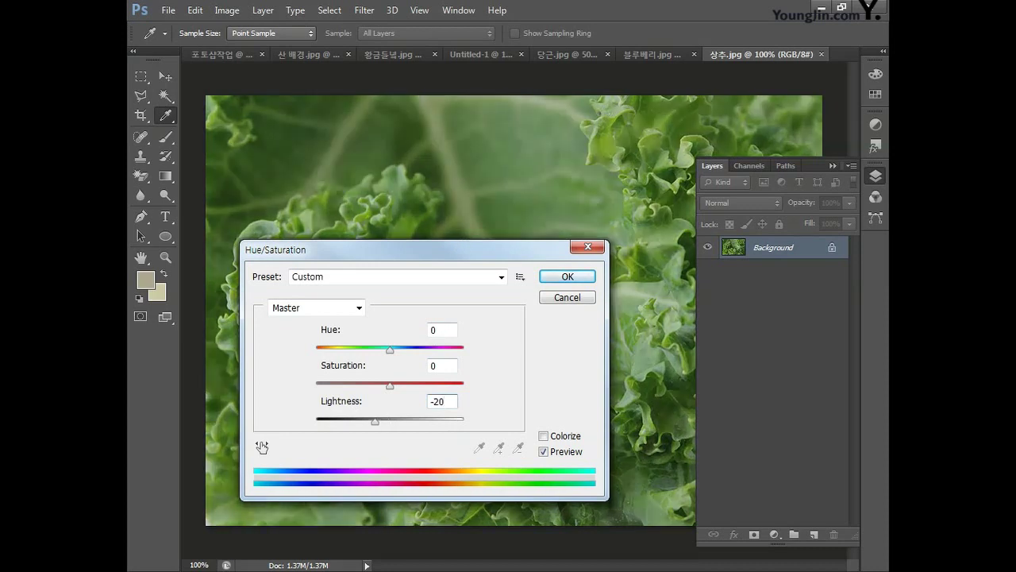
type("w")
left_click(566, 276)
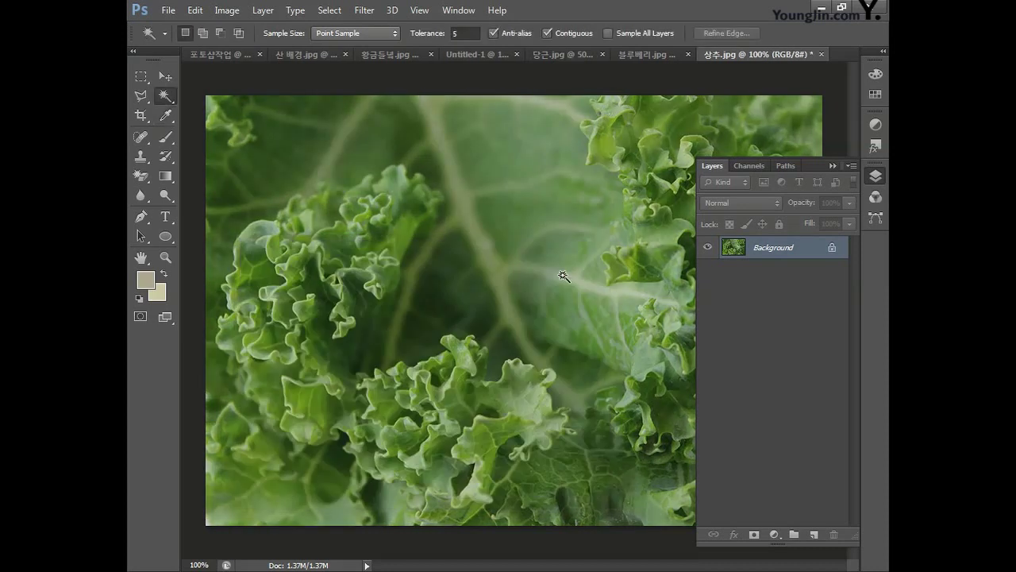
left_click(364, 12)
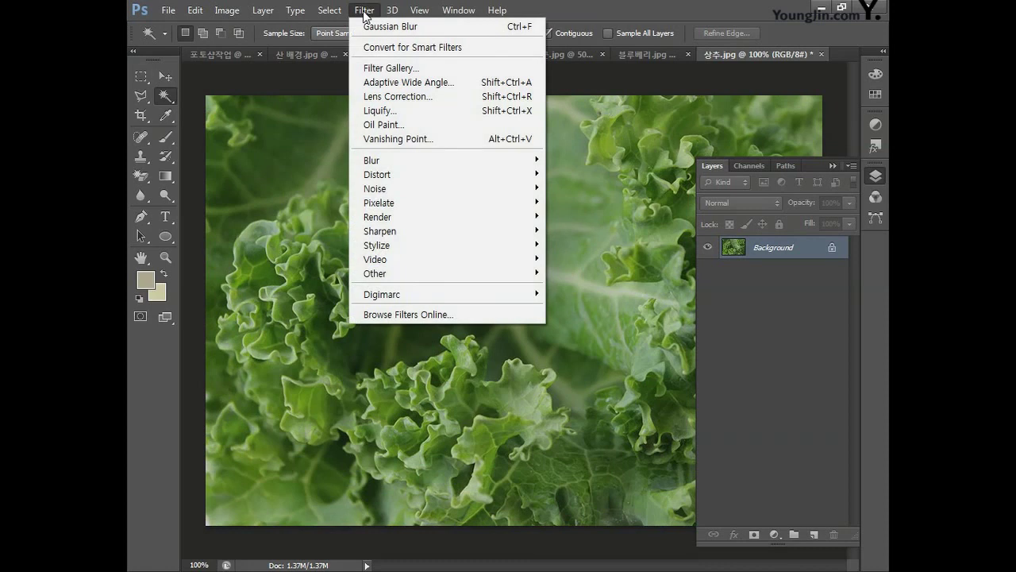
left_click(390, 26)
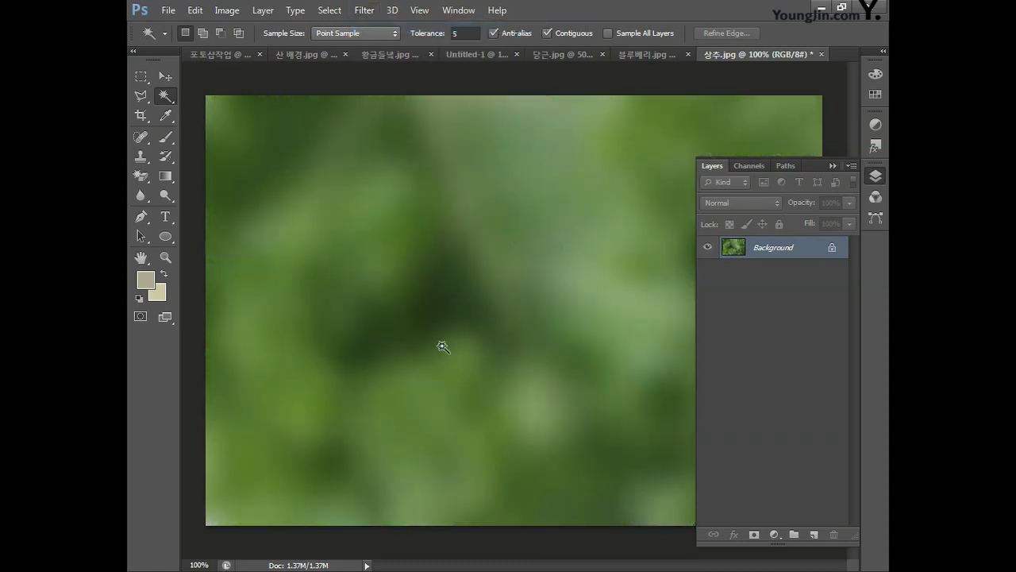
- Copy the entire blurred lettuce image and paste it into the 포토샵작업 document
key("ctrl+a")
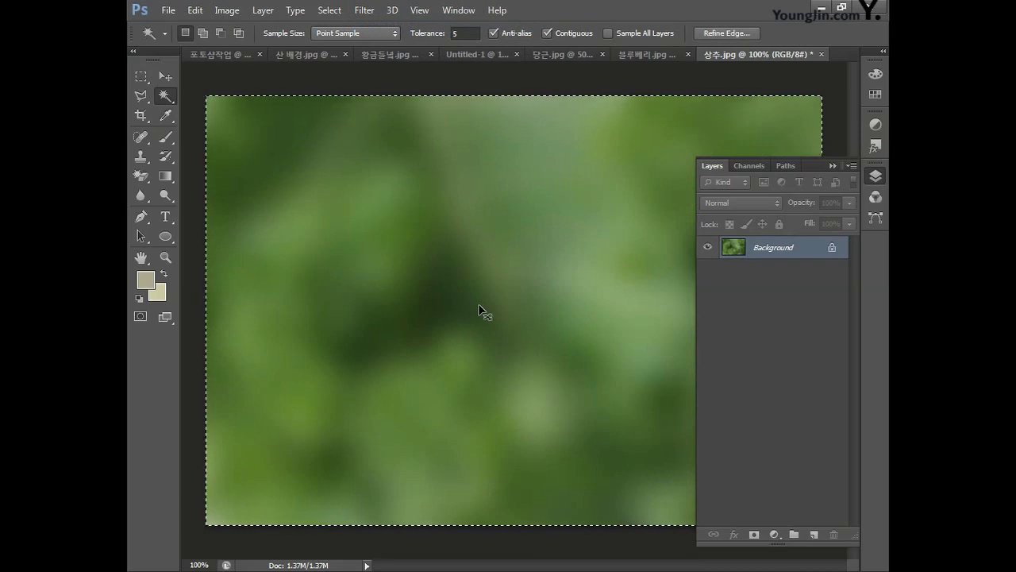
left_click(222, 55)
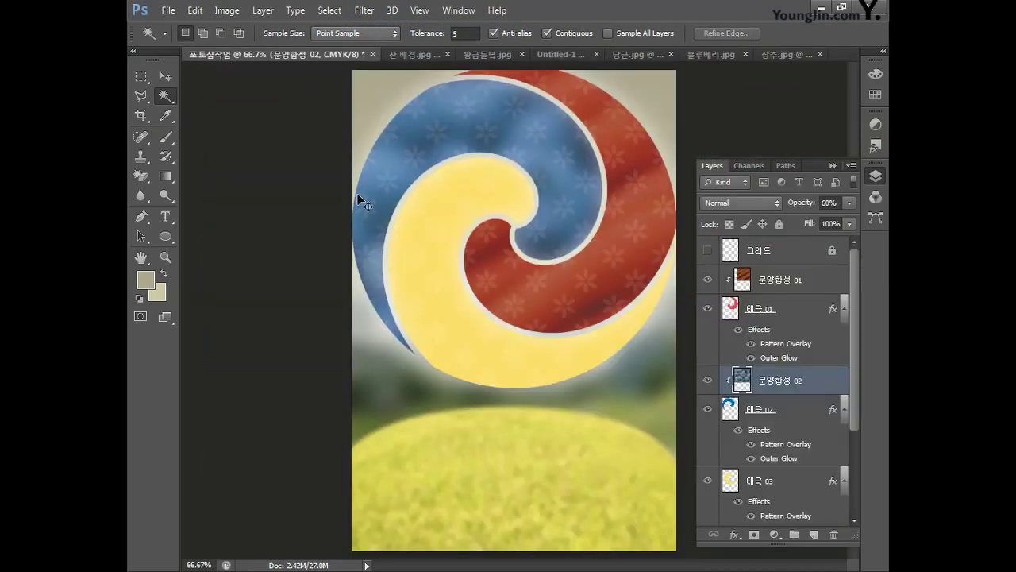
key("ctrl+v")
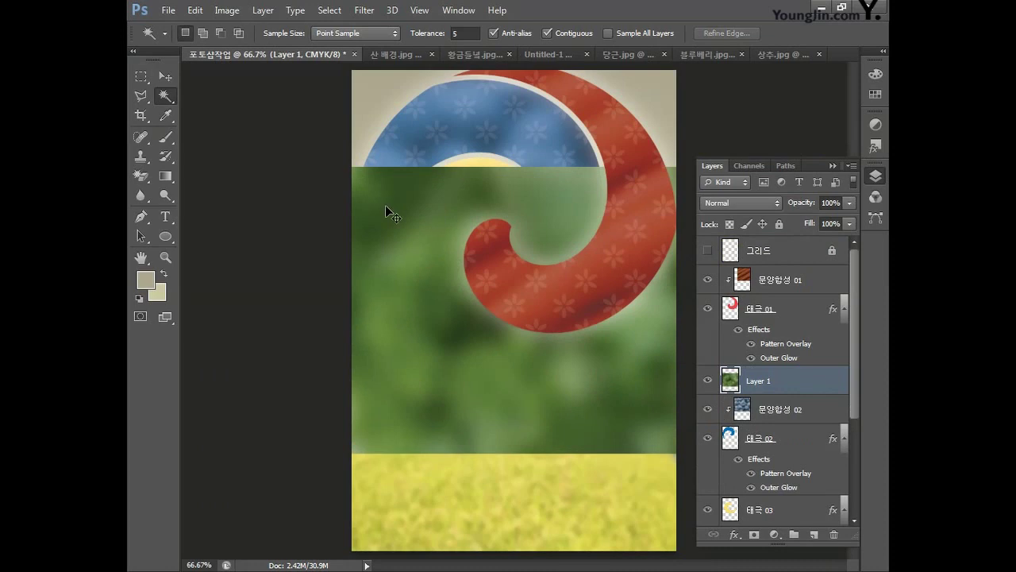
- Scale the pasted lettuce layer to about 89% and position it over the yellow taegeuk swirl
key("ctrl+t")
left_click(162, 77)
key("ctrl+t")
left_click_drag(417, 251, 407, 223)
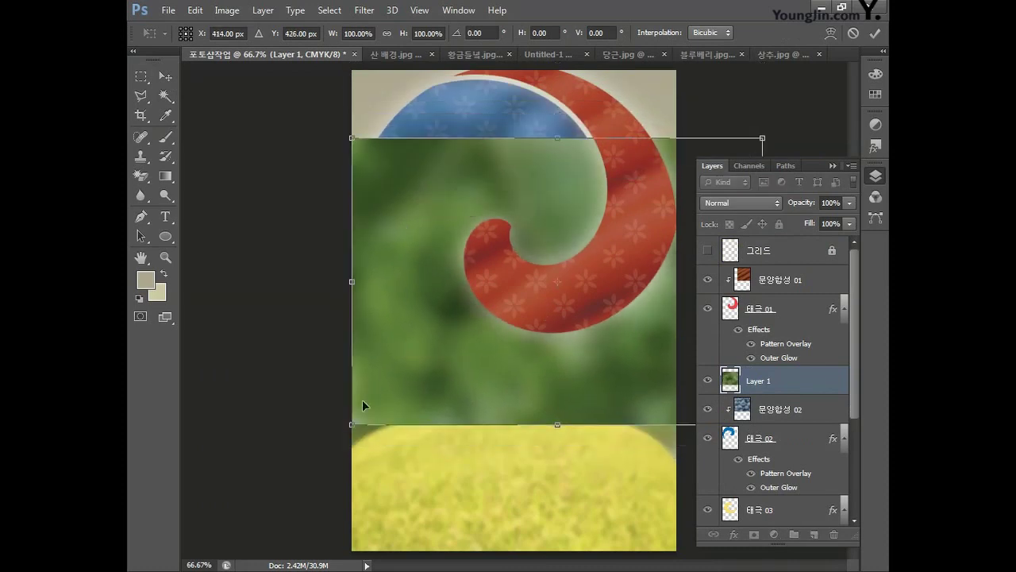
left_click_drag(351, 427, 396, 393)
left_click_drag(485, 366, 430, 366)
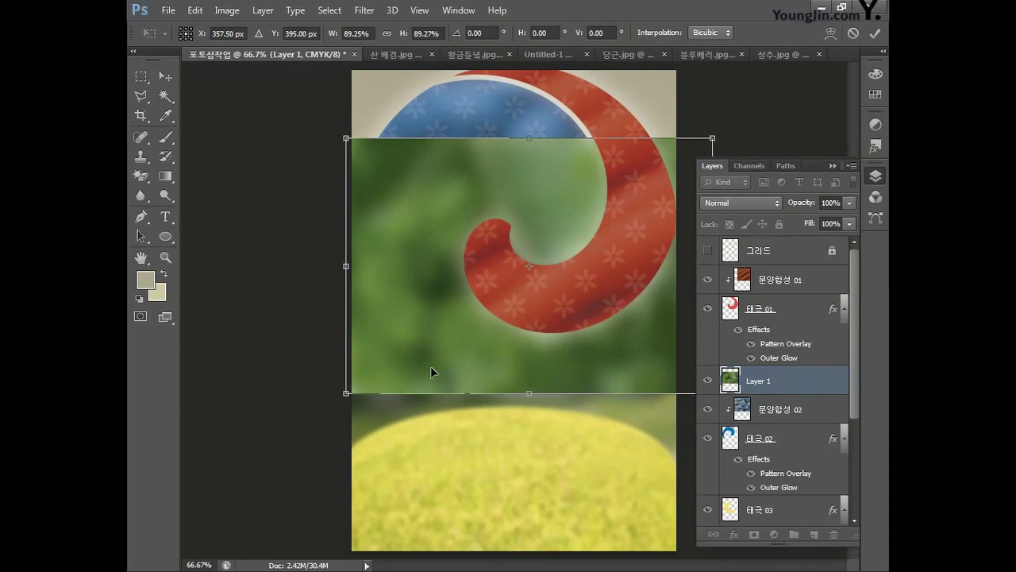
key("Return")
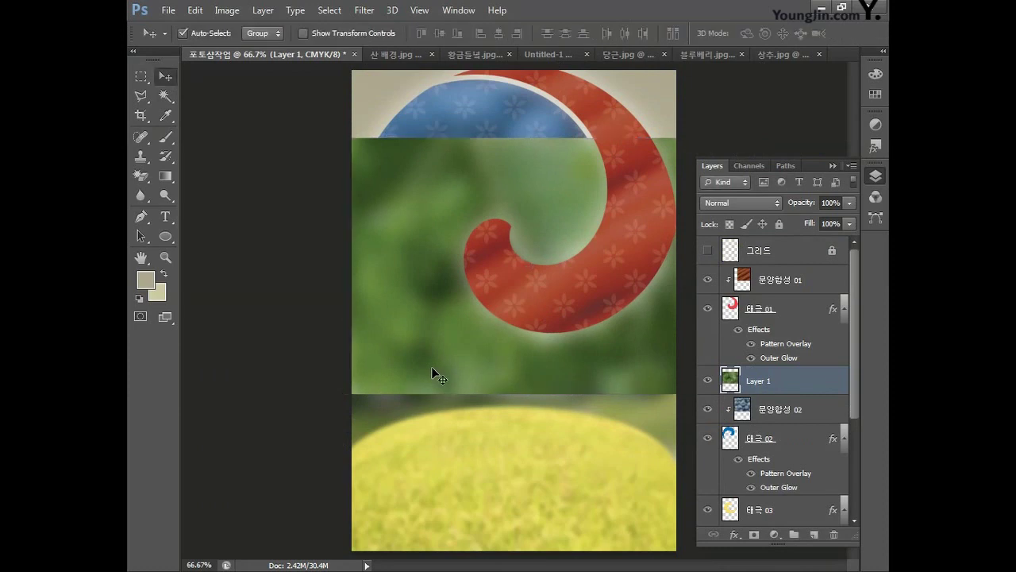
- Set the lettuce layer's opacity to 60% and move it directly above the 태극 03 layer
double_click(823, 202)
type("60")
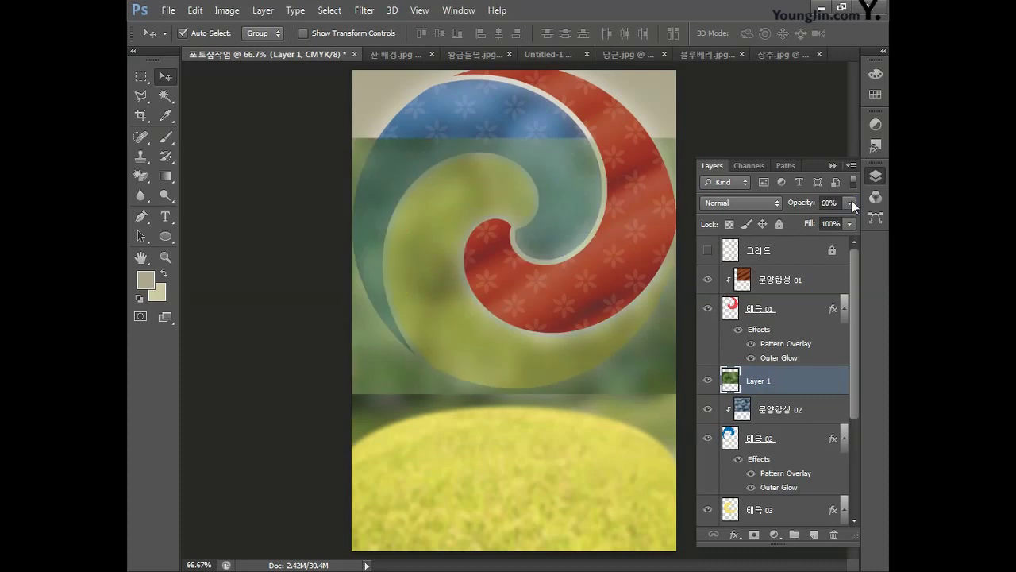
left_click_drag(802, 383, 808, 488)
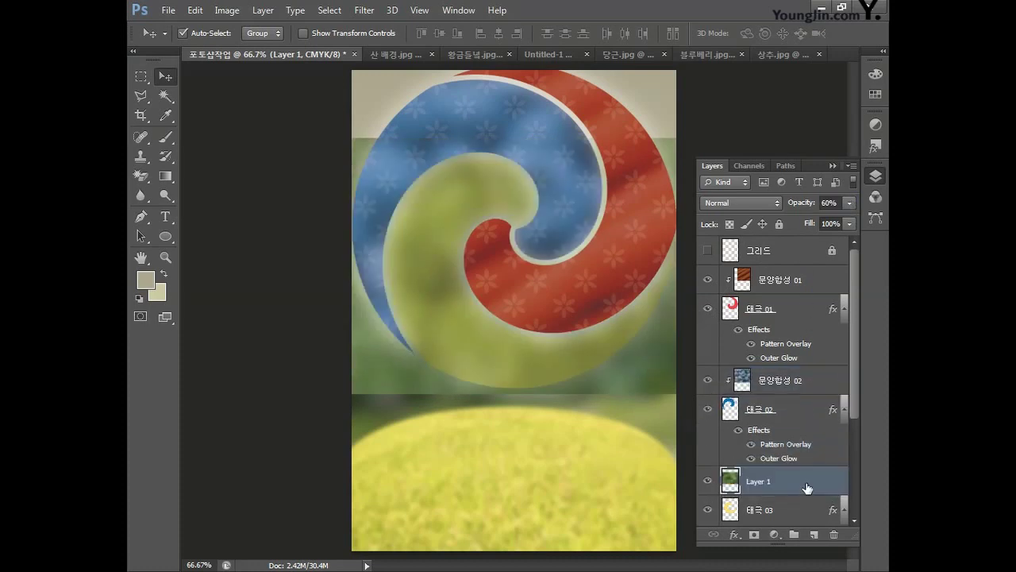
- Rename the lettuce layer 문양합성 03 and clip it to the 태극 03 layer
double_click(758, 481)
type("문양합성 03")
key("Return")
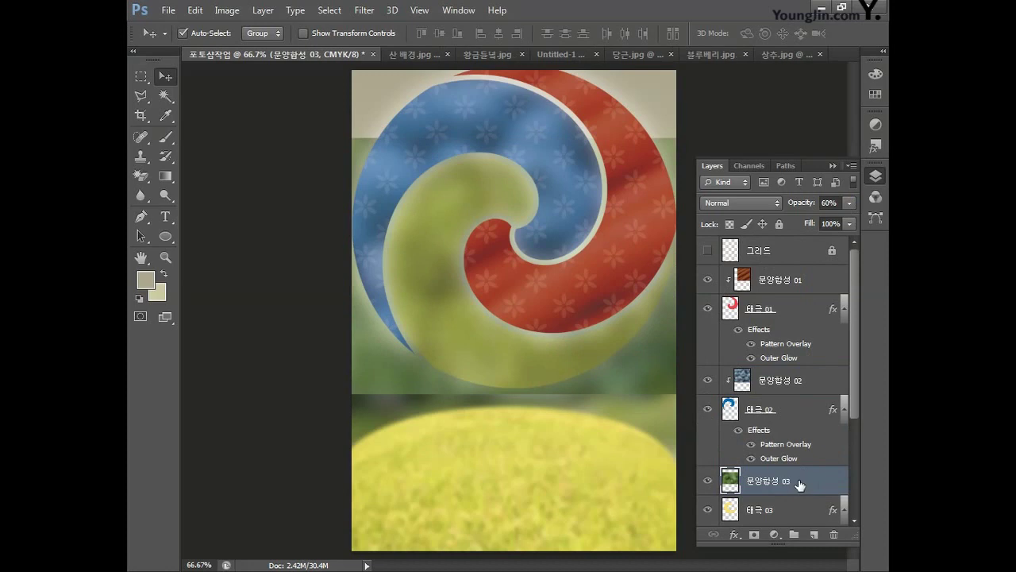
right_click(799, 484)
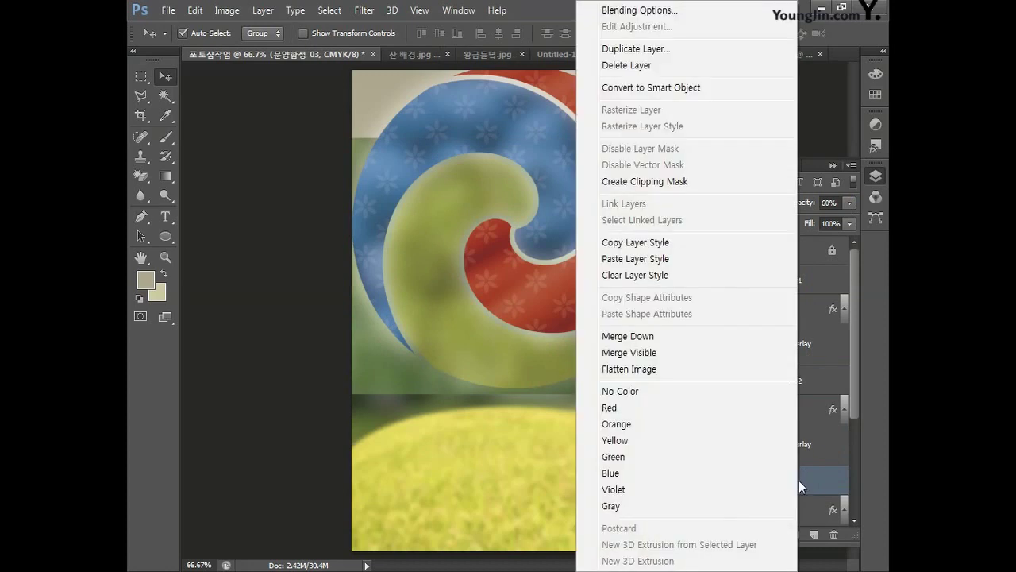
left_click(674, 182)
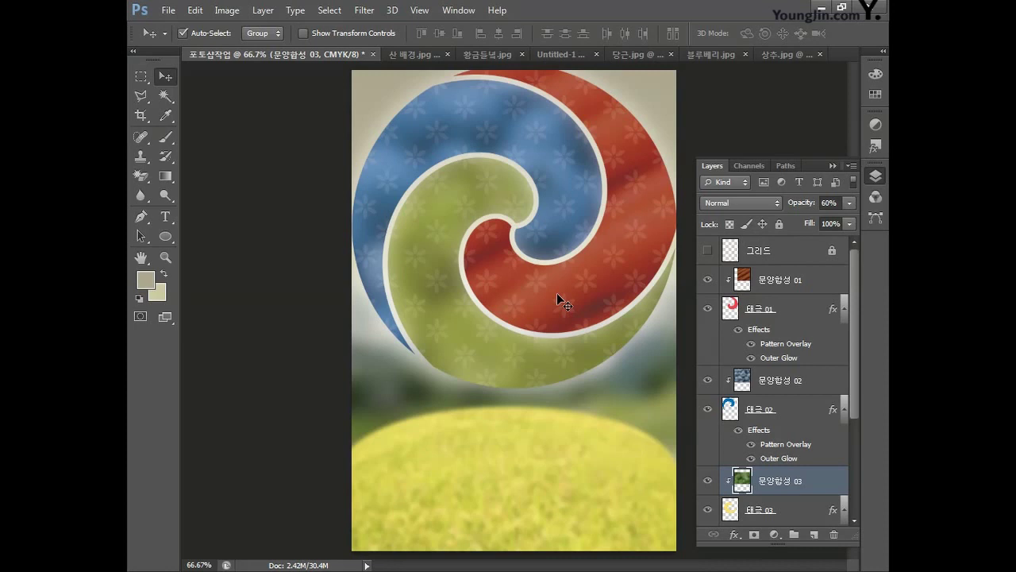
- Open the 한지 image from the 제공 파일 folder
left_click(168, 10)
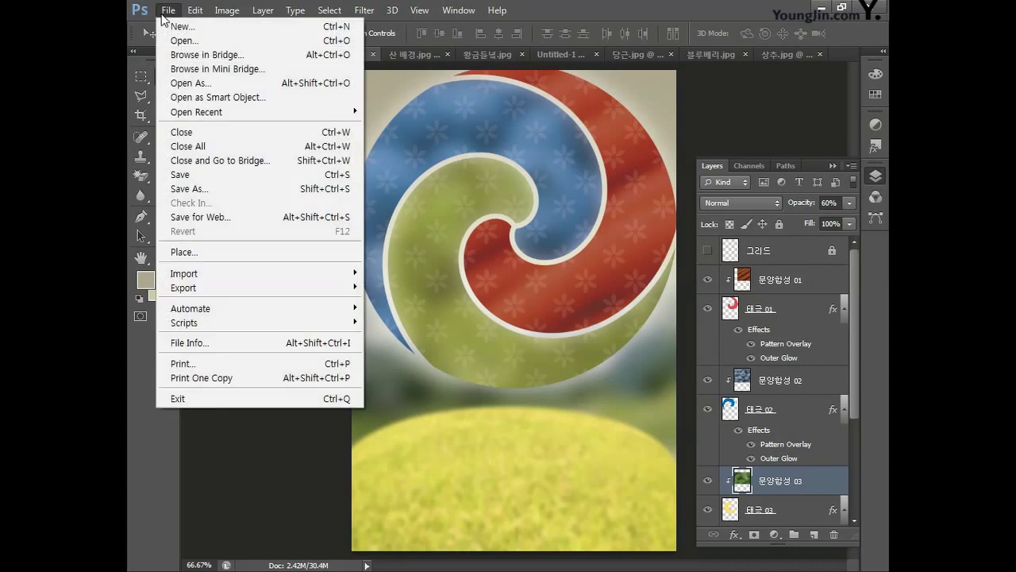
left_click(178, 40)
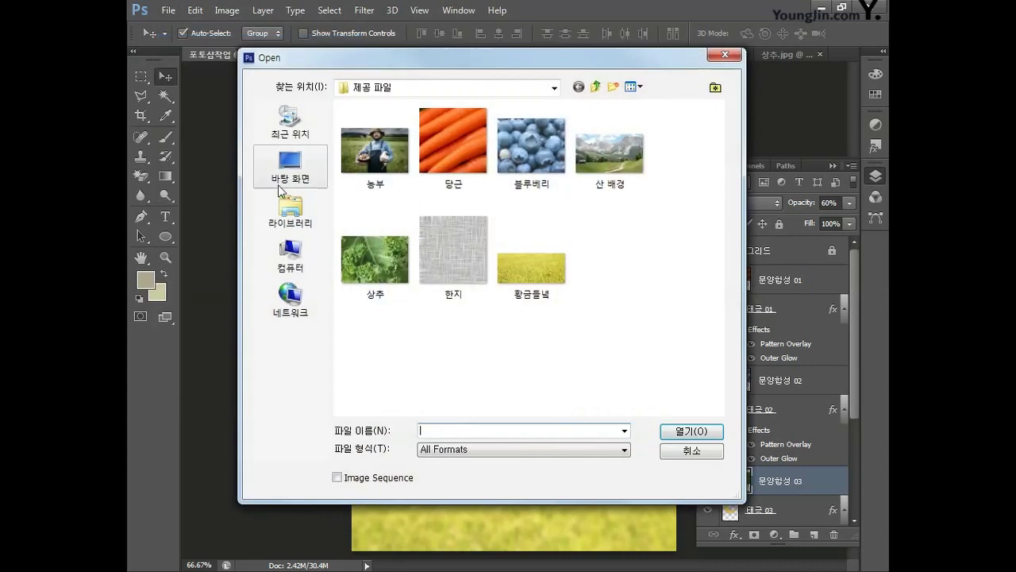
left_click(445, 256)
left_click(675, 431)
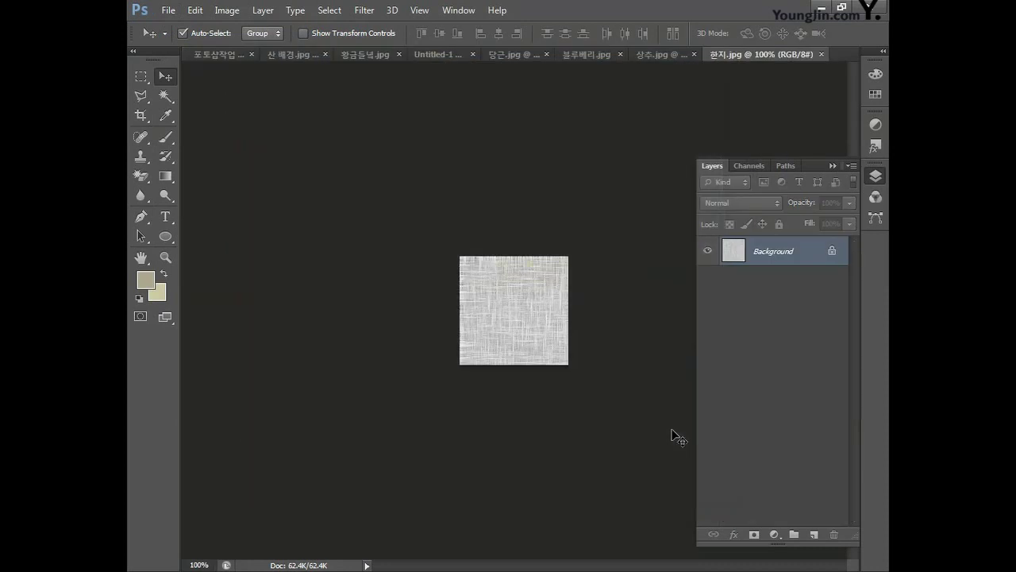
- Define the whole hanji texture image as a pattern named 한지.jpg
left_click(197, 10)
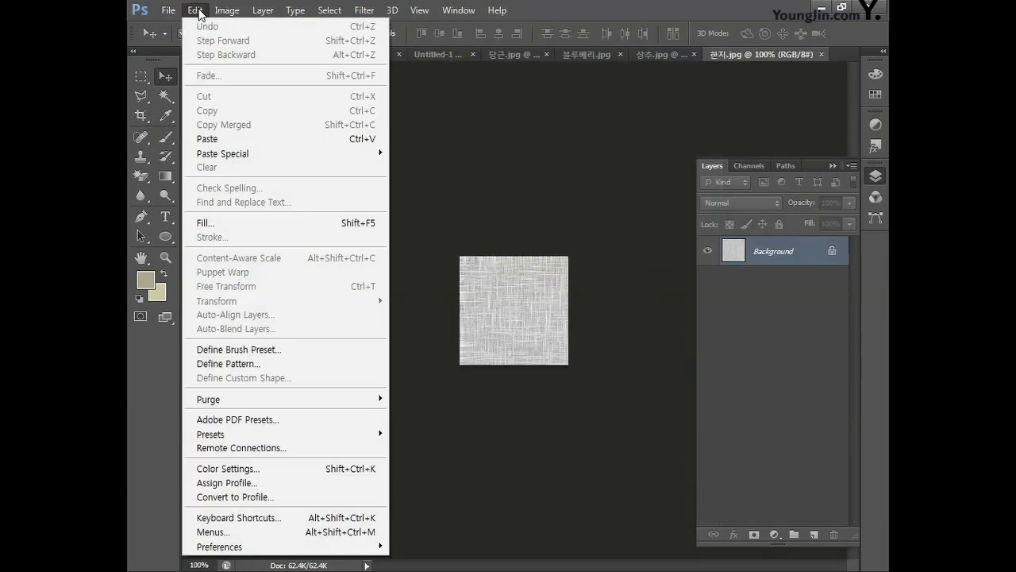
left_click(269, 363)
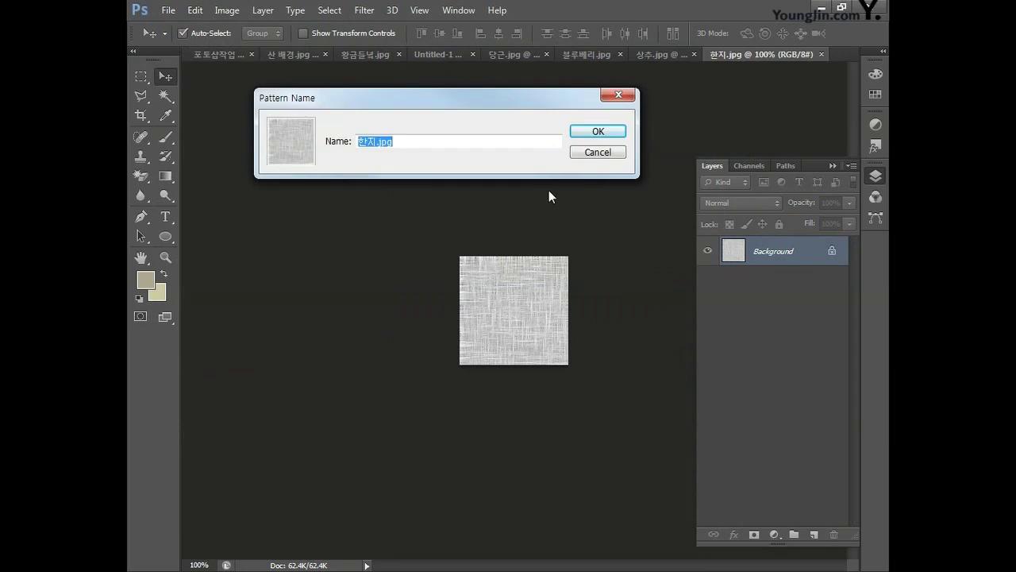
left_click(601, 132)
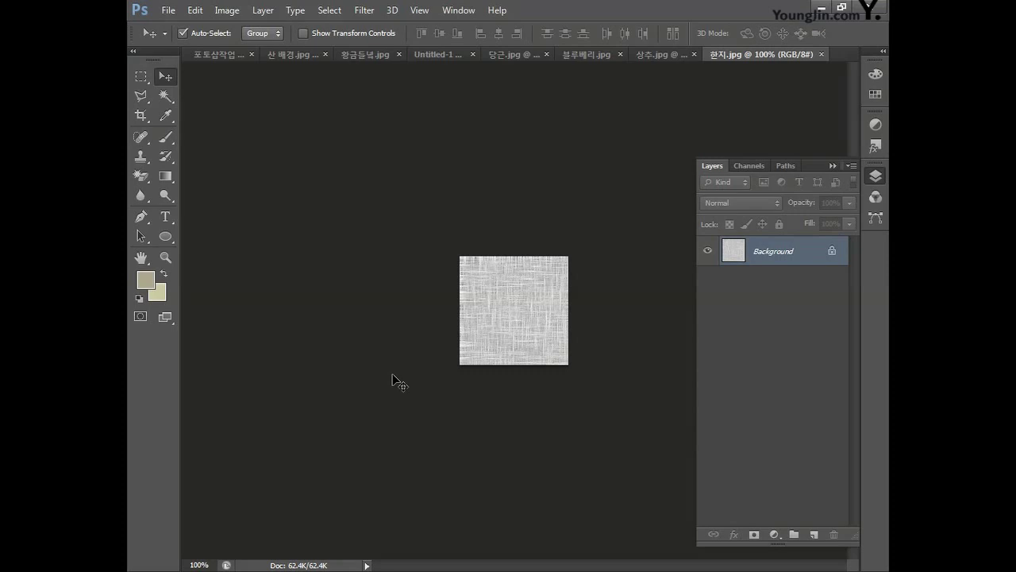
- Add a layer named 한지패턴 to the 포토샵작업 document and place it directly above the 문양합성 01 layer
left_click(219, 55)
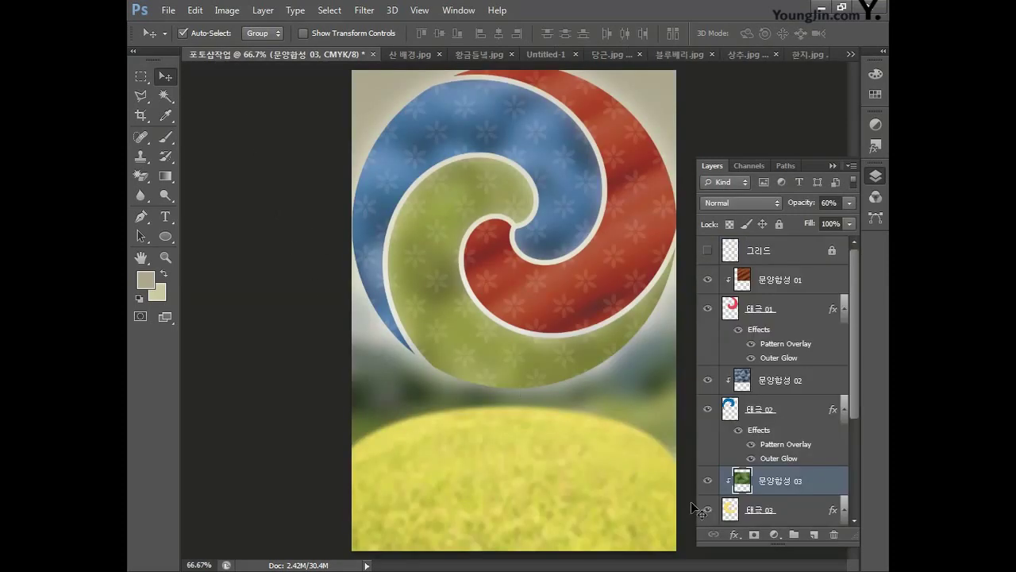
left_click(814, 535)
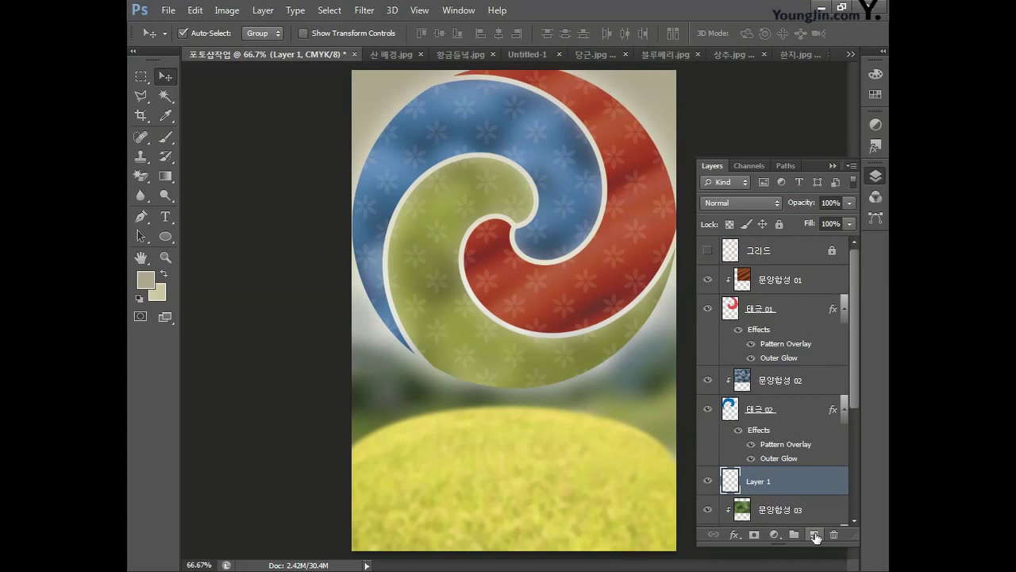
double_click(759, 481)
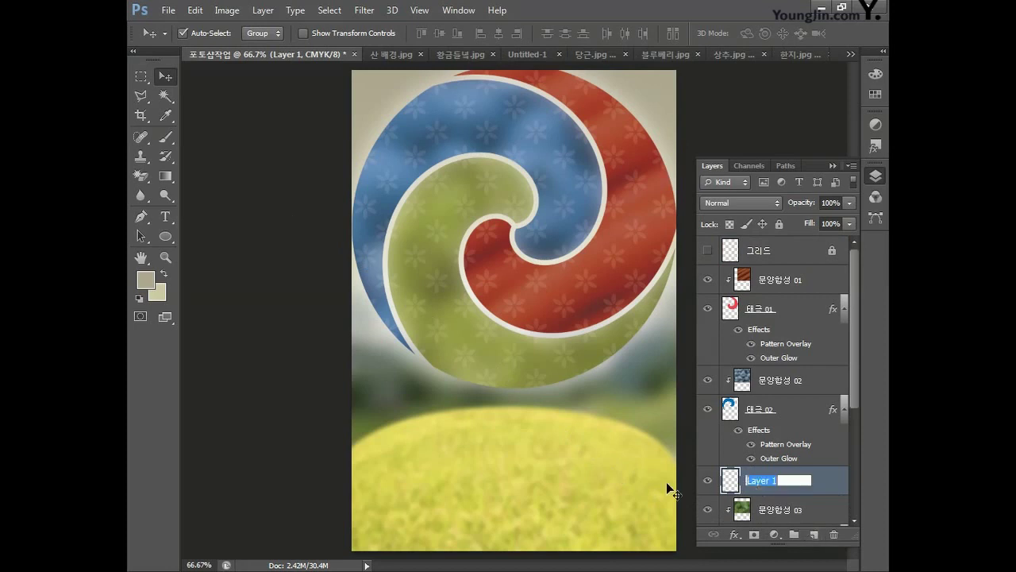
type("한지패턴")
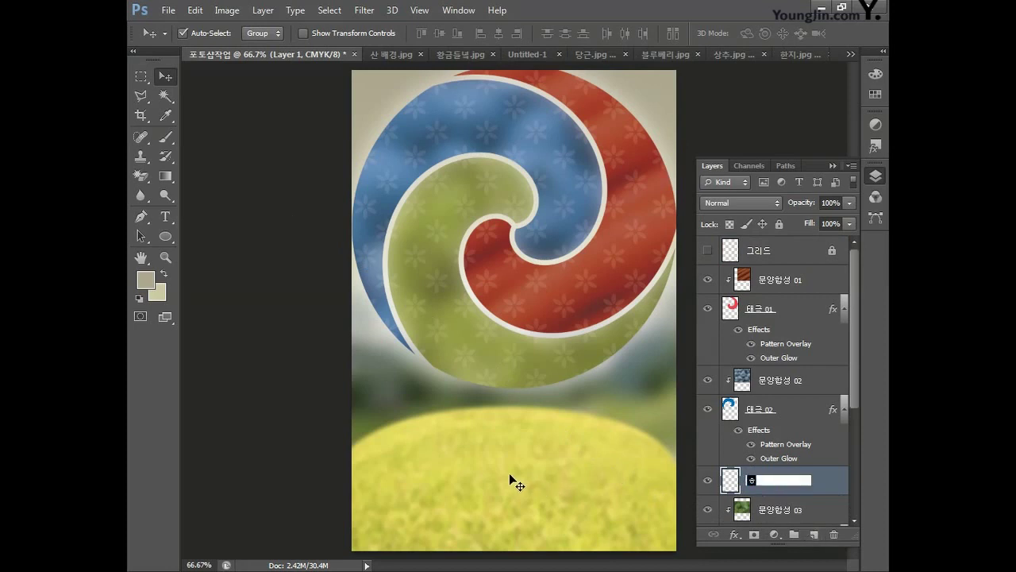
key("Return")
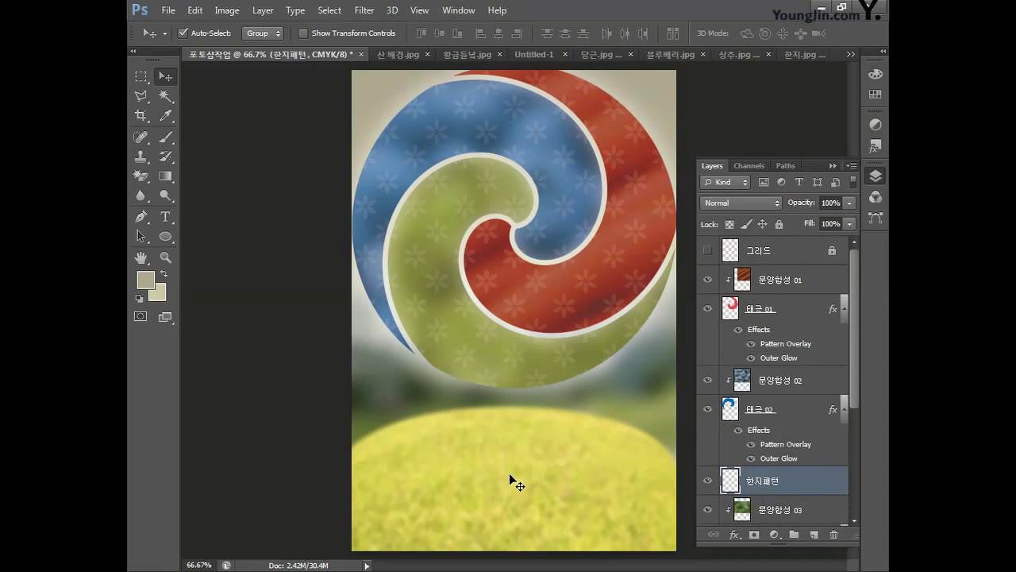
left_click_drag(800, 483, 792, 275)
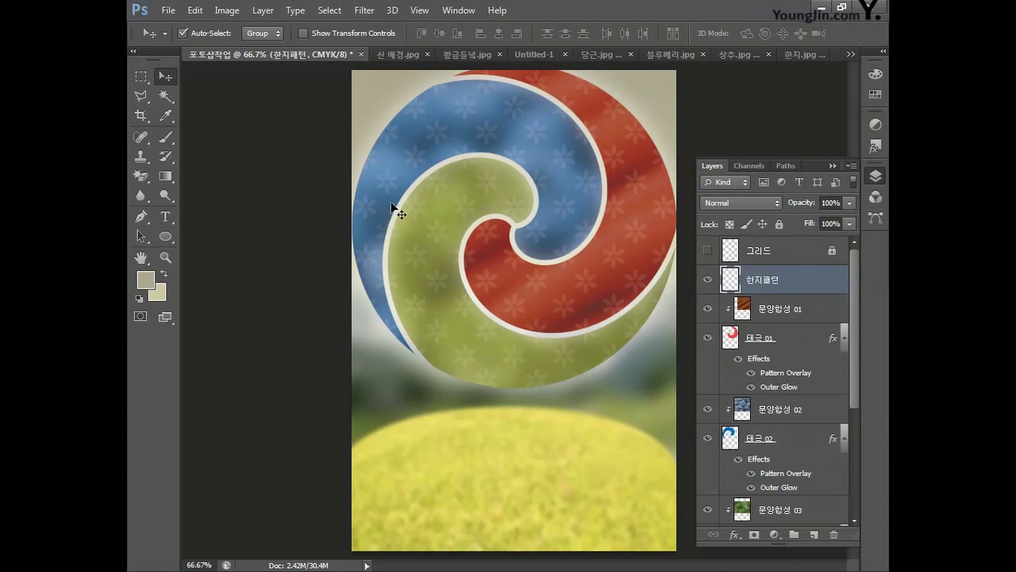
- Fill the 한지패턴 layer with the hanji custom pattern in Normal mode at 100% opacity
left_click(195, 11)
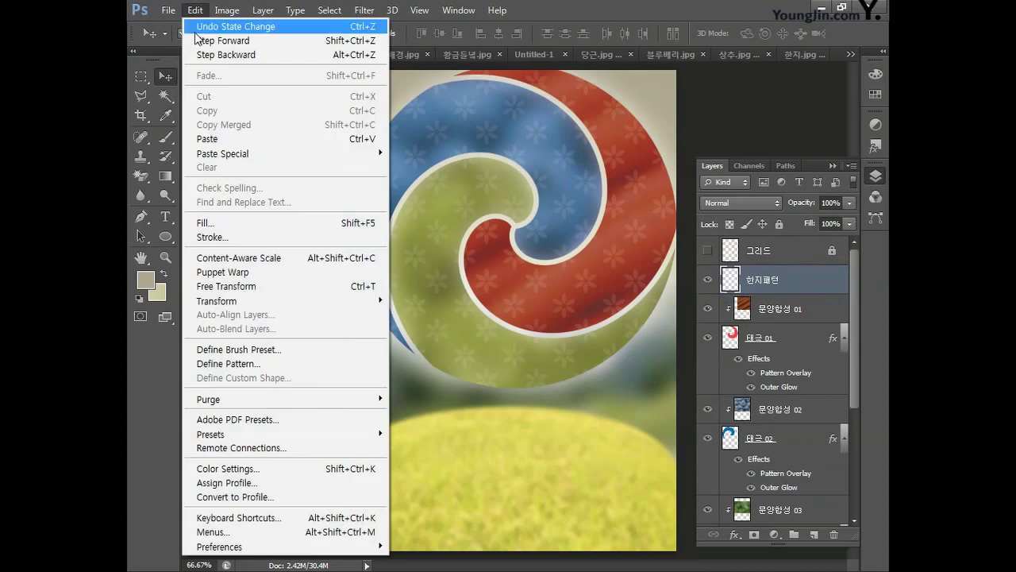
left_click(211, 223)
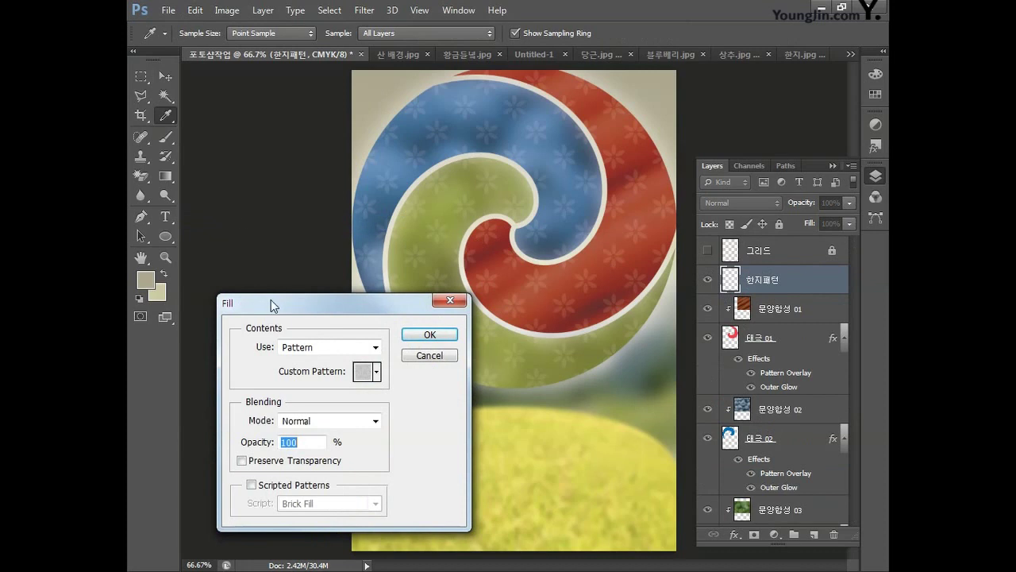
left_click(305, 349)
left_click(318, 421)
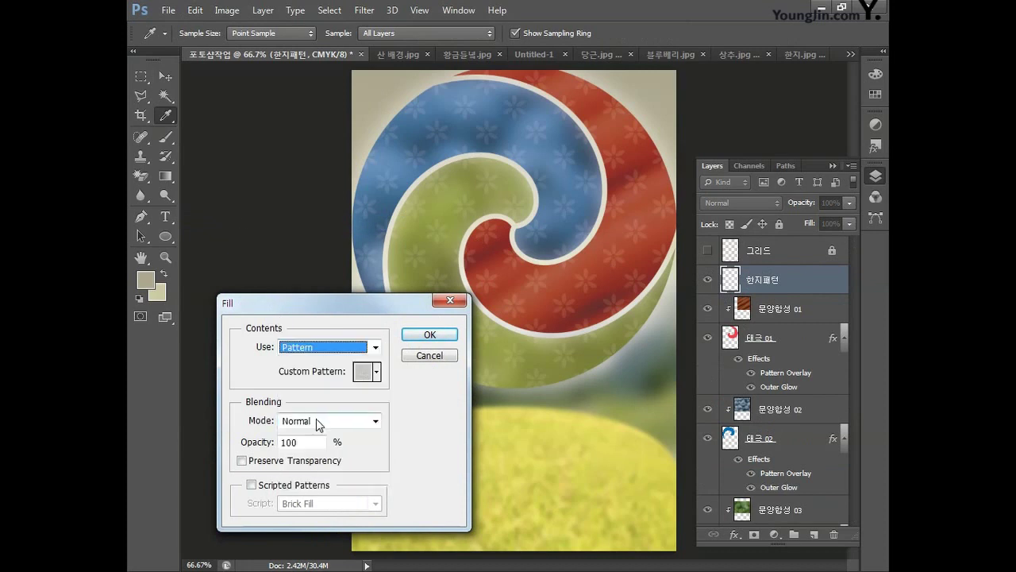
left_click(377, 370)
left_click(389, 429)
left_click(428, 334)
left_click(429, 334)
key("v")
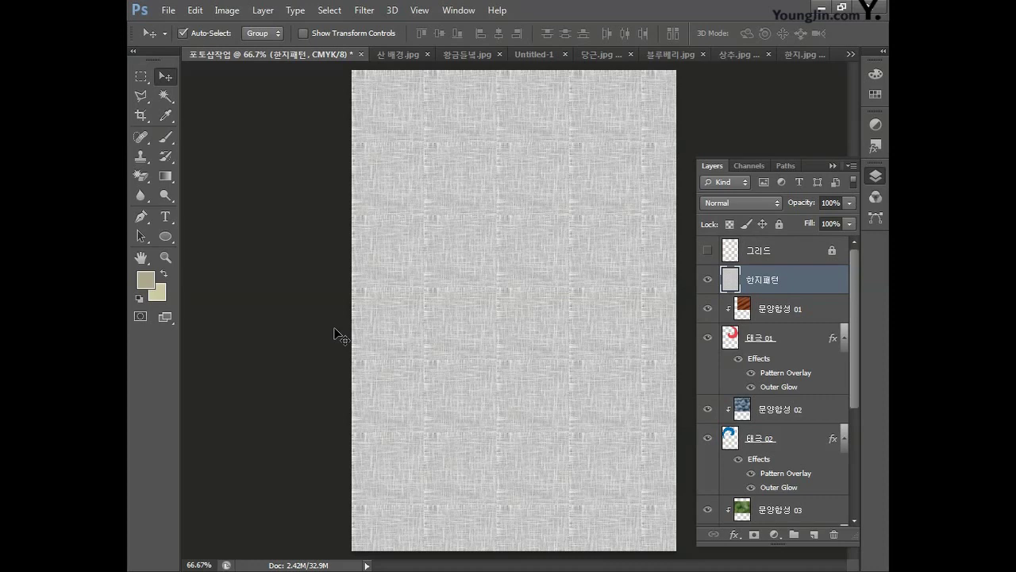
- Set the 한지패턴 layer's blend mode to Linear Burn and its opacity to 30%
left_click(753, 203)
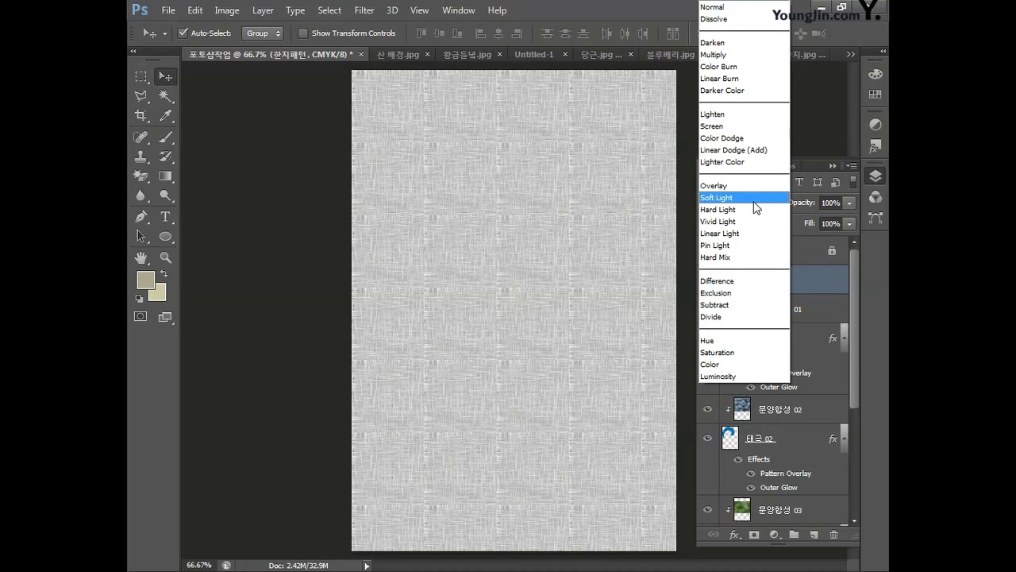
left_click(746, 79)
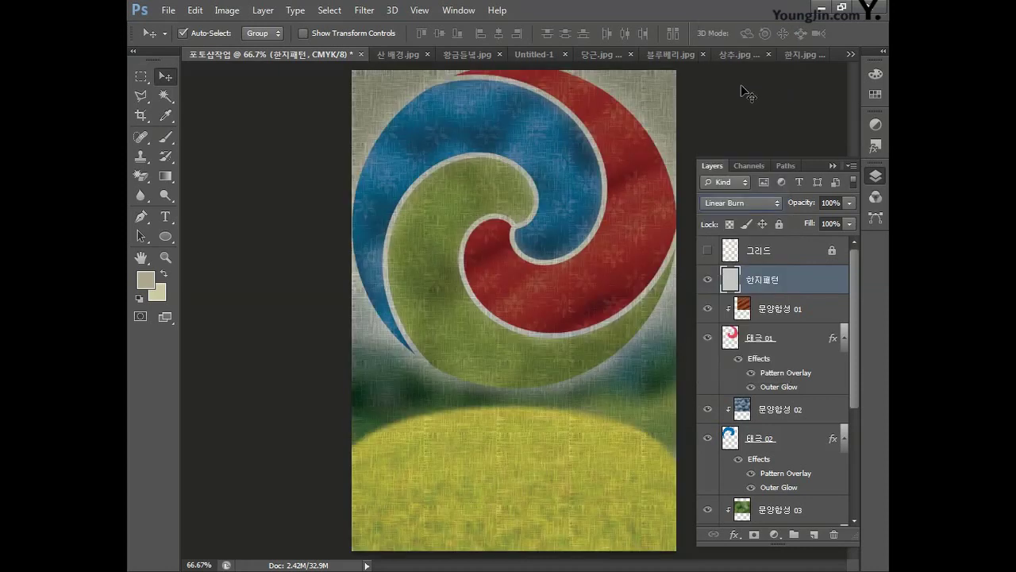
left_click(841, 203)
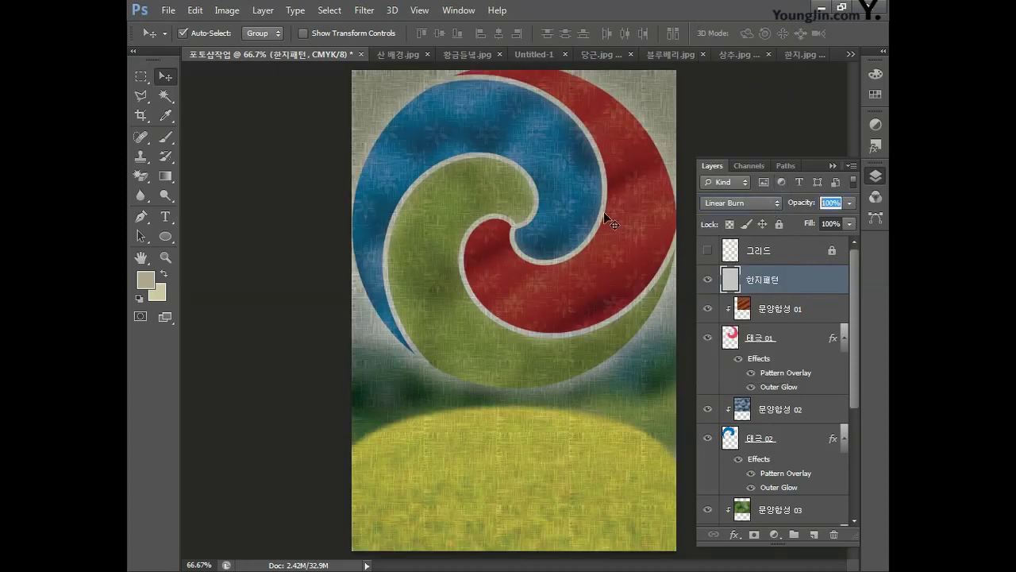
type("30")
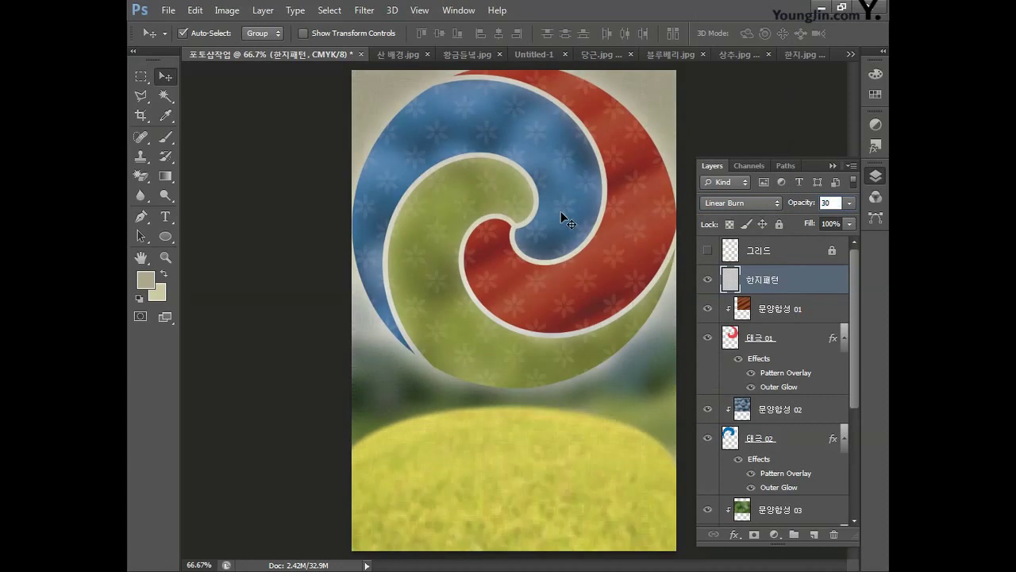
key("Return")
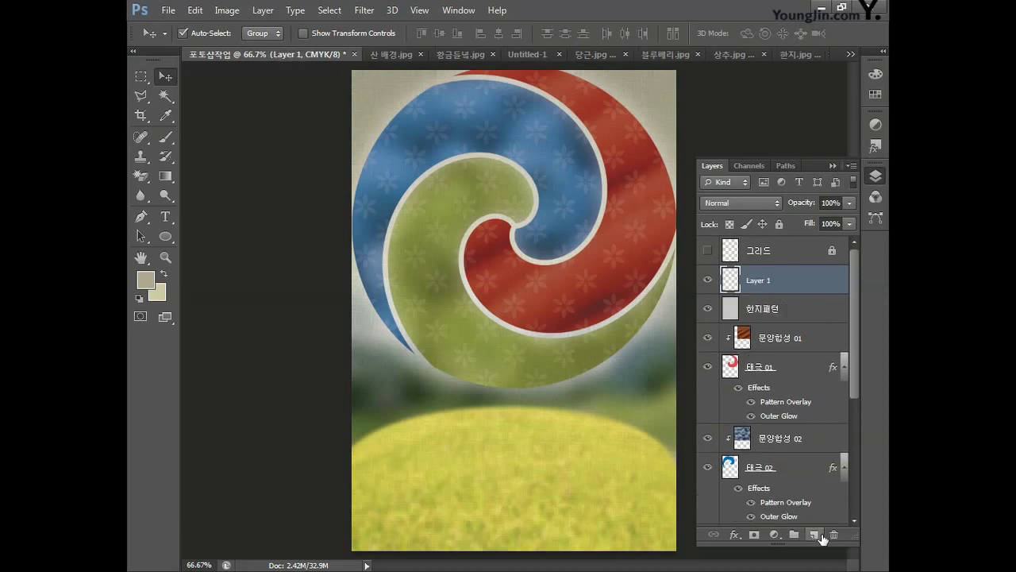
- Add a new layer directly above 한지패턴 and name it 망점 박스
double_click(754, 280)
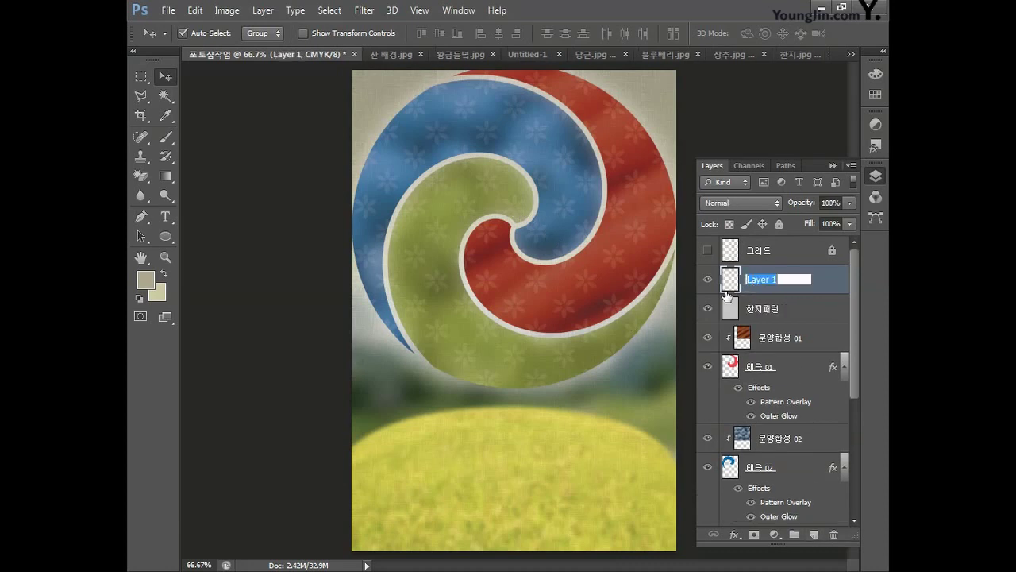
type("망점 박스")
key("Return")
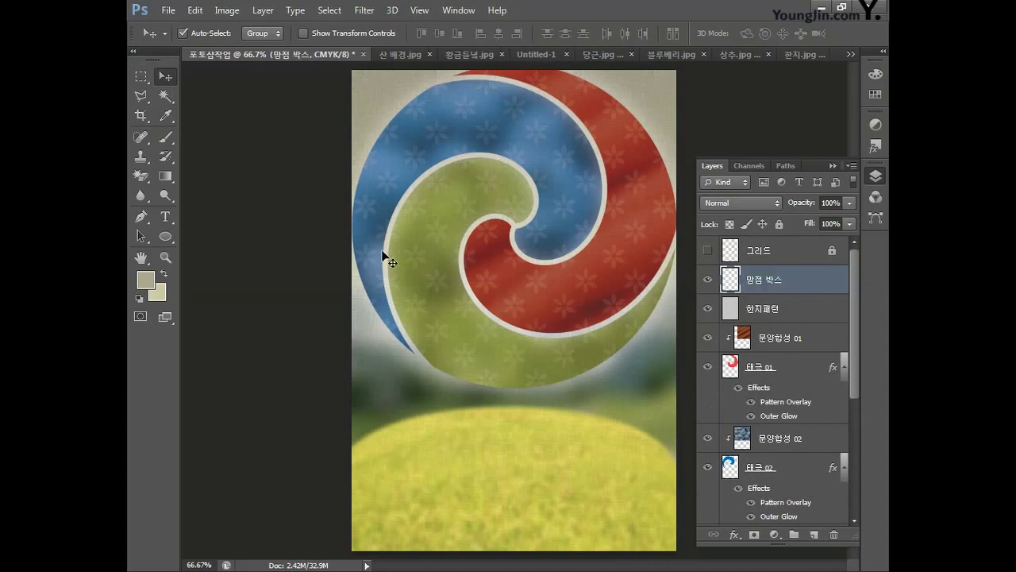
- Fill a tall rectangular selection at the canvas's lower centre on the 망점 박스 layer with C 30, M 30, Y 30, K 0
left_click(140, 77)
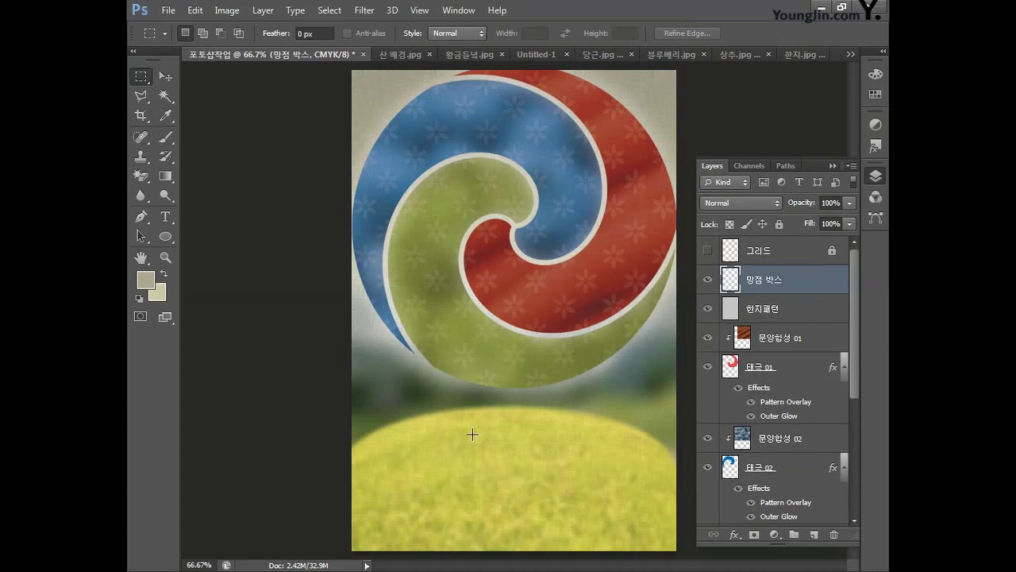
left_click_drag(463, 421, 560, 553)
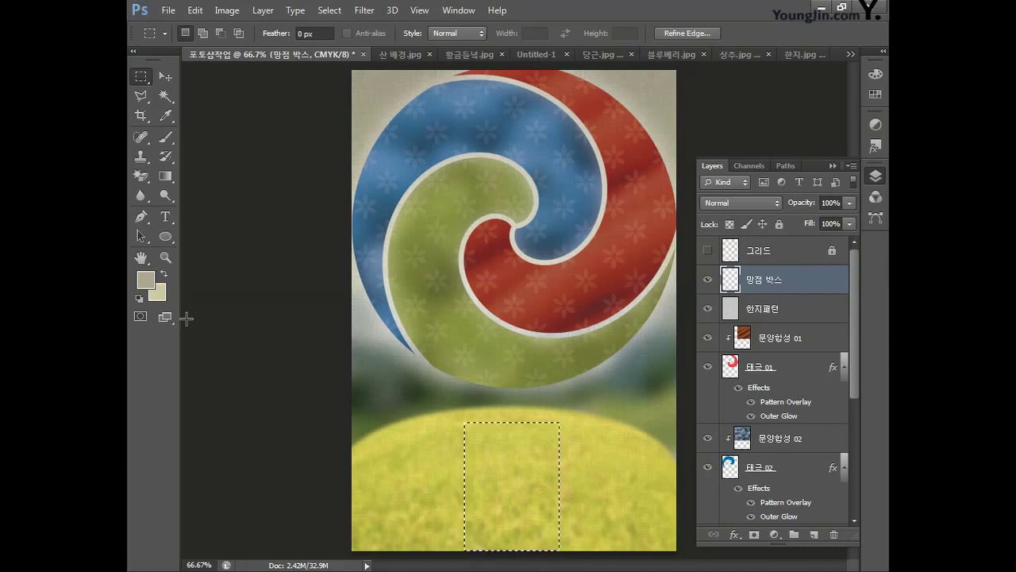
left_click(147, 282)
left_click(679, 467)
type("30")
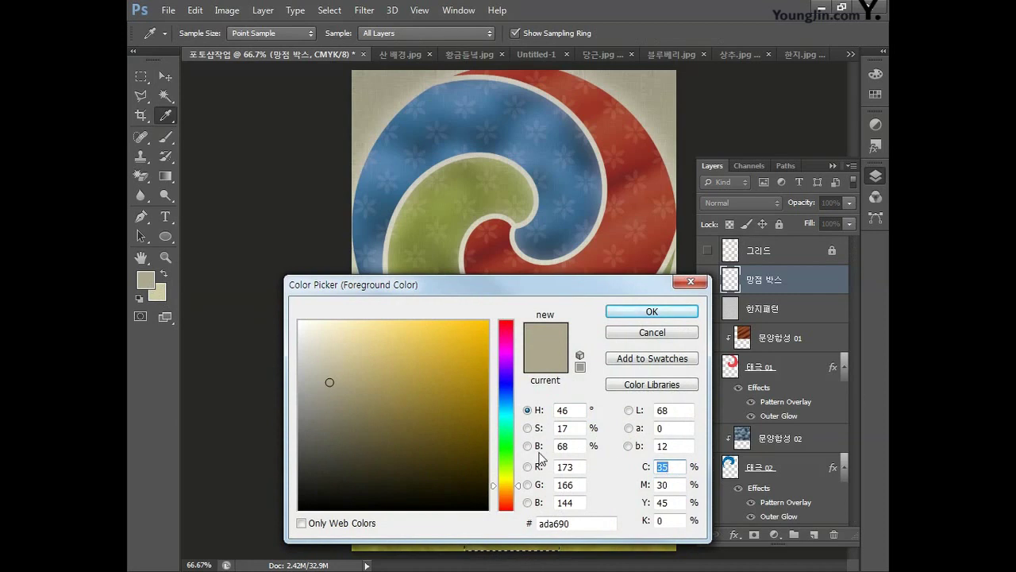
key("Tab")
type("30")
key("Tab")
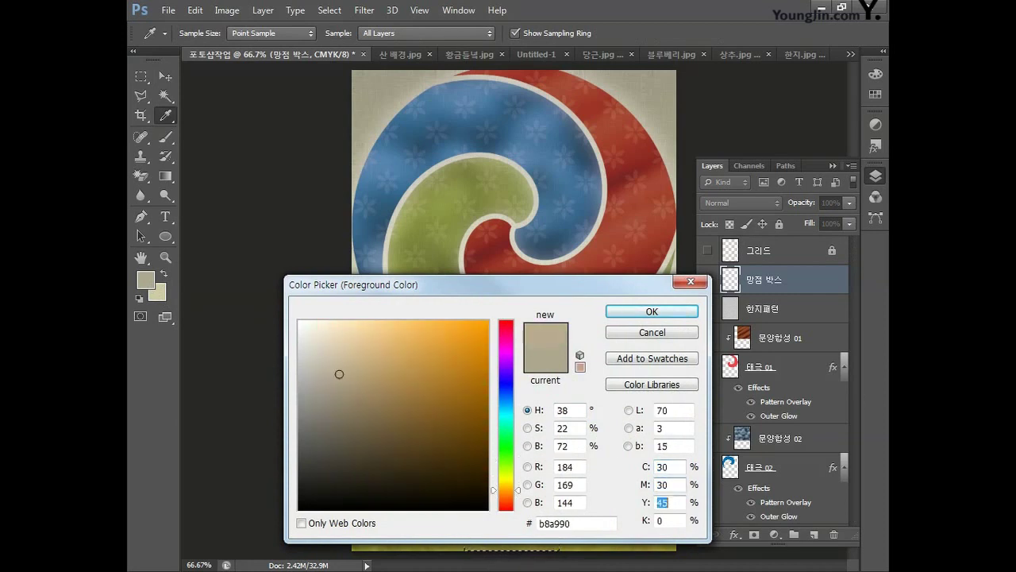
type("30")
key("Tab")
type("0")
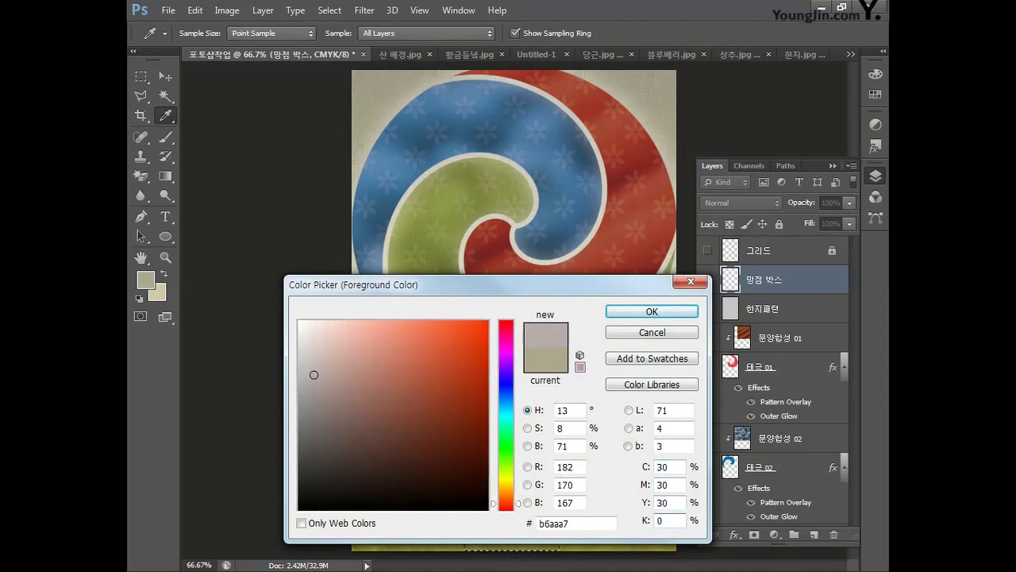
left_click(652, 311)
key("m")
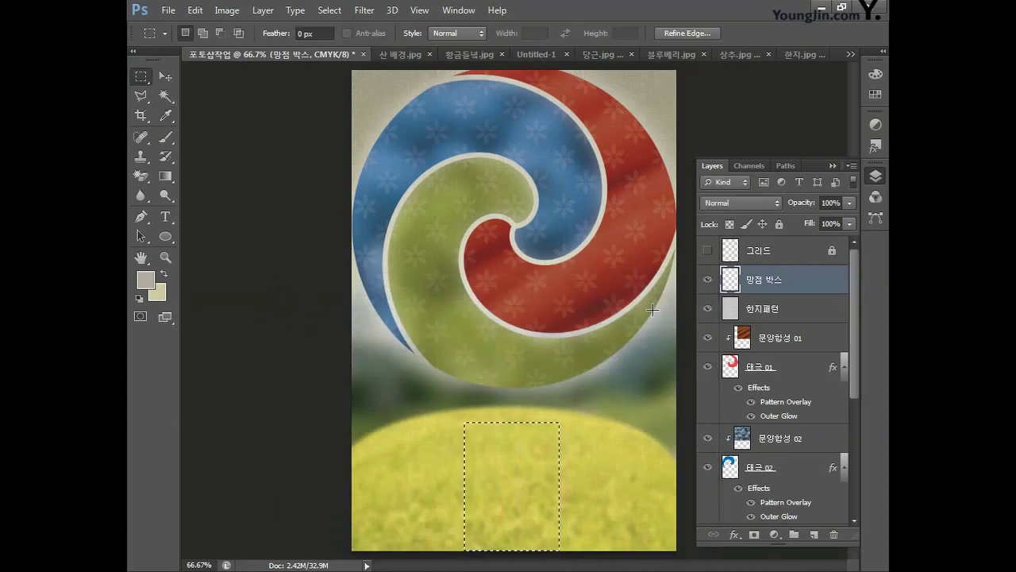
key("alt+BackSpace")
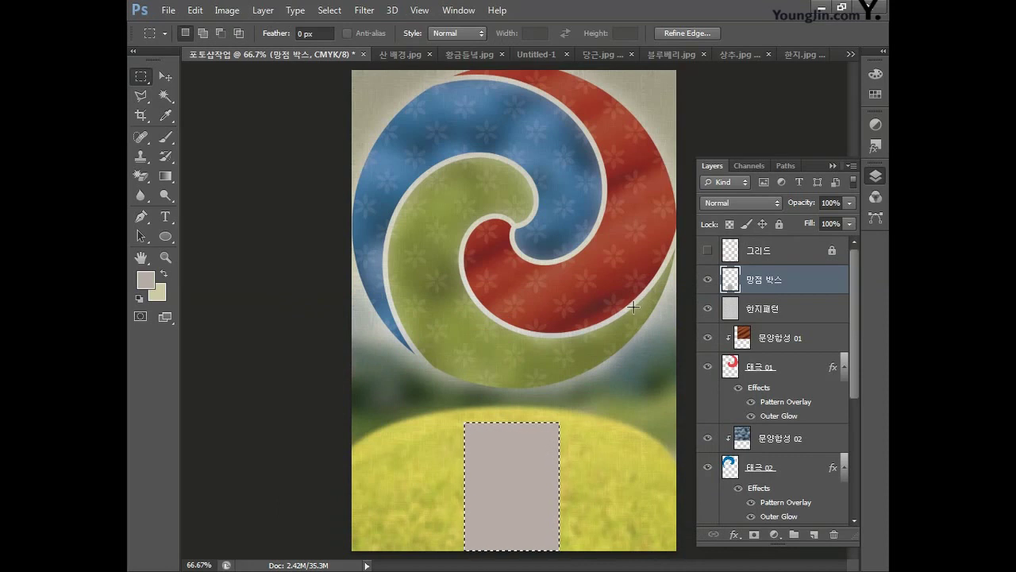
- Bring up the image colour mode options for the 포토샵작업 document
left_click(227, 12)
mouse_move(231, 26)
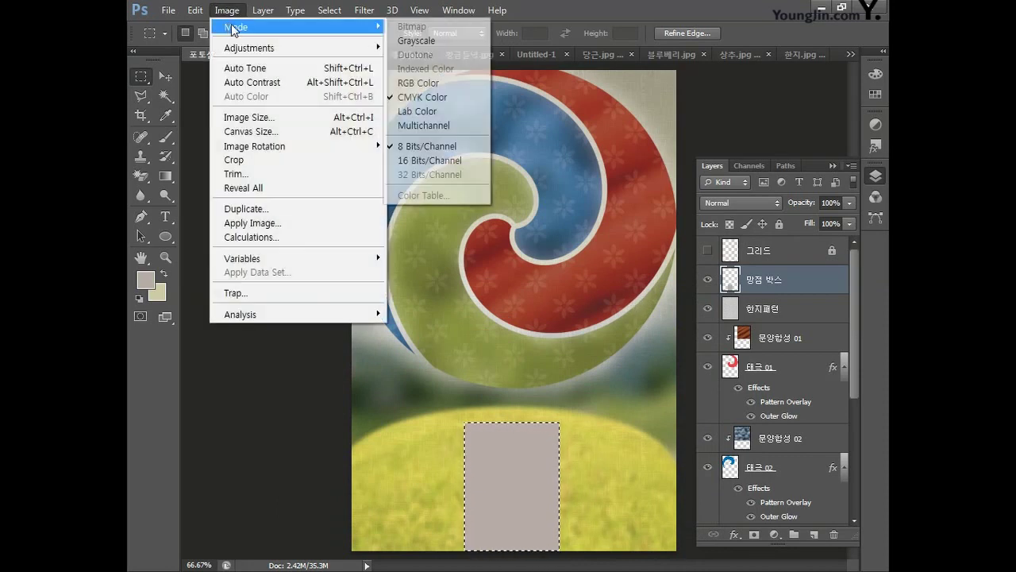
- Convert the image to RGB without flattening and apply a Halftone Pattern with size 1, contrast 50 and Dot type to the selected box
left_click(411, 83)
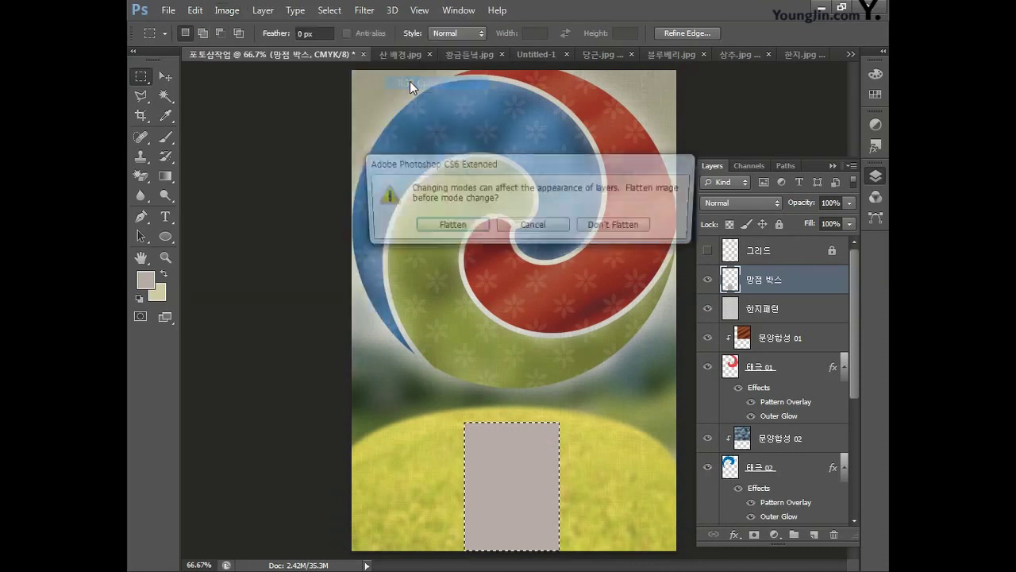
left_click(609, 227)
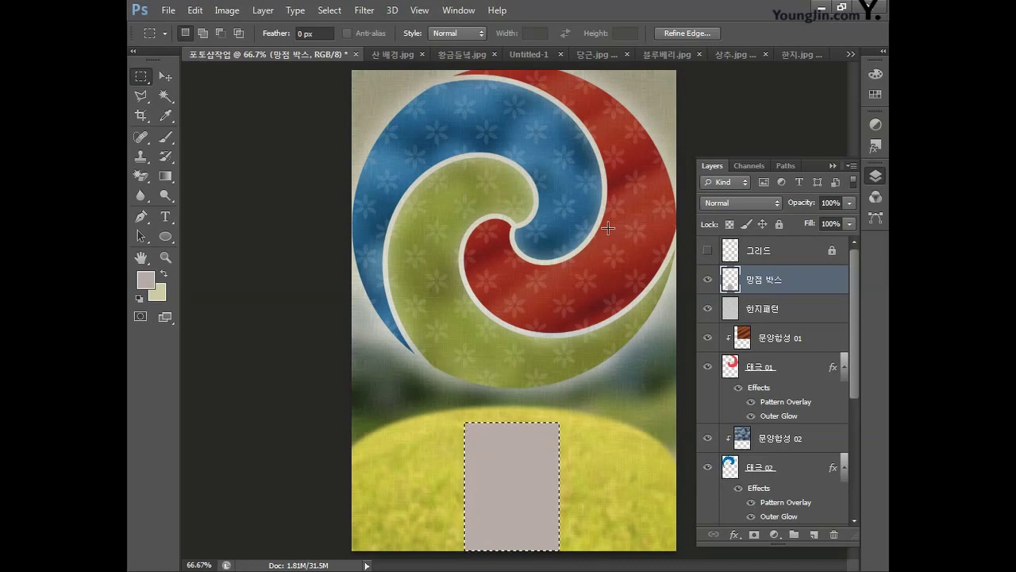
left_click(364, 10)
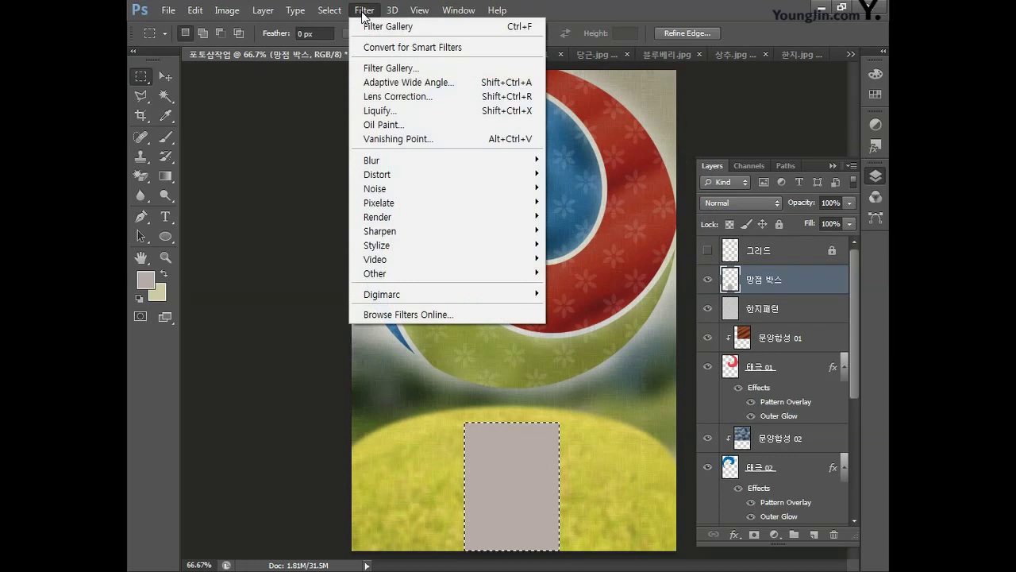
left_click(386, 67)
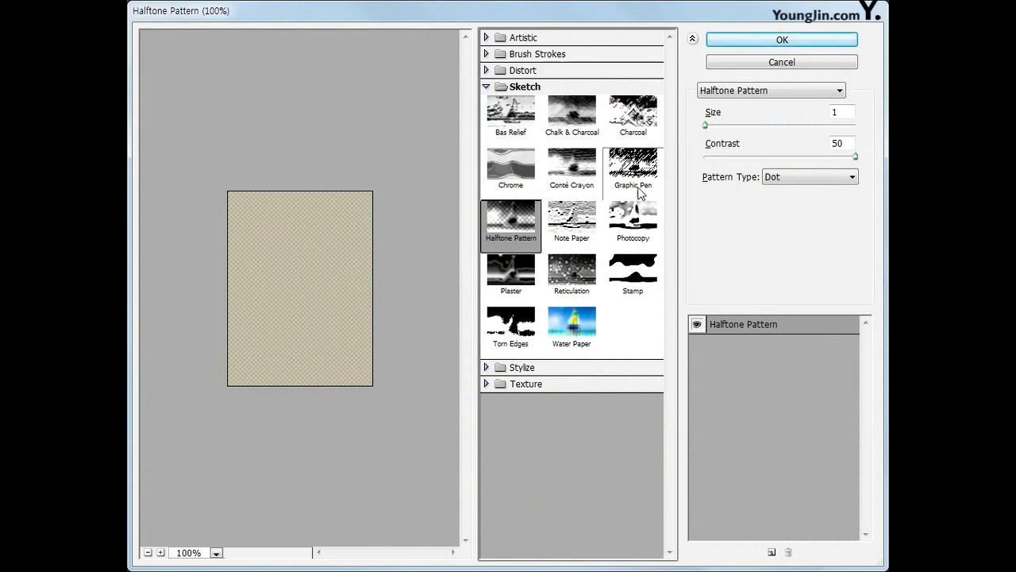
left_click(771, 116)
type("1")
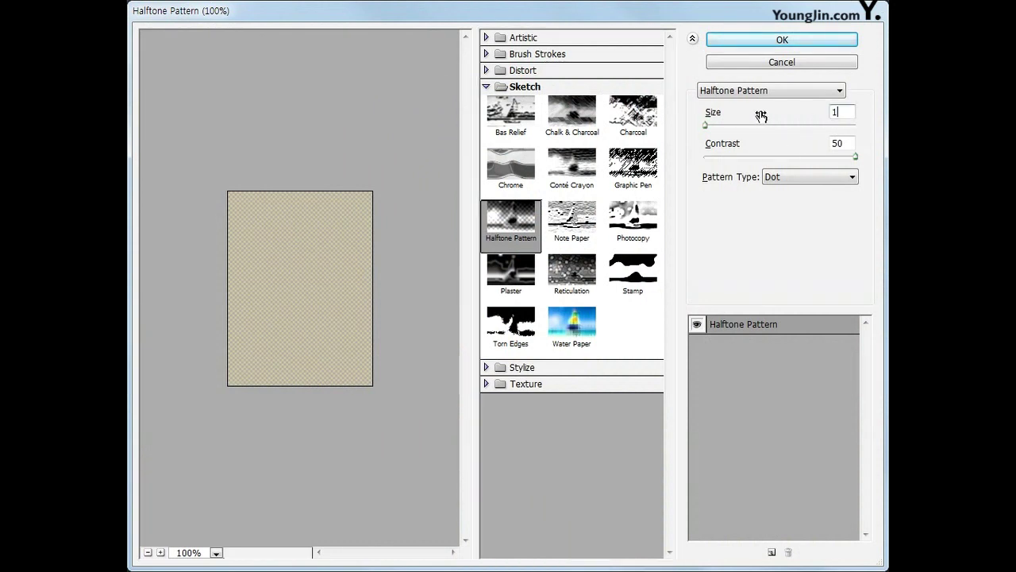
left_click(838, 143)
type("50")
left_click(790, 178)
left_click(775, 202)
left_click(770, 43)
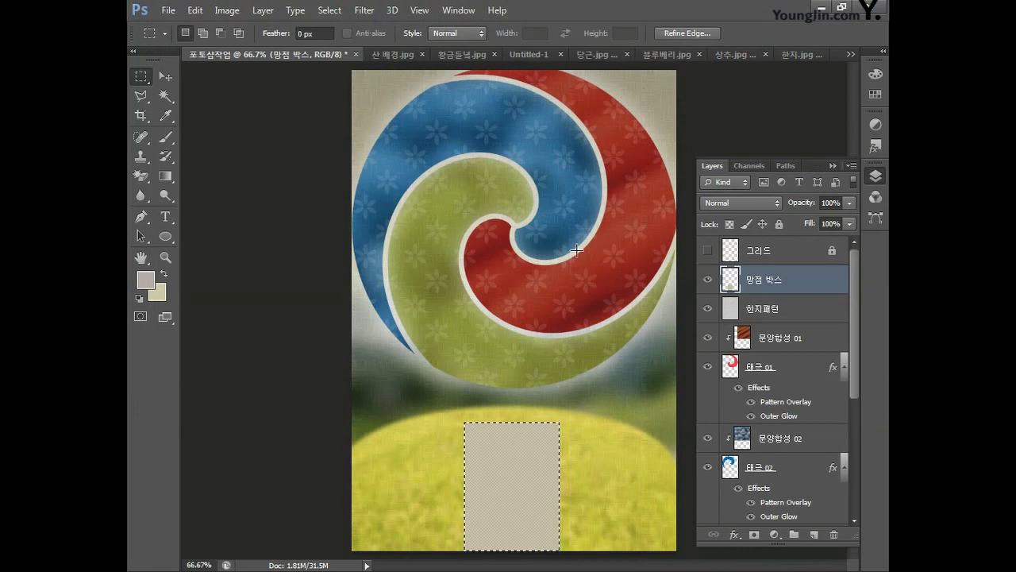
- Convert the image to CMYK color mode without flattening the layers
left_click(227, 11)
mouse_move(234, 28)
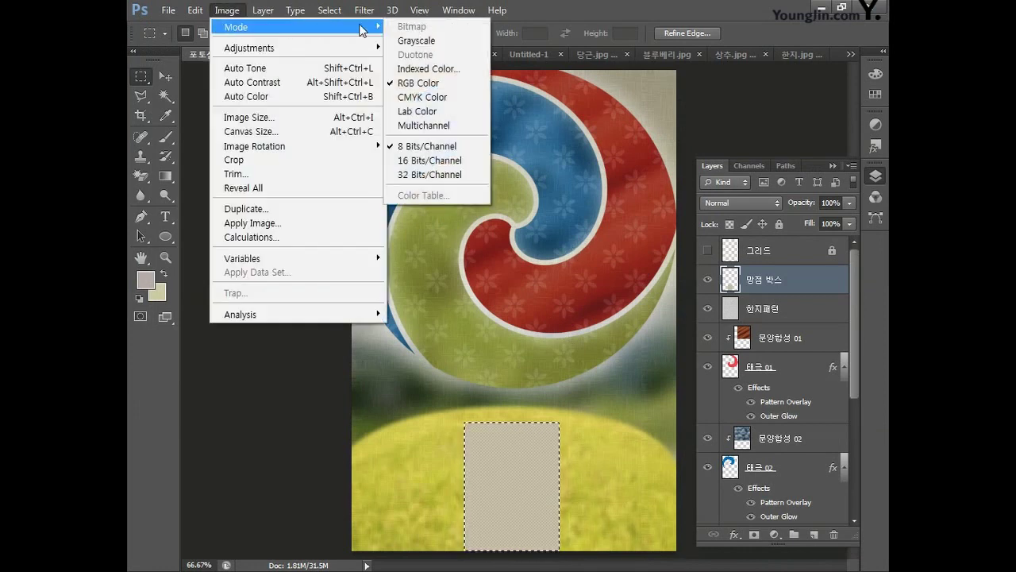
left_click(435, 99)
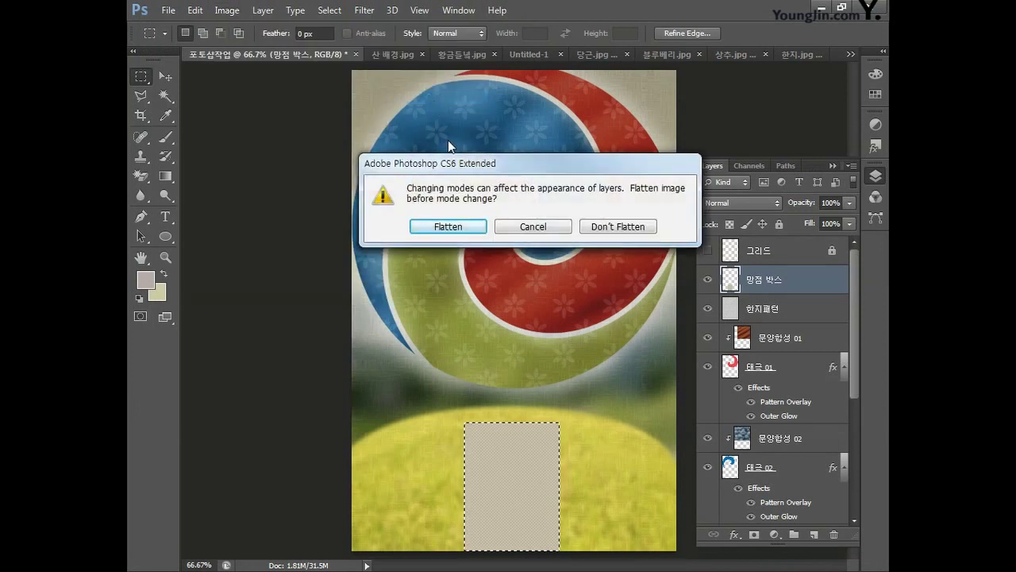
left_click(623, 227)
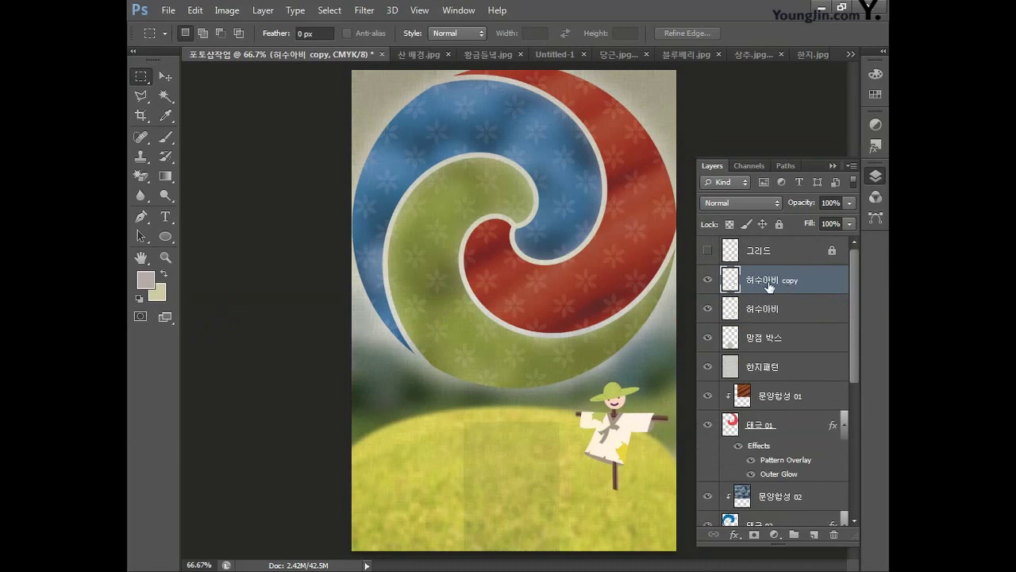
- Place the duplicated scarecrow layer beneath the original and rename it 허수아비 그림자
left_click_drag(808, 286, 810, 324)
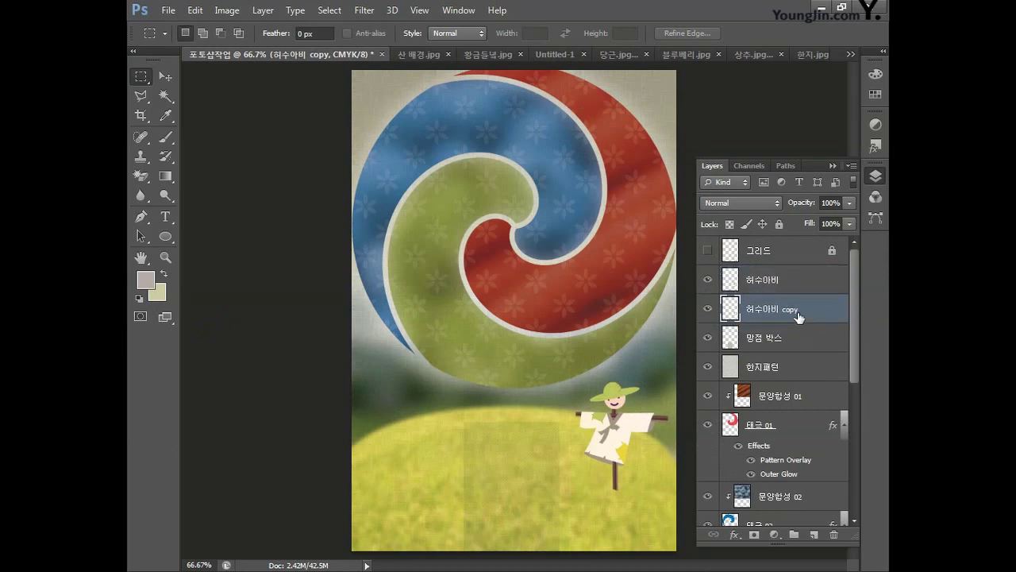
double_click(778, 308)
key("Right")
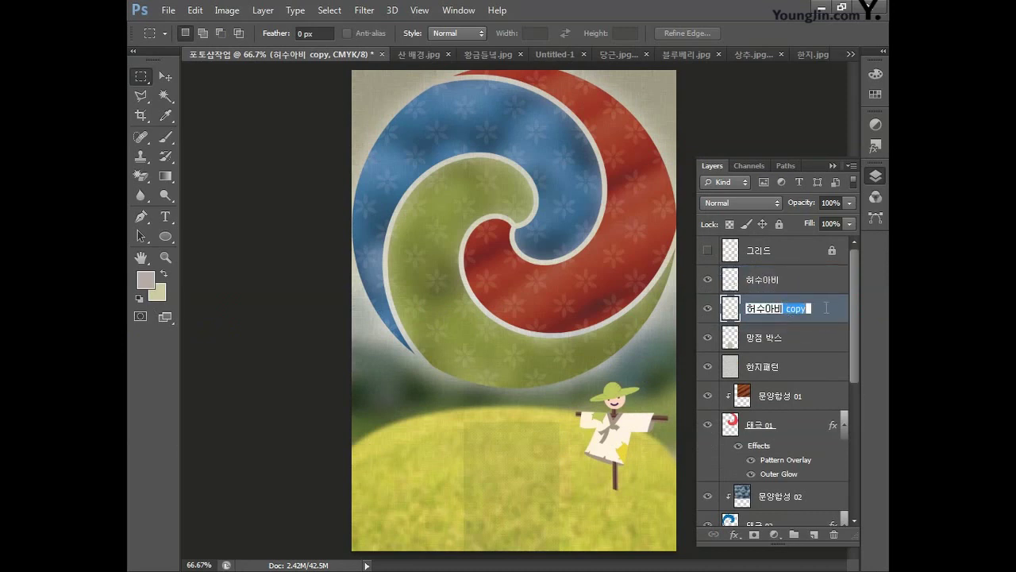
key("BackSpace")
key("BackSpace")
key("BackSpace")
key("BackSpace")
key("BackSpace")
type("그림자")
key("Return")
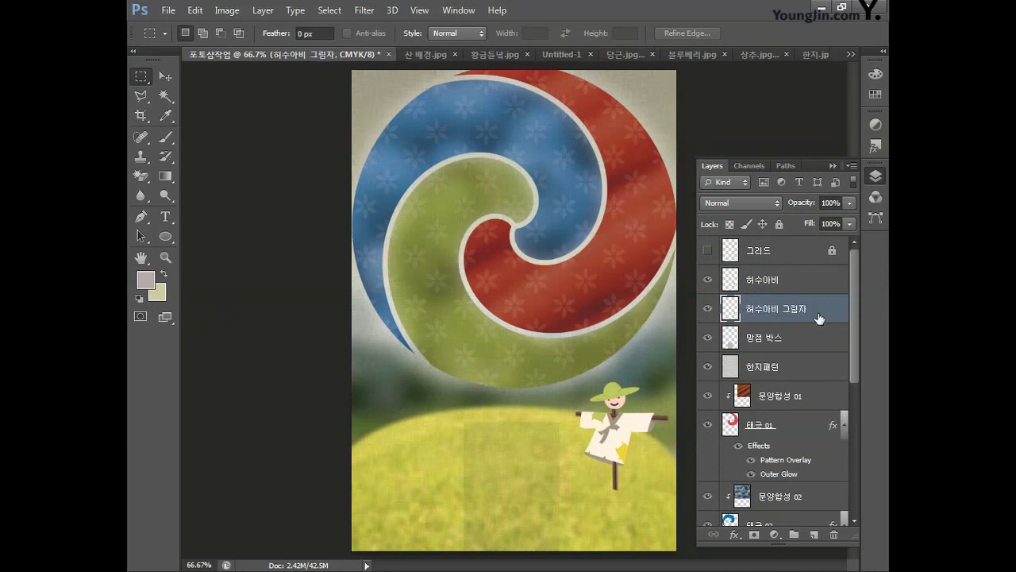
- Transform the scarecrow copy into a cast shadow with about 39% height and a horizontal skew of about -45°
key("ctrl+t")
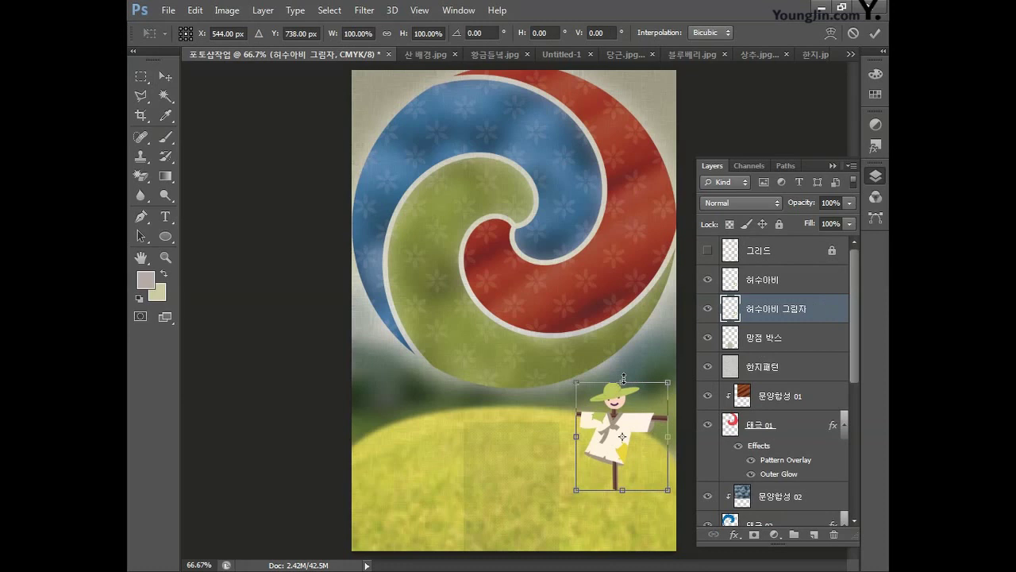
left_click_drag(623, 380, 665, 449)
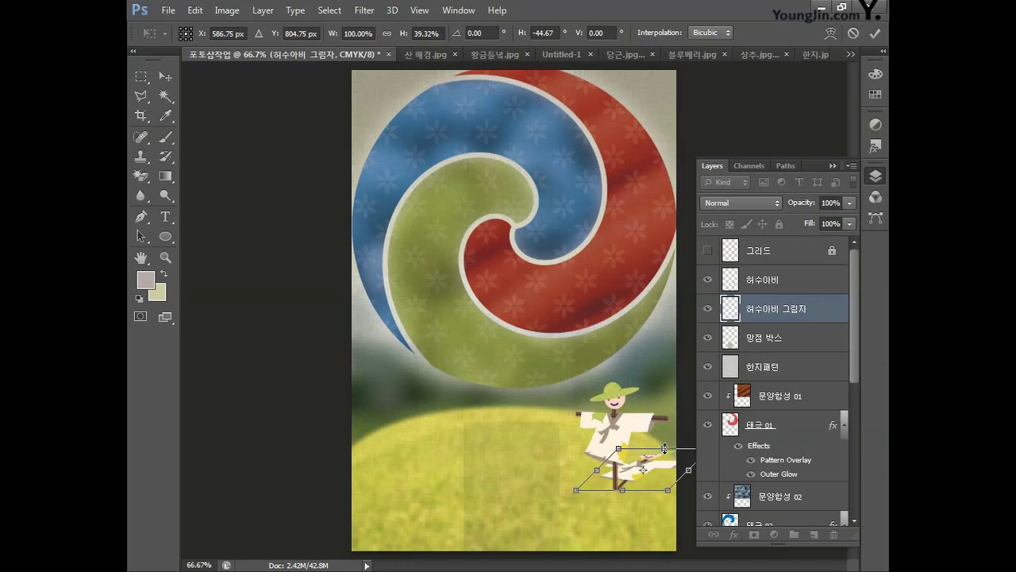
key("Return")
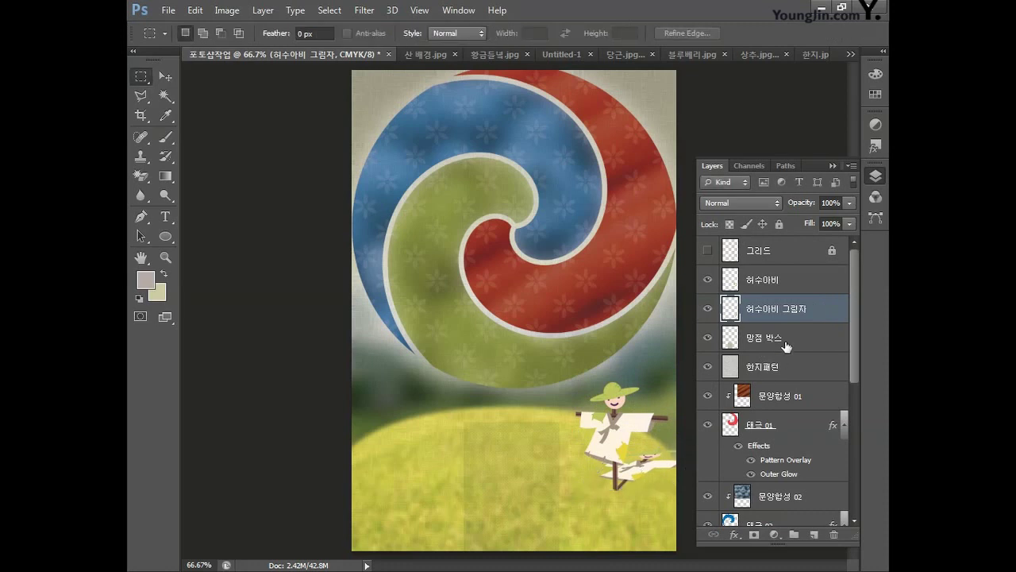
- Lock the shadow layer's transparent pixels and set the foreground color to C 0, M 0, Y 0, K 100
left_click(731, 223)
left_click(144, 279)
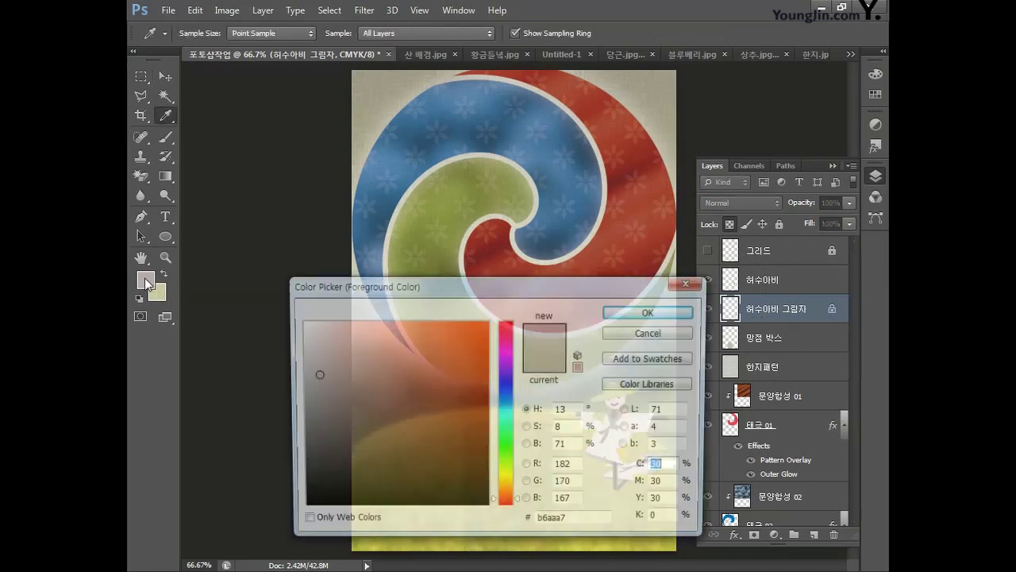
type("0")
key("Tab")
type("0")
key("Tab")
type("0")
key("Tab")
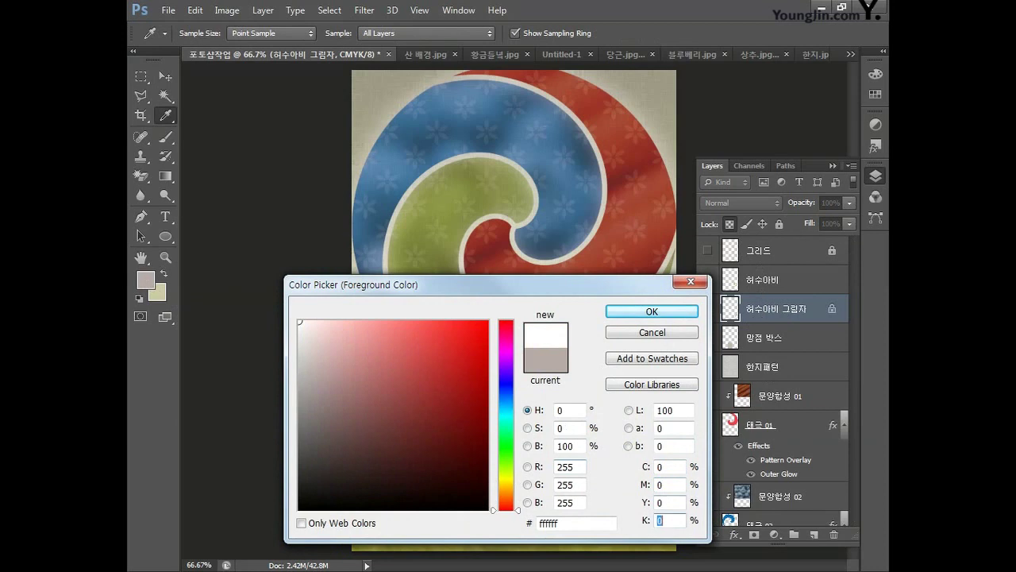
type("100")
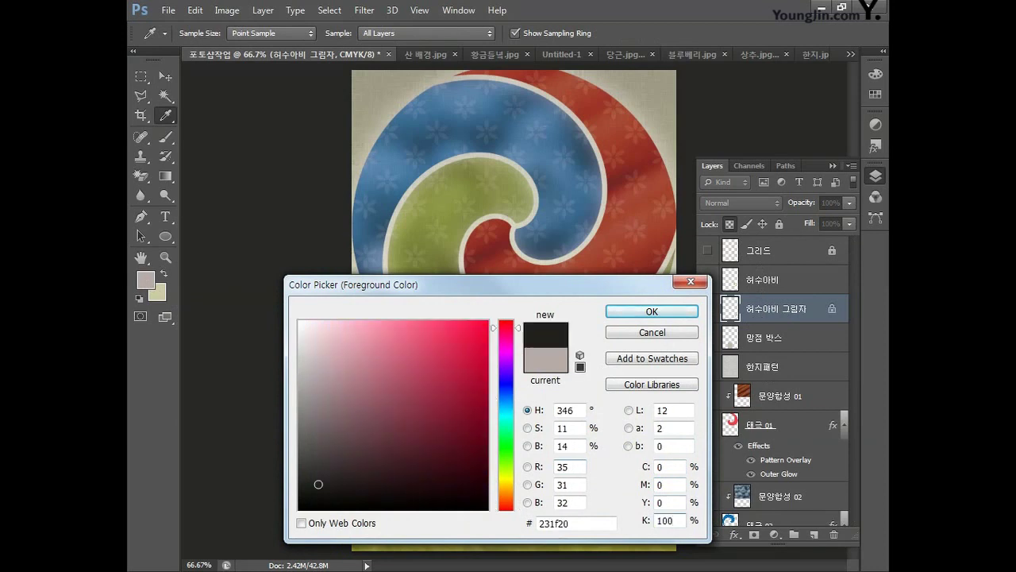
left_click(644, 309)
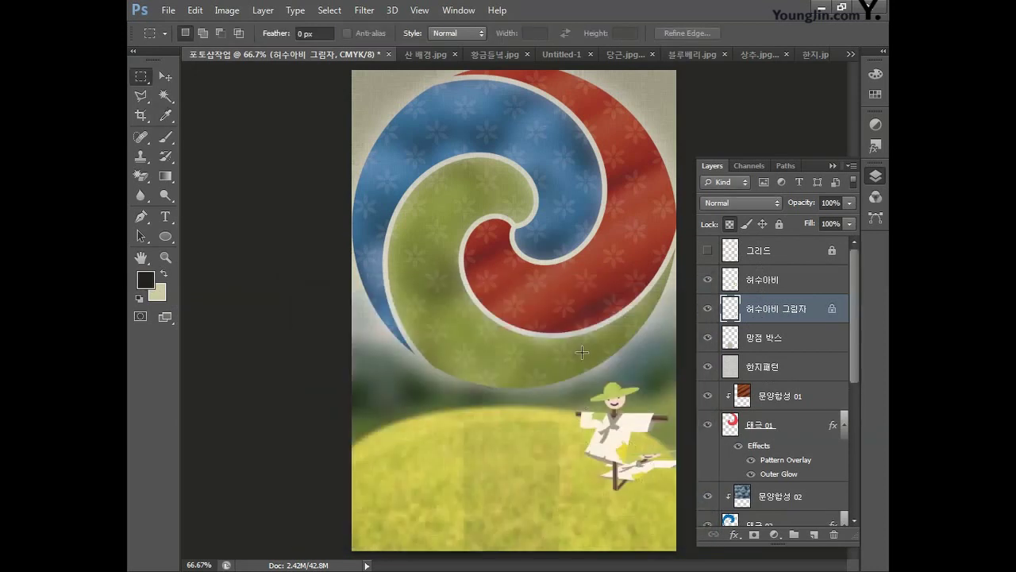
- Fill the scarecrow shadow with the foreground black and set its layer opacity to 30%
key("alt+BackSpace")
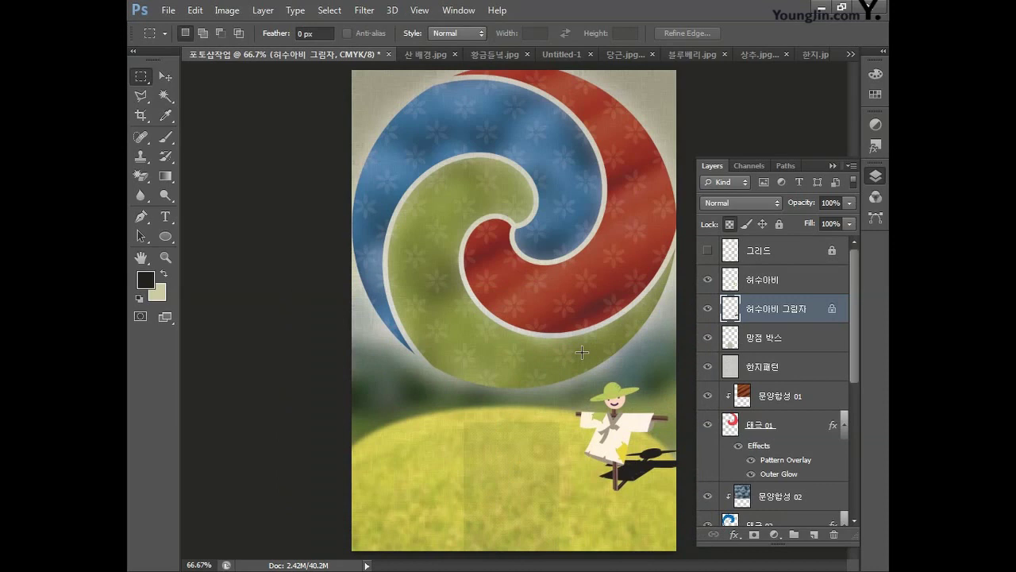
left_click(824, 204)
type("30")
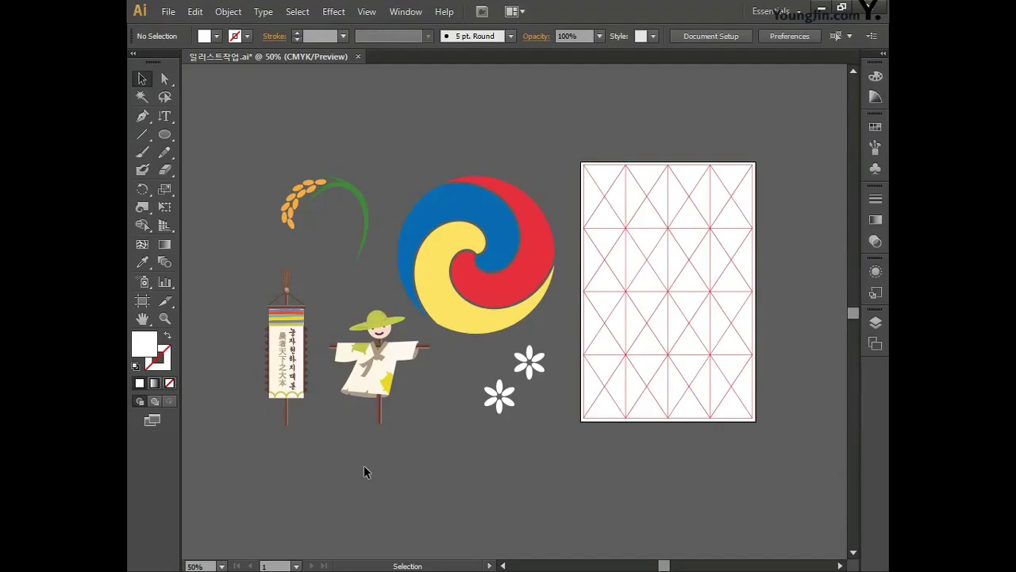
- Copy the vertical banner artwork in Illustrator and paste it as pixels into the Photoshop poster
left_click_drag(233, 284, 307, 435)
key("v")
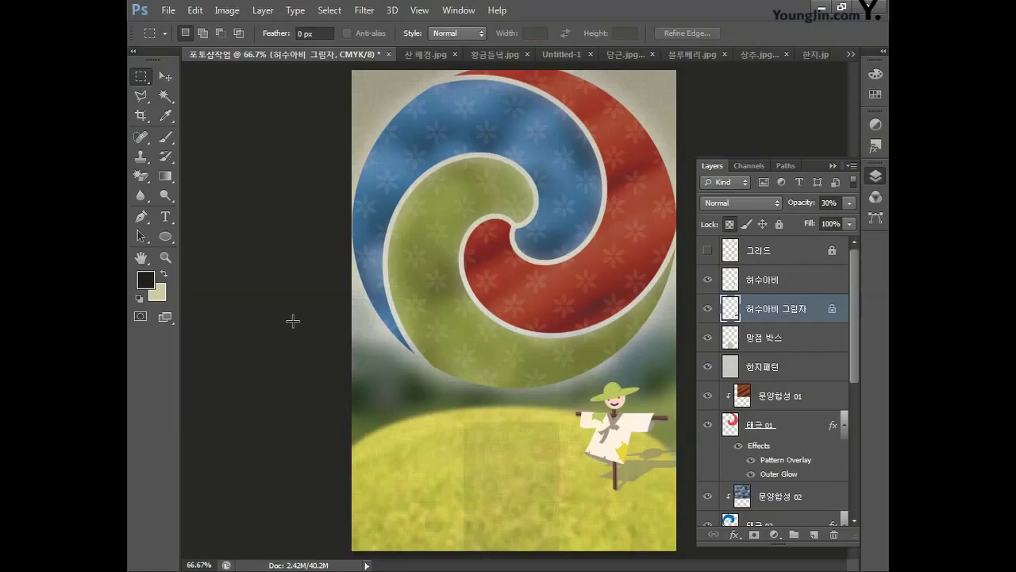
key("ctrl+v")
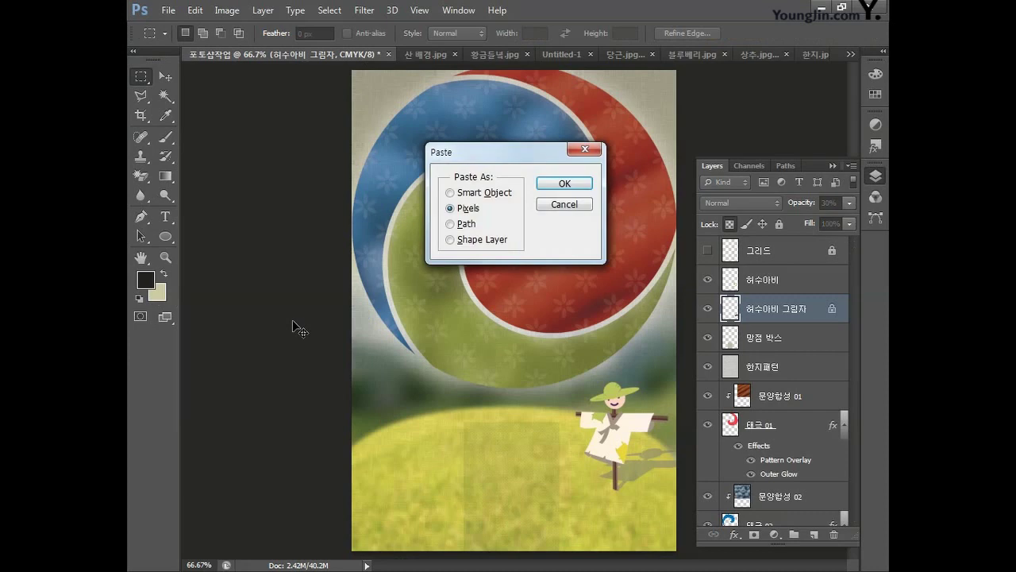
left_click(548, 184)
- Scale the pasted banner to about 62% and place it on the left side of the yellow field
left_click_drag(521, 273, 416, 360)
left_click_drag(467, 240, 442, 353)
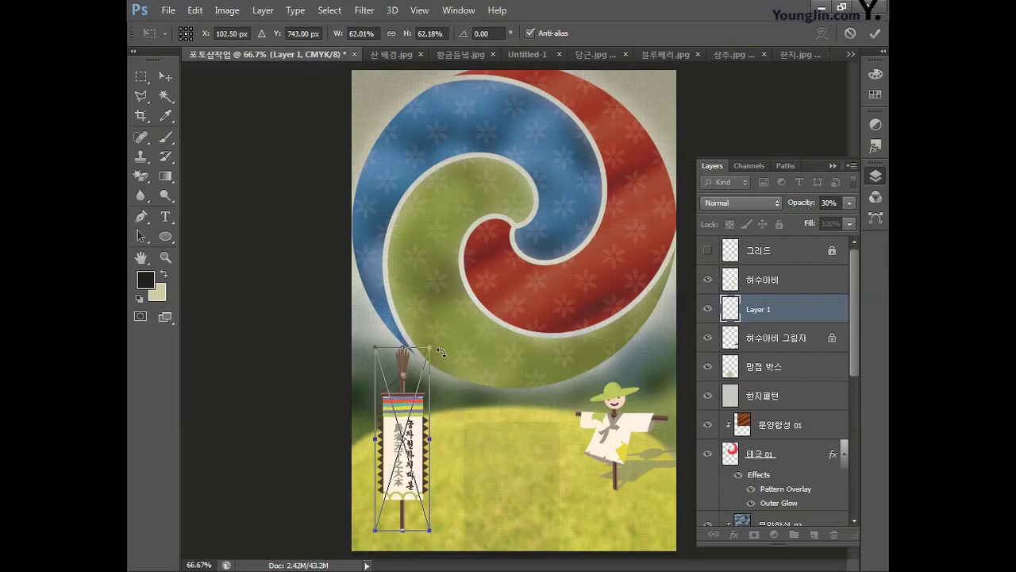
key("Return")
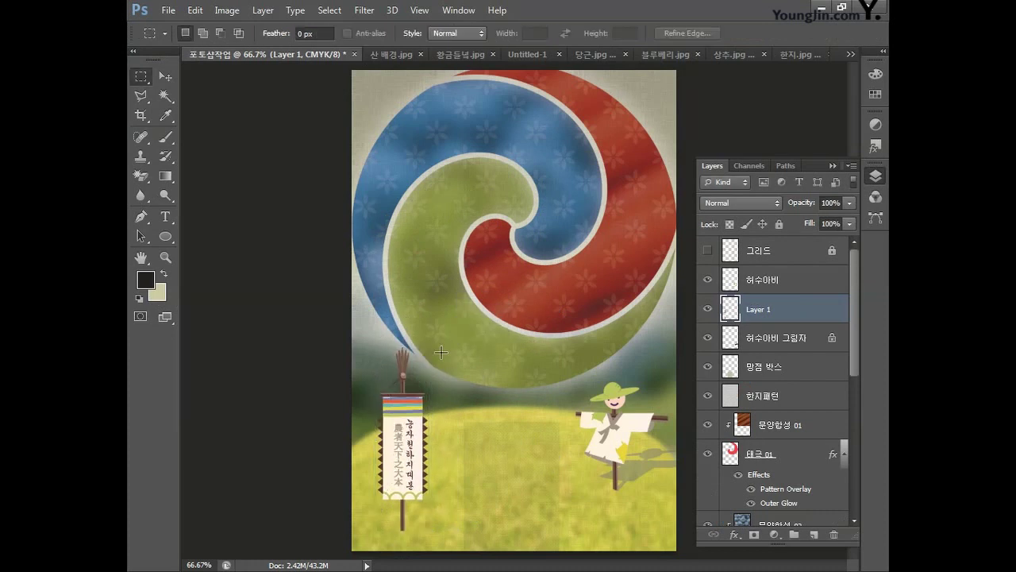
- Skew the banner about 5° horizontally and shrink it to about 90% width and 88% height
key("ctrl+t")
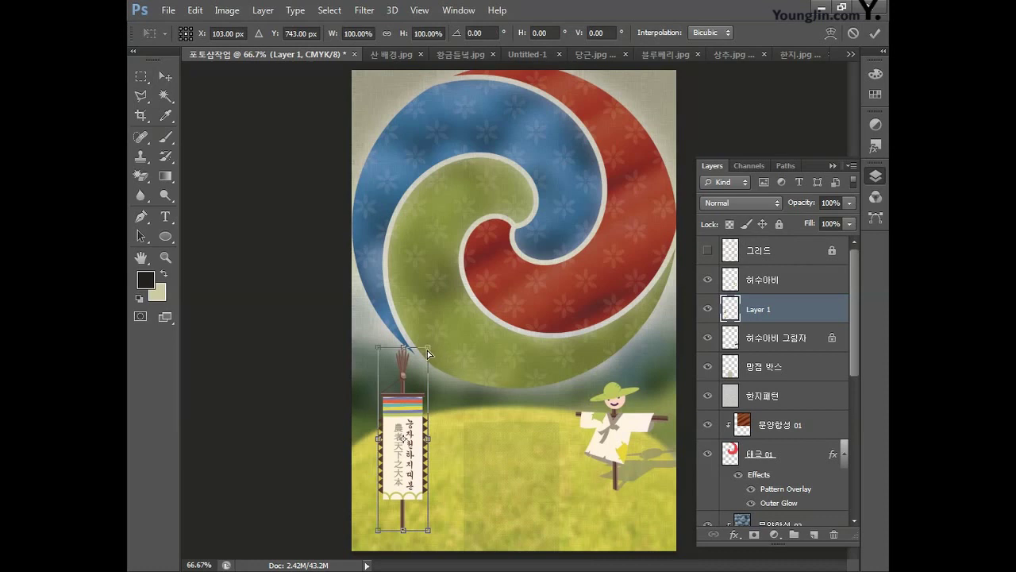
left_click_drag(399, 354, 389, 351)
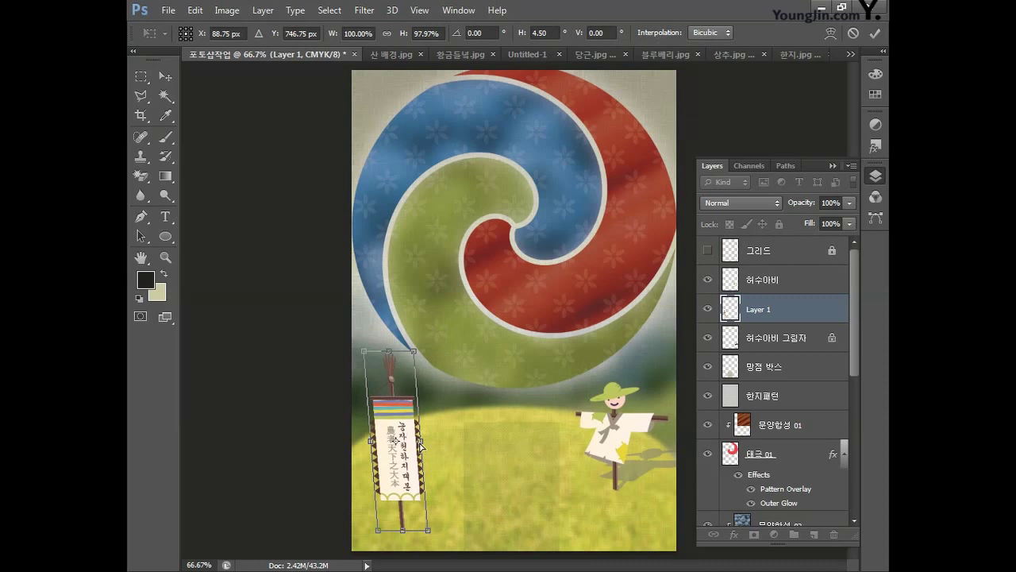
left_click_drag(405, 534, 405, 514)
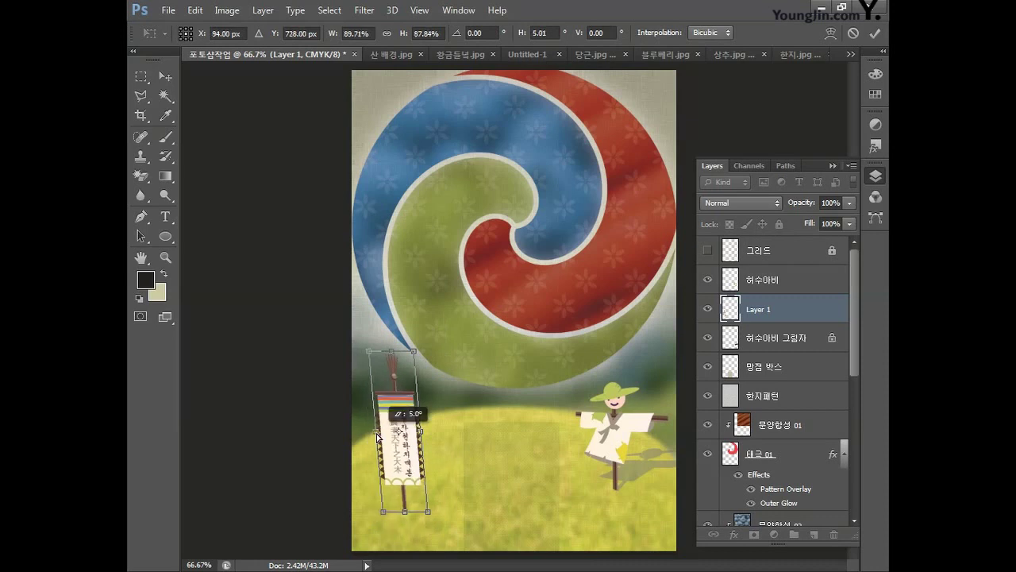
key("Return")
key("m")
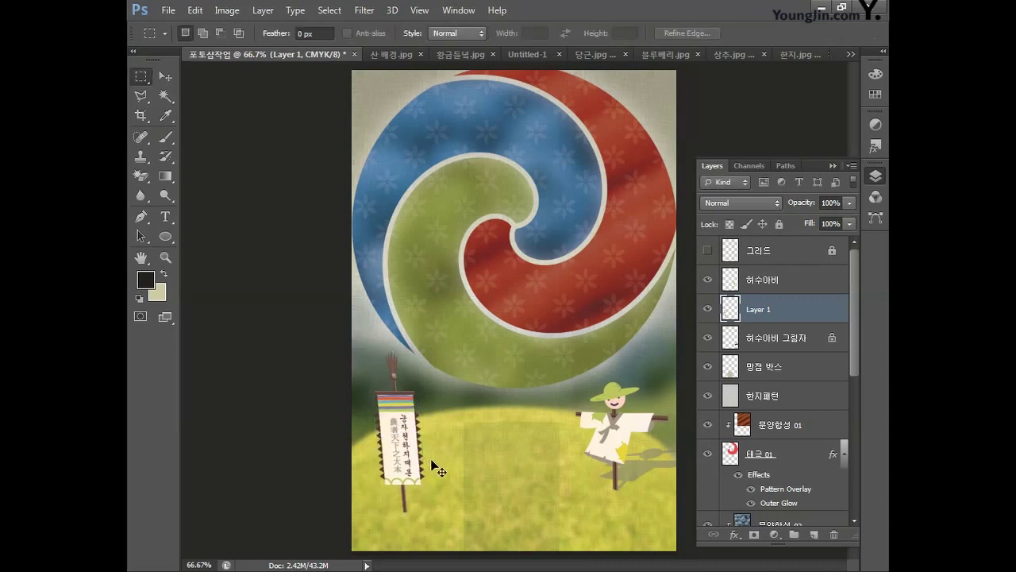
- Warp the banner with a custom warp so that its cloth and pole bend in a curve
key("ctrl+t")
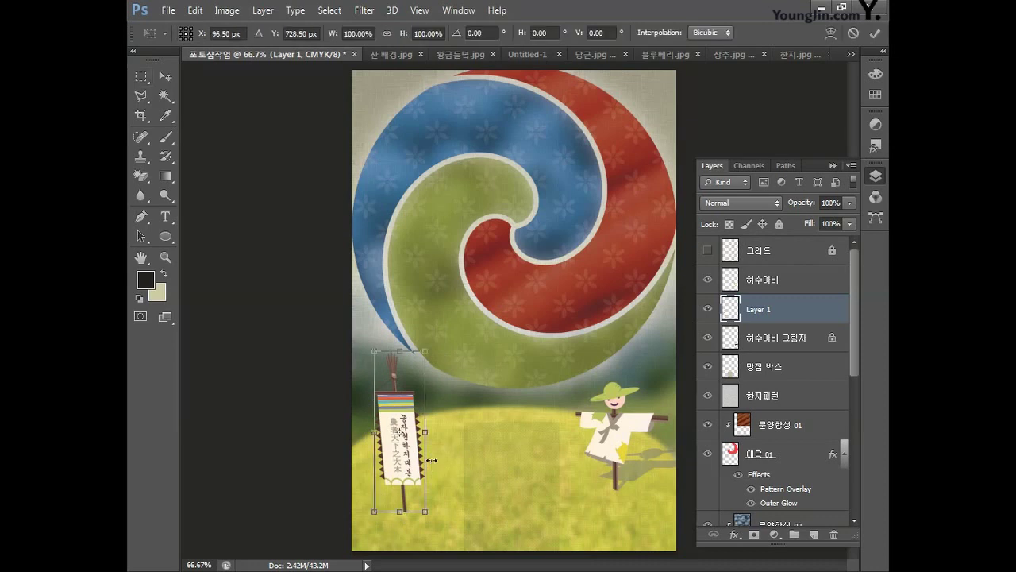
left_click(830, 33)
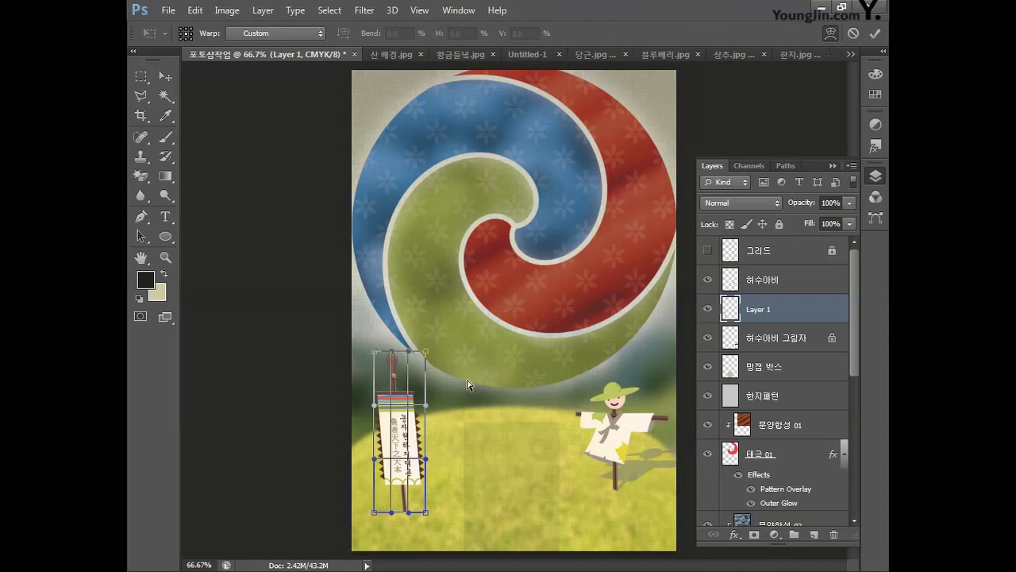
left_click_drag(429, 411, 439, 408)
mouse_move(373, 409)
left_mouse_down()
mouse_move(388, 461)
mouse_move(437, 458)
mouse_move(409, 432)
left_mouse_up()
key("Return")
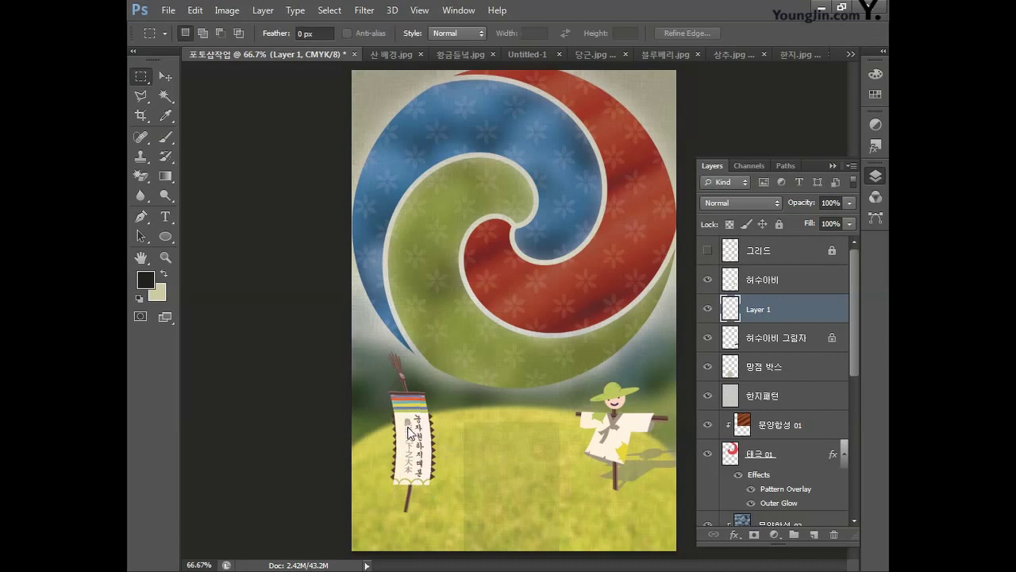
- Rename the banner layer as 깃발
double_click(759, 310)
type("깃발")
key("Return")
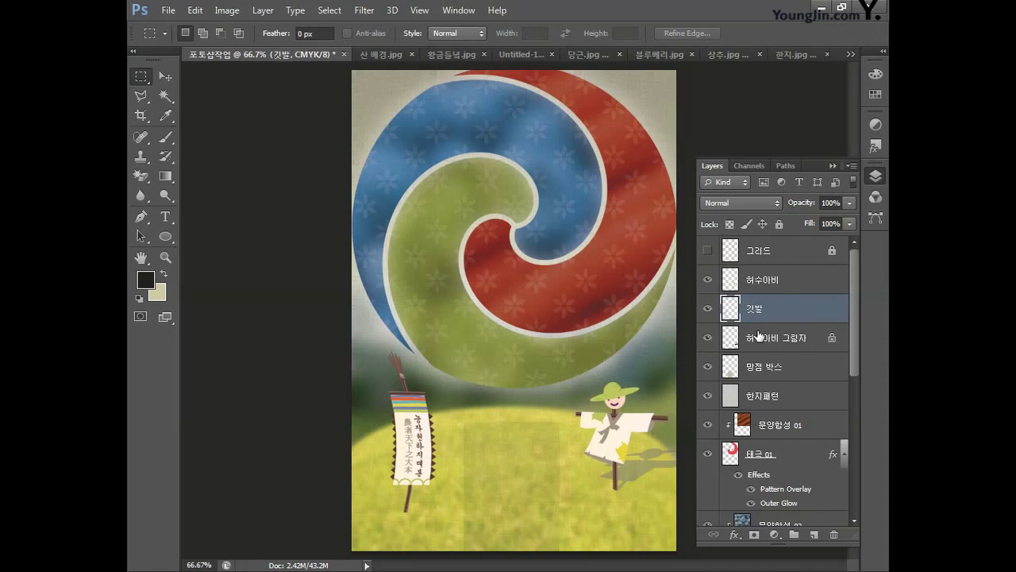
- Duplicate the 깃발 layer and place the copy beneath the original
key("ctrl+j")
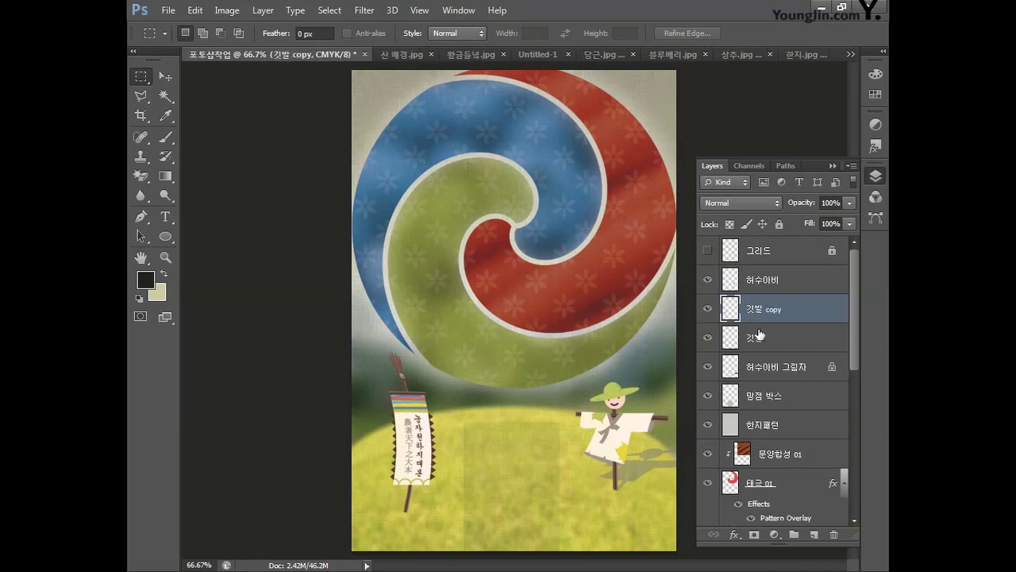
left_click_drag(775, 311, 782, 345)
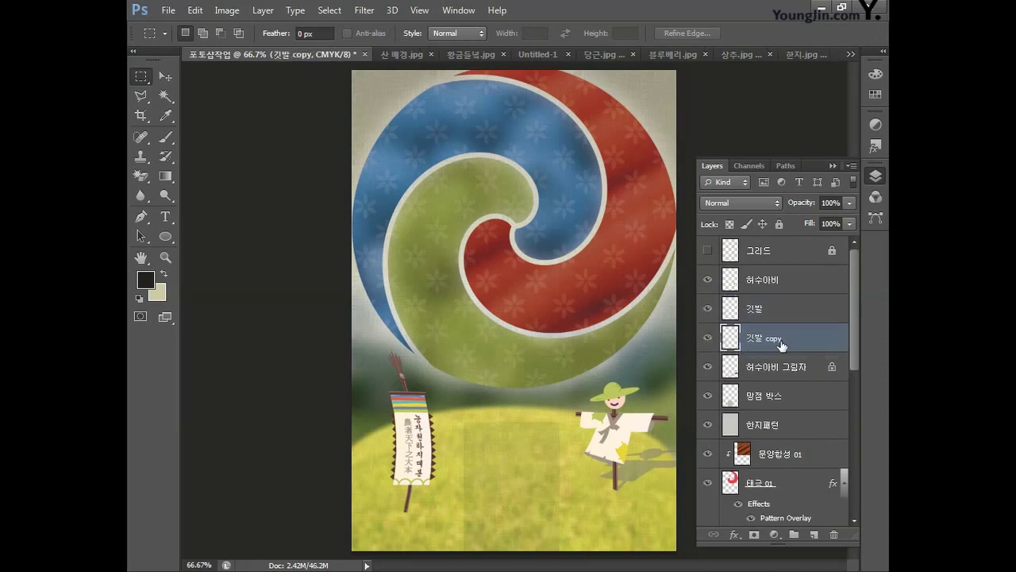
- Rename the banner copy layer as 깃발 그림자
double_click(774, 339)
type("그림자")
key("Return")
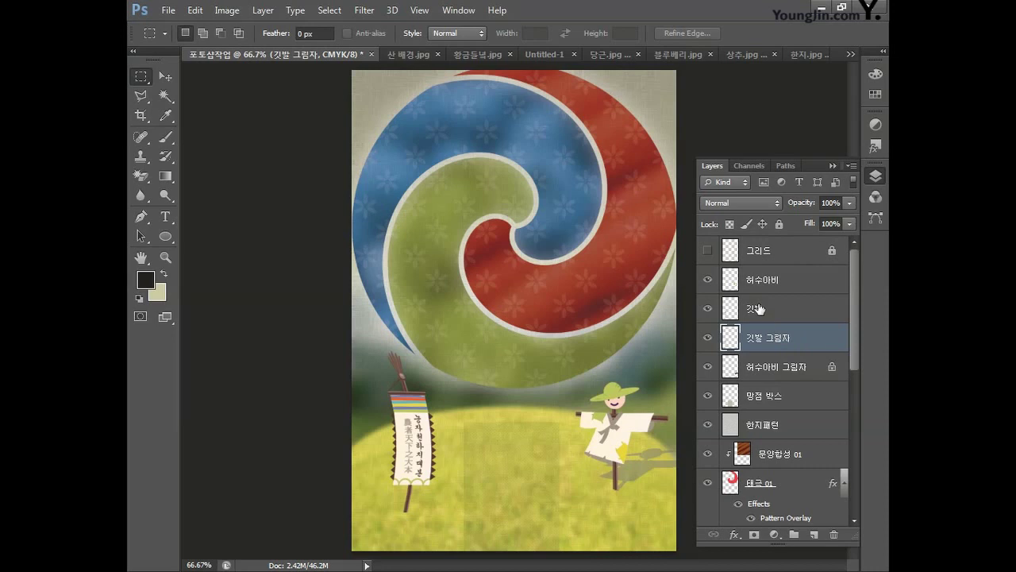
- With transparent pixels locked, turn 깃발 그림자 into a black ground shadow, scaled to about 27% height and skewed about 51° horizontally
left_click(729, 224)
key("ctrl+t")
left_click_drag(410, 350, 359, 474)
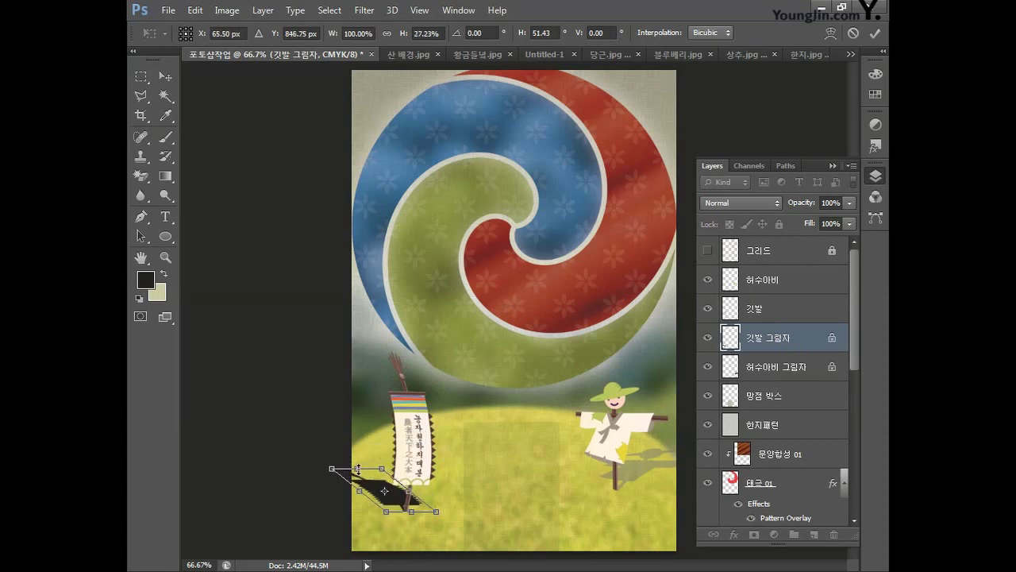
key("Return")
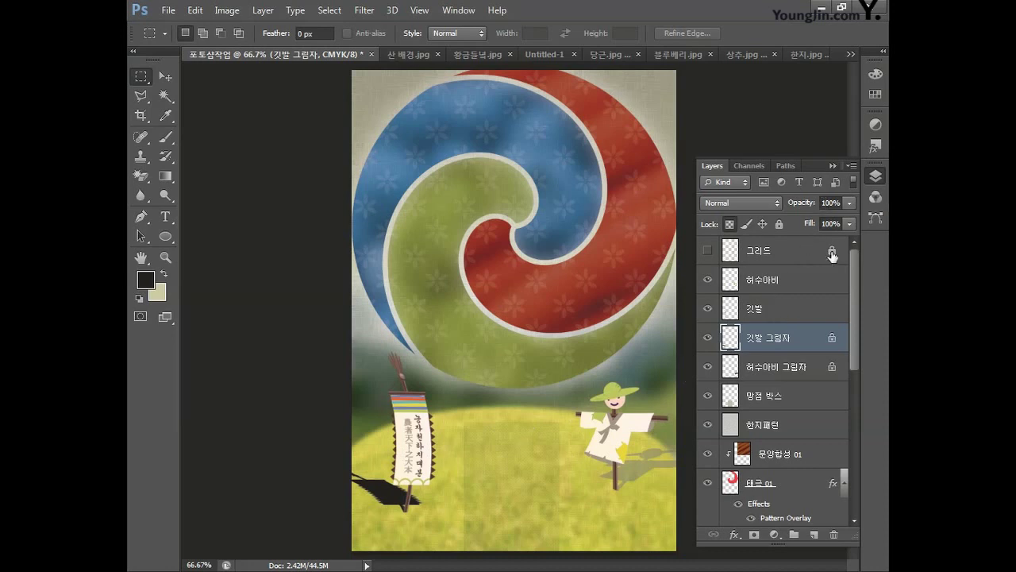
- Lower the opacity of the 깃발 그림자 layer to 30%
key("3")
key("Return")
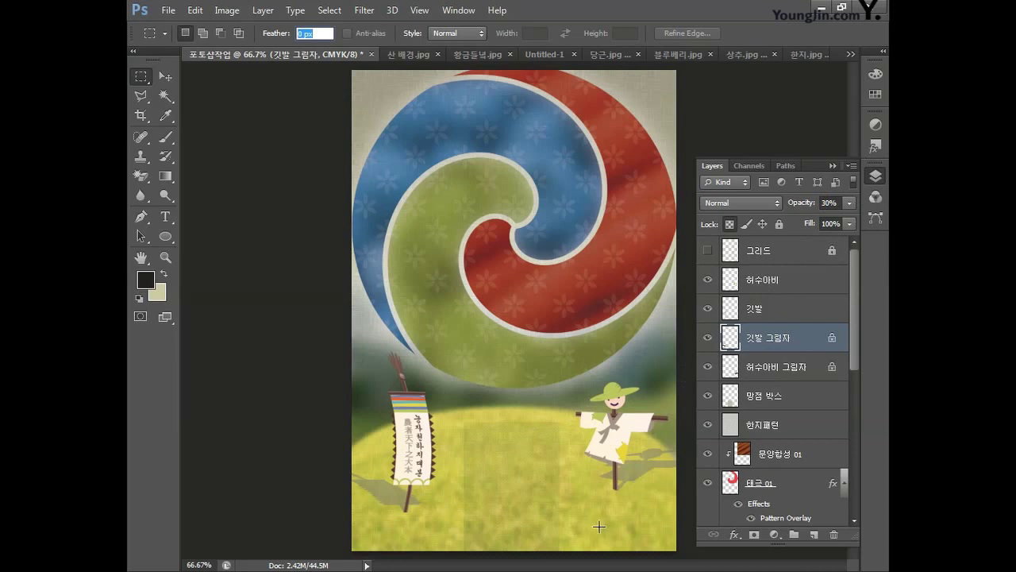
left_click(591, 492)
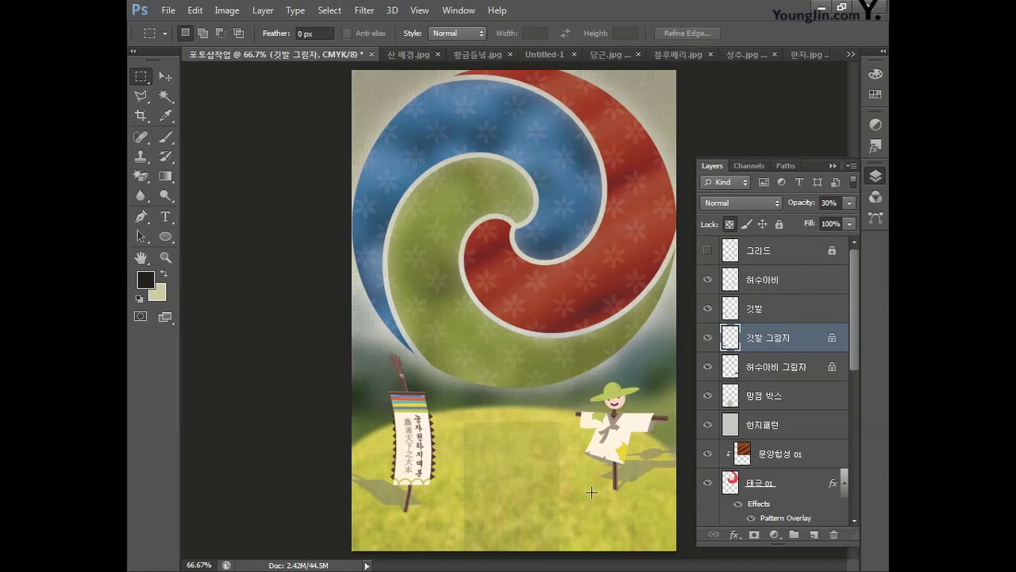
- Open the farmer photo 농부 from the 제공 파일 folder
left_click(169, 10)
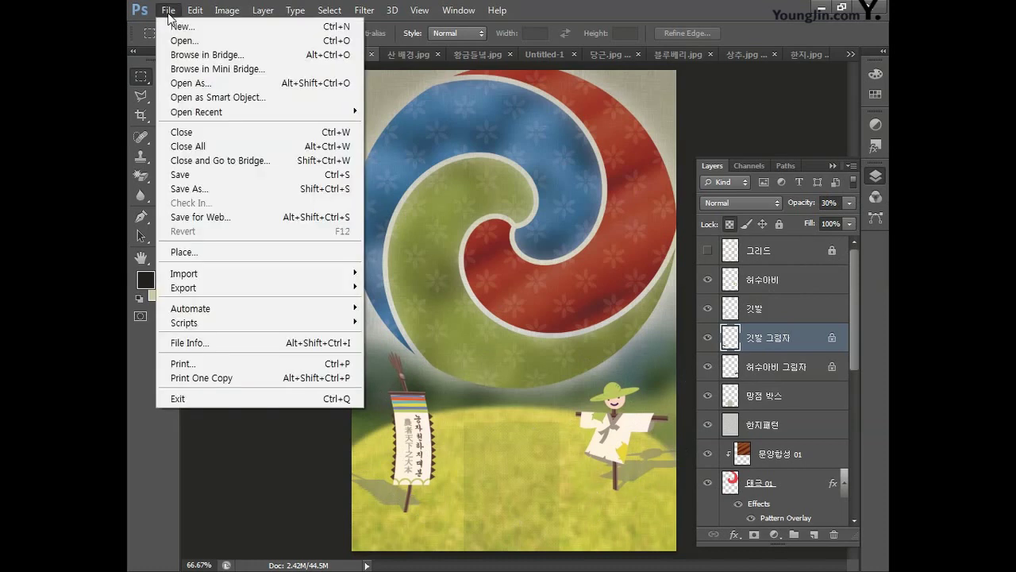
left_click(182, 40)
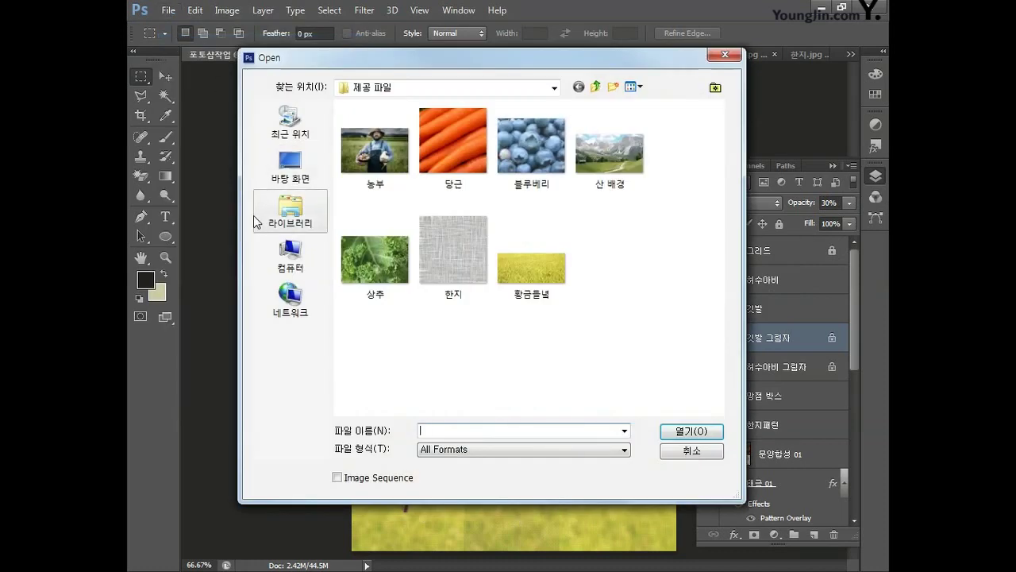
left_click(348, 175)
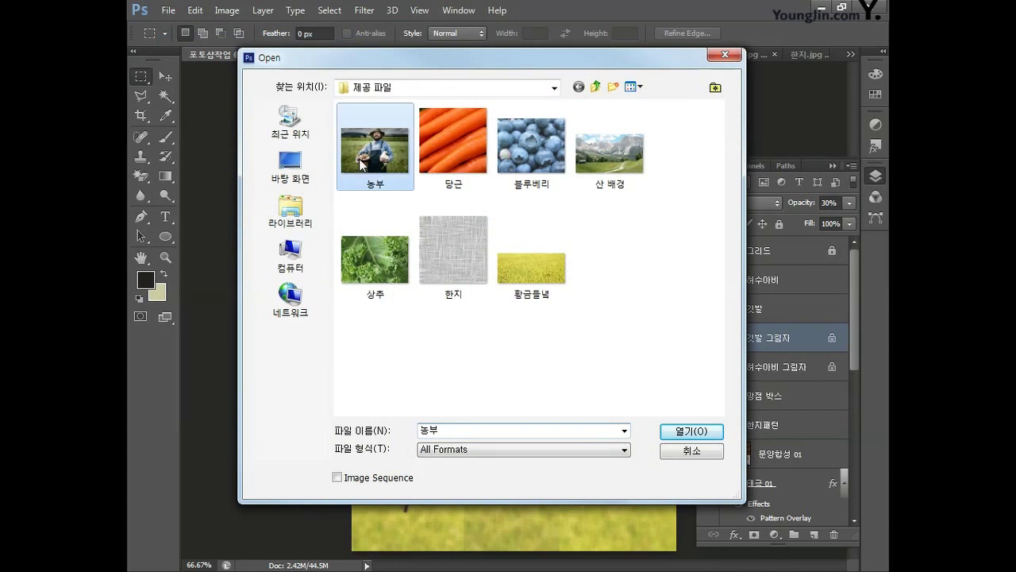
left_click(688, 431)
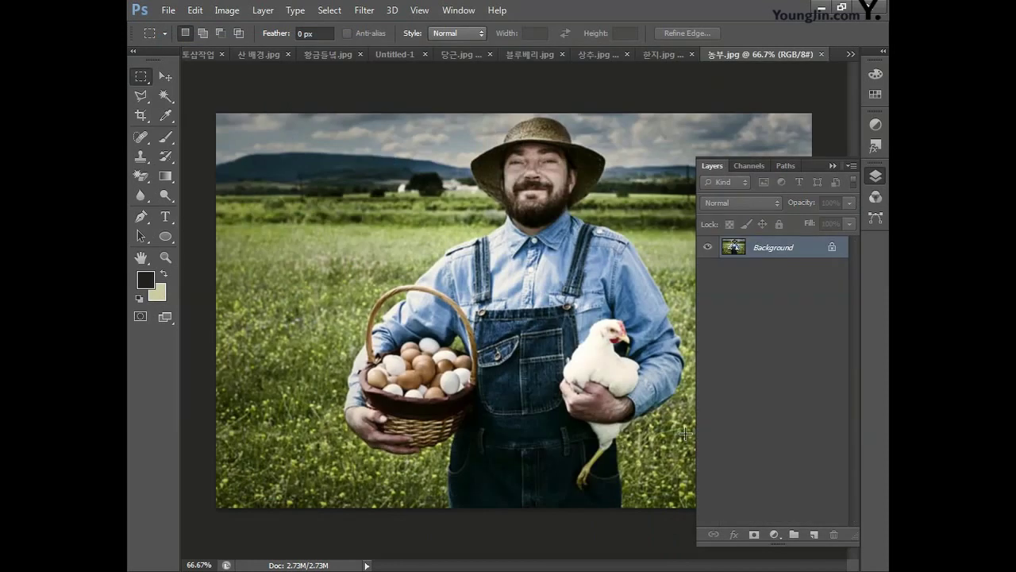
- Start a Pen path at the photo's lower edge, tracing the overalls on the basket side and the basket's underside to the fingertips
left_click(875, 175)
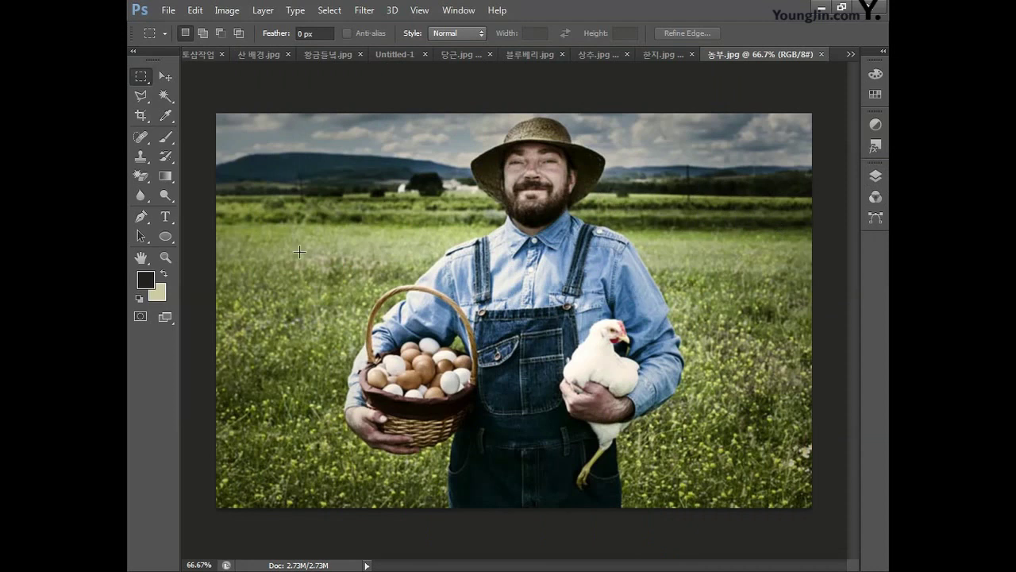
left_click(138, 218)
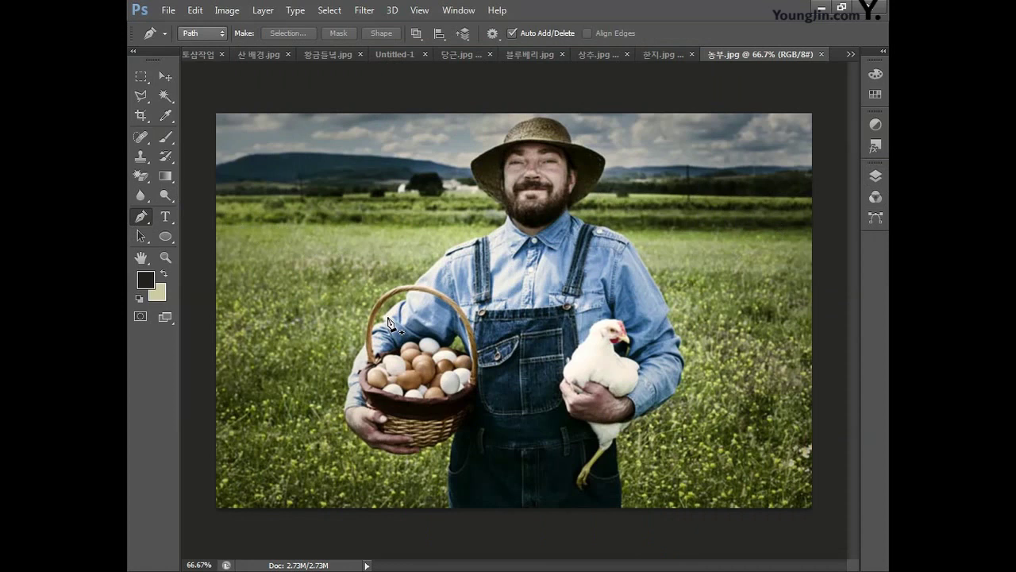
left_click(449, 501)
left_click_drag(447, 494, 450, 451)
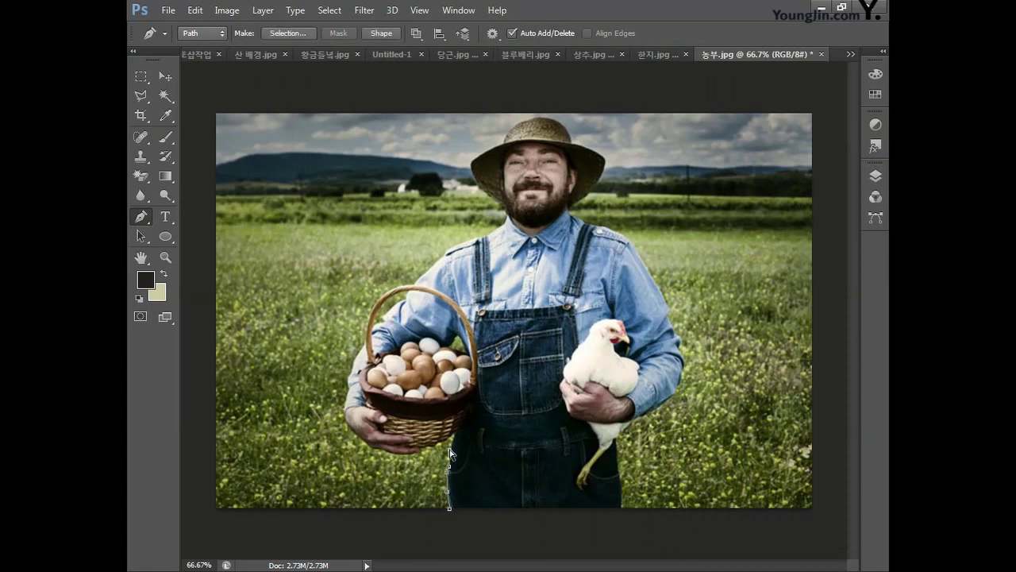
key("ctrl+plus")
key("ctrl+plus")
left_click_drag(448, 468, 498, 337)
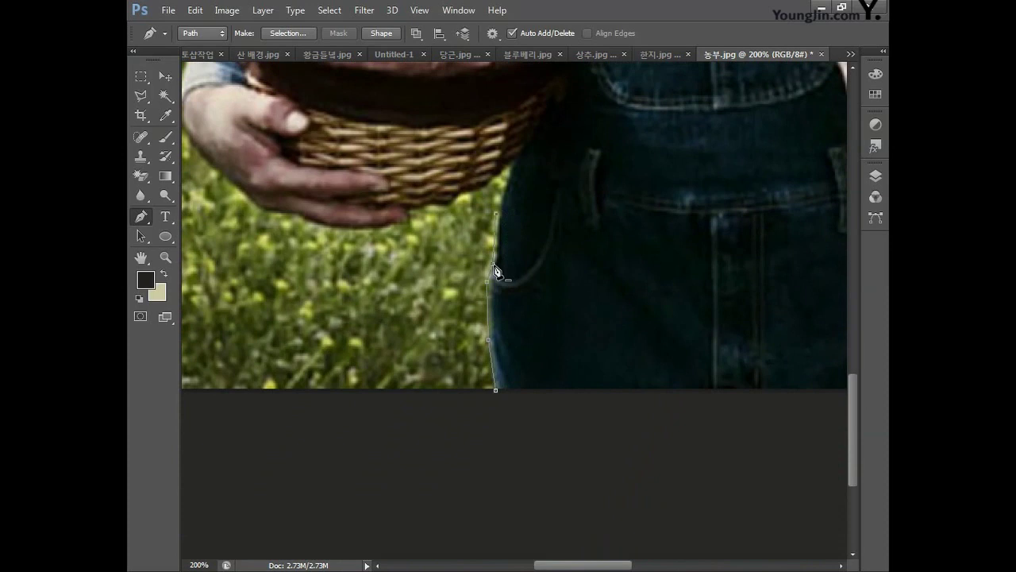
left_click(516, 160)
left_click_drag(441, 204, 406, 220)
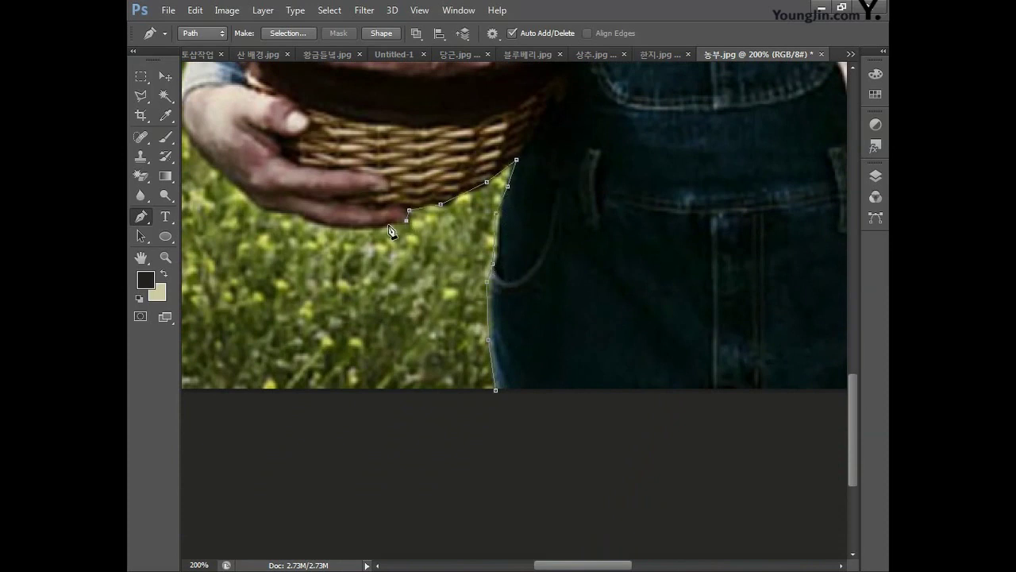
- Continue the path around the hand under the basket and up the sleeve to the basket handle
left_click_drag(230, 176, 484, 347)
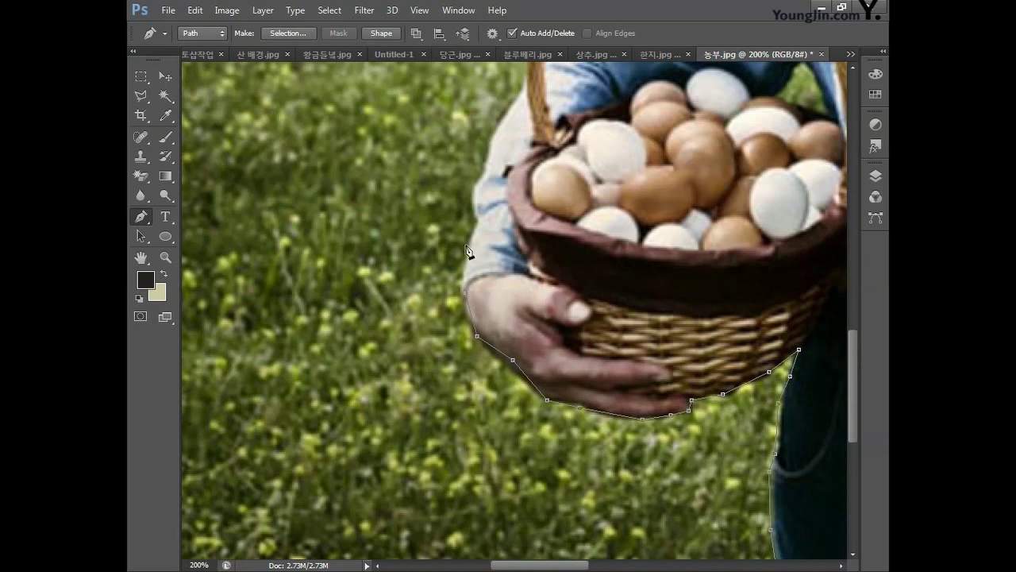
left_click_drag(539, 111, 474, 278)
left_click(481, 221)
left_click(520, 179)
left_click(566, 150)
- Trace the path from the basket handle up the upper arm and along the shoulder towards the collar
left_click_drag(613, 146, 430, 351)
left_click(465, 307)
left_click(523, 258)
left_click(574, 224)
left_click(610, 206)
left_click(648, 201)
left_click(698, 165)
- Extend the path up the neck and beard and around the hat brim on the basket side
left_click_drag(707, 131, 548, 339)
left_click(549, 336)
left_click(544, 317)
left_click(510, 293)
left_click(474, 262)
left_click(443, 207)
left_click(503, 158)
left_click(534, 142)
left_click(547, 119)
- Trace the path over the hat's crown and onto the brim on the chicken side
left_click_drag(547, 119, 426, 323)
left_click(362, 393)
left_click(393, 370)
left_click(446, 355)
left_click(491, 362)
left_click(528, 385)
left_click(543, 409)
left_click(549, 430)
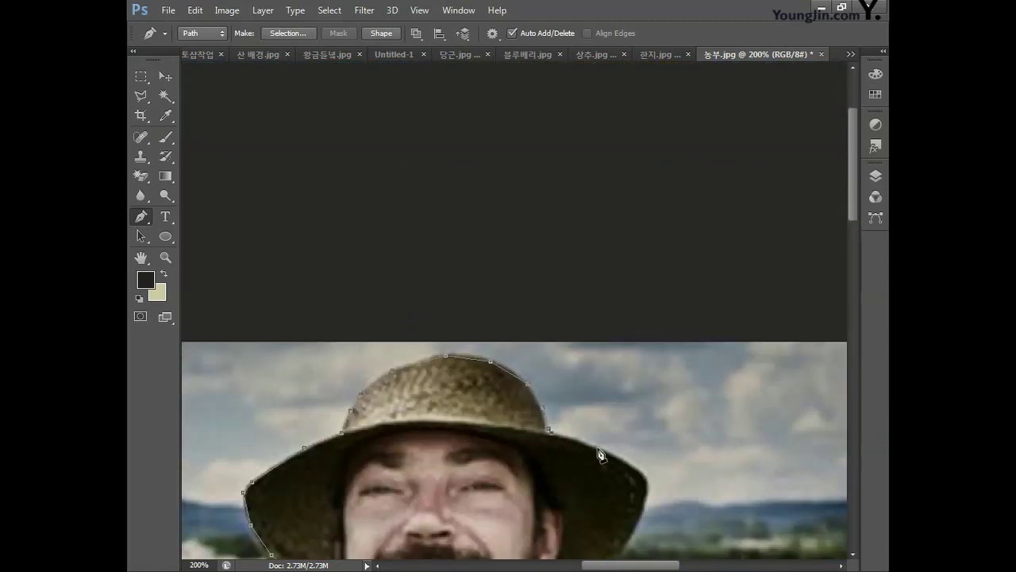
left_click(598, 450)
- Trace the path around the hat brim on the chicken side and down the face to the neck
left_click_drag(599, 450, 554, 266)
left_click(578, 275)
left_click(601, 298)
left_click(601, 313)
left_click(571, 375)
left_click(534, 413)
left_click(492, 437)
- Continue the path along the collar and over the shoulder on the chicken side
left_click(512, 468)
left_click(542, 488)
left_click(602, 497)
left_click_drag(647, 505, 606, 286)
left_click(578, 286)
left_click(613, 305)
left_click(687, 405)
- Trace the path down the upper sleeve on the chicken side to the folds above the elbow
left_click_drag(697, 414, 640, 269)
left_click(647, 298)
left_click(688, 365)
left_click(691, 379)
left_click(680, 395)
left_click(699, 426)
left_click(708, 451)
left_click(720, 457)
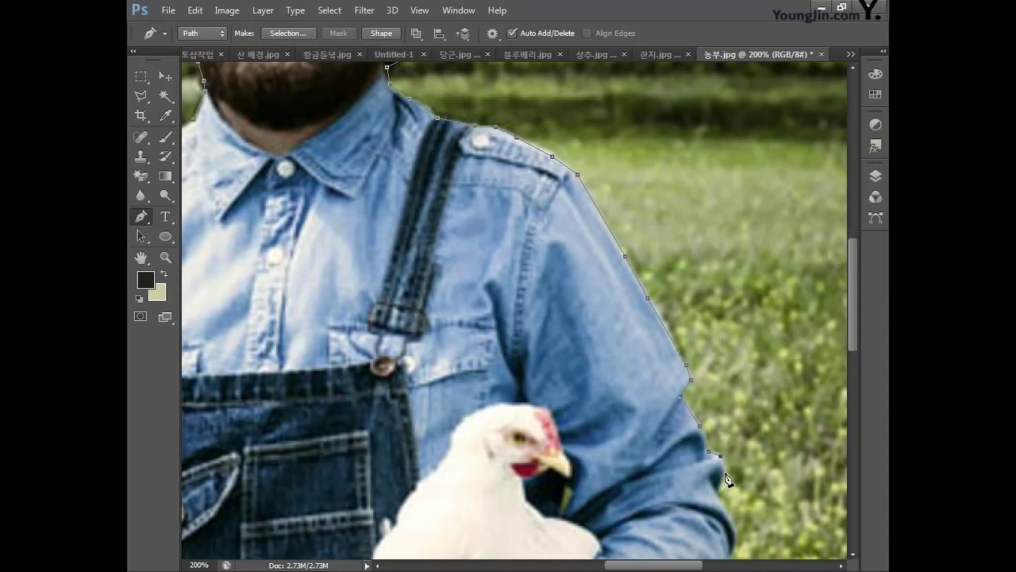
- Trace the path around the elbow and along the underside of the forearm towards the chicken
left_click_drag(727, 476, 608, 255)
left_click(599, 268)
left_click(610, 295)
left_click(618, 327)
left_click(611, 349)
left_click(597, 382)
left_click(591, 406)
left_click(555, 437)
left_click(508, 469)
left_click(487, 475)
left_click(474, 481)
left_click(436, 495)
- Continue the path beneath the chicken and down the outer edge of the overalls past the photo's lower edge
left_click_drag(430, 534, 502, 388)
left_click(487, 405)
left_click(496, 460)
left_click_drag(495, 460, 520, 188)
left_click(532, 281)
left_click(529, 335)
left_click(517, 383)
- Close the path around the farmer at its starting point and convert it to a selection
key("ctrl+minus")
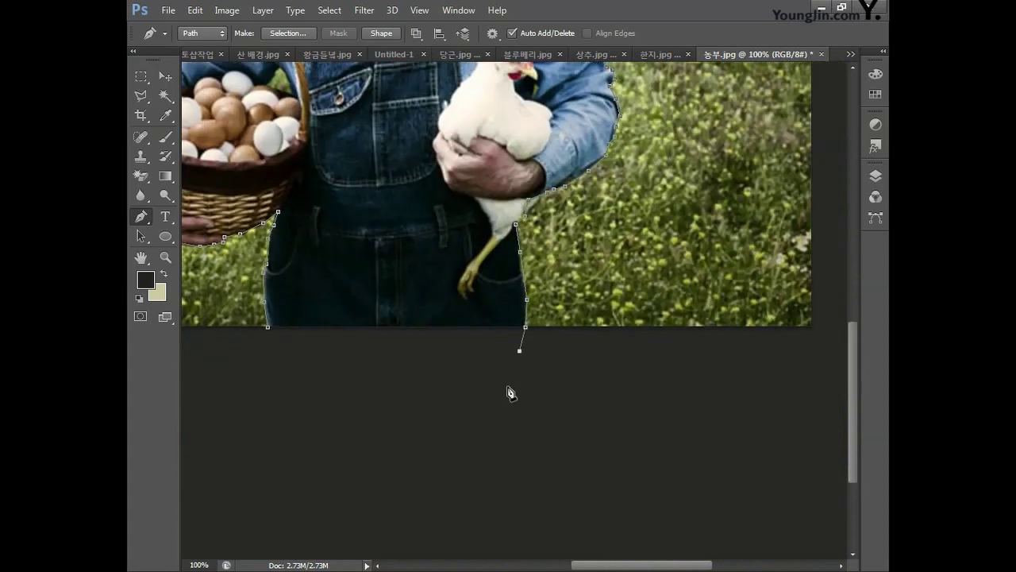
left_click(268, 328)
key("ctrl+minus")
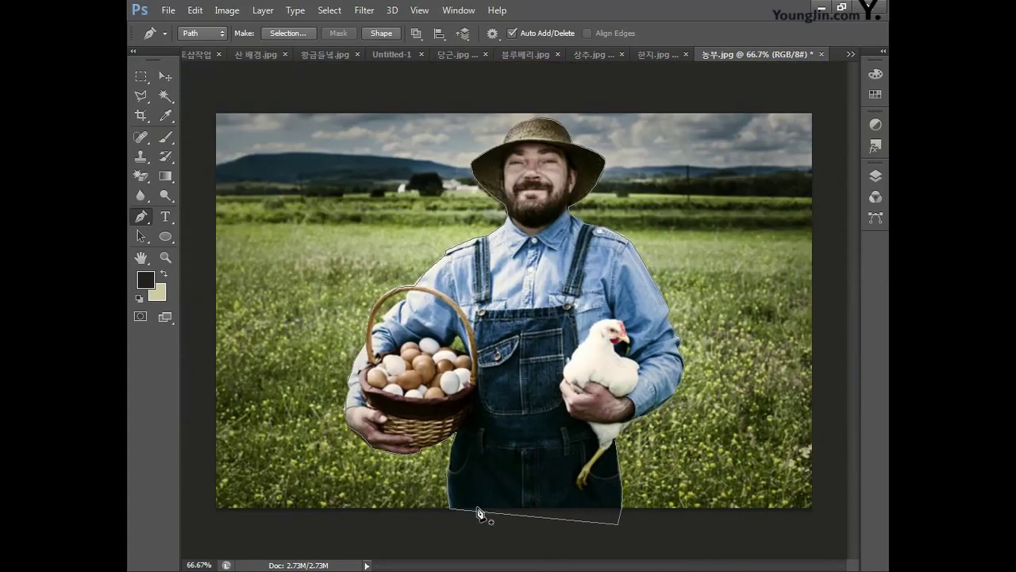
key("ctrl+Return")
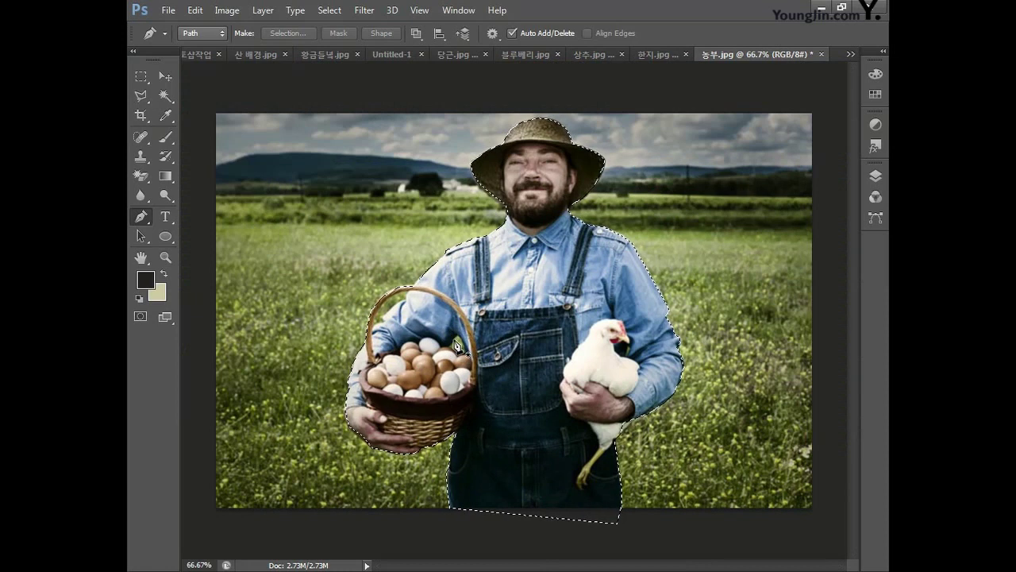
- Copy the selected farmer onto a new layer and hide the Background layer
key("l")
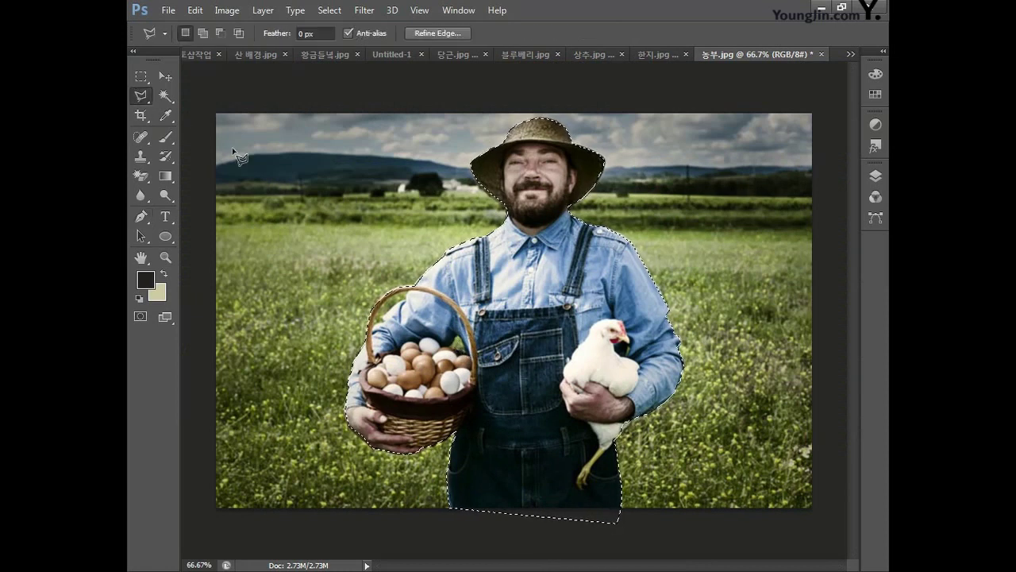
key("alt")
left_click(874, 175)
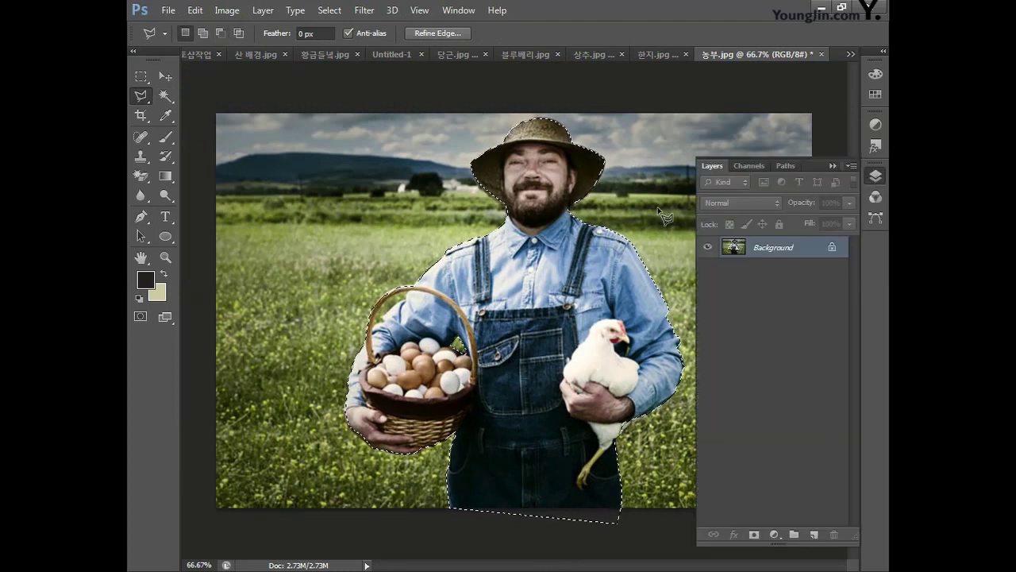
key("ctrl+j")
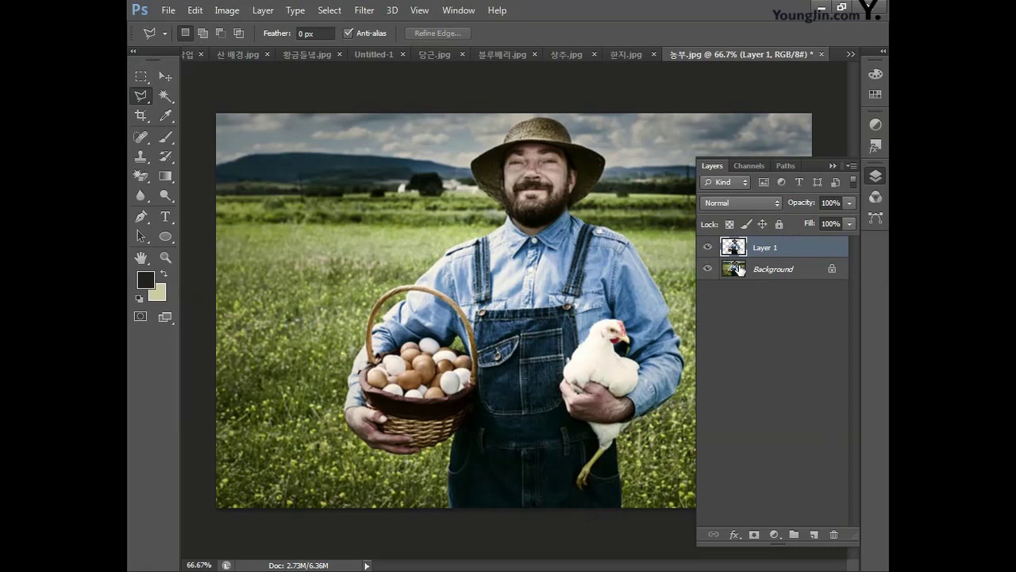
left_click(707, 270)
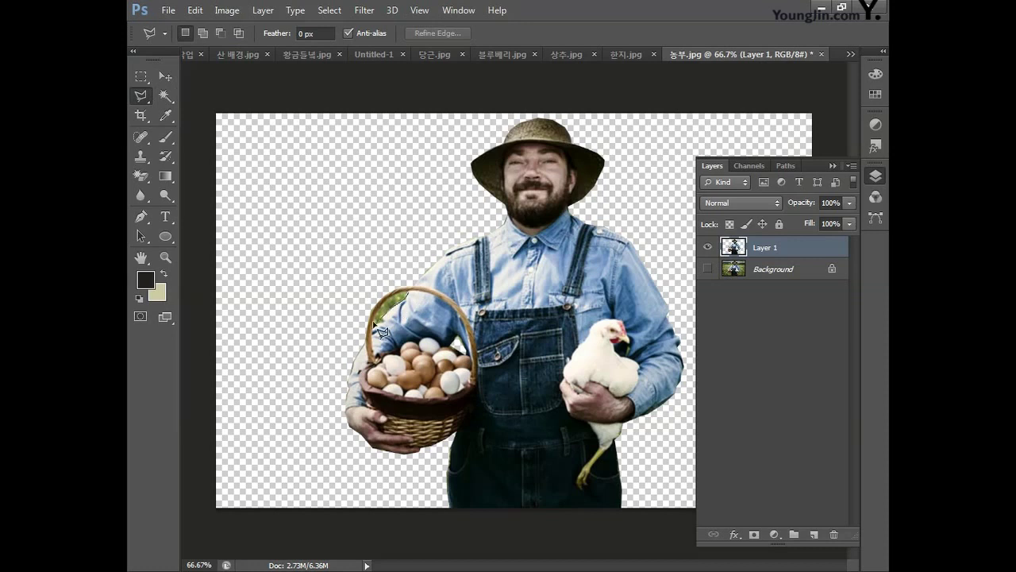
- Delete the leftover grass between the basket handle and the sleeve, and clear the selection
double_click(412, 296)
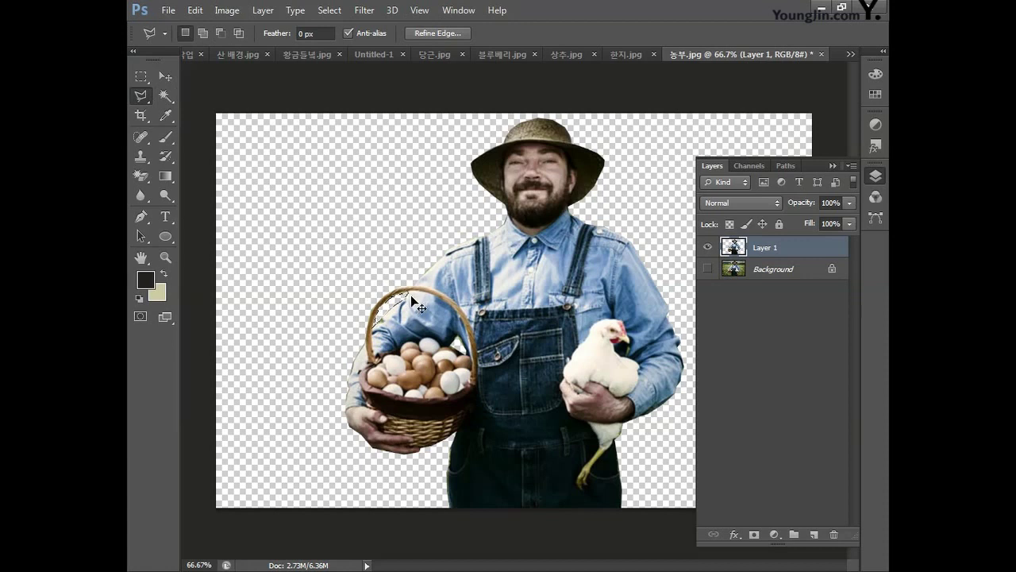
key("ctrl+d")
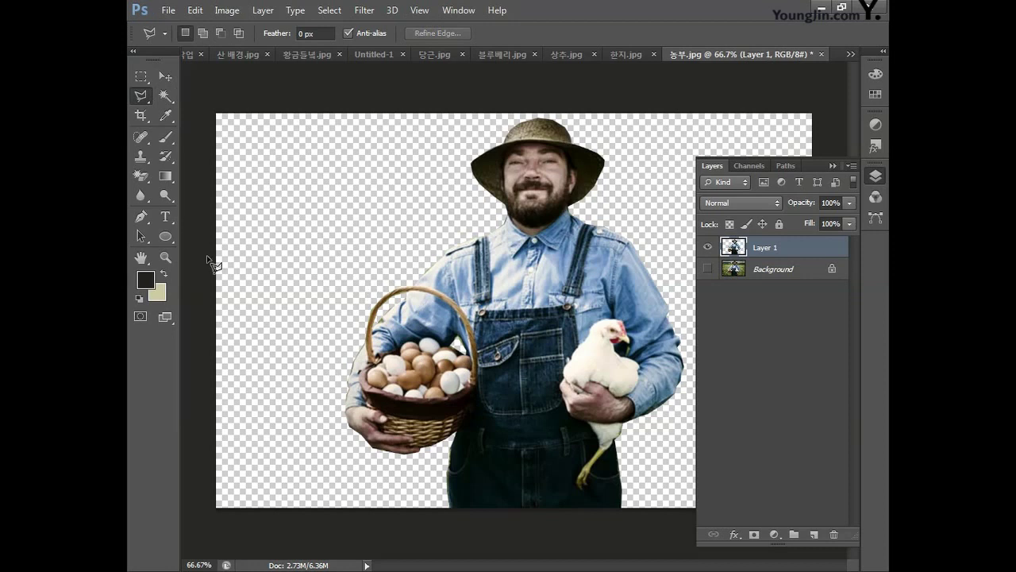
- Set the foreground colour to a dark brown of C 60, M 80, Y 80, K 40
left_click(155, 277)
double_click(659, 466)
type("60")
key("Tab")
type("80")
key("Tab")
type("80")
key("Tab")
type("40")
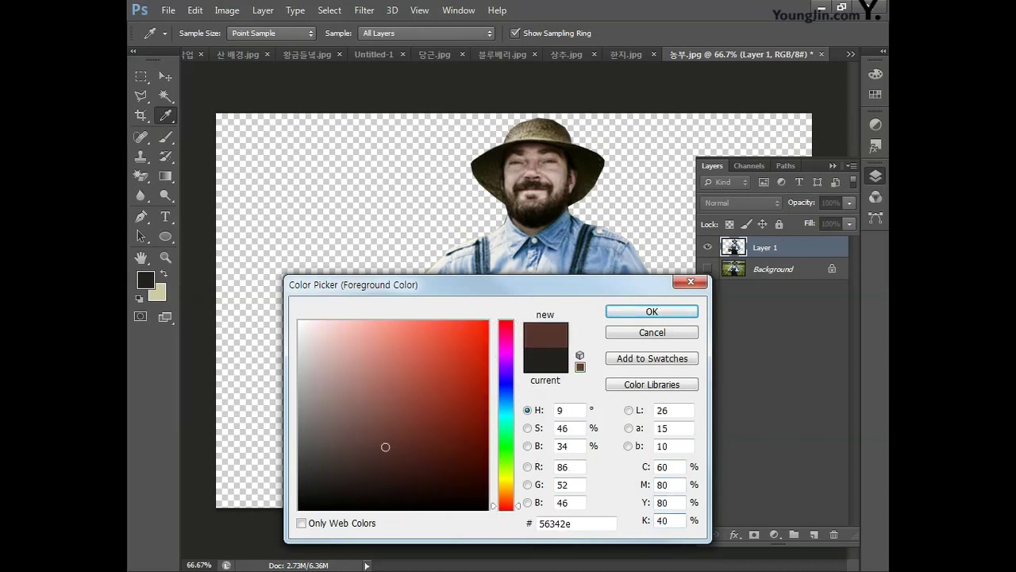
left_click(652, 312)
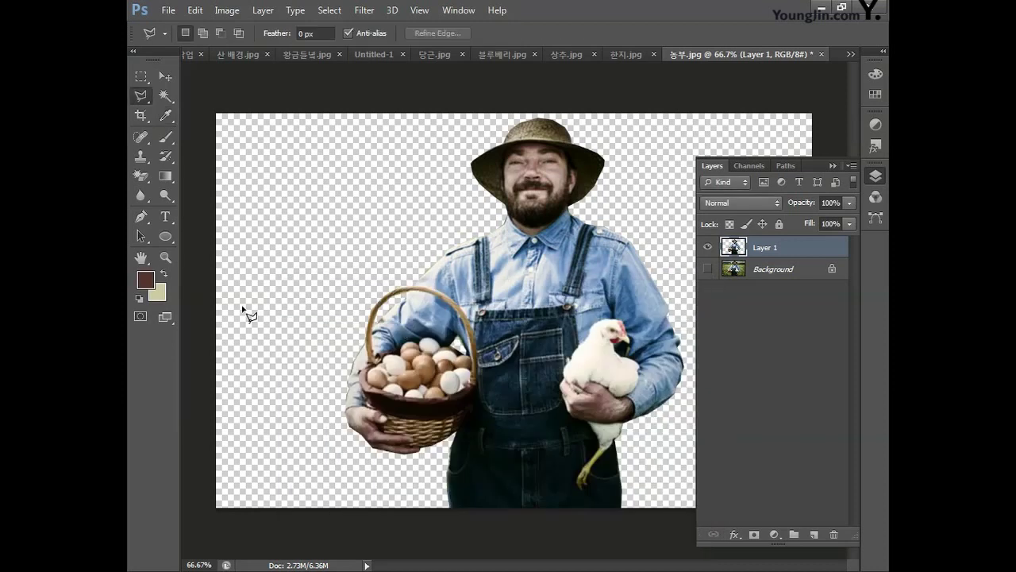
- Set the background colour to white with C 0, M 0, Y 0, K 0
left_click(158, 292)
left_click(667, 466)
type("0")
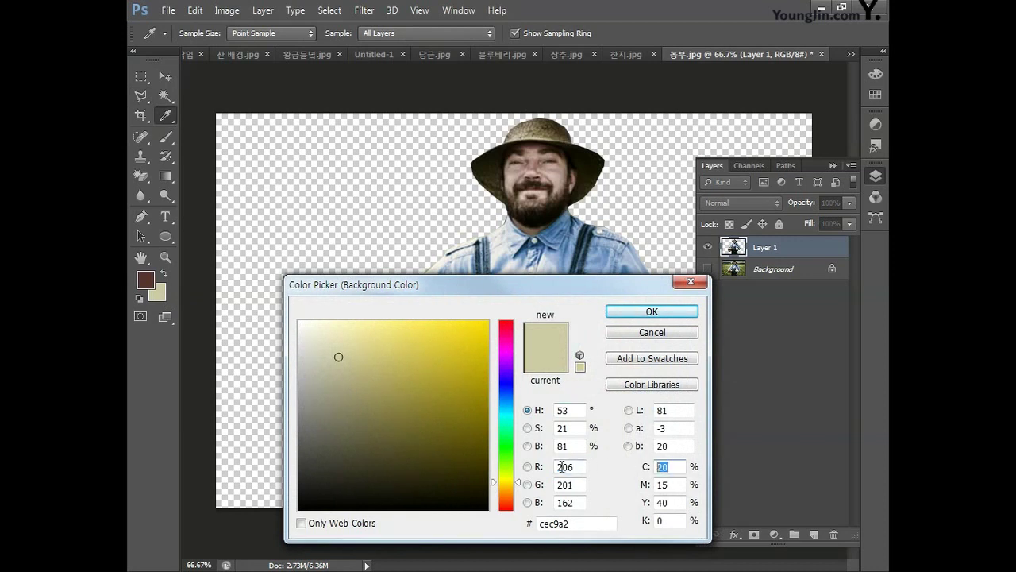
key("Tab")
type("0")
key("Tab")
type("0")
key("Tab")
type("0")
key("Return")
key("l")
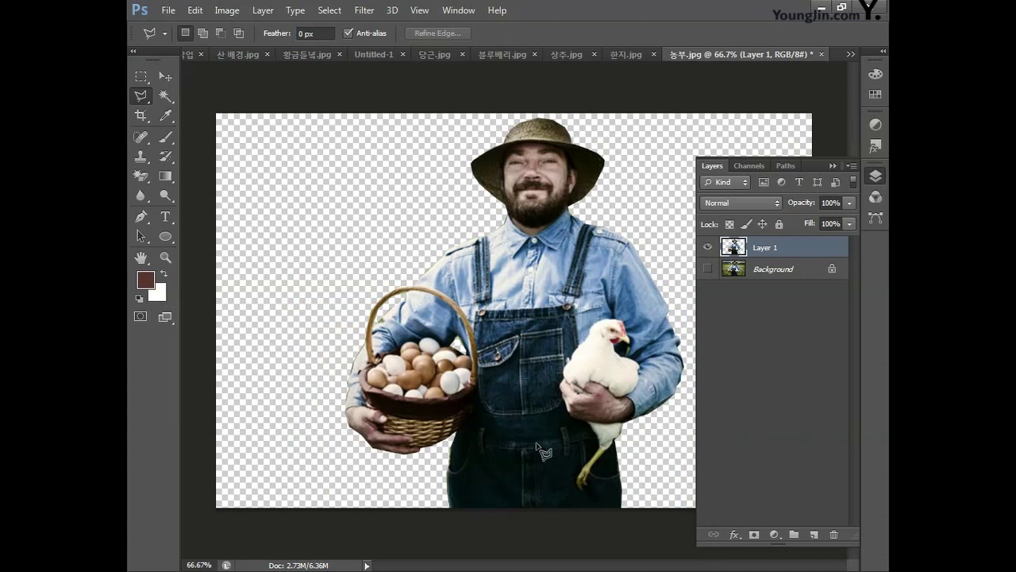
- Apply the Stamp sketch filter to the farmer cutout with Light/Dark Balance 15 and Smoothness 9
left_click(364, 11)
left_click(379, 68)
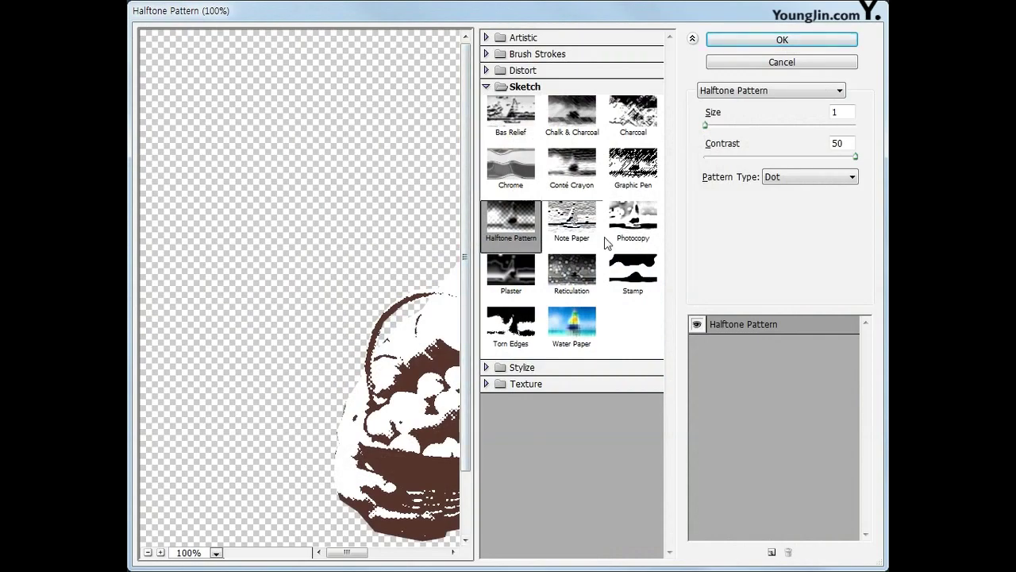
left_click(633, 272)
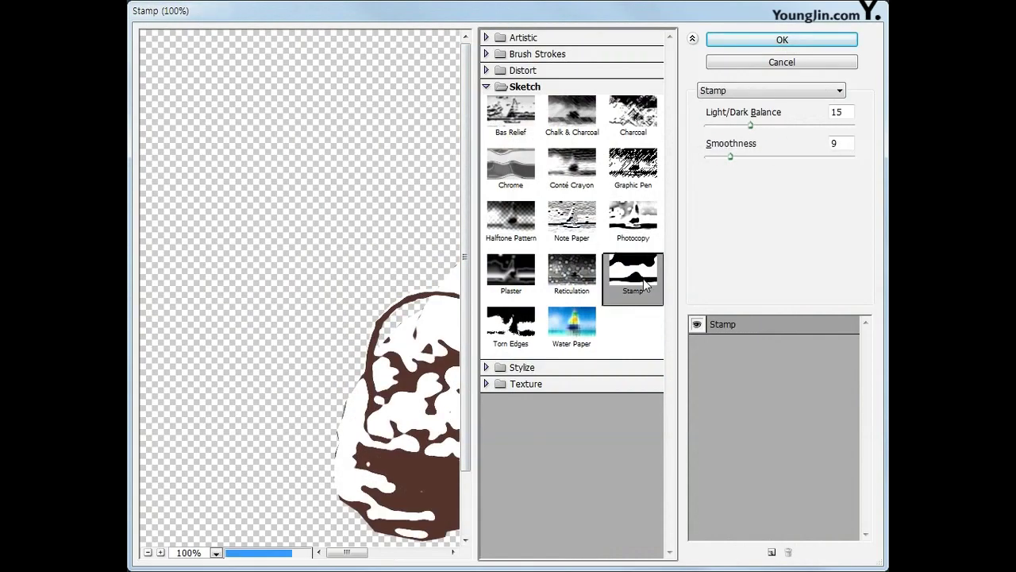
double_click(838, 112)
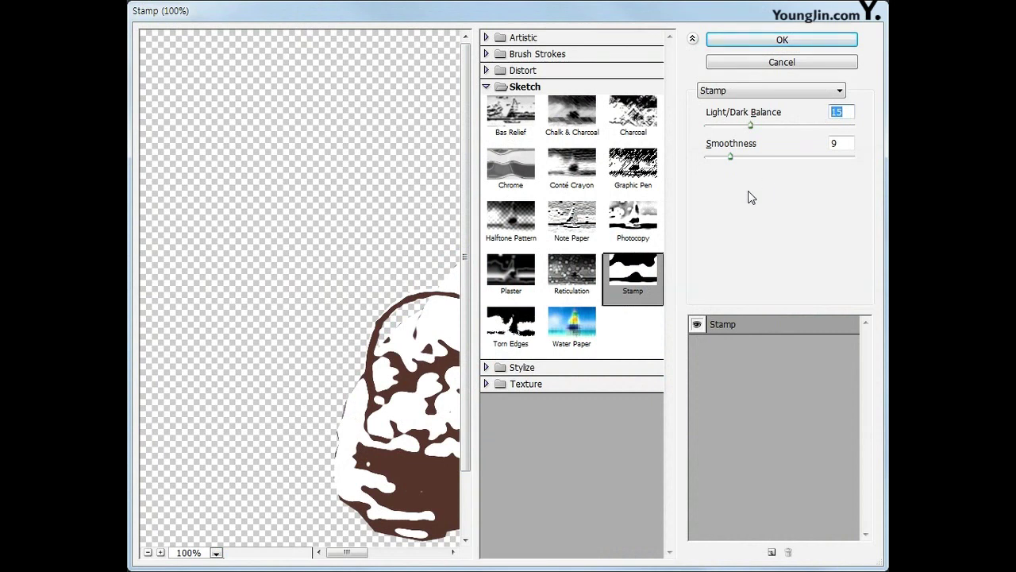
left_click(752, 198)
double_click(845, 146)
left_click(780, 38)
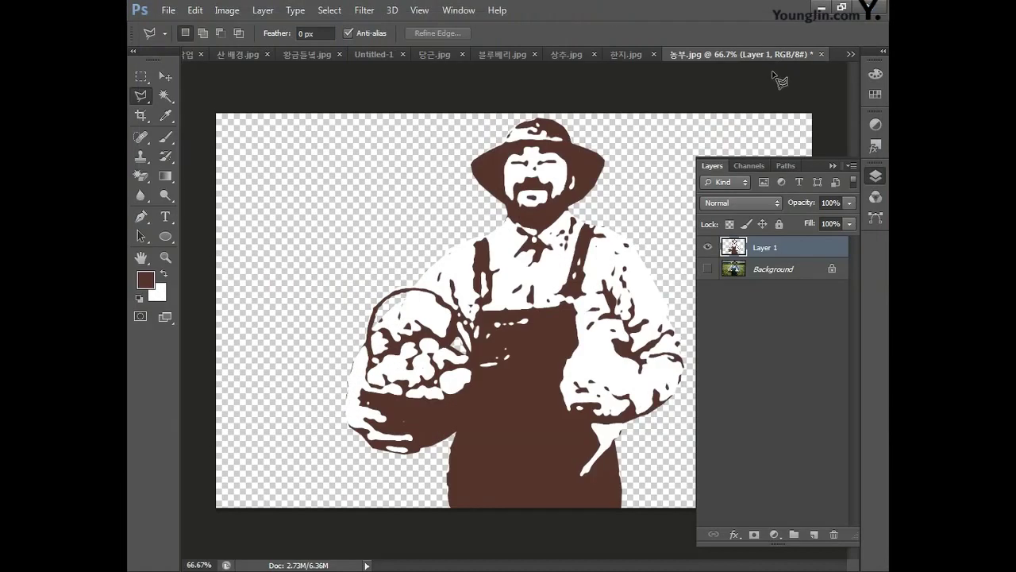
- Copy the whole stamp-style farmer cutout and paste it into the poster document 포토샵작업 above the 깃발 그림자 layer
key("ctrl+a")
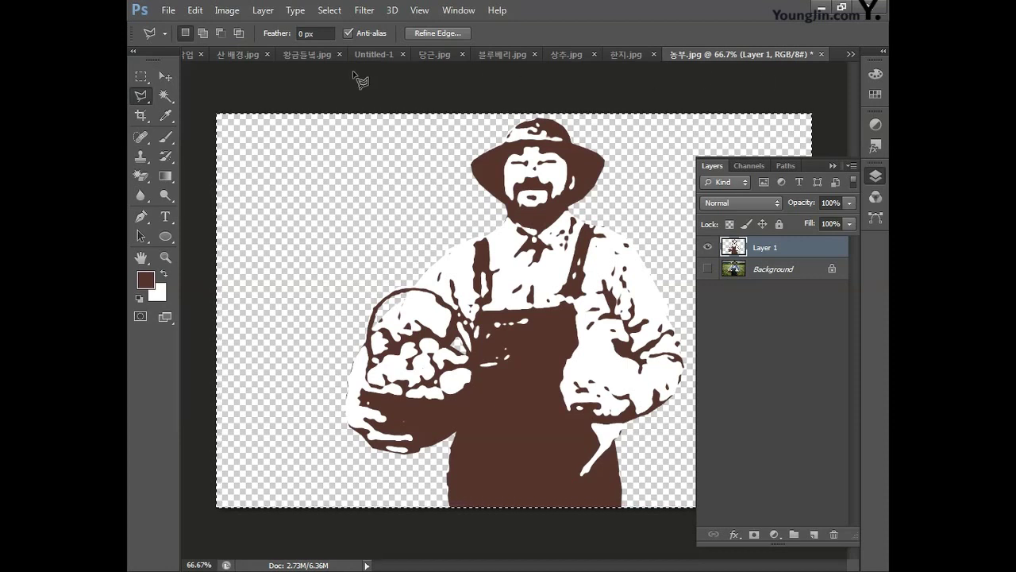
left_click(187, 55)
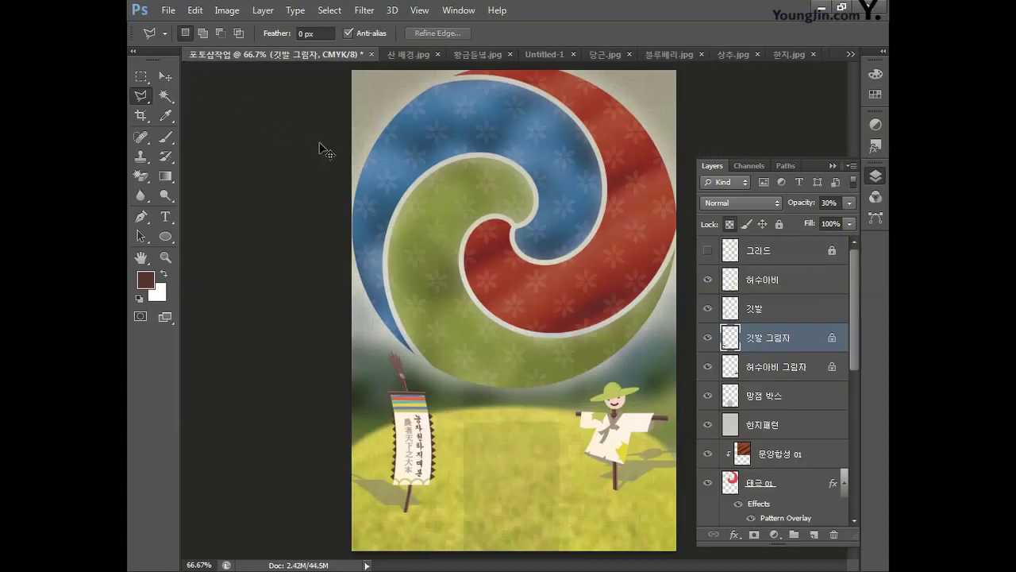
key("ctrl+v")
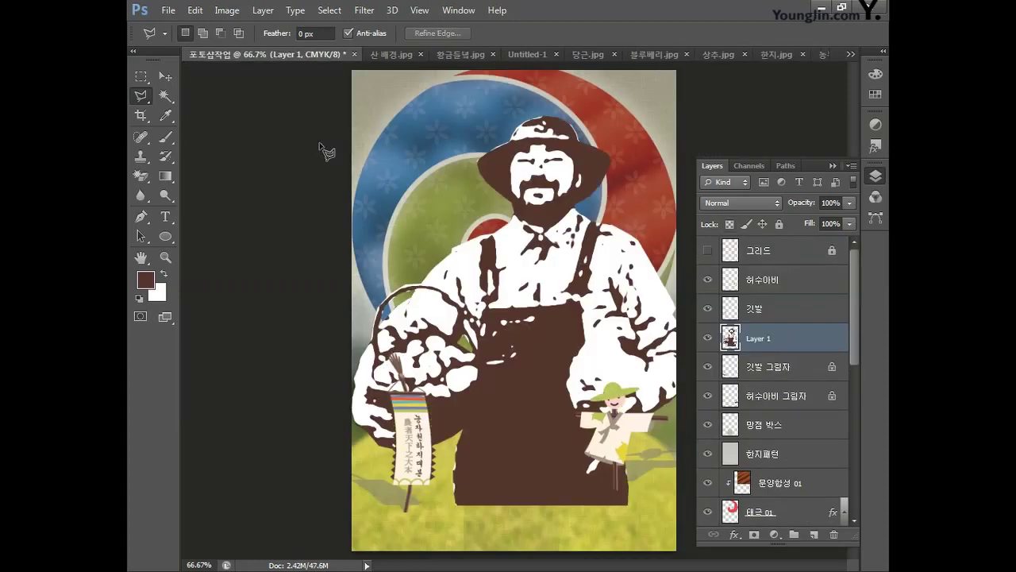
- Scale the pasted farmer to about 31% and place it on the green swirl of the emblem
key("ctrl+t")
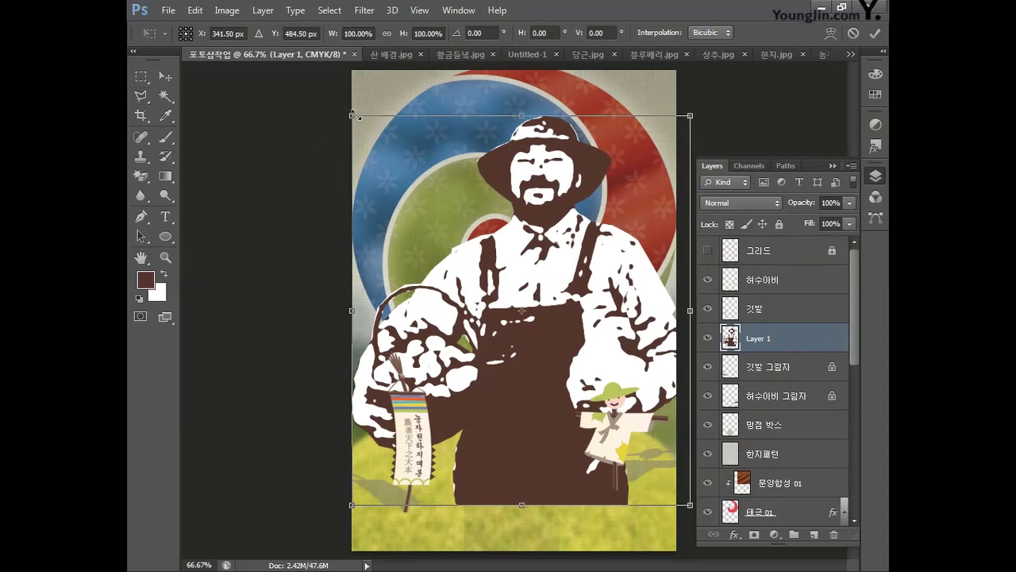
left_click_drag(358, 118, 532, 320)
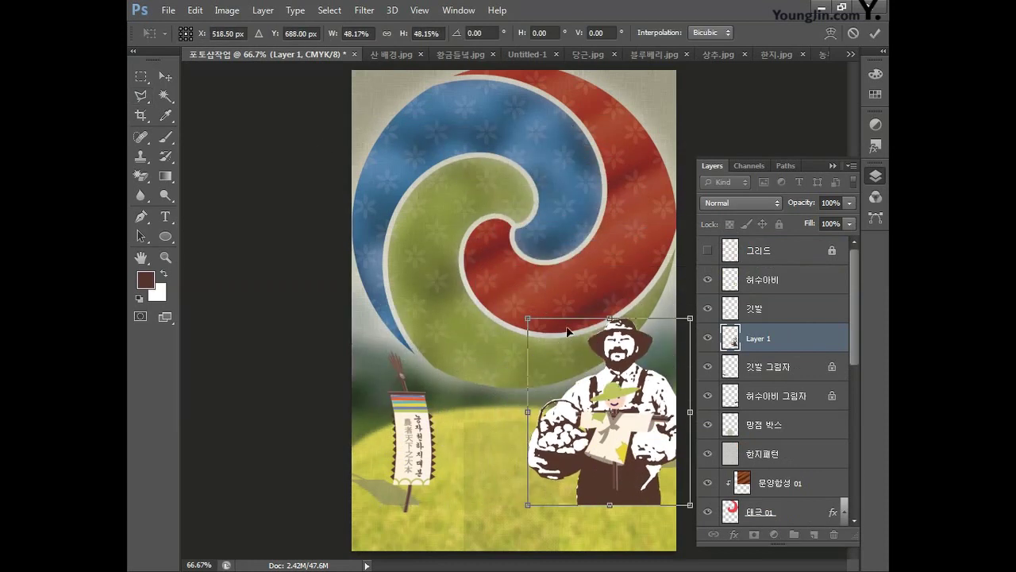
left_click_drag(627, 374, 455, 170)
left_click_drag(517, 115, 494, 143)
left_click_drag(356, 143, 401, 173)
left_click_drag(445, 211, 461, 208)
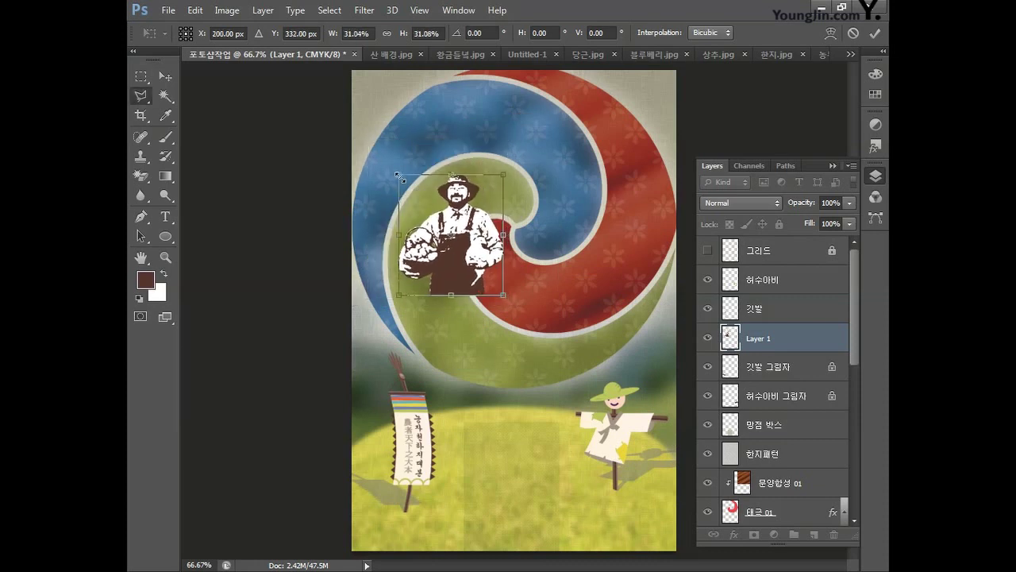
key("Return")
key("l")
- Rename the pasted farmer layer as 농업인
double_click(755, 338)
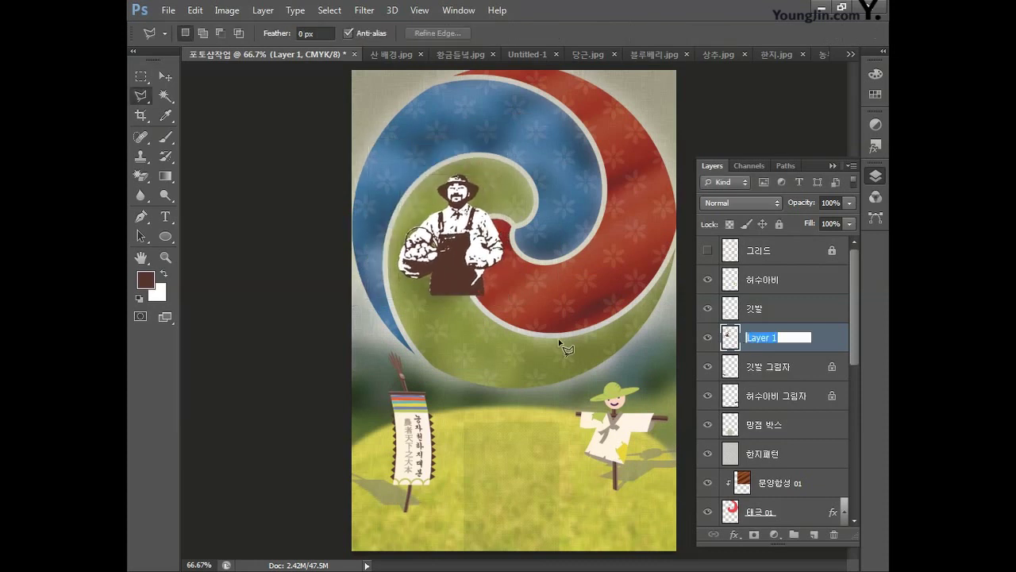
type("농업인")
key("Return")
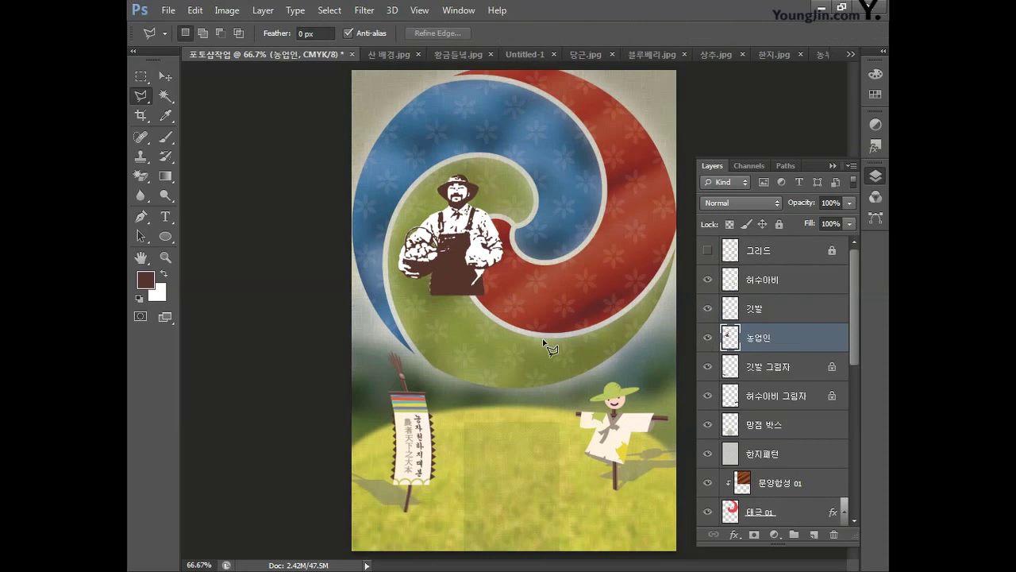
- Add a Stroke effect to the 농업인 layer with size 5 px and position Outside
double_click(795, 342)
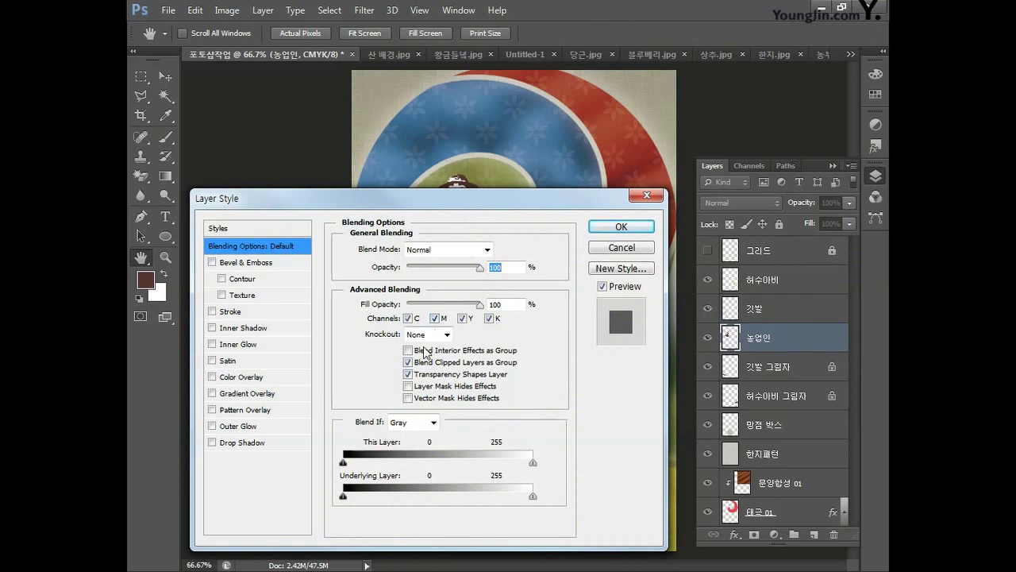
left_click(231, 314)
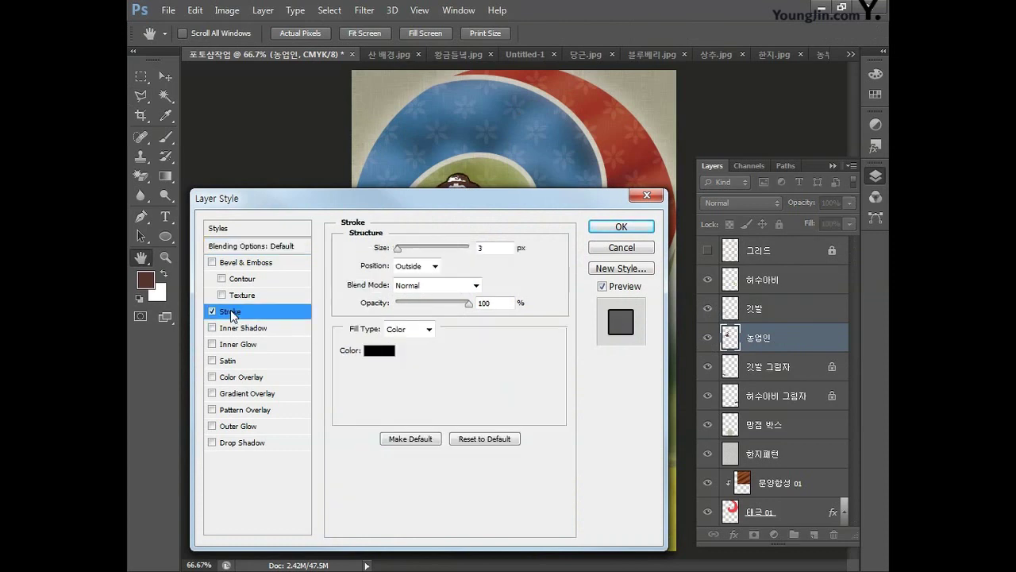
left_click(403, 248)
type("5")
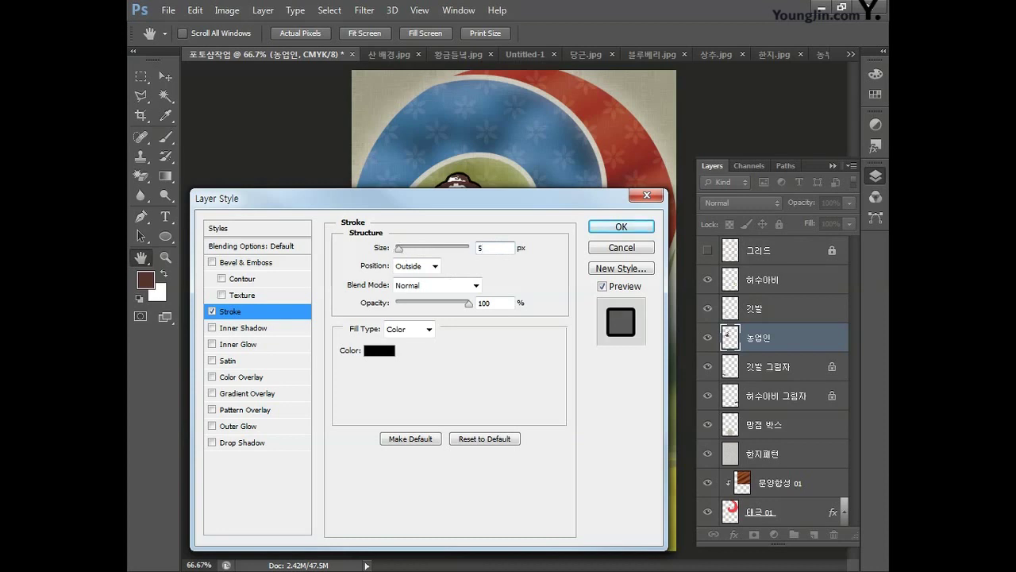
left_click(417, 265)
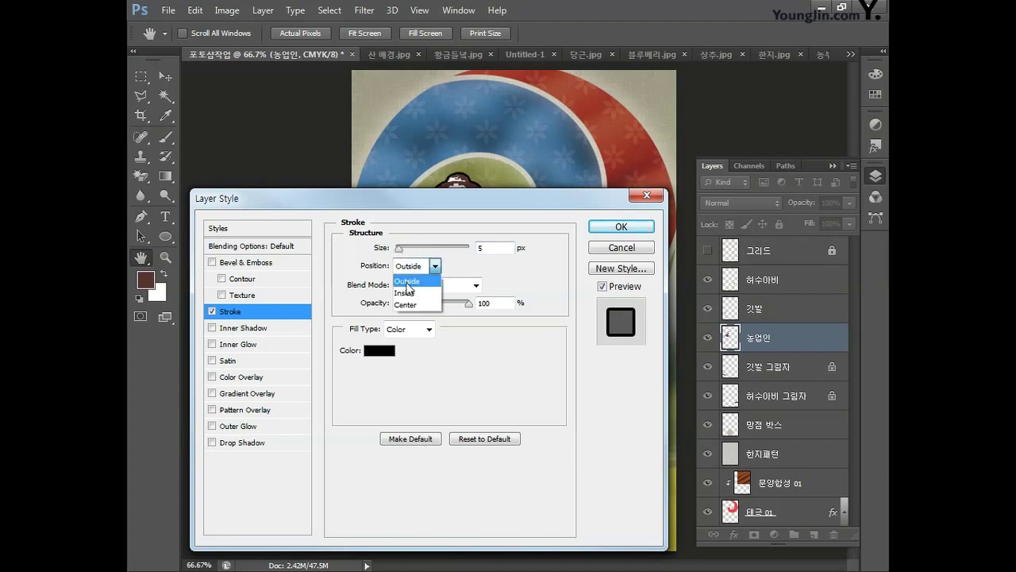
key("Escape")
- Set the farmer's stroke colour to white with C 0, M 0, Y 0, K 0
left_click(379, 350)
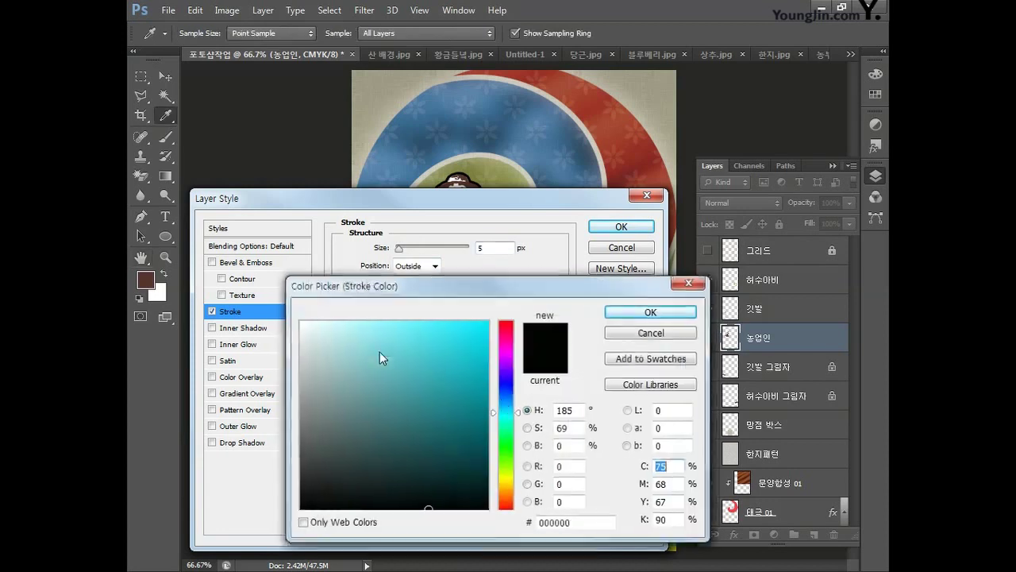
left_click(673, 467)
type("0")
key("Tab")
type("0")
key("Tab")
type("0")
key("Tab")
type("0")
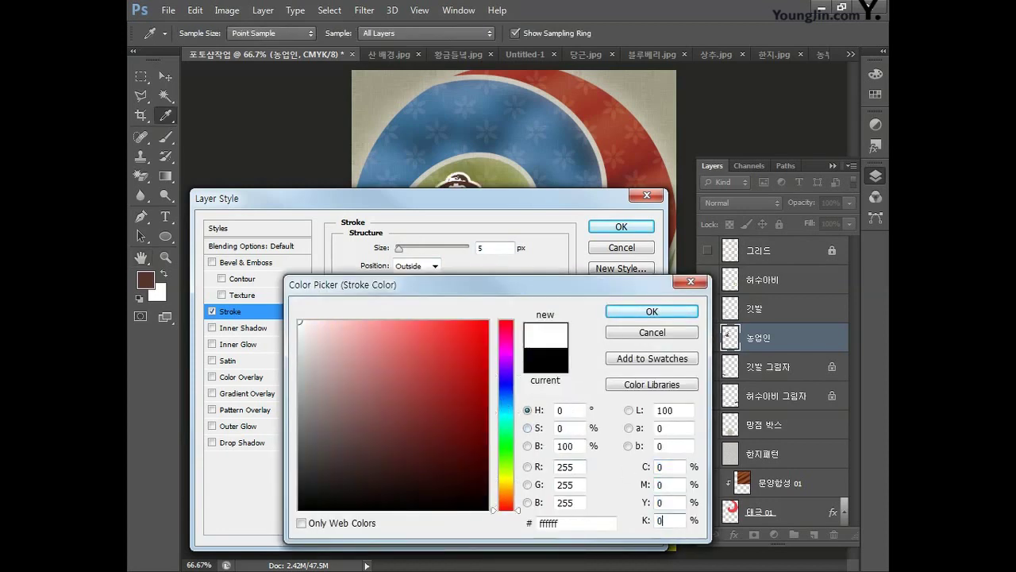
left_click(632, 310)
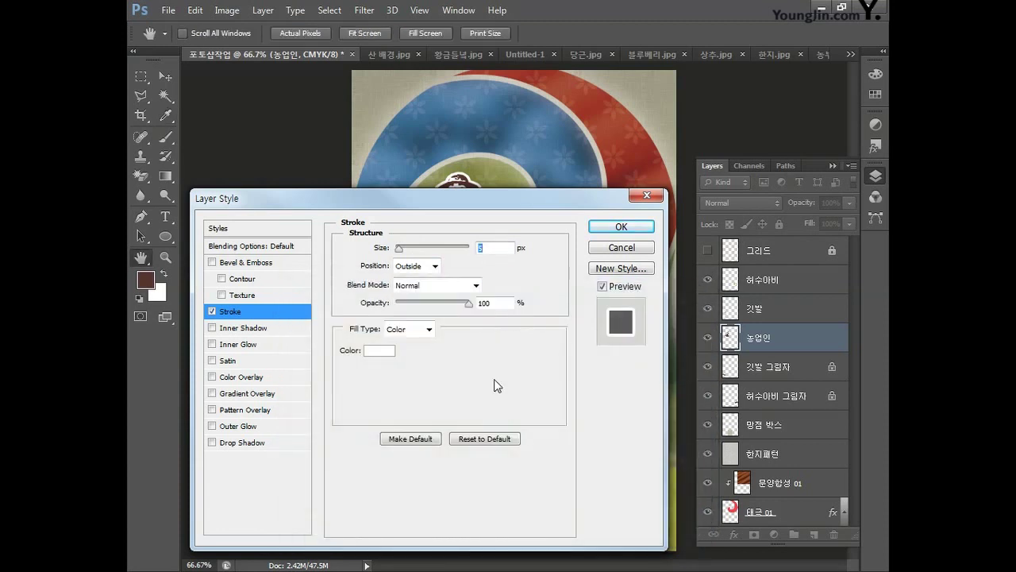
- Add an Outer Glow to the farmer layer with blend mode Screen and opacity 75%
left_click(243, 428)
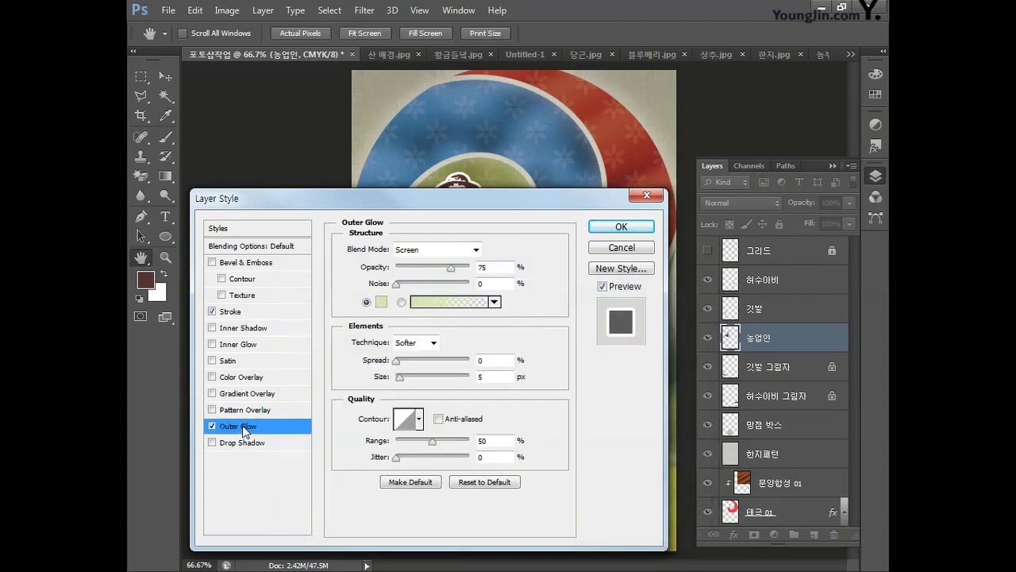
left_click(472, 249)
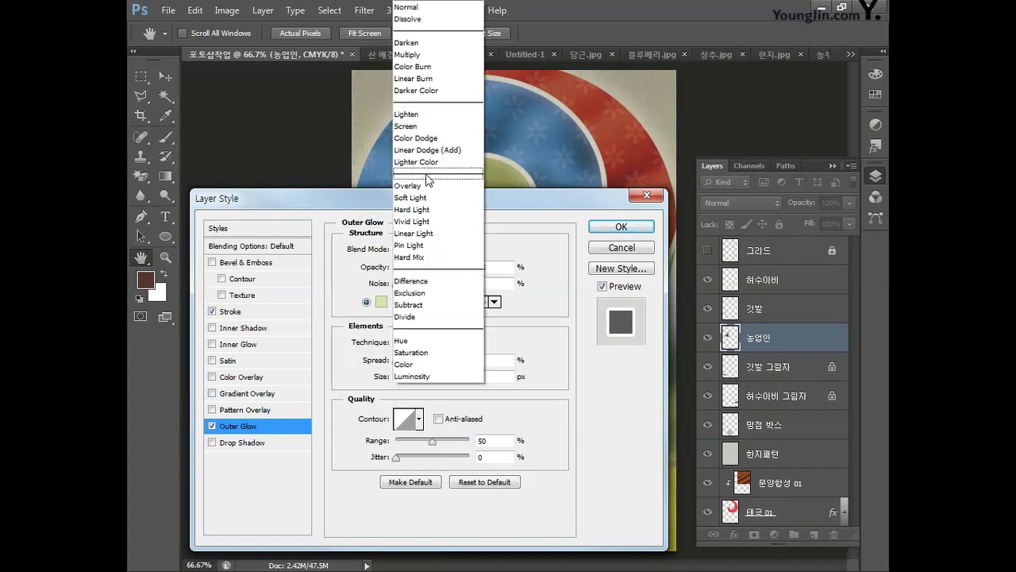
left_click(417, 125)
key("Tab")
type("75")
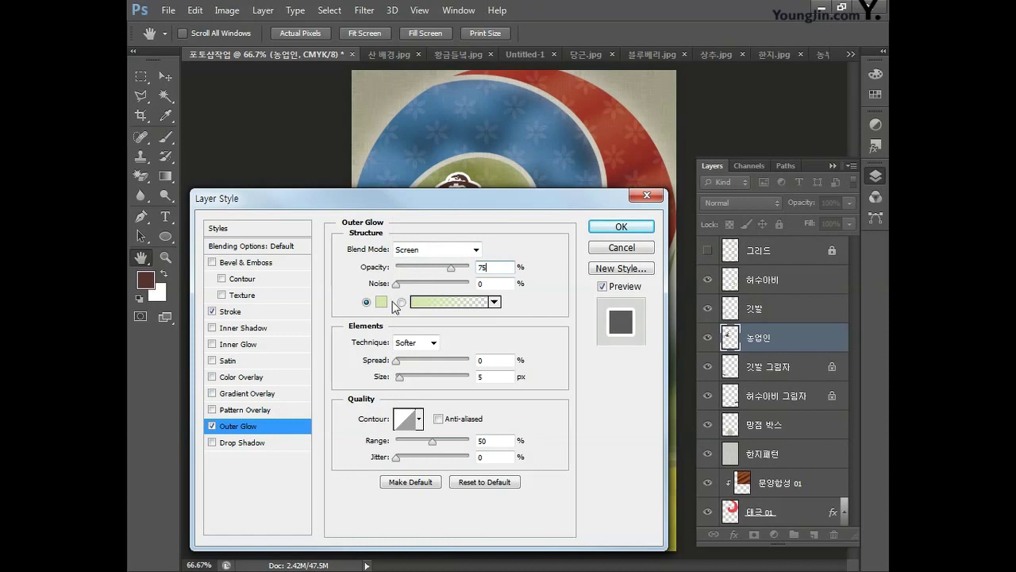
- Set the outer glow colour to white with C 0, M 0, Y 0, K 0
left_click(380, 303)
left_click(675, 469)
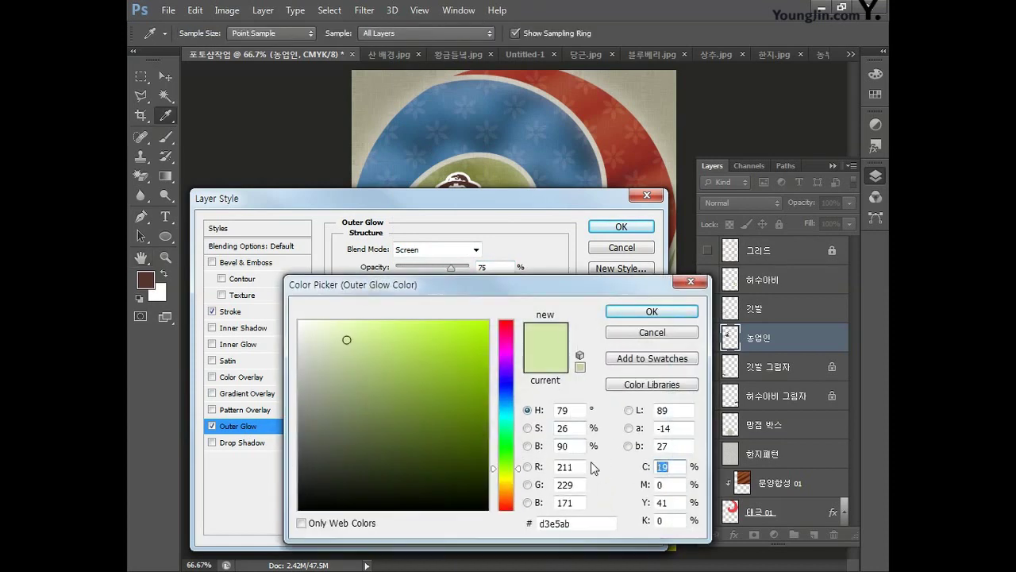
type("0")
key("Tab")
type("0")
key("Tab")
type("0")
key("Tab")
type("0")
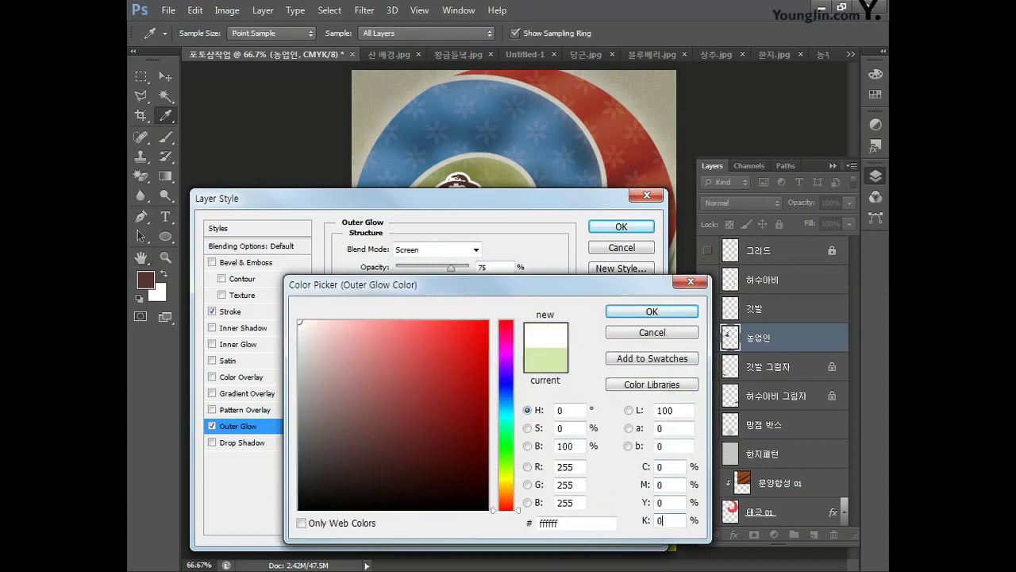
left_click(615, 313)
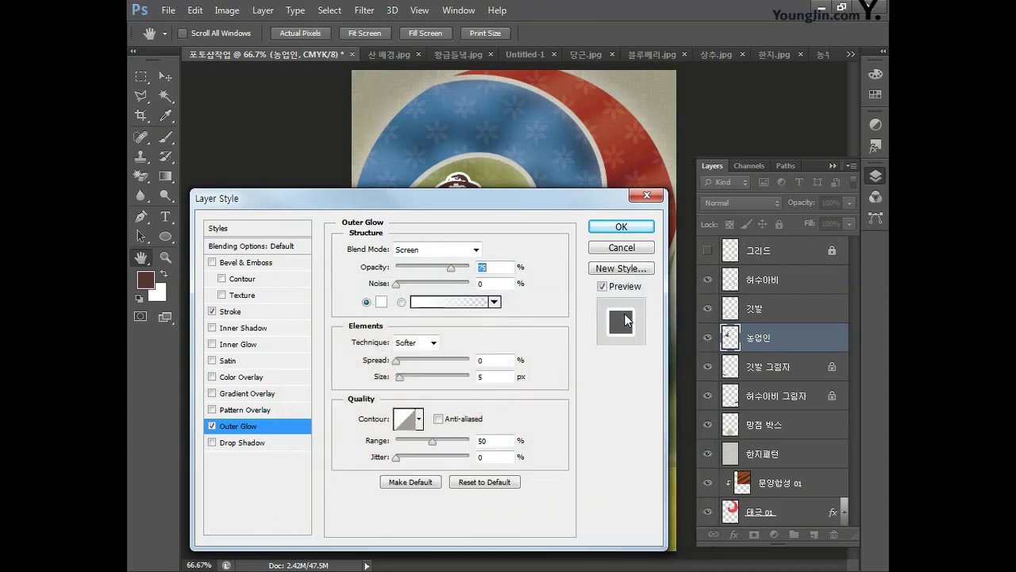
- Set the outer glow's spread to 12% and size to 30 px, and apply the farmer's layer style
left_click(492, 360)
type("12")
key("Tab")
type("30")
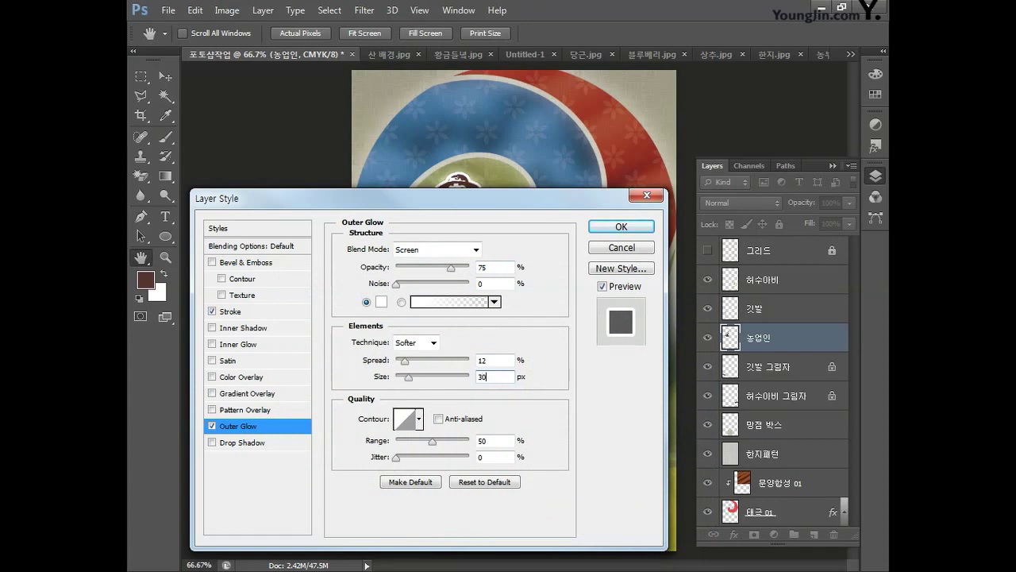
left_click(602, 226)
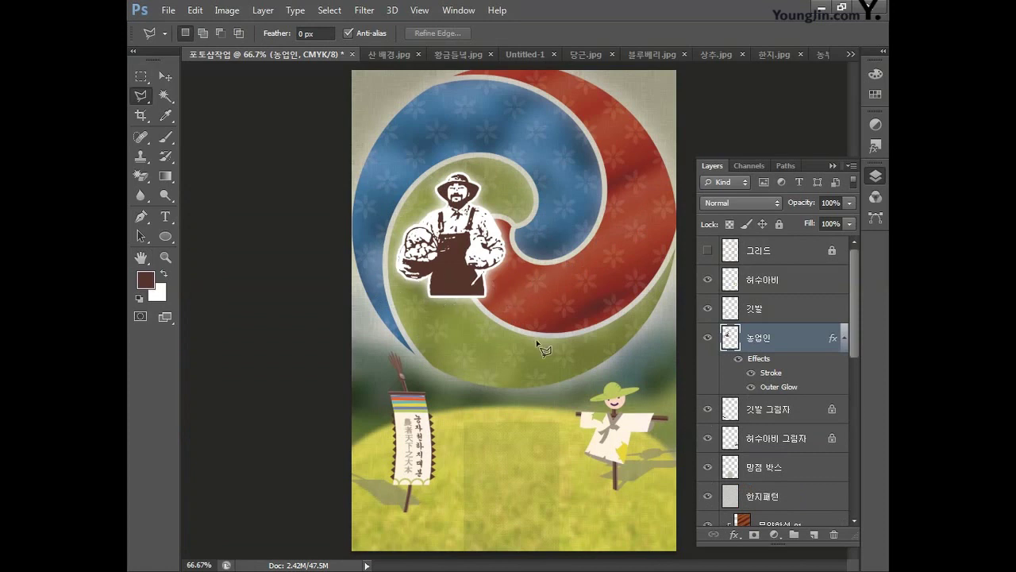
- Add a layer mask to the farmer and fade out its lower body with an upward black-to-white linear gradient
left_click(753, 535)
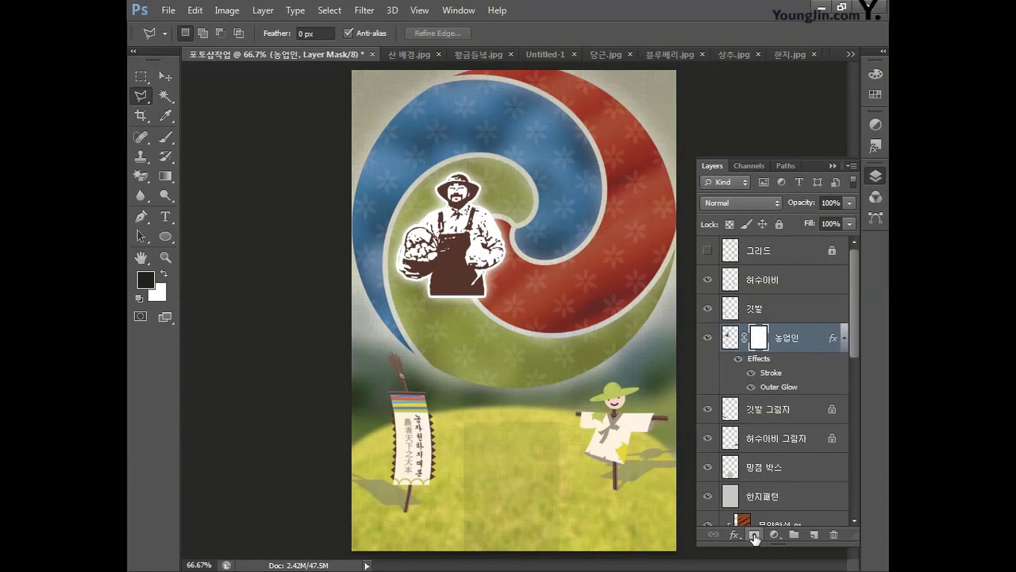
left_click(168, 177)
left_click_drag(452, 289, 453, 248)
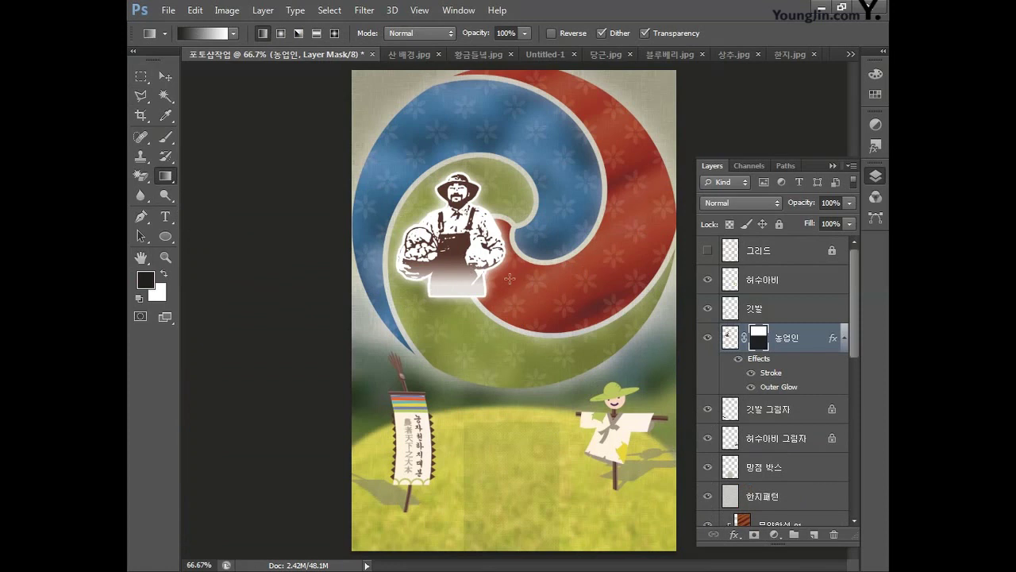
- Add the 40 pt text 농 on the green swirl below the farmer
left_click(165, 216)
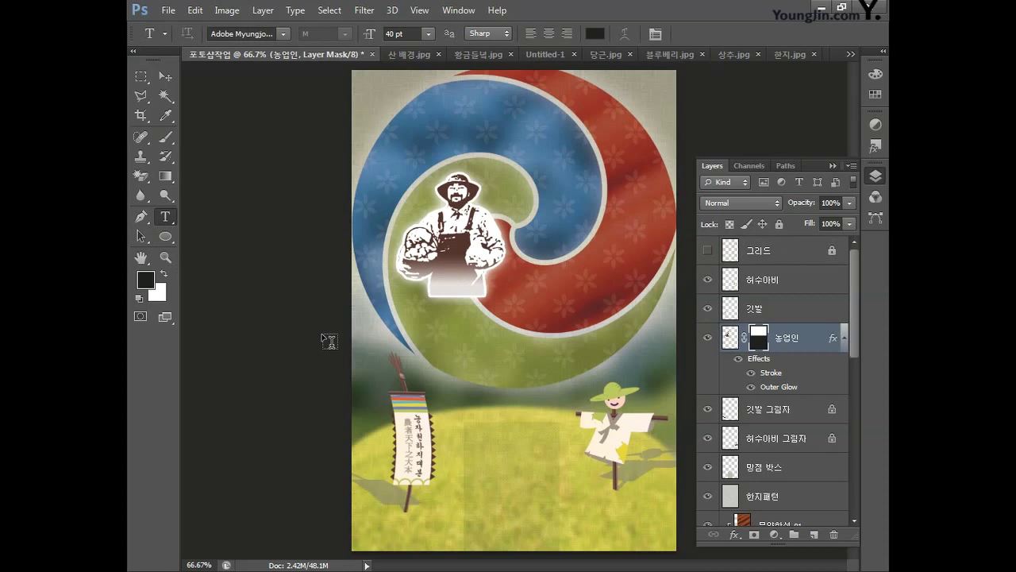
left_click(450, 359)
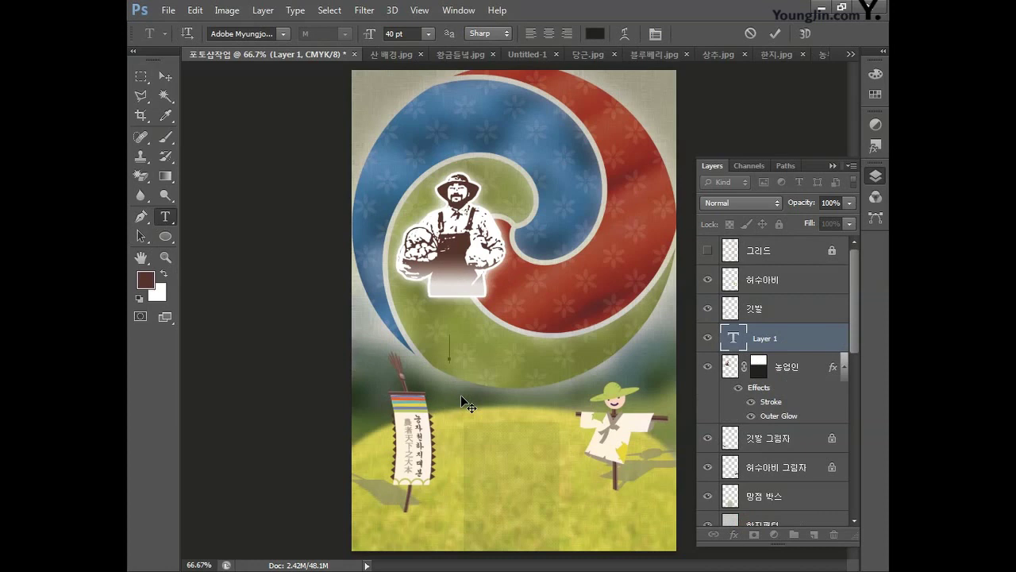
type("노ㅇ")
left_click(172, 78)
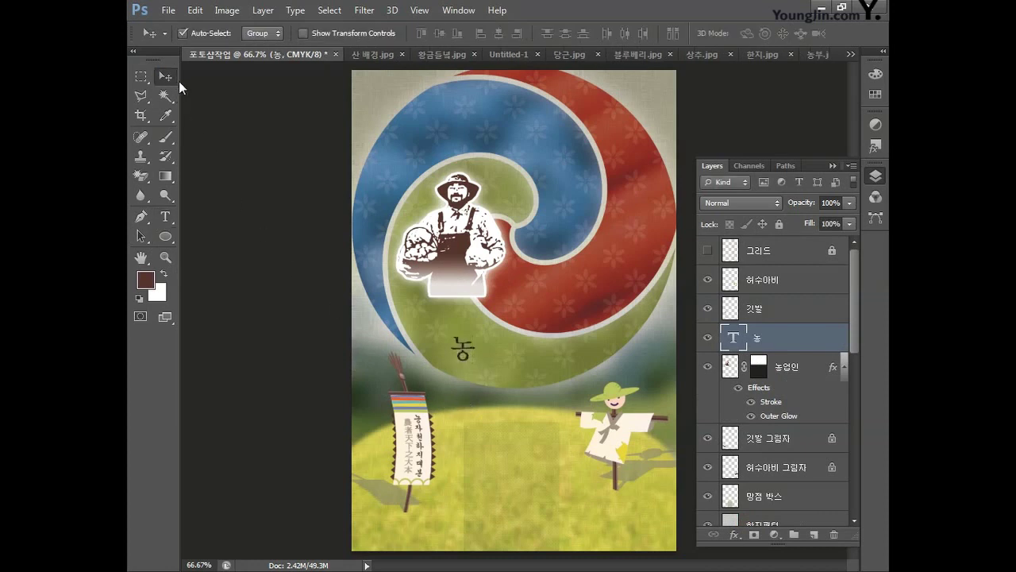
- Set the foreground colour to dark brown with C 60, M 80, Y 80, K 40
left_click(145, 280)
double_click(678, 466)
type("60")
key("Tab")
type("80")
key("Tab")
type("80")
key("Tab")
type("40")
key("Return")
- Add a Stroke effect to the 농 text layer with size 6 px and position Outside
double_click(795, 342)
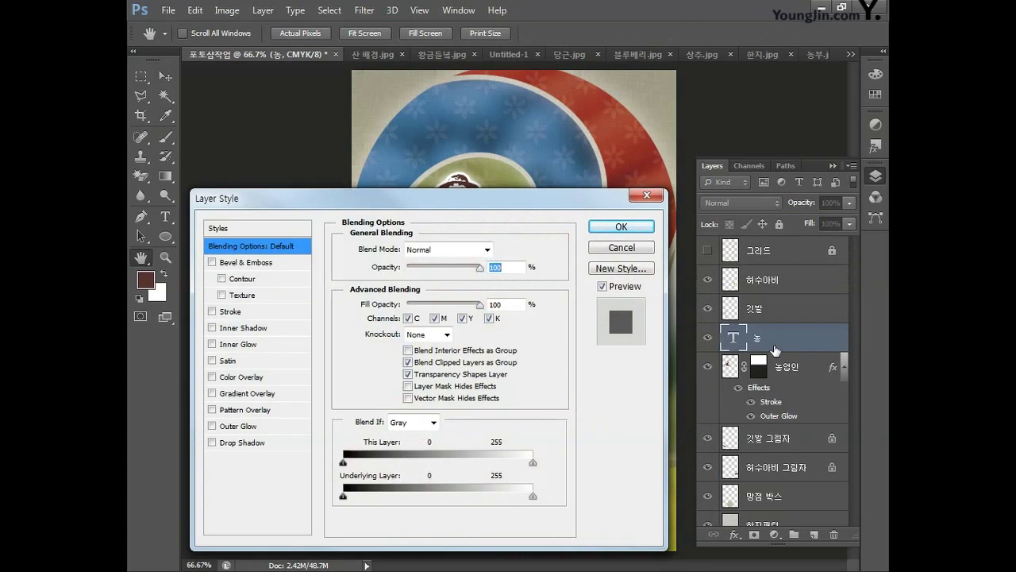
left_click(232, 314)
double_click(481, 247)
type("6")
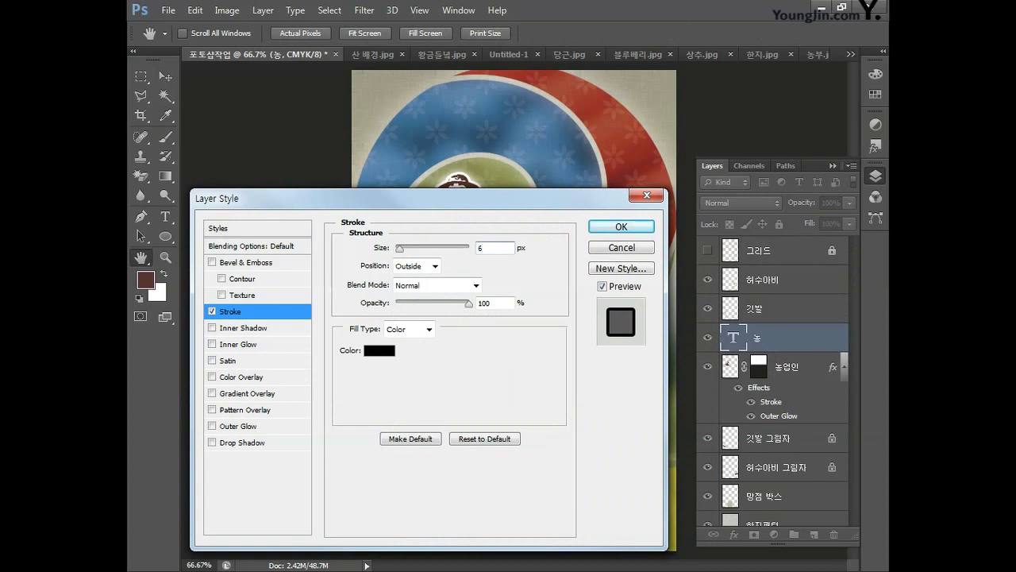
left_click(417, 266)
left_click(413, 277)
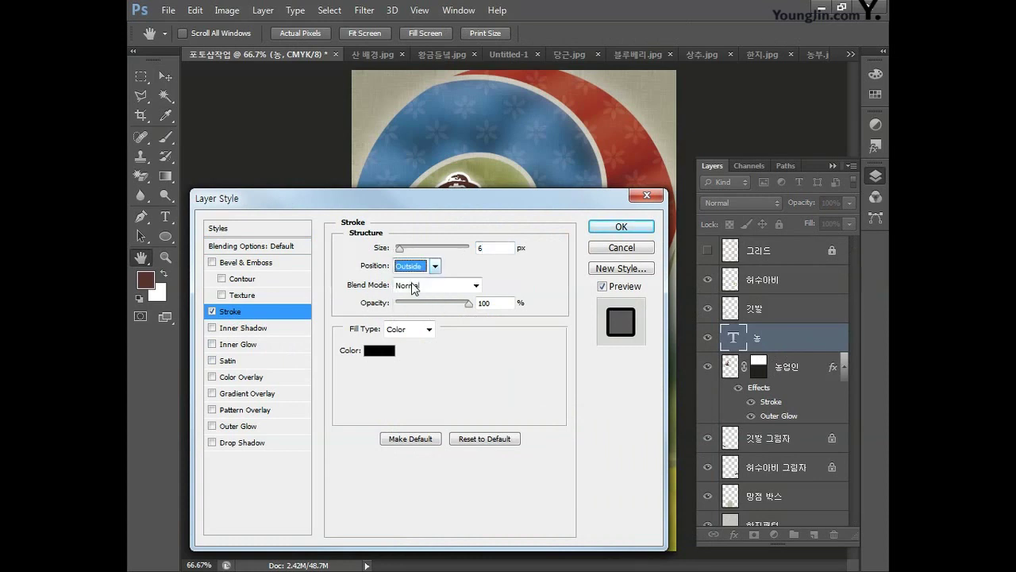
- Set the text's stroke colour to white with C 0, M 0, Y 0, K 0 and apply the layer style
left_click(378, 350)
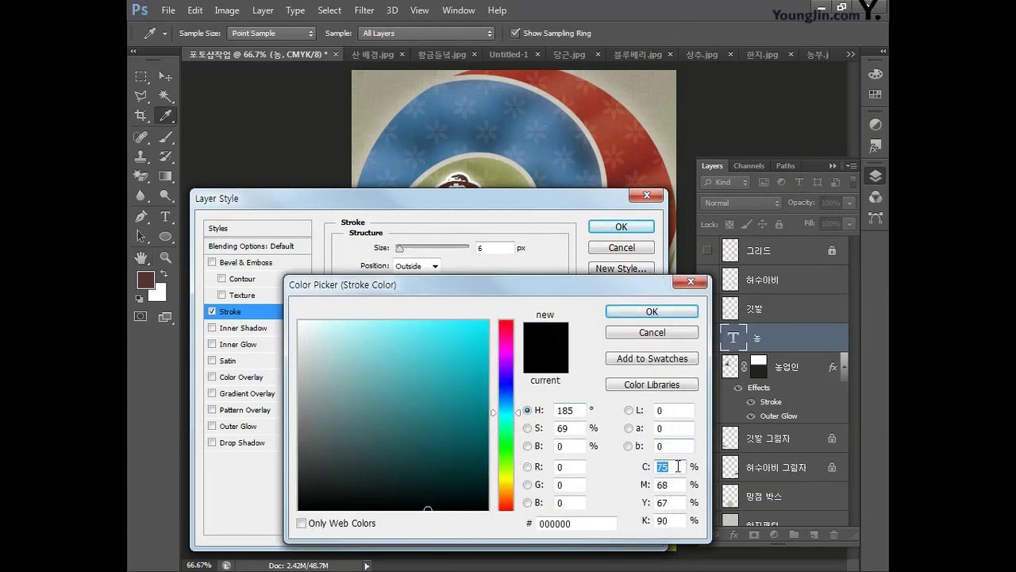
type("0")
key("Tab")
type("0")
key("Tab")
type("0")
key("Tab")
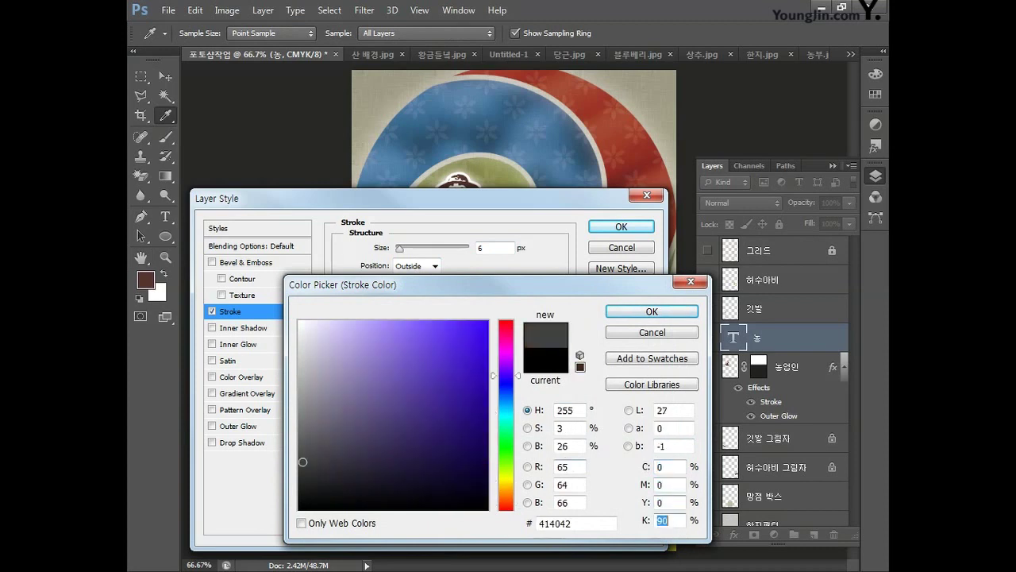
type("0")
left_click(651, 311)
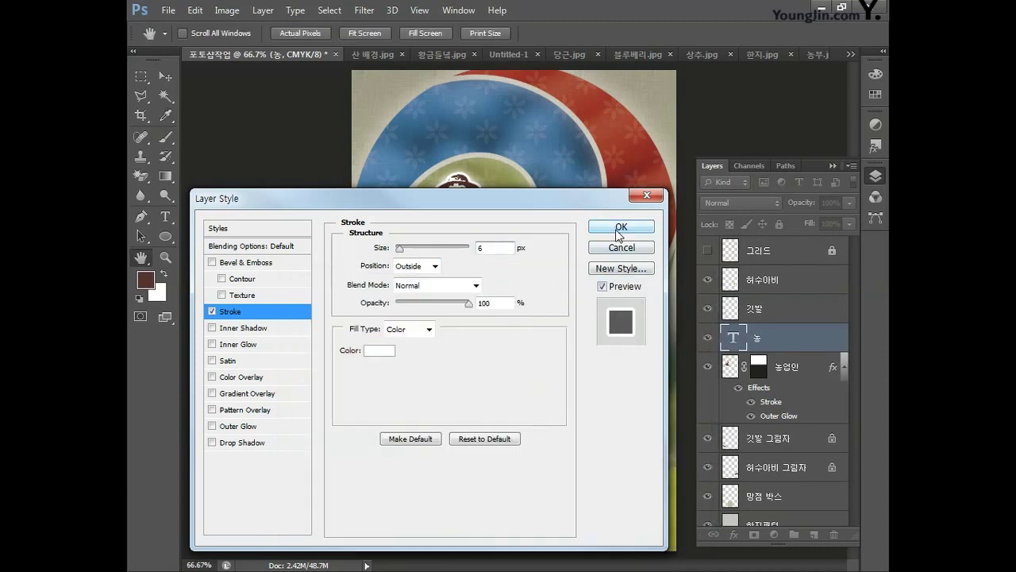
left_click(621, 227)
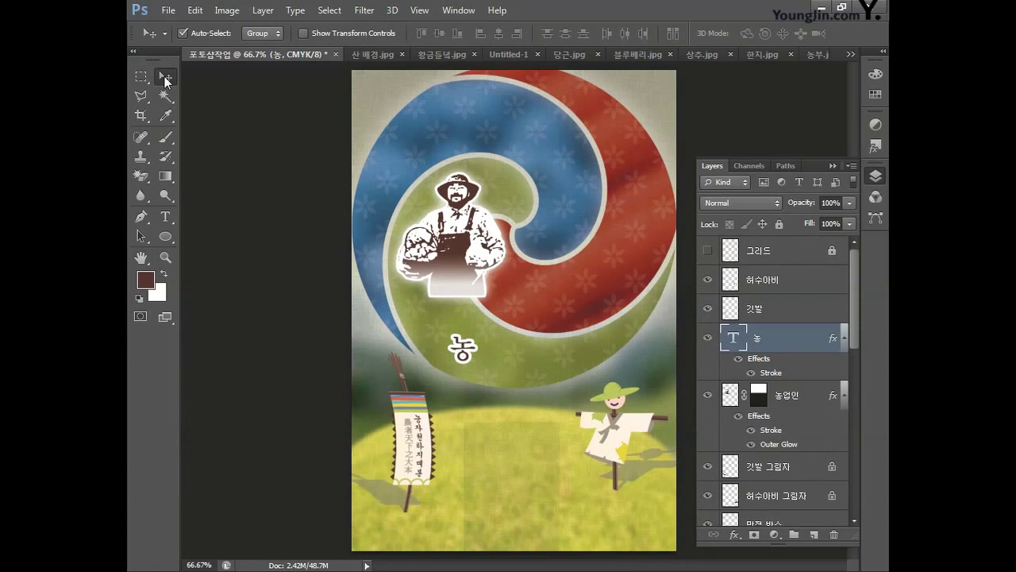
- Move the 농 text up to the base of the farmer figure and enlarge it to about 175%
left_click_drag(468, 347, 416, 273)
key("ctrl+t")
left_click_drag(449, 310, 466, 322)
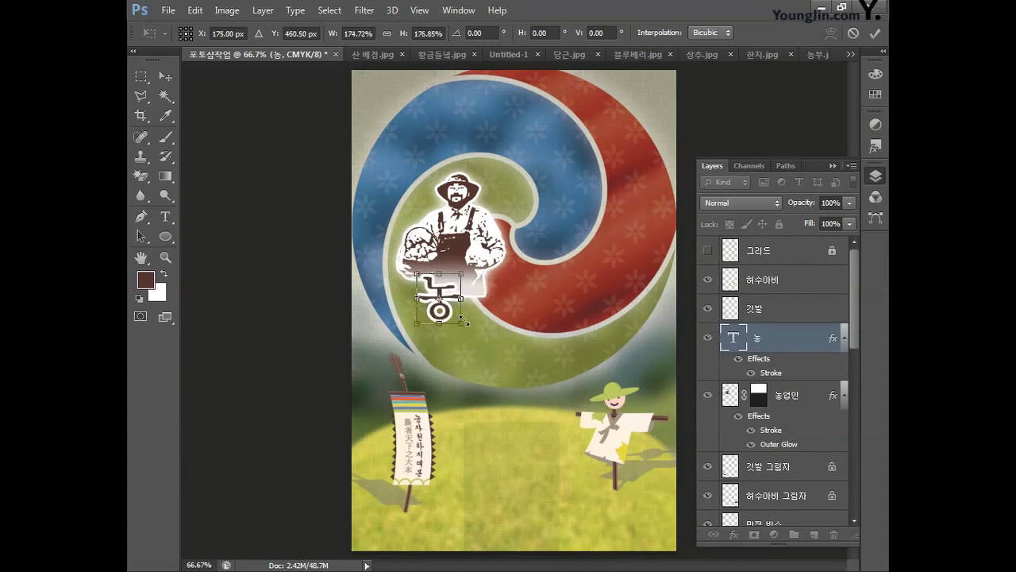
key("Return")
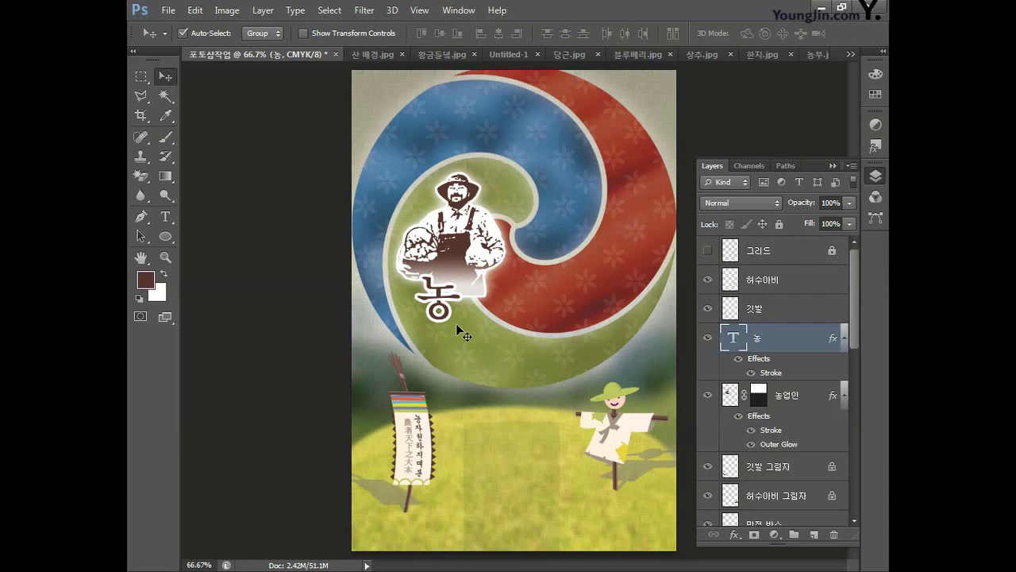
- Duplicate the 농 text diagonally below the original and change the copy's text to 업
left_click(165, 216)
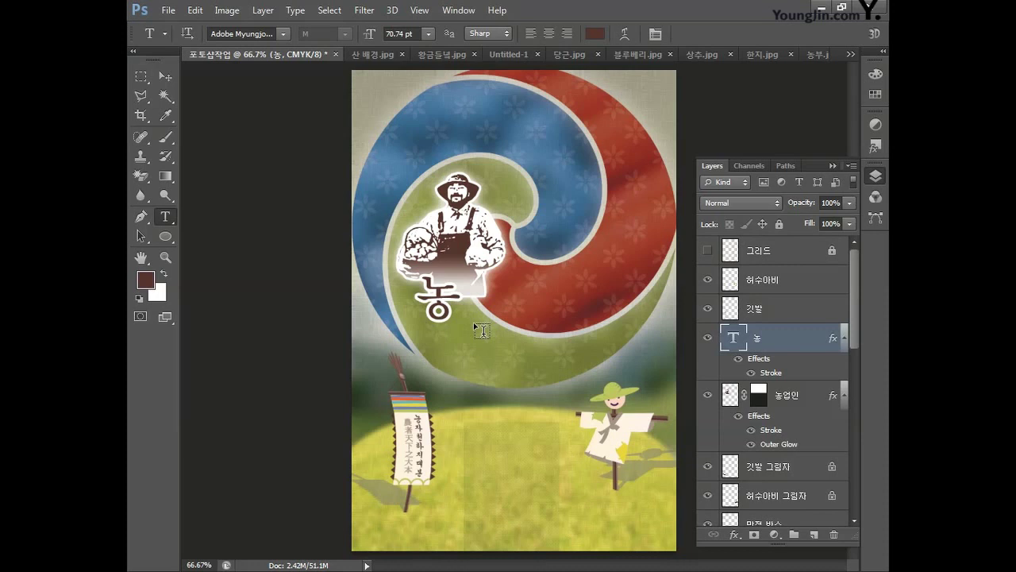
left_click(165, 76)
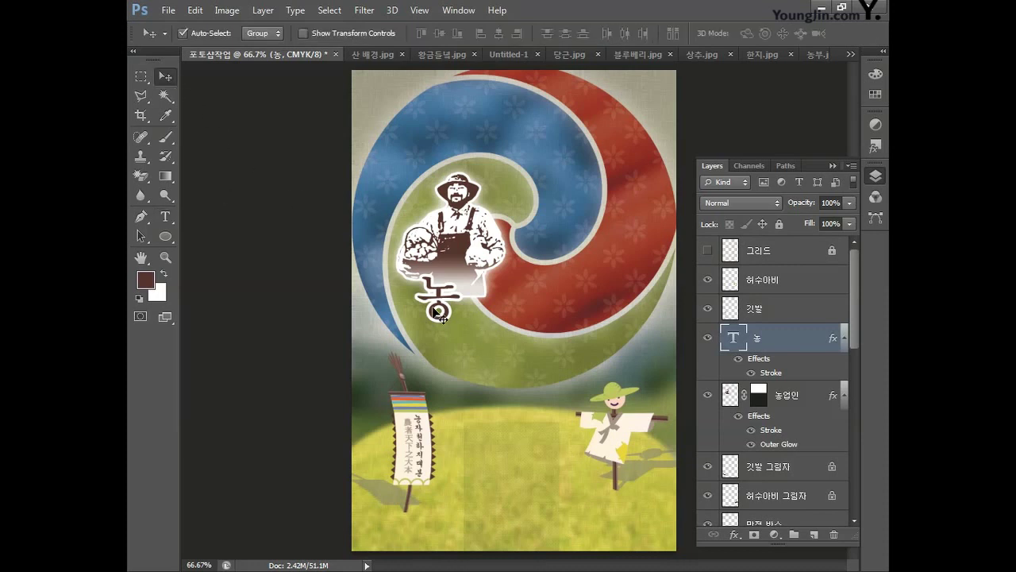
left_click_drag(441, 301, 491, 337, "alt")
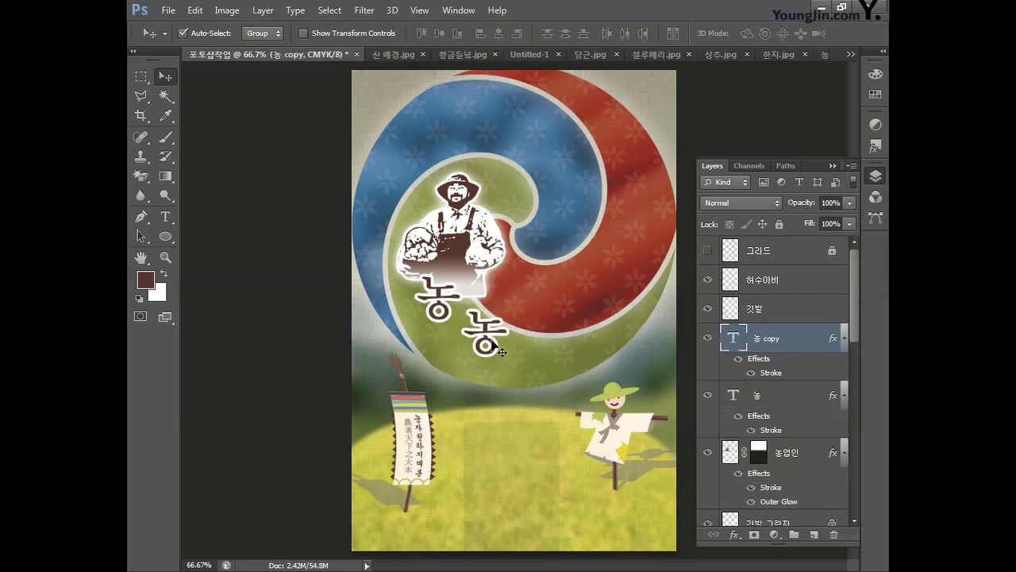
left_click(168, 221)
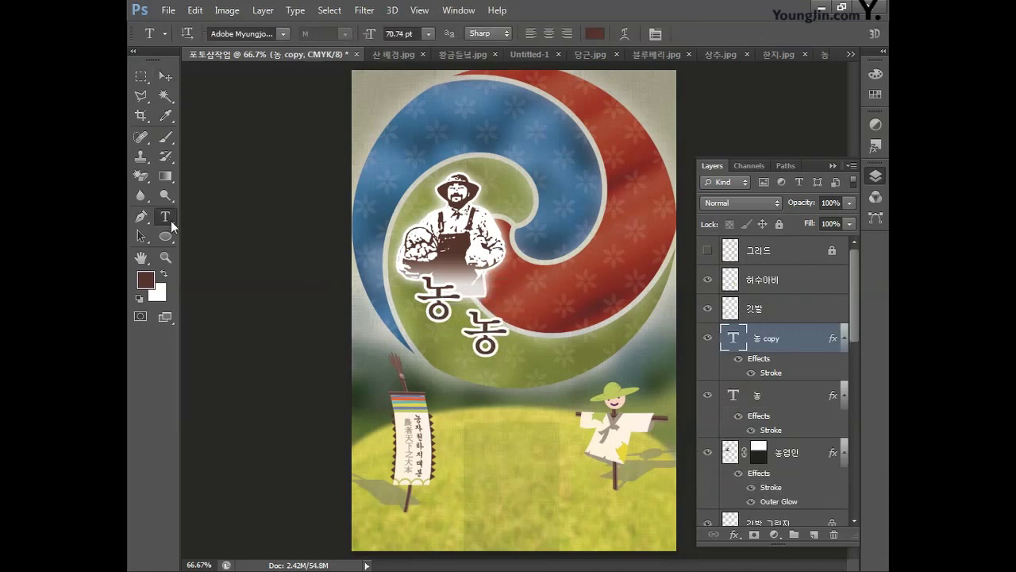
double_click(491, 334)
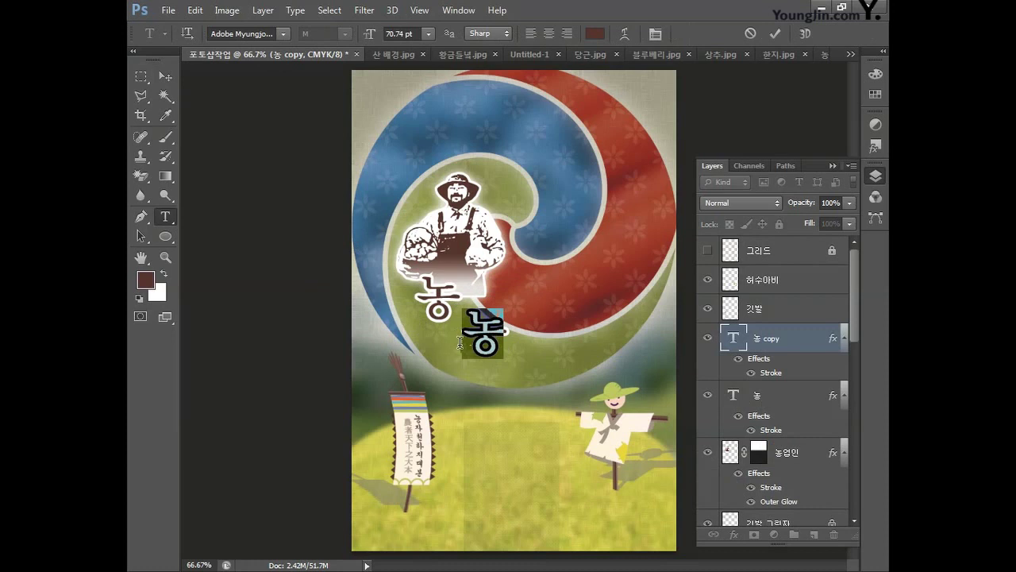
type("업")
- Scale the 업 text down to about 56 pt and place it directly beside 농
left_click(173, 83)
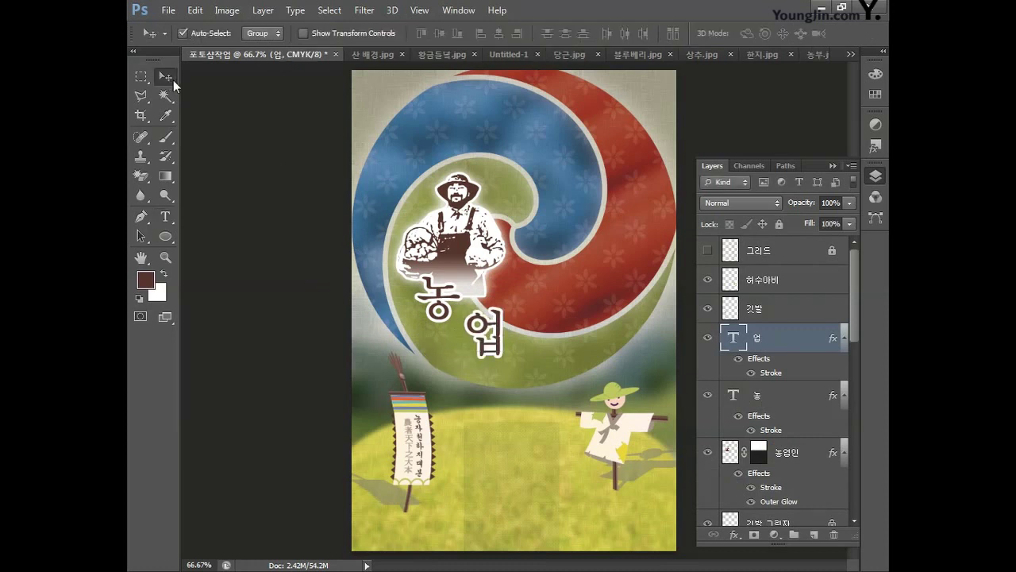
key("ctrl+t")
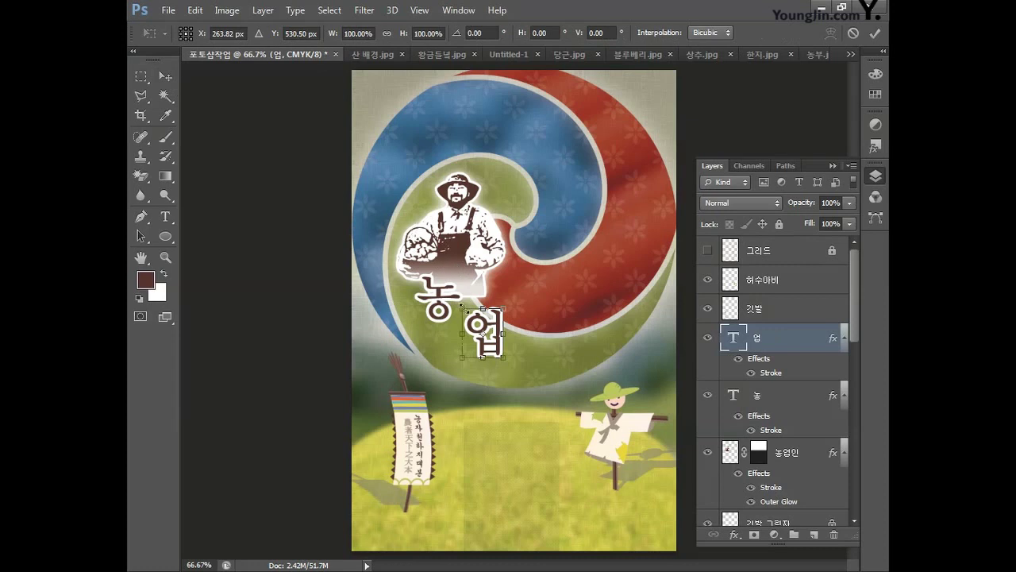
left_click_drag(462, 308, 483, 310)
key("Return")
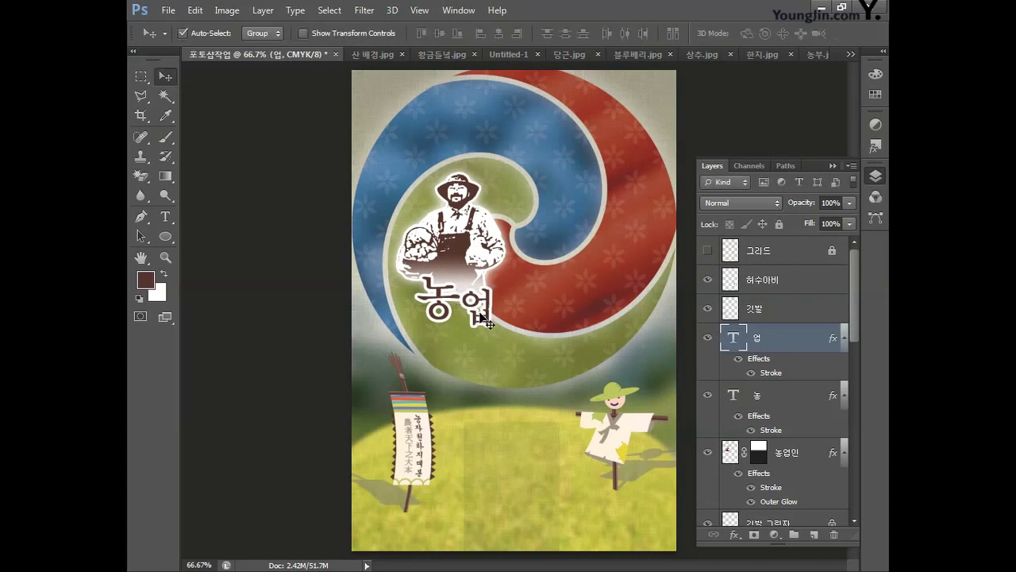
- Duplicate the 업 text just to its right and change the copy's text to 인
left_click_drag(482, 316, 518, 318)
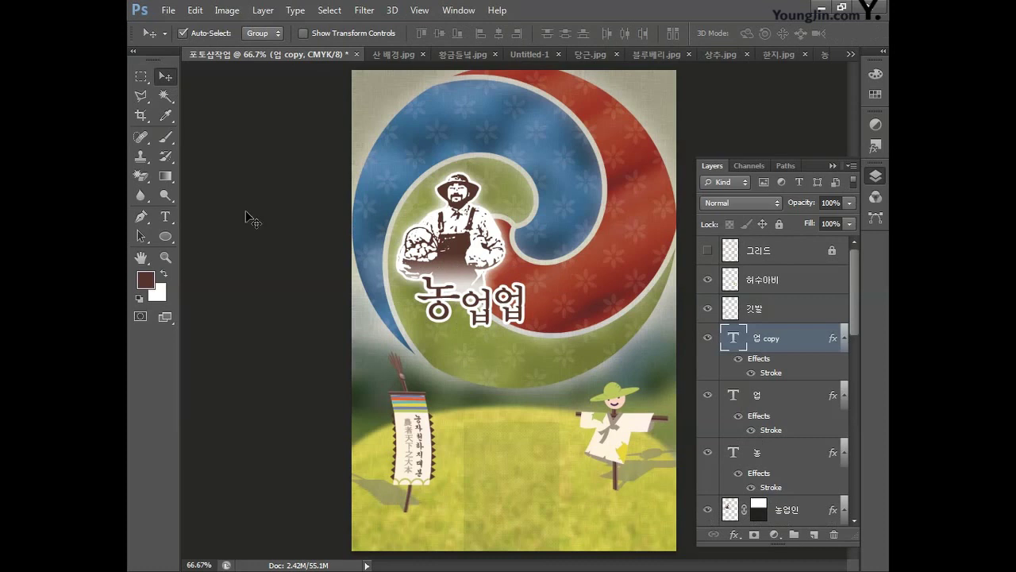
key("t")
double_click(508, 306)
type("인")
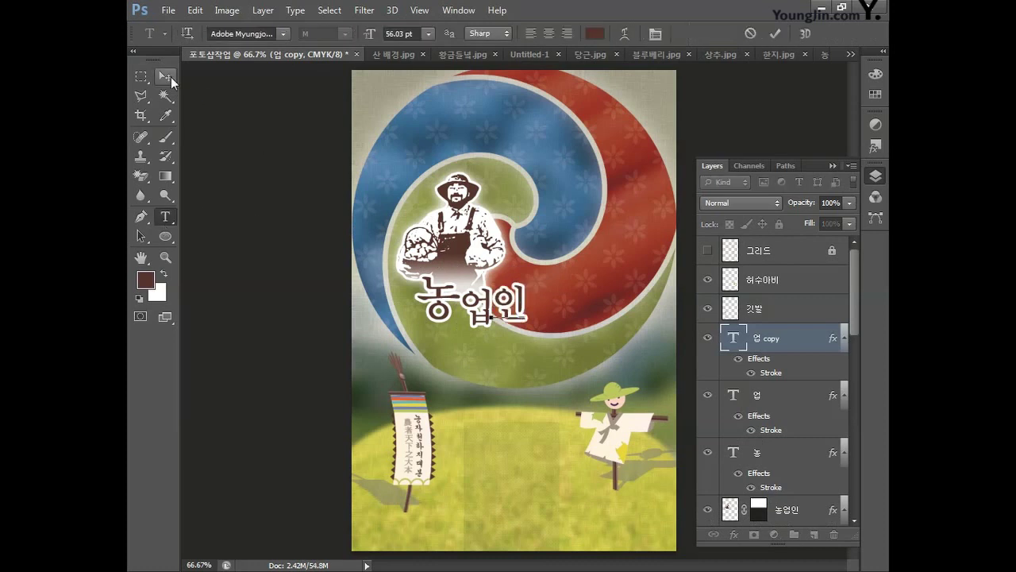
- Raise 인 slightly, then duplicate it to its right and change the copy's text to 의
left_click(165, 77)
left_click_drag(508, 306, 545, 312)
left_click(165, 216)
double_click(542, 311)
type("의")
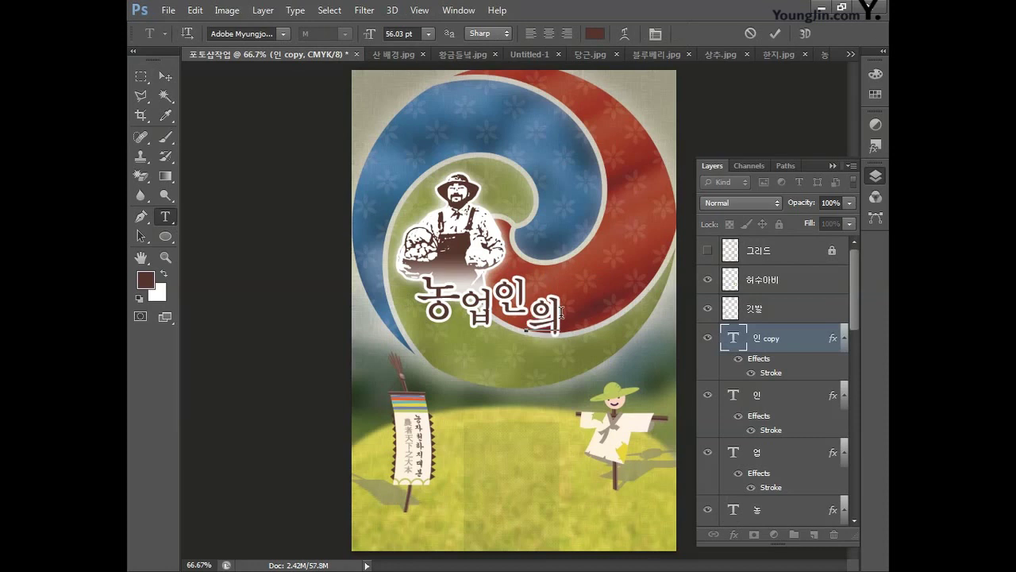
- Scale the 의 text down to about 46 pt and set it close beside 인
left_click(165, 76)
key("ctrl+t")
left_click_drag(565, 342, 581, 318)
key("Return")
- Duplicate 의 to its right, change the copy's text to 날 and enlarge it to about 73.5 pt
key("t")
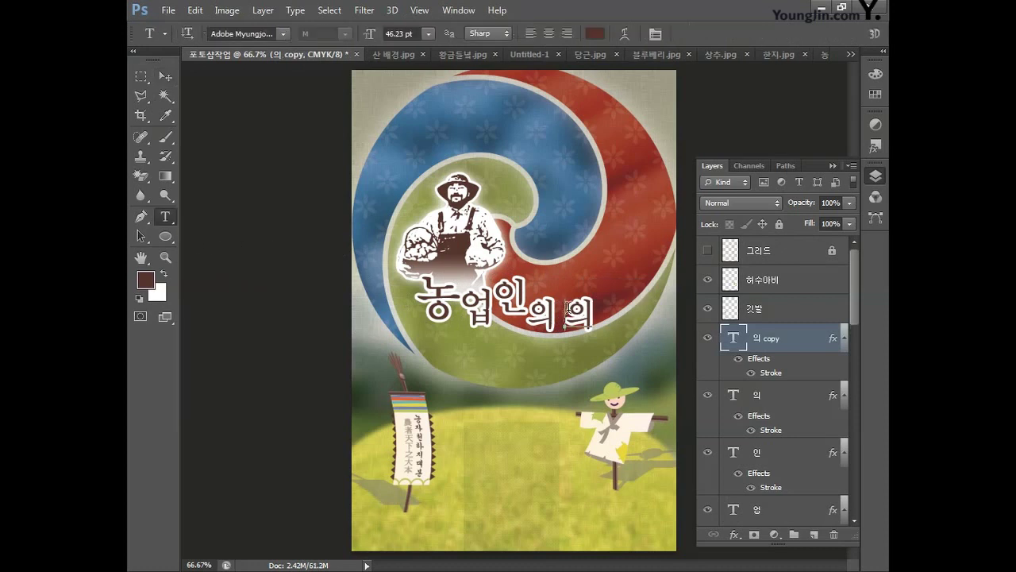
double_click(588, 312)
type("날")
key("ctrl+Return")
key("ctrl+t")
left_click_drag(596, 296, 607, 272)
key("Return")
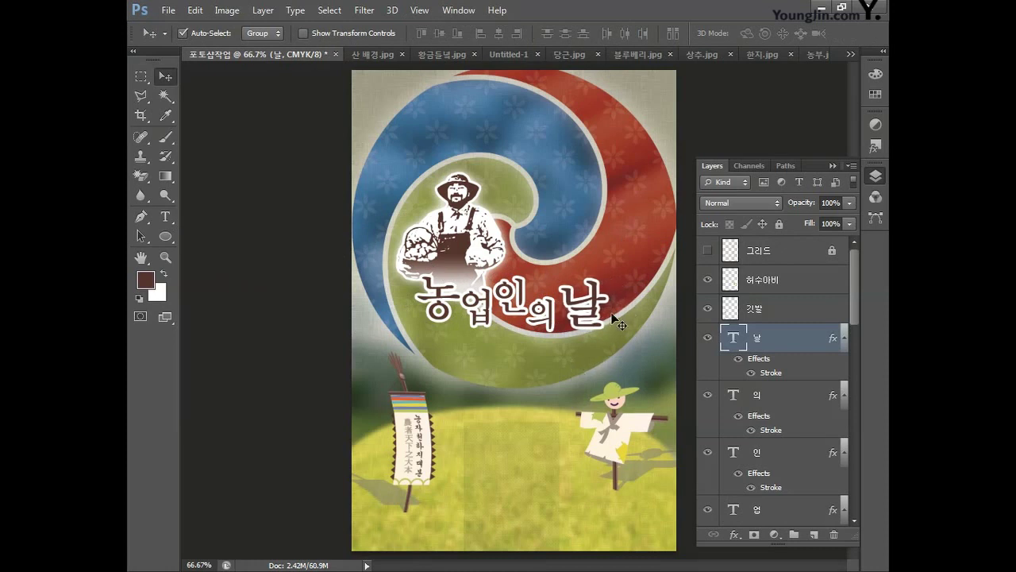
- Add the 40 pt text line 11월 11일은 농업인의 날입니다. below the title lettering
left_click(166, 219)
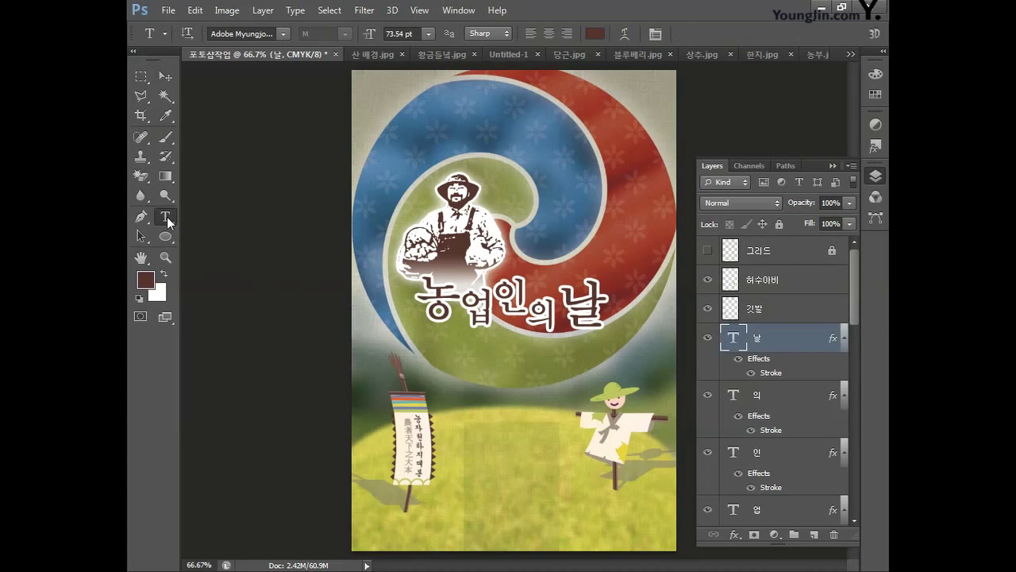
left_click(429, 340)
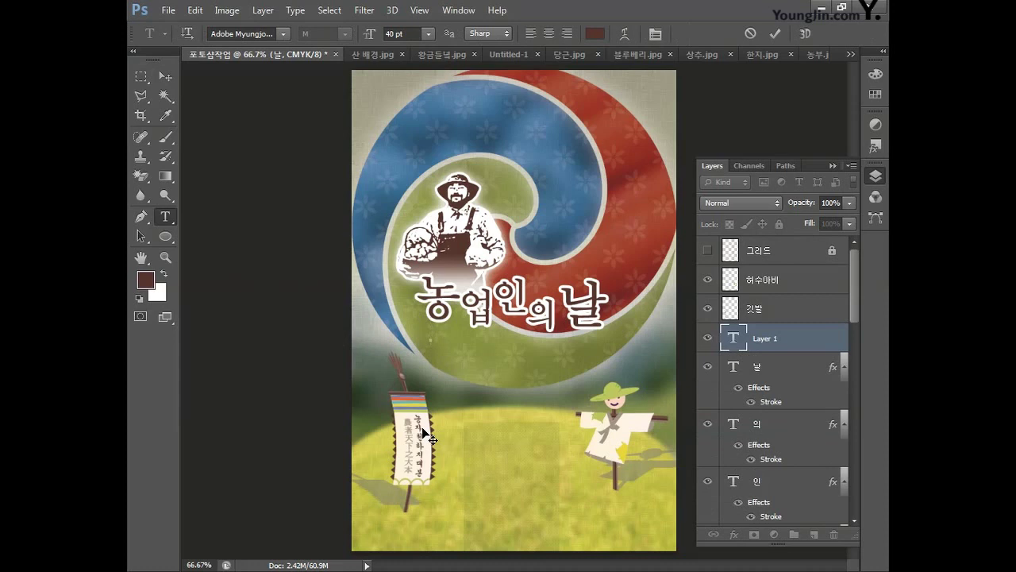
type("11월11일")
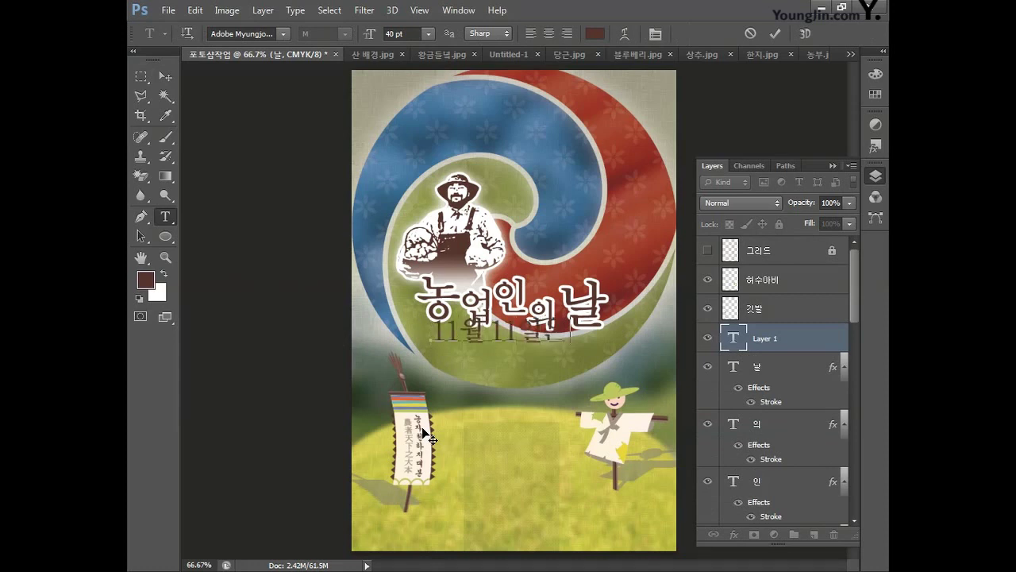
type(" 농업인의")
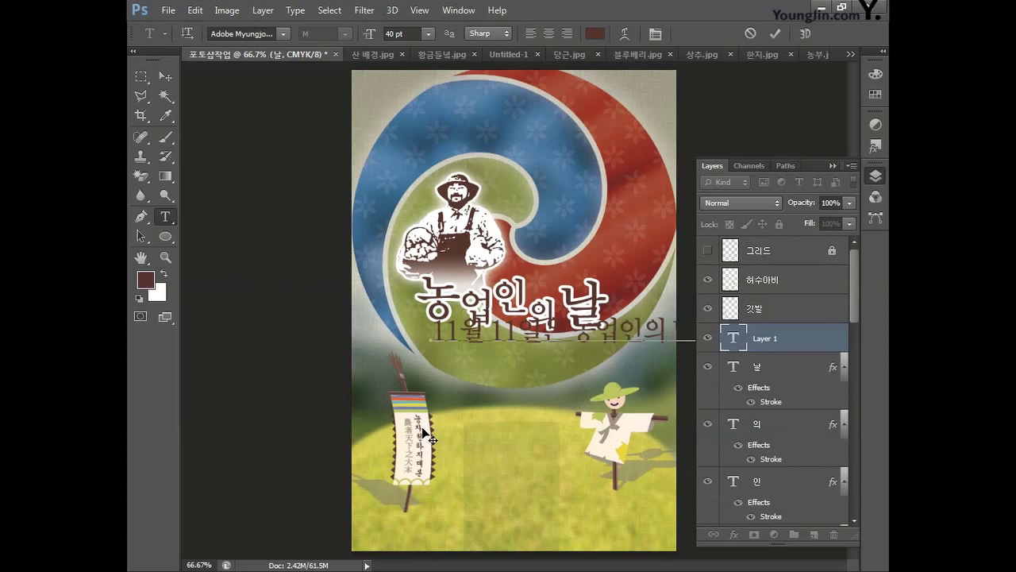
key("ctrl+Return")
- Scale the date line down to about 53% and place it on the green swirl beneath the title
key("v")
left_click_drag(456, 347, 450, 364)
key("ctrl+t")
left_click_drag(423, 329, 449, 348)
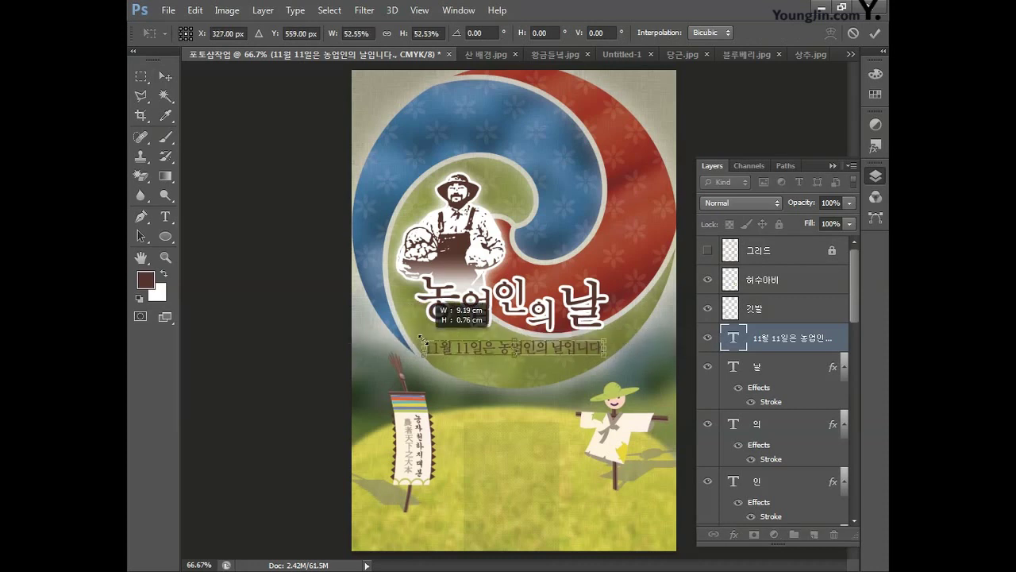
key("Return")
- Set the foreground colour to dark brown with C 60, M 80, Y 80, K 40
left_click(149, 282)
left_click(663, 466)
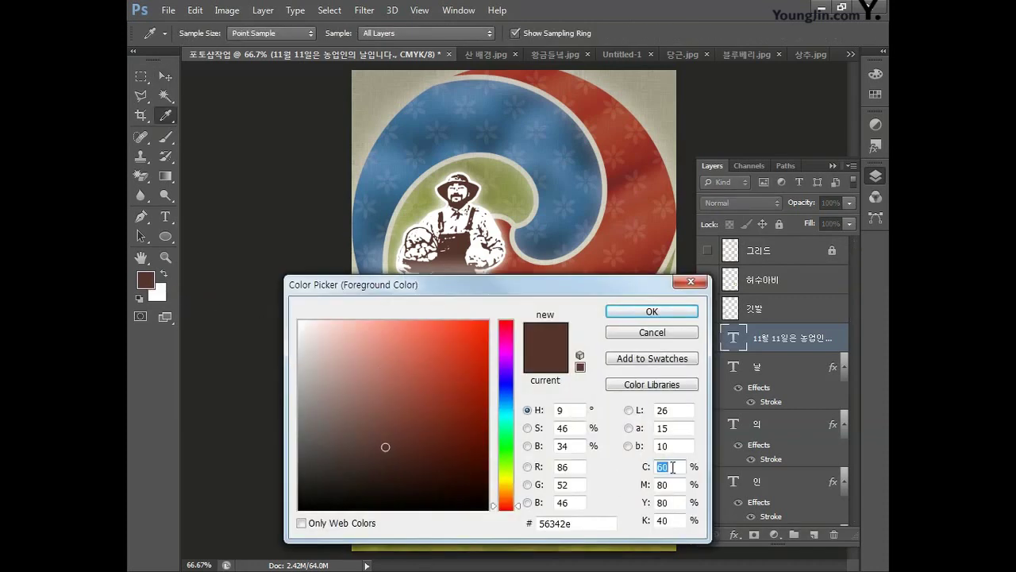
type("60")
key("Tab")
type("80")
key("Tab")
type("80")
key("Tab")
type("40")
key("Return")
key("v")
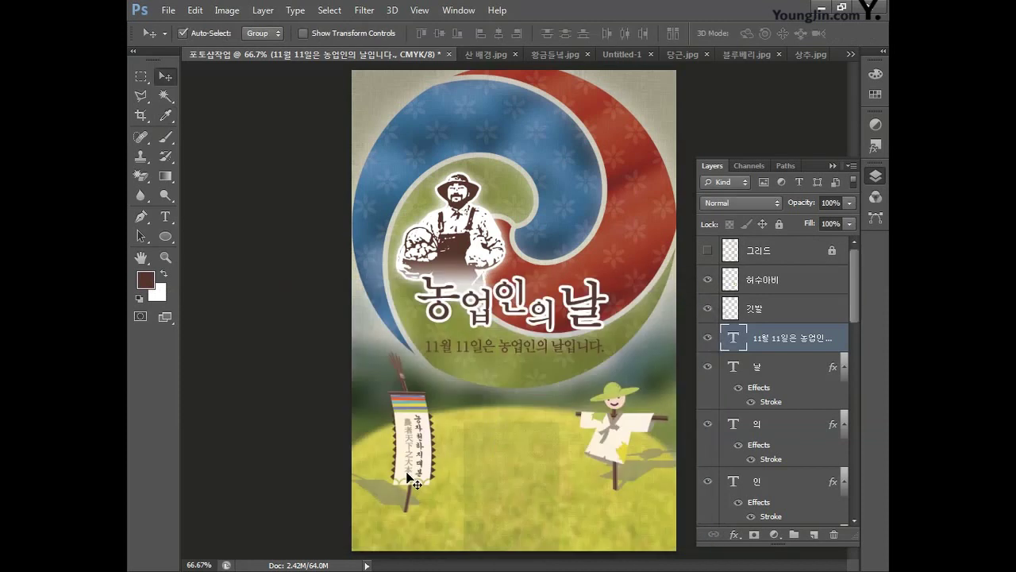
- Add a Stroke effect to the date line's text layer with size 2 px and position Outside
double_click(837, 337)
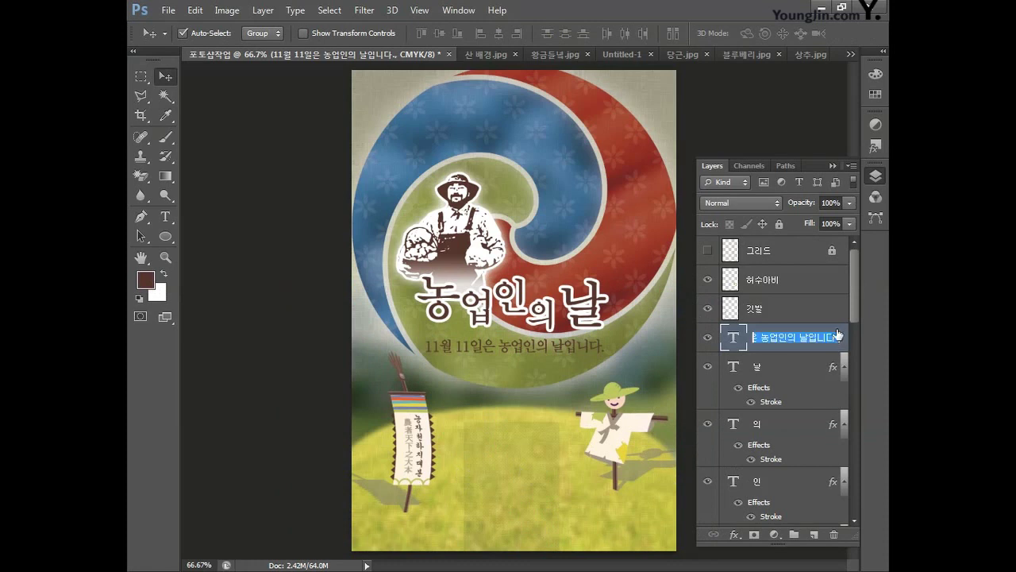
double_click(835, 327)
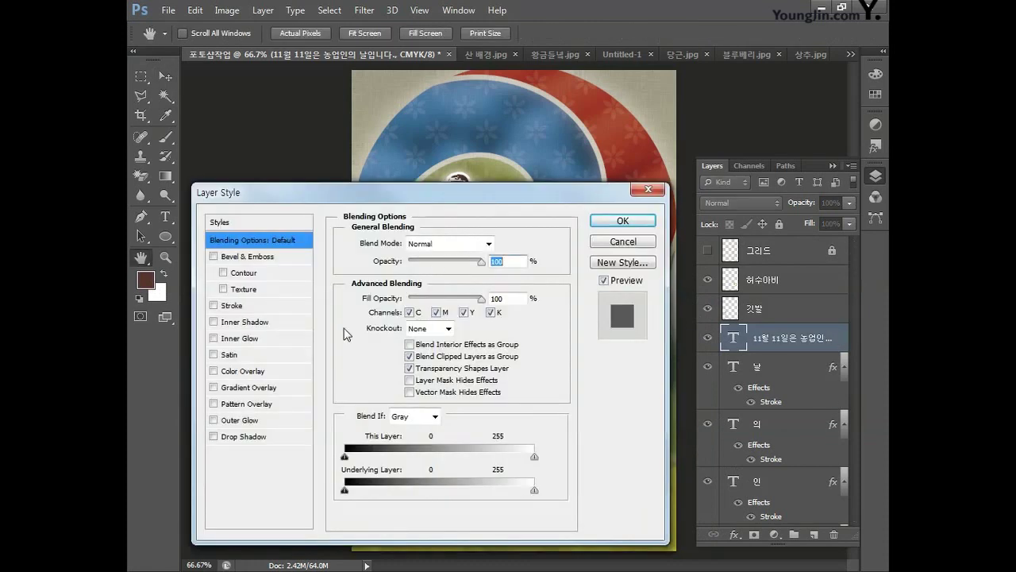
left_click(233, 306)
left_click_drag(490, 247, 408, 244)
type("2")
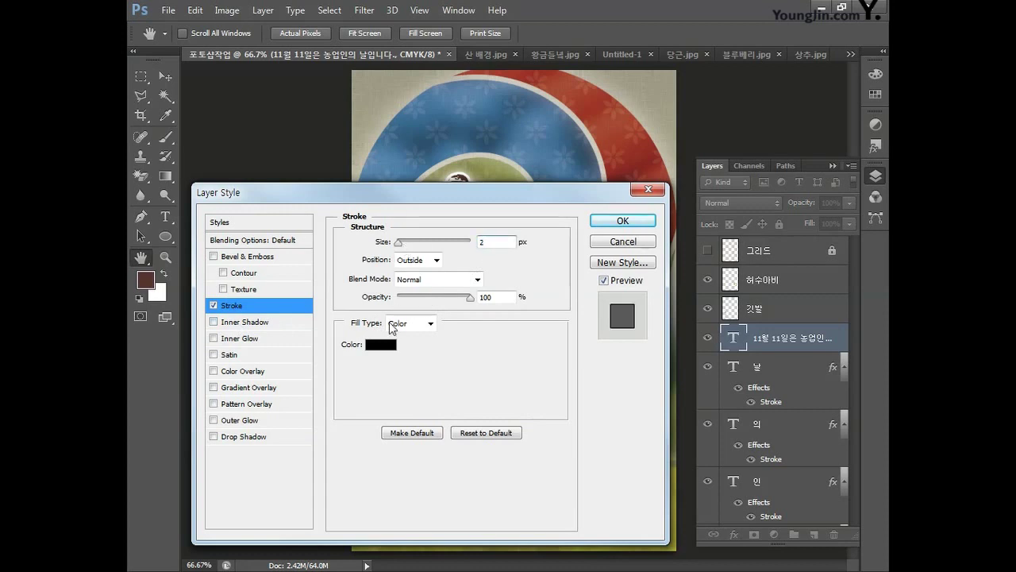
- Set the date line's stroke colour to white with C 0, M 0, Y 0, K 0 and apply the layer style
left_click(380, 345)
type("000000")
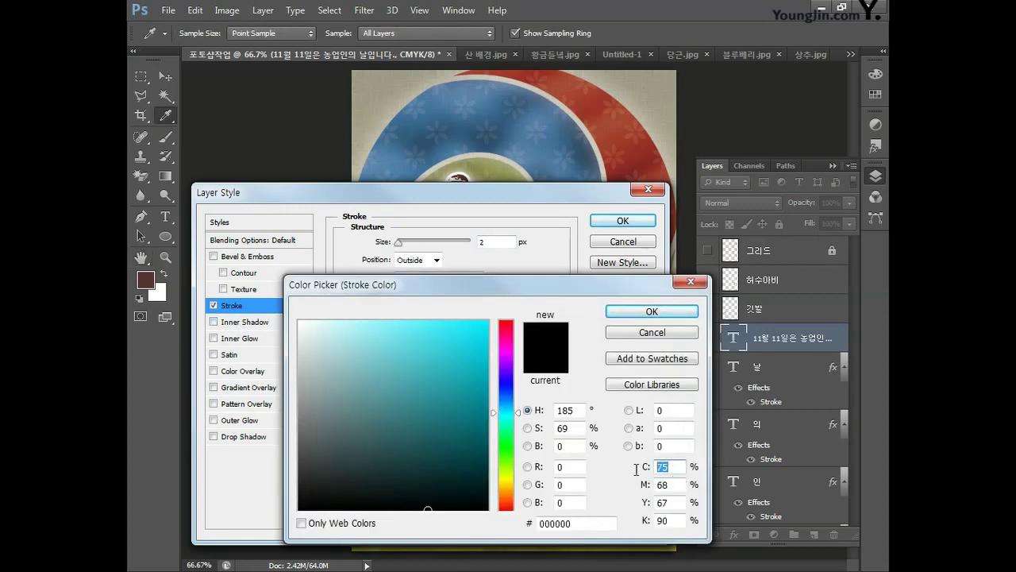
key("Tab")
type("0")
key("Tab")
type("0")
key("Tab")
type("0")
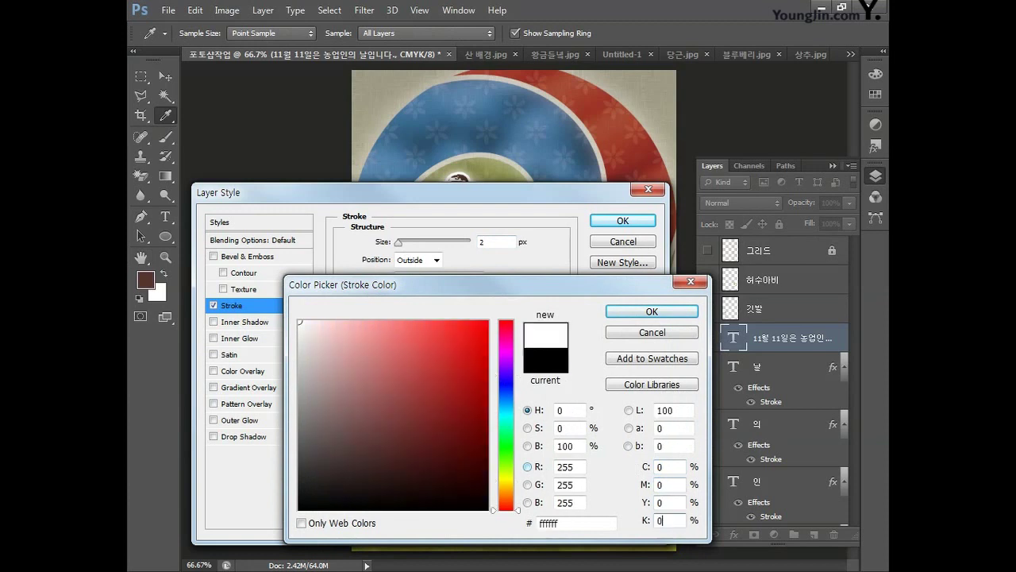
left_click(652, 311)
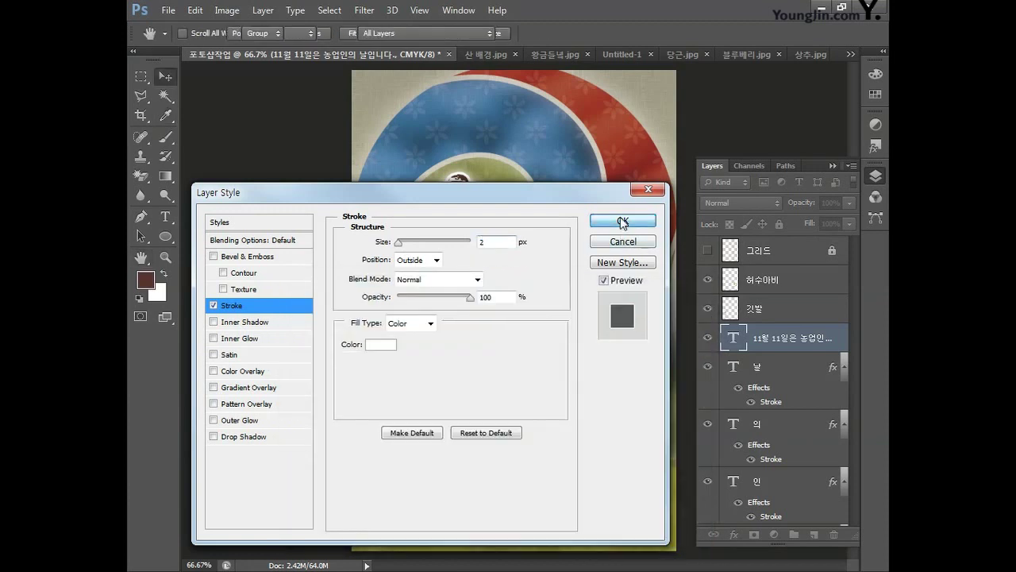
left_click(623, 220)
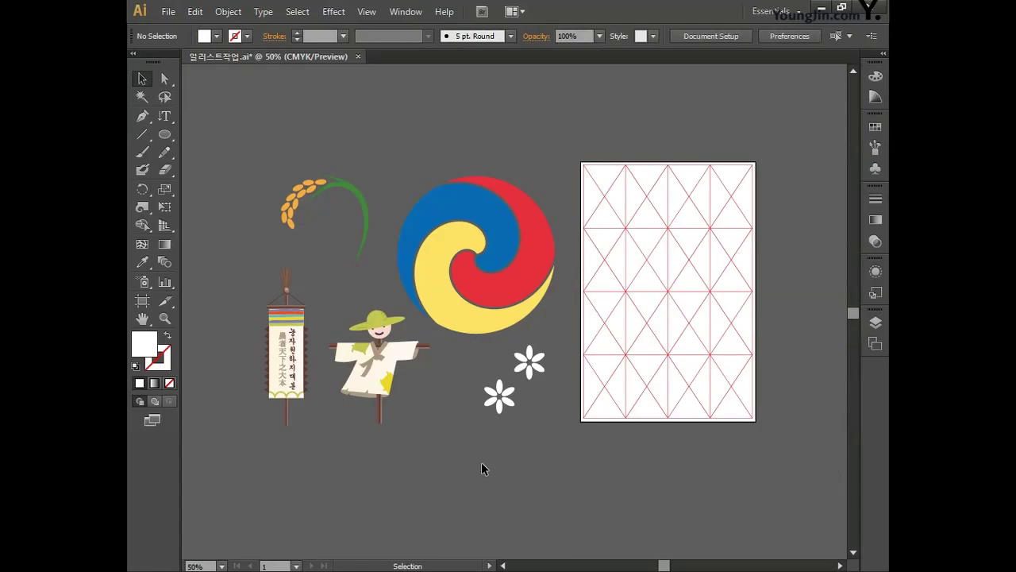
- Copy the rice ear artwork from 일러스트작업.ai in Illustrator and paste it as pixels into the Photoshop poster
left_click(370, 242)
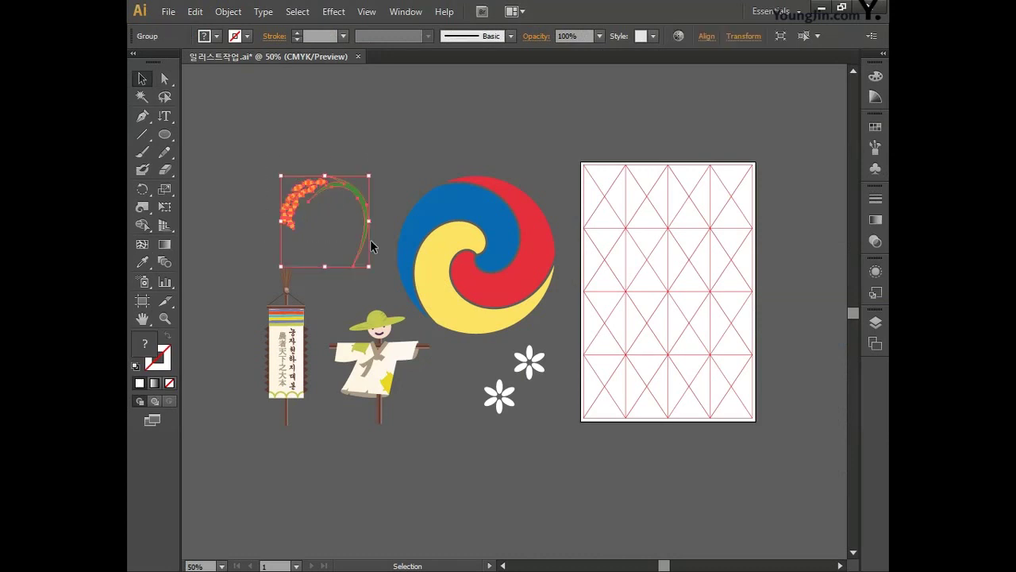
key("ctrl+c")
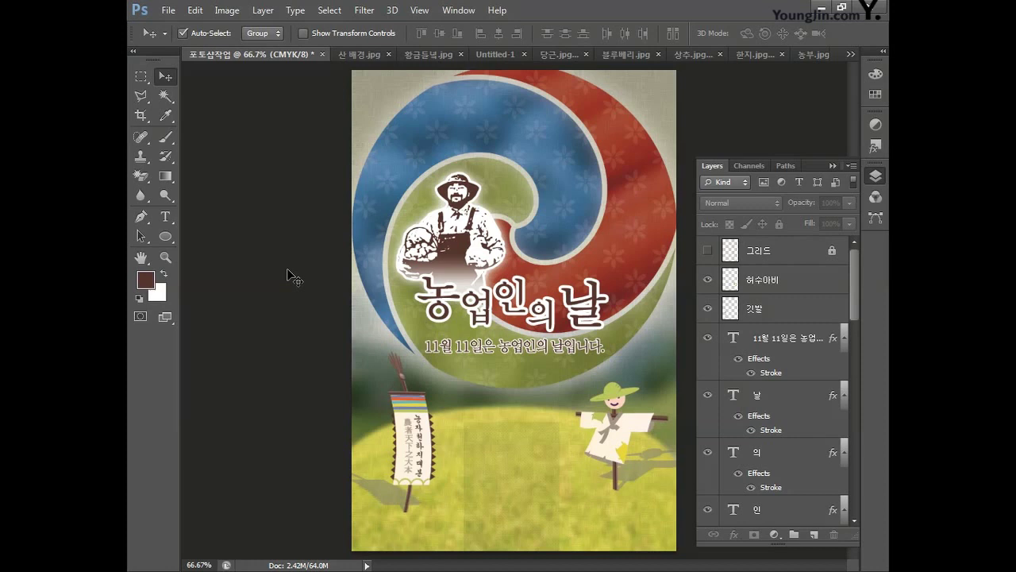
key("ctrl+v")
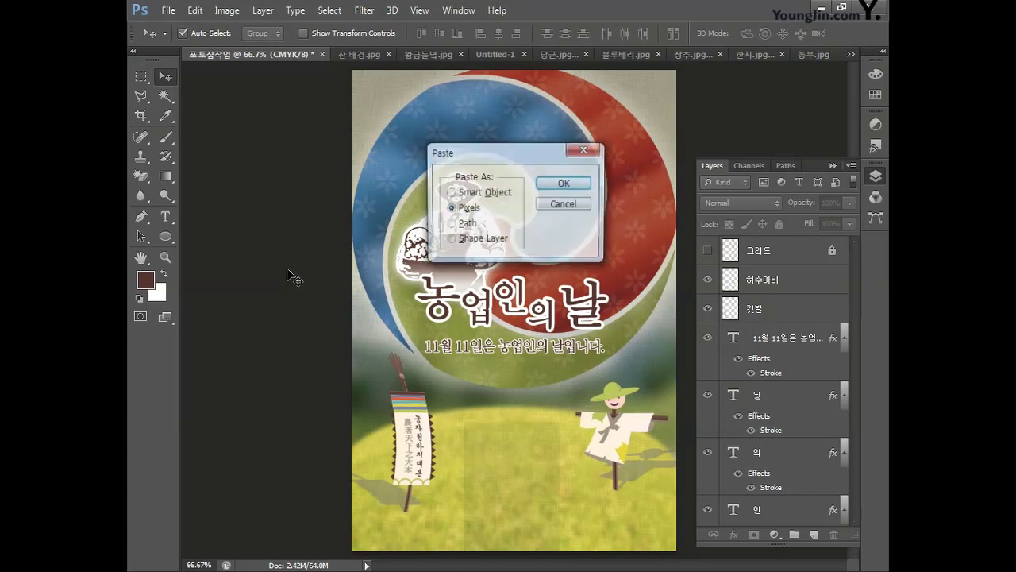
left_click(559, 184)
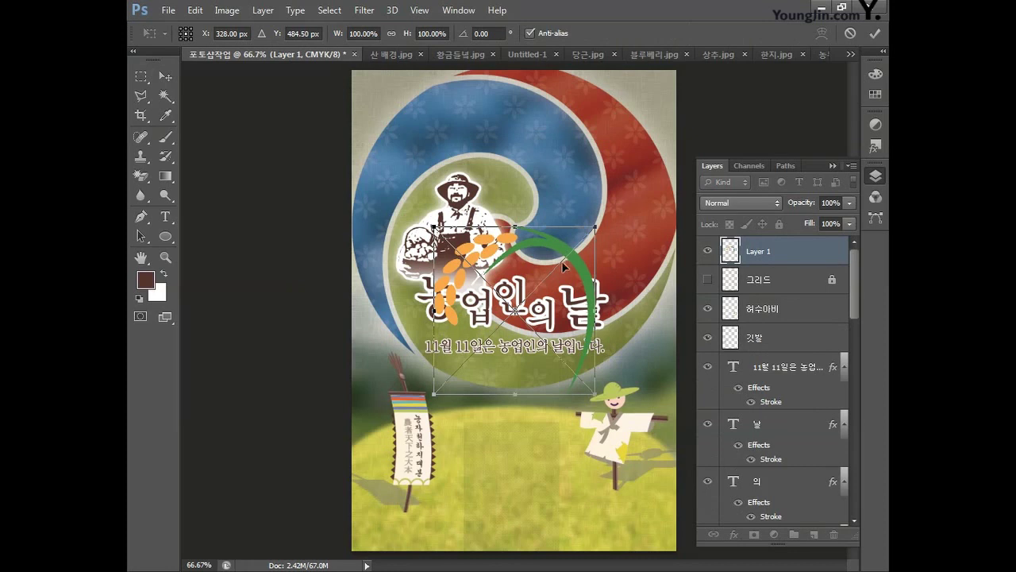
- Scale the rice ear down and place it over the blue and red swirls above the title's last syllables
left_click_drag(568, 254, 615, 176)
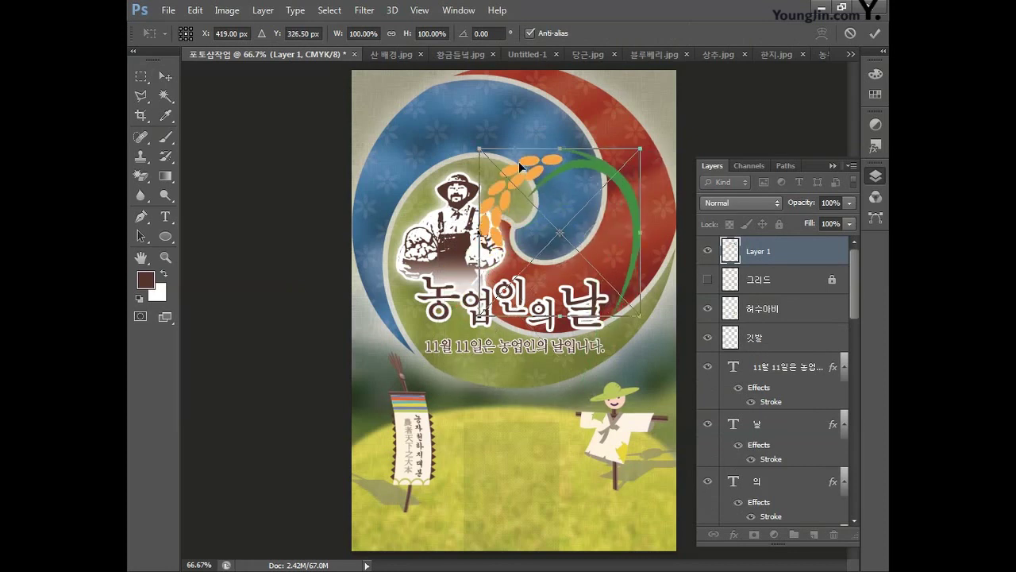
left_click_drag(479, 149, 510, 181)
left_click_drag(556, 209, 560, 193)
left_click_drag(514, 164, 522, 167)
key("Return")
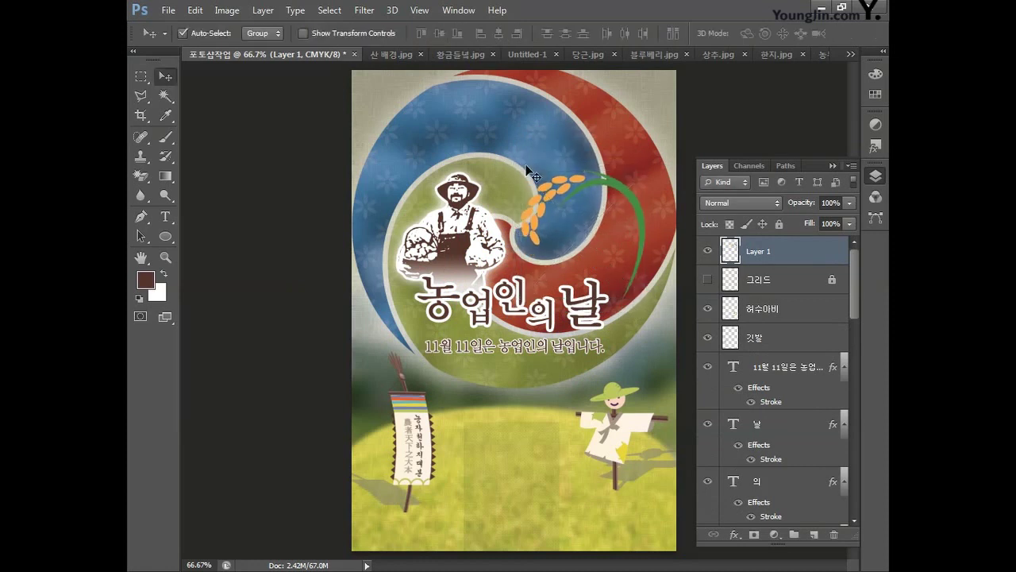
- Add a 3 px outside Stroke in white (C 0, M 0, Y 0, K 0) to the rice ear's layer
double_click(815, 248)
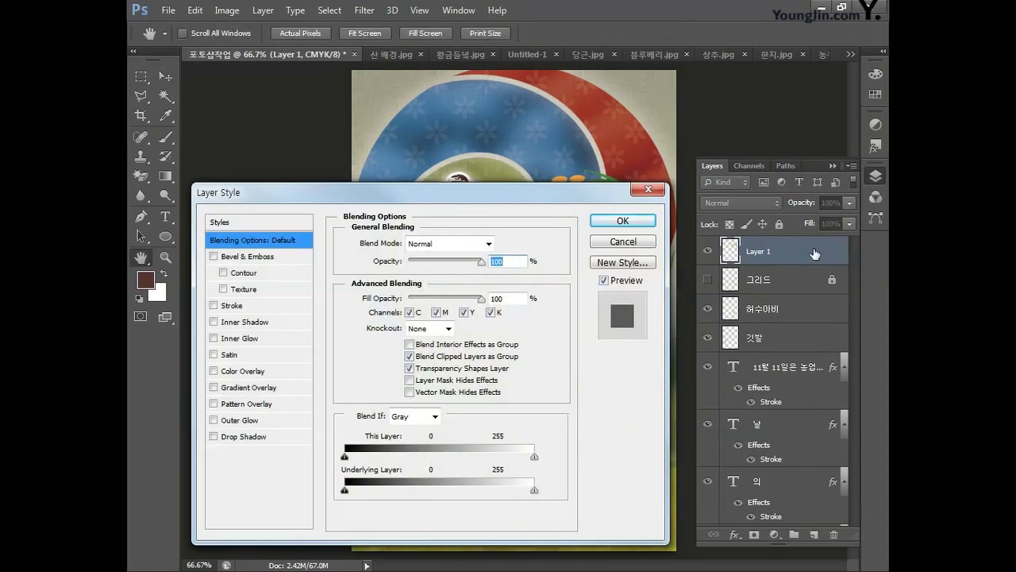
left_click(233, 307)
left_click(493, 241)
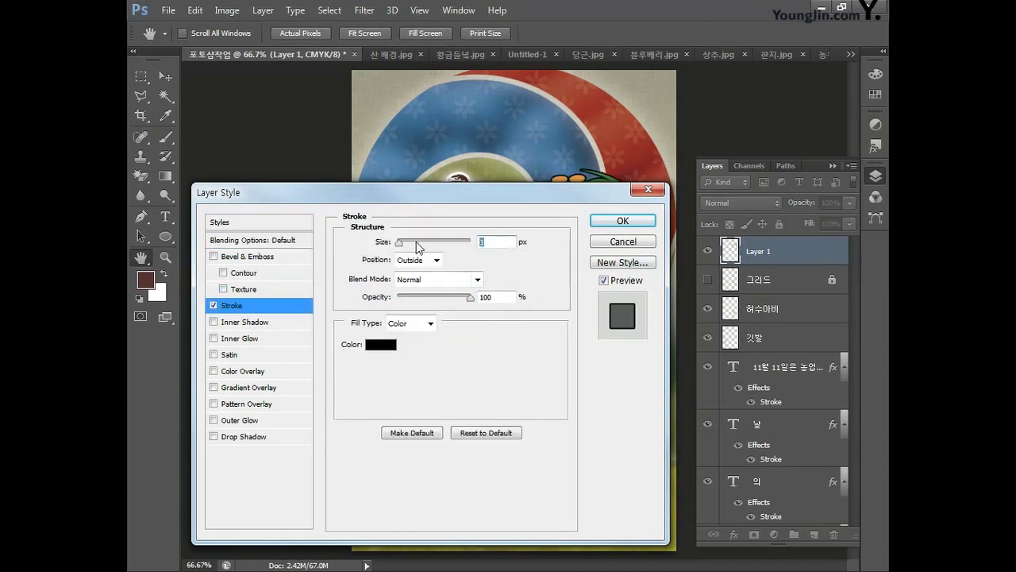
left_click(380, 344)
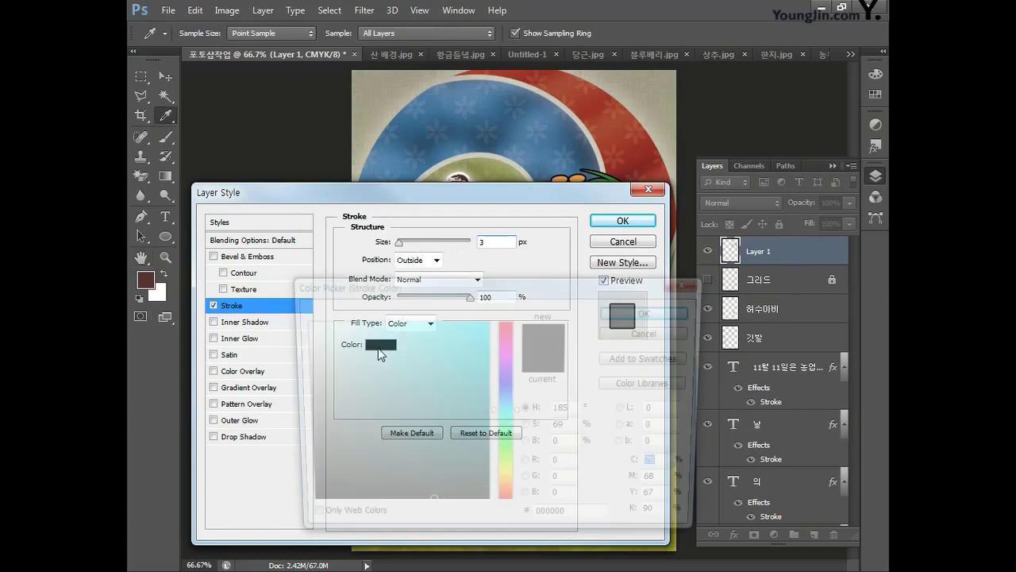
type("0")
key("Tab")
type("0")
key("Tab")
type("0")
key("Tab")
type("0")
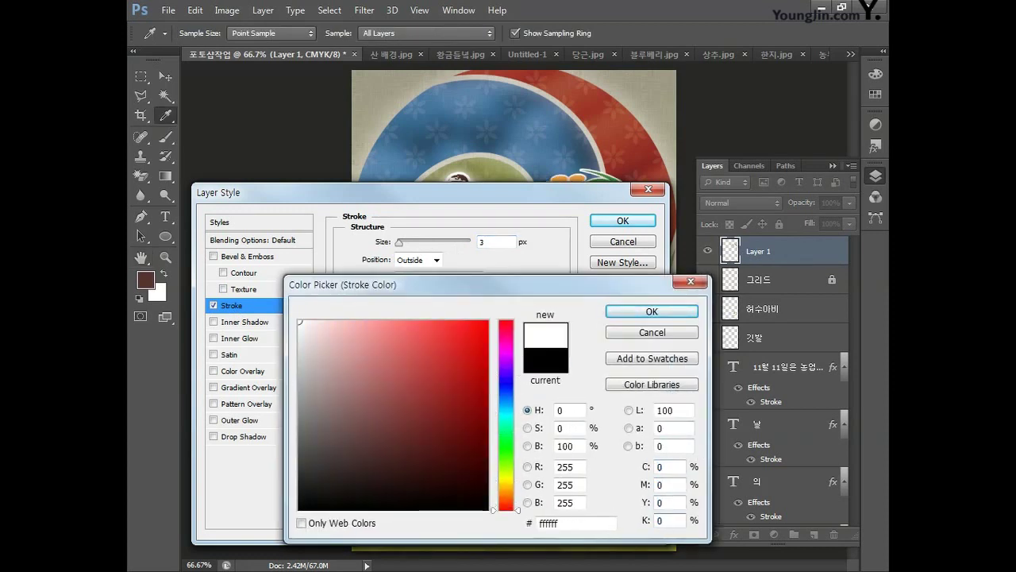
left_click(629, 310)
left_click(622, 220)
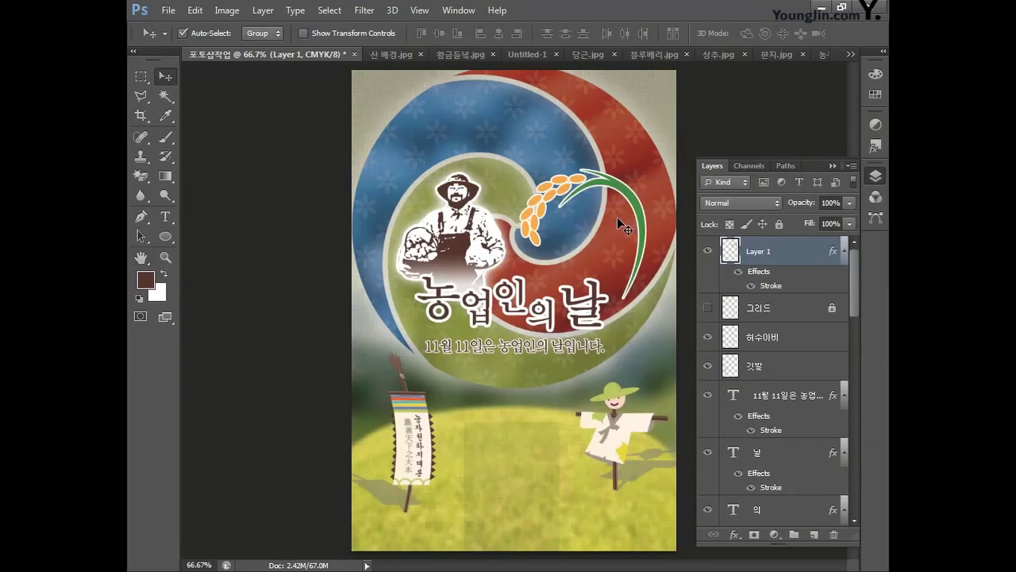
- Set the rice ear's stroke size to 5 px and apply the layer style
double_click(770, 285)
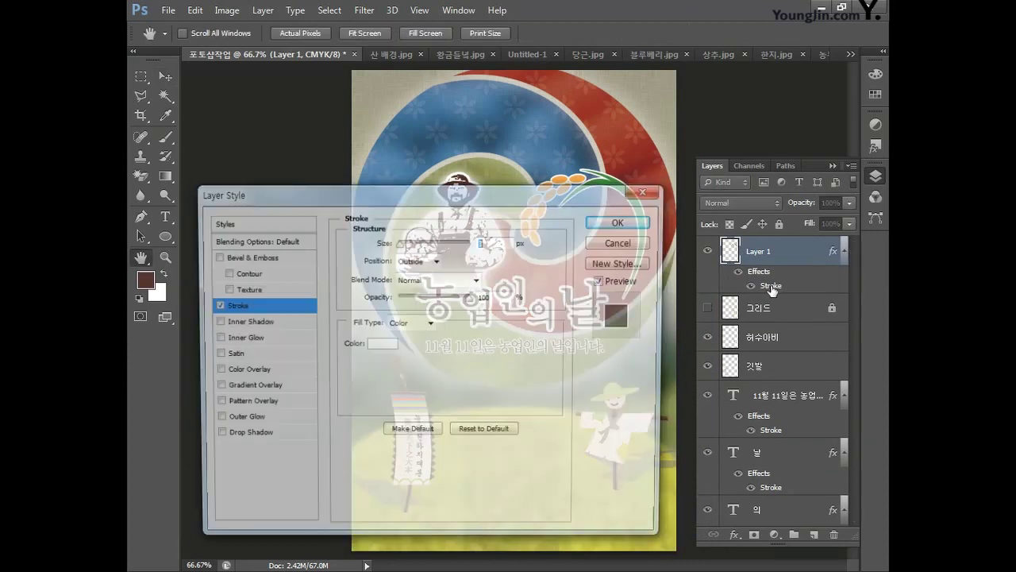
double_click(506, 246)
type("5")
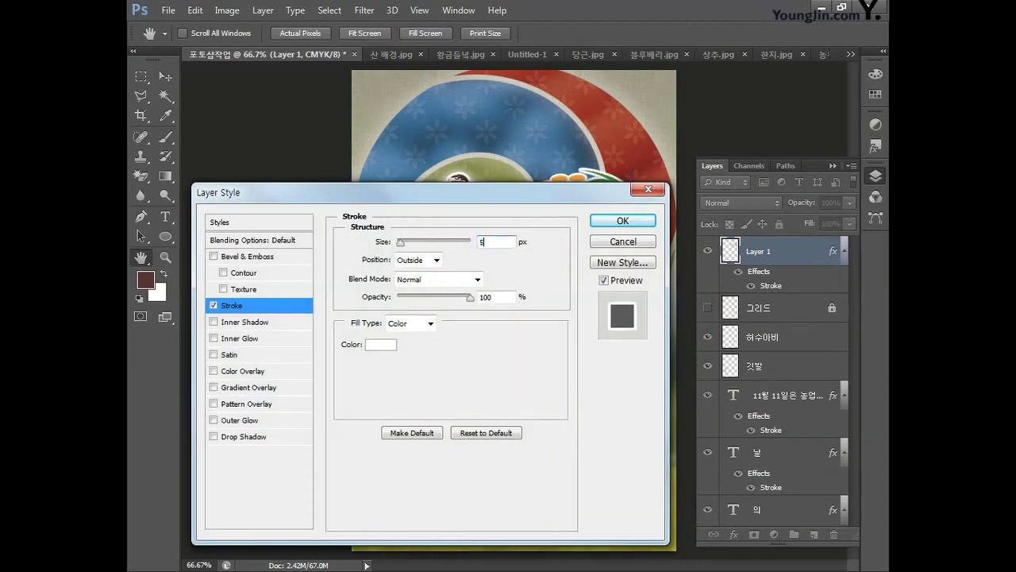
left_click(620, 220)
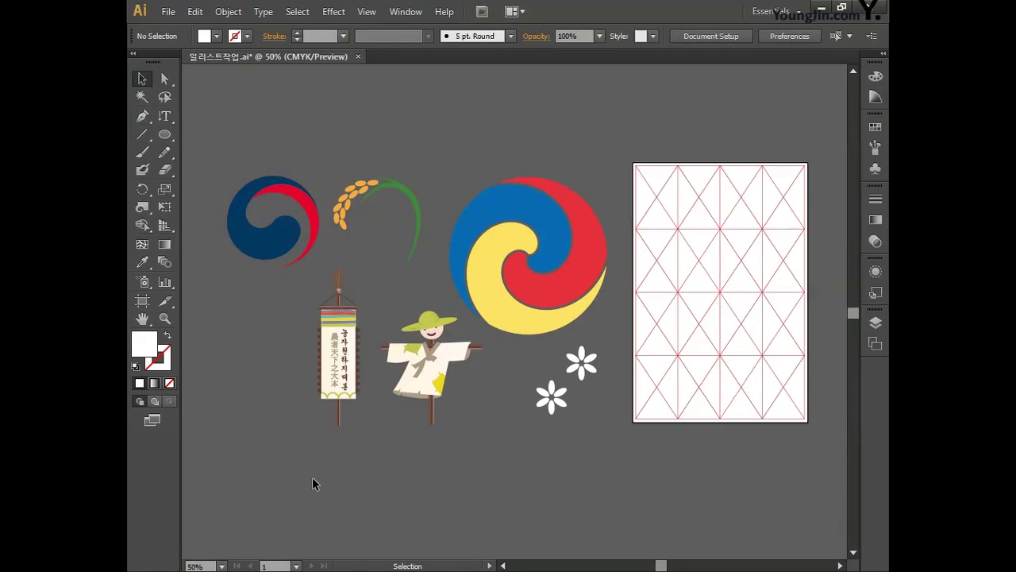
- Copy the small navy and red swirl logo from 일러스트작업.ai in Illustrator and paste it as pixels into the Photoshop poster
left_click_drag(215, 179, 296, 287)
key("a")
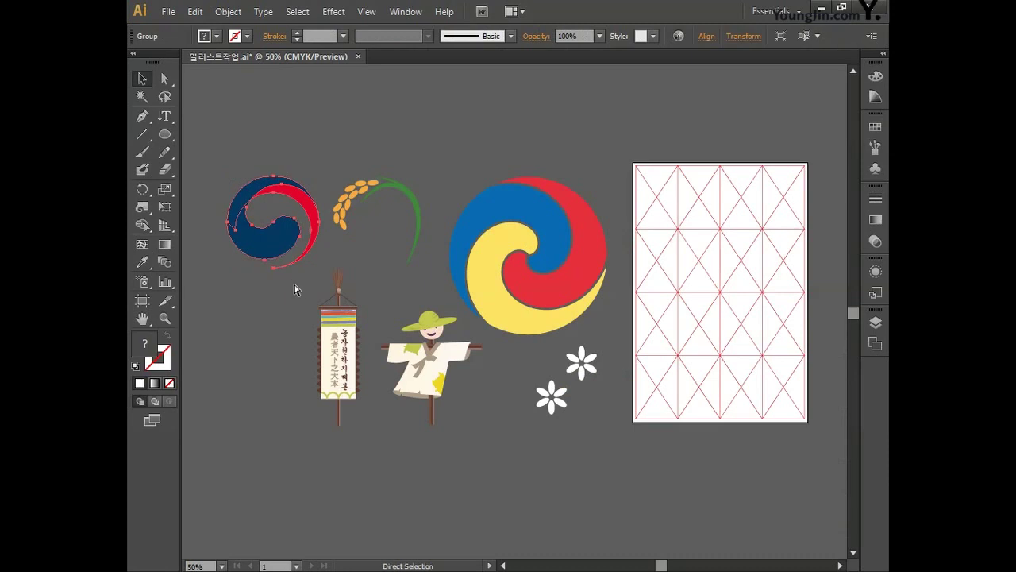
key("v")
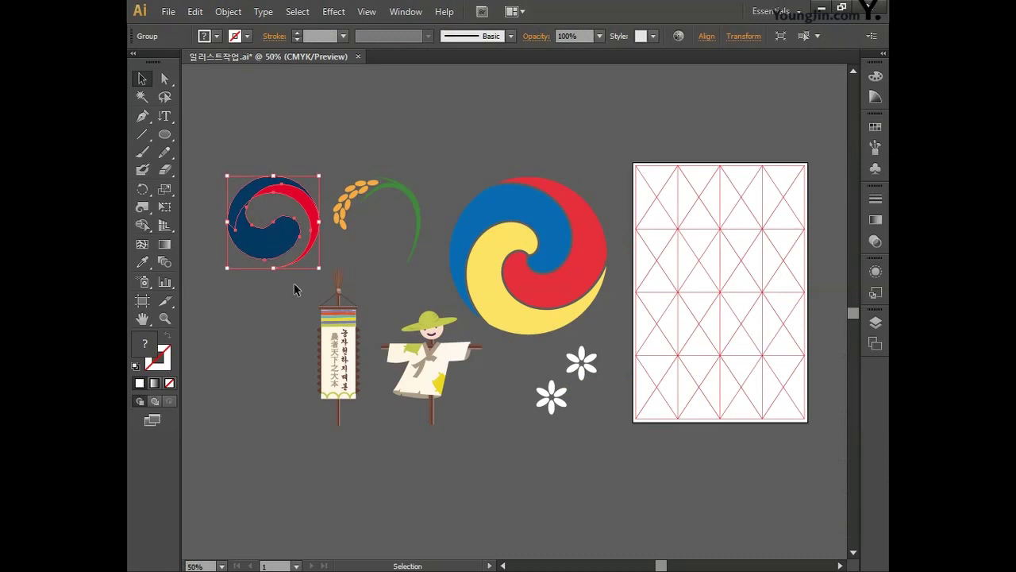
key("alt+Tab")
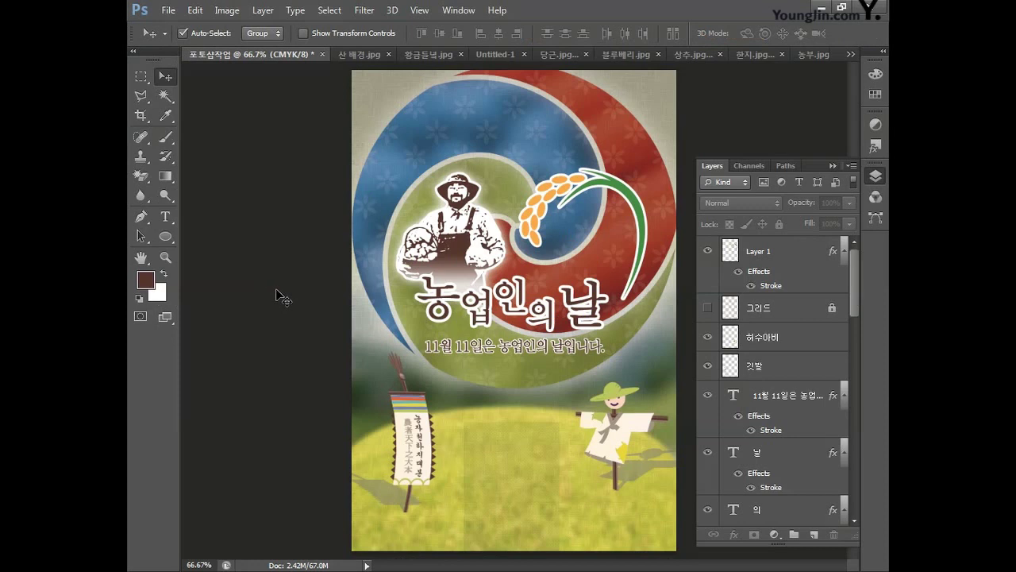
key("ctrl+v")
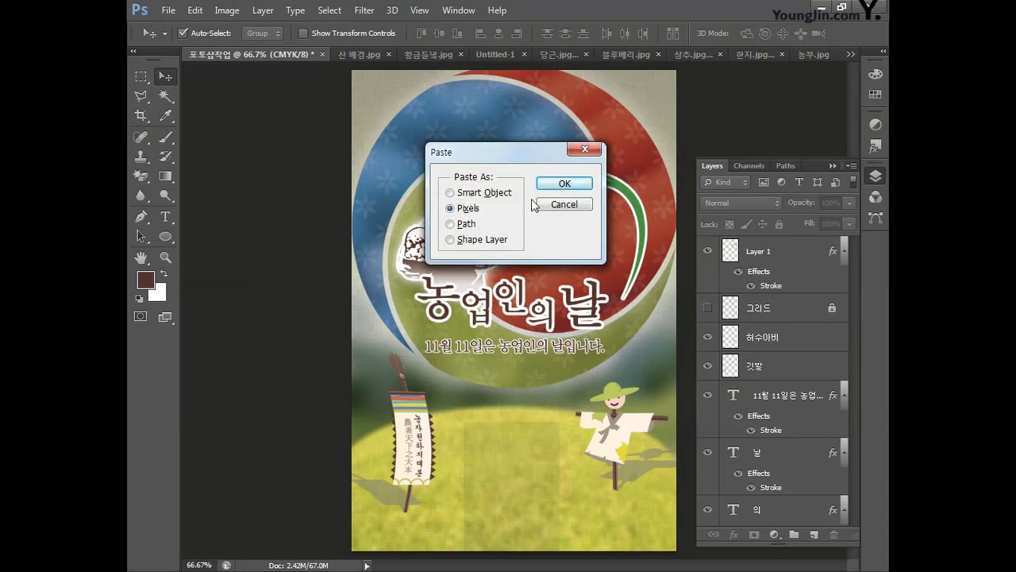
left_click(560, 184)
- Scale the swirl logo down and place it in the poster's upper-left corner, over the edge of the blue swirl
left_click_drag(598, 395, 406, 125)
left_click_drag(376, 79, 382, 104)
key("Return")
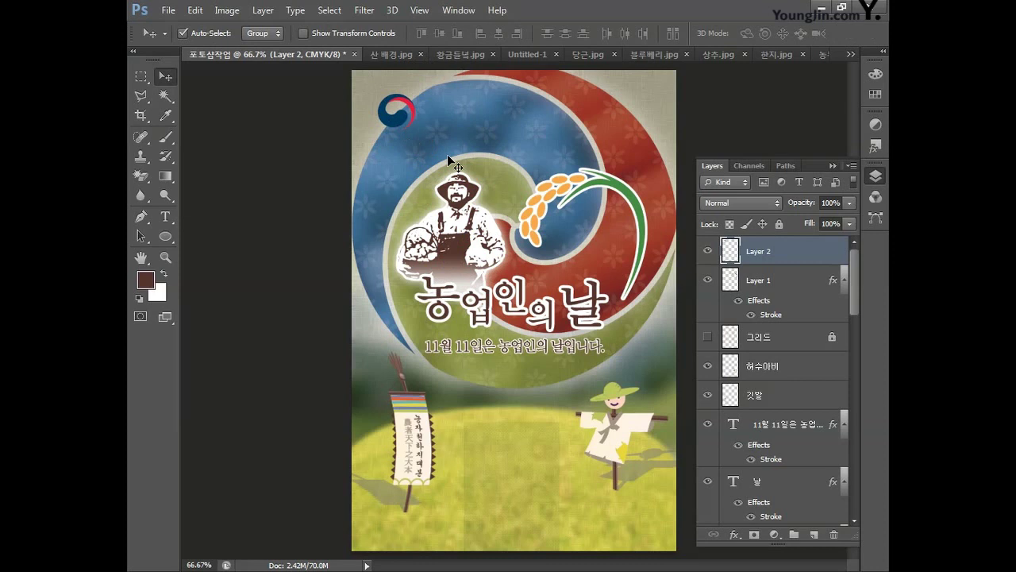
- Rename the rice ear's layer 벼 and the swirl logo's layer 농촌진흥청 로고
double_click(759, 281)
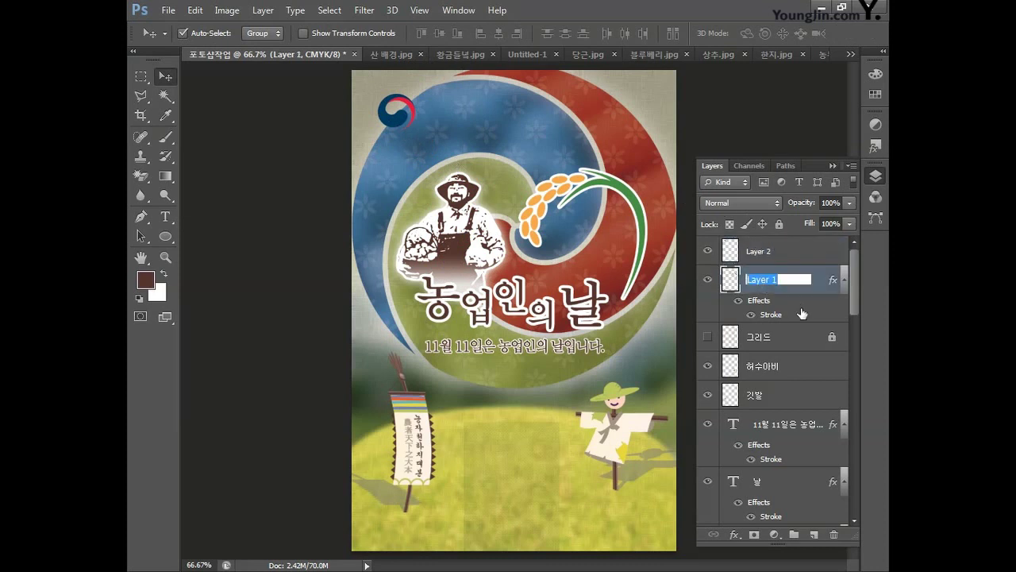
type("벼")
key("Return")
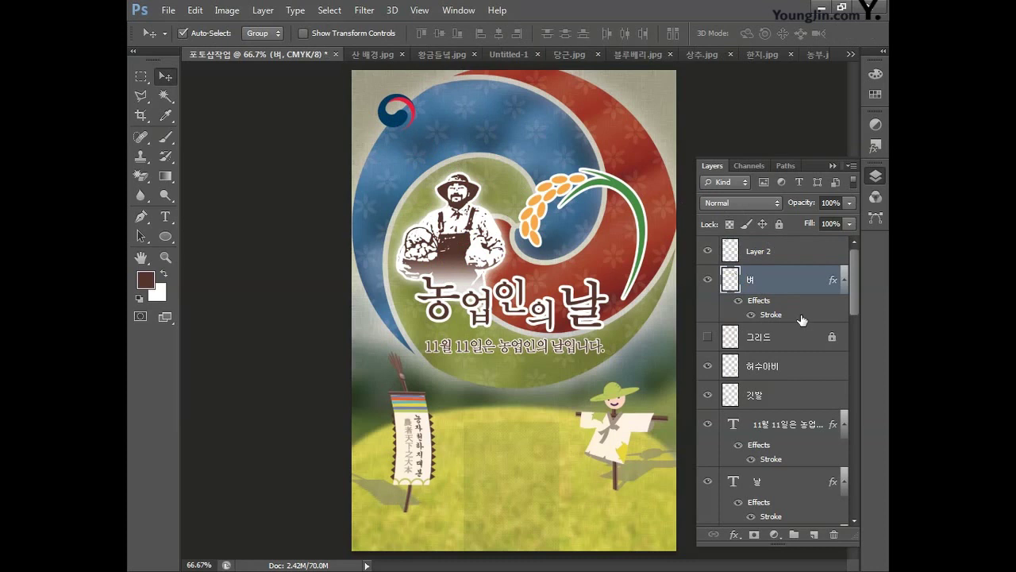
double_click(759, 252)
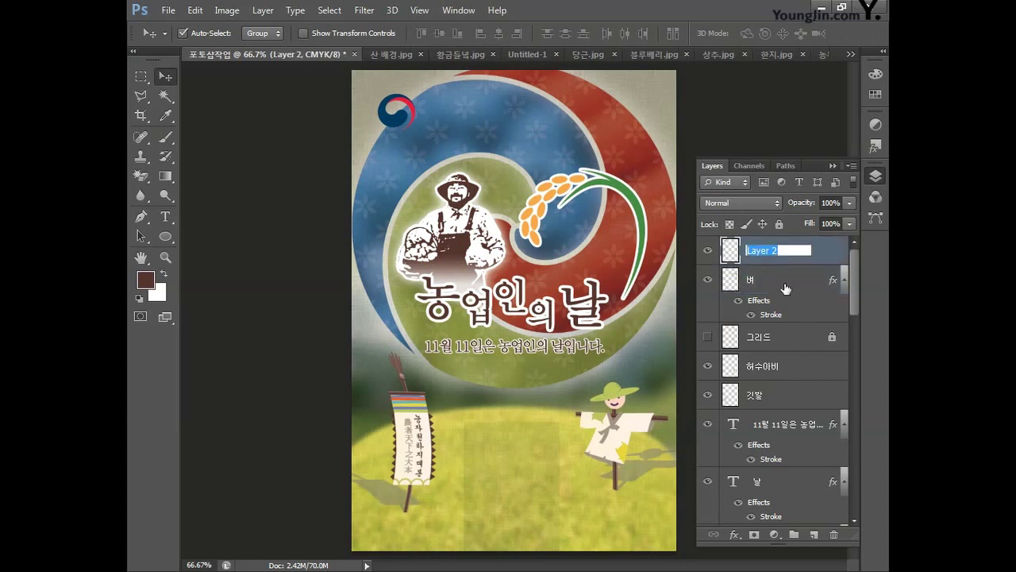
type("농촌진흥청 로고")
key("Return")
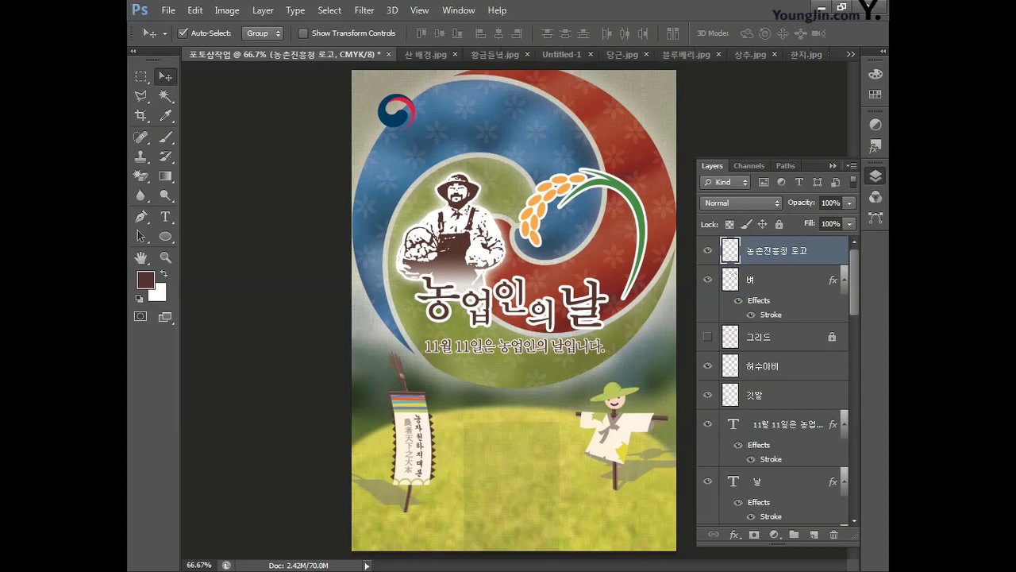
- Add a 3 px outside Stroke in white (C 0, M 0, Y 0, K 0) to the 농촌진흥청 로고 layer
double_click(818, 252)
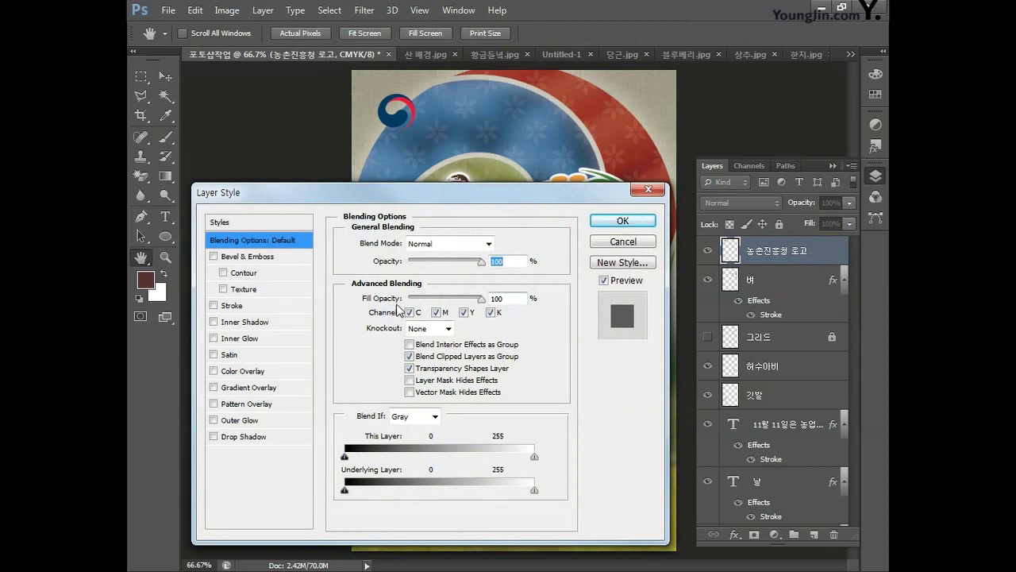
left_click(235, 306)
left_click(500, 241)
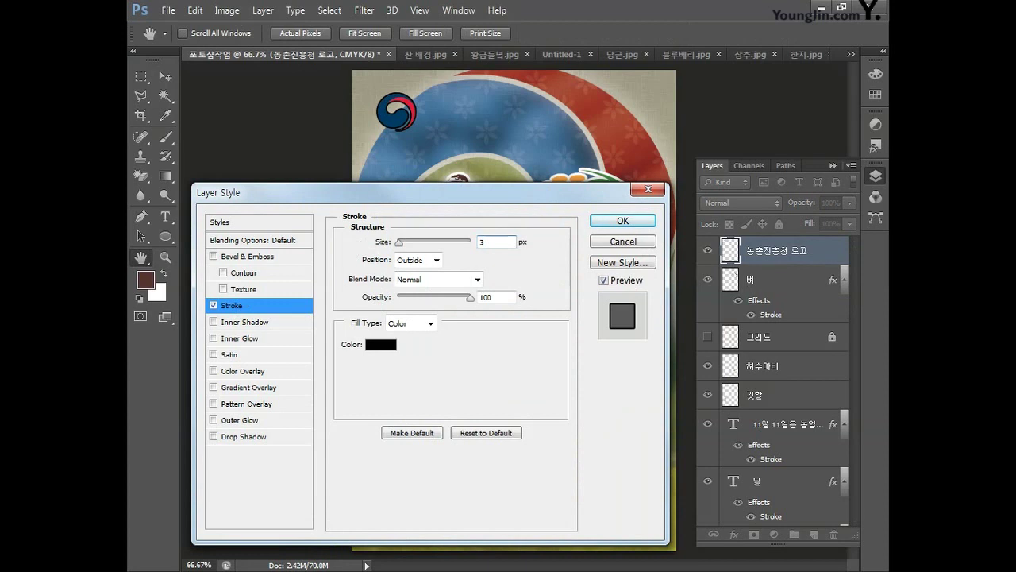
left_click(381, 343)
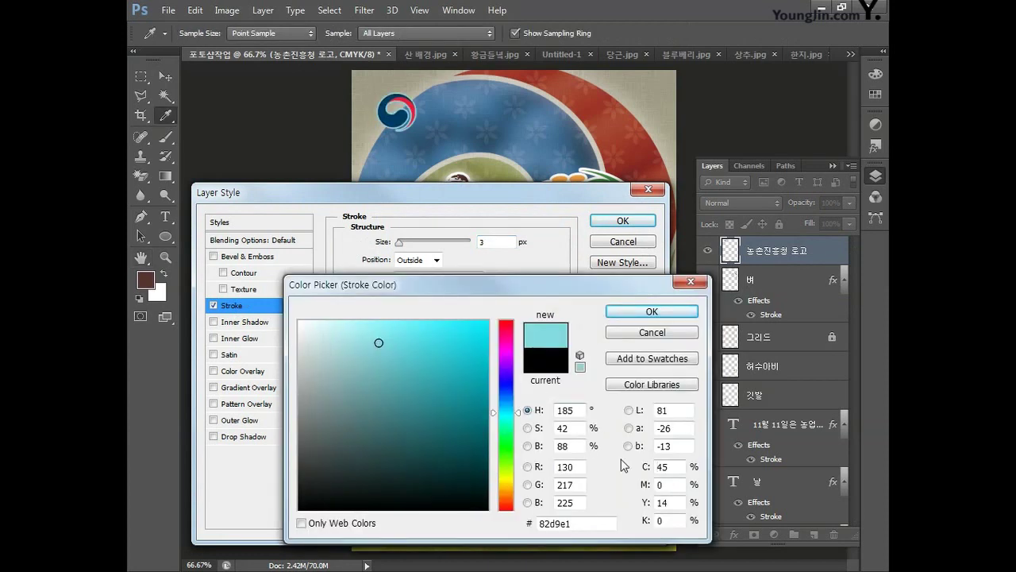
double_click(674, 470)
type("0")
key("Tab")
type("0")
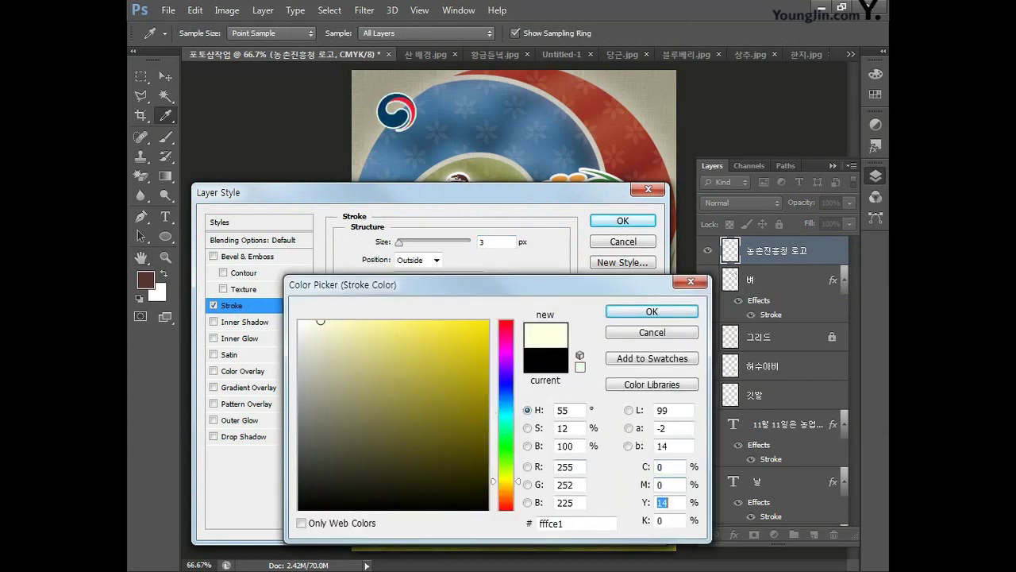
key("Tab")
type("0")
key("Tab")
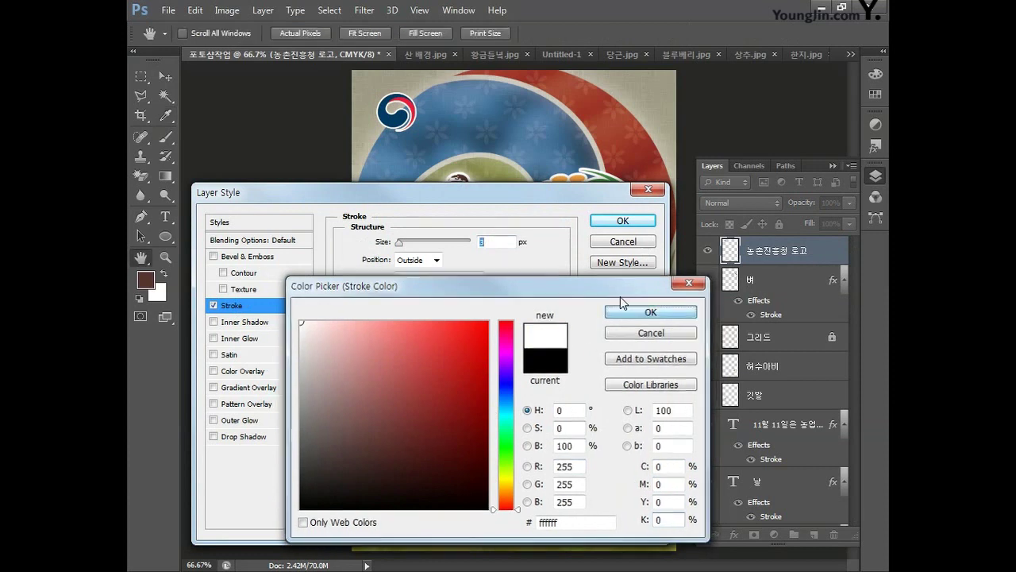
left_click(623, 310)
left_click(609, 220)
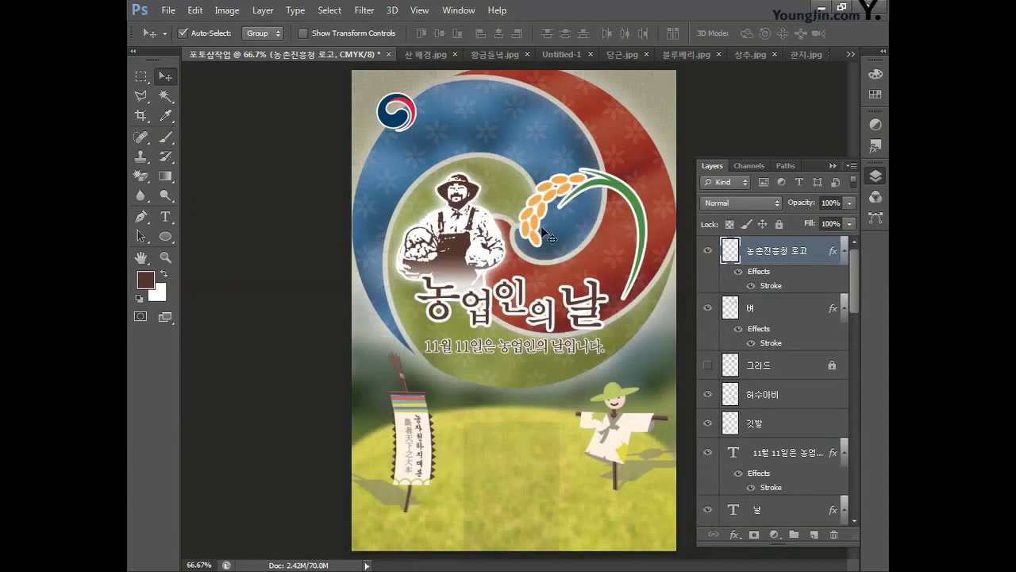
- Add a text layer reading 농촌진흥청 just below the swirl logo
left_click(165, 216)
left_click(370, 163)
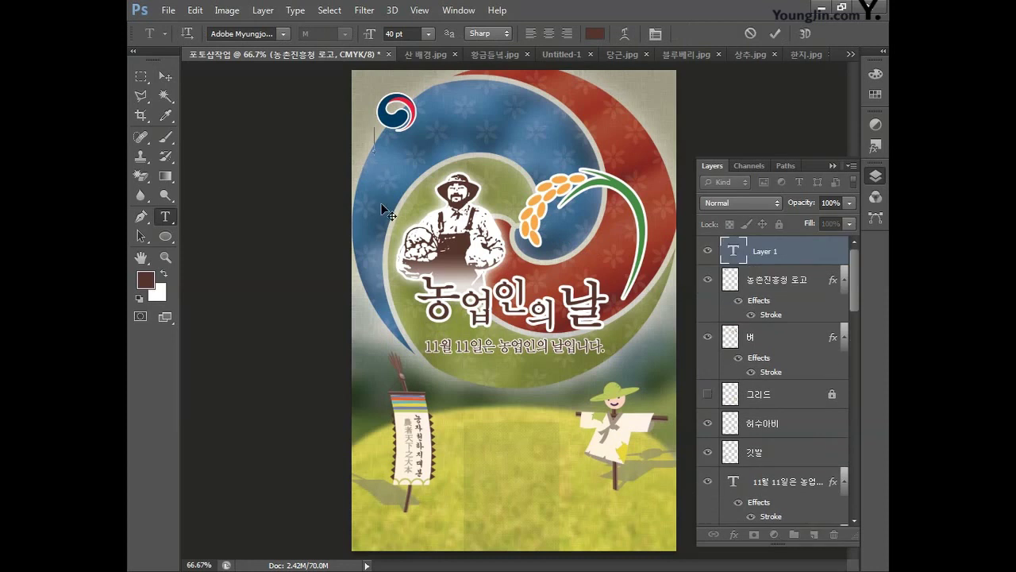
type("농촌진흥청")
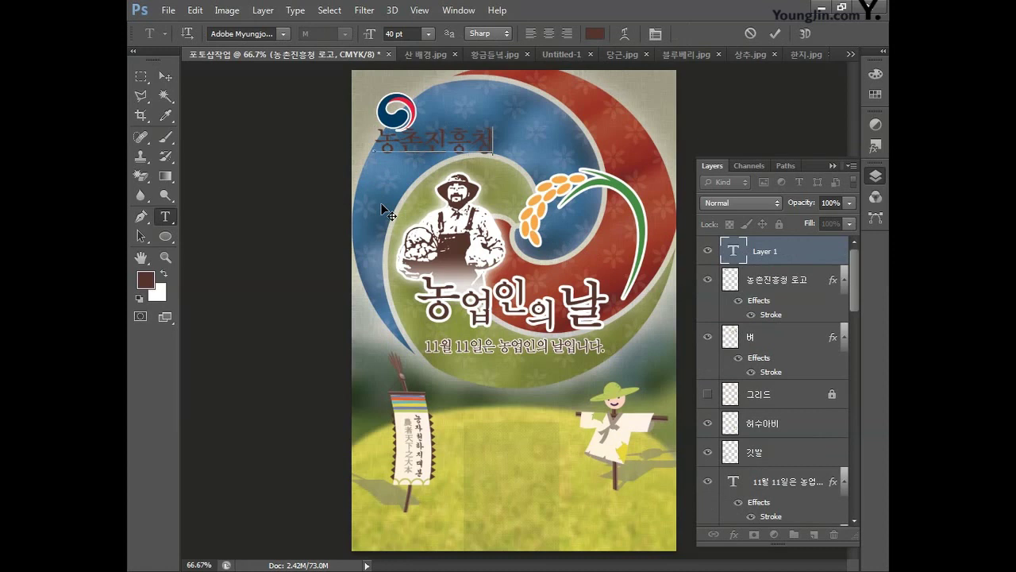
key("ctrl+Return")
key("v")
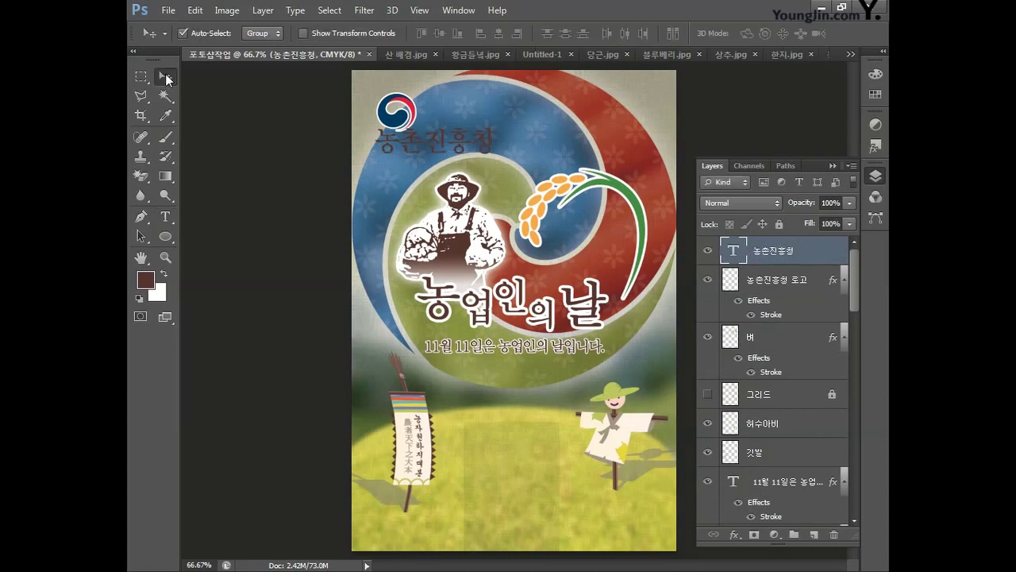
- Recolour the 농촌진흥청 text dark grey with C 0, M 0, Y 0, K 80
left_click(146, 280)
double_click(670, 466)
type("0")
key("Tab")
type("0")
key("Tab")
type("0")
type("80")
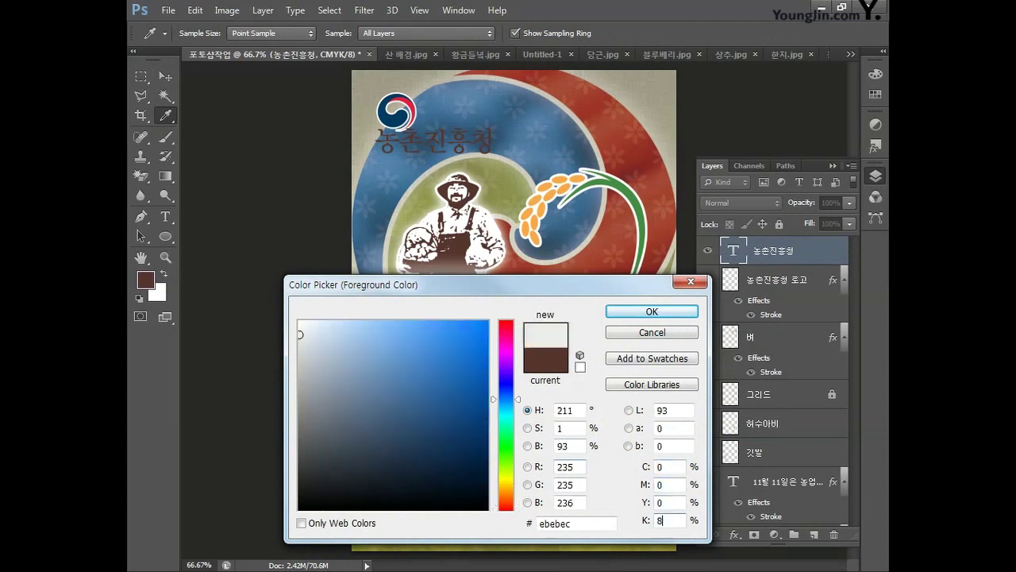
left_click(652, 311)
key("v")
- Add a 3 px outside Stroke in white (C 0, M 0, Y 0, K 0) to the 농촌진흥청 text layer
double_click(814, 254)
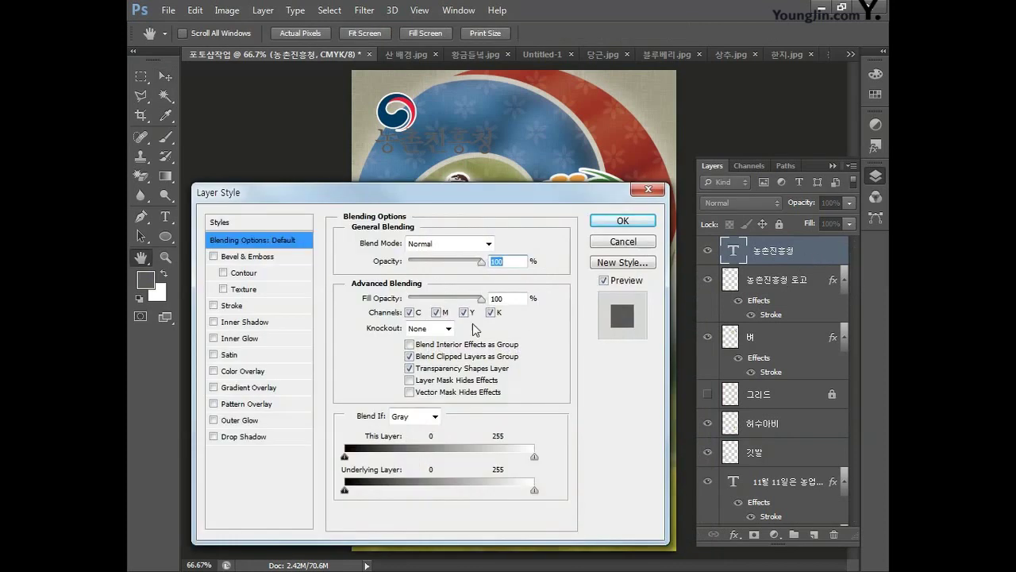
left_click(229, 306)
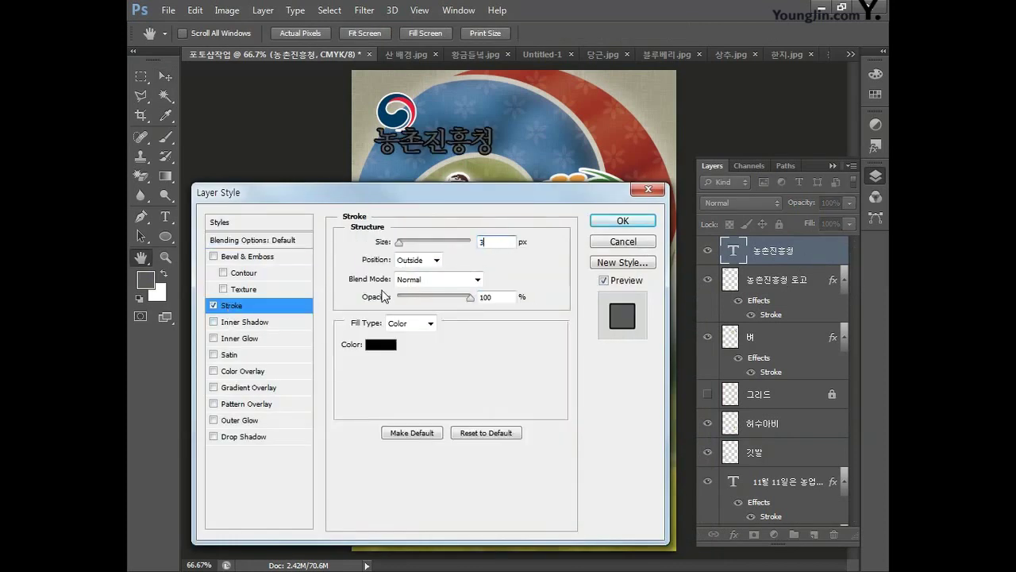
left_click(381, 343)
double_click(671, 468)
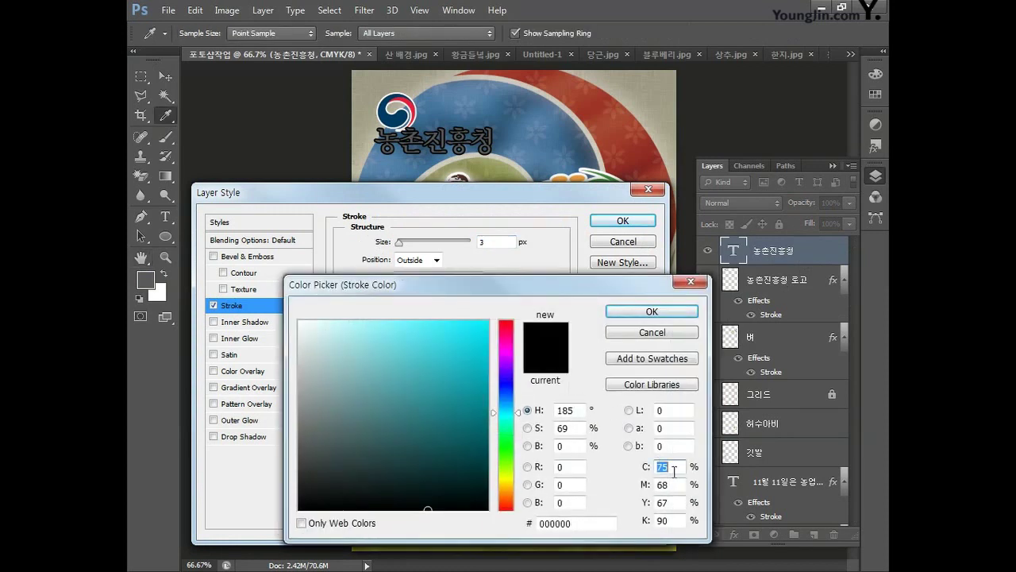
type("0")
key("Tab")
type("0")
key("Tab")
type("0")
key("Tab")
type("0")
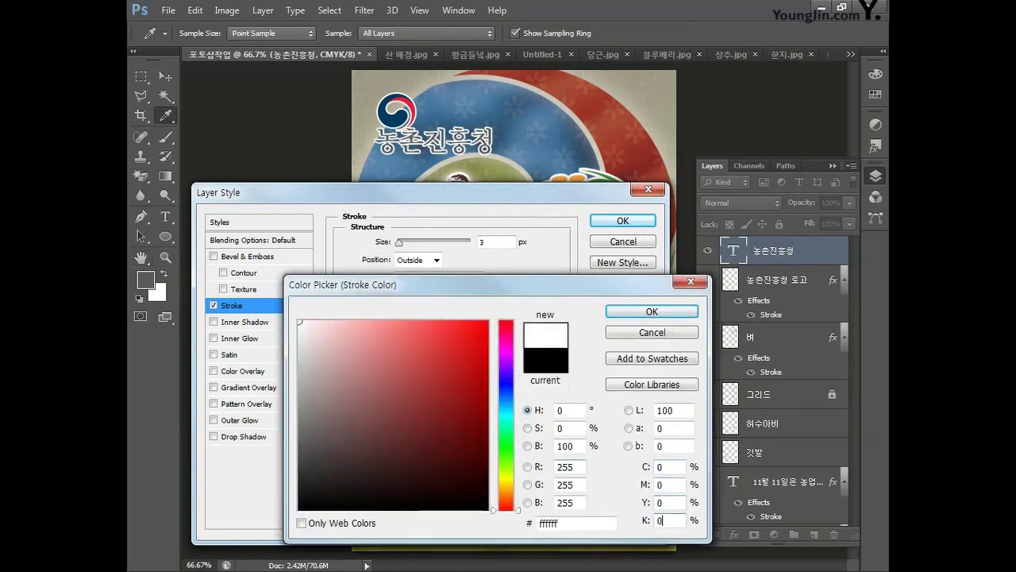
left_click(624, 312)
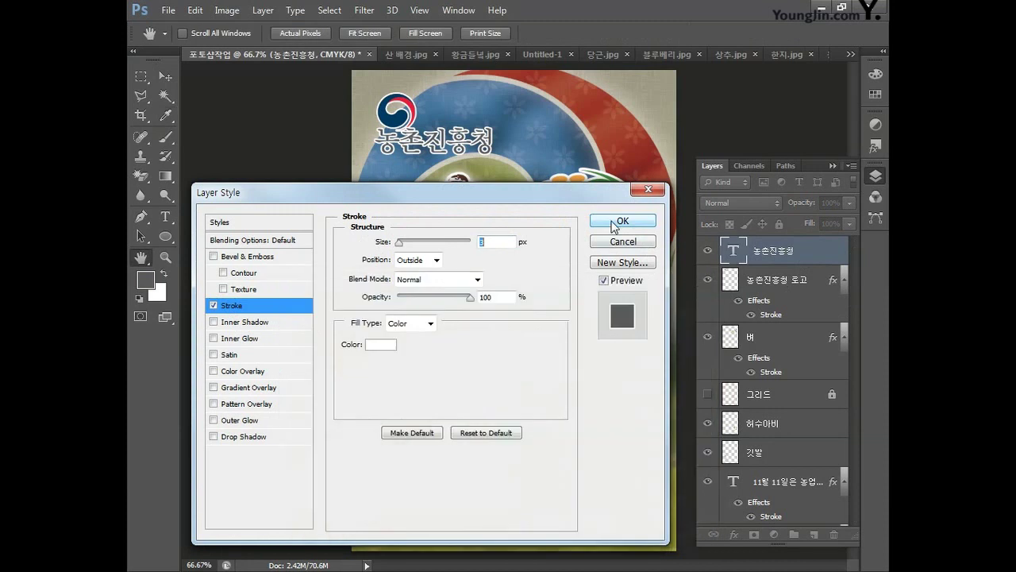
left_click(616, 220)
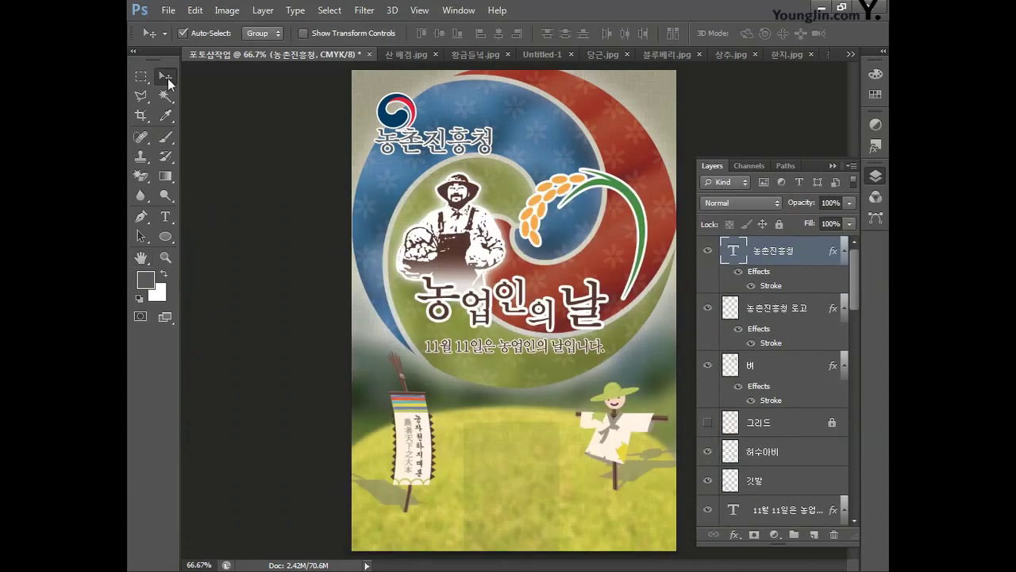
- Scale the 농촌진흥청 text down and centre it beneath the swirl logo
key("ctrl+t")
left_click_drag(492, 125, 423, 155)
key("Return")
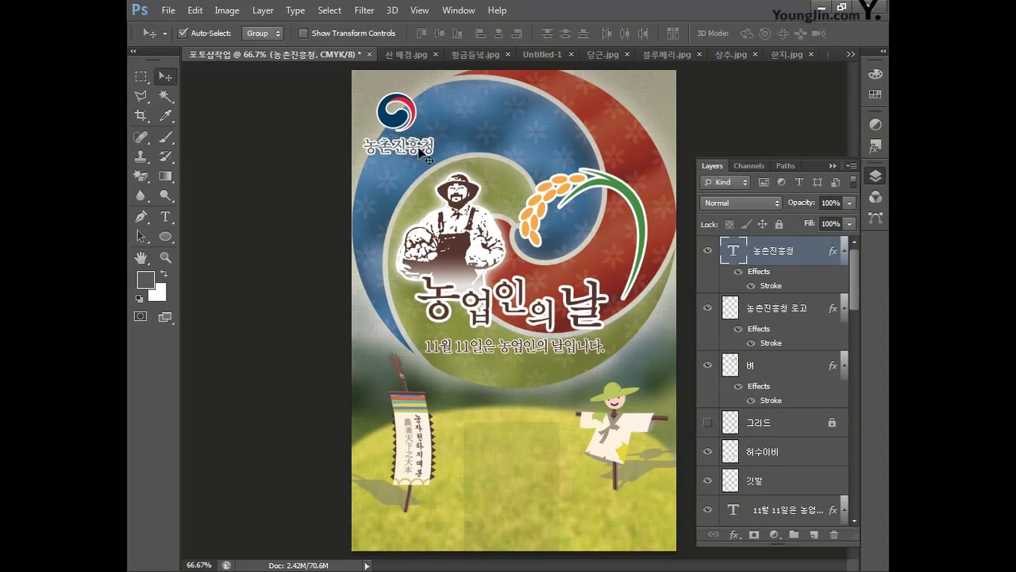
- Change the font of the 농촌진흥청 caption text to MHunmin
left_click(458, 10)
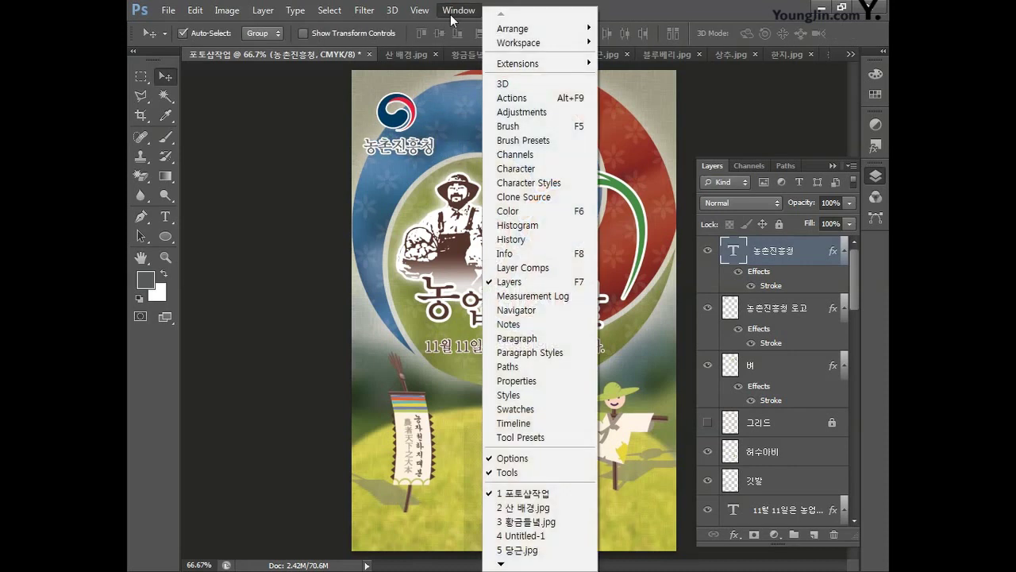
left_click(511, 169)
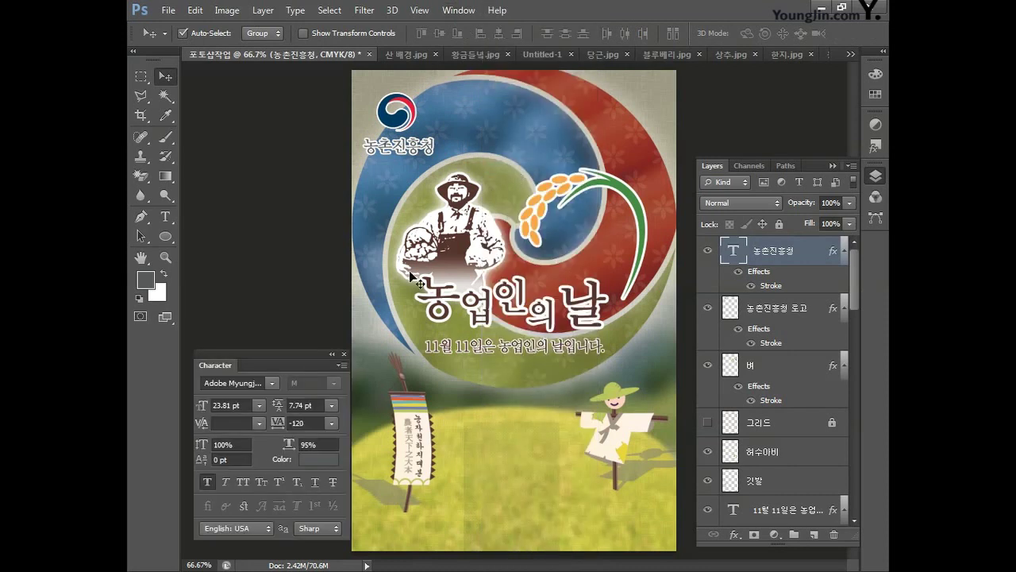
left_click(274, 384)
left_click_drag(405, 102, 405, 44)
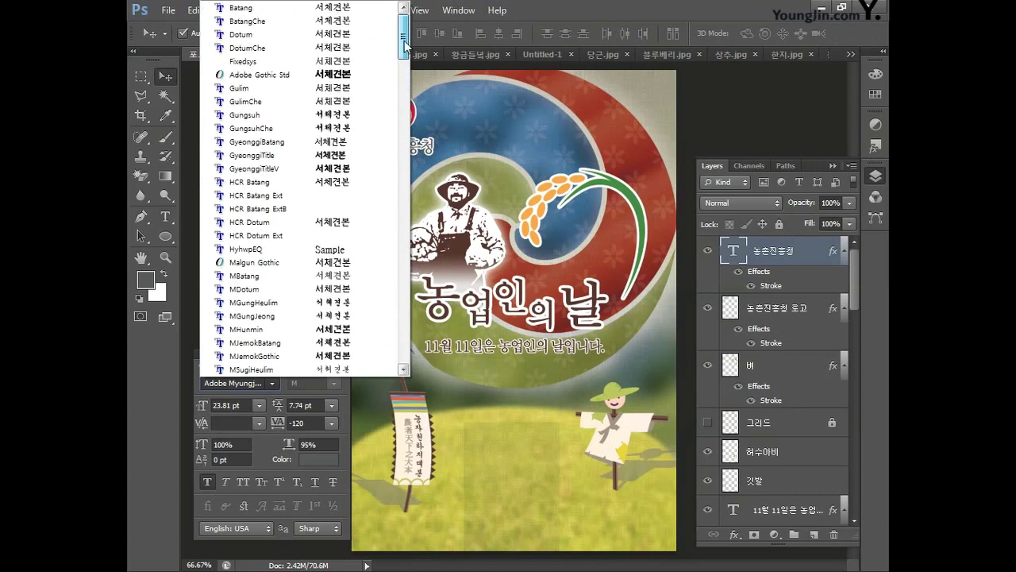
left_click(347, 329)
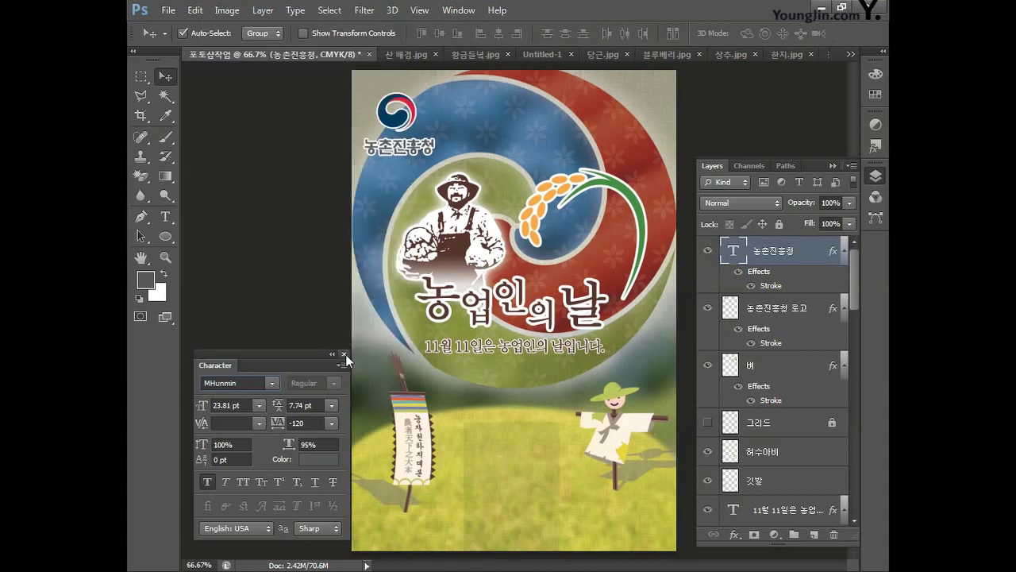
left_click(344, 354)
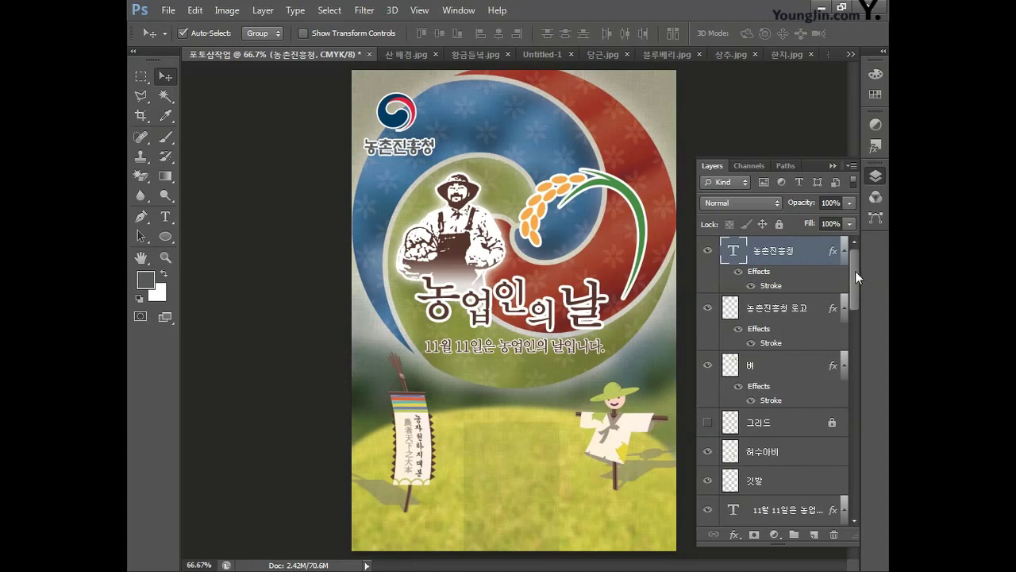
- Move the 그리드 layer to the top of the layer stack and briefly show the grid to check the layout before hiding it
left_click_drag(762, 422, 786, 253)
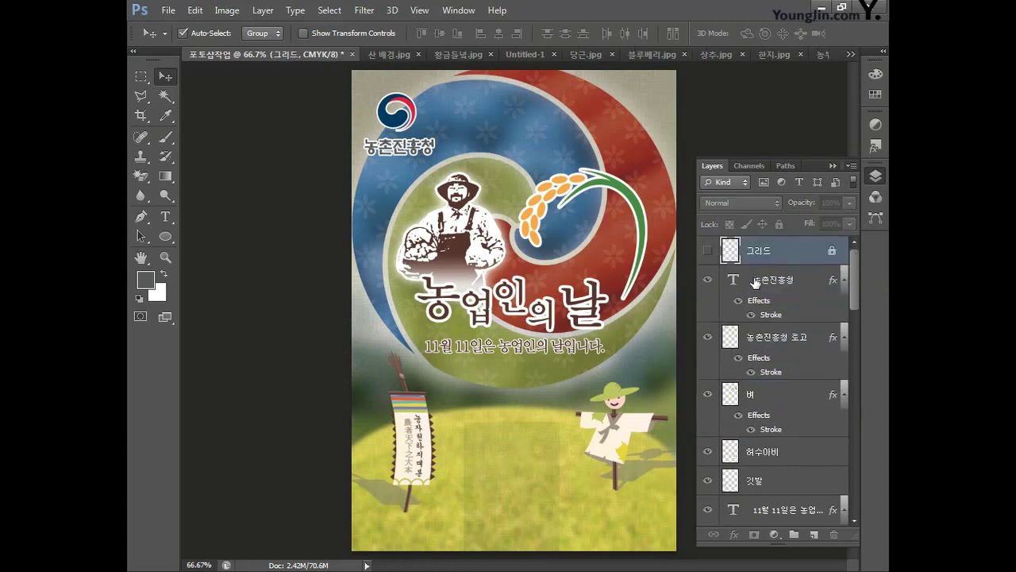
left_click(708, 251)
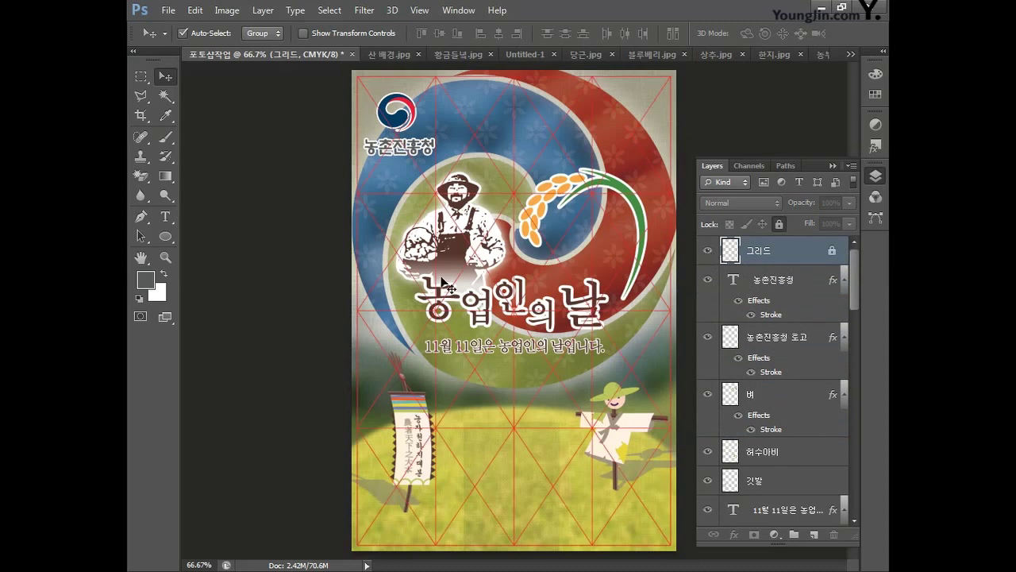
left_click(708, 252)
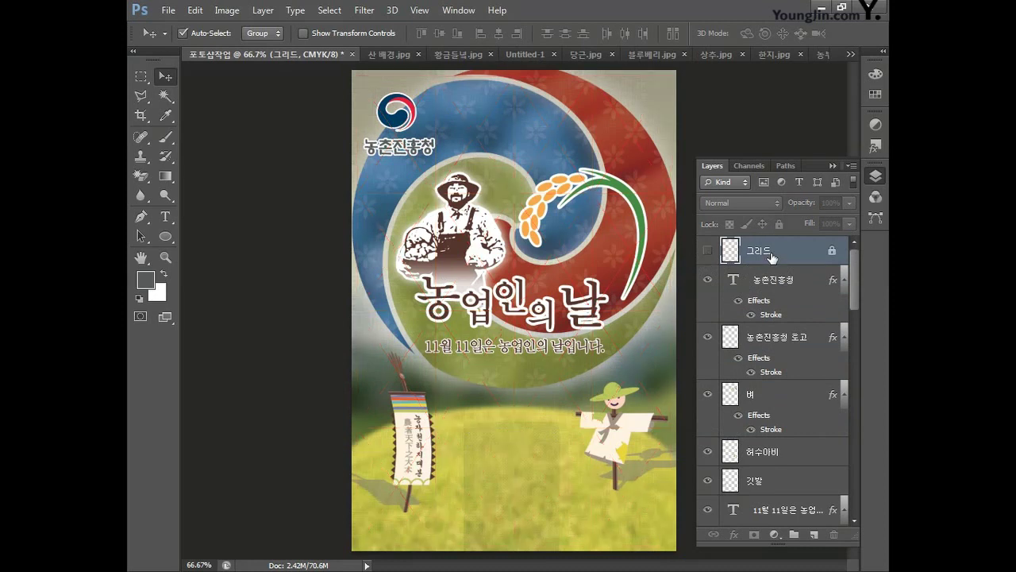
- Stamp all visible artwork into a new layer above the 농촌진흥청 text and convert the image to RGB Color, keeping the layers
left_click(772, 284)
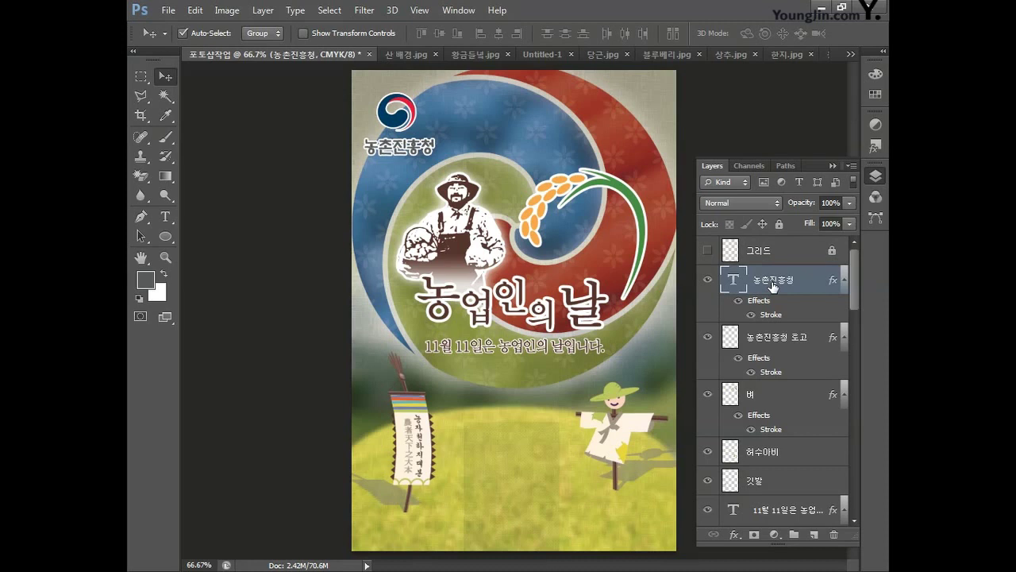
key("ctrl+alt+shift+e")
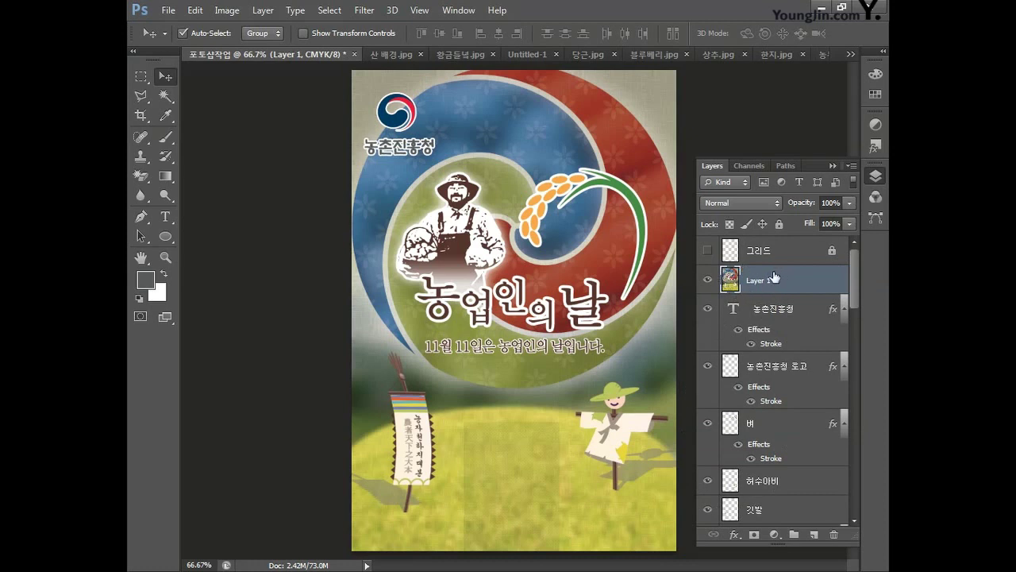
left_click(227, 11)
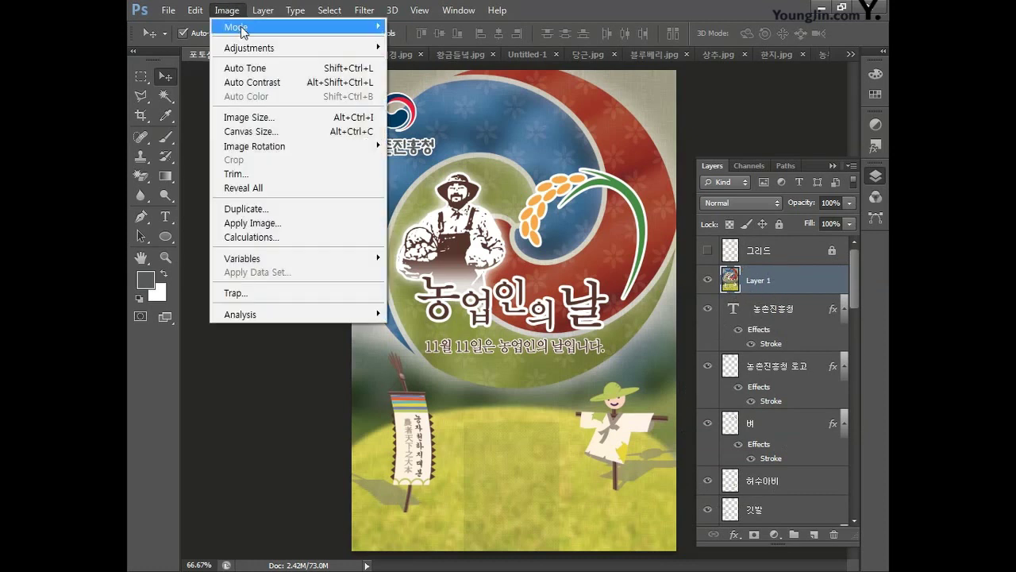
mouse_move(243, 29)
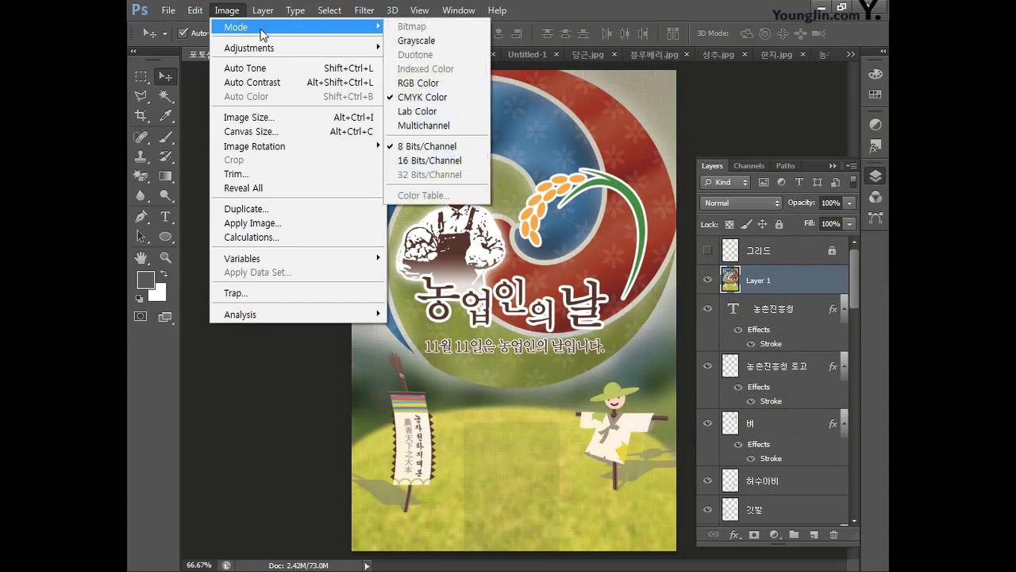
left_click(408, 82)
left_click(617, 227)
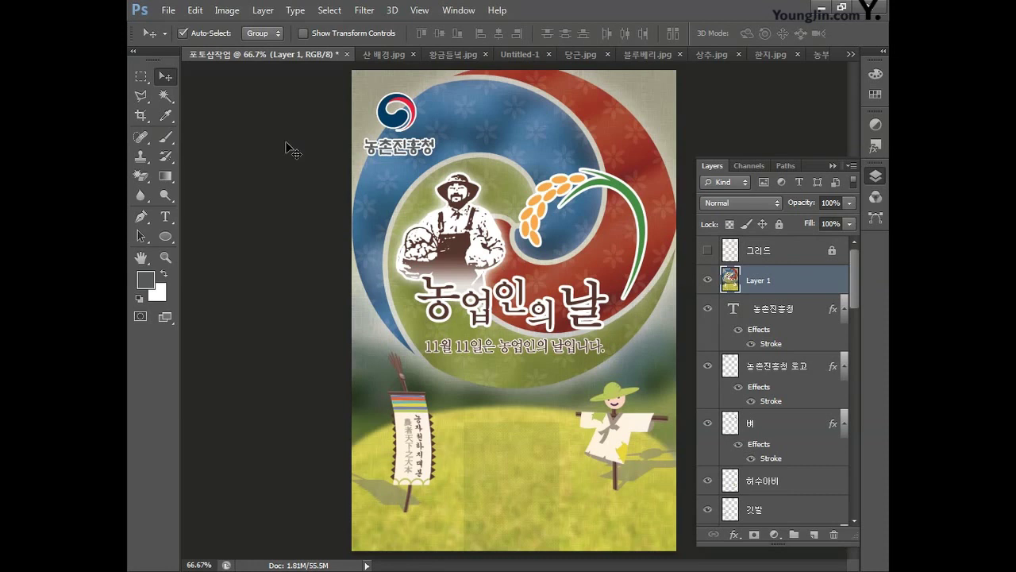
- Save a copy of the poster as a JPEG named 01 with Baseline ("Standard") format at Maximum quality 12
left_click(169, 10)
left_click(205, 174)
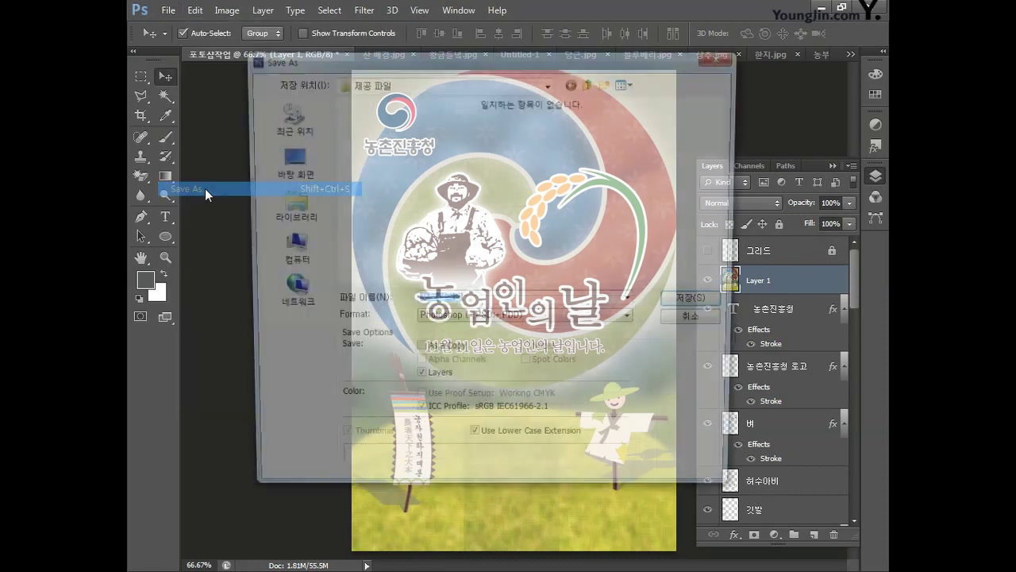
left_click(452, 322)
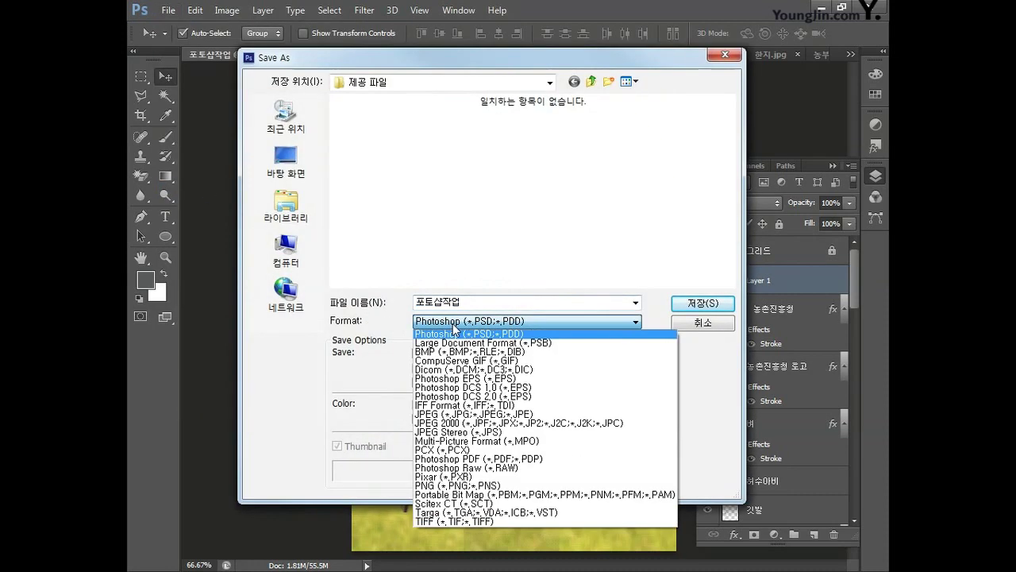
left_click(481, 414)
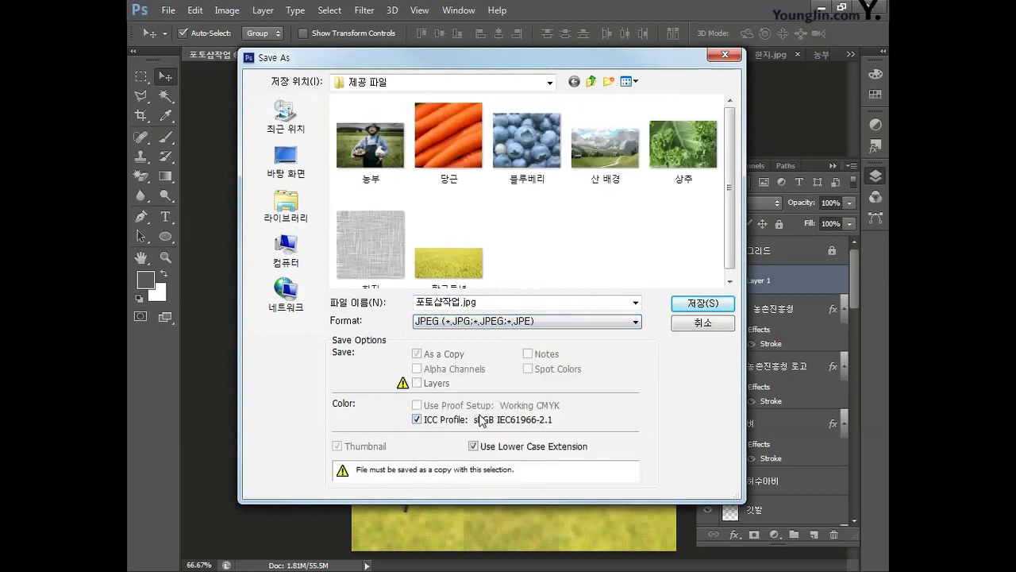
double_click(490, 302)
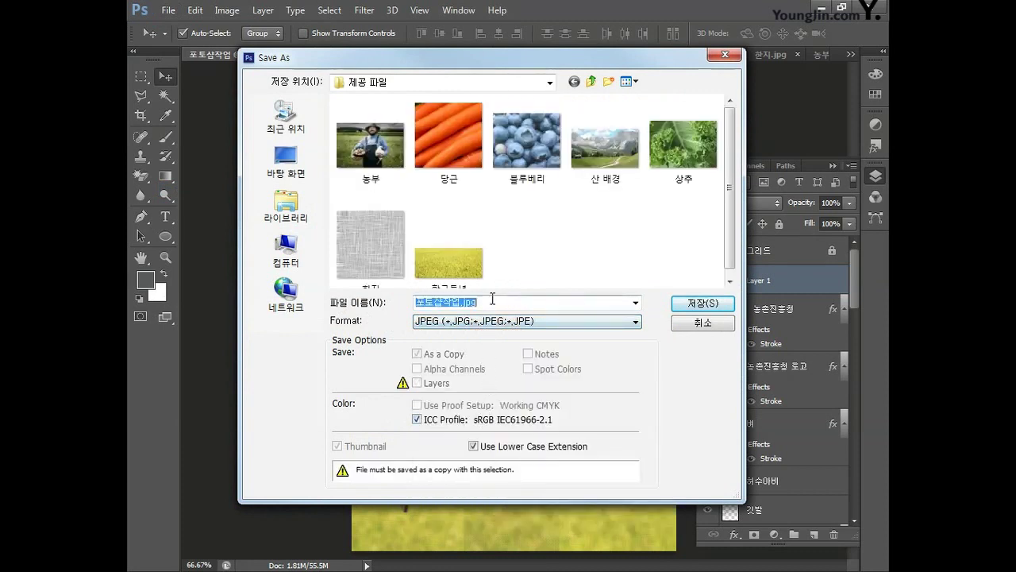
type("이")
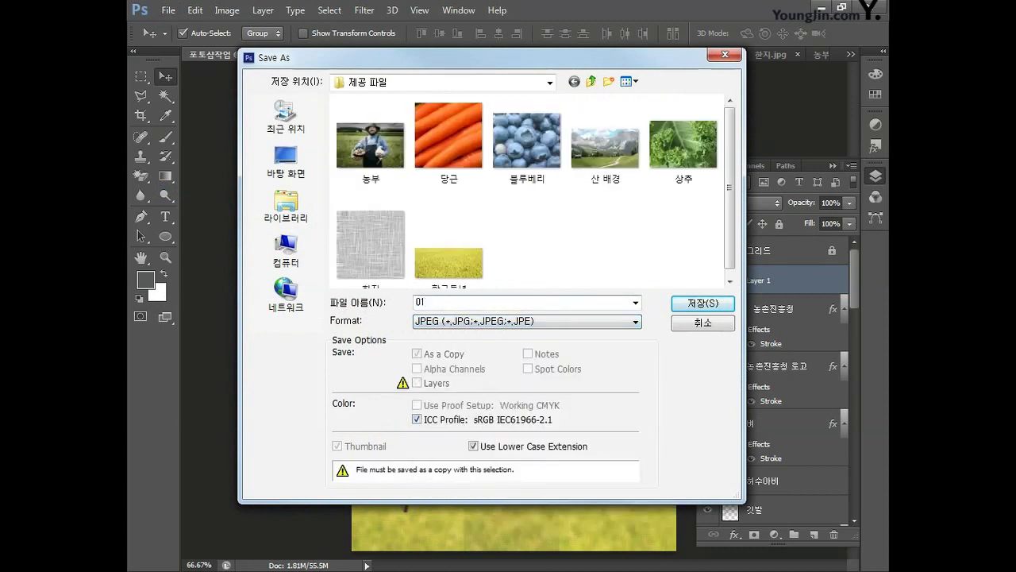
left_click(701, 302)
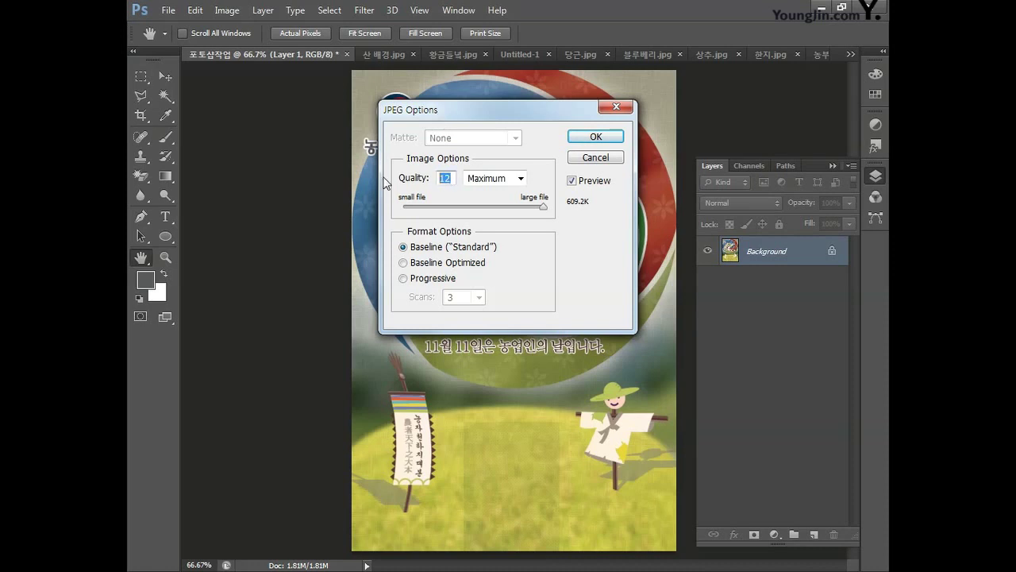
type("12")
left_click(592, 138)
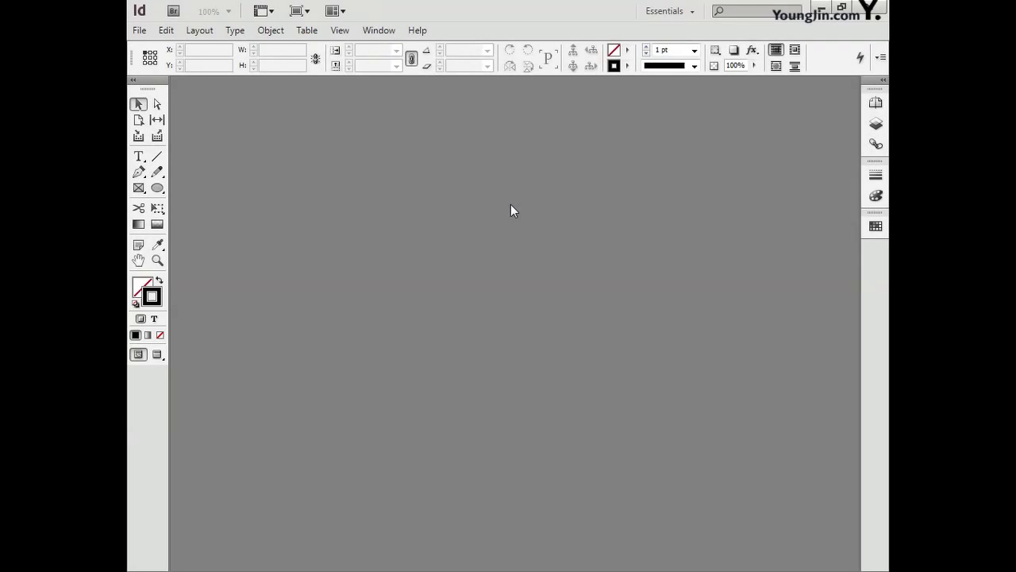
- Switch to InDesign and set up a new one-page A4 print document with Facing Pages turned off
left_click(139, 30)
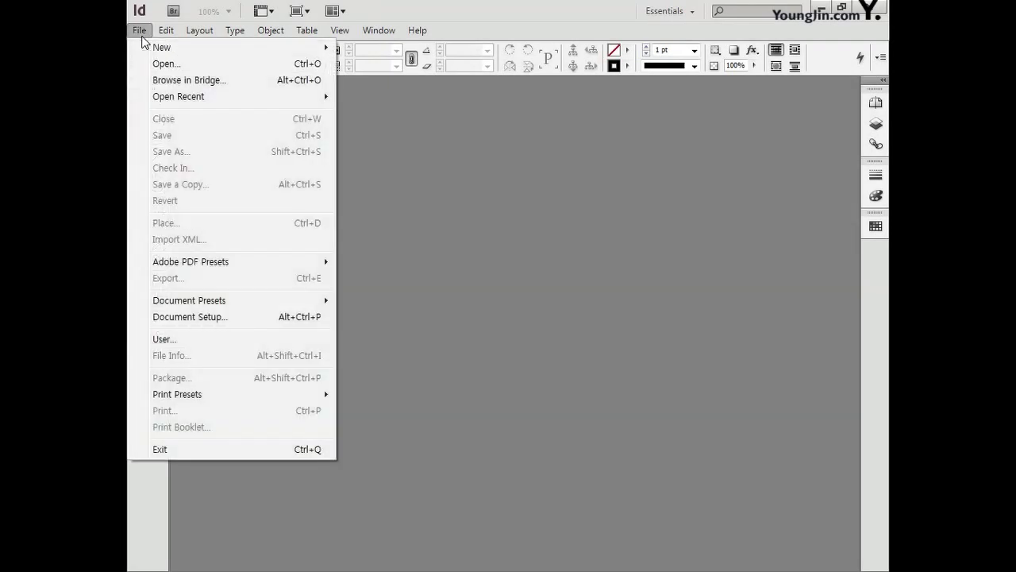
mouse_move(156, 49)
left_click(378, 48)
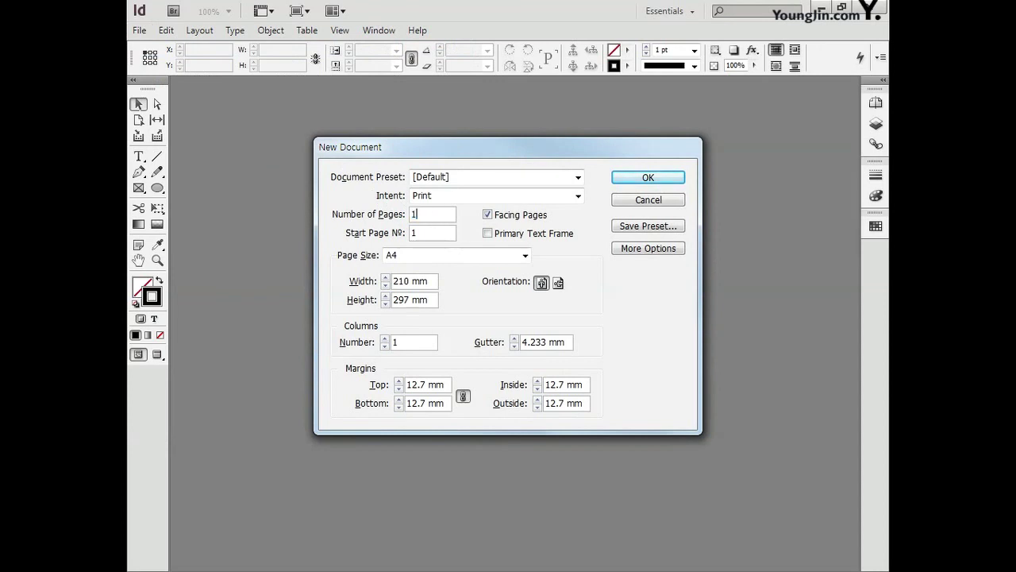
left_click(508, 216)
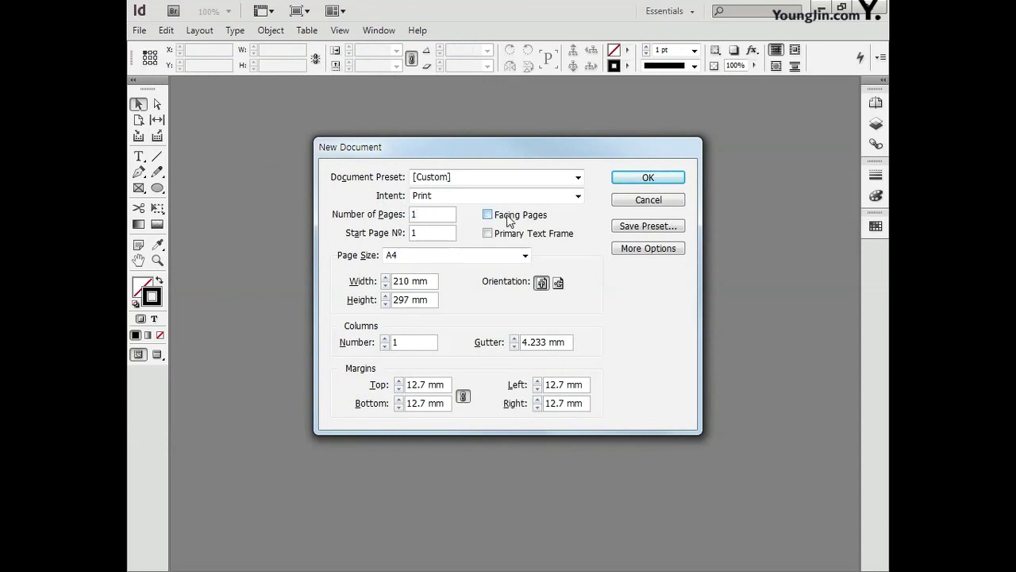
left_click(449, 258)
left_click(413, 354)
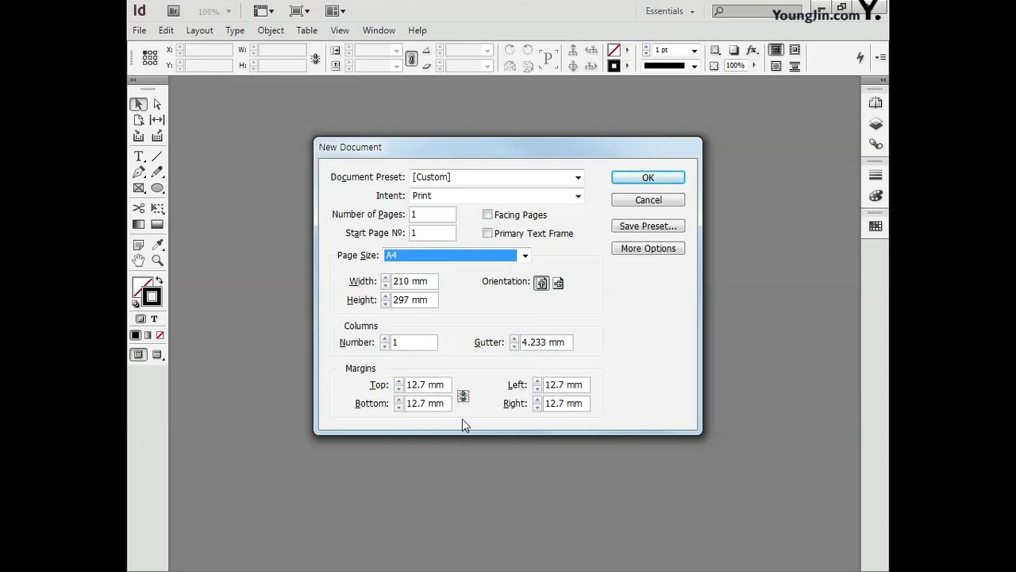
- Unlink the margins, set top and bottom to 25.5 mm and left and right to 22 mm, and create the document
left_click(463, 397)
type("25.5")
key("Tab")
type("2")
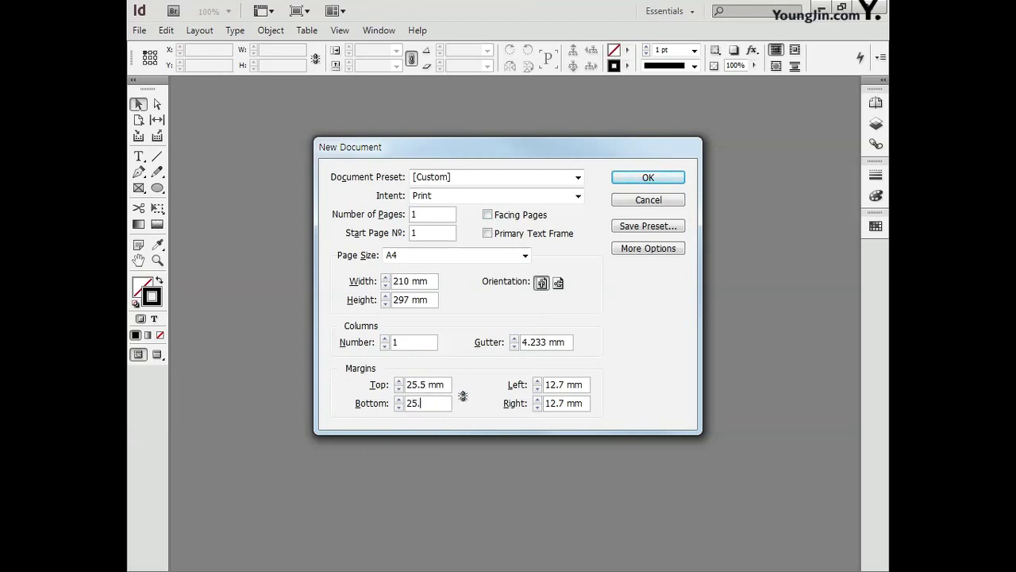
type("5.5")
key("Tab")
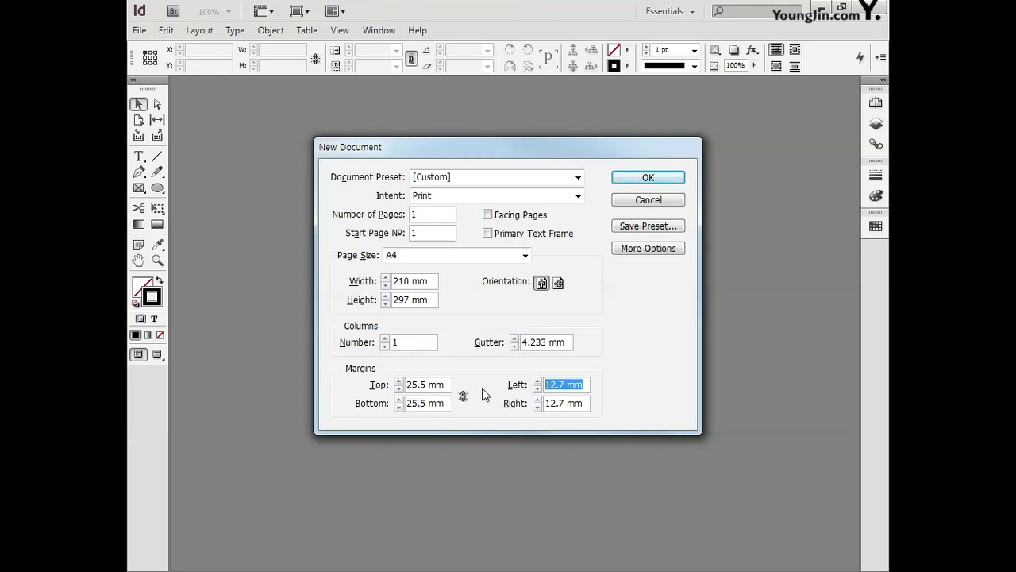
type("22")
key("Tab")
type("22")
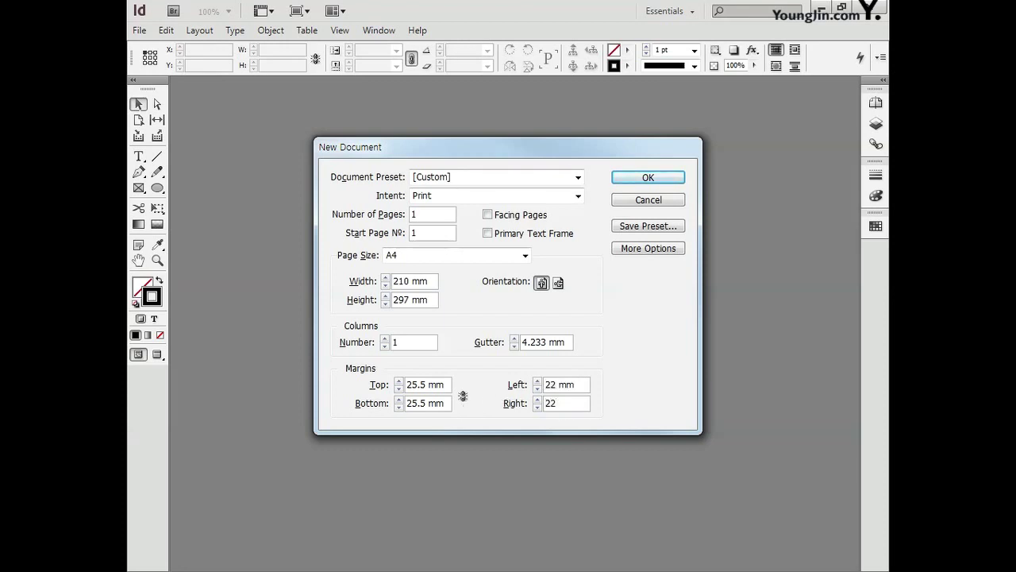
left_click(629, 177)
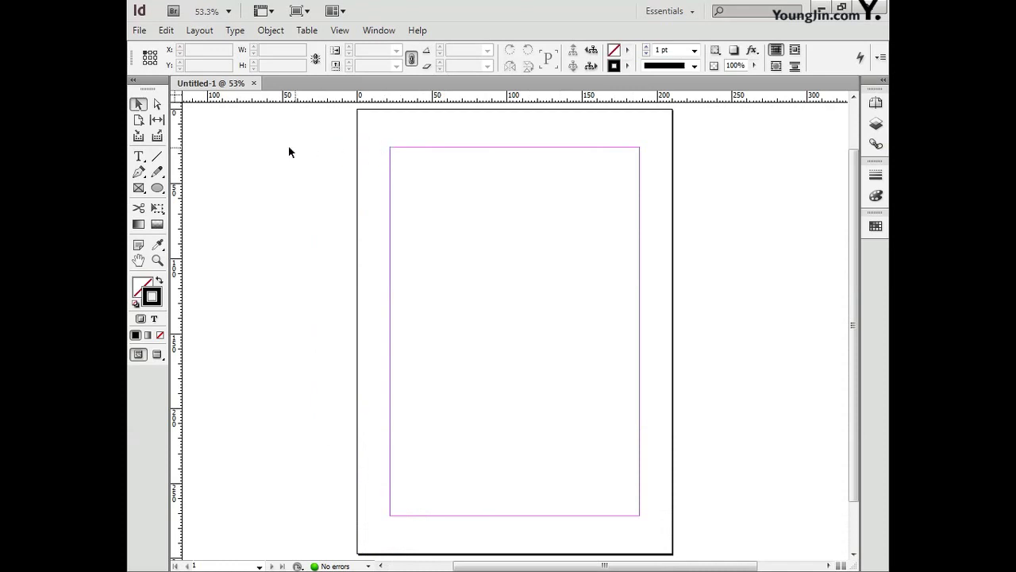
- Set the ruler zero point at the upper-left margin corner and place a vertical guide at X 3 mm
left_click_drag(175, 97, 390, 145)
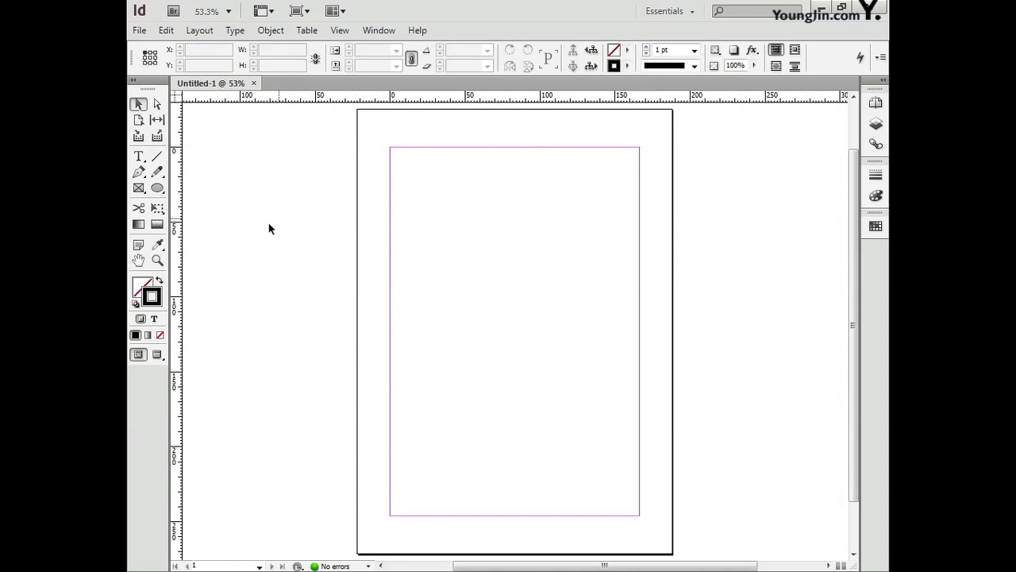
left_click(158, 259)
left_click_drag(367, 131, 418, 162)
left_click_drag(178, 277, 446, 281)
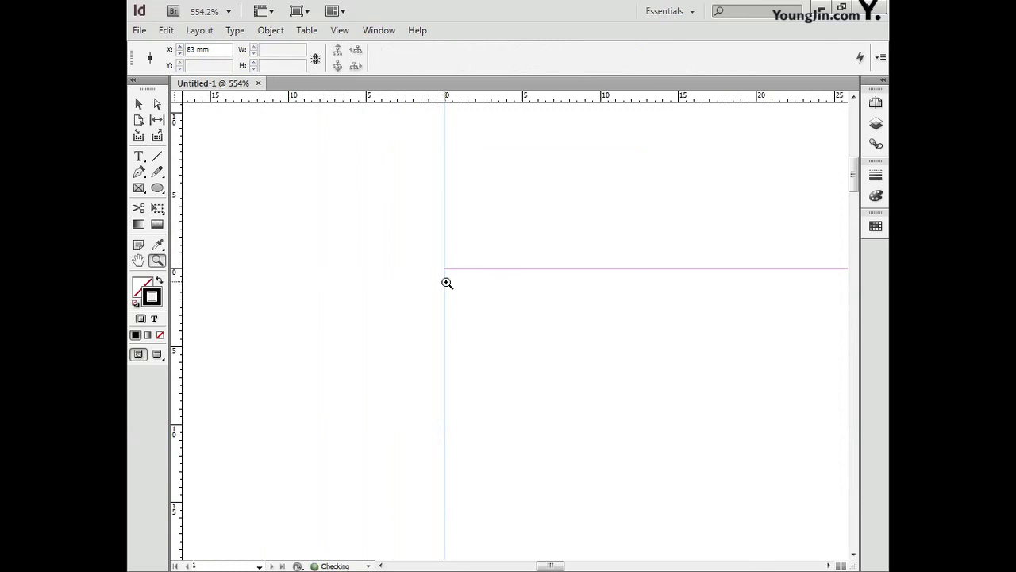
left_click(168, 51)
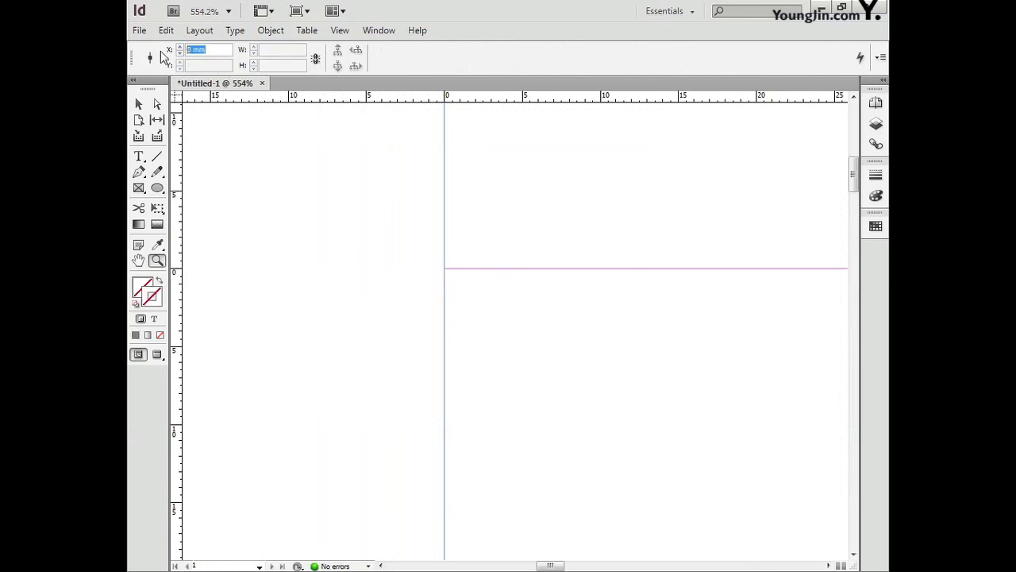
type("3")
key("Return")
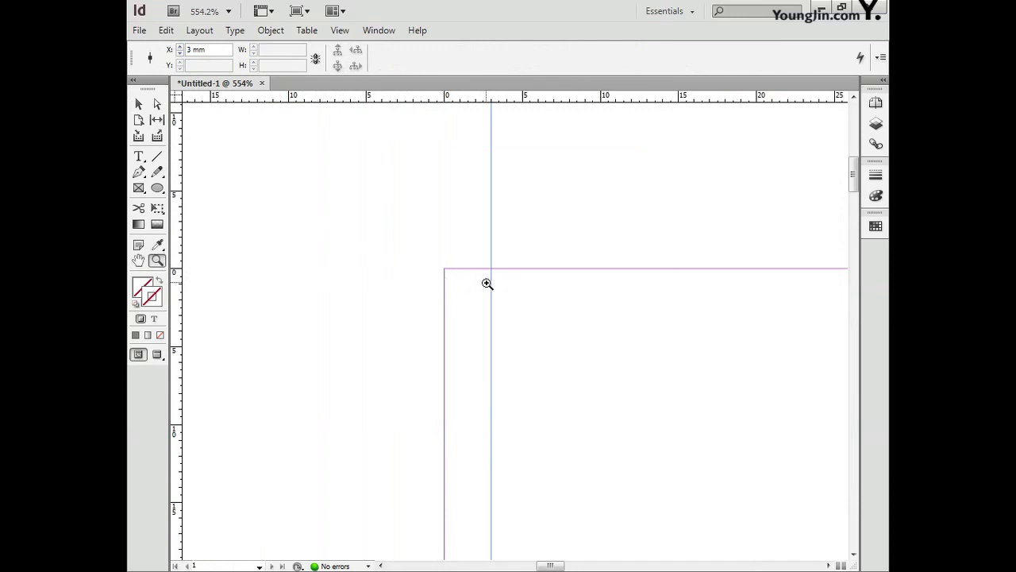
- Place a horizontal guide at Y 3 mm just inside the upper margin and fit the page in view
left_click_drag(438, 98, 482, 271)
triple_click(203, 65)
type("0")
key("Return")
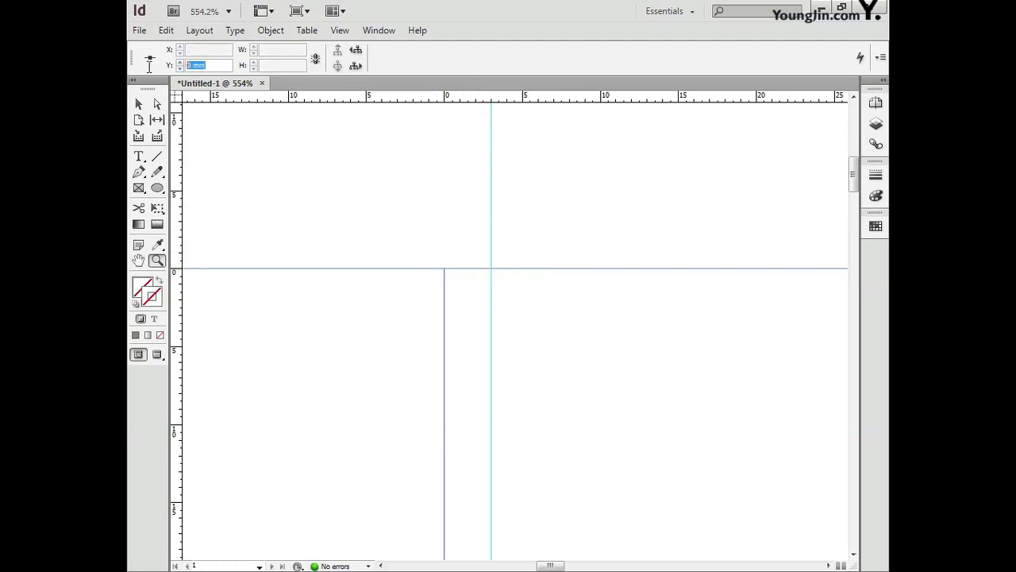
type("3")
key("Return")
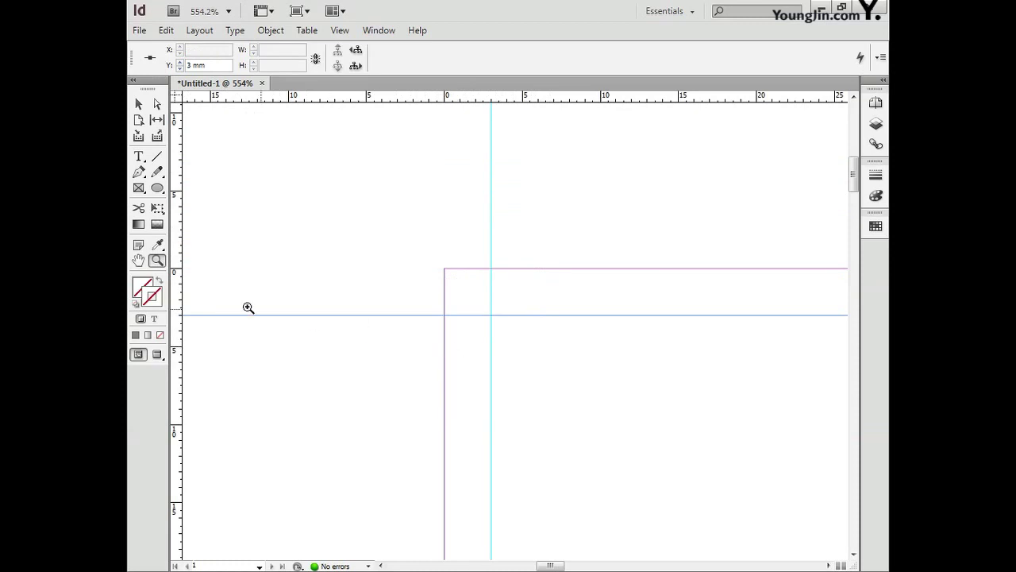
double_click(138, 262)
left_click(157, 261)
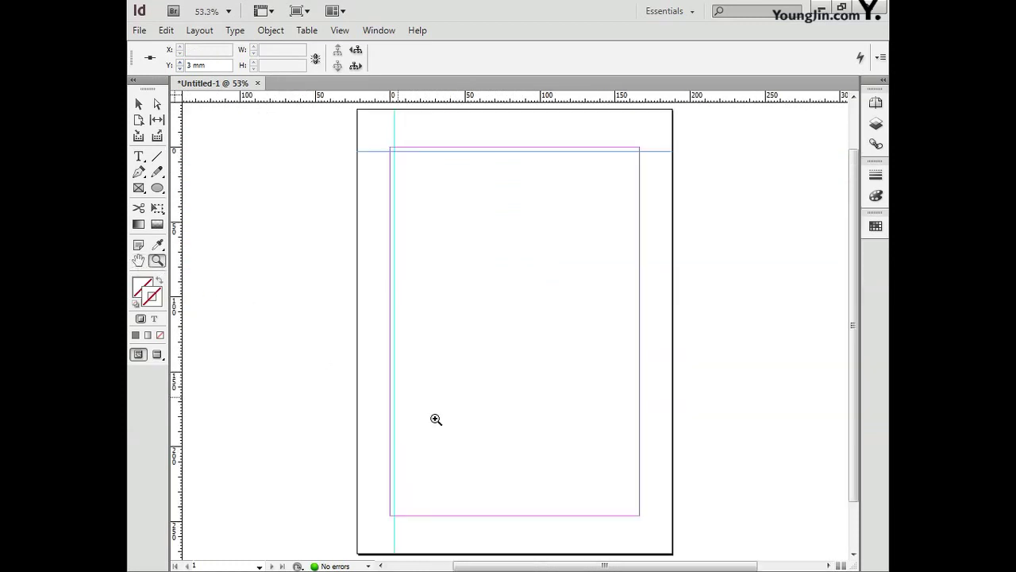
- Place a horizontal guide at Y 243 mm just inside the lower margin
left_click_drag(628, 499, 656, 527)
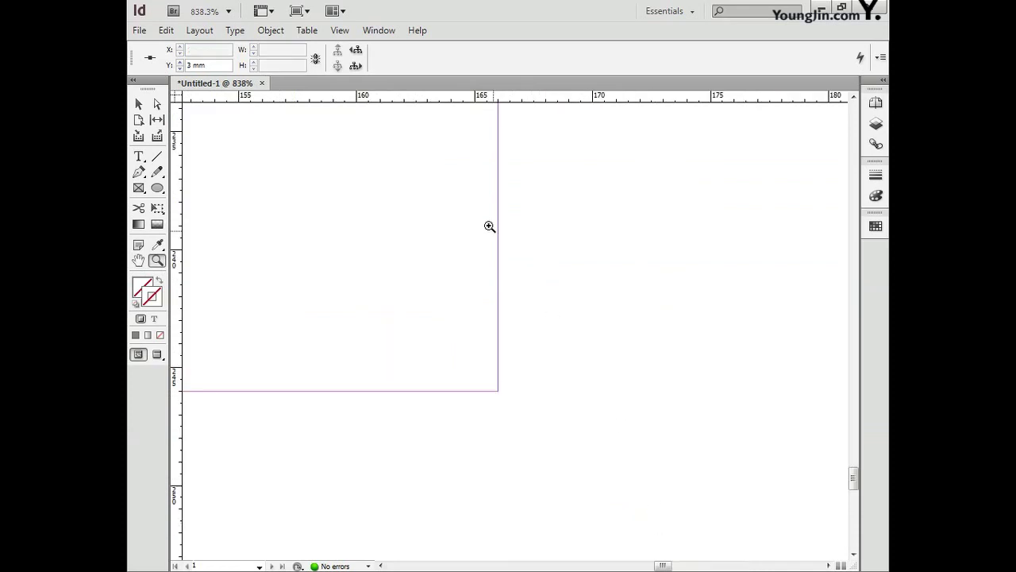
left_click_drag(467, 99, 468, 390)
left_click(178, 68)
type("243")
key("Return")
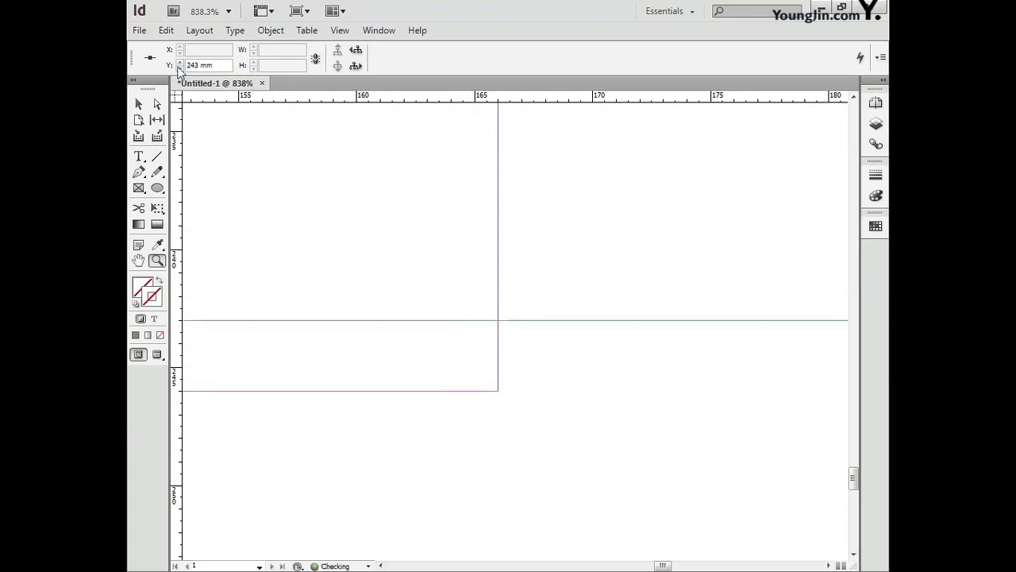
- Place a vertical guide at X 163 mm just inside the right margin and fit the page in view
left_click_drag(180, 184, 498, 221)
left_click(200, 49)
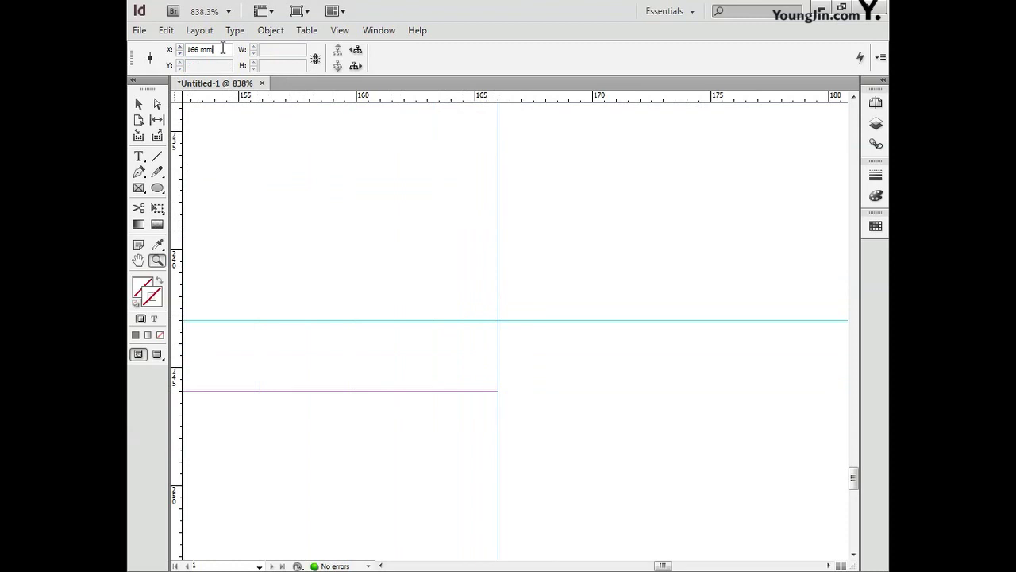
type("163")
key("Return")
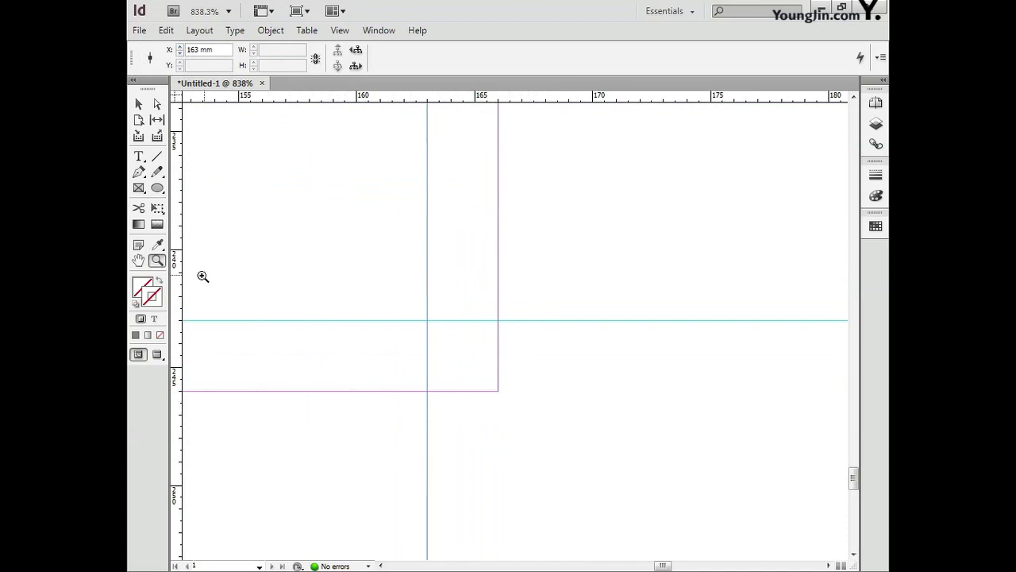
double_click(140, 262)
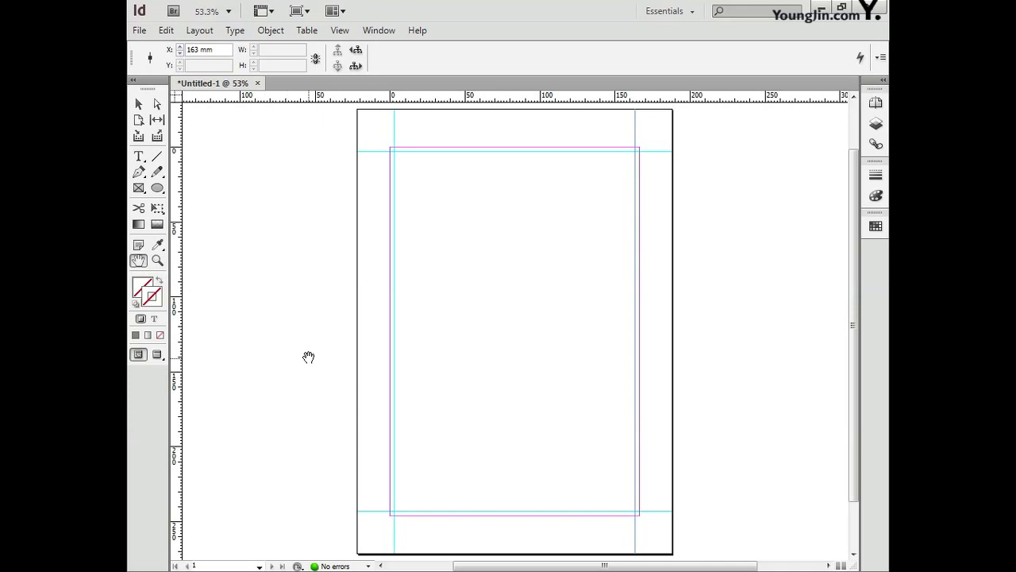
- Draw a vertical and a horizontal line, each about 6.5 mm long, outside the upper-left margin corner with the Line tool
left_click(158, 262)
left_click_drag(371, 137, 414, 271)
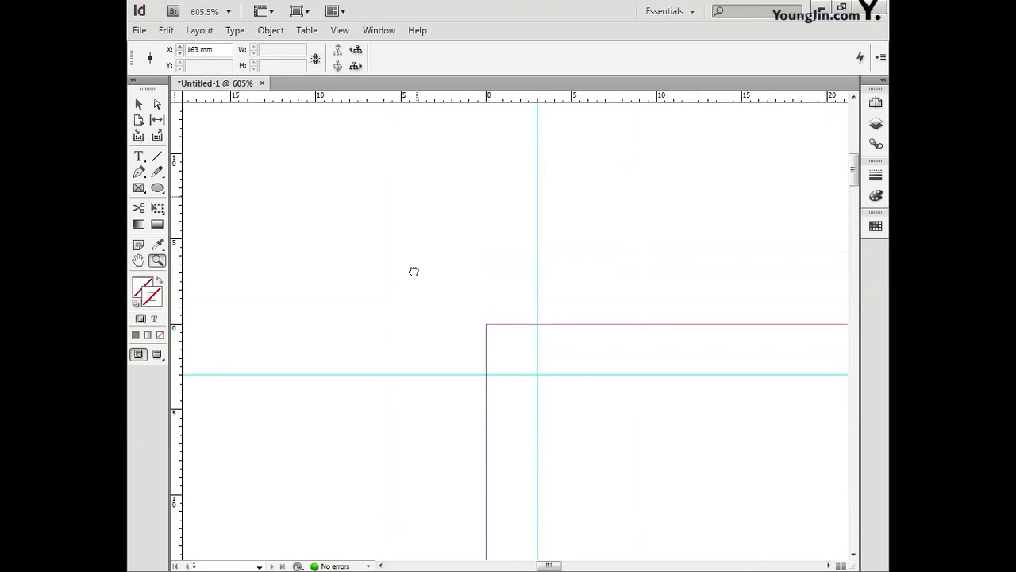
left_click(157, 156)
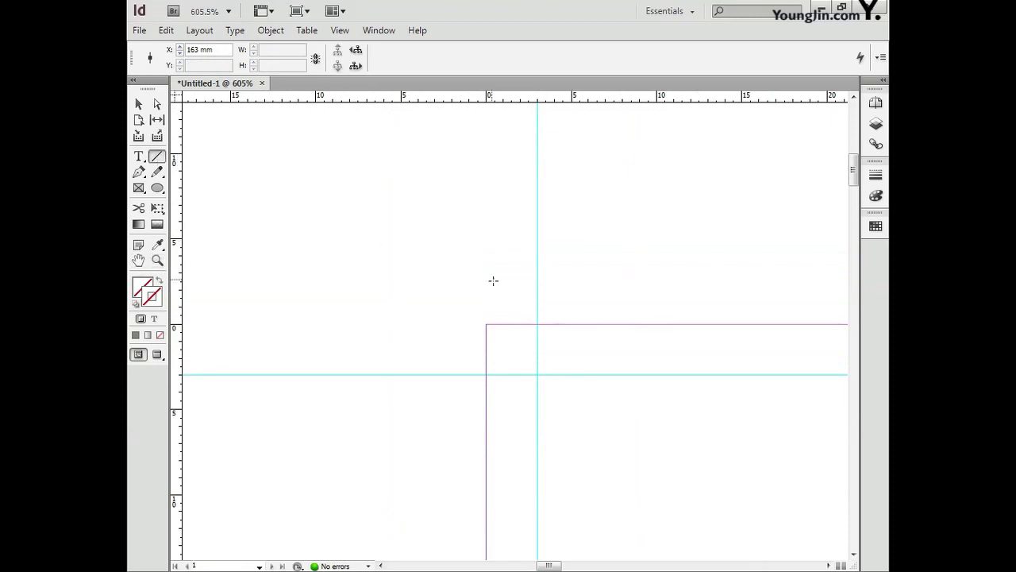
left_click_drag(520, 295, 520, 183)
left_click_drag(454, 362, 344, 362)
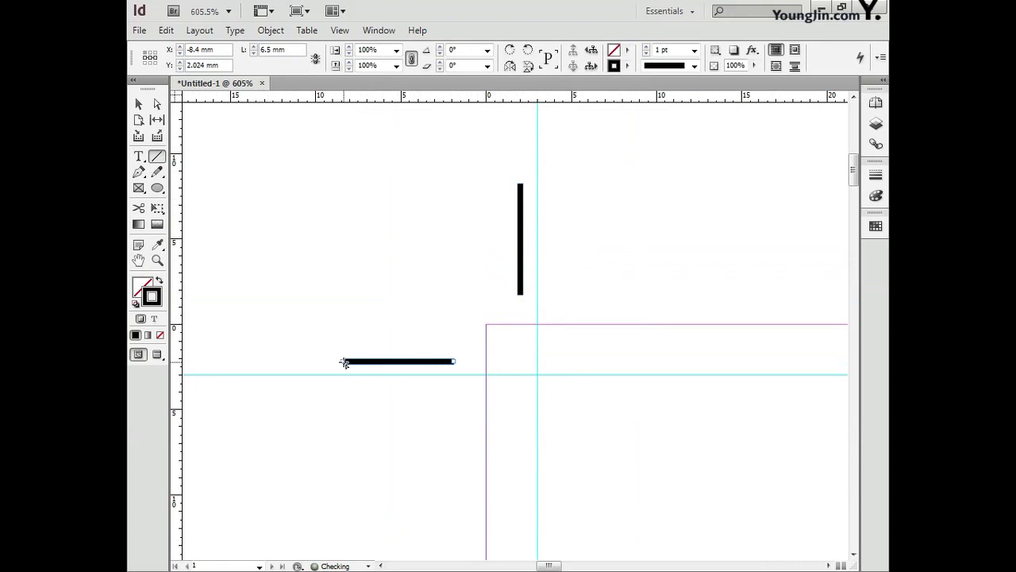
- Set the length of both the vertical and the horizontal line to 5 mm
left_click(143, 110)
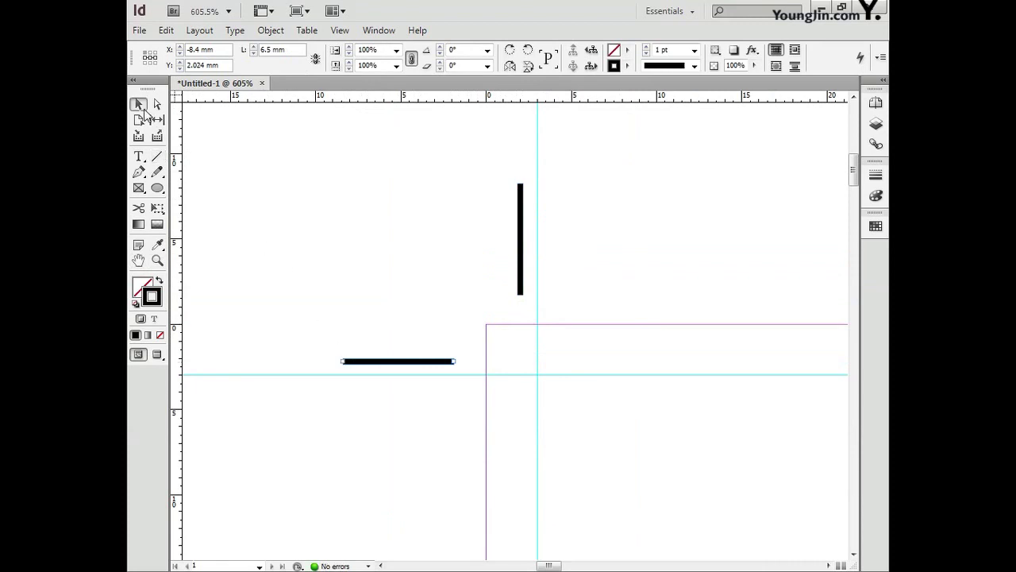
left_click(521, 258)
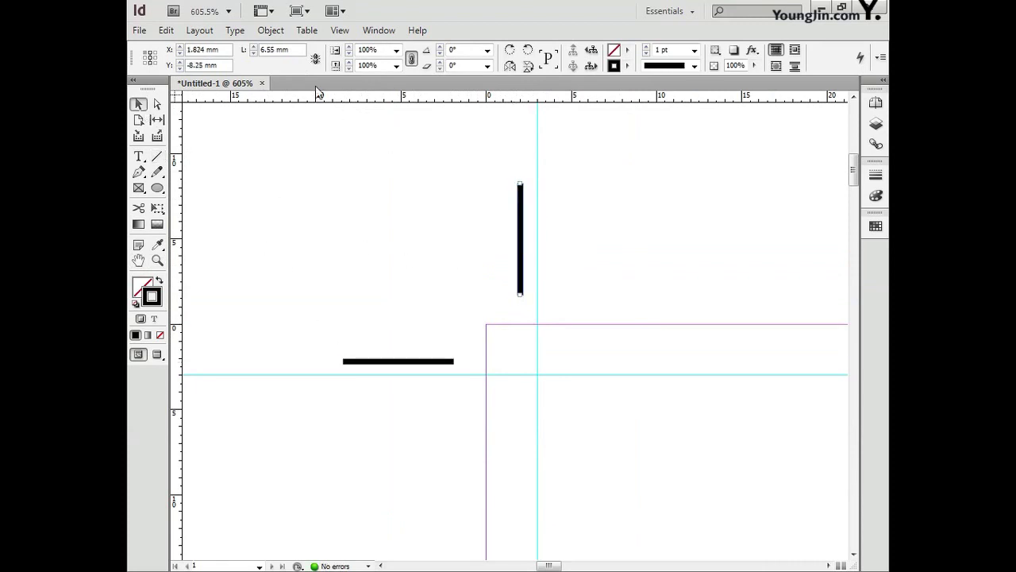
triple_click(291, 50)
type("5")
key("Return")
left_click(408, 363)
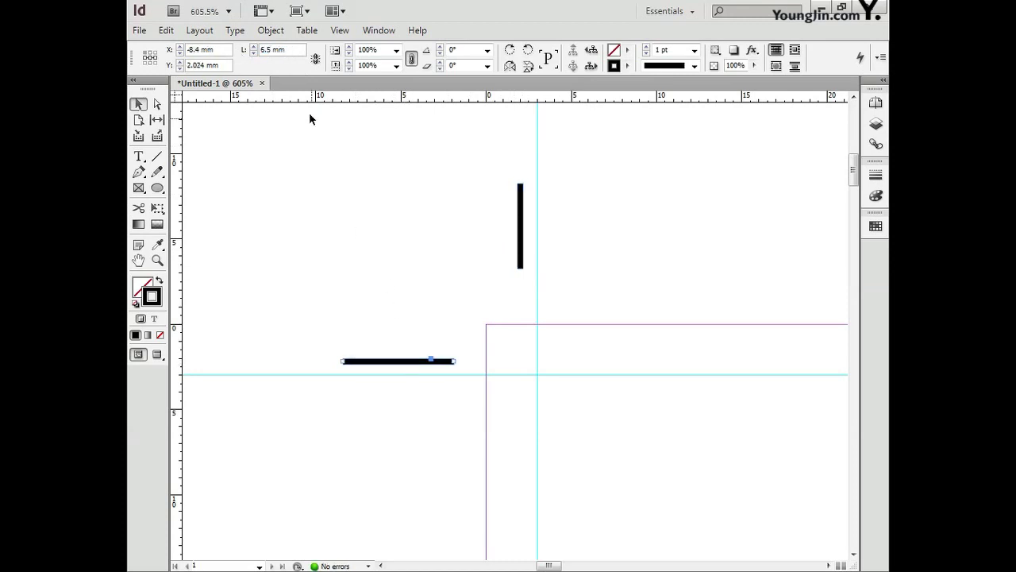
triple_click(290, 50)
type("5")
key("Return")
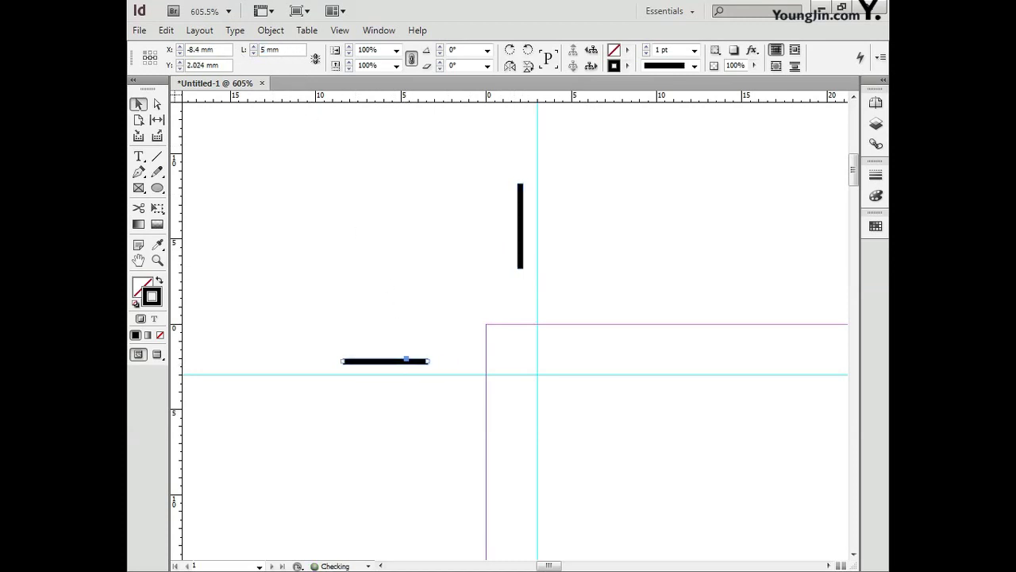
- Move both lines against the upper-left margin corner so they align with the 3 mm guides as crop marks
left_click_drag(395, 363, 451, 373)
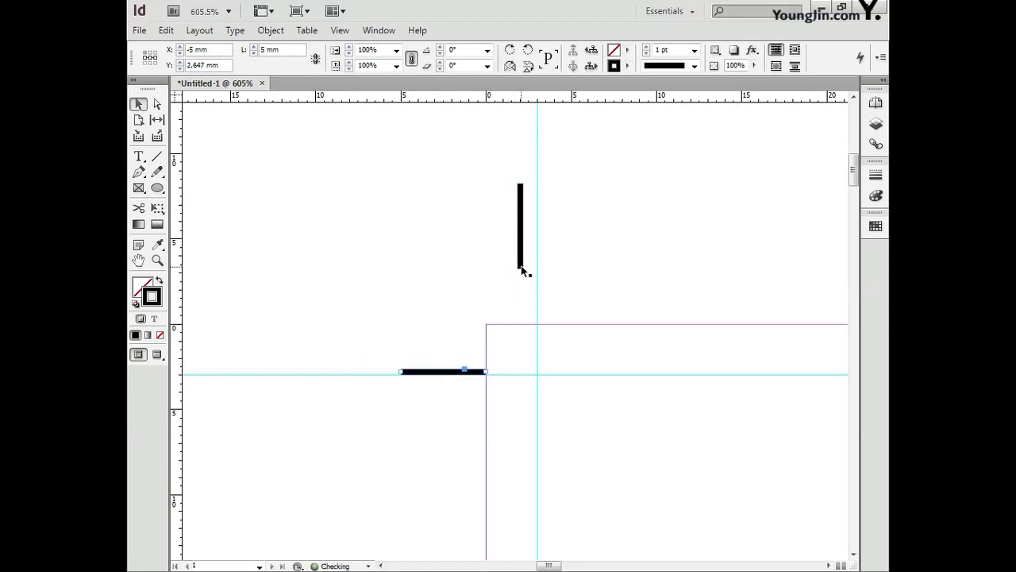
left_click_drag(526, 262, 538, 322)
left_click(588, 297)
left_click_drag(586, 287, 570, 259)
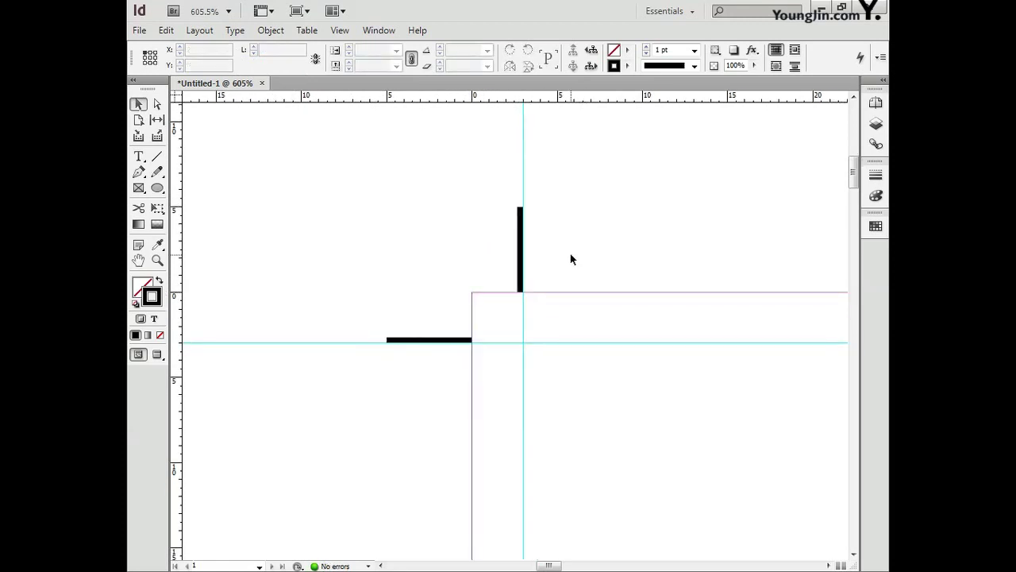
- Copy both crop marks to the upper-right margin corner and align them with the margin edges and the guides
left_click(522, 262)
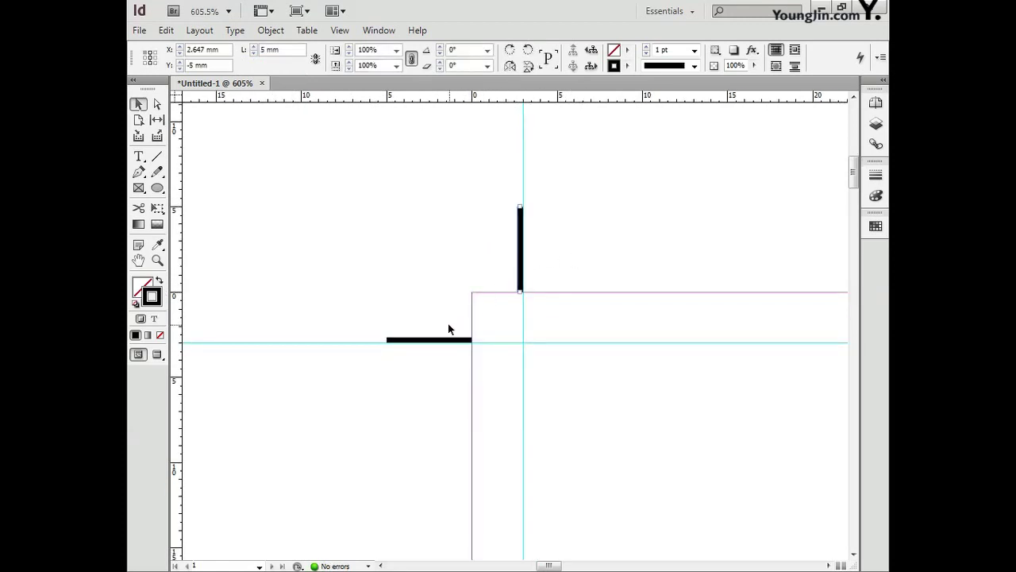
left_click(442, 340, "shift")
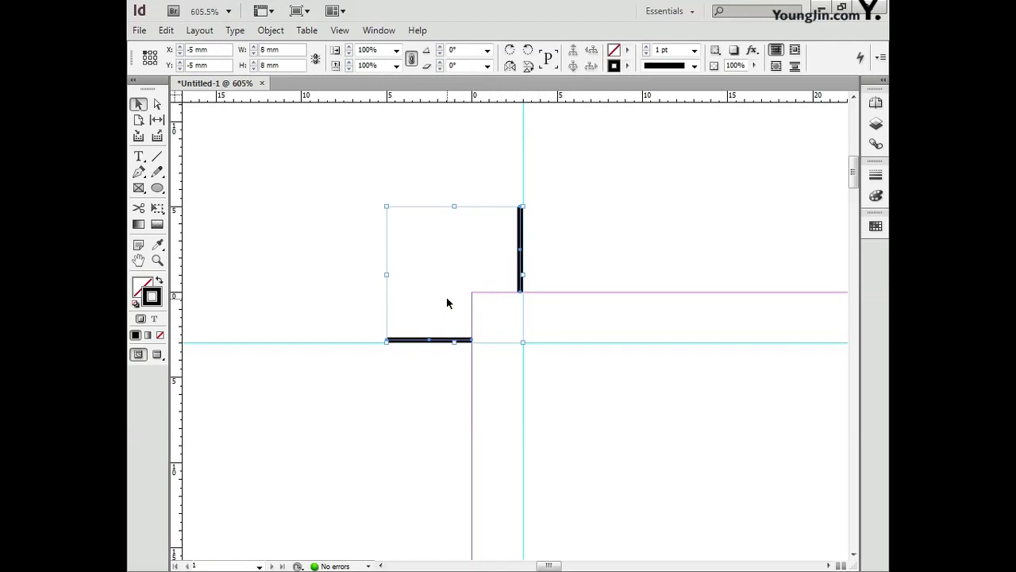
double_click(138, 260)
left_click(157, 260)
left_click_drag(618, 133, 663, 170)
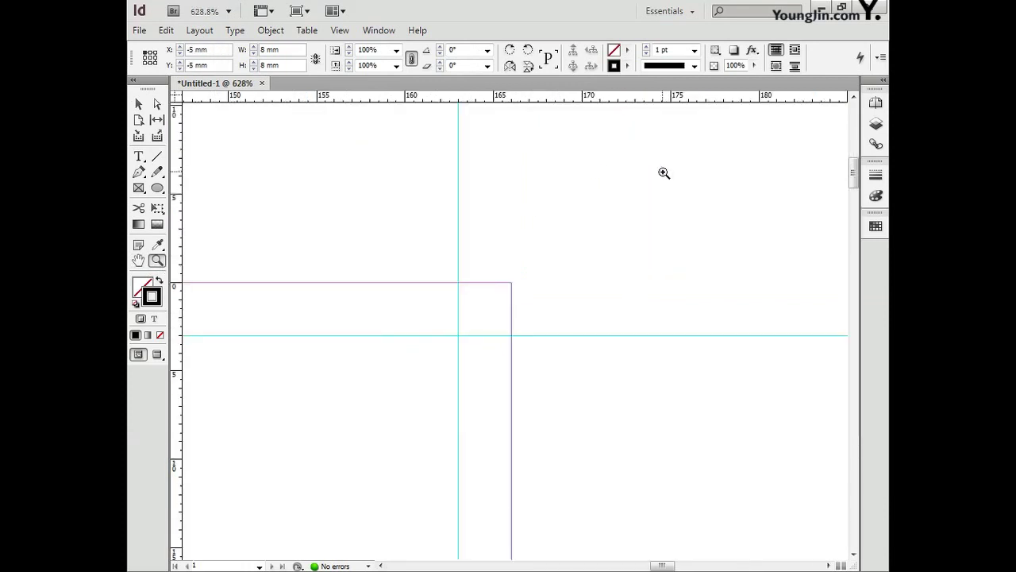
left_click(140, 104)
left_click(320, 195)
left_click_drag(582, 314, 466, 247)
left_click_drag(487, 398, 554, 336)
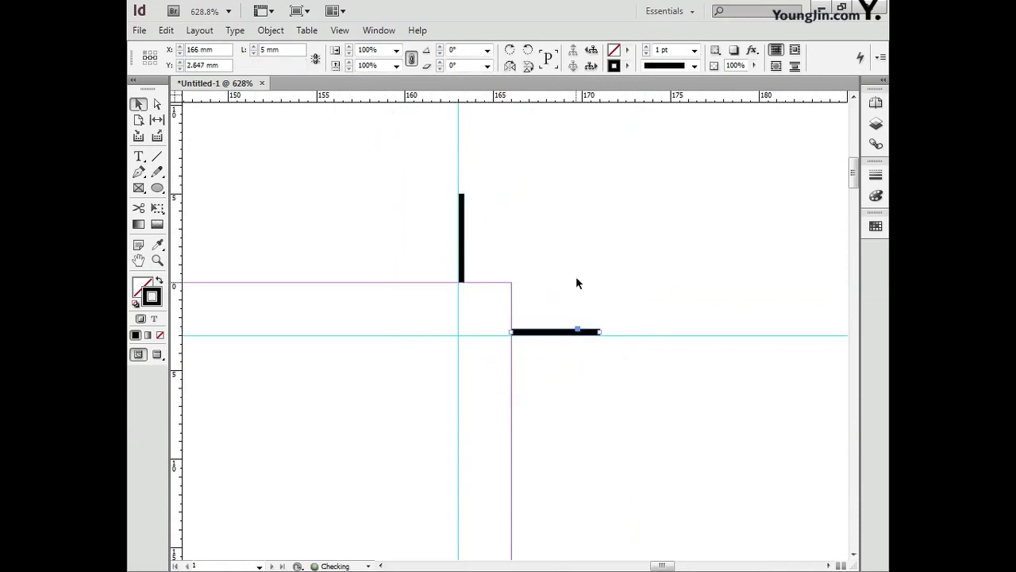
left_click(388, 288)
- Paste the two crop marks at the lower-left margin corner and align them with the margin edges and the guides
double_click(138, 259)
left_click(157, 259)
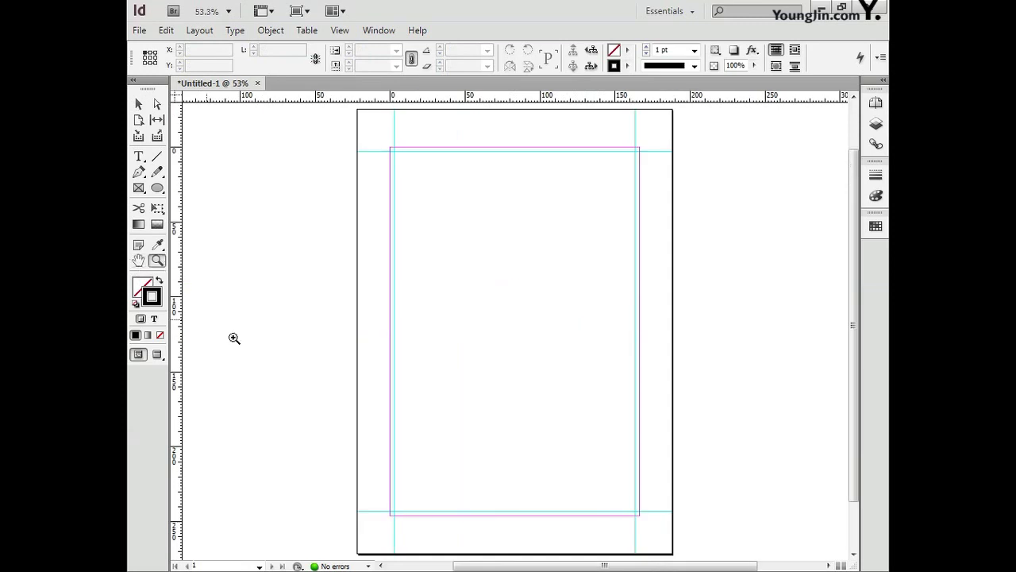
left_click_drag(366, 494, 410, 527)
key("ctrl+a")
key("v")
left_click(427, 374)
left_click_drag(505, 407, 505, 328)
left_click_drag(590, 346, 592, 474)
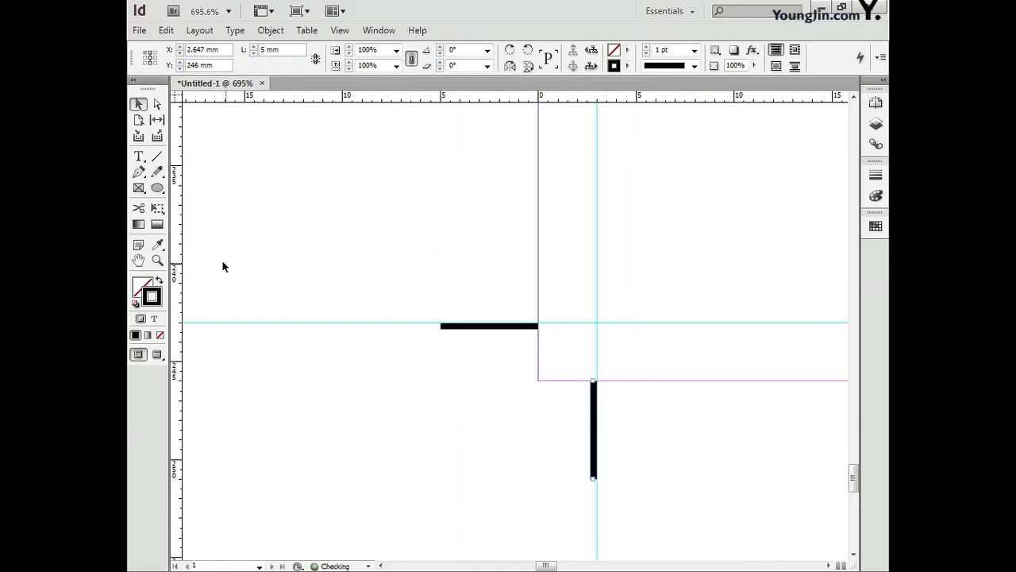
- Paste the two crop marks at the lower-right margin corner, align them with the guides, and fit the page in view
double_click(139, 260)
left_click(158, 260)
left_click_drag(625, 500, 659, 530)
left_click(139, 104)
left_click(583, 324)
left_click_drag(509, 436, 577, 304)
left_click_drag(620, 346, 401, 502)
double_click(138, 259)
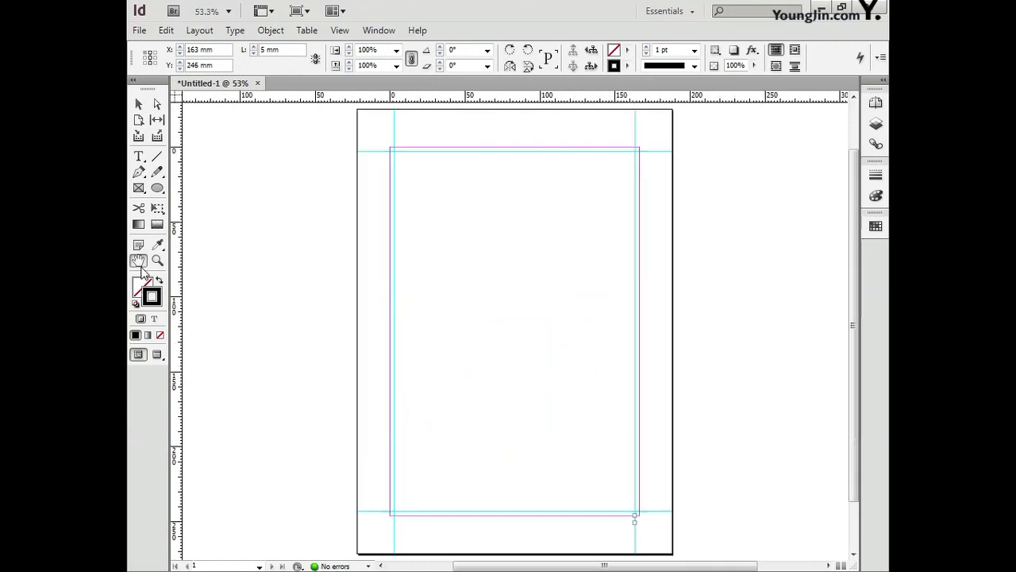
left_click(138, 104)
left_click(271, 138)
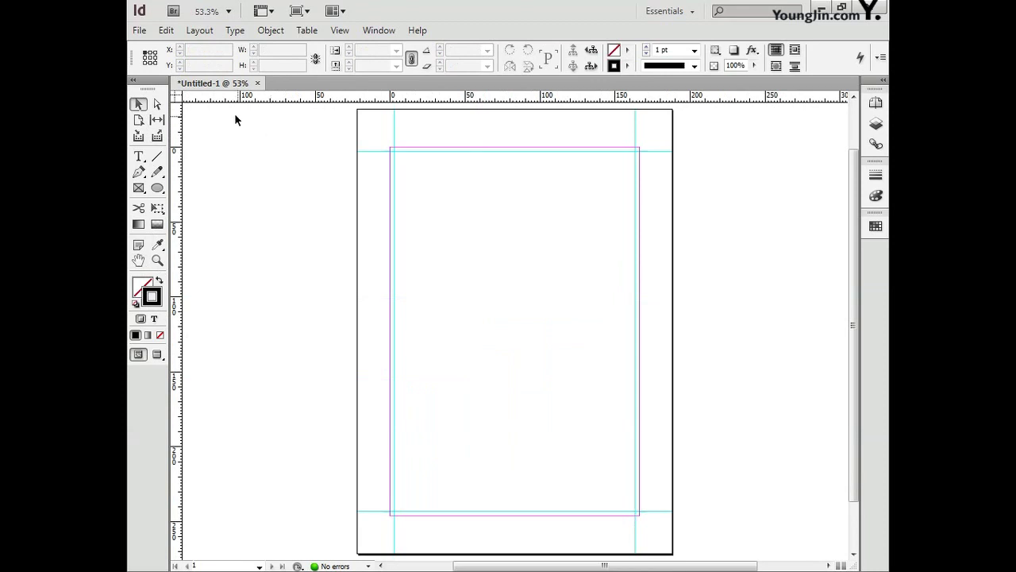
- Place the poster image 01 from the 작업 folder at the upper-left margin corner
left_click(139, 30)
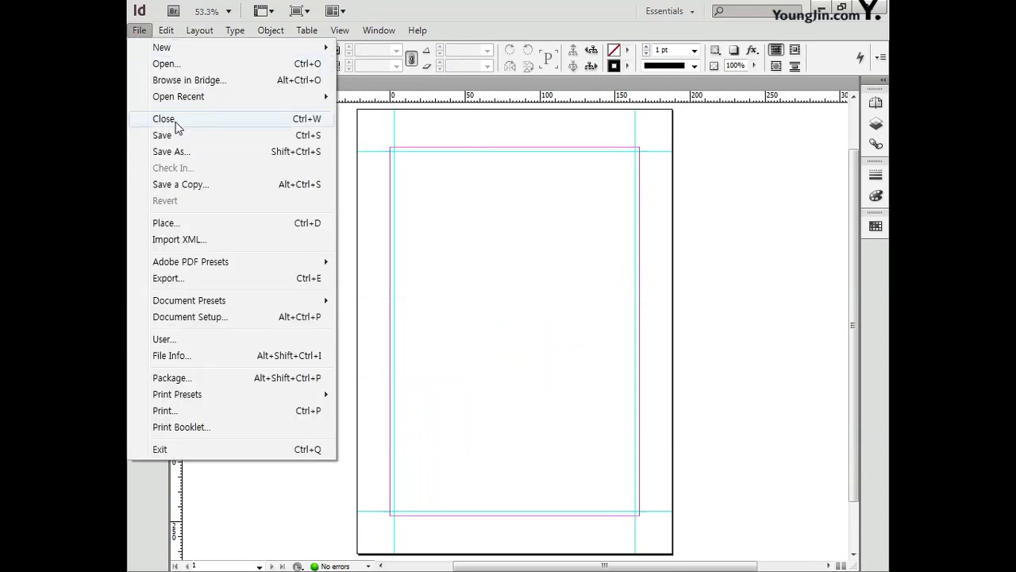
left_click(175, 223)
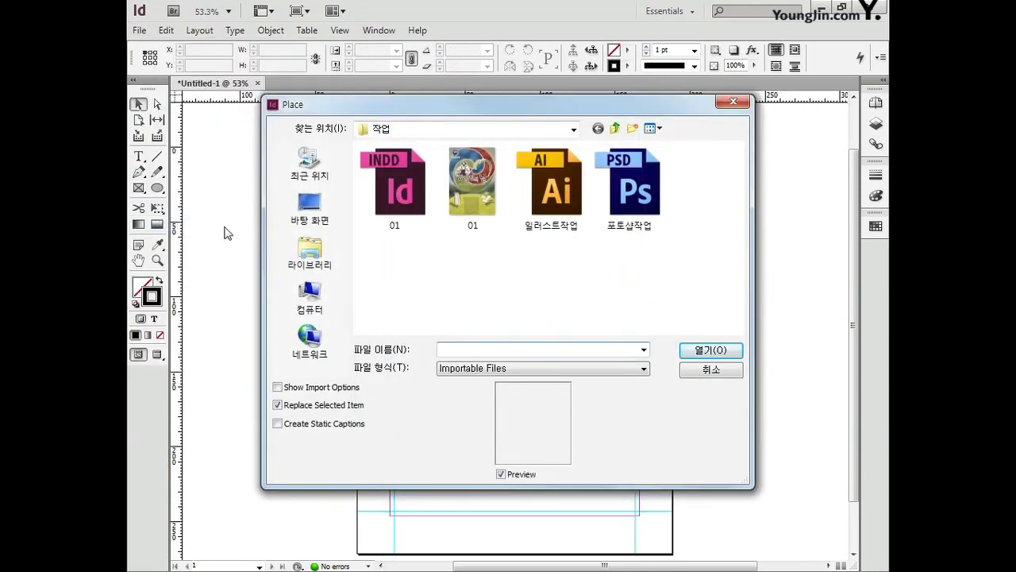
left_click(480, 208)
left_click(711, 350)
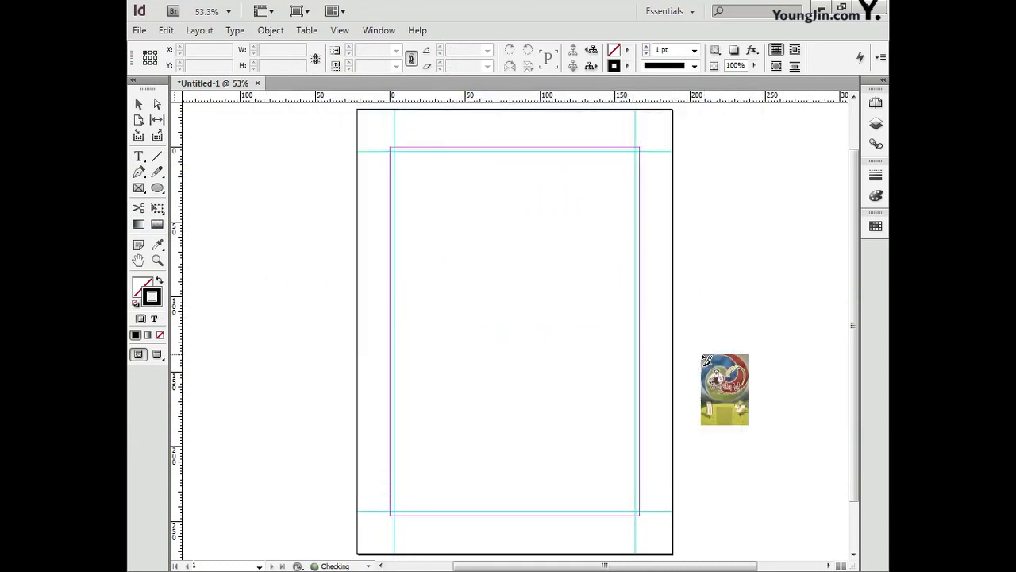
left_click(392, 149)
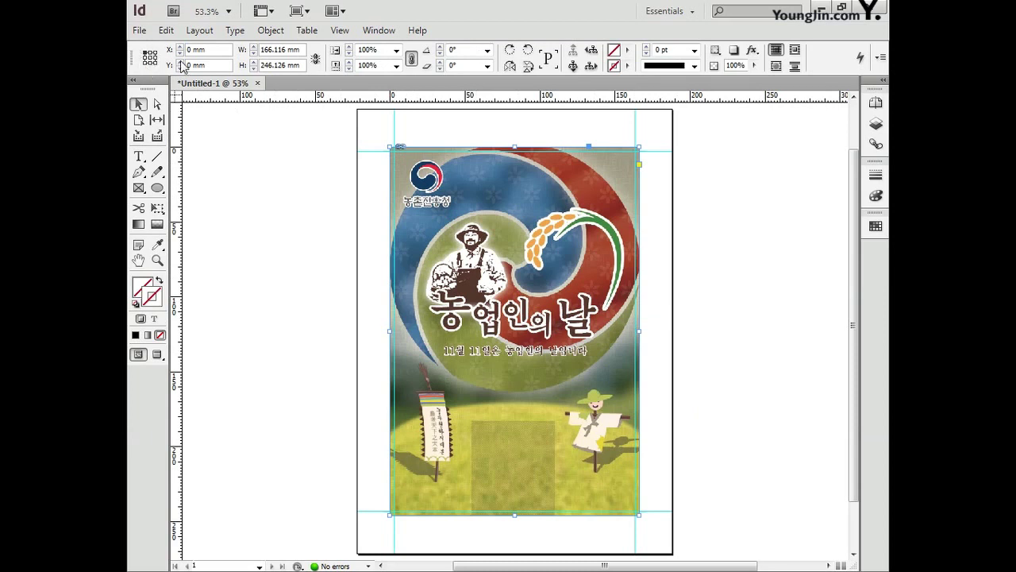
- Set the placed poster's position to X 0, Y 0 and its size to 166 mm wide by 246 mm high
left_click(202, 50)
type("0")
left_click(205, 67)
type("0")
left_click_drag(303, 52, 258, 54)
type("166")
key("Tab")
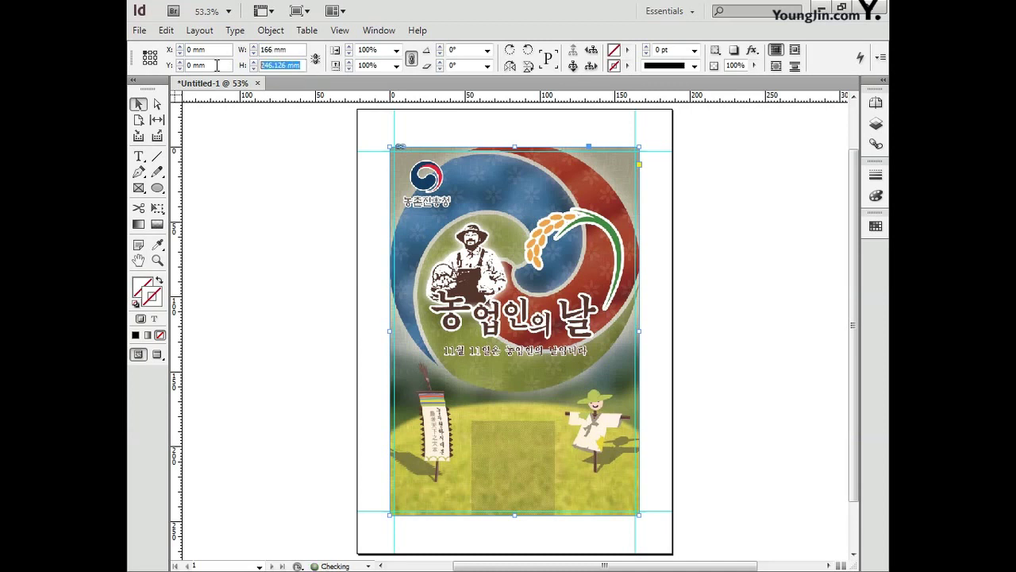
type("246")
key("Return")
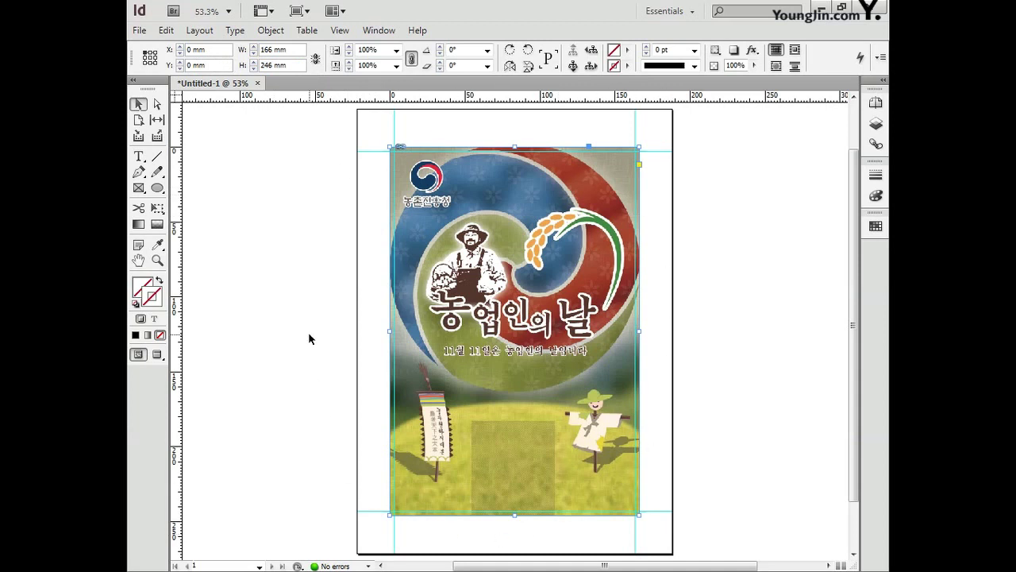
- Switch the poster image's display performance to High Quality Display and deselect it
right_click(524, 332)
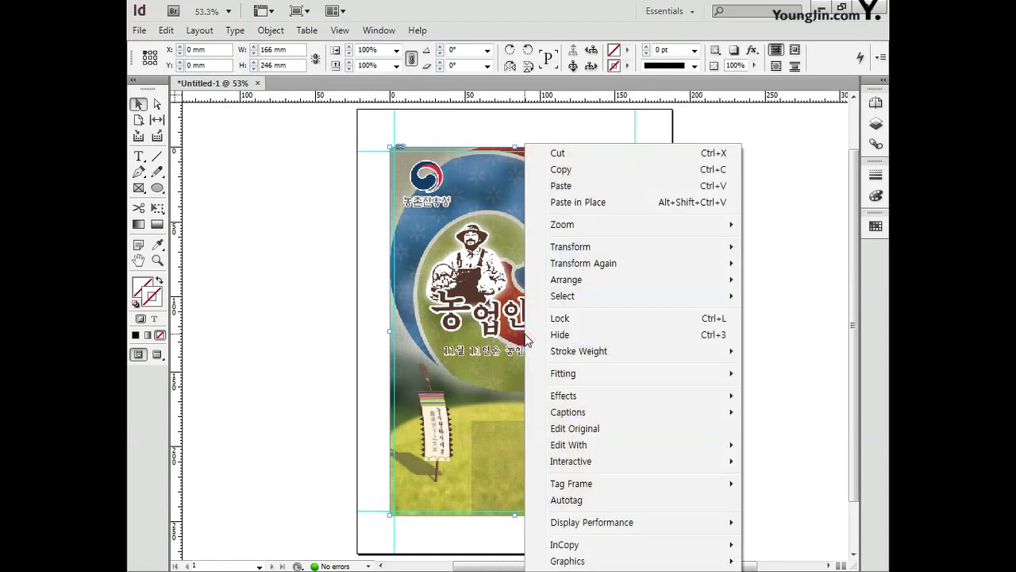
mouse_move(556, 526)
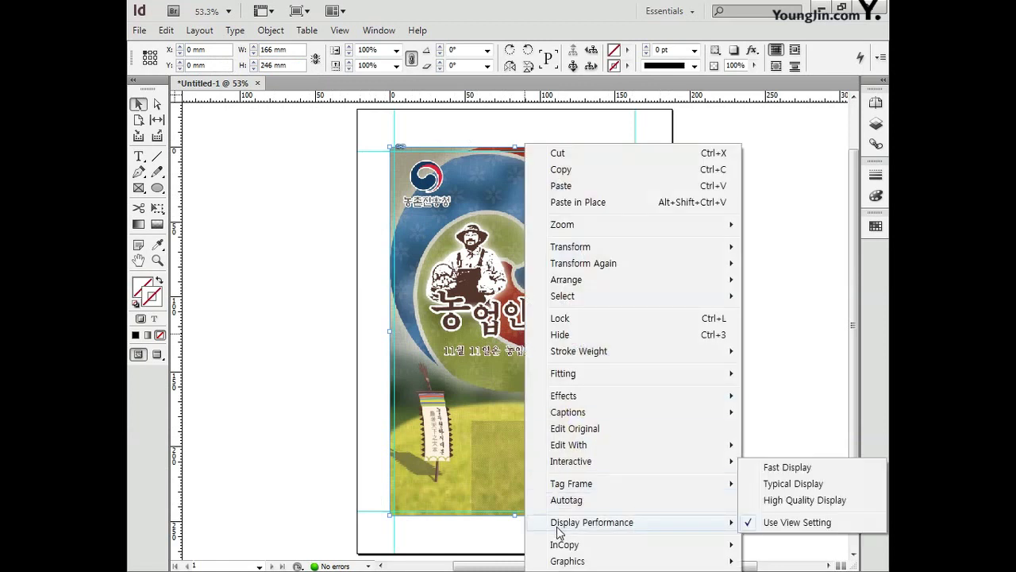
left_click(784, 500)
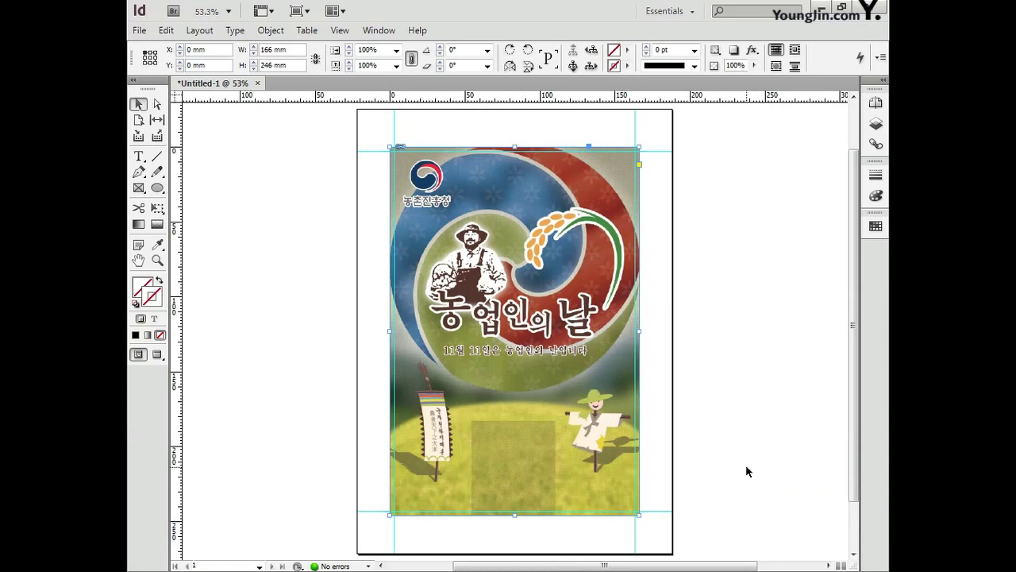
left_click(746, 467)
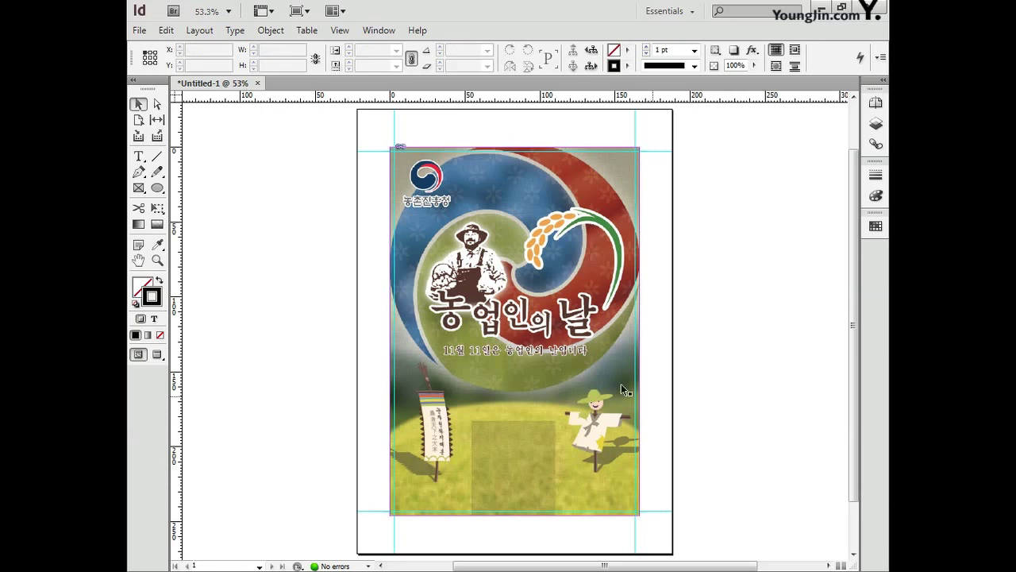
- Create a text frame about 53 mm wide and 22 mm high in the upper part of the poster's darker rectangle
left_click(158, 260)
left_click_drag(404, 393, 603, 535)
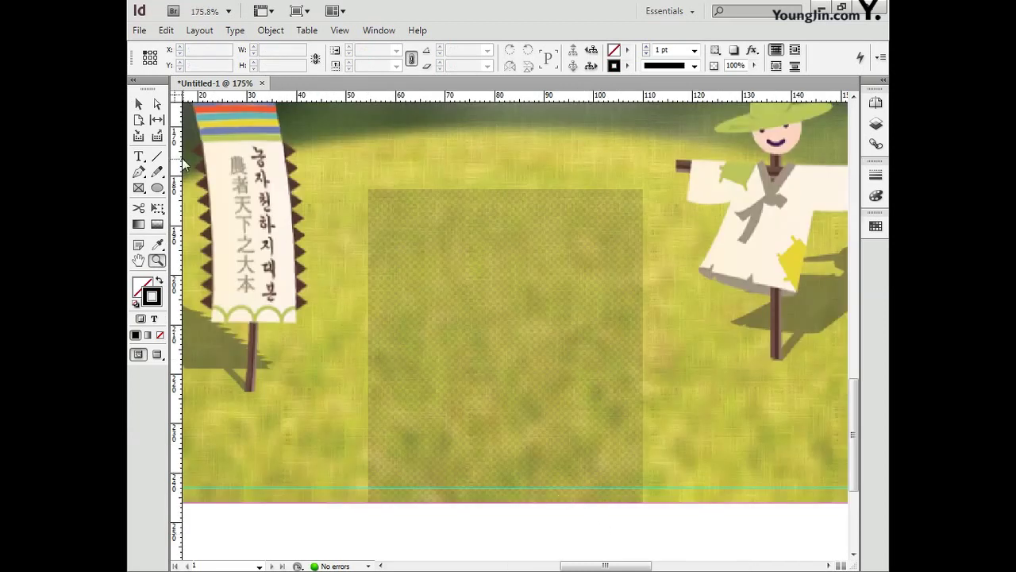
left_click(138, 157)
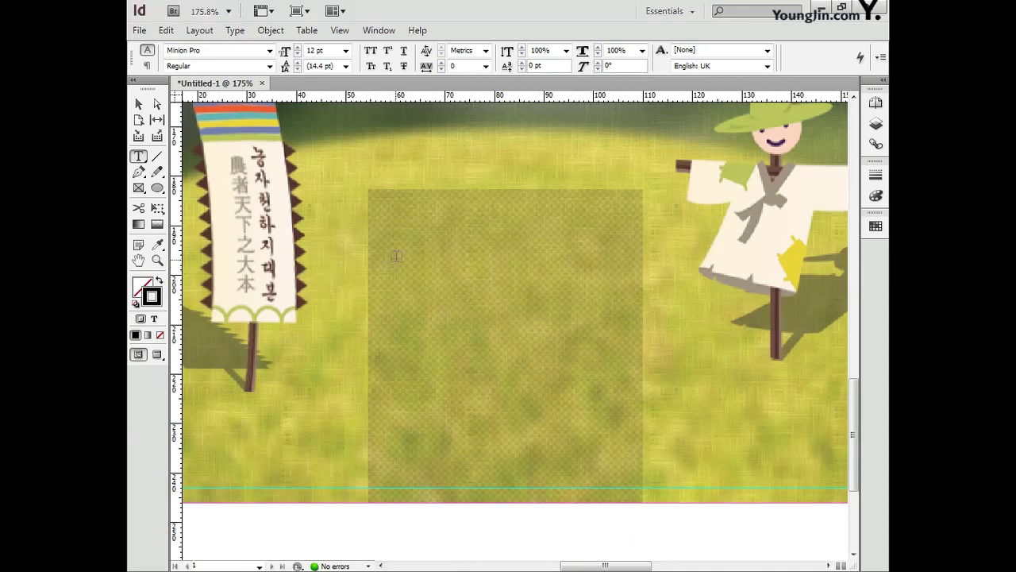
left_click_drag(374, 209, 637, 322)
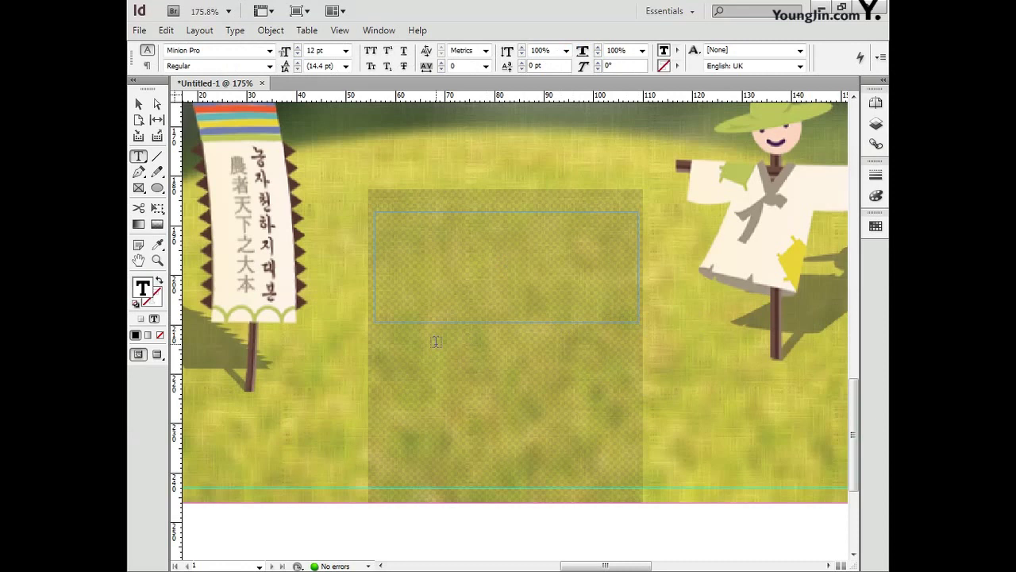
- Enter the heading "Farmer's Day" in the frame and set its text colour to C 60, M 80, Y 80, K 40
type("Farmer's Day")
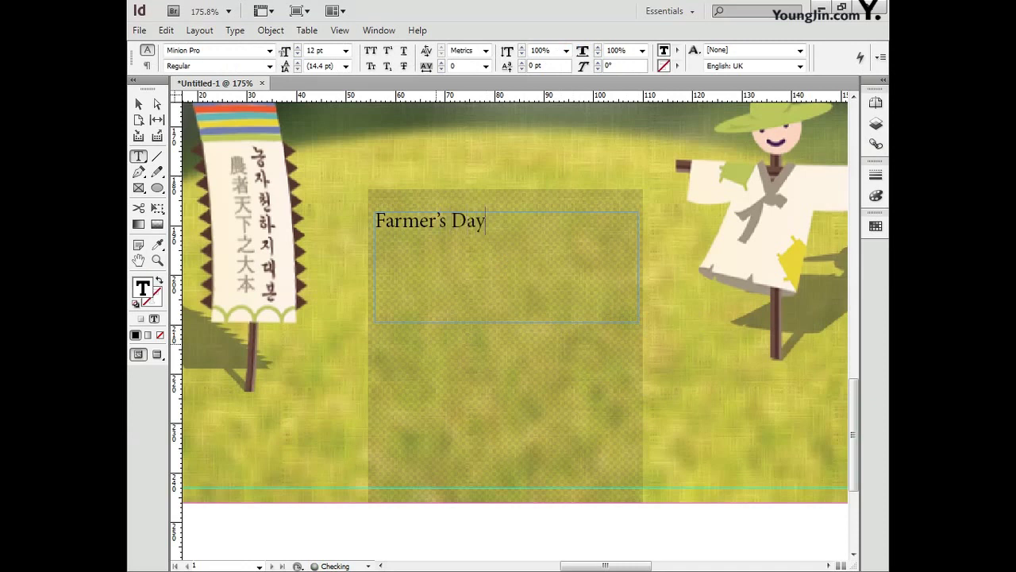
left_click_drag(486, 222, 374, 223)
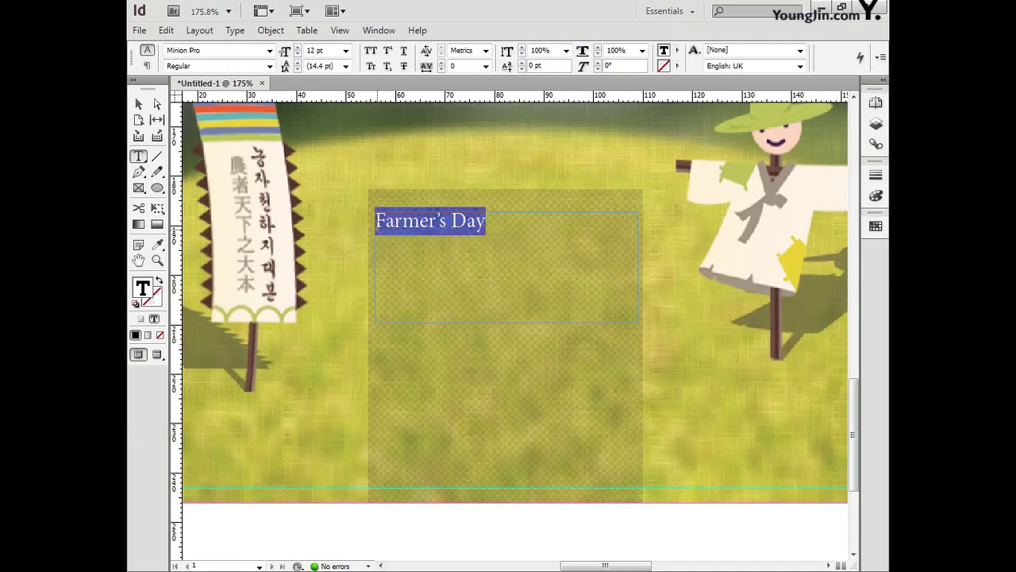
double_click(143, 287)
left_click(671, 327)
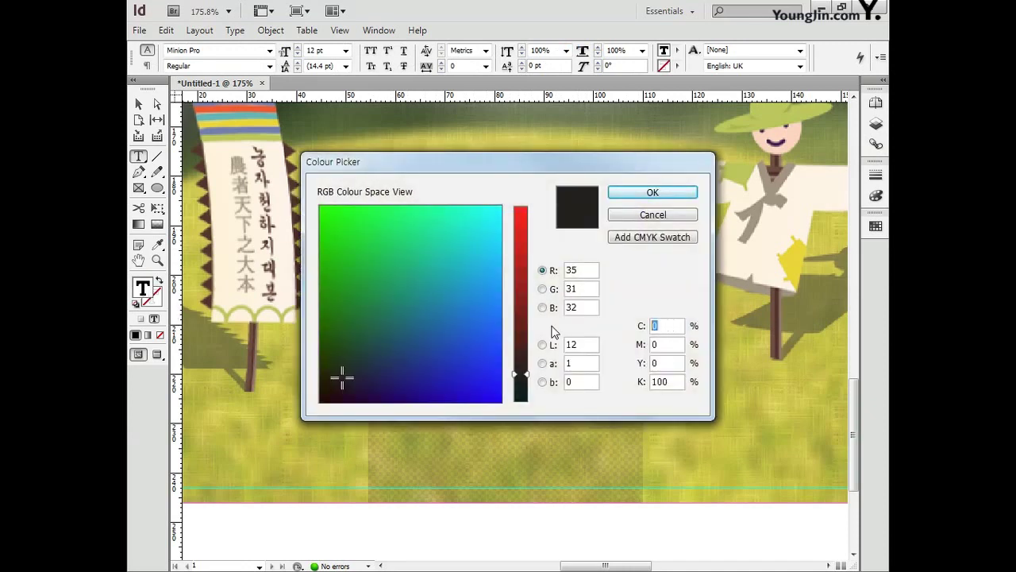
type("60")
key("Tab")
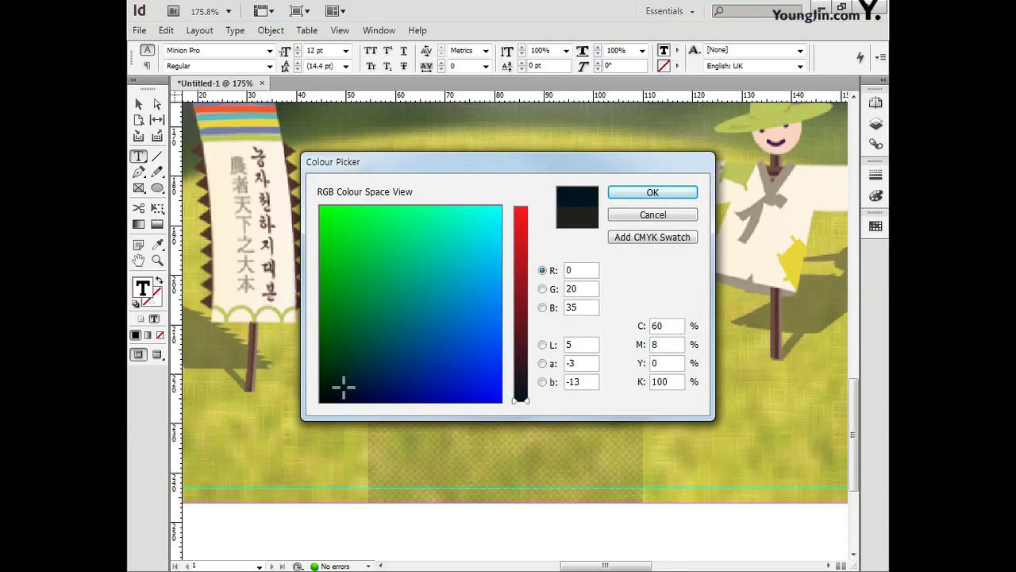
key("Tab")
type("8")
key("Tab")
type("40")
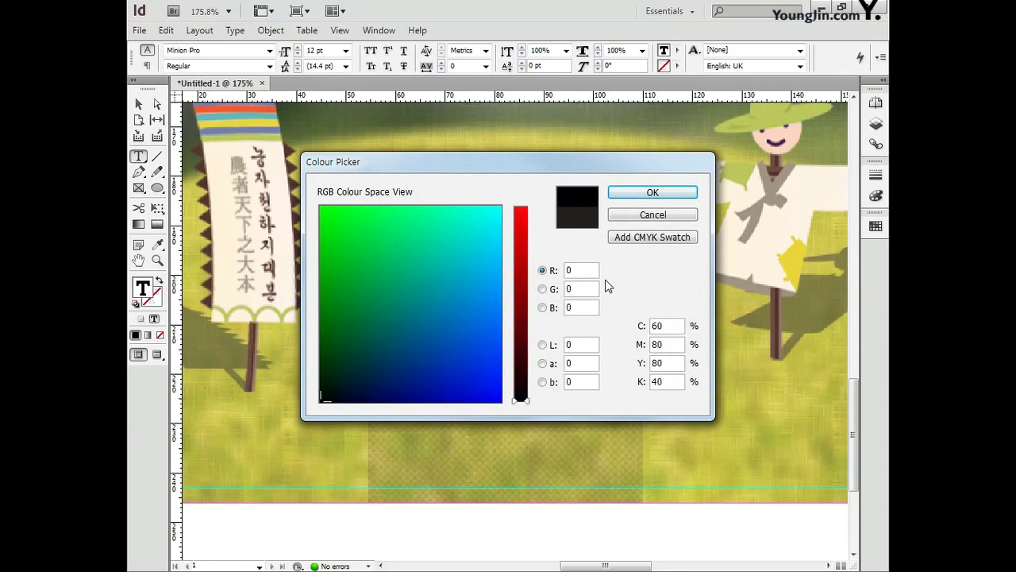
left_click(645, 192)
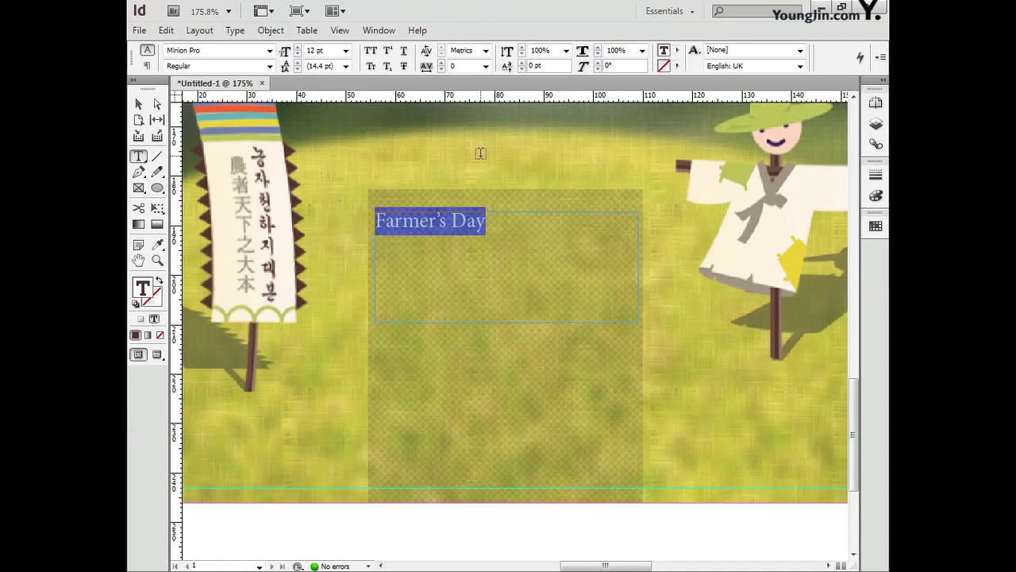
- Set the Farmer's Day heading's font to Adobe Gothic Std and its size to 22 pt
left_click(270, 51)
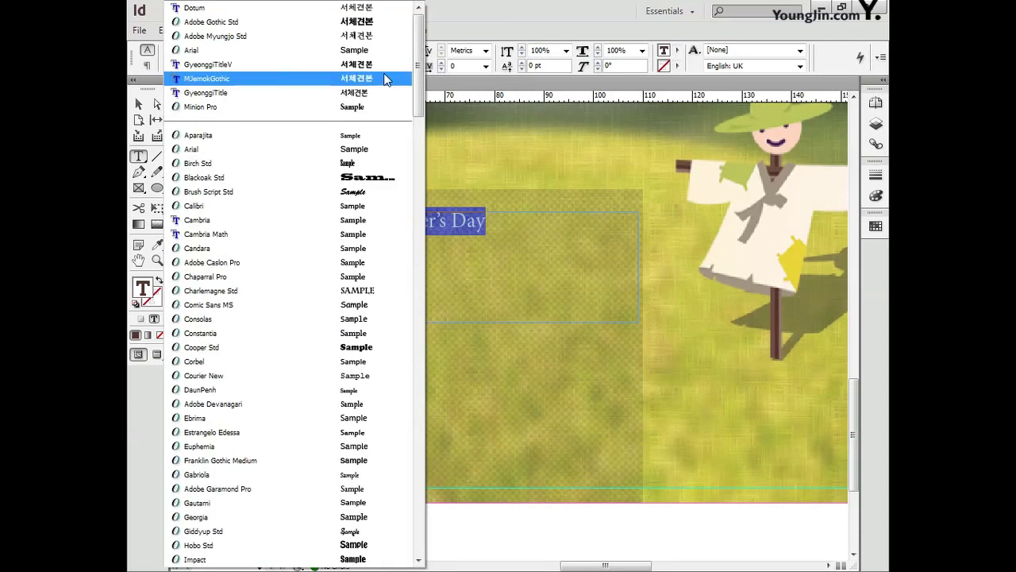
left_click(308, 24)
left_click(346, 50)
left_click(331, 161)
left_click(315, 50)
type("26")
key("Return")
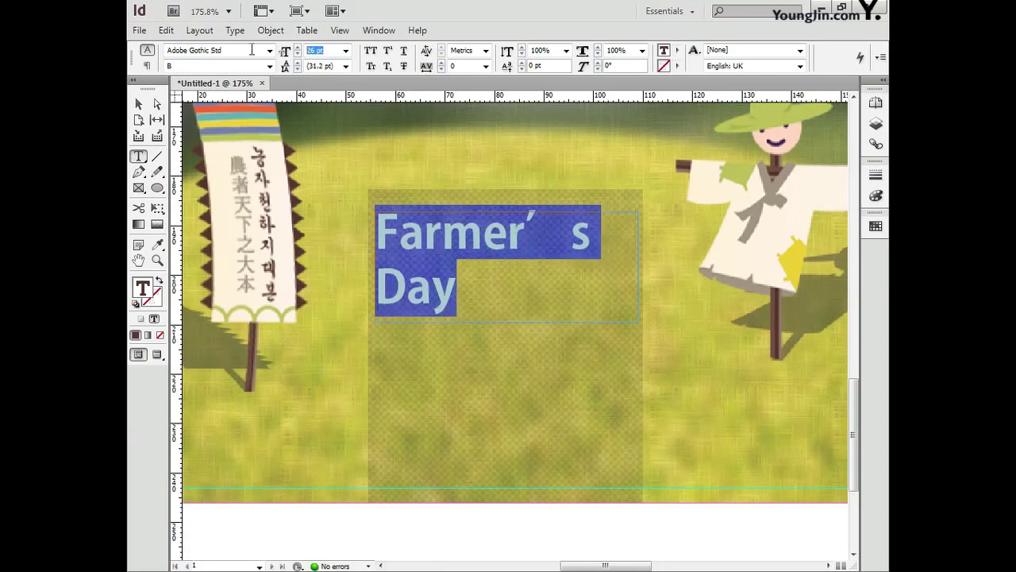
type("21")
key("Return")
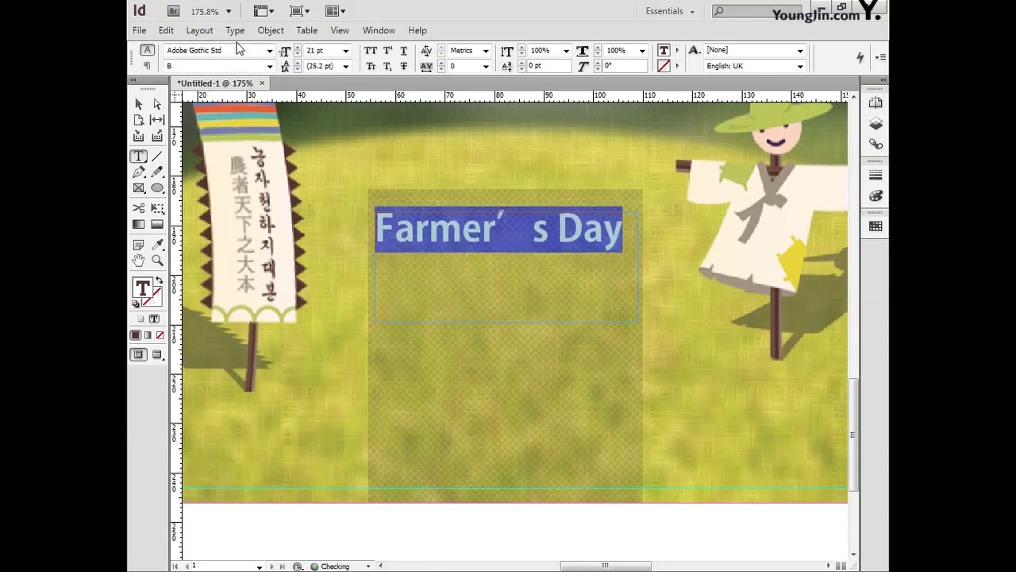
type("22")
key("Return")
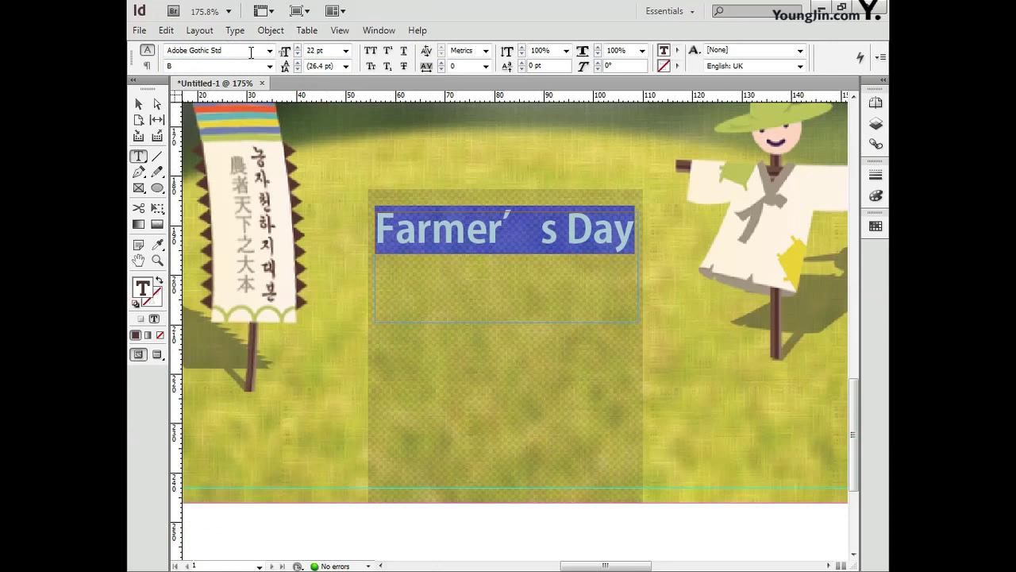
- Change only the heading's apostrophe to another font that closes the wide gap before the "s"
left_click(502, 230)
key("shift+Right")
left_click(270, 51)
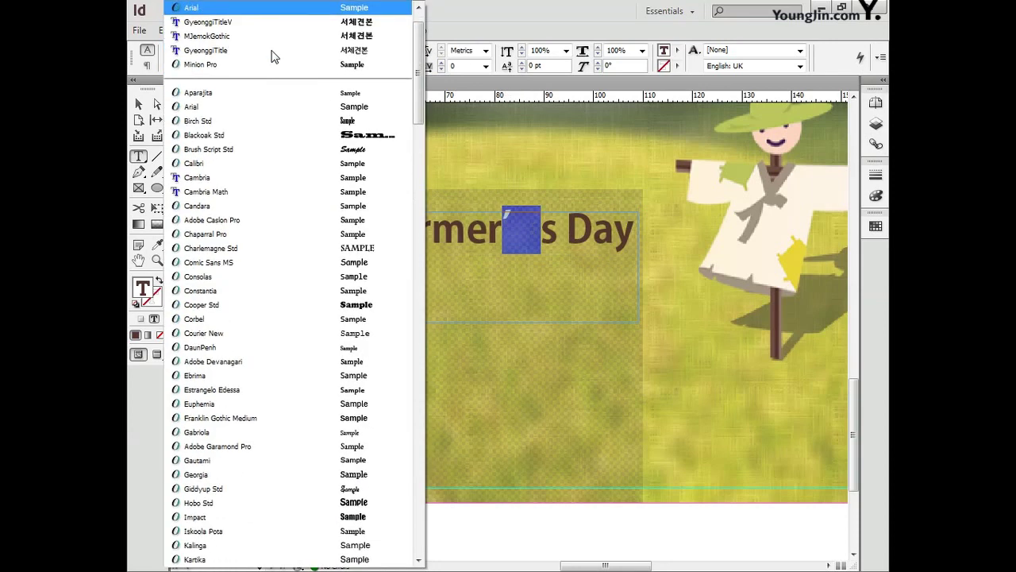
left_click(271, 57)
- Set the size of the whole Farmer's Day heading to 24 pt
left_click_drag(377, 230, 605, 230)
left_click(318, 50)
type("2")
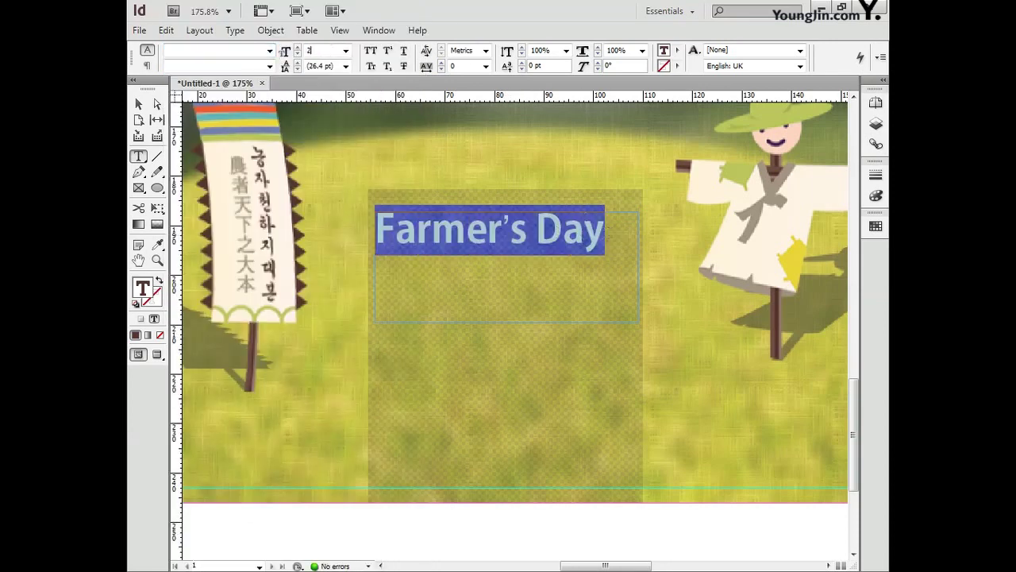
type("4")
key("Return")
- Centre-align the Farmer's Day heading in its frame and deselect the text
left_click(236, 31)
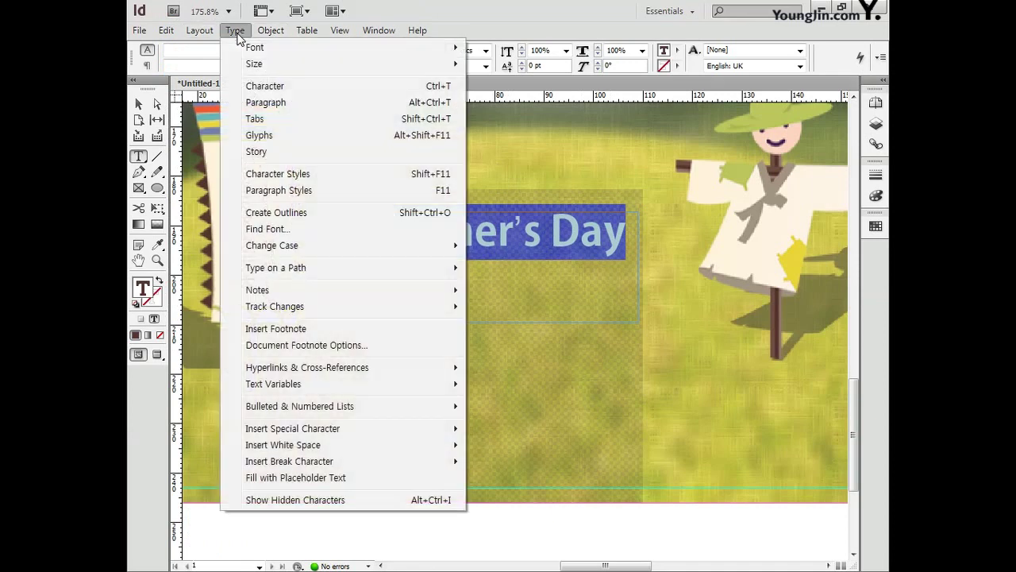
left_click_drag(277, 414, 277, 292)
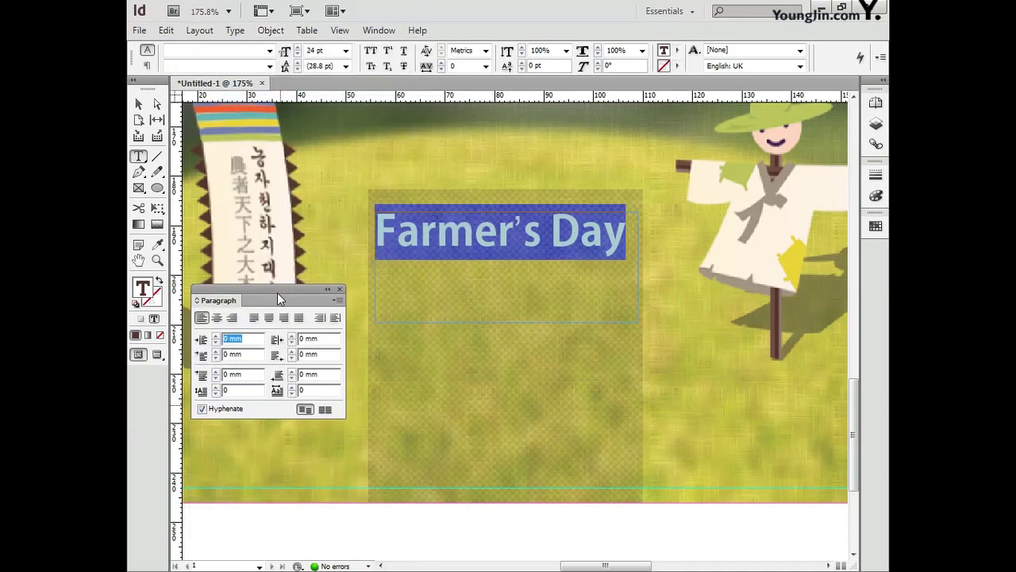
left_click(217, 318)
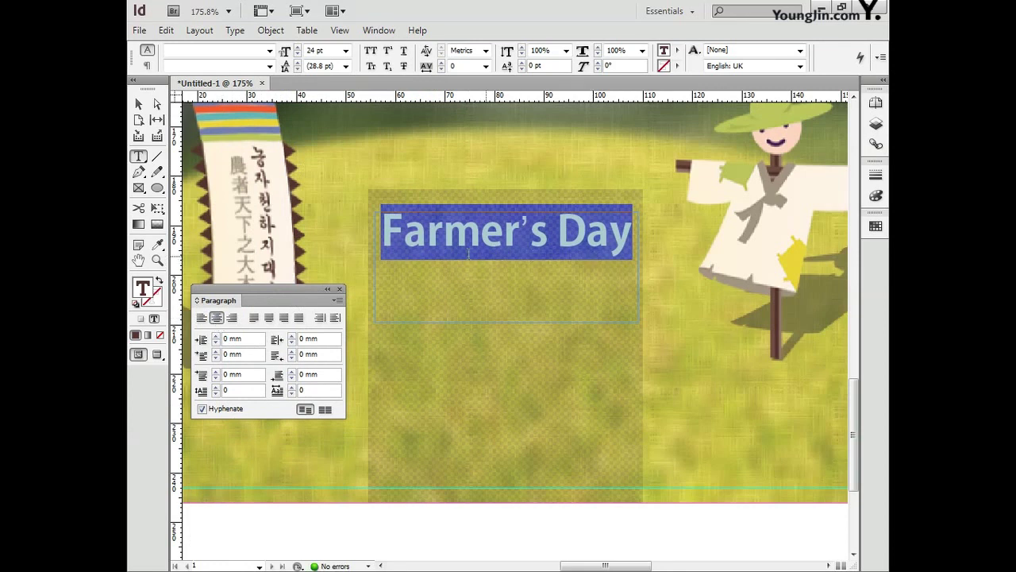
left_click(339, 290)
left_click(342, 309)
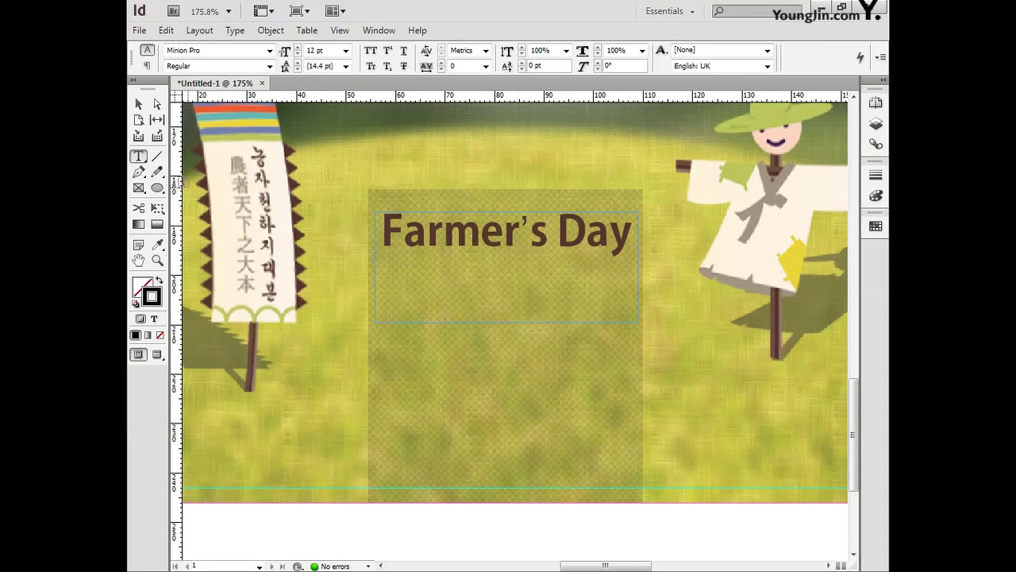
- Draw a horizontal line about 51 mm long just beneath the Farmer's Day heading and check its stroke settings
left_click(158, 158)
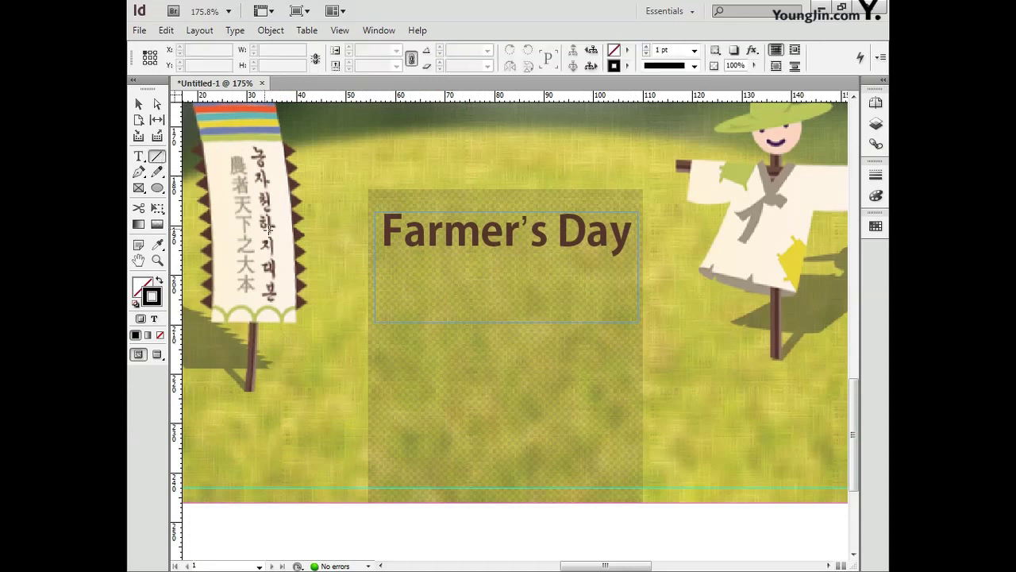
left_click_drag(378, 257, 633, 262)
key("Down")
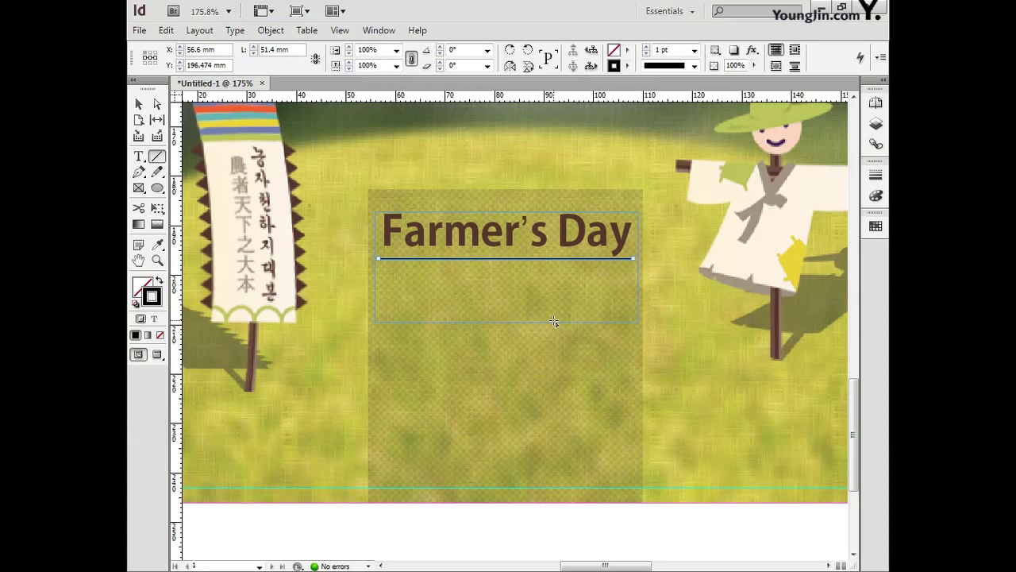
left_click(875, 176)
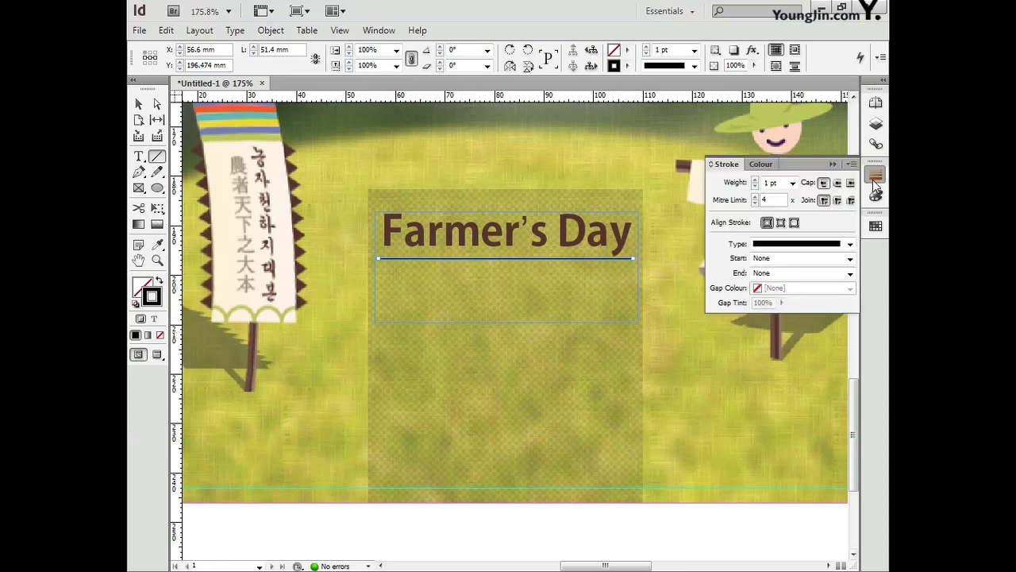
left_click(785, 184)
left_click(139, 156)
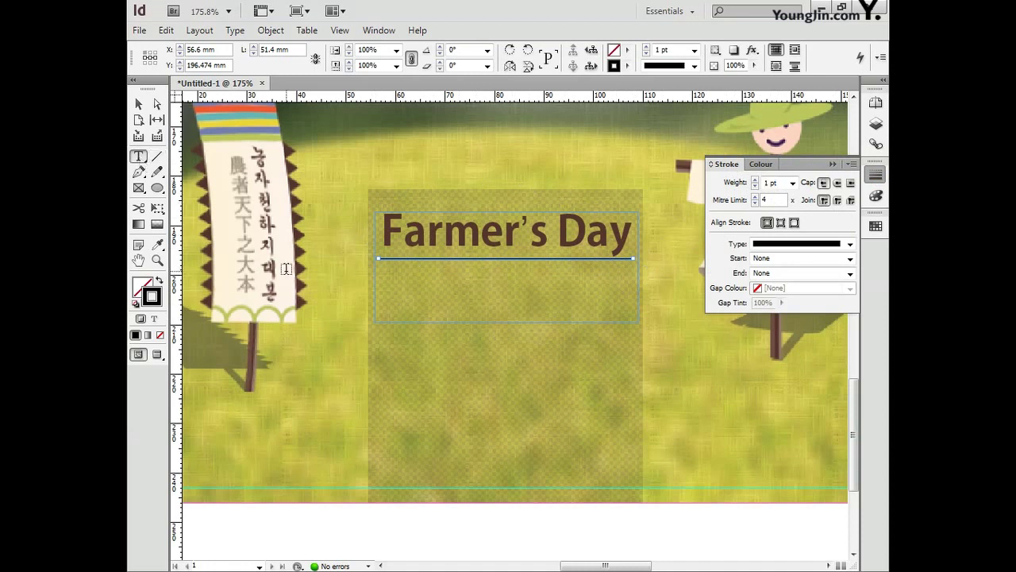
left_click(876, 176)
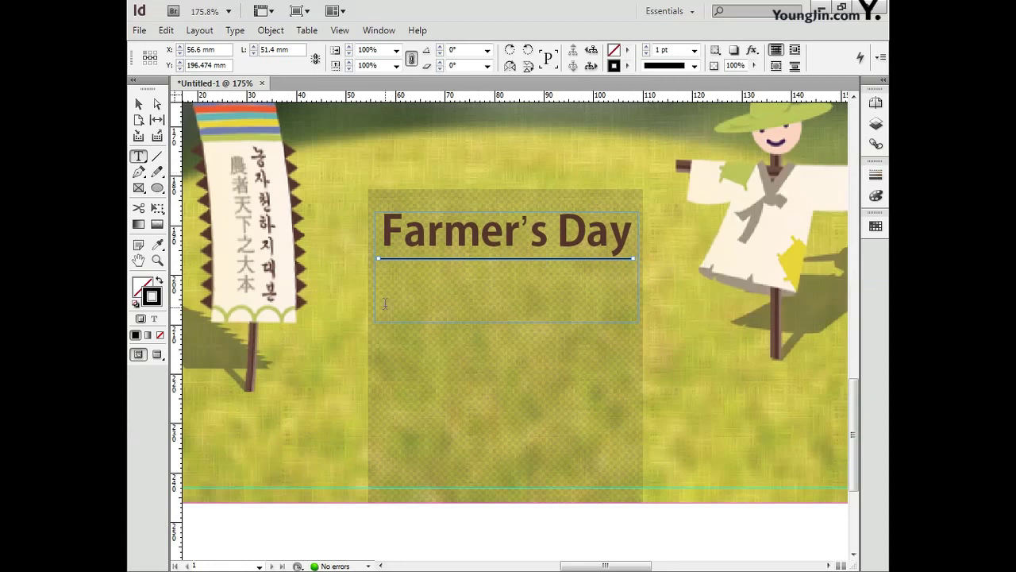
- Create a text frame about 53 mm wide and 25 mm high below the line, and shorten the heading's frame to end where it begins
mouse_move(380, 372)
left_mouse_down()
mouse_move(440, 301)
mouse_move(638, 266)
left_mouse_up()
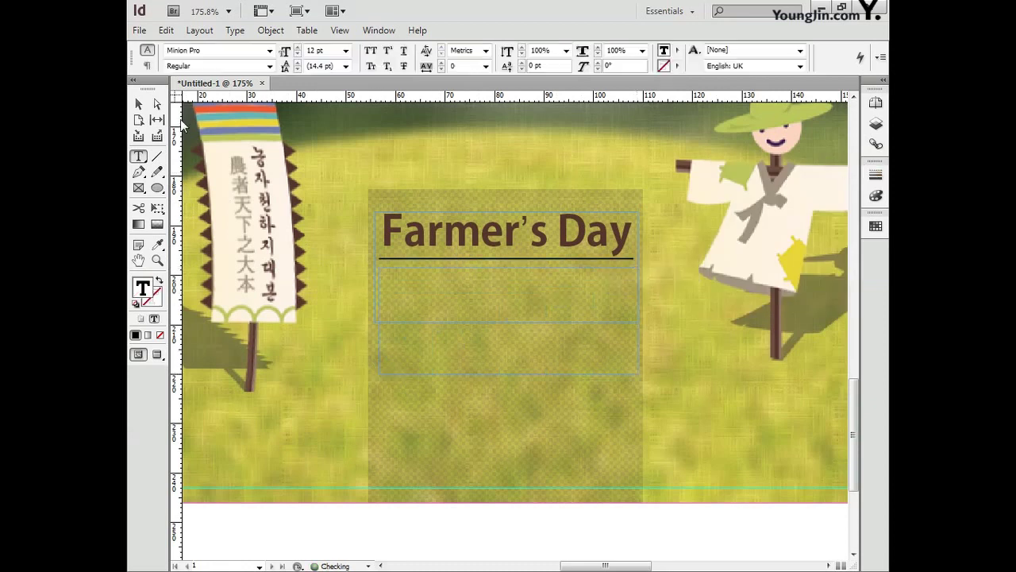
key("Escape")
left_click(371, 297)
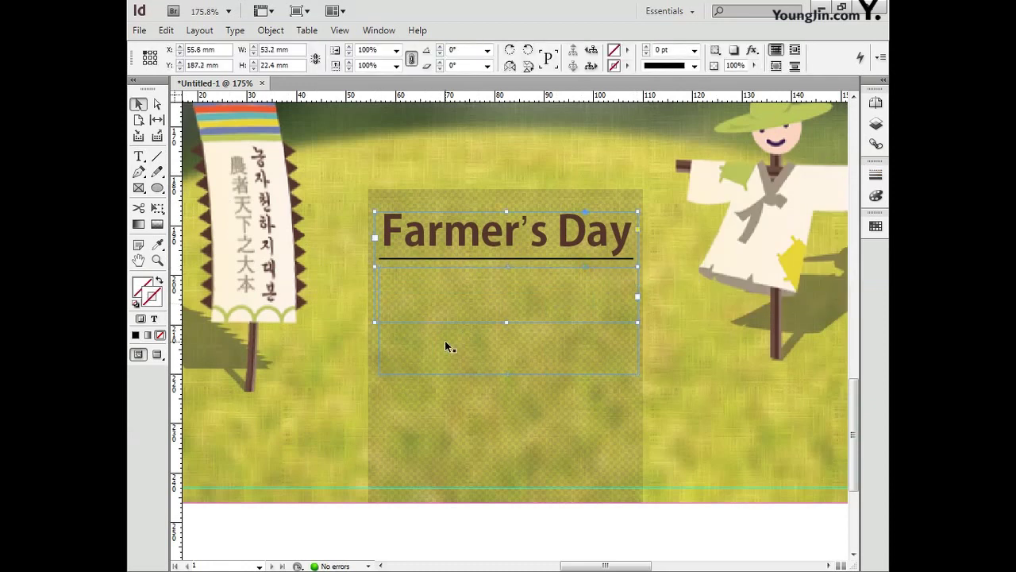
left_click_drag(508, 323, 508, 267)
left_click(380, 346)
double_click(410, 322)
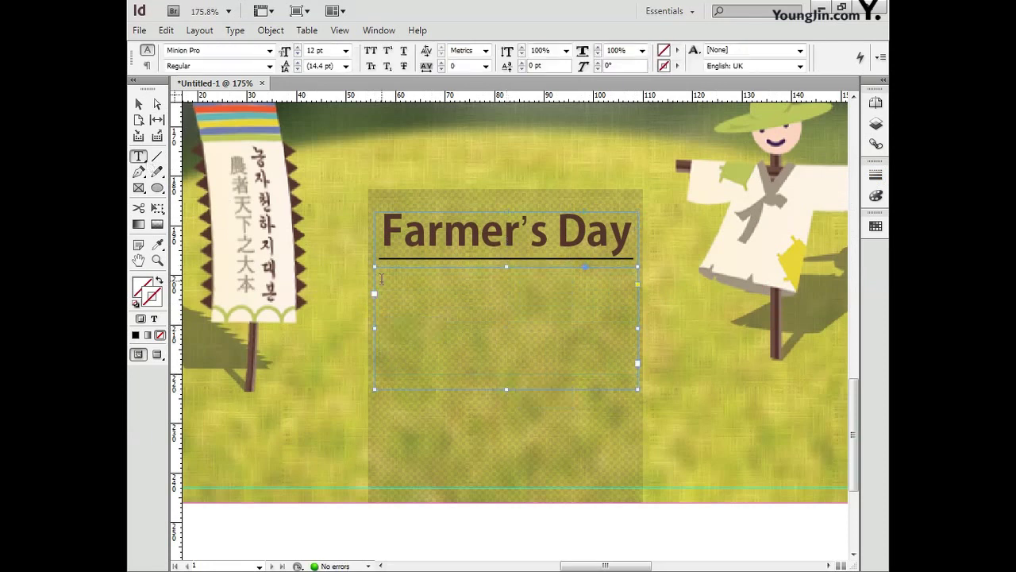
- Enter the event details on three lines: "일시 : 11월 11일(화) 11:00", "장소: 농협중앙회 본관 1층" and "행사 : 어울림한마당, 골든벨"
type("농자")
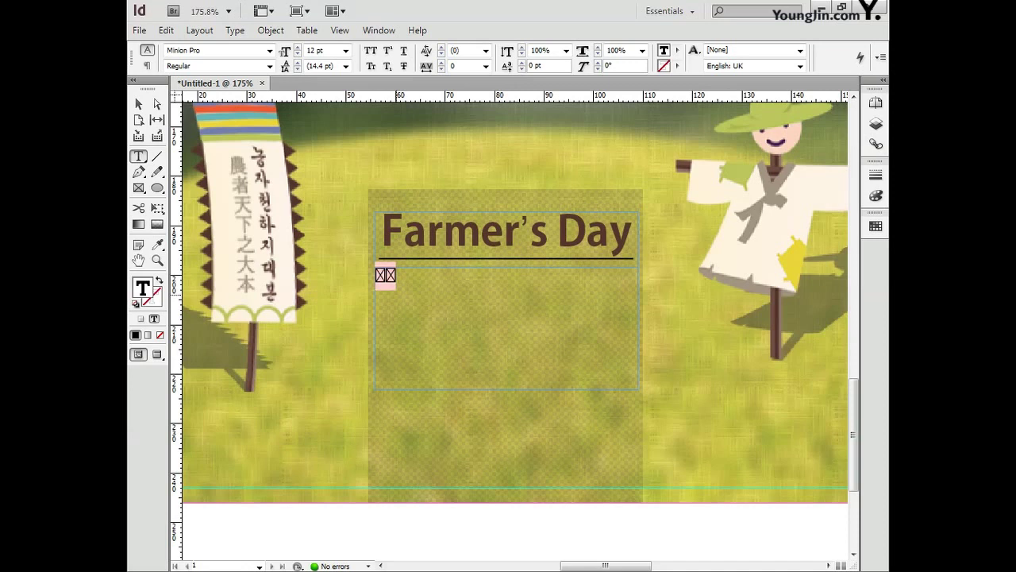
type(": 11월 11일(월) 11:00")
key("Return")
type("장소: 운동장")
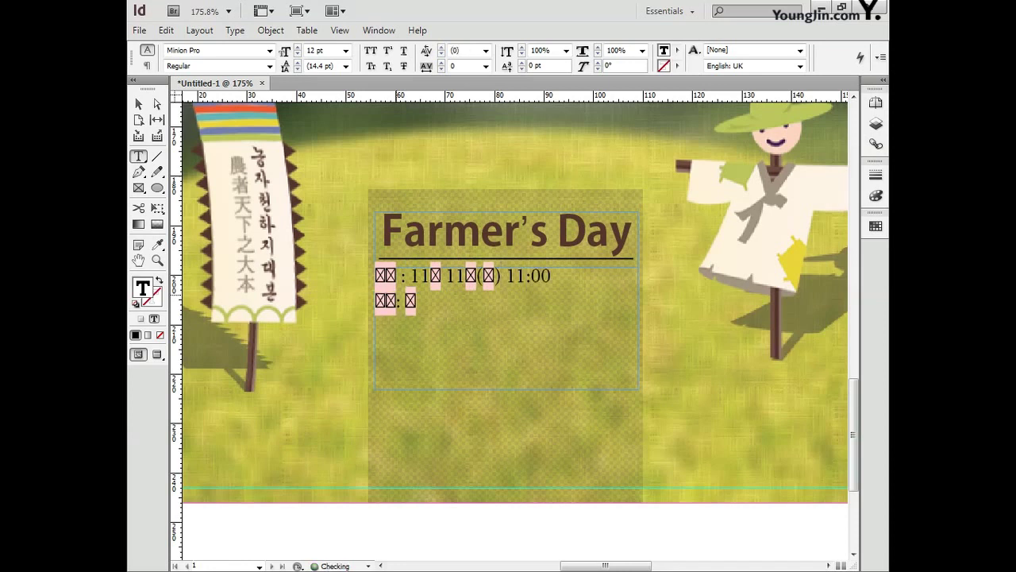
type("센터 강당 1층")
key("Return")
type("주최 : 농업기술센터, 농림부")
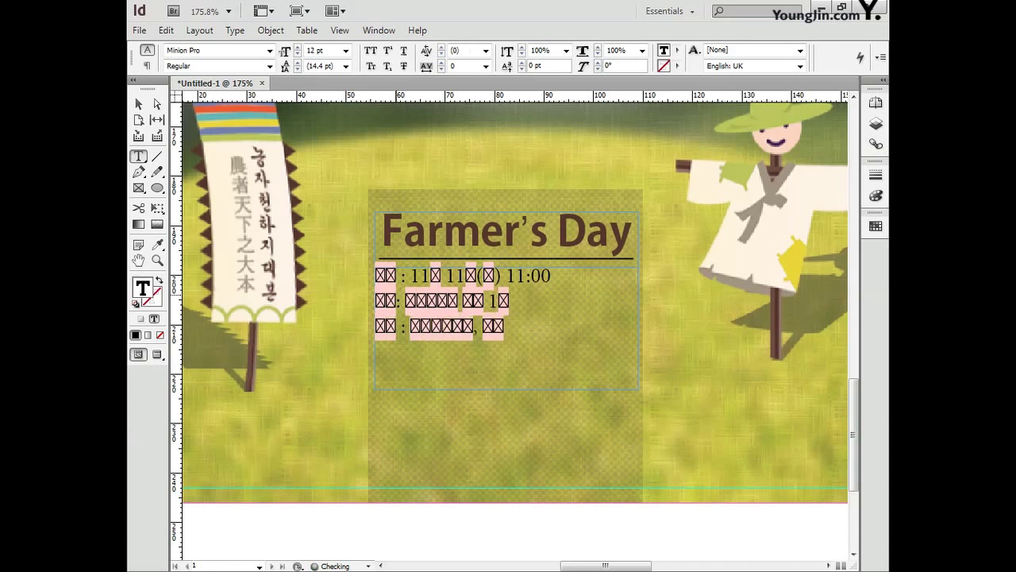
- Set the three event detail lines in Adobe Gothic Std and add a space before the colon after 장소
mouse_move(548, 330)
left_mouse_down()
mouse_move(439, 327)
mouse_move(374, 275)
left_mouse_up()
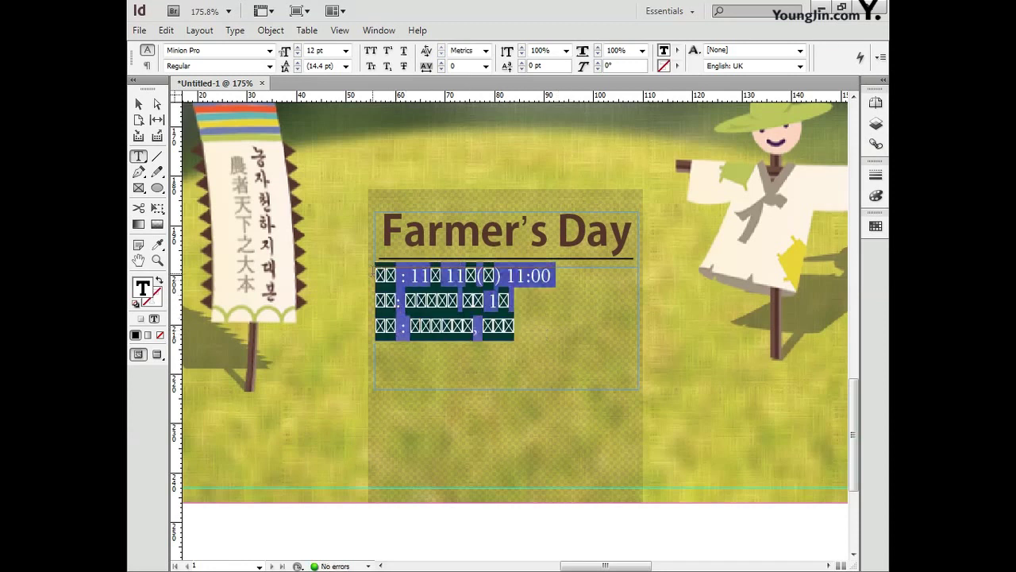
left_click(270, 50)
scroll(373, 96, "up", 3)
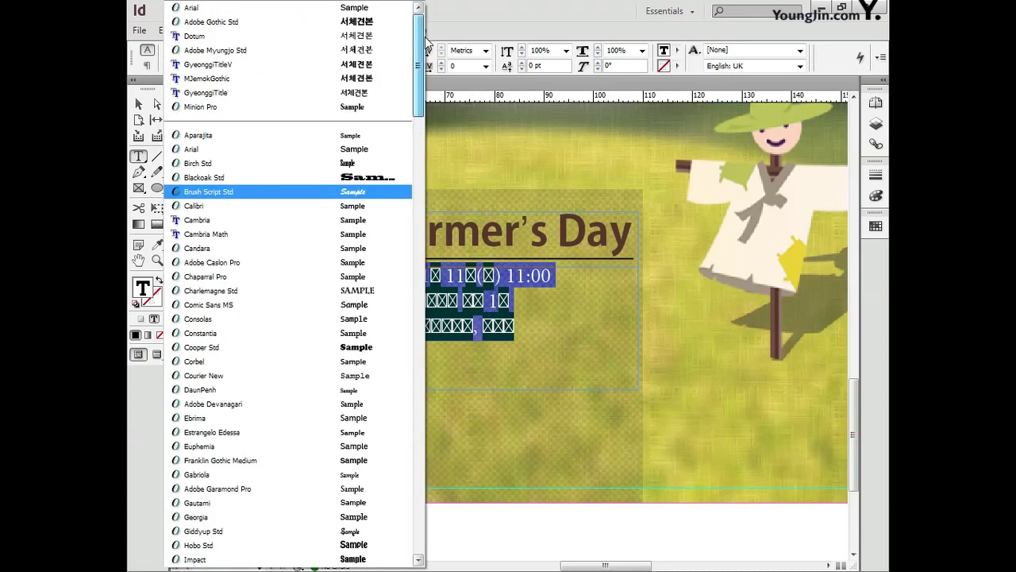
left_click(380, 16)
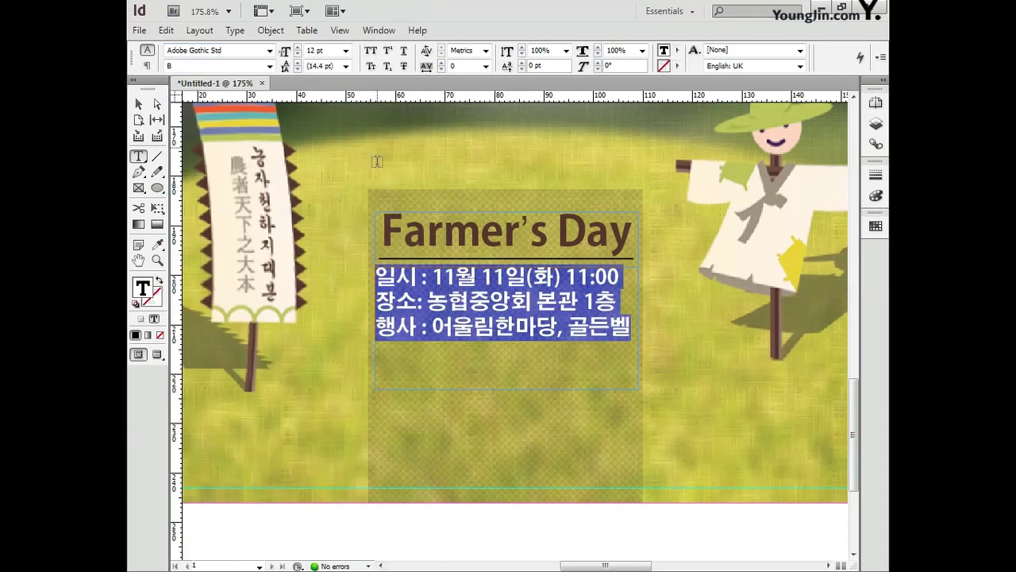
left_click(419, 302)
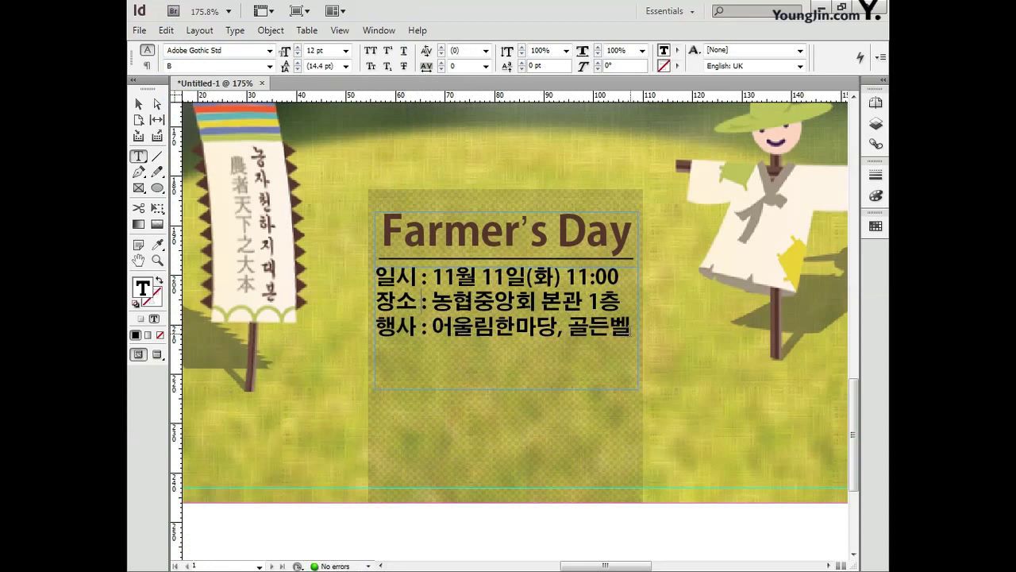
- Select the three event detail lines and try centring them
left_click_drag(631, 333, 376, 274)
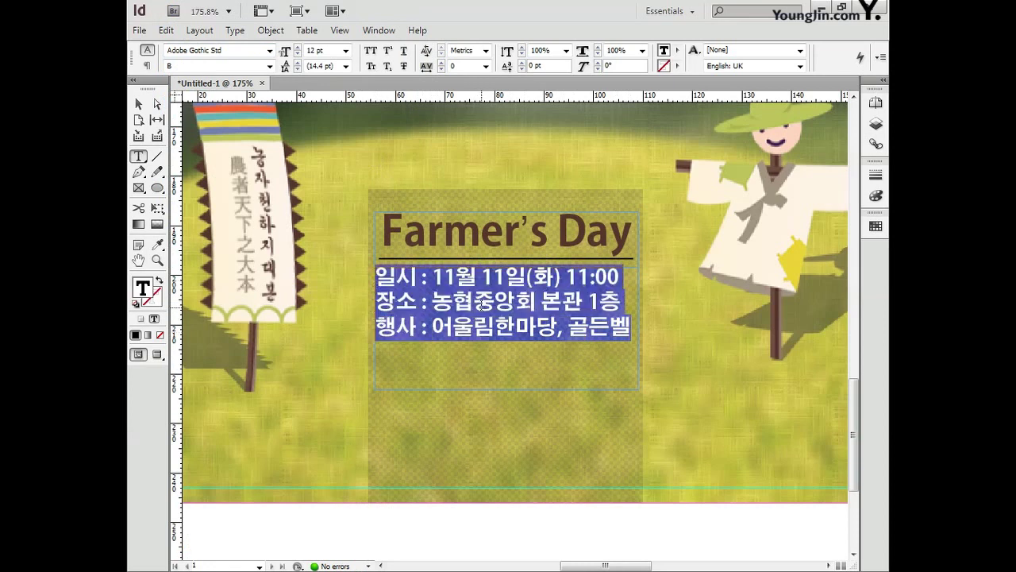
left_click(235, 30)
left_click(262, 100)
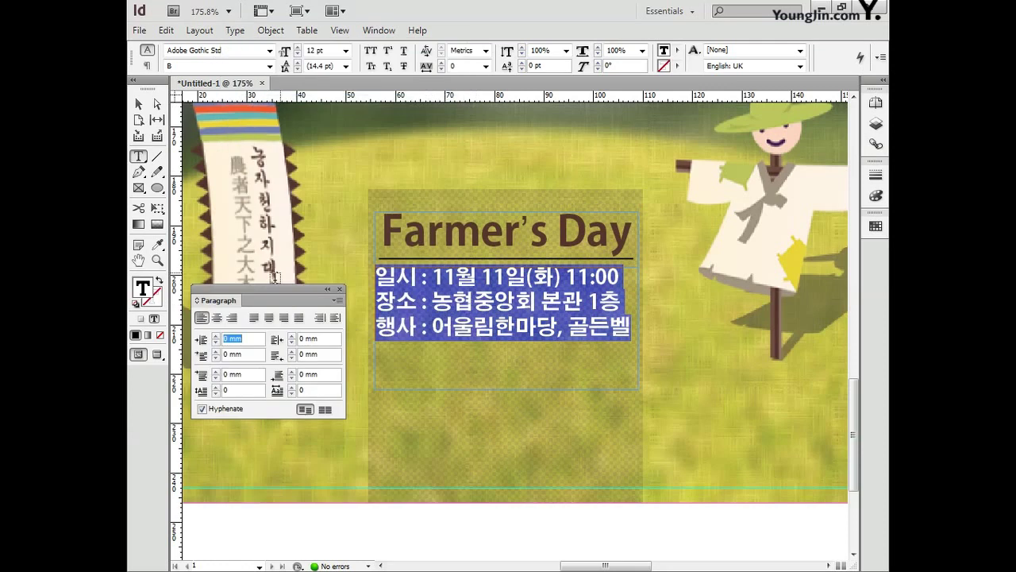
left_click(217, 317)
left_click(339, 289)
left_click(346, 50)
left_click(328, 140)
key("ctrl+shift+l")
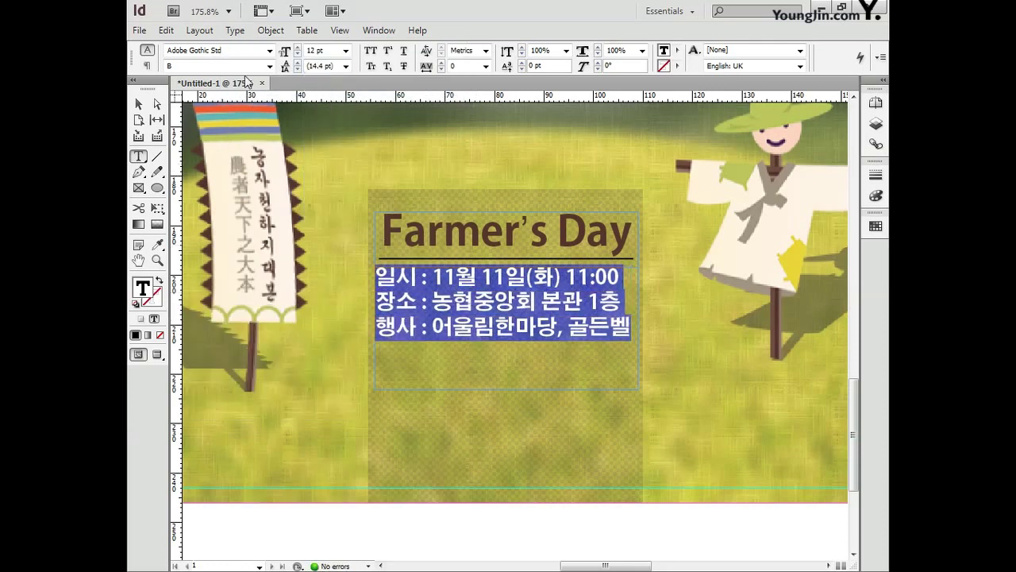
- Justify all three event detail lines across the full width of their frame, including each last line
left_click(235, 30)
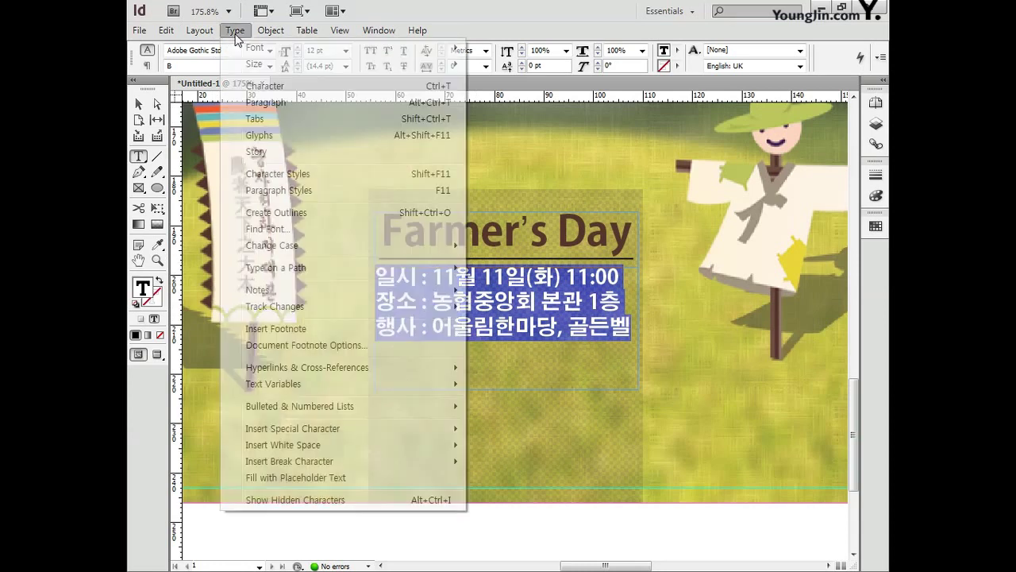
left_click(252, 98)
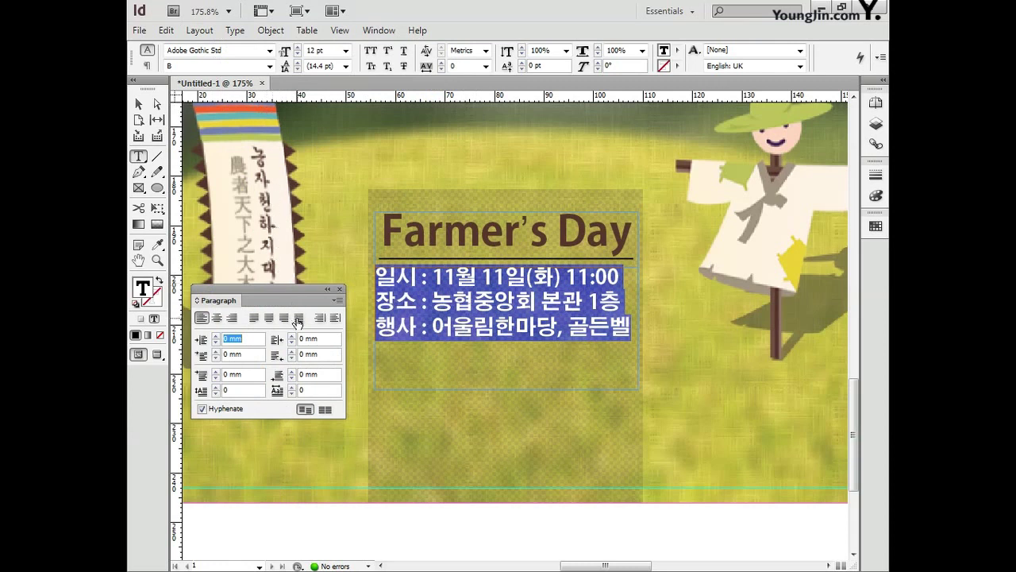
left_click(298, 318)
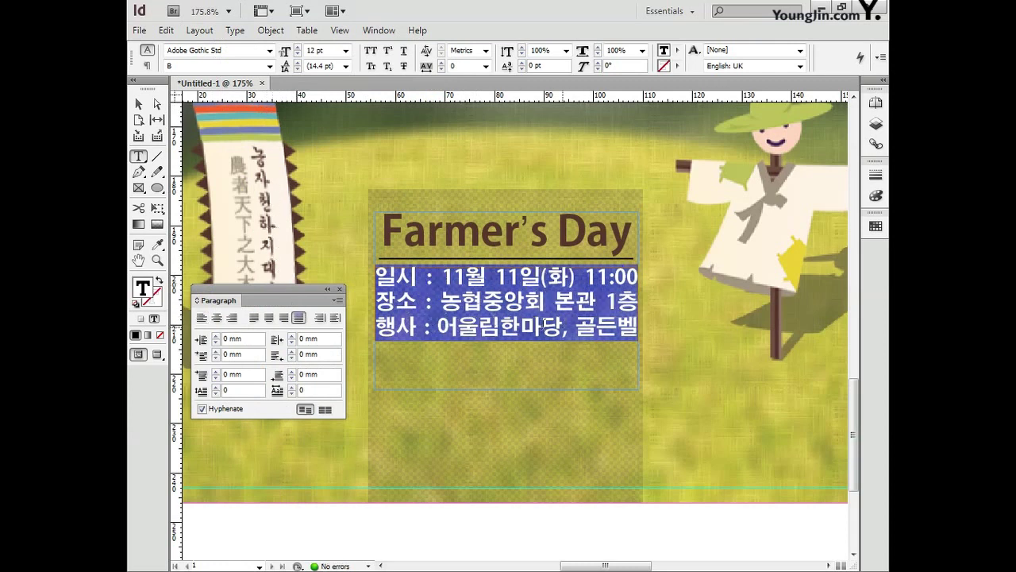
left_click(341, 290)
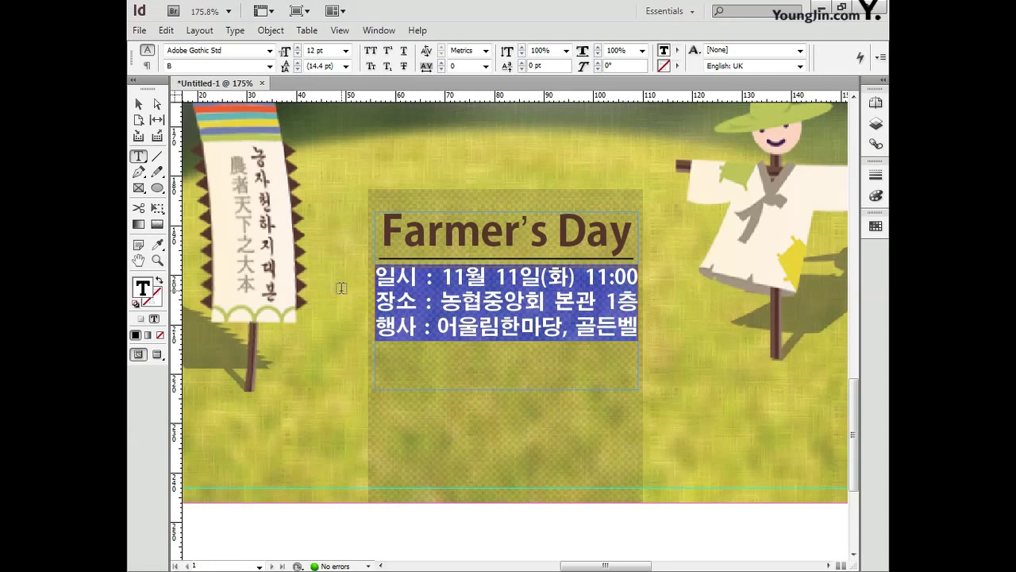
- Set the leading of the three event detail lines to 18 pt
left_click(346, 66)
left_click(329, 175)
left_click(346, 67)
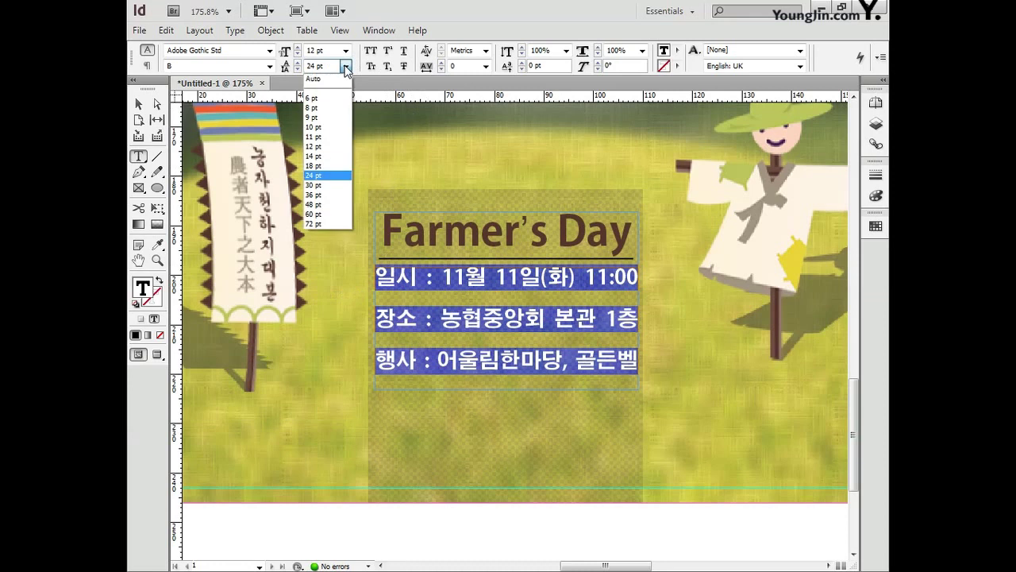
left_click(322, 165)
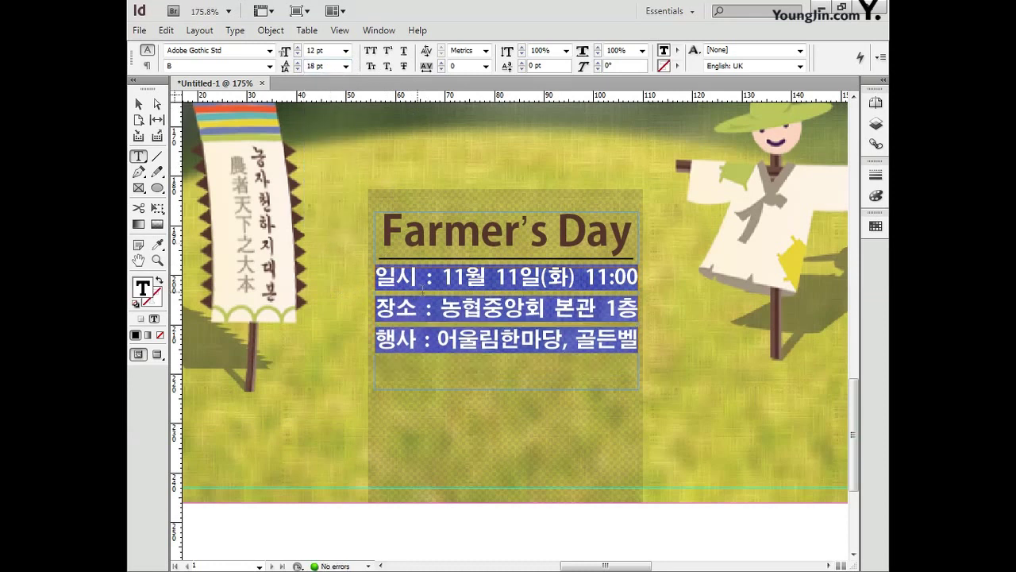
- Thicken the date and time text "11월 11일(화) 11:00" with a 0.25 pt stroke
left_click_drag(443, 278, 641, 275)
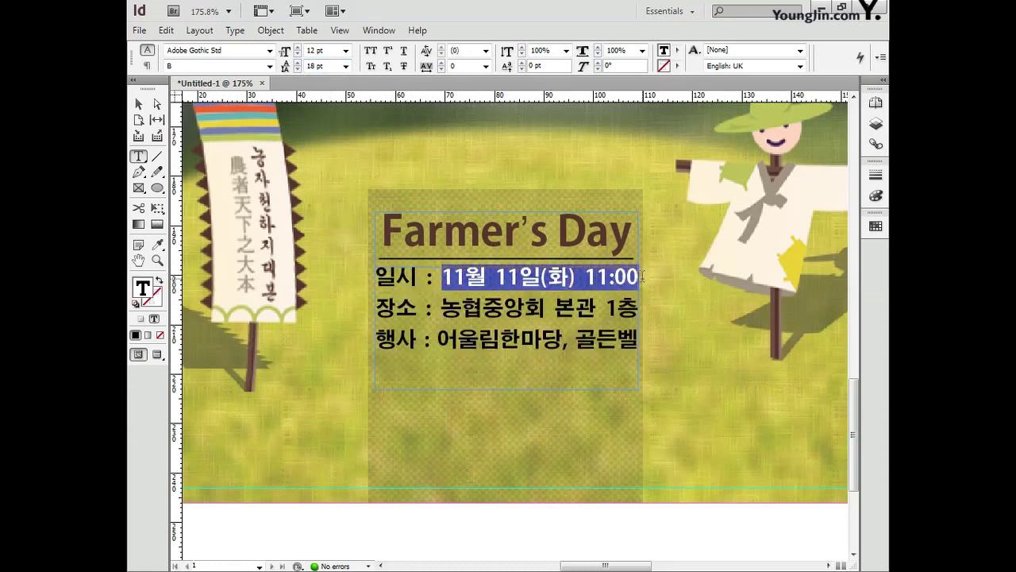
left_click(876, 176)
left_click(731, 168)
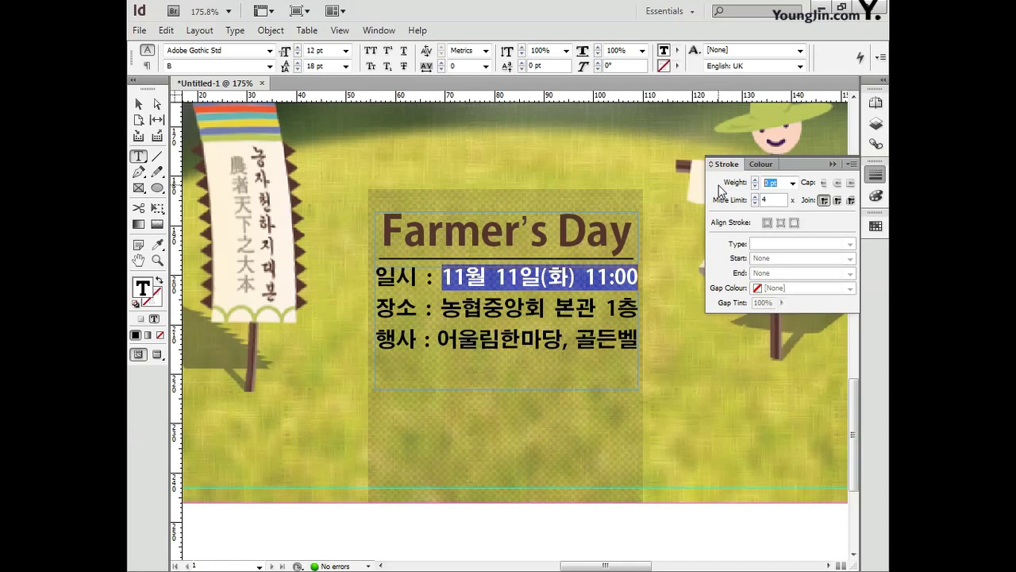
type("0.25")
key("Return")
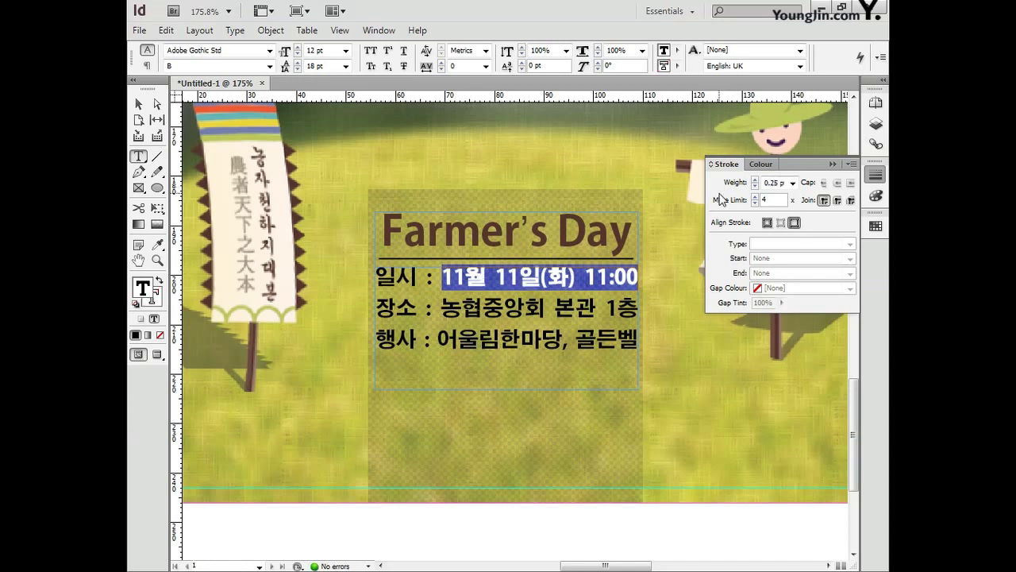
key("Escape")
left_click(140, 157)
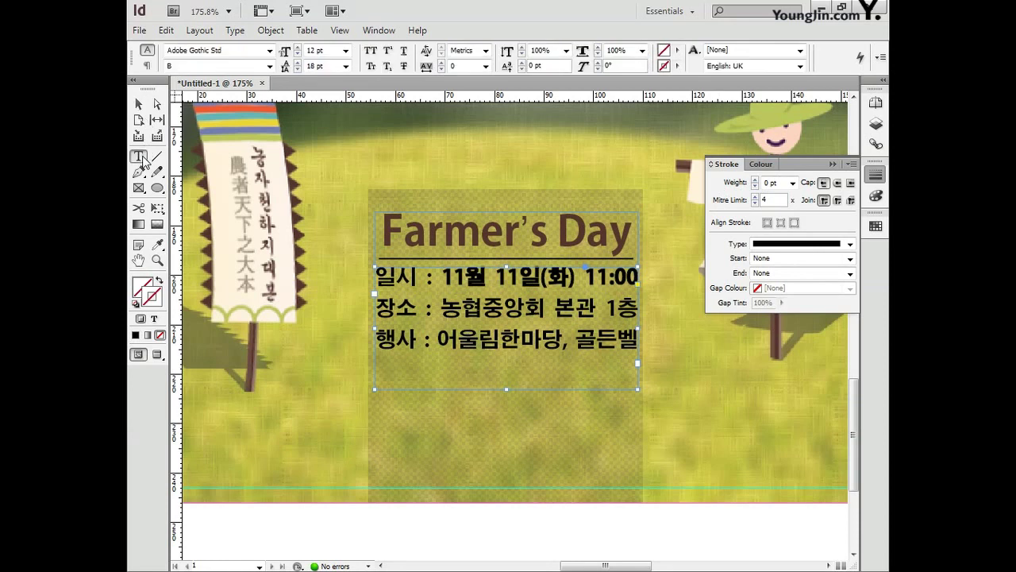
left_click_drag(386, 408, 639, 454)
key("Escape")
left_click_drag(386, 431, 375, 431)
left_click(140, 156)
left_click(378, 419)
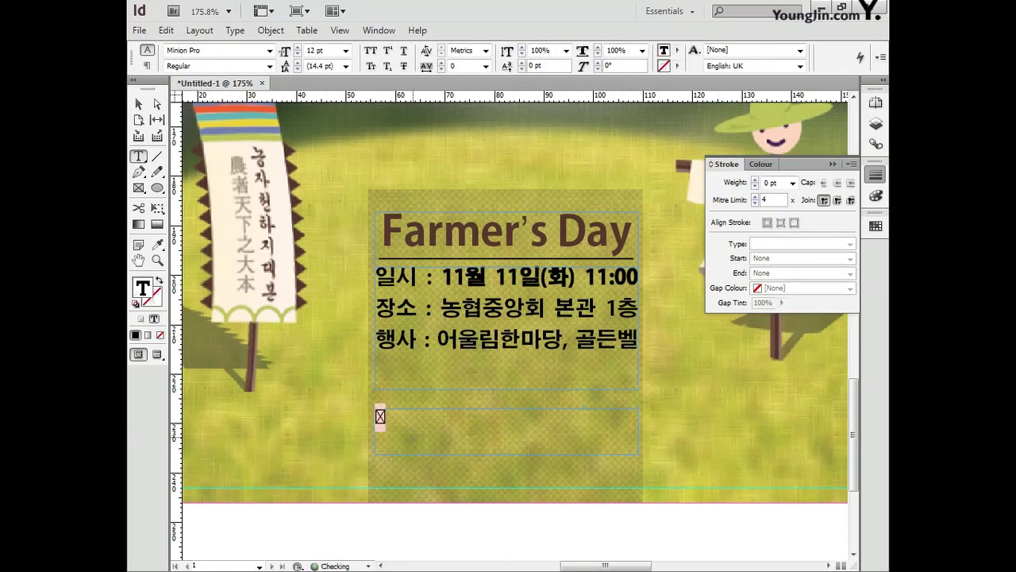
type("www.farmersday.")
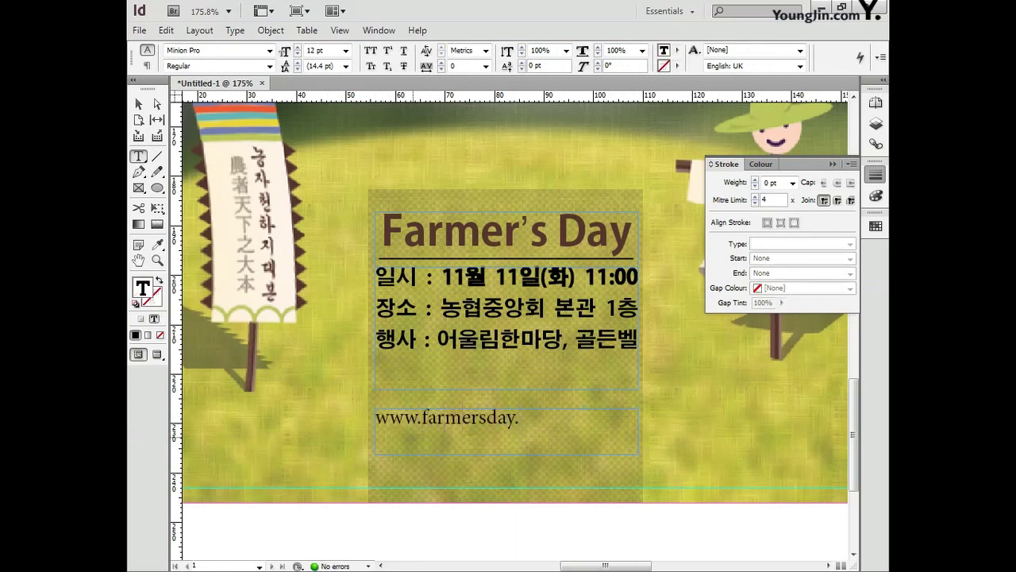
type("or.kr")
- Set the web address in Adobe Gothic Std at 14 pt and centre it in its frame
left_click_drag(572, 422, 345, 419)
left_click(269, 50)
scroll(387, 62, "up", 3)
left_click(238, 50)
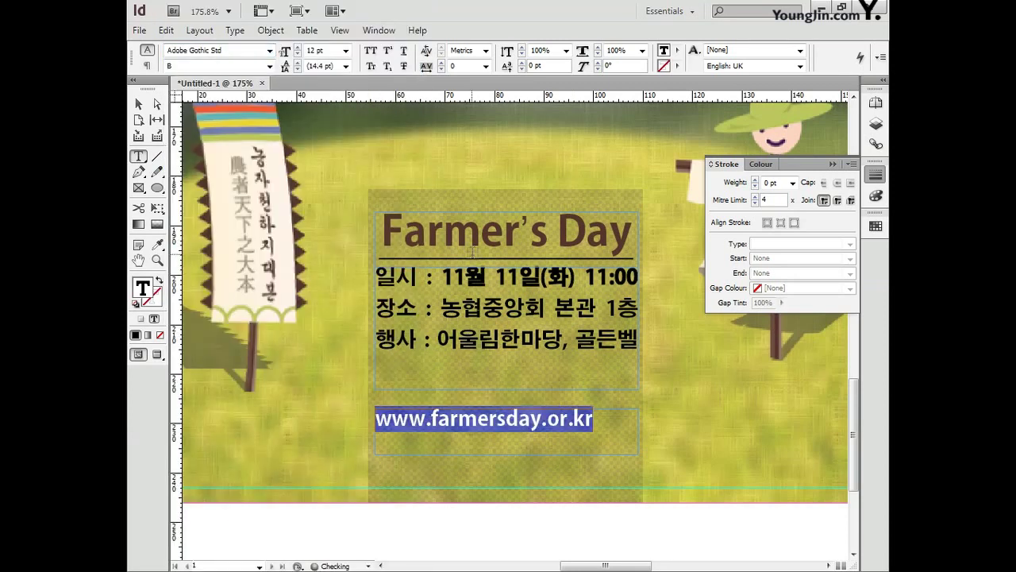
left_click(235, 30)
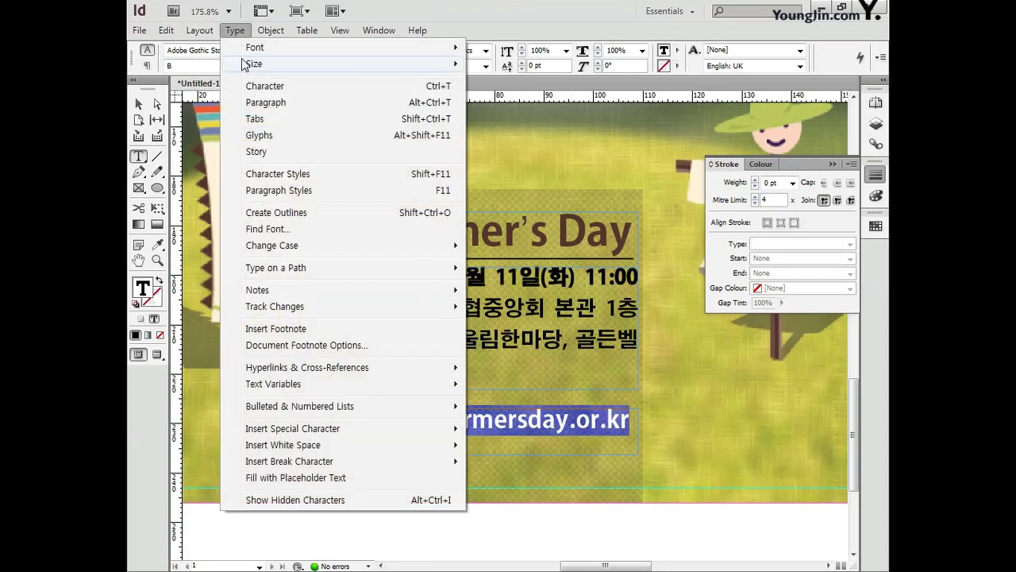
left_click(265, 101)
left_click(219, 321)
left_click(340, 288)
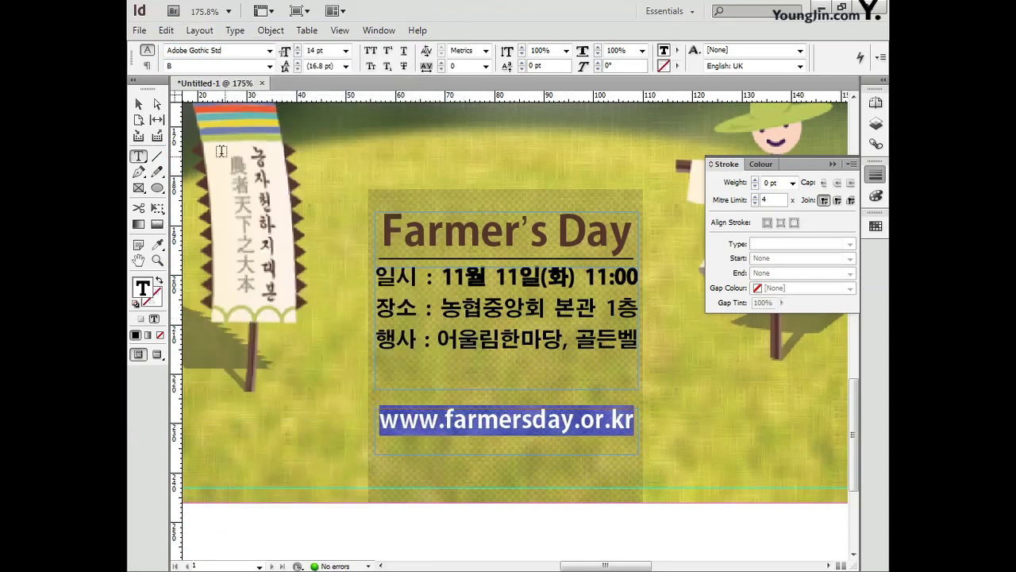
- Move the web address frame up beneath the event details, and draw horizontal lines about 52 mm long above and 53 mm long below the address
key("Escape")
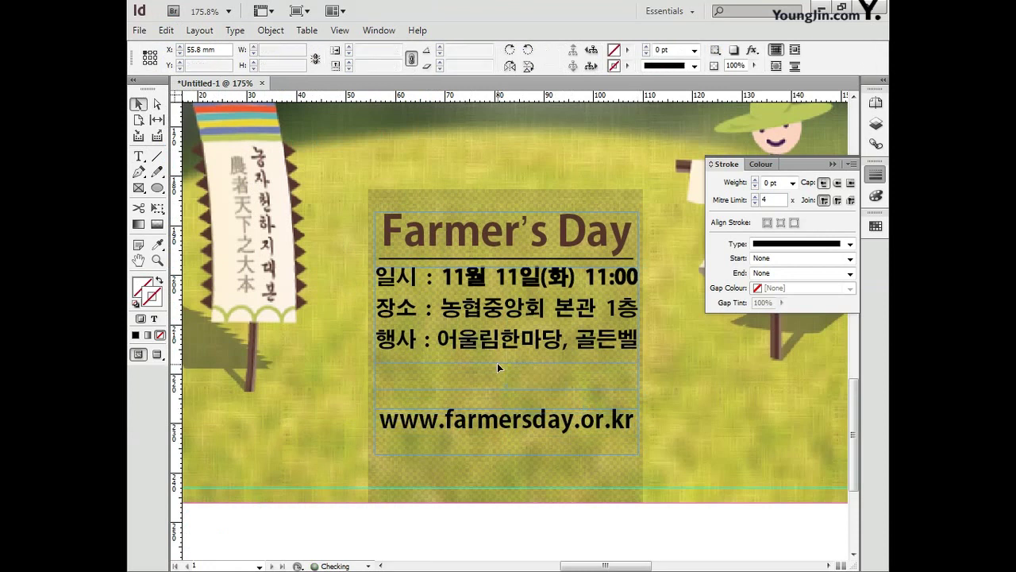
key("ctrl+alt+c")
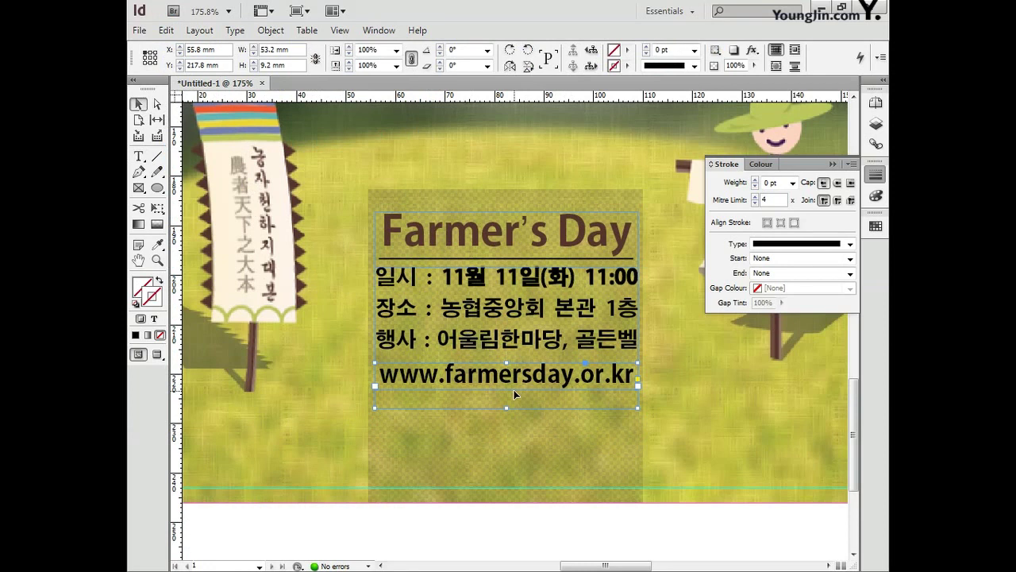
left_click(158, 158)
left_click_drag(379, 360, 637, 357)
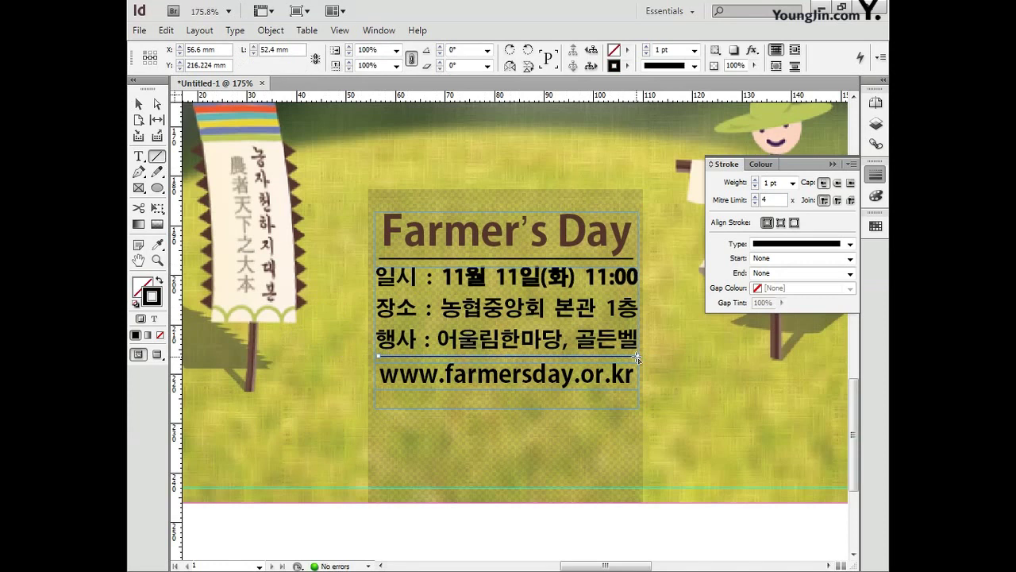
left_click_drag(639, 399, 375, 397)
- Set the stroke weight of the line above the web address to 0.6 pt
left_click(140, 107)
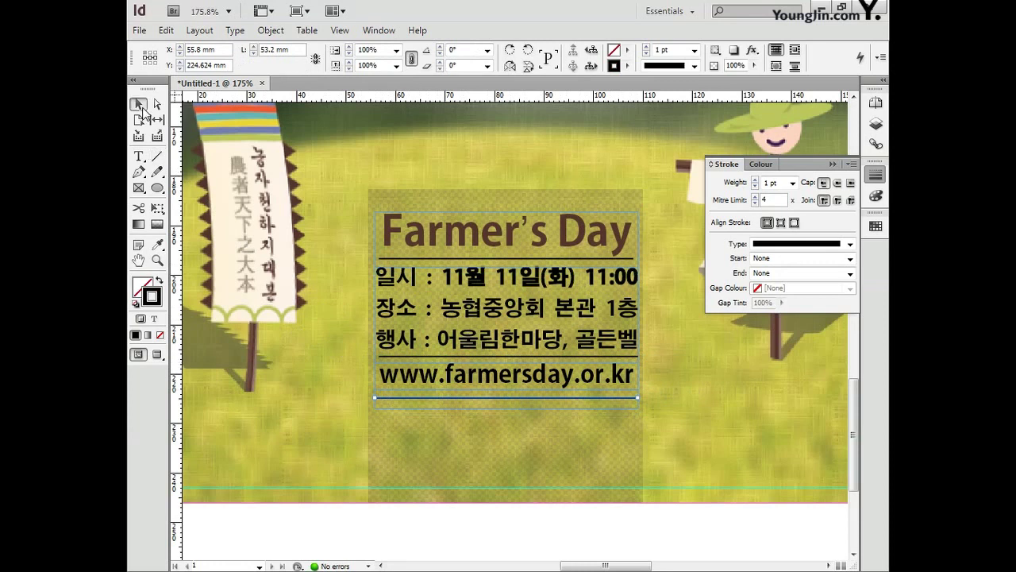
left_click(386, 357)
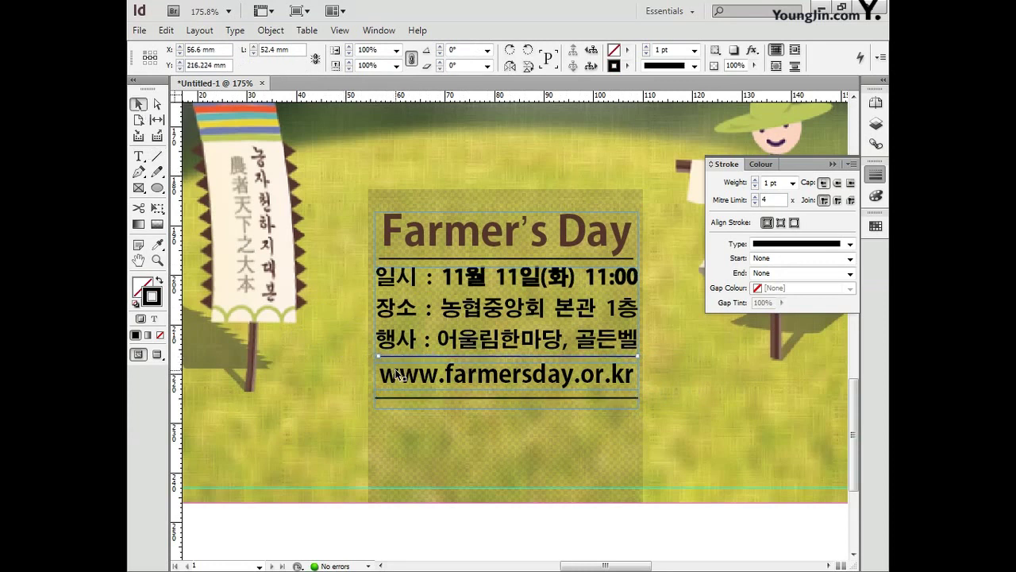
left_click(743, 182)
type("0.6")
key("Return")
- Create a 5 mm square text frame beside the poster's bottom-left vertical crop mark and enter the number "01"
double_click(139, 261)
left_click(158, 261)
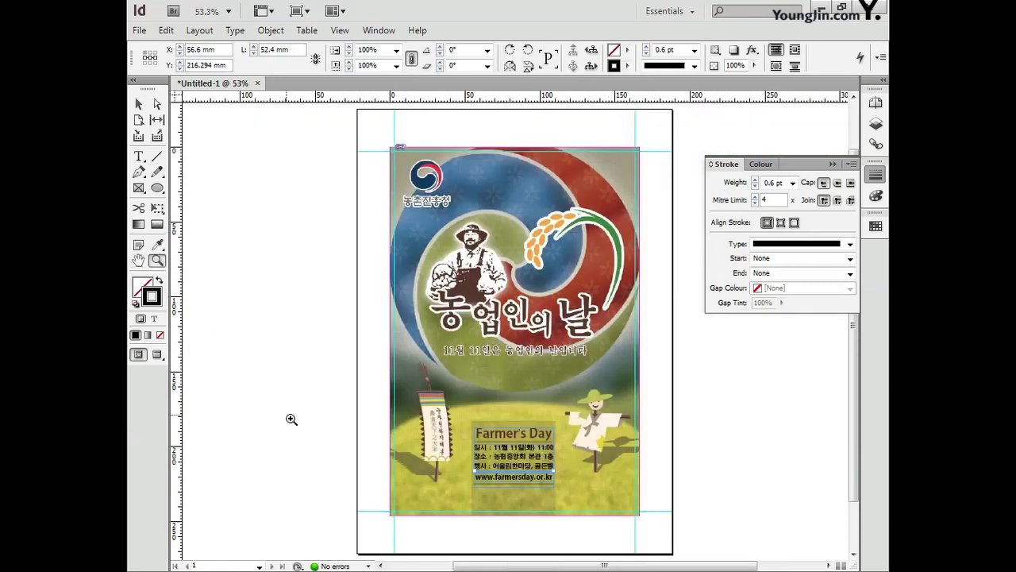
left_click_drag(377, 501, 428, 536)
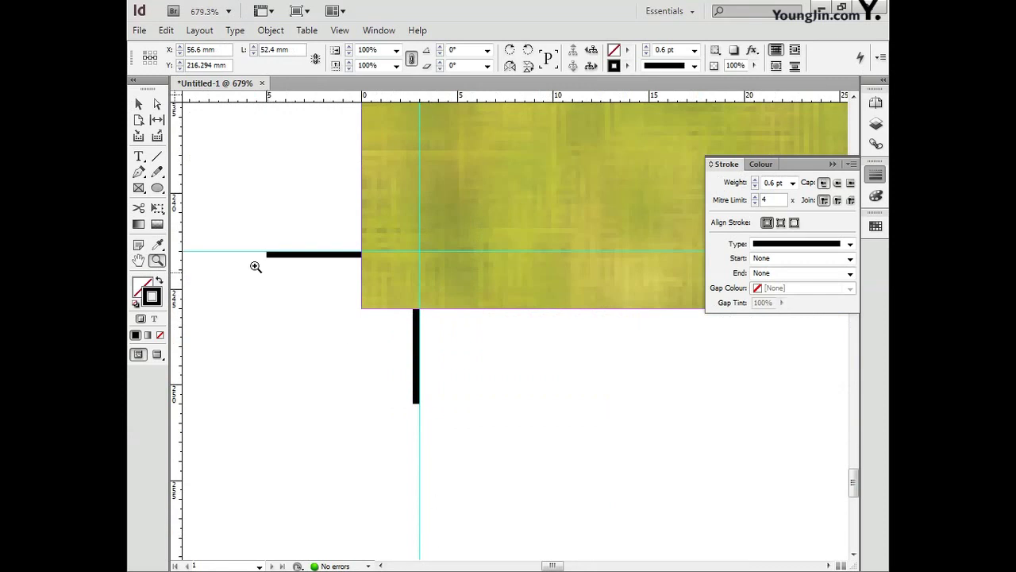
left_click(138, 158)
left_click_drag(452, 366, 548, 462)
left_click(877, 175)
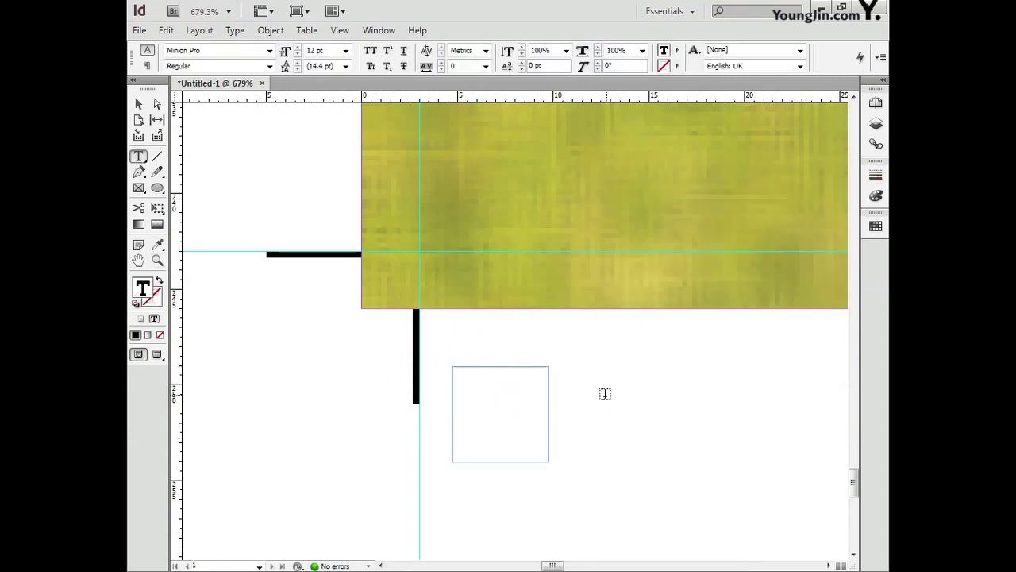
type("01")
- Set the number 01 in Dotum at 10 pt and move its frame close beside the vertical crop mark
left_click_drag(527, 401, 465, 400)
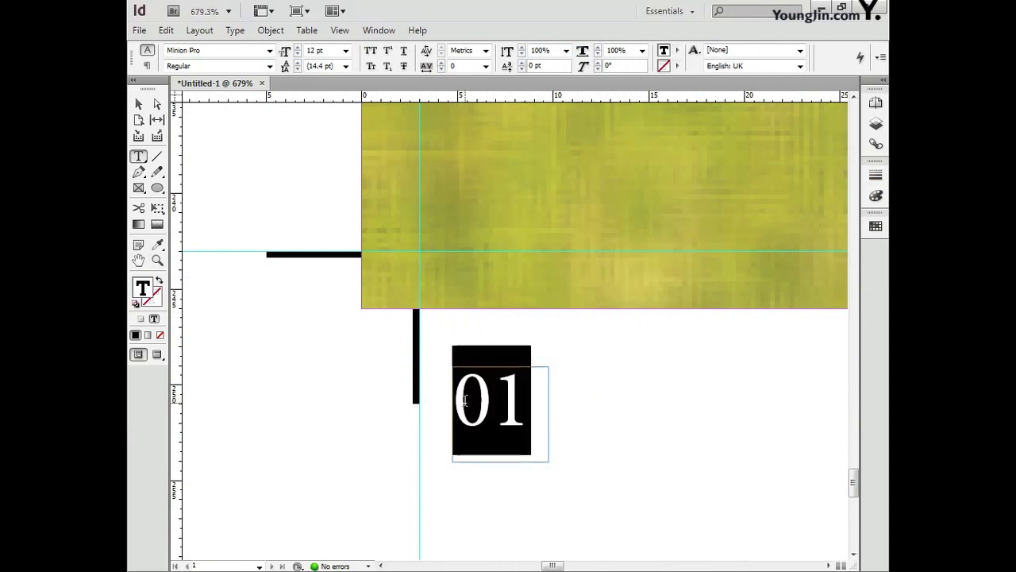
left_click(270, 50)
scroll(412, 103, "up", 3)
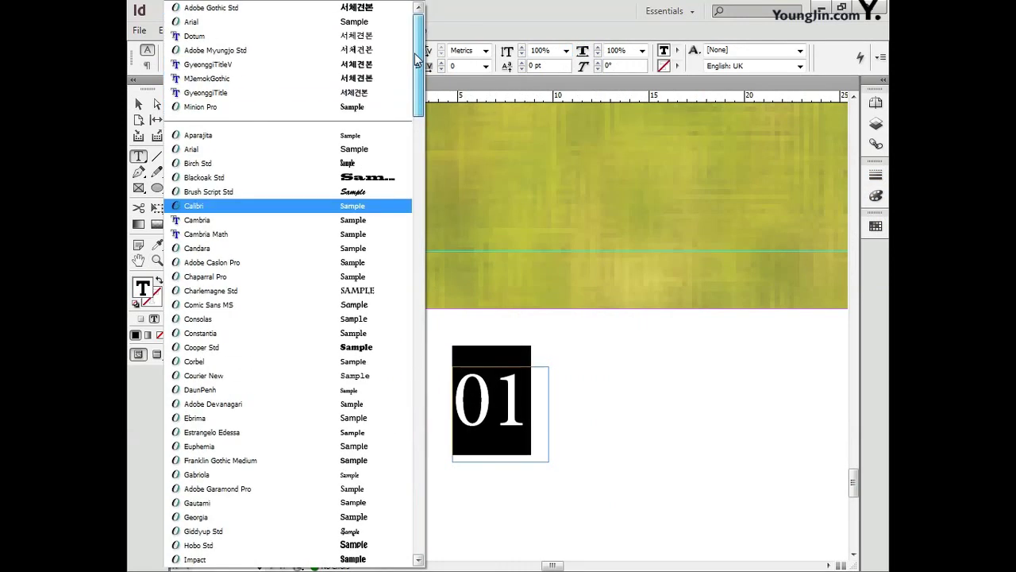
left_click(270, 36)
key("Tab")
type("10")
key("Return")
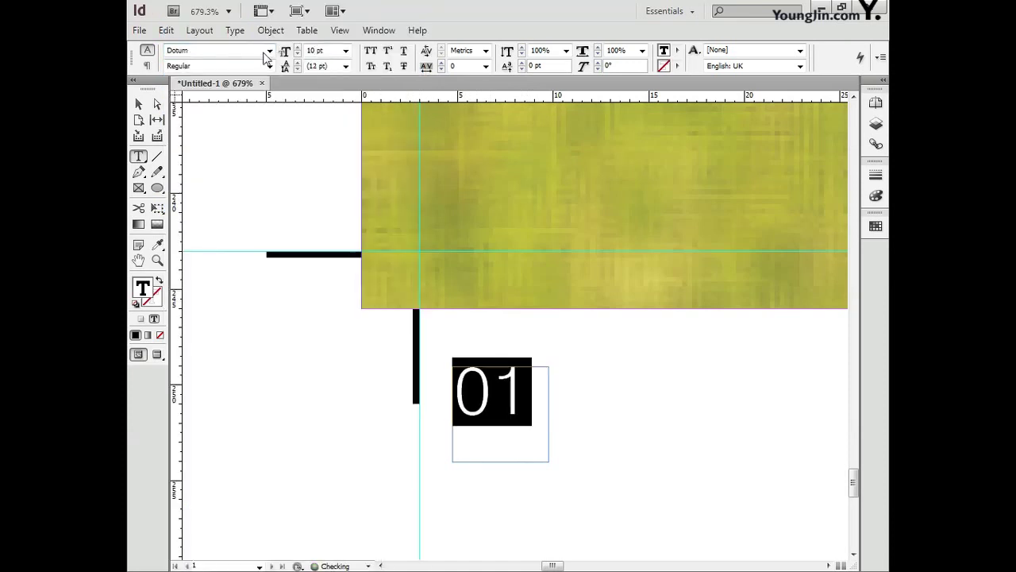
left_click(139, 104)
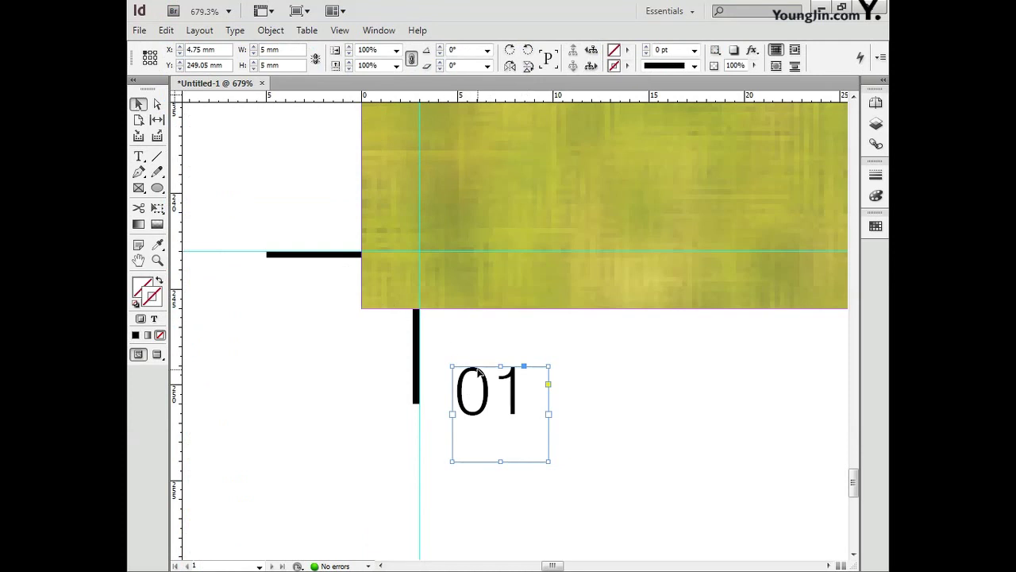
left_click_drag(479, 371, 457, 361)
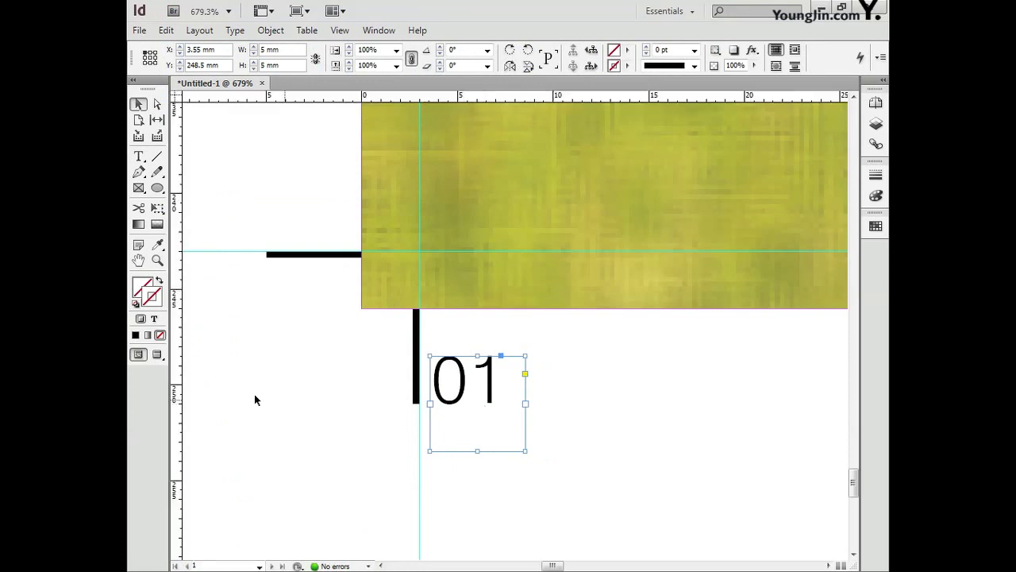
- Save the document as 01 in the 작업 folder in InDesign CS6 format, replacing the existing file
double_click(140, 261)
left_click(139, 104)
left_click(241, 179)
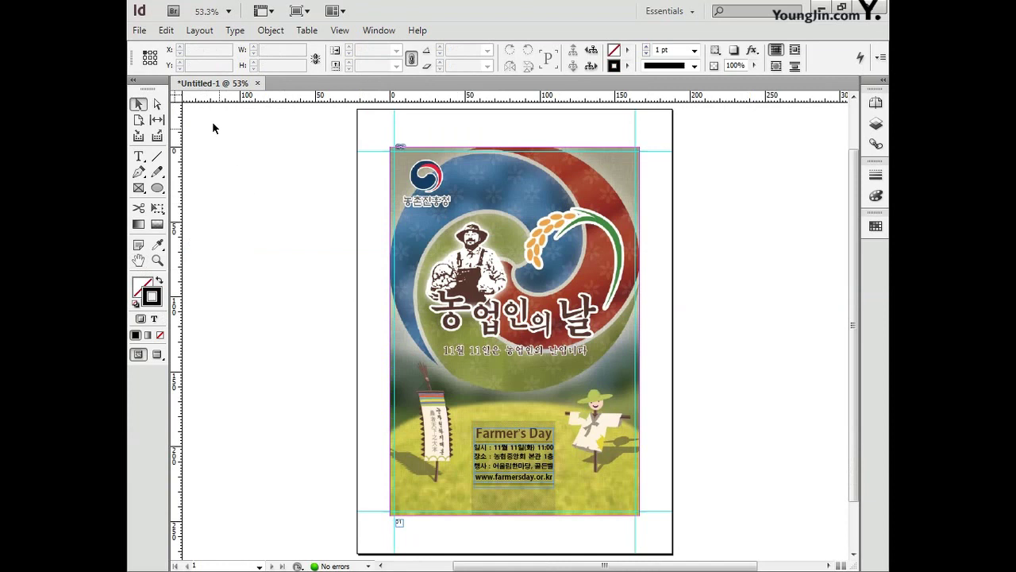
left_click(138, 35)
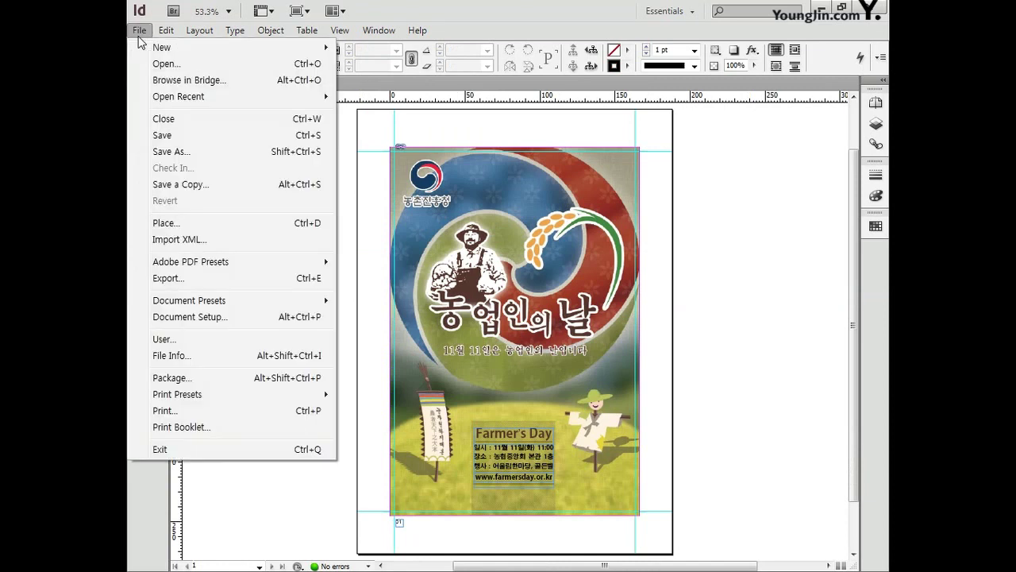
left_click(163, 151)
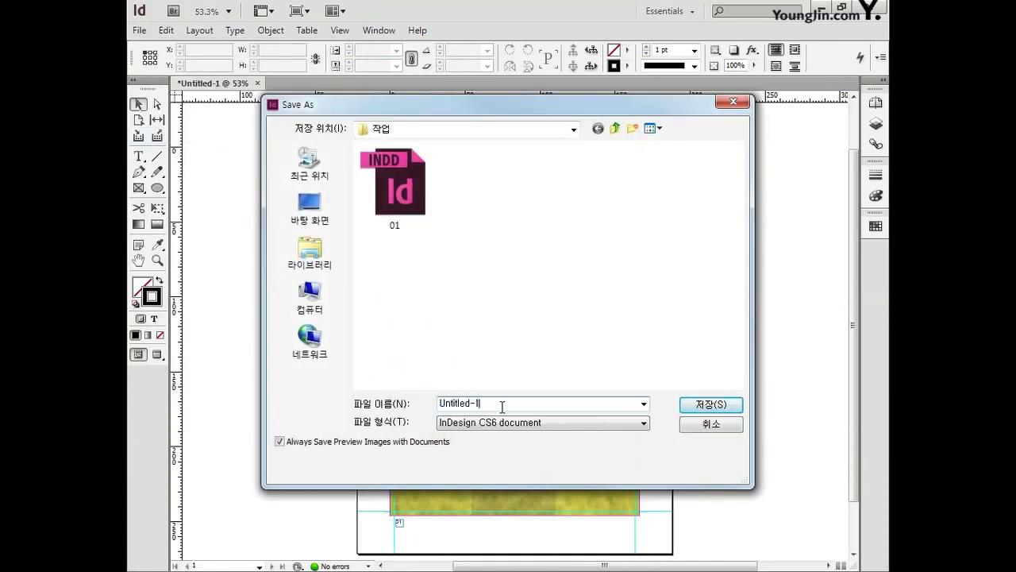
type("01")
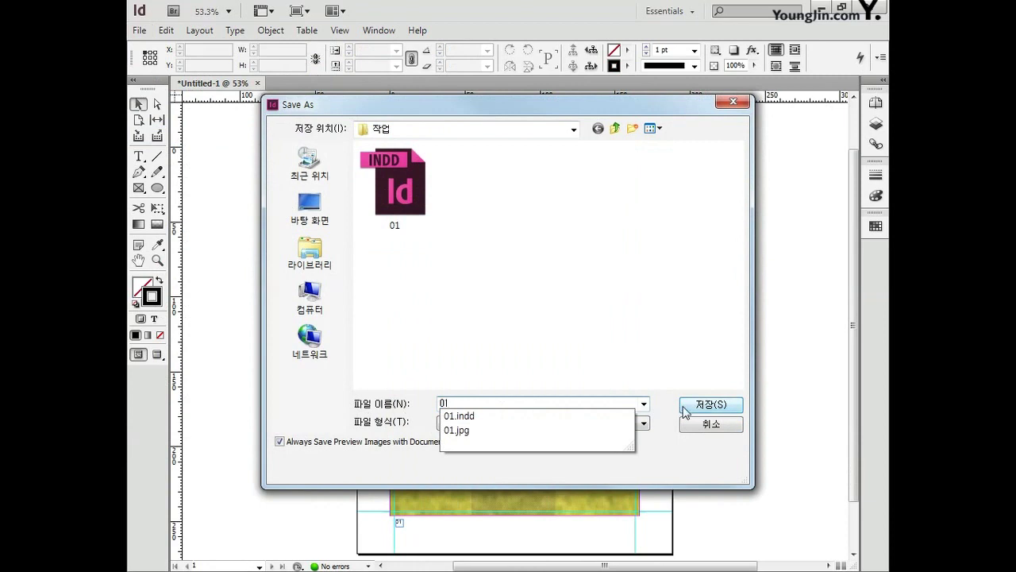
left_click(694, 404)
left_click(543, 294)
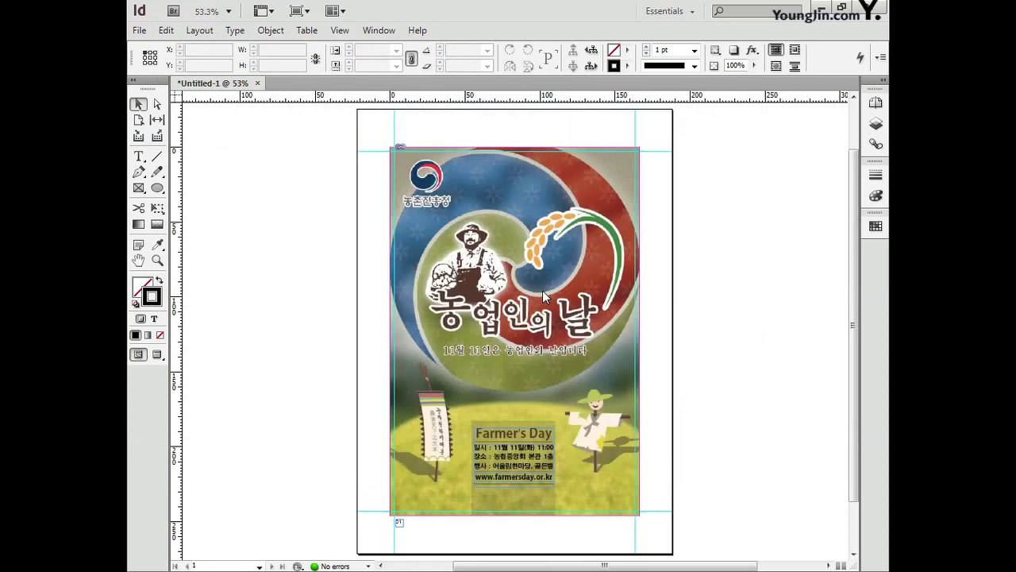